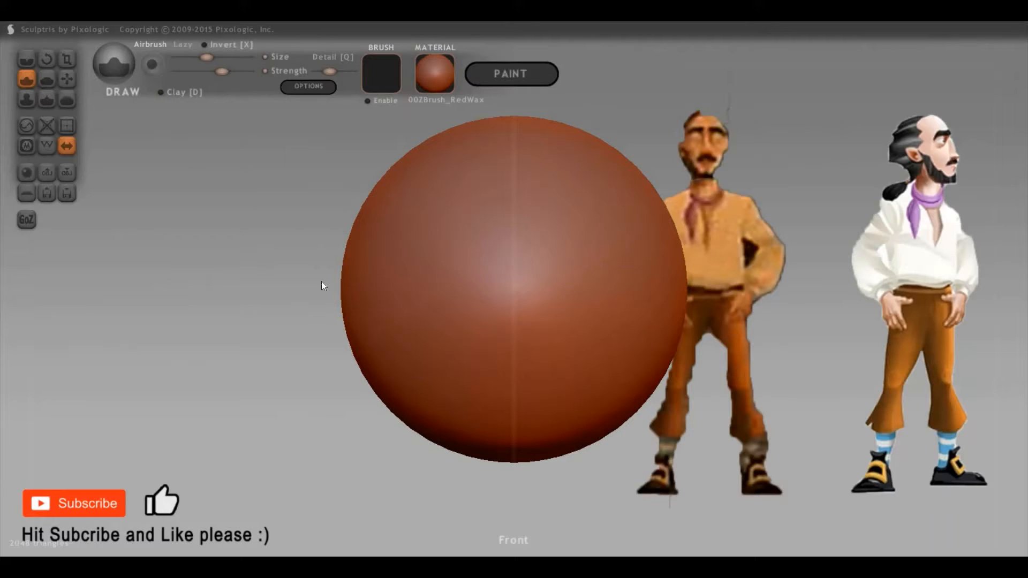
# Enlarge the Draw brush for working on the starting sphere
pyautogui.scroll(-5, 716, 274)
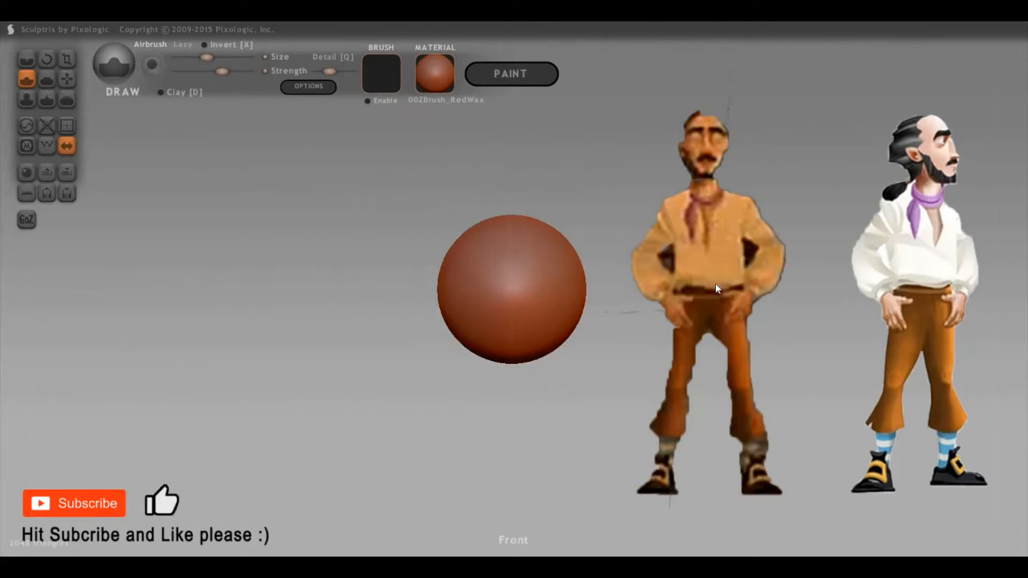
pyautogui.moveTo(716, 284); pyautogui.dragTo(687, 291, button='middle')
pyautogui.scroll(3, 698, 290)
pyautogui.moveTo(680, 330); pyautogui.dragTo(720, 334, button='middle')
pyautogui.scroll(-3, 719, 333)
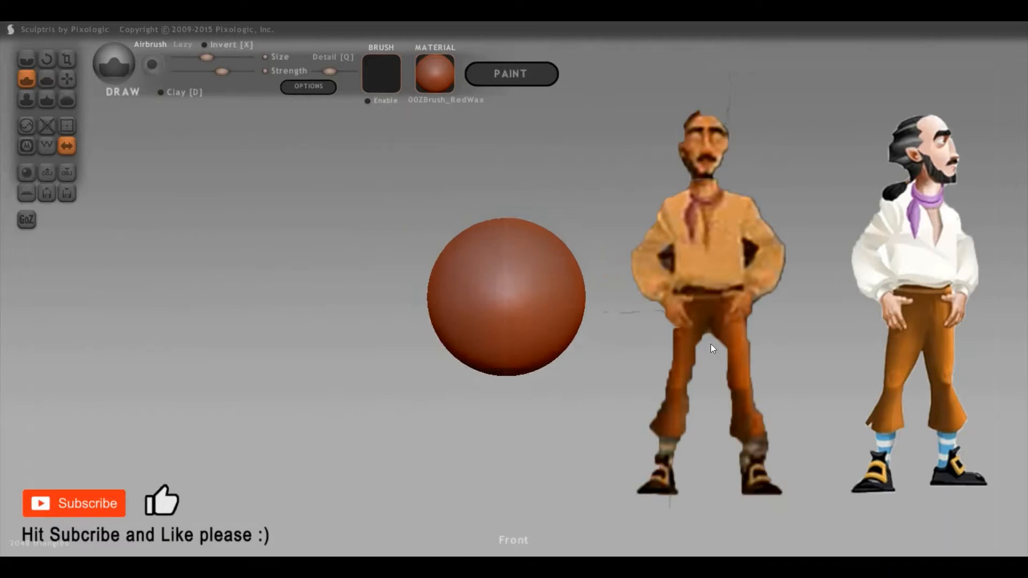
pyautogui.scroll(4, 711, 344)
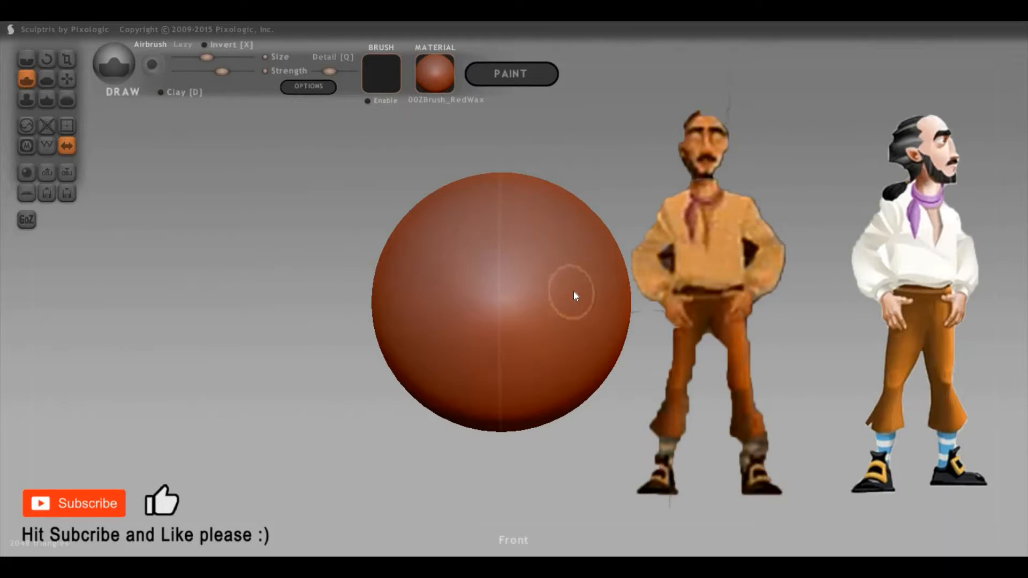
pyautogui.press('space')
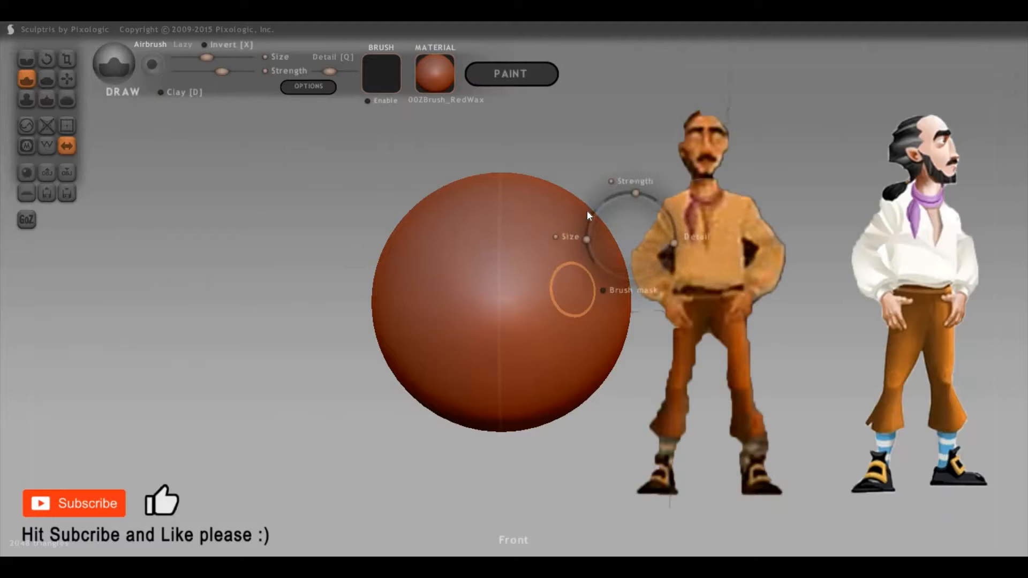
pyautogui.moveTo(587, 211); pyautogui.dragTo(610, 273)
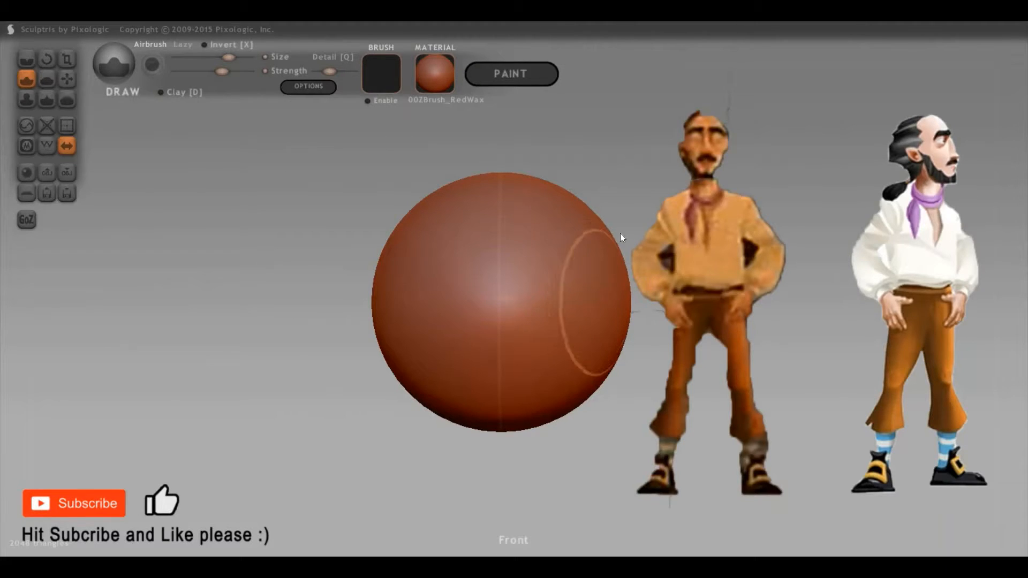
pyautogui.press('space')
pyautogui.moveTo(626, 269)
pyautogui.mouseDown()
pyautogui.moveTo(628, 284)
pyautogui.moveTo(618, 278)
pyautogui.mouseUp()
# Use the Grab brush to push in the sphere's sides and taper the lower half into a narrow head and jaw
pyautogui.press('6')
pyautogui.press('space')
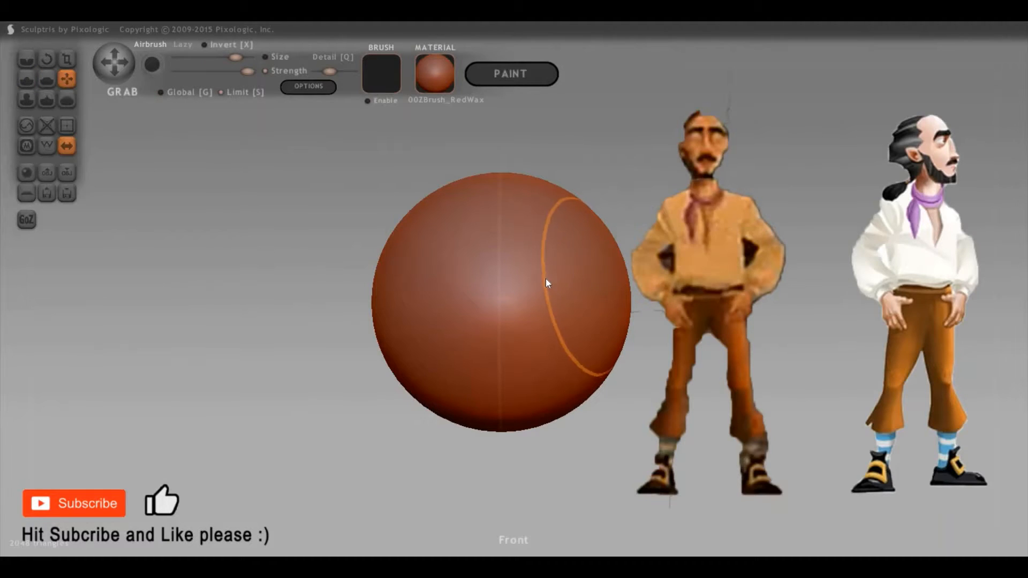
pyautogui.moveTo(614, 317)
pyautogui.mouseDown()
pyautogui.moveTo(567, 362)
pyautogui.moveTo(536, 370)
pyautogui.moveTo(561, 331)
pyautogui.moveTo(563, 368)
pyautogui.moveTo(584, 379)
pyautogui.mouseUp()
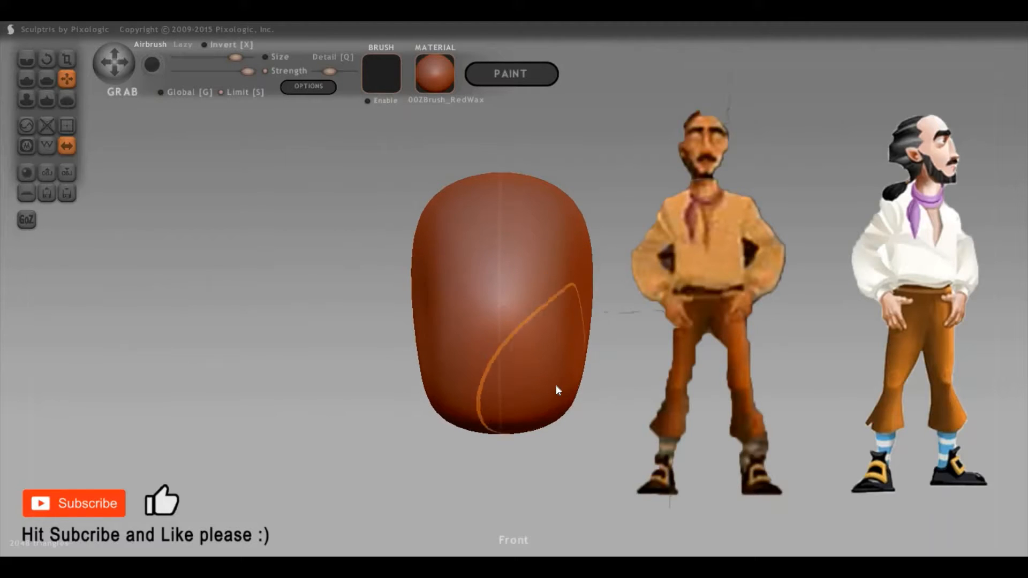
pyautogui.moveTo(556, 386)
pyautogui.mouseDown(button='right')
pyautogui.moveTo(658, 361)
pyautogui.moveTo(557, 396)
pyautogui.mouseUp(button='right')
pyautogui.moveTo(597, 343); pyautogui.dragTo(563, 378)
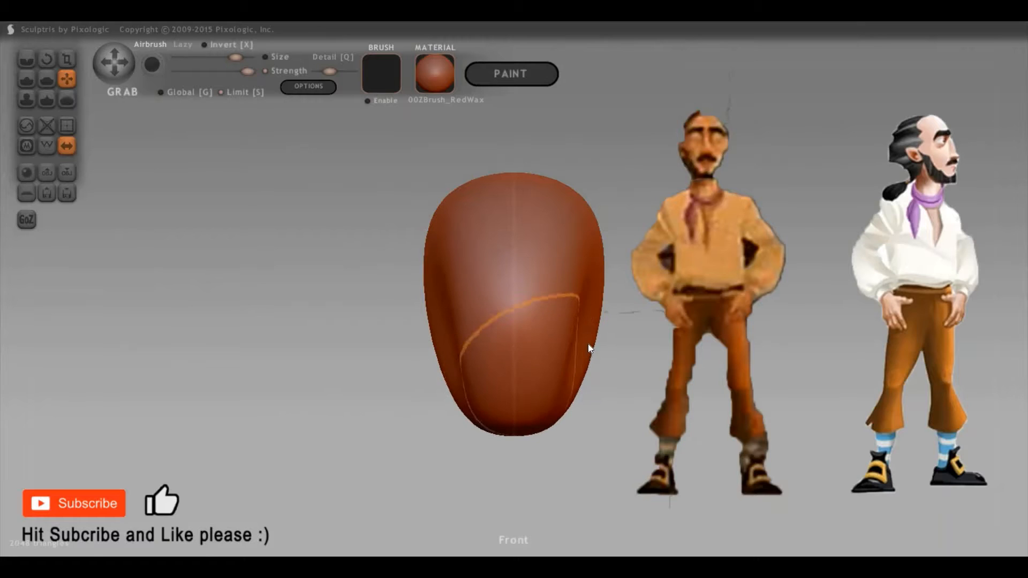
pyautogui.moveTo(592, 337); pyautogui.dragTo(544, 354)
# Flatten the front of the head into a face plane with the Grab brush, working from the side
pyautogui.moveTo(544, 354); pyautogui.dragTo(418, 296, button='right')
pyautogui.moveTo(484, 294)
pyautogui.mouseDown(button='right')
pyautogui.moveTo(649, 297)
pyautogui.moveTo(643, 310)
pyautogui.moveTo(614, 302)
pyautogui.mouseUp(button='right')
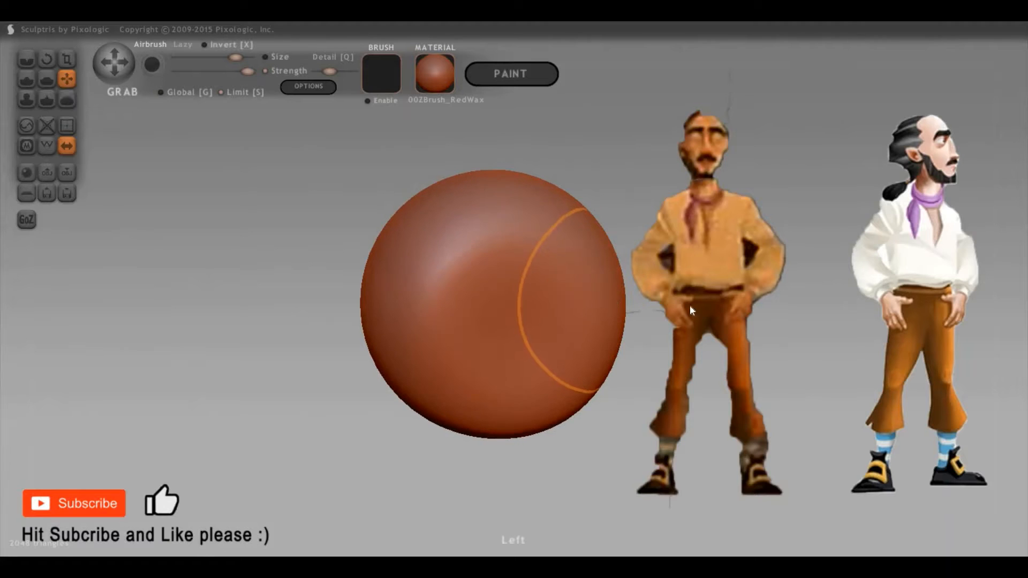
pyautogui.moveTo(574, 300); pyautogui.dragTo(544, 332)
pyautogui.moveTo(400, 317); pyautogui.dragTo(394, 314, button='right')
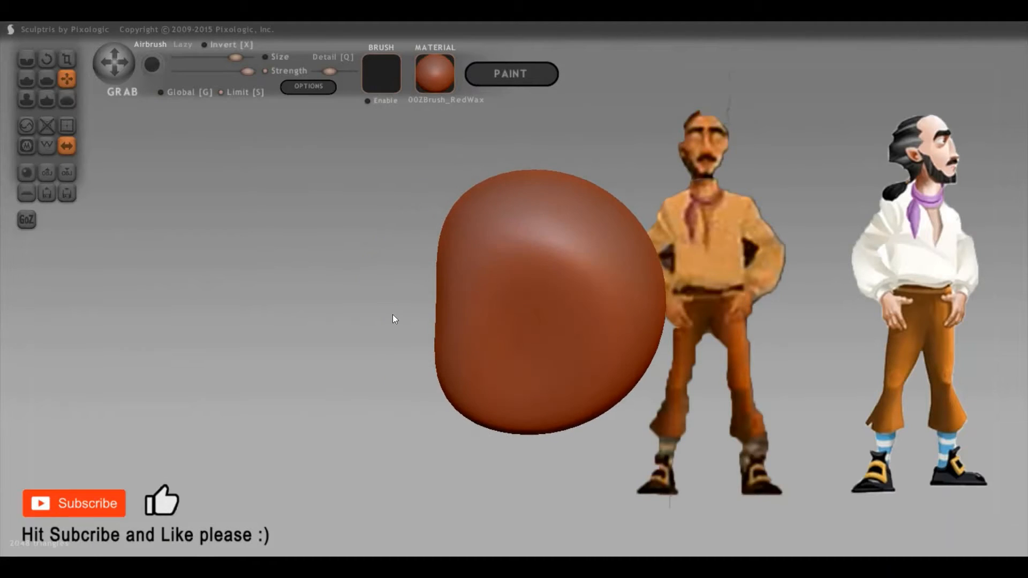
pyautogui.moveTo(695, 271)
pyautogui.mouseDown(button='right')
pyautogui.moveTo(766, 297)
pyautogui.moveTo(688, 289)
pyautogui.mouseUp(button='right')
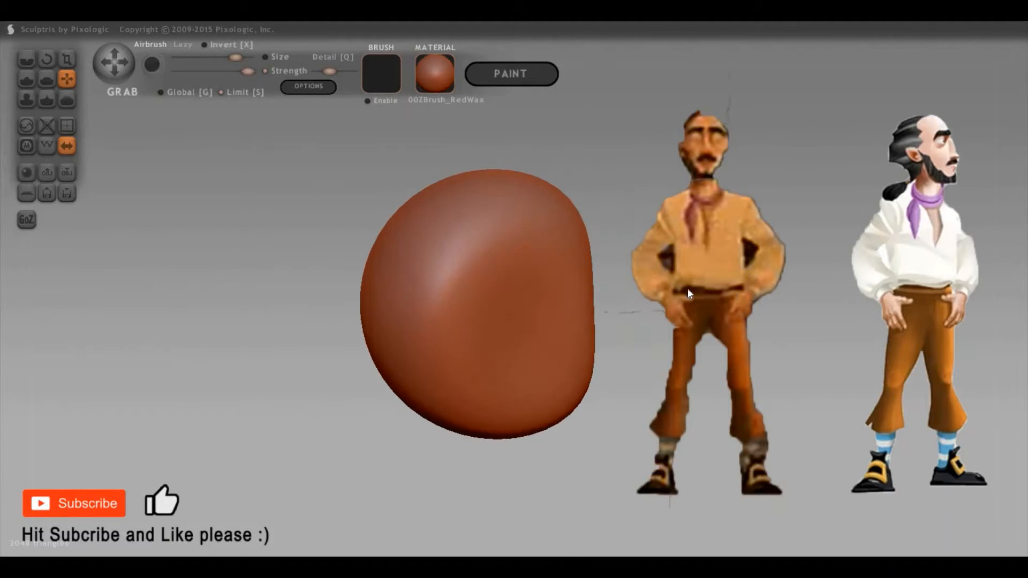
pyautogui.moveTo(544, 322); pyautogui.dragTo(751, 314, button='right')
pyautogui.press('Right')
pyautogui.press('Right')
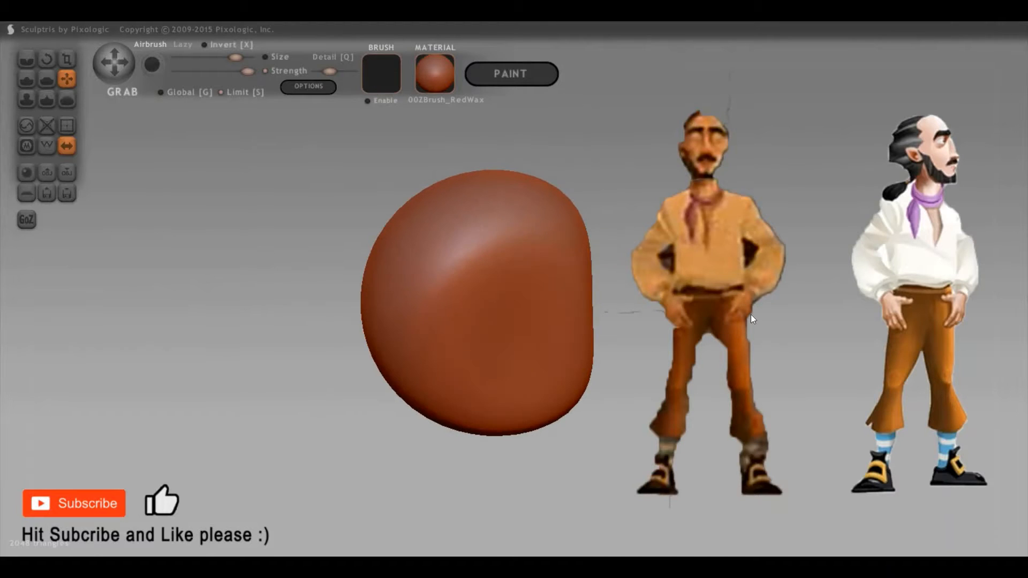
pyautogui.press('Left')
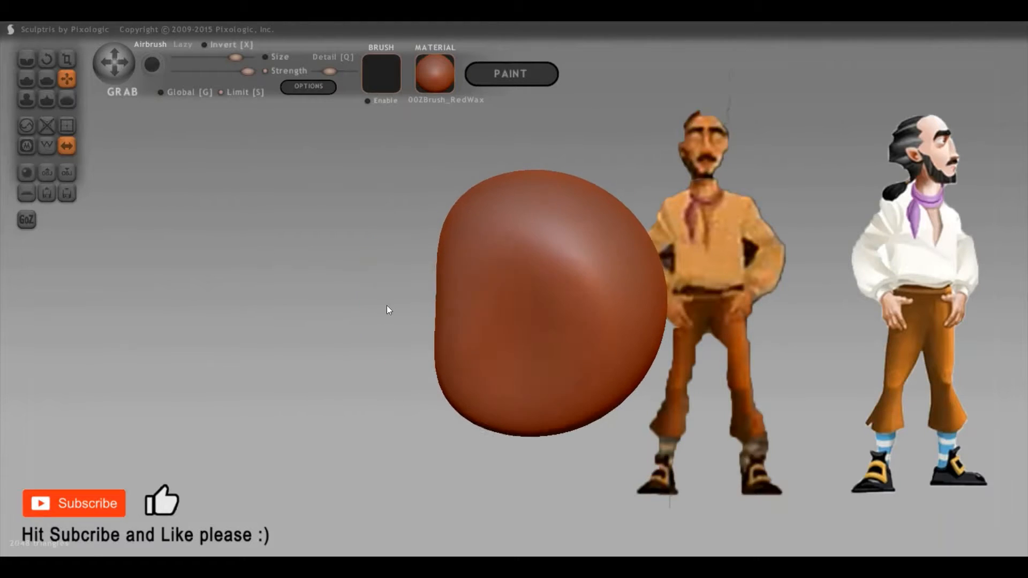
pyautogui.press('Left')
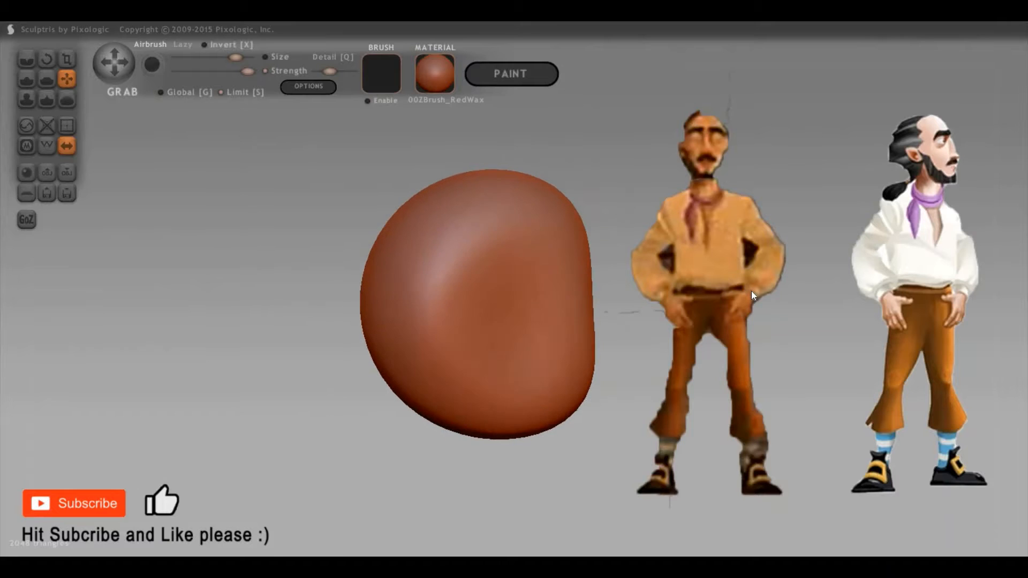
pyautogui.press('Left')
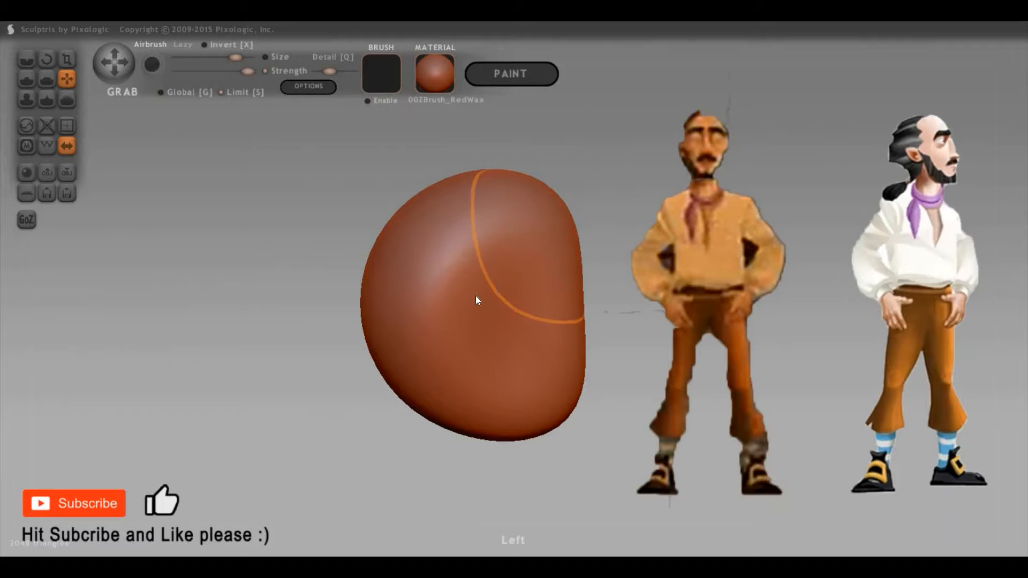
# Reduce the Grab brush size and reshape the head's profile to match the side and front views of the reference character
pyautogui.moveTo(605, 294)
pyautogui.mouseDown()
pyautogui.moveTo(731, 287)
pyautogui.moveTo(677, 308)
pyautogui.moveTo(818, 261)
pyautogui.moveTo(880, 262)
pyautogui.moveTo(924, 326)
pyautogui.moveTo(762, 175)
pyautogui.moveTo(920, 297)
pyautogui.moveTo(957, 379)
pyautogui.moveTo(783, 226)
pyautogui.moveTo(822, 300)
pyautogui.moveTo(939, 281)
pyautogui.moveTo(933, 303)
pyautogui.moveTo(883, 298)
pyautogui.moveTo(991, 268)
pyautogui.moveTo(917, 213)
pyautogui.mouseUp()
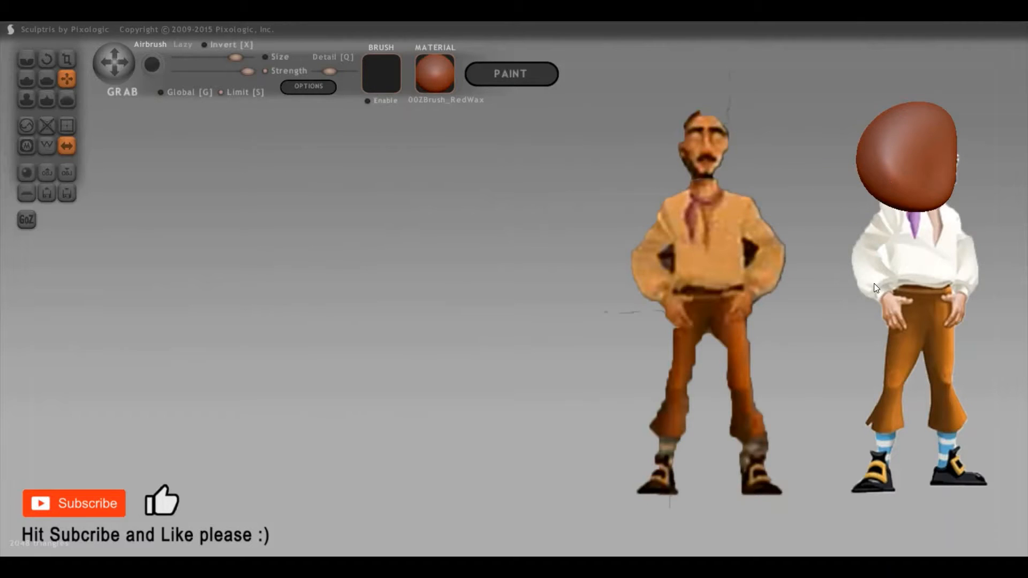
pyautogui.moveTo(874, 284); pyautogui.dragTo(953, 214)
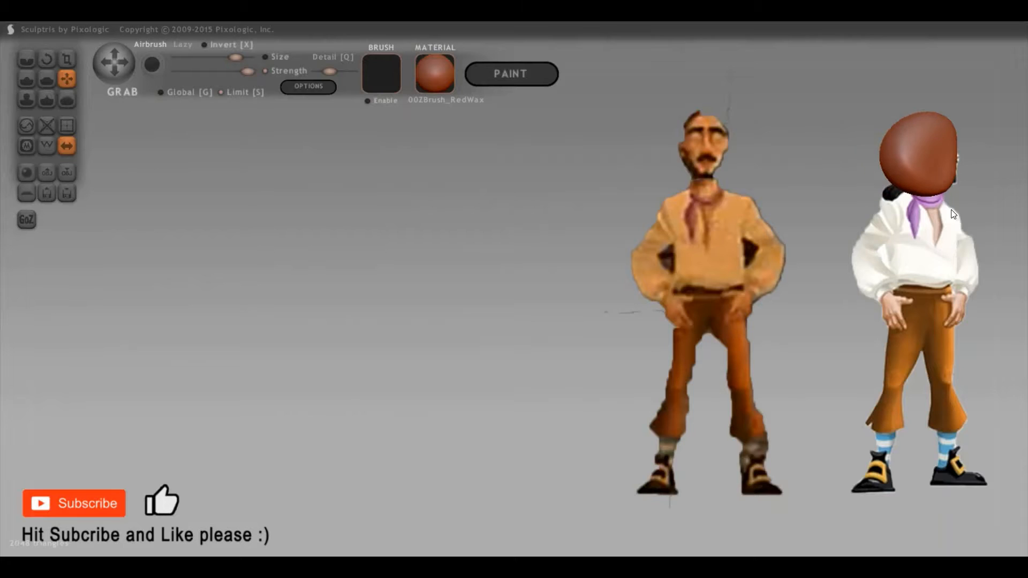
pyautogui.moveTo(867, 216); pyautogui.dragTo(862, 148)
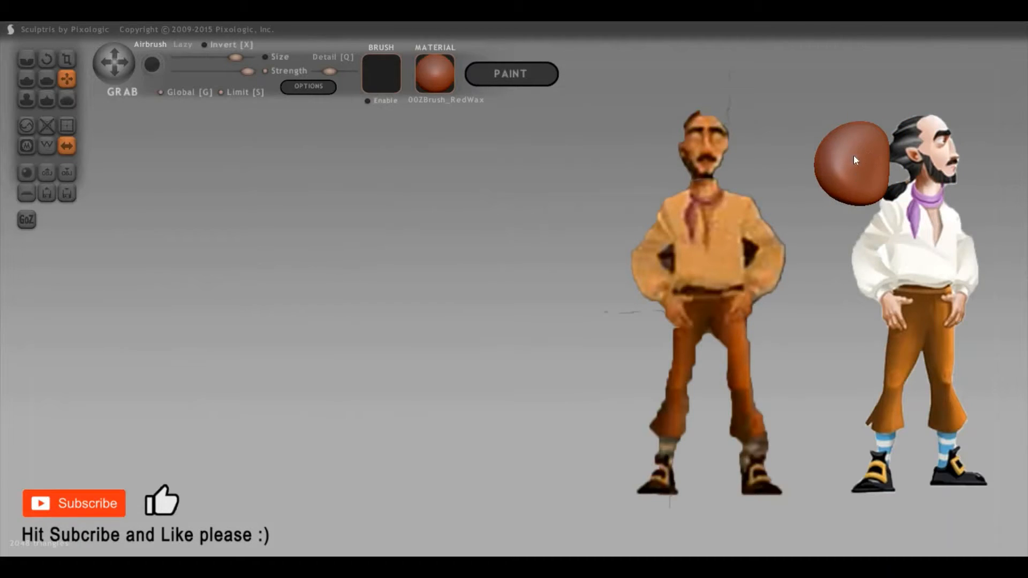
pyautogui.press('space')
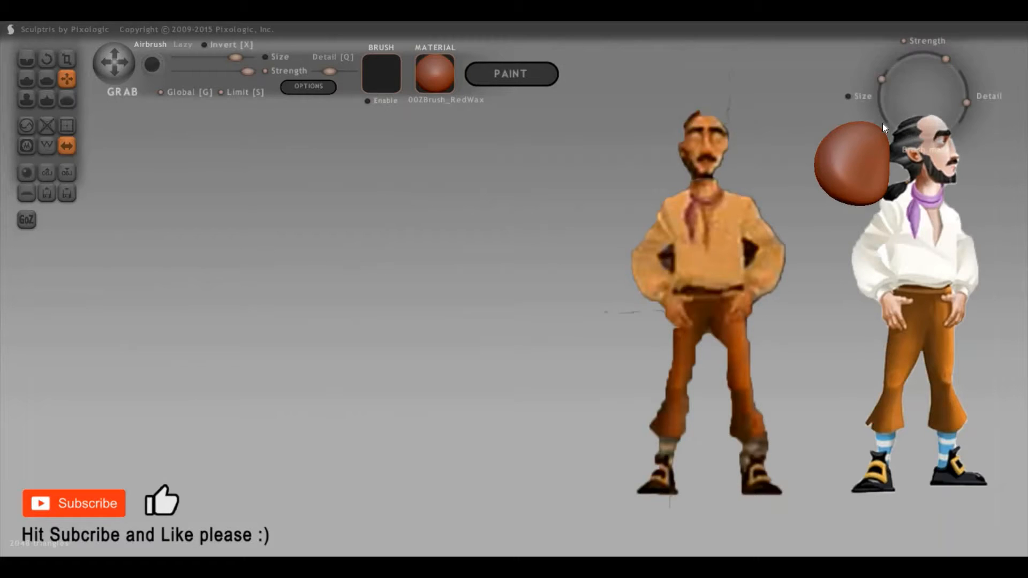
pyautogui.moveTo(883, 123); pyautogui.dragTo(896, 143)
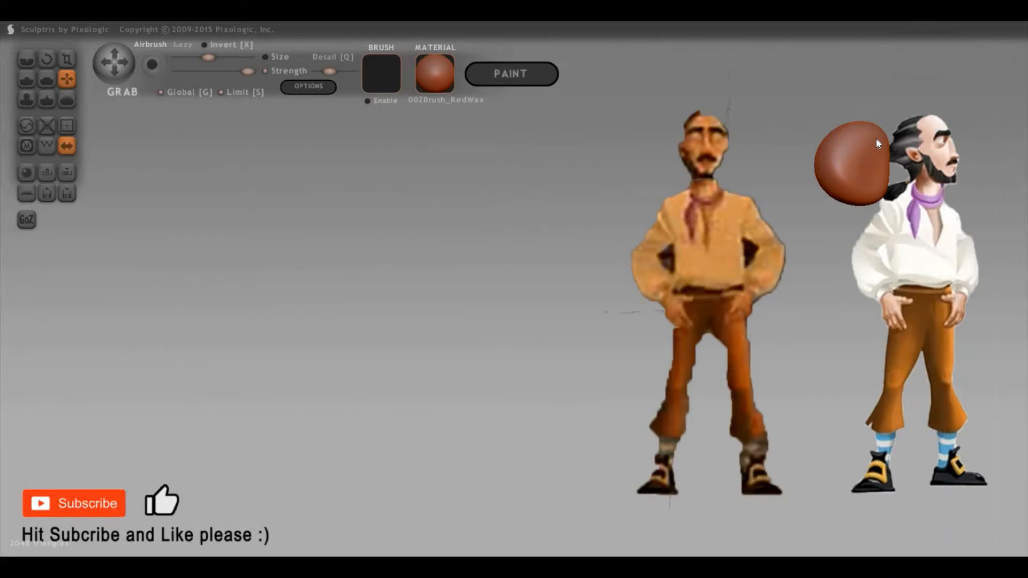
pyautogui.moveTo(847, 192)
pyautogui.mouseDown()
pyautogui.moveTo(833, 198)
pyautogui.moveTo(814, 162)
pyautogui.moveTo(873, 182)
pyautogui.moveTo(864, 184)
pyautogui.moveTo(879, 161)
pyautogui.mouseUp()
pyautogui.moveTo(970, 182)
pyautogui.mouseDown()
pyautogui.moveTo(852, 195)
pyautogui.moveTo(820, 211)
pyautogui.moveTo(898, 211)
pyautogui.moveTo(872, 240)
pyautogui.moveTo(854, 242)
pyautogui.moveTo(904, 204)
pyautogui.moveTo(864, 214)
pyautogui.moveTo(921, 174)
pyautogui.moveTo(947, 127)
pyautogui.moveTo(840, 229)
pyautogui.mouseUp()
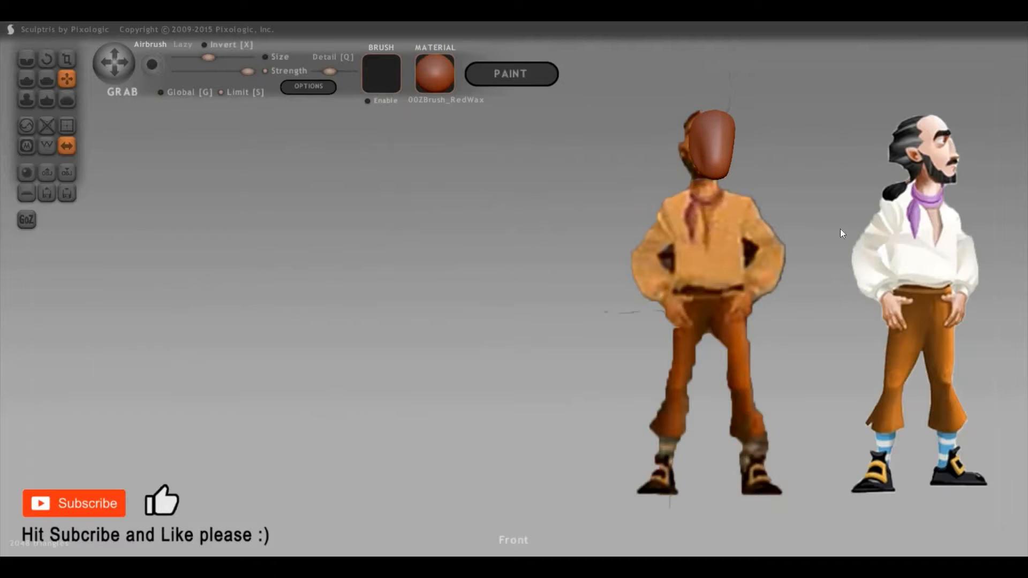
pyautogui.moveTo(892, 188); pyautogui.dragTo(499, 323)
pyautogui.scroll(3, 763, 280)
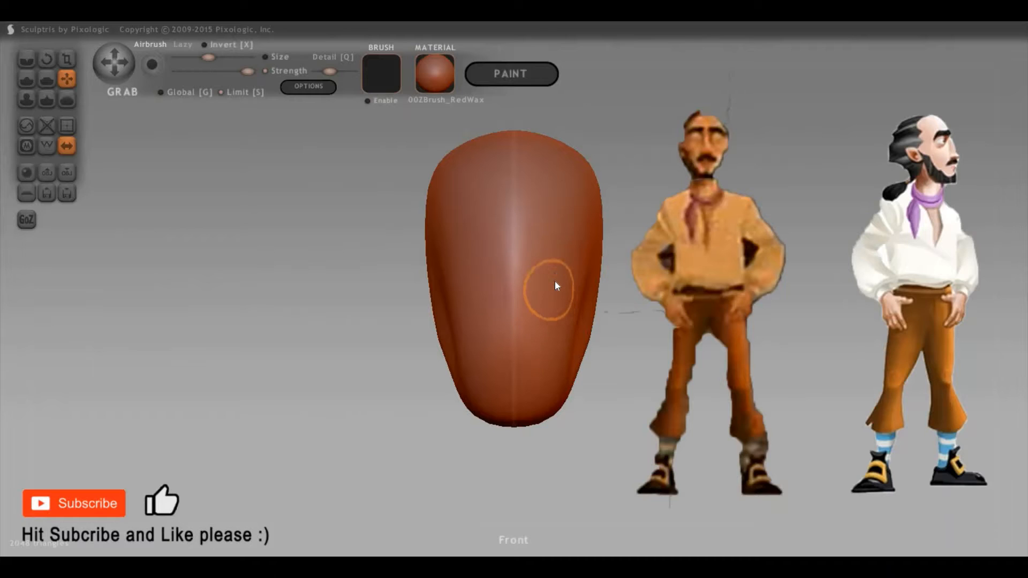
# Build up the cheekbones across the middle of the face using the Draw brush at a reduced size
pyautogui.press('d')
pyautogui.press('space')
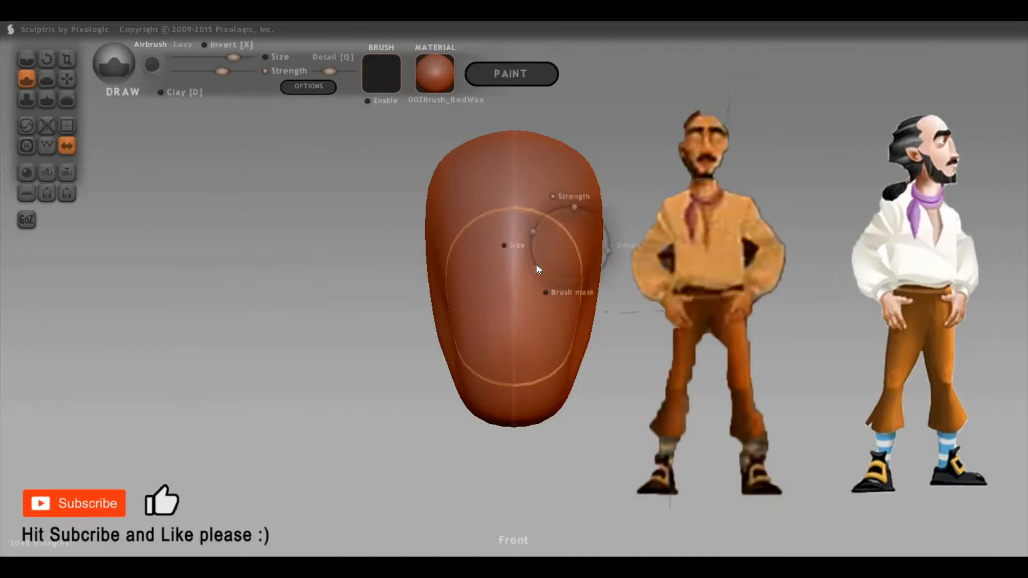
pyautogui.moveTo(588, 275)
pyautogui.mouseDown()
pyautogui.moveTo(558, 236)
pyautogui.moveTo(551, 241)
pyautogui.moveTo(628, 245)
pyautogui.mouseUp()
pyautogui.moveTo(572, 269); pyautogui.dragTo(548, 255, button='right')
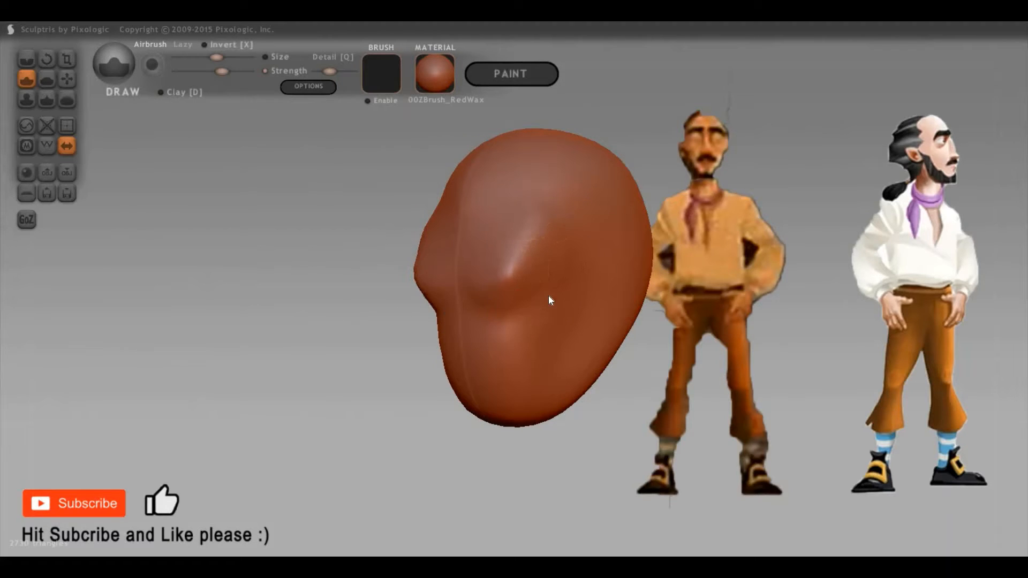
pyautogui.moveTo(549, 298)
pyautogui.mouseDown(button='right')
pyautogui.moveTo(485, 335)
pyautogui.moveTo(497, 312)
pyautogui.moveTo(554, 291)
pyautogui.mouseUp(button='right')
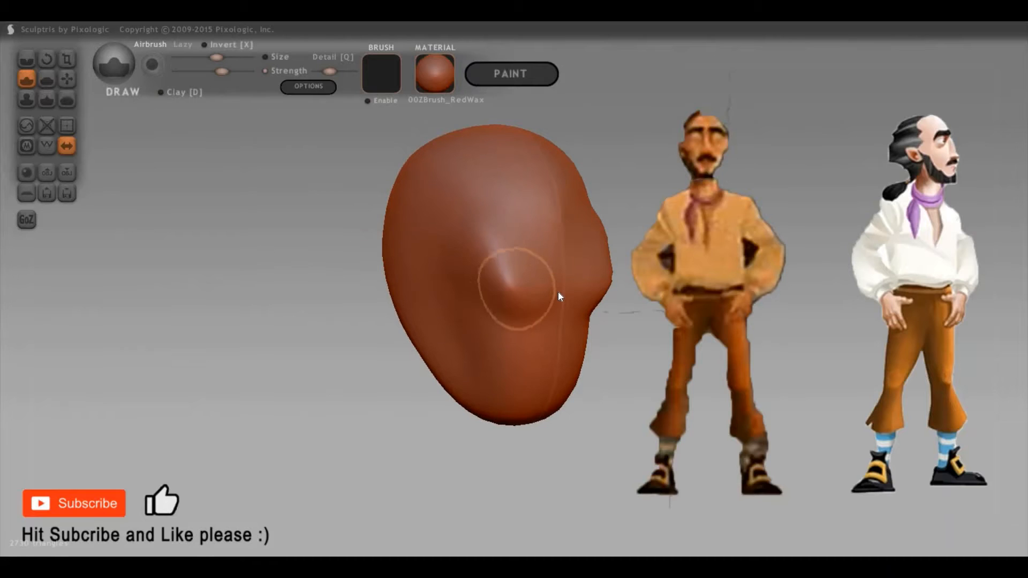
# Inflate a small nose bump on the centre line between the cheekbones using a reduced Inflate brush
pyautogui.press('i')
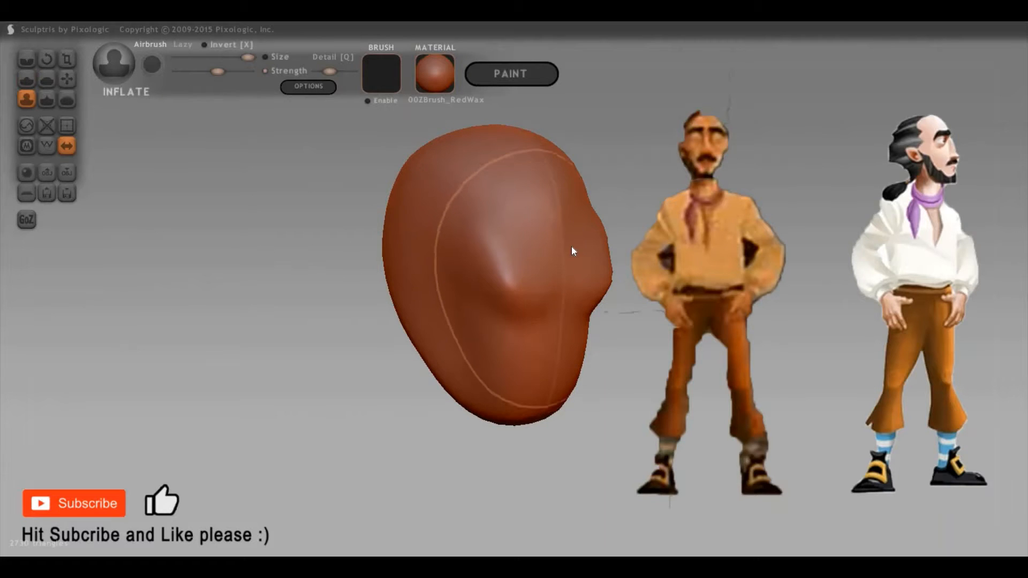
pyautogui.press('space')
pyautogui.moveTo(571, 278); pyautogui.dragTo(568, 288)
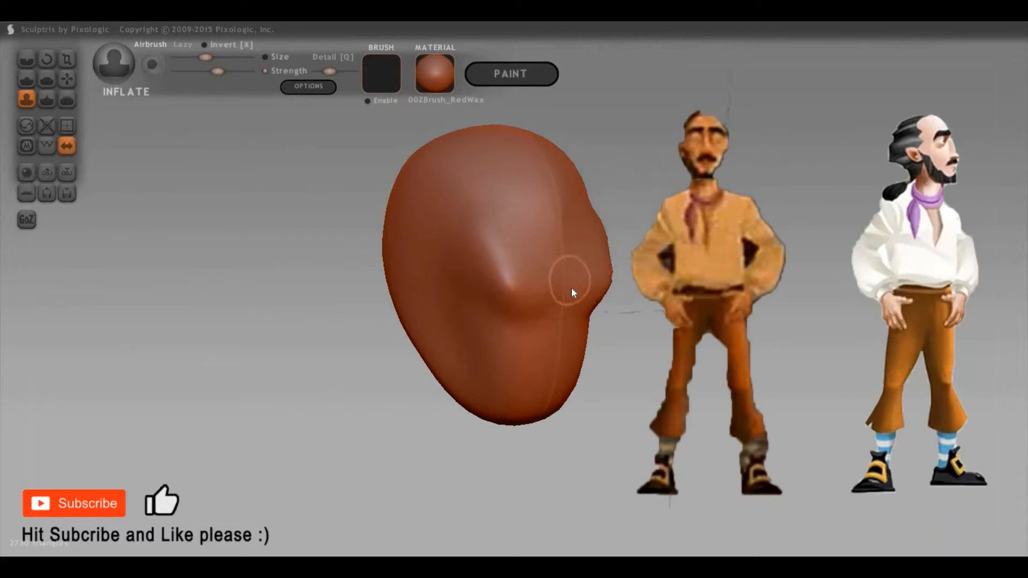
pyautogui.moveTo(767, 282); pyautogui.dragTo(737, 279, button='right')
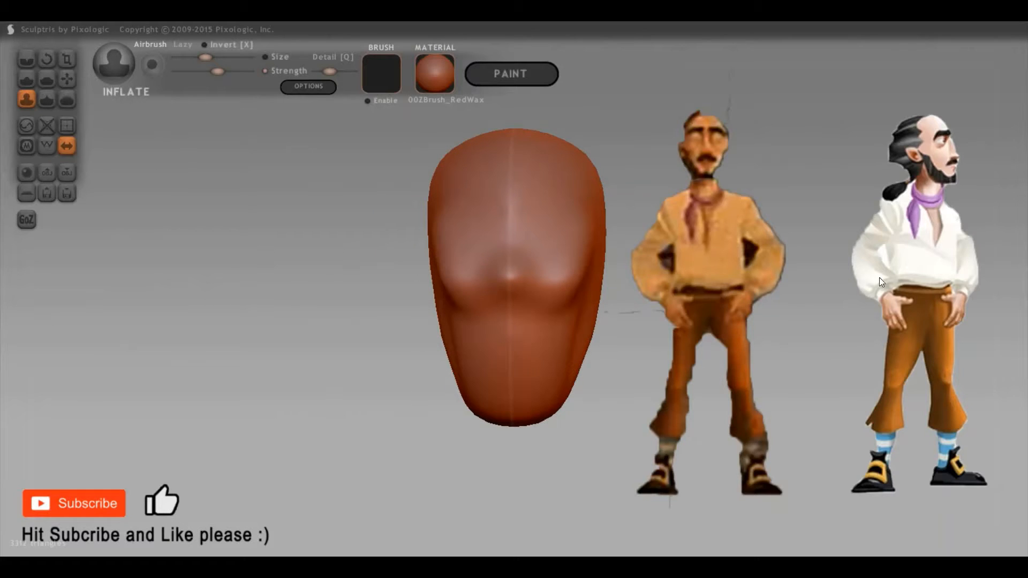
pyautogui.moveTo(865, 282); pyautogui.dragTo(675, 280, button='right')
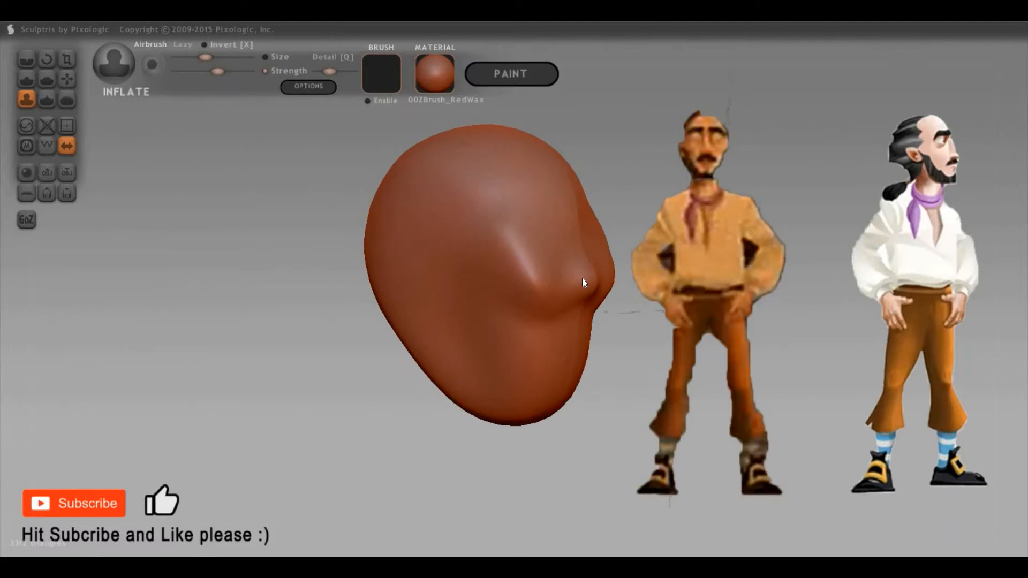
# Pull the nose bump forward and out of the face with the Grab brush
pyautogui.press('g')
pyautogui.press('space')
pyautogui.moveTo(584, 227); pyautogui.dragTo(588, 286)
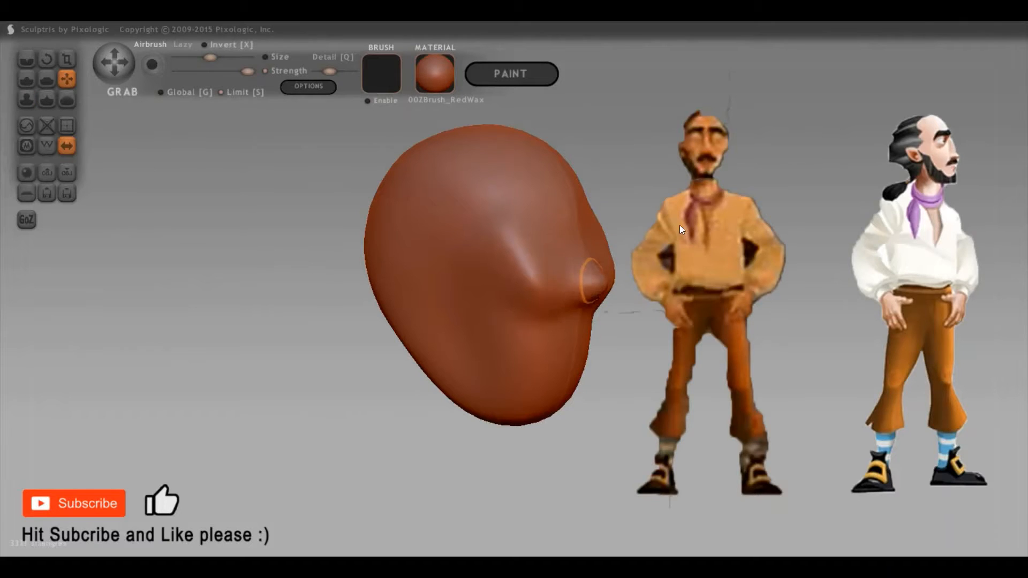
pyautogui.moveTo(680, 225); pyautogui.dragTo(568, 230, button='right')
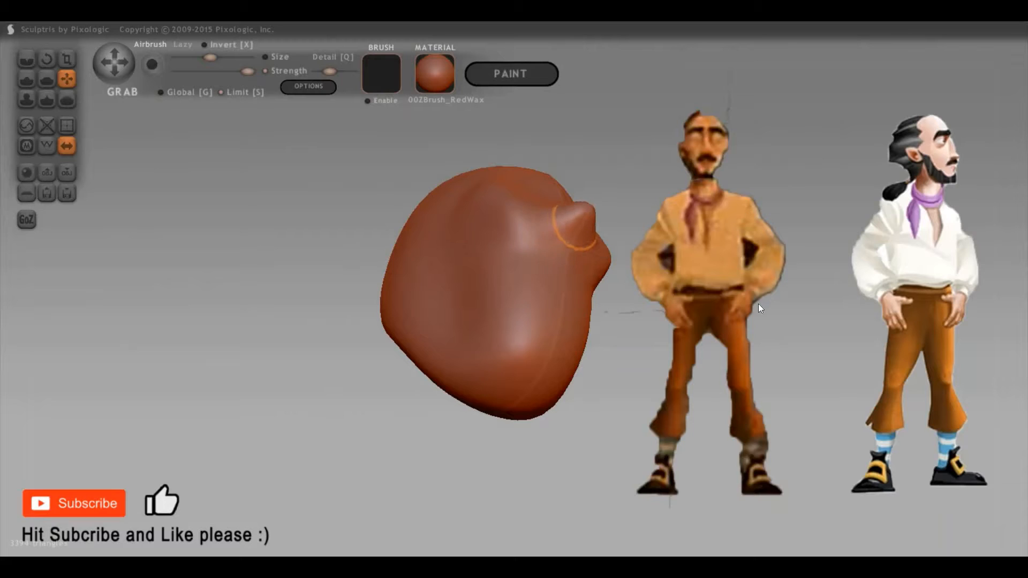
pyautogui.moveTo(758, 304); pyautogui.dragTo(706, 309, button='right')
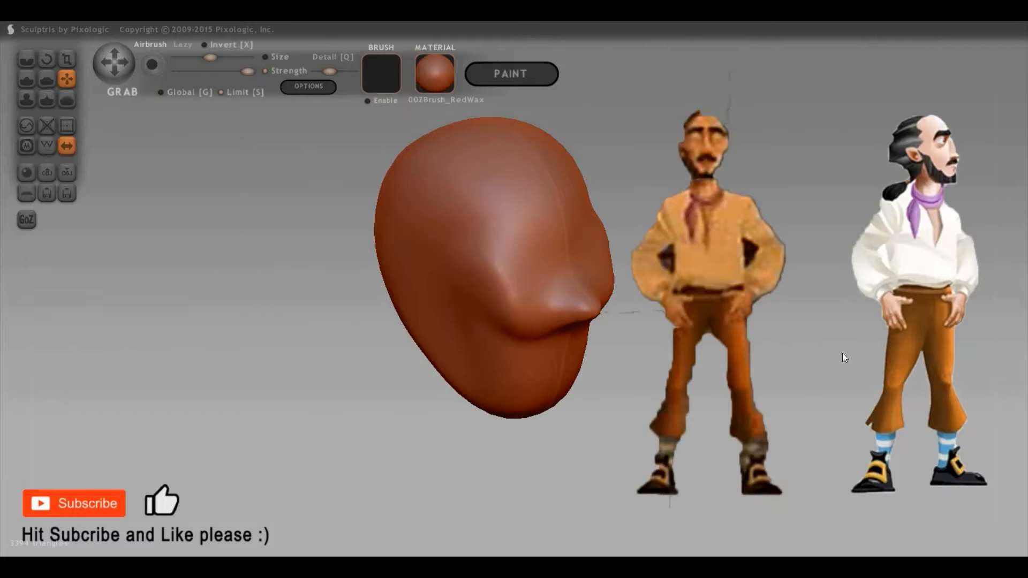
pyautogui.moveTo(843, 357); pyautogui.dragTo(625, 316, button='right')
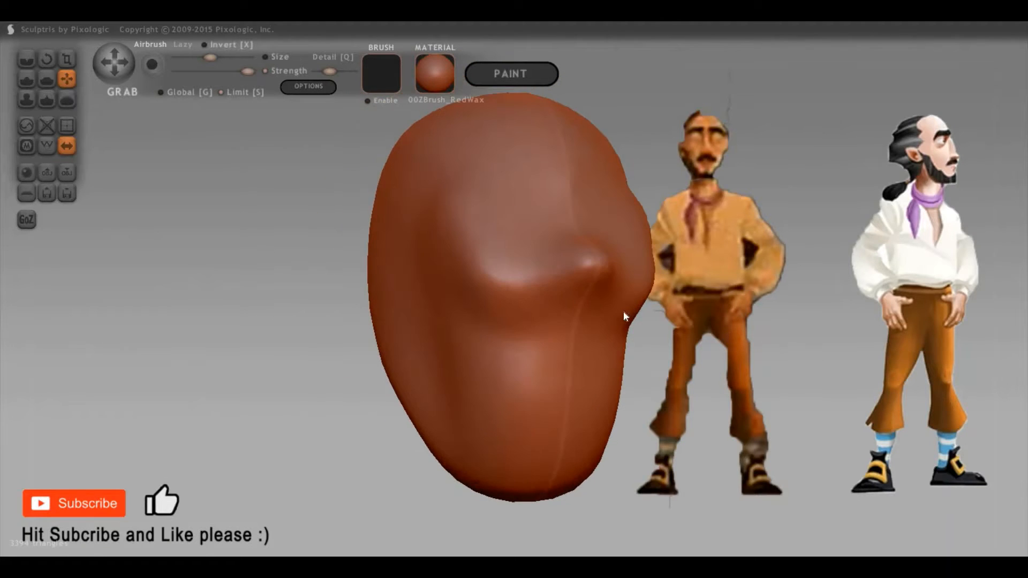
# Swell the tip and underside of the nose with the Inflate brush
pyautogui.press('i')
pyautogui.click(584, 271)
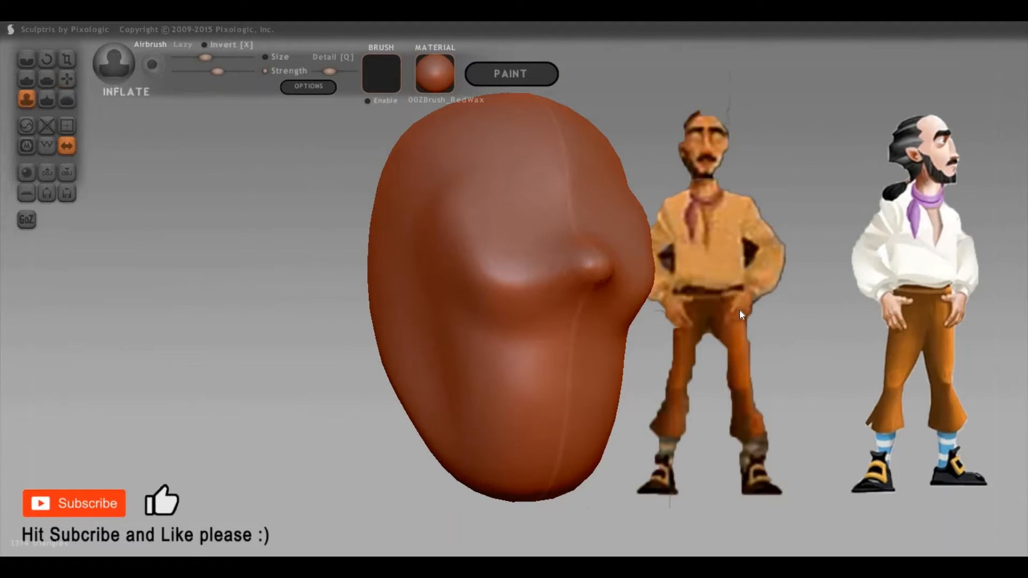
pyautogui.moveTo(740, 310)
pyautogui.mouseDown(button='right')
pyautogui.moveTo(643, 326)
pyautogui.moveTo(592, 316)
pyautogui.mouseUp(button='right')
pyautogui.click(565, 292)
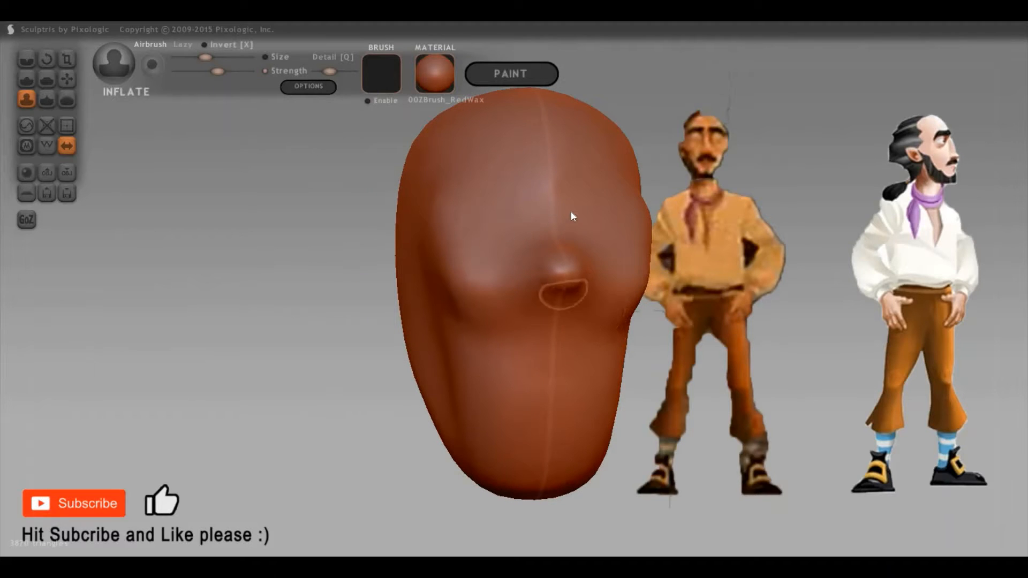
# Build up a protruding lip mound below the nose with the Inflate brush at a reduced size
pyautogui.press('space')
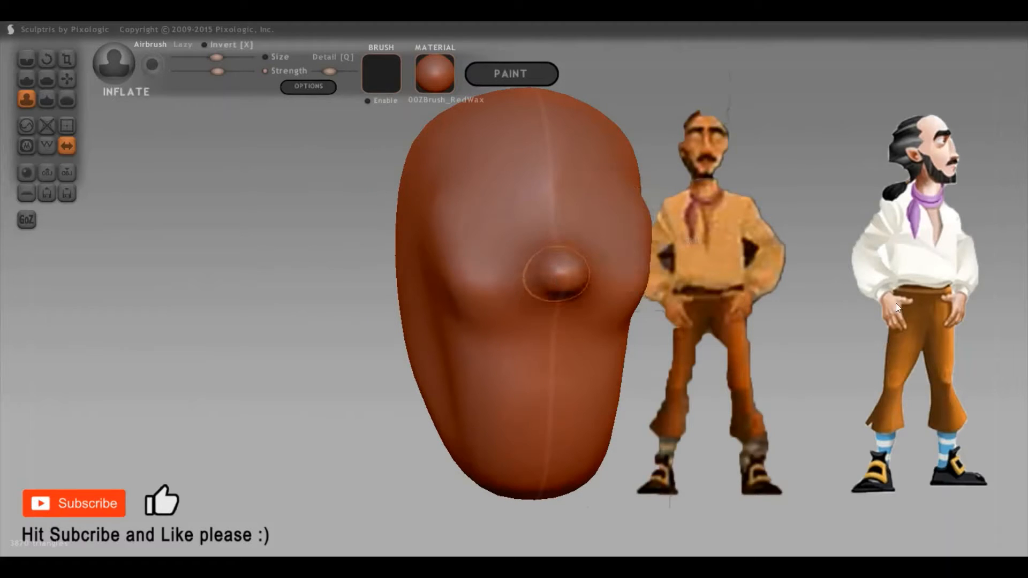
pyautogui.moveTo(896, 303); pyautogui.dragTo(856, 326, button='right')
pyautogui.moveTo(739, 339); pyautogui.dragTo(584, 394, button='right')
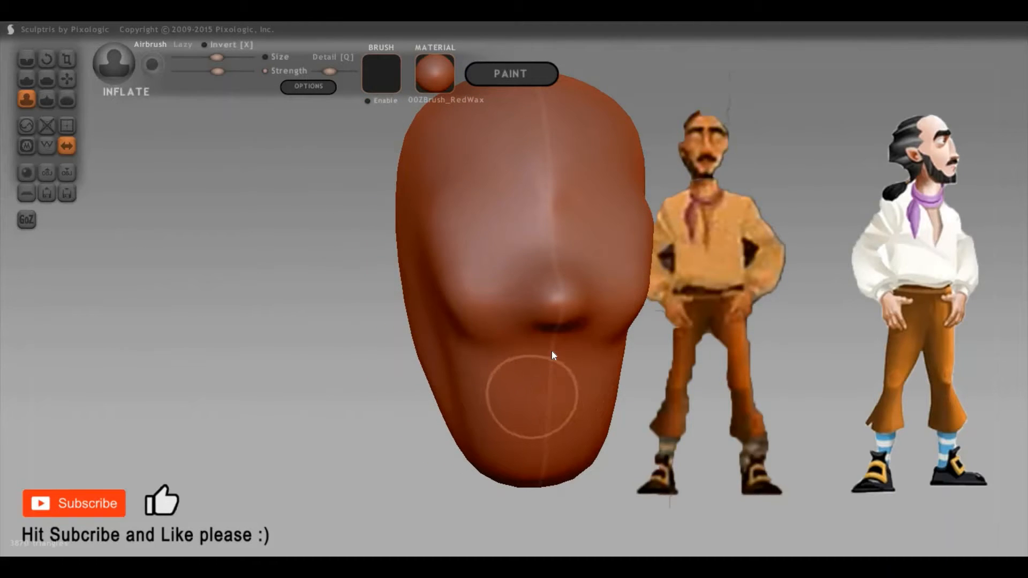
pyautogui.press('space')
pyautogui.moveTo(548, 397)
pyautogui.mouseDown()
pyautogui.moveTo(538, 396)
pyautogui.moveTo(548, 397)
pyautogui.mouseUp()
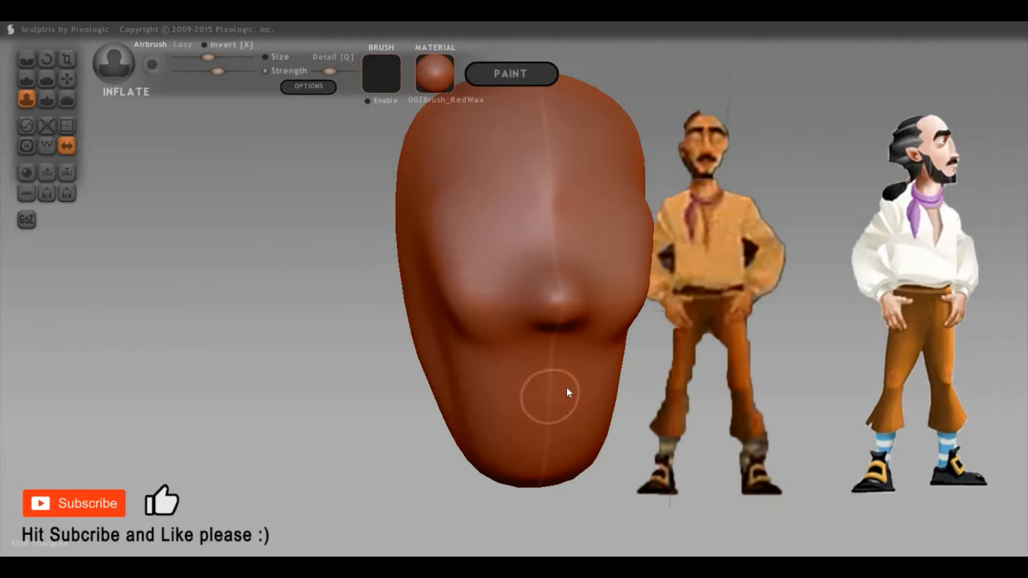
pyautogui.moveTo(781, 384); pyautogui.dragTo(708, 388, button='right')
pyautogui.moveTo(616, 378); pyautogui.dragTo(594, 371, button='right')
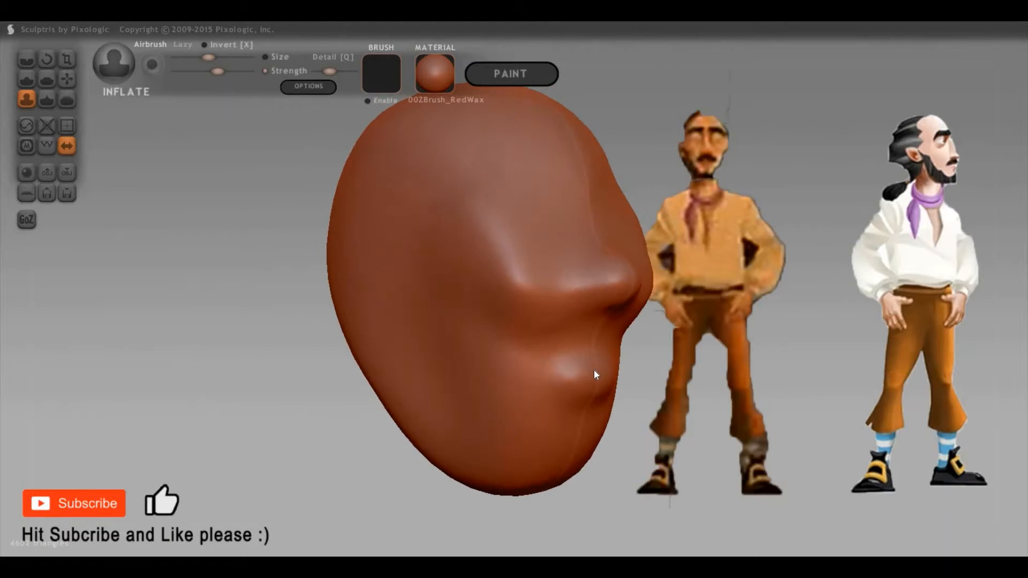
pyautogui.moveTo(602, 368); pyautogui.dragTo(590, 365)
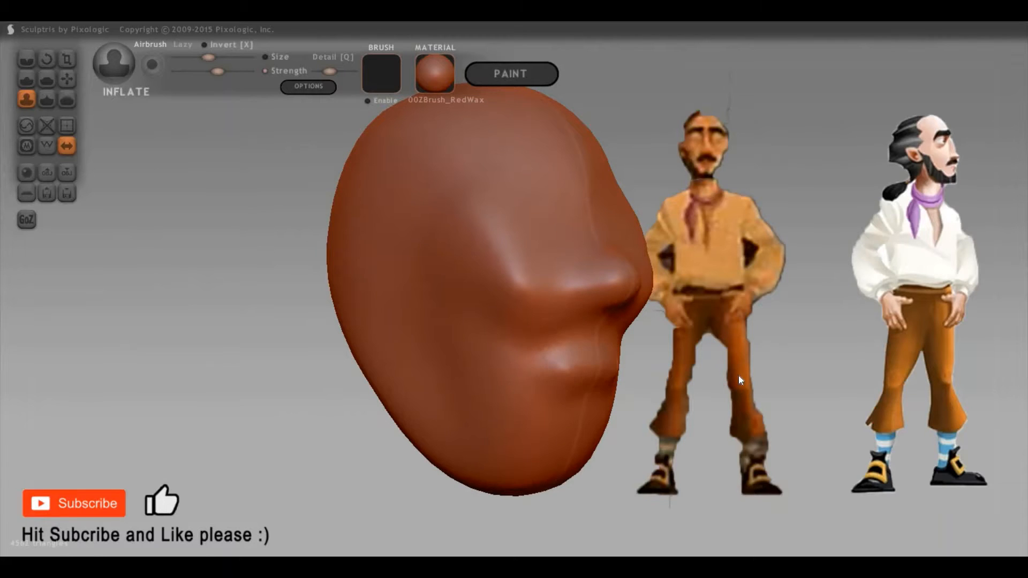
pyautogui.moveTo(739, 375)
pyautogui.mouseDown(button='right')
pyautogui.moveTo(803, 371)
pyautogui.moveTo(692, 351)
pyautogui.mouseUp(button='right')
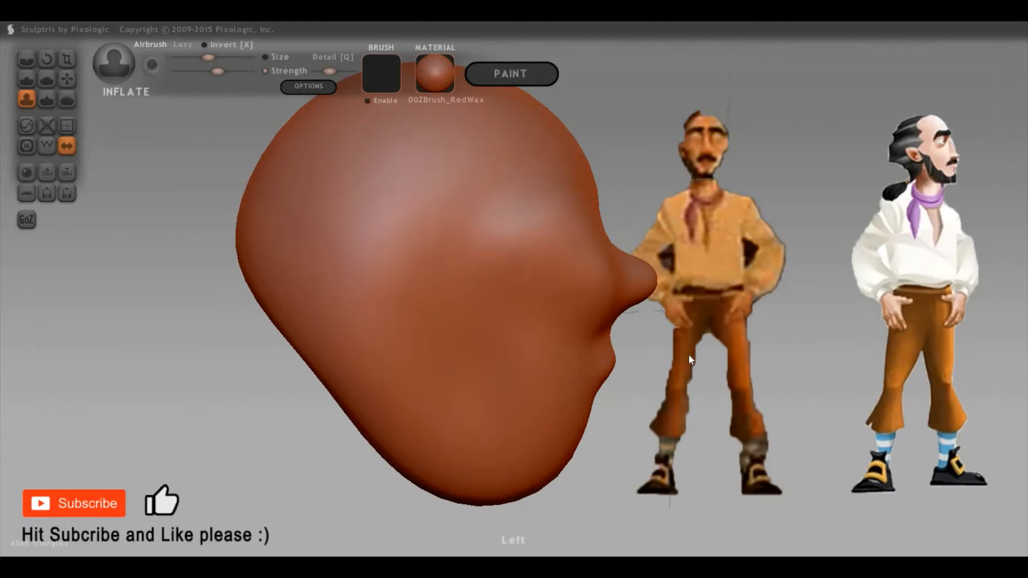
# Push the nose tip back and down and shift the cheekbone slightly inward using an enlarged Grab brush
pyautogui.press('g')
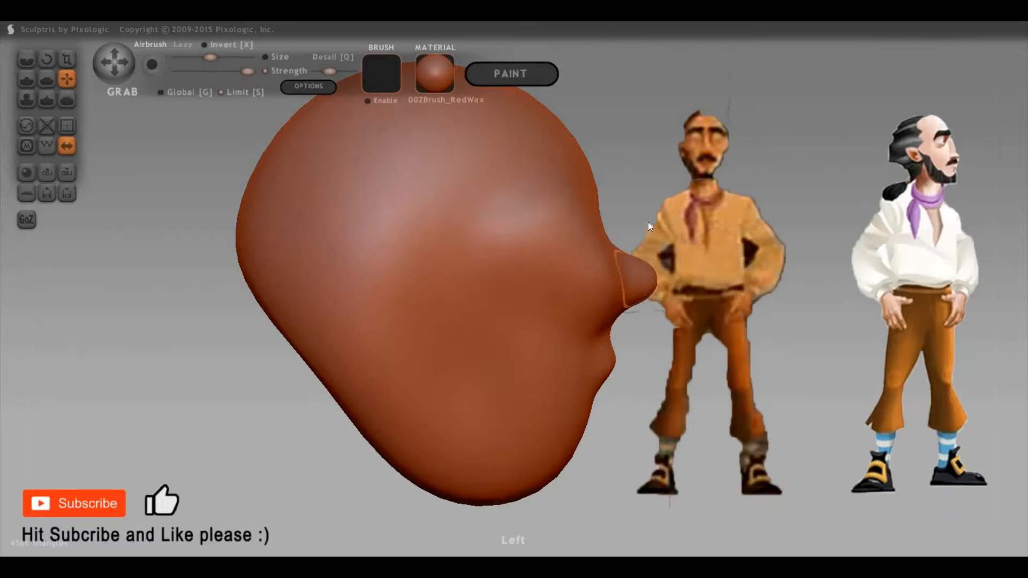
pyautogui.press('space')
pyautogui.keyDown('shift'); pyautogui.scroll(2, 648, 278); pyautogui.keyUp('shift')
pyautogui.moveTo(641, 287); pyautogui.dragTo(628, 300)
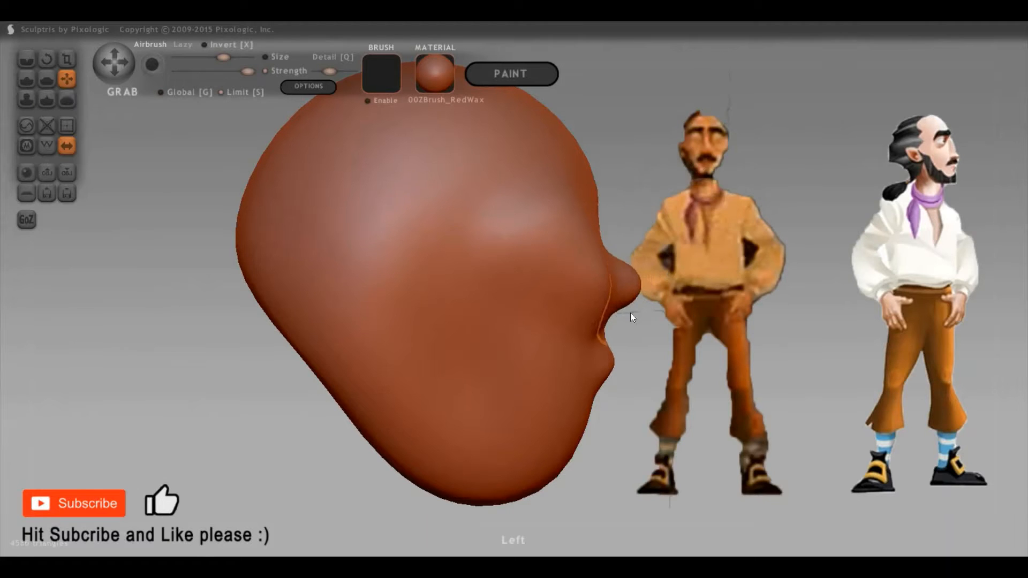
pyautogui.moveTo(512, 319); pyautogui.dragTo(437, 316, button='right')
pyautogui.moveTo(489, 310); pyautogui.dragTo(517, 306)
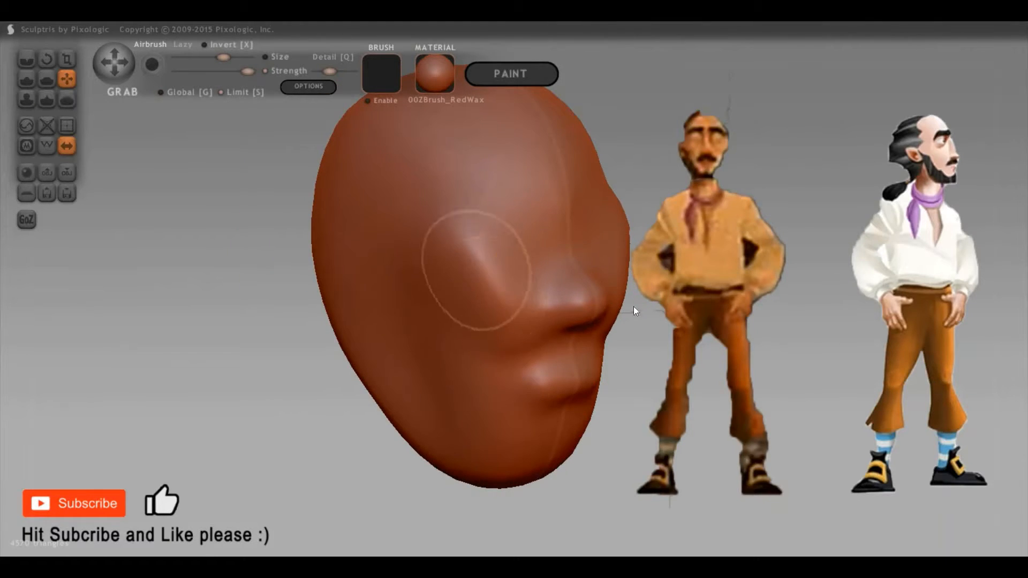
# Push the rear of the jaw and the back of the skull inward with a large Grab brush to shape the nape
pyautogui.moveTo(772, 333); pyautogui.dragTo(705, 337, button='right')
pyautogui.moveTo(670, 426)
pyautogui.mouseDown(button='right')
pyautogui.moveTo(710, 429)
pyautogui.moveTo(641, 390)
pyautogui.mouseUp(button='right')
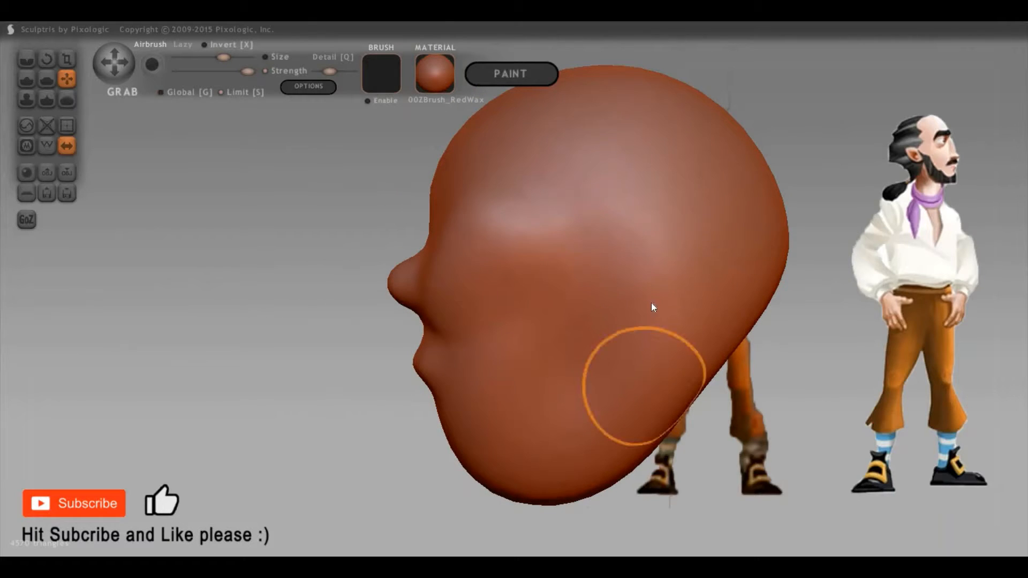
pyautogui.press('space')
pyautogui.moveTo(677, 391); pyautogui.dragTo(610, 354)
pyautogui.moveTo(654, 384); pyautogui.dragTo(626, 365)
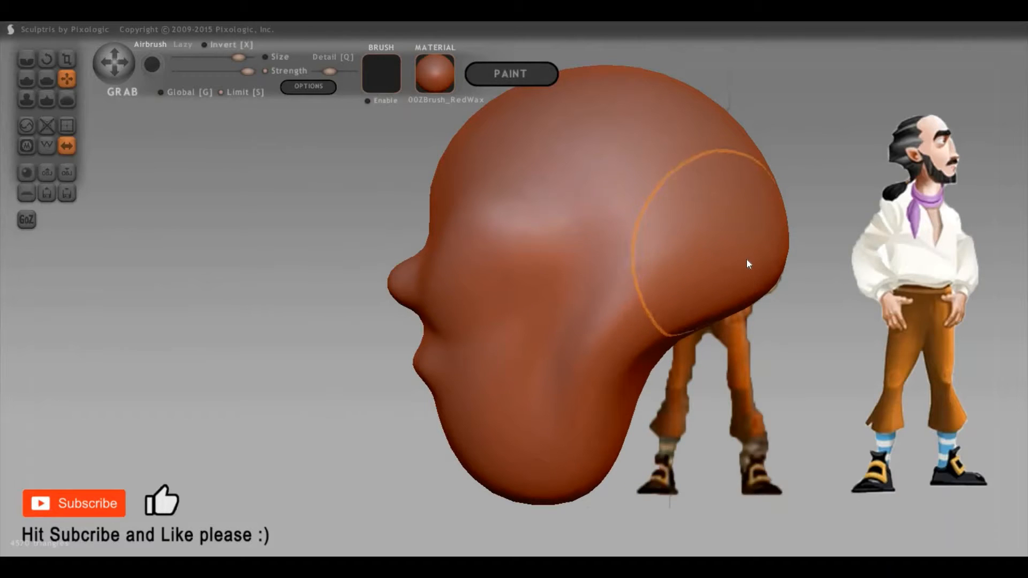
pyautogui.moveTo(747, 259); pyautogui.dragTo(716, 251)
pyautogui.keyDown('shift'); pyautogui.moveTo(888, 302); pyautogui.dragTo(770, 327); pyautogui.keyUp('shift')
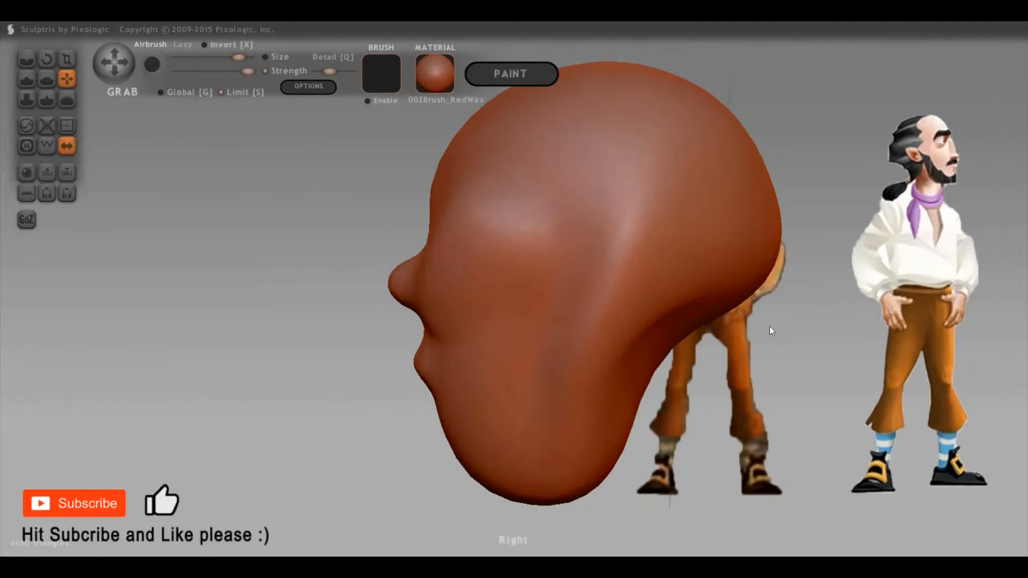
pyautogui.press('space')
pyautogui.moveTo(767, 259); pyautogui.dragTo(744, 285)
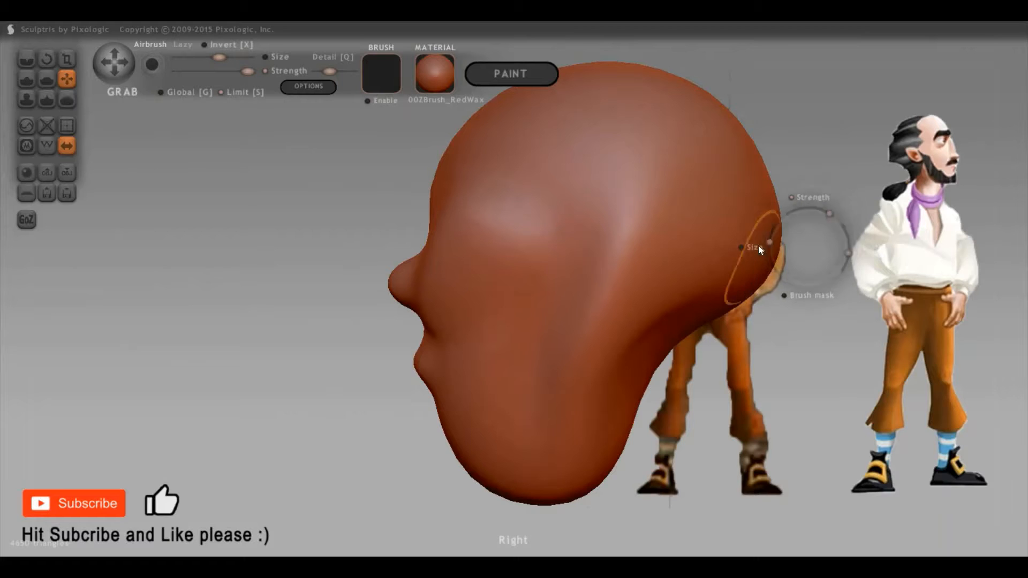
pyautogui.press('space')
pyautogui.moveTo(760, 236)
pyautogui.mouseDown()
pyautogui.moveTo(718, 230)
pyautogui.moveTo(771, 366)
pyautogui.moveTo(906, 381)
pyautogui.mouseUp()
# Carve symmetrical eye sockets on both sides of the nose bridge with the Inflate brush
pyautogui.press('c')
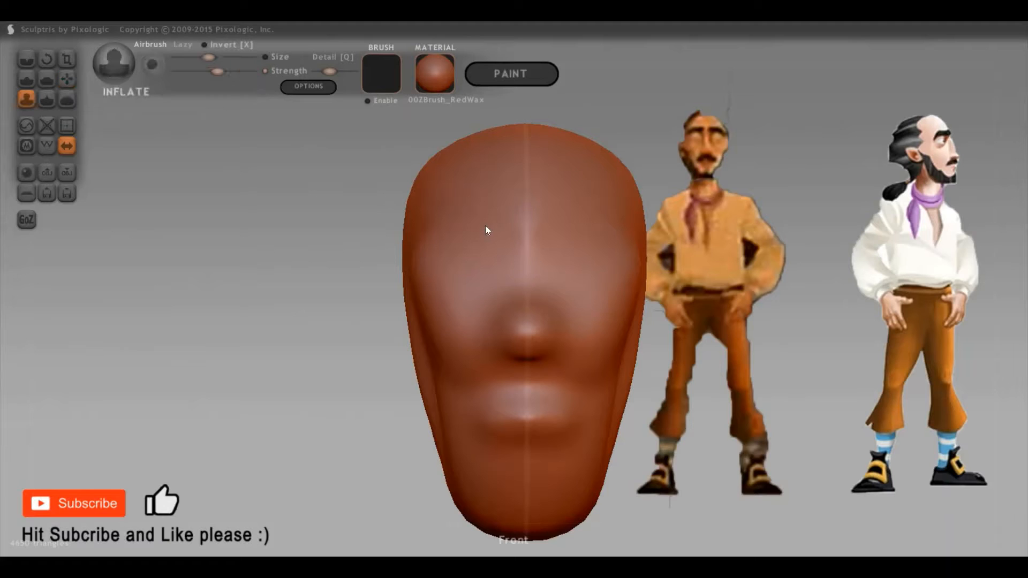
pyautogui.press('space')
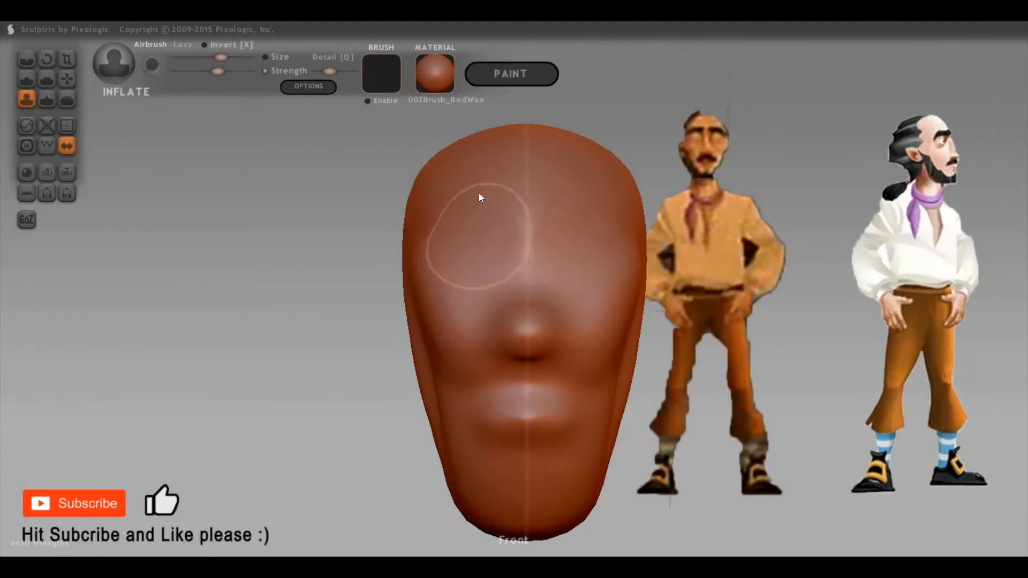
pyautogui.press('space')
pyautogui.moveTo(484, 190)
pyautogui.mouseDown()
pyautogui.moveTo(471, 244)
pyautogui.moveTo(493, 260)
pyautogui.moveTo(479, 282)
pyautogui.moveTo(438, 269)
pyautogui.moveTo(490, 260)
pyautogui.moveTo(507, 270)
pyautogui.moveTo(483, 240)
pyautogui.moveTo(442, 263)
pyautogui.moveTo(494, 248)
pyautogui.moveTo(523, 284)
pyautogui.moveTo(513, 256)
pyautogui.mouseUp()
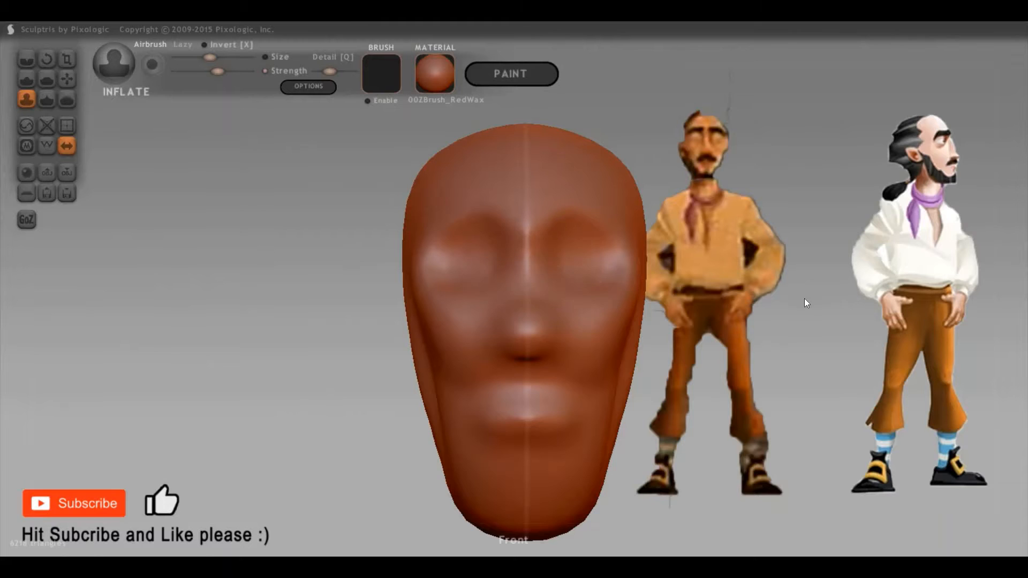
# Outline the underside and side wings of the nose with the Crease brush
pyautogui.moveTo(805, 298); pyautogui.dragTo(833, 300)
pyautogui.scroll(5, 831, 300)
pyautogui.scroll(-5, 873, 304)
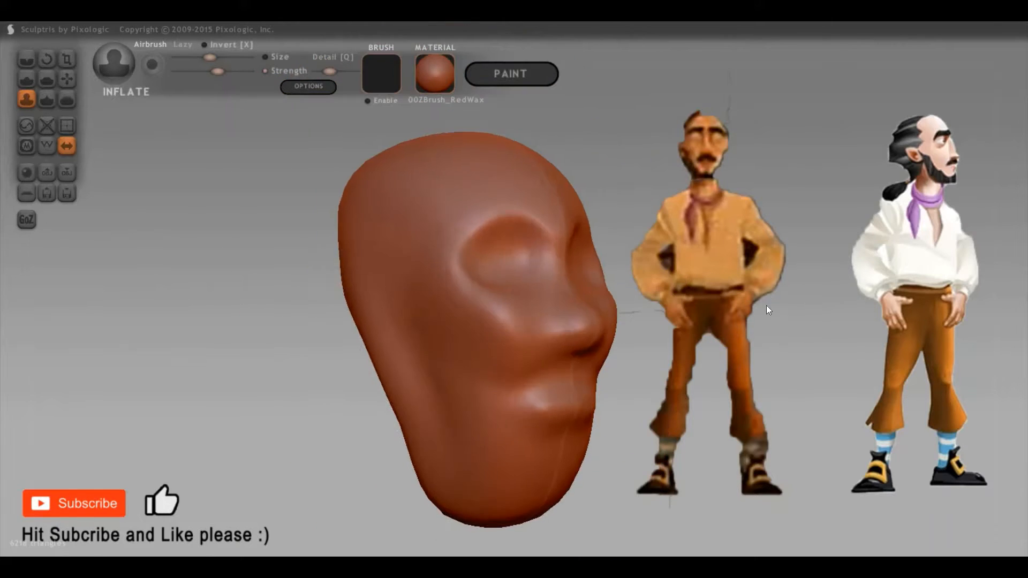
pyautogui.moveTo(767, 306); pyautogui.dragTo(732, 287)
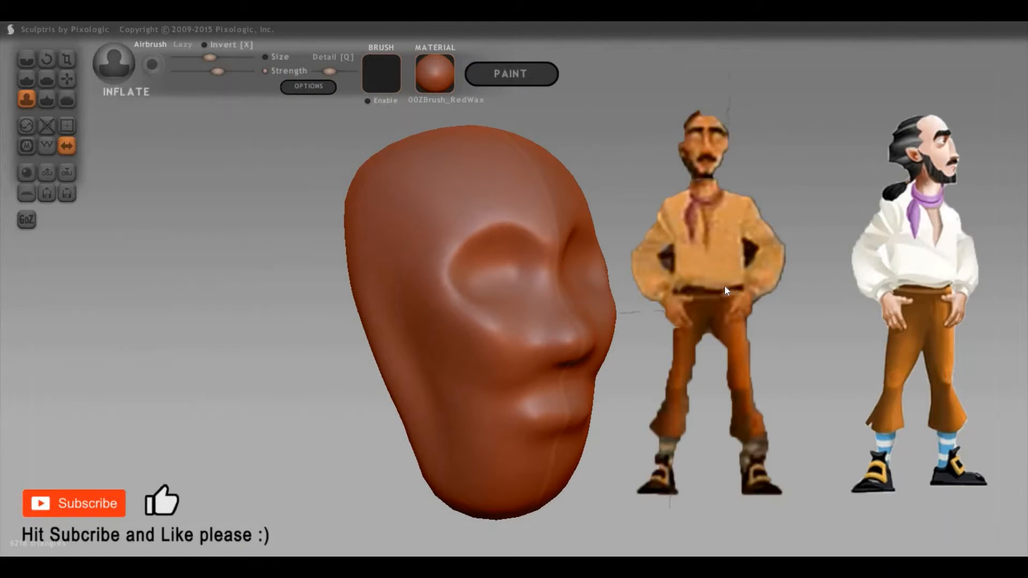
pyautogui.scroll(5, 593, 394)
pyautogui.press('c')
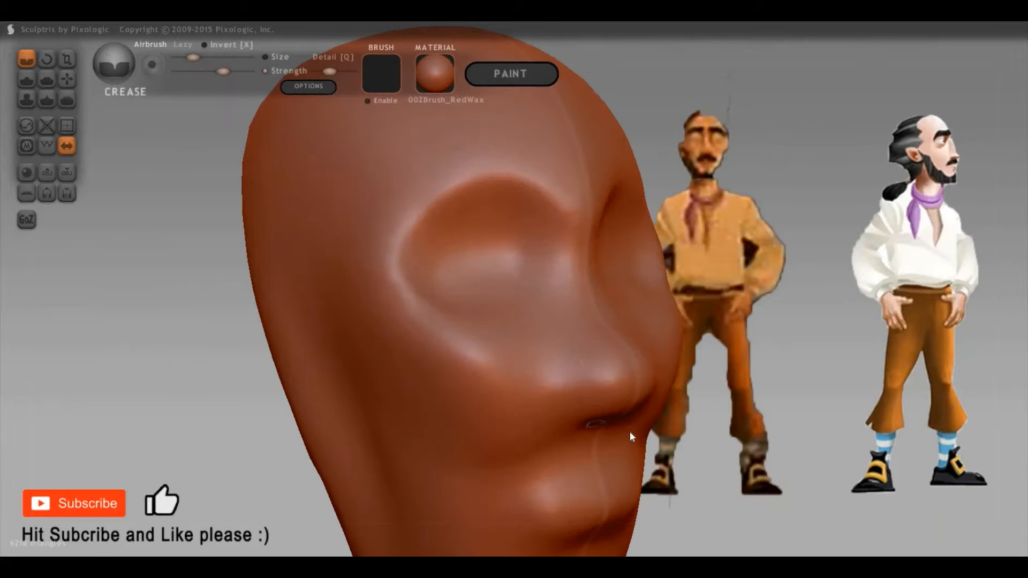
pyautogui.moveTo(629, 432); pyautogui.dragTo(589, 423, button='right')
pyautogui.moveTo(554, 423)
pyautogui.mouseDown()
pyautogui.moveTo(530, 406)
pyautogui.moveTo(528, 379)
pyautogui.moveTo(552, 363)
pyautogui.mouseUp()
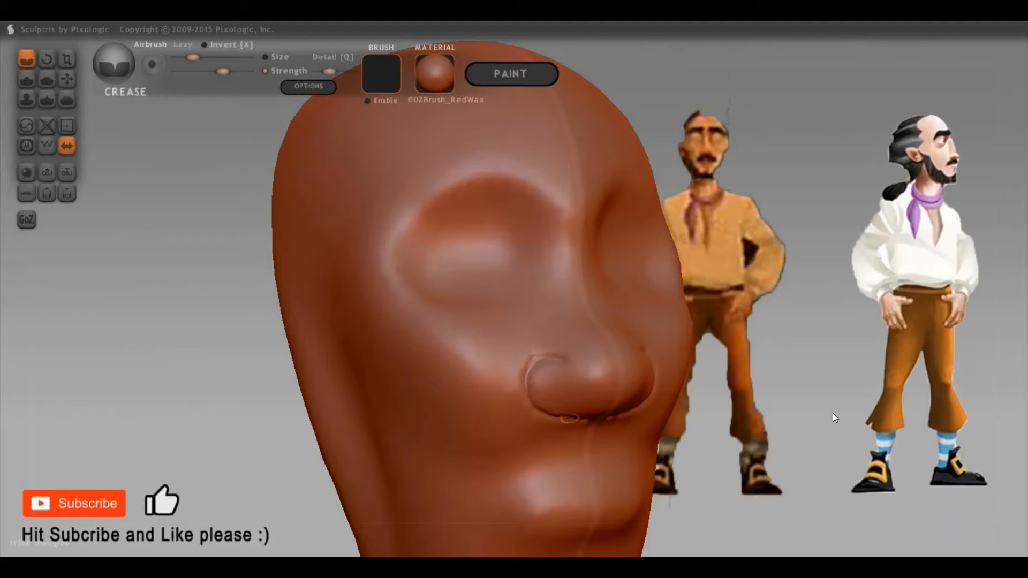
# Pull the nose bridge forward in profile with an enlarged Grab brush, straightening the line from brow to tip
pyautogui.moveTo(909, 417); pyautogui.dragTo(796, 387, button='right')
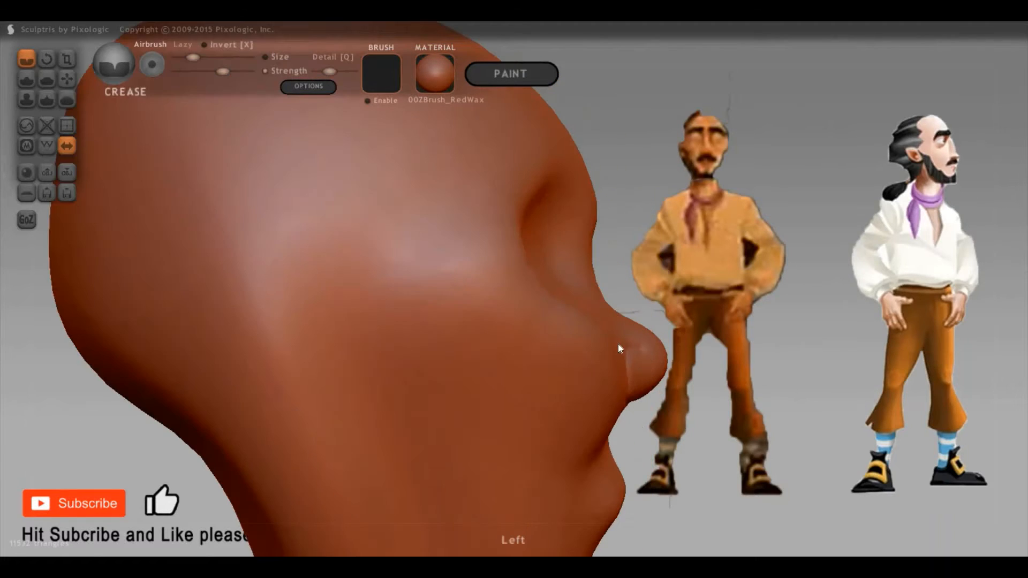
pyautogui.press('g')
pyautogui.moveTo(646, 350)
pyautogui.mouseDown()
pyautogui.moveTo(622, 351)
pyautogui.moveTo(641, 355)
pyautogui.mouseUp()
pyautogui.press('space')
pyautogui.moveTo(683, 201)
pyautogui.mouseDown()
pyautogui.moveTo(573, 287)
pyautogui.moveTo(597, 268)
pyautogui.moveTo(612, 290)
pyautogui.moveTo(624, 288)
pyautogui.moveTo(609, 301)
pyautogui.moveTo(638, 289)
pyautogui.mouseUp()
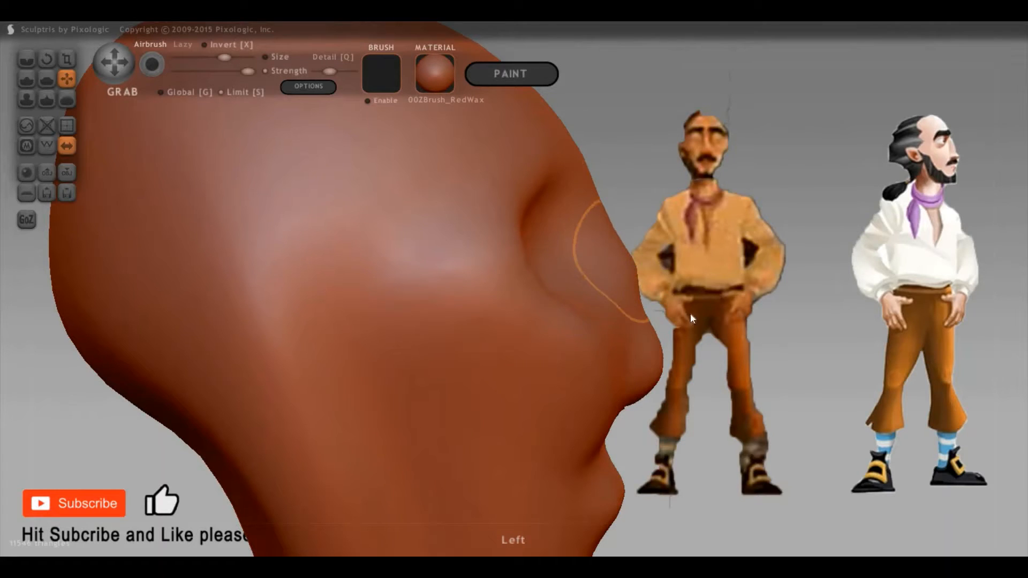
pyautogui.moveTo(733, 306); pyautogui.dragTo(699, 262)
pyautogui.keyDown('alt'); pyautogui.moveTo(817, 359); pyautogui.dragTo(794, 311); pyautogui.keyUp('alt')
pyautogui.moveTo(710, 309); pyautogui.dragTo(910, 309)
pyautogui.moveTo(750, 281); pyautogui.dragTo(934, 316)
pyautogui.scroll(-3, 934, 316)
pyautogui.press('1')
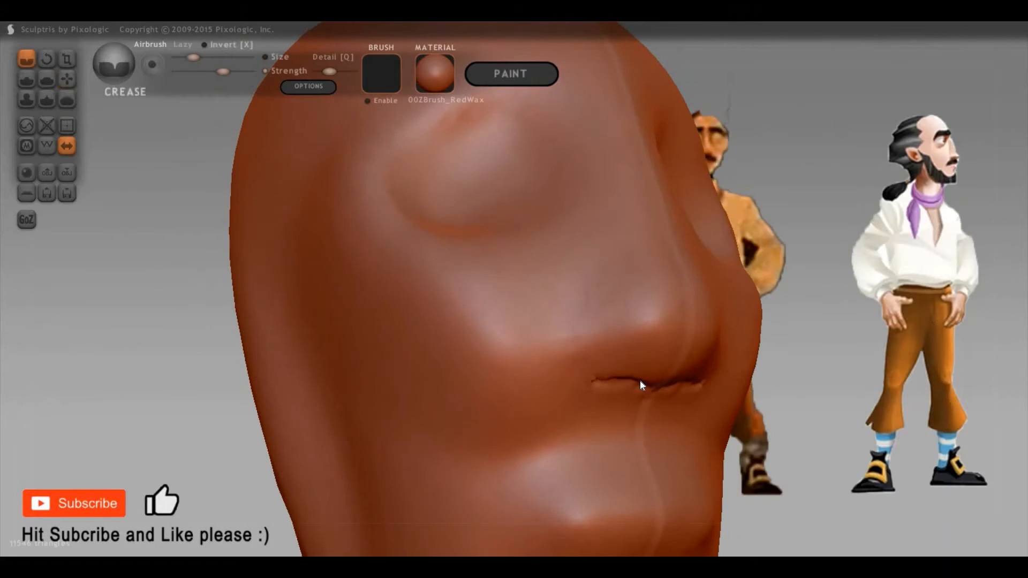
pyautogui.moveTo(640, 380)
pyautogui.mouseDown()
pyautogui.moveTo(588, 378)
pyautogui.moveTo(581, 321)
pyautogui.moveTo(600, 299)
pyautogui.mouseUp()
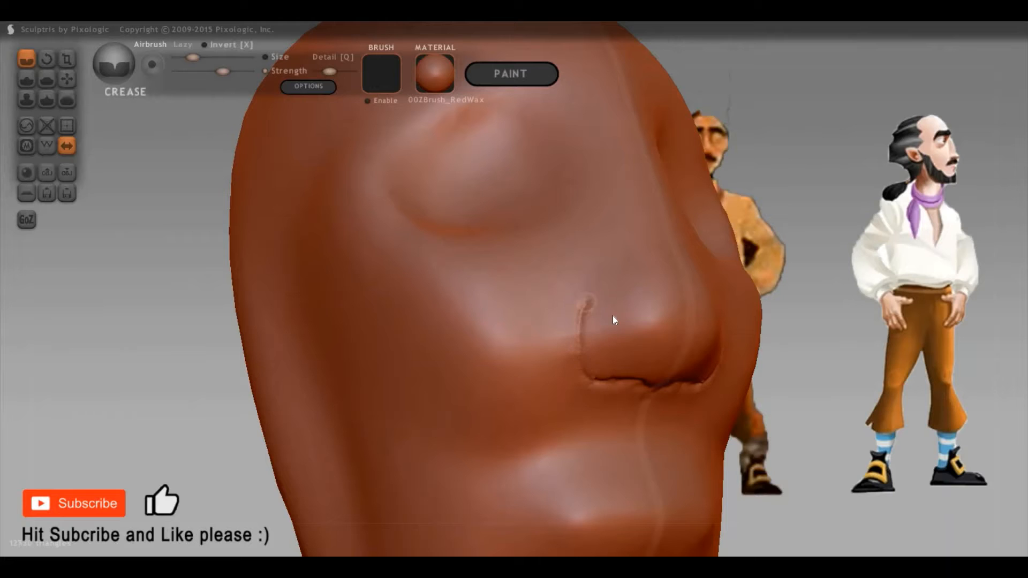
pyautogui.hotkey('ctrl', 'z')
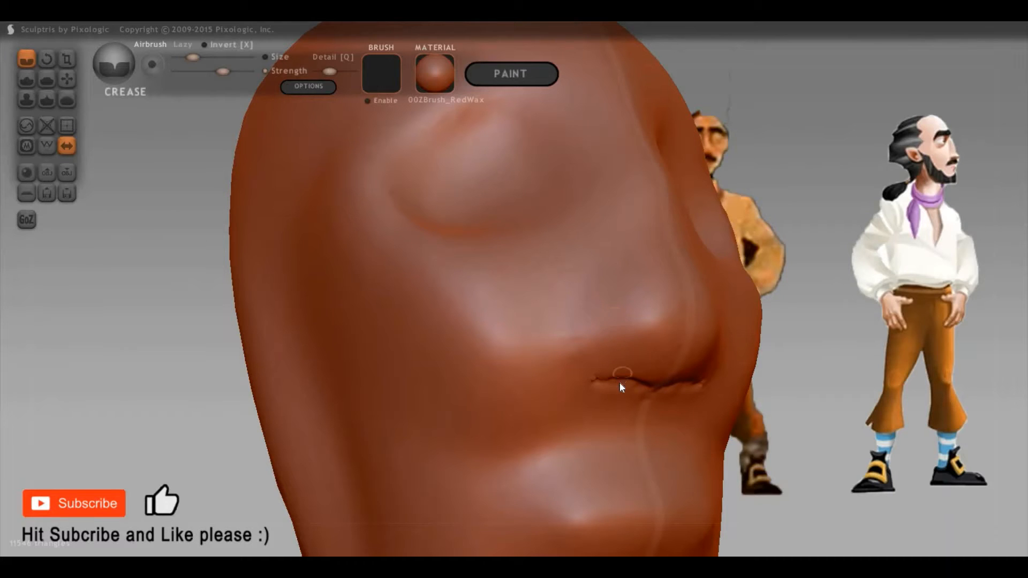
# Smooth away the crease under the nose using a larger brush size
pyautogui.press('space')
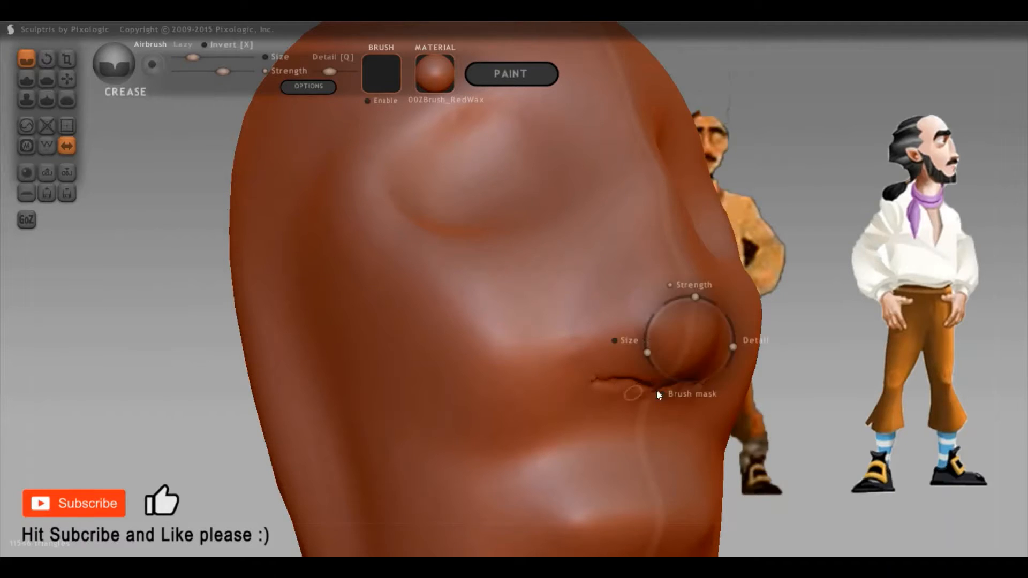
pyautogui.moveTo(648, 351); pyautogui.dragTo(647, 343)
pyautogui.keyDown('shift'); pyautogui.moveTo(642, 384); pyautogui.dragTo(610, 382); pyautogui.keyUp('shift')
pyautogui.scroll(-4, 852, 360)
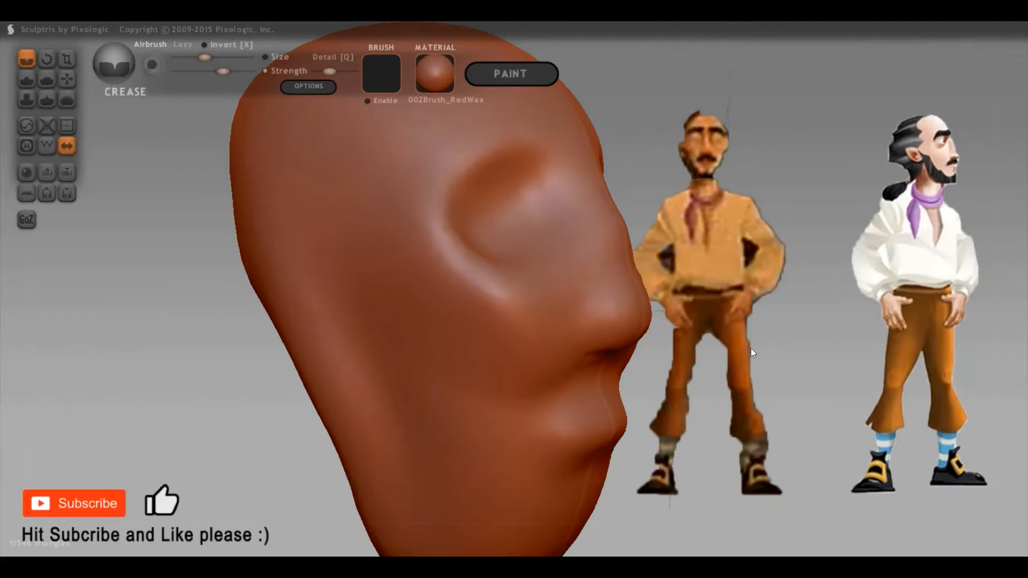
pyautogui.moveTo(750, 372)
pyautogui.mouseDown()
pyautogui.moveTo(534, 380)
pyautogui.moveTo(543, 356)
pyautogui.mouseUp()
pyautogui.press('g')
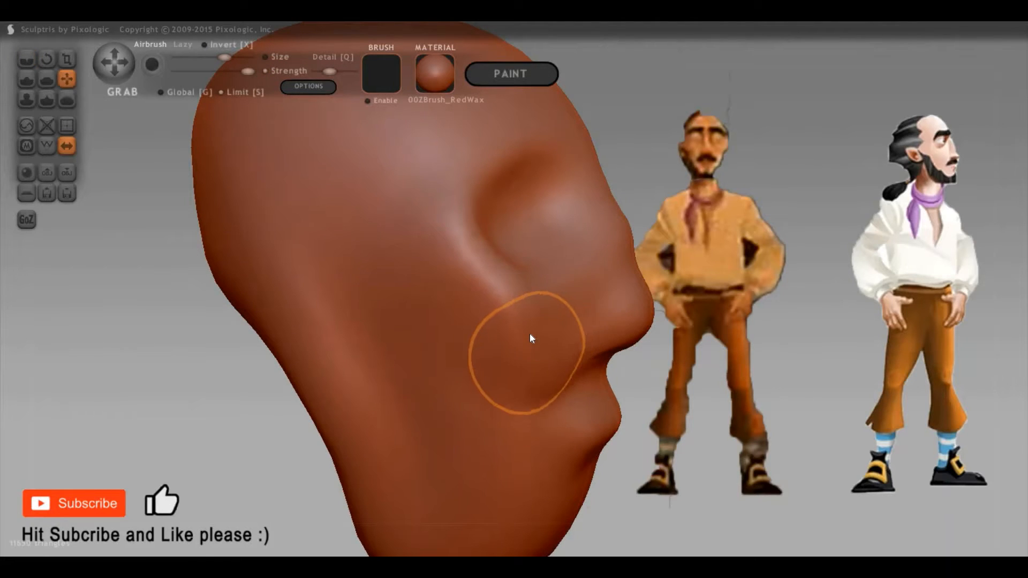
pyautogui.click(528, 326)
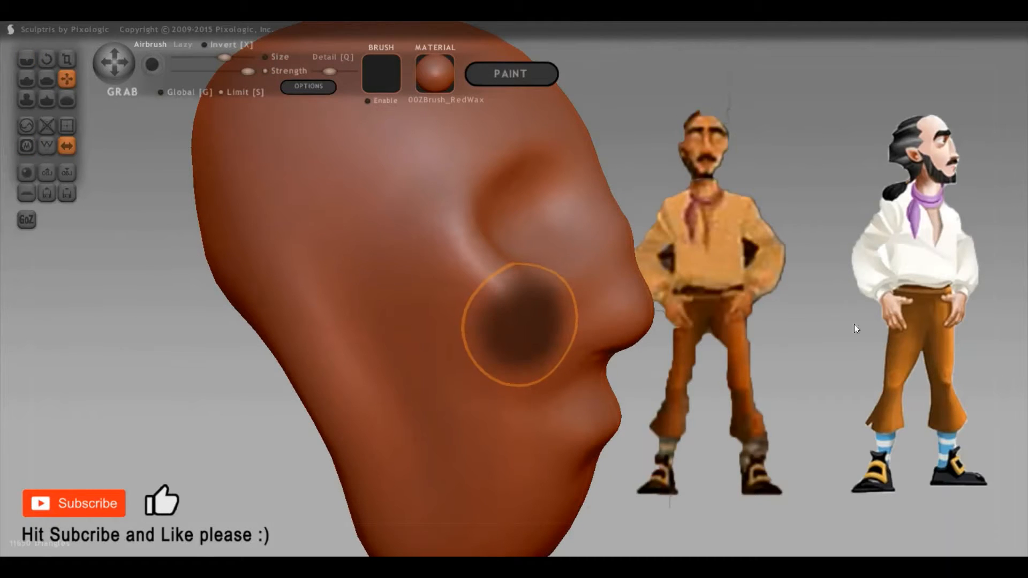
pyautogui.hotkey('ctrl', 'z')
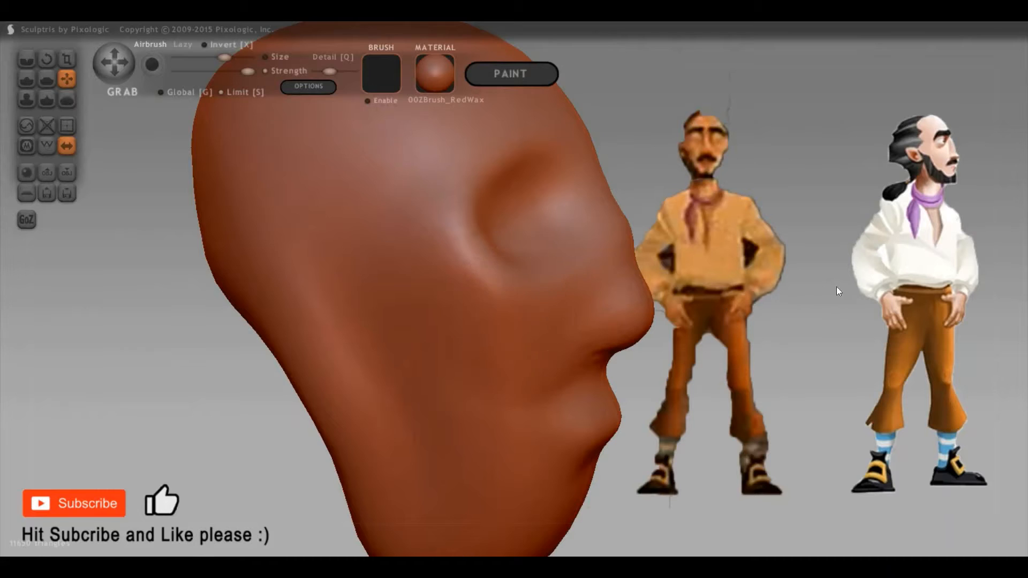
# Build up the nostril wings on the sides of the nose with the Draw brush
pyautogui.moveTo(837, 287)
pyautogui.mouseDown()
pyautogui.moveTo(869, 316)
pyautogui.moveTo(909, 315)
pyautogui.mouseUp()
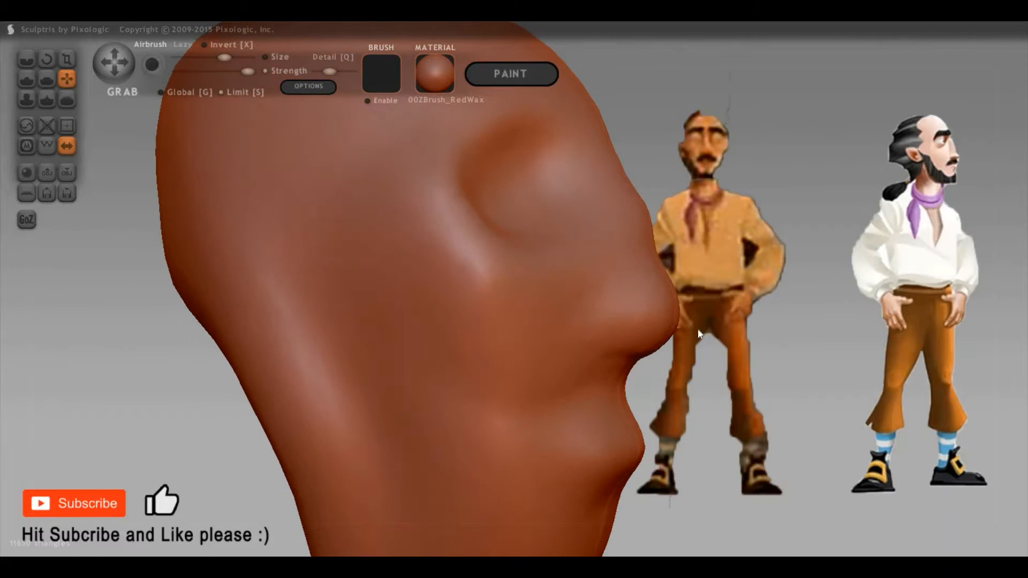
pyautogui.press('4')
pyautogui.moveTo(646, 322)
pyautogui.mouseDown()
pyautogui.moveTo(633, 344)
pyautogui.moveTo(611, 332)
pyautogui.moveTo(650, 321)
pyautogui.moveTo(610, 327)
pyautogui.mouseUp()
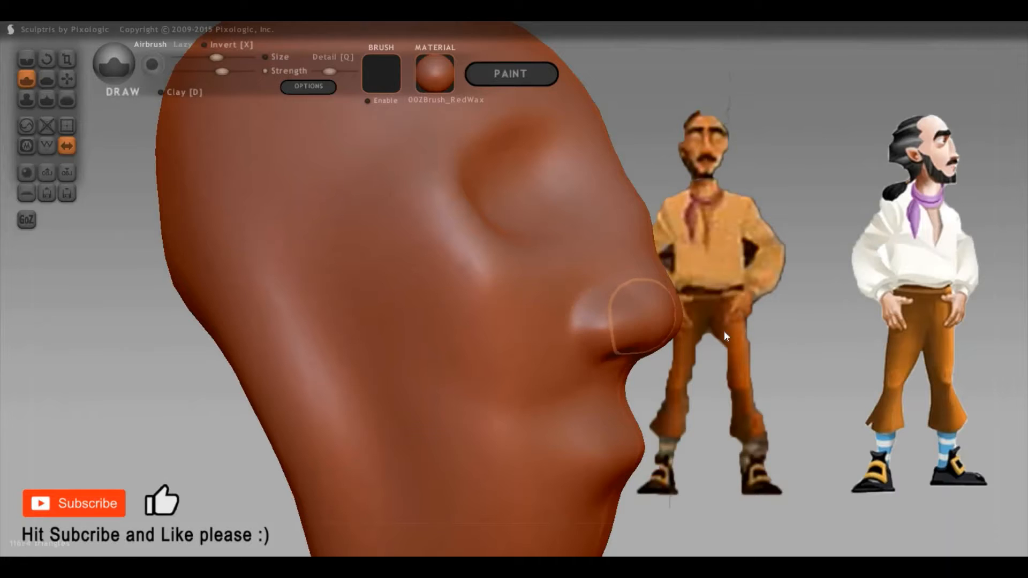
# Narrow the nose from the front by moving the nostril wings inward with an enlarged Grab brush
pyautogui.moveTo(724, 332)
pyautogui.mouseDown()
pyautogui.moveTo(770, 345)
pyautogui.moveTo(777, 329)
pyautogui.moveTo(878, 336)
pyautogui.moveTo(638, 355)
pyautogui.moveTo(600, 330)
pyautogui.mouseUp()
pyautogui.press('g')
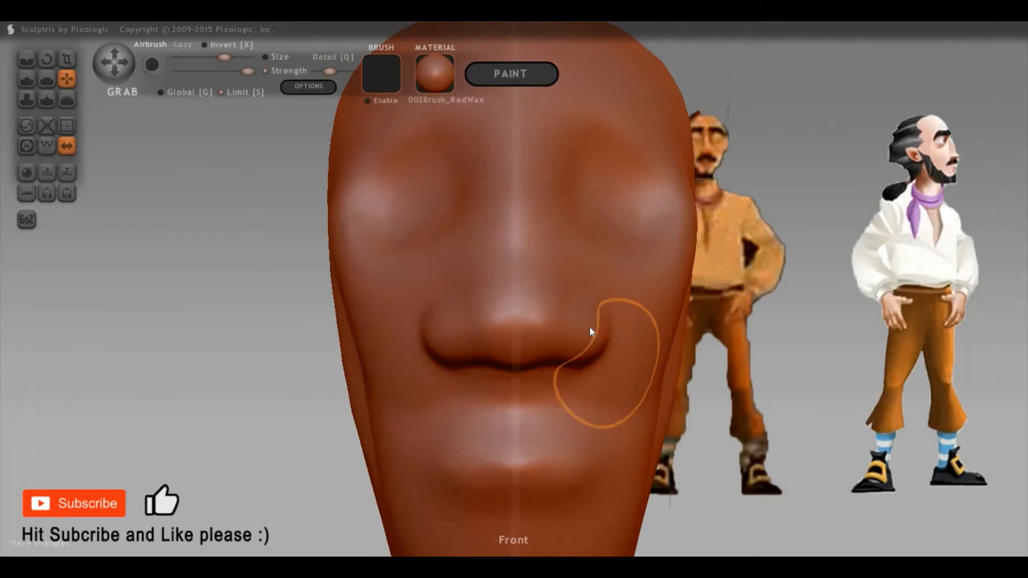
pyautogui.press('space')
pyautogui.press('space')
pyautogui.moveTo(603, 263); pyautogui.dragTo(604, 257)
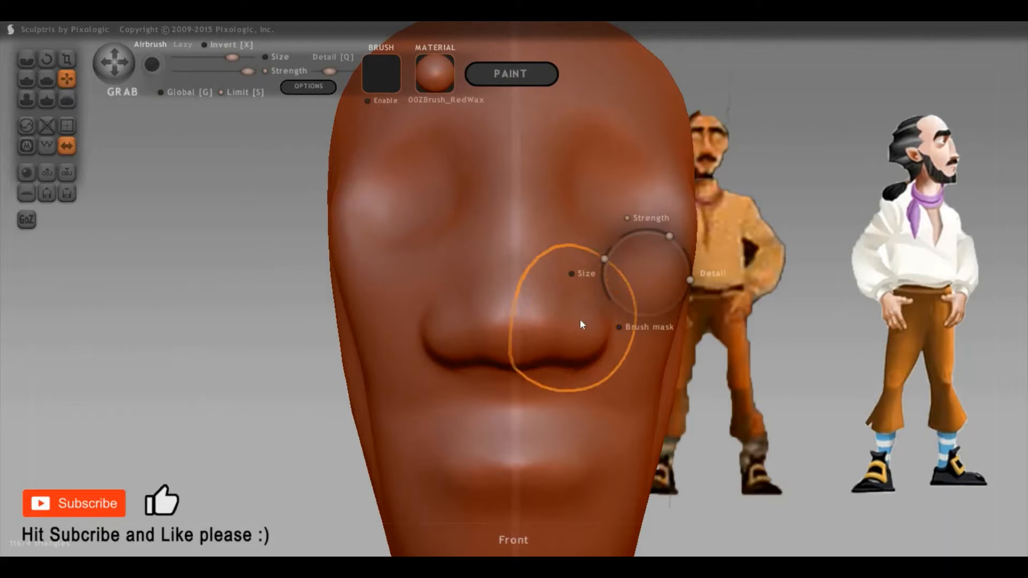
pyautogui.moveTo(557, 339)
pyautogui.mouseDown()
pyautogui.moveTo(523, 344)
pyautogui.moveTo(578, 351)
pyautogui.moveTo(557, 343)
pyautogui.mouseUp()
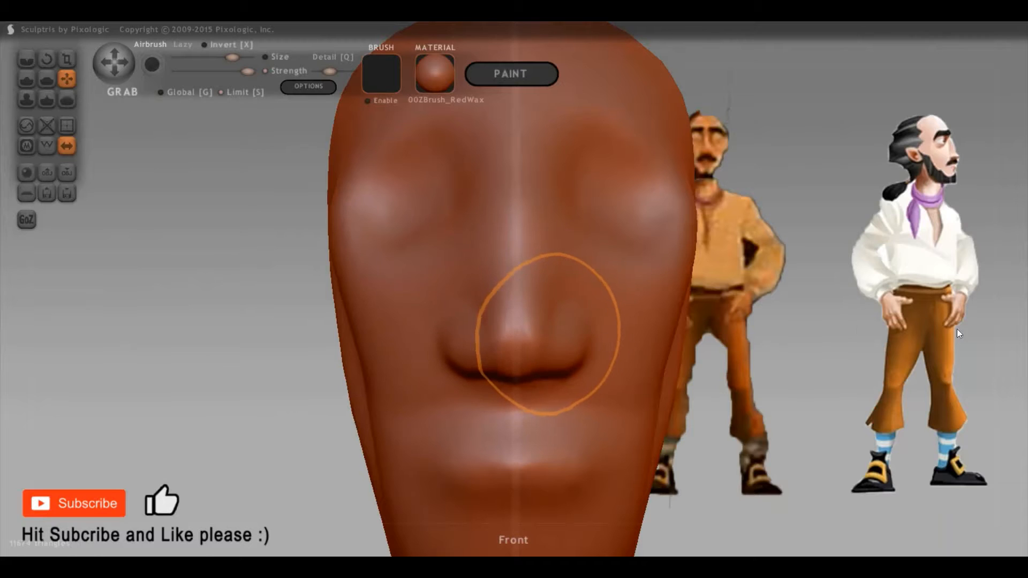
# Carve creases around the nostril wings to separate them from the cheeks with the Crease brush
pyautogui.moveTo(833, 330); pyautogui.dragTo(911, 327)
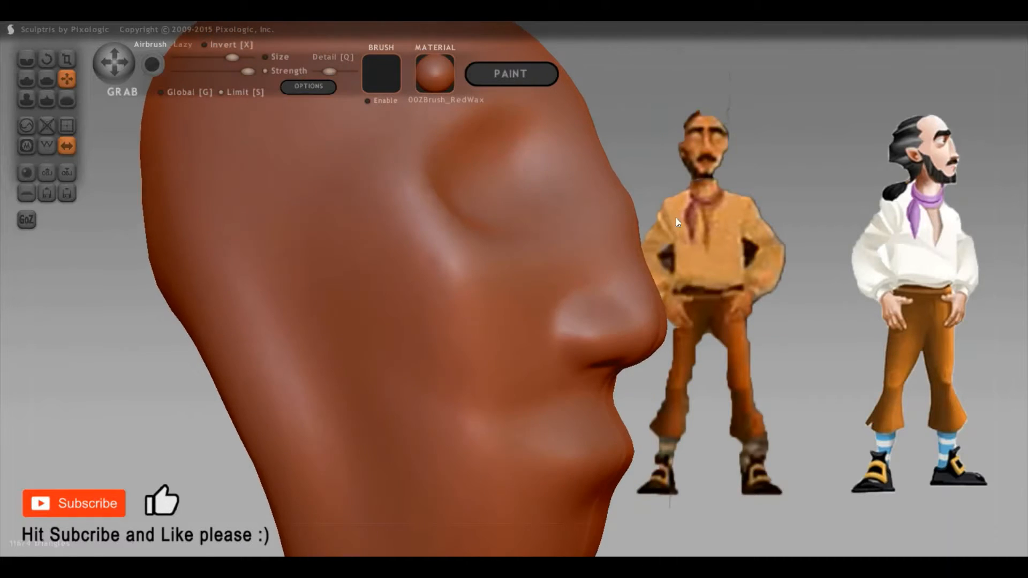
pyautogui.scroll(2, 636, 207)
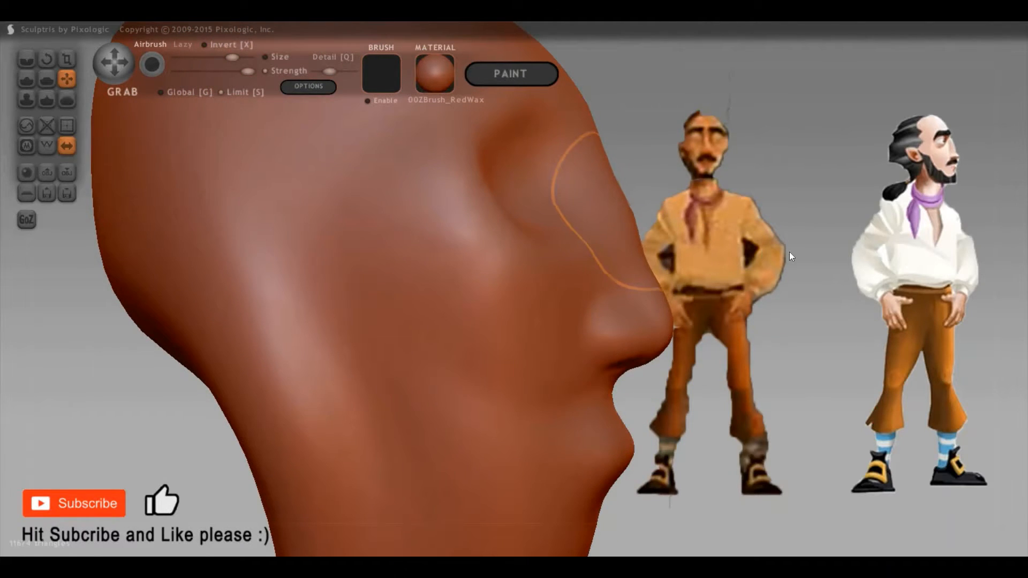
pyautogui.moveTo(792, 249)
pyautogui.mouseDown()
pyautogui.moveTo(745, 248)
pyautogui.moveTo(769, 277)
pyautogui.mouseUp()
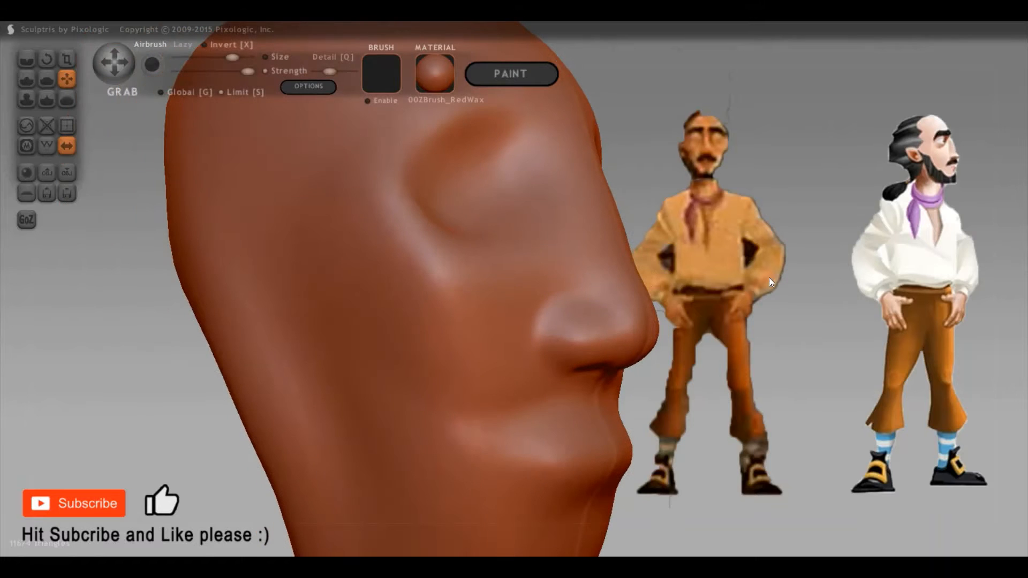
pyautogui.press('c')
pyautogui.moveTo(813, 321); pyautogui.dragTo(608, 360)
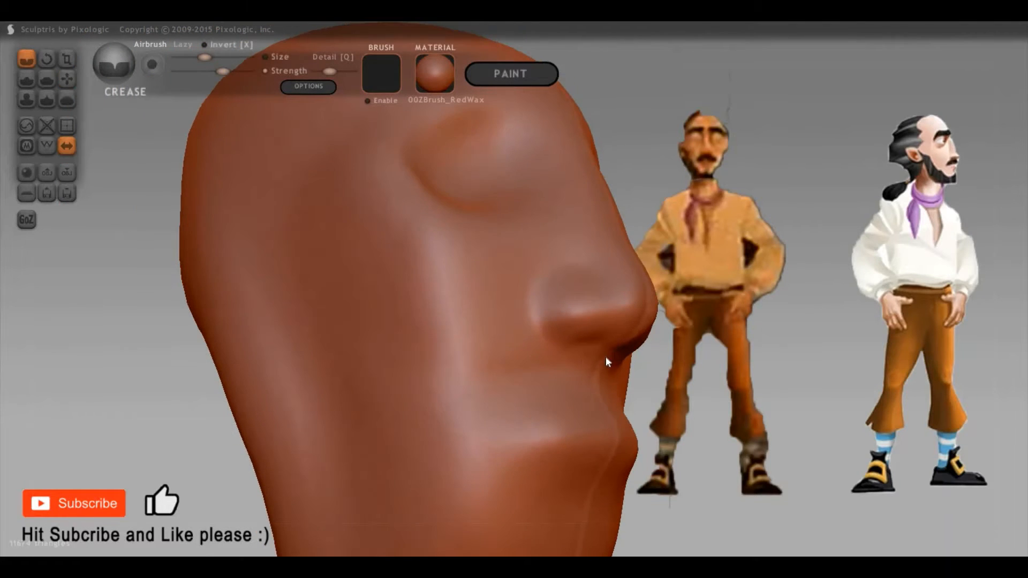
pyautogui.moveTo(541, 341)
pyautogui.mouseDown()
pyautogui.moveTo(533, 305)
pyautogui.moveTo(552, 271)
pyautogui.moveTo(586, 271)
pyautogui.mouseUp()
pyautogui.moveTo(774, 294)
pyautogui.mouseDown()
pyautogui.moveTo(789, 272)
pyautogui.moveTo(744, 259)
pyautogui.mouseUp()
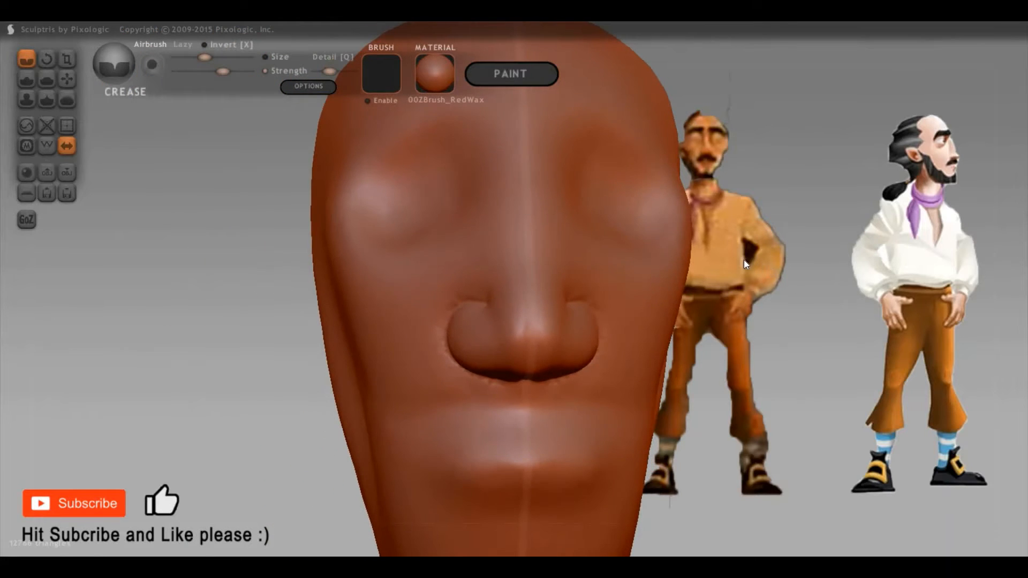
# Sharpen the creases around the nostril wings and under the nose using a smaller Pinch brush
pyautogui.press('p')
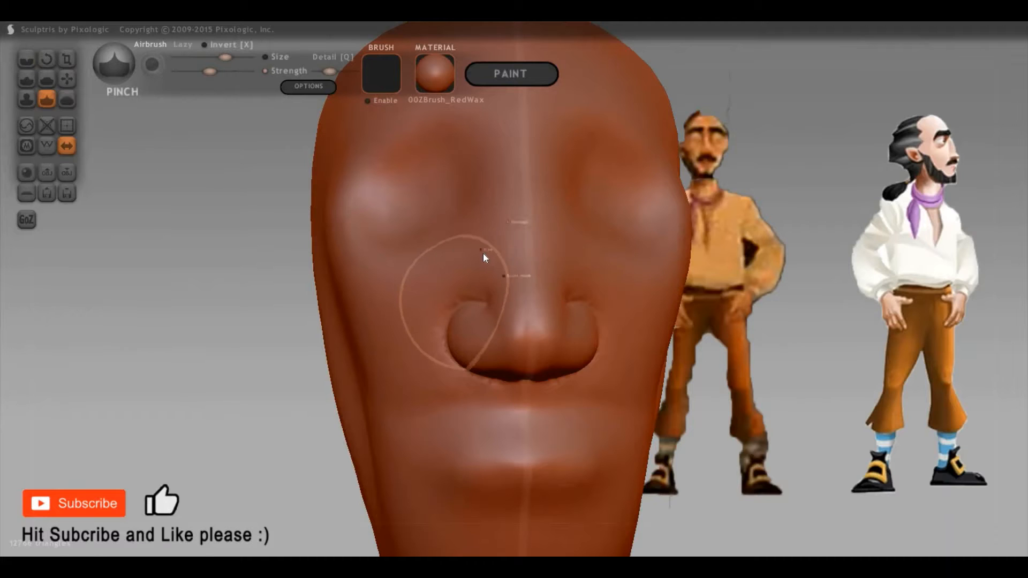
pyautogui.press('space')
pyautogui.moveTo(442, 326)
pyautogui.mouseDown()
pyautogui.moveTo(438, 345)
pyautogui.moveTo(451, 361)
pyautogui.moveTo(504, 378)
pyautogui.mouseUp()
pyautogui.moveTo(461, 317); pyautogui.dragTo(544, 300, button='right')
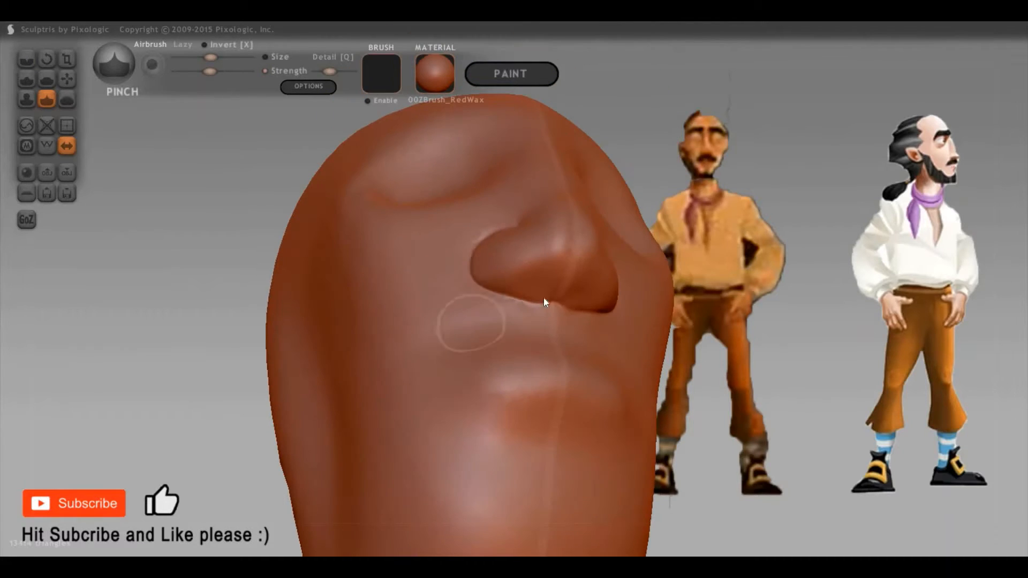
pyautogui.moveTo(840, 358)
pyautogui.mouseDown(button='right')
pyautogui.moveTo(831, 372)
pyautogui.moveTo(817, 354)
pyautogui.moveTo(837, 358)
pyautogui.moveTo(827, 348)
pyautogui.mouseUp(button='right')
# Pull the nose bridge forward and lower the nose tip in profile with the Grab brush
pyautogui.press('g')
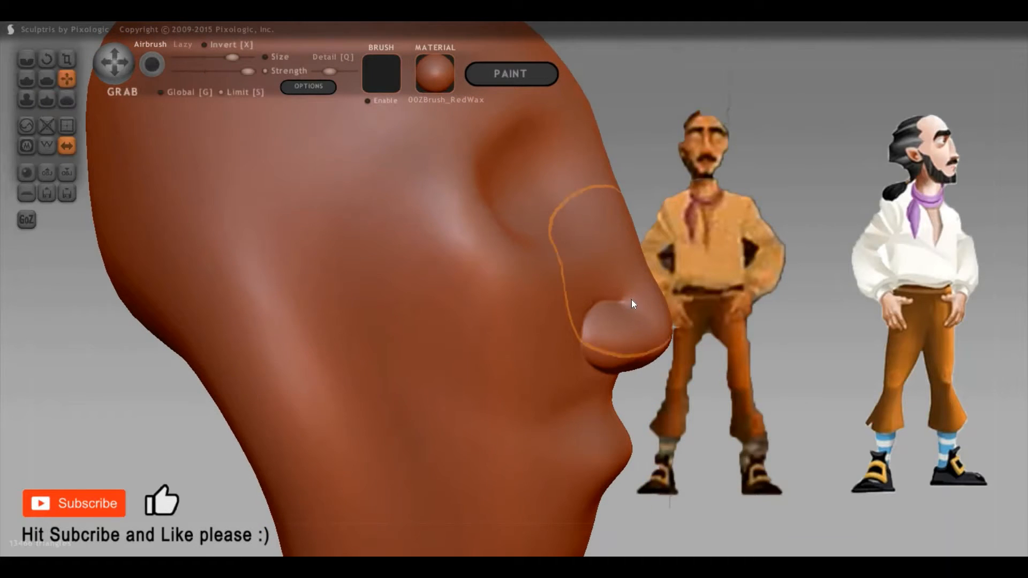
pyautogui.moveTo(631, 300)
pyautogui.mouseDown()
pyautogui.moveTo(644, 327)
pyautogui.moveTo(609, 236)
pyautogui.moveTo(621, 229)
pyautogui.mouseUp()
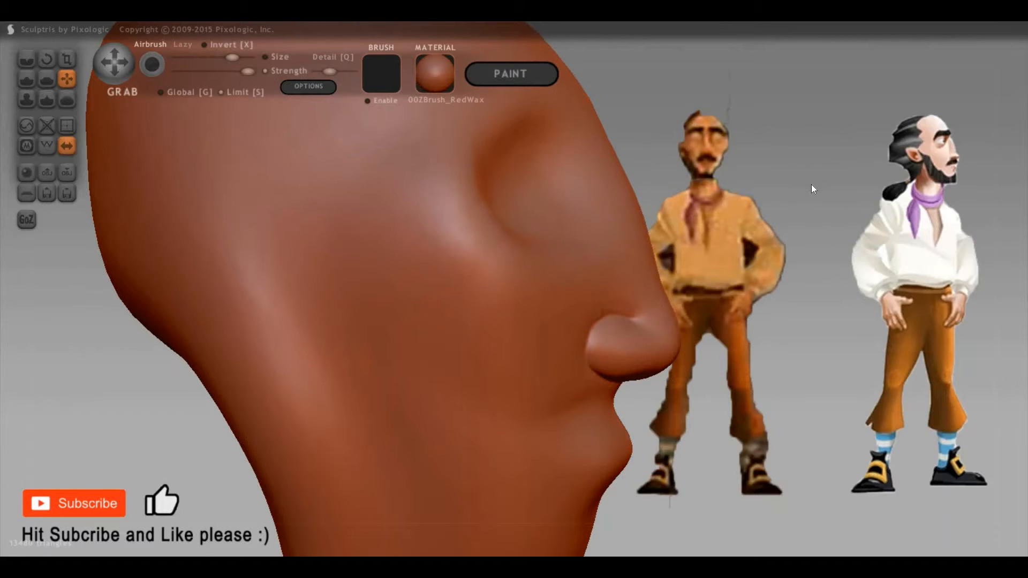
pyautogui.moveTo(608, 162); pyautogui.dragTo(554, 158, button='right')
pyautogui.moveTo(553, 153)
pyautogui.mouseDown()
pyautogui.moveTo(574, 137)
pyautogui.moveTo(564, 139)
pyautogui.moveTo(587, 178)
pyautogui.moveTo(621, 114)
pyautogui.mouseUp()
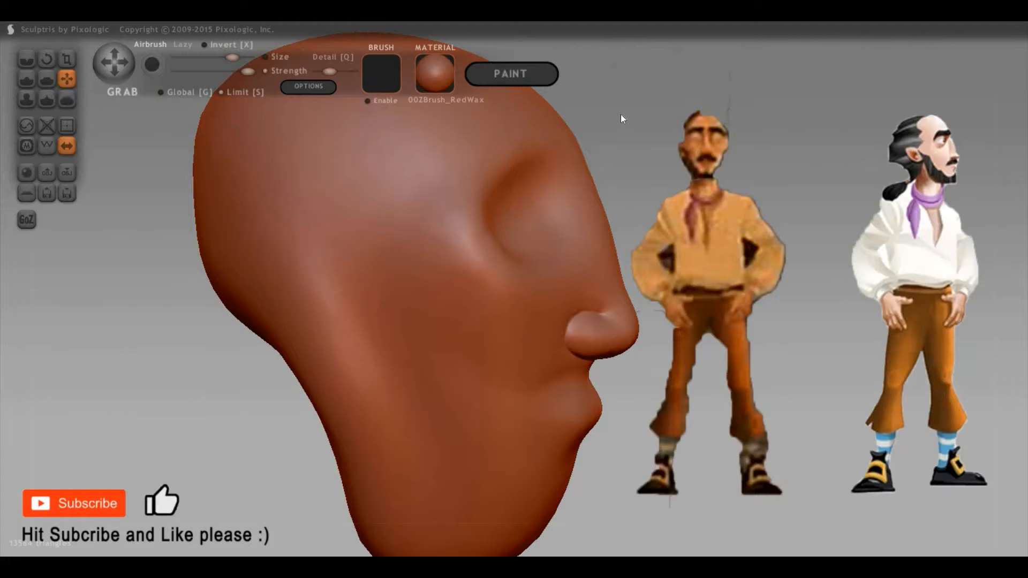
# Refine the contours of the brow and eye sockets with a smaller Grab brush
pyautogui.press('space')
pyautogui.moveTo(579, 188)
pyautogui.mouseDown()
pyautogui.moveTo(563, 200)
pyautogui.moveTo(557, 176)
pyautogui.moveTo(567, 174)
pyautogui.moveTo(573, 210)
pyautogui.moveTo(600, 217)
pyautogui.moveTo(400, 211)
pyautogui.moveTo(416, 198)
pyautogui.moveTo(390, 222)
pyautogui.moveTo(395, 338)
pyautogui.mouseUp()
pyautogui.moveTo(805, 367); pyautogui.dragTo(793, 348)
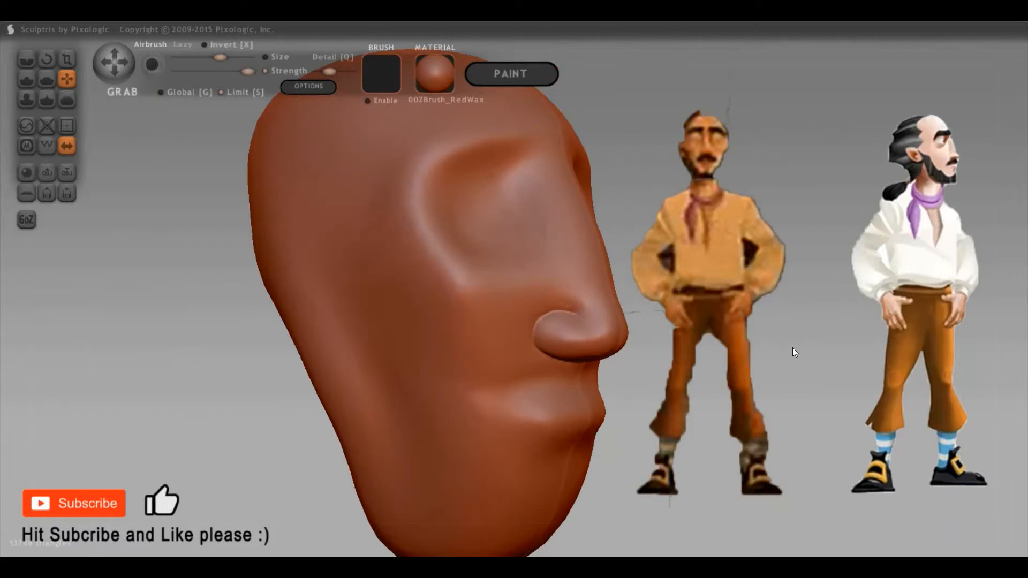
pyautogui.moveTo(857, 342); pyautogui.dragTo(690, 352)
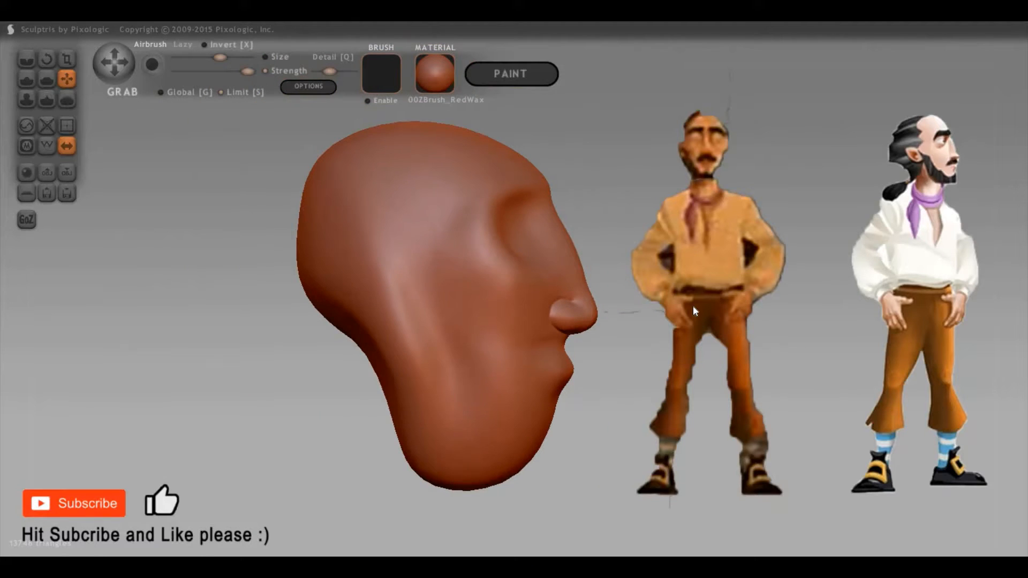
# Flatten the underside of the jaw with the Flatten brush and adjust its outline with an enlarged Grab brush
pyautogui.moveTo(693, 306)
pyautogui.mouseDown()
pyautogui.moveTo(676, 299)
pyautogui.moveTo(616, 321)
pyautogui.mouseUp()
pyautogui.press('f')
pyautogui.moveTo(455, 398)
pyautogui.mouseDown()
pyautogui.moveTo(454, 384)
pyautogui.moveTo(422, 418)
pyautogui.moveTo(425, 406)
pyautogui.moveTo(482, 428)
pyautogui.moveTo(503, 456)
pyautogui.moveTo(626, 481)
pyautogui.moveTo(425, 447)
pyautogui.mouseUp()
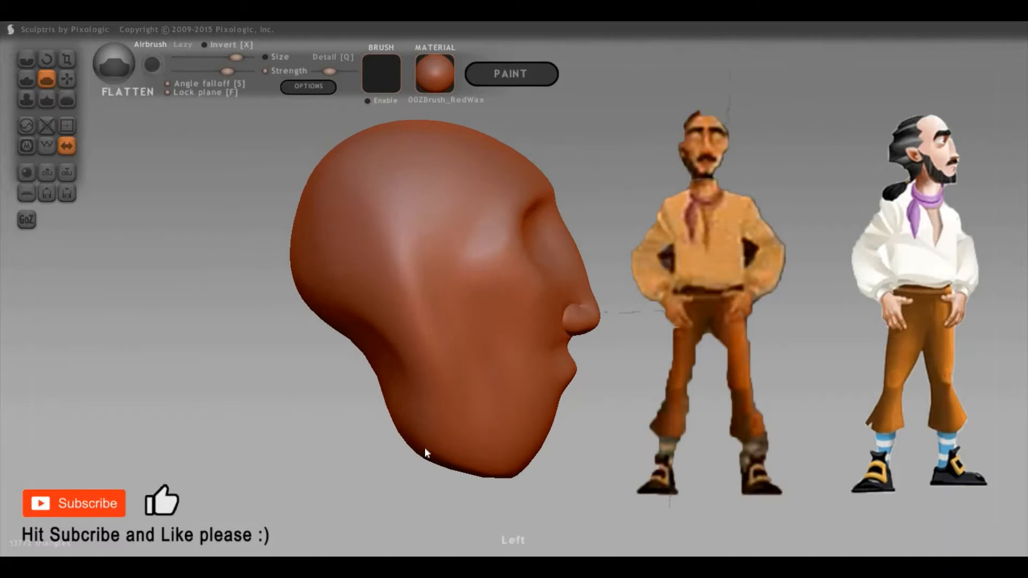
pyautogui.press('g')
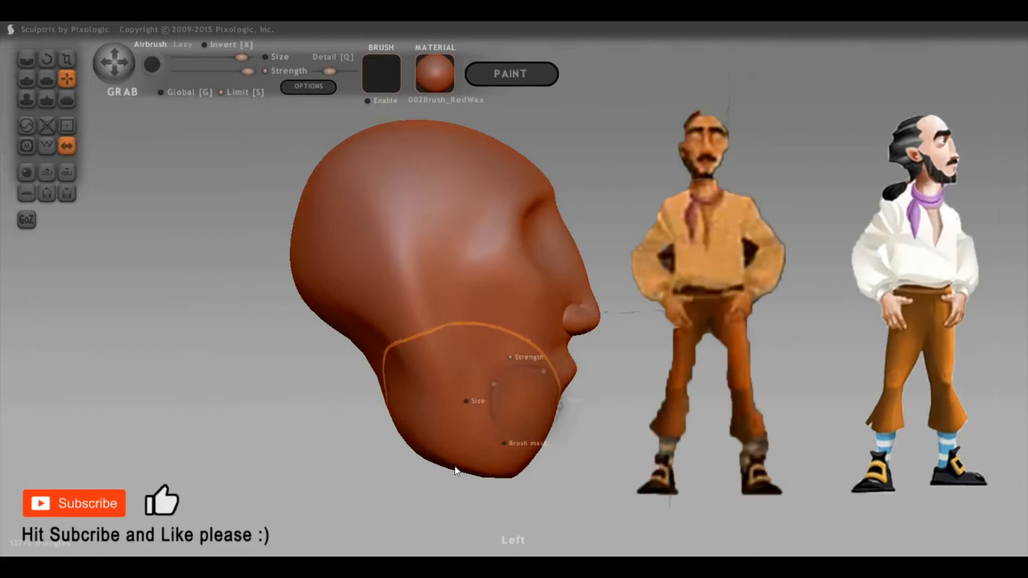
pyautogui.moveTo(462, 455); pyautogui.dragTo(464, 447)
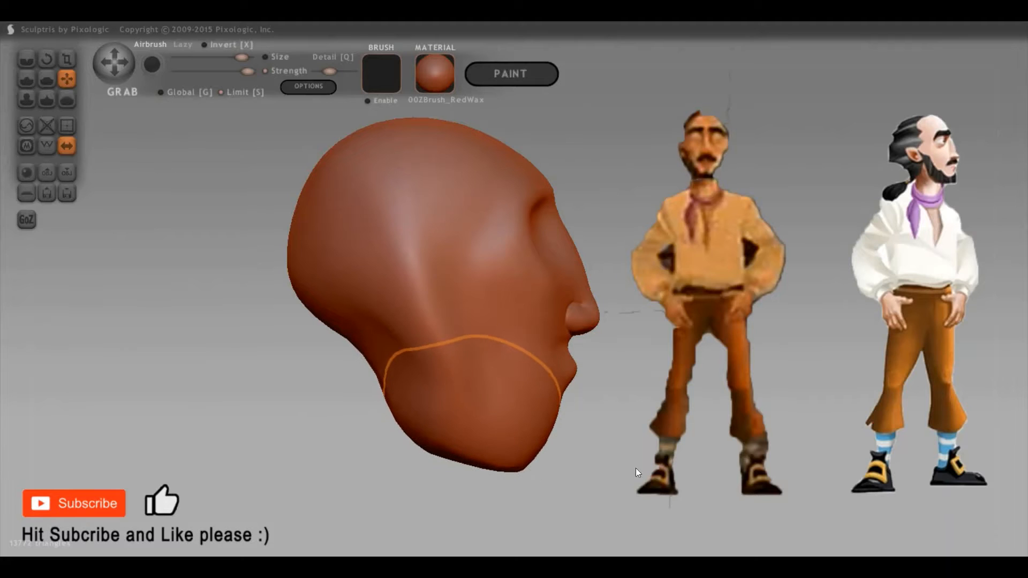
pyautogui.moveTo(599, 329)
pyautogui.mouseDown()
pyautogui.moveTo(509, 266)
pyautogui.moveTo(535, 204)
pyautogui.mouseUp()
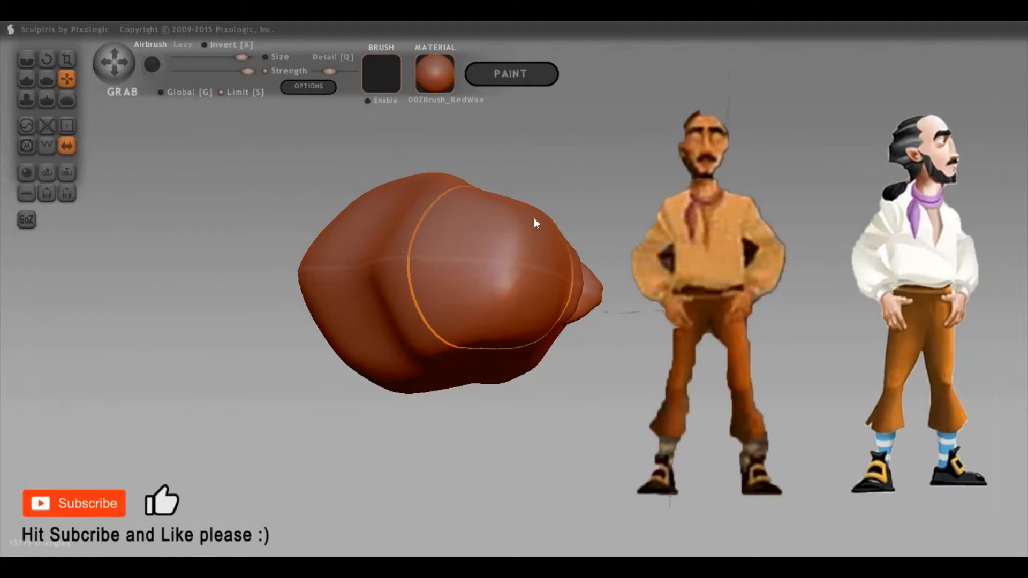
# Shape the chin and the jaw corners from below and from the side with a smaller Grab brush
pyautogui.press('space')
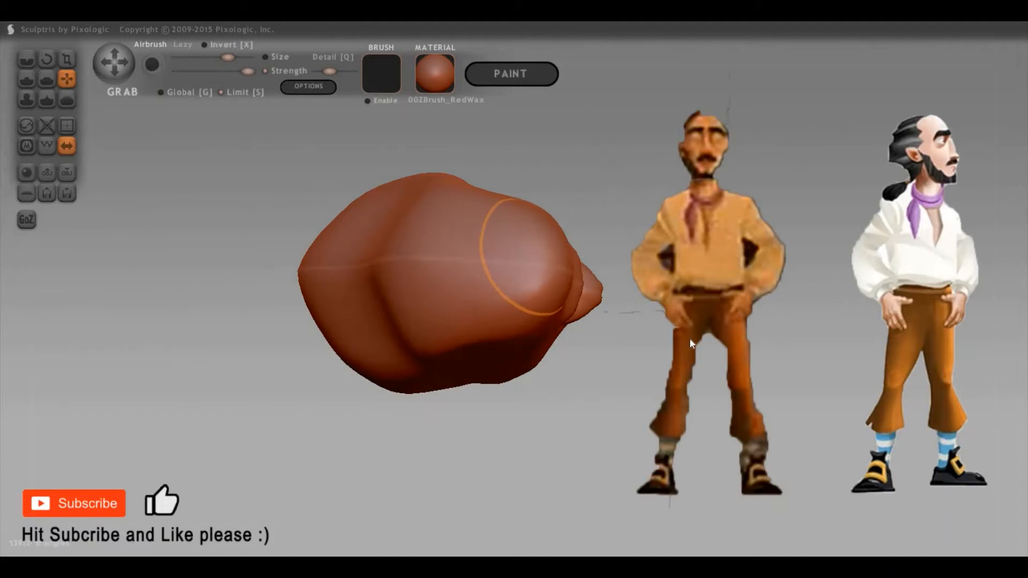
pyautogui.moveTo(647, 386); pyautogui.dragTo(740, 459)
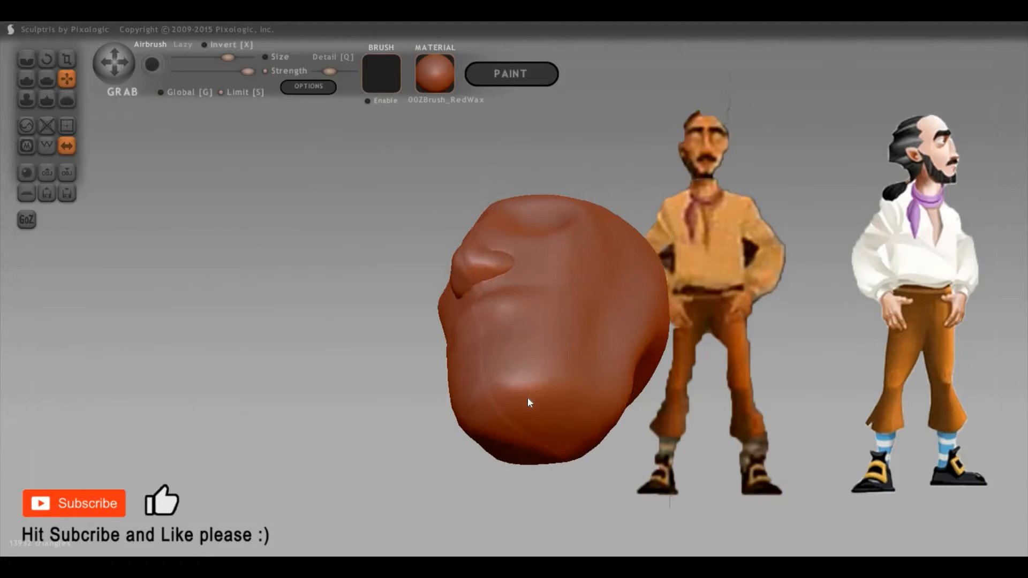
pyautogui.moveTo(634, 431); pyautogui.dragTo(602, 351)
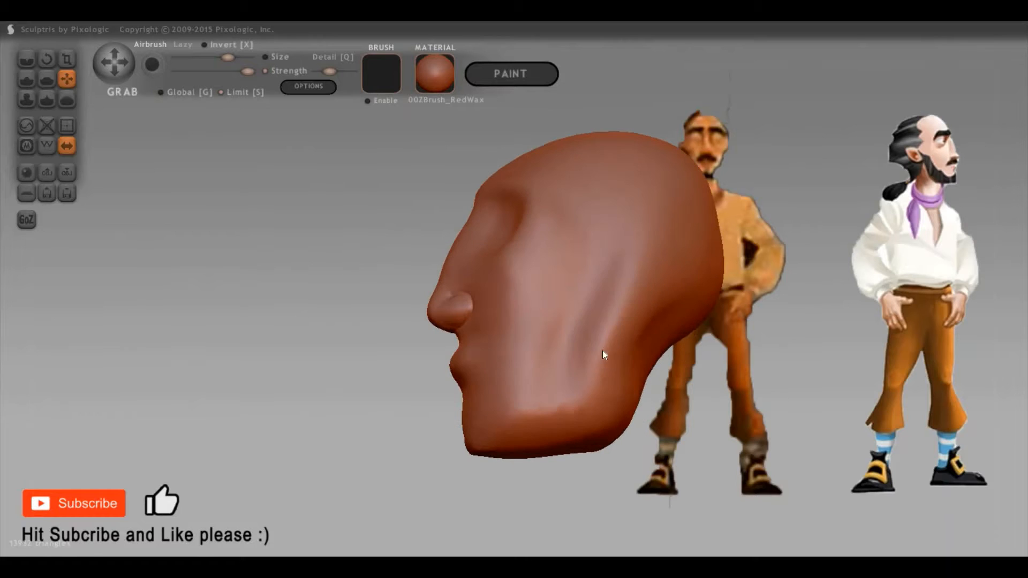
pyautogui.moveTo(752, 374)
pyautogui.mouseDown()
pyautogui.moveTo(768, 371)
pyautogui.moveTo(753, 384)
pyautogui.moveTo(823, 401)
pyautogui.mouseUp()
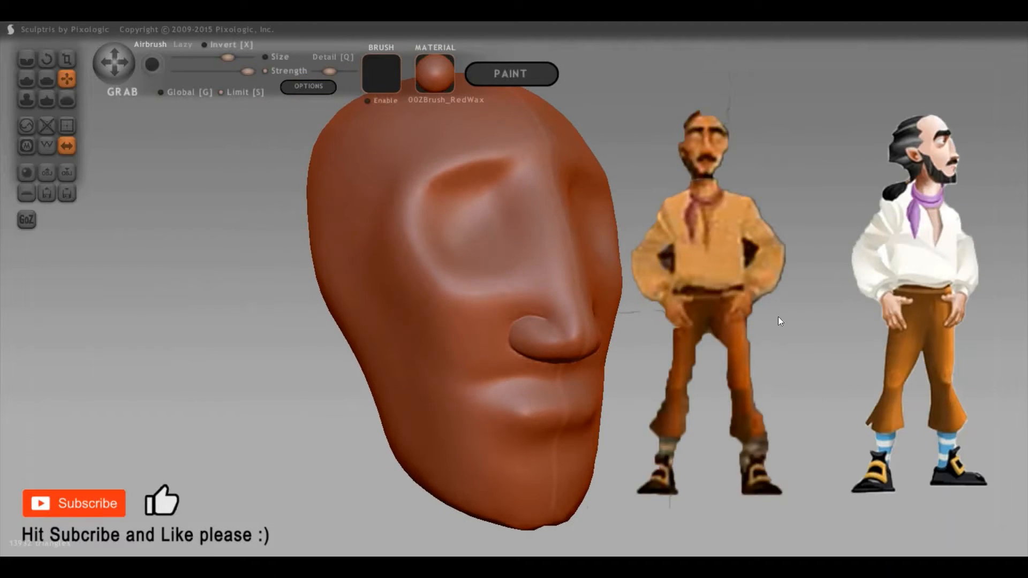
pyautogui.moveTo(753, 381)
pyautogui.mouseDown()
pyautogui.moveTo(893, 354)
pyautogui.moveTo(928, 378)
pyautogui.moveTo(911, 377)
pyautogui.moveTo(921, 407)
pyautogui.moveTo(545, 347)
pyautogui.mouseUp()
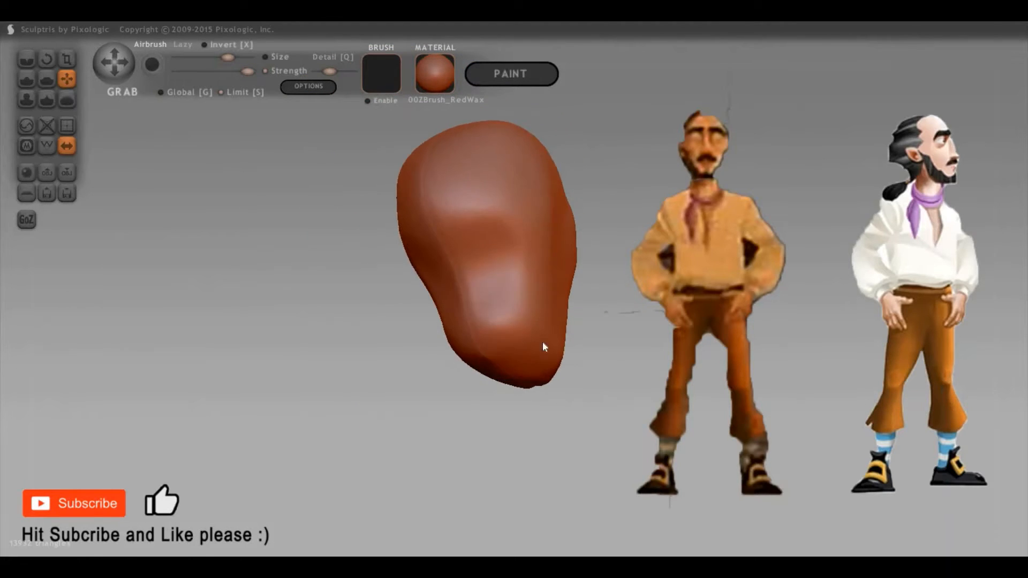
# Swell a round neck stub out of the base of the skull with the Inflate brush
pyautogui.press('i')
pyautogui.moveTo(459, 260)
pyautogui.mouseDown()
pyautogui.moveTo(449, 284)
pyautogui.moveTo(454, 277)
pyautogui.mouseUp()
pyautogui.moveTo(683, 268)
pyautogui.mouseDown()
pyautogui.moveTo(519, 307)
pyautogui.moveTo(451, 292)
pyautogui.mouseUp()
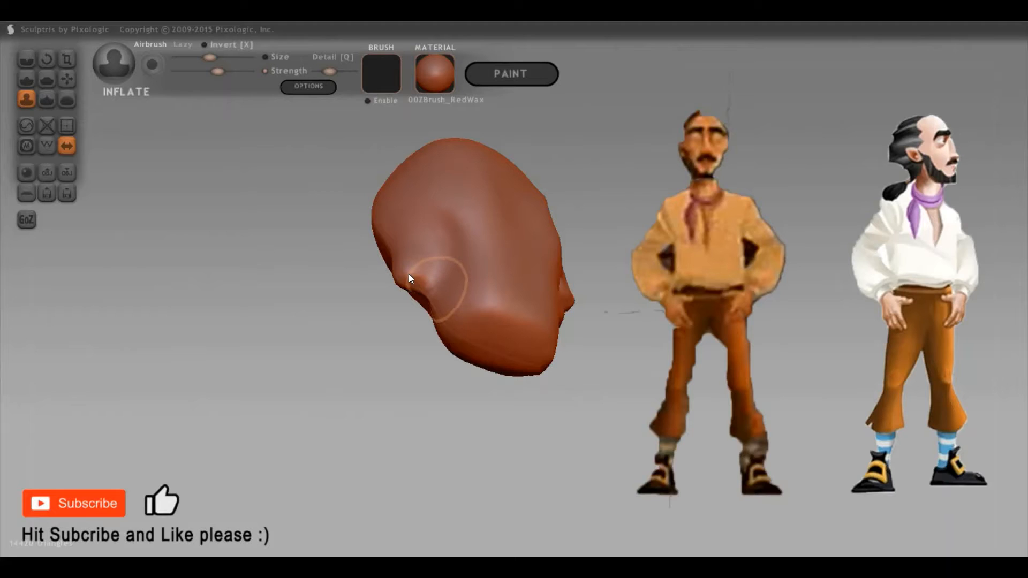
pyautogui.press('space')
pyautogui.moveTo(402, 274); pyautogui.dragTo(396, 272)
# Stretch the stub downward into a neck behind the jaw with the Grab brush
pyautogui.press('g')
pyautogui.press('space')
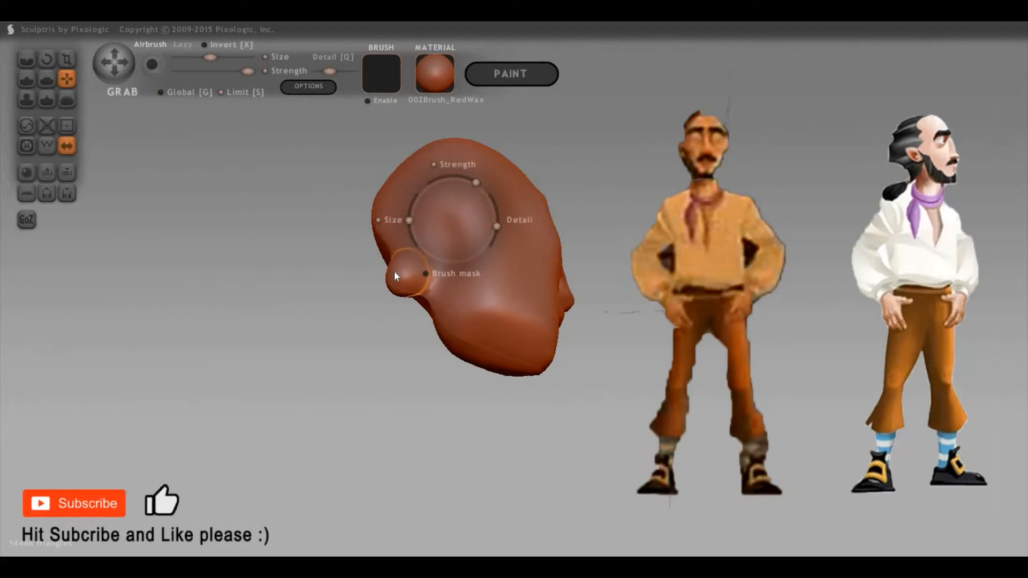
pyautogui.moveTo(665, 412)
pyautogui.mouseDown()
pyautogui.moveTo(563, 414)
pyautogui.moveTo(562, 444)
pyautogui.mouseUp()
pyautogui.moveTo(506, 378)
pyautogui.mouseDown()
pyautogui.moveTo(395, 364)
pyautogui.moveTo(404, 391)
pyautogui.moveTo(443, 432)
pyautogui.mouseUp()
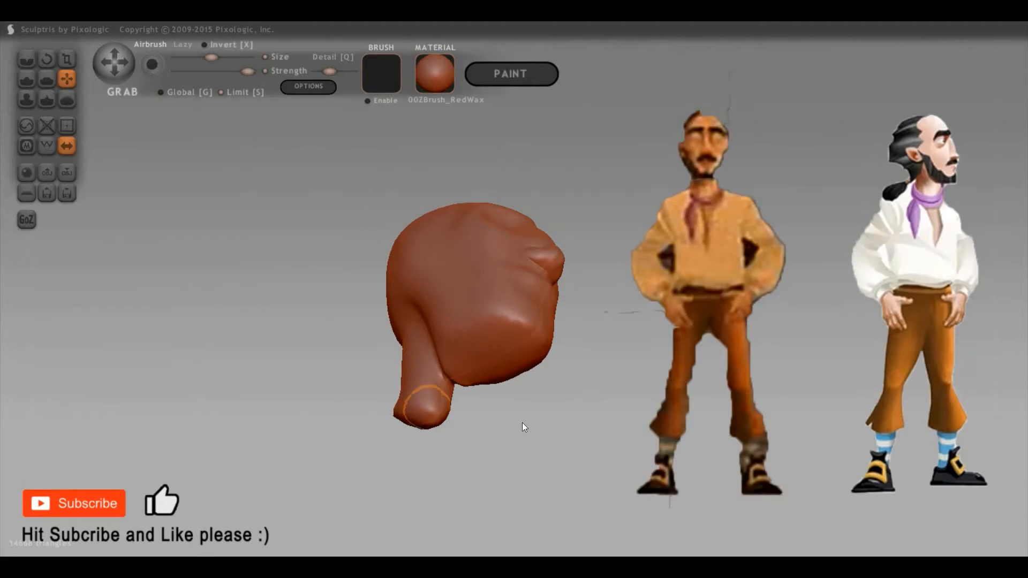
pyautogui.moveTo(546, 438); pyautogui.dragTo(564, 444)
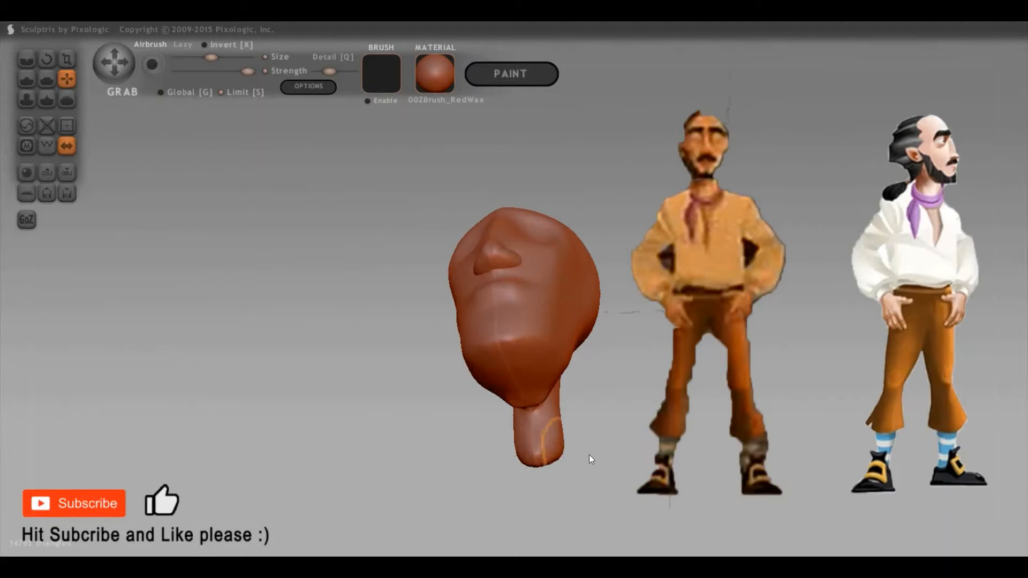
pyautogui.moveTo(647, 377)
pyautogui.mouseDown()
pyautogui.moveTo(725, 429)
pyautogui.moveTo(801, 428)
pyautogui.moveTo(681, 470)
pyautogui.moveTo(436, 422)
pyautogui.moveTo(439, 377)
pyautogui.mouseUp()
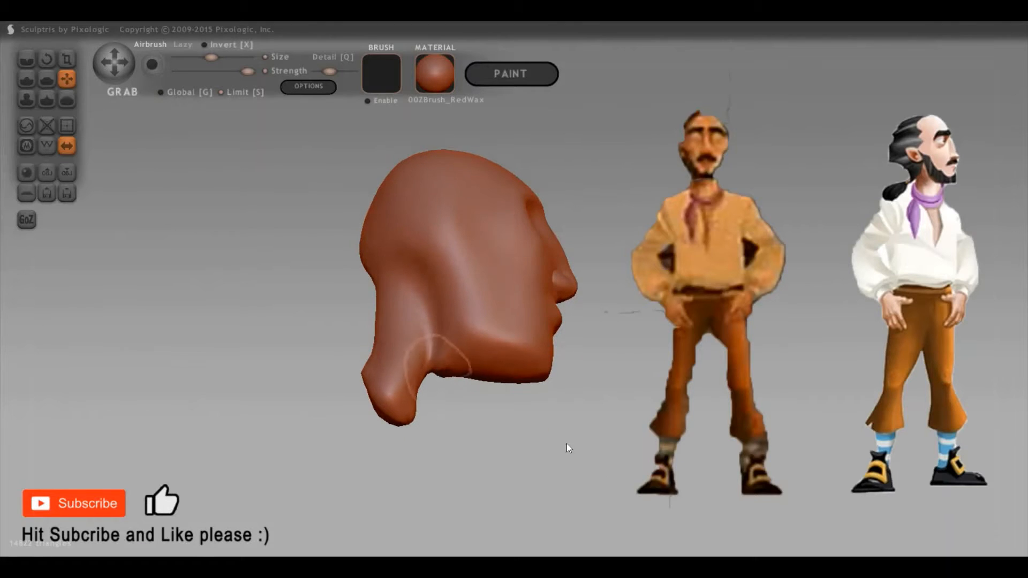
# Thicken the lower part of the neck with an enlarged Inflate brush
pyautogui.moveTo(568, 442)
pyautogui.mouseDown()
pyautogui.moveTo(376, 409)
pyautogui.moveTo(351, 374)
pyautogui.moveTo(362, 381)
pyautogui.moveTo(365, 372)
pyautogui.mouseUp()
pyautogui.press('c')
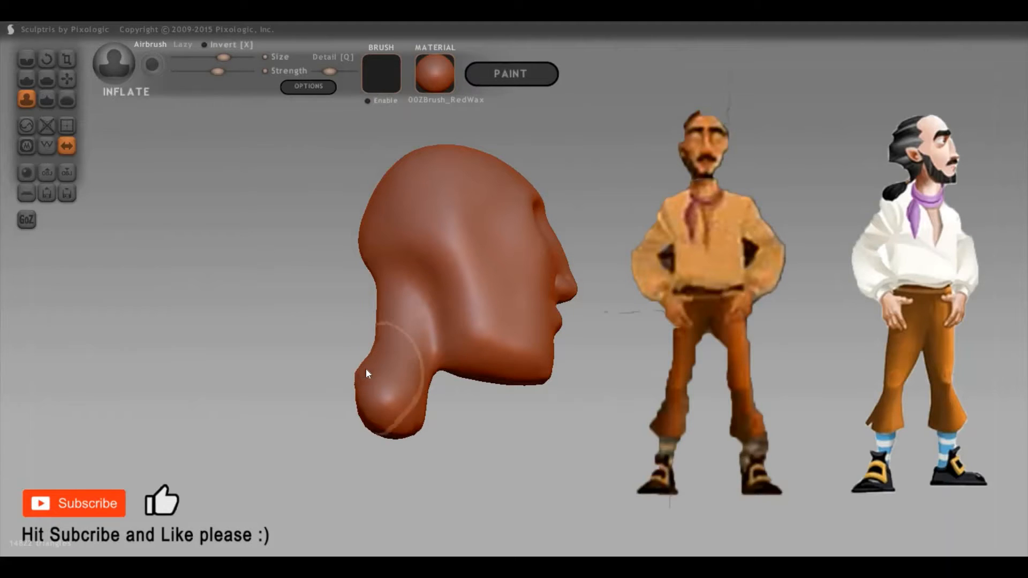
pyautogui.moveTo(558, 420)
pyautogui.mouseDown()
pyautogui.moveTo(759, 428)
pyautogui.moveTo(661, 442)
pyautogui.mouseUp()
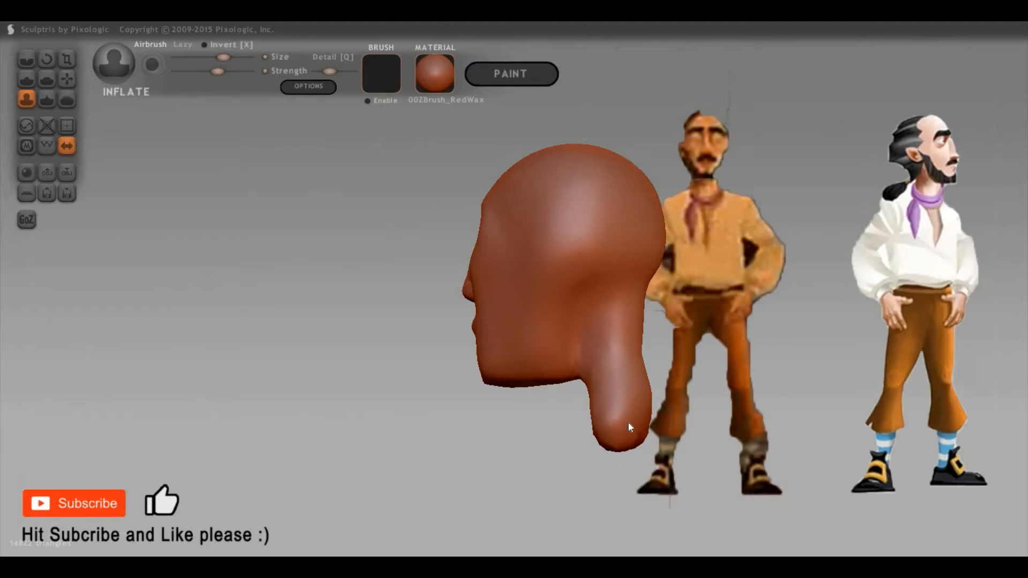
pyautogui.press('space')
pyautogui.moveTo(634, 372); pyautogui.dragTo(644, 349)
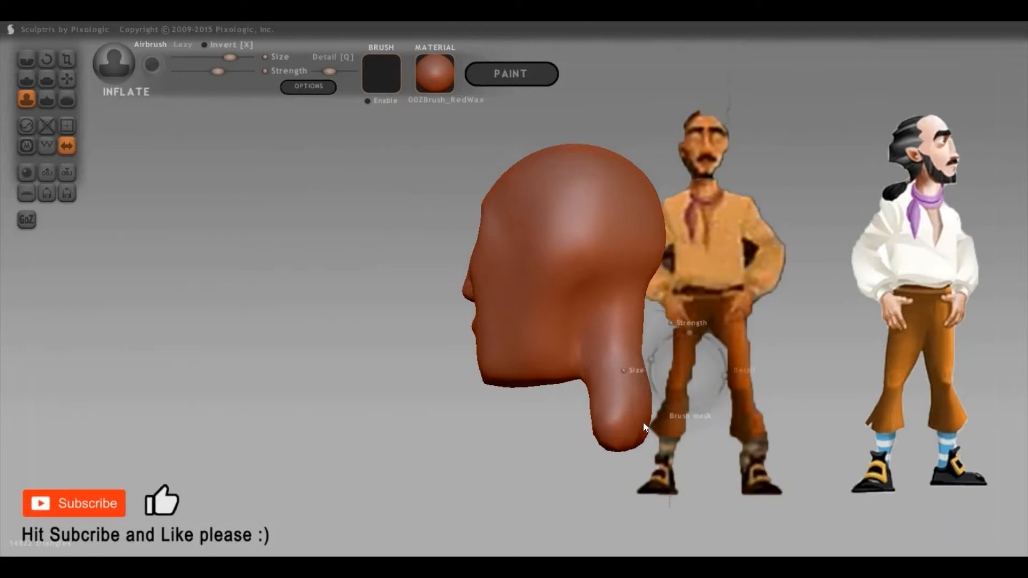
pyautogui.moveTo(627, 422); pyautogui.dragTo(590, 416)
# Flatten the bottom end of the neck into a level cut using a smaller Flatten brush
pyautogui.moveTo(827, 411)
pyautogui.mouseDown()
pyautogui.moveTo(754, 422)
pyautogui.moveTo(738, 403)
pyautogui.moveTo(769, 416)
pyautogui.moveTo(760, 413)
pyautogui.mouseUp()
pyautogui.press('f')
pyautogui.press('space')
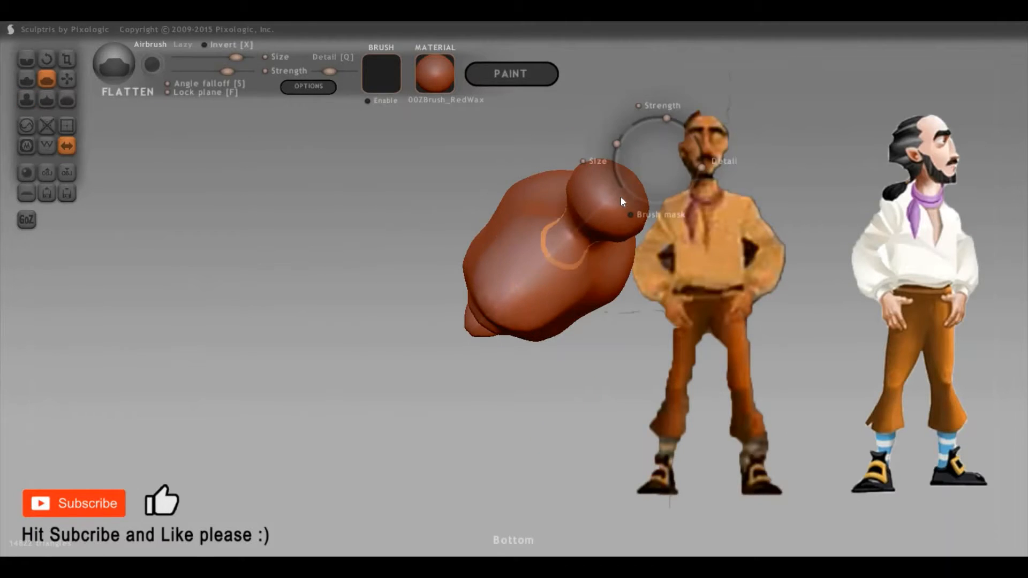
pyautogui.moveTo(621, 202); pyautogui.dragTo(762, 291)
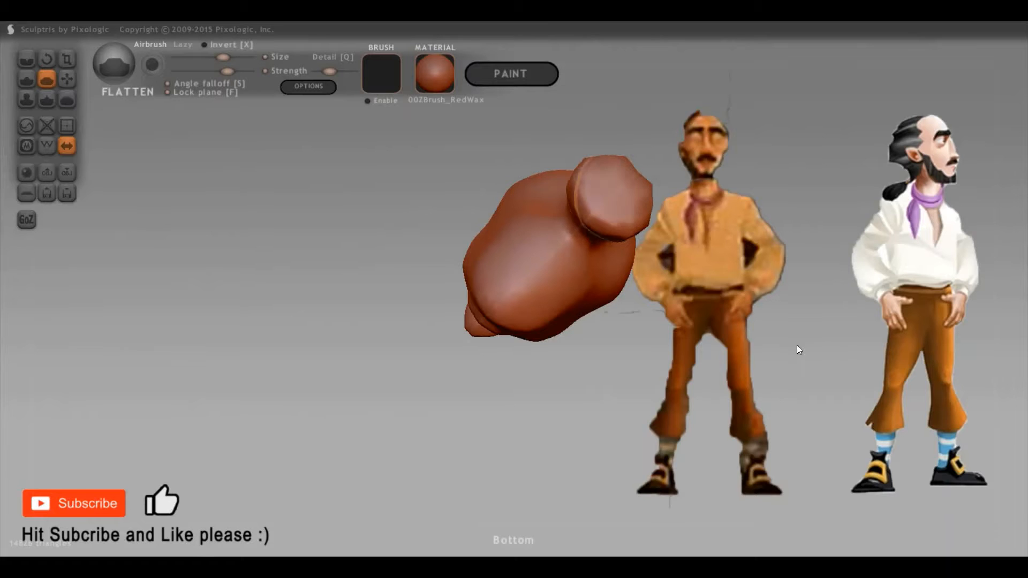
pyautogui.moveTo(797, 346)
pyautogui.mouseDown()
pyautogui.moveTo(810, 360)
pyautogui.moveTo(872, 340)
pyautogui.moveTo(652, 304)
pyautogui.moveTo(413, 246)
pyautogui.mouseUp()
# Try to build up the back of the skull with the Draw brush
pyautogui.moveTo(764, 289)
pyautogui.mouseDown()
pyautogui.moveTo(534, 291)
pyautogui.moveTo(490, 214)
pyautogui.mouseUp()
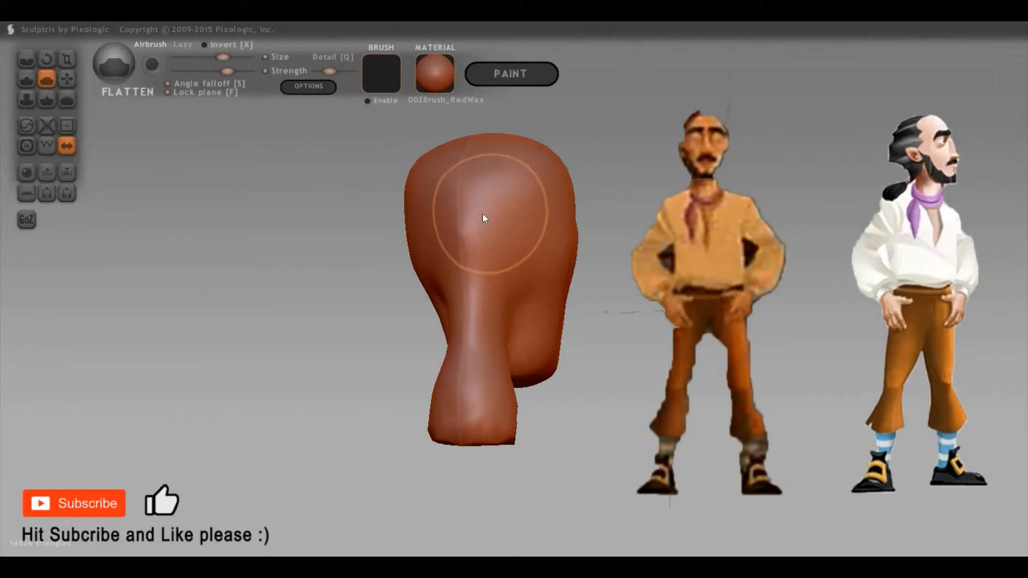
pyautogui.press('d')
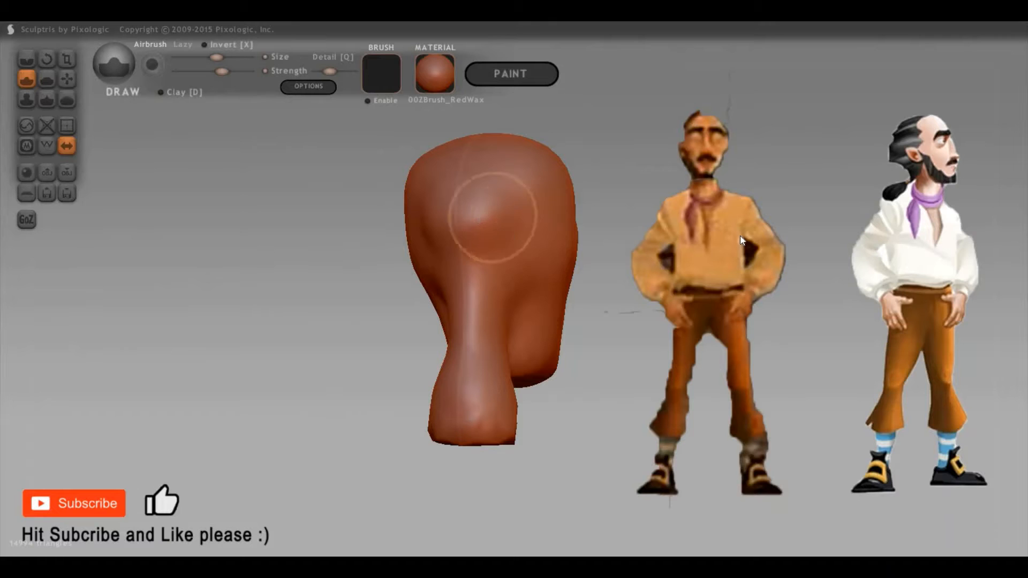
pyautogui.keyDown('shift'); pyautogui.moveTo(493, 219); pyautogui.dragTo(485, 219); pyautogui.keyUp('shift')
pyautogui.keyDown('ctrl'); pyautogui.moveTo(482, 217); pyautogui.dragTo(478, 217); pyautogui.keyUp('ctrl')
pyautogui.moveTo(772, 273)
pyautogui.keyDown('ctrl'); pyautogui.mouseDown()
pyautogui.moveTo(709, 289)
pyautogui.moveTo(769, 345)
pyautogui.moveTo(673, 375)
pyautogui.moveTo(760, 414)
pyautogui.moveTo(827, 424)
pyautogui.moveTo(866, 413)
pyautogui.moveTo(760, 391)
pyautogui.mouseUp(); pyautogui.keyUp('ctrl')
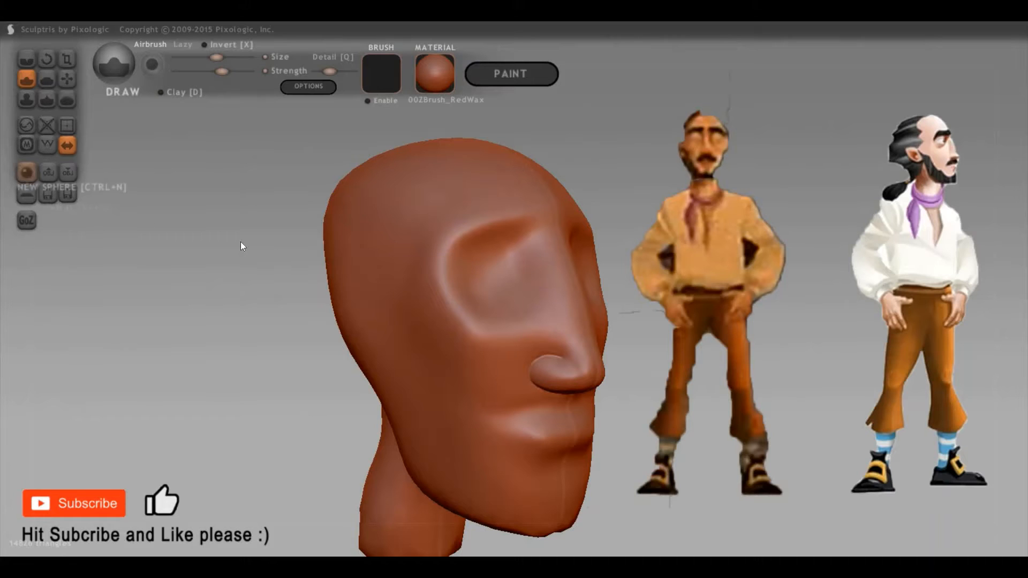
pyautogui.scroll(-1, 286, 285)
pyautogui.keyDown('alt'); pyautogui.moveTo(288, 349); pyautogui.dragTo(253, 333); pyautogui.keyUp('alt')
pyautogui.scroll(-6, 287, 301)
pyautogui.scroll(2, 264, 336)
pyautogui.scroll(1, 264, 337)
pyautogui.scroll(4, 253, 333)
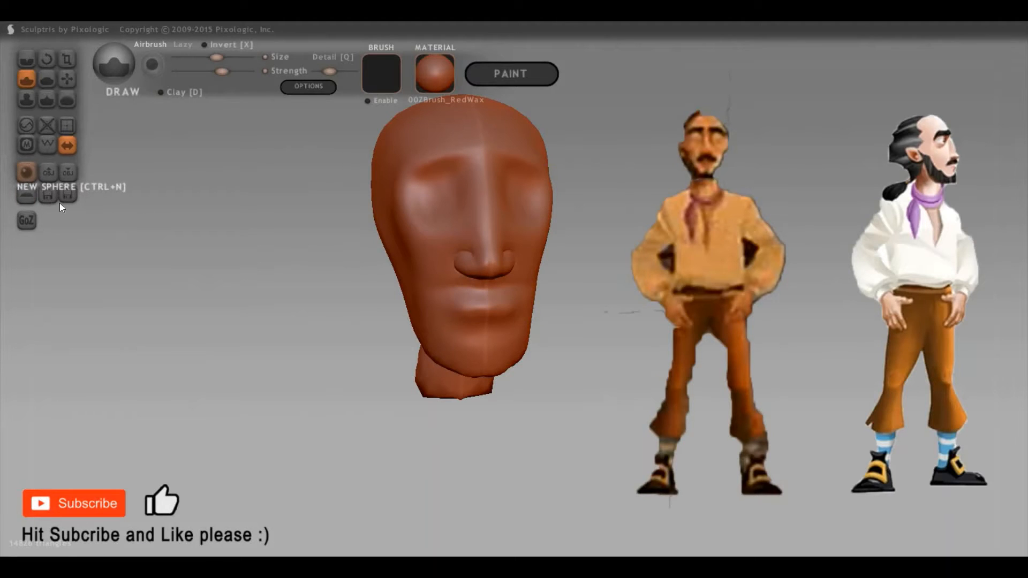
# Add a new sphere to the scene below the head as the base for the torso
pyautogui.click(27, 173)
pyautogui.click(533, 315)
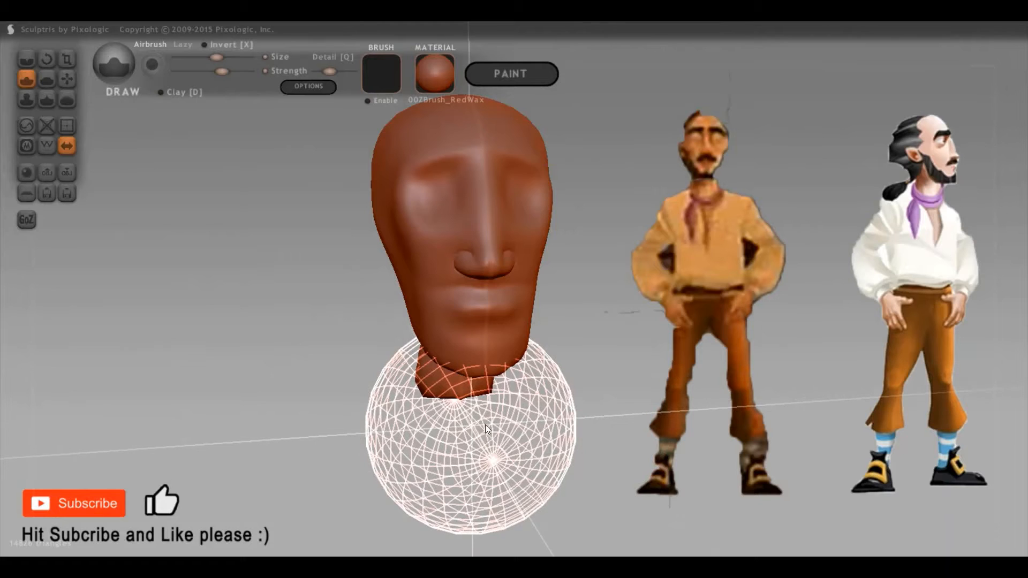
pyautogui.scroll(-3, 661, 430)
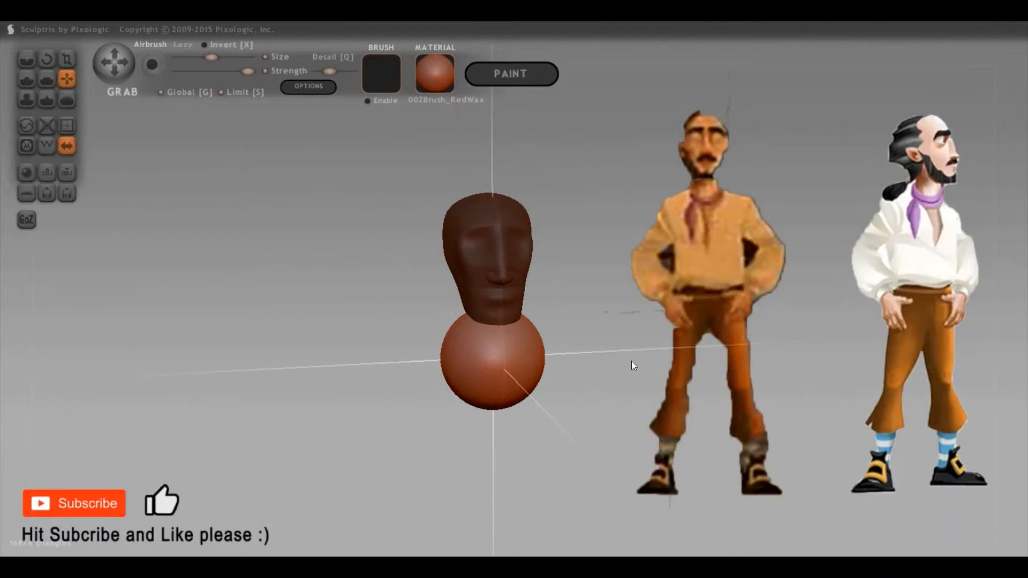
pyautogui.scroll(3, 804, 361)
# Move the whole new sphere directly under the neck with the Grab brush in global mode
pyautogui.keyDown('alt'); pyautogui.moveTo(737, 370); pyautogui.dragTo(866, 348); pyautogui.keyUp('alt')
pyautogui.moveTo(865, 348)
pyautogui.mouseDown()
pyautogui.moveTo(907, 362)
pyautogui.moveTo(869, 374)
pyautogui.moveTo(905, 373)
pyautogui.mouseUp()
pyautogui.moveTo(640, 364); pyautogui.dragTo(565, 315)
pyautogui.moveTo(451, 358); pyautogui.dragTo(365, 424)
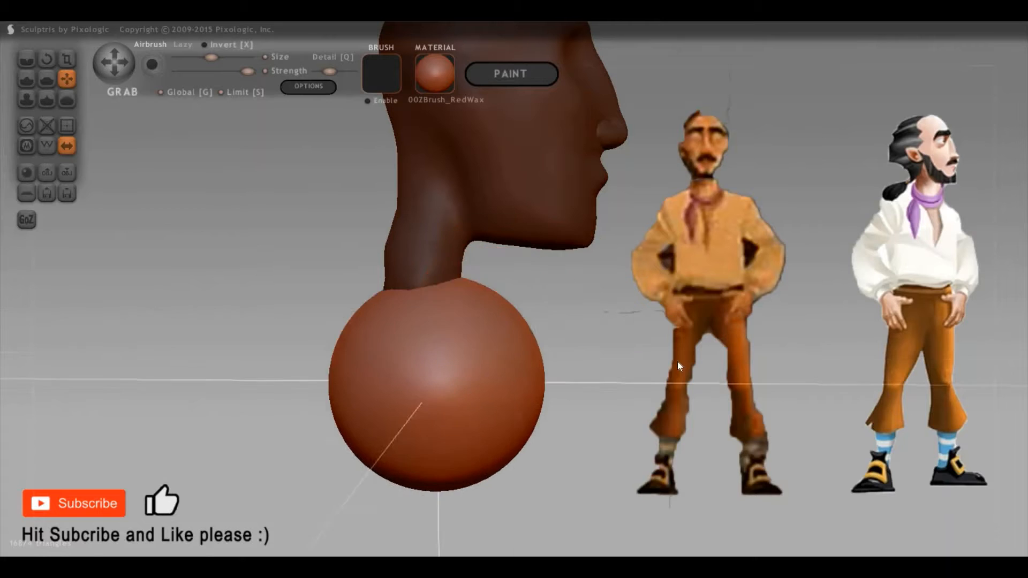
pyautogui.moveTo(472, 394); pyautogui.dragTo(451, 357)
pyautogui.moveTo(635, 361); pyautogui.dragTo(660, 369)
pyautogui.scroll(-3, 660, 369)
pyautogui.moveTo(587, 314)
pyautogui.mouseDown()
pyautogui.moveTo(663, 303)
pyautogui.moveTo(547, 360)
pyautogui.moveTo(462, 359)
pyautogui.mouseUp()
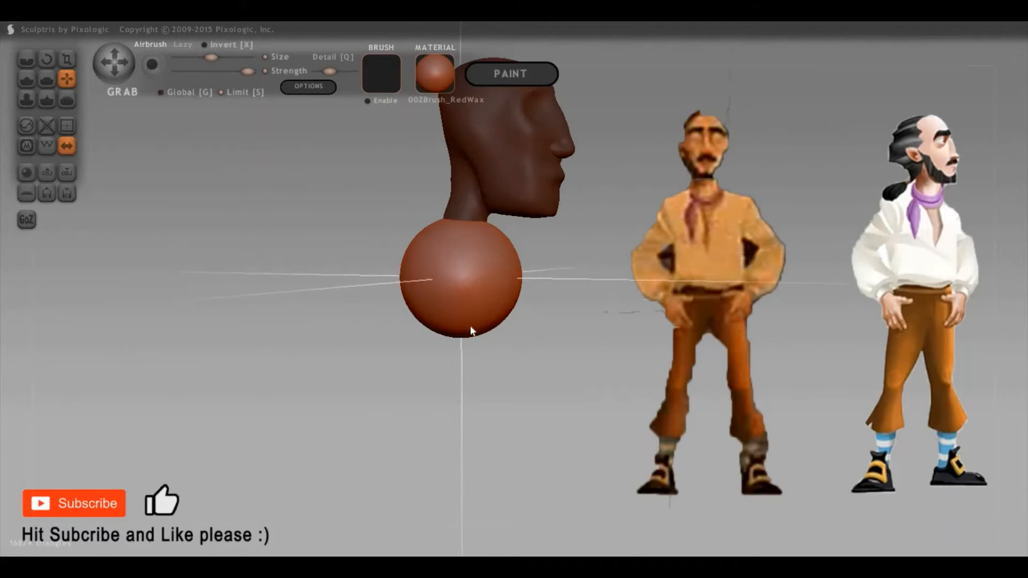
# Turn off global mode and stretch the sphere downward into an elongated torso with an enlarged Grab brush
pyautogui.press('g')
pyautogui.press('space')
pyautogui.moveTo(477, 257)
pyautogui.mouseDown()
pyautogui.moveTo(464, 331)
pyautogui.moveTo(487, 440)
pyautogui.mouseUp()
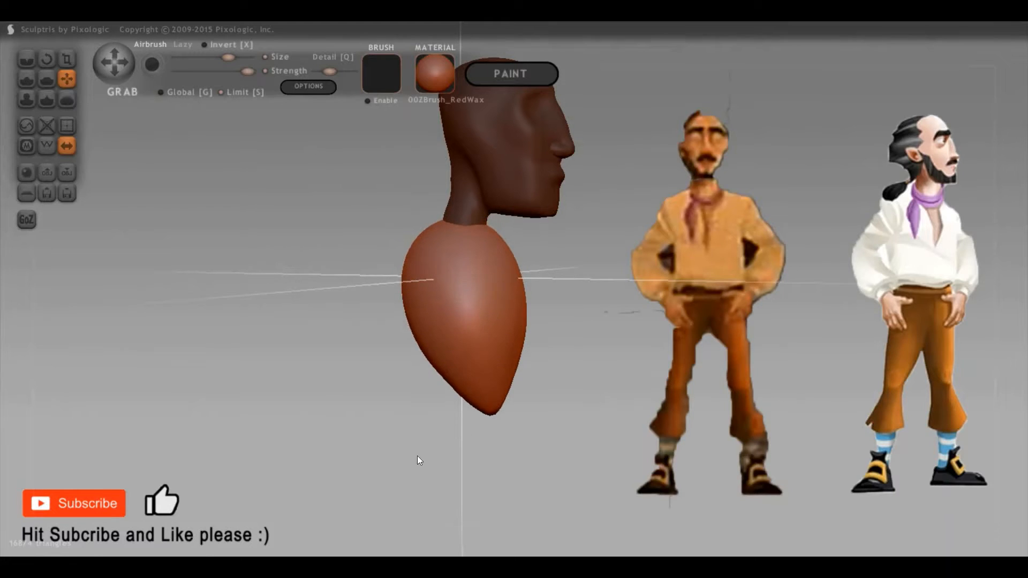
pyautogui.moveTo(455, 372)
pyautogui.mouseDown()
pyautogui.moveTo(416, 455)
pyautogui.moveTo(487, 408)
pyautogui.moveTo(535, 453)
pyautogui.mouseUp()
pyautogui.moveTo(477, 418); pyautogui.dragTo(467, 456)
# Pull the torso's shoulders outward and adjust its chest and lower end with the Grab brush
pyautogui.moveTo(597, 368)
pyautogui.mouseDown()
pyautogui.moveTo(419, 416)
pyautogui.moveTo(440, 419)
pyautogui.moveTo(435, 401)
pyautogui.mouseUp()
pyautogui.moveTo(557, 363)
pyautogui.mouseDown()
pyautogui.moveTo(502, 285)
pyautogui.moveTo(526, 256)
pyautogui.mouseUp()
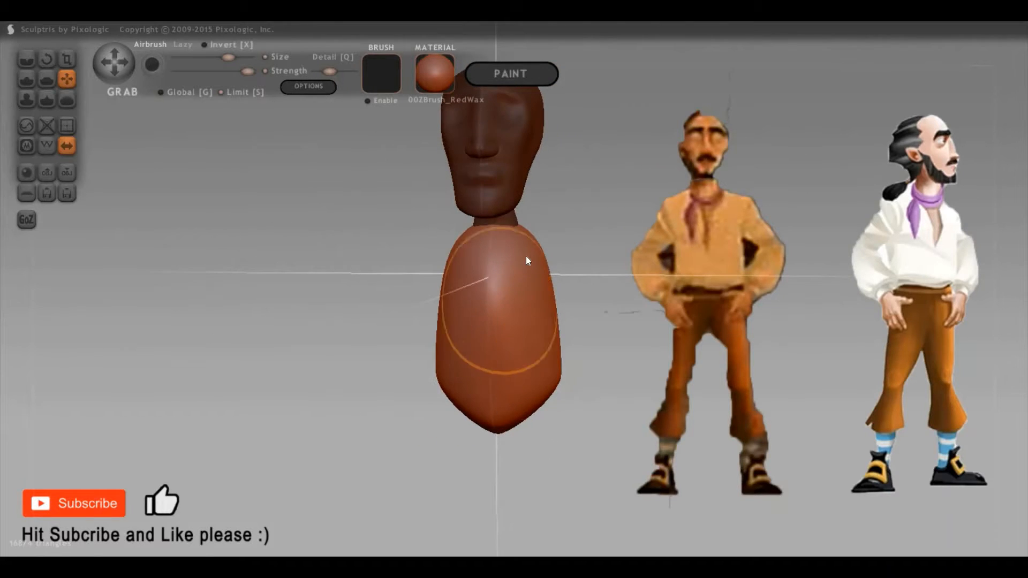
pyautogui.moveTo(608, 259); pyautogui.dragTo(627, 255)
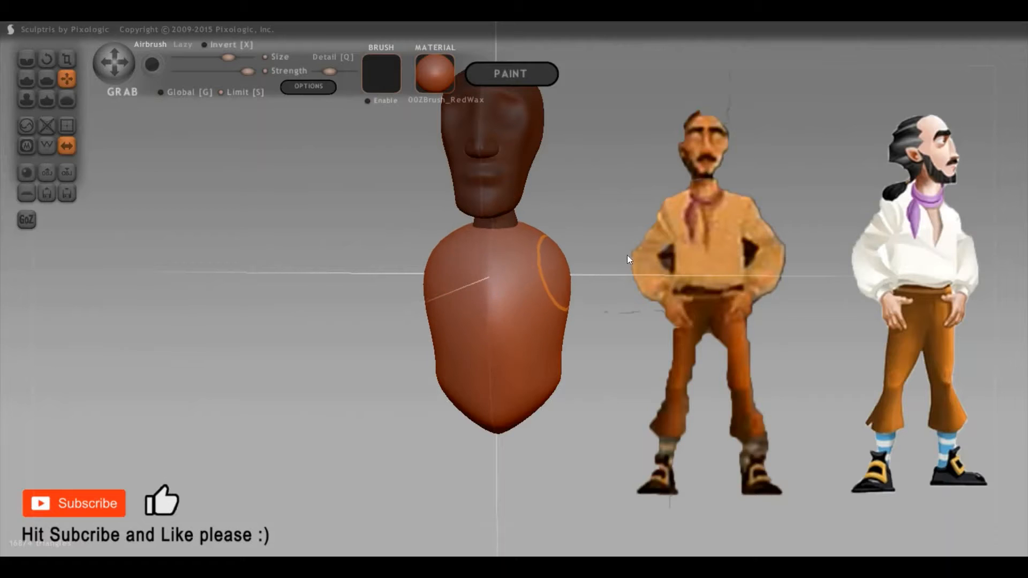
pyautogui.moveTo(884, 300)
pyautogui.mouseDown()
pyautogui.moveTo(805, 304)
pyautogui.moveTo(607, 265)
pyautogui.moveTo(620, 356)
pyautogui.mouseUp()
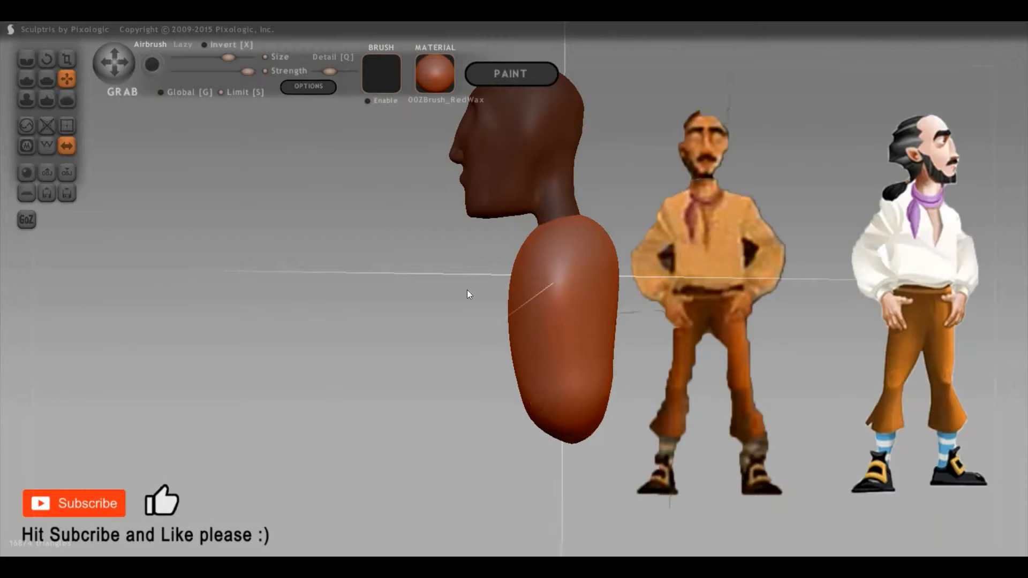
pyautogui.moveTo(467, 290); pyautogui.dragTo(487, 292)
pyautogui.moveTo(730, 384); pyautogui.dragTo(533, 423)
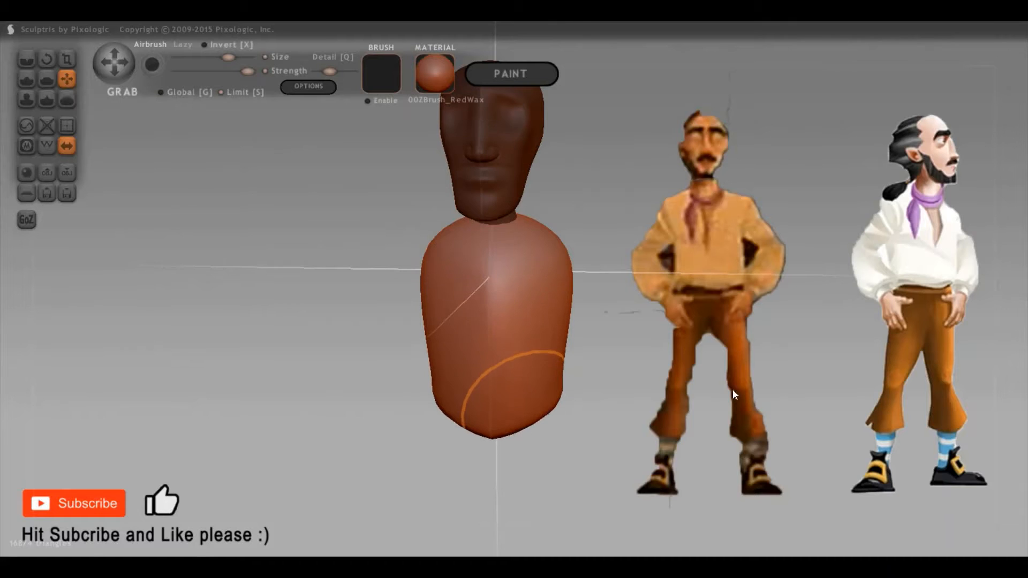
pyautogui.moveTo(627, 390)
pyautogui.mouseDown()
pyautogui.moveTo(572, 372)
pyautogui.moveTo(748, 397)
pyautogui.moveTo(791, 420)
pyautogui.moveTo(719, 359)
pyautogui.mouseUp()
pyautogui.moveTo(629, 358); pyautogui.dragTo(640, 359)
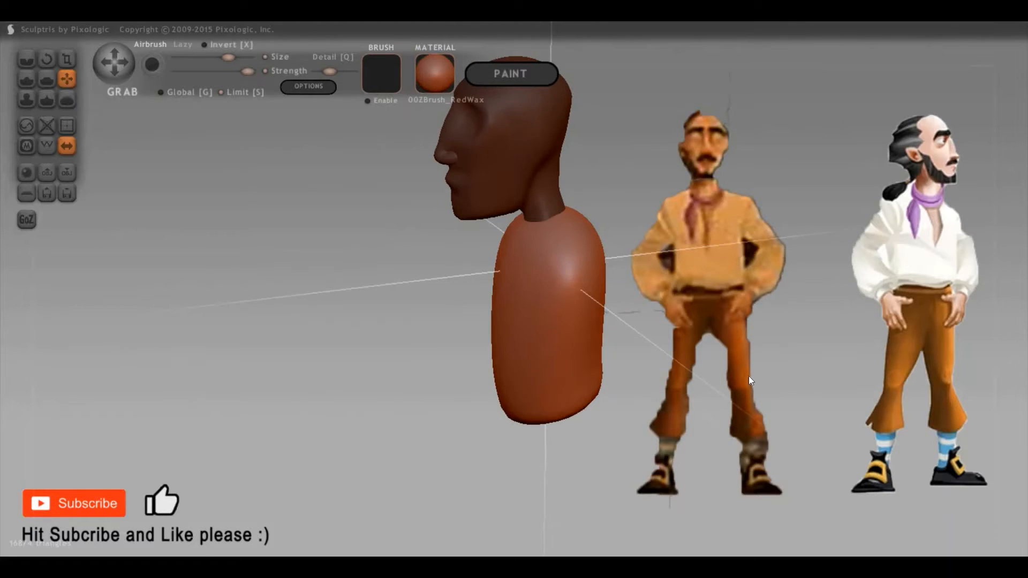
# Flatten the sides of the shoulders and upper torso with the Flatten brush, reducing its size
pyautogui.press('5')
pyautogui.keyDown('shift'); pyautogui.moveTo(578, 290); pyautogui.dragTo(547, 278, button='right'); pyautogui.keyUp('shift')
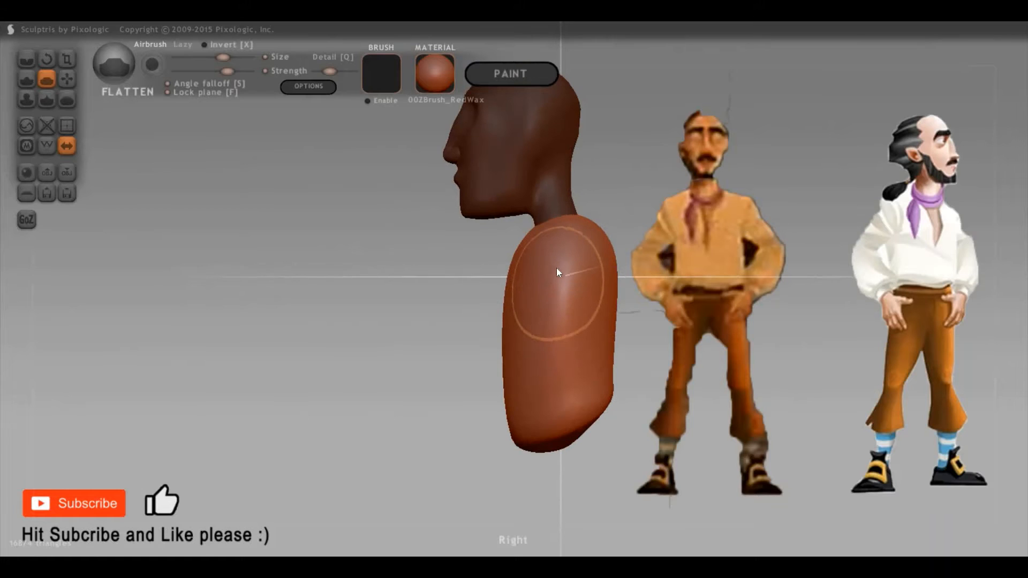
pyautogui.moveTo(841, 321); pyautogui.dragTo(801, 313)
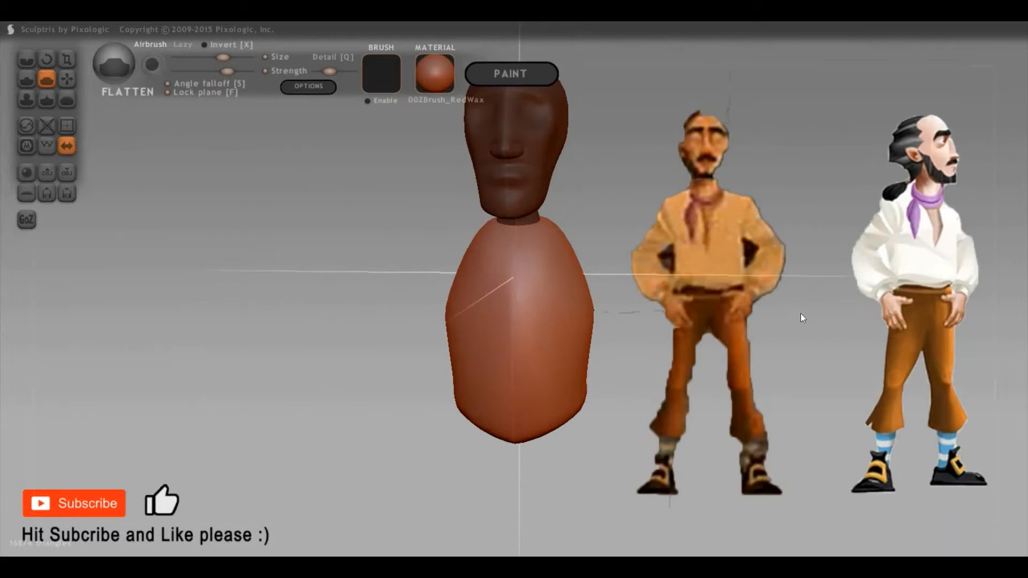
pyautogui.keyDown('shift'); pyautogui.moveTo(594, 304); pyautogui.dragTo(586, 209, button='right'); pyautogui.keyUp('shift')
pyautogui.press('space')
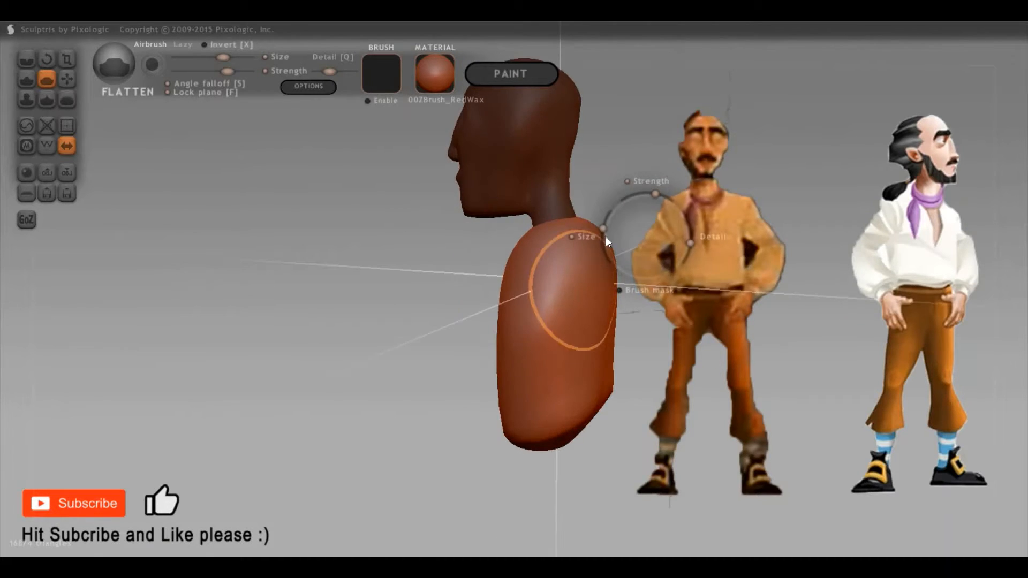
pyautogui.moveTo(578, 253); pyautogui.dragTo(542, 273)
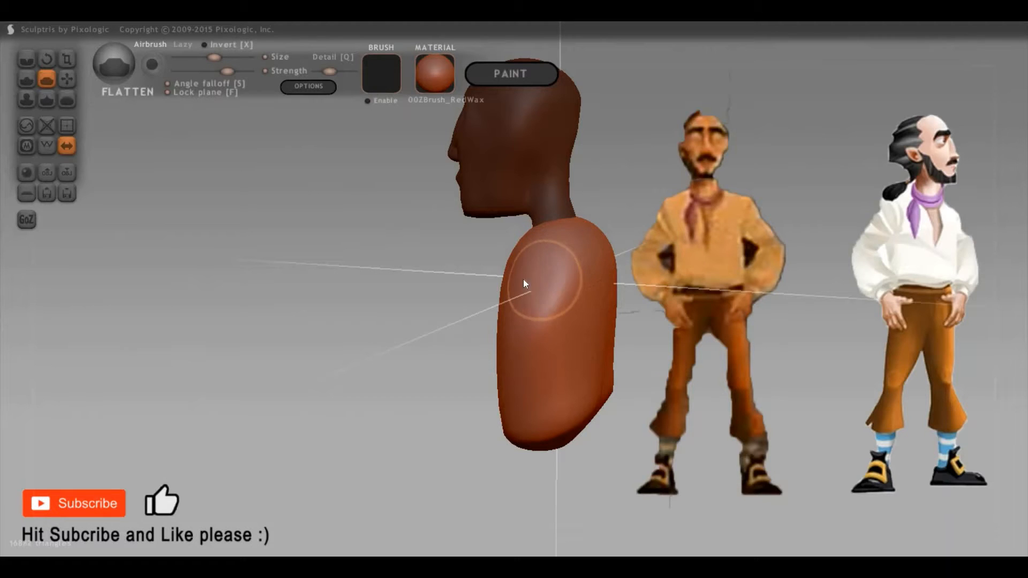
pyautogui.moveTo(807, 300)
pyautogui.mouseDown()
pyautogui.moveTo(844, 313)
pyautogui.moveTo(709, 308)
pyautogui.moveTo(769, 295)
pyautogui.moveTo(757, 288)
pyautogui.moveTo(684, 306)
pyautogui.moveTo(766, 298)
pyautogui.moveTo(739, 298)
pyautogui.moveTo(750, 298)
pyautogui.mouseUp()
pyautogui.keyDown('shift'); pyautogui.moveTo(902, 301); pyautogui.dragTo(898, 302); pyautogui.keyUp('shift')
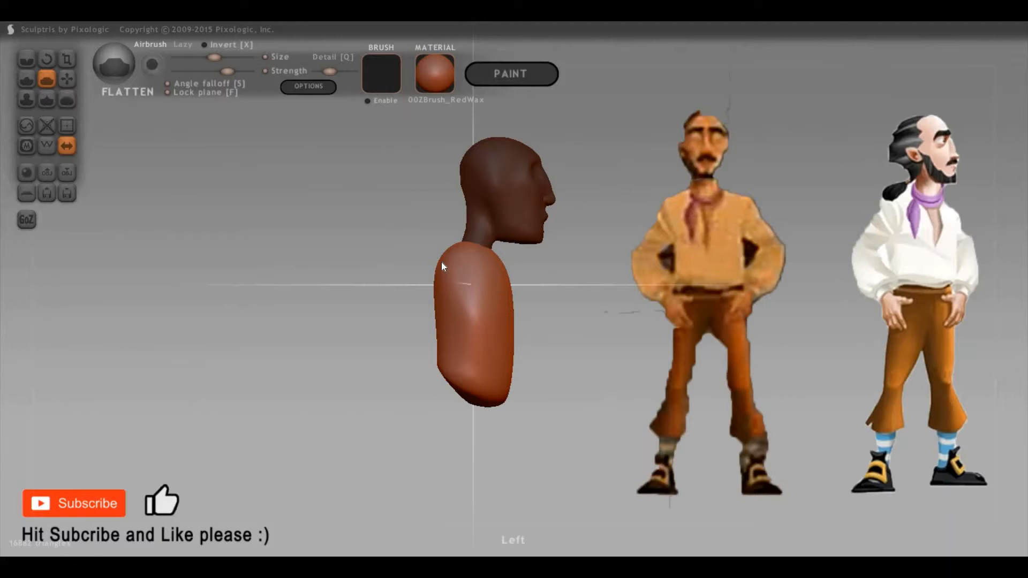
# Reshape the upper back and shoulders around the neck with a smaller Grab brush
pyautogui.press('g')
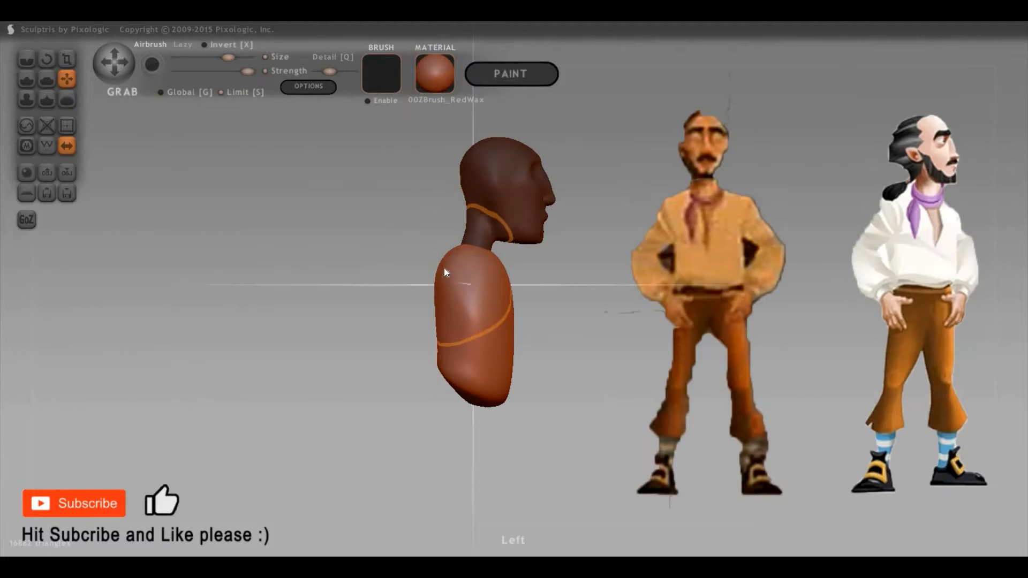
pyautogui.scroll(3, 627, 292)
pyautogui.moveTo(625, 298); pyautogui.dragTo(381, 263)
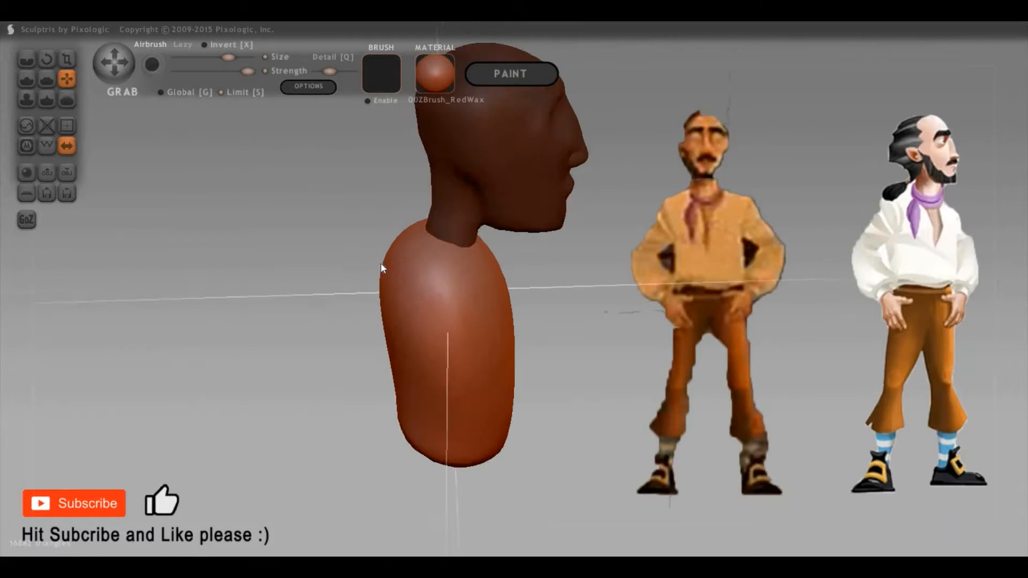
pyautogui.press('space')
pyautogui.moveTo(426, 195)
pyautogui.mouseDown()
pyautogui.moveTo(391, 253)
pyautogui.moveTo(406, 262)
pyautogui.moveTo(402, 294)
pyautogui.moveTo(429, 294)
pyautogui.mouseUp()
pyautogui.moveTo(699, 256)
pyautogui.mouseDown()
pyautogui.moveTo(472, 252)
pyautogui.moveTo(526, 340)
pyautogui.moveTo(552, 334)
pyautogui.moveTo(699, 372)
pyautogui.mouseUp()
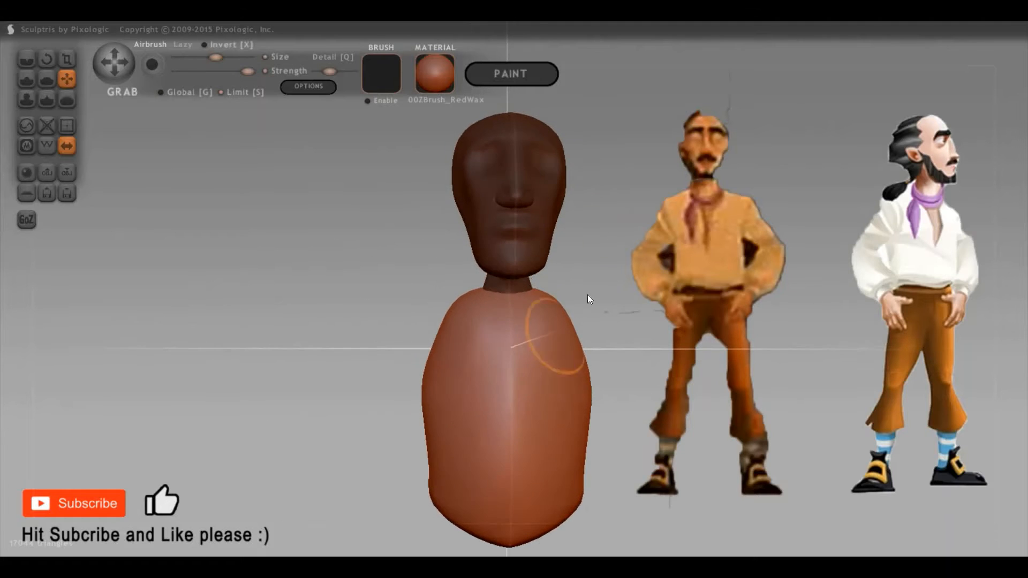
pyautogui.moveTo(587, 294)
pyautogui.mouseDown()
pyautogui.moveTo(616, 402)
pyautogui.moveTo(652, 330)
pyautogui.mouseUp()
# Smooth out the torso's side profile into an even, elongated form with an enlarged Grab brush
pyautogui.moveTo(827, 307); pyautogui.dragTo(706, 389)
pyautogui.moveTo(799, 442)
pyautogui.keyDown('shift'); pyautogui.mouseDown()
pyautogui.moveTo(552, 404)
pyautogui.moveTo(578, 333)
pyautogui.mouseUp(); pyautogui.keyUp('shift')
pyautogui.press('space')
pyautogui.moveTo(503, 381)
pyautogui.mouseDown()
pyautogui.moveTo(519, 309)
pyautogui.moveTo(509, 432)
pyautogui.moveTo(475, 391)
pyautogui.moveTo(461, 404)
pyautogui.moveTo(594, 405)
pyautogui.mouseUp()
pyautogui.press('space')
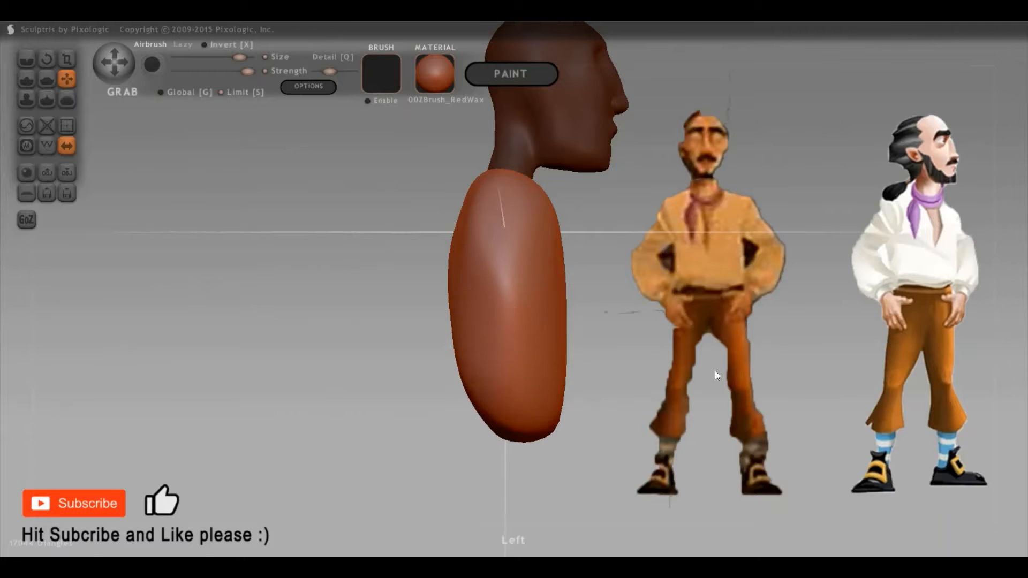
pyautogui.moveTo(718, 371)
pyautogui.mouseDown()
pyautogui.moveTo(734, 413)
pyautogui.moveTo(546, 393)
pyautogui.moveTo(554, 370)
pyautogui.moveTo(545, 400)
pyautogui.moveTo(567, 414)
pyautogui.moveTo(582, 375)
pyautogui.mouseUp()
# Push the torso's pointed lower end up into a blunt waist with a smaller Grab brush
pyautogui.press('space')
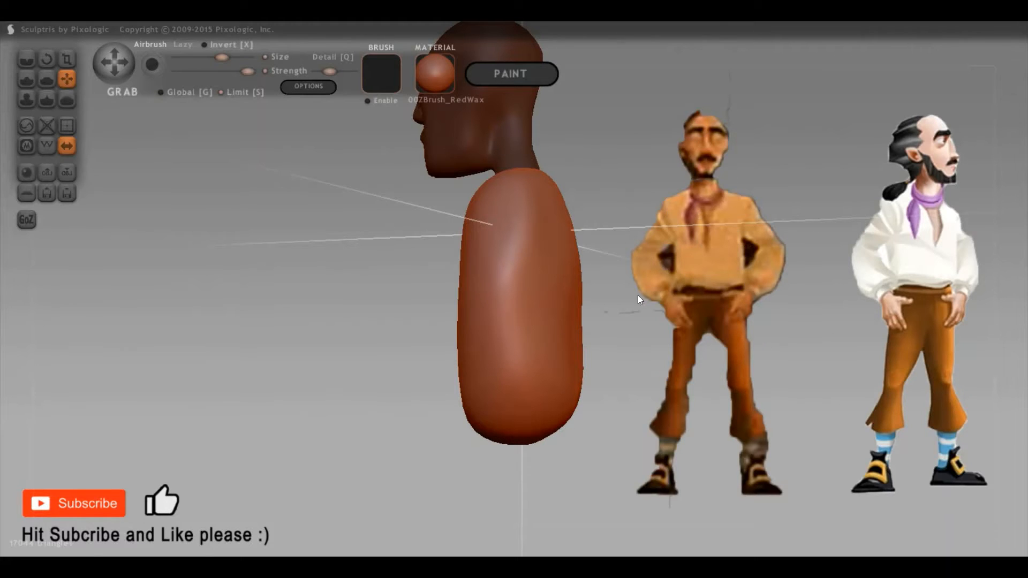
pyautogui.moveTo(850, 322); pyautogui.dragTo(782, 304)
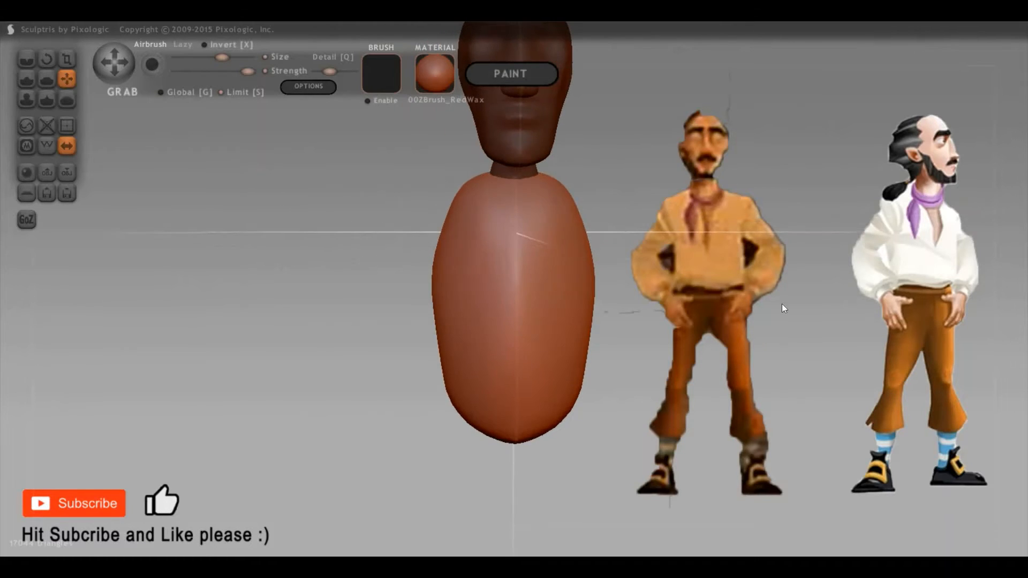
pyautogui.moveTo(895, 313)
pyautogui.mouseDown()
pyautogui.moveTo(734, 324)
pyautogui.moveTo(524, 442)
pyautogui.moveTo(514, 423)
pyautogui.mouseUp()
pyautogui.moveTo(791, 440); pyautogui.dragTo(45, 278)
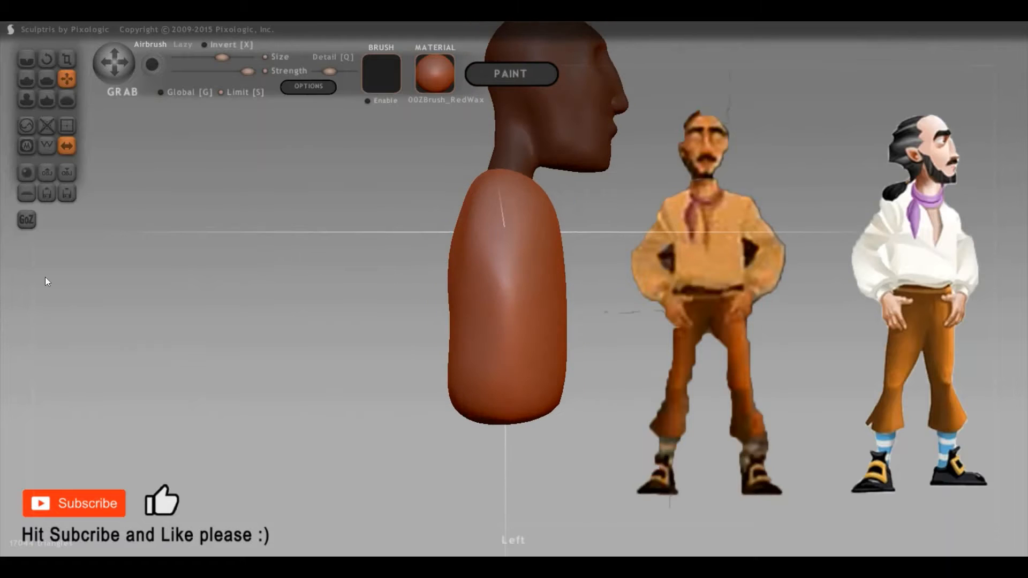
pyautogui.click(26, 172)
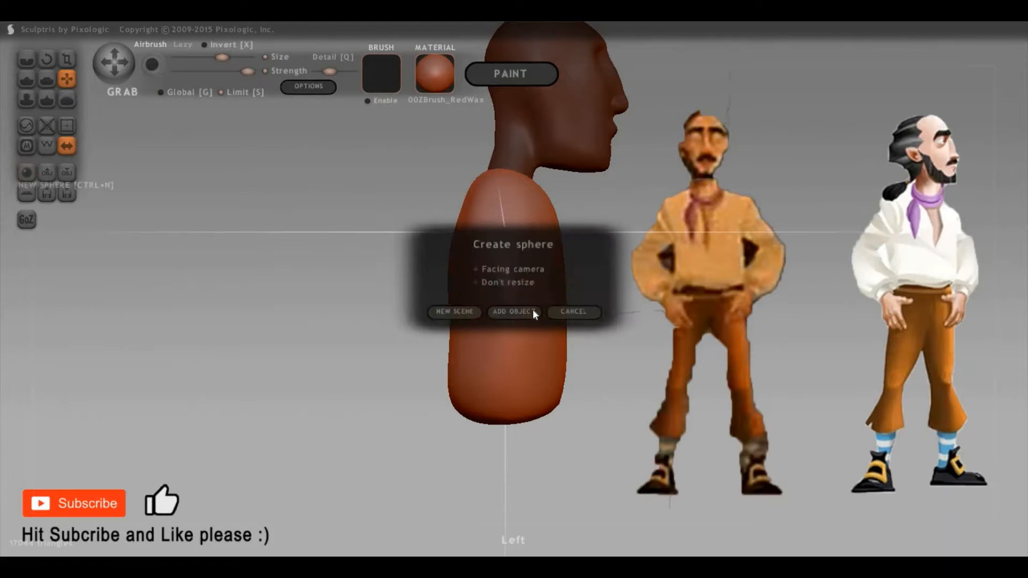
pyautogui.click(529, 311)
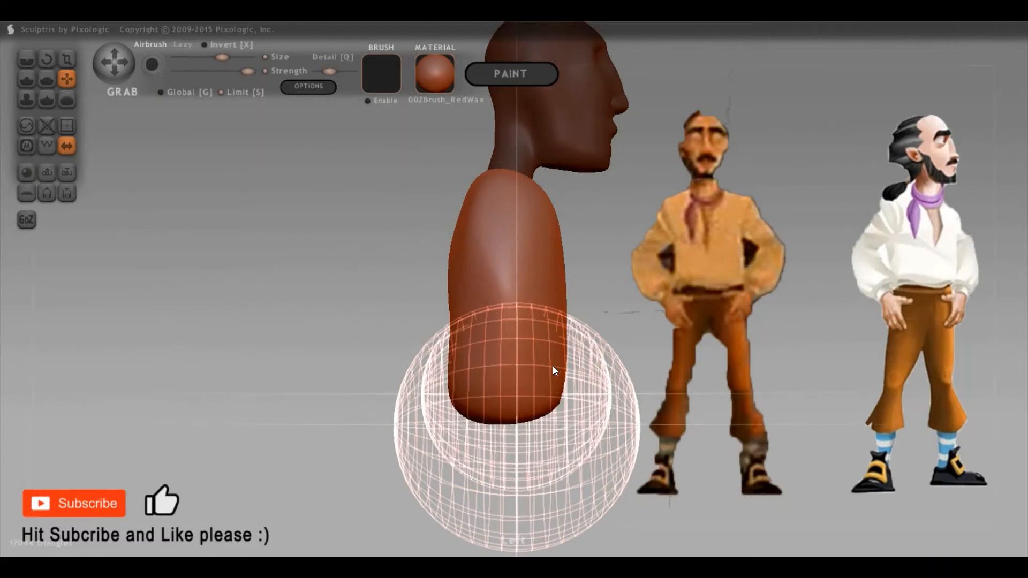
pyautogui.moveTo(654, 395); pyautogui.dragTo(578, 367)
pyautogui.hotkey('ctrl', 'z')
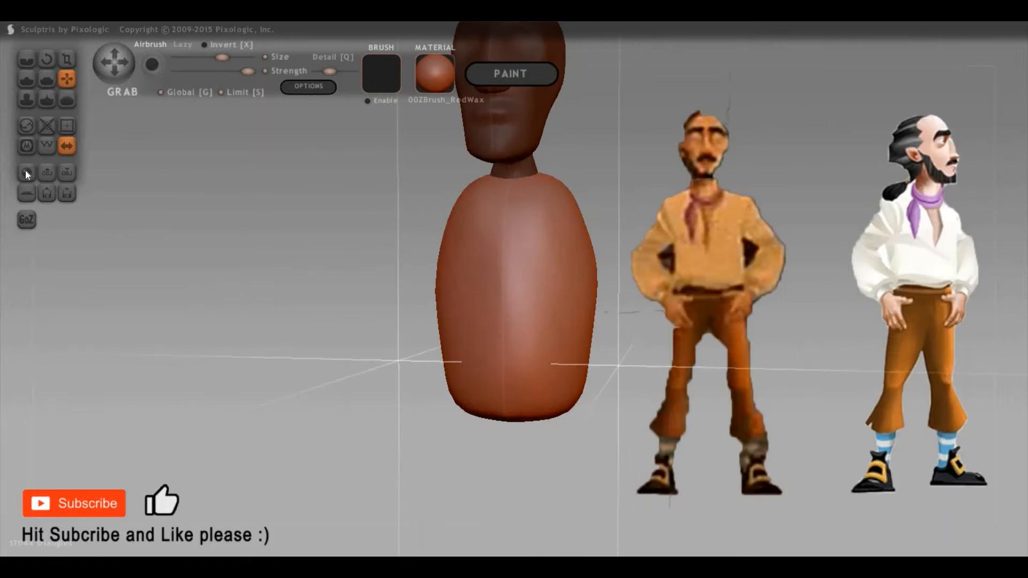
# Add another sphere centered at the torso's lower end as the base for the hips
pyautogui.click(26, 172)
pyautogui.click(512, 313)
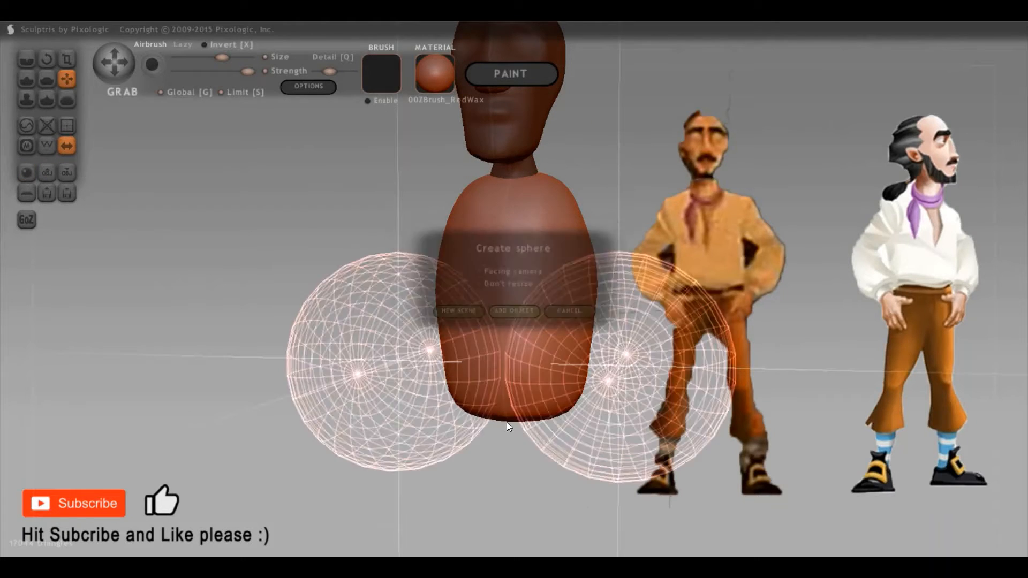
pyautogui.moveTo(506, 422)
pyautogui.mouseDown()
pyautogui.moveTo(402, 401)
pyautogui.moveTo(535, 358)
pyautogui.moveTo(464, 356)
pyautogui.moveTo(523, 353)
pyautogui.moveTo(596, 379)
pyautogui.moveTo(680, 451)
pyautogui.moveTo(730, 342)
pyautogui.mouseUp()
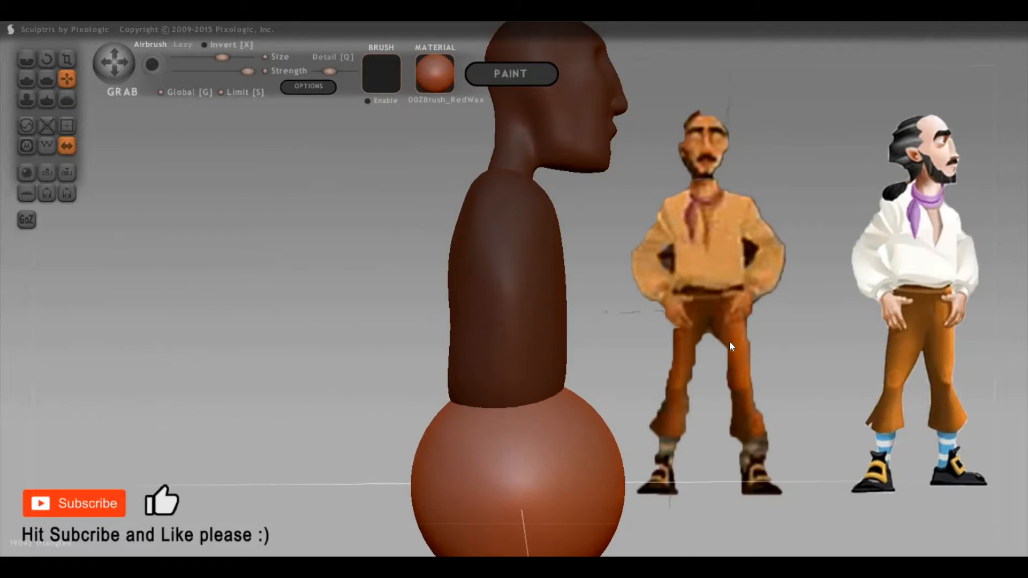
pyautogui.scroll(-2, 729, 342)
pyautogui.moveTo(764, 374); pyautogui.dragTo(698, 324)
pyautogui.moveTo(669, 365); pyautogui.dragTo(712, 370)
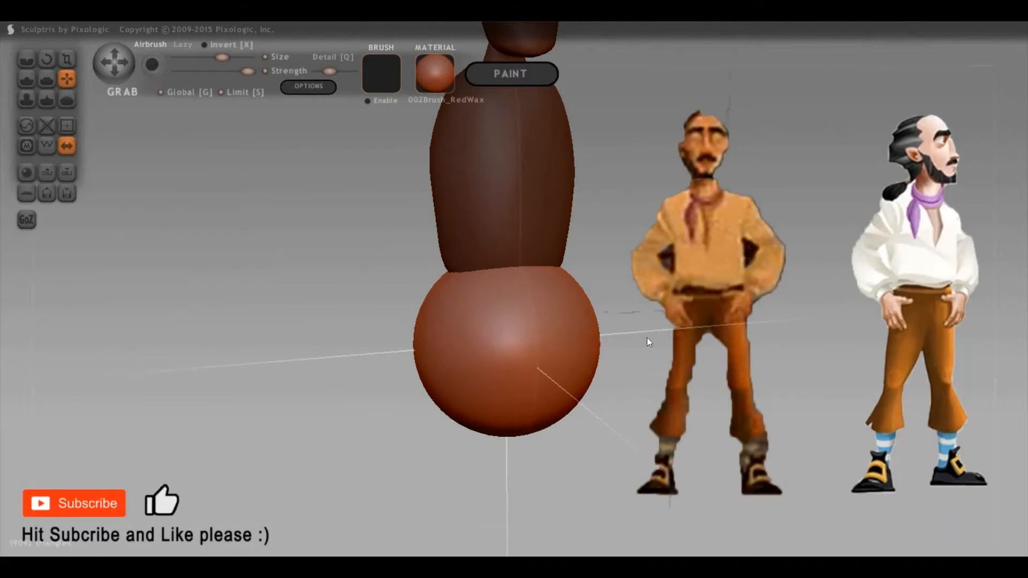
pyautogui.keyDown('shift'); pyautogui.moveTo(736, 329); pyautogui.dragTo(484, 354); pyautogui.keyUp('shift')
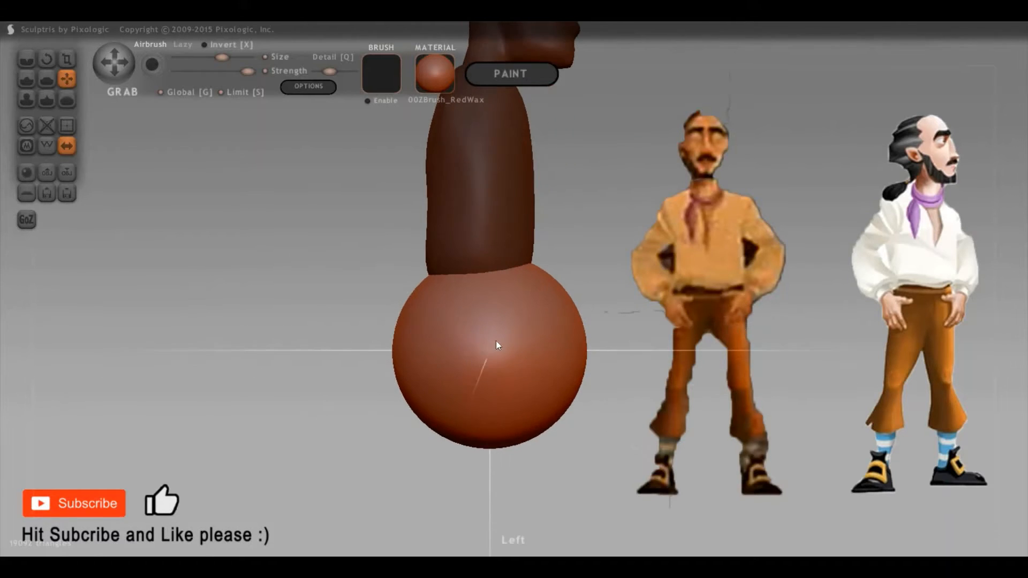
# Scale the hip sphere down to about the torso's width and move it against the waist in global mode
pyautogui.press('t')
pyautogui.moveTo(368, 477); pyautogui.dragTo(540, 412)
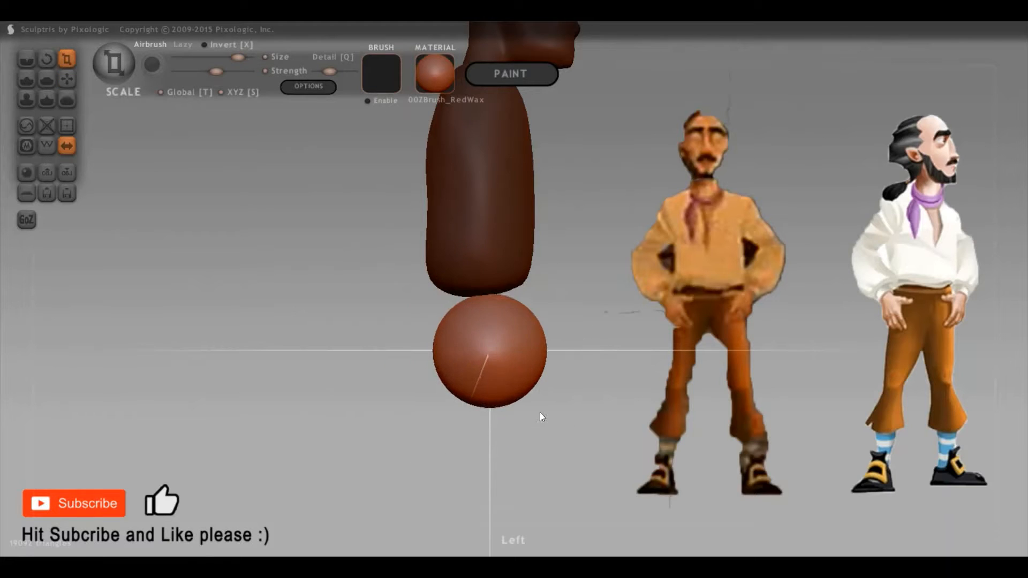
pyautogui.moveTo(747, 423); pyautogui.dragTo(531, 381)
pyautogui.press('g')
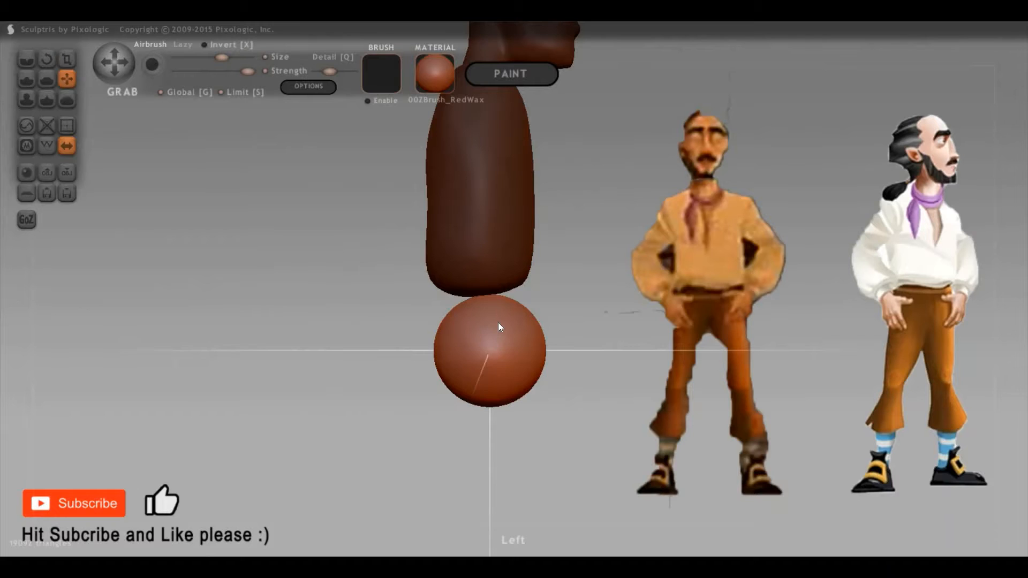
pyautogui.moveTo(499, 324); pyautogui.dragTo(488, 297)
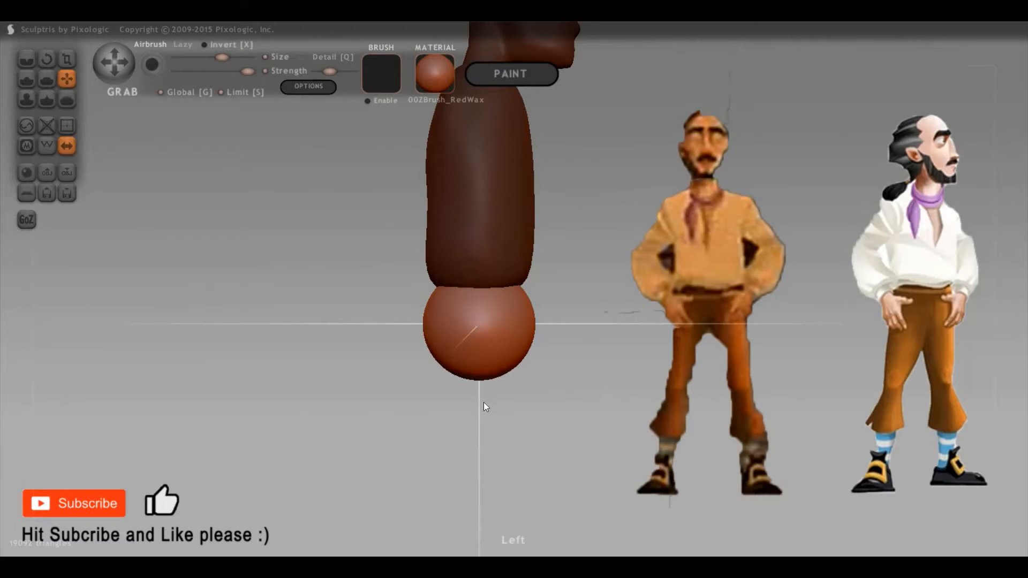
pyautogui.moveTo(655, 410); pyautogui.dragTo(586, 292)
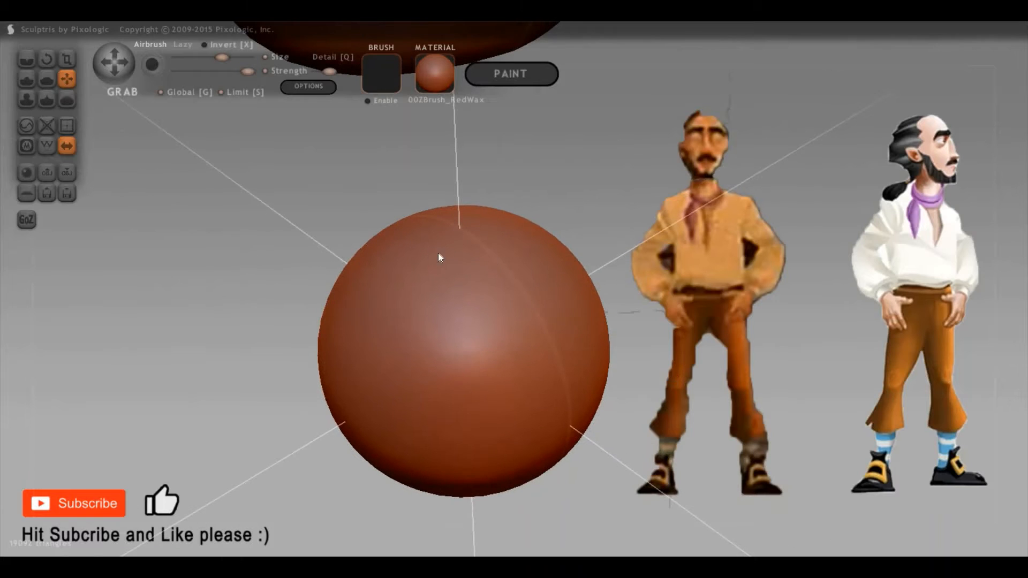
# Flatten the top of the hip sphere with an enlarged Flatten brush
pyautogui.press('f')
pyautogui.press('space')
pyautogui.moveTo(470, 163)
pyautogui.mouseDown()
pyautogui.moveTo(486, 190)
pyautogui.moveTo(484, 249)
pyautogui.moveTo(454, 251)
pyautogui.moveTo(644, 217)
pyautogui.moveTo(616, 177)
pyautogui.moveTo(679, 238)
pyautogui.moveTo(661, 215)
pyautogui.moveTo(693, 203)
pyautogui.mouseUp()
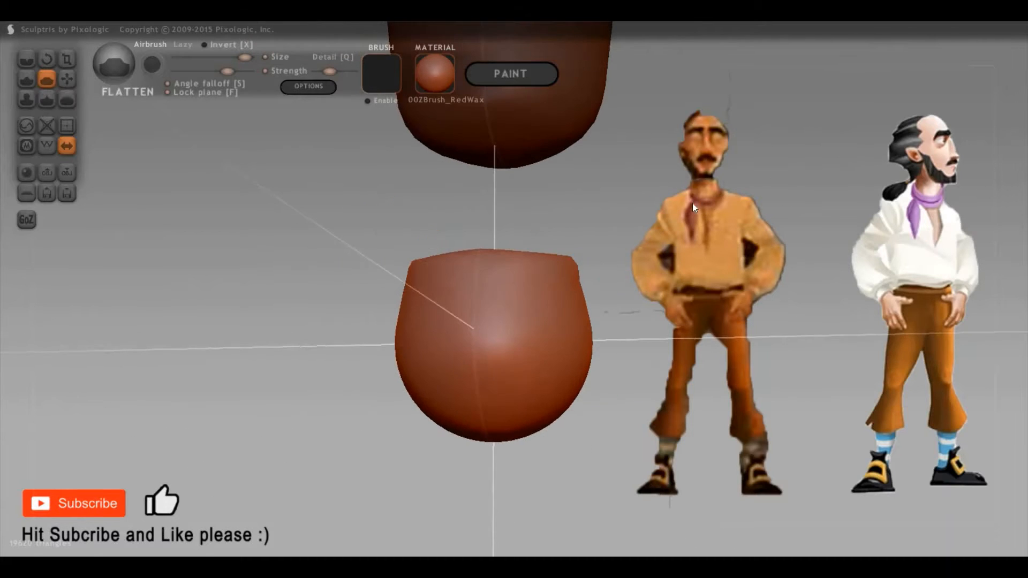
pyautogui.moveTo(519, 204)
pyautogui.mouseDown()
pyautogui.moveTo(492, 242)
pyautogui.moveTo(638, 269)
pyautogui.moveTo(494, 217)
pyautogui.mouseUp()
pyautogui.moveTo(817, 186); pyautogui.dragTo(735, 185)
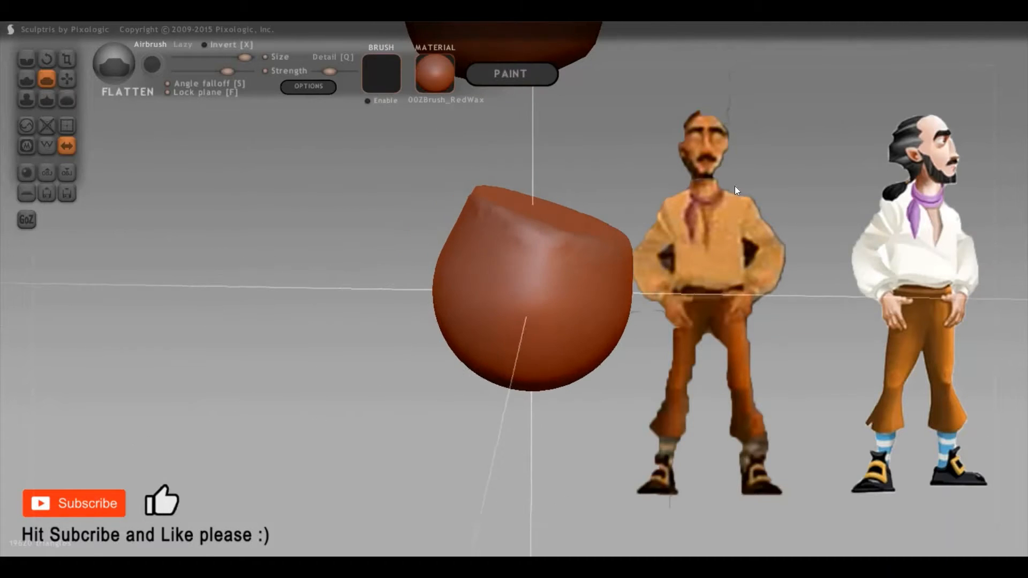
# Move the flattened hip piece straight up until its flat top meets the torso's waist
pyautogui.moveTo(706, 251); pyautogui.dragTo(532, 239)
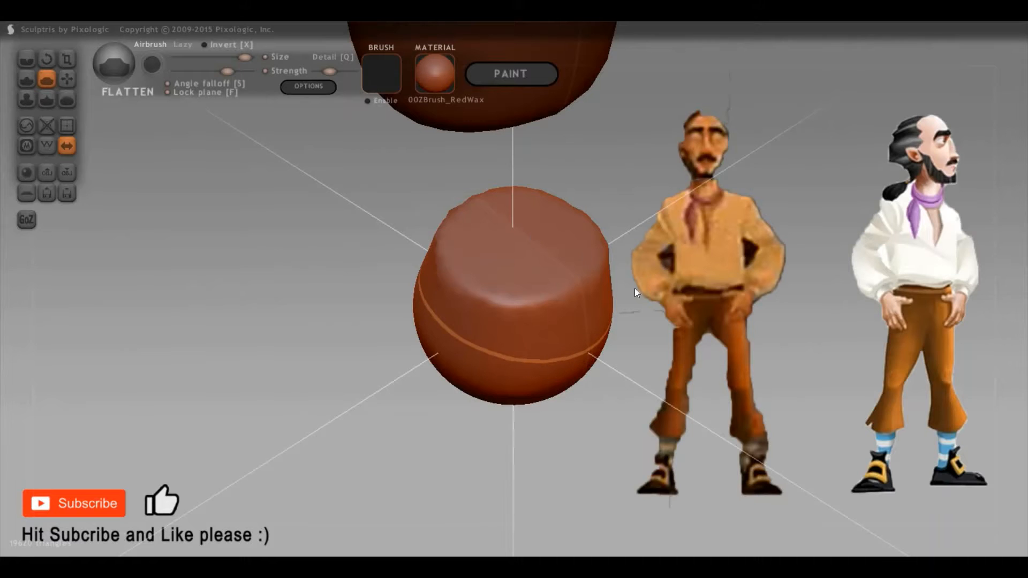
pyautogui.moveTo(616, 237); pyautogui.dragTo(574, 352)
pyautogui.scroll(-5, 697, 321)
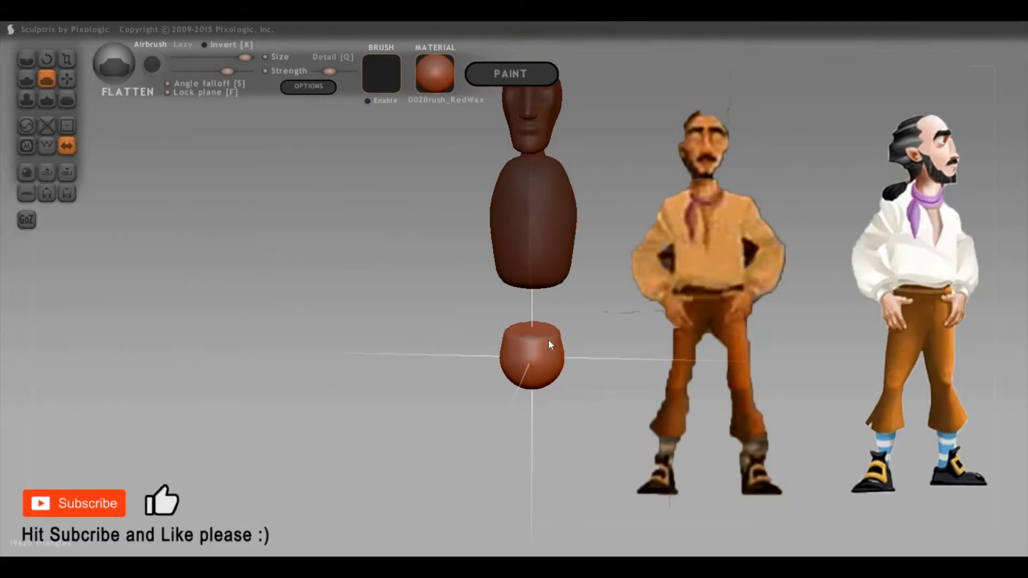
pyautogui.press('4')
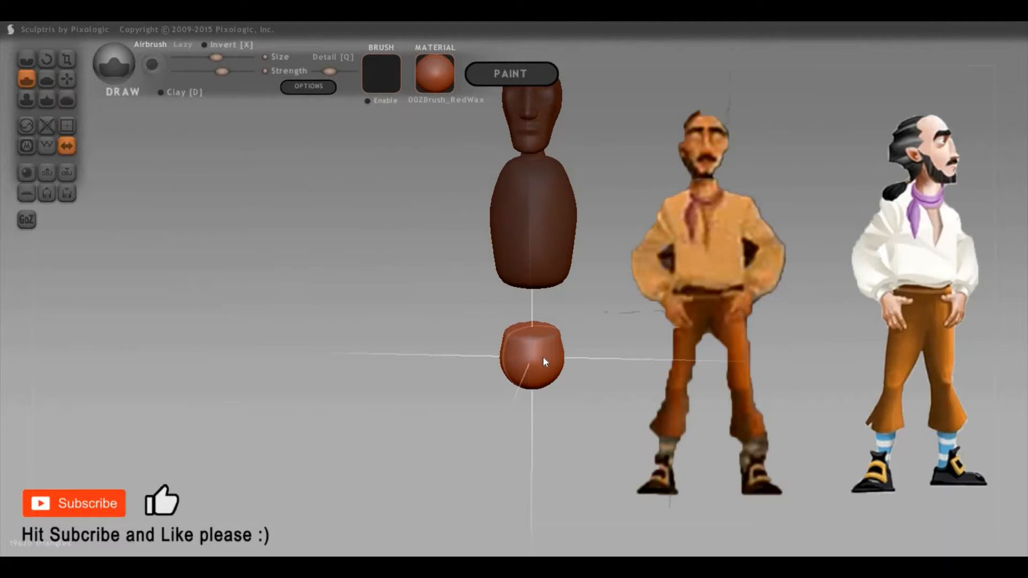
pyautogui.press('3')
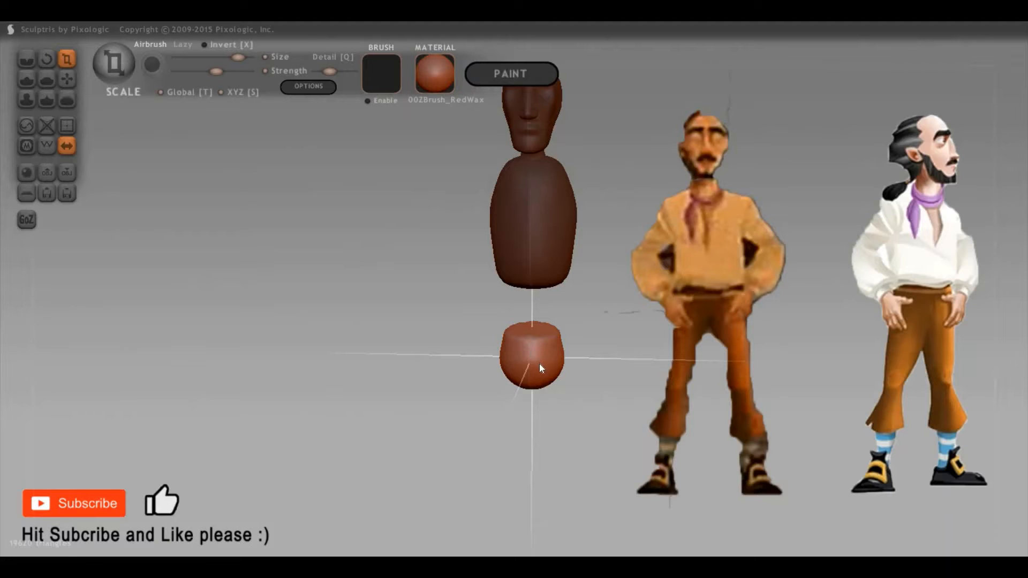
pyautogui.moveTo(535, 357); pyautogui.dragTo(534, 354)
pyautogui.moveTo(536, 384); pyautogui.dragTo(534, 377)
pyautogui.moveTo(797, 370)
pyautogui.mouseDown()
pyautogui.moveTo(554, 355)
pyautogui.moveTo(497, 344)
pyautogui.moveTo(478, 310)
pyautogui.mouseUp()
pyautogui.press('6')
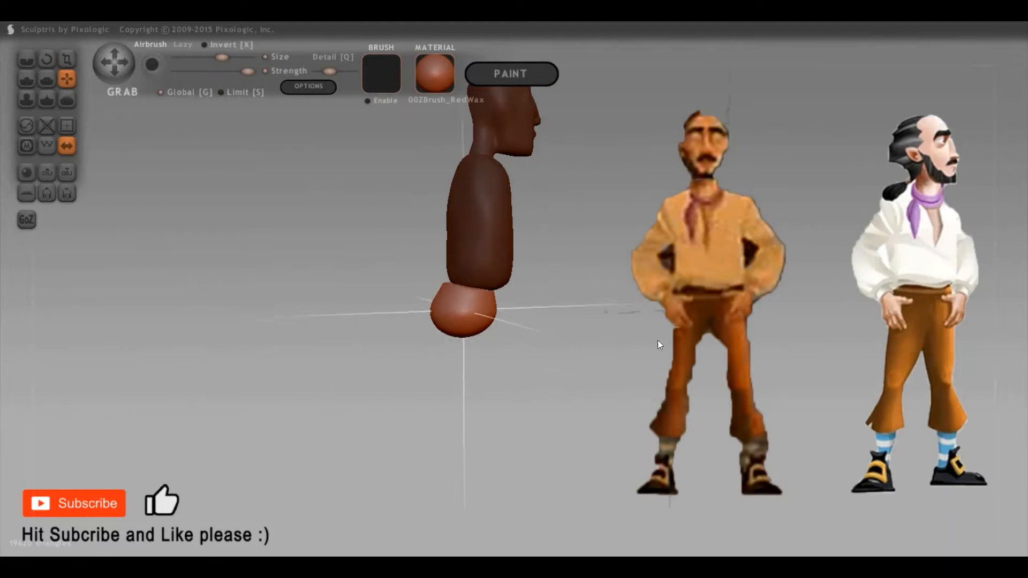
# Shape the front and back of the hip piece with the Grab brush to fit under the waist in profile
pyautogui.moveTo(630, 335); pyautogui.dragTo(661, 348)
pyautogui.scroll(3, 737, 355)
pyautogui.moveTo(739, 361); pyautogui.dragTo(593, 358)
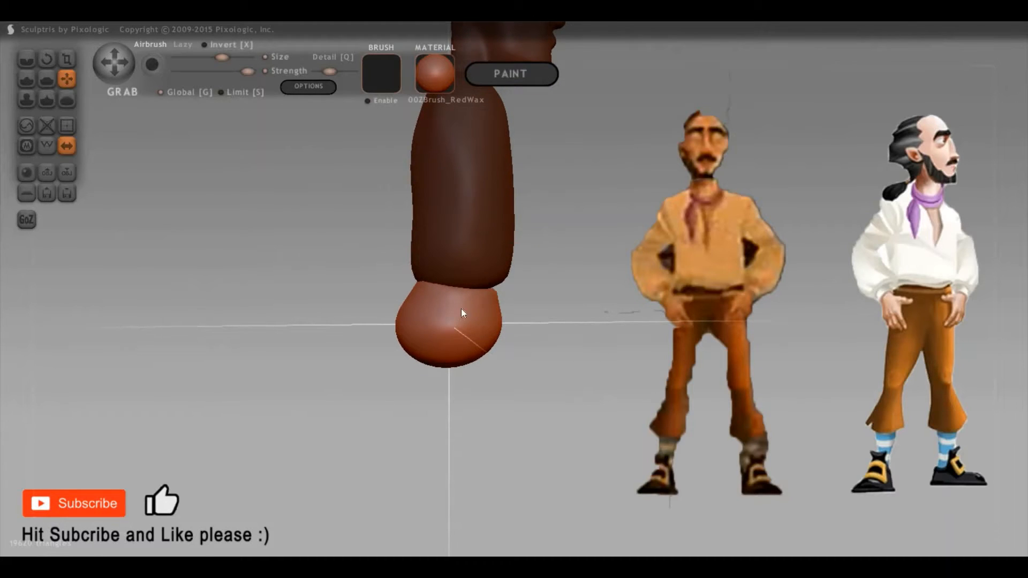
pyautogui.press('r')
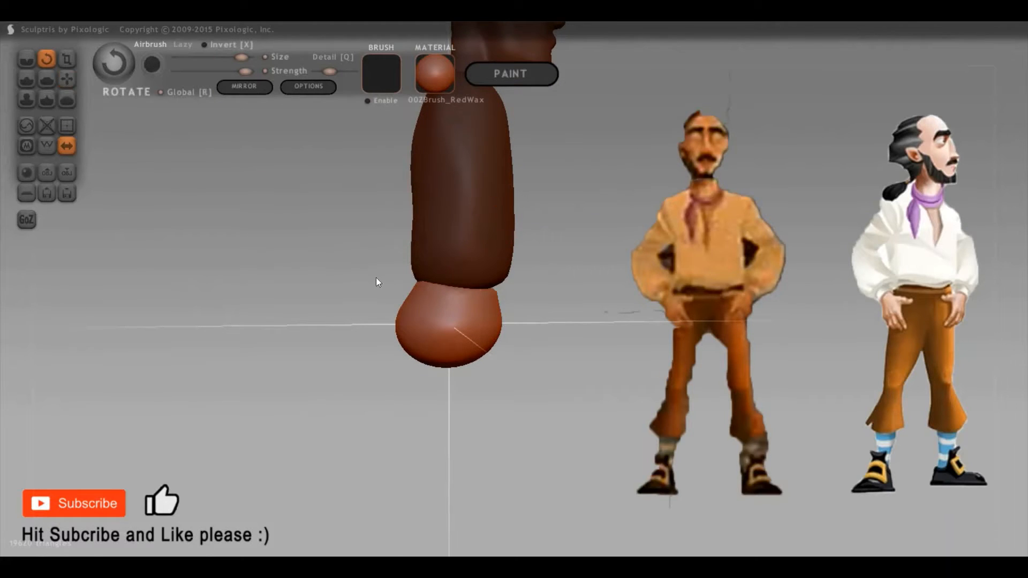
pyautogui.moveTo(377, 275); pyautogui.dragTo(455, 317)
pyautogui.press('g')
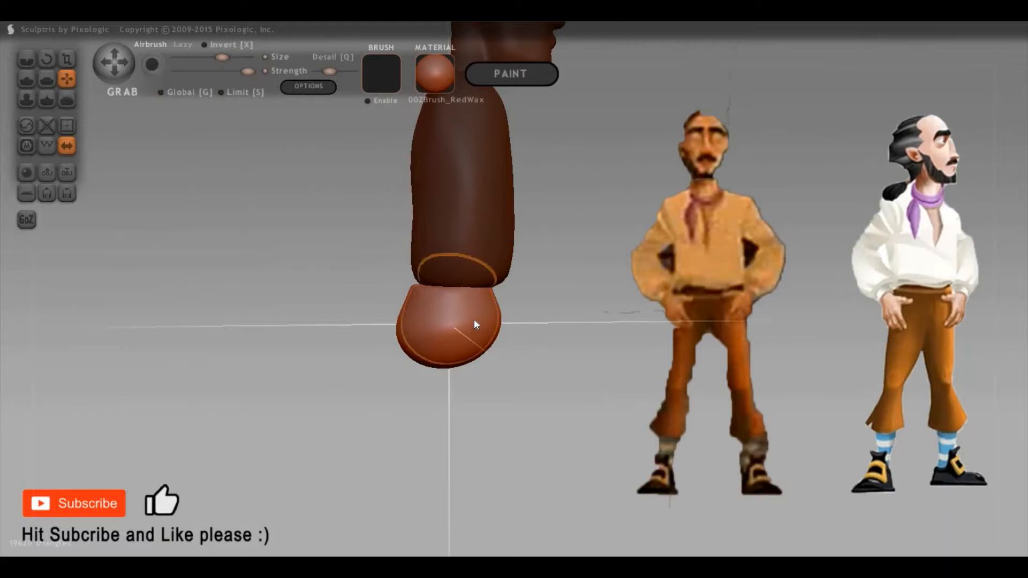
pyautogui.moveTo(536, 309); pyautogui.dragTo(584, 324)
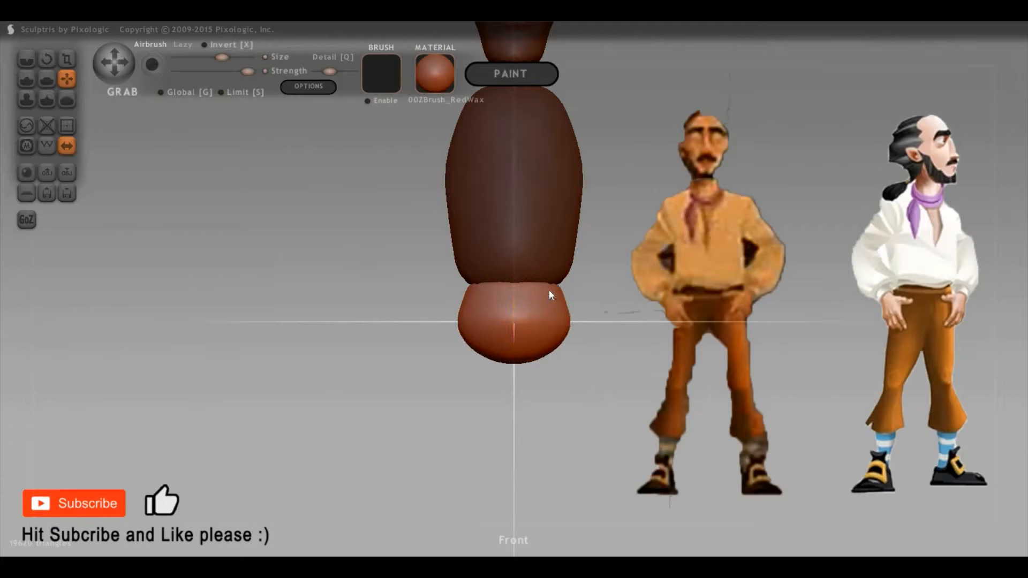
# Pull the hips' upper sides out to the waist's width and swell their underside with a smaller Inflate brush
pyautogui.moveTo(567, 280)
pyautogui.mouseDown()
pyautogui.moveTo(654, 298)
pyautogui.moveTo(659, 337)
pyautogui.moveTo(867, 339)
pyautogui.moveTo(744, 312)
pyautogui.moveTo(908, 332)
pyautogui.moveTo(545, 300)
pyautogui.moveTo(579, 293)
pyautogui.mouseUp()
pyautogui.scroll(3, 744, 311)
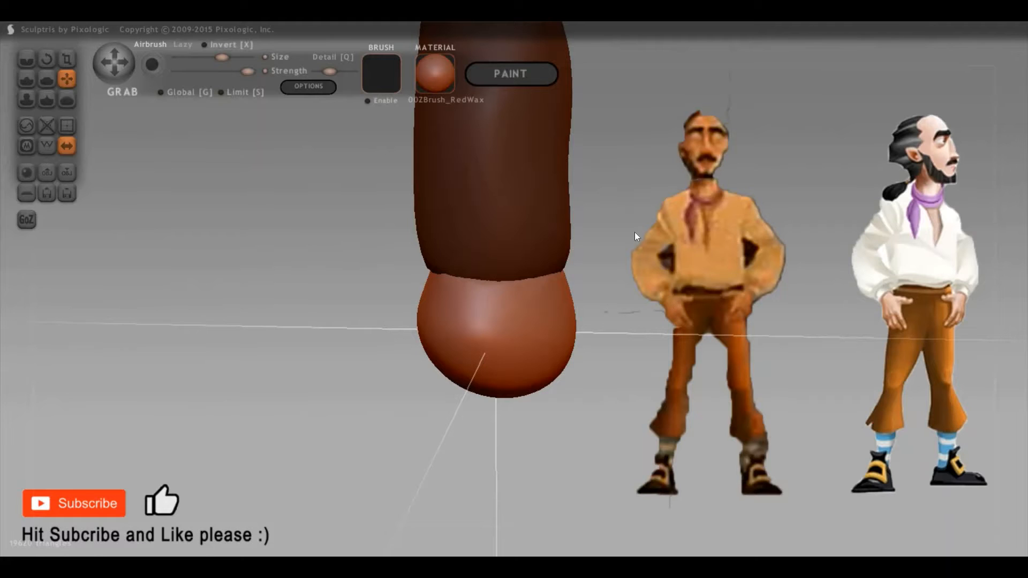
pyautogui.moveTo(635, 233); pyautogui.dragTo(797, 271)
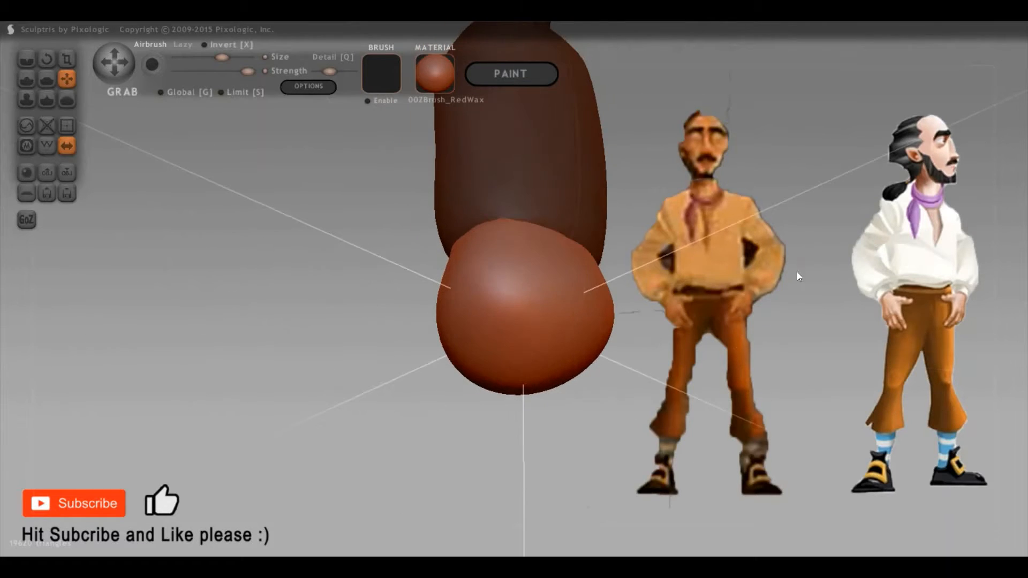
pyautogui.press('c')
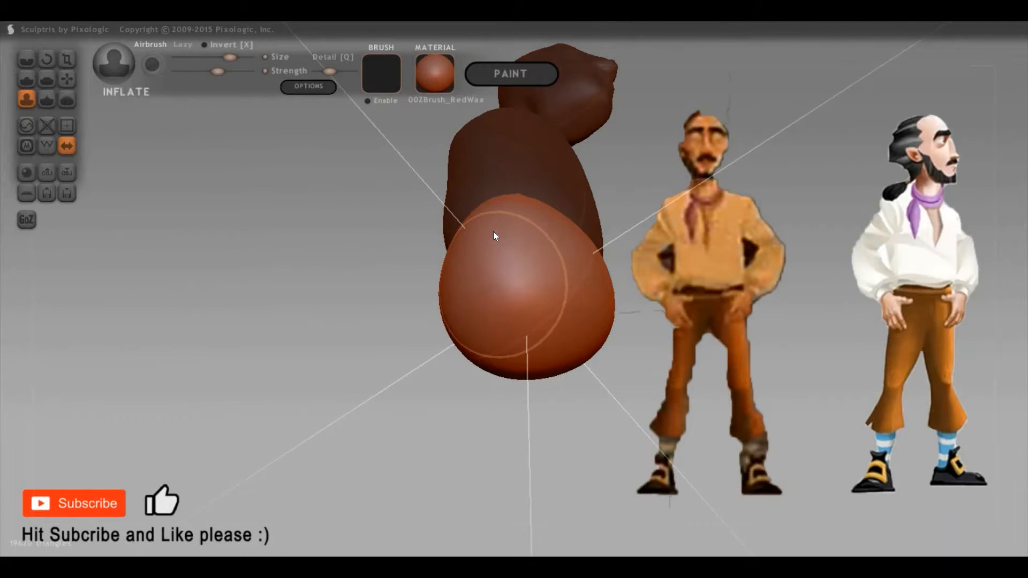
pyautogui.press('space')
pyautogui.moveTo(493, 232); pyautogui.dragTo(491, 285)
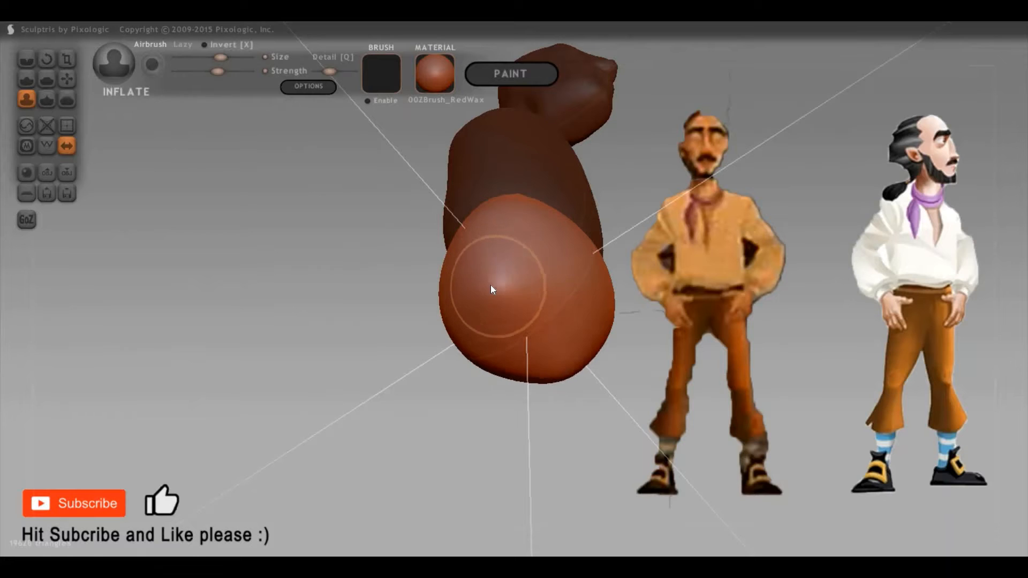
# Pull two symmetrical legs down from the underside of the hips with the Grab brush
pyautogui.moveTo(858, 416)
pyautogui.mouseDown()
pyautogui.moveTo(684, 448)
pyautogui.moveTo(578, 394)
pyautogui.moveTo(533, 506)
pyautogui.mouseUp()
pyautogui.press('g')
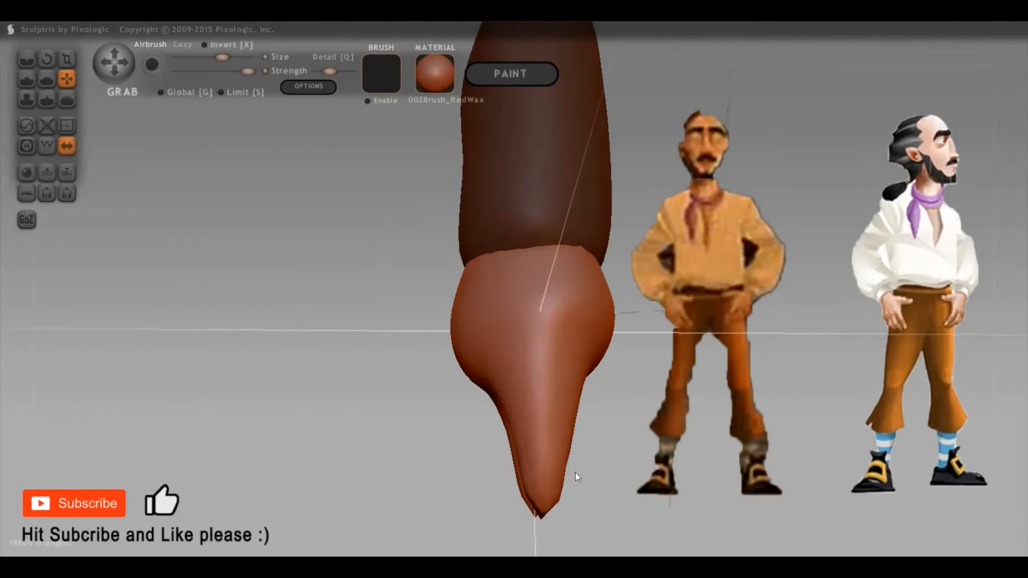
pyautogui.moveTo(579, 476); pyautogui.dragTo(436, 373)
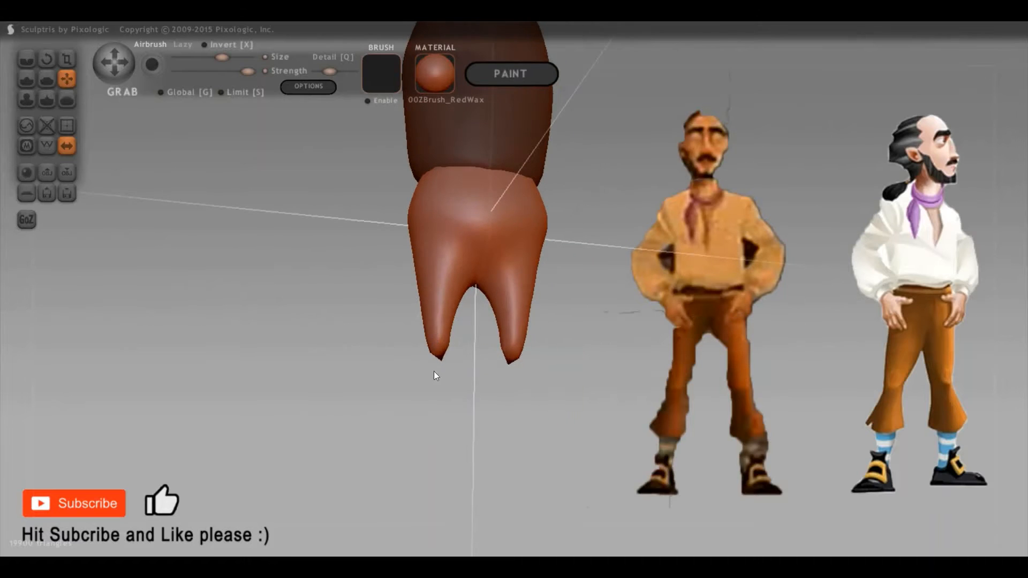
pyautogui.moveTo(472, 321); pyautogui.dragTo(472, 423)
pyautogui.moveTo(562, 427)
pyautogui.mouseDown()
pyautogui.moveTo(554, 405)
pyautogui.moveTo(565, 487)
pyautogui.moveTo(564, 475)
pyautogui.mouseUp()
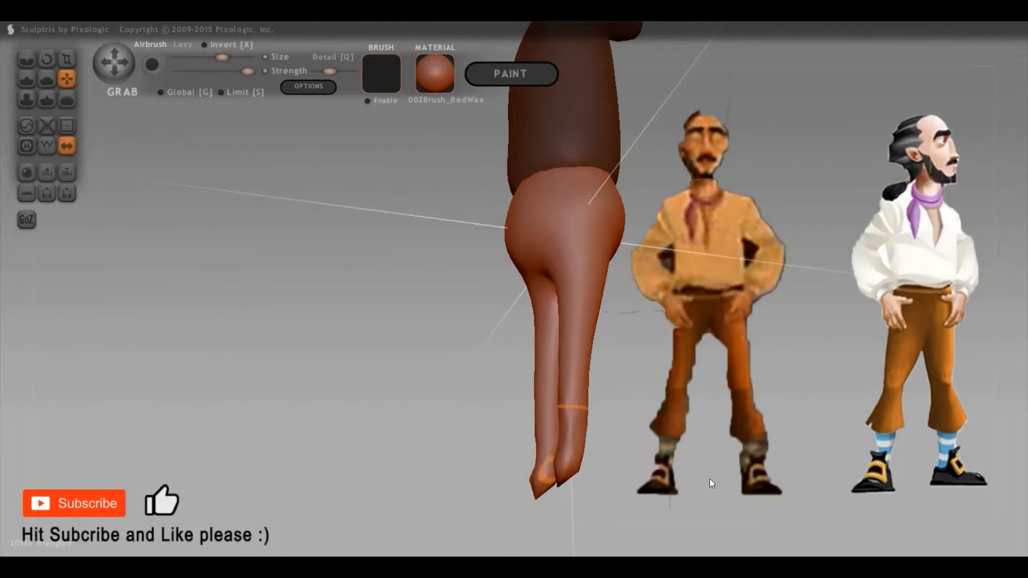
# Adjust the lower ends of the legs and their side profile with the Grab brush
pyautogui.moveTo(709, 479)
pyautogui.mouseDown()
pyautogui.moveTo(522, 366)
pyautogui.moveTo(555, 373)
pyautogui.moveTo(535, 378)
pyautogui.moveTo(536, 405)
pyautogui.mouseUp()
pyautogui.moveTo(516, 464); pyautogui.dragTo(530, 484)
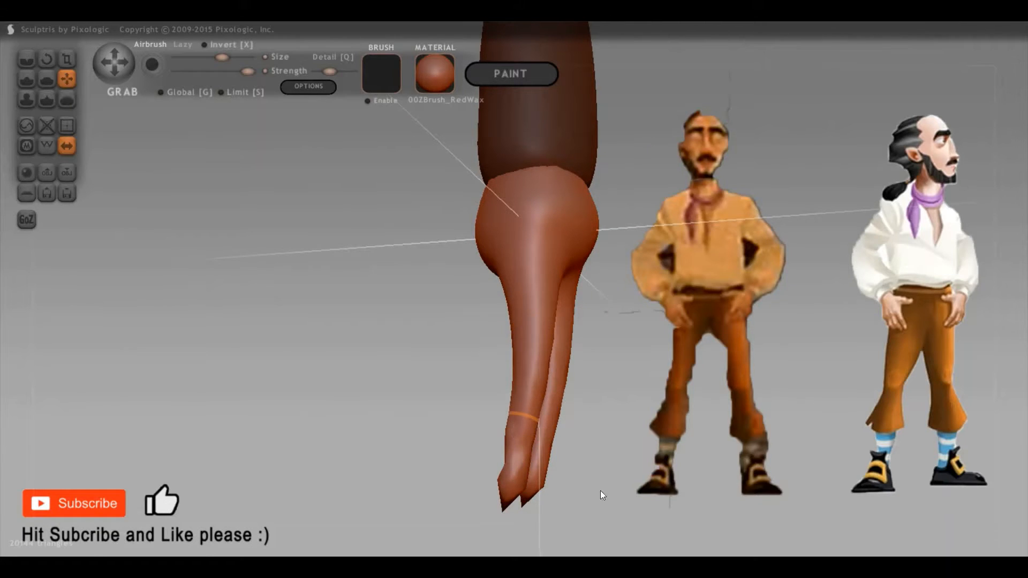
pyautogui.moveTo(520, 435)
pyautogui.mouseDown()
pyautogui.moveTo(587, 339)
pyautogui.moveTo(524, 303)
pyautogui.moveTo(580, 285)
pyautogui.moveTo(482, 236)
pyautogui.mouseUp()
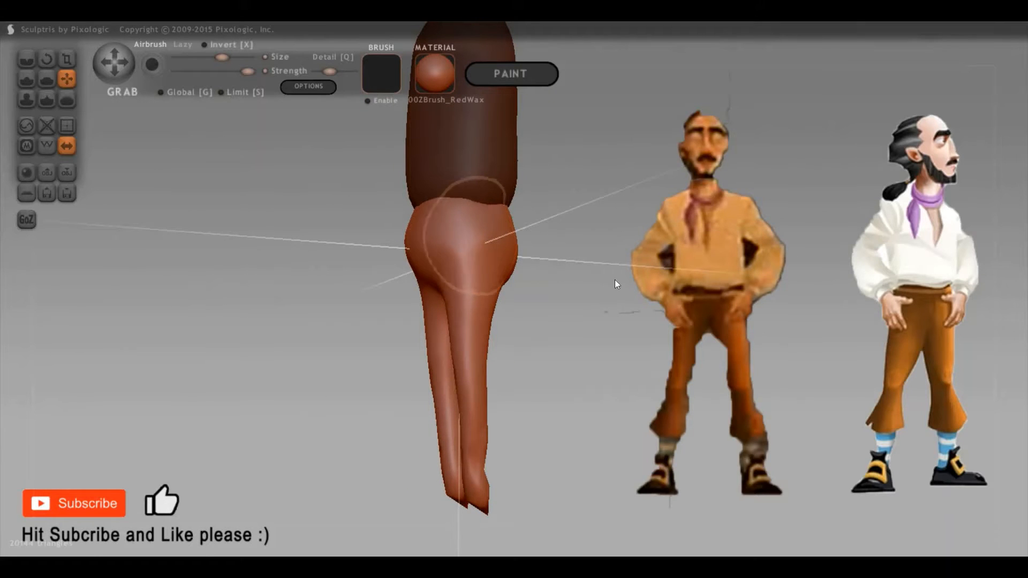
# Push the bulging sides of the hips inward with a smaller Grab brush so they run straight into the thighs
pyautogui.moveTo(750, 343)
pyautogui.mouseDown()
pyautogui.moveTo(567, 281)
pyautogui.moveTo(574, 268)
pyautogui.moveTo(583, 294)
pyautogui.mouseUp()
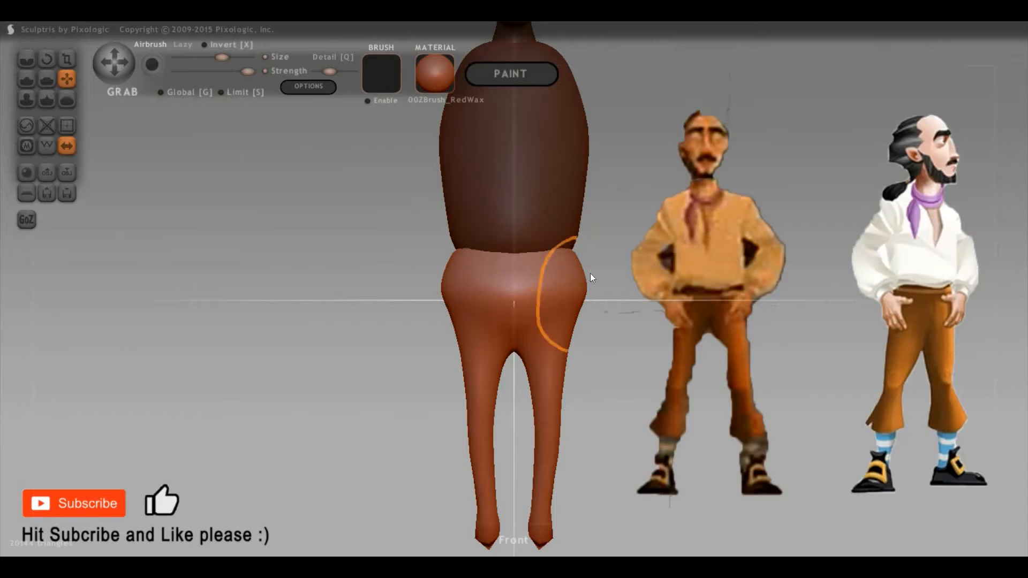
pyautogui.press('space')
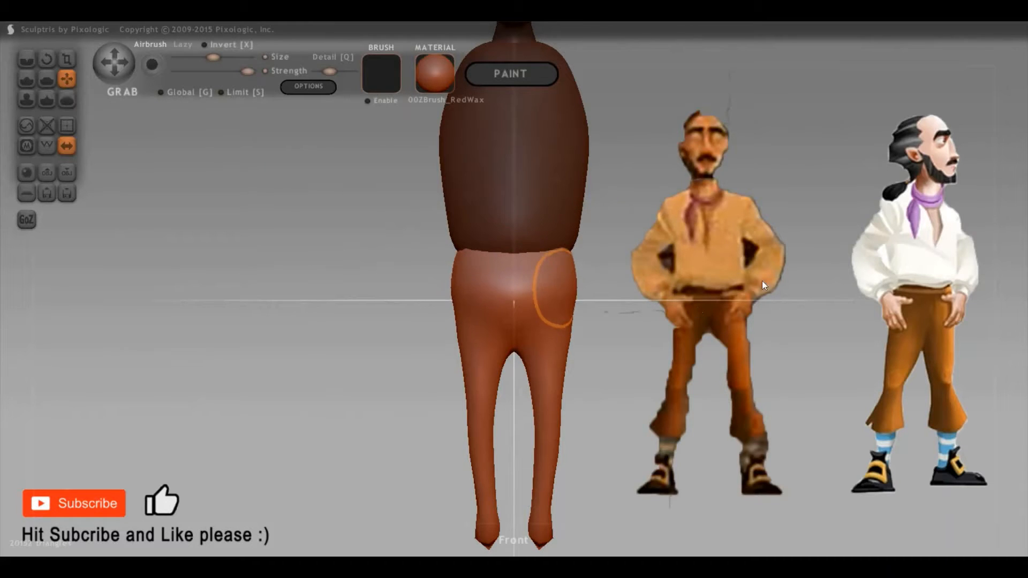
pyautogui.moveTo(763, 280)
pyautogui.mouseDown()
pyautogui.moveTo(756, 325)
pyautogui.moveTo(673, 329)
pyautogui.moveTo(535, 421)
pyautogui.moveTo(516, 268)
pyautogui.mouseUp()
# Inflate the lower legs all around to form the flared trouser ends
pyautogui.press('i')
pyautogui.moveTo(863, 352); pyautogui.dragTo(602, 429)
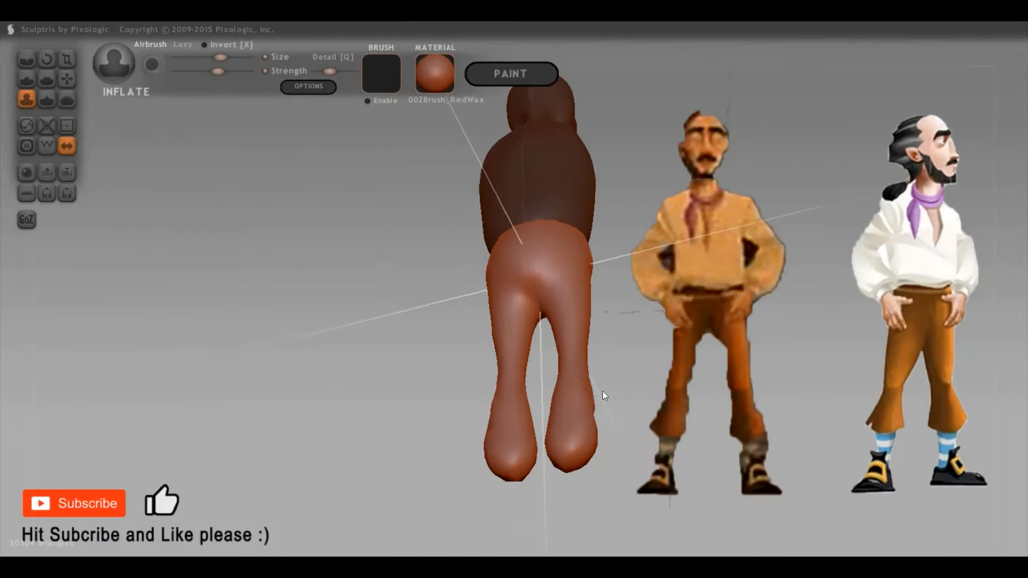
pyautogui.moveTo(603, 391); pyautogui.dragTo(618, 400)
pyautogui.moveTo(514, 430); pyautogui.dragTo(502, 408)
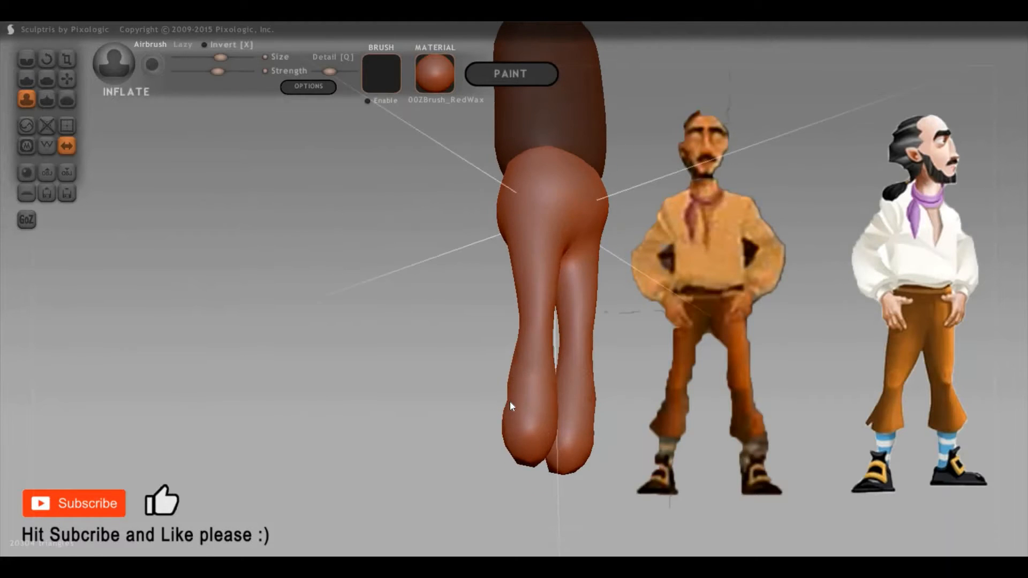
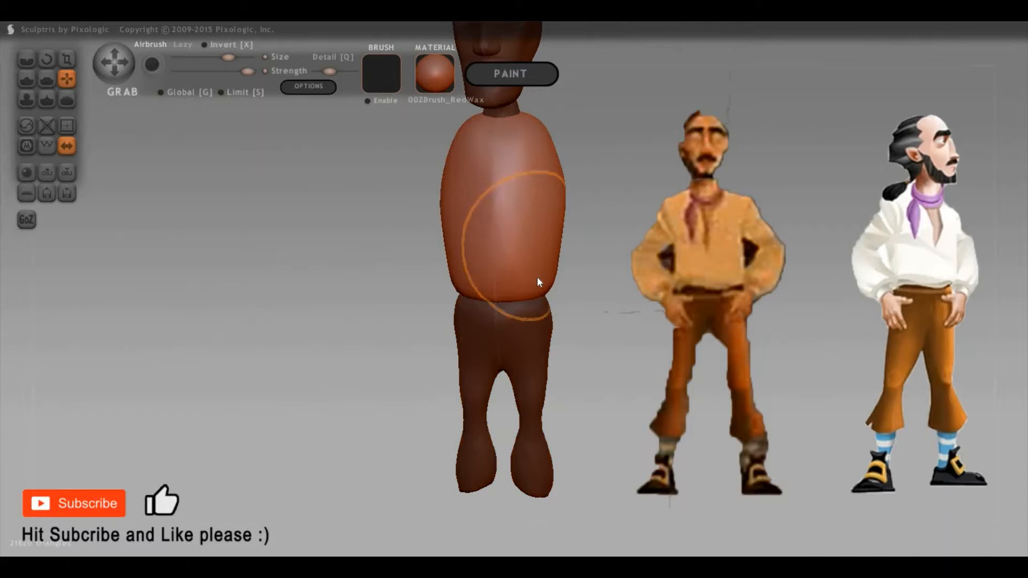
# Add a new sphere to the scene as a mirrored pair on both sides of the legs
pyautogui.moveTo(506, 278)
pyautogui.mouseDown(button='right')
pyautogui.moveTo(445, 298)
pyautogui.moveTo(446, 280)
pyautogui.moveTo(459, 274)
pyautogui.moveTo(786, 268)
pyautogui.moveTo(747, 276)
pyautogui.moveTo(787, 281)
pyautogui.moveTo(696, 281)
pyautogui.moveTo(713, 288)
pyautogui.moveTo(704, 301)
pyautogui.moveTo(728, 351)
pyautogui.moveTo(764, 387)
pyautogui.moveTo(777, 424)
pyautogui.moveTo(752, 391)
pyautogui.moveTo(785, 455)
pyautogui.moveTo(717, 439)
pyautogui.mouseUp(button='right')
pyautogui.click(20, 175)
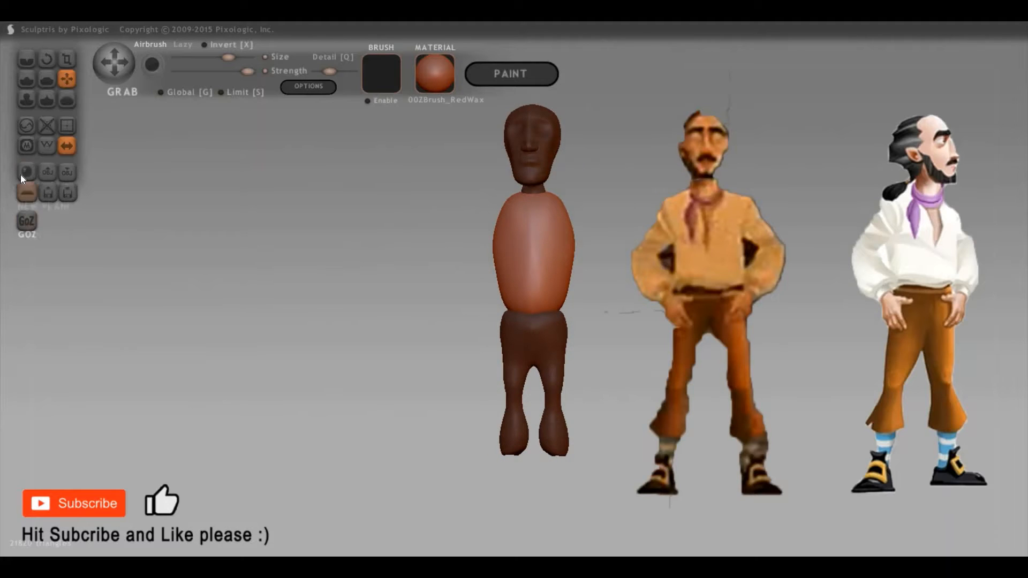
pyautogui.click(530, 316)
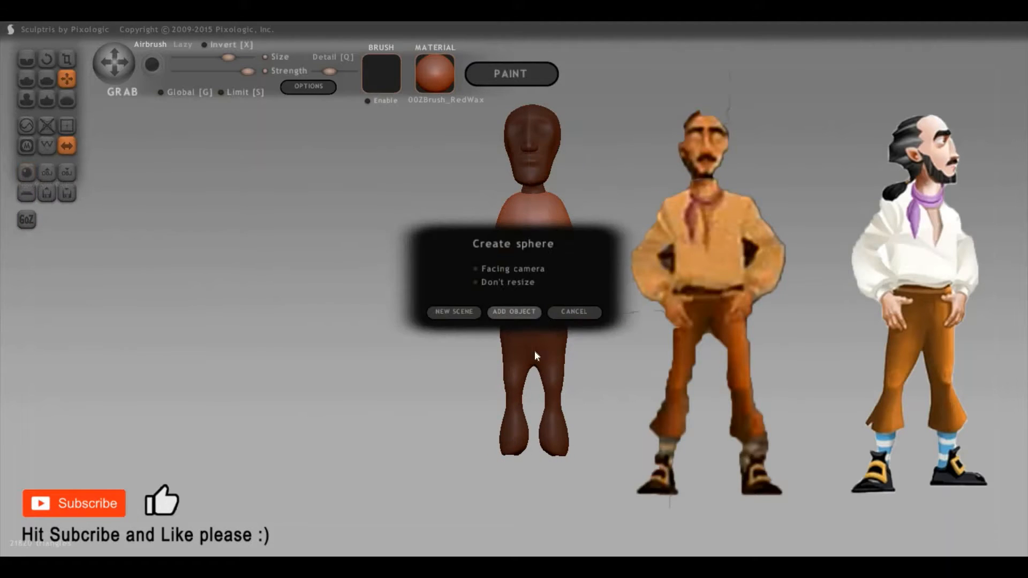
pyautogui.click(519, 369)
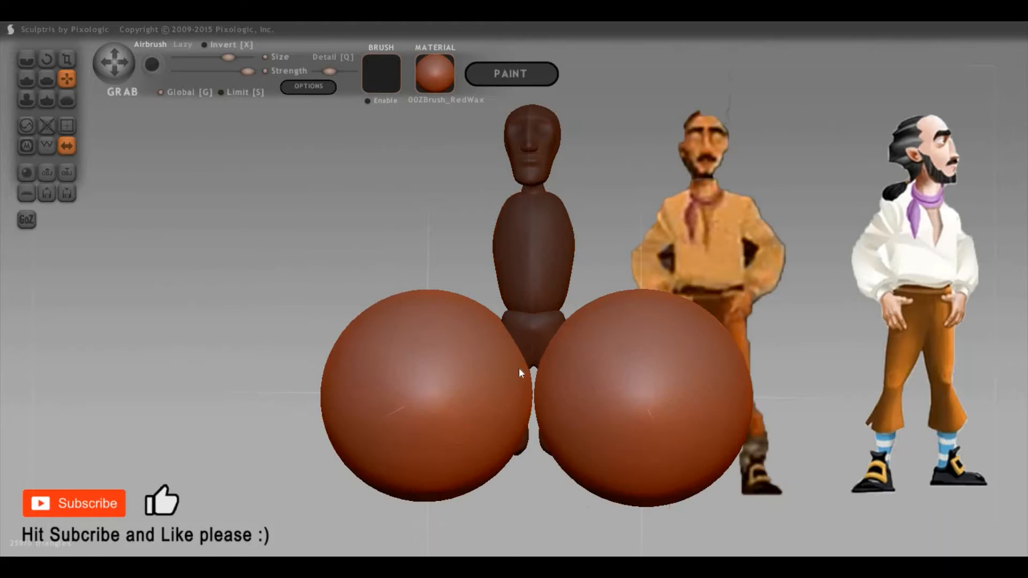
pyautogui.press('t')
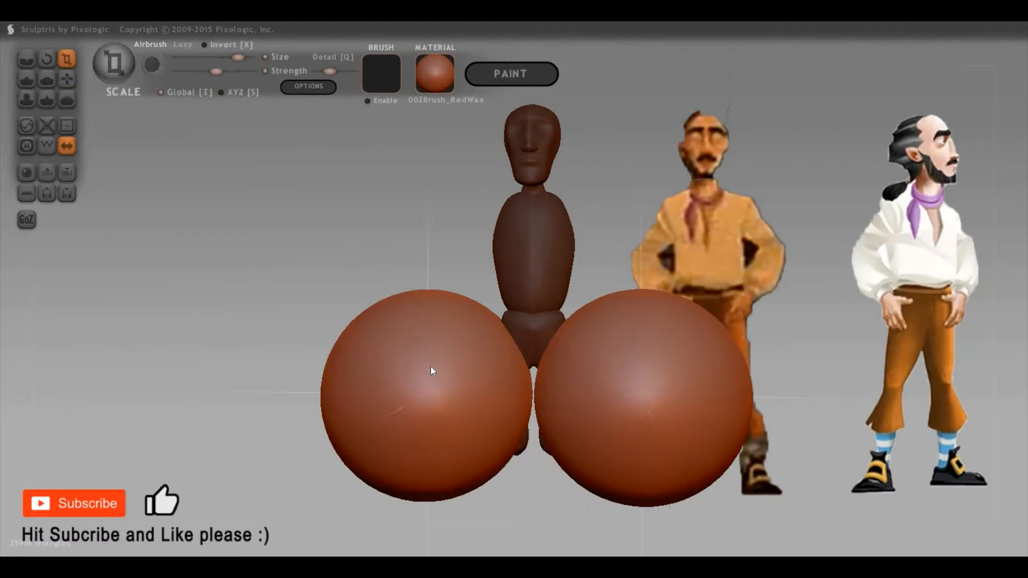
pyautogui.moveTo(342, 529); pyautogui.dragTo(355, 487)
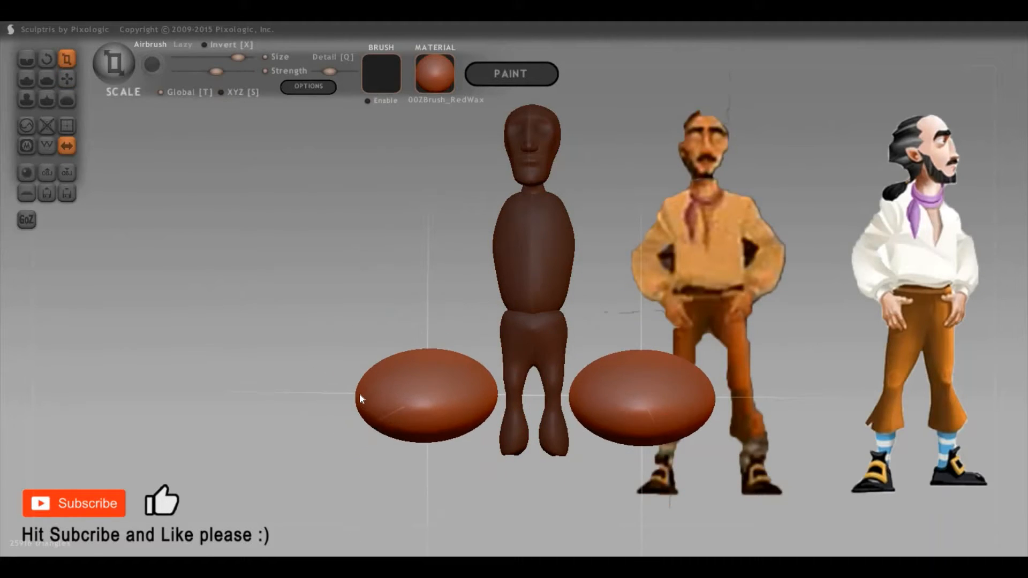
pyautogui.hotkey('ctrl', 'z')
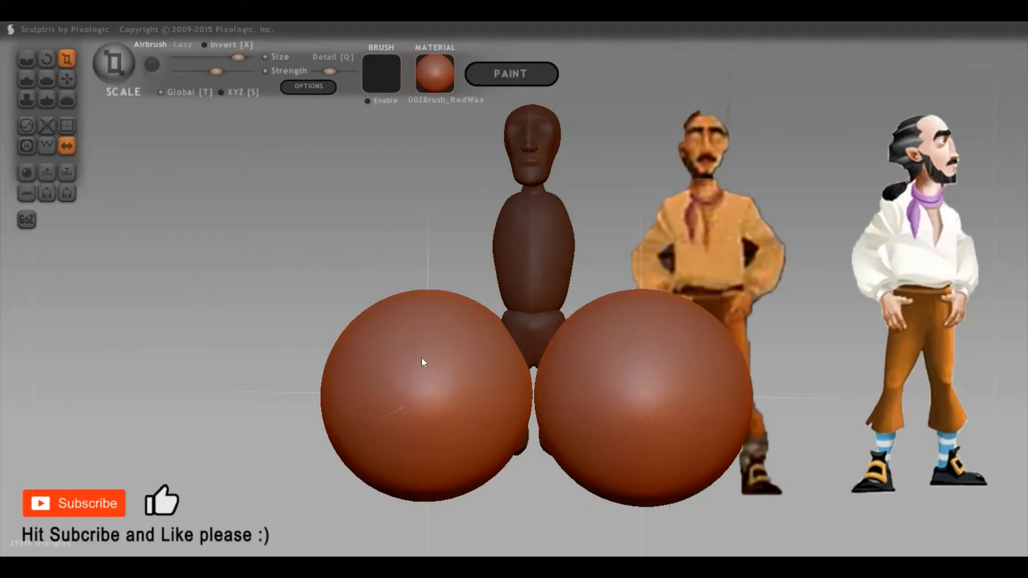
# Scale the two spheres down along each axis from front and side into small upright ovals about half as wide as tall
pyautogui.press('t')
pyautogui.press('t')
pyautogui.moveTo(316, 474)
pyautogui.mouseDown()
pyautogui.moveTo(345, 390)
pyautogui.moveTo(424, 384)
pyautogui.mouseUp()
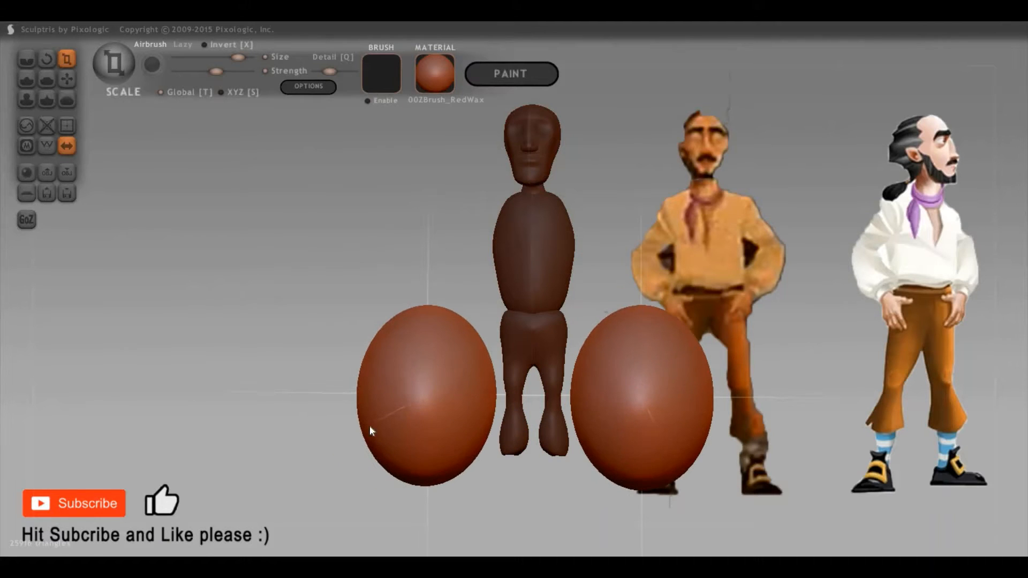
pyautogui.moveTo(311, 491); pyautogui.dragTo(663, 436)
pyautogui.keyDown('shift'); pyautogui.moveTo(613, 410); pyautogui.dragTo(509, 426); pyautogui.keyUp('shift')
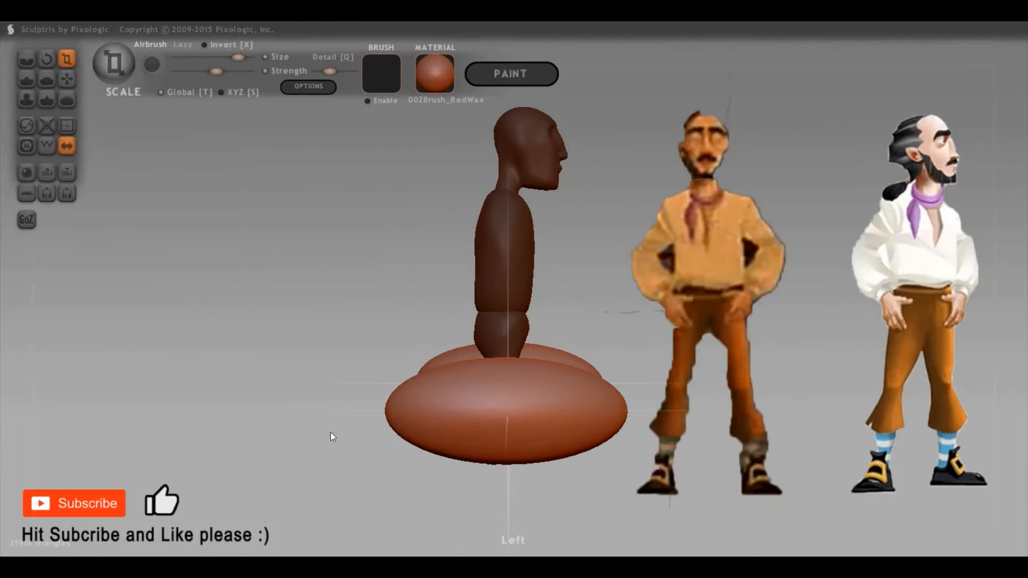
pyautogui.moveTo(330, 432); pyautogui.dragTo(429, 421)
pyautogui.moveTo(726, 381); pyautogui.dragTo(395, 375)
pyautogui.scroll(3, 439, 435)
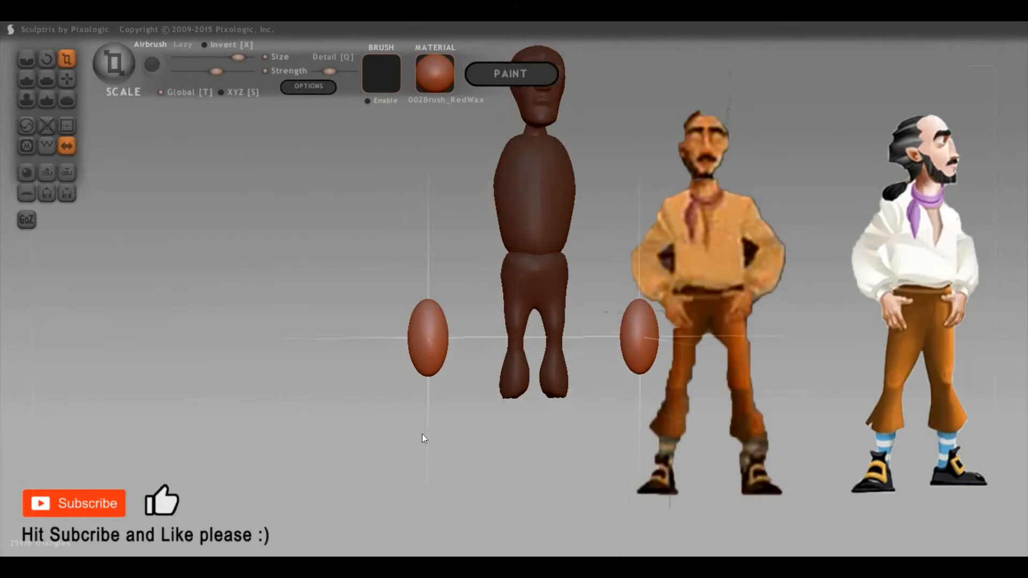
pyautogui.moveTo(434, 448)
pyautogui.mouseDown()
pyautogui.moveTo(406, 349)
pyautogui.moveTo(373, 362)
pyautogui.mouseUp()
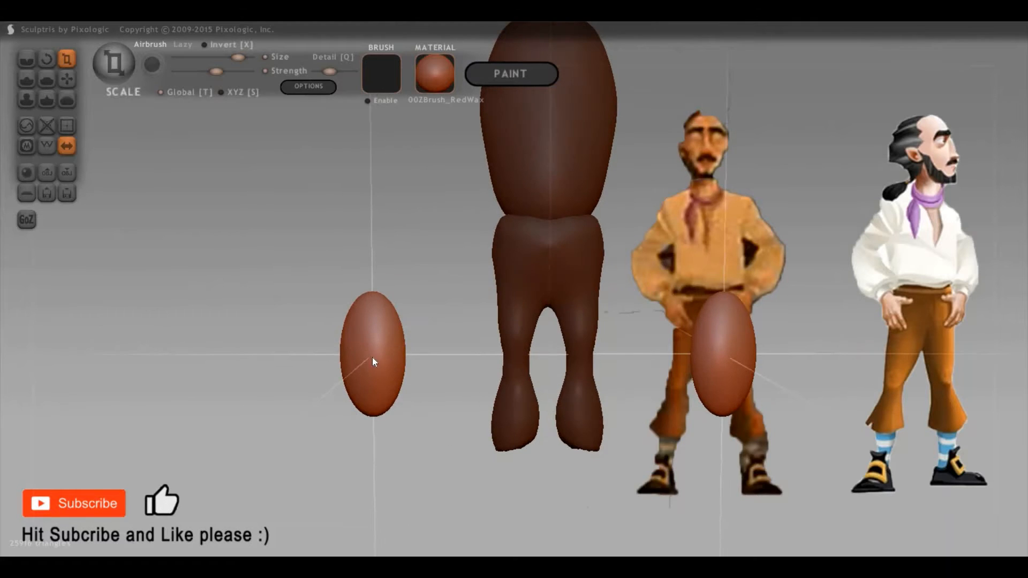
pyautogui.moveTo(423, 259); pyautogui.dragTo(491, 413)
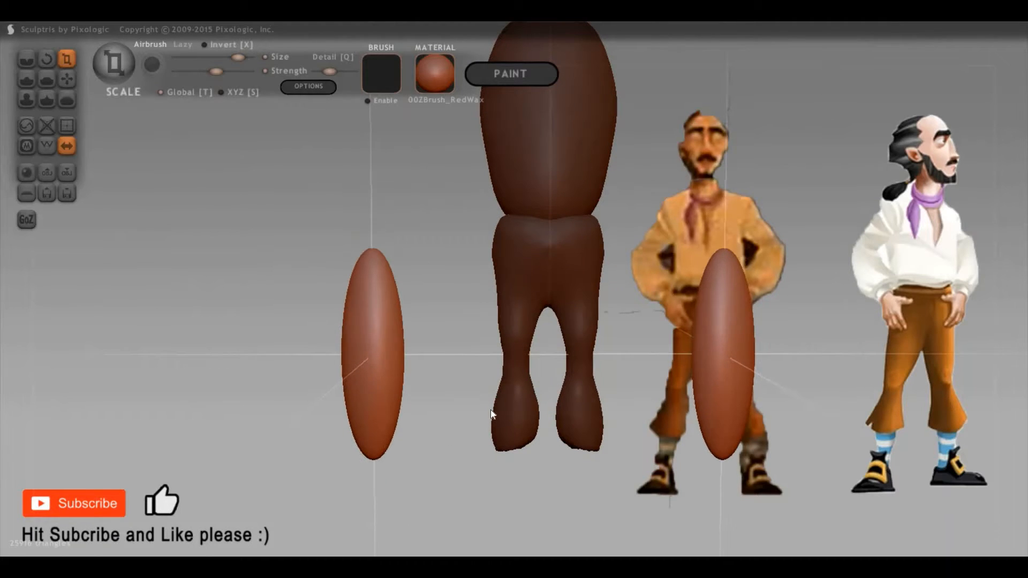
pyautogui.hotkey('ctrl', 'z')
pyautogui.moveTo(424, 346); pyautogui.dragTo(343, 336)
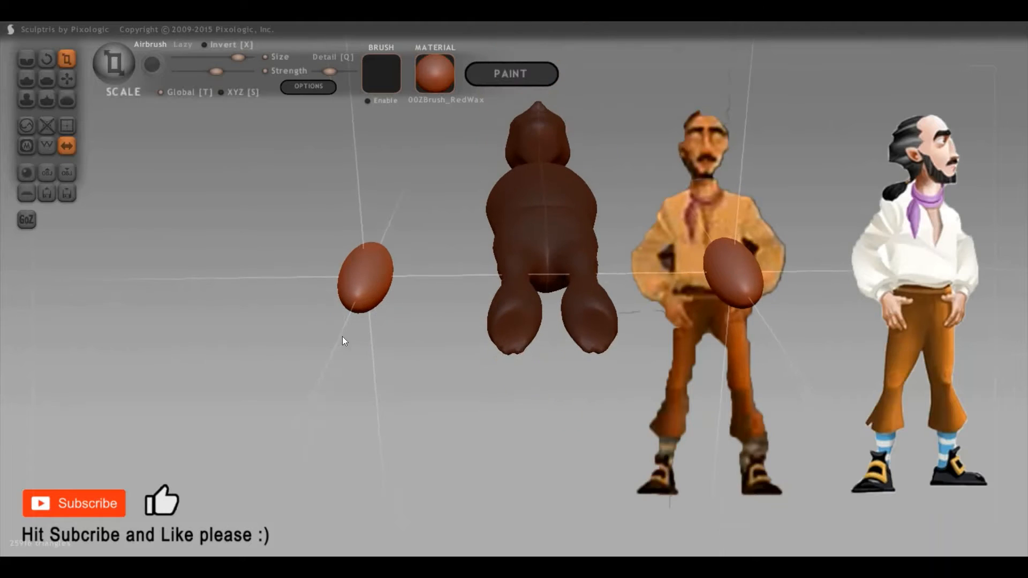
# Try to flatten the upper and lower ends of the two ovals with a smaller Flatten brush
pyautogui.press('5')
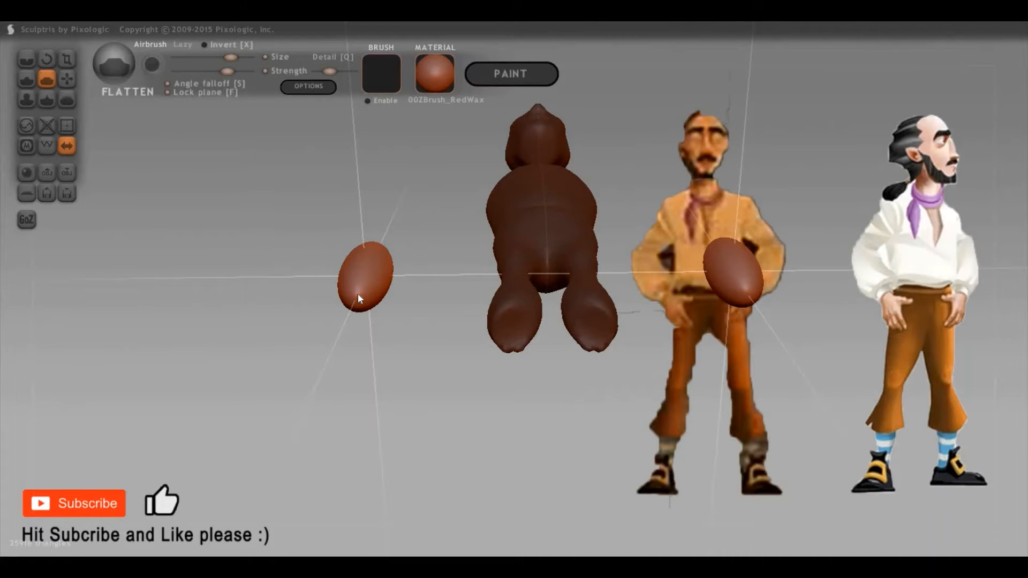
pyautogui.press('space')
pyautogui.moveTo(364, 243)
pyautogui.mouseDown()
pyautogui.moveTo(356, 301)
pyautogui.moveTo(420, 382)
pyautogui.moveTo(384, 368)
pyautogui.mouseUp()
pyautogui.moveTo(440, 450)
pyautogui.mouseDown()
pyautogui.moveTo(413, 375)
pyautogui.moveTo(401, 377)
pyautogui.moveTo(457, 358)
pyautogui.moveTo(388, 341)
pyautogui.mouseUp()
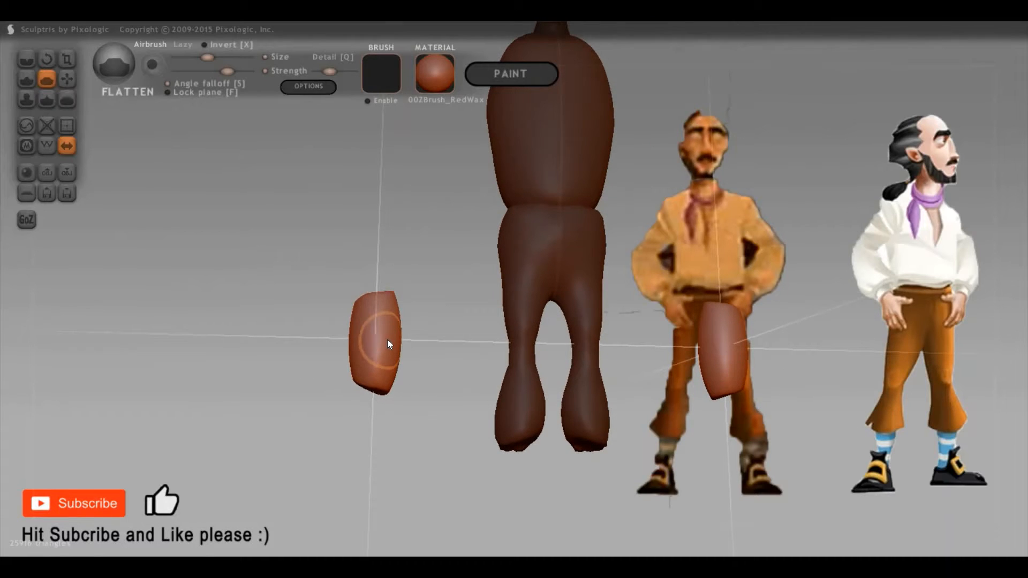
# Try to scale the flattened ovals slightly narrower with a smaller Scale brush
pyautogui.press('3')
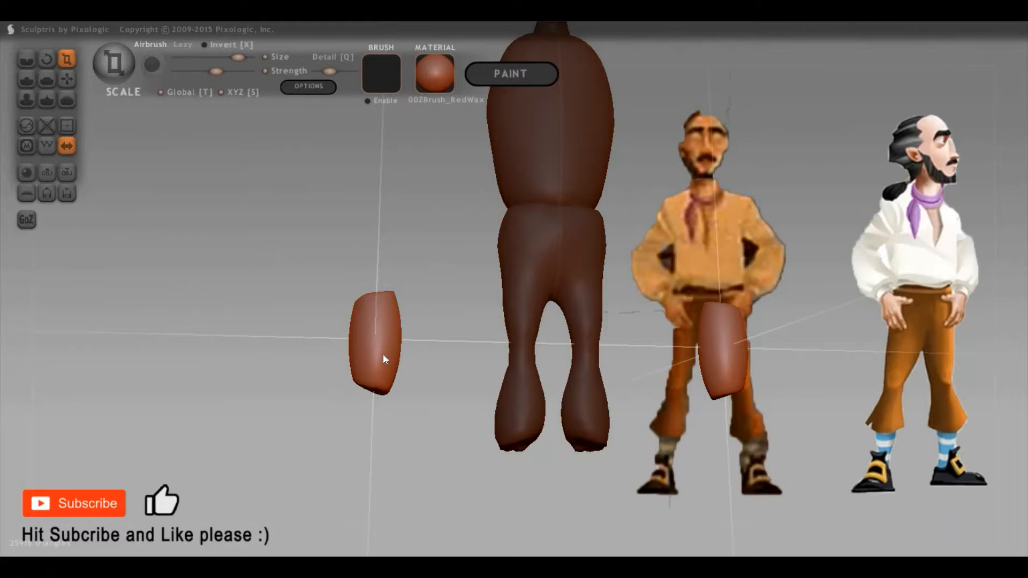
pyautogui.press('space')
pyautogui.press('space')
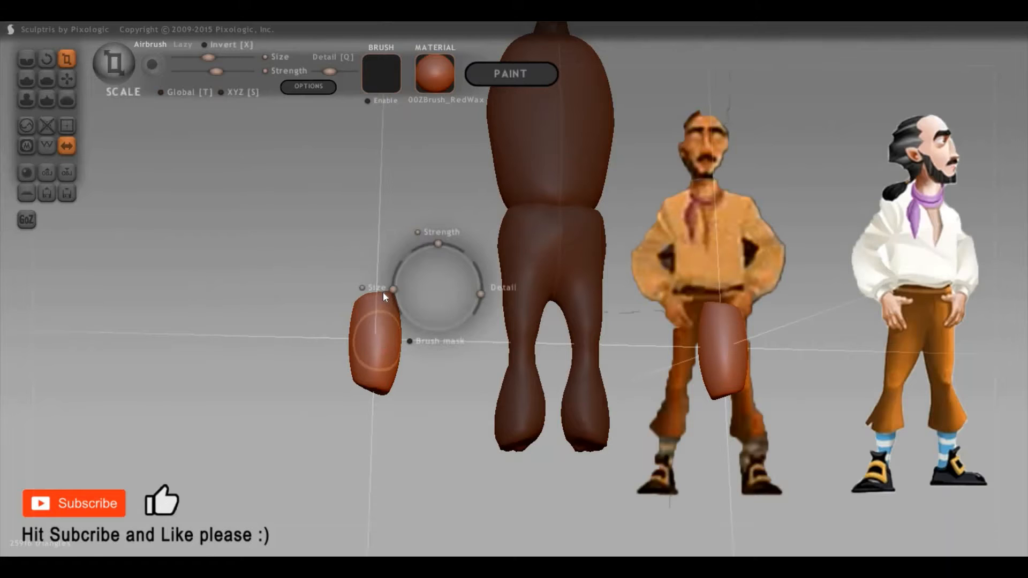
pyautogui.moveTo(381, 285); pyautogui.dragTo(383, 333)
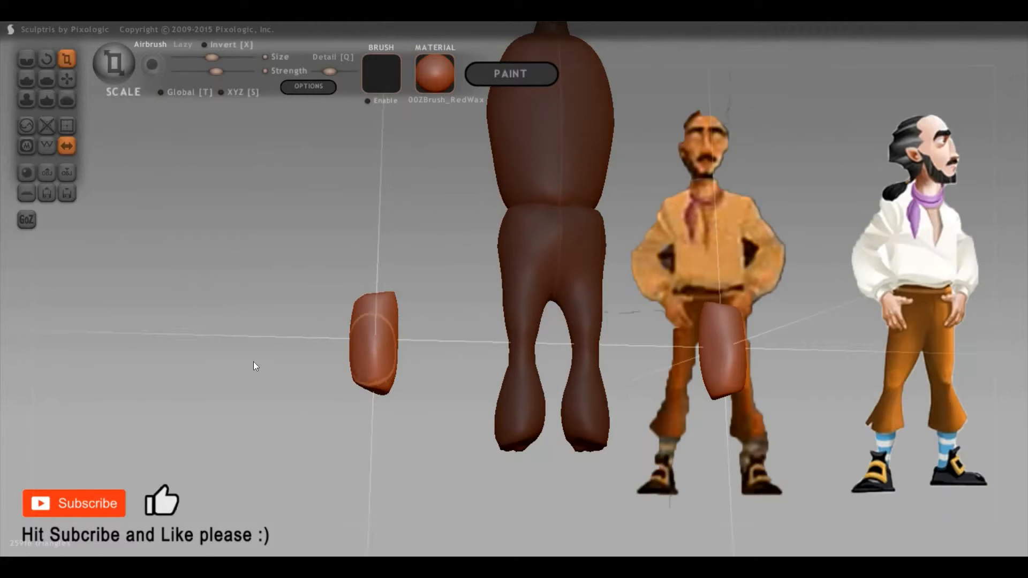
pyautogui.moveTo(391, 381); pyautogui.dragTo(554, 379)
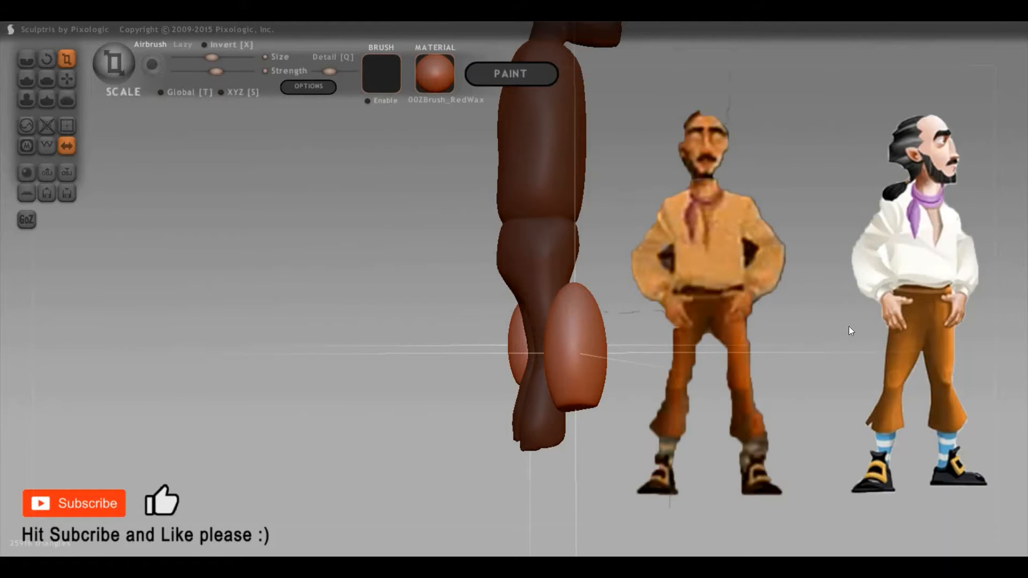
pyautogui.moveTo(790, 365); pyautogui.dragTo(541, 396)
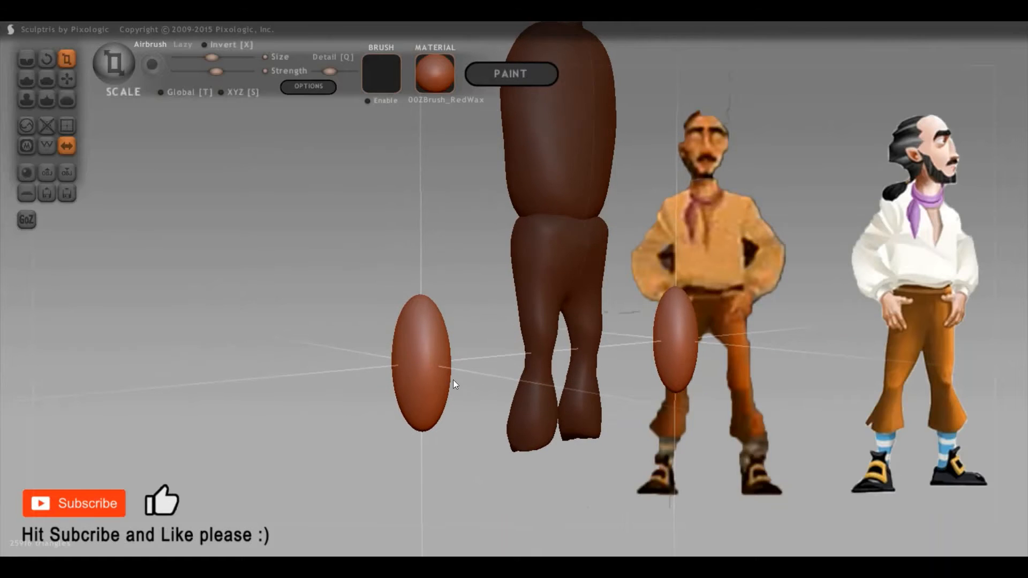
pyautogui.press('5')
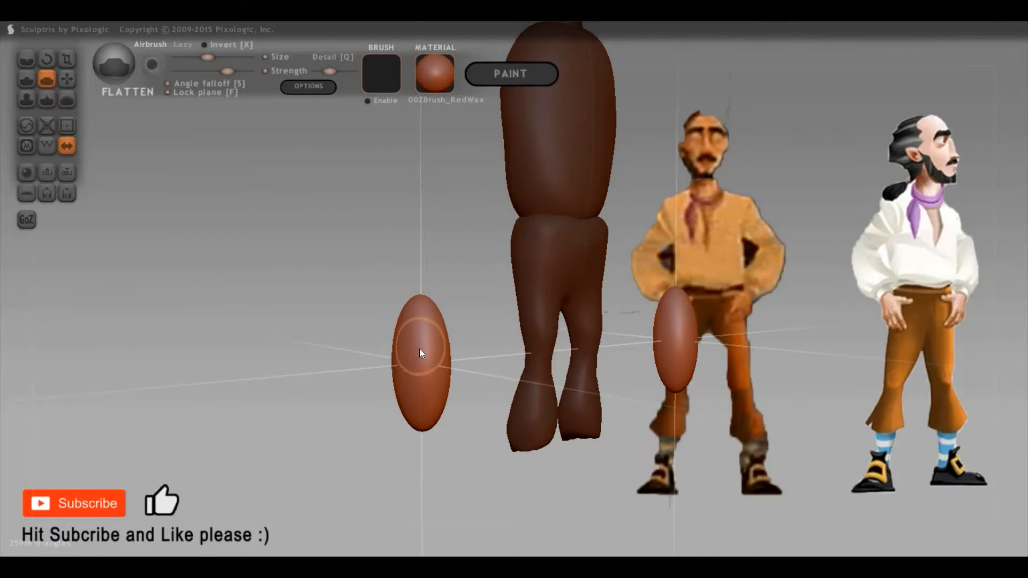
pyautogui.press('6')
pyautogui.moveTo(447, 368); pyautogui.dragTo(487, 374)
pyautogui.hotkey('ctrl', 'z')
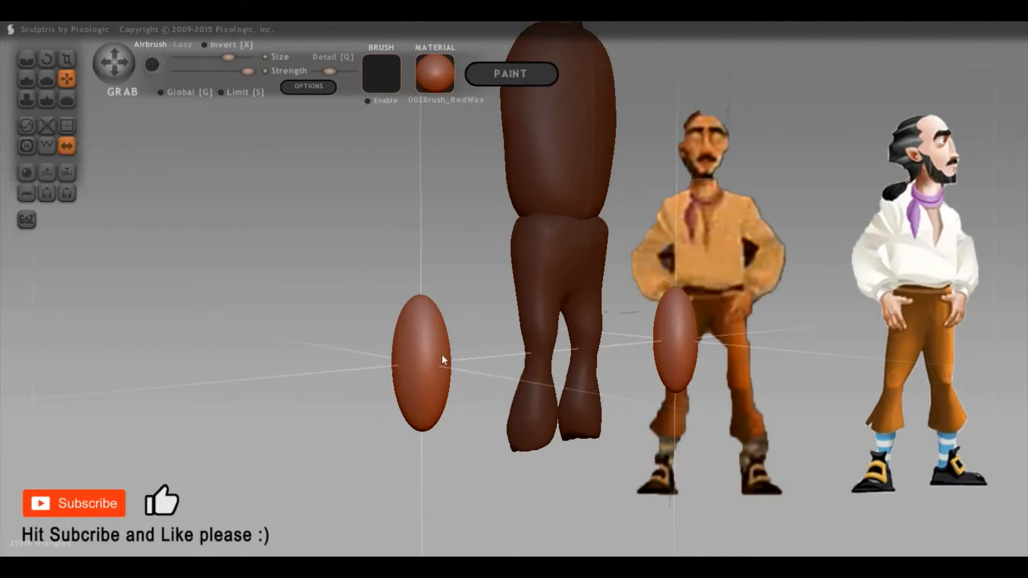
# Move the two ovals into the trouser ends as lower legs and scale them to fit inside the hems
pyautogui.moveTo(391, 400); pyautogui.dragTo(724, 432)
pyautogui.moveTo(492, 439); pyautogui.dragTo(552, 416)
pyautogui.moveTo(554, 464); pyautogui.dragTo(518, 510)
pyautogui.press('t')
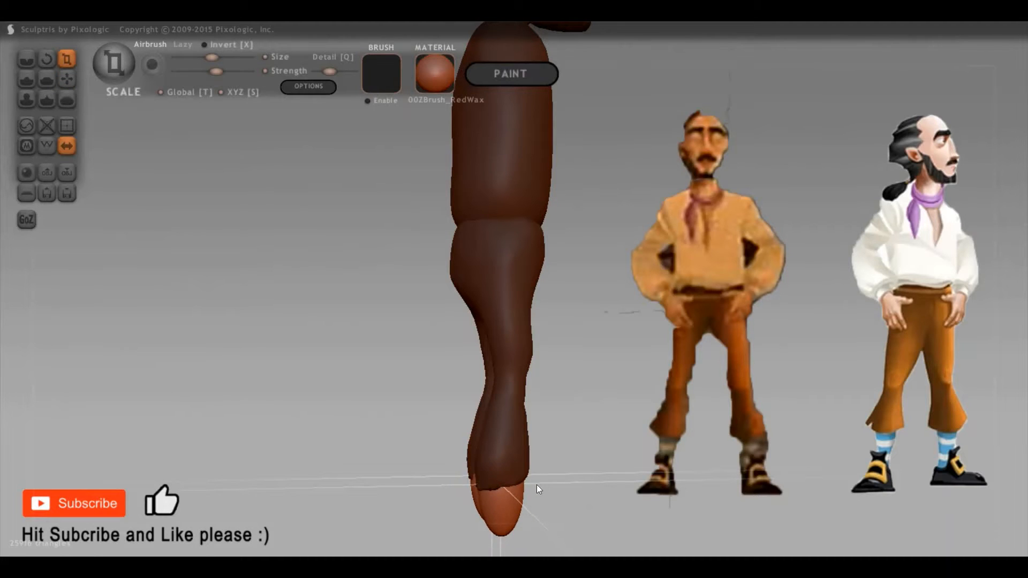
pyautogui.moveTo(535, 487)
pyautogui.mouseDown()
pyautogui.moveTo(592, 487)
pyautogui.moveTo(621, 466)
pyautogui.moveTo(608, 443)
pyautogui.mouseUp()
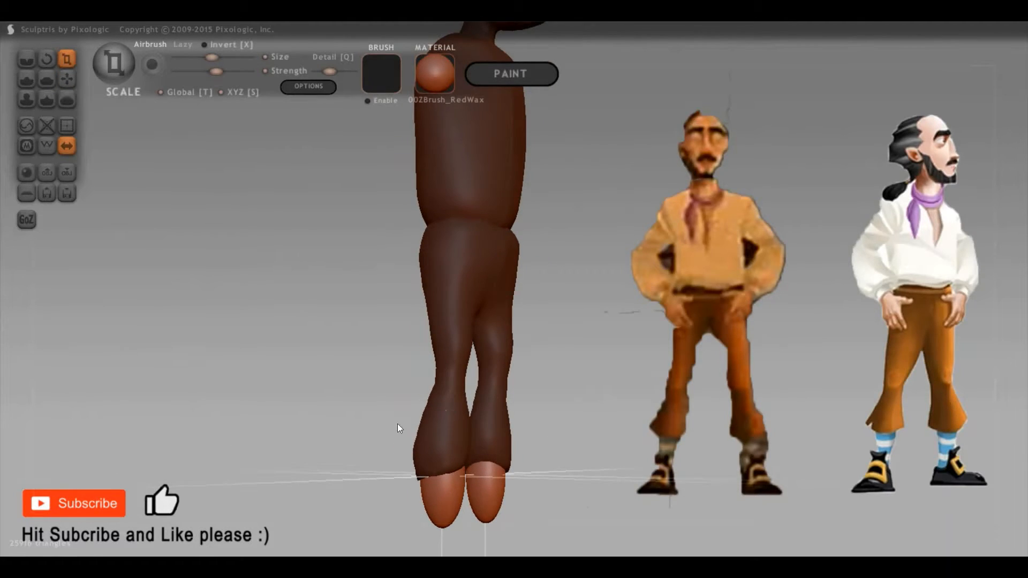
pyautogui.moveTo(397, 423); pyautogui.dragTo(427, 443)
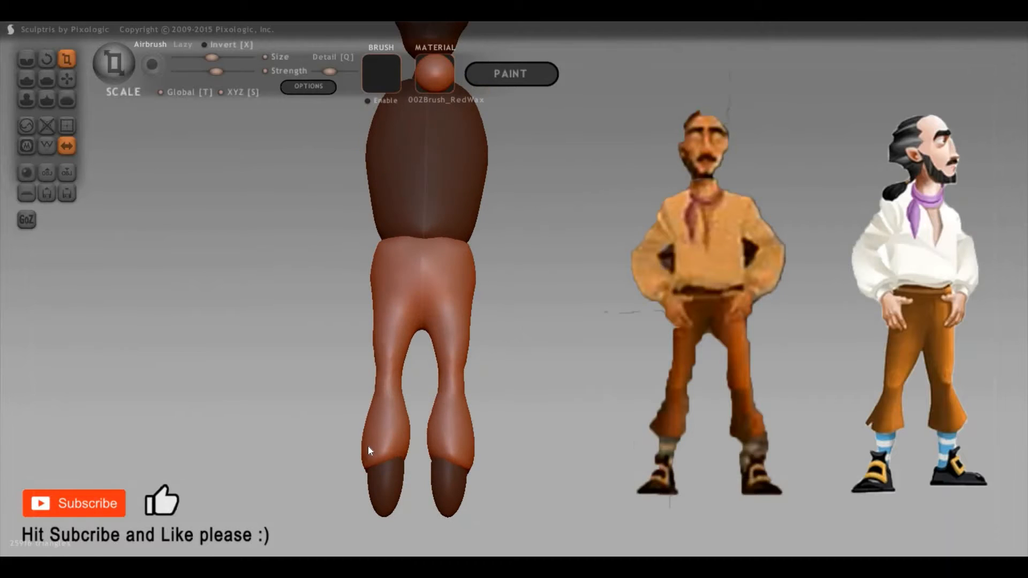
# Pull the outer edges of the flared trouser ends upward with a smaller Grab brush to even out the hems
pyautogui.press('g')
pyautogui.press('space')
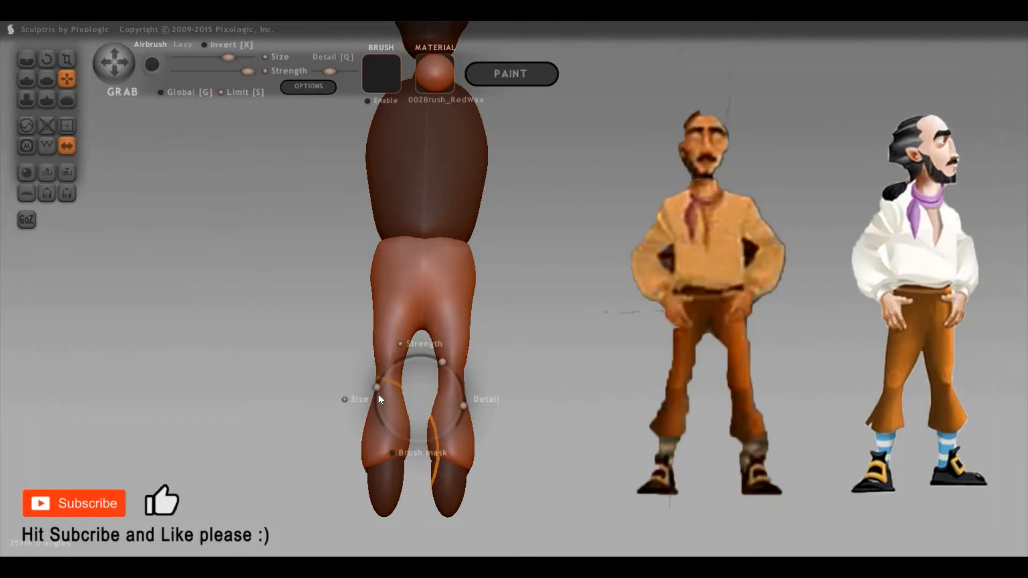
pyautogui.moveTo(378, 395)
pyautogui.mouseDown()
pyautogui.moveTo(364, 464)
pyautogui.moveTo(363, 452)
pyautogui.mouseUp()
pyautogui.press('space')
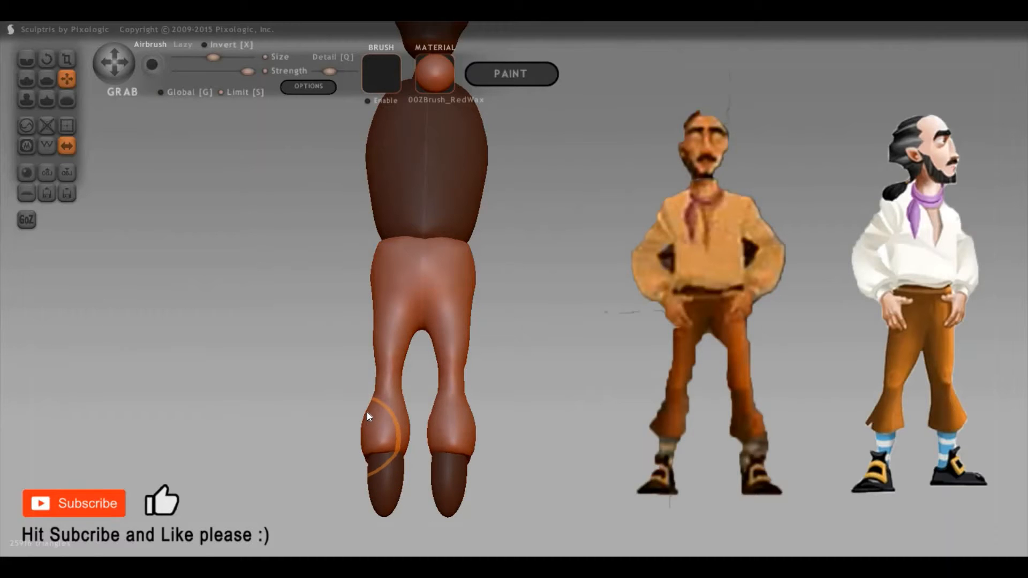
pyautogui.moveTo(480, 423)
pyautogui.mouseDown()
pyautogui.moveTo(525, 410)
pyautogui.moveTo(543, 364)
pyautogui.moveTo(503, 402)
pyautogui.moveTo(502, 328)
pyautogui.moveTo(528, 266)
pyautogui.moveTo(520, 269)
pyautogui.mouseUp()
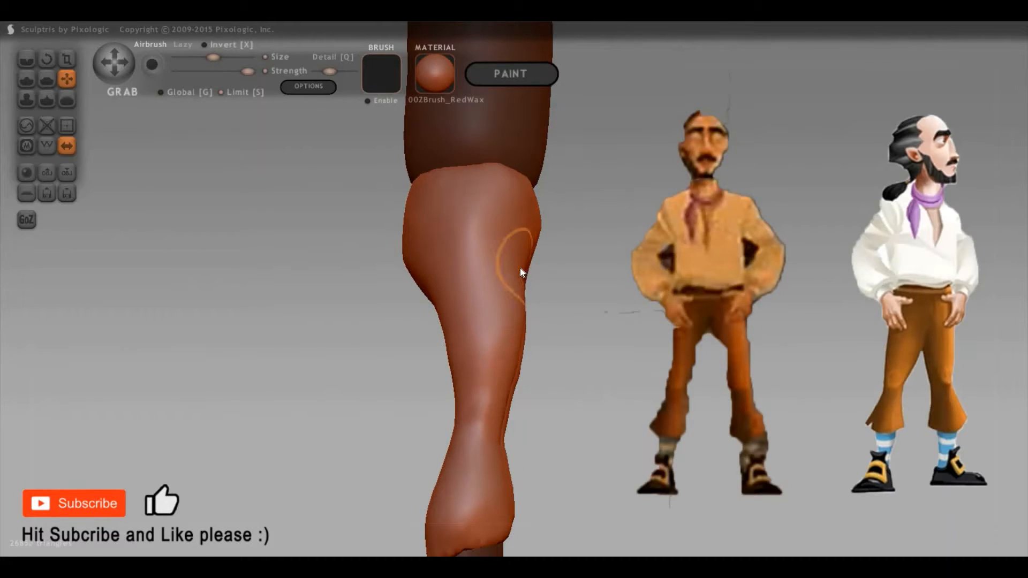
# Raise the crotch between the thighs with a larger Grab brush
pyautogui.moveTo(747, 385)
pyautogui.mouseDown()
pyautogui.moveTo(617, 360)
pyautogui.moveTo(564, 274)
pyautogui.mouseUp()
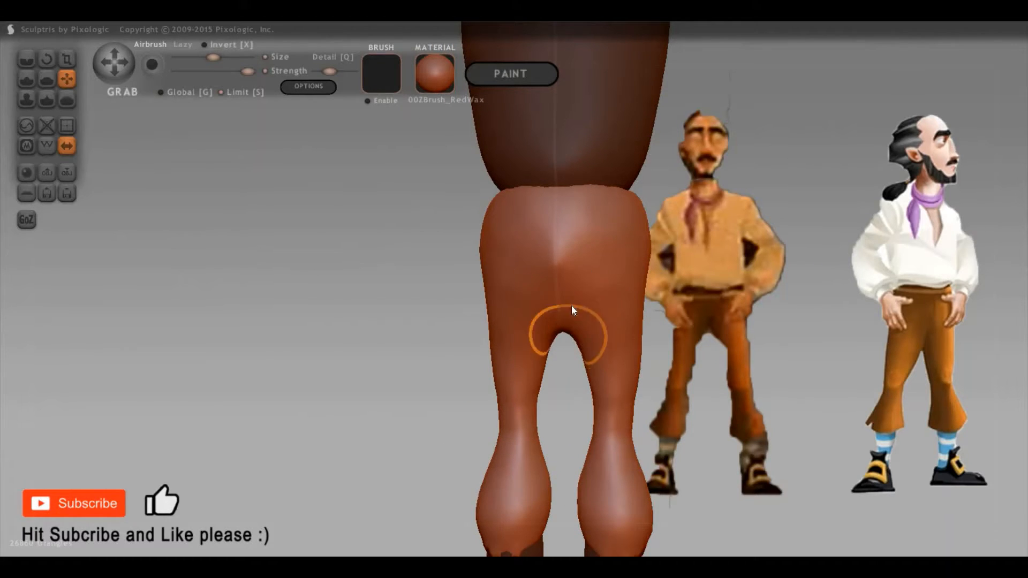
pyautogui.press('space')
pyautogui.moveTo(561, 331); pyautogui.dragTo(557, 300)
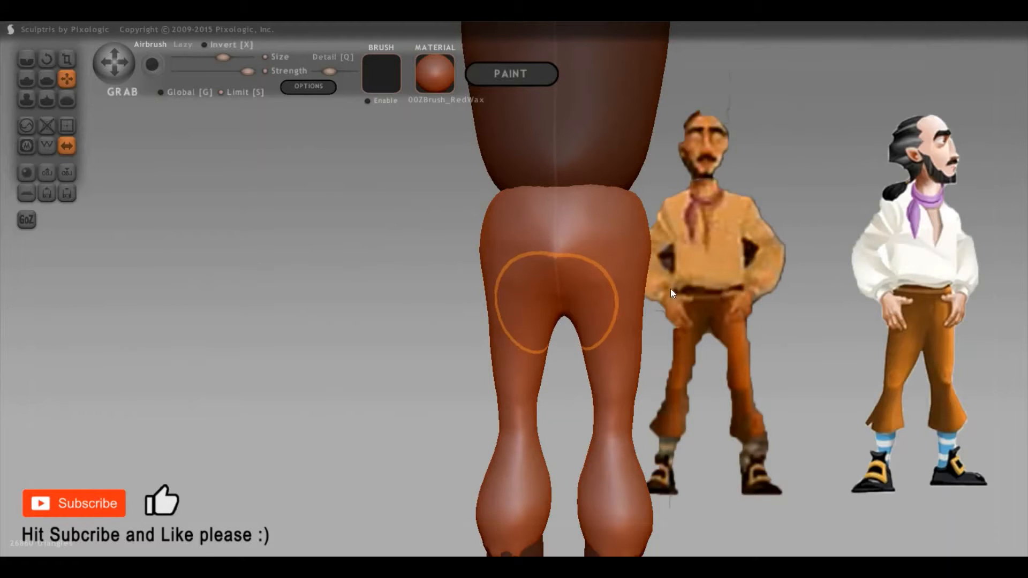
pyautogui.moveTo(671, 292)
pyautogui.mouseDown()
pyautogui.moveTo(507, 268)
pyautogui.moveTo(481, 245)
pyautogui.mouseUp()
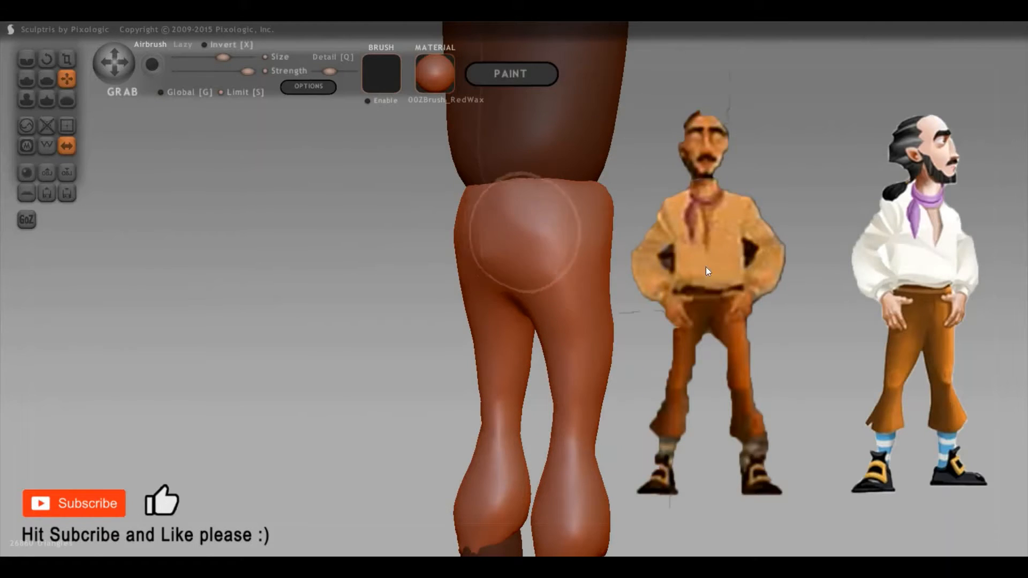
pyautogui.moveTo(733, 235); pyautogui.dragTo(487, 262)
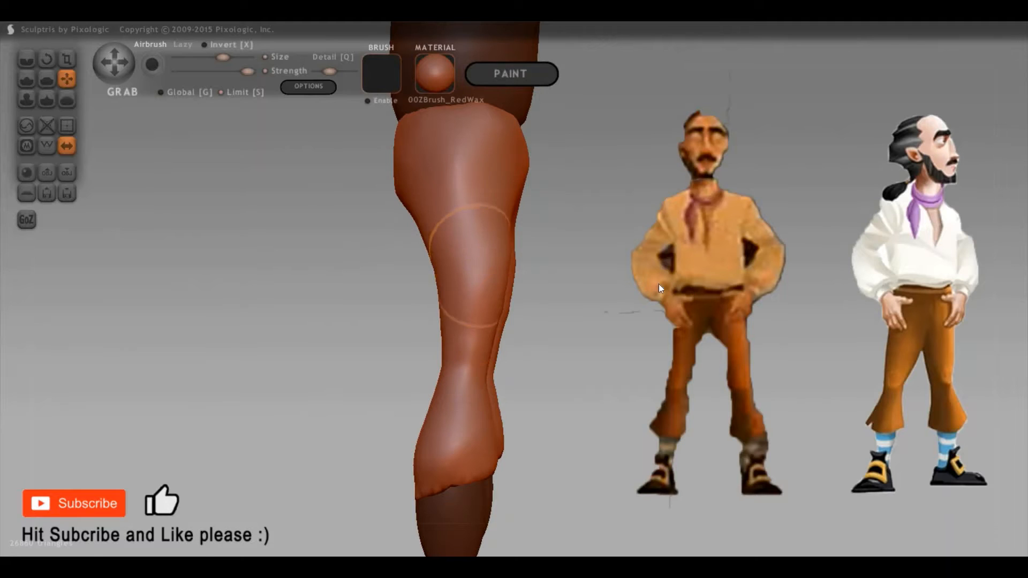
# Try to pull the trouser hems outward and down at the back with the Grab brush
pyautogui.moveTo(395, 323)
pyautogui.mouseDown()
pyautogui.moveTo(718, 361)
pyautogui.moveTo(724, 388)
pyautogui.moveTo(523, 397)
pyautogui.moveTo(527, 367)
pyautogui.mouseUp()
pyautogui.click(527, 409)
pyautogui.click(527, 372)
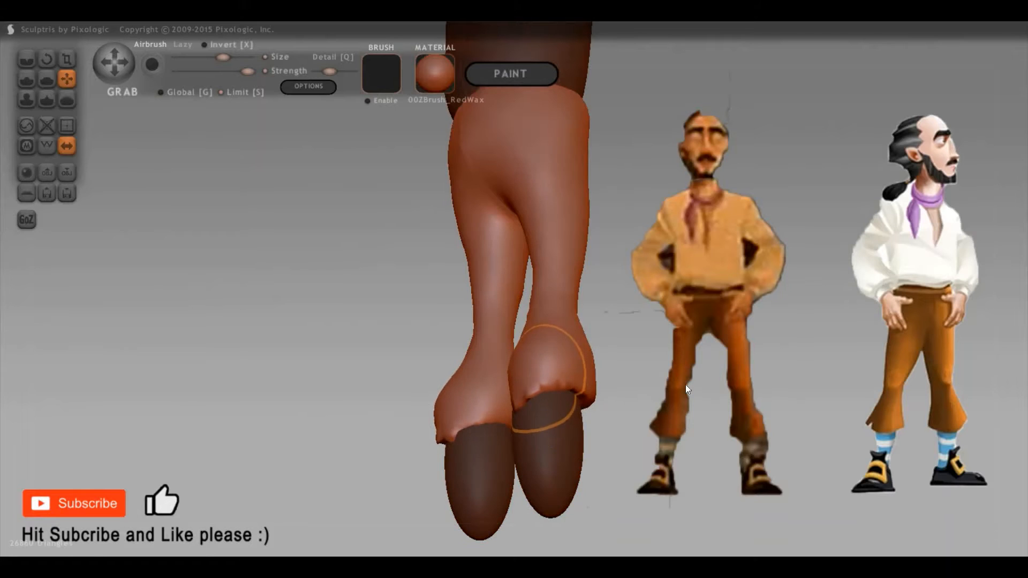
pyautogui.scroll(4, 701, 385)
pyautogui.moveTo(730, 417)
pyautogui.mouseDown()
pyautogui.moveTo(701, 385)
pyautogui.moveTo(435, 420)
pyautogui.moveTo(447, 402)
pyautogui.moveTo(476, 405)
pyautogui.mouseUp()
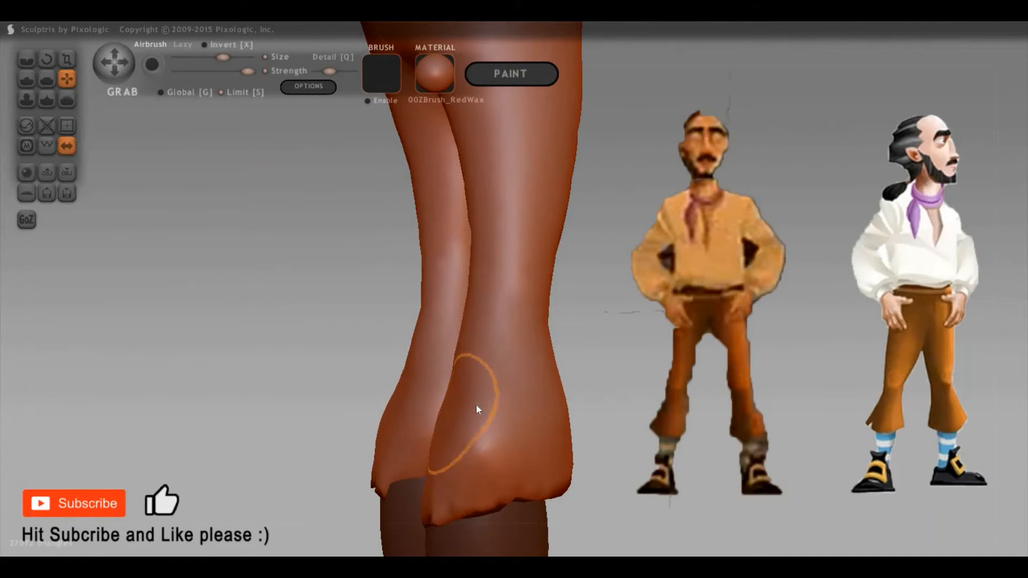
# Undo the recent Grab strokes on the trouser hems
pyautogui.hotkey('ctrl', 'z')
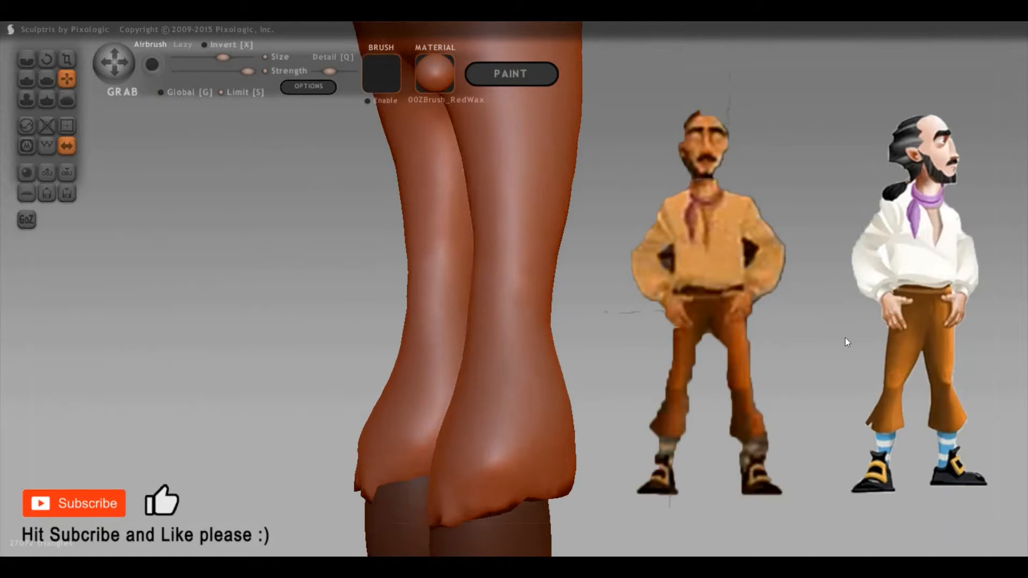
pyautogui.keyDown('shift'); pyautogui.moveTo(846, 338); pyautogui.dragTo(811, 385); pyautogui.keyUp('shift')
pyautogui.hotkey('ctrl', 'z')
pyautogui.hotkey('ctrl', 'z')
pyautogui.hotkey('ctrl', 'z')
pyautogui.moveTo(737, 385); pyautogui.dragTo(796, 386)
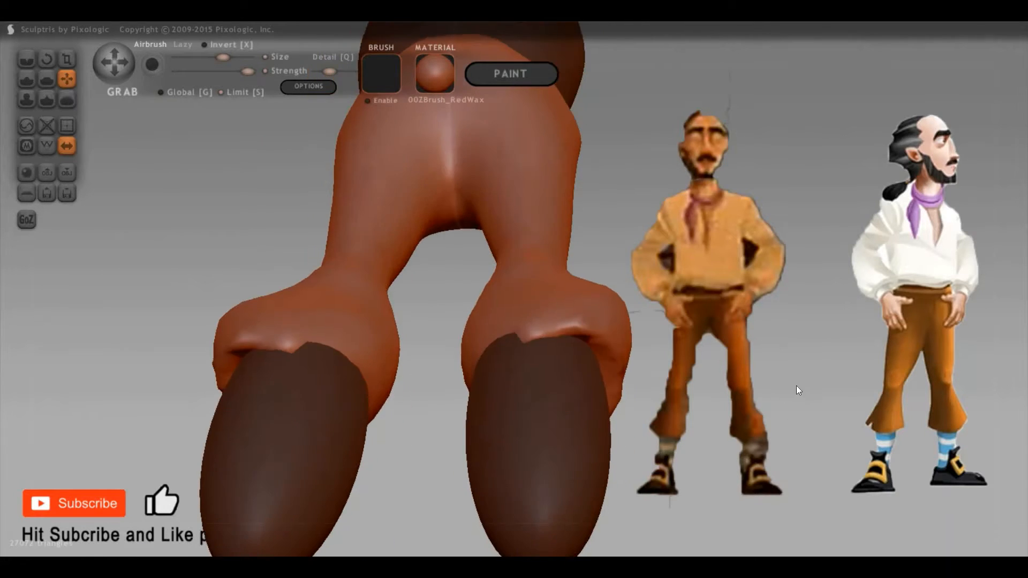
pyautogui.hotkey('ctrl', 'z')
pyautogui.hotkey('ctrl', 'z')
pyautogui.moveTo(725, 455)
pyautogui.mouseDown()
pyautogui.moveTo(730, 439)
pyautogui.moveTo(589, 420)
pyautogui.moveTo(497, 439)
pyautogui.moveTo(884, 383)
pyautogui.mouseUp()
pyautogui.hotkey('ctrl', 'z')
pyautogui.hotkey('ctrl', 'z')
pyautogui.moveTo(809, 384); pyautogui.dragTo(783, 384)
# Lengthen the lower legs below the trouser hems by pulling their tips down with the Grab brush
pyautogui.scroll(-7, 782, 384)
pyautogui.moveTo(862, 386)
pyautogui.keyDown('alt'); pyautogui.mouseDown()
pyautogui.moveTo(535, 427)
pyautogui.moveTo(544, 341)
pyautogui.moveTo(537, 419)
pyautogui.mouseUp(); pyautogui.keyUp('alt')
pyautogui.press('space')
pyautogui.press('space')
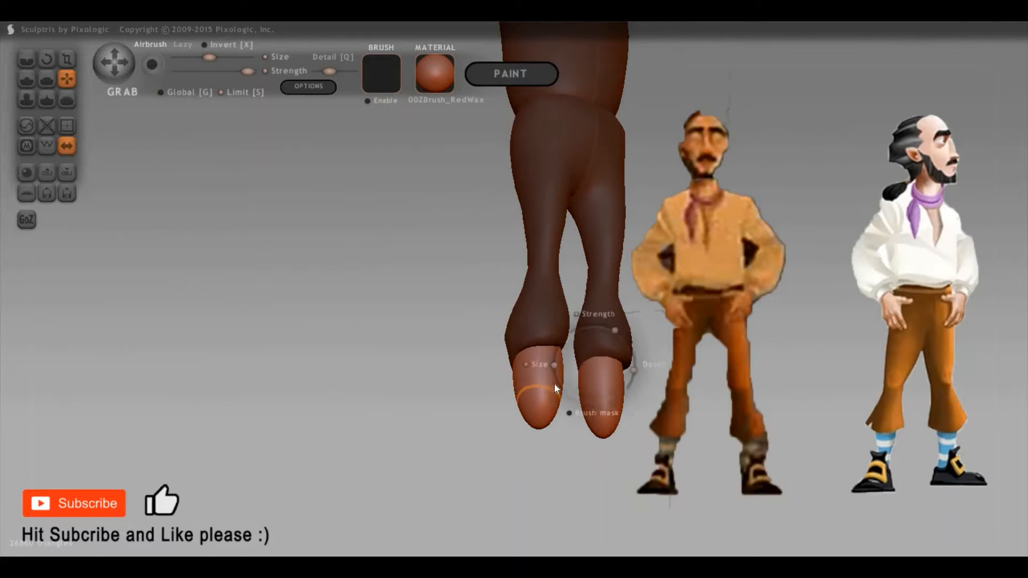
pyautogui.moveTo(554, 384); pyautogui.dragTo(542, 416)
pyautogui.moveTo(547, 452); pyautogui.dragTo(537, 458)
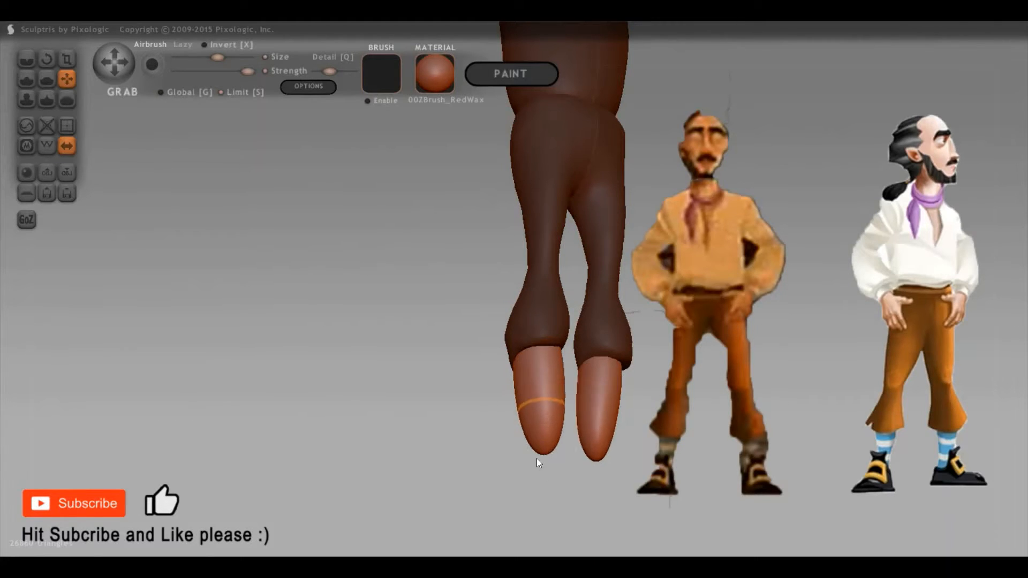
pyautogui.moveTo(670, 465); pyautogui.dragTo(481, 471)
# Taper the lower ends of the legs with a smaller Pinch brush
pyautogui.press('p')
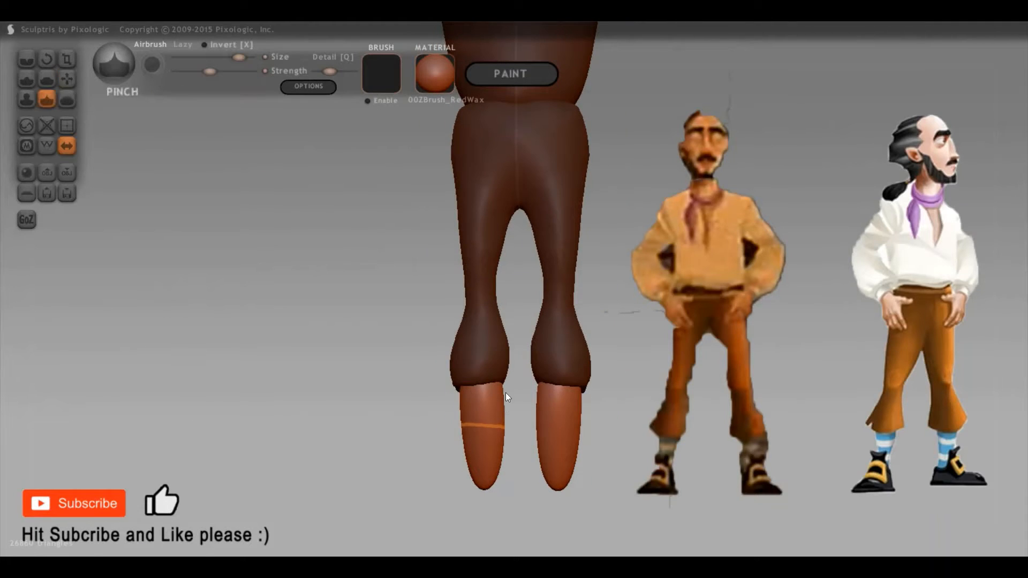
pyautogui.press('space')
pyautogui.moveTo(500, 427); pyautogui.dragTo(484, 477)
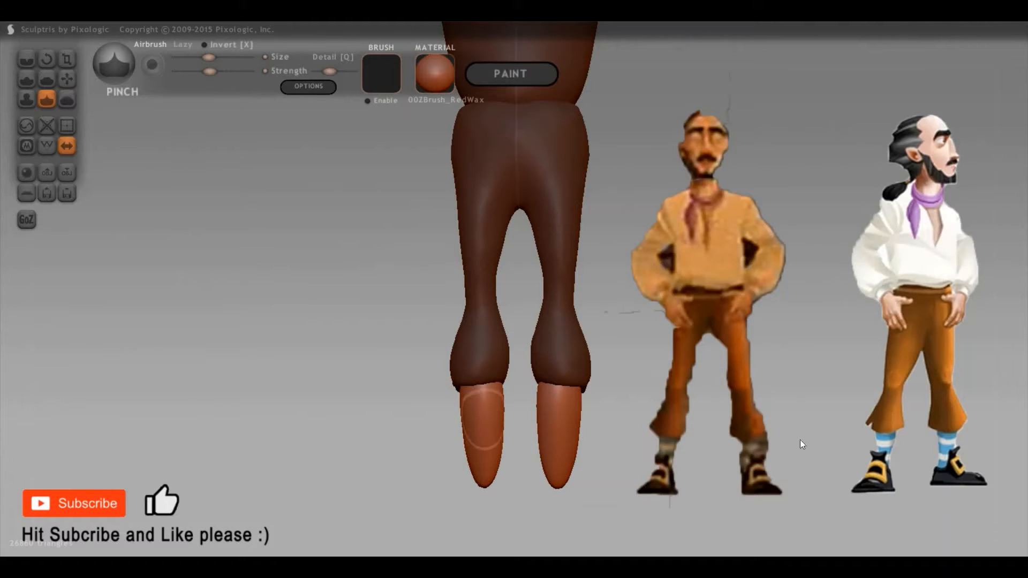
pyautogui.moveTo(818, 433); pyautogui.dragTo(578, 434)
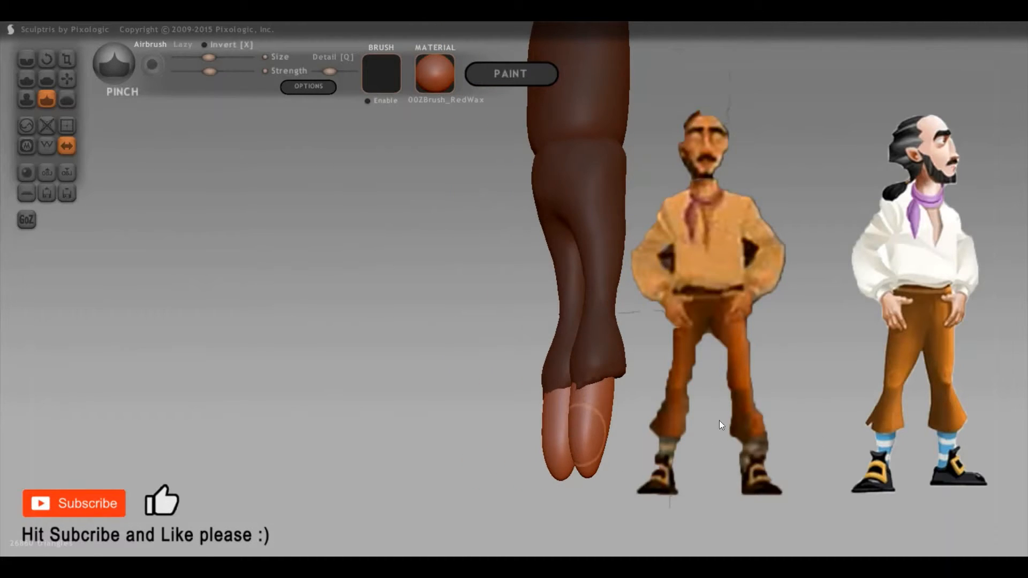
pyautogui.moveTo(826, 420)
pyautogui.mouseDown()
pyautogui.moveTo(964, 455)
pyautogui.moveTo(362, 396)
pyautogui.moveTo(300, 375)
pyautogui.mouseUp()
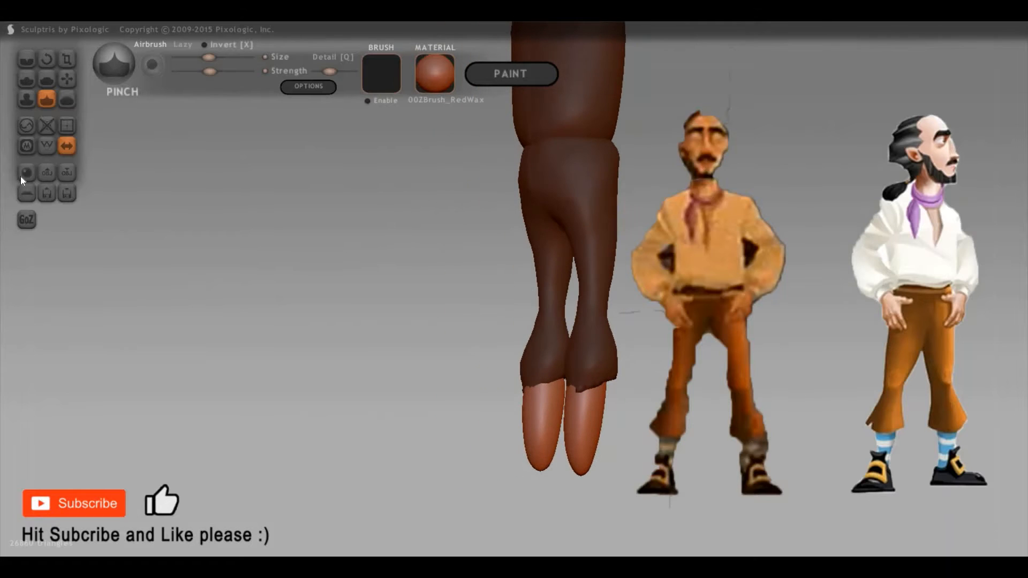
pyautogui.click(26, 173)
pyautogui.click(513, 311)
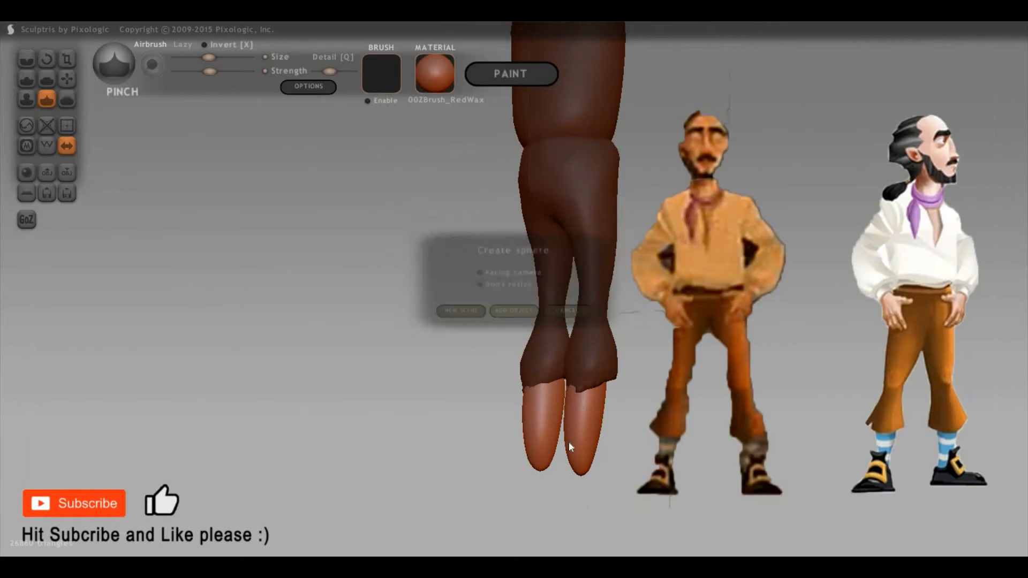
pyautogui.moveTo(579, 375); pyautogui.dragTo(598, 482)
pyautogui.click(272, 349)
pyautogui.press('g')
pyautogui.moveTo(470, 349); pyautogui.dragTo(623, 390)
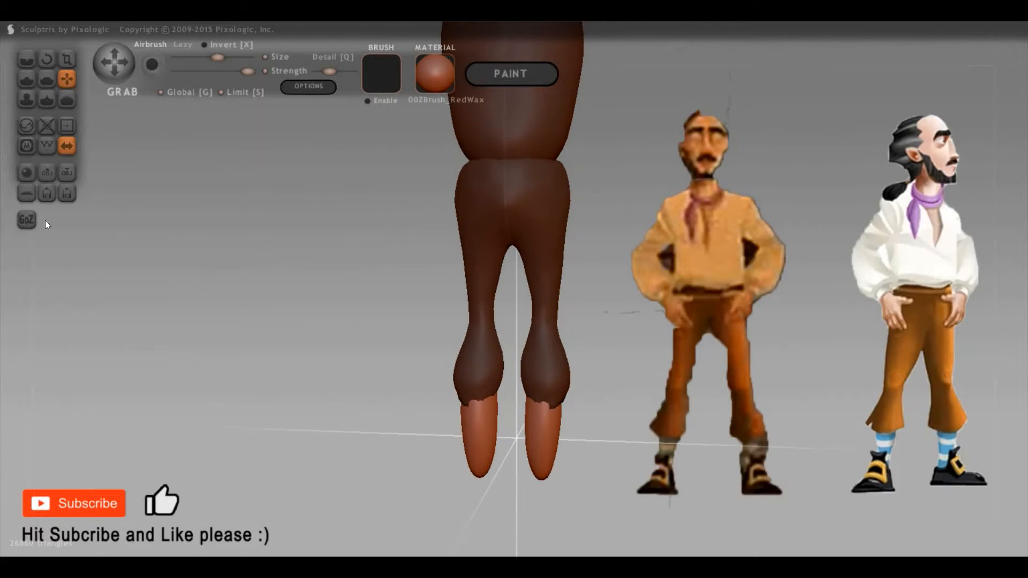
# Add a new sphere as a mirrored pair beside the lower legs and scale both spheres down for the feet
pyautogui.click(23, 175)
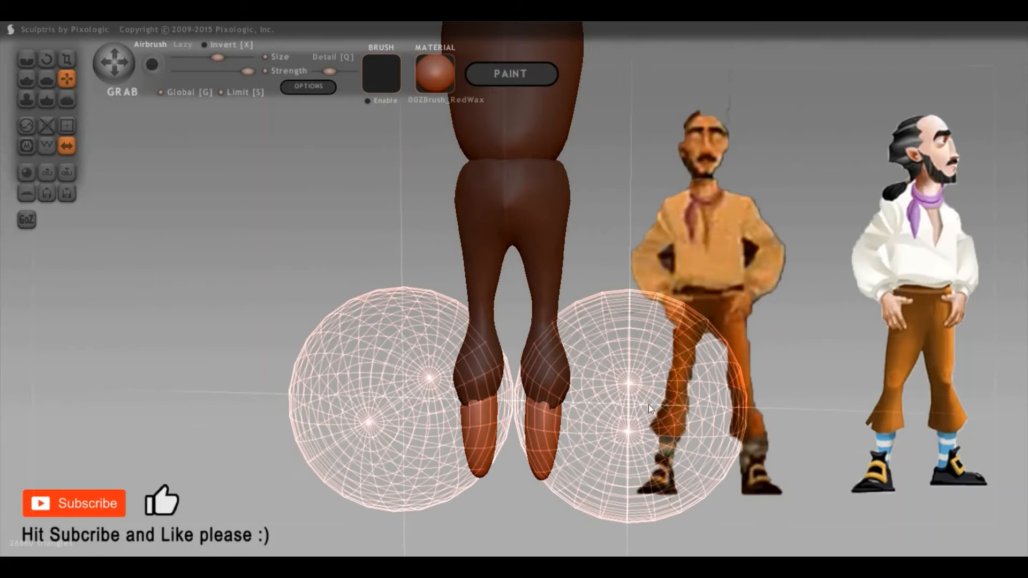
pyautogui.click(648, 404)
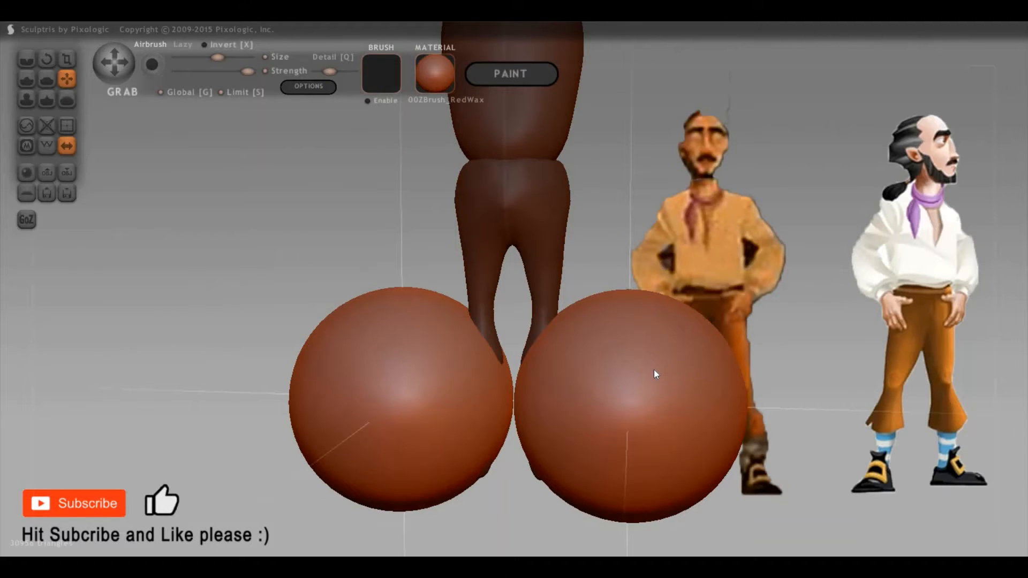
pyautogui.press('t')
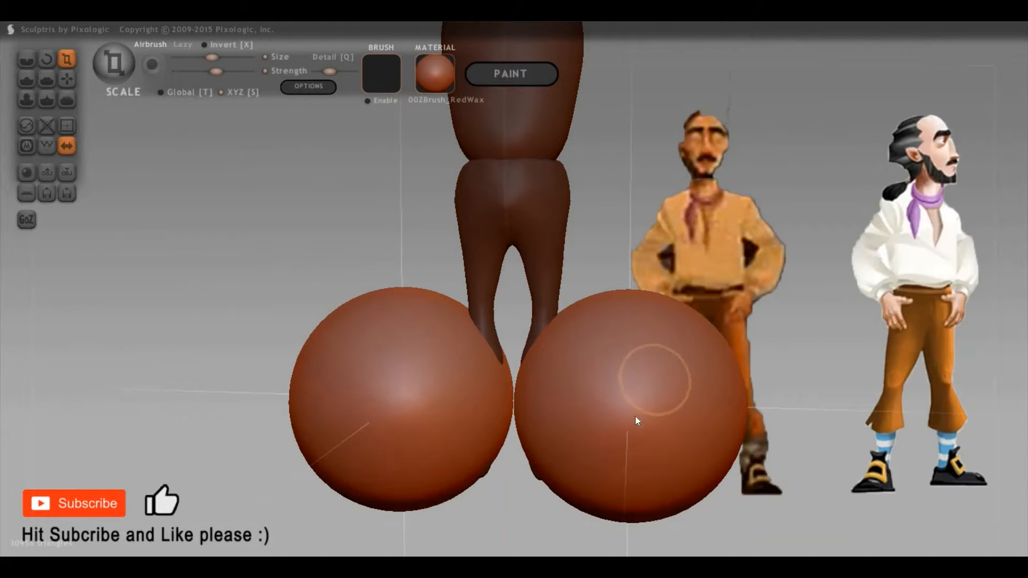
pyautogui.moveTo(632, 406); pyautogui.dragTo(902, 417)
pyautogui.moveTo(807, 416); pyautogui.dragTo(579, 418)
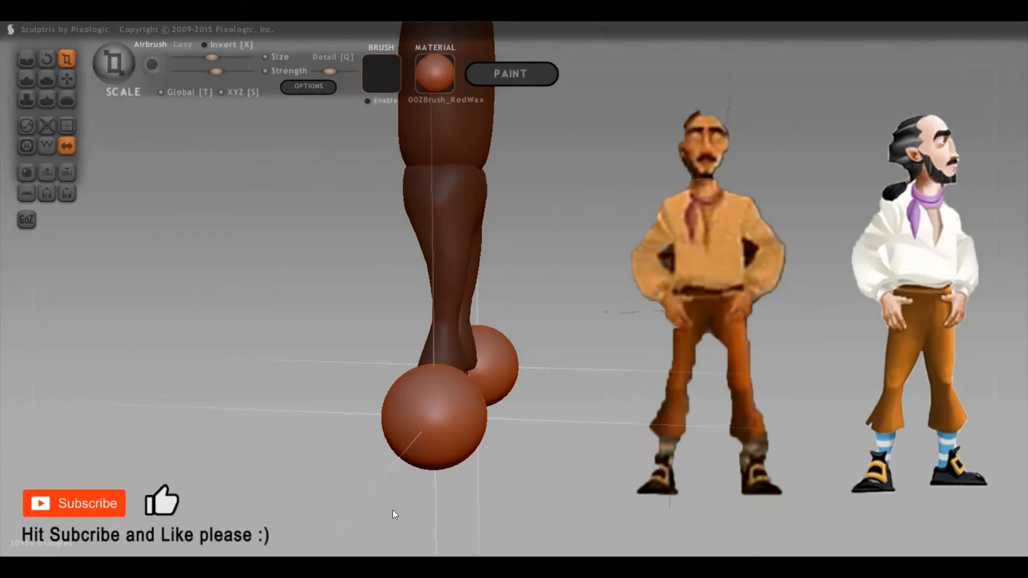
# Move the mirrored foot spheres under the lower ends of the legs with the Grab tool
pyautogui.moveTo(390, 474); pyautogui.dragTo(382, 418)
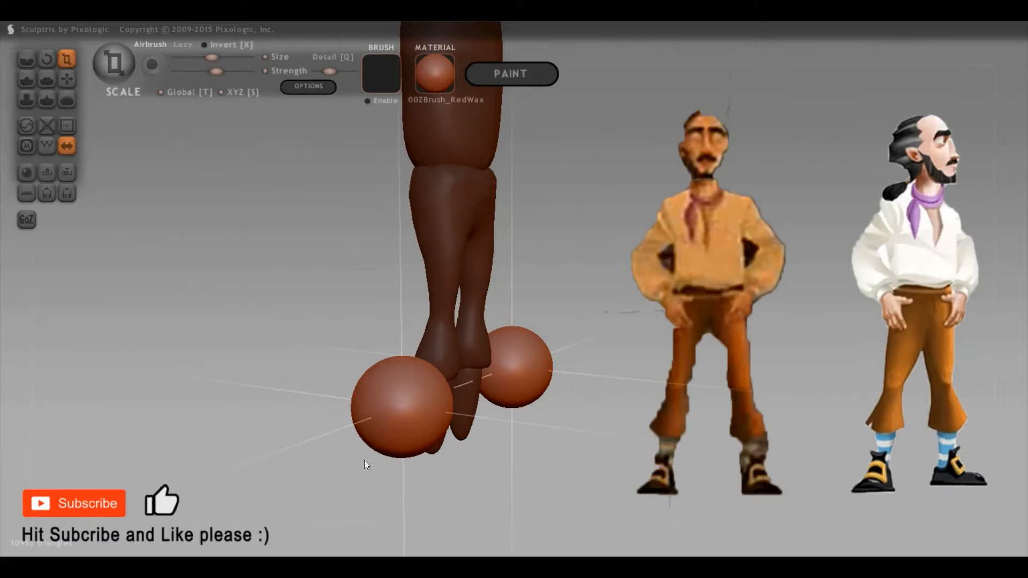
pyautogui.moveTo(482, 429); pyautogui.dragTo(528, 358)
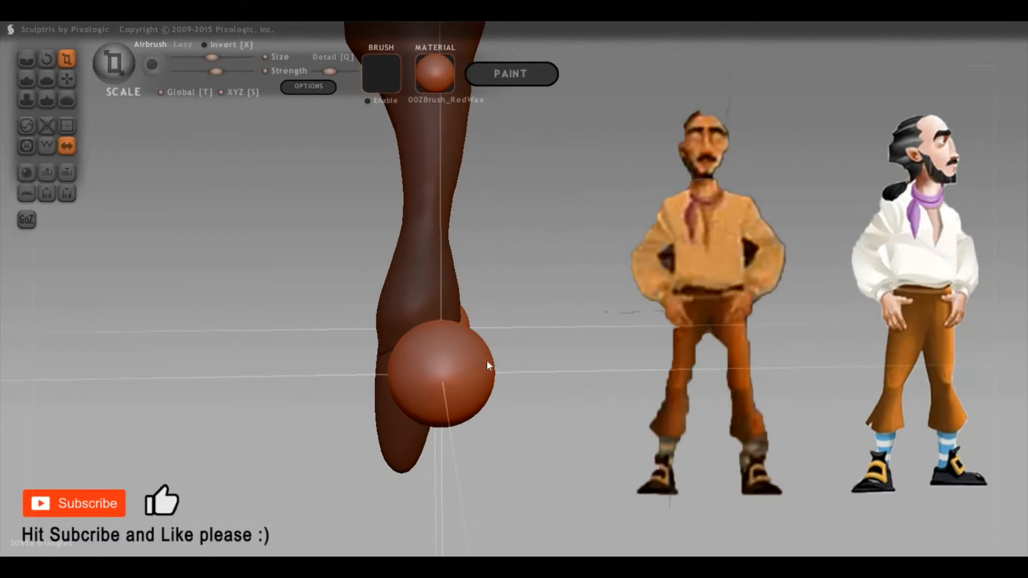
pyautogui.press('g')
pyautogui.moveTo(577, 405); pyautogui.dragTo(416, 425)
pyautogui.moveTo(594, 372)
pyautogui.mouseDown()
pyautogui.moveTo(586, 445)
pyautogui.moveTo(498, 488)
pyautogui.mouseUp()
pyautogui.moveTo(647, 490)
pyautogui.mouseDown()
pyautogui.moveTo(490, 474)
pyautogui.moveTo(423, 497)
pyautogui.mouseUp()
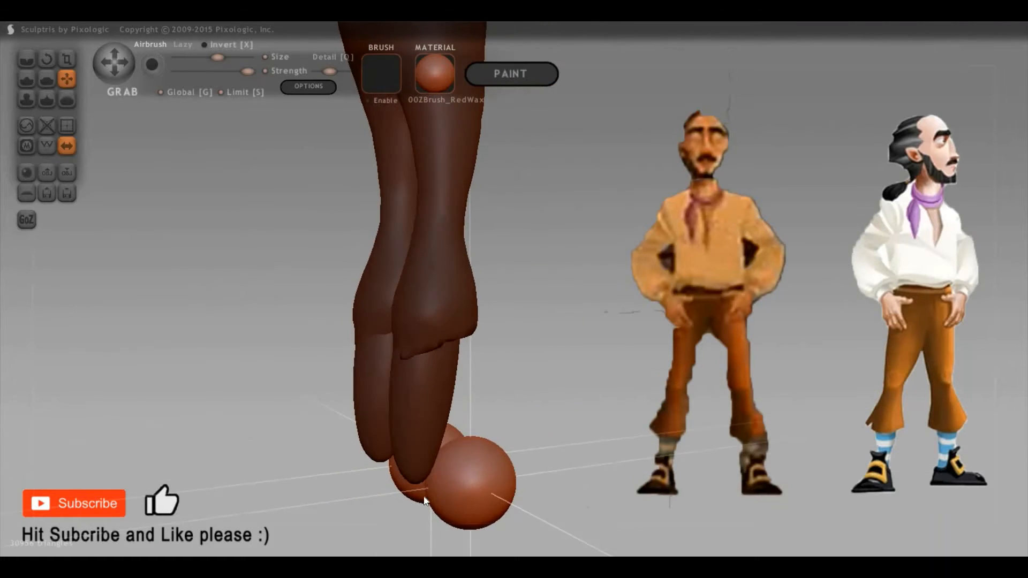
pyautogui.moveTo(482, 480); pyautogui.dragTo(428, 484)
# Stretch the foot spheres forward into elongated ovals with the Grab brush
pyautogui.moveTo(627, 477); pyautogui.dragTo(621, 407)
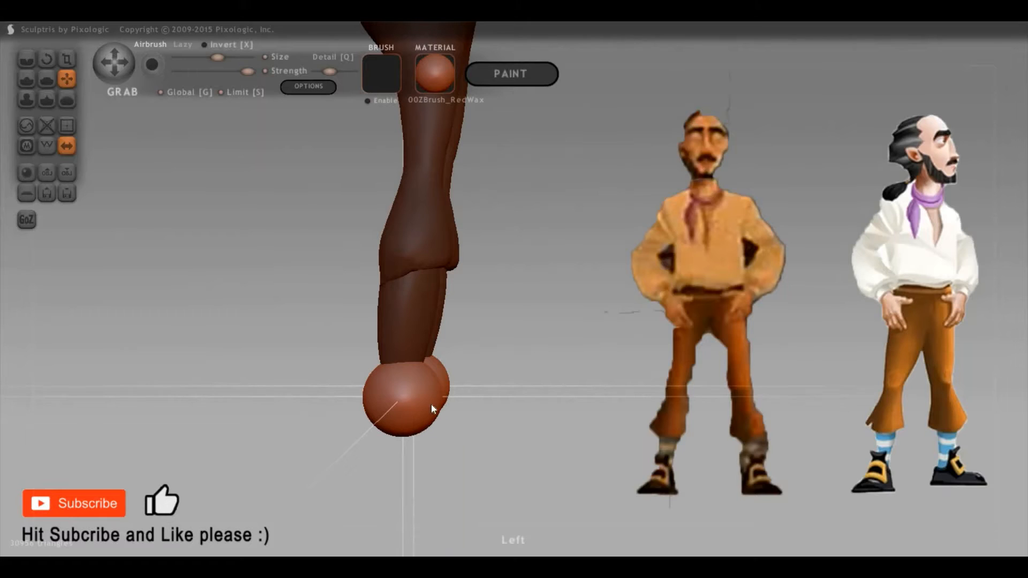
pyautogui.press('g')
pyautogui.moveTo(503, 410)
pyautogui.mouseDown()
pyautogui.moveTo(560, 377)
pyautogui.moveTo(662, 359)
pyautogui.moveTo(639, 291)
pyautogui.moveTo(653, 314)
pyautogui.mouseUp()
# Flatten the soles of both feet from below with an enlarged Flatten brush
pyautogui.press('f')
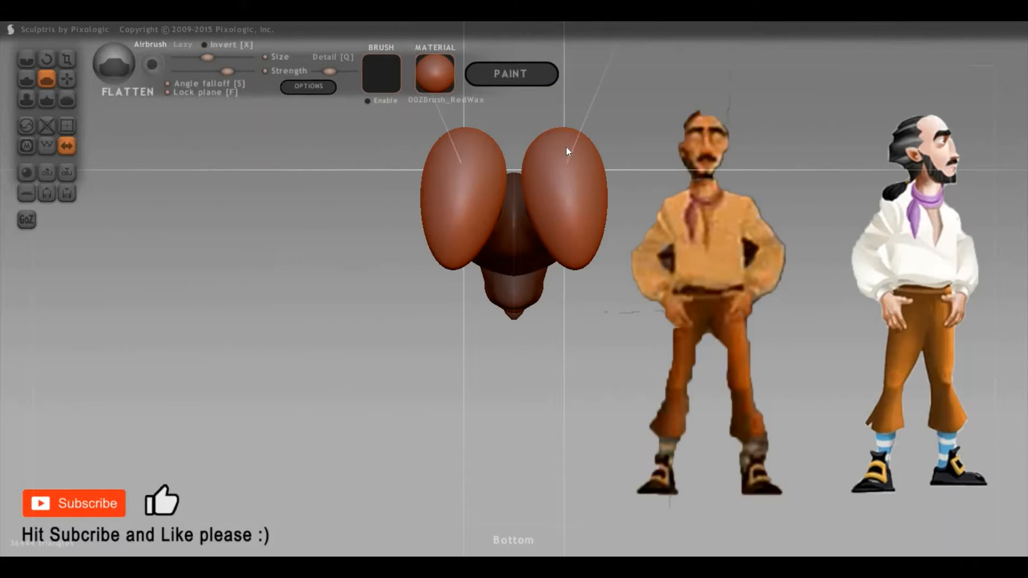
pyautogui.press('space')
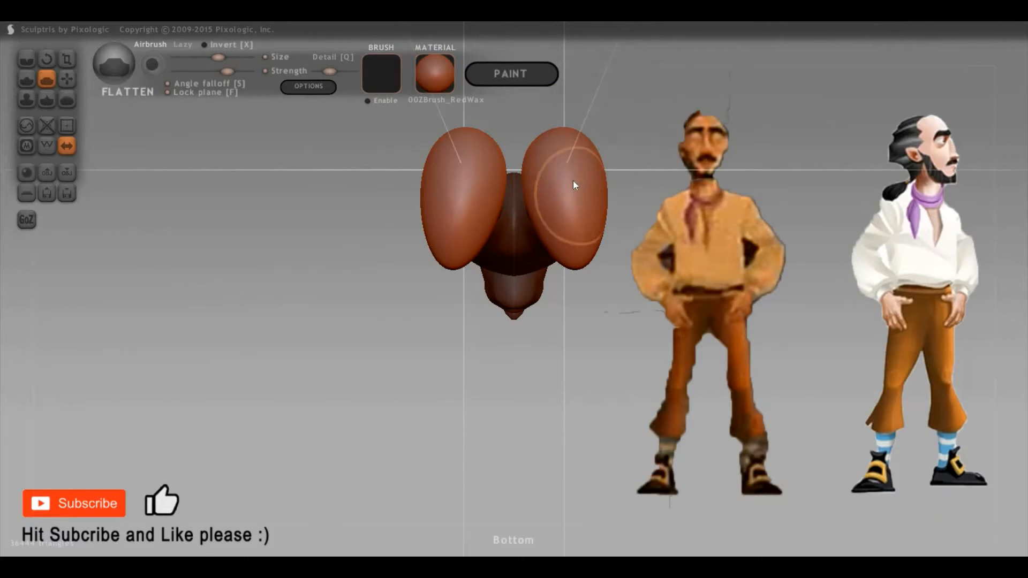
pyautogui.moveTo(573, 181)
pyautogui.mouseDown()
pyautogui.moveTo(556, 164)
pyautogui.moveTo(560, 185)
pyautogui.moveTo(553, 155)
pyautogui.moveTo(577, 236)
pyautogui.moveTo(573, 227)
pyautogui.mouseUp()
pyautogui.hotkey('ctrl', 'z')
pyautogui.hotkey('ctrl', 'z')
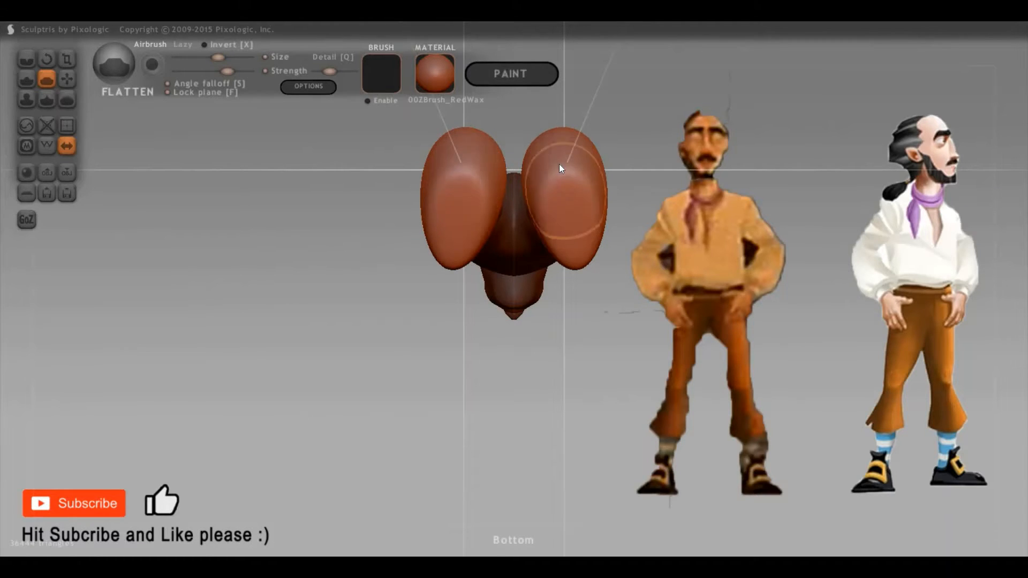
pyautogui.press('space')
pyautogui.moveTo(584, 127); pyautogui.dragTo(584, 120)
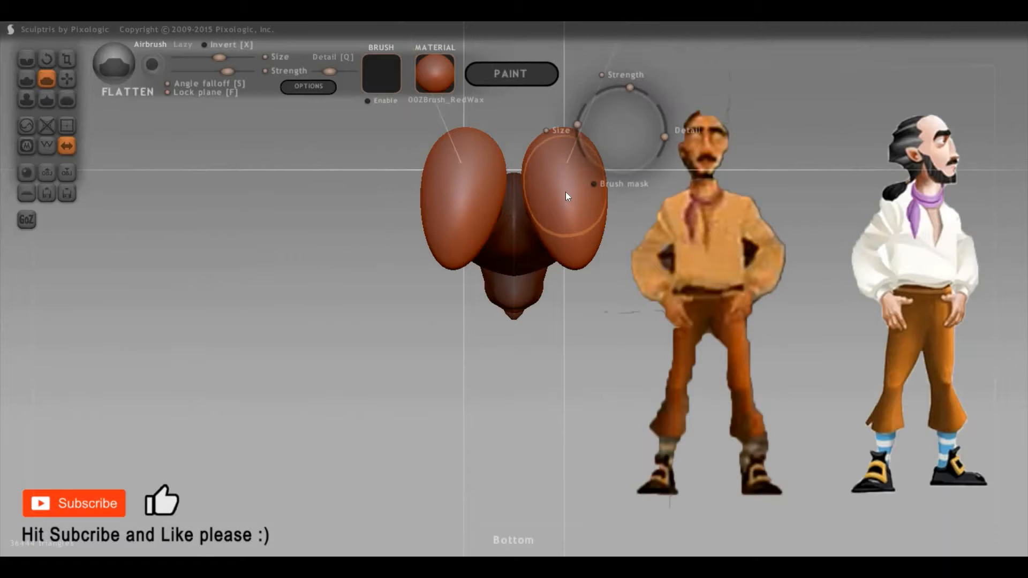
pyautogui.moveTo(569, 188)
pyautogui.mouseDown()
pyautogui.moveTo(724, 270)
pyautogui.moveTo(633, 314)
pyautogui.mouseUp()
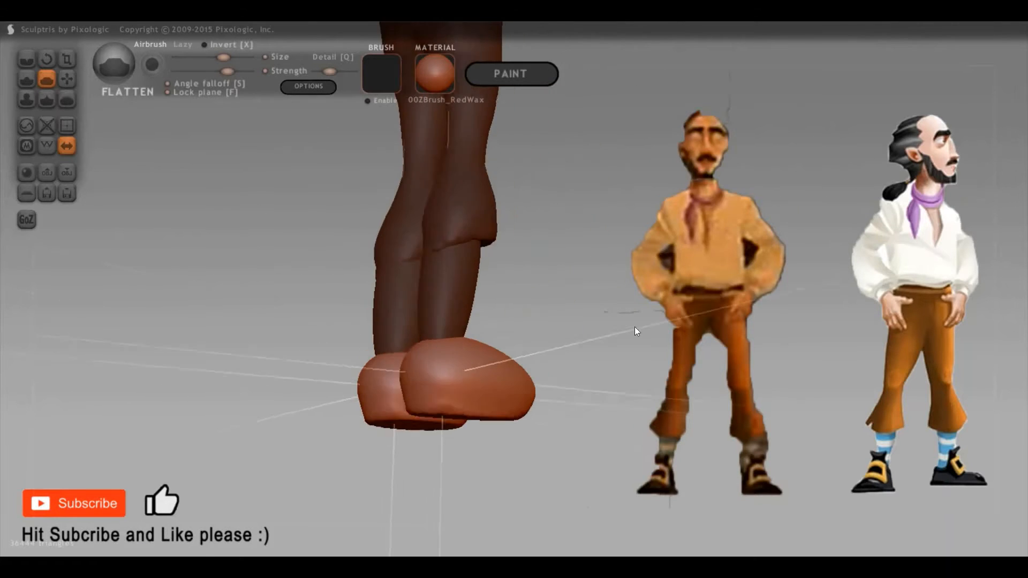
# Squash the feet vertically with the Scale tool to make them lower and slimmer in side view
pyautogui.moveTo(636, 328); pyautogui.dragTo(616, 386)
pyautogui.moveTo(402, 407); pyautogui.dragTo(468, 393, button='right')
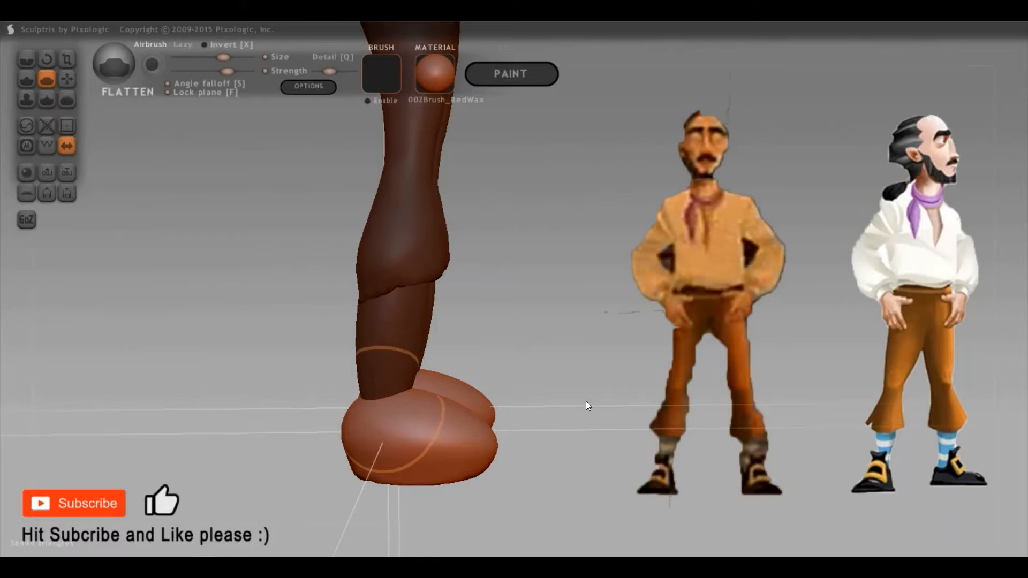
pyautogui.keyDown('shift'); pyautogui.moveTo(374, 420); pyautogui.dragTo(391, 429, button='right'); pyautogui.keyUp('shift')
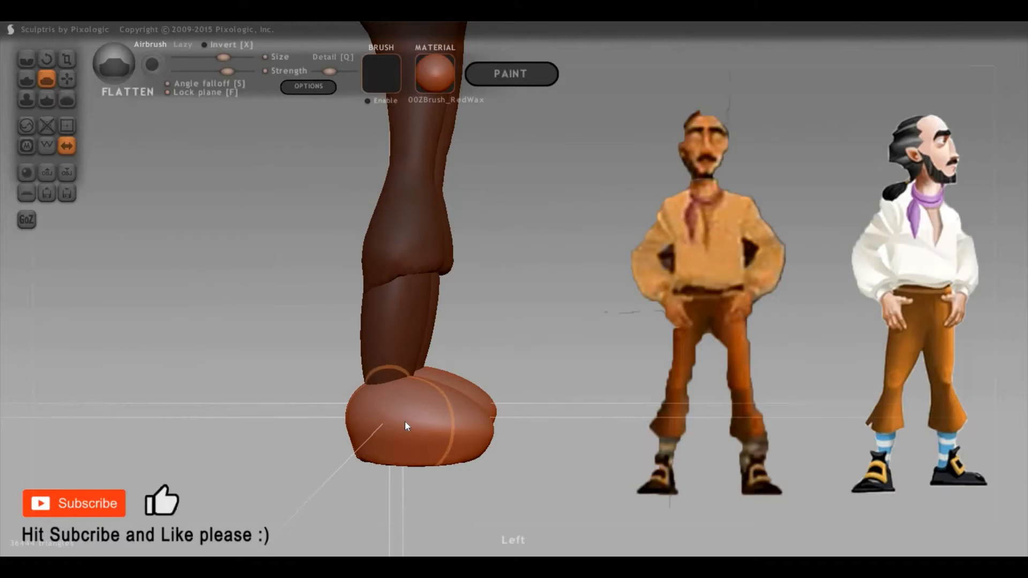
pyautogui.press('3')
pyautogui.press('t')
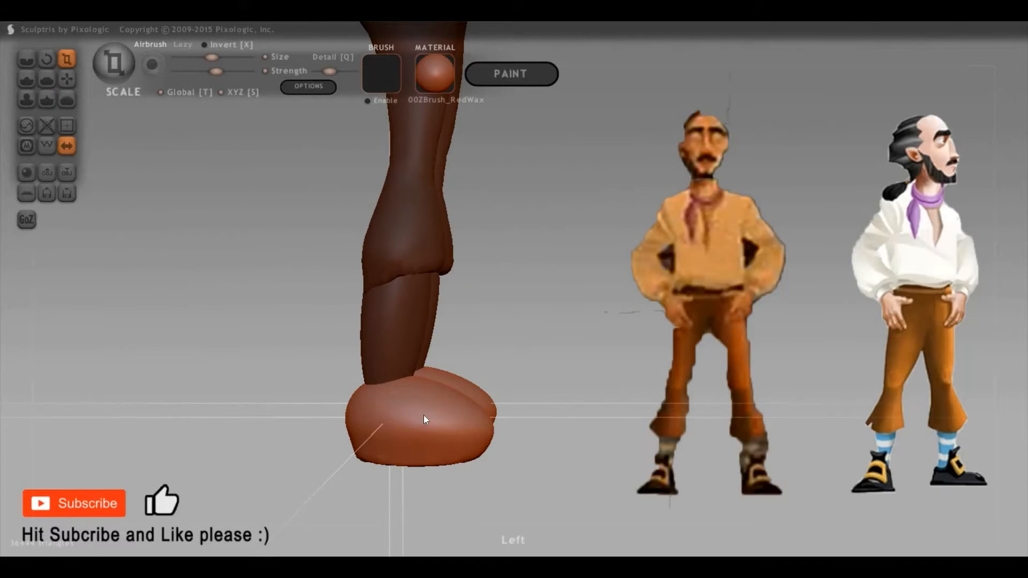
pyautogui.moveTo(417, 482)
pyautogui.mouseDown()
pyautogui.moveTo(434, 459)
pyautogui.moveTo(441, 408)
pyautogui.moveTo(414, 423)
pyautogui.mouseUp()
pyautogui.moveTo(661, 384)
pyautogui.mouseDown()
pyautogui.moveTo(603, 394)
pyautogui.moveTo(658, 386)
pyautogui.mouseUp()
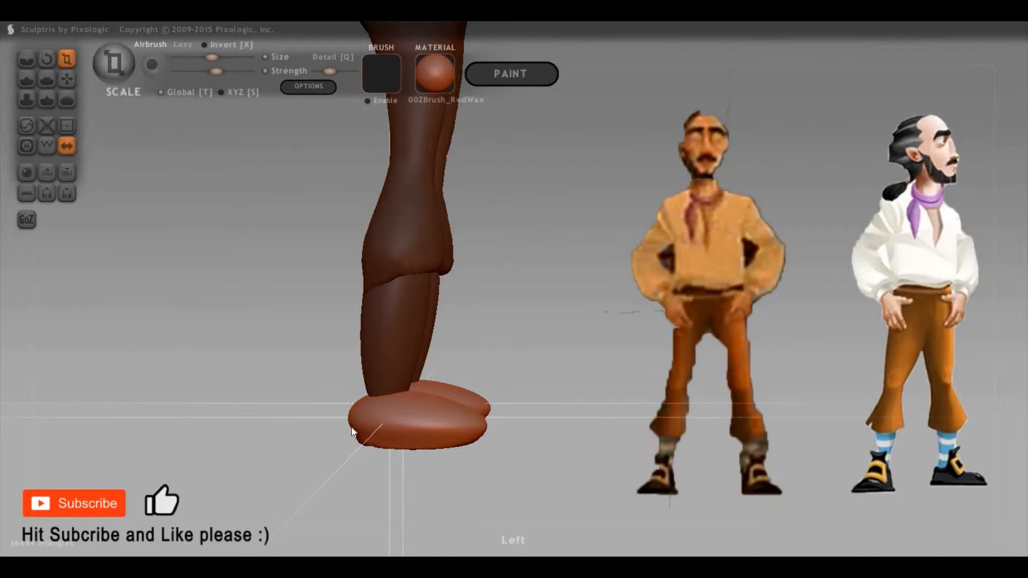
# Push the heels of the feet inward under the legs with a smaller Grab brush
pyautogui.press('g')
pyautogui.press('space')
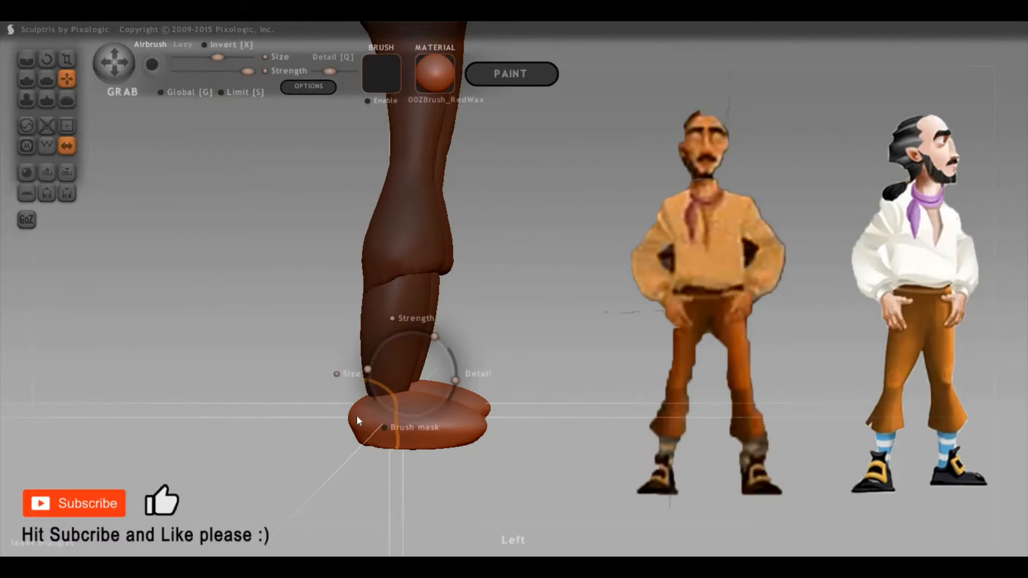
pyautogui.moveTo(354, 415)
pyautogui.mouseDown()
pyautogui.moveTo(369, 412)
pyautogui.moveTo(366, 436)
pyautogui.mouseUp()
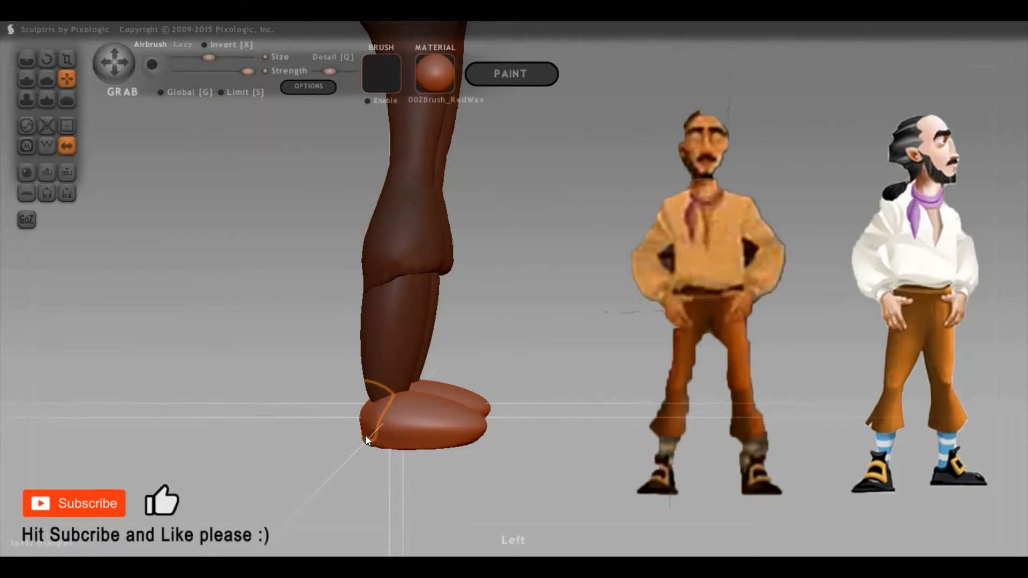
# Narrow both feet sideways with the Scale tool, working from the back view
pyautogui.moveTo(565, 436)
pyautogui.mouseDown()
pyautogui.moveTo(714, 443)
pyautogui.moveTo(606, 423)
pyautogui.mouseUp()
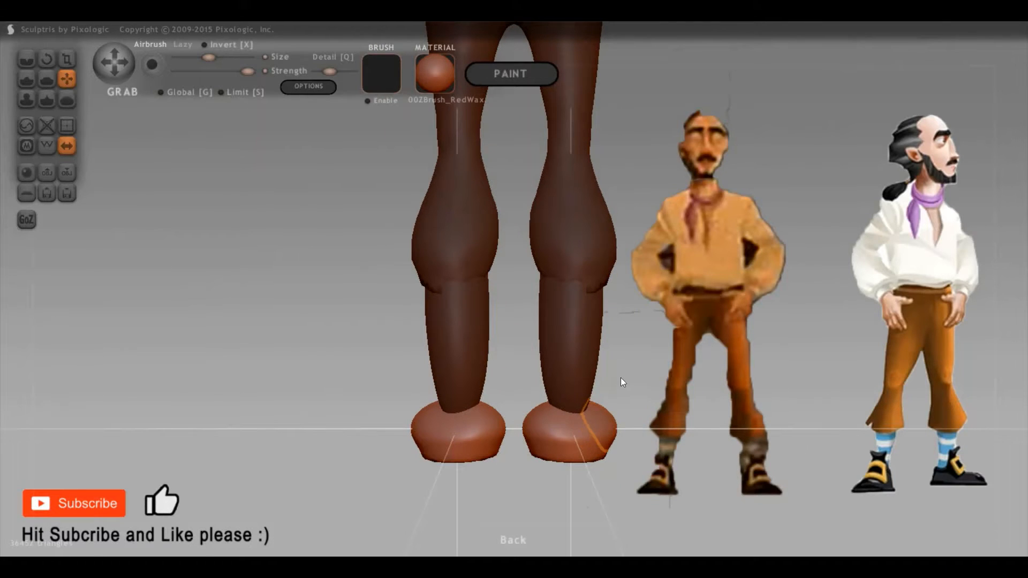
pyautogui.press('space')
pyautogui.moveTo(632, 457); pyautogui.dragTo(639, 422)
pyautogui.press('t')
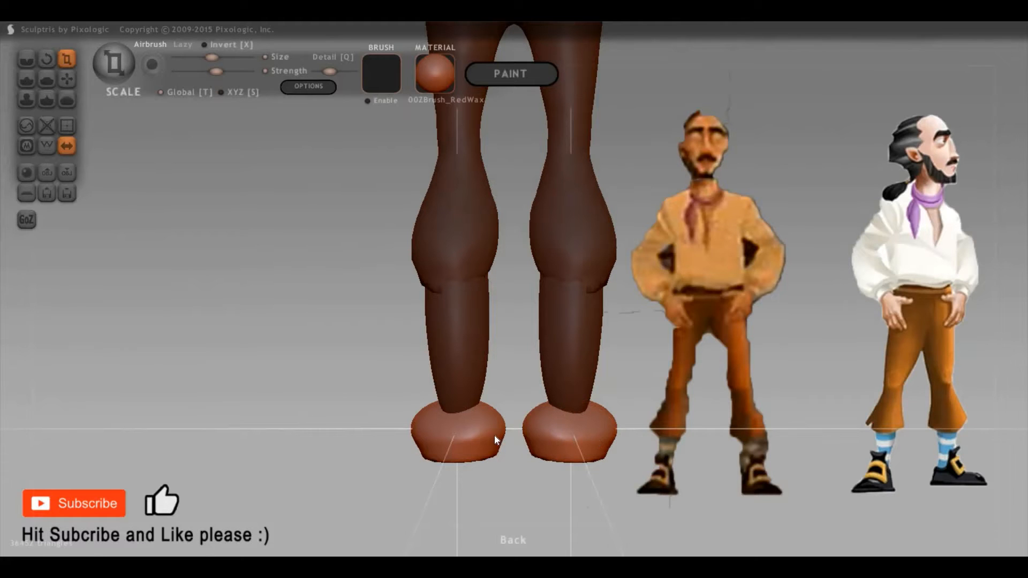
pyautogui.moveTo(495, 436); pyautogui.dragTo(734, 429)
# Pull the insteps up into raised tongues in front of the ankles and refine their shape with the Grab brush
pyautogui.moveTo(659, 421); pyautogui.dragTo(496, 419)
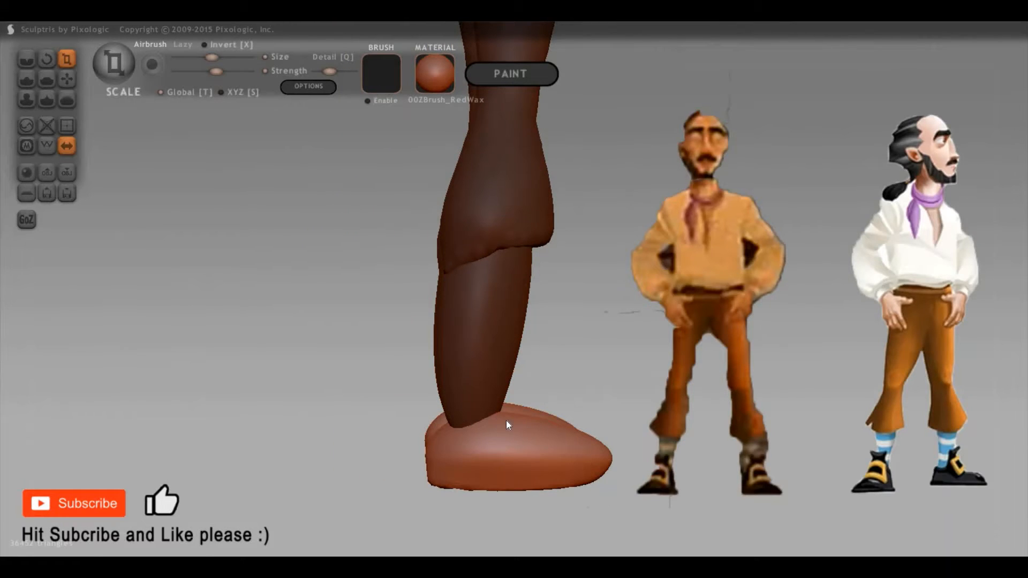
pyautogui.press('g')
pyautogui.moveTo(466, 441); pyautogui.dragTo(455, 449, button='right')
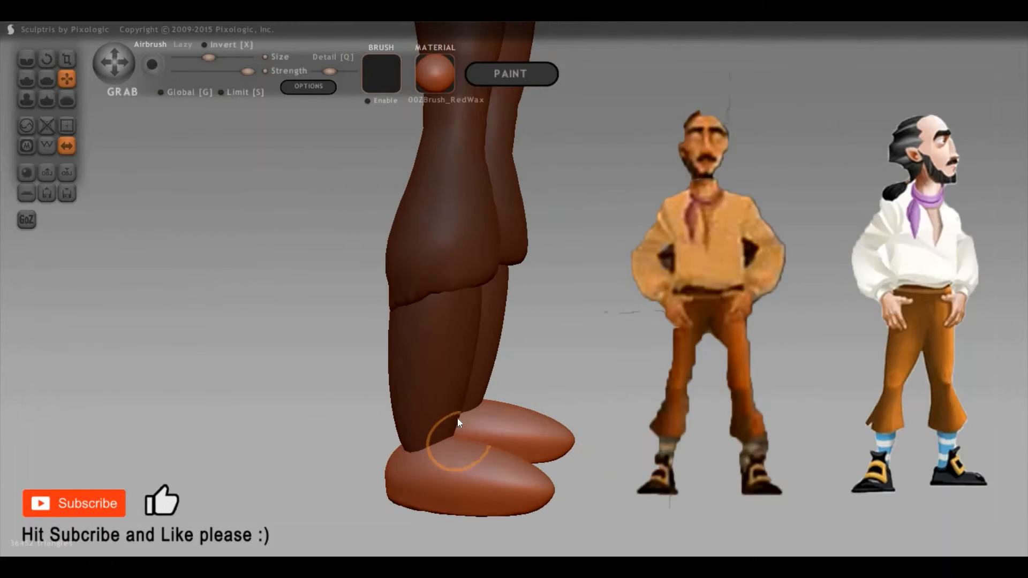
pyautogui.moveTo(459, 410); pyautogui.dragTo(485, 385)
pyautogui.moveTo(355, 397); pyautogui.dragTo(376, 420, button='right')
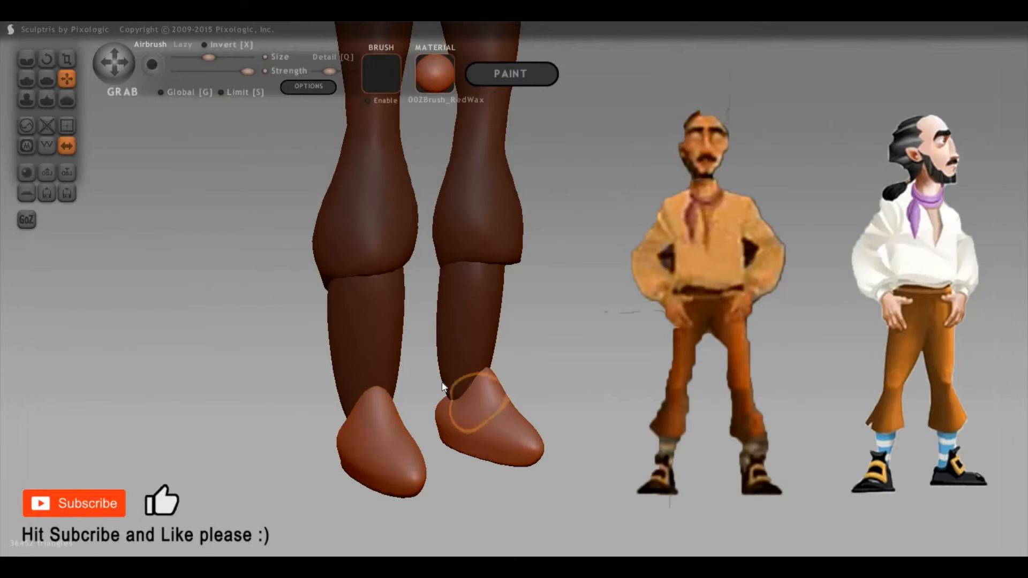
pyautogui.moveTo(442, 383); pyautogui.dragTo(456, 385, button='right')
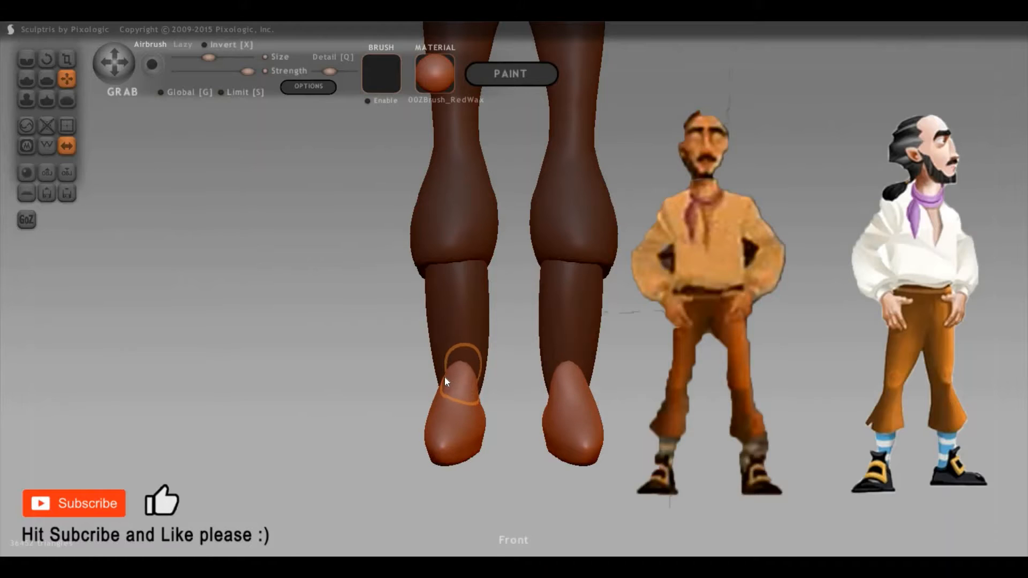
pyautogui.moveTo(505, 402); pyautogui.dragTo(491, 399, button='right')
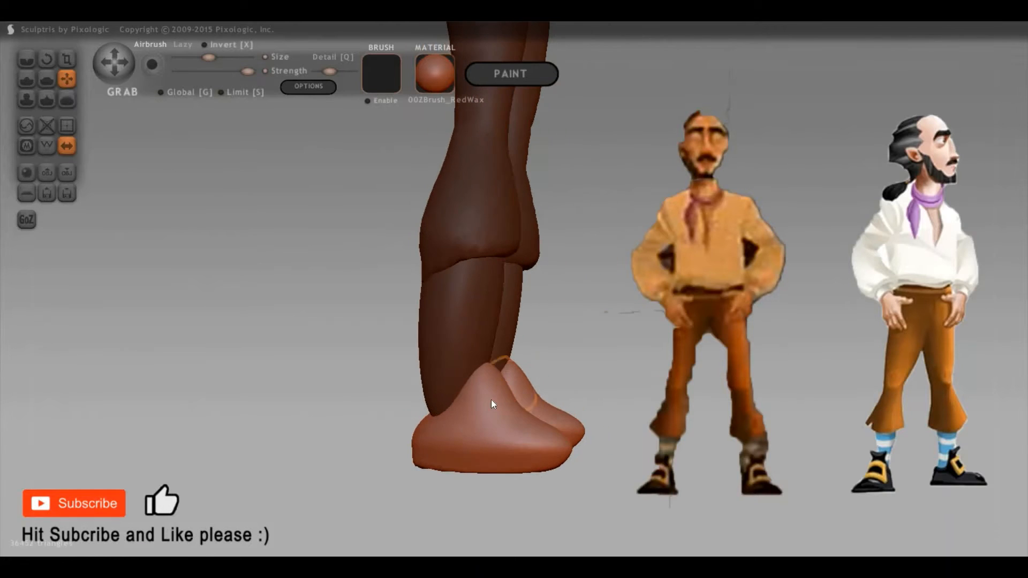
pyautogui.moveTo(478, 411); pyautogui.dragTo(487, 411)
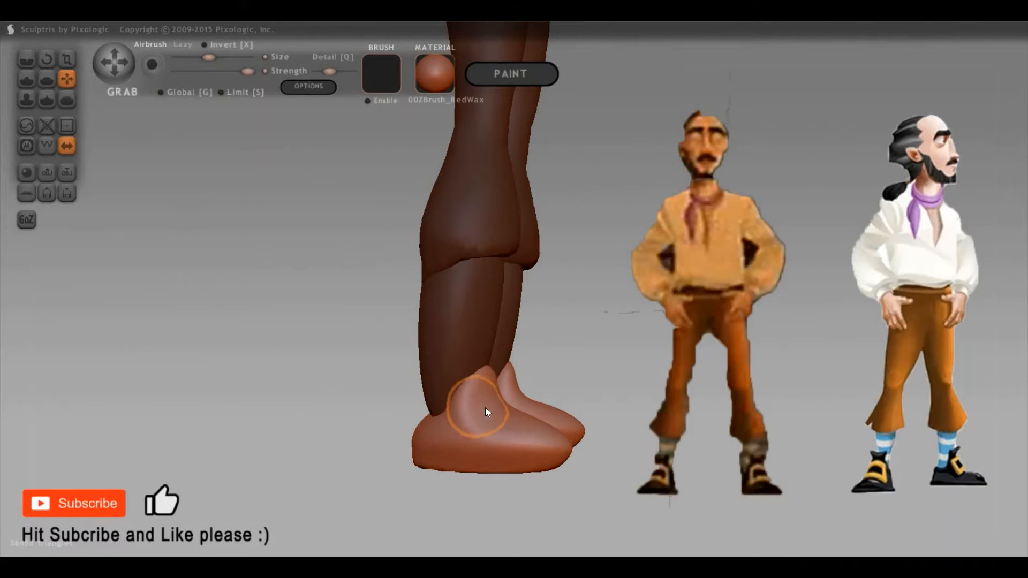
pyautogui.moveTo(462, 400); pyautogui.dragTo(500, 356, button='right')
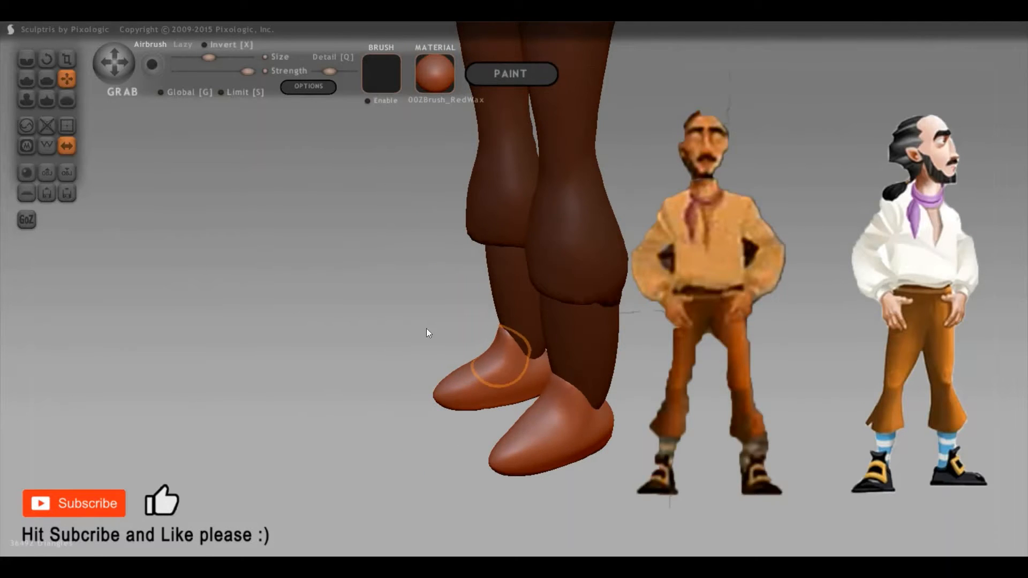
# Flatten the backs of the heels with a smaller Flatten brush
pyautogui.moveTo(426, 329); pyautogui.dragTo(588, 477, button='right')
pyautogui.press('f')
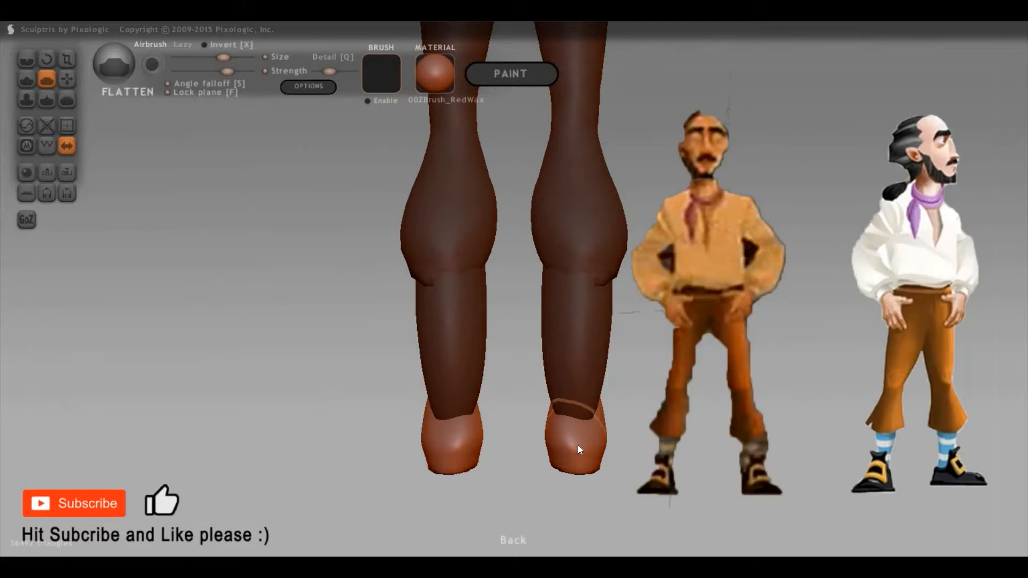
pyautogui.press('space')
pyautogui.moveTo(574, 429)
pyautogui.mouseDown()
pyautogui.moveTo(570, 448)
pyautogui.moveTo(596, 452)
pyautogui.mouseUp()
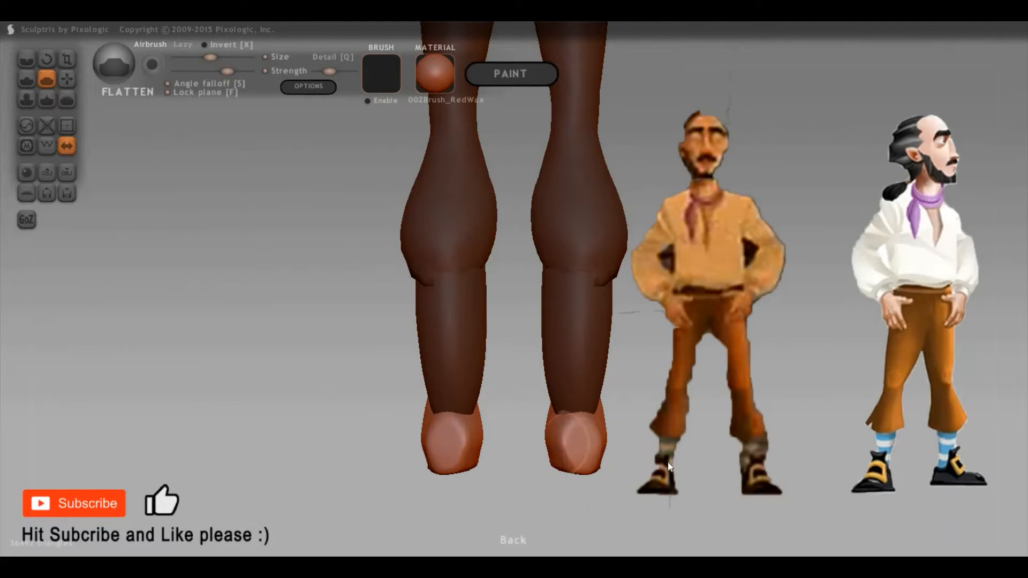
pyautogui.moveTo(683, 423); pyautogui.dragTo(747, 426)
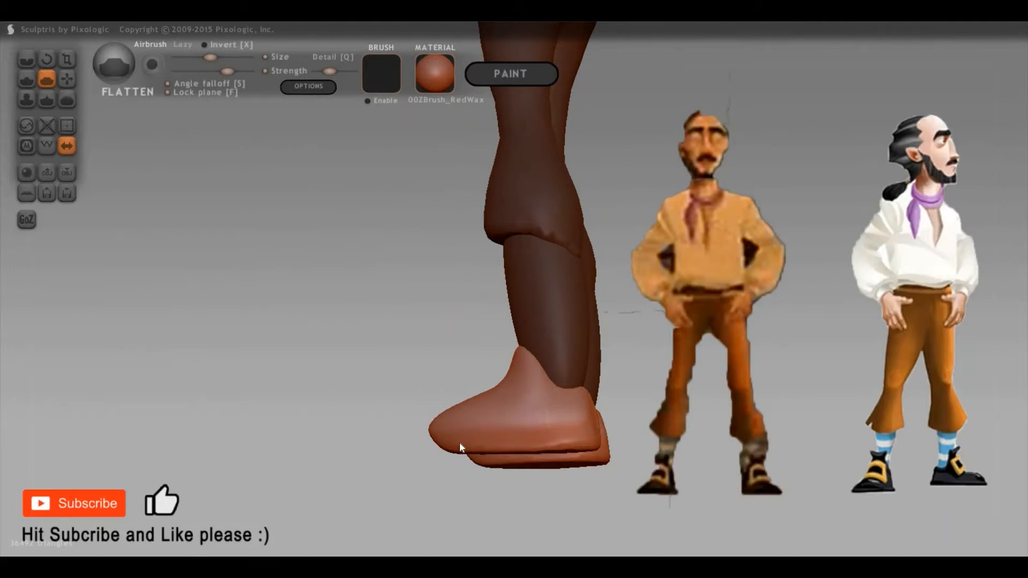
pyautogui.keyDown('shift'); pyautogui.moveTo(460, 443); pyautogui.dragTo(466, 441, button='right'); pyautogui.keyUp('shift')
pyautogui.moveTo(458, 429)
pyautogui.mouseDown()
pyautogui.moveTo(449, 451)
pyautogui.moveTo(442, 445)
pyautogui.moveTo(466, 455)
pyautogui.mouseUp()
# Adjust the outline of the shoe toes from above with the Grab brush
pyautogui.moveTo(678, 461); pyautogui.dragTo(706, 537)
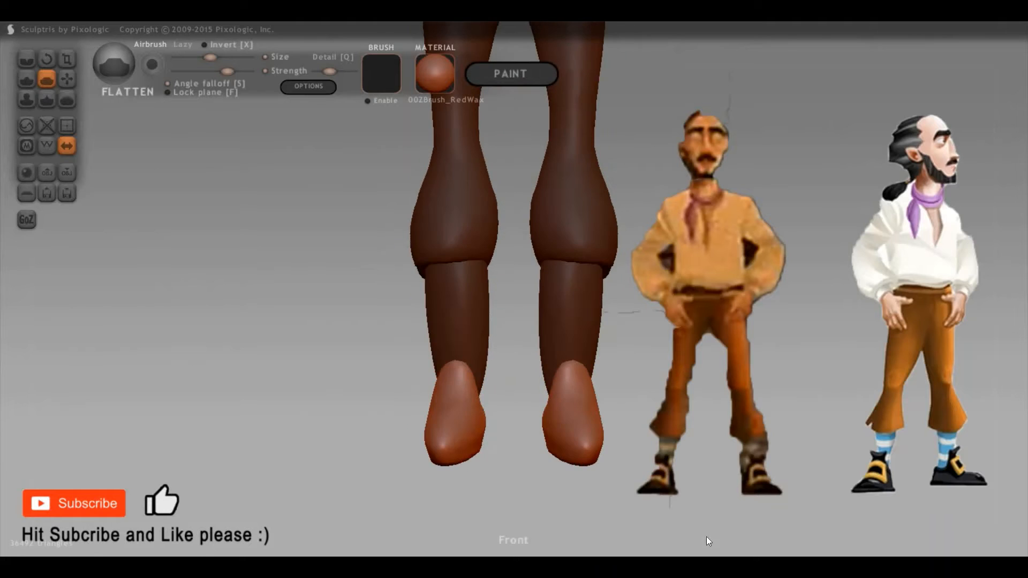
pyautogui.moveTo(635, 506); pyautogui.dragTo(525, 448)
pyautogui.press('6')
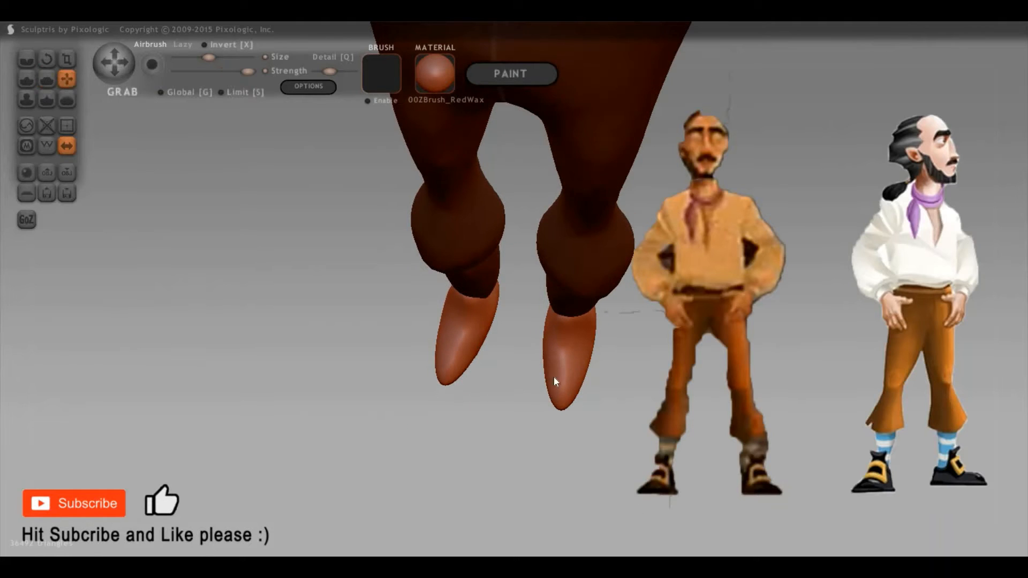
pyautogui.moveTo(568, 393); pyautogui.dragTo(579, 377)
# Inflate a rounded bump on each side of the upper torso with a resized Inflate brush to start the arms
pyautogui.moveTo(834, 310); pyautogui.dragTo(808, 381)
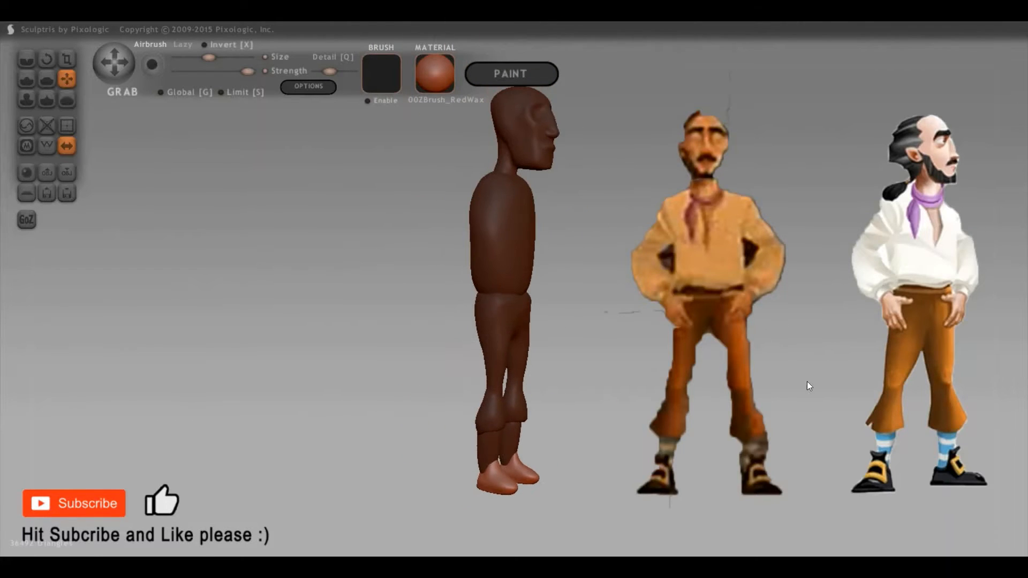
pyautogui.moveTo(892, 412); pyautogui.dragTo(886, 398)
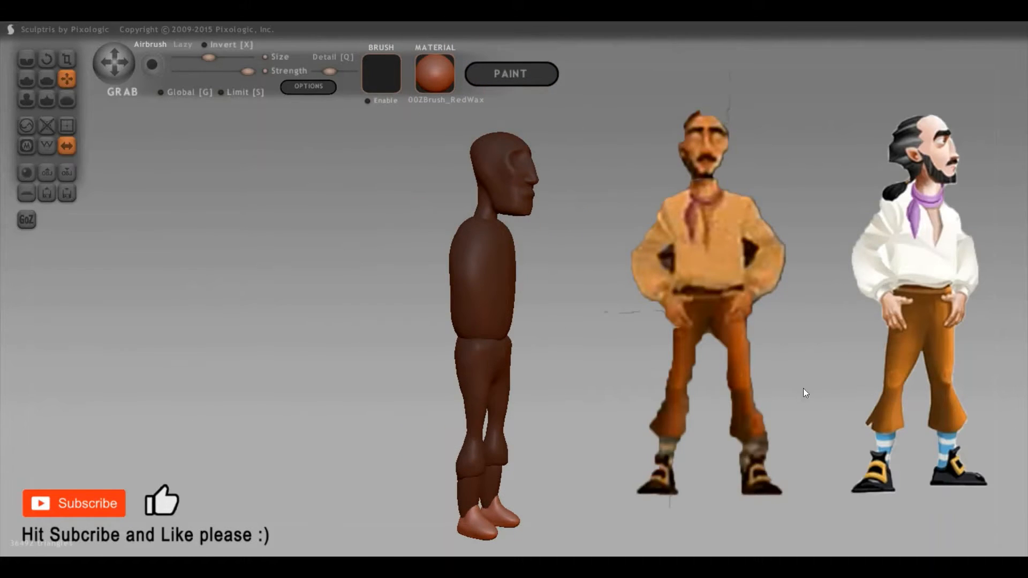
pyautogui.moveTo(804, 388); pyautogui.dragTo(815, 423)
pyautogui.scroll(5, 211, 285)
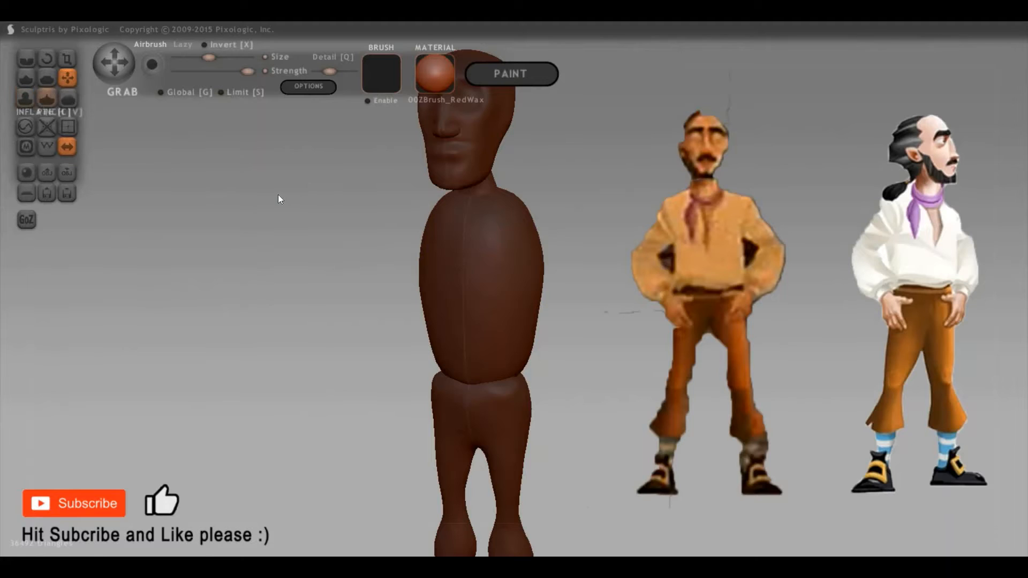
pyautogui.keyDown('shift'); pyautogui.moveTo(278, 195); pyautogui.dragTo(160, 160); pyautogui.keyUp('shift')
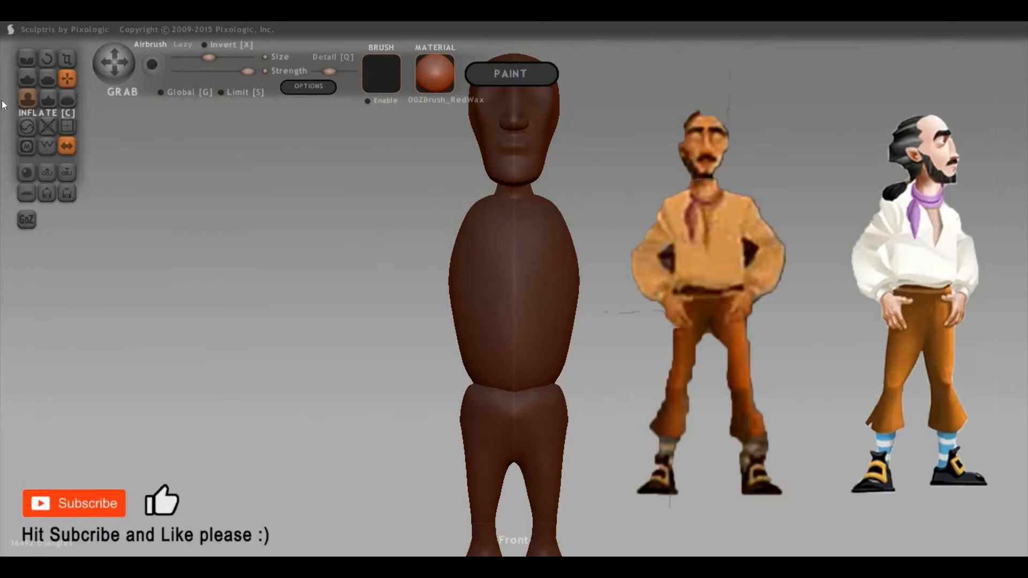
pyautogui.click(29, 102)
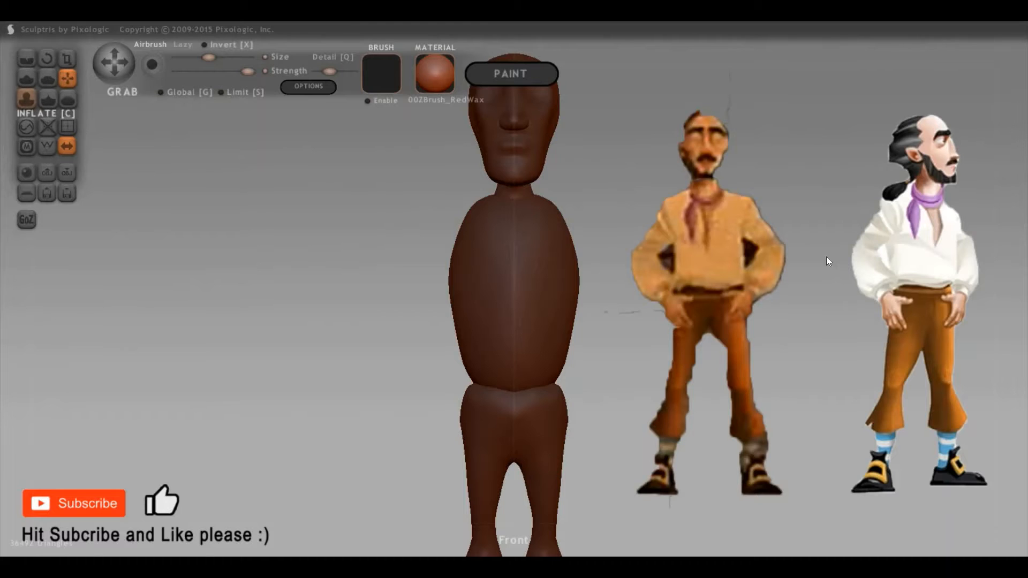
pyautogui.moveTo(719, 251); pyautogui.dragTo(585, 229)
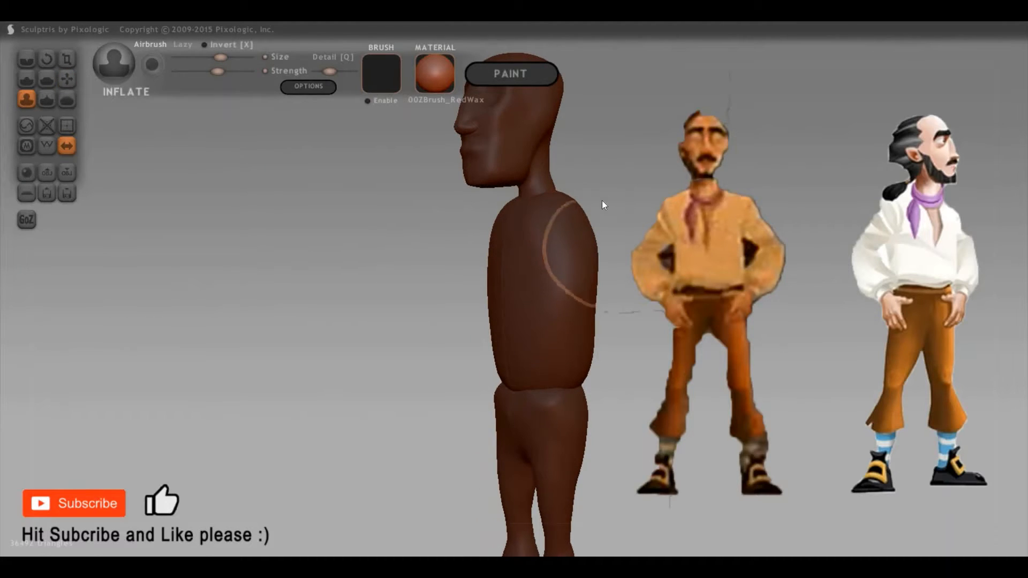
pyautogui.press('space')
pyautogui.moveTo(600, 194); pyautogui.dragTo(577, 235)
pyautogui.click(578, 230)
pyautogui.moveTo(576, 235); pyautogui.dragTo(585, 287, button='middle')
# Pull both arms outward and down from the shoulder bumps with the Grab brush
pyautogui.press('g')
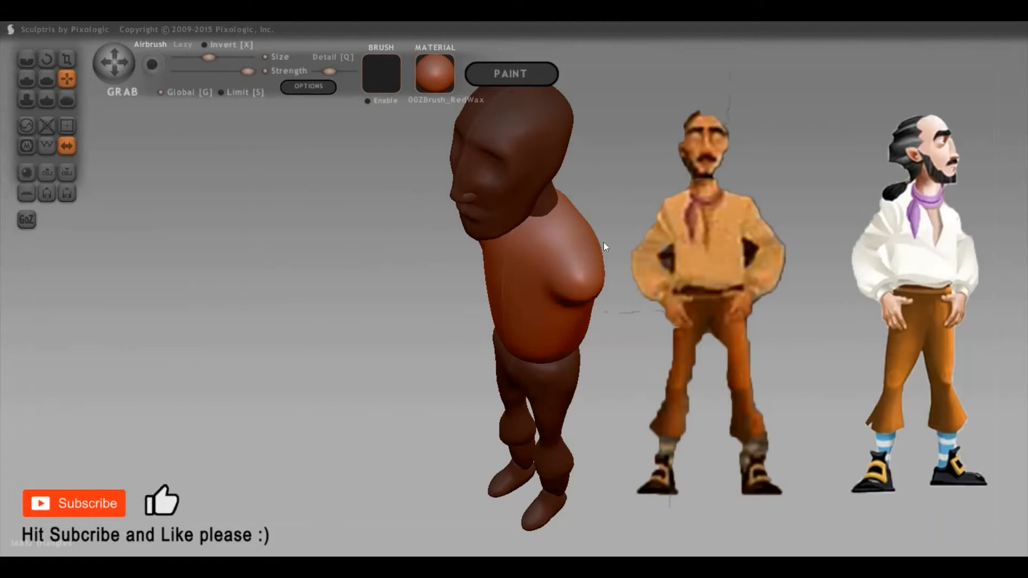
pyautogui.press('space')
pyautogui.moveTo(591, 290); pyautogui.dragTo(654, 408)
pyautogui.moveTo(654, 408); pyautogui.dragTo(823, 252, button='middle')
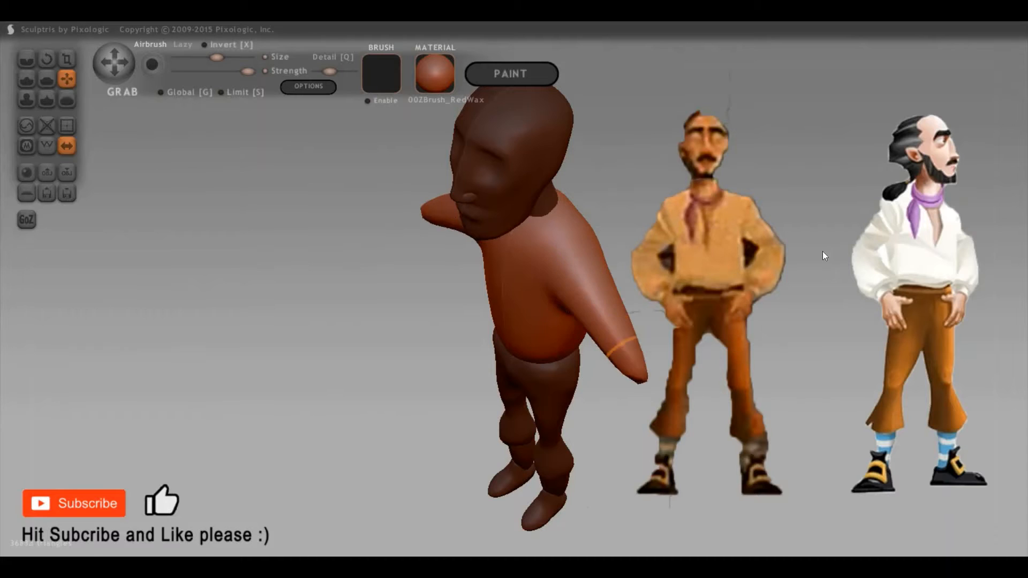
pyautogui.moveTo(703, 300); pyautogui.dragTo(684, 307, button='middle')
pyautogui.moveTo(684, 307)
pyautogui.mouseDown()
pyautogui.moveTo(733, 337)
pyautogui.moveTo(721, 336)
pyautogui.mouseUp()
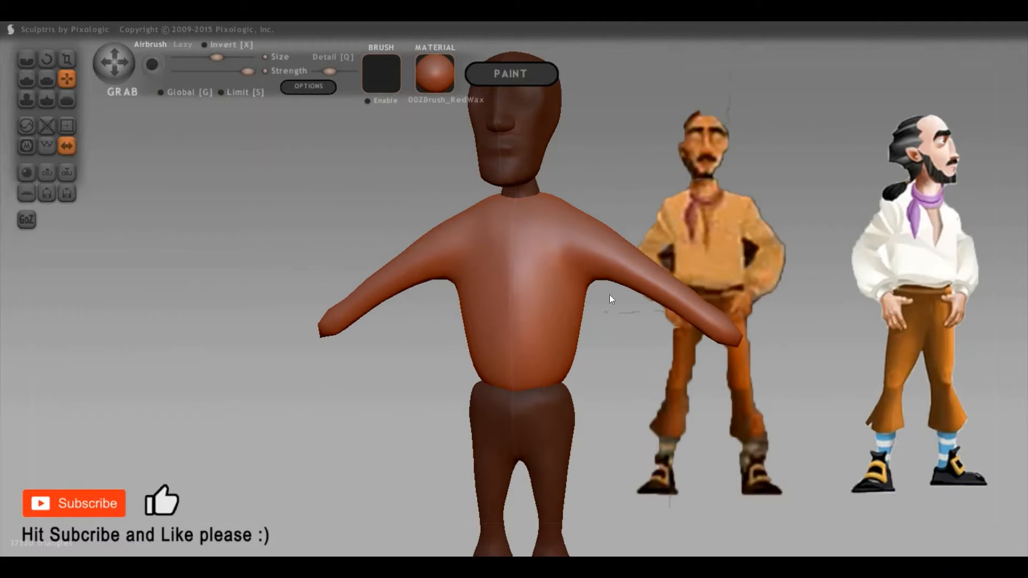
# Undo the last arm extensions and reshape the arms with bent elbows and forearms turned in toward the hips
pyautogui.hotkey('ctrl', 'z')
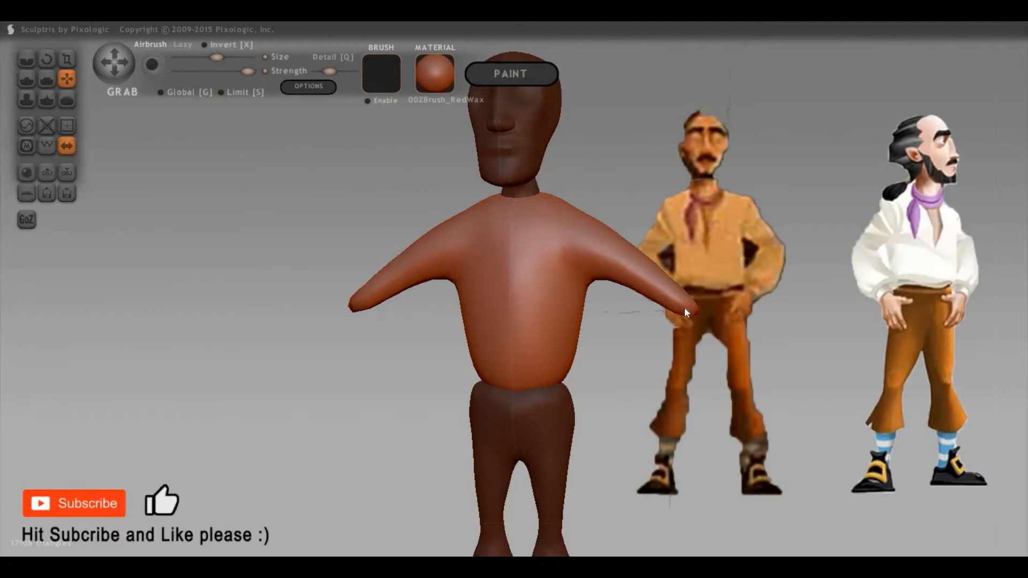
pyautogui.hotkey('ctrl', 'z')
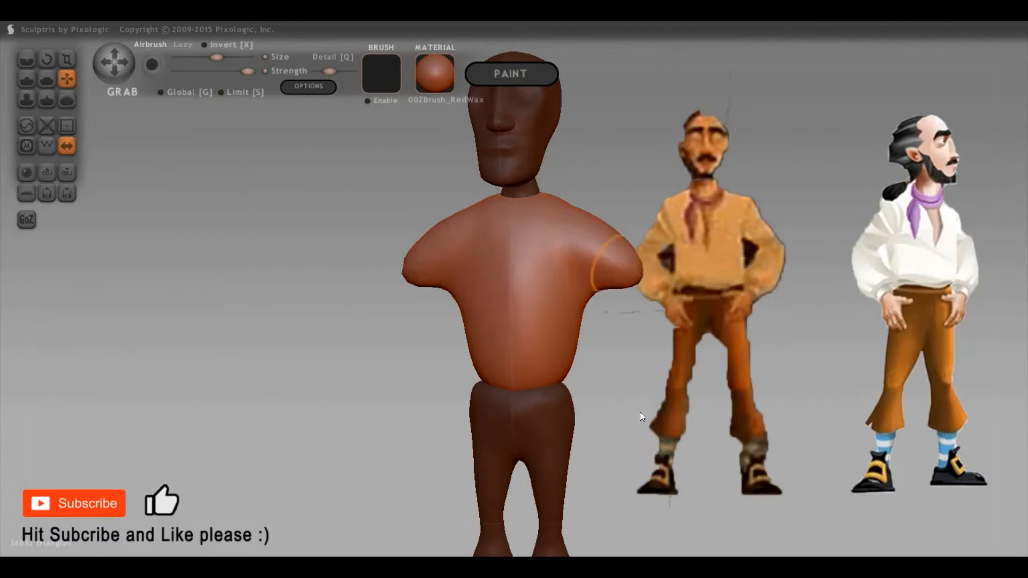
pyautogui.hotkey('ctrl', 'y')
pyautogui.hotkey('ctrl', 'y')
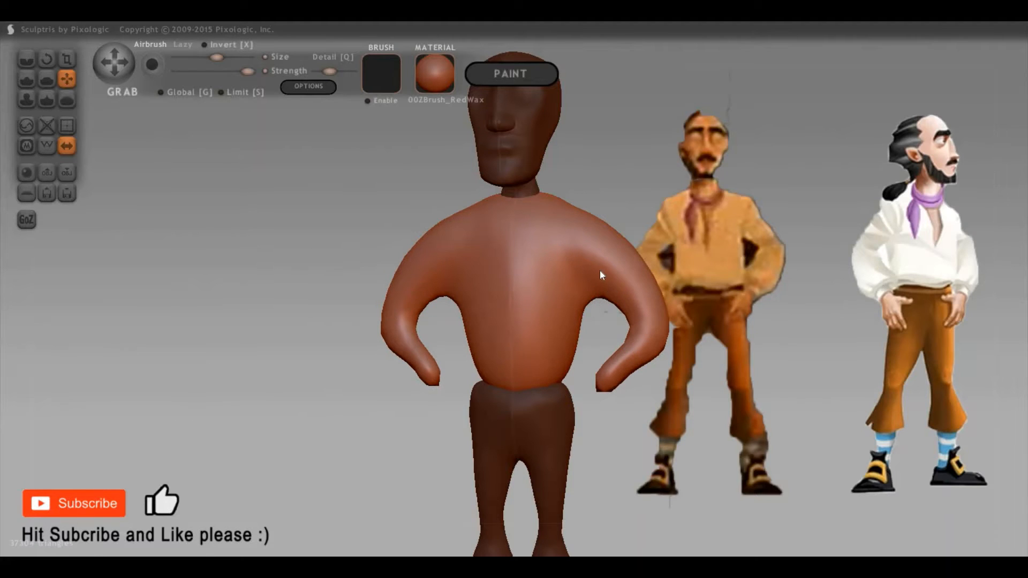
pyautogui.moveTo(593, 262)
pyautogui.mouseDown()
pyautogui.moveTo(573, 247)
pyautogui.moveTo(627, 355)
pyautogui.moveTo(621, 372)
pyautogui.moveTo(615, 365)
pyautogui.moveTo(621, 375)
pyautogui.mouseUp()
# Inflate the ends of both forearms into round fists with the Inflate brush
pyautogui.press('c')
pyautogui.moveTo(423, 370)
pyautogui.mouseDown()
pyautogui.moveTo(432, 338)
pyautogui.moveTo(375, 385)
pyautogui.mouseUp()
pyautogui.moveTo(549, 302); pyautogui.dragTo(623, 339)
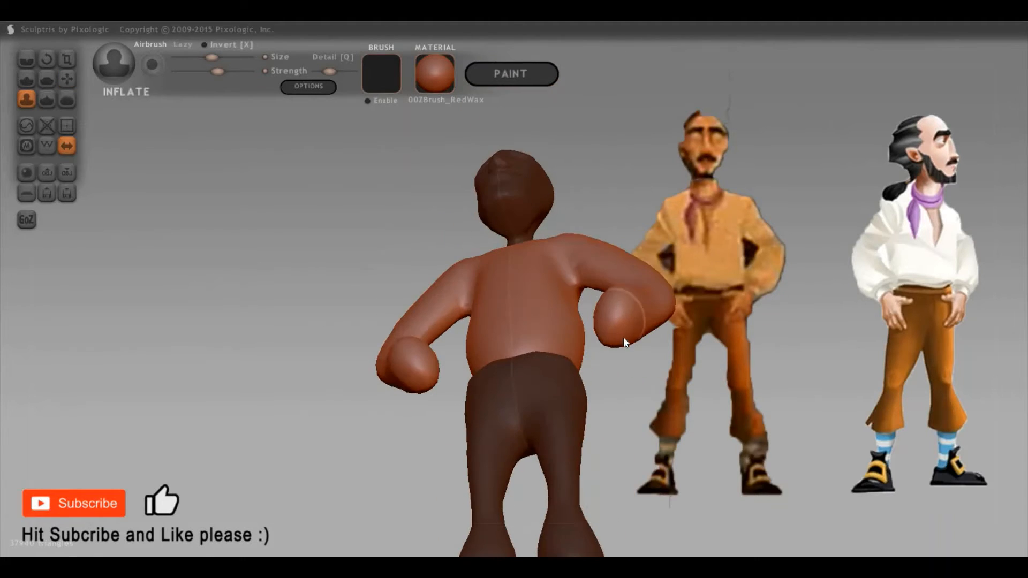
pyautogui.click(623, 339)
# Thicken the elbows and forearms with a larger Inflate brush, working from several sides
pyautogui.moveTo(787, 392)
pyautogui.mouseDown()
pyautogui.moveTo(814, 372)
pyautogui.moveTo(773, 361)
pyautogui.moveTo(824, 354)
pyautogui.moveTo(760, 361)
pyautogui.moveTo(757, 319)
pyautogui.moveTo(614, 316)
pyautogui.moveTo(625, 305)
pyautogui.mouseUp()
pyautogui.press('space')
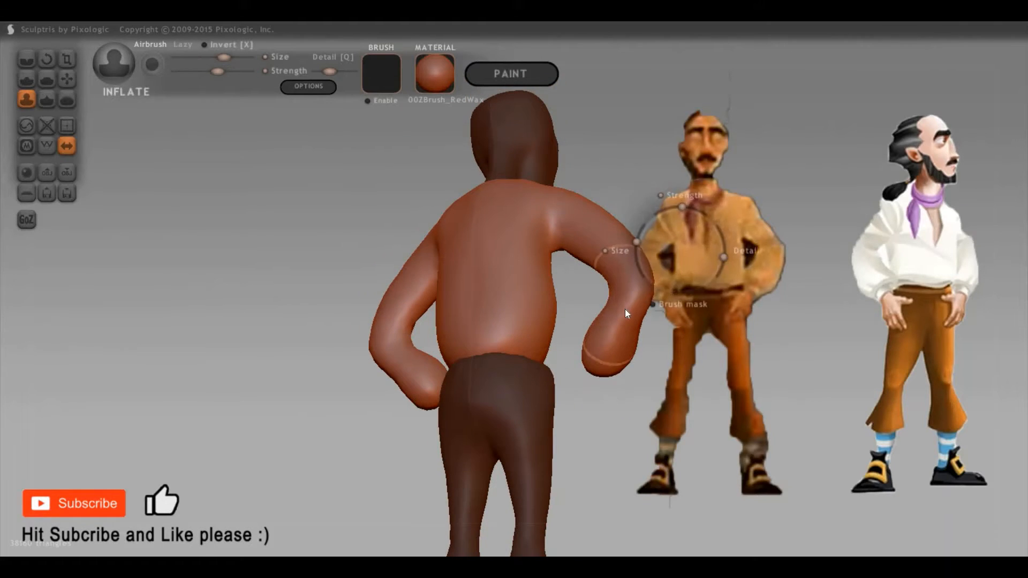
pyautogui.moveTo(498, 353); pyautogui.dragTo(372, 339)
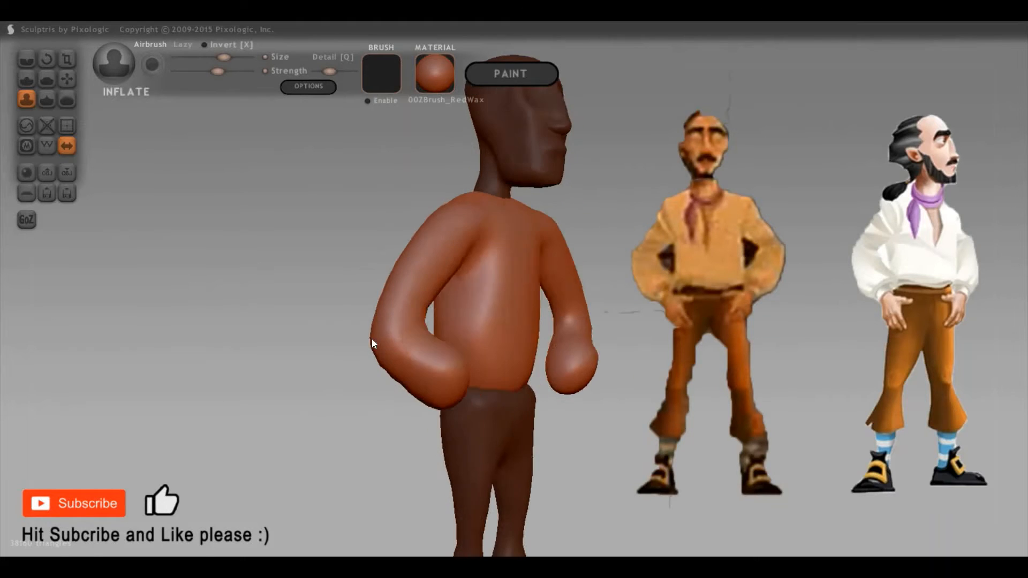
pyautogui.moveTo(878, 265)
pyautogui.mouseDown()
pyautogui.moveTo(860, 292)
pyautogui.moveTo(823, 299)
pyautogui.moveTo(586, 276)
pyautogui.mouseUp()
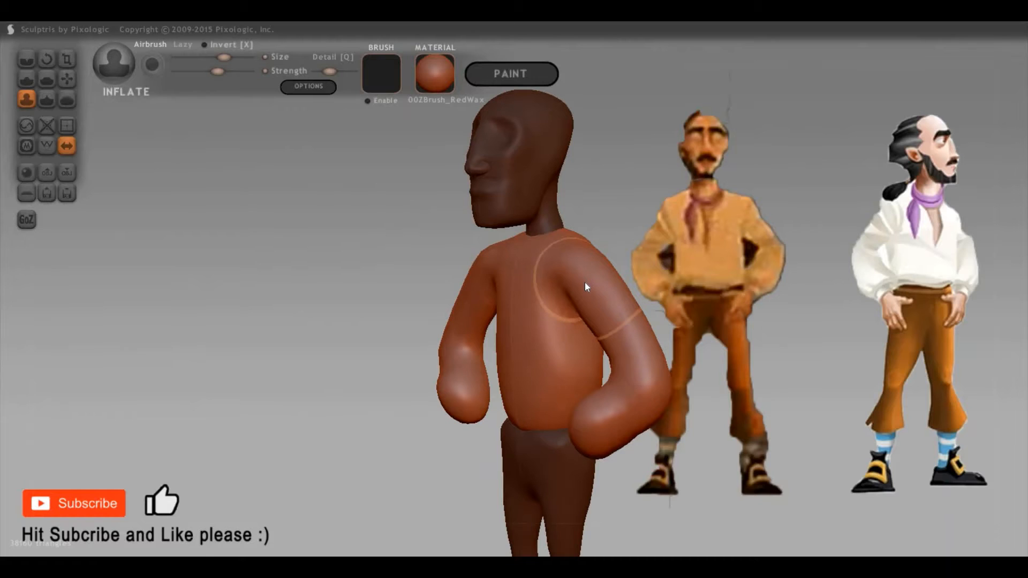
# Adjust the shoulders where the arms join the torso with a large Scale brush and turn on XYZ scaling
pyautogui.press('f')
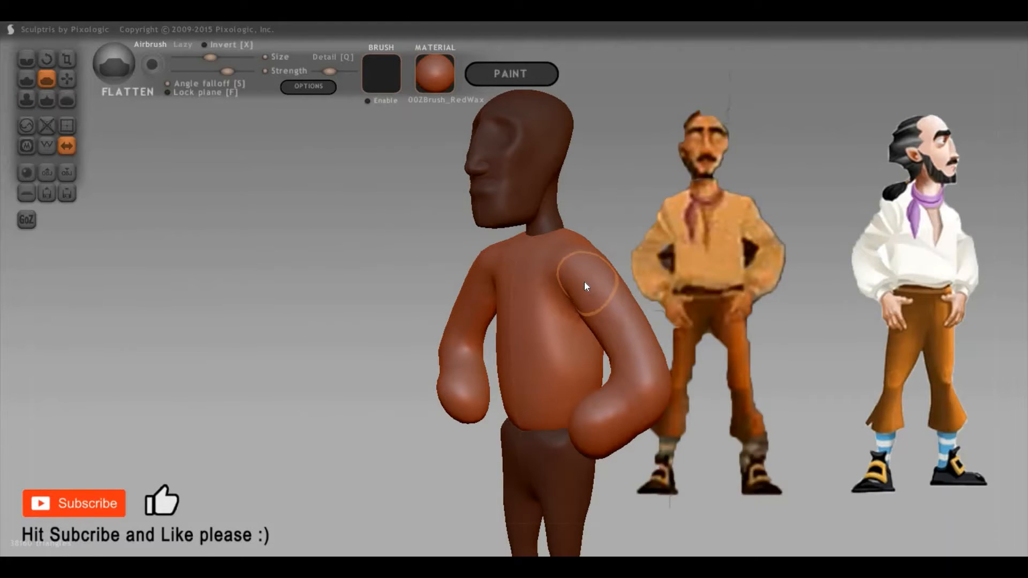
pyautogui.press('r')
pyautogui.press('space')
pyautogui.moveTo(591, 244); pyautogui.dragTo(578, 275)
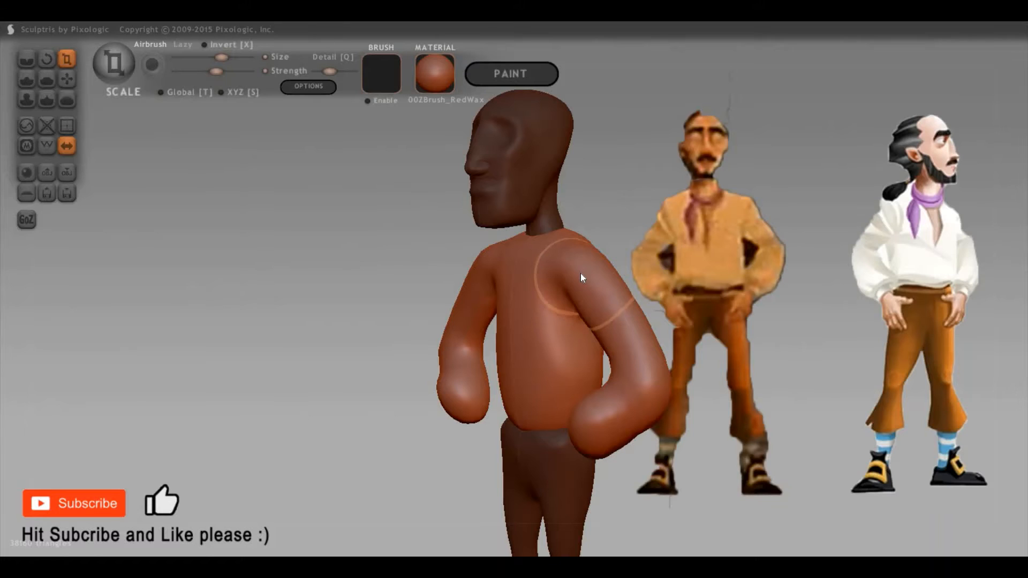
pyautogui.moveTo(570, 304)
pyautogui.mouseDown()
pyautogui.moveTo(577, 281)
pyautogui.moveTo(556, 291)
pyautogui.mouseUp()
pyautogui.press('s')
pyautogui.moveTo(555, 291); pyautogui.dragTo(551, 279, button='right')
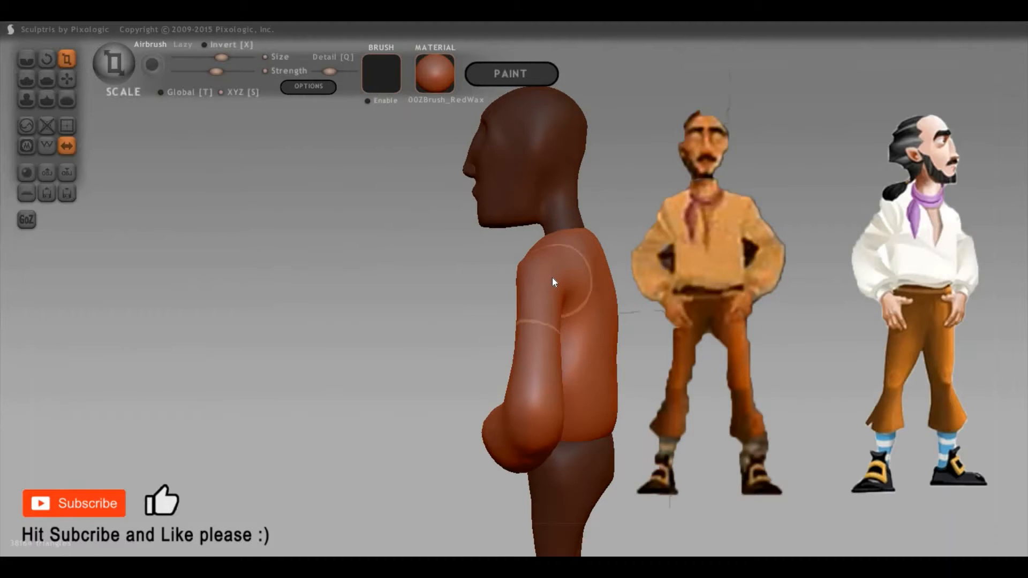
# Shift the shoulders and upper arms back toward the middle of the torso's sides with a large Grab brush
pyautogui.press('g')
pyautogui.press('space')
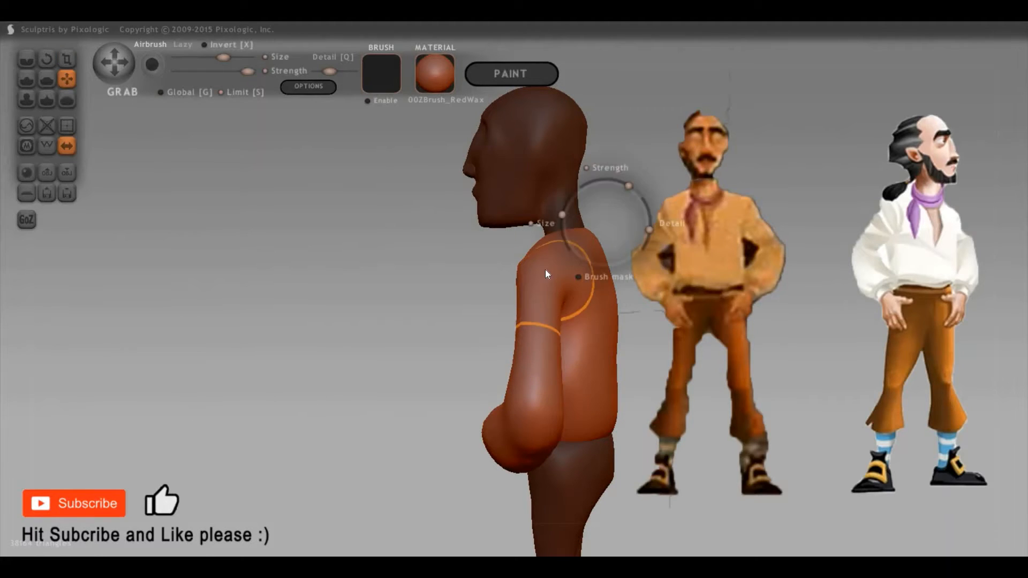
pyautogui.moveTo(556, 266)
pyautogui.mouseDown()
pyautogui.moveTo(778, 251)
pyautogui.moveTo(662, 256)
pyautogui.mouseUp()
pyautogui.moveTo(662, 256)
pyautogui.mouseDown(button='right')
pyautogui.moveTo(963, 221)
pyautogui.moveTo(946, 314)
pyautogui.moveTo(785, 326)
pyautogui.moveTo(767, 396)
pyautogui.moveTo(751, 322)
pyautogui.mouseUp(button='right')
pyautogui.scroll(3, 751, 323)
pyautogui.moveTo(778, 370); pyautogui.dragTo(644, 389, button='right')
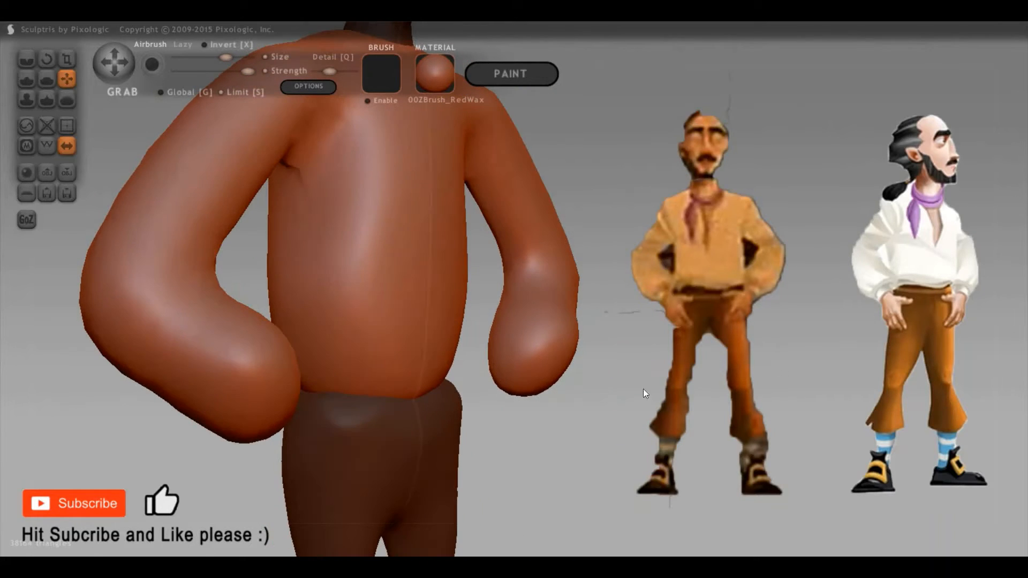
pyautogui.moveTo(544, 402)
pyautogui.mouseDown(button='right')
pyautogui.moveTo(544, 358)
pyautogui.moveTo(558, 356)
pyautogui.mouseUp(button='right')
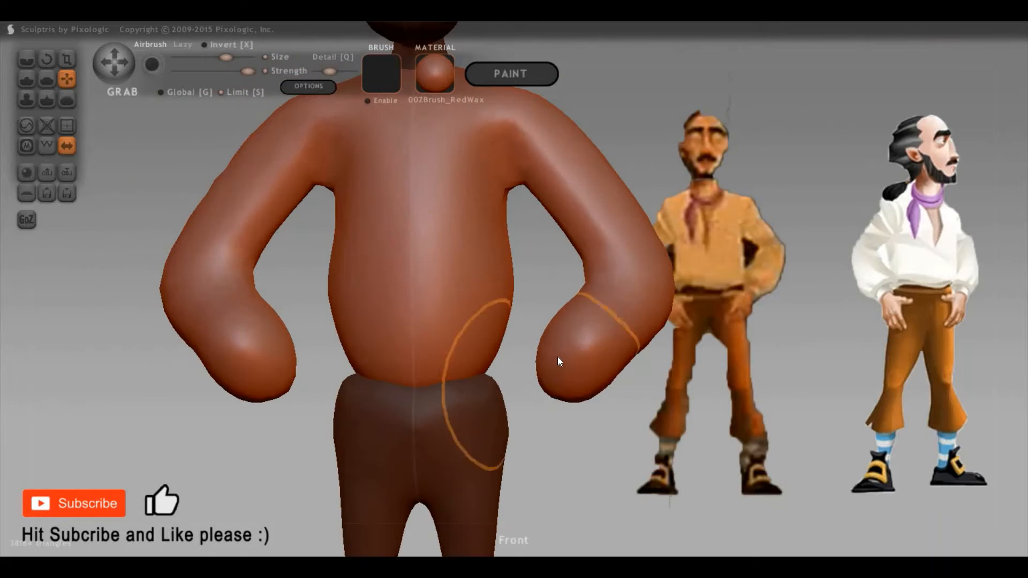
# Examine the arms, hands and overall proportions from several angles and distances against the reference images
pyautogui.moveTo(708, 334)
pyautogui.mouseDown(button='right')
pyautogui.moveTo(664, 465)
pyautogui.moveTo(721, 472)
pyautogui.moveTo(426, 485)
pyautogui.moveTo(573, 500)
pyautogui.moveTo(721, 482)
pyautogui.mouseUp(button='right')
pyautogui.scroll(-3, 427, 484)
pyautogui.scroll(-2, 696, 394)
pyautogui.moveTo(754, 415); pyautogui.dragTo(972, 328, button='right')
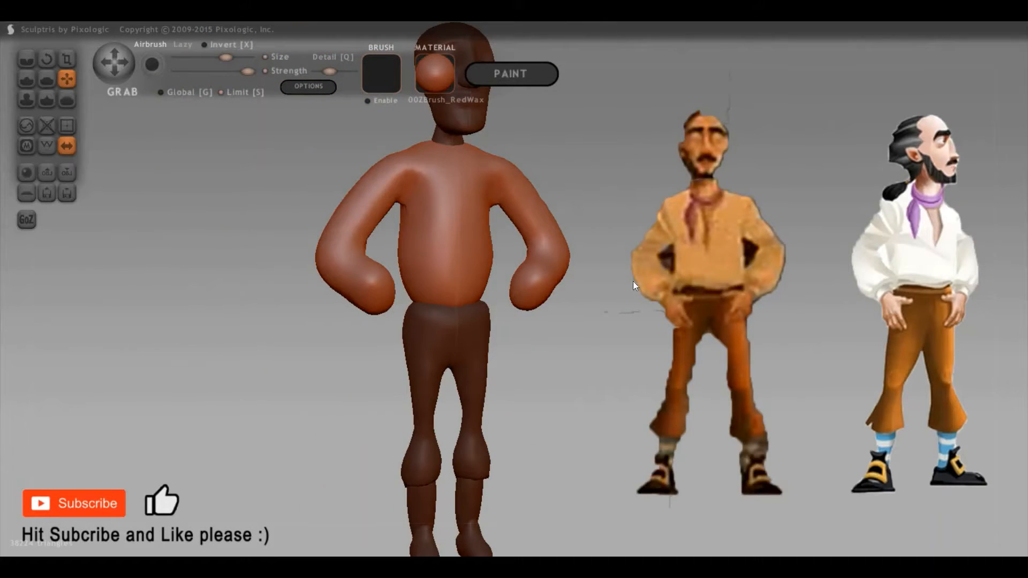
pyautogui.moveTo(648, 393); pyautogui.dragTo(688, 398, button='right')
pyautogui.moveTo(634, 332)
pyautogui.mouseDown()
pyautogui.moveTo(665, 397)
pyautogui.moveTo(744, 402)
pyautogui.mouseUp()
pyautogui.scroll(5, 744, 403)
pyautogui.moveTo(599, 444); pyautogui.dragTo(629, 455)
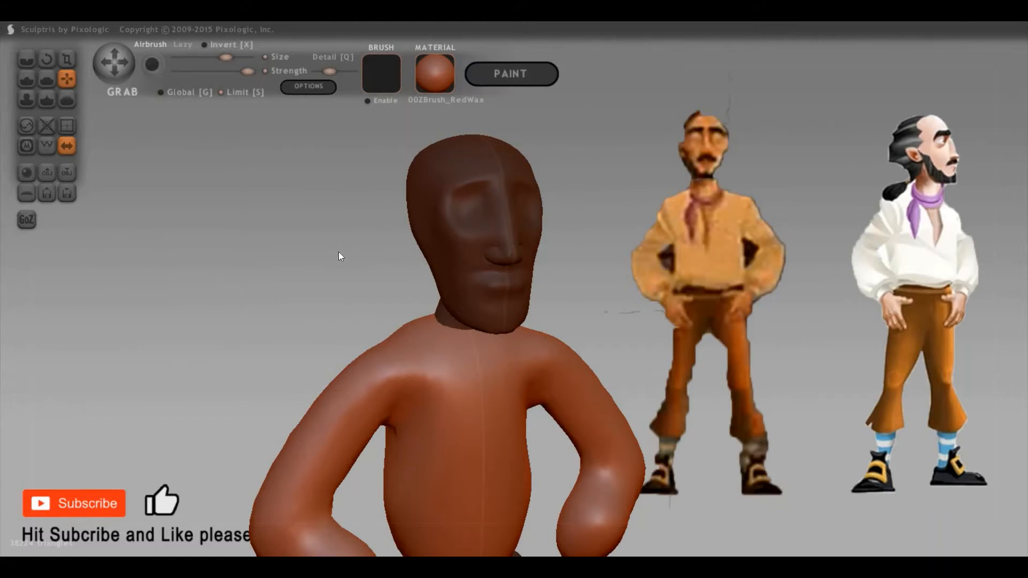
pyautogui.moveTo(291, 228); pyautogui.dragTo(252, 215)
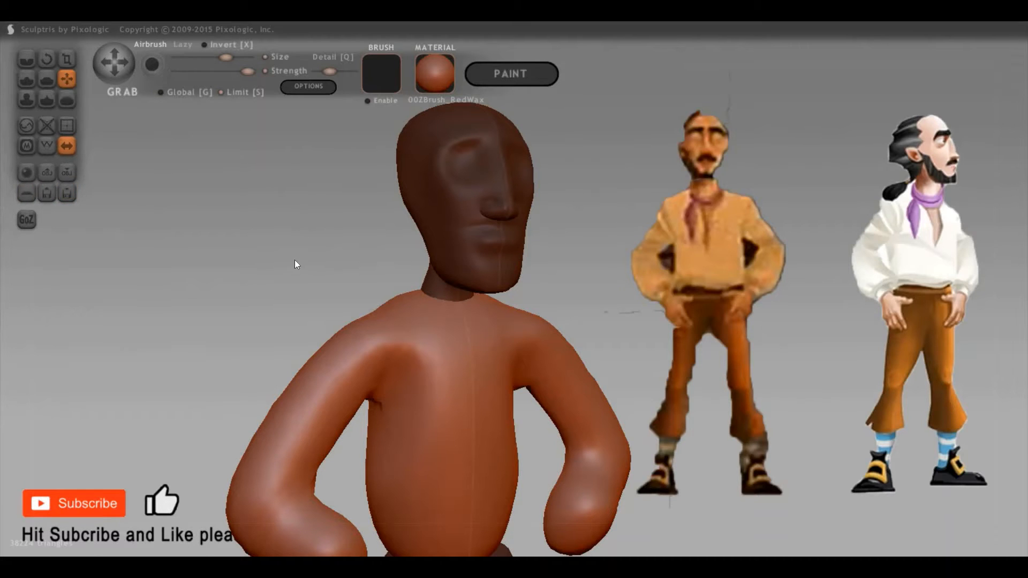
pyautogui.keyDown('alt'); pyautogui.moveTo(292, 264); pyautogui.dragTo(281, 279); pyautogui.keyUp('alt')
pyautogui.scroll(-5, 272, 172)
pyautogui.keyDown('alt'); pyautogui.moveTo(455, 224); pyautogui.dragTo(443, 156); pyautogui.keyUp('alt')
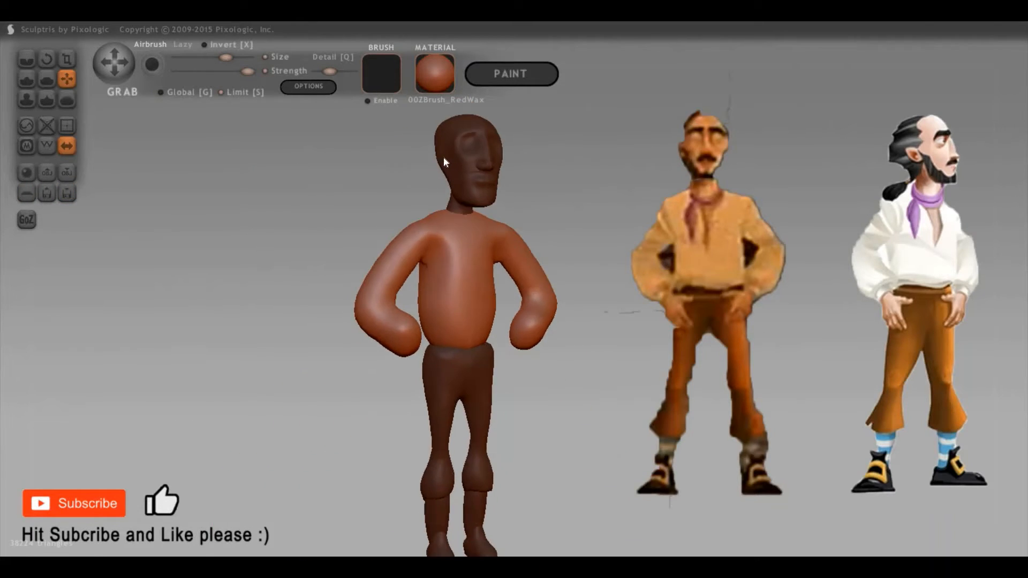
# Make the head the active object and reduce the Grab brush size
pyautogui.moveTo(297, 167)
pyautogui.mouseDown()
pyautogui.moveTo(364, 171)
pyautogui.moveTo(361, 246)
pyautogui.moveTo(388, 252)
pyautogui.moveTo(455, 197)
pyautogui.moveTo(667, 304)
pyautogui.moveTo(636, 259)
pyautogui.moveTo(517, 216)
pyautogui.moveTo(561, 166)
pyautogui.moveTo(523, 239)
pyautogui.mouseUp()
pyautogui.press('space')
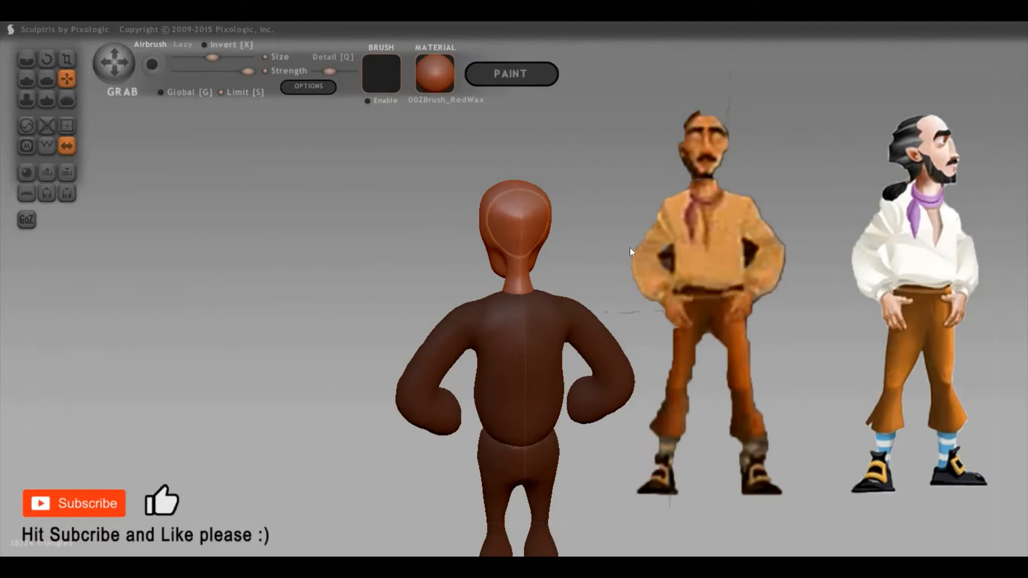
pyautogui.moveTo(605, 246)
pyautogui.mouseDown()
pyautogui.moveTo(728, 222)
pyautogui.moveTo(655, 233)
pyautogui.moveTo(695, 244)
pyautogui.moveTo(615, 337)
pyautogui.moveTo(692, 249)
pyautogui.moveTo(685, 280)
pyautogui.moveTo(665, 239)
pyautogui.moveTo(659, 318)
pyautogui.mouseUp()
pyautogui.scroll(6, 658, 318)
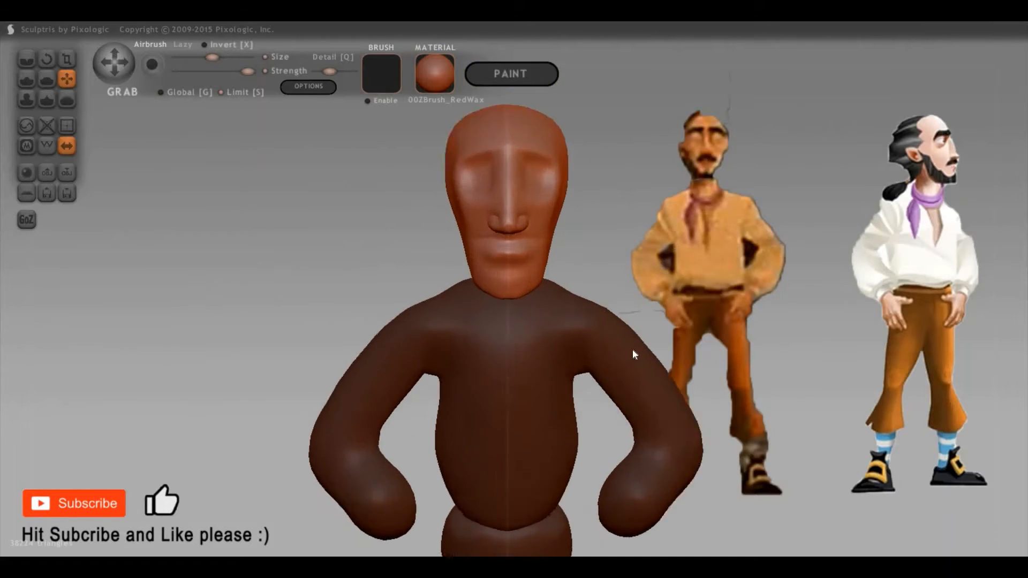
# Compare the whole figure with the references from the front and inspect the face around the nose and mouth up close
pyautogui.scroll(-2, 705, 349)
pyautogui.moveTo(695, 356)
pyautogui.mouseDown()
pyautogui.moveTo(686, 288)
pyautogui.moveTo(708, 359)
pyautogui.moveTo(644, 351)
pyautogui.moveTo(632, 281)
pyautogui.mouseUp()
pyautogui.scroll(-3, 686, 288)
pyautogui.scroll(-2, 708, 359)
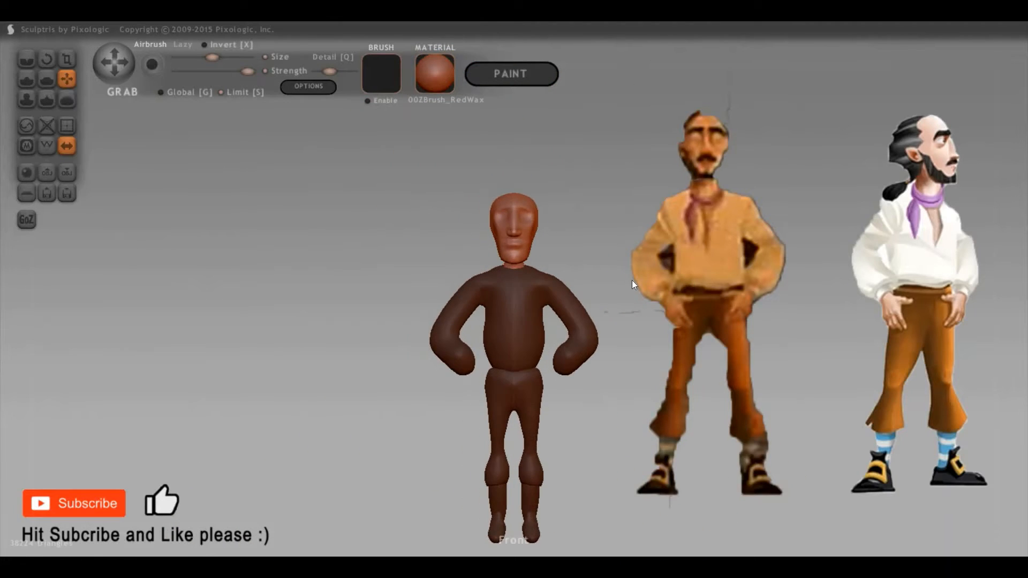
pyautogui.scroll(3, 632, 280)
pyautogui.scroll(3, 632, 281)
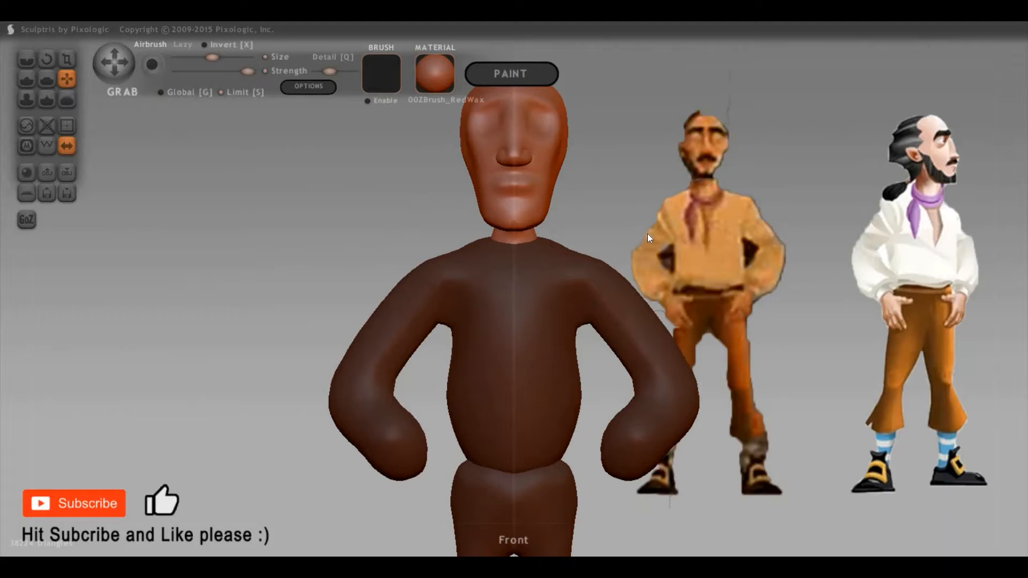
pyautogui.keyDown('alt'); pyautogui.moveTo(648, 235); pyautogui.dragTo(617, 274); pyautogui.keyUp('alt')
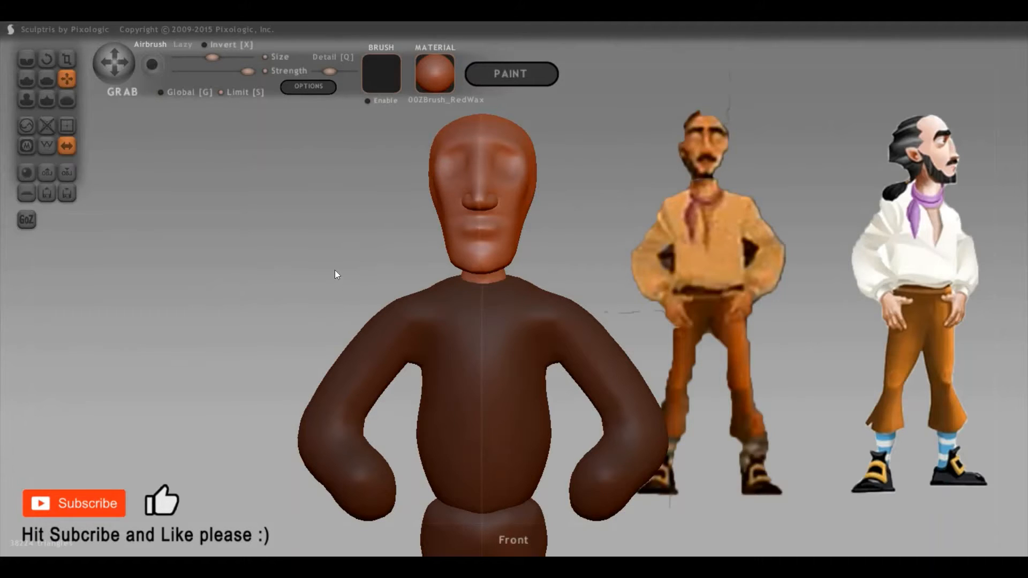
pyautogui.scroll(-3, 332, 288)
pyautogui.moveTo(308, 289); pyautogui.dragTo(311, 283, button='middle')
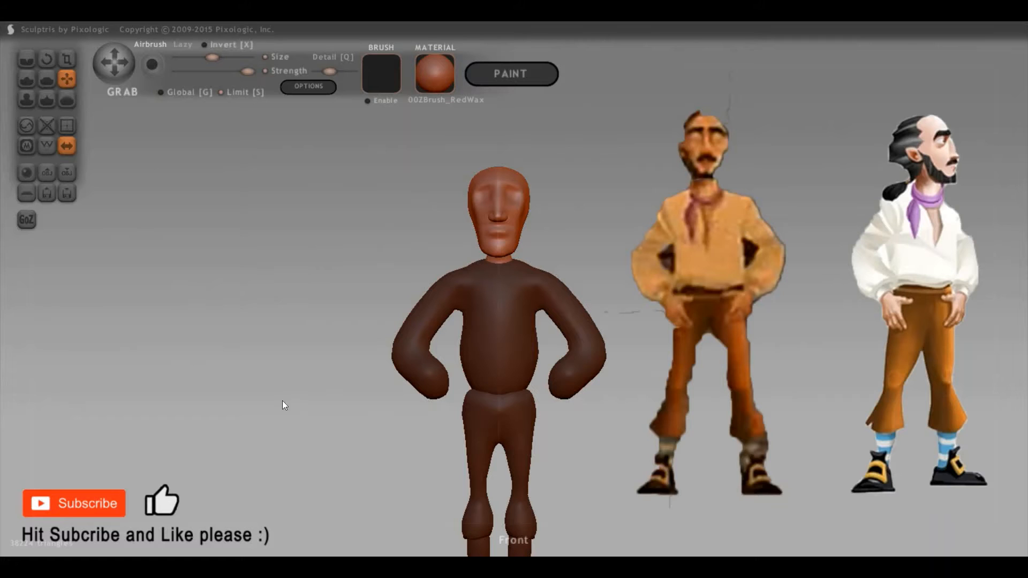
pyautogui.moveTo(279, 411)
pyautogui.mouseDown()
pyautogui.moveTo(356, 413)
pyautogui.moveTo(361, 351)
pyautogui.moveTo(306, 298)
pyautogui.moveTo(306, 352)
pyautogui.mouseUp()
pyautogui.scroll(5, 266, 303)
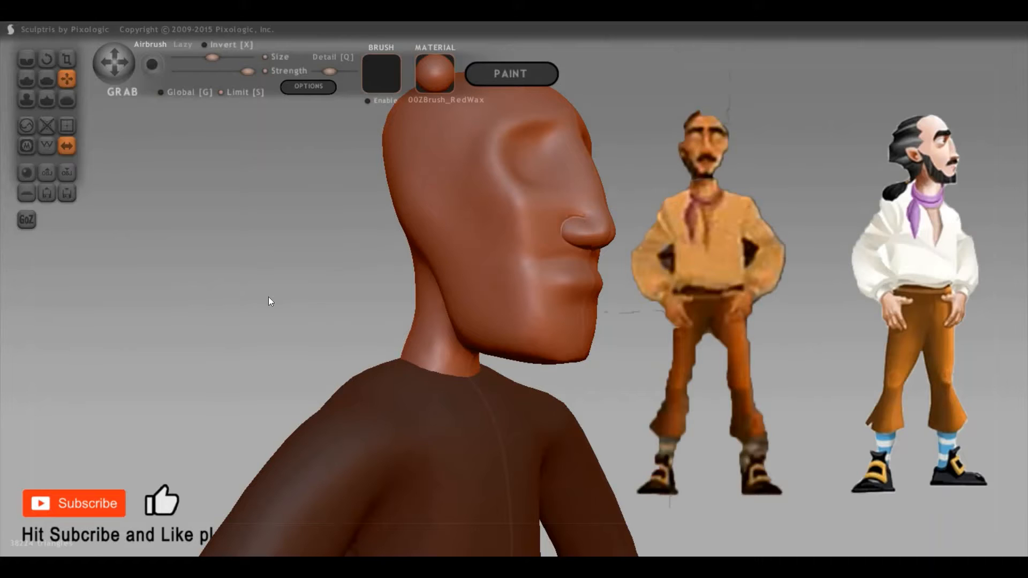
pyautogui.moveTo(811, 216)
pyautogui.mouseDown()
pyautogui.moveTo(781, 238)
pyautogui.moveTo(778, 262)
pyautogui.moveTo(658, 247)
pyautogui.mouseUp()
pyautogui.moveTo(719, 156)
pyautogui.mouseDown()
pyautogui.moveTo(799, 243)
pyautogui.moveTo(684, 156)
pyautogui.mouseUp()
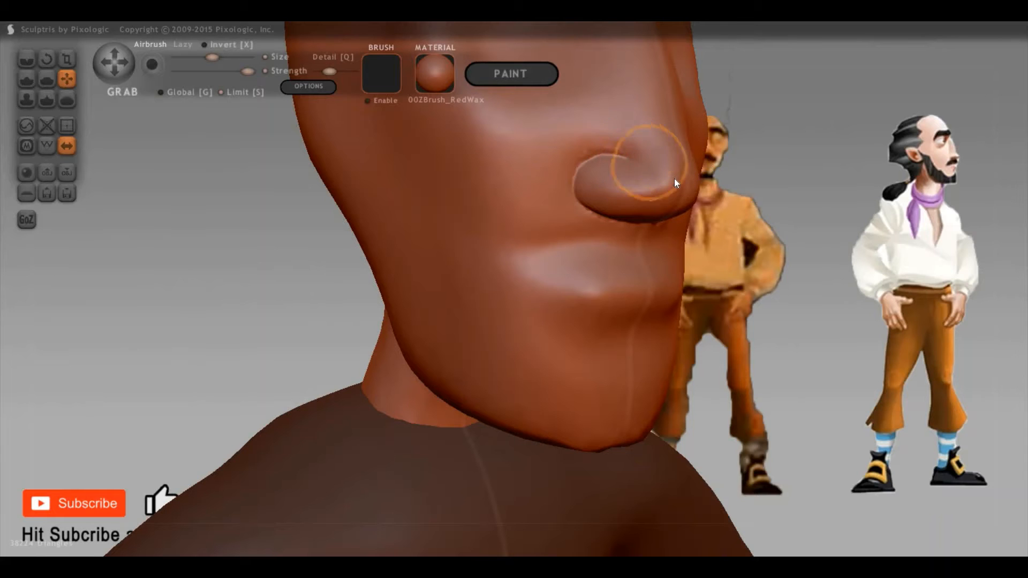
pyautogui.scroll(-3, 791, 213)
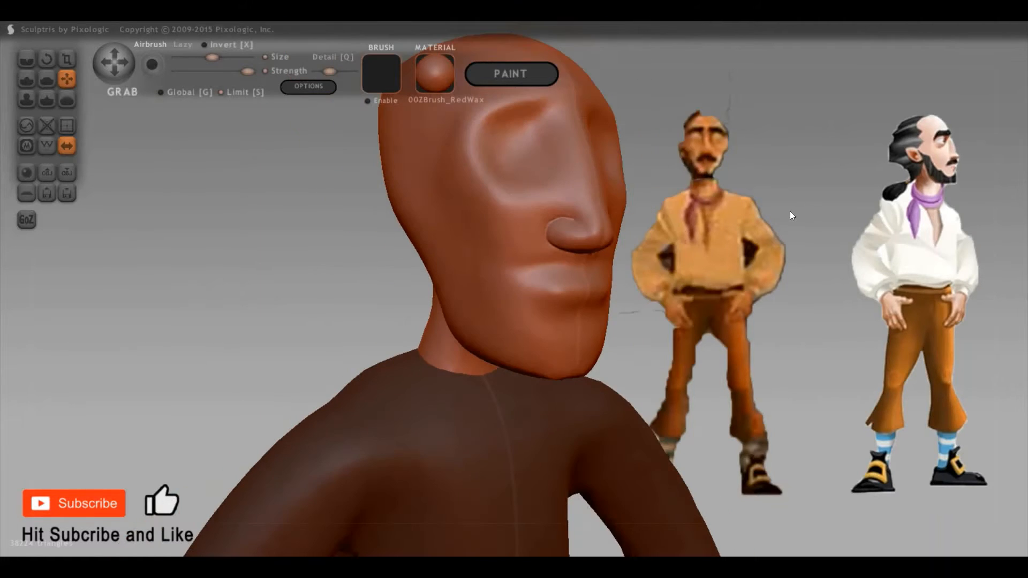
# Smooth the side and underside of the nose with the Flatten brush
pyautogui.scroll(3, 774, 242)
pyautogui.moveTo(774, 242)
pyautogui.mouseDown()
pyautogui.moveTo(773, 307)
pyautogui.moveTo(788, 303)
pyautogui.mouseUp()
pyautogui.moveTo(644, 317); pyautogui.dragTo(619, 293)
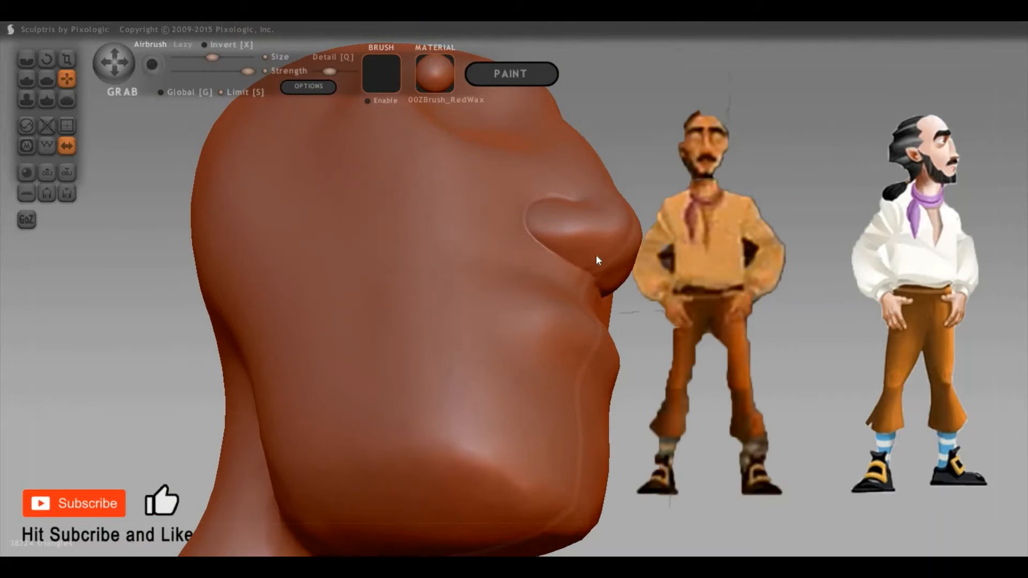
pyautogui.press('f')
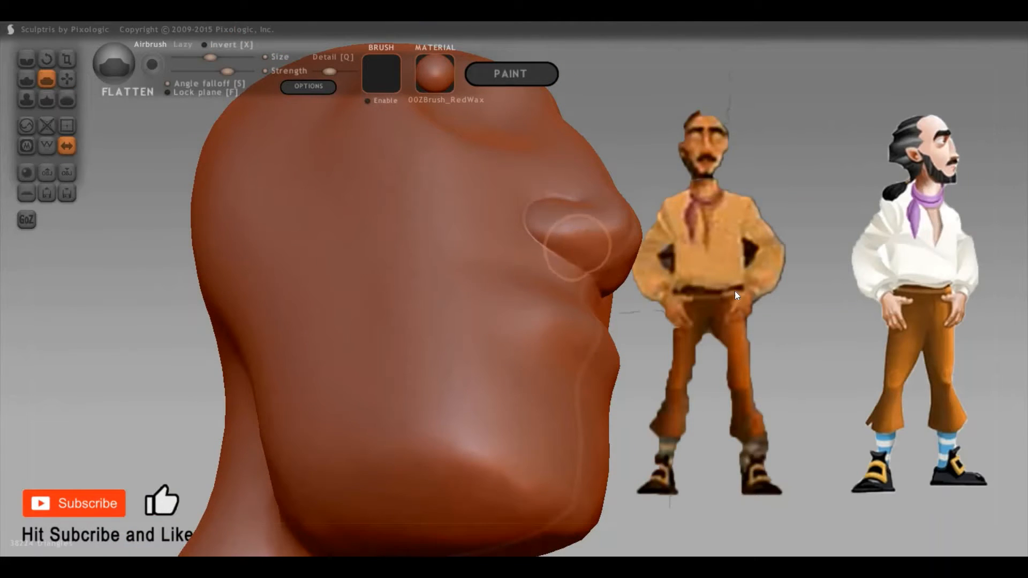
pyautogui.moveTo(600, 250); pyautogui.dragTo(584, 239, button='right')
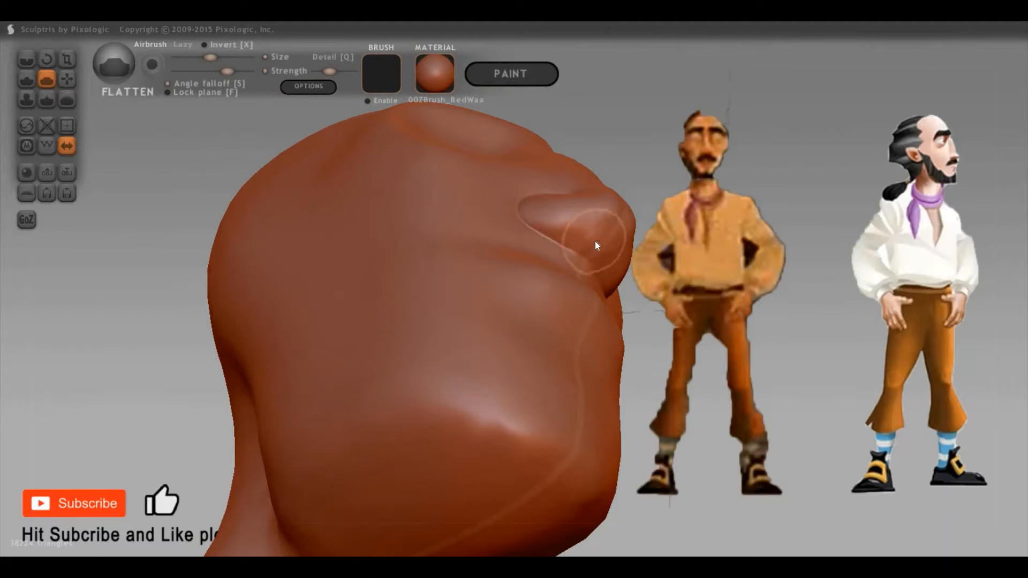
pyautogui.moveTo(798, 378)
pyautogui.mouseDown()
pyautogui.moveTo(746, 302)
pyautogui.moveTo(815, 304)
pyautogui.moveTo(792, 291)
pyautogui.moveTo(779, 337)
pyautogui.moveTo(528, 275)
pyautogui.mouseUp()
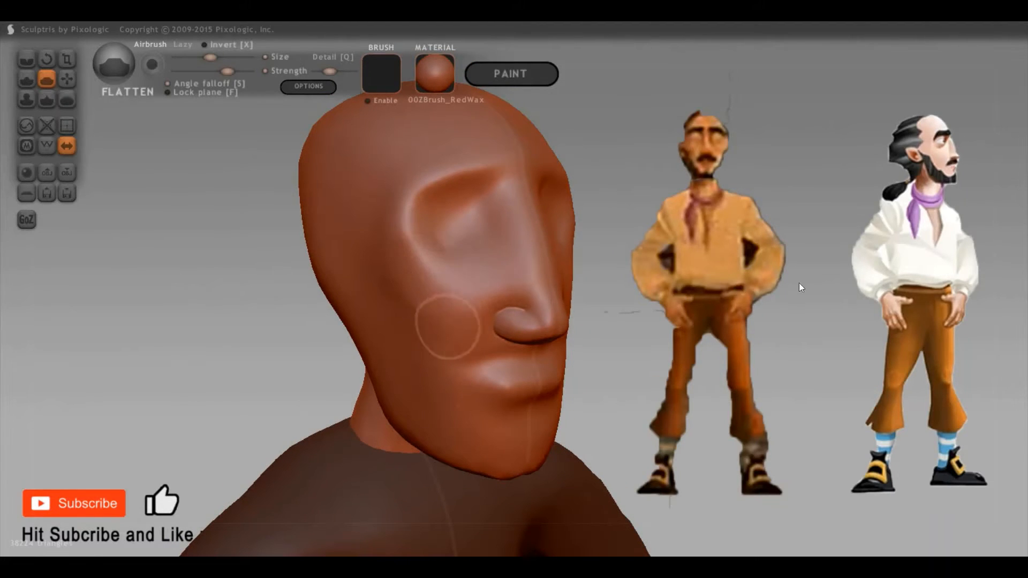
# Flatten the temple and the outer edge of the eye socket
pyautogui.moveTo(799, 283)
pyautogui.mouseDown()
pyautogui.moveTo(427, 232)
pyautogui.moveTo(414, 181)
pyautogui.mouseUp()
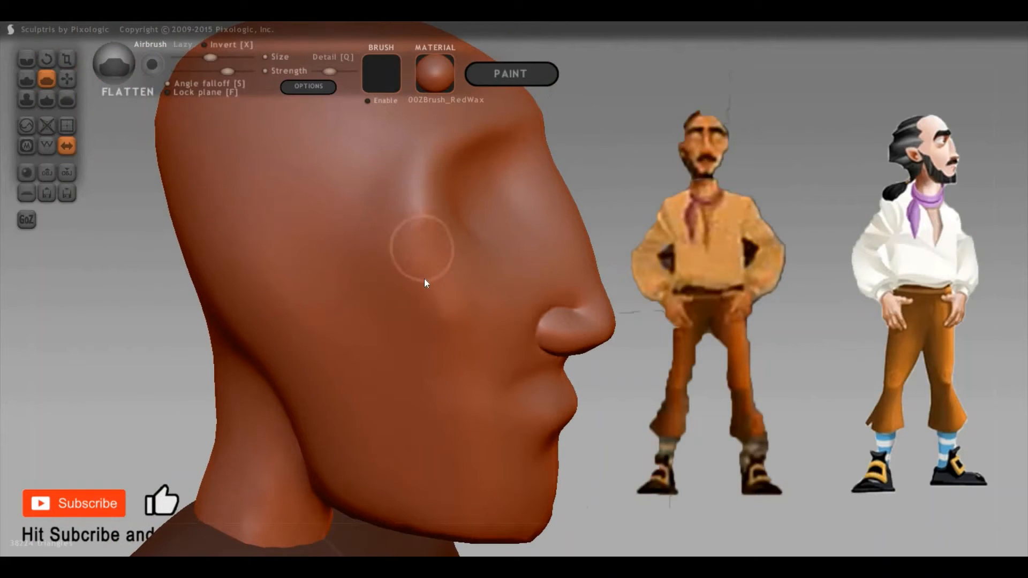
pyautogui.moveTo(597, 160); pyautogui.dragTo(463, 213)
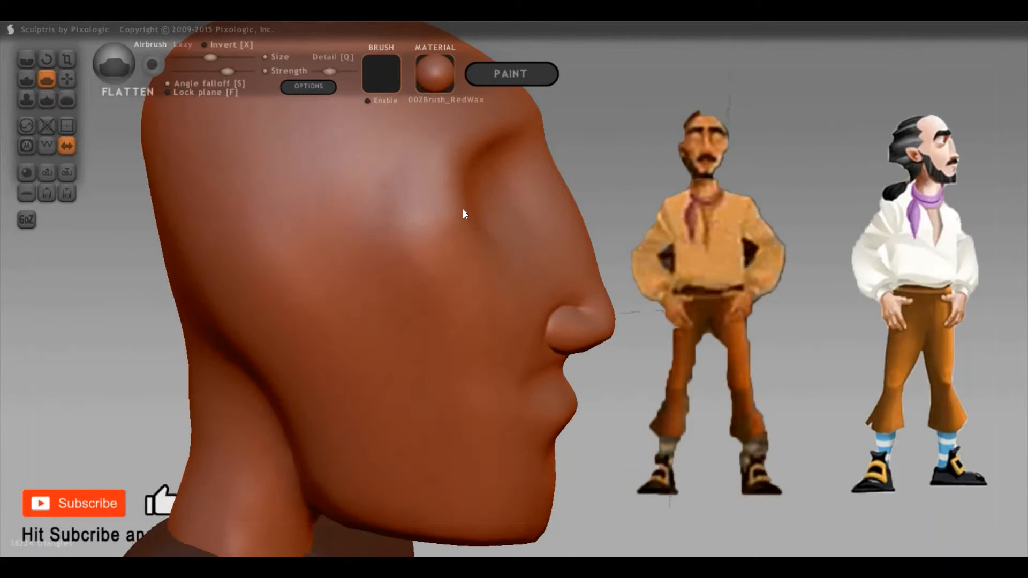
pyautogui.moveTo(427, 246); pyautogui.dragTo(400, 243)
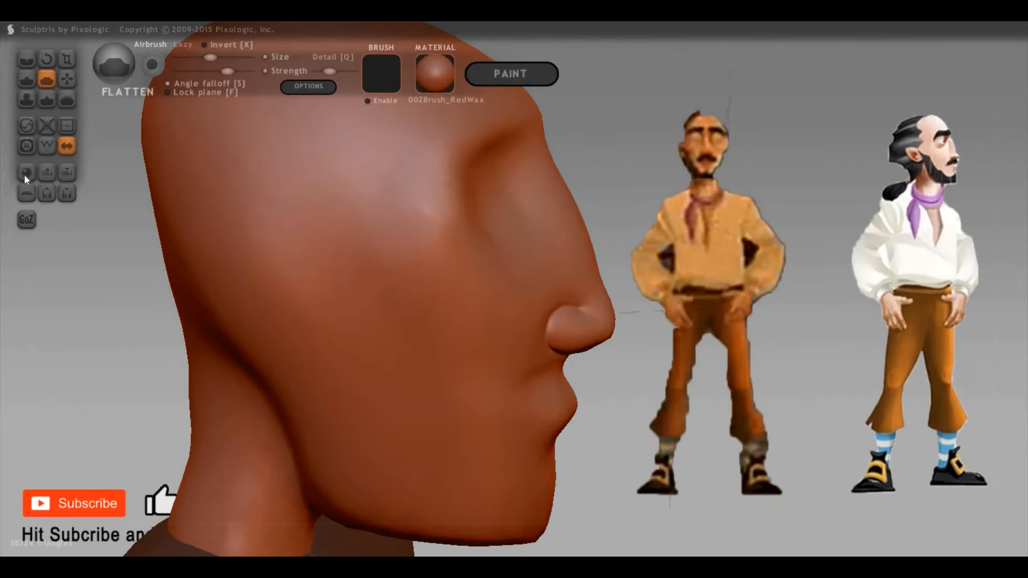
# Add a mirrored pair of spheres as eyeballs and scale them down to roughly fit the eye sockets
pyautogui.click(25, 176)
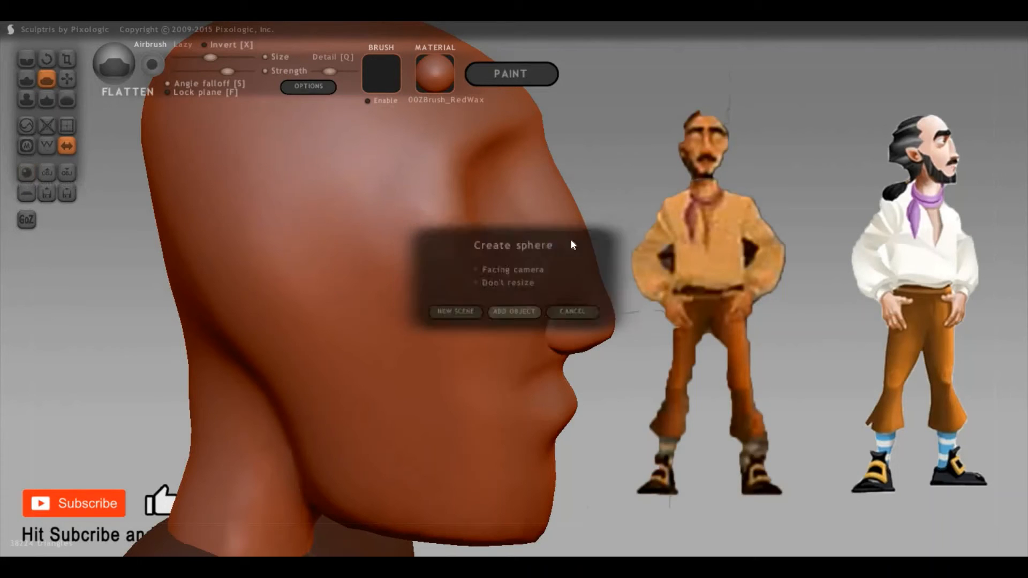
pyautogui.click(514, 311)
pyautogui.moveTo(805, 275); pyautogui.dragTo(449, 197)
pyautogui.press('3')
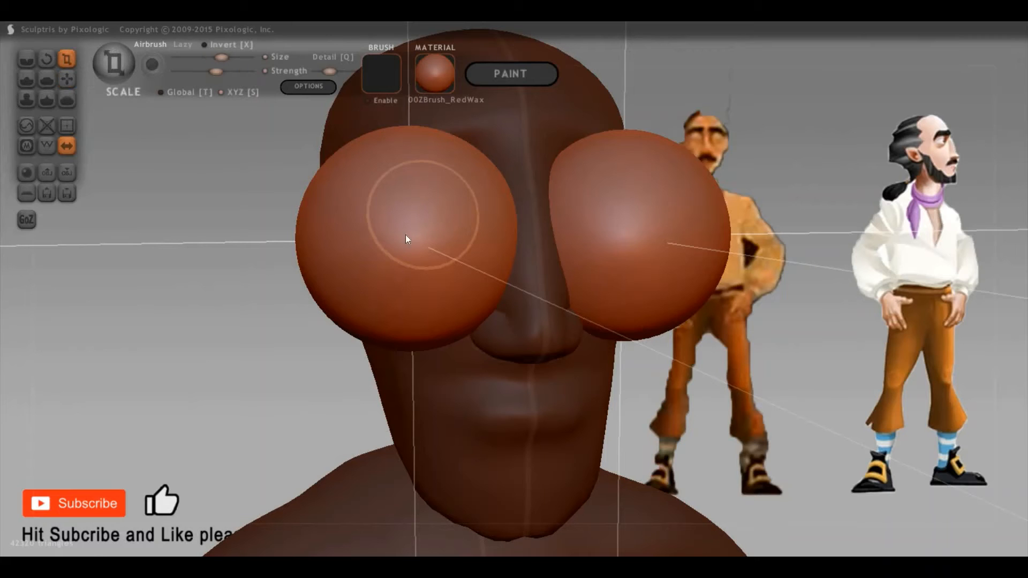
pyautogui.moveTo(406, 235); pyautogui.dragTo(467, 310)
# Move the eyeballs into the eye sockets with the Grab tool, lining them up from the side and front
pyautogui.press('6')
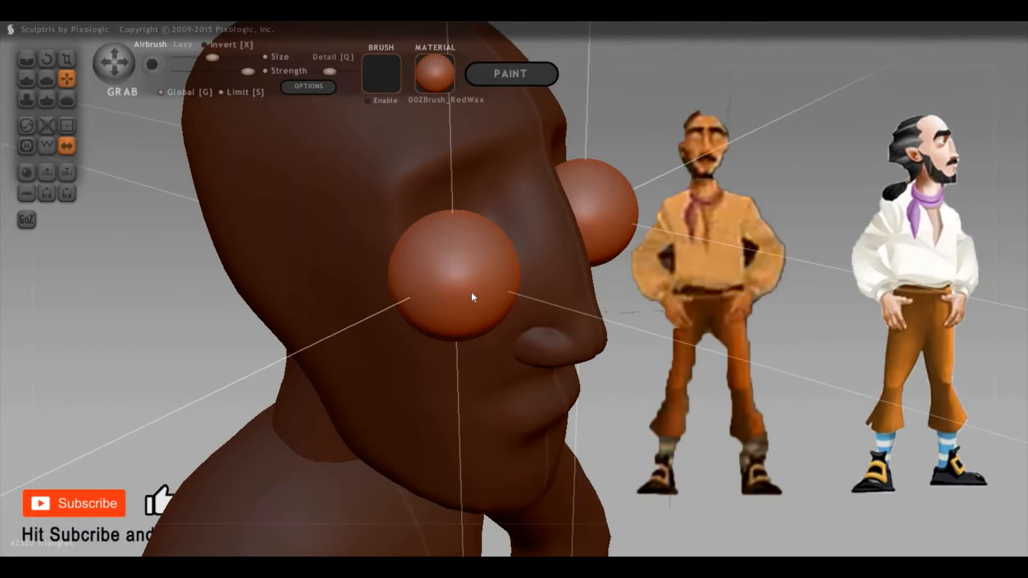
pyautogui.moveTo(820, 326); pyautogui.dragTo(658, 197)
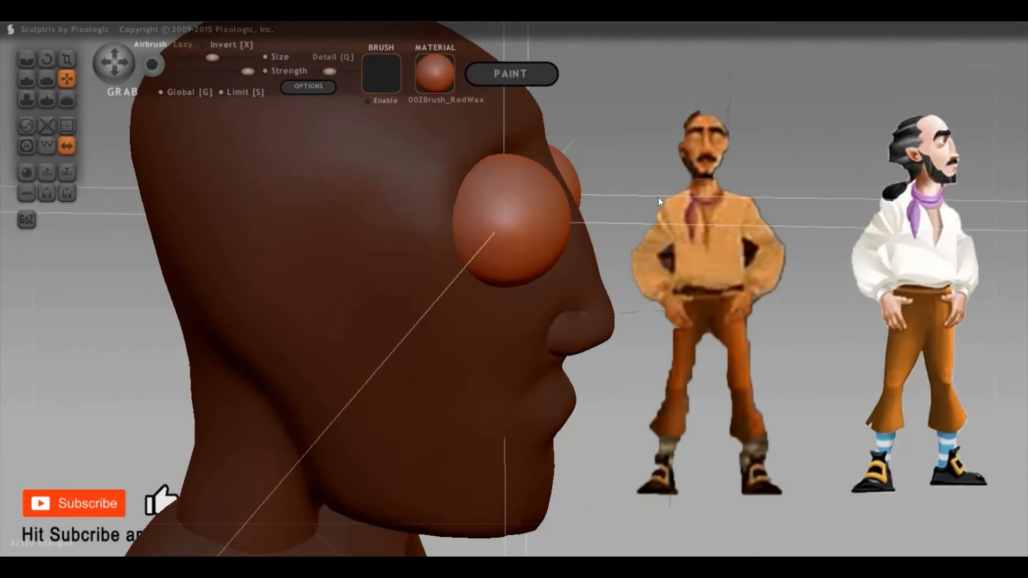
pyautogui.moveTo(518, 201); pyautogui.dragTo(713, 303)
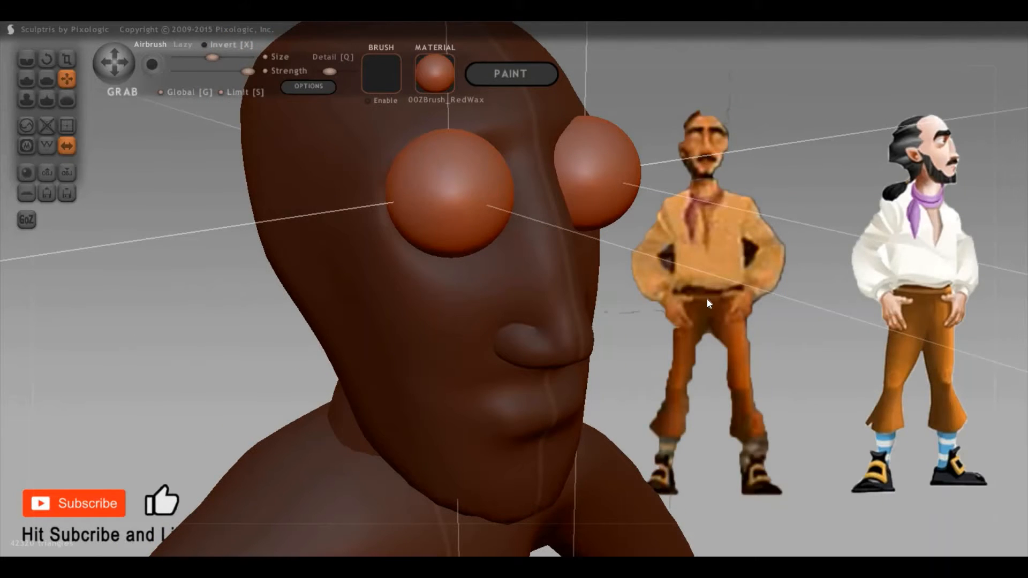
pyautogui.moveTo(756, 279); pyautogui.dragTo(740, 169)
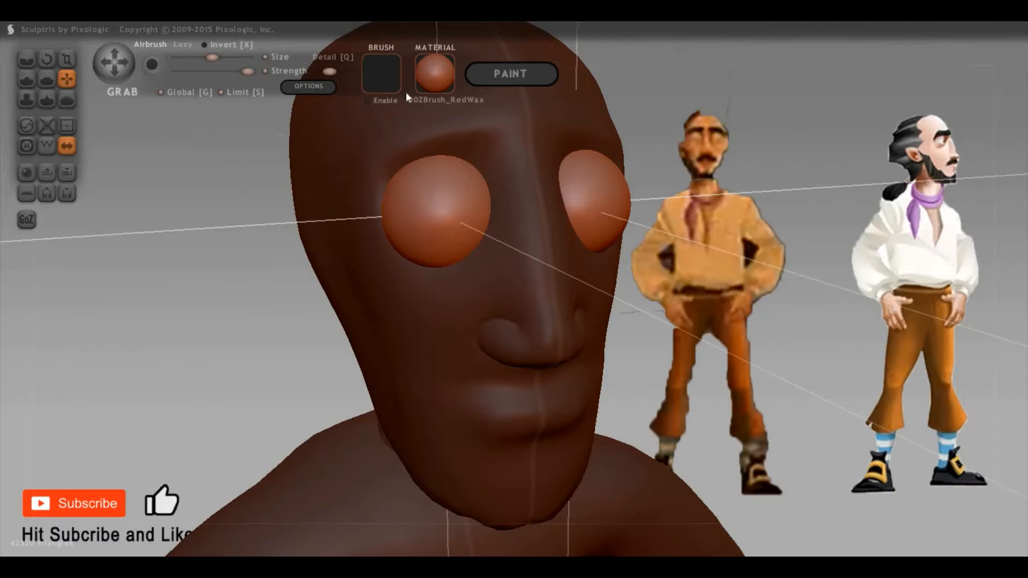
pyautogui.moveTo(407, 94); pyautogui.dragTo(384, 199)
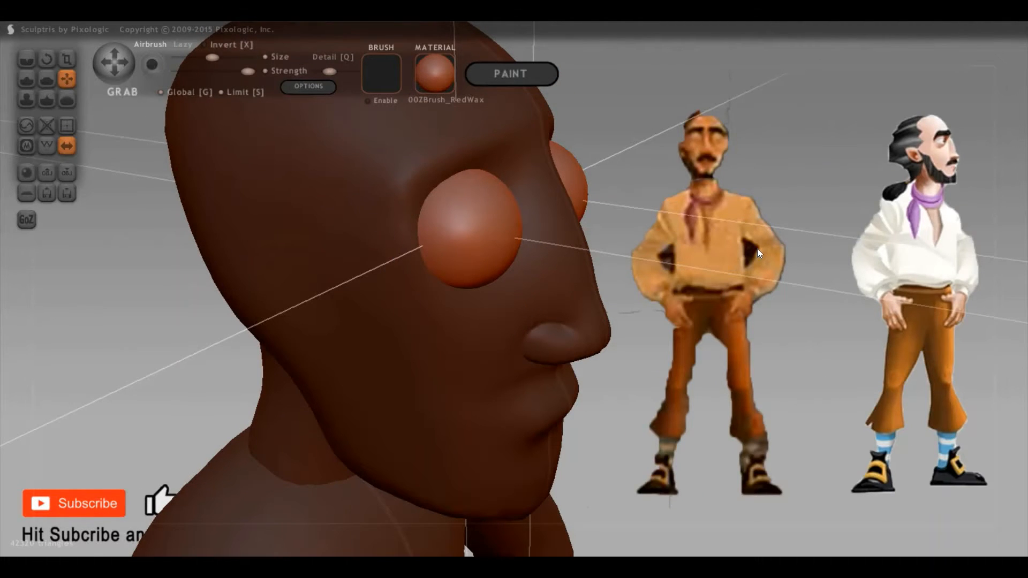
pyautogui.moveTo(757, 248); pyautogui.dragTo(450, 212)
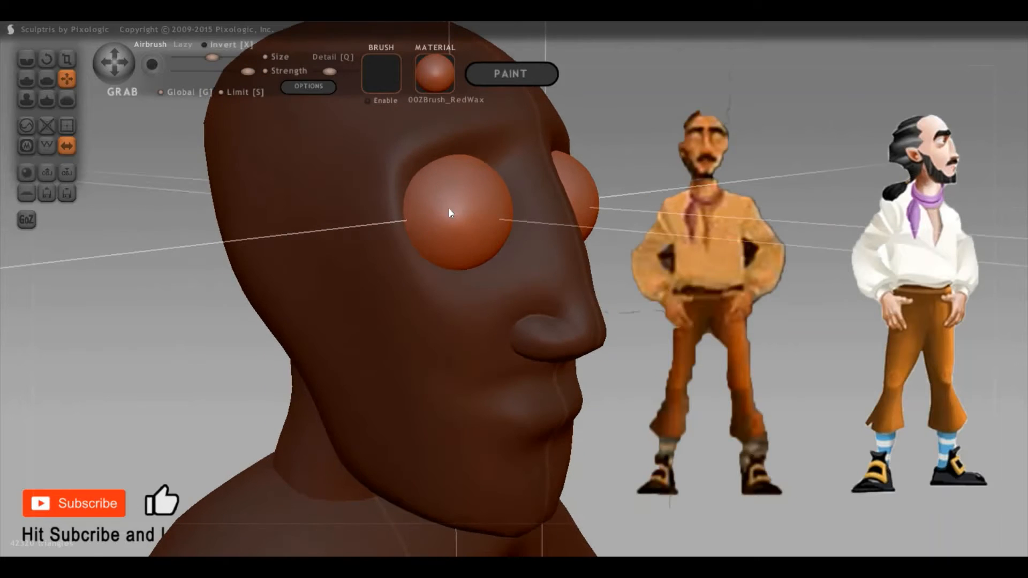
# Scale the eyeballs down further and reseat them in the sockets beneath the brows
pyautogui.press('t')
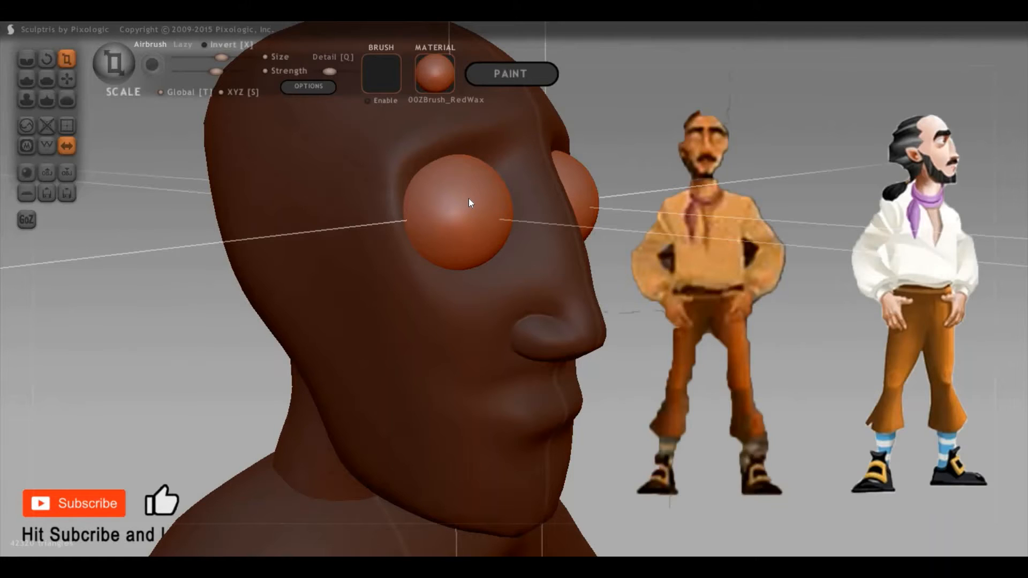
pyautogui.moveTo(419, 269); pyautogui.dragTo(444, 240)
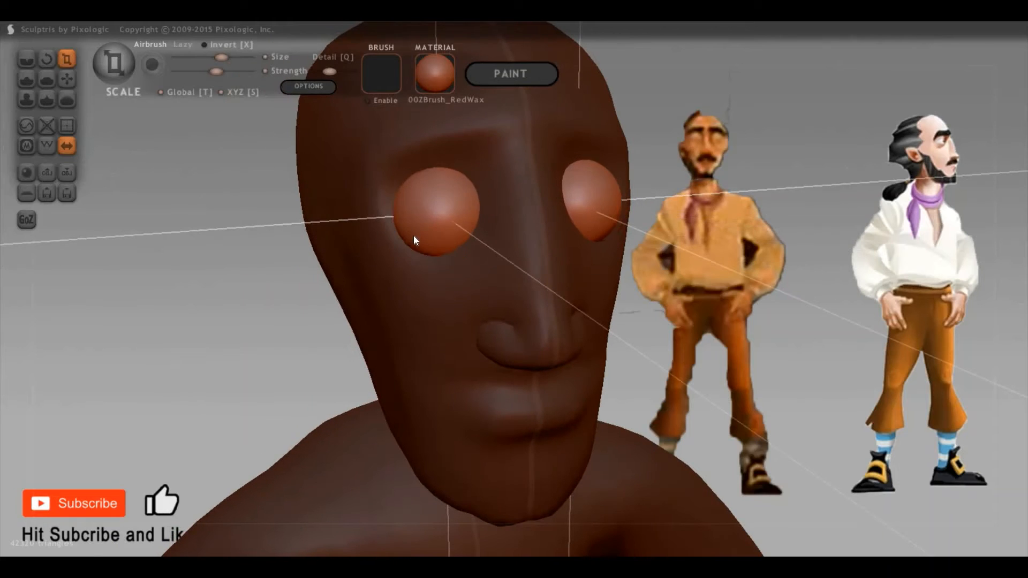
pyautogui.press('g')
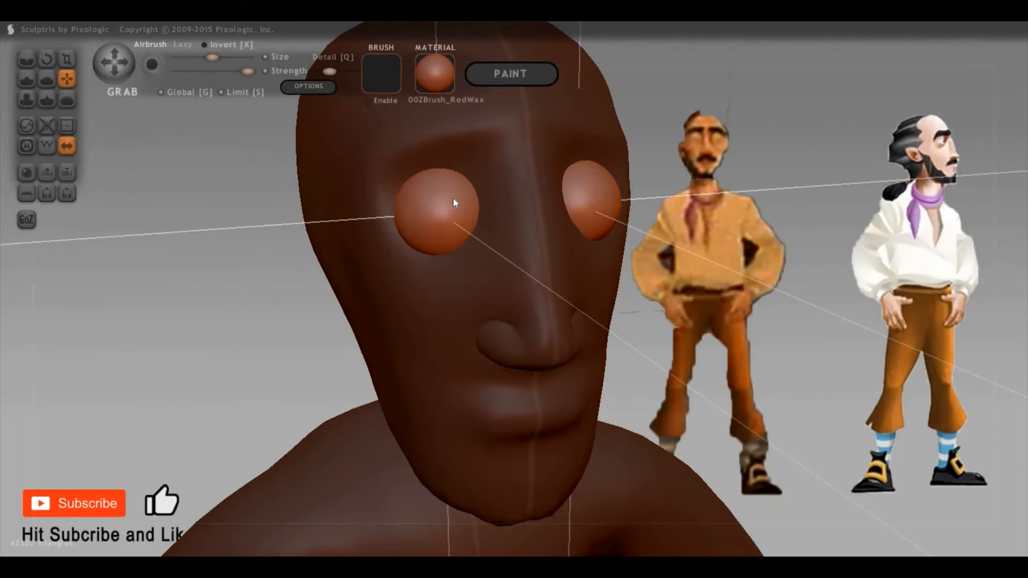
pyautogui.moveTo(658, 215)
pyautogui.mouseDown()
pyautogui.moveTo(748, 203)
pyautogui.moveTo(542, 231)
pyautogui.mouseUp()
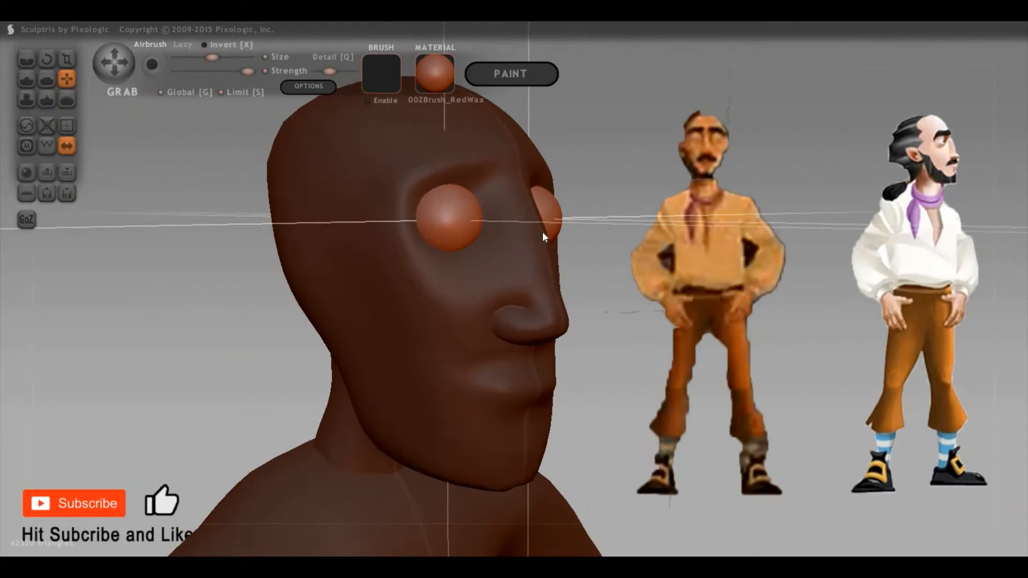
# Make the head active and build up a lower eyelid ridge beneath each eyeball with the Draw brush
pyautogui.press('d')
pyautogui.press('space')
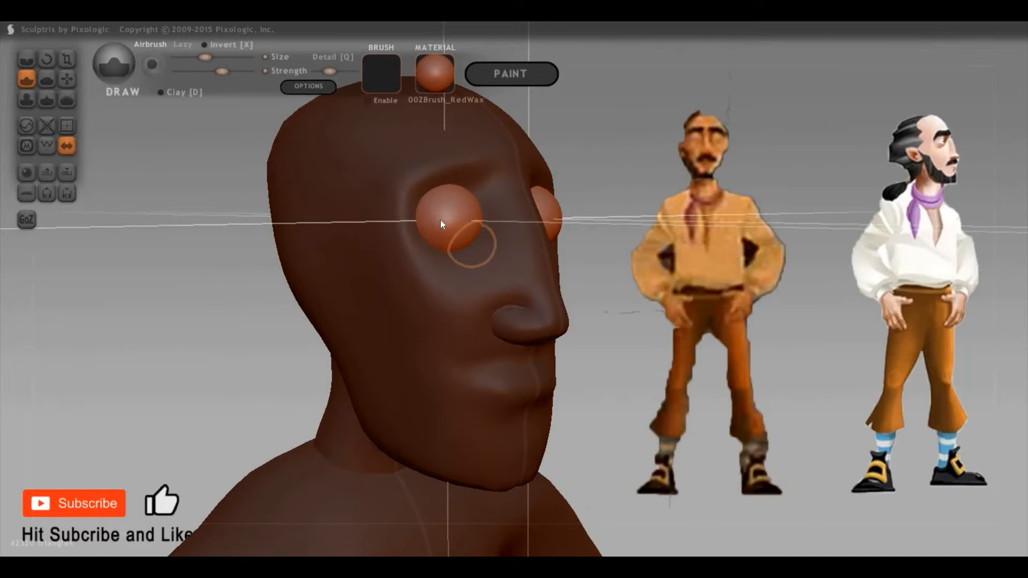
pyautogui.scroll(3, 450, 222)
pyautogui.click(458, 215)
pyautogui.moveTo(422, 216); pyautogui.dragTo(360, 205)
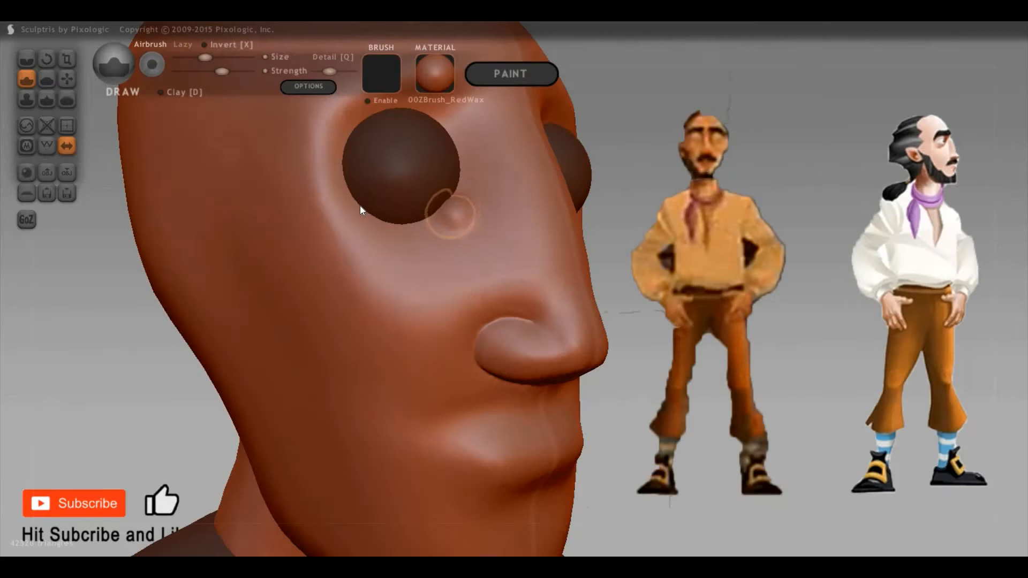
pyautogui.moveTo(435, 206)
pyautogui.keyDown('shift'); pyautogui.mouseDown()
pyautogui.moveTo(456, 197)
pyautogui.moveTo(374, 213)
pyautogui.moveTo(457, 194)
pyautogui.moveTo(362, 207)
pyautogui.moveTo(460, 182)
pyautogui.moveTo(350, 206)
pyautogui.moveTo(504, 223)
pyautogui.mouseUp(); pyautogui.keyUp('shift')
pyautogui.click(459, 185)
pyautogui.click(458, 193)
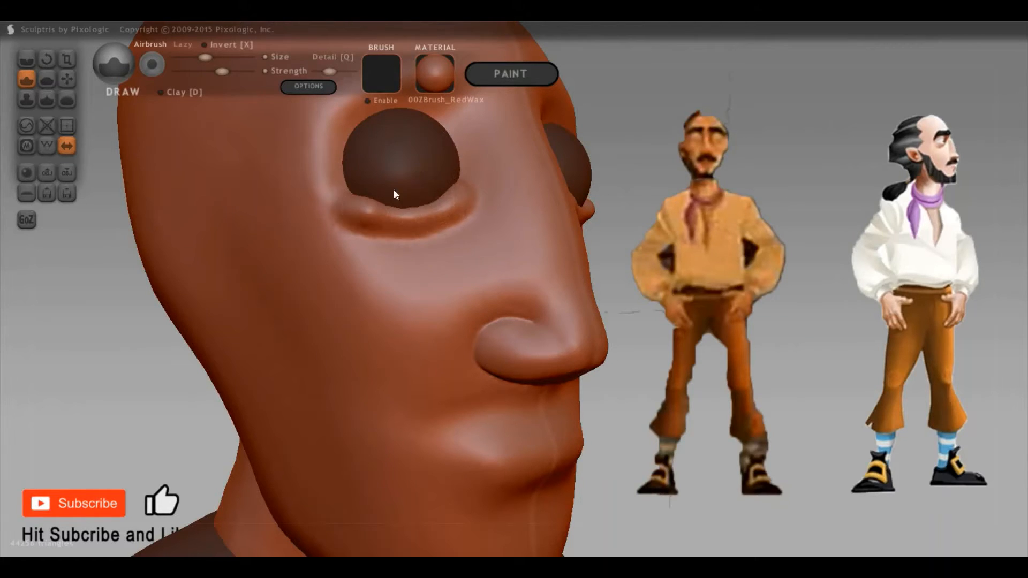
pyautogui.moveTo(395, 193)
pyautogui.mouseDown(button='right')
pyautogui.moveTo(336, 209)
pyautogui.moveTo(434, 222)
pyautogui.mouseUp(button='right')
pyautogui.moveTo(433, 222)
pyautogui.mouseDown()
pyautogui.moveTo(449, 206)
pyautogui.moveTo(360, 201)
pyautogui.moveTo(367, 204)
pyautogui.mouseUp()
pyautogui.moveTo(799, 204)
pyautogui.mouseDown(button='right')
pyautogui.moveTo(747, 219)
pyautogui.moveTo(837, 239)
pyautogui.mouseUp(button='right')
pyautogui.moveTo(527, 225); pyautogui.dragTo(432, 226, button='right')
# Enlarge the Grab brush and pull the lower eyelid up and over the eyeball
pyautogui.press('6')
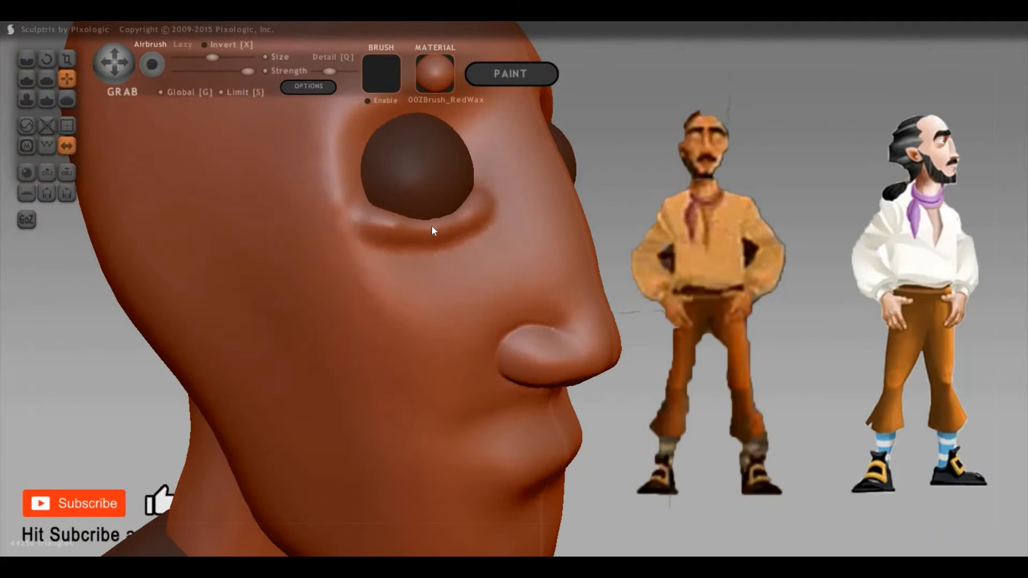
pyautogui.press('space')
pyautogui.scroll(5, 429, 208)
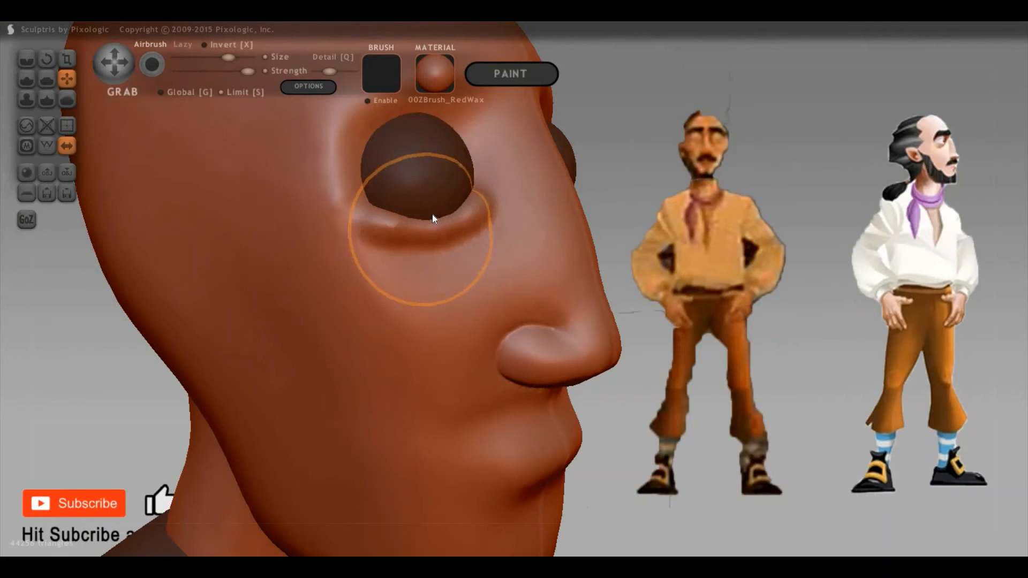
pyautogui.moveTo(432, 214); pyautogui.dragTo(430, 194)
pyautogui.moveTo(557, 211); pyautogui.dragTo(528, 208, button='right')
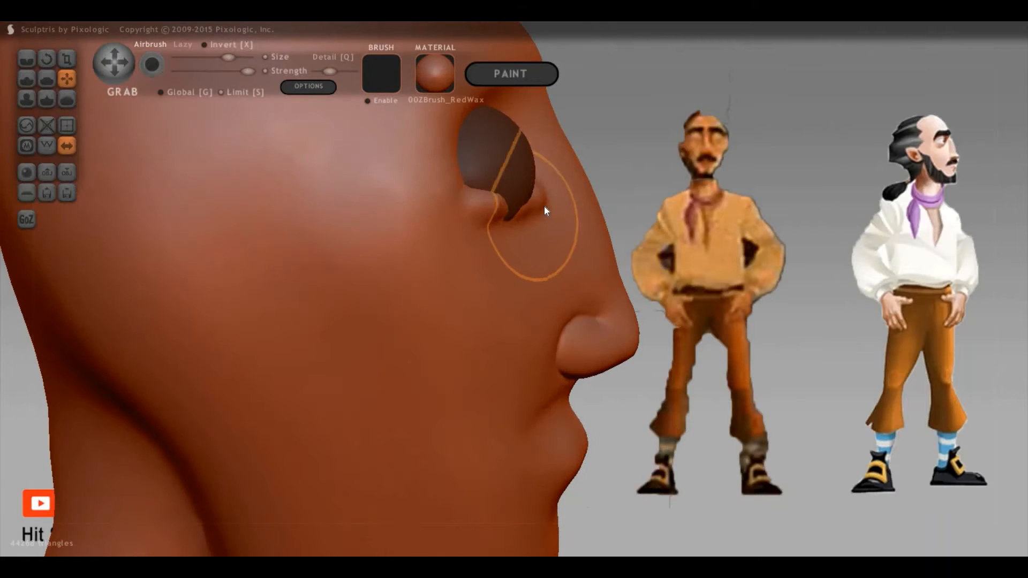
pyautogui.moveTo(404, 224); pyautogui.dragTo(416, 217, button='right')
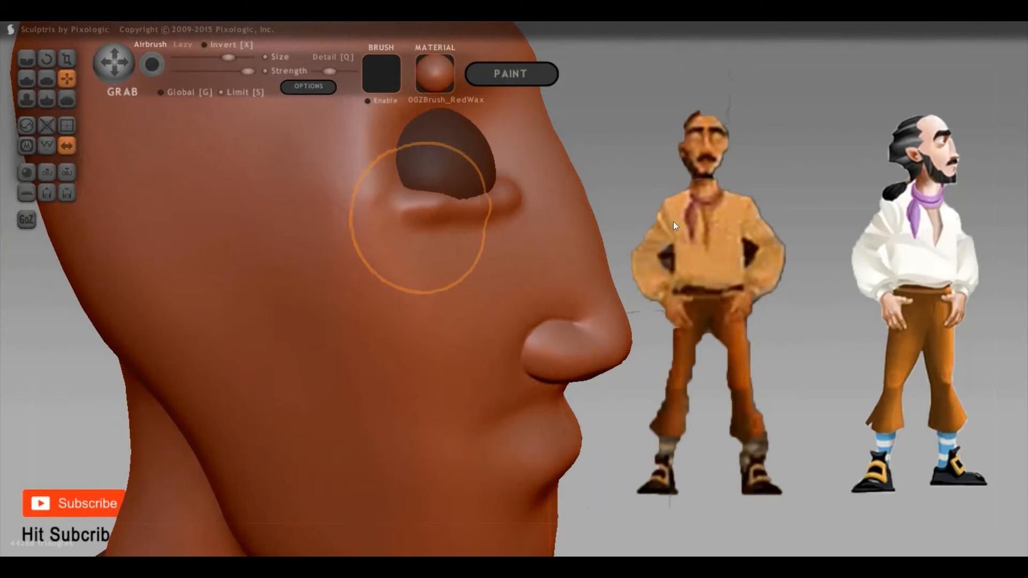
pyautogui.moveTo(418, 219); pyautogui.dragTo(413, 221)
# Adjust the lower eyelid's edge and inner corner with the Grab brush so it fits around the eyeball
pyautogui.moveTo(671, 153); pyautogui.dragTo(420, 164, button='right')
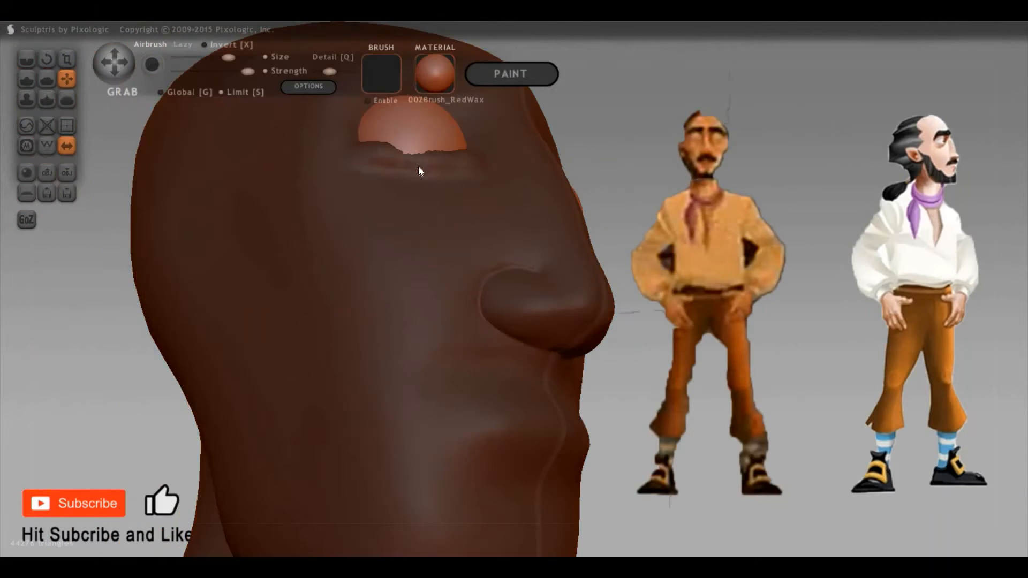
pyautogui.moveTo(419, 166); pyautogui.dragTo(407, 159)
pyautogui.moveTo(567, 172); pyautogui.dragTo(721, 187, button='right')
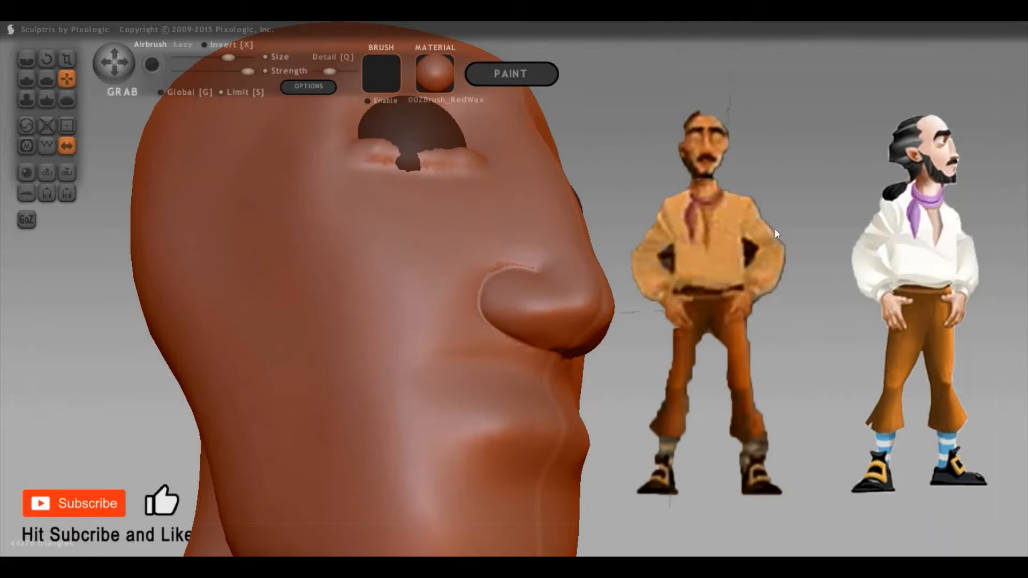
pyautogui.scroll(2, 474, 210)
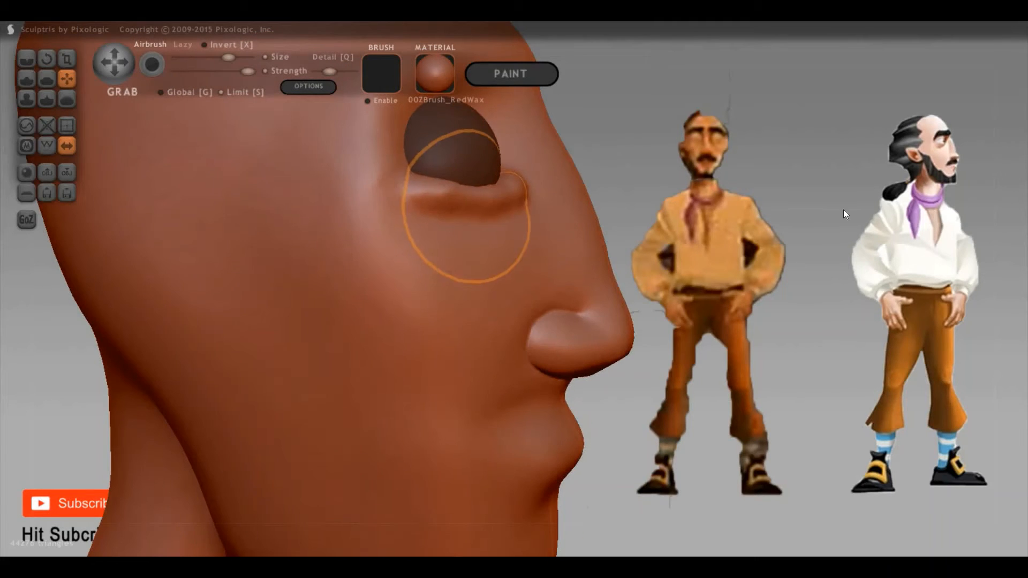
pyautogui.moveTo(843, 210)
pyautogui.mouseDown(button='right')
pyautogui.moveTo(550, 207)
pyautogui.moveTo(552, 192)
pyautogui.mouseUp(button='right')
pyautogui.moveTo(551, 188)
pyautogui.mouseDown()
pyautogui.moveTo(567, 176)
pyautogui.moveTo(554, 182)
pyautogui.mouseUp()
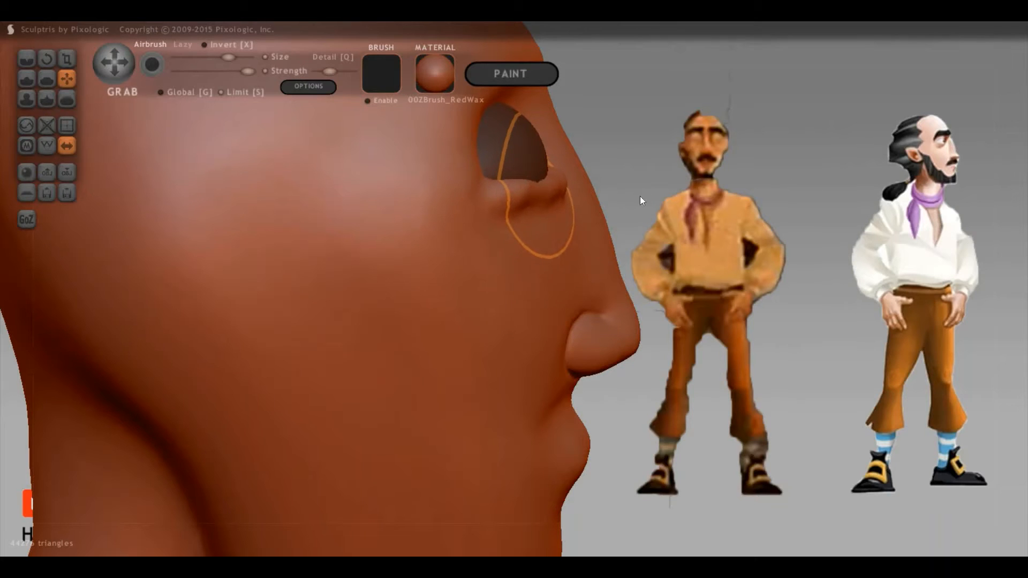
pyautogui.moveTo(641, 196); pyautogui.dragTo(863, 271, button='right')
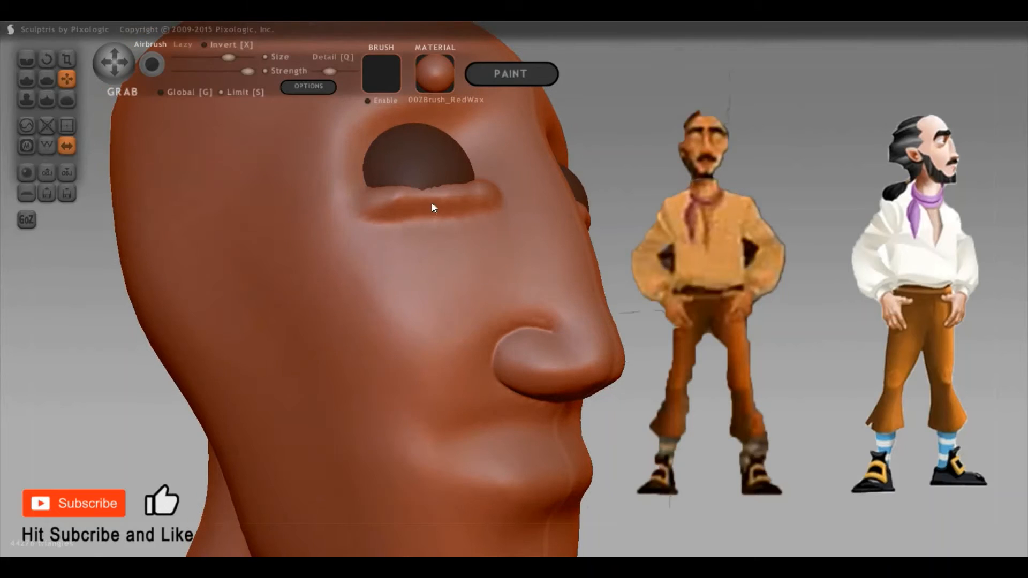
pyautogui.moveTo(424, 203); pyautogui.dragTo(498, 223)
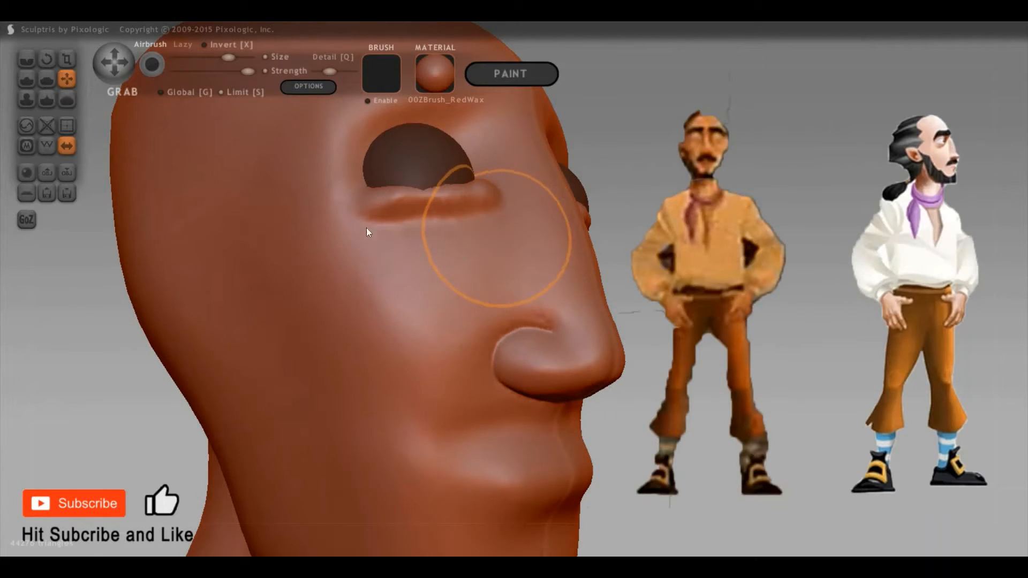
# Thicken the lower eyelid with the Draw brush and blend it into the cheek with the Flatten brush
pyautogui.press('4')
pyautogui.moveTo(375, 214)
pyautogui.mouseDown()
pyautogui.moveTo(401, 201)
pyautogui.moveTo(513, 199)
pyautogui.moveTo(414, 197)
pyautogui.moveTo(496, 202)
pyautogui.moveTo(411, 210)
pyautogui.moveTo(509, 194)
pyautogui.moveTo(397, 210)
pyautogui.mouseUp()
pyautogui.moveTo(439, 225); pyautogui.dragTo(480, 228, button='middle')
pyautogui.moveTo(480, 228)
pyautogui.mouseDown()
pyautogui.moveTo(449, 248)
pyautogui.moveTo(461, 254)
pyautogui.moveTo(475, 240)
pyautogui.moveTo(458, 209)
pyautogui.mouseUp()
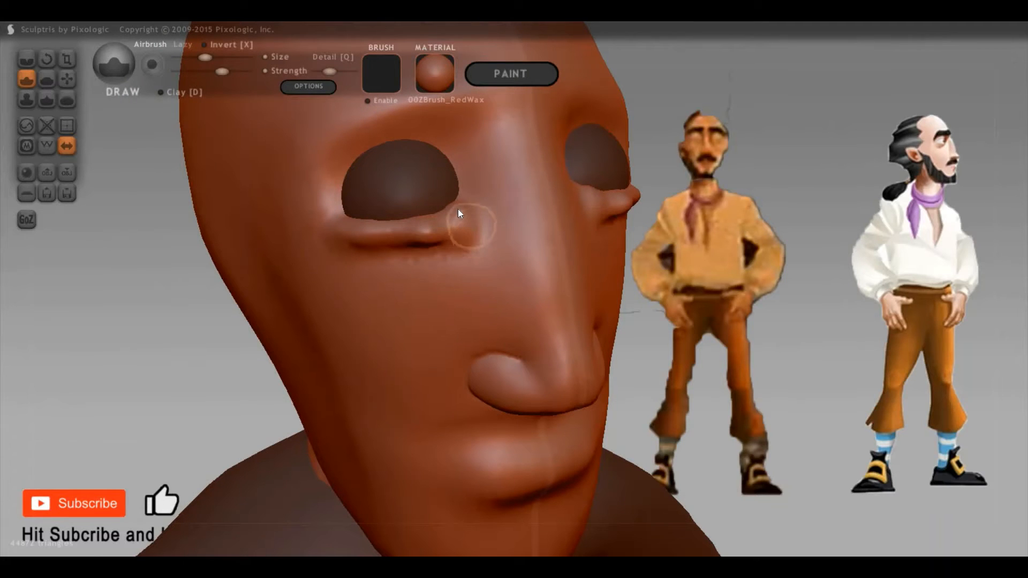
pyautogui.moveTo(452, 206); pyautogui.dragTo(483, 217, button='middle')
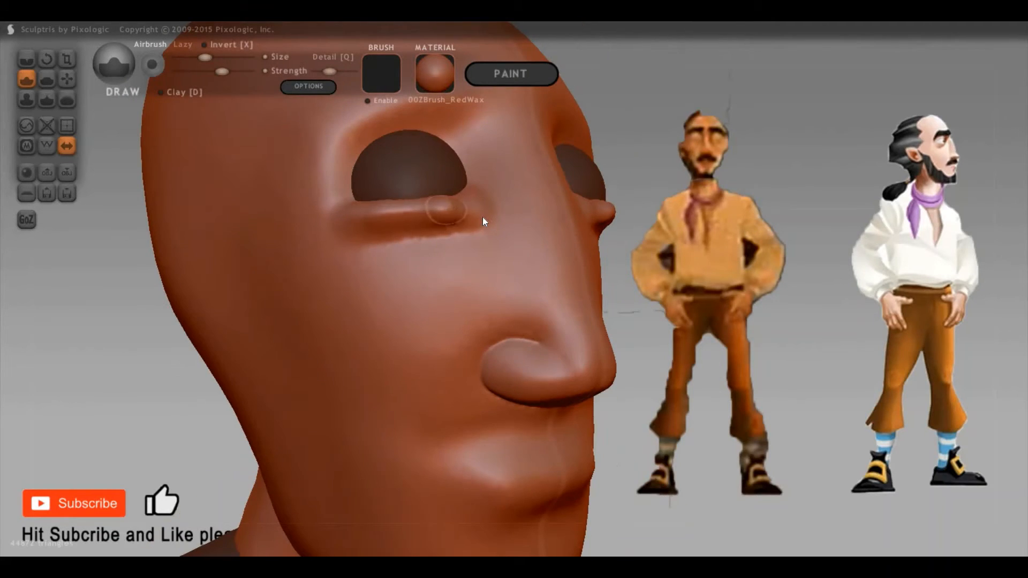
pyautogui.press('f')
pyautogui.moveTo(355, 220)
pyautogui.mouseDown()
pyautogui.moveTo(477, 222)
pyautogui.moveTo(359, 239)
pyautogui.moveTo(395, 229)
pyautogui.moveTo(415, 239)
pyautogui.mouseUp()
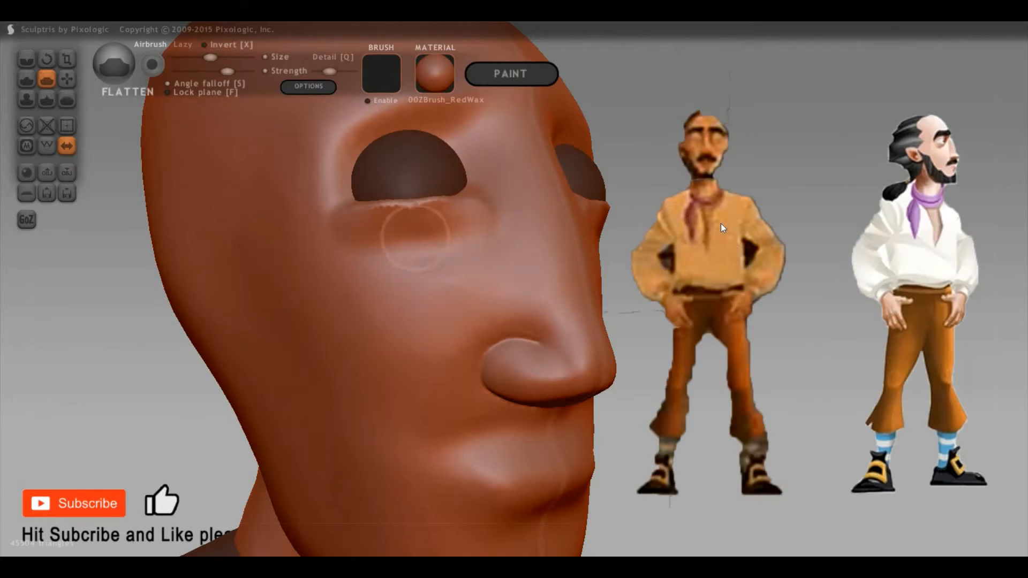
# Sharpen the lower eyelid's rim from the outer to the inner eye corner with the Pinch brush
pyautogui.moveTo(415, 239)
pyautogui.mouseDown(button='middle')
pyautogui.moveTo(478, 215)
pyautogui.moveTo(359, 249)
pyautogui.mouseUp(button='middle')
pyautogui.press('p')
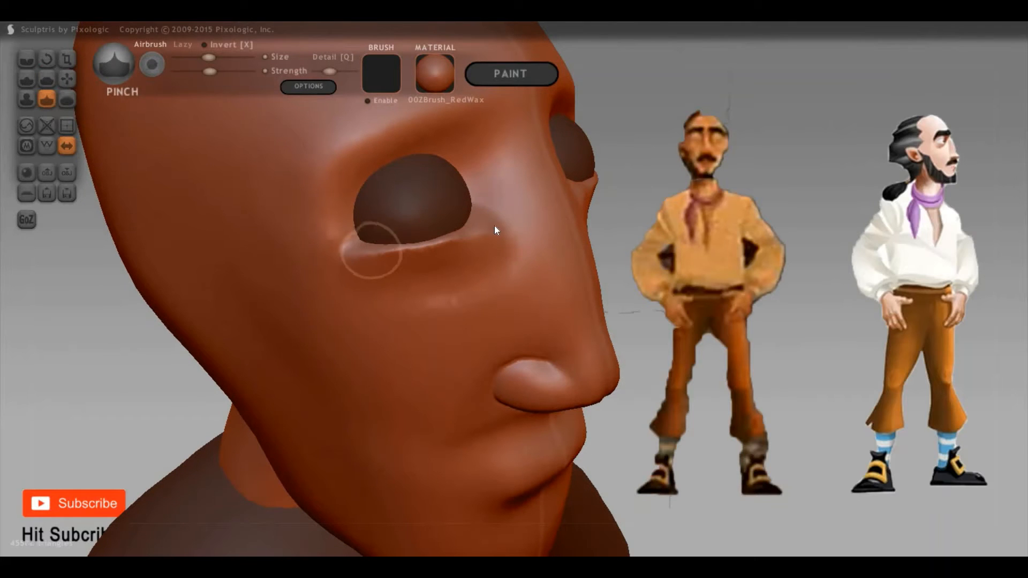
pyautogui.moveTo(371, 251); pyautogui.dragTo(494, 231)
pyautogui.moveTo(402, 241); pyautogui.dragTo(437, 208, button='middle')
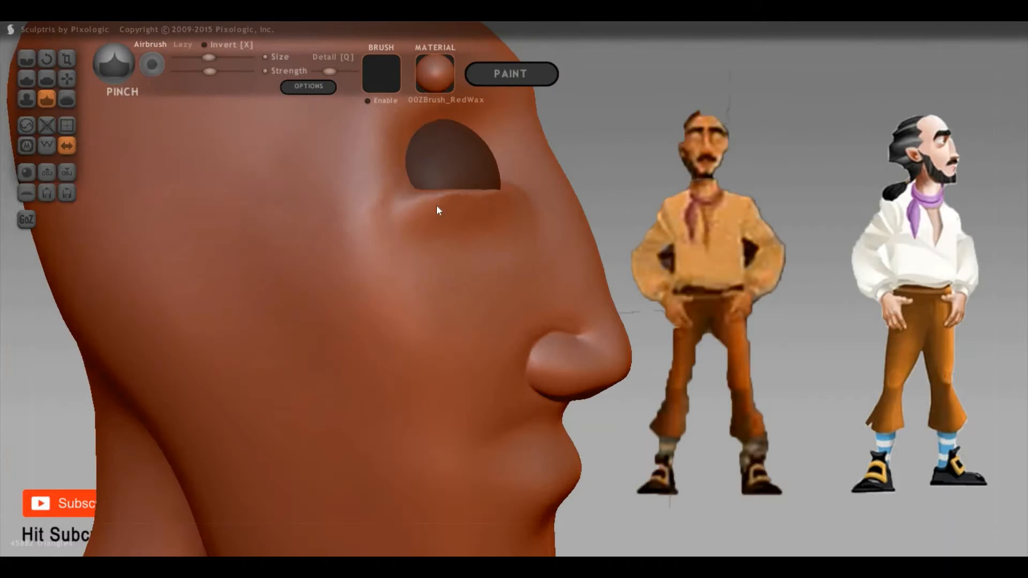
pyautogui.moveTo(407, 204); pyautogui.dragTo(482, 193)
pyautogui.moveTo(756, 217)
pyautogui.mouseDown()
pyautogui.moveTo(492, 223)
pyautogui.moveTo(776, 221)
pyautogui.moveTo(786, 261)
pyautogui.moveTo(837, 252)
pyautogui.mouseUp()
pyautogui.press('g')
pyautogui.scroll(3, 835, 251)
# Try to build up an upper eyelid above the eyeball with trial strokes of the Draw brush
pyautogui.press('d')
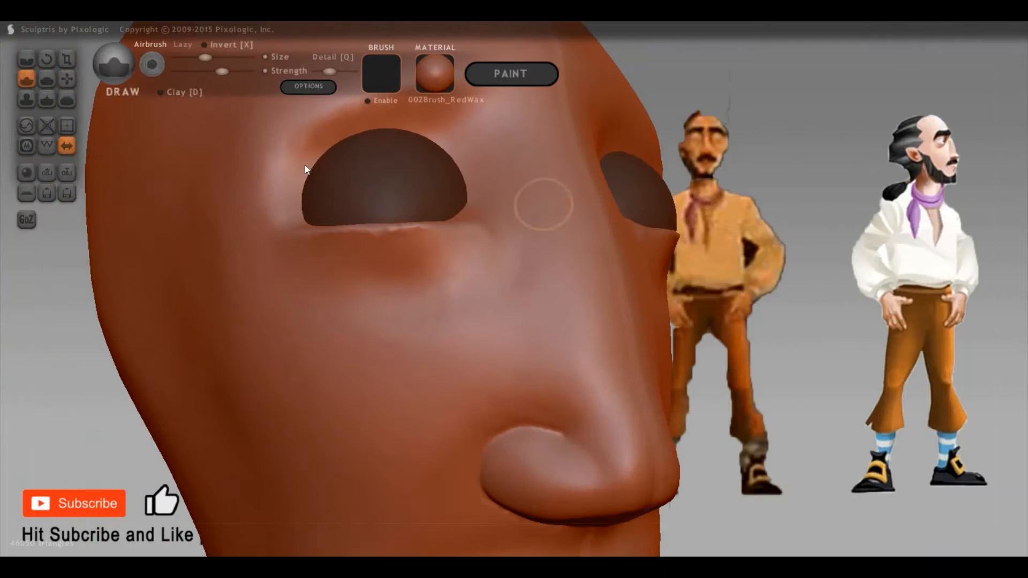
pyautogui.moveTo(305, 166); pyautogui.dragTo(378, 139)
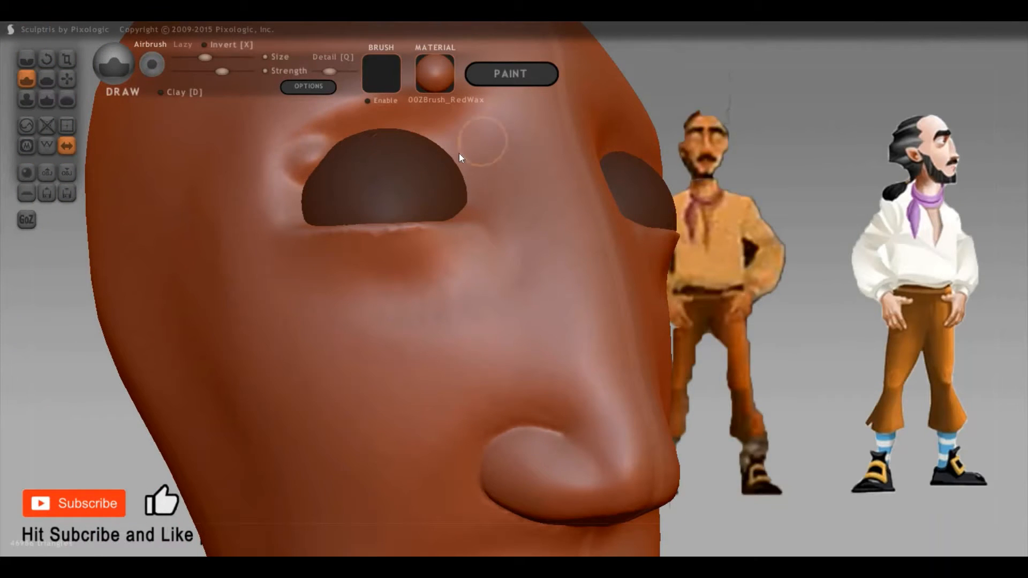
pyautogui.hotkey('ctrl', 'z')
pyautogui.moveTo(464, 156); pyautogui.dragTo(395, 134)
pyautogui.hotkey('ctrl', 'z')
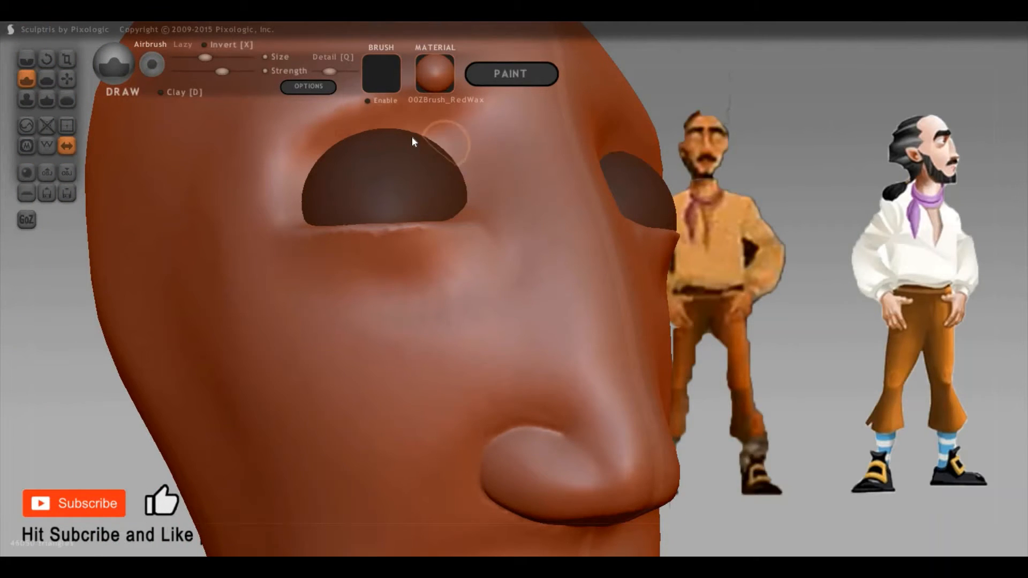
pyautogui.click(565, 234)
pyautogui.hotkey('ctrl', 'z')
pyautogui.hotkey('ctrl', 'z')
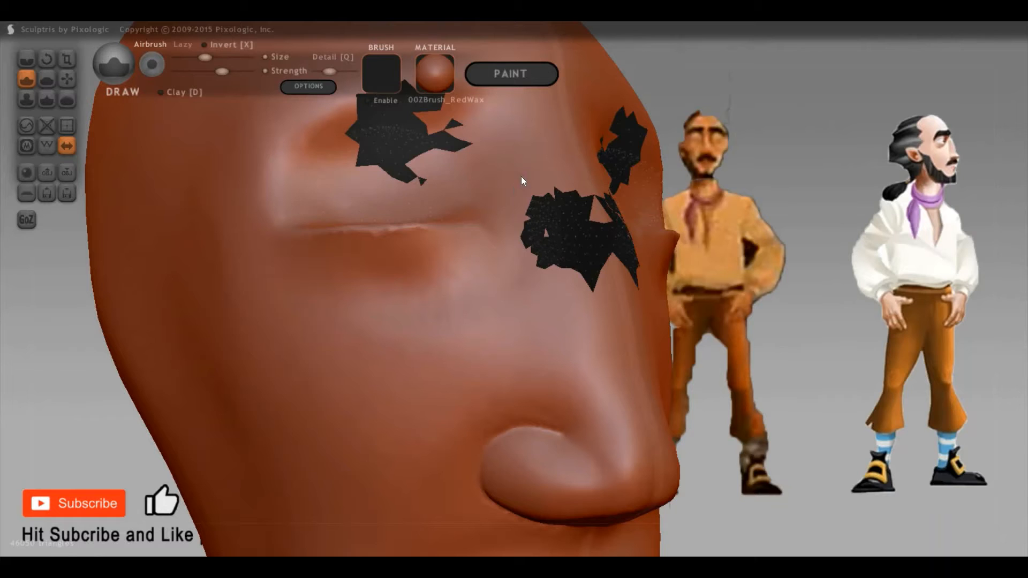
pyautogui.moveTo(856, 288); pyautogui.dragTo(429, 194)
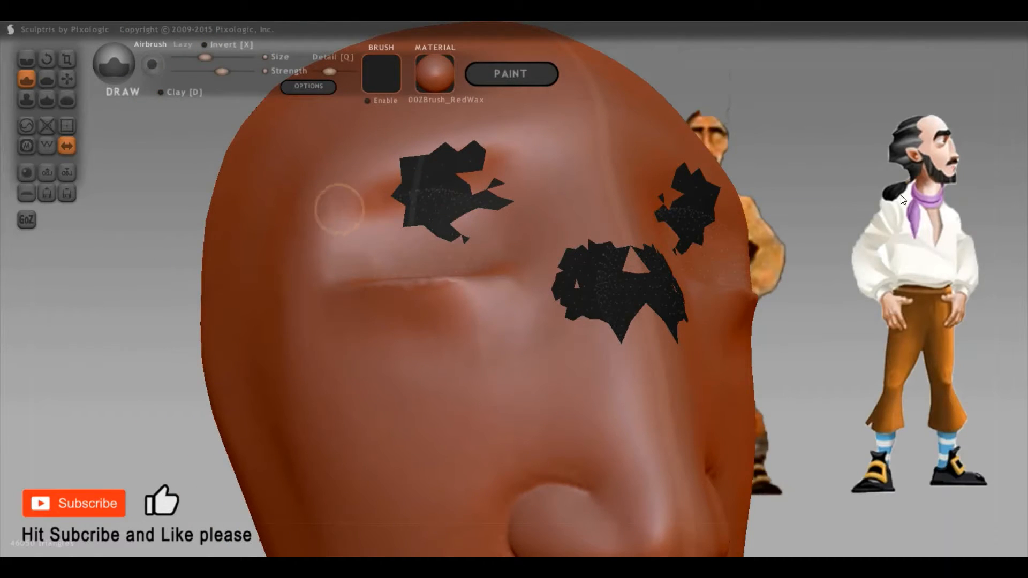
pyautogui.moveTo(435, 168); pyautogui.dragTo(372, 207, button='right')
pyautogui.moveTo(371, 211)
pyautogui.mouseDown()
pyautogui.moveTo(451, 194)
pyautogui.moveTo(531, 203)
pyautogui.moveTo(485, 200)
pyautogui.mouseUp()
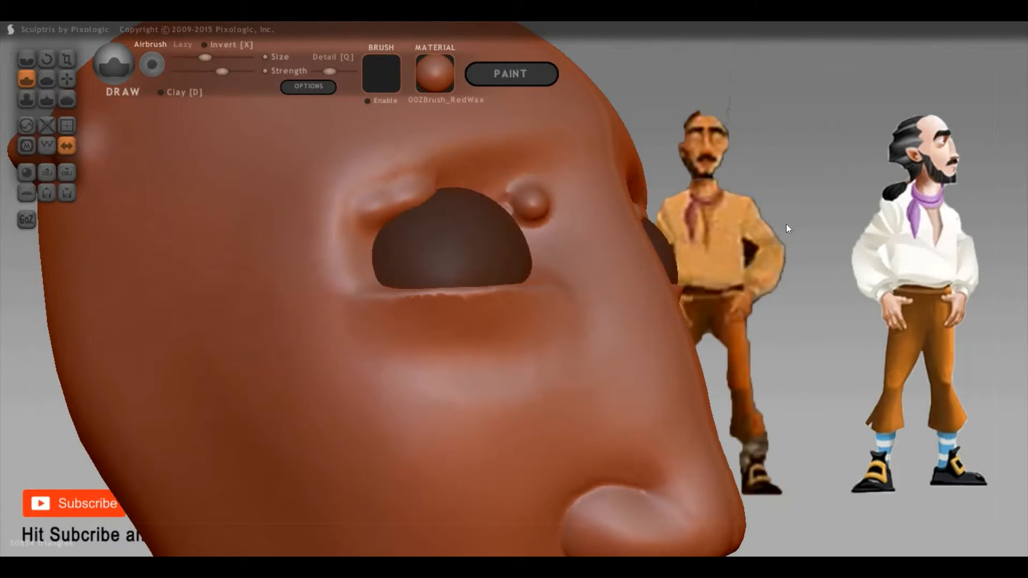
pyautogui.hotkey('ctrl', 'z')
pyautogui.hotkey('ctrl', 'z')
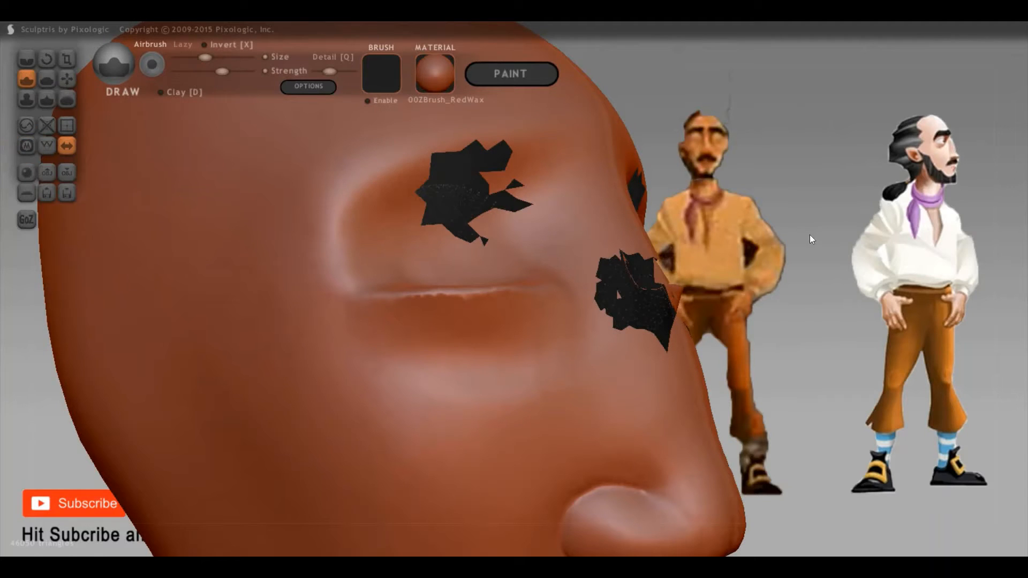
# Build up an upper eyelid ridge arching over each eyeball with the Draw brush, redrawing uneven strokes
pyautogui.moveTo(755, 235); pyautogui.dragTo(696, 223)
pyautogui.moveTo(513, 212)
pyautogui.mouseDown()
pyautogui.moveTo(427, 202)
pyautogui.moveTo(355, 220)
pyautogui.moveTo(391, 204)
pyautogui.moveTo(482, 194)
pyautogui.moveTo(506, 204)
pyautogui.moveTo(418, 197)
pyautogui.mouseUp()
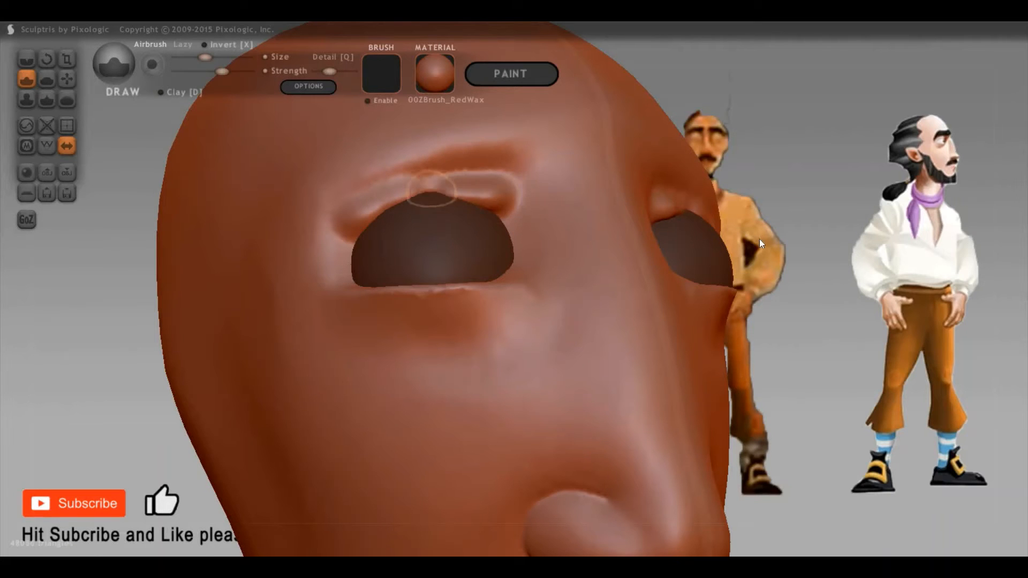
pyautogui.moveTo(750, 238); pyautogui.dragTo(771, 246)
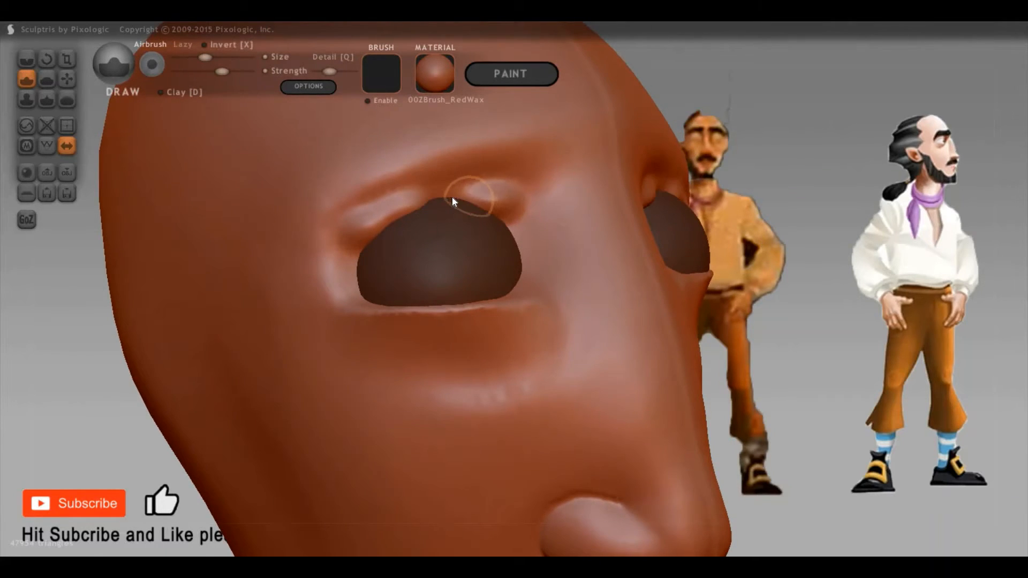
pyautogui.moveTo(435, 199); pyautogui.dragTo(427, 200)
pyautogui.hotkey('ctrl', 'z')
pyautogui.hotkey('ctrl', 'z')
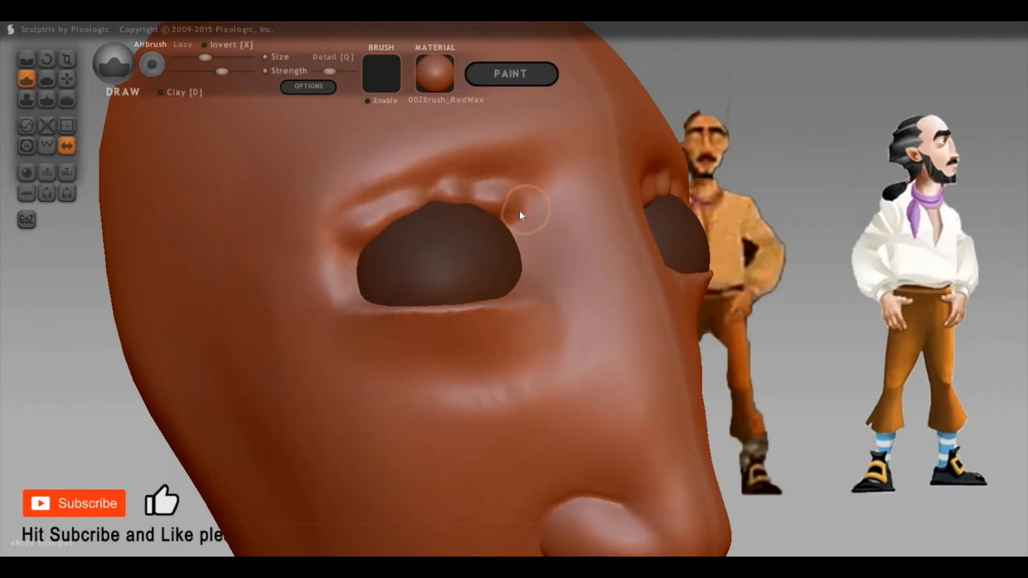
pyautogui.moveTo(519, 211)
pyautogui.mouseDown()
pyautogui.moveTo(461, 202)
pyautogui.moveTo(356, 228)
pyautogui.mouseUp()
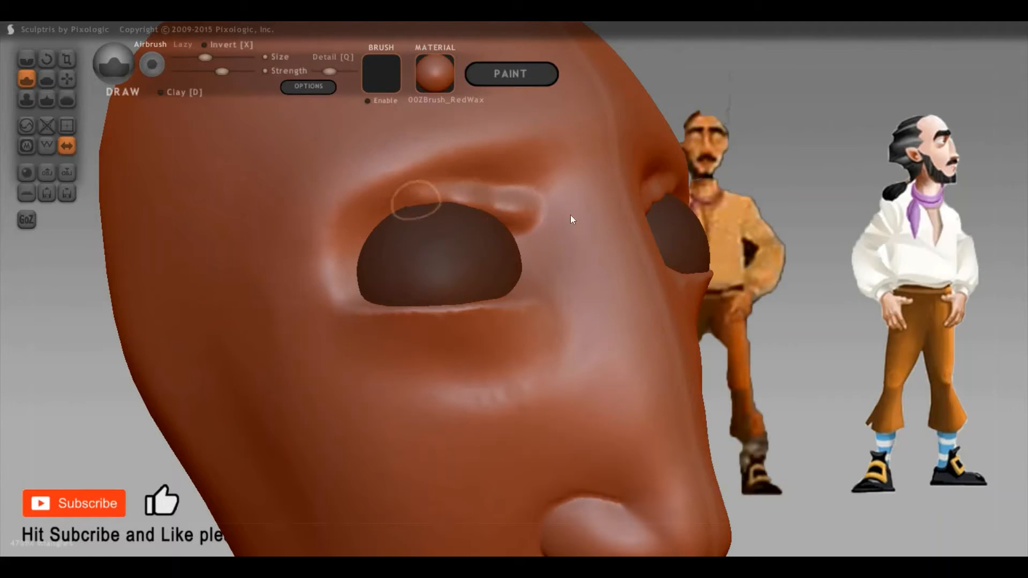
pyautogui.moveTo(751, 191); pyautogui.dragTo(819, 171)
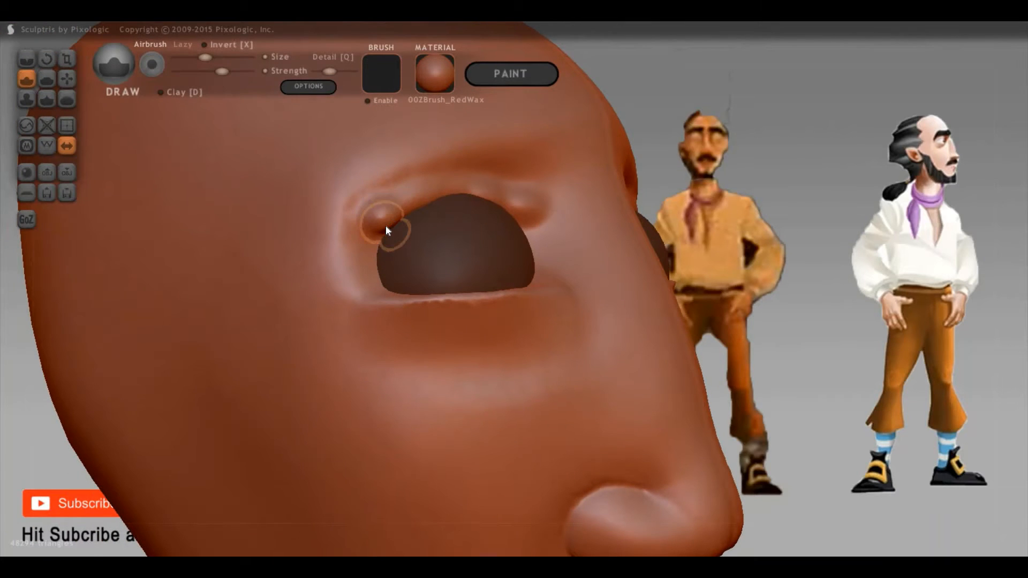
# Smooth the bumps along the upper eyelid ridge with the Flatten brush
pyautogui.press('5')
pyautogui.moveTo(506, 209)
pyautogui.mouseDown()
pyautogui.moveTo(830, 253)
pyautogui.moveTo(450, 191)
pyautogui.mouseUp()
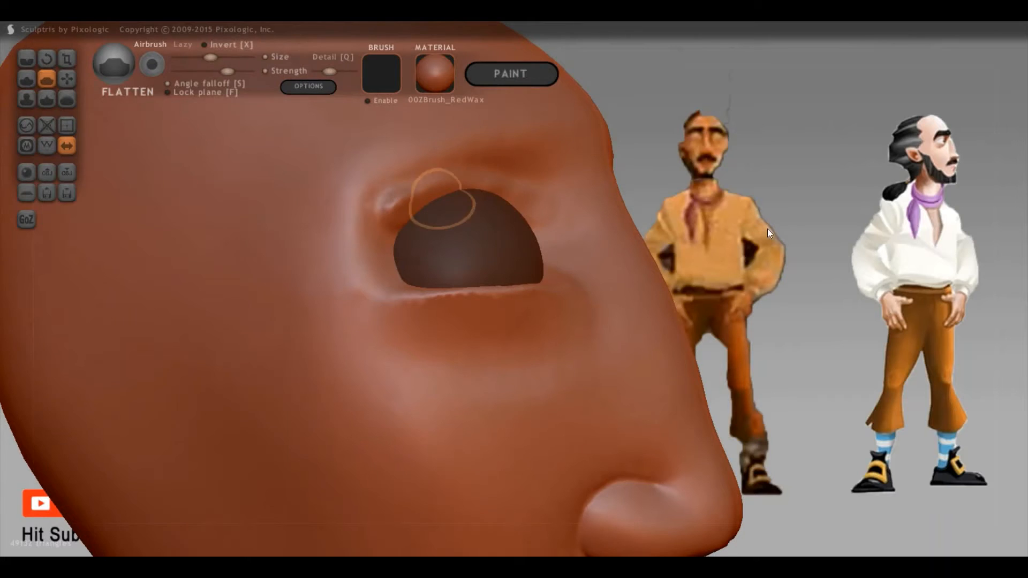
pyautogui.moveTo(767, 229); pyautogui.dragTo(632, 219)
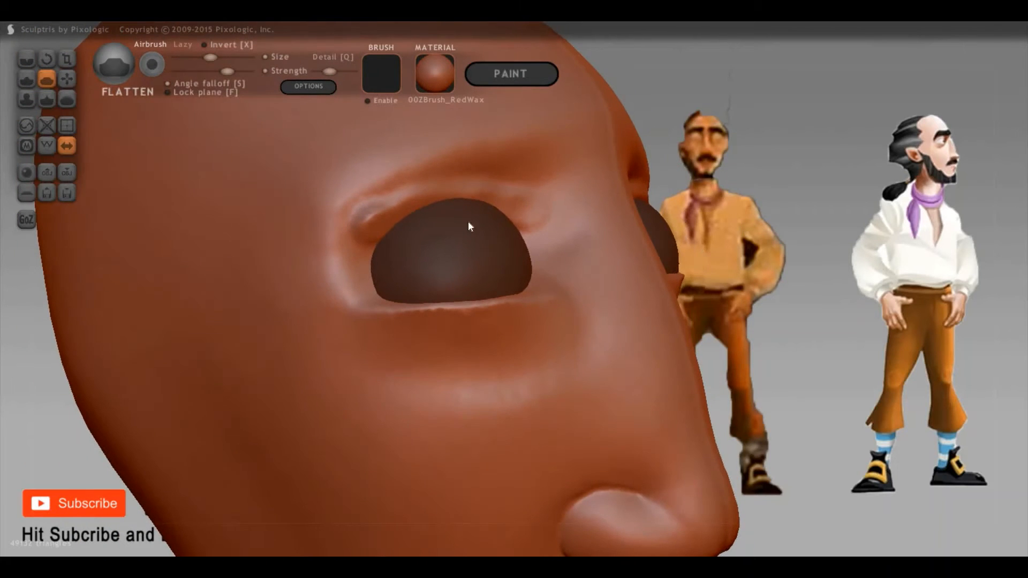
# Reduce the Grab brush size and pull the upper eyelid's edge and corners to fit around the eyeball
pyautogui.press('g')
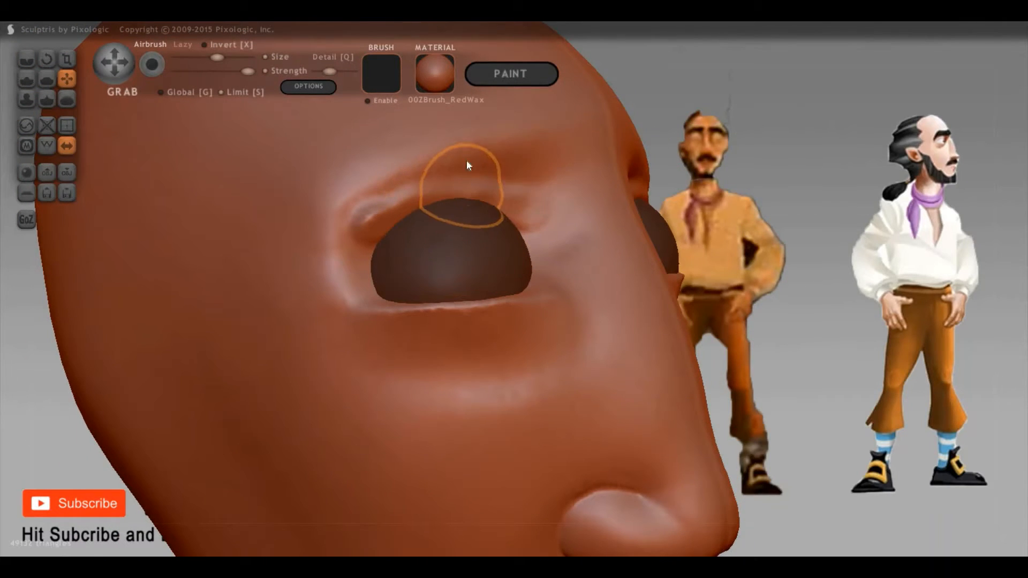
pyautogui.press('space')
pyautogui.moveTo(469, 189); pyautogui.dragTo(427, 199)
pyautogui.moveTo(489, 233); pyautogui.dragTo(454, 226, button='right')
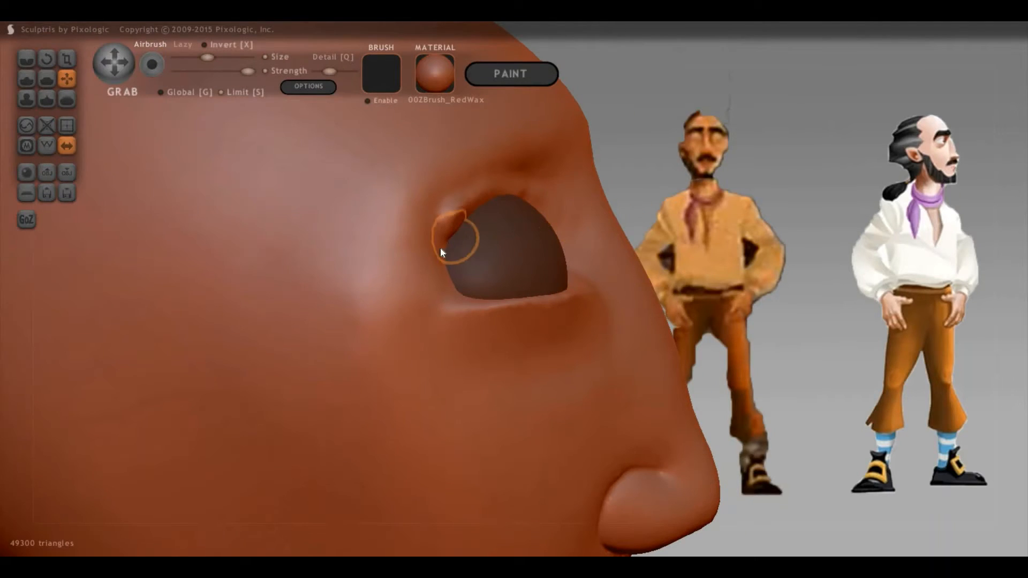
pyautogui.moveTo(440, 249)
pyautogui.mouseDown()
pyautogui.moveTo(484, 194)
pyautogui.moveTo(529, 193)
pyautogui.mouseUp()
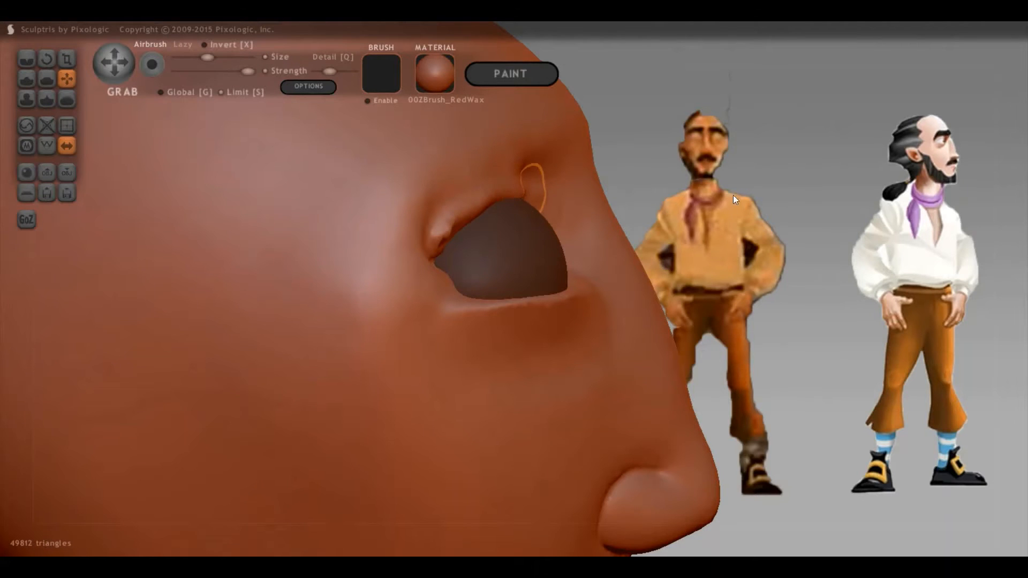
pyautogui.moveTo(734, 199); pyautogui.dragTo(512, 216, button='right')
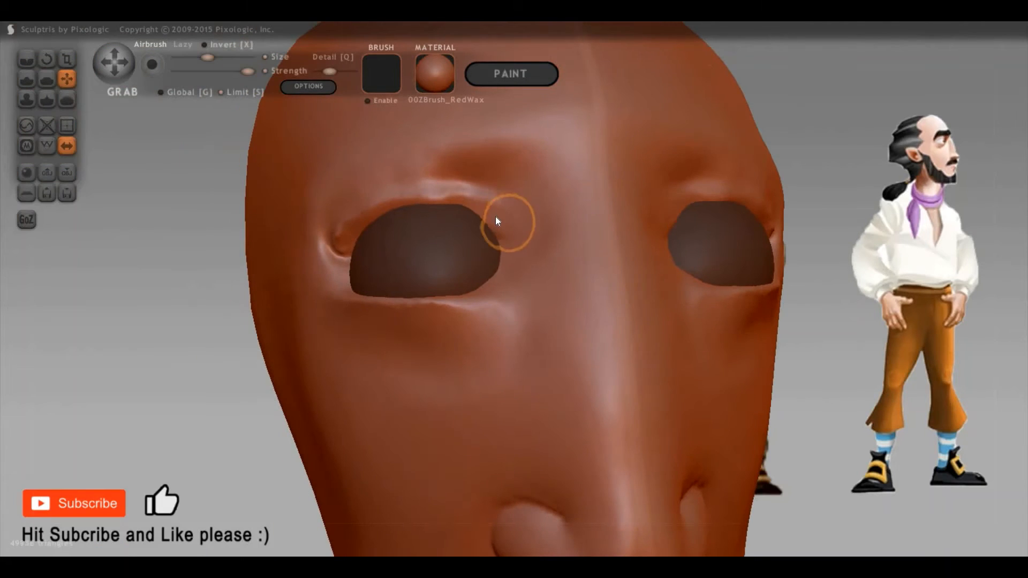
pyautogui.moveTo(496, 217)
pyautogui.mouseDown()
pyautogui.moveTo(504, 231)
pyautogui.moveTo(527, 233)
pyautogui.moveTo(480, 208)
pyautogui.mouseUp()
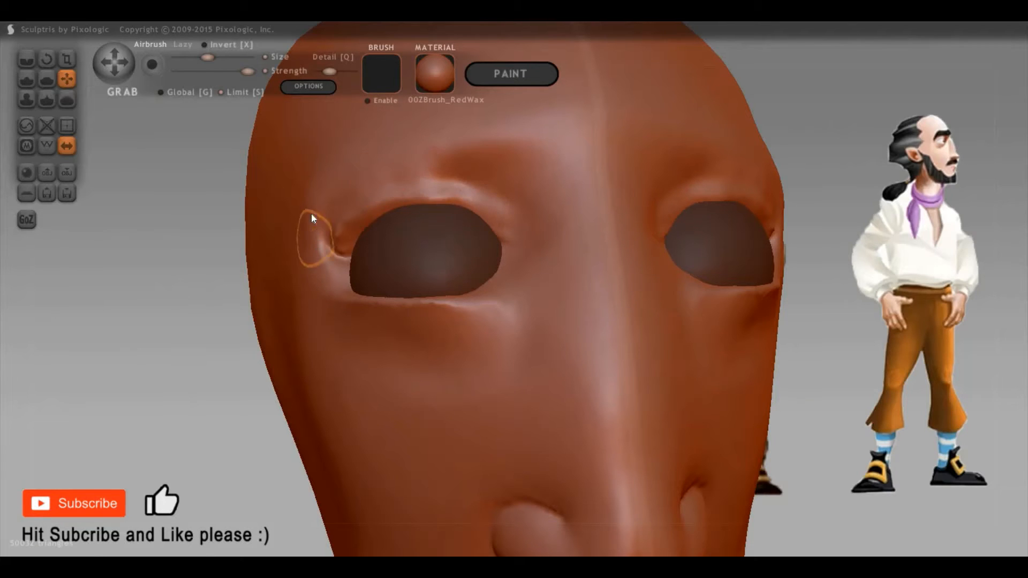
# Build up the fold between brow and upper eyelid and fill in the outer eye corner with the Draw brush
pyautogui.press('4')
pyautogui.moveTo(321, 187)
pyautogui.mouseDown()
pyautogui.moveTo(418, 150)
pyautogui.moveTo(549, 147)
pyautogui.mouseUp()
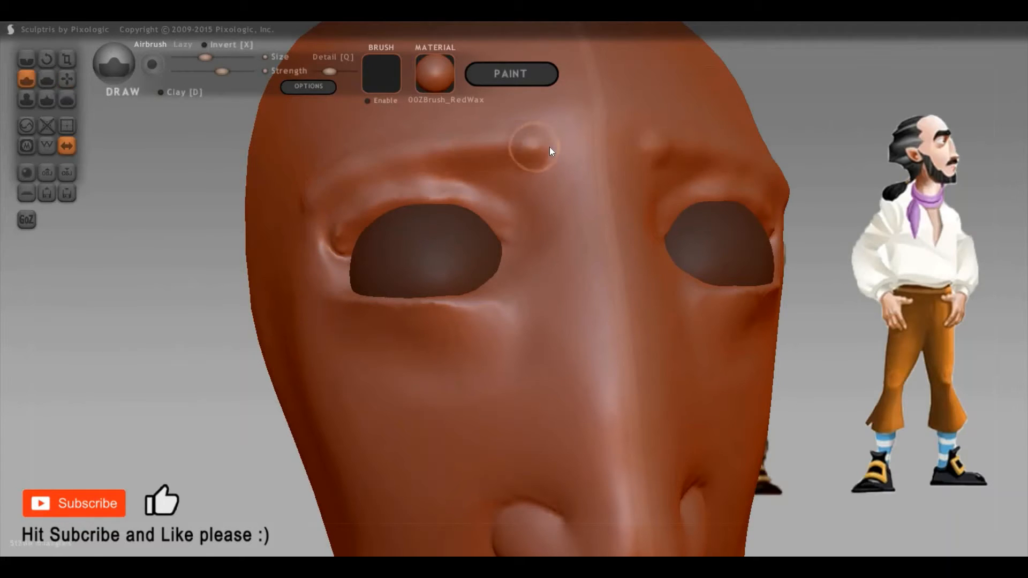
pyautogui.hotkey('ctrl', 'z')
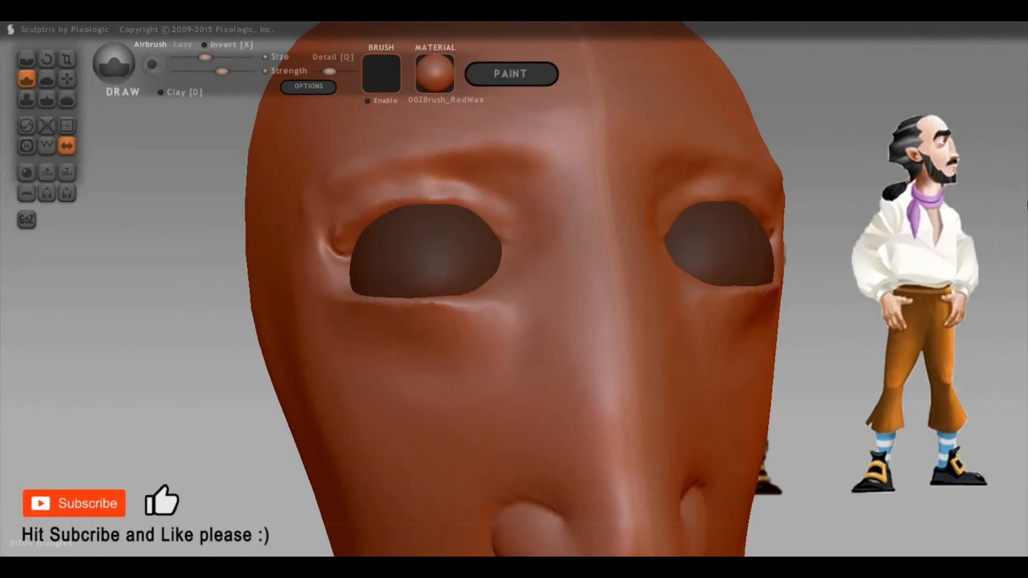
pyautogui.moveTo(1025, 180); pyautogui.dragTo(395, 245)
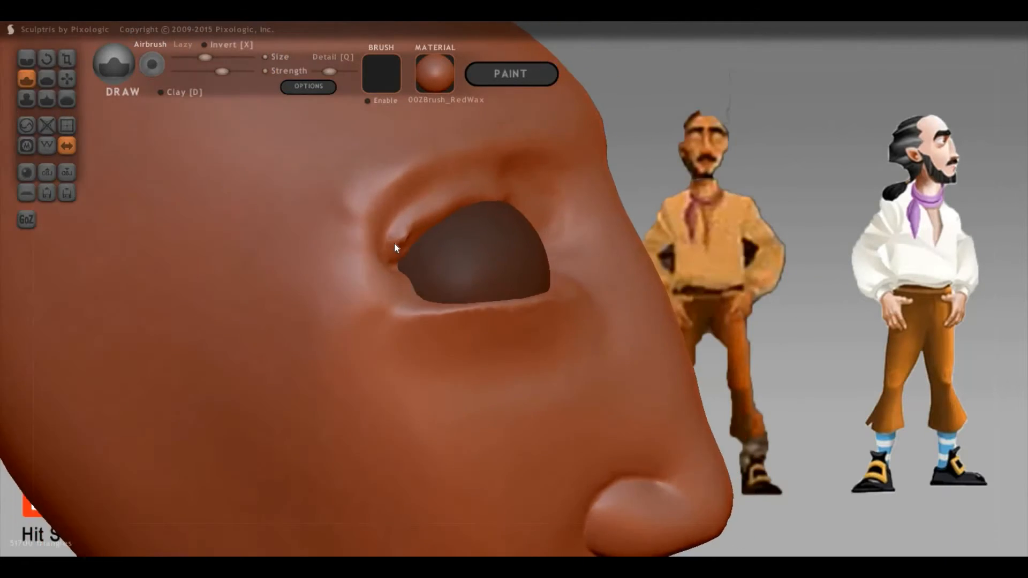
pyautogui.moveTo(423, 214)
pyautogui.mouseDown()
pyautogui.moveTo(407, 241)
pyautogui.moveTo(407, 279)
pyautogui.mouseUp()
# Tighten the outer eye corner and the upper eyelid's edge with the Pinch brush, adjusting its size for each area
pyautogui.press('5')
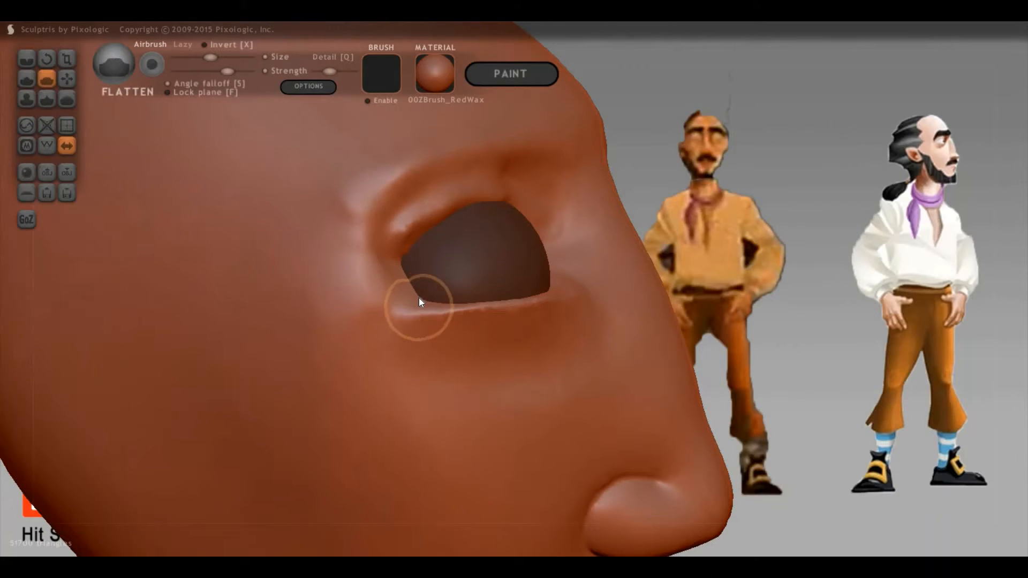
pyautogui.press('8')
pyautogui.press('space')
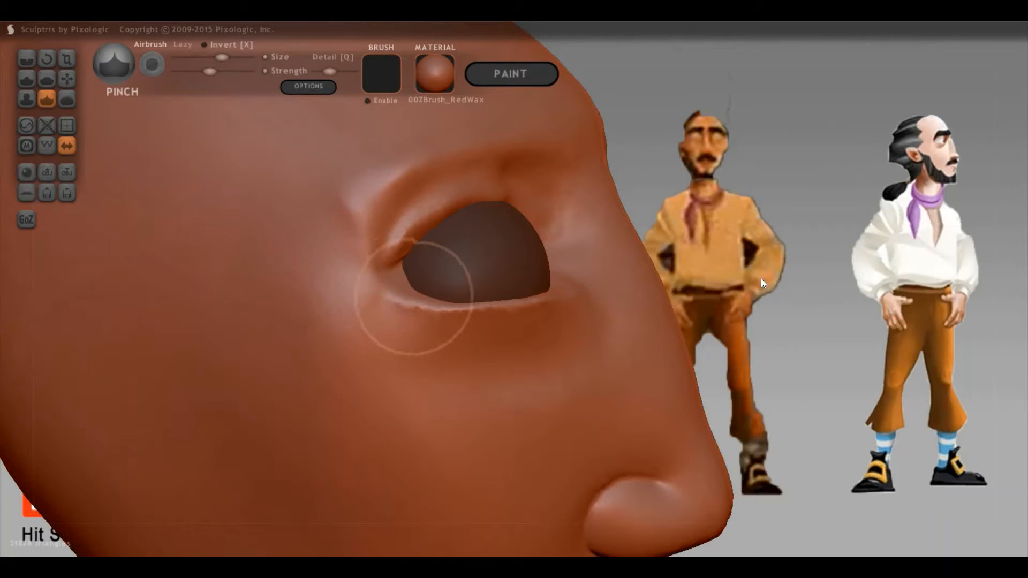
pyautogui.moveTo(761, 278)
pyautogui.mouseDown()
pyautogui.moveTo(823, 286)
pyautogui.moveTo(434, 245)
pyautogui.mouseUp()
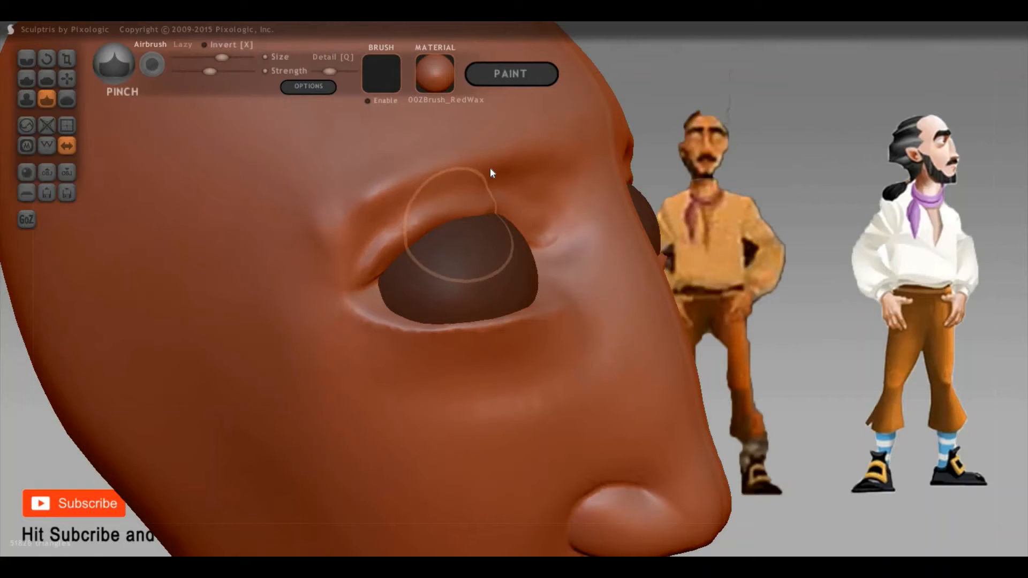
pyautogui.press('space')
pyautogui.moveTo(494, 211); pyautogui.dragTo(491, 211)
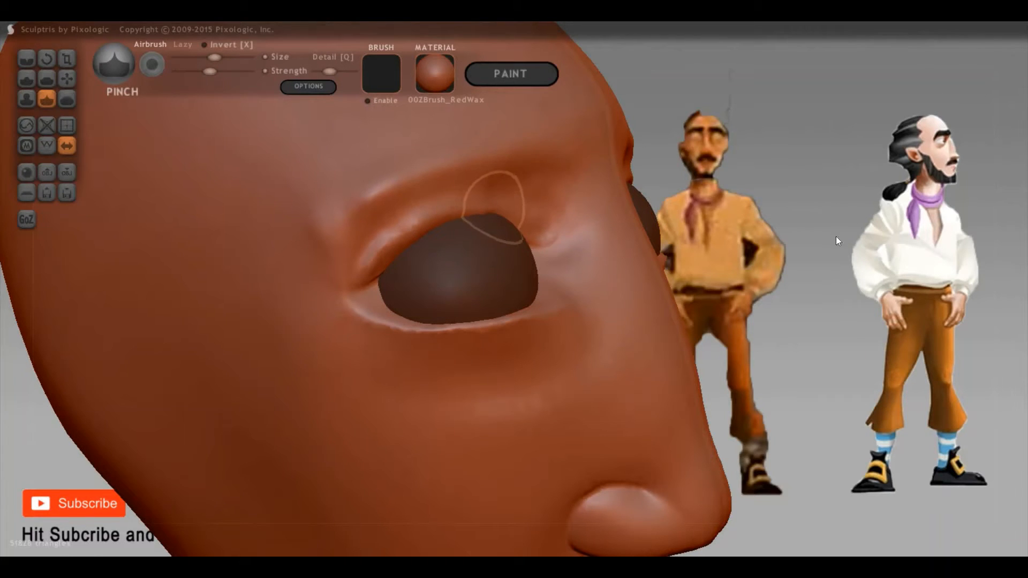
pyautogui.moveTo(773, 188); pyautogui.dragTo(496, 202)
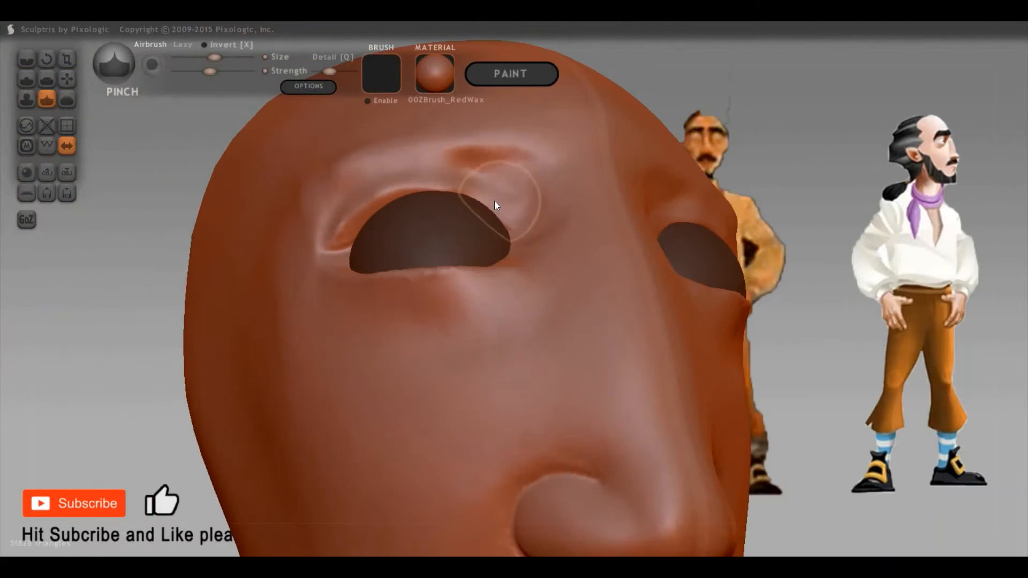
# Adjust the inner part of the upper eyelid and the fold beneath the brow with the Grab brush
pyautogui.press('g')
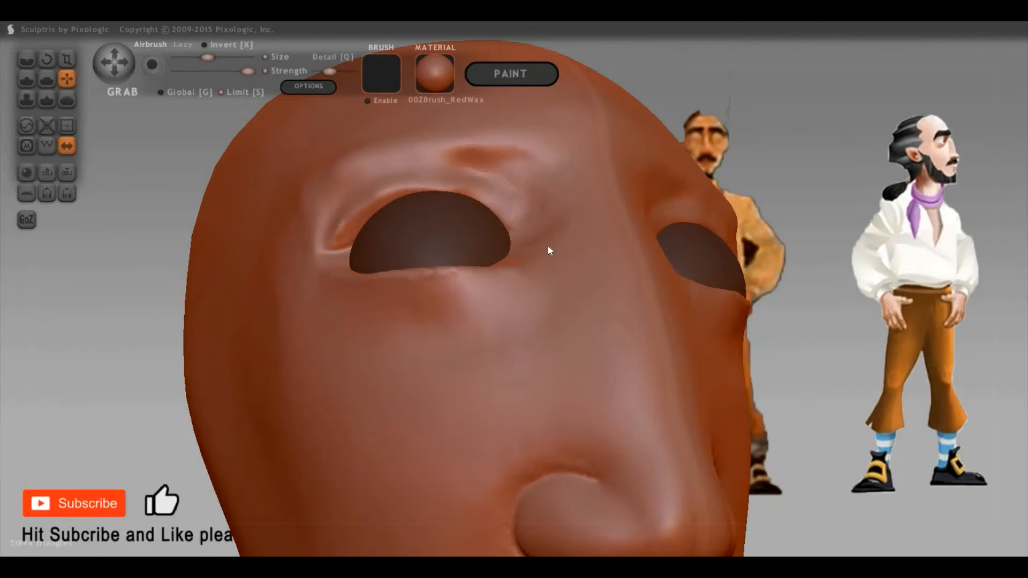
pyautogui.moveTo(548, 243); pyautogui.dragTo(464, 219, button='right')
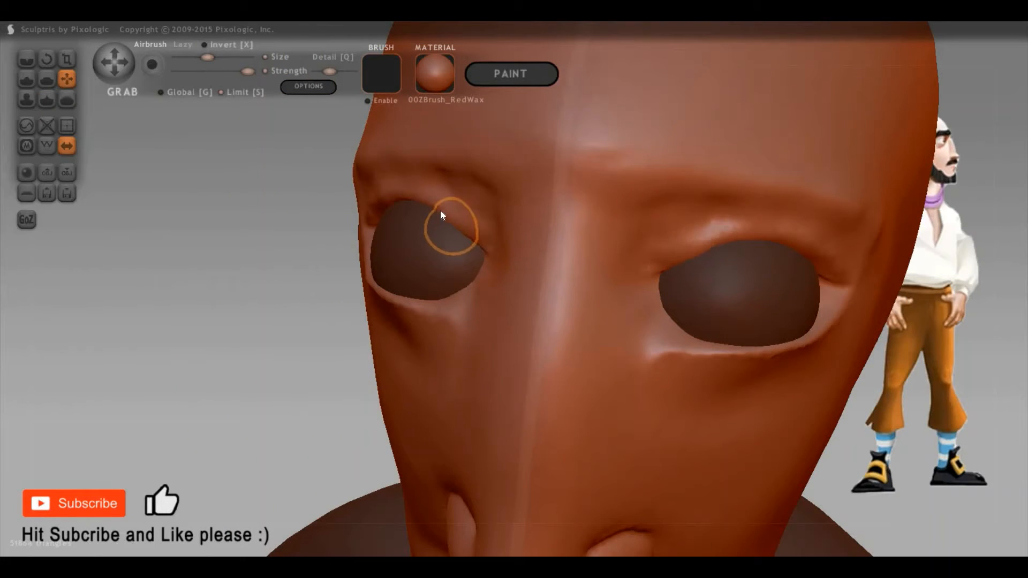
pyautogui.click(438, 211)
pyautogui.click(207, 229)
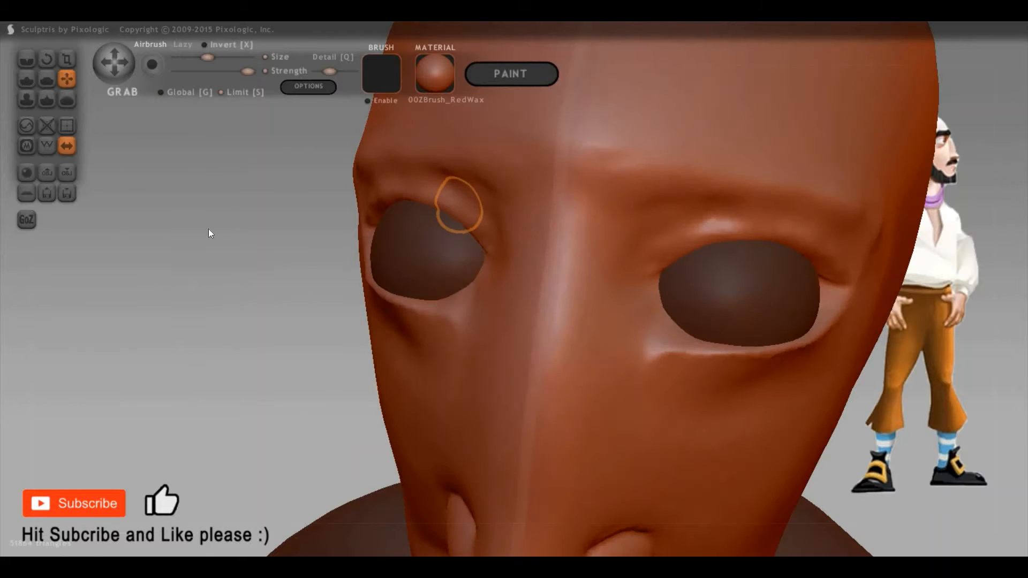
pyautogui.moveTo(512, 184); pyautogui.dragTo(500, 182, button='right')
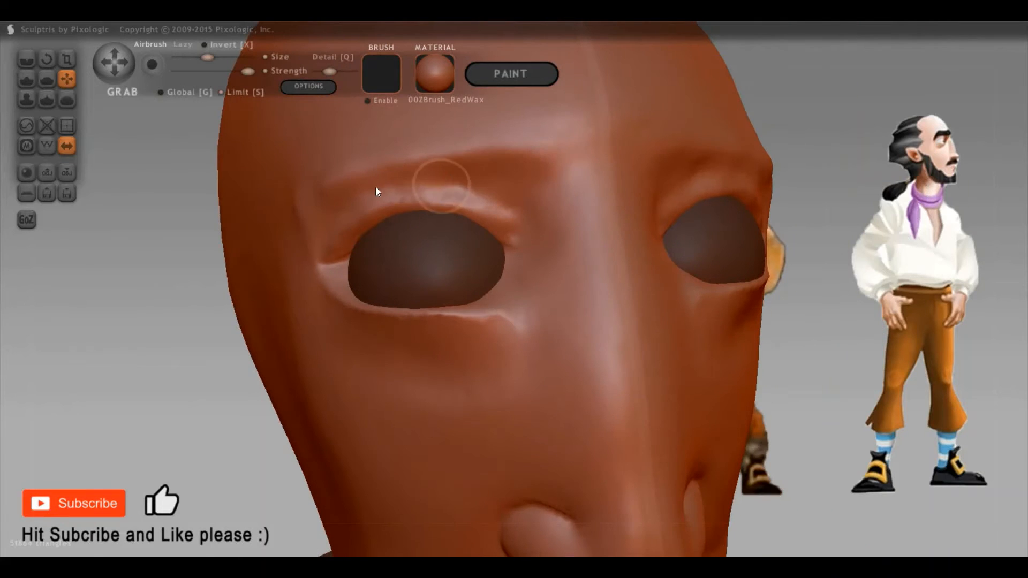
pyautogui.moveTo(336, 204)
pyautogui.mouseDown()
pyautogui.moveTo(432, 177)
pyautogui.moveTo(516, 171)
pyautogui.moveTo(514, 199)
pyautogui.mouseUp()
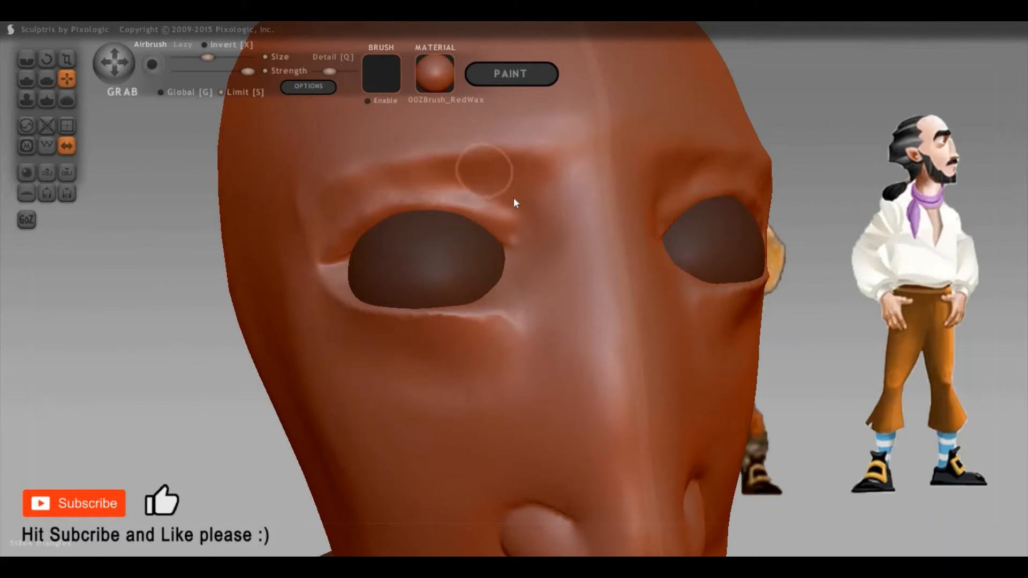
# Enlarge the Grab brush, reshape the upper eyelid's edge around the eyeball, and smooth its inner corner
pyautogui.moveTo(940, 281); pyautogui.dragTo(513, 181, button='right')
pyautogui.press('space')
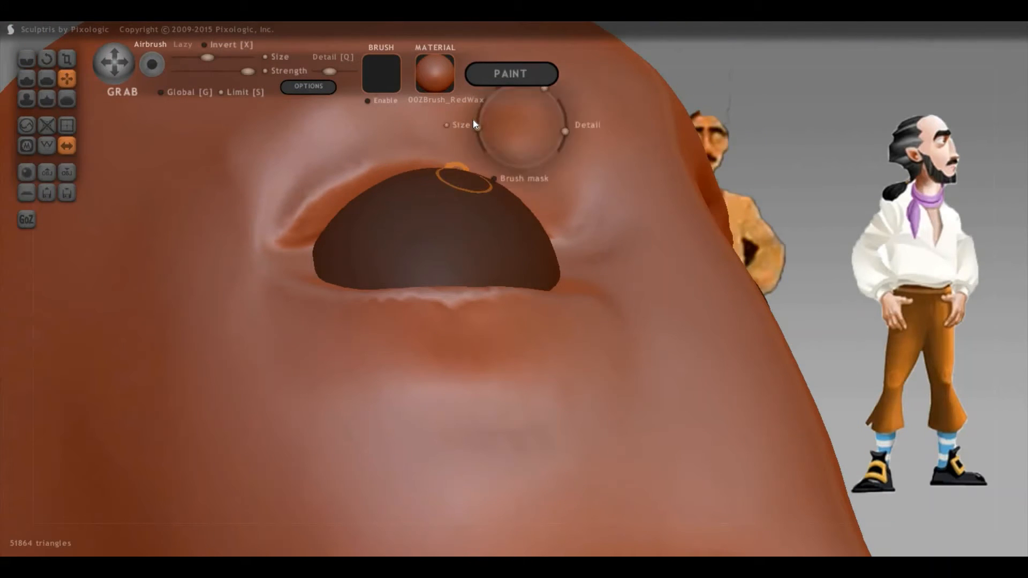
pyautogui.moveTo(474, 120)
pyautogui.mouseDown()
pyautogui.moveTo(462, 171)
pyautogui.moveTo(473, 158)
pyautogui.mouseUp()
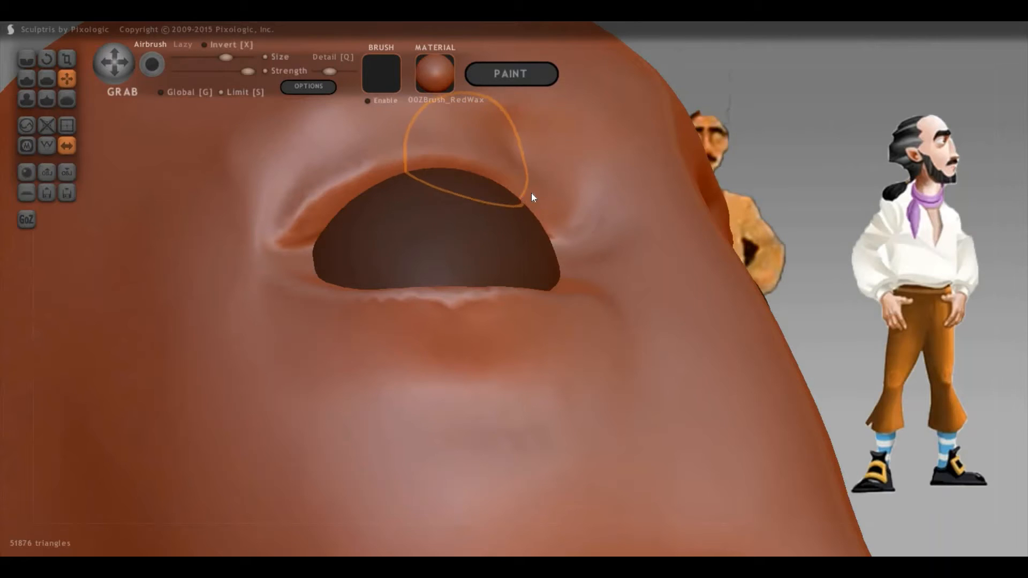
pyautogui.moveTo(859, 282); pyautogui.dragTo(803, 306)
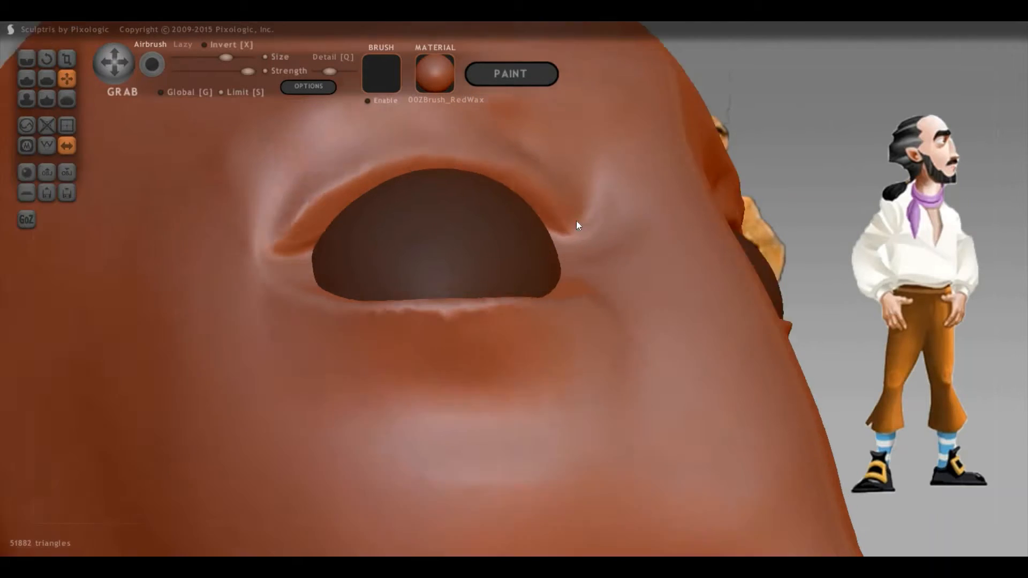
pyautogui.keyDown('shift'); pyautogui.moveTo(602, 220); pyautogui.dragTo(616, 225); pyautogui.keyUp('shift')
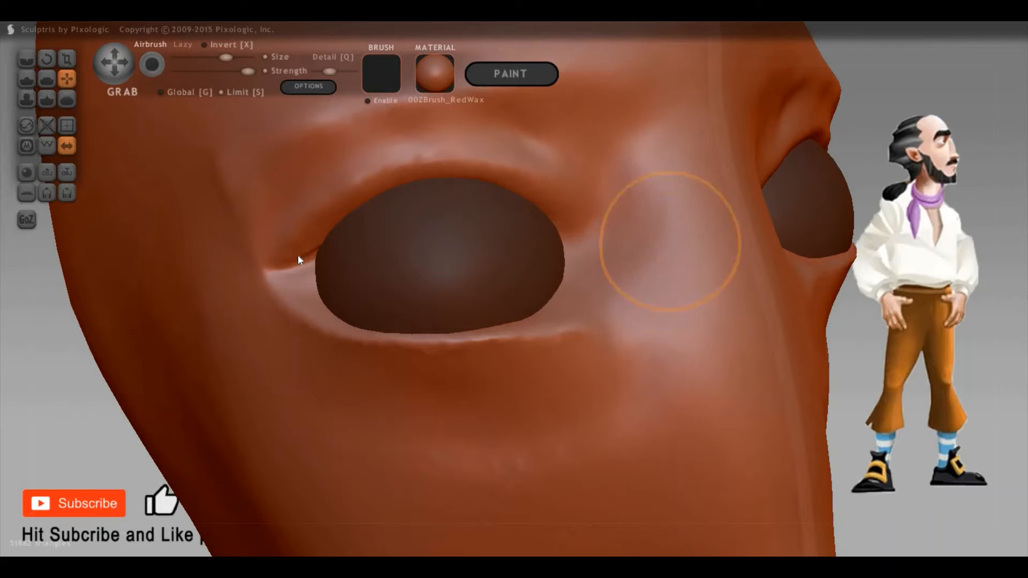
pyautogui.moveTo(308, 251); pyautogui.dragTo(289, 239)
# Tighten the outer eye corner with the Pinch brush and smooth the bumps on the cheek below the eye
pyautogui.press('p')
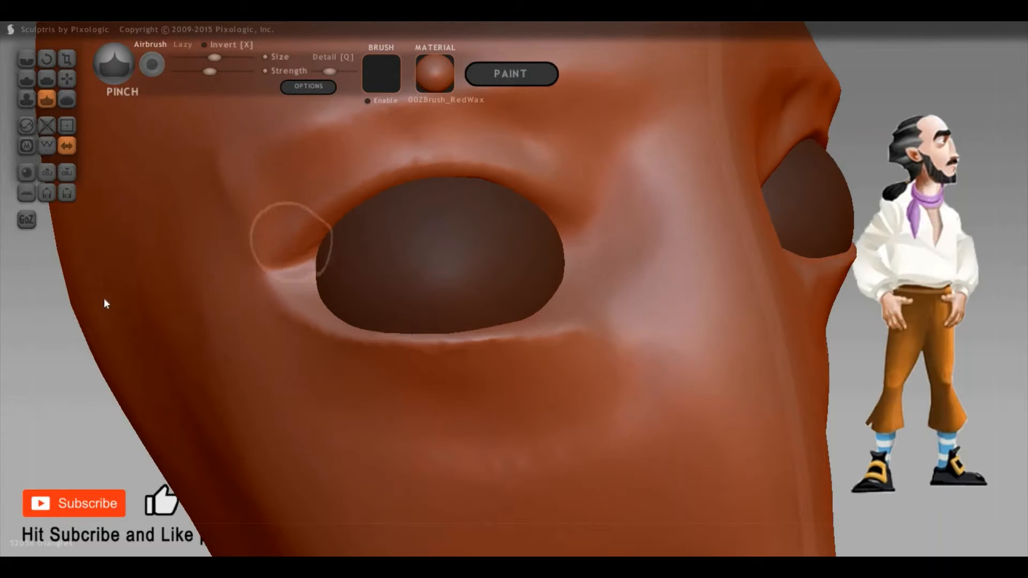
pyautogui.scroll(-4, 136, 343)
pyautogui.moveTo(642, 355); pyautogui.dragTo(530, 362, button='right')
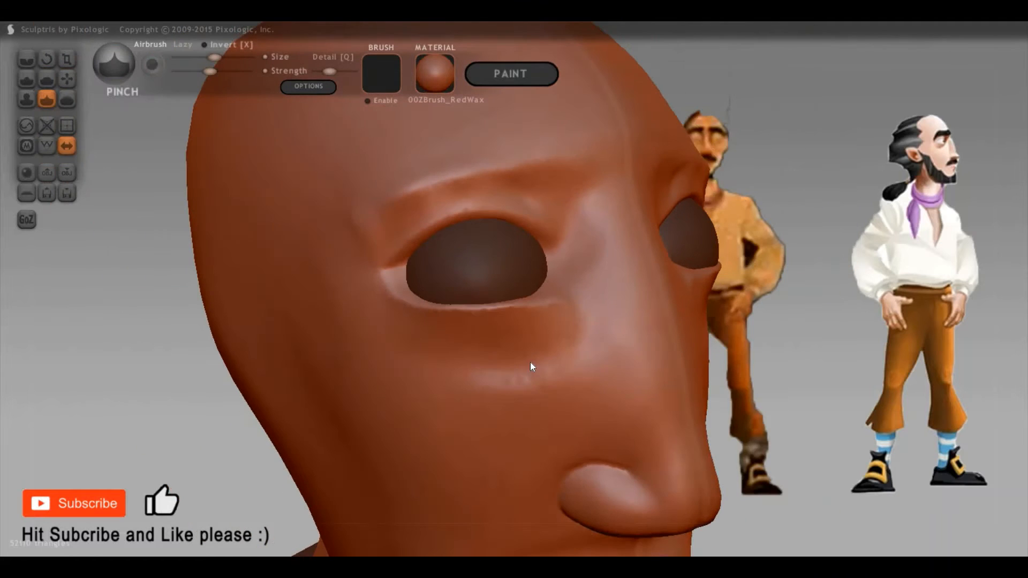
pyautogui.press('y')
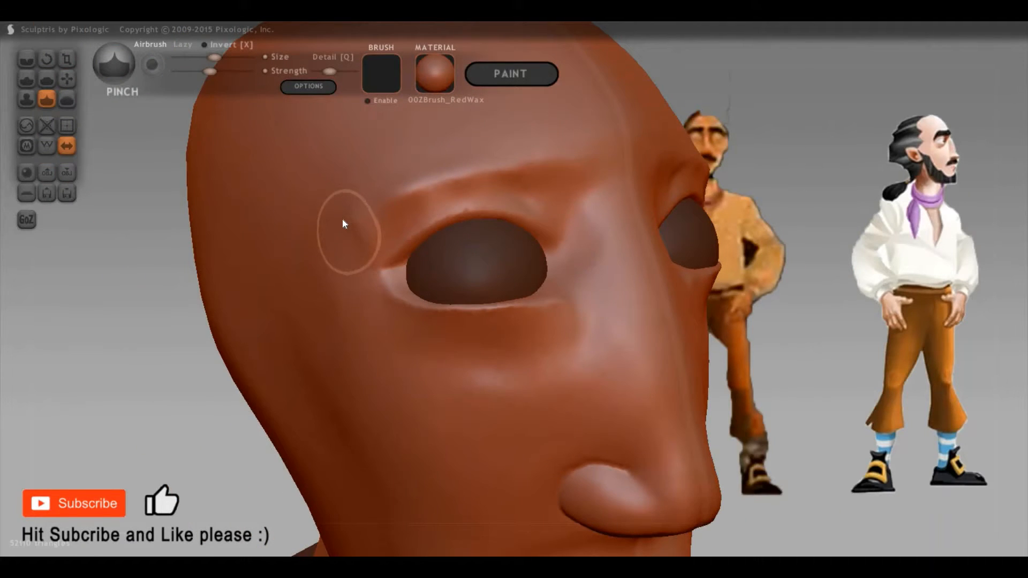
# Show the wireframe and lower the mesh density around the temple and cheek with the Reduce brush
pyautogui.press('w')
pyautogui.moveTo(352, 204)
pyautogui.mouseDown()
pyautogui.moveTo(351, 214)
pyautogui.moveTo(409, 168)
pyautogui.moveTo(603, 211)
pyautogui.moveTo(610, 268)
pyautogui.moveTo(592, 360)
pyautogui.moveTo(537, 386)
pyautogui.moveTo(495, 385)
pyautogui.moveTo(397, 371)
pyautogui.moveTo(478, 359)
pyautogui.moveTo(385, 349)
pyautogui.mouseUp()
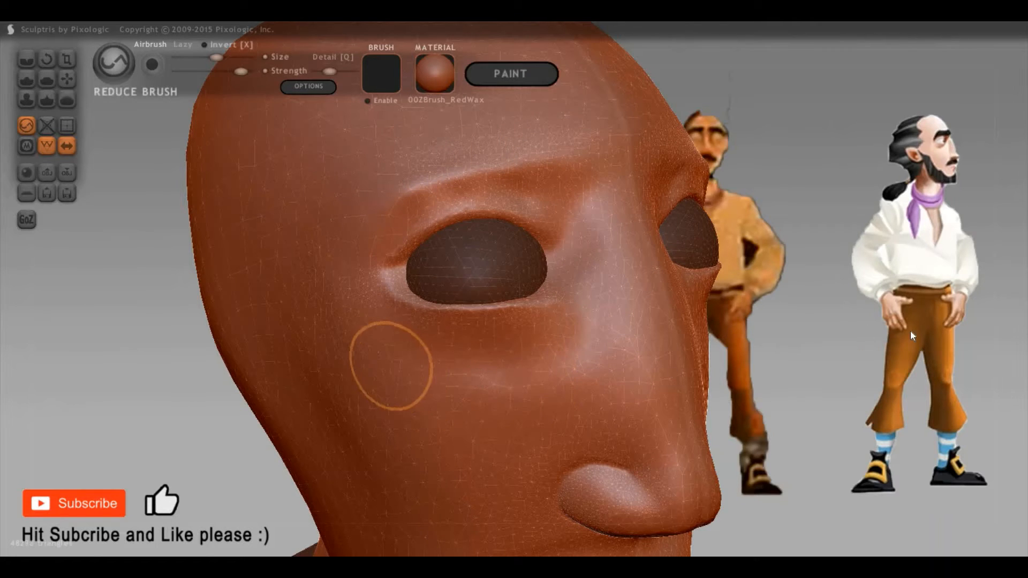
pyautogui.moveTo(949, 313)
pyautogui.mouseDown()
pyautogui.moveTo(889, 304)
pyautogui.moveTo(943, 300)
pyautogui.moveTo(910, 285)
pyautogui.mouseUp()
# Pull the upper eyelid down over the eyeball with the Grab brush, shaping it from the side and front
pyautogui.scroll(3, 943, 300)
pyautogui.press('g')
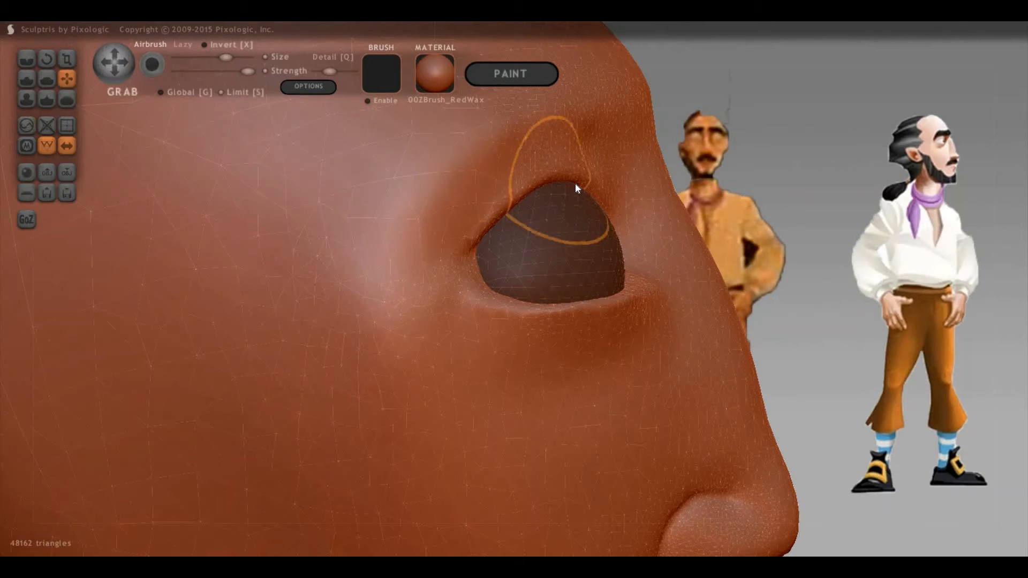
pyautogui.moveTo(575, 182)
pyautogui.mouseDown()
pyautogui.moveTo(523, 210)
pyautogui.moveTo(510, 234)
pyautogui.moveTo(596, 182)
pyautogui.mouseUp()
pyautogui.moveTo(720, 230); pyautogui.dragTo(618, 229)
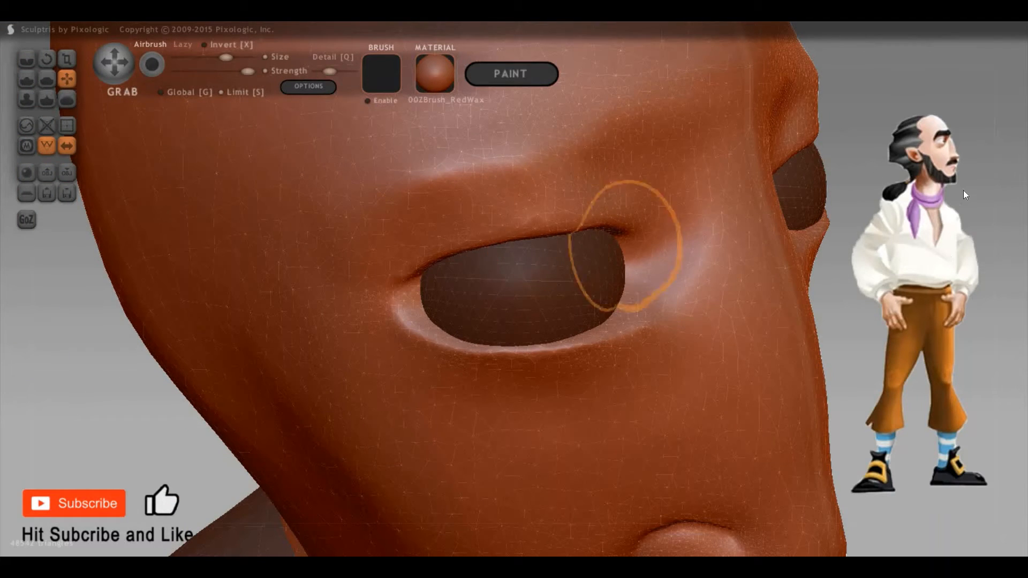
pyautogui.moveTo(963, 191); pyautogui.dragTo(981, 272)
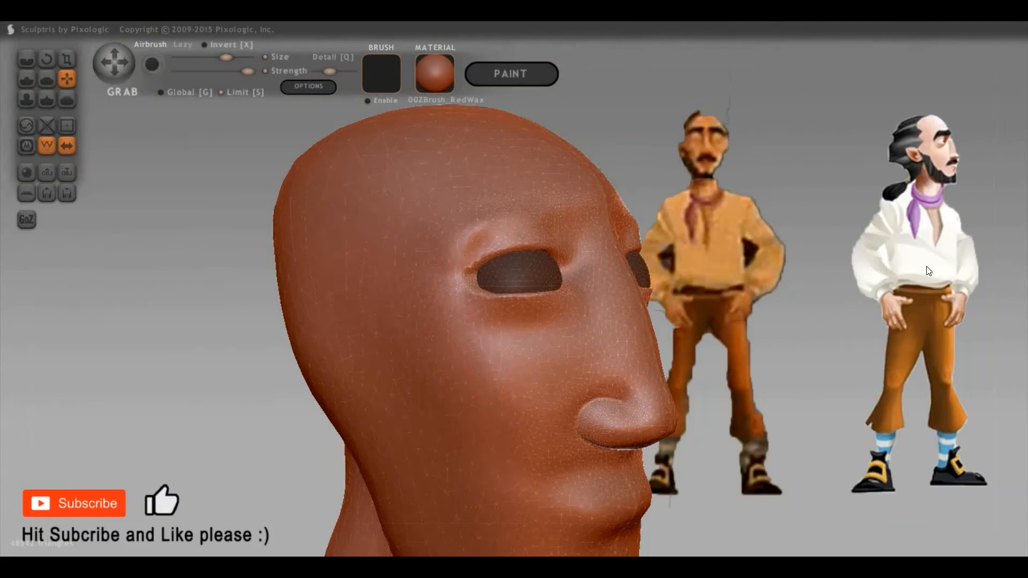
# Examine the head's profile, eyes and mouth area from side and three-quarter angles
pyautogui.moveTo(830, 265)
pyautogui.mouseDown()
pyautogui.moveTo(903, 280)
pyautogui.moveTo(929, 302)
pyautogui.moveTo(919, 316)
pyautogui.moveTo(625, 406)
pyautogui.moveTo(656, 401)
pyautogui.moveTo(644, 393)
pyautogui.moveTo(654, 407)
pyautogui.moveTo(642, 422)
pyautogui.moveTo(589, 432)
pyautogui.mouseUp()
pyautogui.scroll(3, 654, 394)
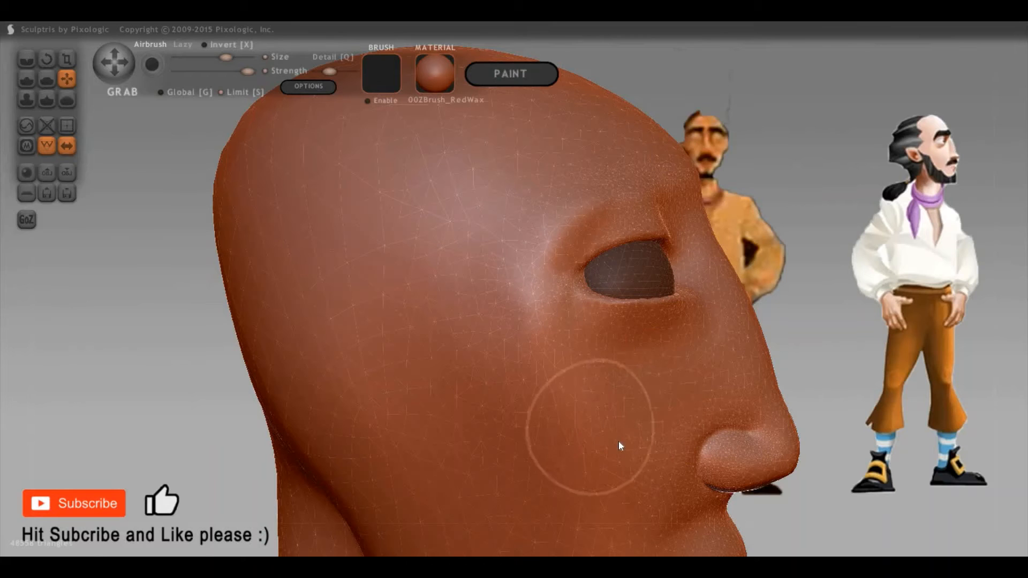
pyautogui.moveTo(881, 398); pyautogui.dragTo(837, 411)
pyautogui.scroll(-3, 899, 399)
pyautogui.moveTo(899, 402); pyautogui.dragTo(849, 417)
pyautogui.moveTo(712, 381); pyautogui.dragTo(609, 430)
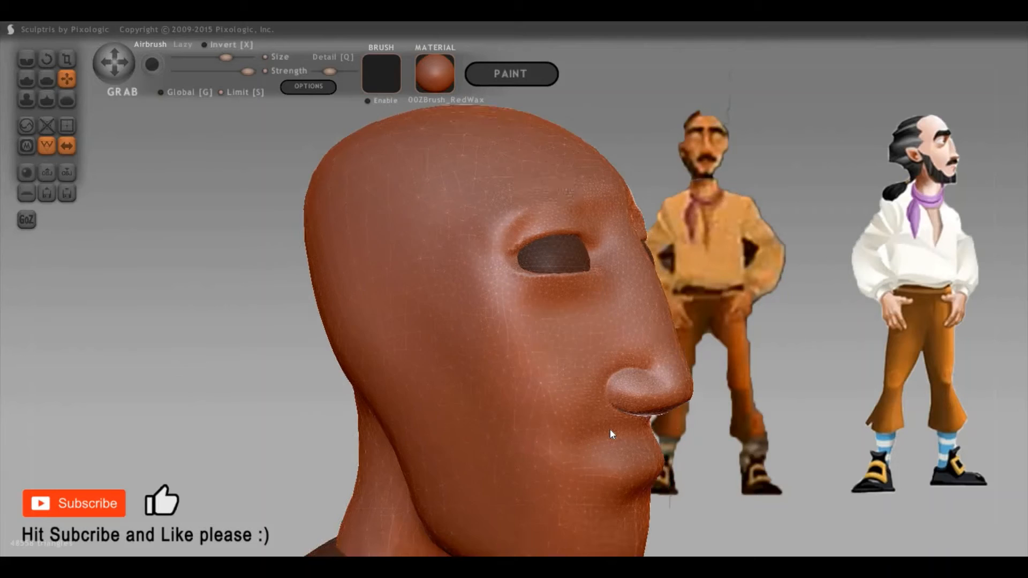
pyautogui.moveTo(868, 404); pyautogui.dragTo(863, 413)
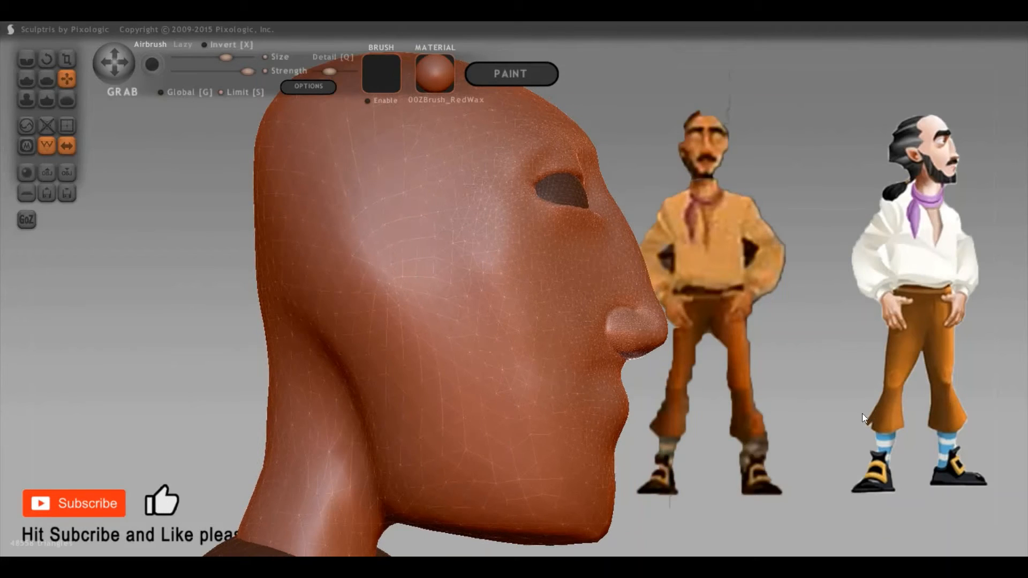
pyautogui.moveTo(701, 434); pyautogui.dragTo(780, 423)
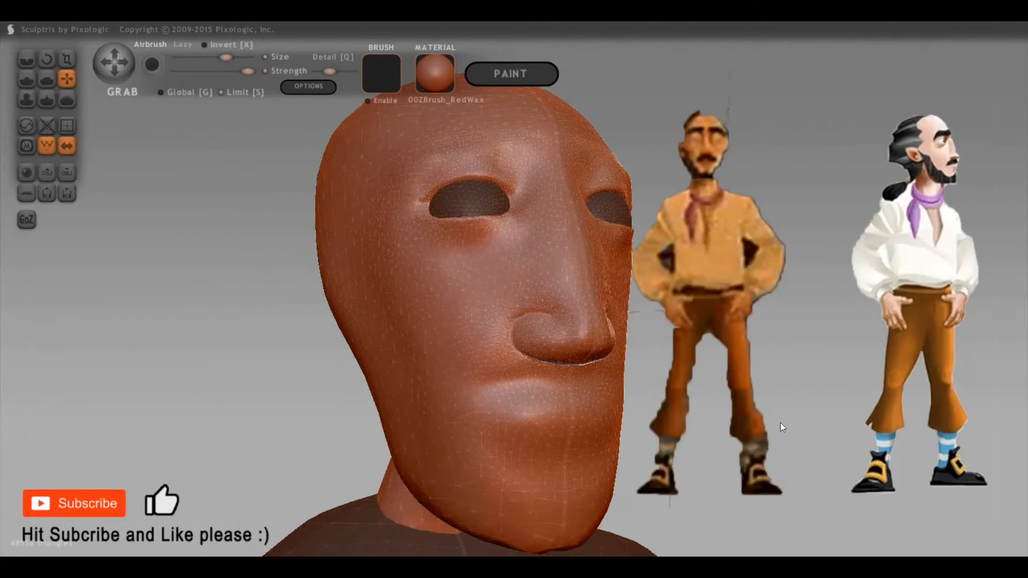
# Build up the upper lip below the nose with the Draw brush, undoing and redrawing the first stroke
pyautogui.scroll(2, 839, 447)
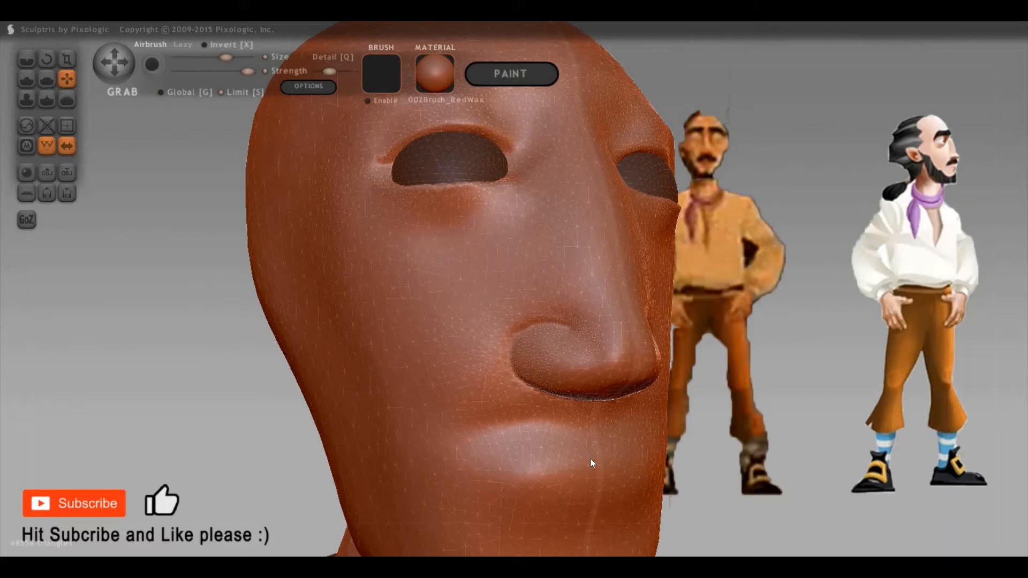
pyautogui.press('d')
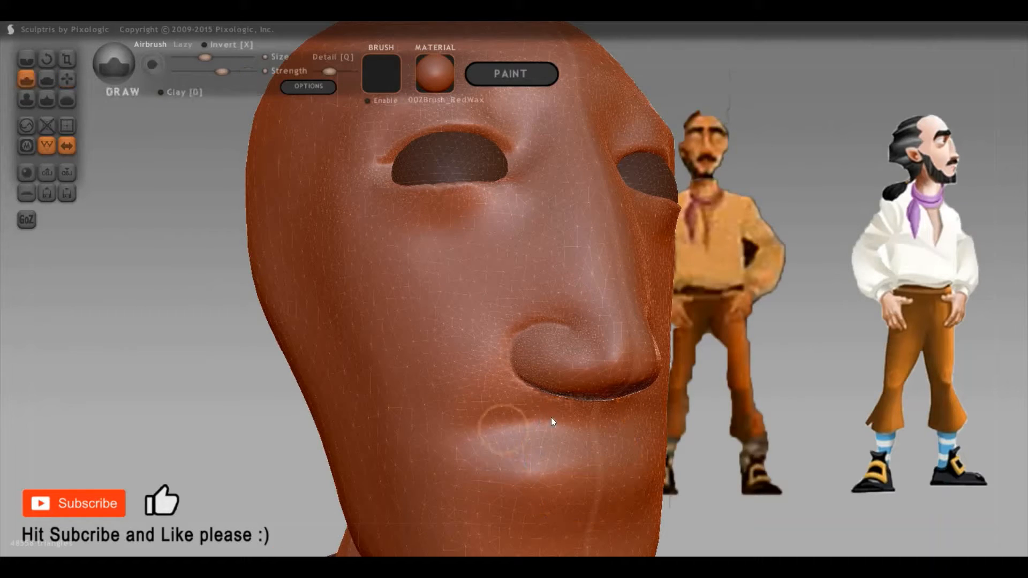
pyautogui.moveTo(497, 427); pyautogui.dragTo(575, 422)
pyautogui.hotkey('ctrl', 'z')
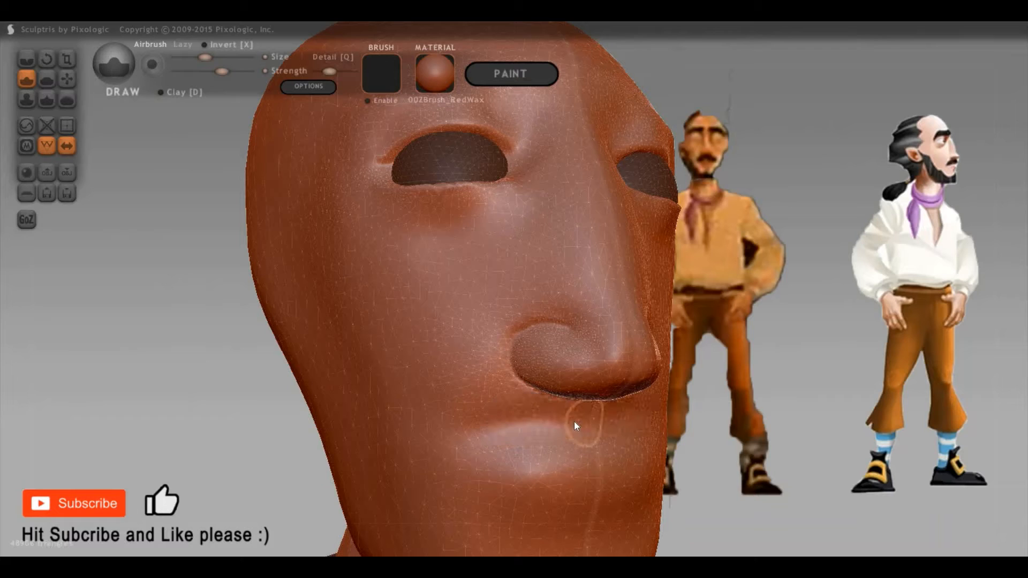
pyautogui.moveTo(481, 432)
pyautogui.mouseDown()
pyautogui.moveTo(530, 428)
pyautogui.moveTo(463, 423)
pyautogui.moveTo(497, 409)
pyautogui.moveTo(497, 395)
pyautogui.moveTo(524, 411)
pyautogui.mouseUp()
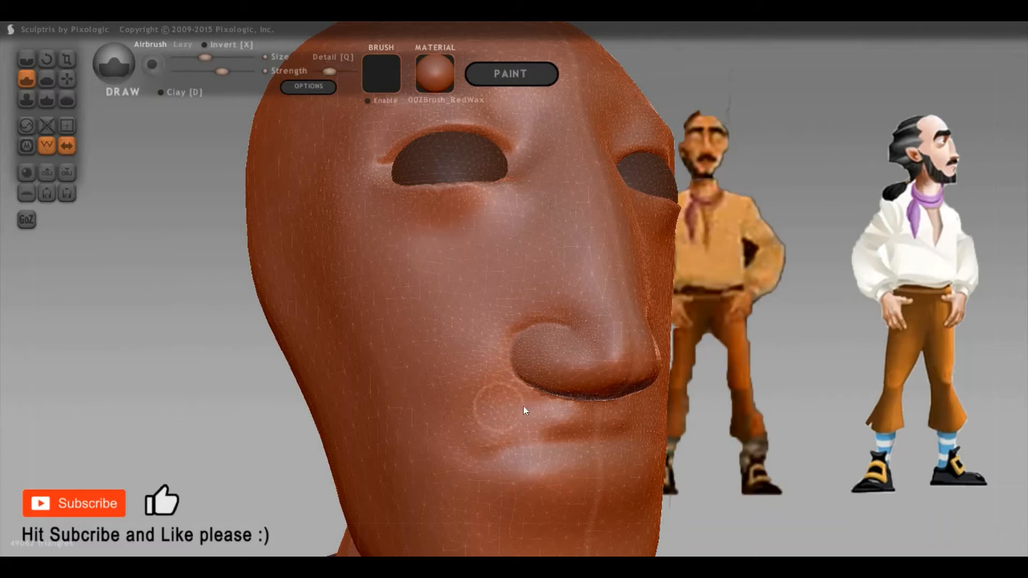
pyautogui.moveTo(863, 439); pyautogui.dragTo(645, 444)
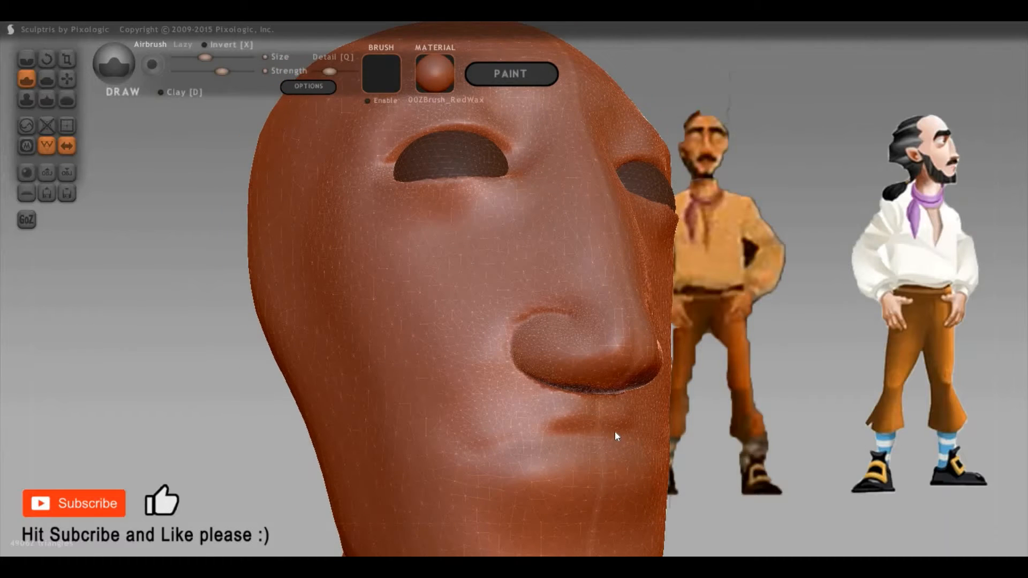
# Carve the mouth line between the lips from the middle to the corner with the Crease brush
pyautogui.press('c')
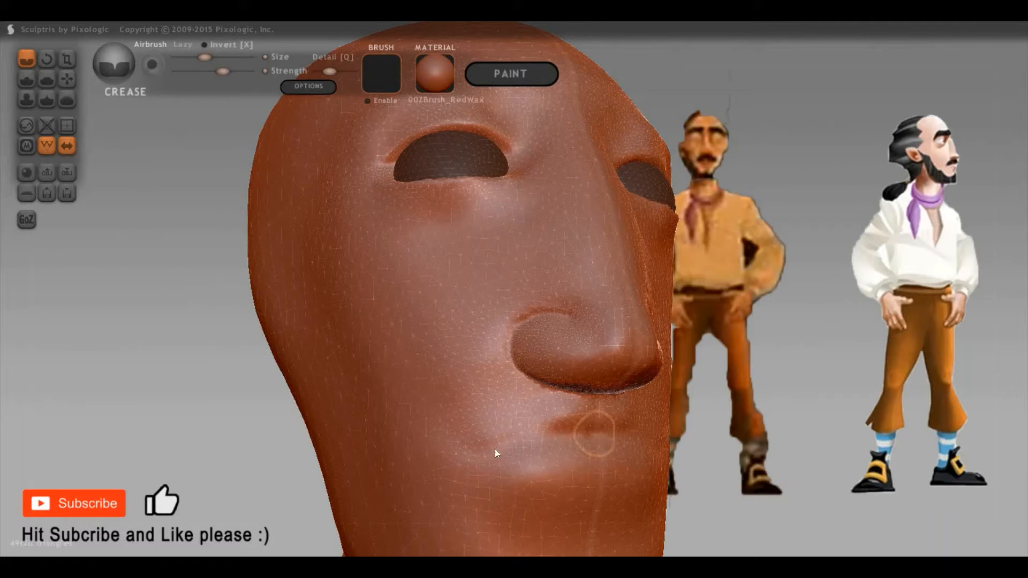
pyautogui.moveTo(495, 453); pyautogui.dragTo(485, 452)
pyautogui.moveTo(895, 430)
pyautogui.mouseDown()
pyautogui.moveTo(829, 364)
pyautogui.moveTo(747, 435)
pyautogui.mouseUp()
pyautogui.scroll(3, 538, 419)
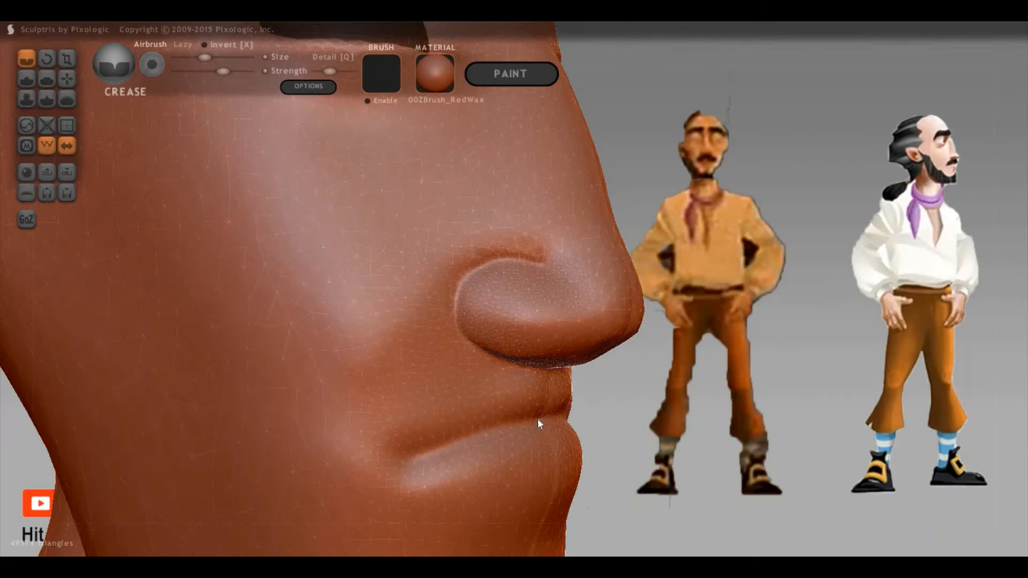
pyautogui.moveTo(538, 420); pyautogui.dragTo(417, 458)
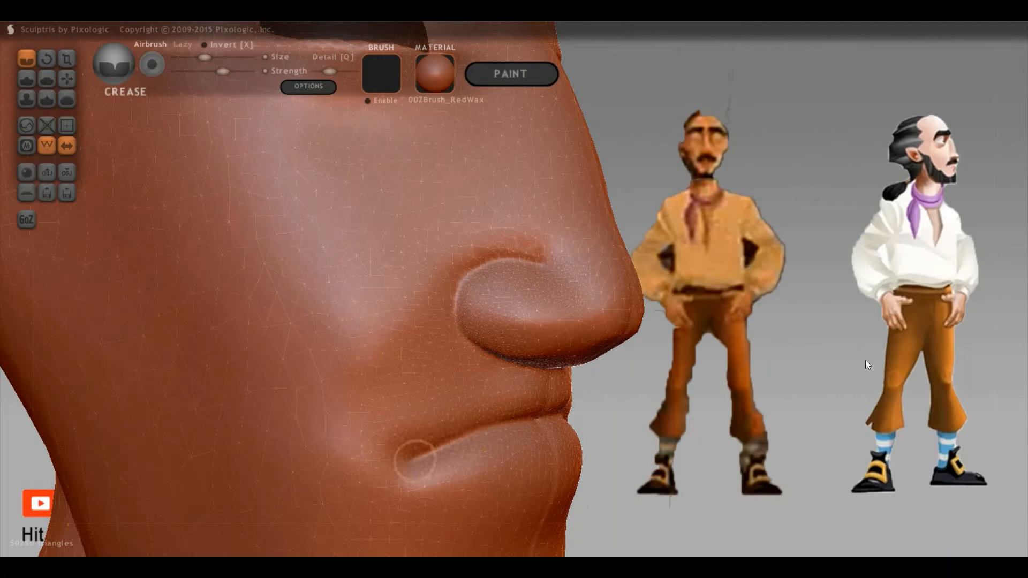
pyautogui.moveTo(867, 365); pyautogui.dragTo(592, 420)
pyautogui.scroll(-2, 592, 420)
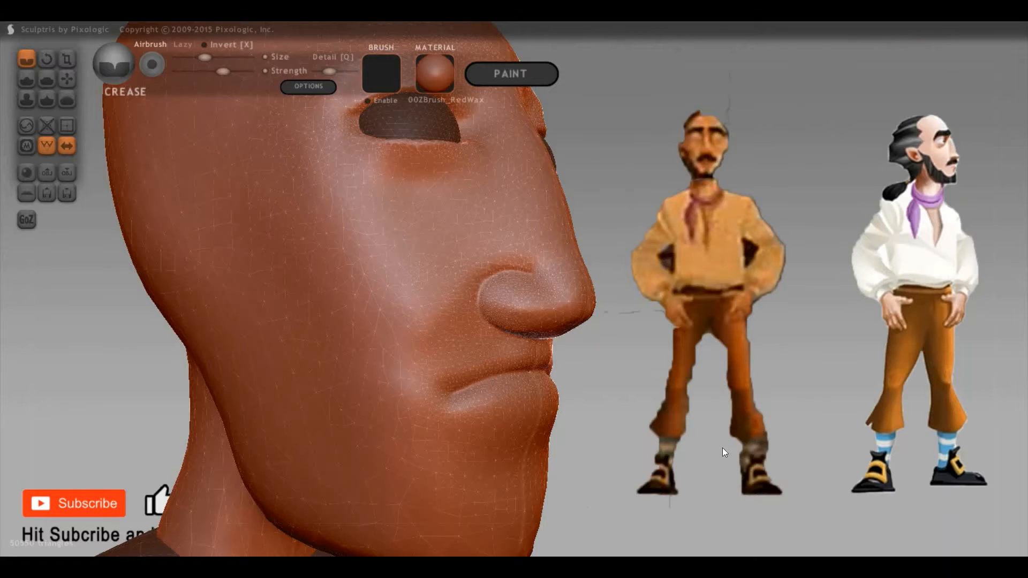
pyautogui.moveTo(723, 448); pyautogui.dragTo(741, 463)
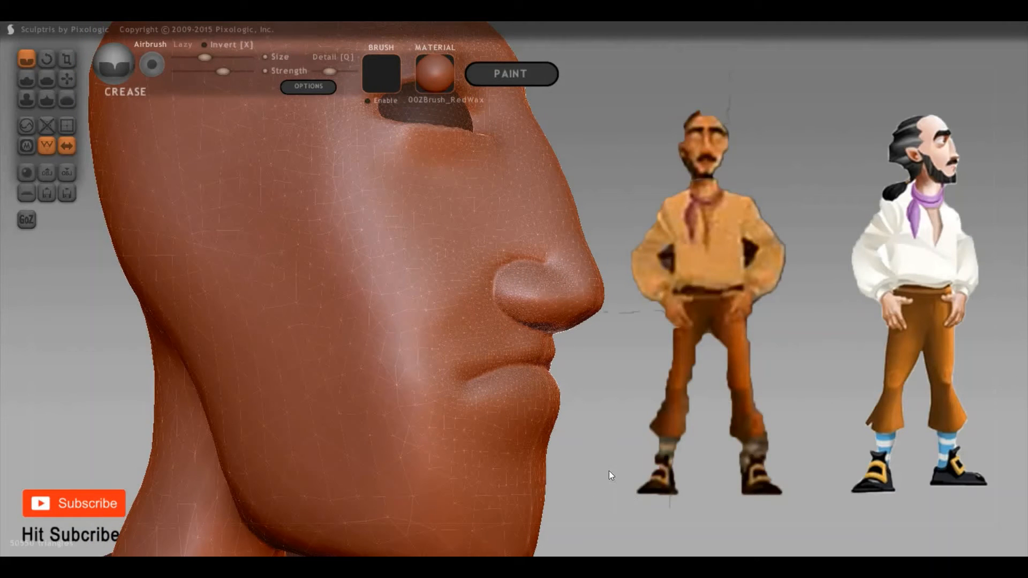
# Adjust the Flatten brush size and even out the area around the lower lip and mouth corner
pyautogui.press('5')
pyautogui.moveTo(471, 435); pyautogui.dragTo(423, 427, button='right')
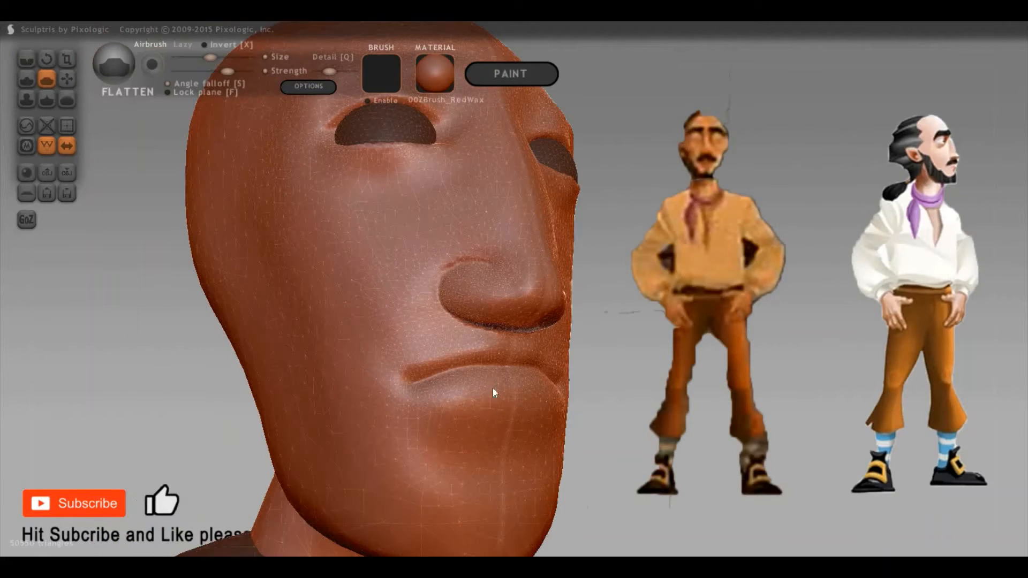
pyautogui.press('space')
pyautogui.moveTo(491, 375); pyautogui.dragTo(491, 370)
pyautogui.moveTo(496, 425); pyautogui.dragTo(426, 423)
pyautogui.moveTo(497, 411); pyautogui.dragTo(436, 423)
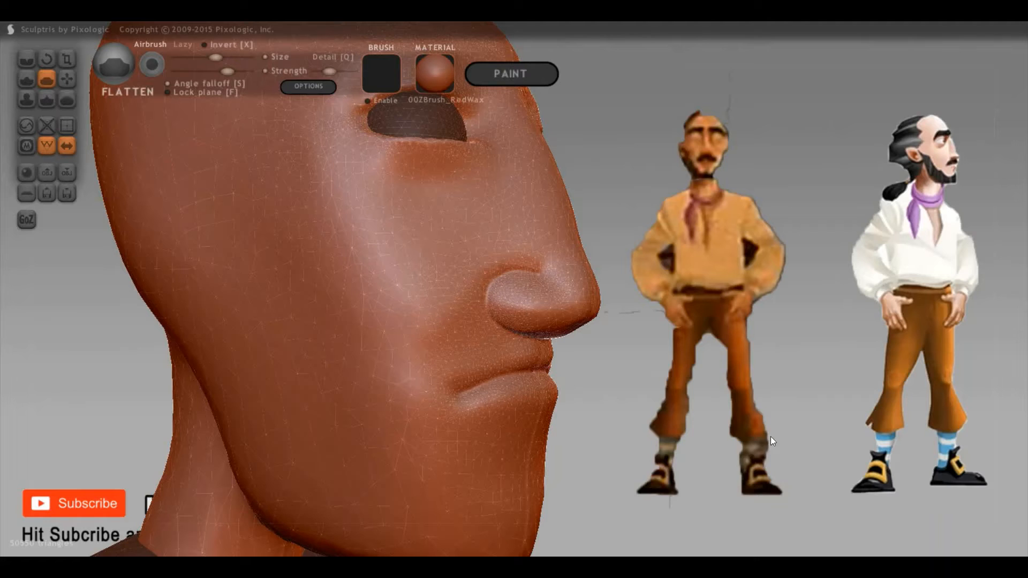
# Hide the wireframe and sharpen the crease between the lips toward the mouth corner with the Pinch brush
pyautogui.press('p')
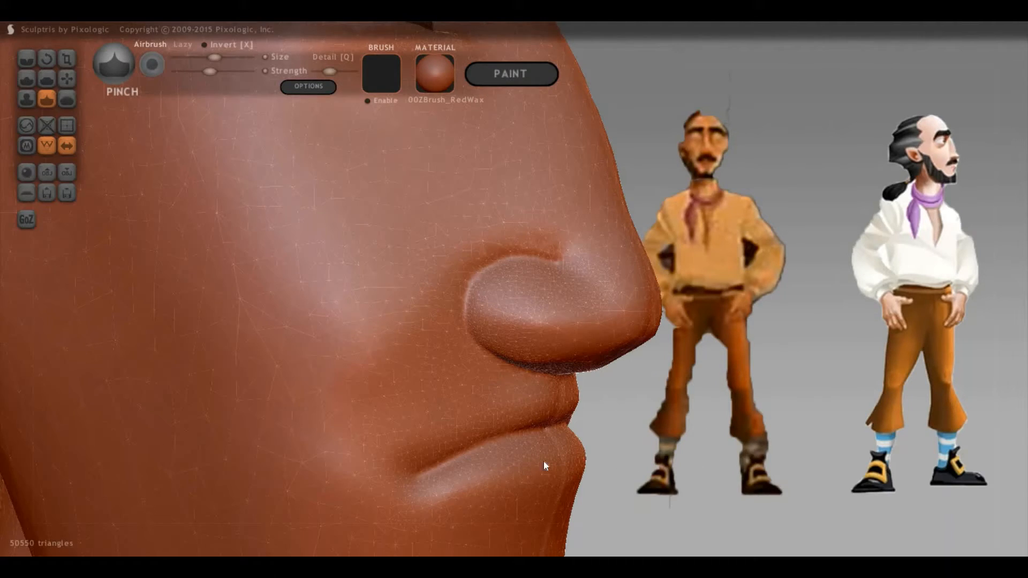
pyautogui.press('w')
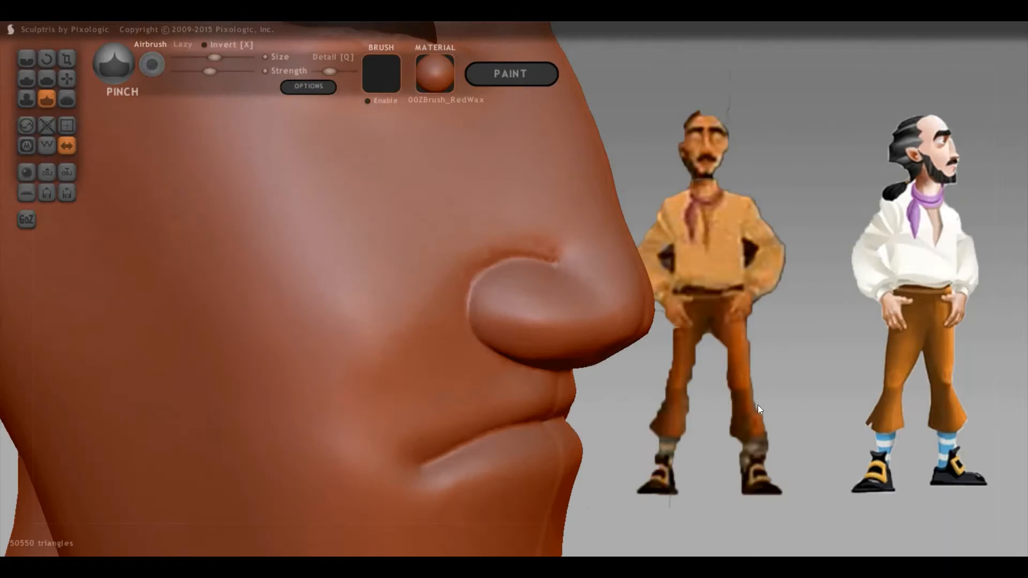
pyautogui.moveTo(757, 405)
pyautogui.mouseDown()
pyautogui.moveTo(484, 432)
pyautogui.moveTo(422, 410)
pyautogui.moveTo(255, 434)
pyautogui.mouseUp()
pyautogui.scroll(3, 504, 418)
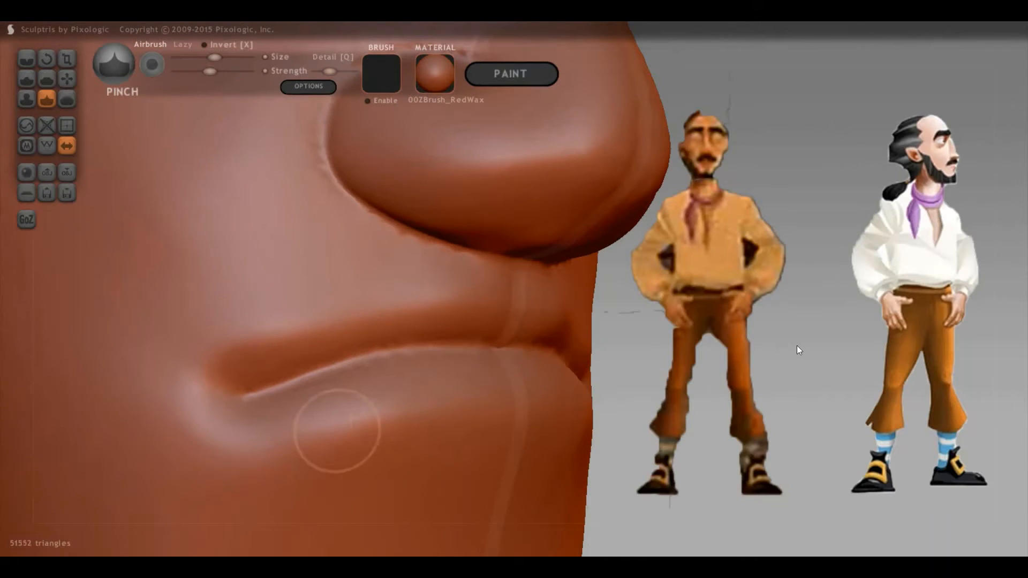
pyautogui.scroll(-3, 796, 346)
pyautogui.moveTo(346, 373)
pyautogui.mouseDown()
pyautogui.moveTo(348, 381)
pyautogui.moveTo(356, 348)
pyautogui.moveTo(358, 358)
pyautogui.moveTo(509, 326)
pyautogui.moveTo(755, 329)
pyautogui.moveTo(746, 320)
pyautogui.moveTo(770, 319)
pyautogui.moveTo(747, 345)
pyautogui.moveTo(779, 366)
pyautogui.moveTo(767, 381)
pyautogui.mouseUp()
# Reshape the side of the head between the cheek and the back of the skull with the Grab brush
pyautogui.scroll(-6, 770, 351)
pyautogui.scroll(-4, 778, 365)
pyautogui.scroll(5, 397, 239)
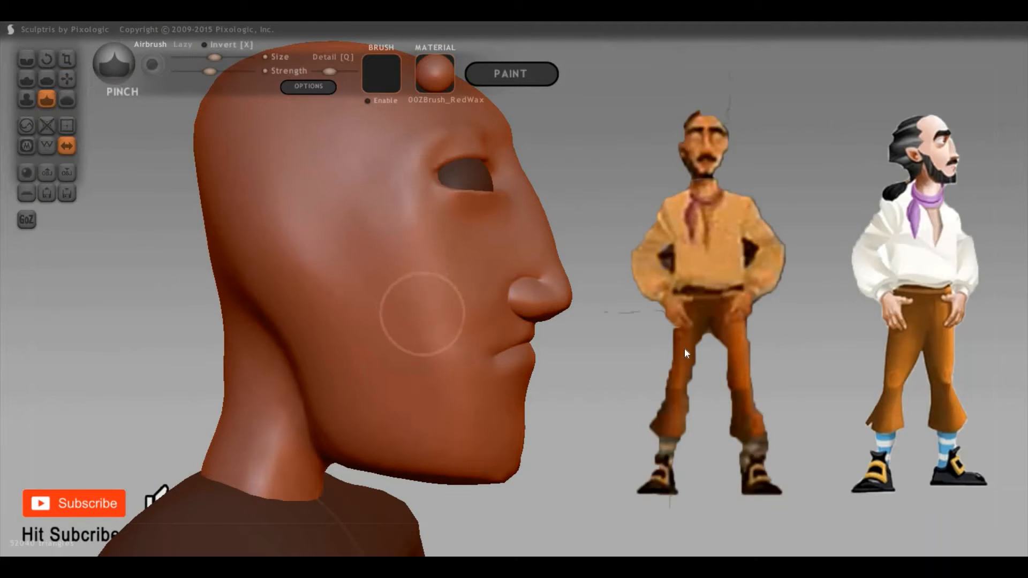
pyautogui.moveTo(762, 361); pyautogui.dragTo(802, 368)
pyautogui.scroll(-3, 801, 368)
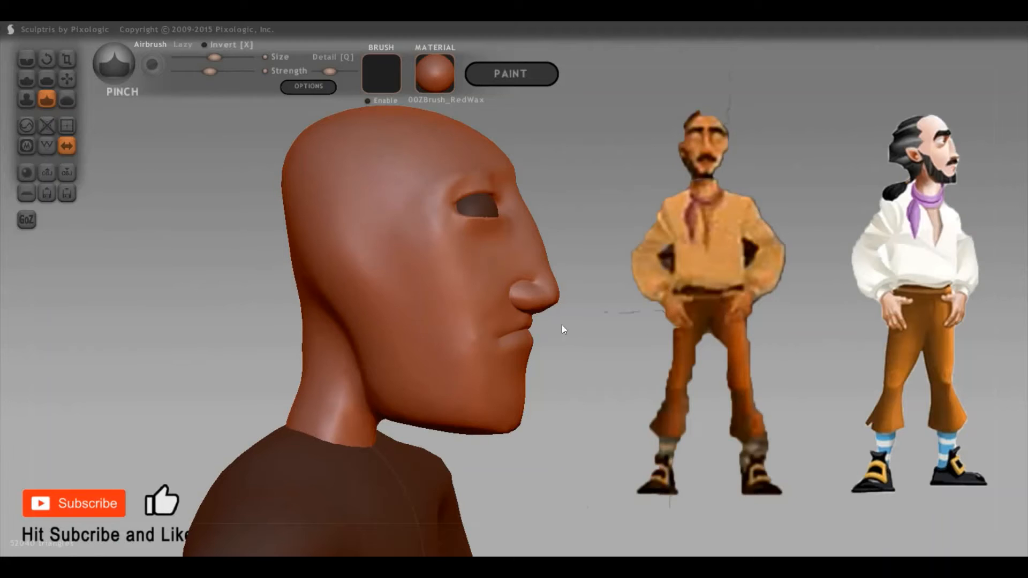
pyautogui.moveTo(561, 324)
pyautogui.mouseDown()
pyautogui.moveTo(683, 336)
pyautogui.moveTo(632, 295)
pyautogui.mouseUp()
pyautogui.moveTo(741, 300)
pyautogui.mouseDown()
pyautogui.moveTo(577, 320)
pyautogui.moveTo(620, 323)
pyautogui.mouseUp()
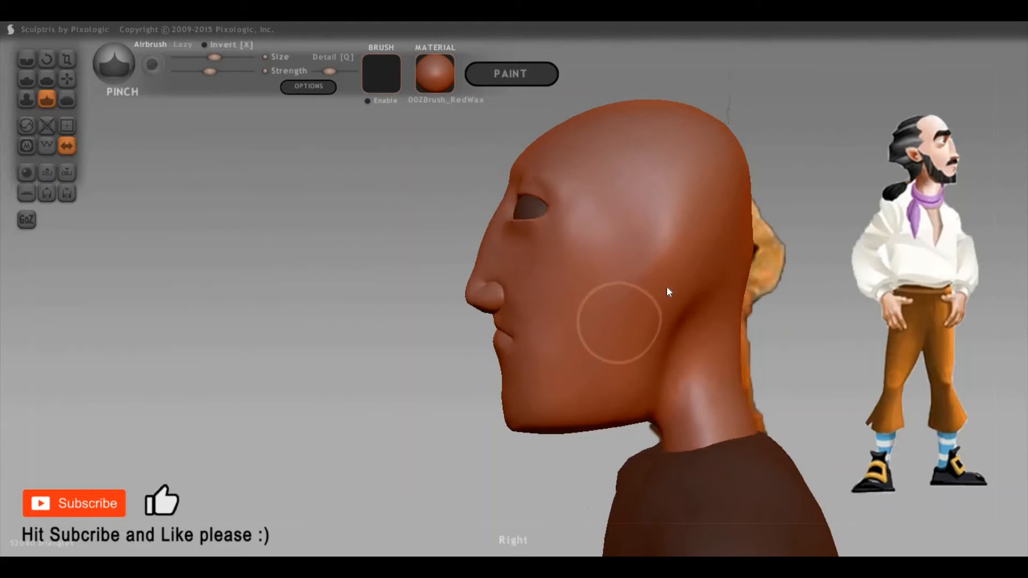
pyautogui.press('g')
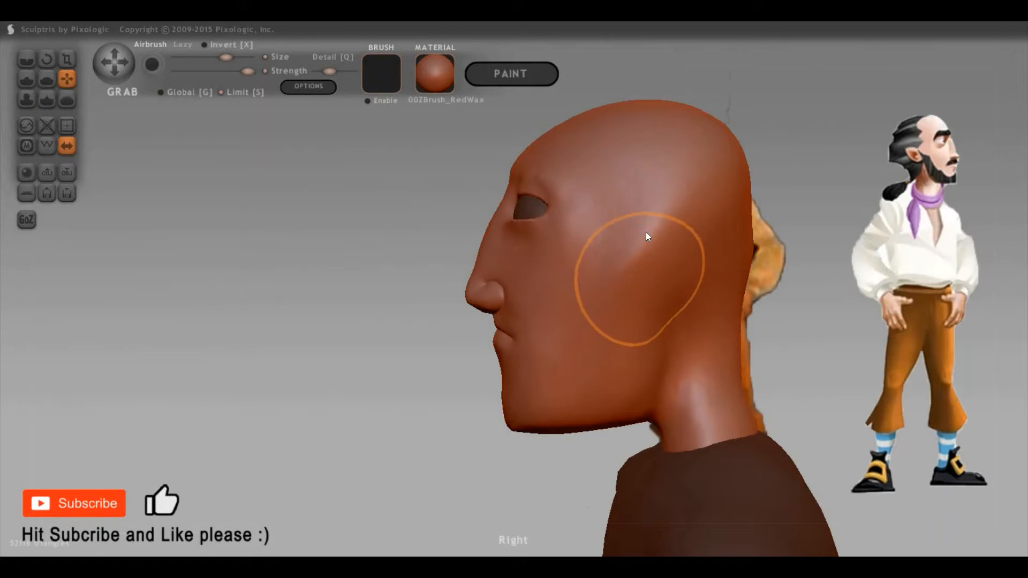
pyautogui.moveTo(646, 233); pyautogui.dragTo(606, 261)
pyautogui.moveTo(606, 261); pyautogui.dragTo(618, 247, button='right')
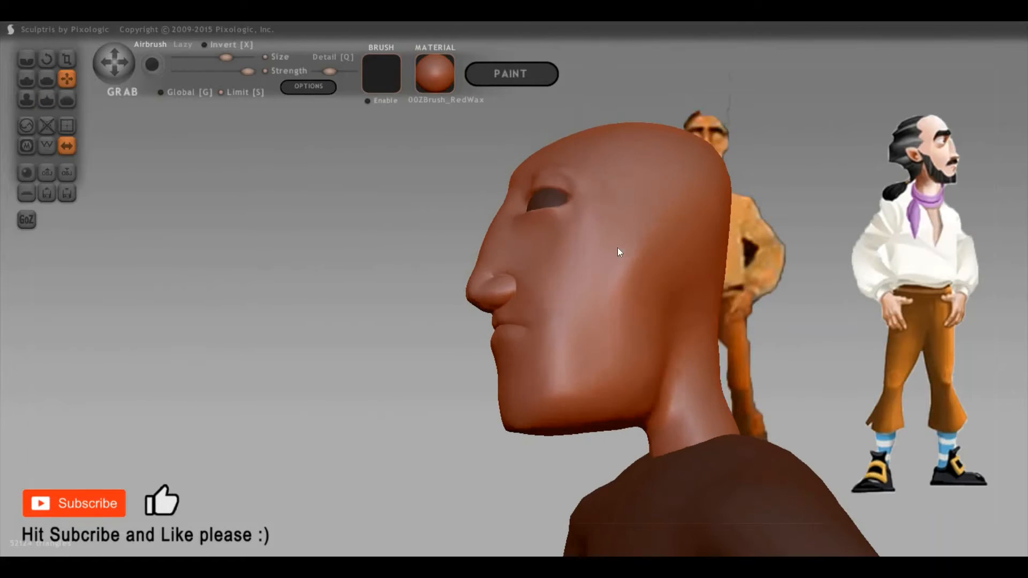
pyautogui.moveTo(957, 270)
pyautogui.mouseDown()
pyautogui.moveTo(862, 320)
pyautogui.moveTo(766, 316)
pyautogui.moveTo(677, 300)
pyautogui.moveTo(697, 272)
pyautogui.moveTo(682, 235)
pyautogui.moveTo(674, 284)
pyautogui.moveTo(664, 233)
pyautogui.moveTo(676, 286)
pyautogui.moveTo(675, 233)
pyautogui.mouseUp()
# Build up the basic ear form on the side of the head with the Draw brush, undoing one stroke
pyautogui.press('d')
pyautogui.hotkey('ctrl', 'z')
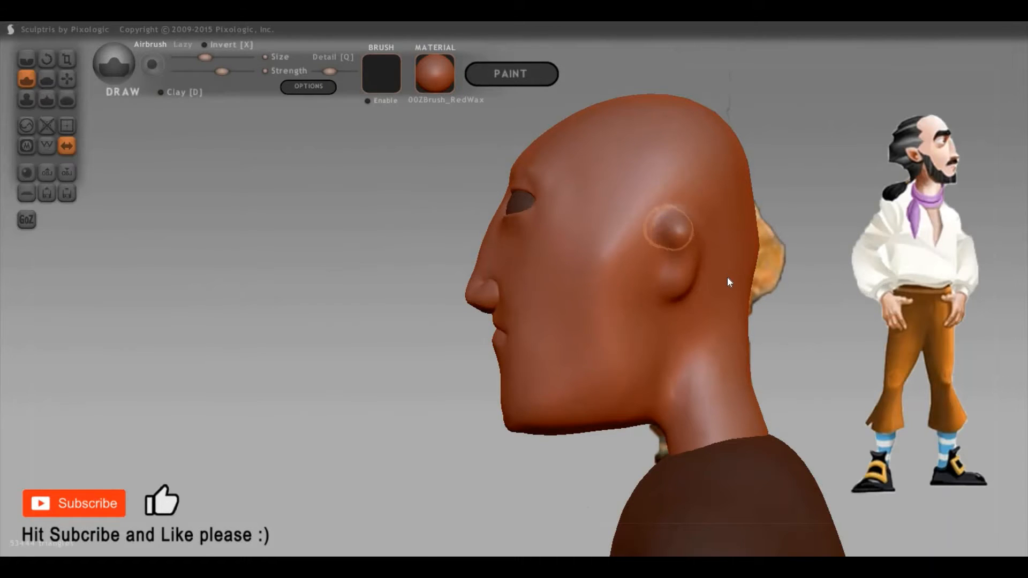
pyautogui.moveTo(728, 279)
pyautogui.mouseDown()
pyautogui.moveTo(940, 310)
pyautogui.moveTo(883, 282)
pyautogui.moveTo(895, 227)
pyautogui.moveTo(746, 329)
pyautogui.moveTo(680, 297)
pyautogui.moveTo(674, 280)
pyautogui.moveTo(912, 274)
pyautogui.mouseUp()
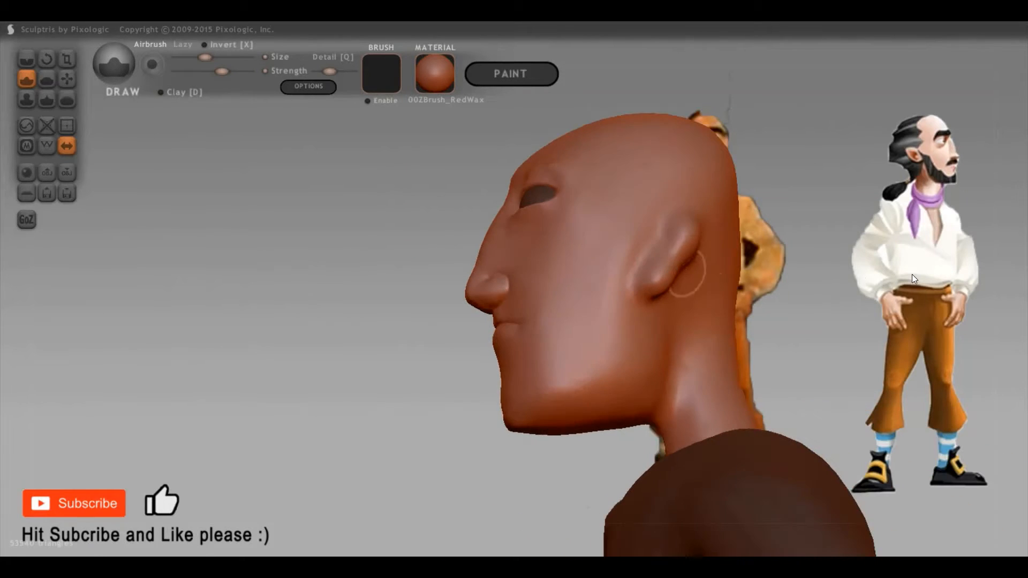
pyautogui.moveTo(994, 301)
pyautogui.mouseDown()
pyautogui.moveTo(644, 274)
pyautogui.moveTo(664, 275)
pyautogui.mouseUp()
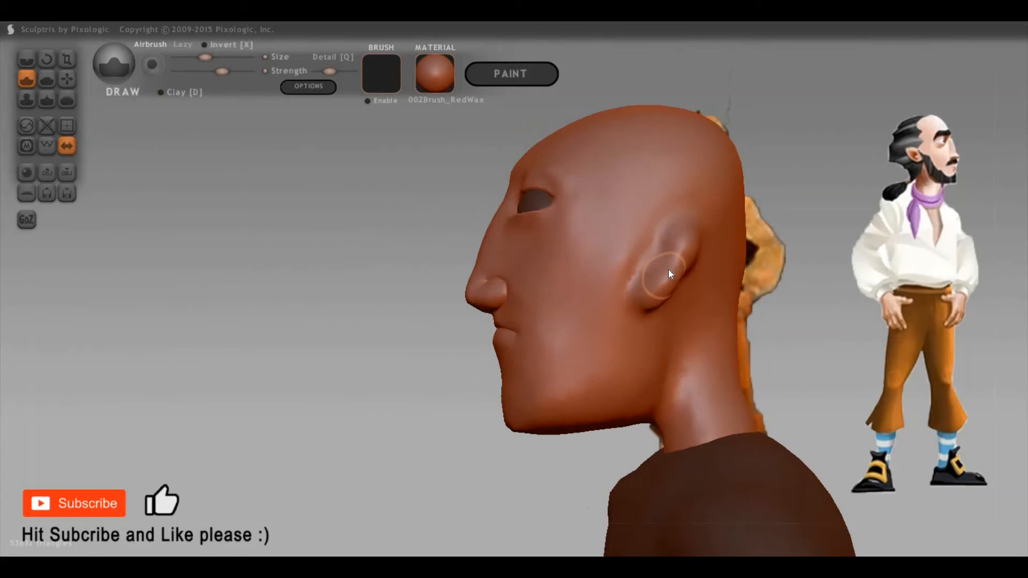
# Reduce the Grab brush size and pull the ear's upper and rear edges outward to widen its outline
pyautogui.press('g')
pyautogui.press('space')
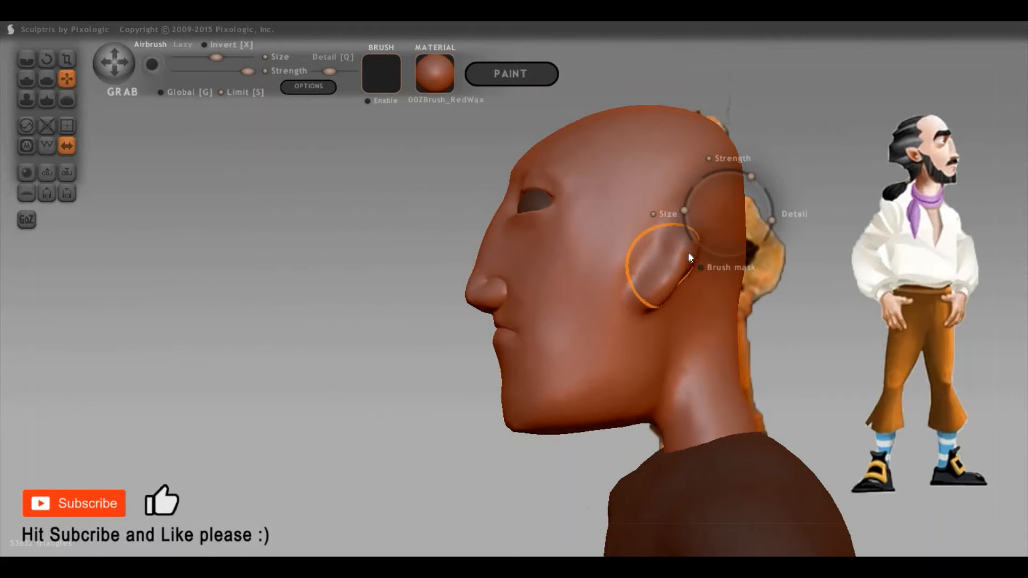
pyautogui.moveTo(688, 253); pyautogui.dragTo(698, 203)
pyautogui.press('space')
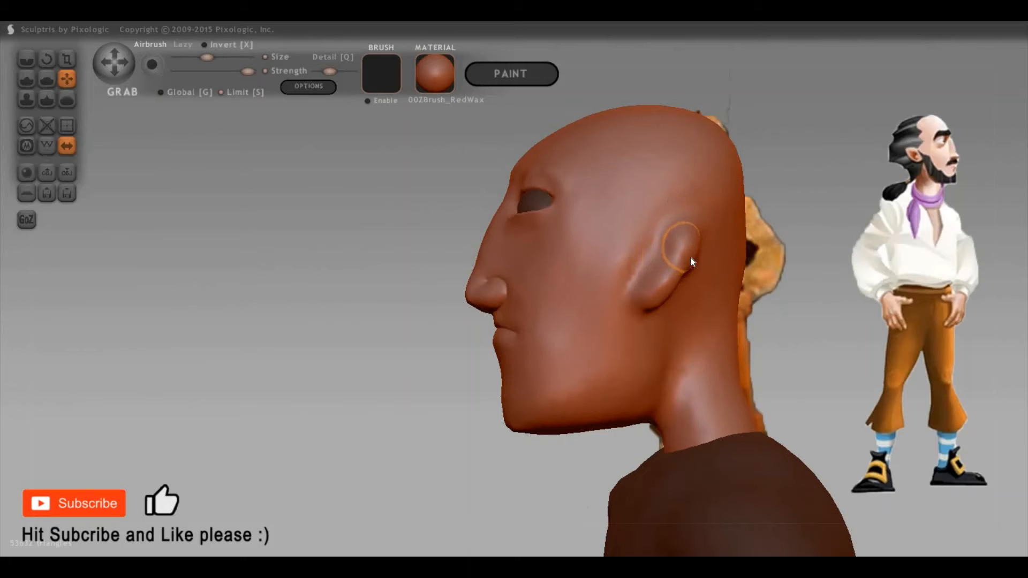
pyautogui.moveTo(684, 291); pyautogui.dragTo(689, 227)
pyautogui.moveTo(694, 264); pyautogui.dragTo(702, 259)
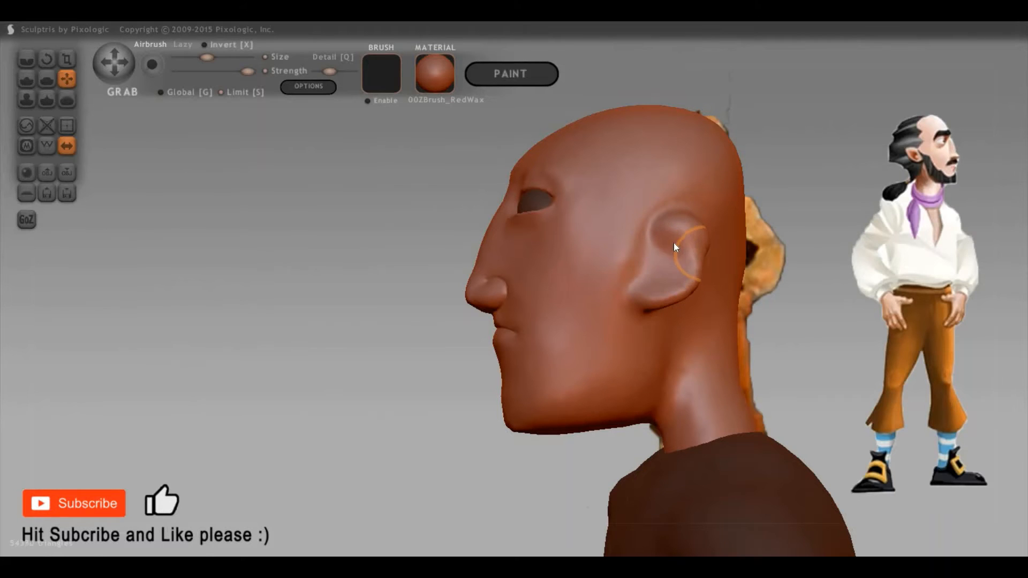
# Soften the ear's inner surface and pull both ears outward from the head with the Grab brush, working symmetrically
pyautogui.moveTo(629, 245)
pyautogui.keyDown('shift'); pyautogui.mouseDown()
pyautogui.moveTo(634, 271)
pyautogui.moveTo(621, 284)
pyautogui.mouseUp(); pyautogui.keyUp('shift')
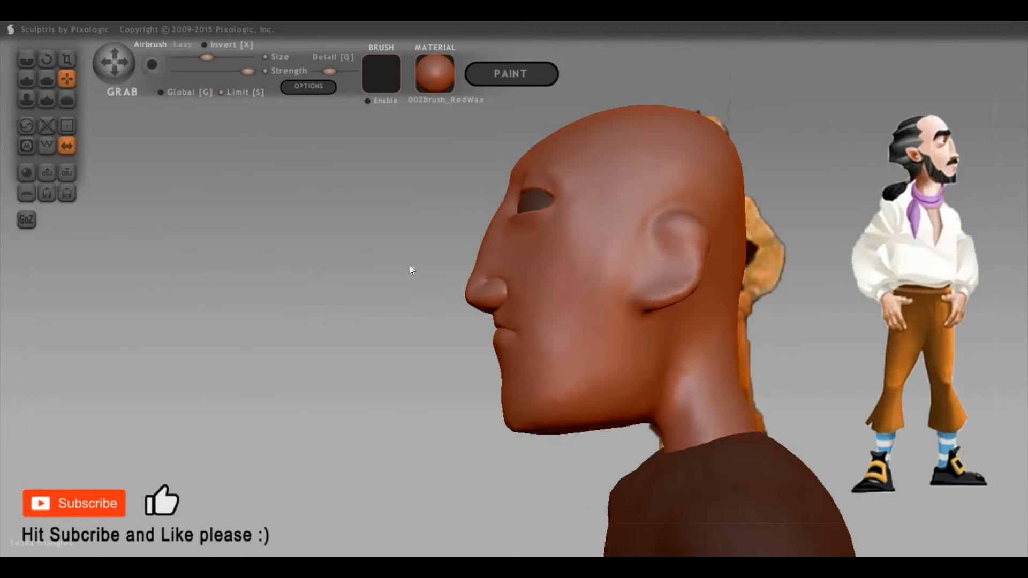
pyautogui.moveTo(411, 268); pyautogui.dragTo(425, 259)
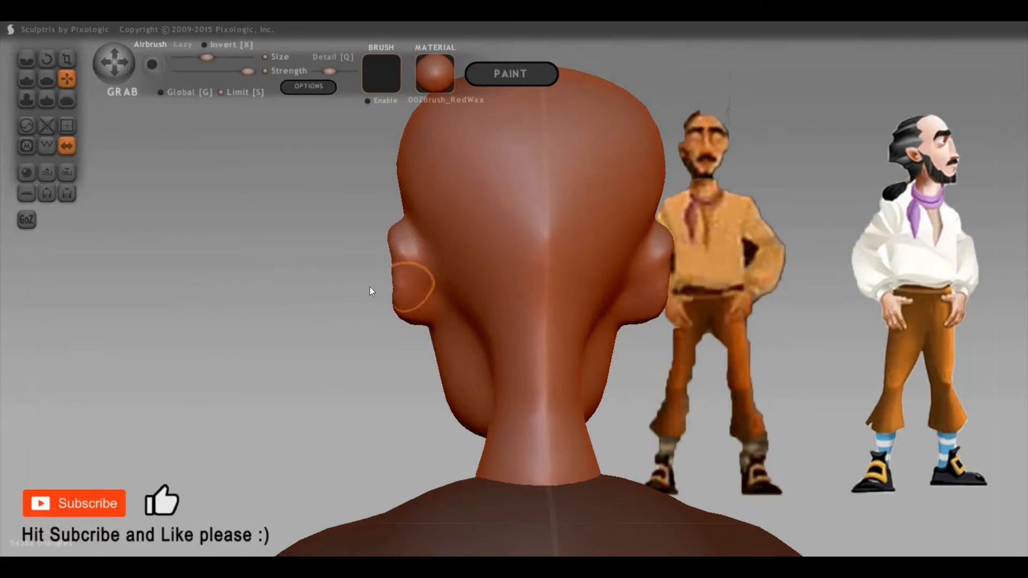
pyautogui.moveTo(370, 287)
pyautogui.mouseDown()
pyautogui.moveTo(338, 272)
pyautogui.moveTo(375, 269)
pyautogui.moveTo(374, 300)
pyautogui.moveTo(343, 313)
pyautogui.moveTo(351, 310)
pyautogui.mouseUp()
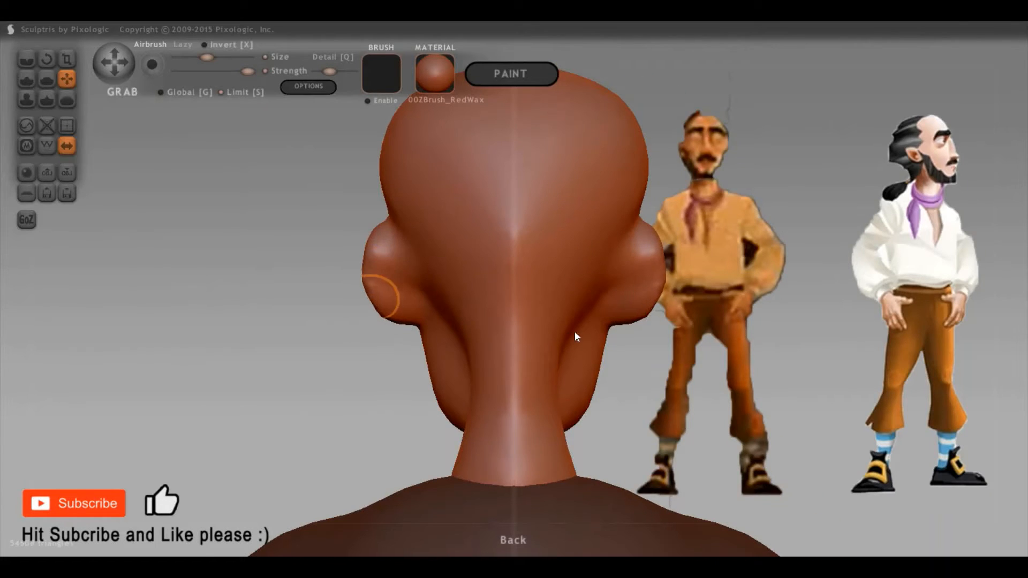
pyautogui.moveTo(575, 336); pyautogui.dragTo(739, 217)
pyautogui.scroll(2, 972, 250)
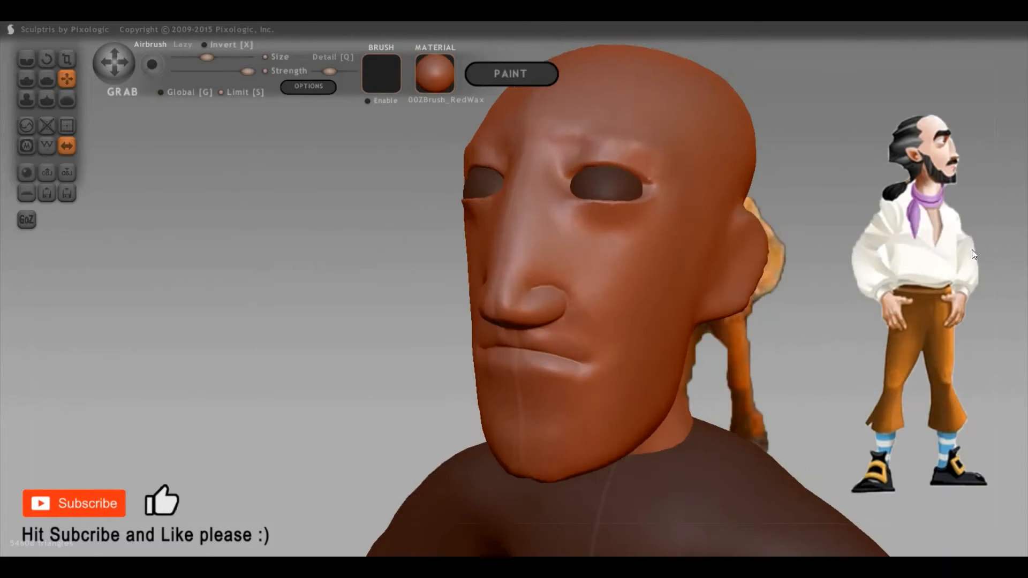
pyautogui.keyDown('shift'); pyautogui.moveTo(972, 249); pyautogui.dragTo(1026, 422); pyautogui.keyUp('shift')
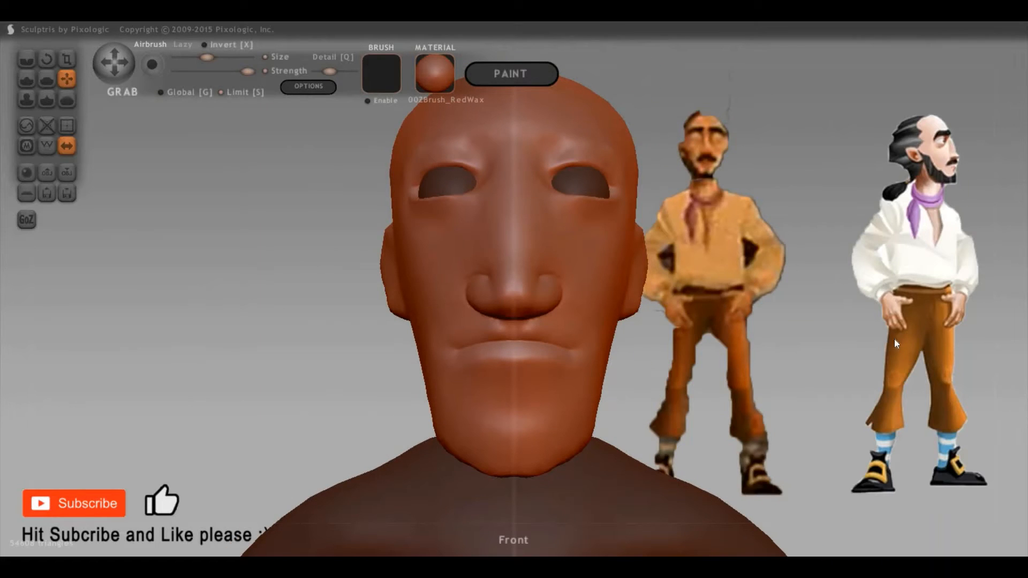
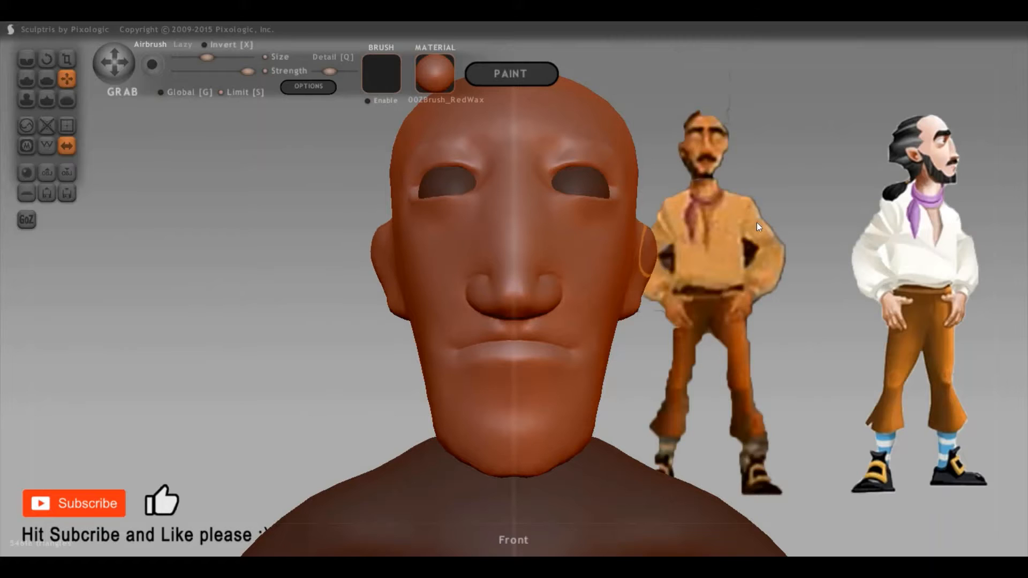
# Slightly enlarge the Grab brush and pull both ears further out so they stand away from the skull
pyautogui.moveTo(734, 315)
pyautogui.mouseDown()
pyautogui.moveTo(710, 304)
pyautogui.moveTo(716, 298)
pyautogui.moveTo(712, 336)
pyautogui.mouseUp()
pyautogui.press('space')
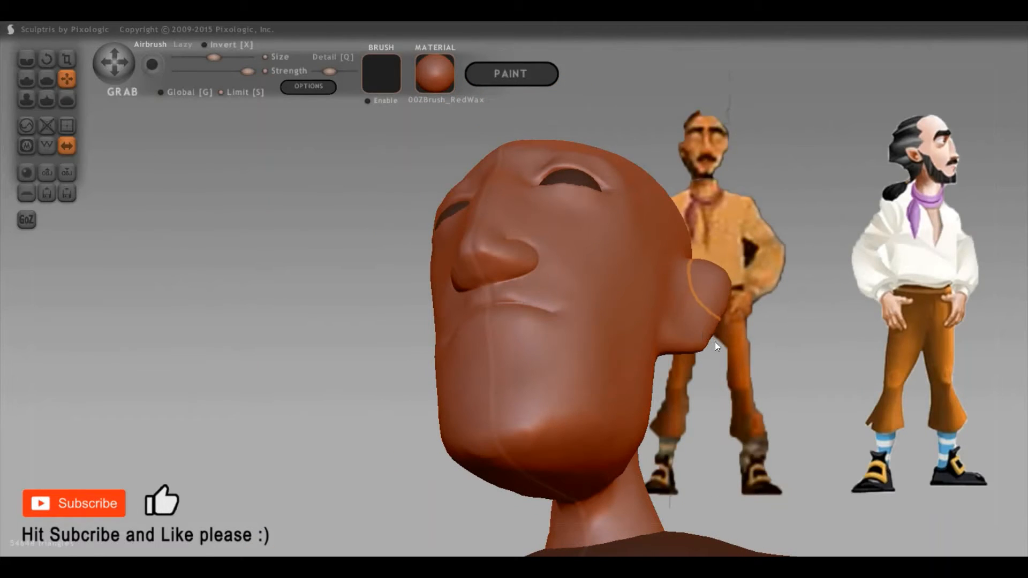
pyautogui.moveTo(704, 402)
pyautogui.mouseDown()
pyautogui.moveTo(545, 411)
pyautogui.moveTo(398, 323)
pyautogui.moveTo(349, 263)
pyautogui.moveTo(341, 268)
pyautogui.moveTo(327, 231)
pyautogui.moveTo(354, 179)
pyautogui.moveTo(364, 186)
pyautogui.moveTo(319, 217)
pyautogui.moveTo(322, 232)
pyautogui.moveTo(366, 212)
pyautogui.moveTo(312, 234)
pyautogui.moveTo(370, 256)
pyautogui.moveTo(403, 234)
pyautogui.mouseUp()
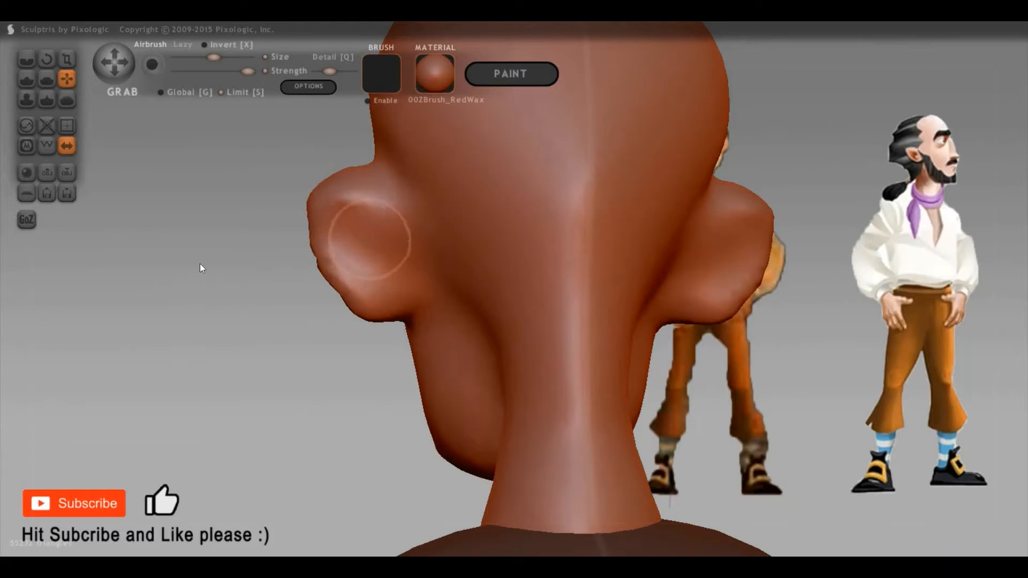
pyautogui.moveTo(570, 269)
pyautogui.mouseDown()
pyautogui.moveTo(781, 292)
pyautogui.moveTo(723, 257)
pyautogui.mouseUp()
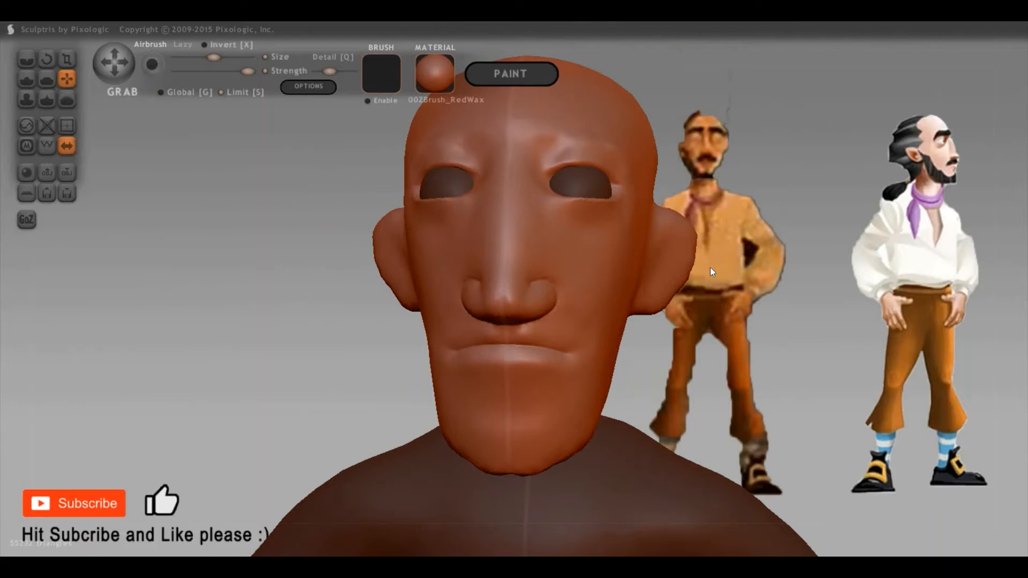
pyautogui.keyDown('shift'); pyautogui.moveTo(767, 310); pyautogui.dragTo(672, 279); pyautogui.keyUp('shift')
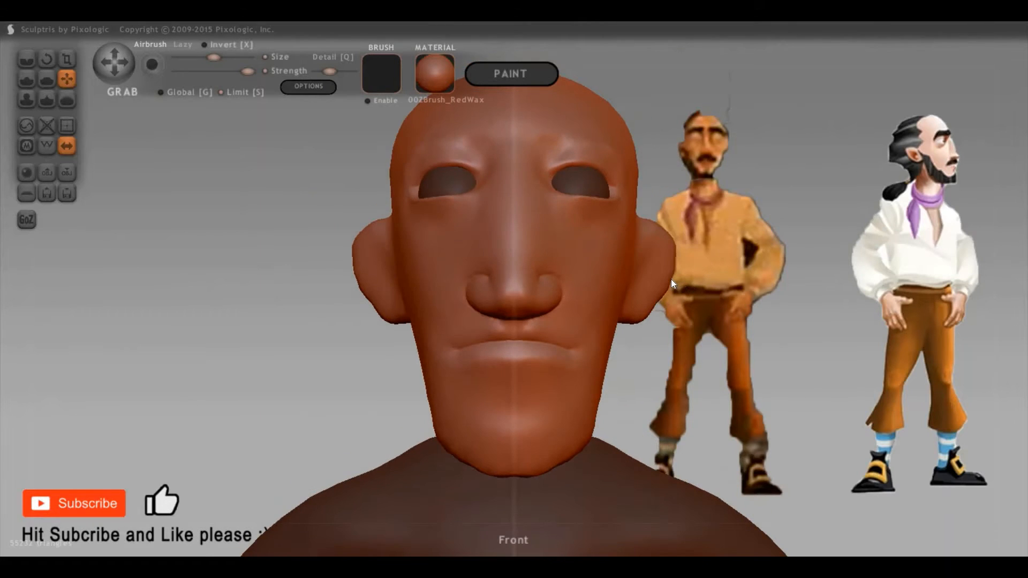
# Reshape the upper tip and rear edge of the ears with the Grab brush
pyautogui.press('g')
pyautogui.press('g')
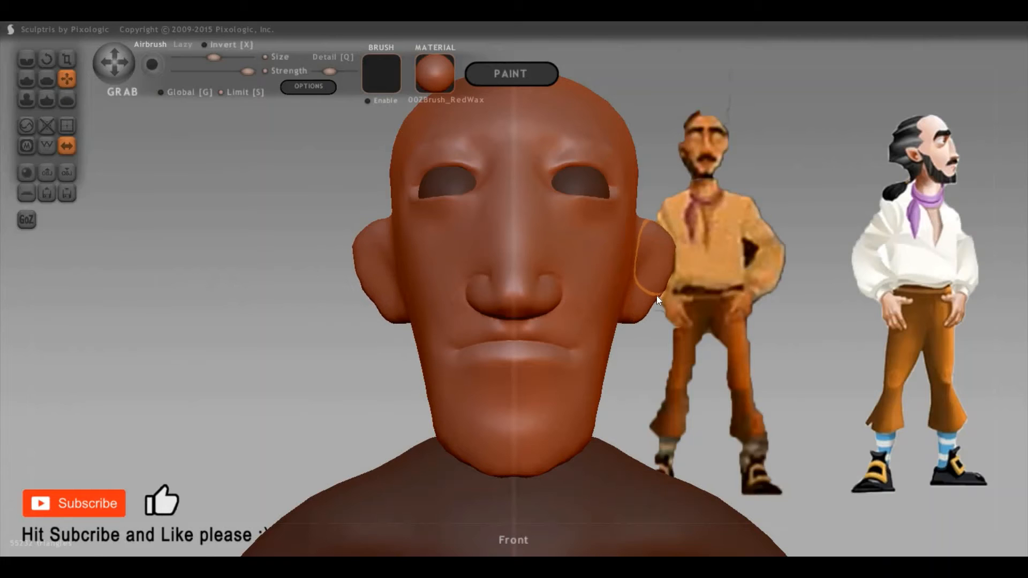
pyautogui.moveTo(656, 295)
pyautogui.mouseDown()
pyautogui.moveTo(637, 322)
pyautogui.moveTo(665, 278)
pyautogui.moveTo(654, 226)
pyautogui.mouseUp()
pyautogui.moveTo(464, 283); pyautogui.dragTo(621, 194, button='right')
pyautogui.moveTo(681, 237); pyautogui.dragTo(680, 238, button='right')
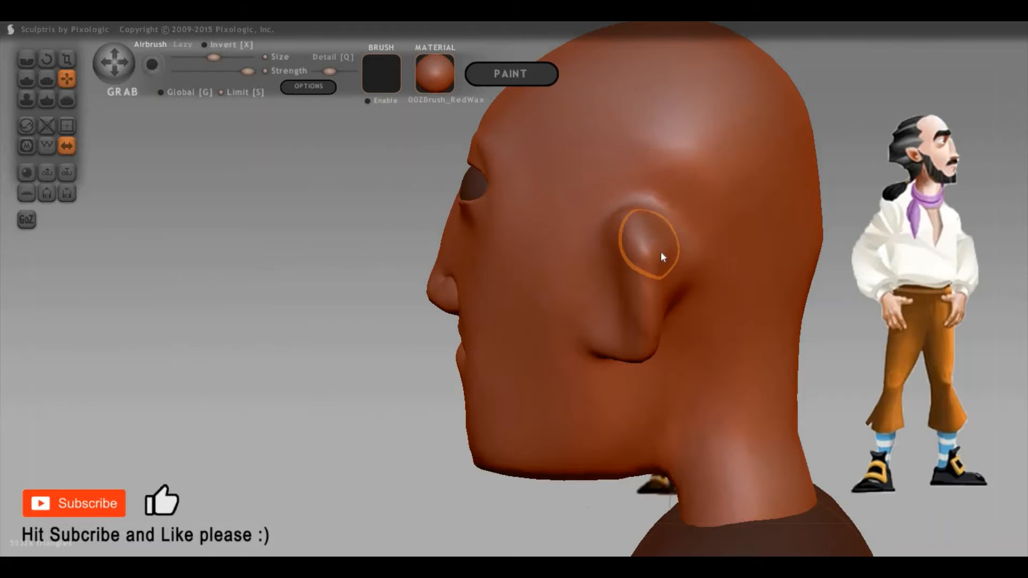
pyautogui.moveTo(661, 252); pyautogui.dragTo(660, 294)
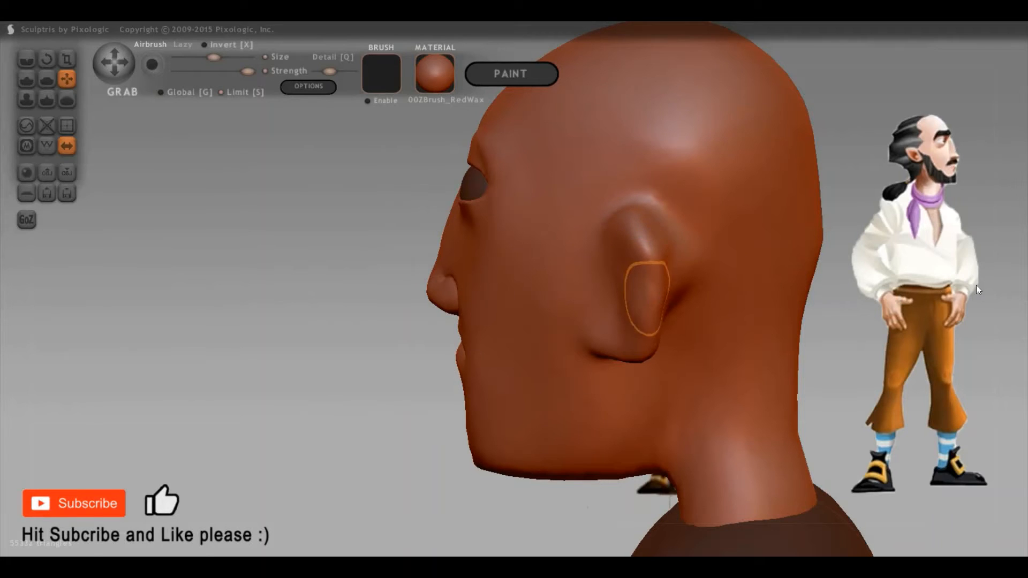
pyautogui.moveTo(515, 277); pyautogui.dragTo(469, 212, button='right')
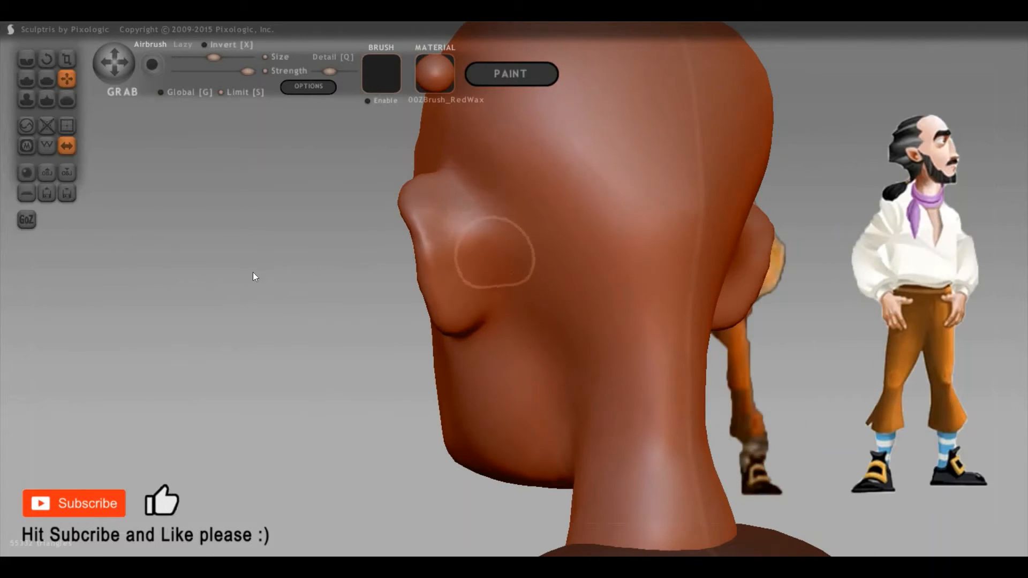
pyautogui.moveTo(475, 257); pyautogui.dragTo(739, 356, button='right')
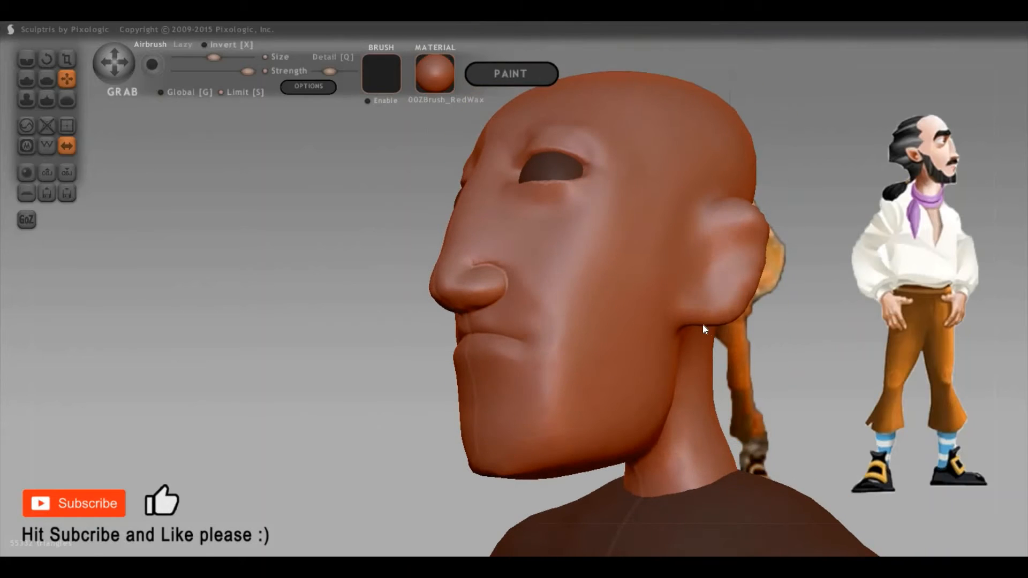
# Sharpen the outer rim of the ears with the Pinch brush
pyautogui.press('p')
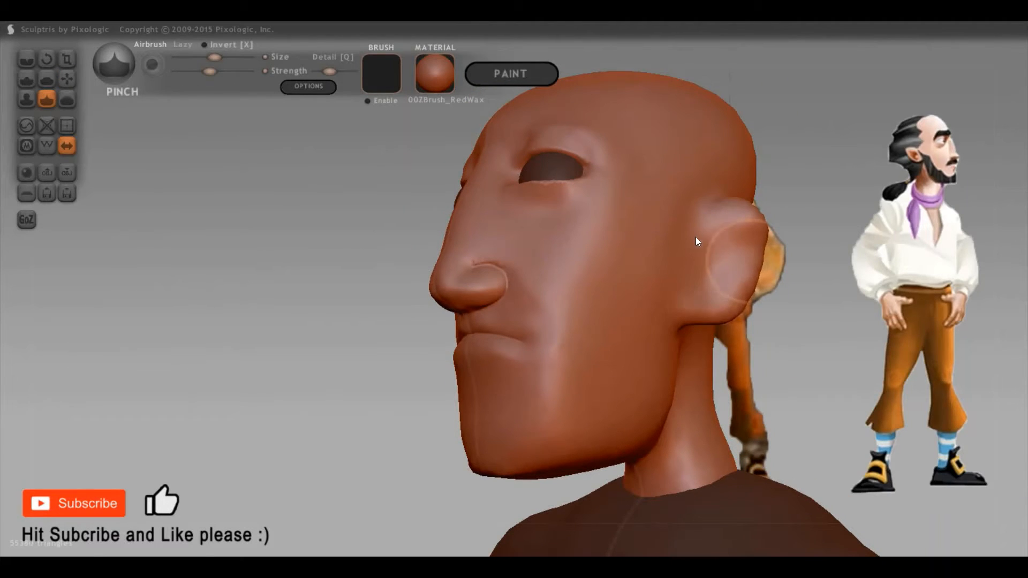
pyautogui.moveTo(696, 238); pyautogui.dragTo(723, 222, button='right')
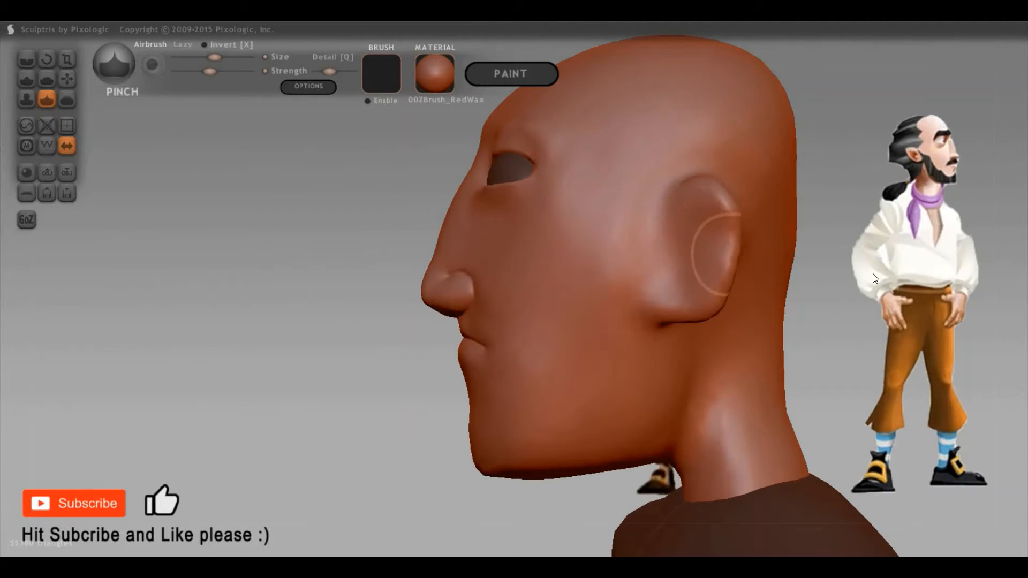
pyautogui.moveTo(697, 263); pyautogui.dragTo(317, 289, button='right')
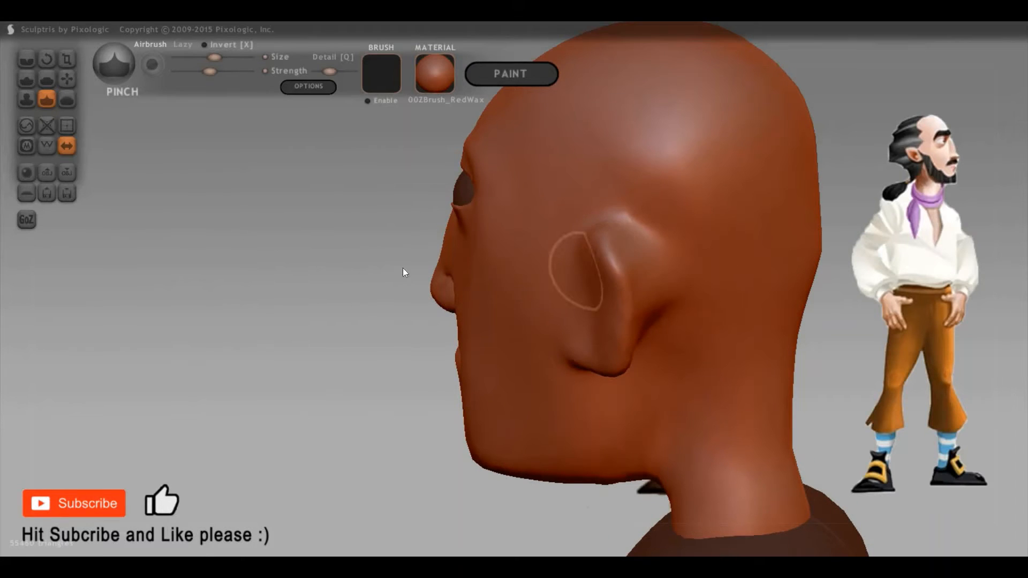
pyautogui.moveTo(404, 273); pyautogui.dragTo(897, 312, button='right')
pyautogui.moveTo(799, 302); pyautogui.dragTo(750, 292, button='right')
# Thicken the ear's rim and lobe with the Inflate brush, using a smaller brush size for the finer areas
pyautogui.press('i')
pyautogui.press('space')
pyautogui.moveTo(731, 243); pyautogui.dragTo(721, 241)
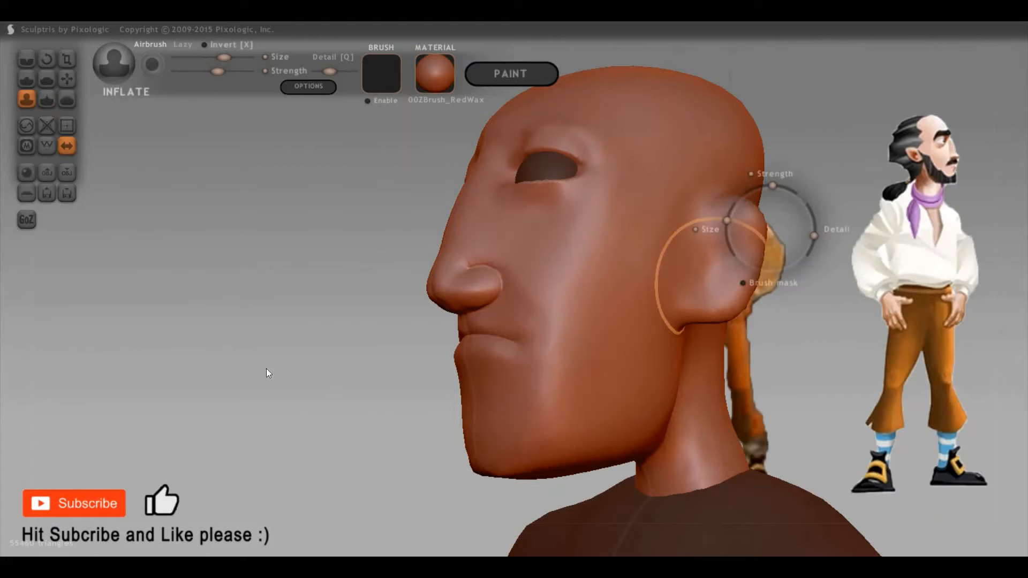
pyautogui.moveTo(266, 369); pyautogui.dragTo(545, 371, button='right')
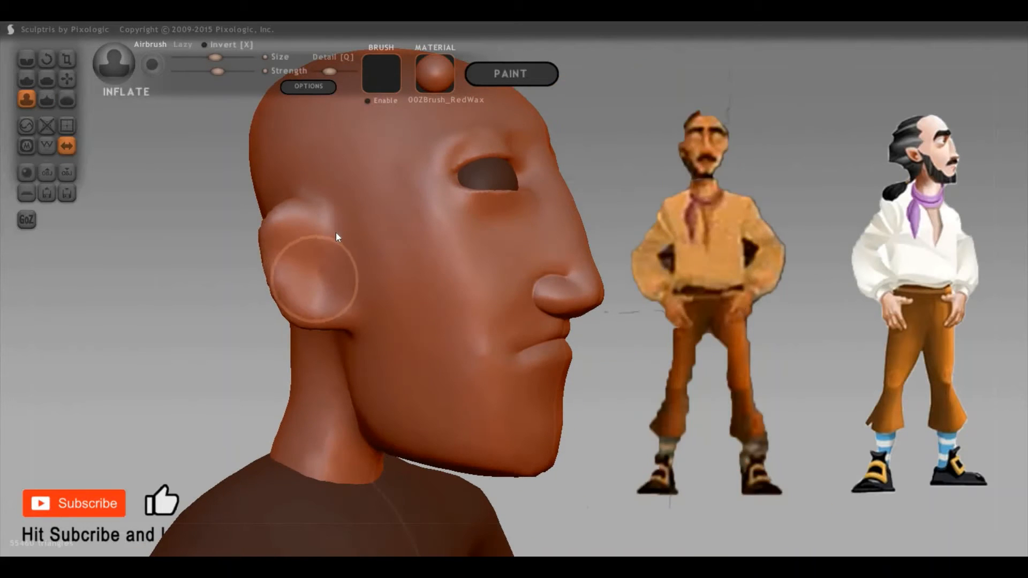
pyautogui.press('space')
pyautogui.moveTo(320, 278)
pyautogui.mouseDown()
pyautogui.moveTo(298, 261)
pyautogui.moveTo(316, 284)
pyautogui.moveTo(280, 297)
pyautogui.mouseUp()
pyautogui.moveTo(880, 310); pyautogui.dragTo(851, 317, button='right')
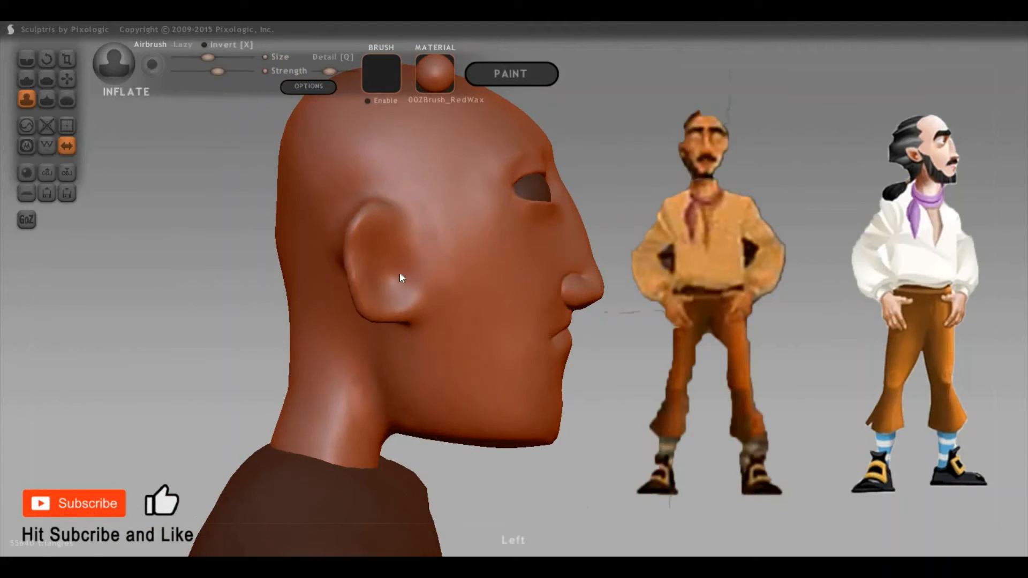
# Try to build out the back of the skull with an enlarged Inflate brush, and undo the stroke
pyautogui.scroll(-3, 399, 277)
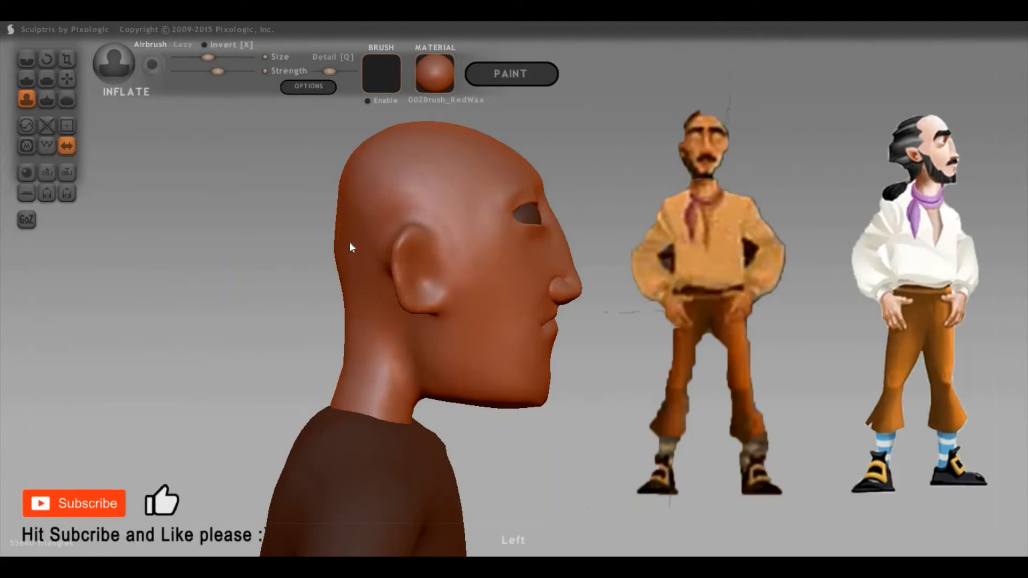
pyautogui.press('space')
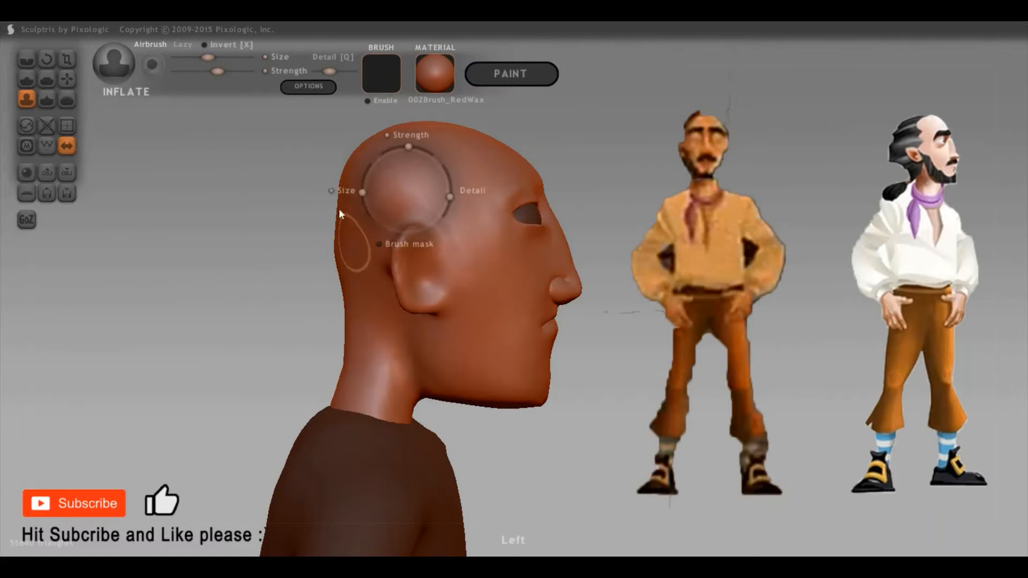
pyautogui.moveTo(324, 221)
pyautogui.mouseDown()
pyautogui.moveTo(342, 222)
pyautogui.moveTo(330, 226)
pyautogui.mouseUp()
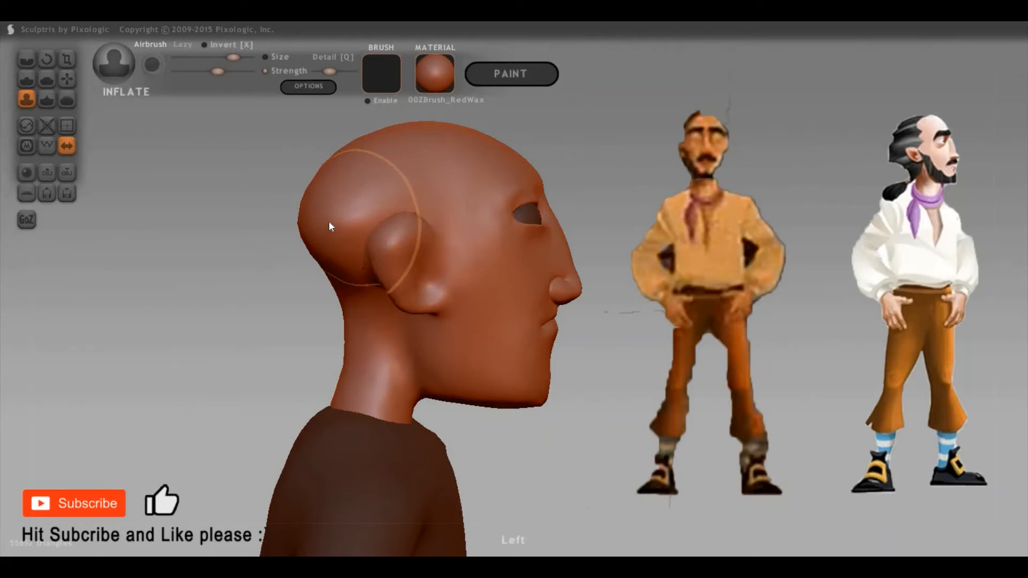
pyautogui.hotkey('ctrl', 'z')
# Pull the back of the skull outward in profile with an enlarged Grab brush
pyautogui.press('g')
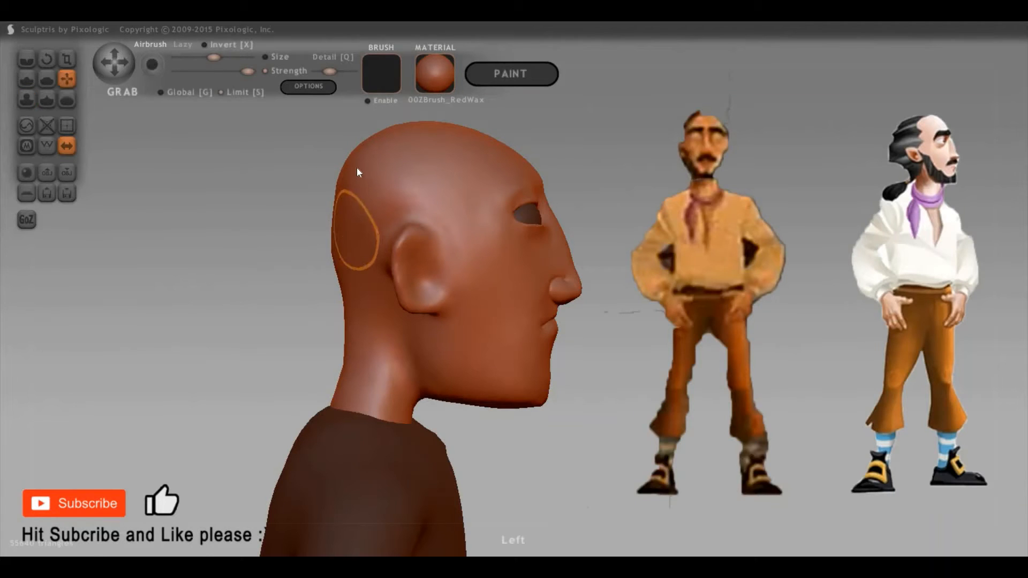
pyautogui.press('space')
pyautogui.moveTo(325, 223); pyautogui.dragTo(315, 221)
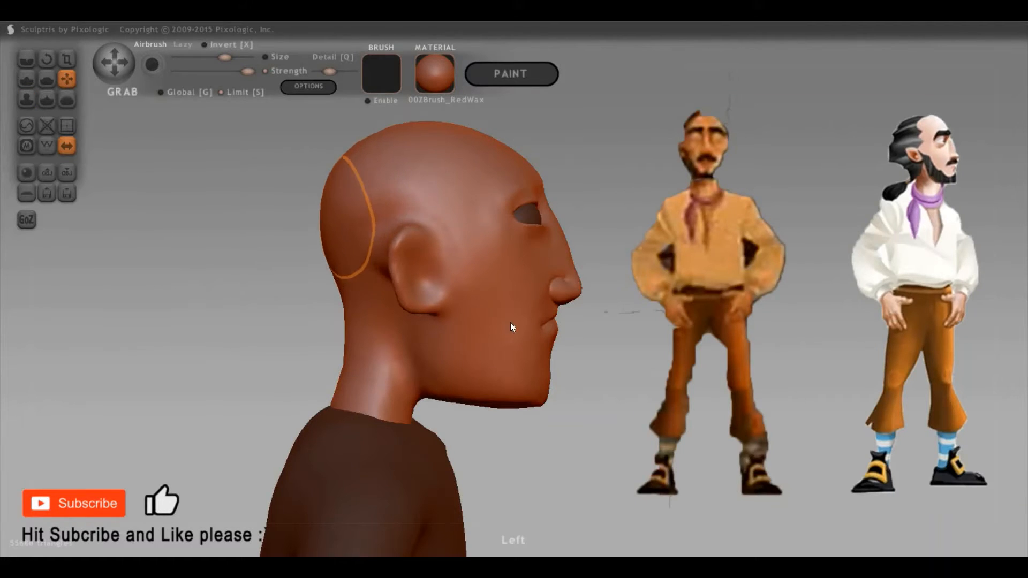
# Set the Grab brush to its maximum size and push the face and chin back toward the ears in profile
pyautogui.press('space')
pyautogui.moveTo(541, 215); pyautogui.dragTo(529, 218)
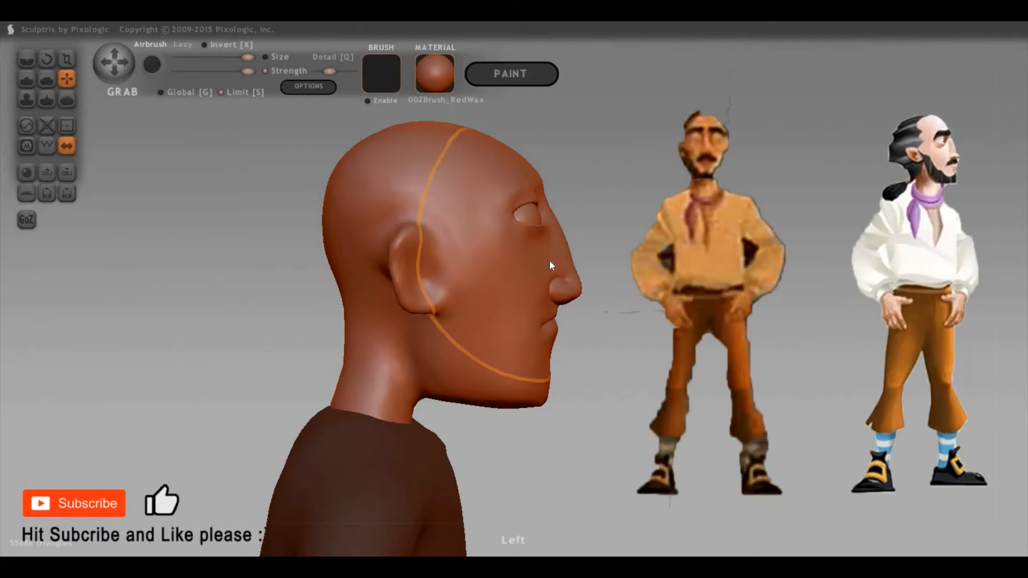
pyautogui.moveTo(549, 272); pyautogui.dragTo(524, 272)
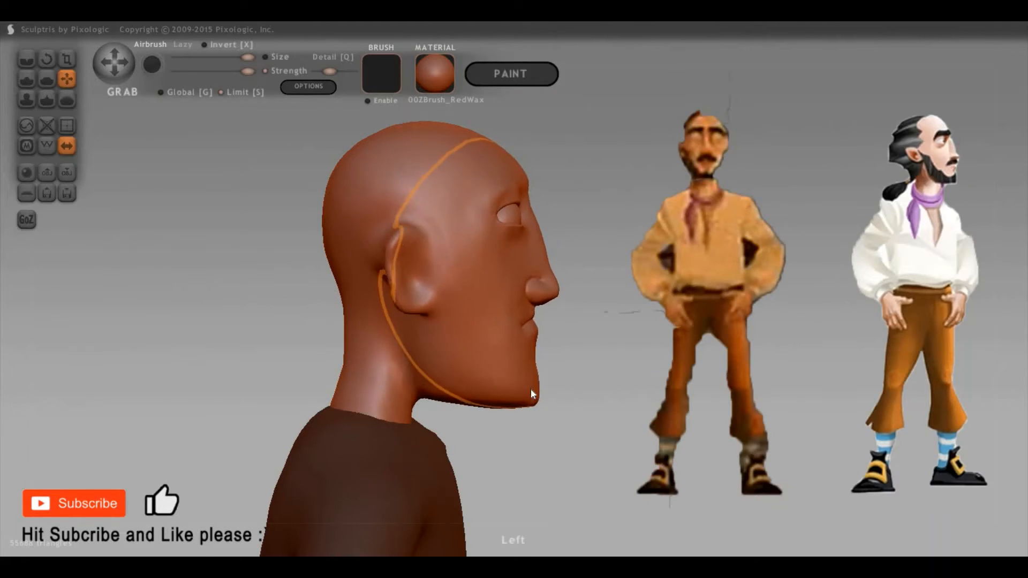
pyautogui.moveTo(523, 397); pyautogui.dragTo(488, 427)
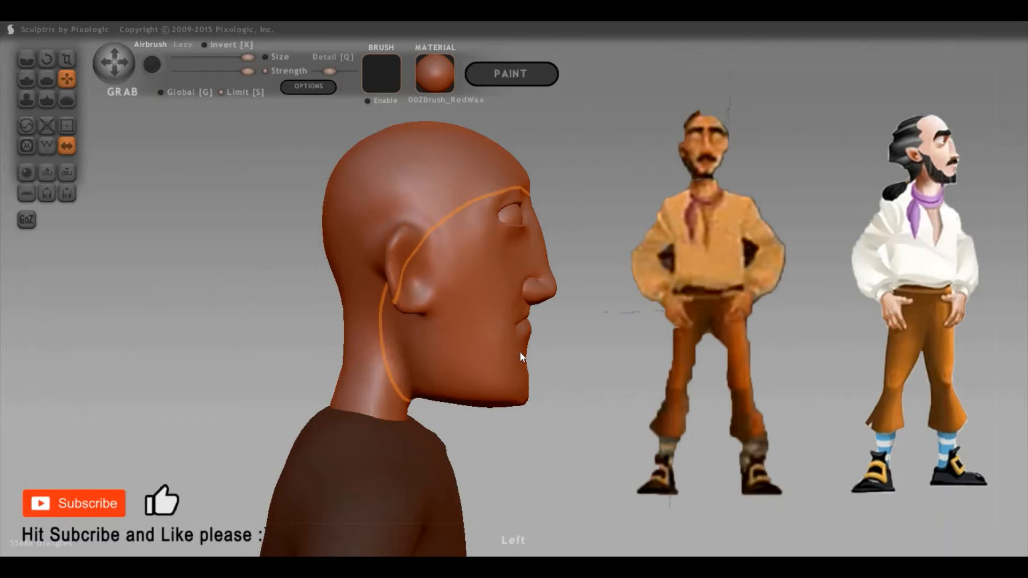
# Reduce the Grab brush size and push the back of the neck forward beneath the skull, adjusting the jaw area
pyautogui.moveTo(506, 355)
pyautogui.mouseDown()
pyautogui.moveTo(504, 403)
pyautogui.moveTo(465, 380)
pyautogui.moveTo(479, 396)
pyautogui.moveTo(661, 384)
pyautogui.mouseUp()
pyautogui.moveTo(618, 419); pyautogui.dragTo(380, 396)
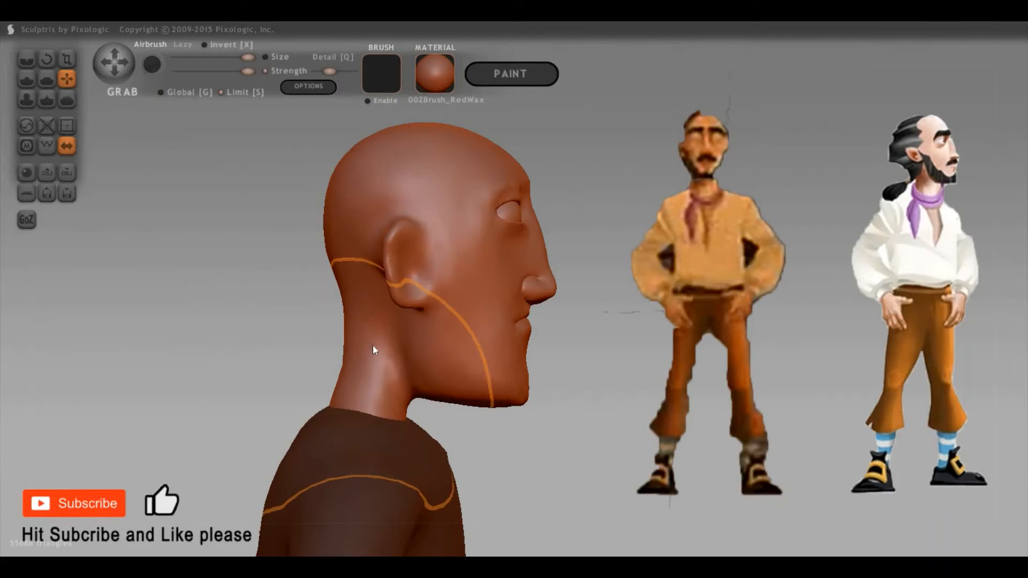
pyautogui.press('space')
pyautogui.moveTo(366, 350)
pyautogui.mouseDown()
pyautogui.moveTo(366, 382)
pyautogui.moveTo(396, 389)
pyautogui.moveTo(404, 405)
pyautogui.mouseUp()
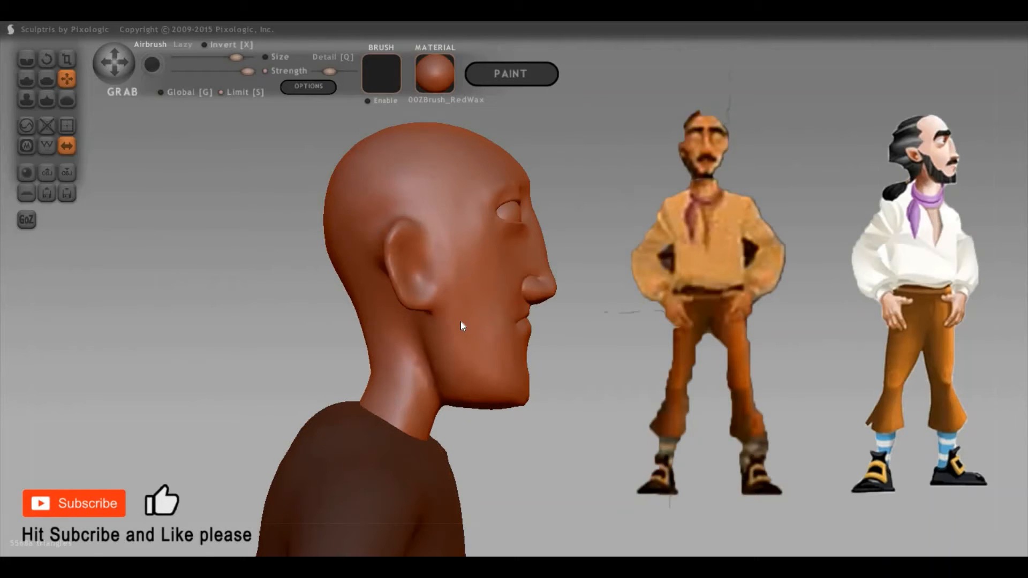
pyautogui.moveTo(460, 322); pyautogui.dragTo(431, 314)
# Examine the reshaped head, neck and ears from behind, in profile and in three-quarter front view
pyautogui.moveTo(432, 314)
pyautogui.mouseDown(button='right')
pyautogui.moveTo(671, 395)
pyautogui.moveTo(516, 405)
pyautogui.moveTo(679, 403)
pyautogui.moveTo(692, 393)
pyautogui.moveTo(545, 403)
pyautogui.moveTo(602, 428)
pyautogui.moveTo(622, 351)
pyautogui.moveTo(671, 394)
pyautogui.moveTo(639, 383)
pyautogui.moveTo(869, 387)
pyautogui.mouseUp(button='right')
pyautogui.moveTo(785, 373)
pyautogui.mouseDown()
pyautogui.moveTo(916, 394)
pyautogui.moveTo(901, 418)
pyautogui.mouseUp()
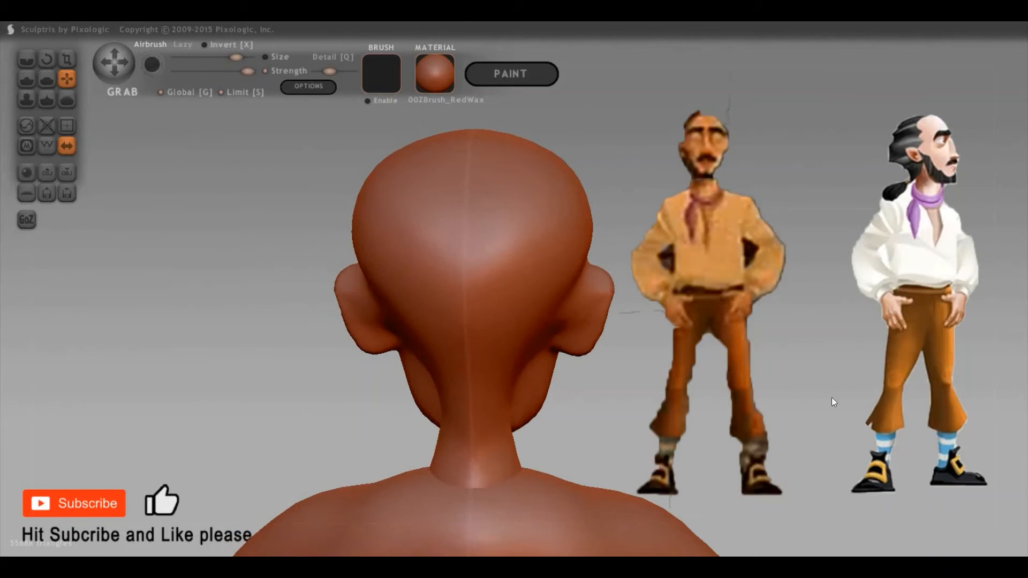
pyautogui.moveTo(513, 206); pyautogui.dragTo(367, 194, button='right')
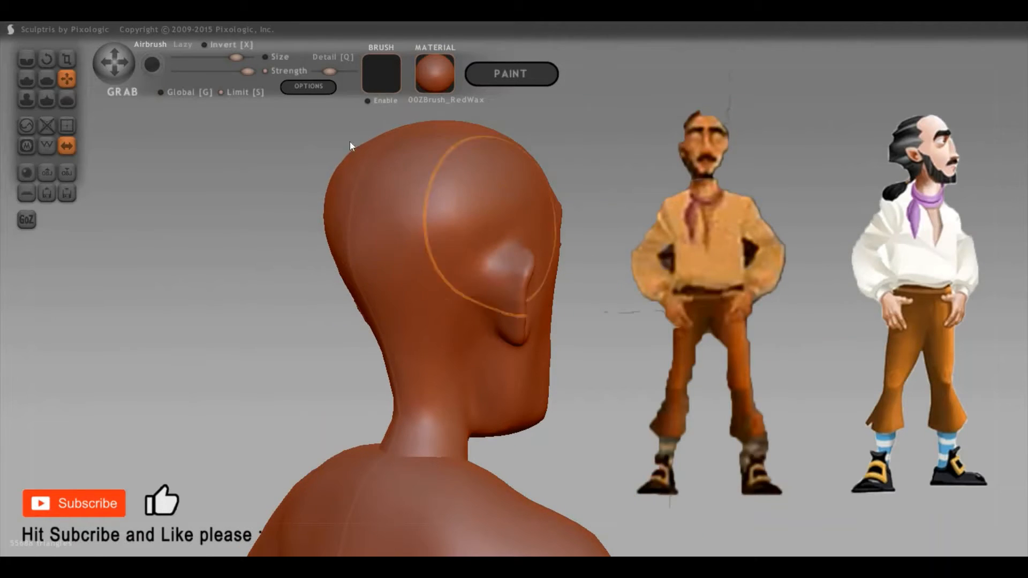
pyautogui.moveTo(349, 141); pyautogui.dragTo(381, 156)
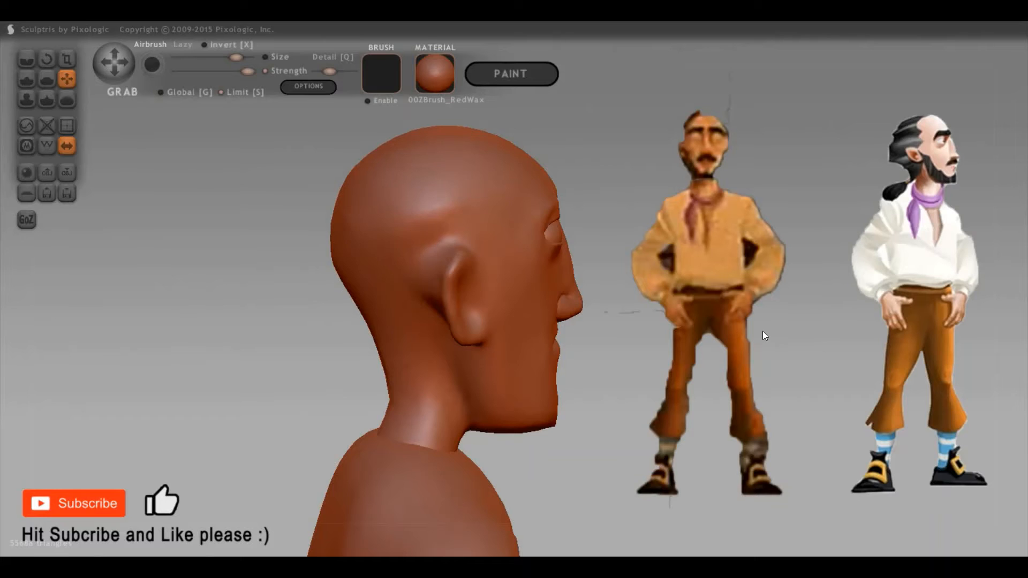
pyautogui.keyDown('shift'); pyautogui.moveTo(763, 331); pyautogui.dragTo(461, 289); pyautogui.keyUp('shift')
pyautogui.moveTo(854, 360)
pyautogui.mouseDown()
pyautogui.moveTo(698, 348)
pyautogui.moveTo(647, 367)
pyautogui.mouseUp()
pyautogui.moveTo(751, 366)
pyautogui.mouseDown()
pyautogui.moveTo(720, 369)
pyautogui.moveTo(765, 354)
pyautogui.moveTo(747, 322)
pyautogui.mouseUp()
pyautogui.scroll(3, 698, 343)
pyautogui.moveTo(734, 277); pyautogui.dragTo(747, 296)
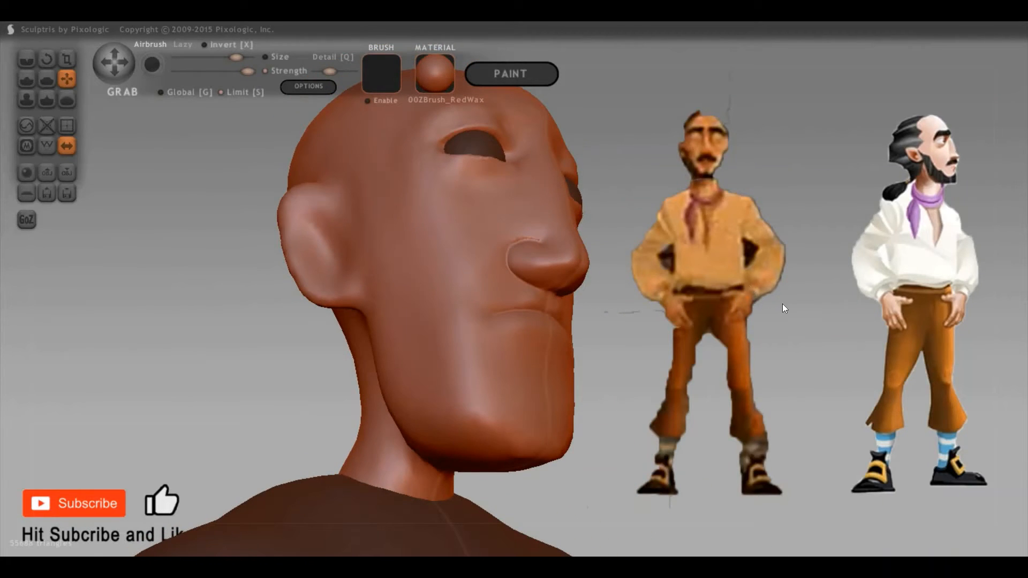
# Tighten the edge of the nostril wing from a low three-quarter view with a slightly smaller Pinch brush
pyautogui.moveTo(833, 356)
pyautogui.mouseDown()
pyautogui.moveTo(818, 384)
pyautogui.moveTo(731, 420)
pyautogui.moveTo(570, 368)
pyautogui.moveTo(569, 359)
pyautogui.mouseUp()
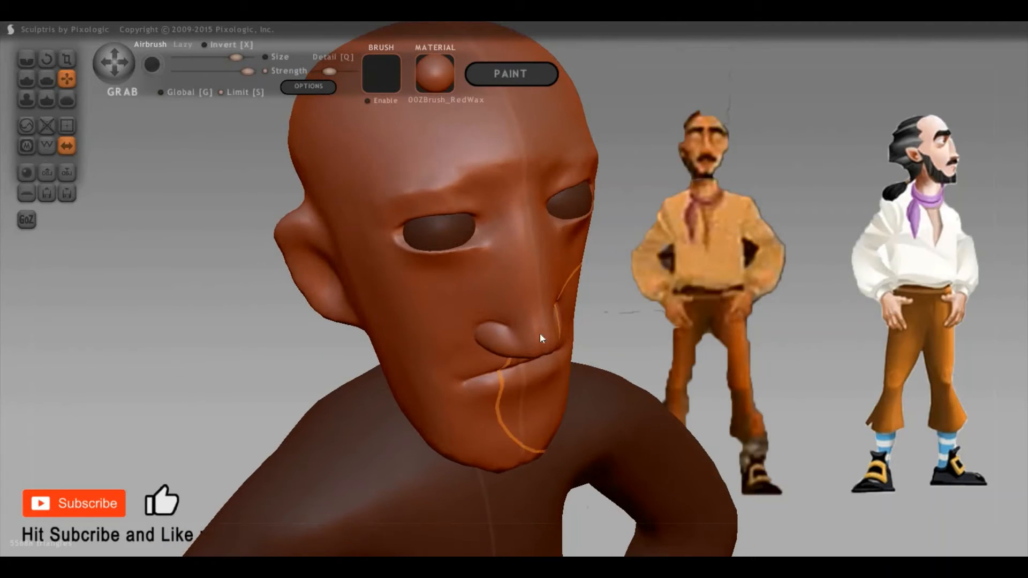
pyautogui.scroll(2, 751, 249)
pyautogui.moveTo(751, 251)
pyautogui.mouseDown()
pyautogui.moveTo(738, 202)
pyautogui.moveTo(510, 270)
pyautogui.mouseUp()
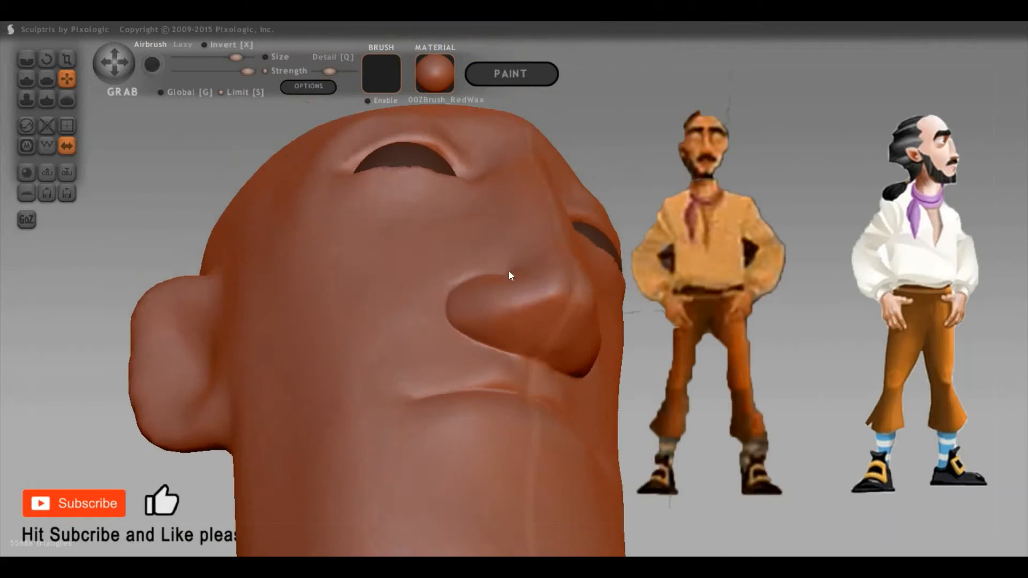
pyautogui.press('p')
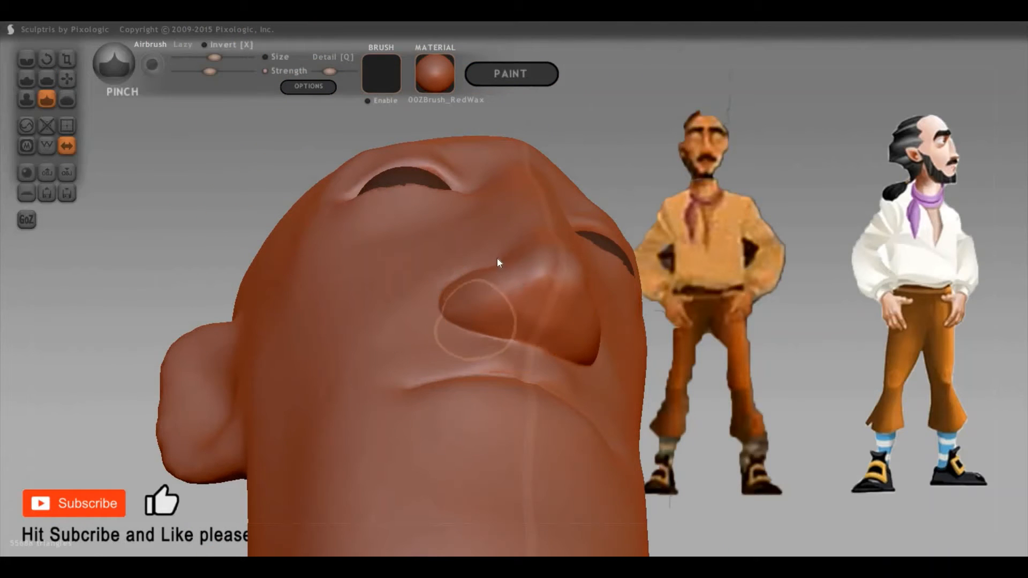
pyautogui.press('space')
pyautogui.moveTo(478, 301)
pyautogui.mouseDown()
pyautogui.moveTo(540, 279)
pyautogui.moveTo(555, 287)
pyautogui.mouseUp()
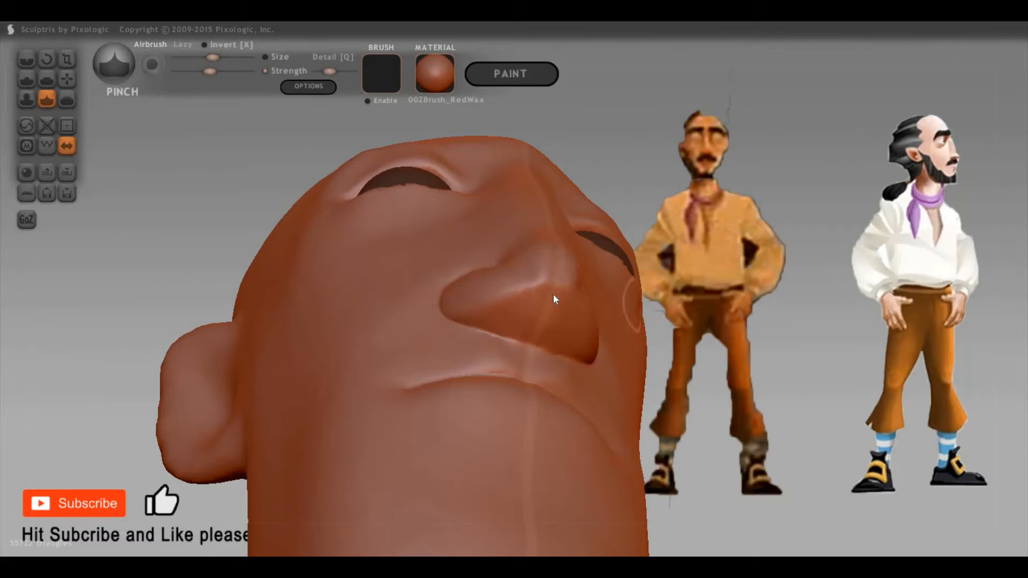
# Reshape the nostril wing and the underside of the nose with the Grab brush
pyautogui.press('g')
pyautogui.press('space')
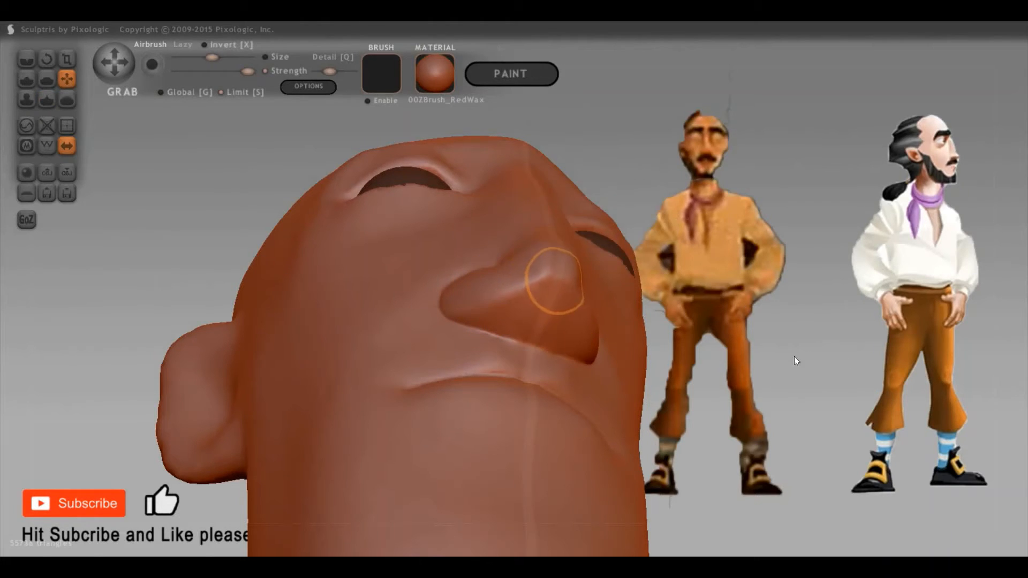
pyautogui.moveTo(795, 356)
pyautogui.mouseDown()
pyautogui.moveTo(592, 359)
pyautogui.moveTo(599, 369)
pyautogui.mouseUp()
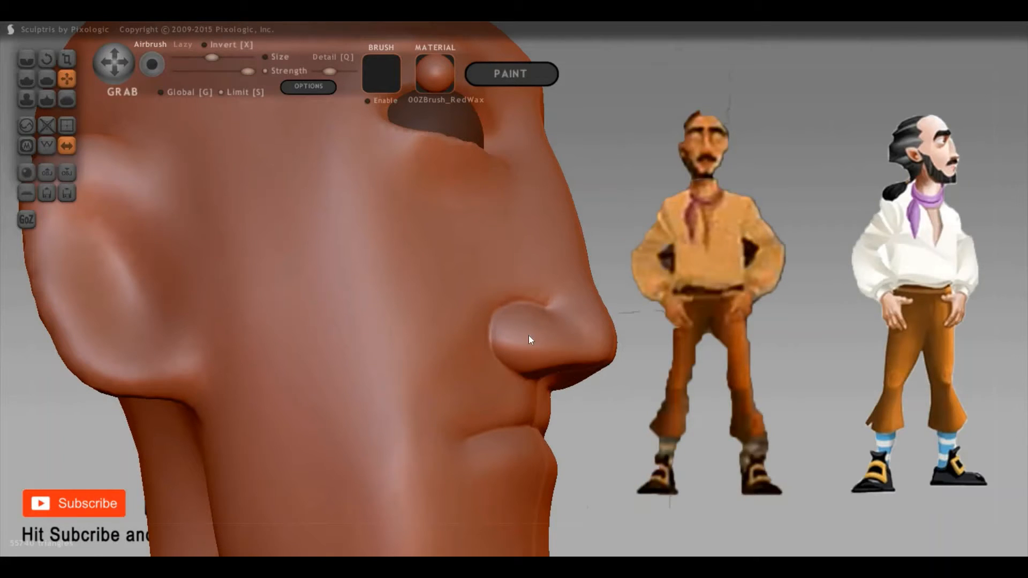
pyautogui.moveTo(529, 337); pyautogui.dragTo(516, 320, button='right')
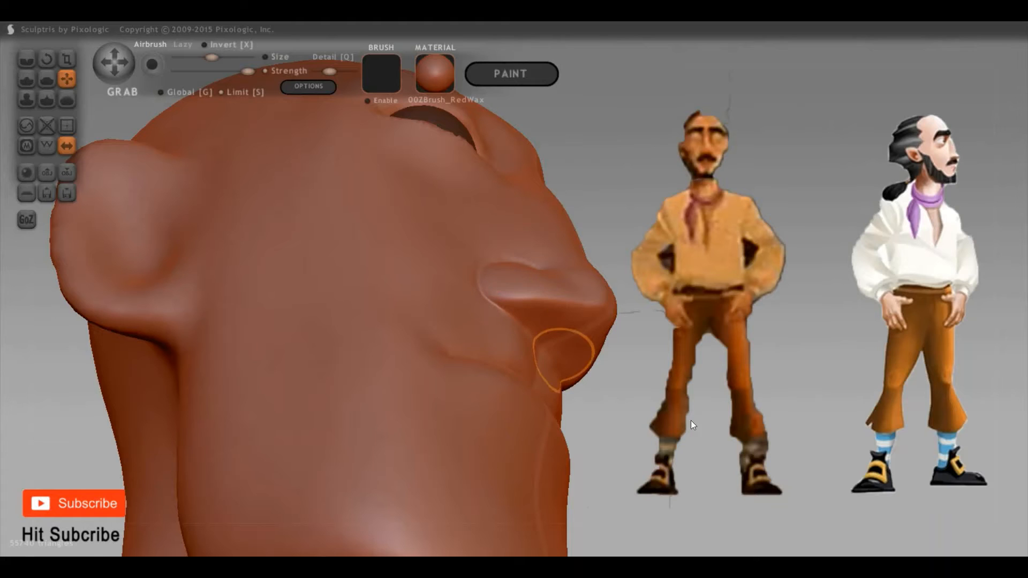
pyautogui.moveTo(691, 420)
pyautogui.mouseDown()
pyautogui.moveTo(769, 434)
pyautogui.moveTo(470, 319)
pyautogui.moveTo(480, 382)
pyautogui.mouseUp()
# Pinch the folds where the nostril wing meets the cheek and the area above the lip
pyautogui.press('p')
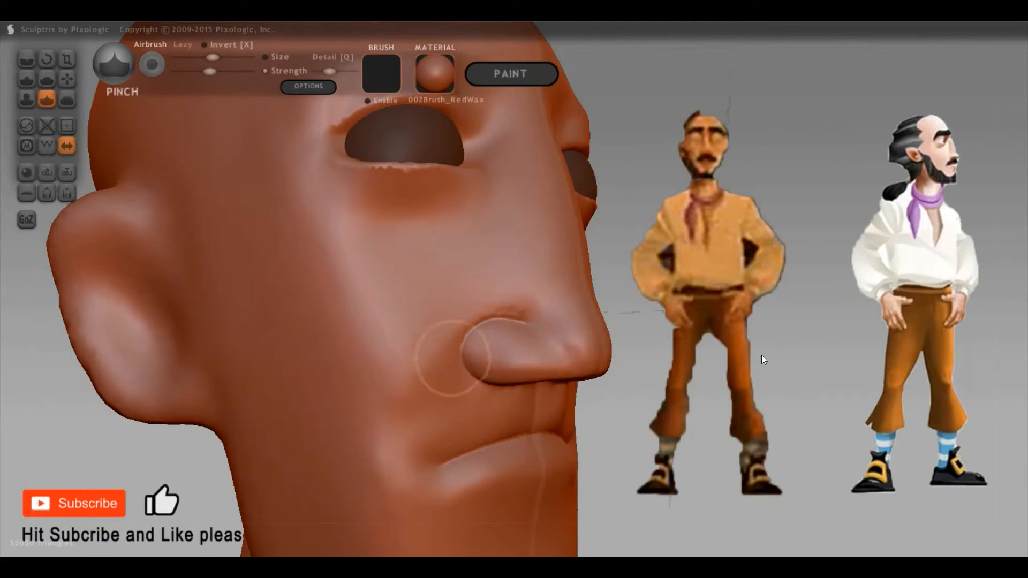
pyautogui.moveTo(761, 355)
pyautogui.mouseDown()
pyautogui.moveTo(456, 366)
pyautogui.moveTo(480, 343)
pyautogui.moveTo(528, 345)
pyautogui.mouseUp()
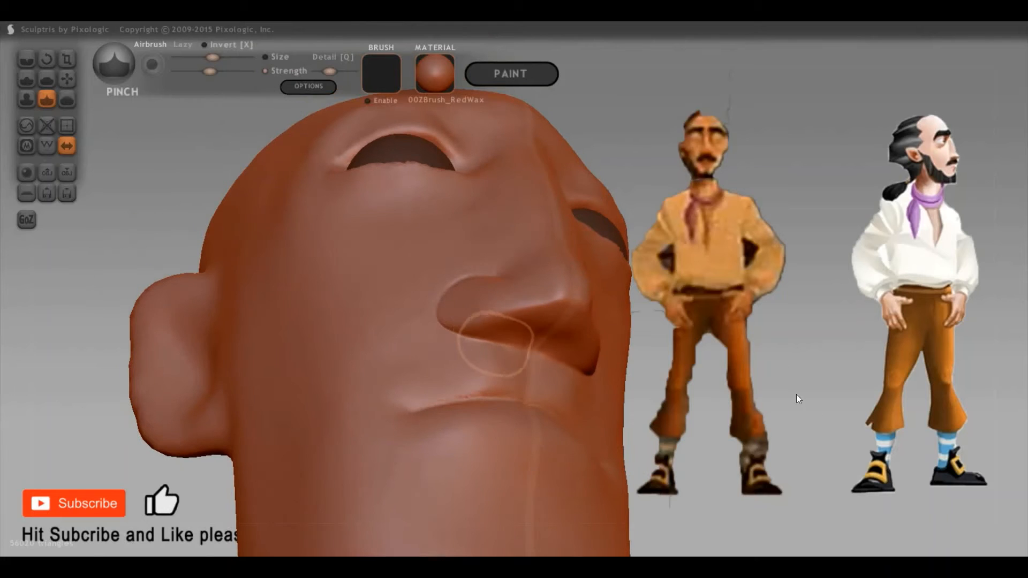
pyautogui.moveTo(759, 332)
pyautogui.mouseDown()
pyautogui.moveTo(754, 346)
pyautogui.moveTo(667, 353)
pyautogui.moveTo(783, 350)
pyautogui.moveTo(535, 354)
pyautogui.mouseUp()
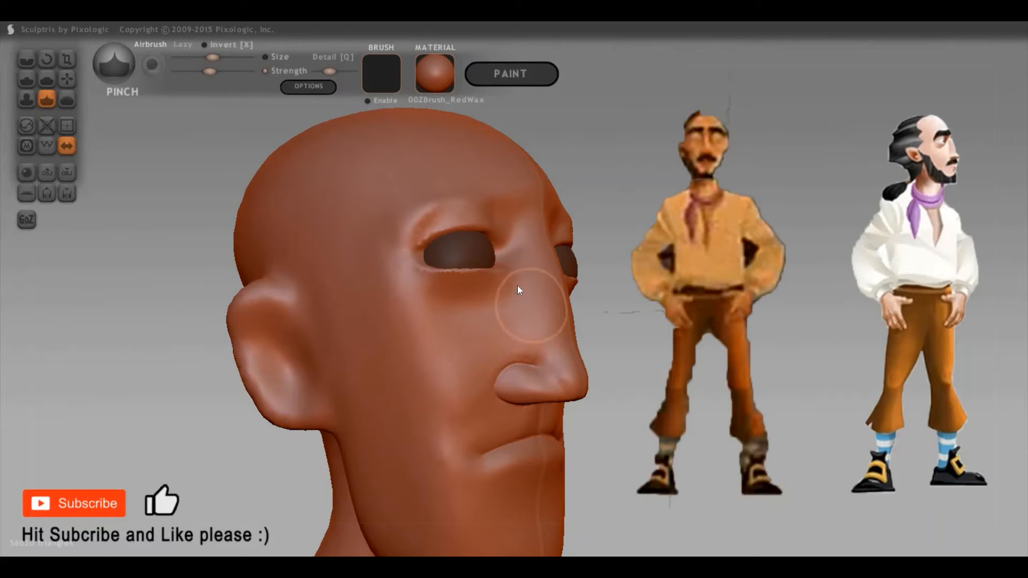
# Crease the side of the nose from below the inner eye to the nostril and sharpen it with a smaller Pinch brush
pyautogui.press('c')
pyautogui.moveTo(520, 334); pyautogui.dragTo(535, 359)
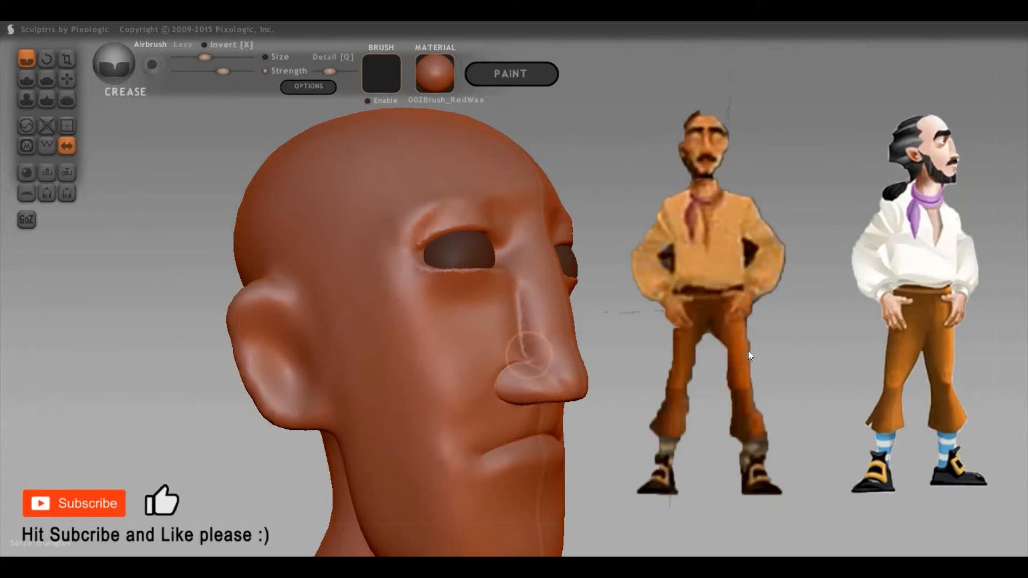
pyautogui.moveTo(749, 352); pyautogui.dragTo(473, 351)
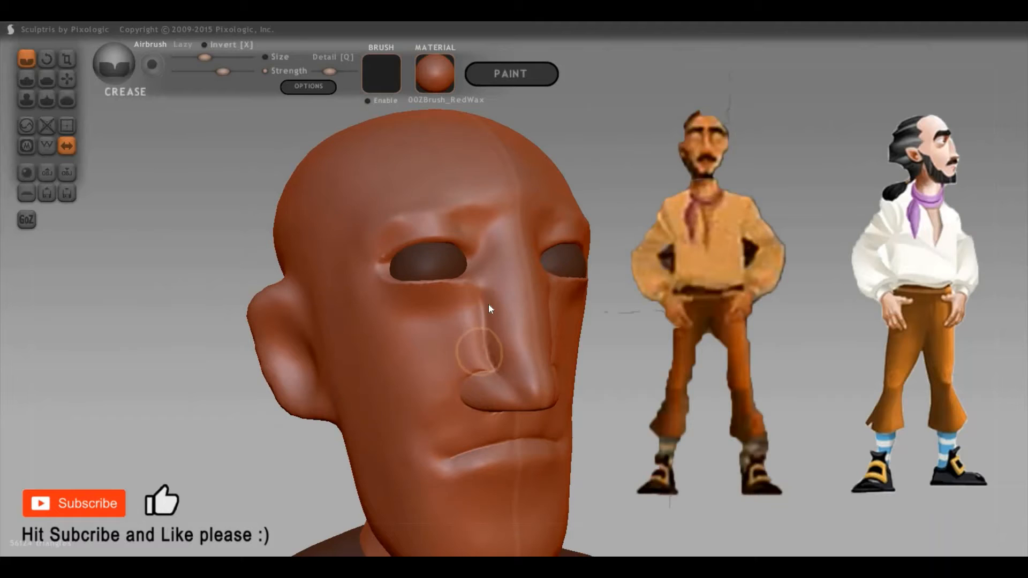
pyautogui.press('p')
pyautogui.press('space')
pyautogui.moveTo(495, 287); pyautogui.dragTo(496, 293)
pyautogui.moveTo(500, 362); pyautogui.dragTo(480, 286)
pyautogui.scroll(3, 468, 328)
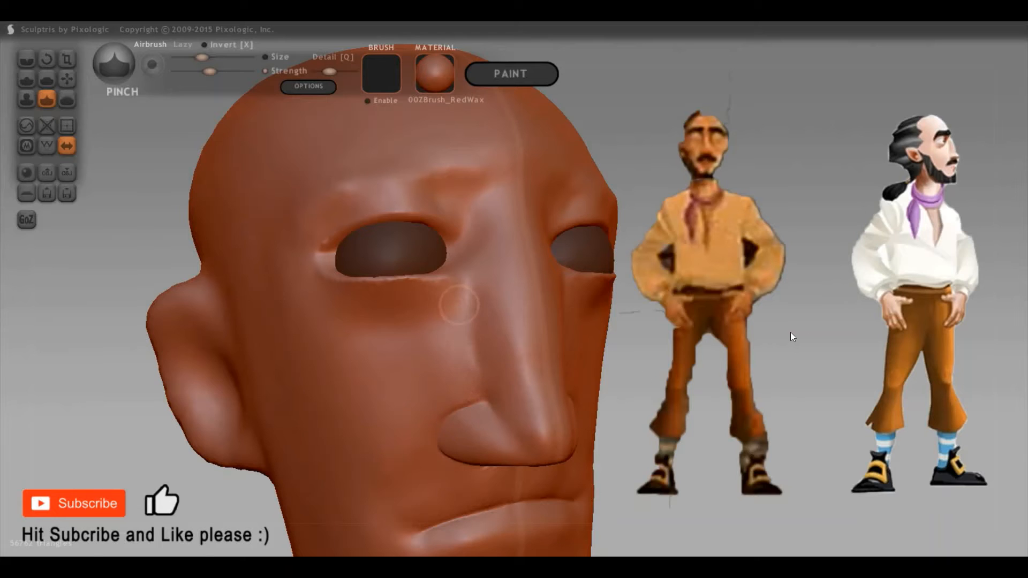
# Adjust the width of the nose bridge in front view with an enlarged Grab brush
pyautogui.moveTo(791, 340)
pyautogui.mouseDown()
pyautogui.moveTo(796, 349)
pyautogui.moveTo(661, 372)
pyautogui.mouseUp()
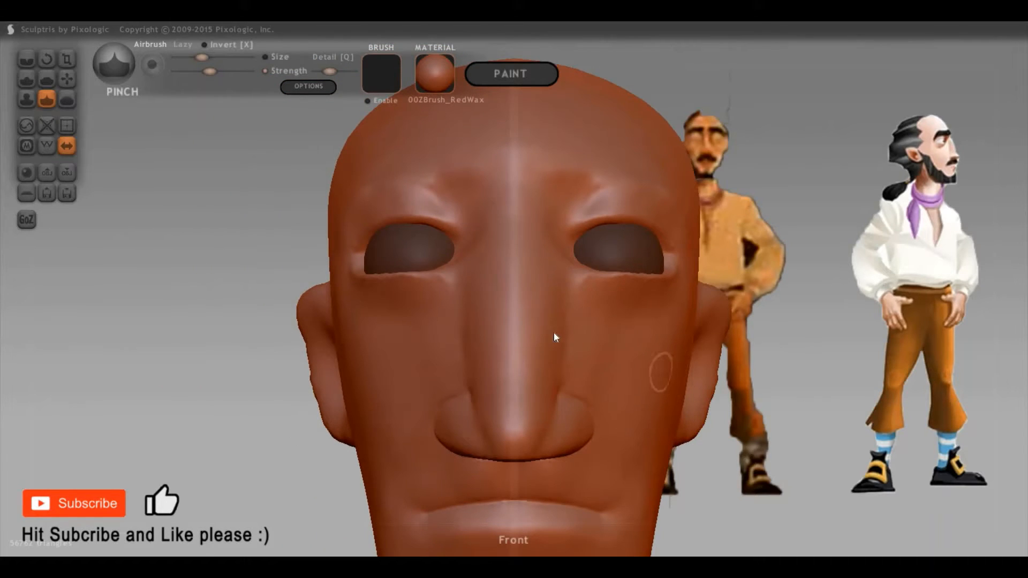
pyautogui.press('g')
pyautogui.press('space')
pyautogui.moveTo(556, 275); pyautogui.dragTo(553, 270)
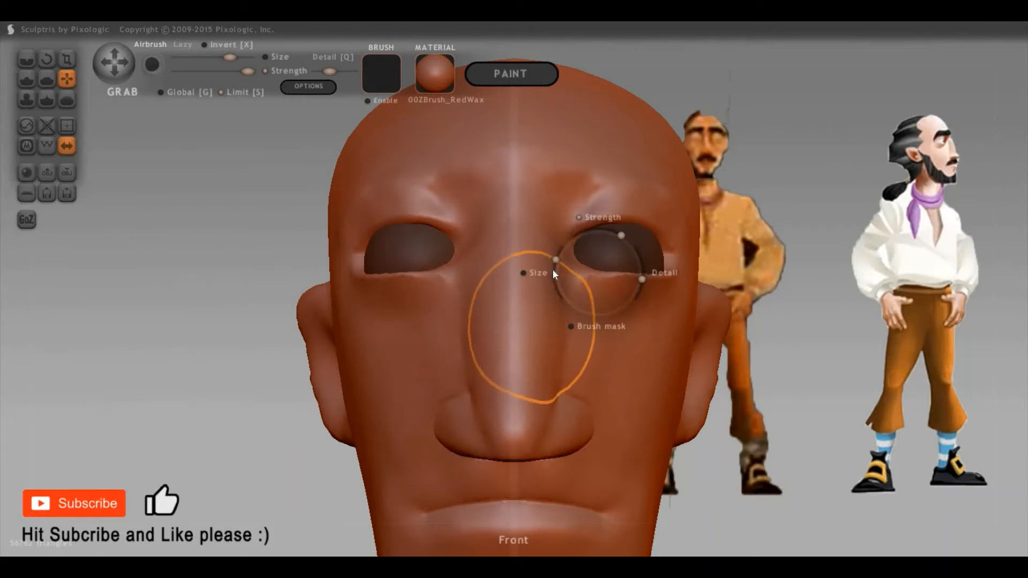
pyautogui.press('space')
pyautogui.moveTo(547, 320); pyautogui.dragTo(523, 347)
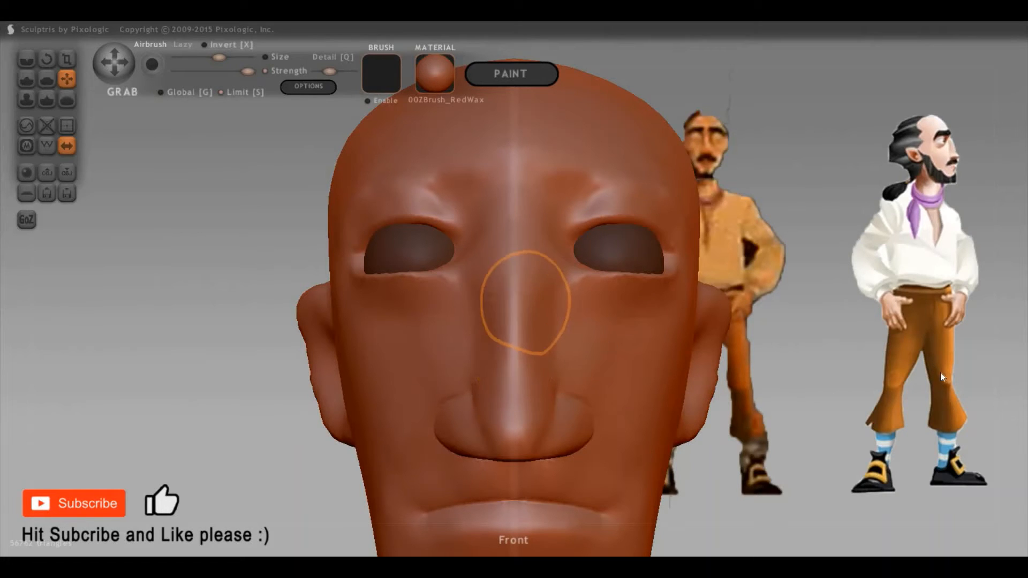
pyautogui.moveTo(941, 372); pyautogui.dragTo(654, 396)
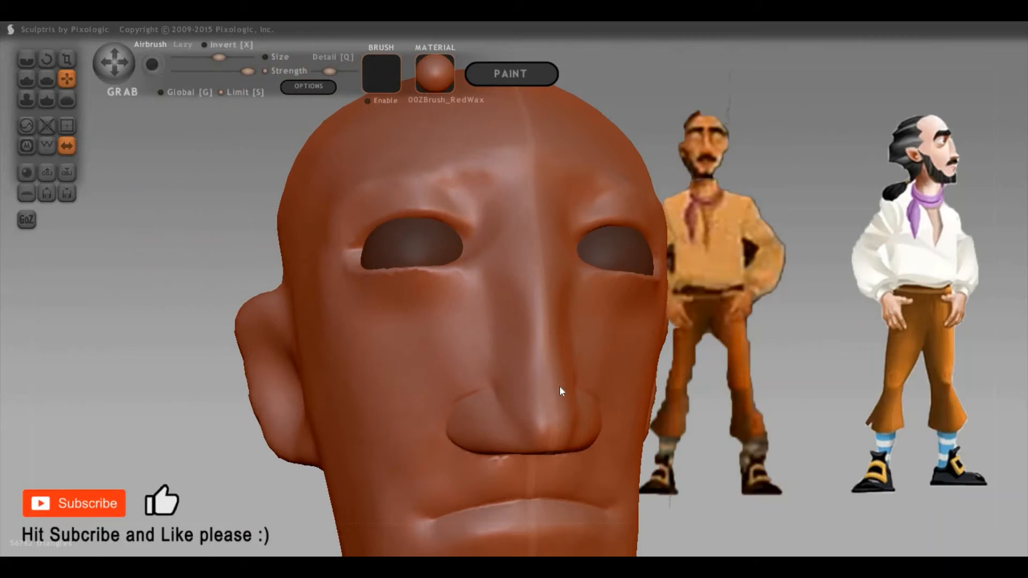
# Flatten the nose bridge from the brow down to the tip with the Flatten brush at reduced strength
pyautogui.press('5')
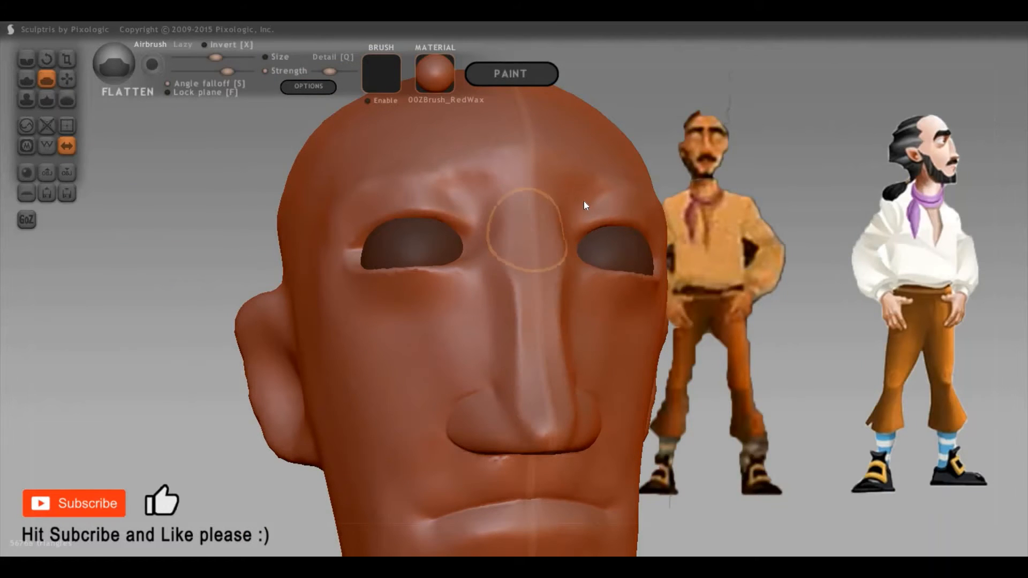
pyautogui.press('space')
pyautogui.moveTo(581, 163)
pyautogui.mouseDown()
pyautogui.moveTo(537, 413)
pyautogui.moveTo(556, 413)
pyautogui.mouseUp()
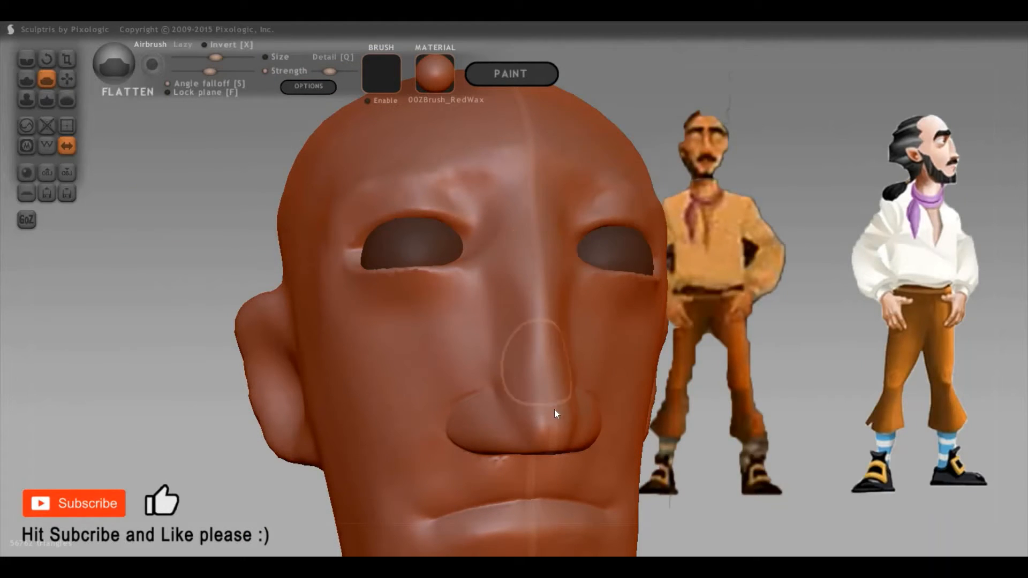
pyautogui.moveTo(796, 387)
pyautogui.mouseDown()
pyautogui.moveTo(920, 394)
pyautogui.moveTo(590, 308)
pyautogui.moveTo(554, 276)
pyautogui.moveTo(552, 258)
pyautogui.mouseUp()
pyautogui.moveTo(548, 213)
pyautogui.mouseDown()
pyautogui.moveTo(576, 340)
pyautogui.moveTo(833, 381)
pyautogui.moveTo(531, 353)
pyautogui.moveTo(524, 335)
pyautogui.mouseUp()
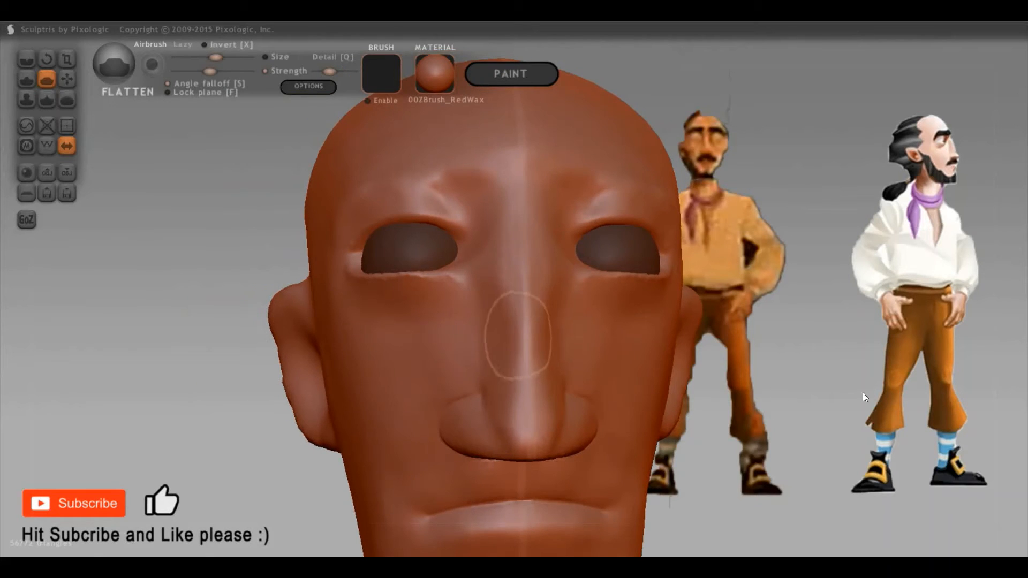
pyautogui.moveTo(835, 416); pyautogui.dragTo(650, 416)
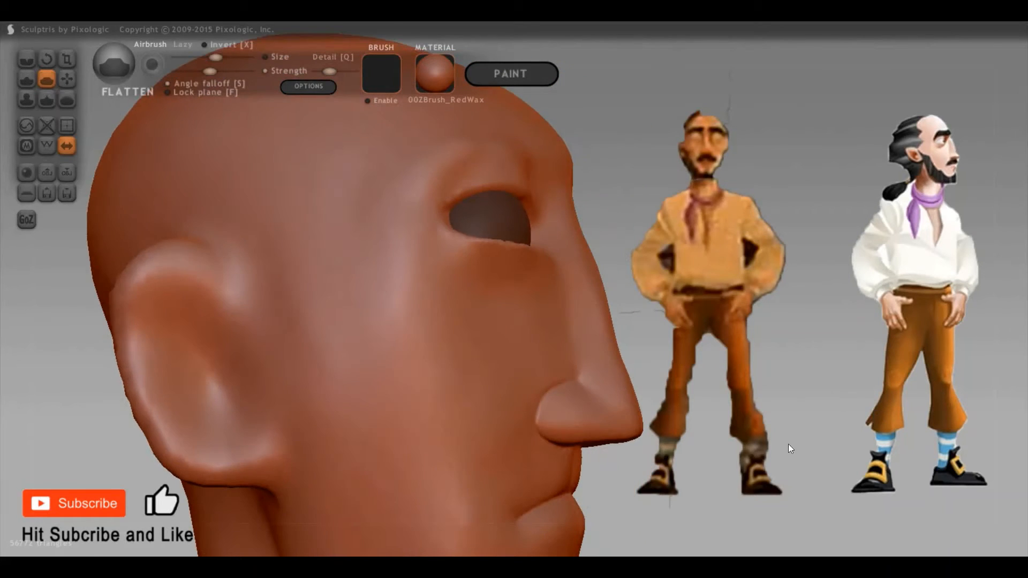
pyautogui.moveTo(809, 421)
pyautogui.mouseDown()
pyautogui.moveTo(880, 461)
pyautogui.moveTo(540, 318)
pyautogui.mouseUp()
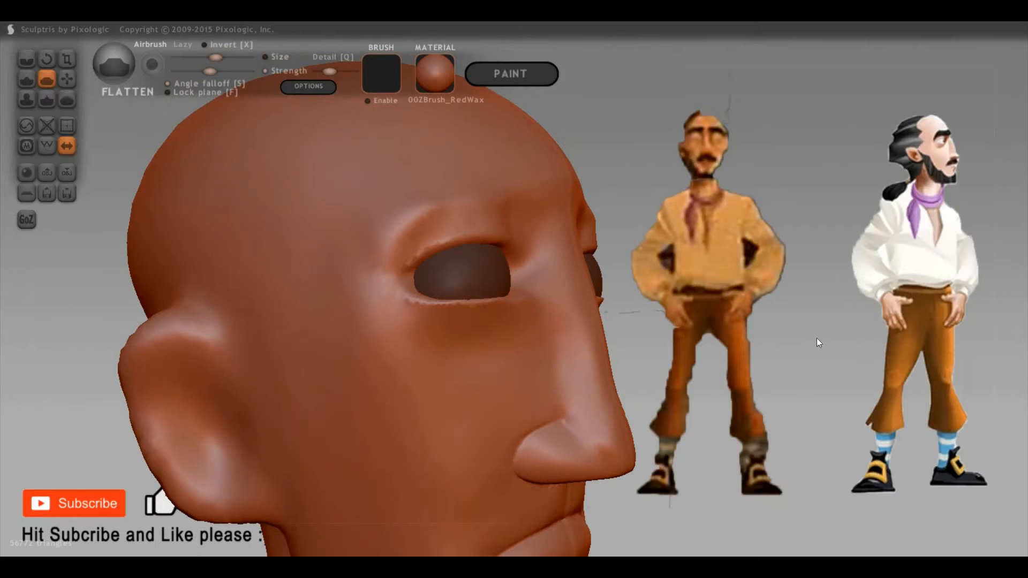
# Reshape the brow ridge above the eyes with a smaller Grab brush
pyautogui.scroll(5, 448, 295)
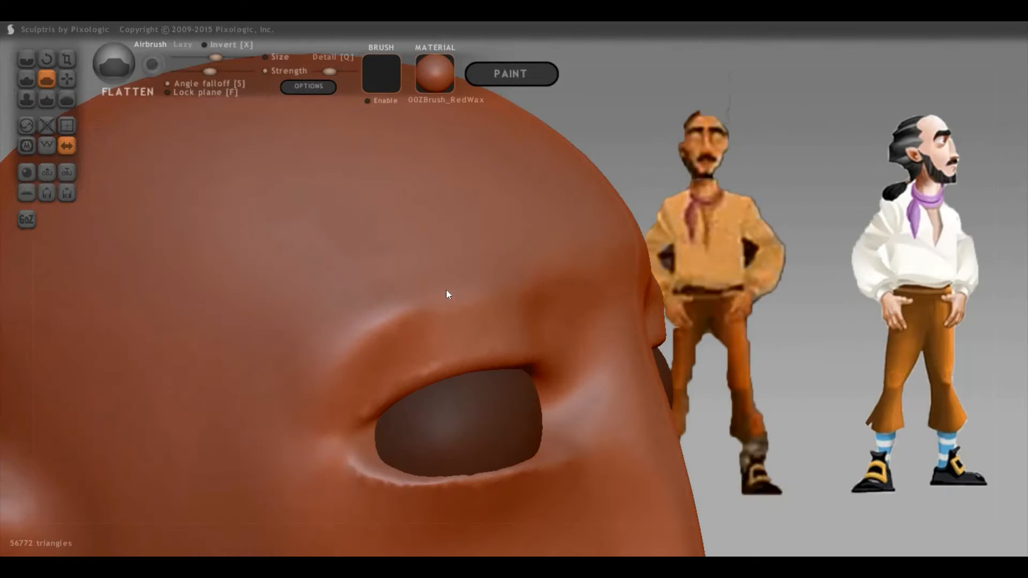
pyautogui.scroll(-5, 447, 294)
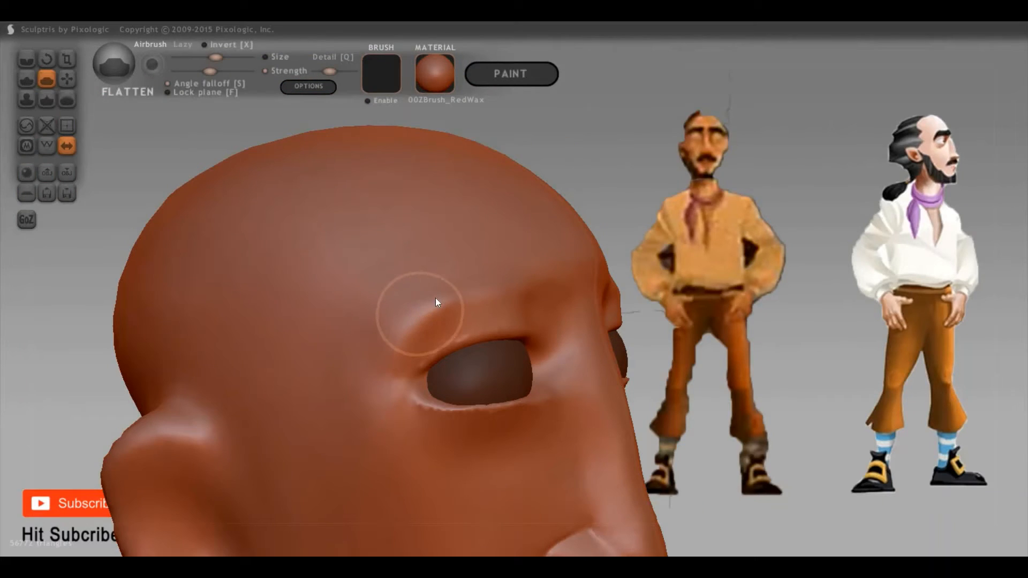
pyautogui.moveTo(867, 306); pyautogui.dragTo(772, 324)
pyautogui.scroll(-3, 664, 290)
pyautogui.press('g')
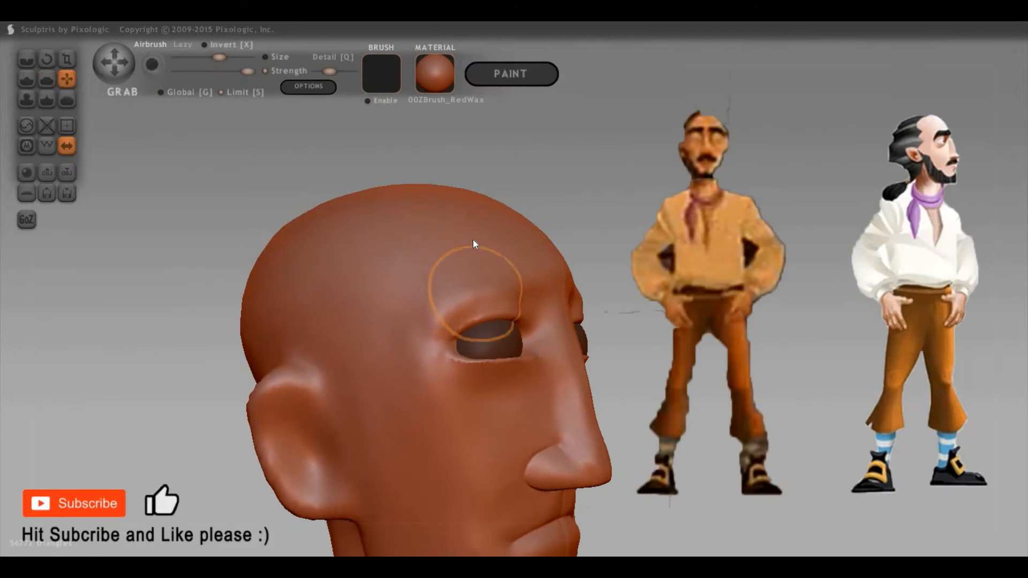
pyautogui.press('space')
pyautogui.moveTo(463, 269)
pyautogui.mouseDown()
pyautogui.moveTo(447, 295)
pyautogui.moveTo(513, 264)
pyautogui.moveTo(531, 271)
pyautogui.mouseUp()
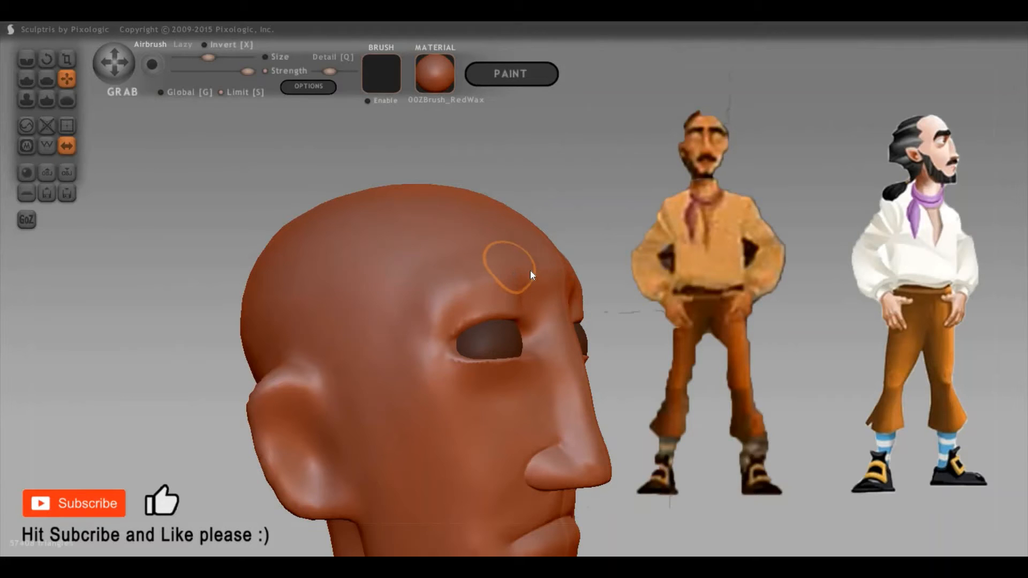
pyautogui.scroll(3, 562, 259)
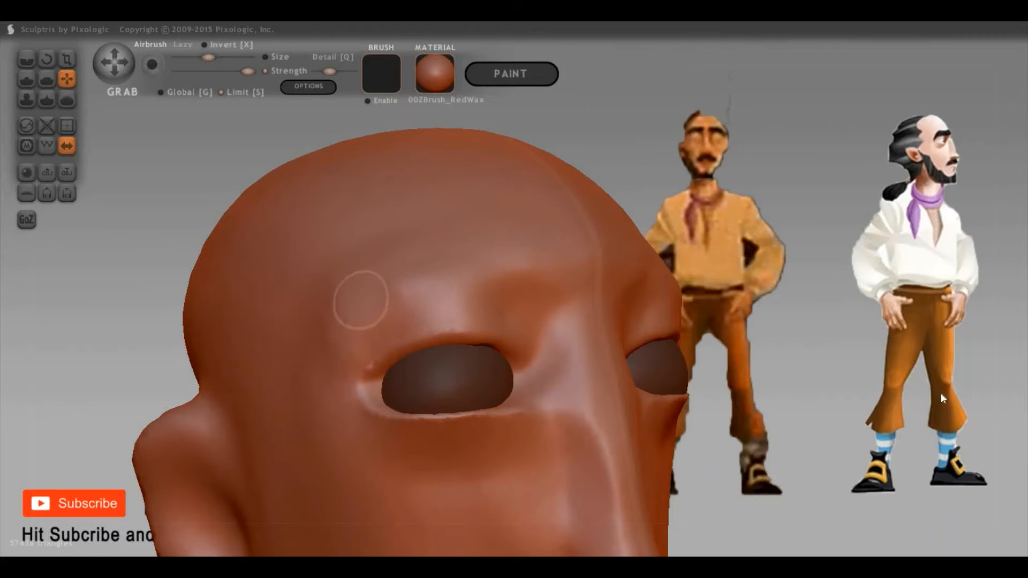
pyautogui.scroll(-5, 910, 364)
pyautogui.moveTo(890, 332); pyautogui.dragTo(288, 240)
pyautogui.scroll(5, 357, 261)
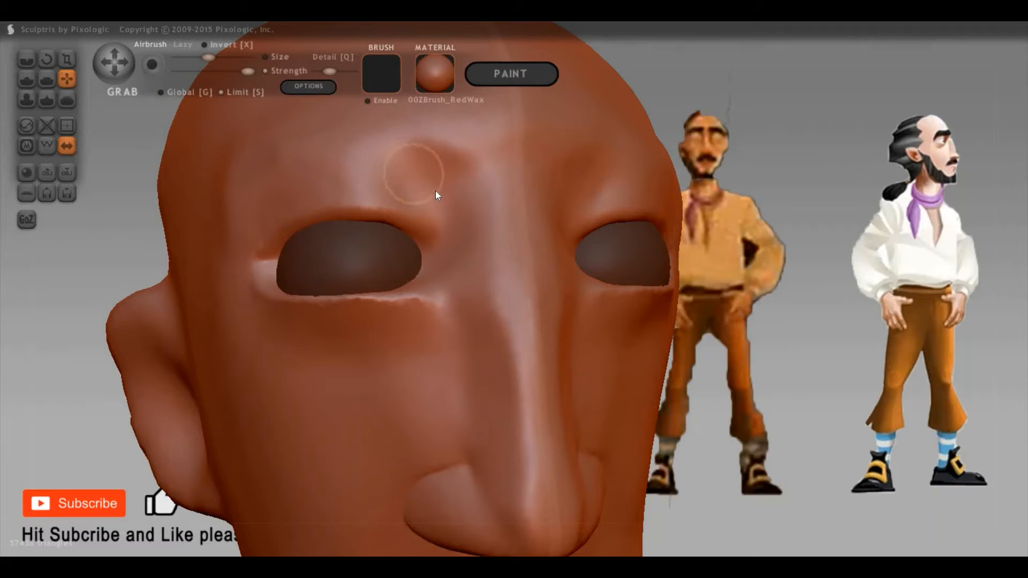
# Isolate the eyeballs and carve a circular iris outline into them with the Crease brush
pyautogui.click(359, 264)
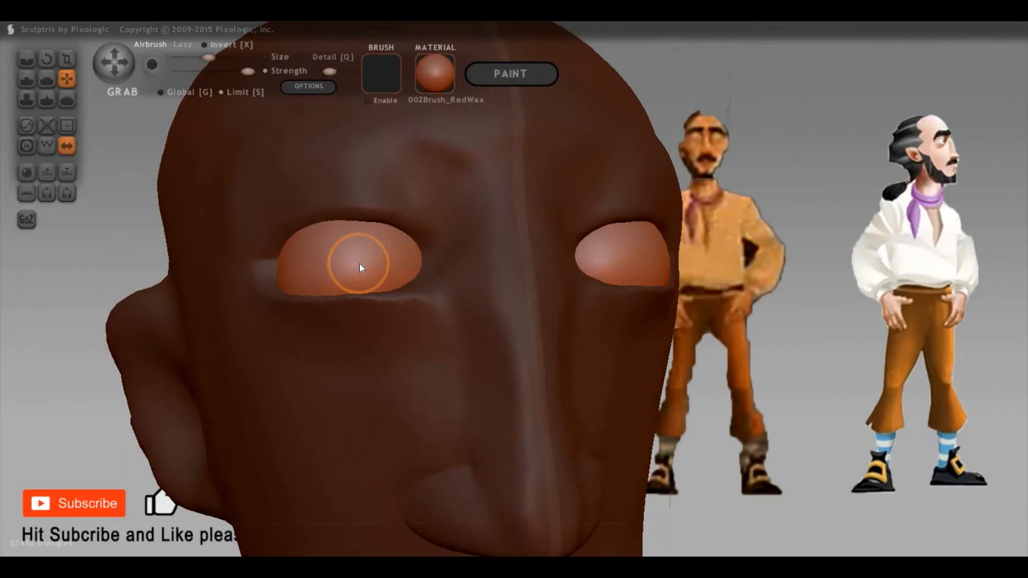
pyautogui.press('h')
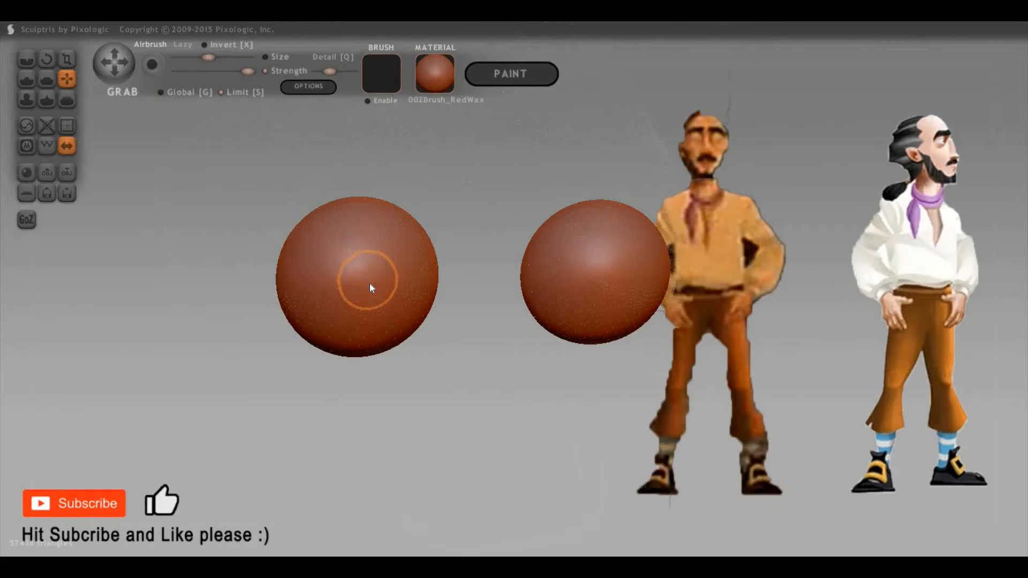
pyautogui.press('c')
pyautogui.moveTo(344, 296); pyautogui.dragTo(324, 272)
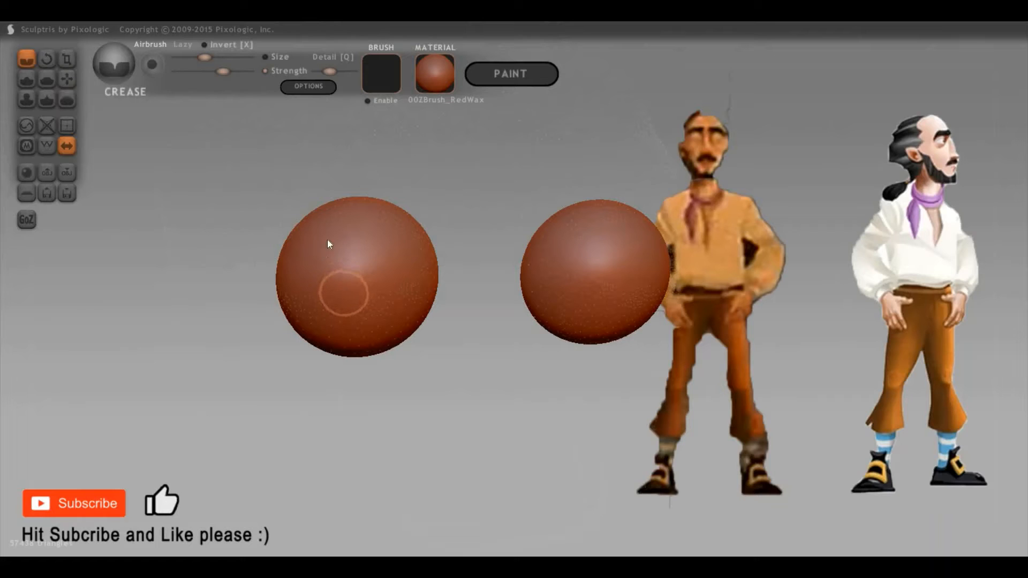
pyautogui.moveTo(389, 243)
pyautogui.mouseDown()
pyautogui.moveTo(374, 285)
pyautogui.moveTo(325, 260)
pyautogui.moveTo(381, 246)
pyautogui.moveTo(330, 279)
pyautogui.mouseUp()
# Sharpen the iris outline with the Pinch brush and flatten the iris surface with a smaller Flatten brush
pyautogui.press('p')
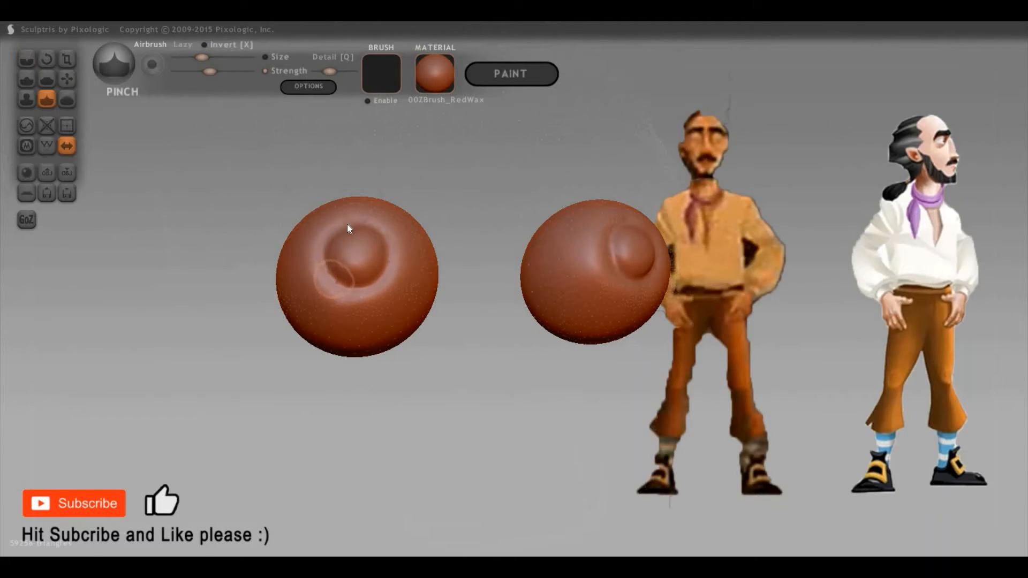
pyautogui.moveTo(348, 224)
pyautogui.mouseDown()
pyautogui.moveTo(375, 280)
pyautogui.moveTo(321, 271)
pyautogui.moveTo(371, 229)
pyautogui.moveTo(338, 297)
pyautogui.moveTo(346, 321)
pyautogui.mouseUp()
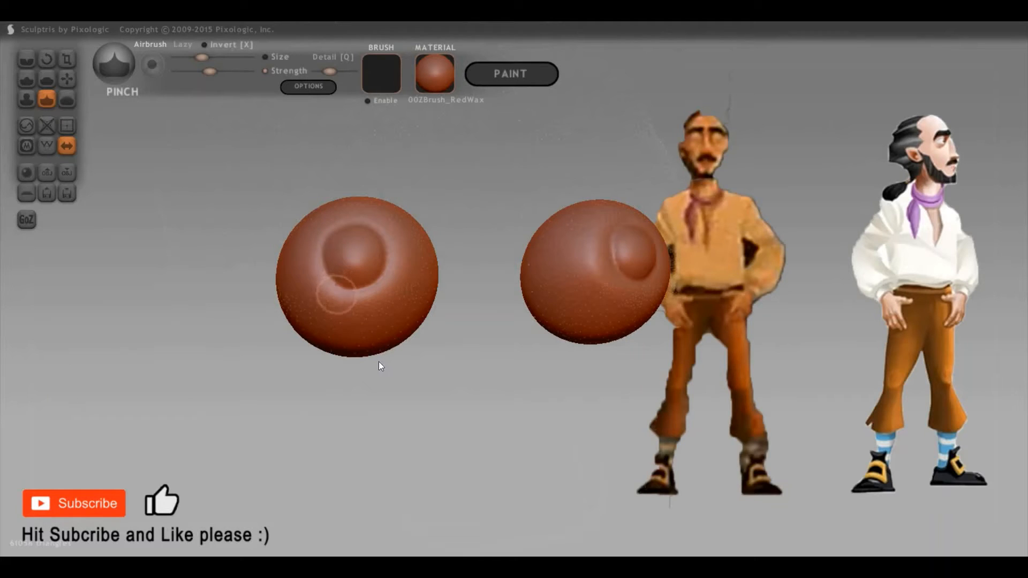
pyautogui.press('f')
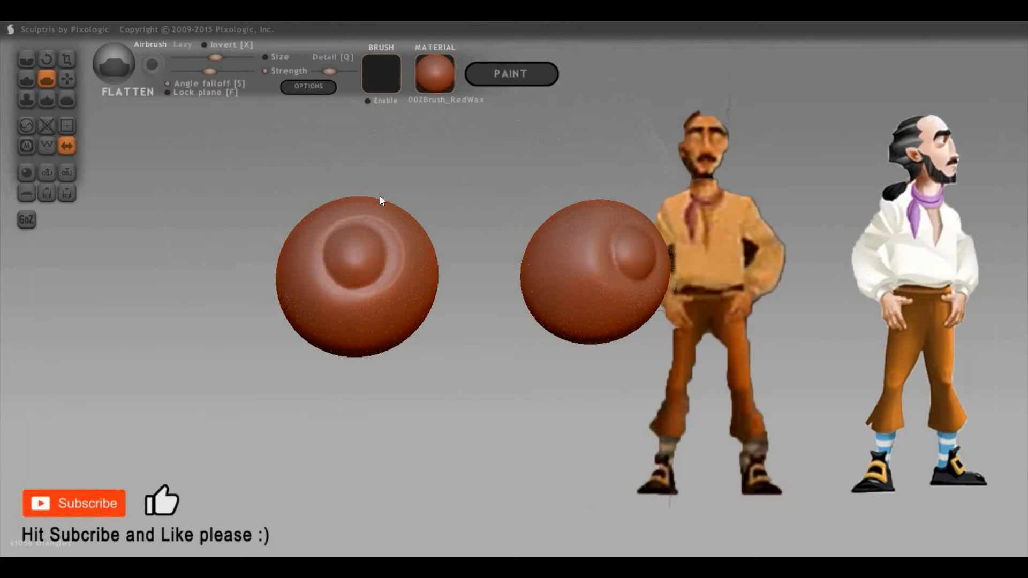
pyautogui.press('space')
pyautogui.moveTo(358, 251); pyautogui.dragTo(272, 306)
pyautogui.moveTo(463, 313); pyautogui.dragTo(852, 276)
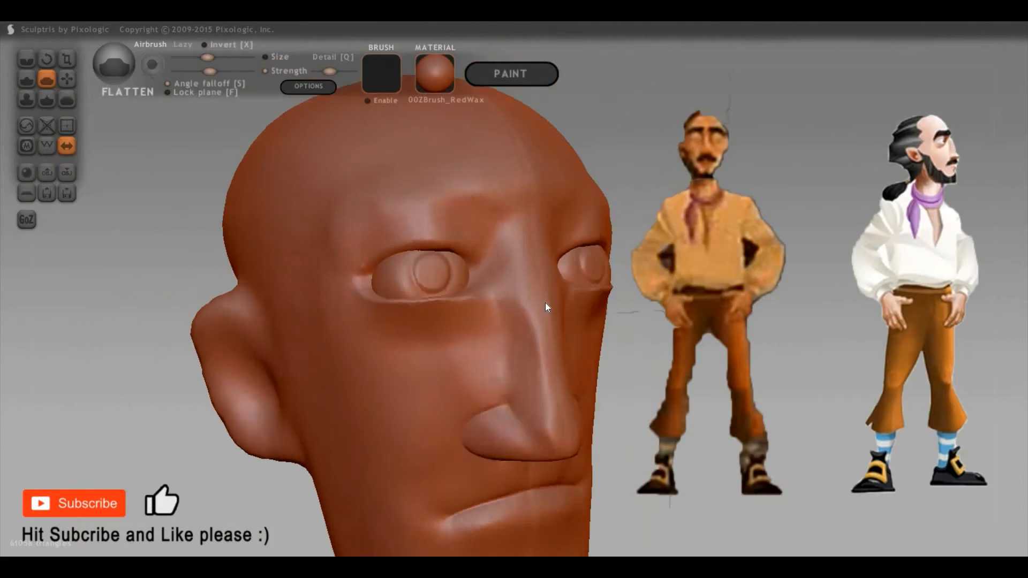
# Add a new sphere to the scene at the head as the base for the hair
pyautogui.moveTo(546, 304); pyautogui.dragTo(844, 347)
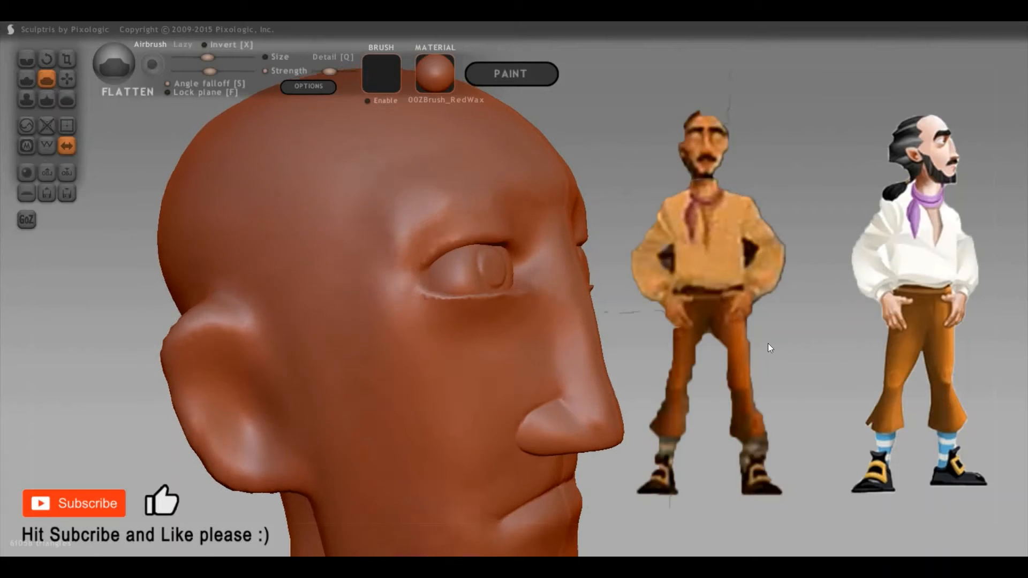
pyautogui.moveTo(768, 344); pyautogui.dragTo(840, 351)
pyautogui.scroll(-3, 752, 342)
pyautogui.scroll(-5, 877, 358)
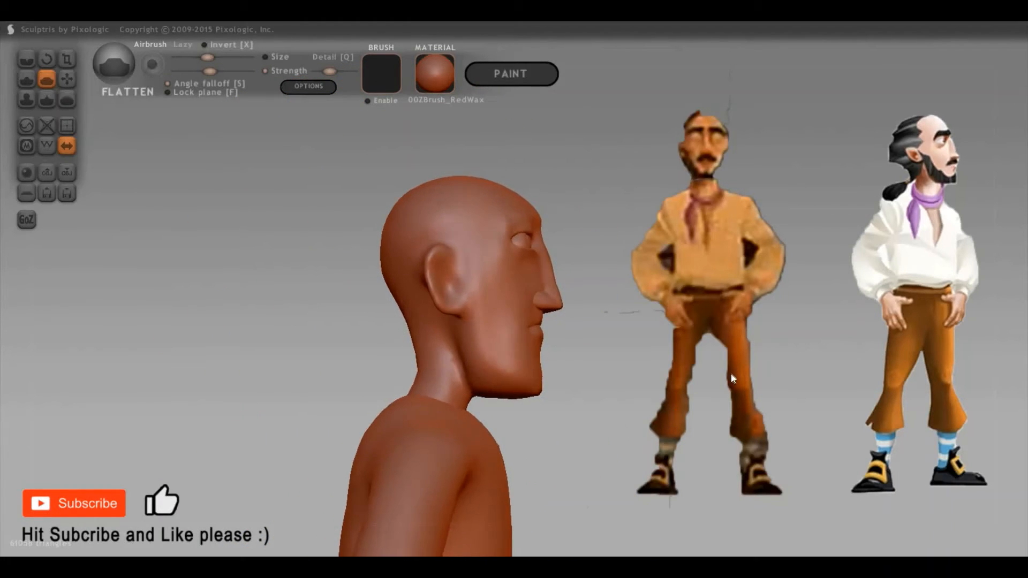
pyautogui.moveTo(746, 389); pyautogui.dragTo(825, 475)
pyautogui.keyDown('alt'); pyautogui.moveTo(467, 226); pyautogui.dragTo(466, 359); pyautogui.keyUp('alt')
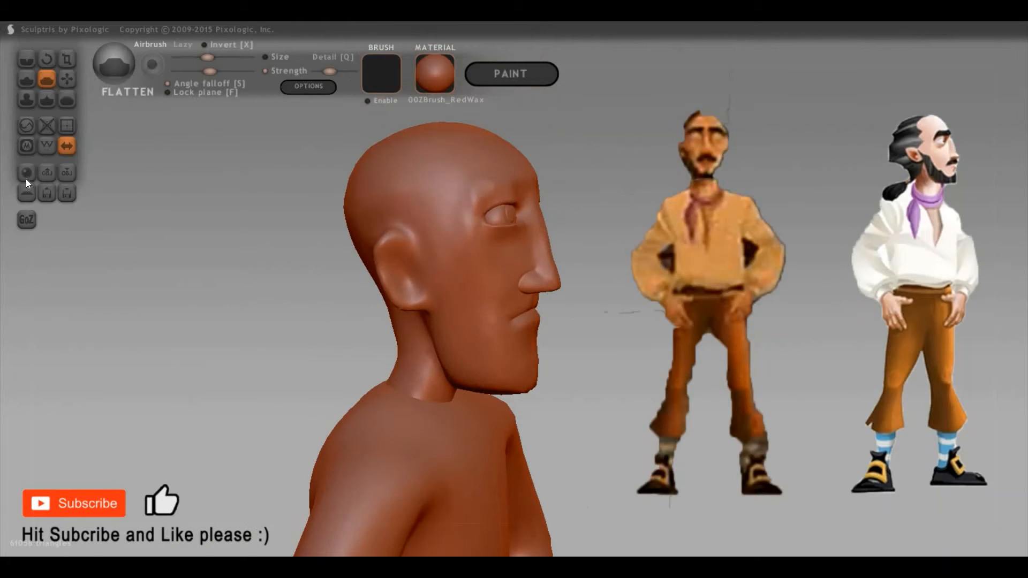
pyautogui.hotkey('ctrl', 'n')
pyautogui.click(494, 287)
pyautogui.click(514, 310)
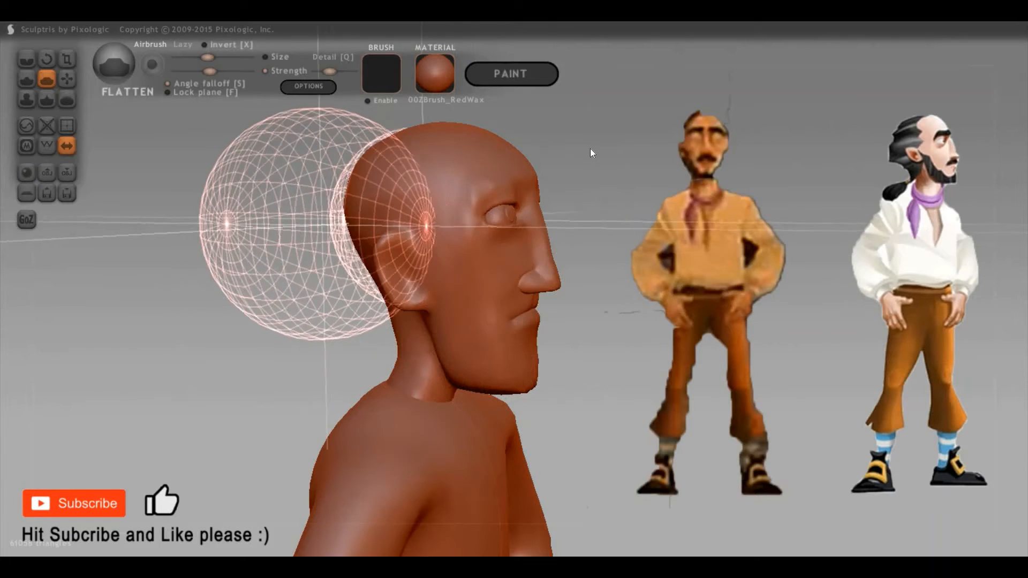
pyautogui.moveTo(591, 149); pyautogui.dragTo(545, 178)
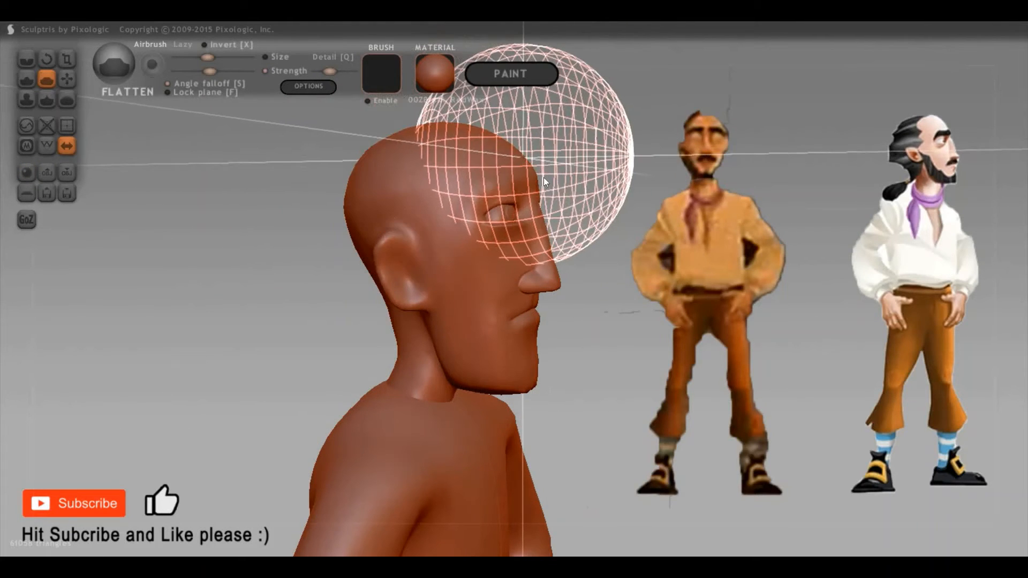
# Move the sphere onto the crown and pull it down over the back of the skull with a larger Grab brush
pyautogui.press('g')
pyautogui.moveTo(721, 261); pyautogui.dragTo(723, 258)
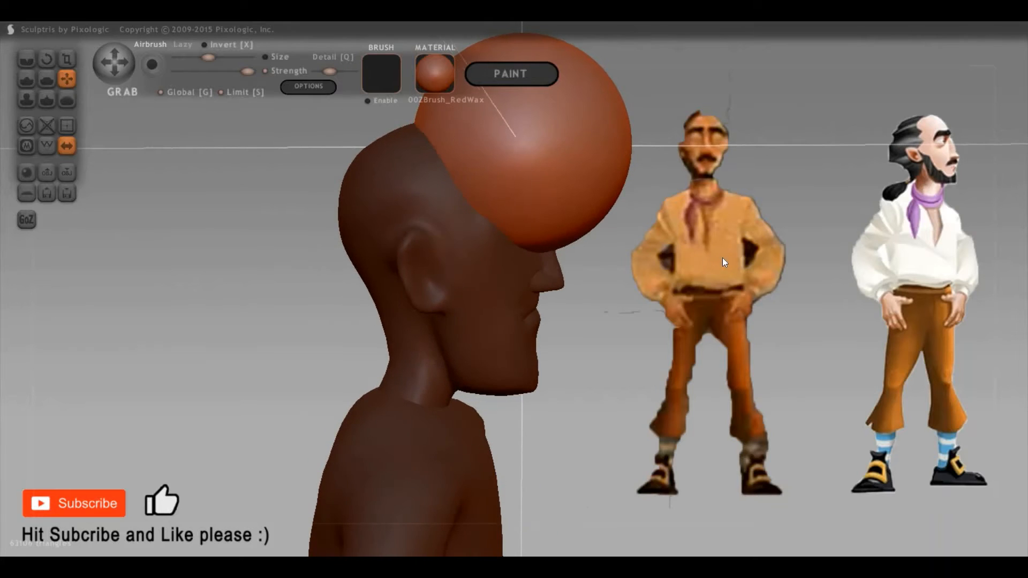
pyautogui.moveTo(568, 144); pyautogui.dragTo(462, 164)
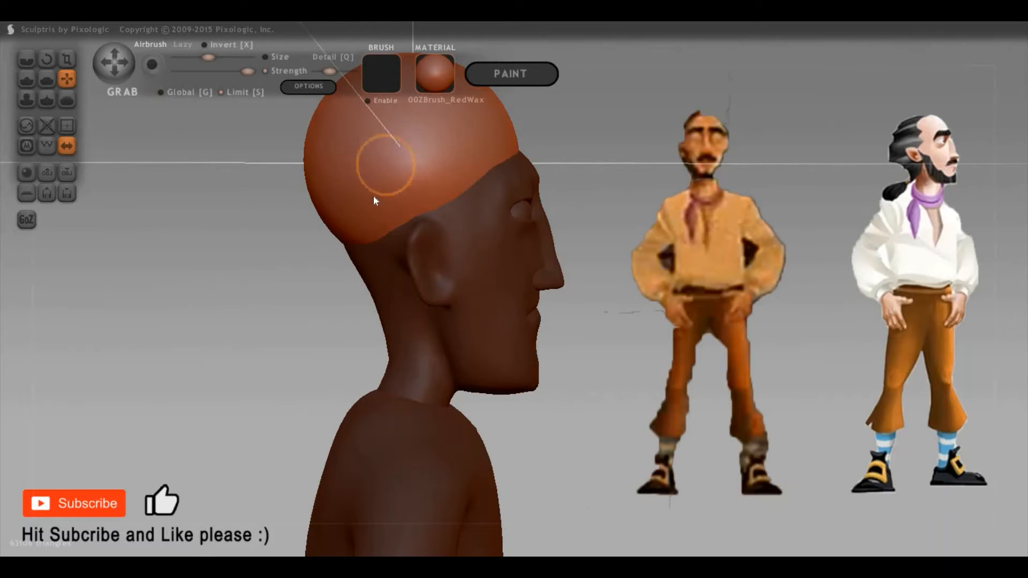
pyautogui.press('space')
pyautogui.moveTo(367, 141)
pyautogui.mouseDown()
pyautogui.moveTo(329, 217)
pyautogui.moveTo(328, 264)
pyautogui.mouseUp()
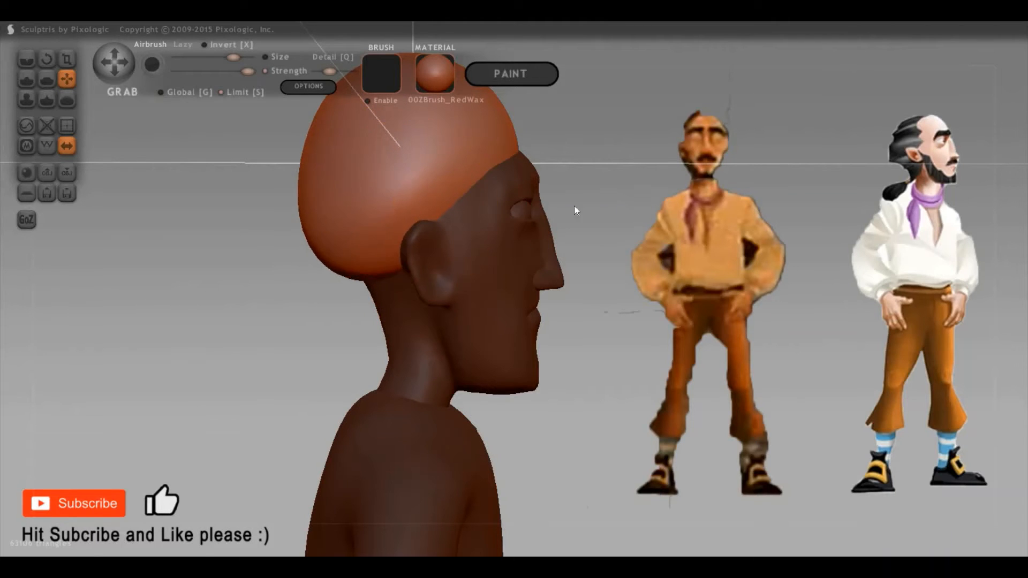
pyautogui.moveTo(574, 212)
pyautogui.mouseDown()
pyautogui.moveTo(768, 314)
pyautogui.moveTo(889, 308)
pyautogui.moveTo(492, 206)
pyautogui.moveTo(458, 257)
pyautogui.moveTo(424, 164)
pyautogui.moveTo(436, 155)
pyautogui.moveTo(431, 221)
pyautogui.mouseUp()
pyautogui.moveTo(435, 180); pyautogui.dragTo(433, 212)
pyautogui.hotkey('ctrl', 'z')
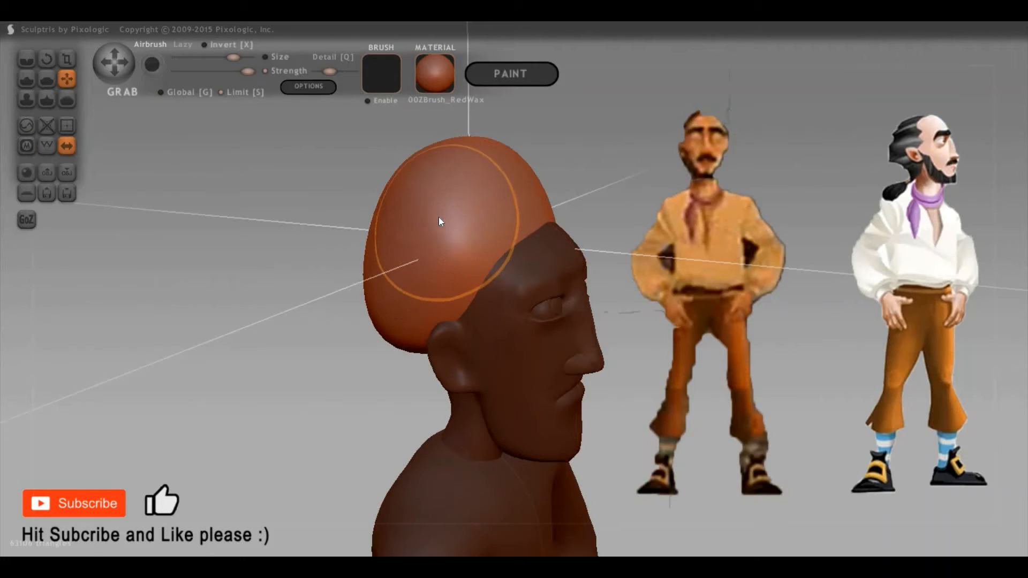
# Narrow the hair mass with the Scale brush and pull its lower edge toward the ear with the Grab brush
pyautogui.press('t')
pyautogui.moveTo(418, 285); pyautogui.dragTo(346, 276)
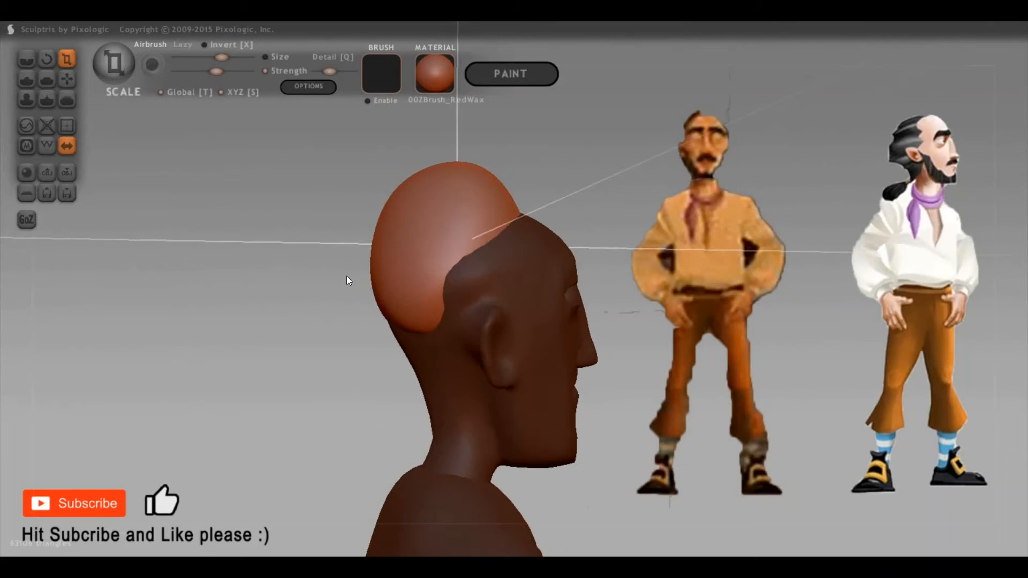
pyautogui.press('g')
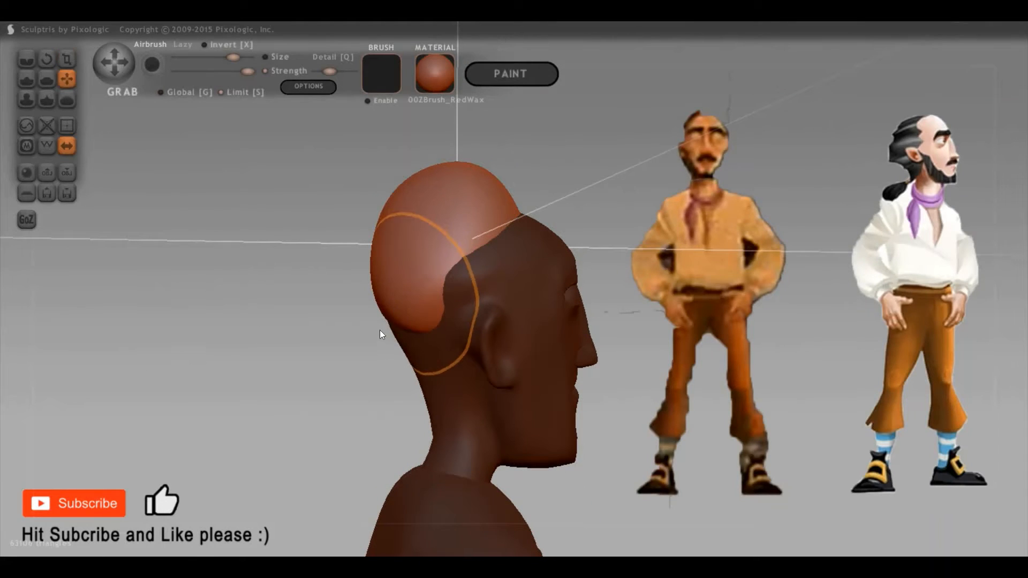
pyautogui.moveTo(380, 335)
pyautogui.mouseDown()
pyautogui.moveTo(429, 285)
pyautogui.moveTo(468, 296)
pyautogui.moveTo(444, 283)
pyautogui.mouseUp()
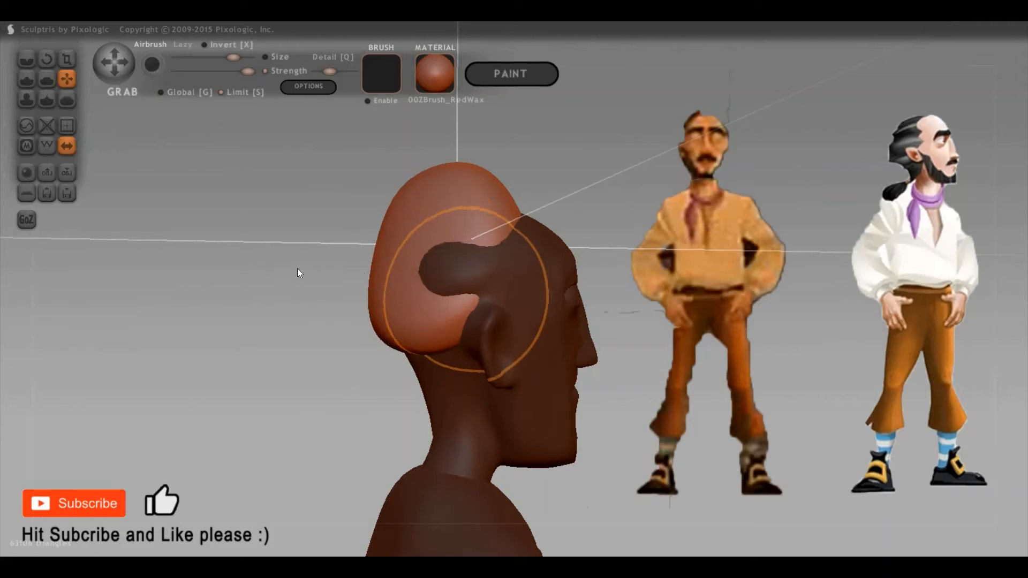
# Reshape the hair mass from behind and from the side with the Grab brush, extending it over the top of the head
pyautogui.moveTo(536, 271); pyautogui.dragTo(581, 263, button='right')
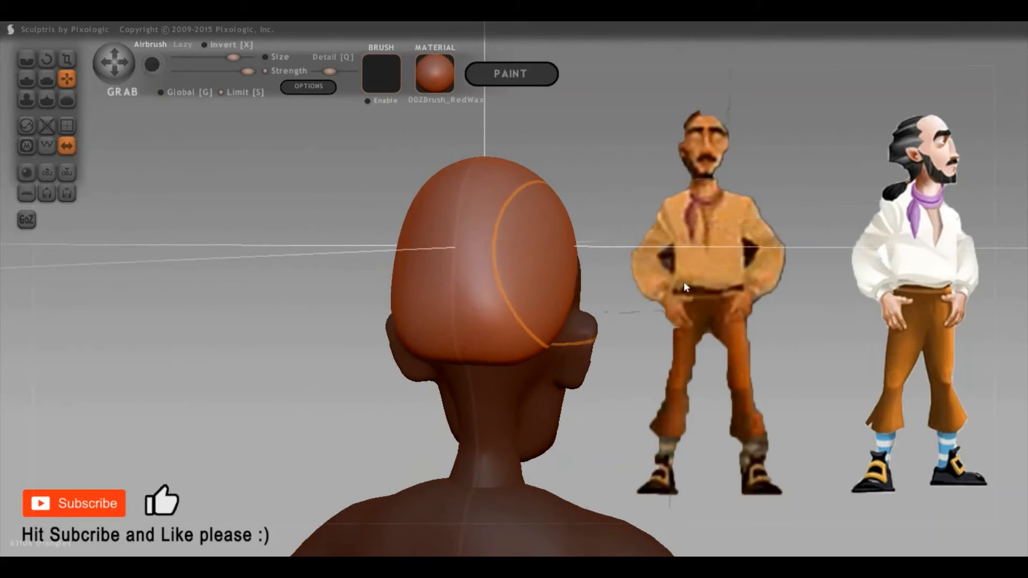
pyautogui.moveTo(468, 179); pyautogui.dragTo(524, 229, button='right')
pyautogui.moveTo(525, 228)
pyautogui.mouseDown()
pyautogui.moveTo(444, 207)
pyautogui.moveTo(452, 220)
pyautogui.moveTo(446, 206)
pyautogui.moveTo(430, 231)
pyautogui.mouseUp()
pyautogui.moveTo(430, 230); pyautogui.dragTo(520, 188, button='right')
pyautogui.moveTo(520, 193)
pyautogui.mouseDown()
pyautogui.moveTo(581, 211)
pyautogui.moveTo(563, 228)
pyautogui.moveTo(588, 213)
pyautogui.moveTo(526, 188)
pyautogui.moveTo(717, 231)
pyautogui.moveTo(674, 258)
pyautogui.mouseUp()
pyautogui.moveTo(674, 258)
pyautogui.mouseDown(button='right')
pyautogui.moveTo(446, 264)
pyautogui.moveTo(393, 315)
pyautogui.mouseUp(button='right')
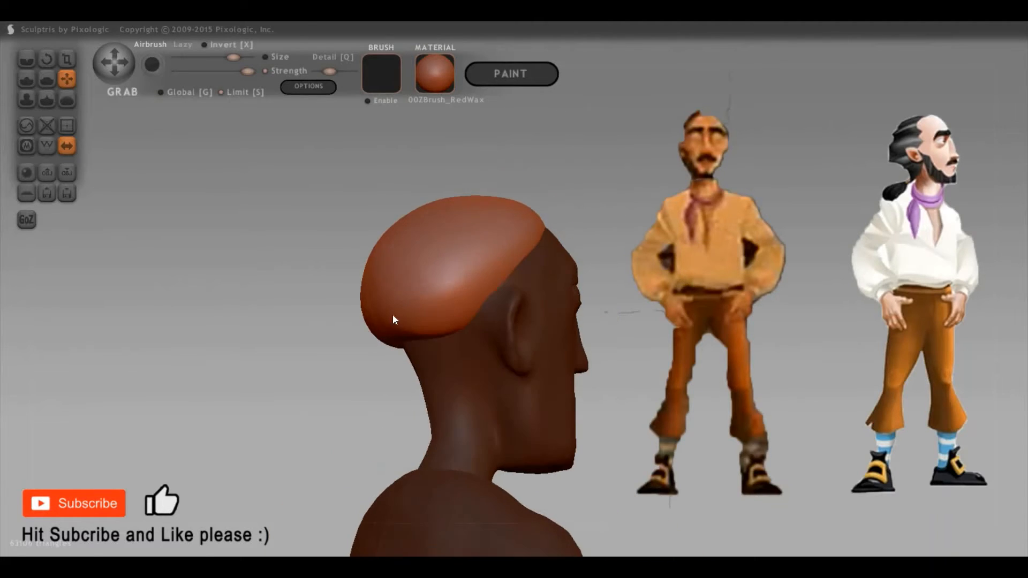
# Pull the hair mass down the back of the head toward the nape with the Grab brush
pyautogui.moveTo(441, 398)
pyautogui.mouseDown()
pyautogui.moveTo(642, 361)
pyautogui.moveTo(740, 355)
pyautogui.mouseUp()
pyautogui.moveTo(531, 344)
pyautogui.mouseDown(button='middle')
pyautogui.moveTo(459, 264)
pyautogui.moveTo(442, 264)
pyautogui.mouseUp(button='middle')
pyautogui.moveTo(452, 261); pyautogui.dragTo(501, 269)
pyautogui.hotkey('ctrl', 'z')
pyautogui.moveTo(482, 276); pyautogui.dragTo(547, 287, button='middle')
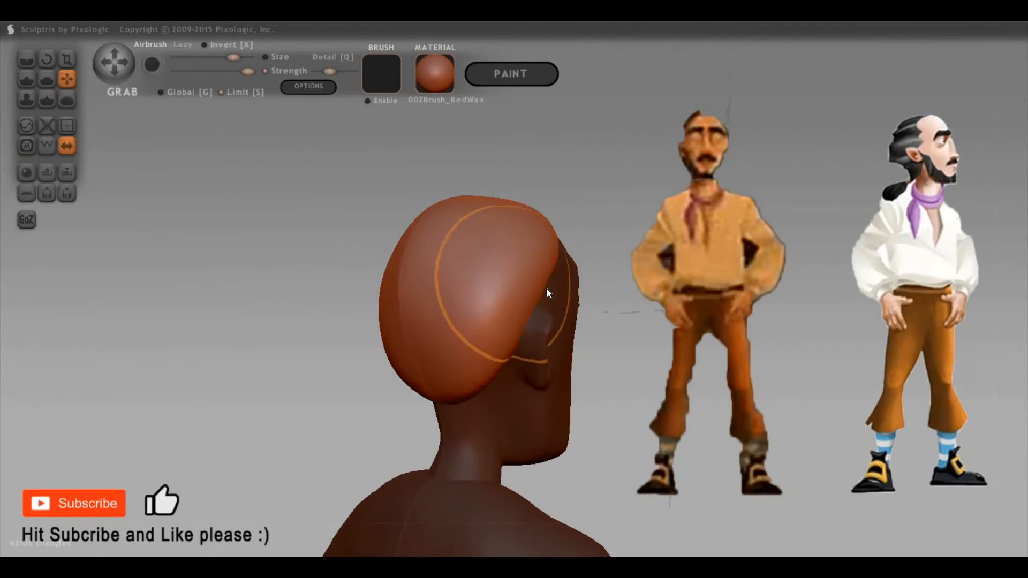
# Fit the hair around the crown and behind the ears with the Grab brush
pyautogui.moveTo(453, 237); pyautogui.dragTo(499, 254)
pyautogui.moveTo(467, 259); pyautogui.dragTo(525, 209, button='middle')
pyautogui.moveTo(534, 211)
pyautogui.mouseDown()
pyautogui.moveTo(558, 203)
pyautogui.moveTo(581, 212)
pyautogui.mouseUp()
pyautogui.moveTo(477, 221); pyautogui.dragTo(485, 248, button='middle')
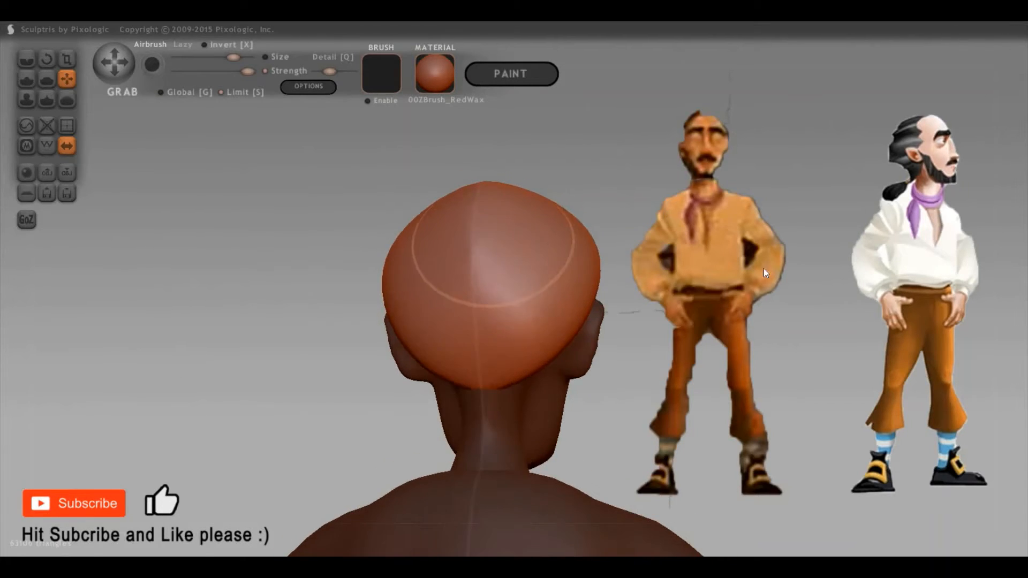
pyautogui.moveTo(484, 241); pyautogui.dragTo(487, 257)
pyautogui.hotkey('ctrl', 'z')
pyautogui.moveTo(432, 358); pyautogui.dragTo(415, 359, button='middle')
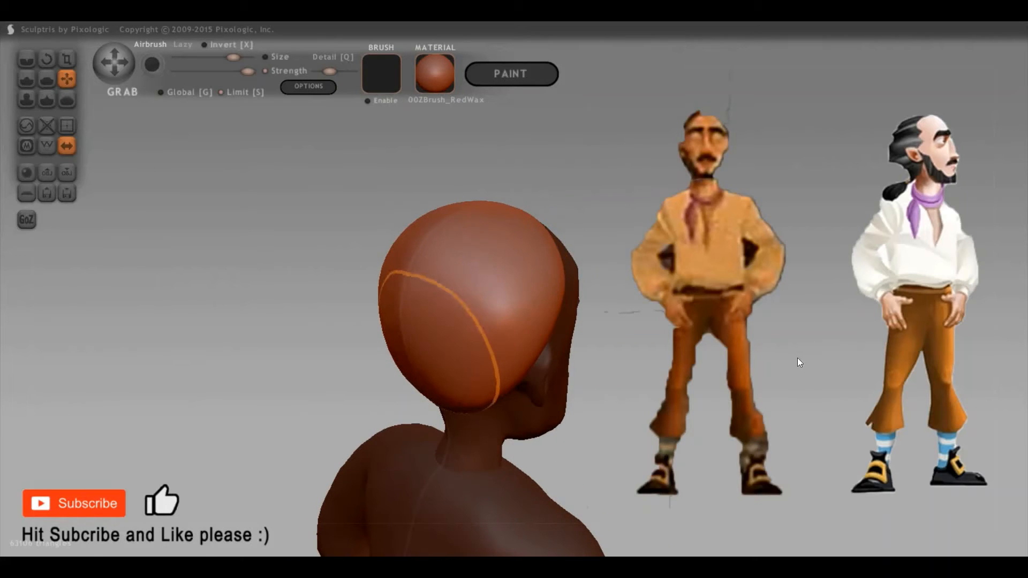
pyautogui.moveTo(707, 351)
pyautogui.mouseDown(button='middle')
pyautogui.moveTo(660, 309)
pyautogui.moveTo(684, 309)
pyautogui.mouseUp(button='middle')
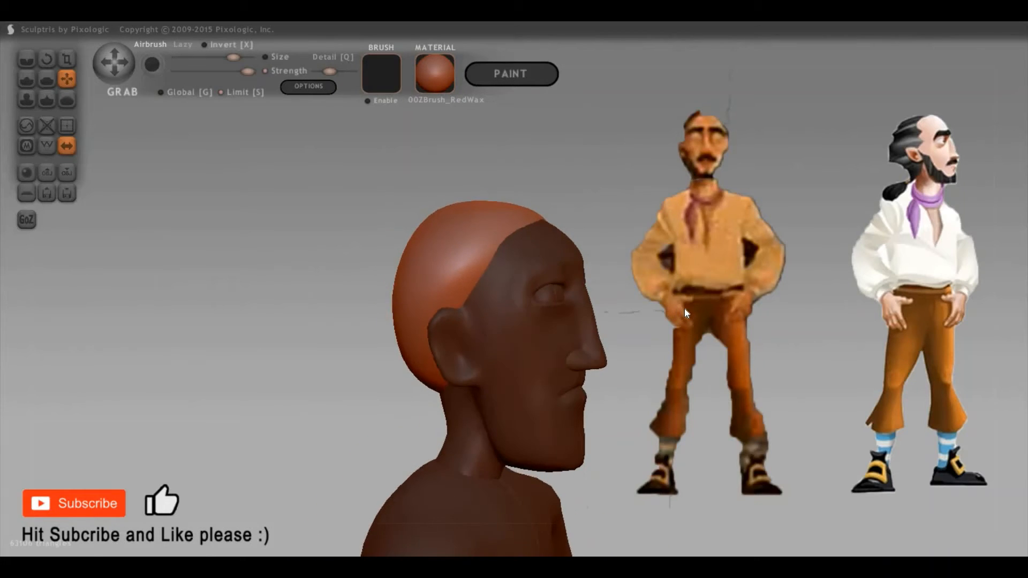
# Build up two rounded hair locks at the temple above the ear with the Draw brush
pyautogui.press('d')
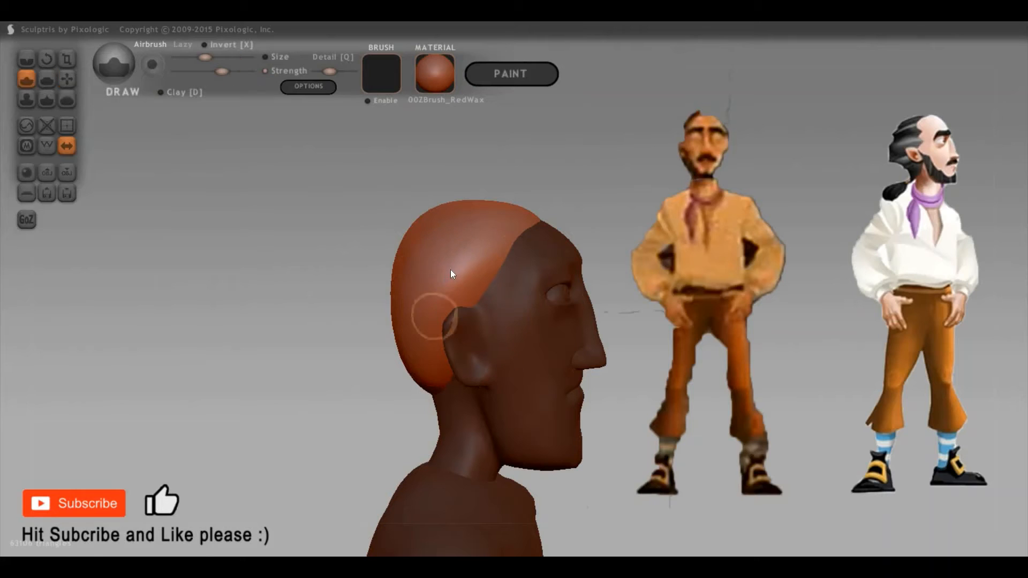
pyautogui.moveTo(461, 262); pyautogui.dragTo(506, 280)
pyautogui.hotkey('ctrl', 'z')
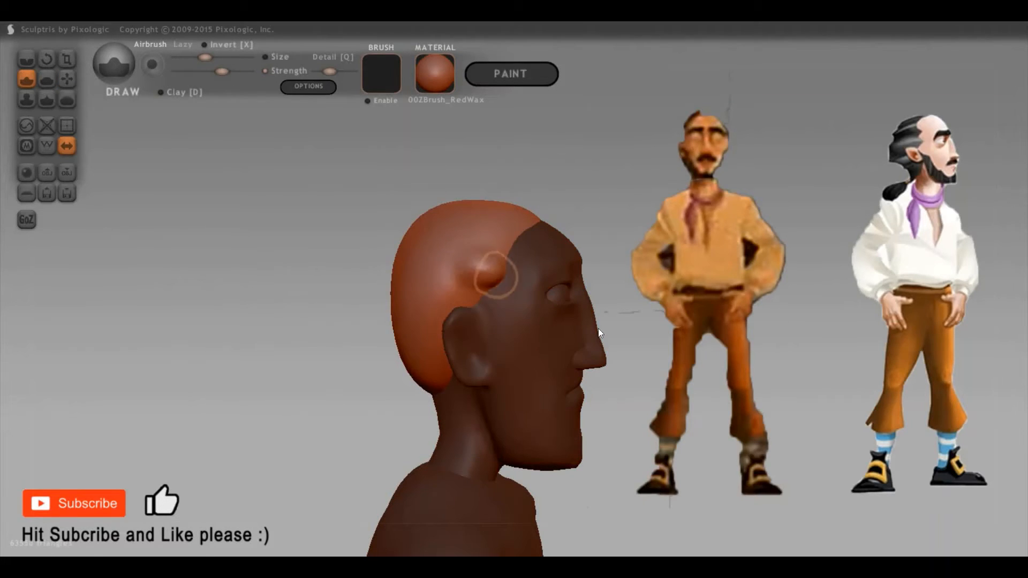
pyautogui.moveTo(598, 328)
pyautogui.mouseDown()
pyautogui.moveTo(438, 308)
pyautogui.moveTo(475, 275)
pyautogui.moveTo(478, 311)
pyautogui.mouseUp()
pyautogui.hotkey('ctrl', 'z')
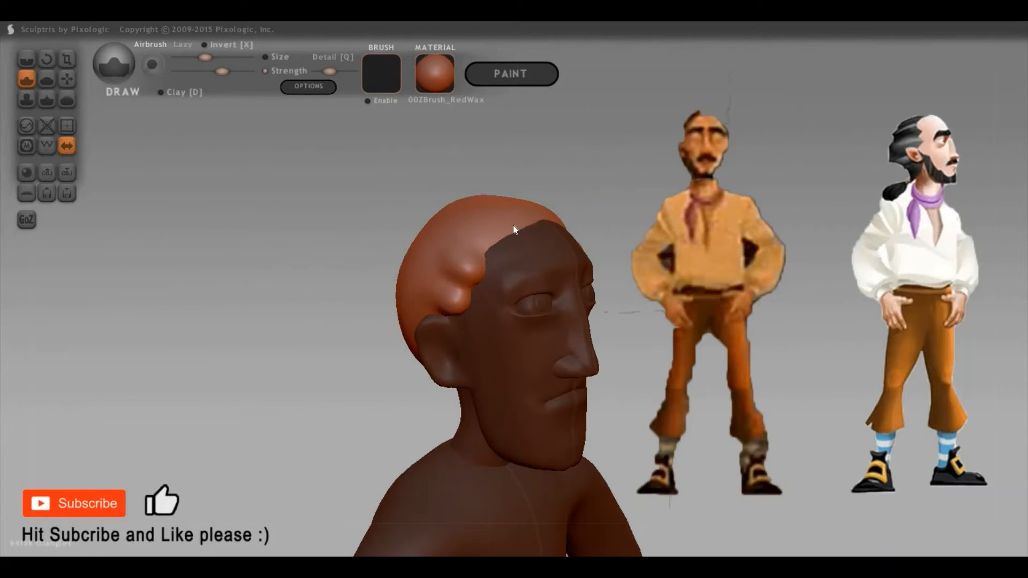
pyautogui.moveTo(452, 251)
pyautogui.mouseDown()
pyautogui.moveTo(475, 225)
pyautogui.moveTo(568, 217)
pyautogui.mouseUp()
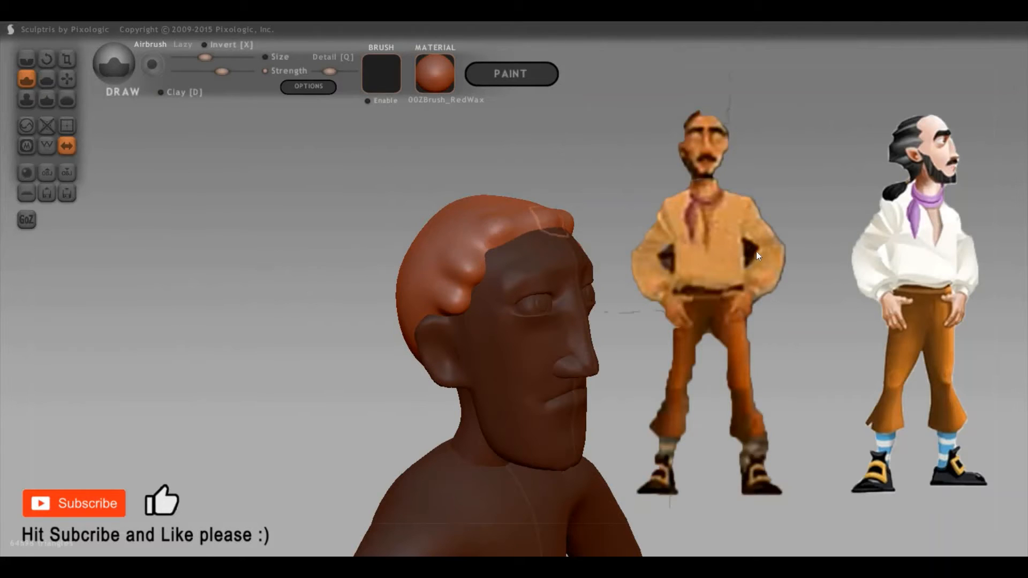
pyautogui.moveTo(545, 221); pyautogui.dragTo(541, 230, button='right')
pyautogui.moveTo(496, 238)
pyautogui.mouseDown()
pyautogui.moveTo(568, 221)
pyautogui.moveTo(498, 227)
pyautogui.moveTo(500, 239)
pyautogui.moveTo(526, 245)
pyautogui.mouseUp()
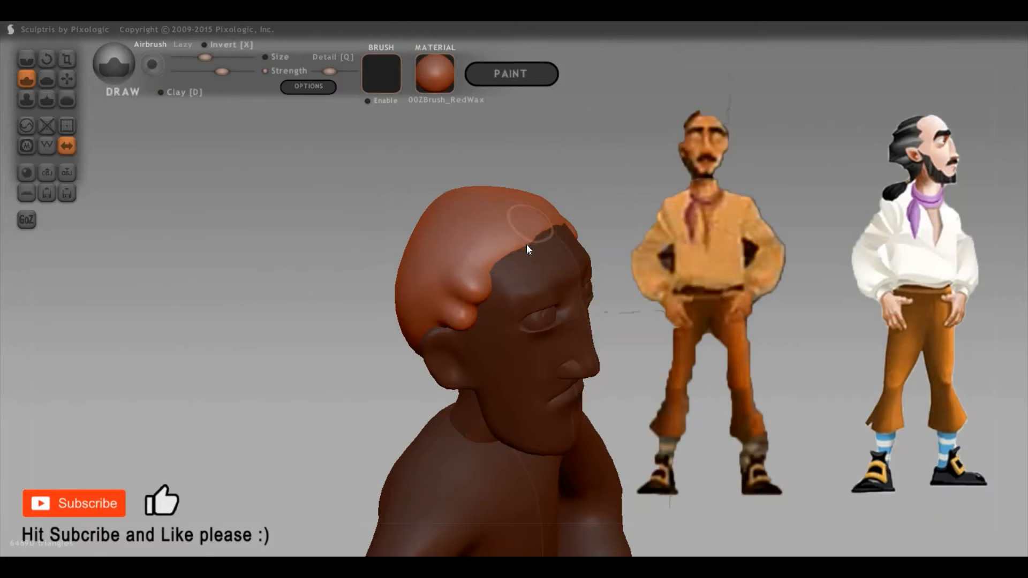
# Push the front hairline back off the forehead with a smaller Grab brush
pyautogui.press('g')
pyautogui.scroll(2, 491, 237)
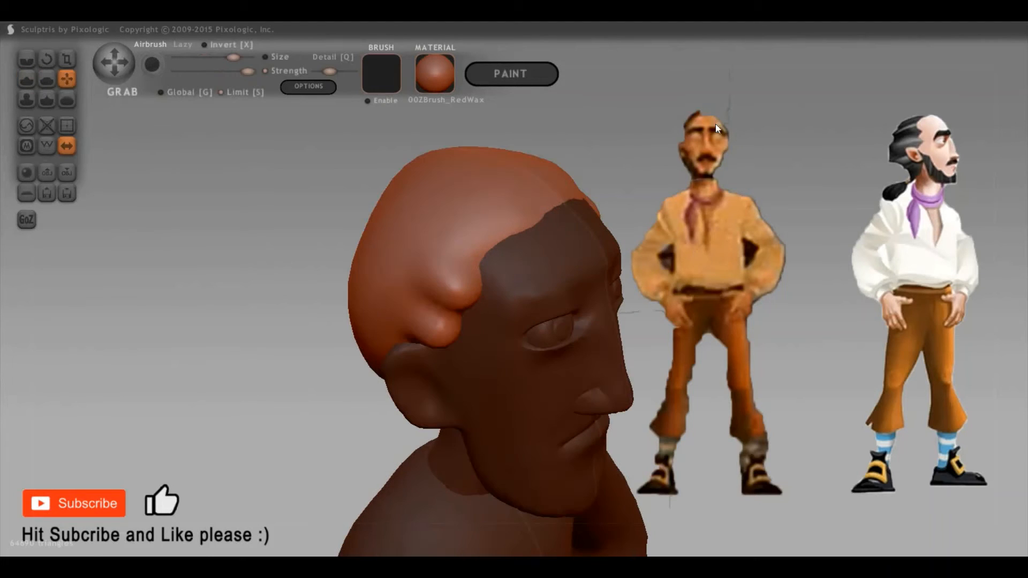
pyautogui.press('space')
pyautogui.moveTo(603, 104); pyautogui.dragTo(600, 93)
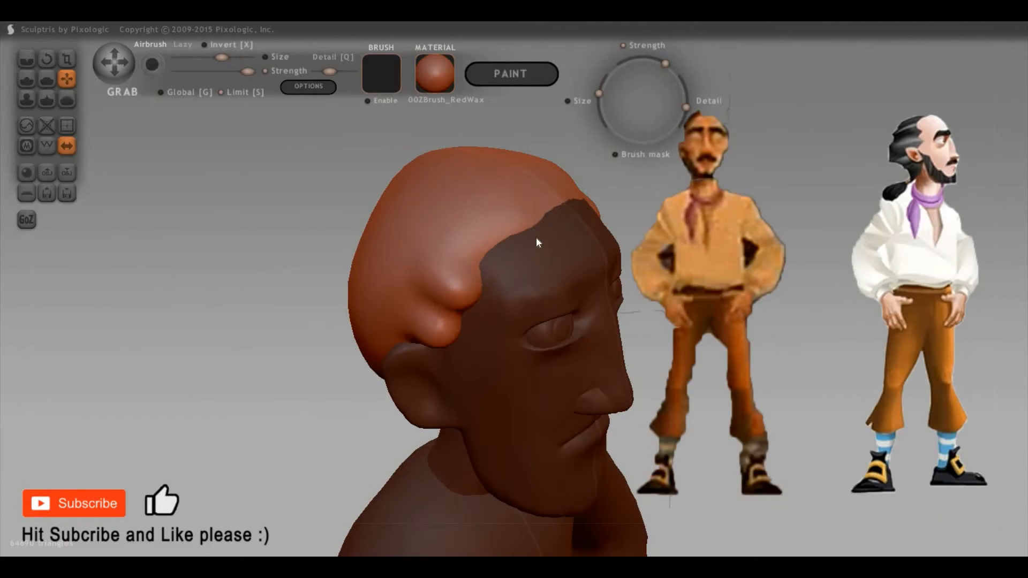
pyautogui.moveTo(491, 217)
pyautogui.mouseDown()
pyautogui.moveTo(531, 192)
pyautogui.moveTo(542, 197)
pyautogui.mouseUp()
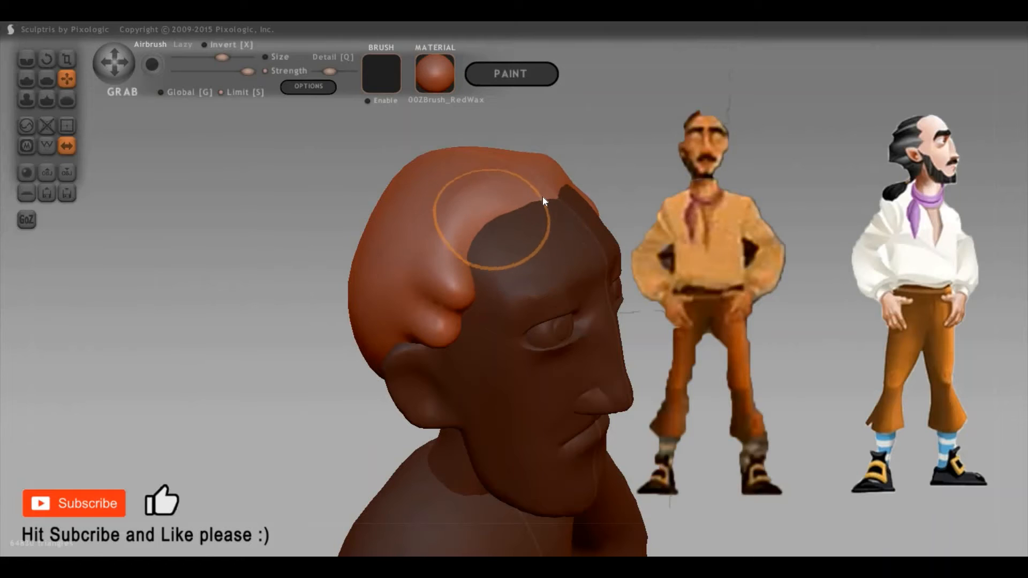
pyautogui.moveTo(944, 243)
pyautogui.mouseDown()
pyautogui.moveTo(711, 257)
pyautogui.moveTo(526, 229)
pyautogui.mouseUp()
# Flatten the two temple hair locks with the Flatten brush
pyautogui.press('5')
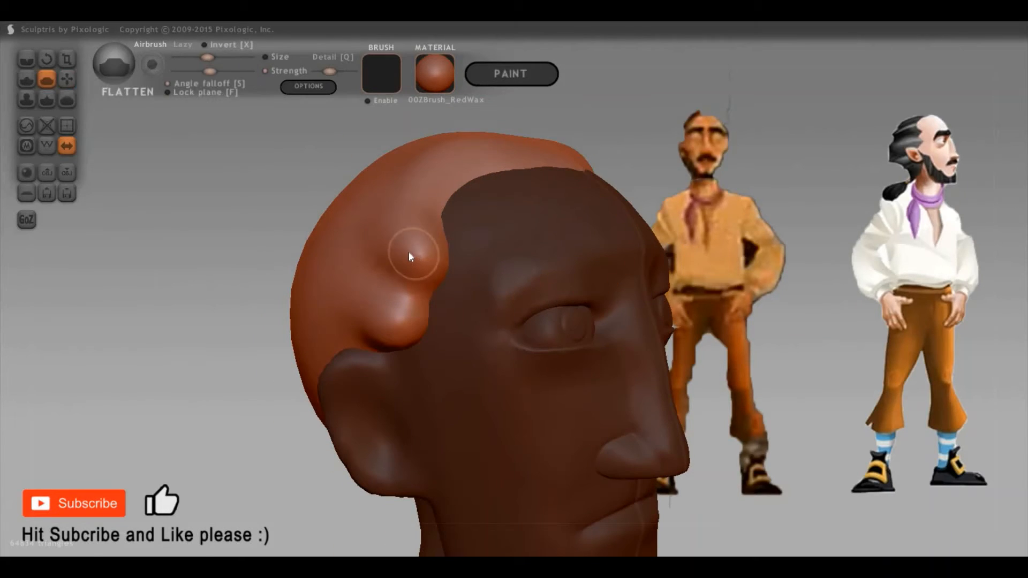
pyautogui.press('space')
pyautogui.press(']')
pyautogui.moveTo(401, 256)
pyautogui.mouseDown()
pyautogui.moveTo(395, 225)
pyautogui.moveTo(404, 224)
pyautogui.moveTo(372, 313)
pyautogui.moveTo(399, 290)
pyautogui.moveTo(395, 248)
pyautogui.moveTo(423, 287)
pyautogui.moveTo(434, 268)
pyautogui.moveTo(420, 340)
pyautogui.mouseUp()
# Refine the edges of the temple hair locks with the Grab and Pinch brushes, smoothing the surface between them
pyautogui.press('8')
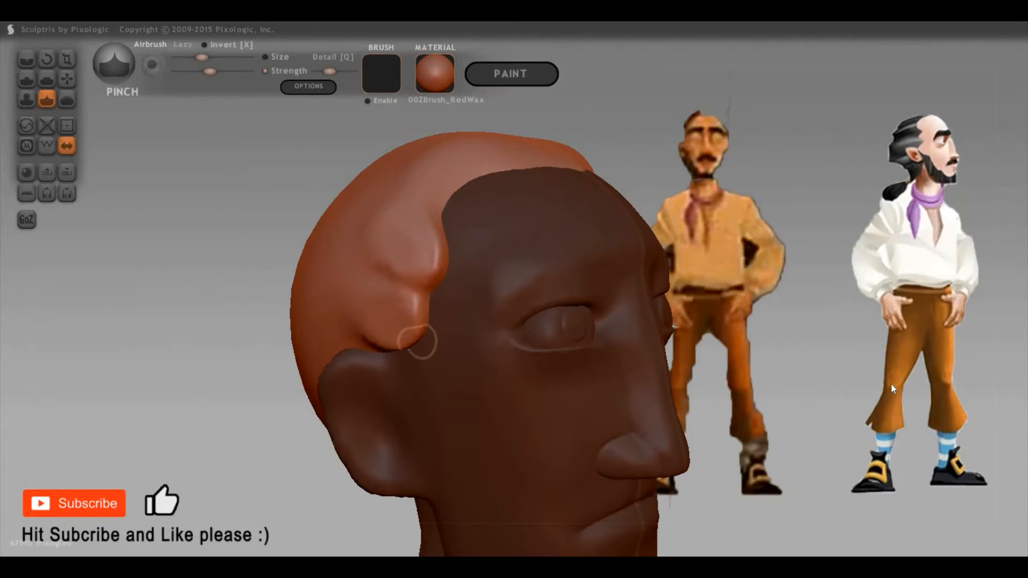
pyautogui.press('6')
pyautogui.moveTo(419, 340)
pyautogui.mouseDown(button='right')
pyautogui.moveTo(593, 393)
pyautogui.moveTo(581, 392)
pyautogui.mouseUp(button='right')
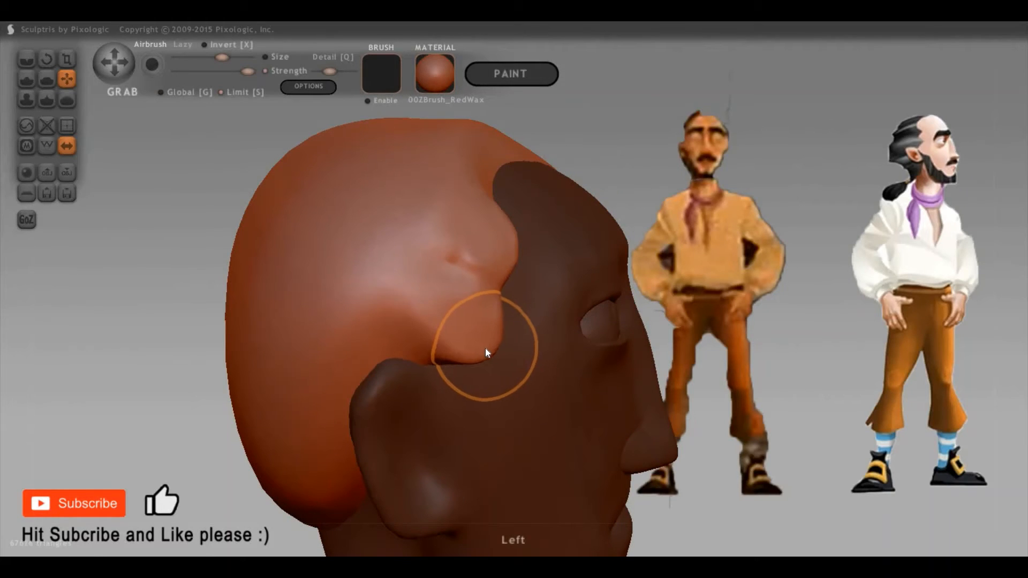
pyautogui.press('8')
pyautogui.press('space')
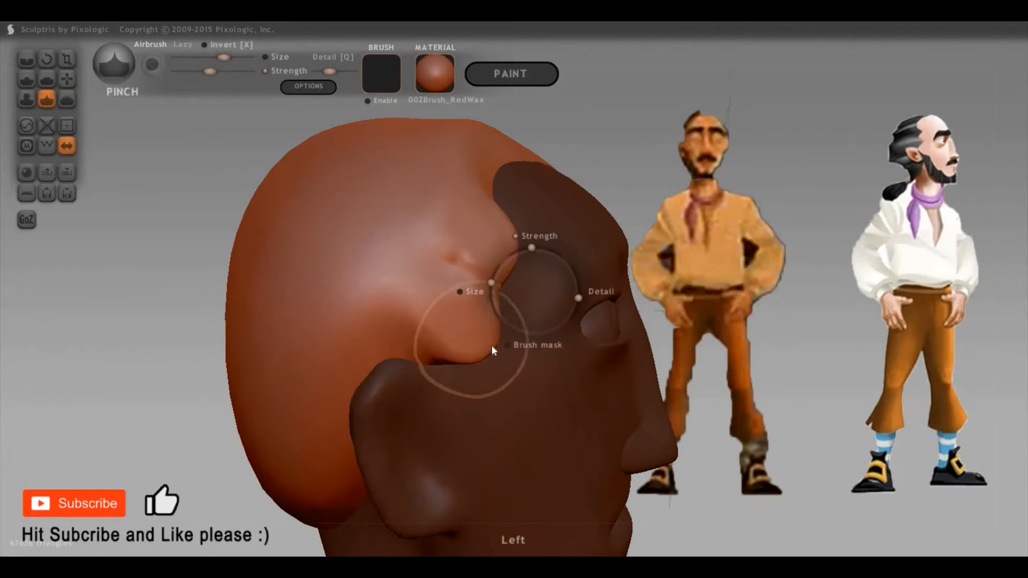
pyautogui.moveTo(491, 346); pyautogui.dragTo(487, 346)
pyautogui.moveTo(516, 312)
pyautogui.mouseDown()
pyautogui.moveTo(505, 262)
pyautogui.moveTo(477, 348)
pyautogui.moveTo(504, 259)
pyautogui.mouseUp()
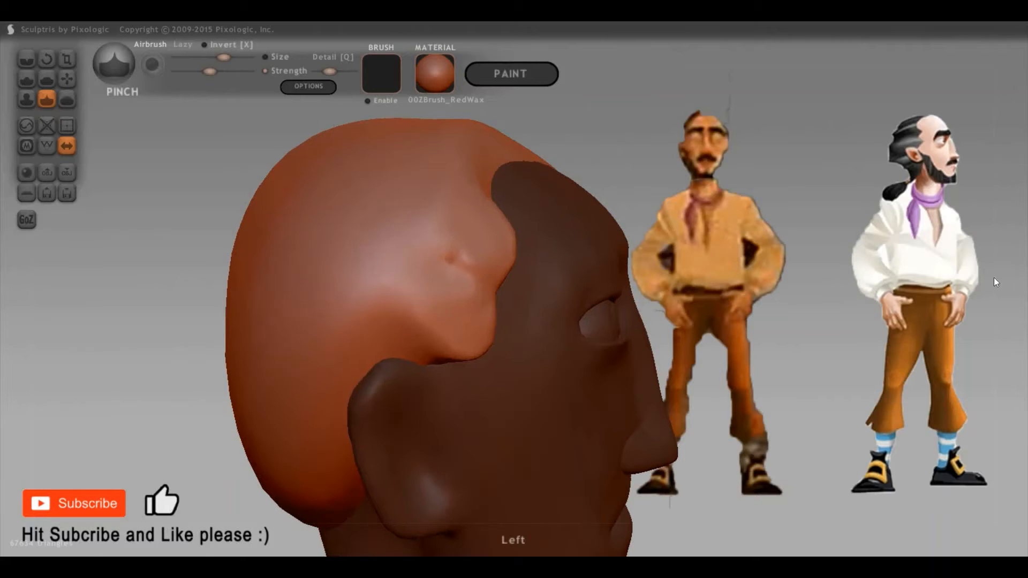
pyautogui.moveTo(994, 277); pyautogui.dragTo(626, 278)
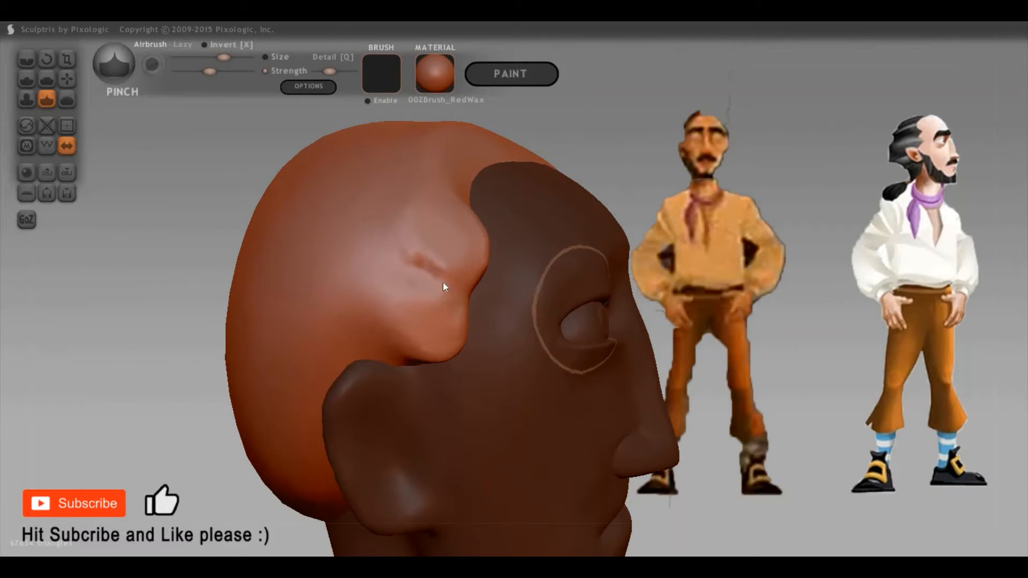
pyautogui.keyDown('shift'); pyautogui.moveTo(451, 303); pyautogui.dragTo(432, 252); pyautogui.keyUp('shift')
# Push in the side hair above the ears from the front view with an enlarged Grab brush
pyautogui.moveTo(671, 307); pyautogui.dragTo(335, 308)
pyautogui.press('g')
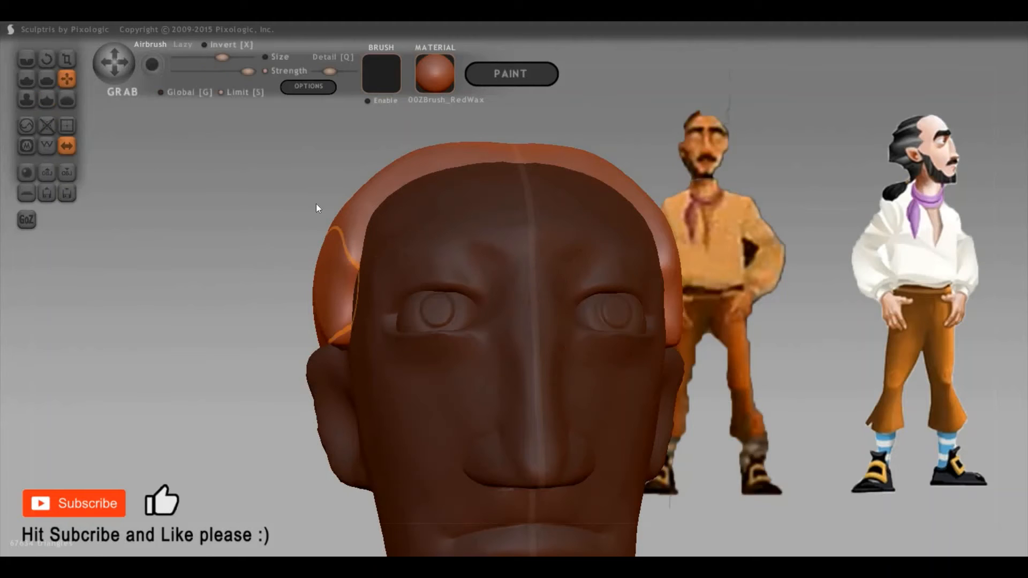
pyautogui.press('space')
pyautogui.moveTo(357, 276); pyautogui.dragTo(352, 272)
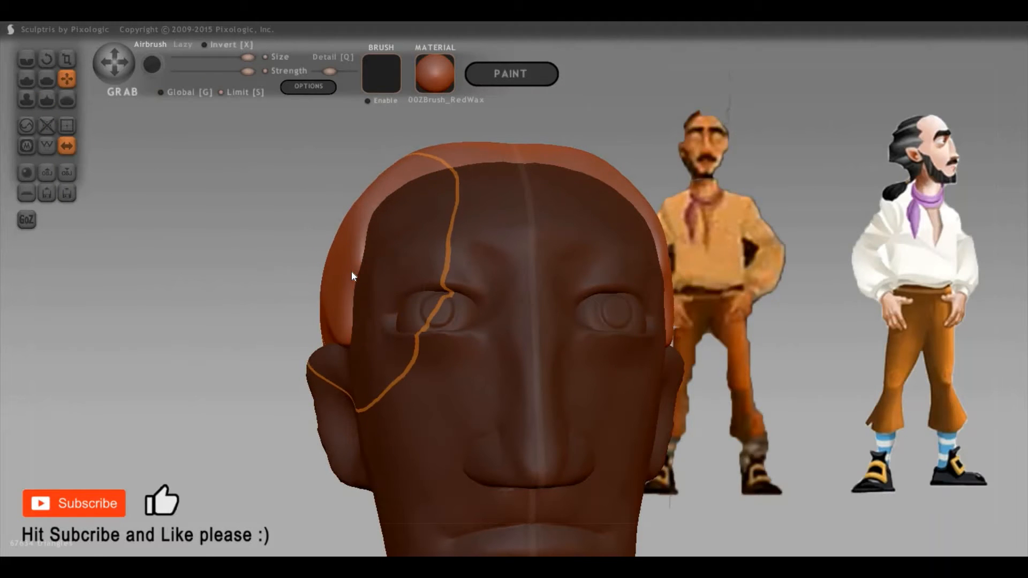
# Pull the hair outward behind the head in side view with a smaller Grab brush
pyautogui.moveTo(533, 345); pyautogui.dragTo(352, 393)
pyautogui.press('space')
pyautogui.moveTo(361, 338); pyautogui.dragTo(351, 365)
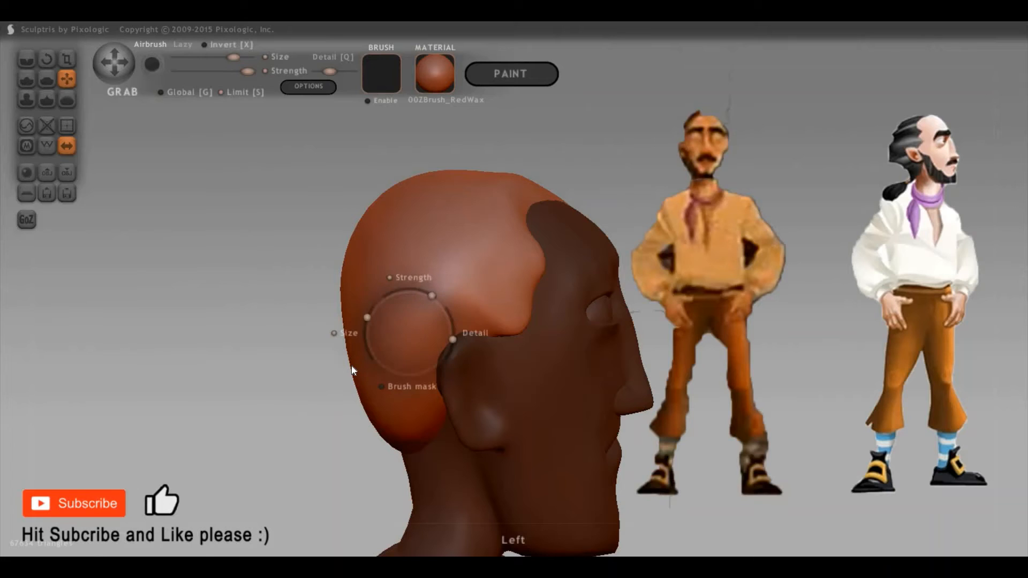
pyautogui.moveTo(344, 318); pyautogui.dragTo(320, 316)
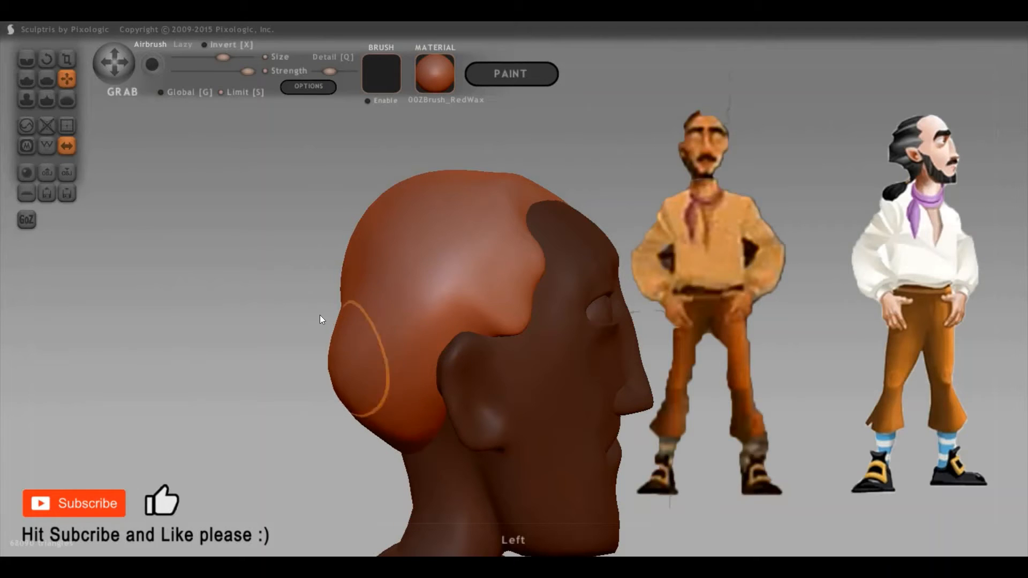
pyautogui.moveTo(350, 270); pyautogui.dragTo(335, 264)
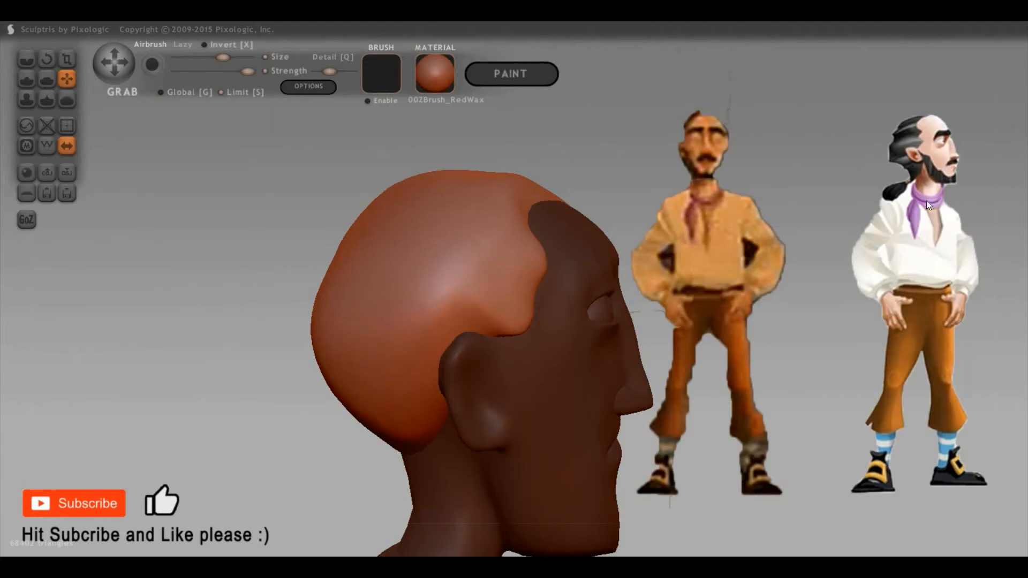
# Broaden the back of the hair into a squarer, overhanging shape with the Grab brush
pyautogui.moveTo(300, 161)
pyautogui.mouseDown()
pyautogui.moveTo(534, 113)
pyautogui.moveTo(522, 136)
pyautogui.mouseUp()
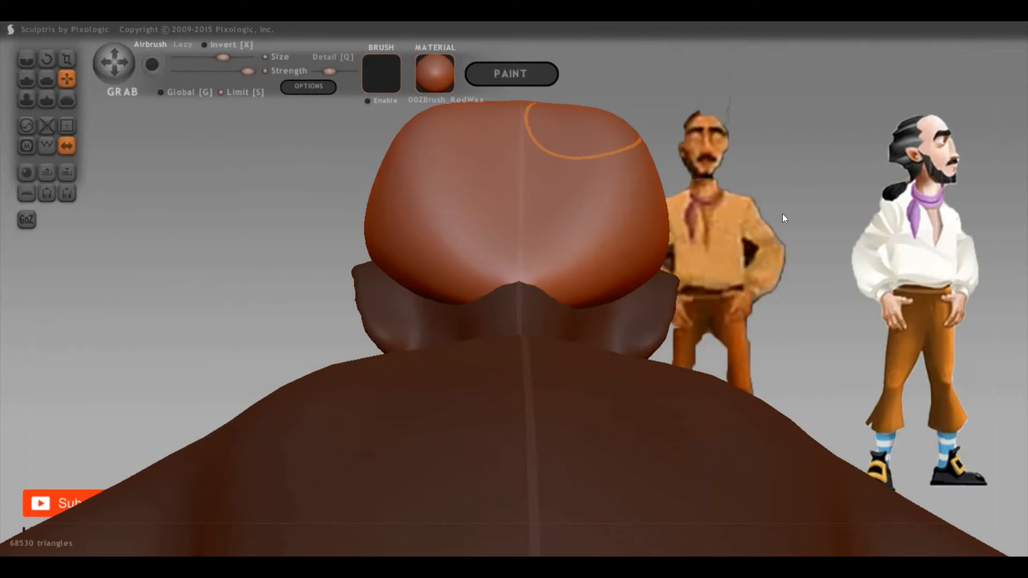
pyautogui.moveTo(783, 215)
pyautogui.mouseDown()
pyautogui.moveTo(851, 340)
pyautogui.moveTo(389, 351)
pyautogui.moveTo(341, 327)
pyautogui.mouseUp()
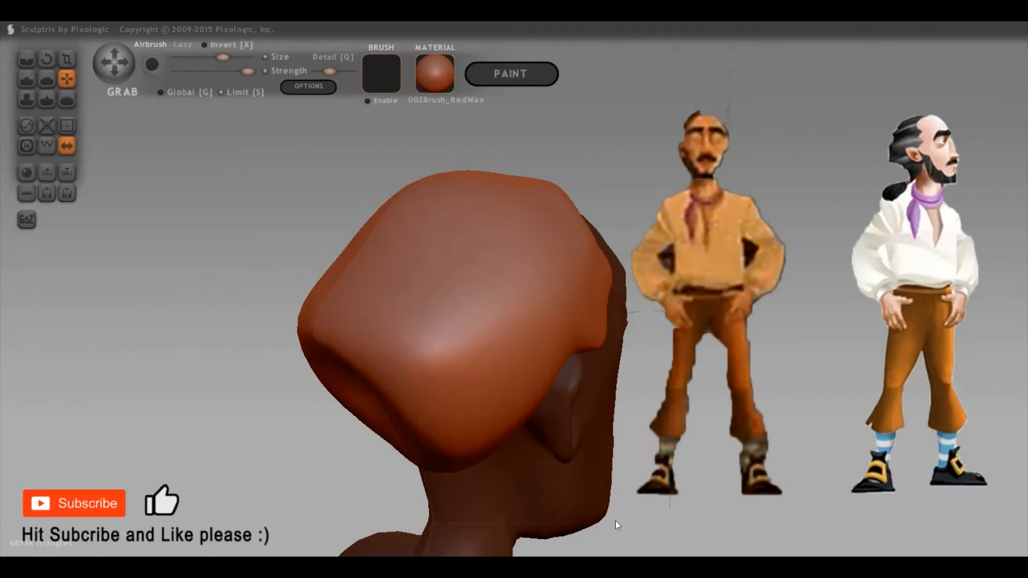
pyautogui.moveTo(616, 521); pyautogui.dragTo(803, 415)
pyautogui.moveTo(866, 430)
pyautogui.mouseDown()
pyautogui.moveTo(594, 460)
pyautogui.moveTo(645, 392)
pyautogui.mouseUp()
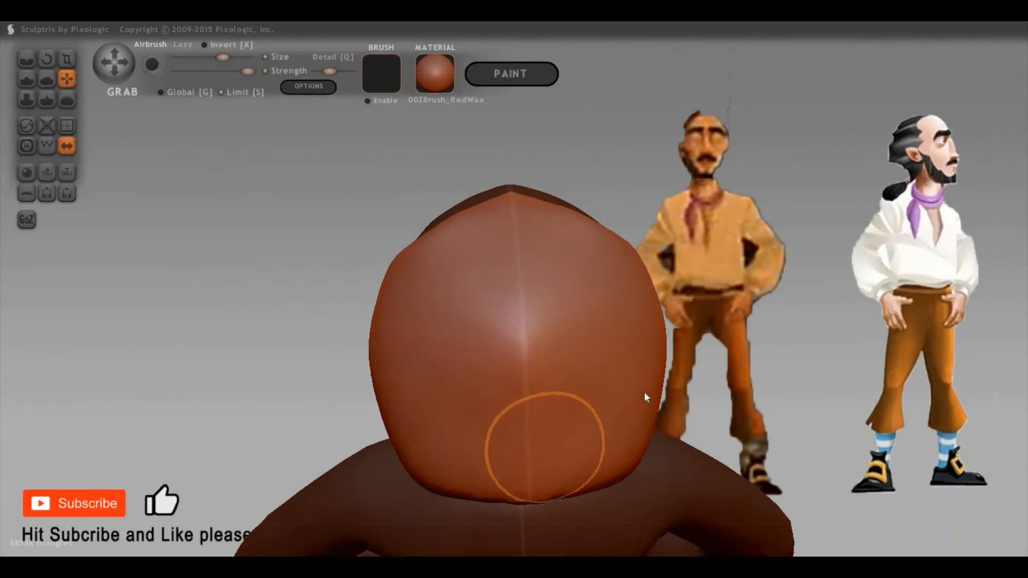
# Reshape the lower back hair so it tapers down over the nape, using a slightly larger Grab brush
pyautogui.press('space')
pyautogui.moveTo(625, 430); pyautogui.dragTo(630, 451)
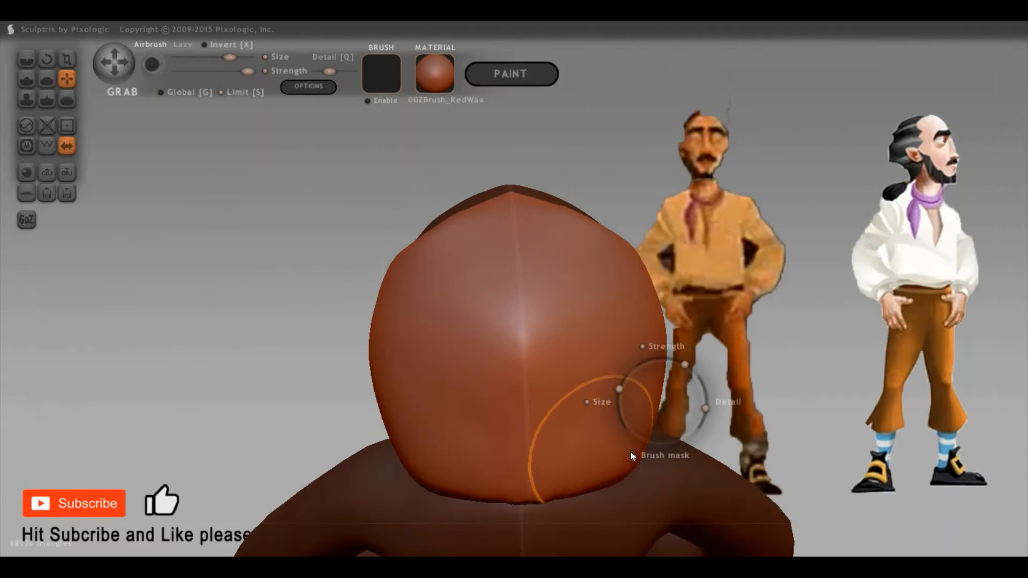
pyautogui.moveTo(754, 263)
pyautogui.mouseDown()
pyautogui.moveTo(543, 190)
pyautogui.moveTo(581, 167)
pyautogui.mouseUp()
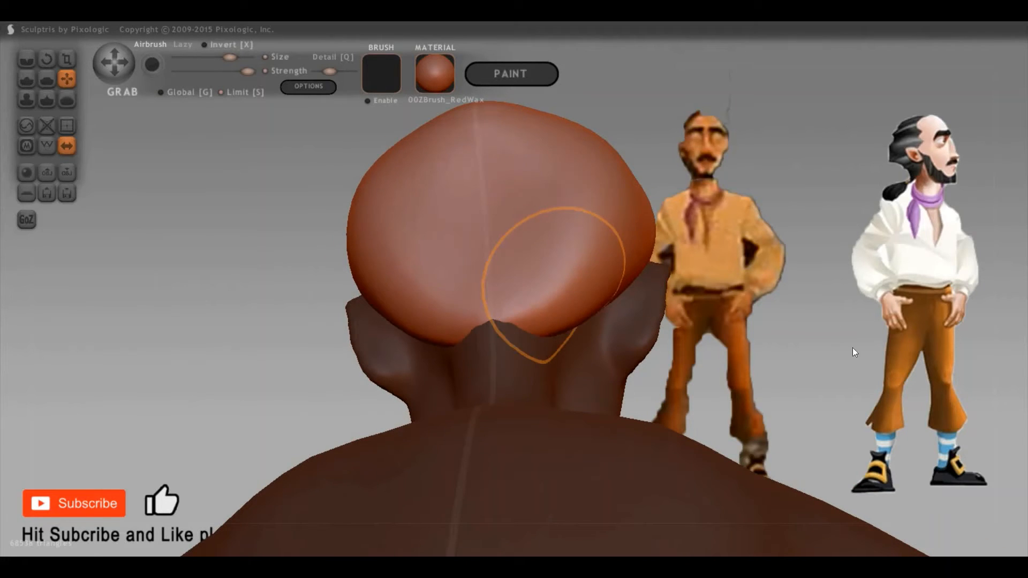
pyautogui.moveTo(852, 351)
pyautogui.mouseDown()
pyautogui.moveTo(608, 355)
pyautogui.moveTo(578, 370)
pyautogui.moveTo(639, 383)
pyautogui.moveTo(779, 363)
pyautogui.moveTo(582, 361)
pyautogui.moveTo(504, 380)
pyautogui.mouseUp()
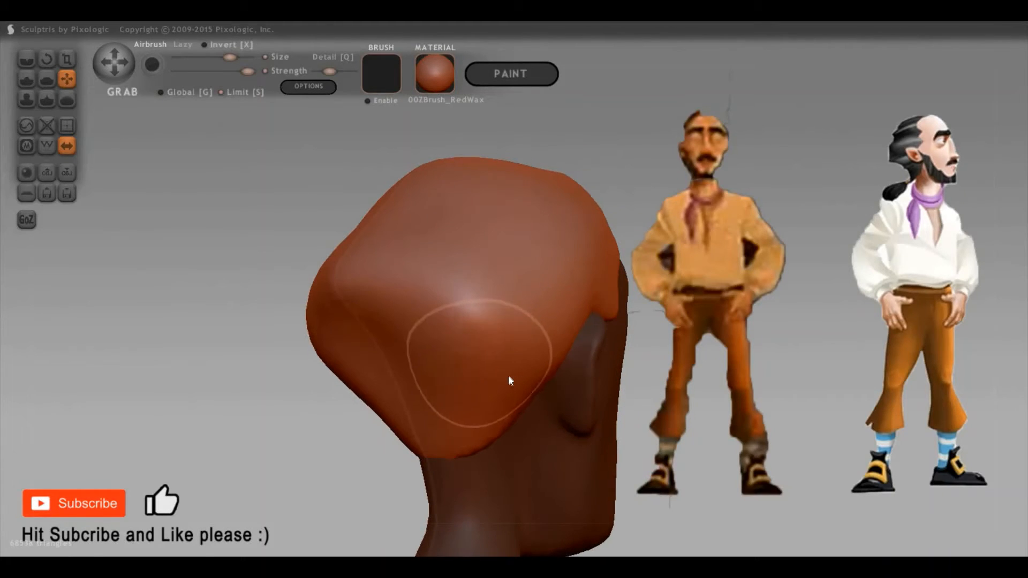
pyautogui.moveTo(451, 402); pyautogui.dragTo(404, 393)
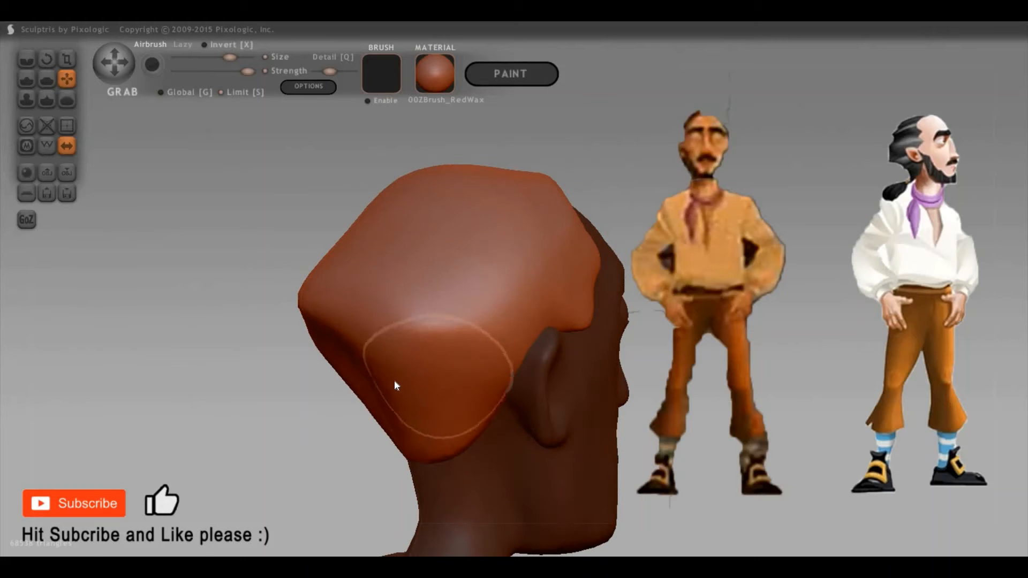
pyautogui.hotkey('ctrl', 'z')
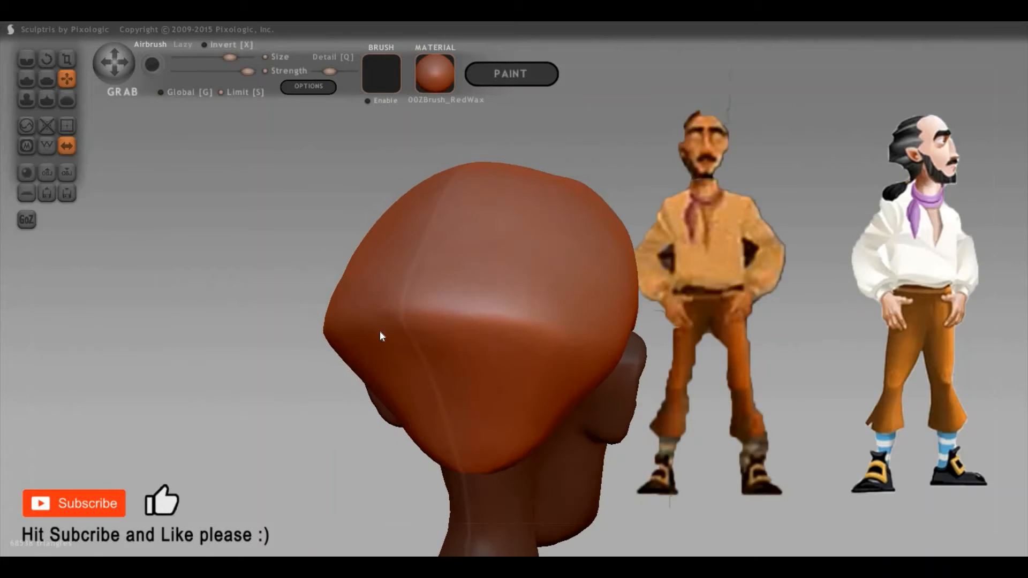
# Sharpen the horizontal ridge around the back of the hair with the Pinch brush, smoothing the surface around it
pyautogui.press('p')
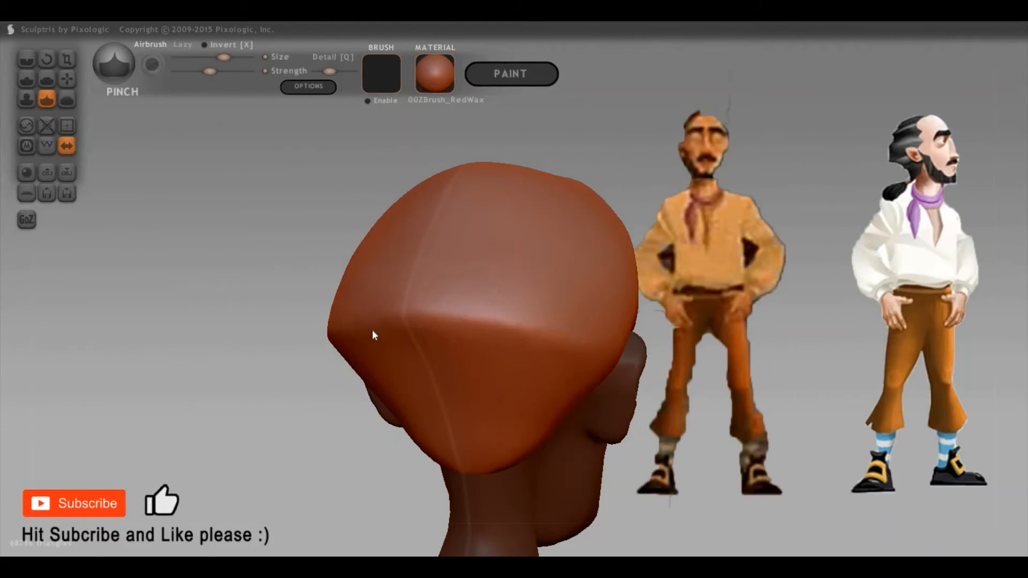
pyautogui.hotkey('ctrl', 'y')
pyautogui.moveTo(827, 339)
pyautogui.keyDown('shift'); pyautogui.mouseDown()
pyautogui.moveTo(807, 331)
pyautogui.moveTo(865, 294)
pyautogui.moveTo(816, 303)
pyautogui.moveTo(452, 231)
pyautogui.mouseUp(); pyautogui.keyUp('shift')
pyautogui.hotkey('ctrl', 'z')
pyautogui.hotkey('ctrl', 'y')
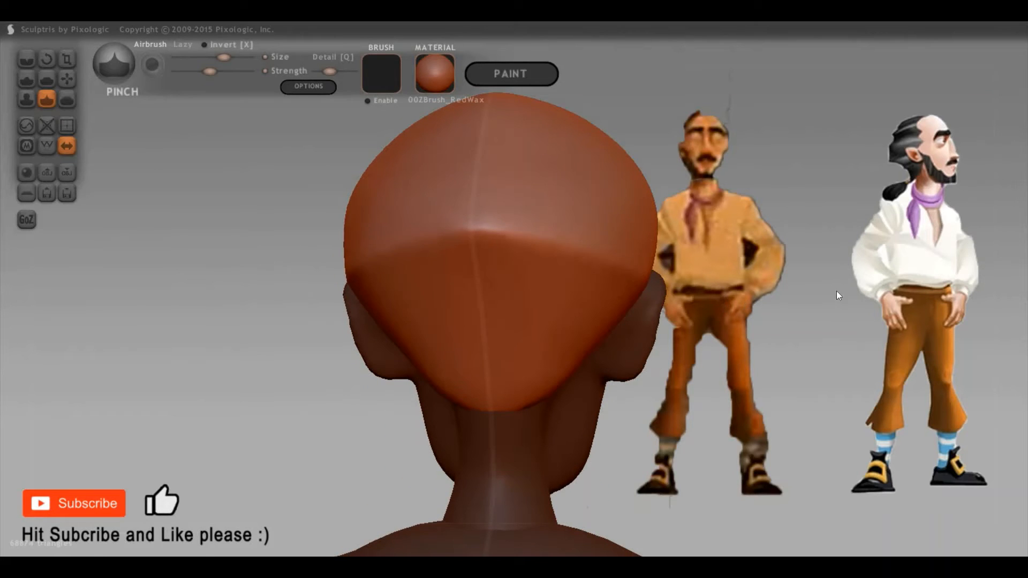
pyautogui.moveTo(836, 292)
pyautogui.mouseDown()
pyautogui.moveTo(873, 263)
pyautogui.moveTo(983, 266)
pyautogui.moveTo(951, 277)
pyautogui.moveTo(994, 285)
pyautogui.moveTo(981, 300)
pyautogui.moveTo(972, 296)
pyautogui.mouseUp()
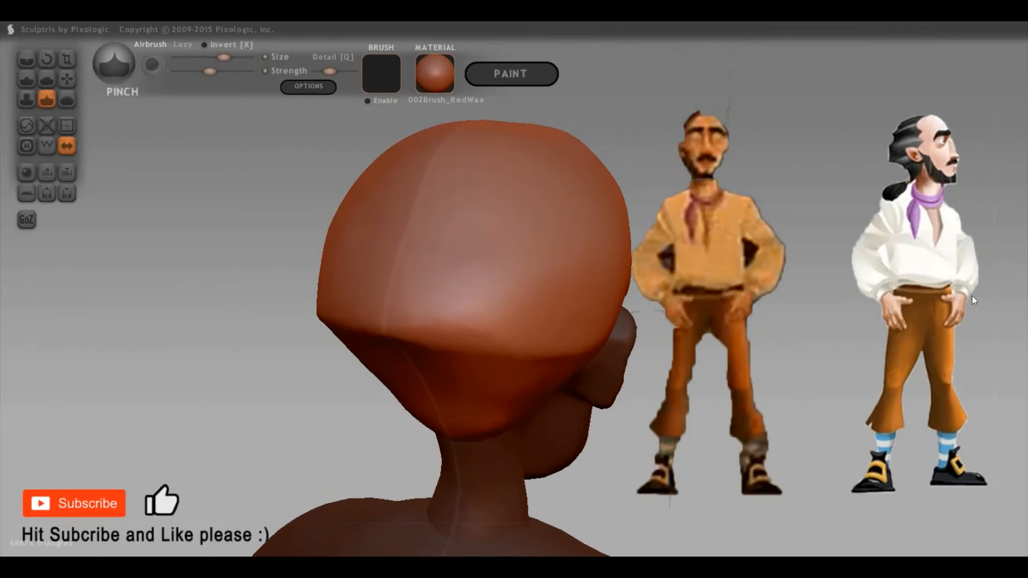
# Try sculpting a strand line across the back of the hair with the Draw brush
pyautogui.press('4')
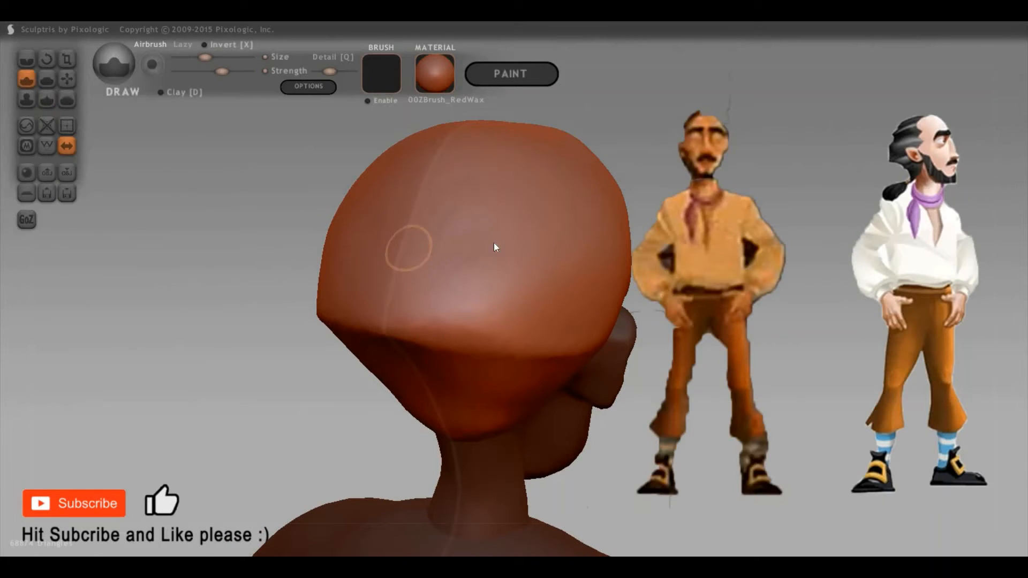
pyautogui.moveTo(496, 247)
pyautogui.mouseDown()
pyautogui.moveTo(610, 232)
pyautogui.moveTo(467, 257)
pyautogui.moveTo(394, 246)
pyautogui.mouseUp()
pyautogui.moveTo(884, 254); pyautogui.dragTo(804, 279)
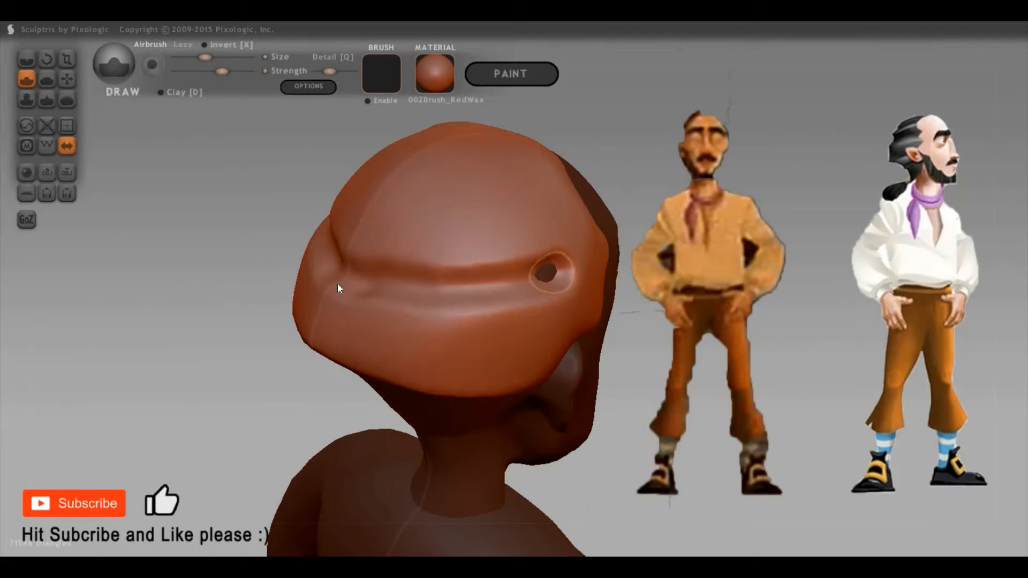
pyautogui.hotkey('ctrl', 'z')
# Sculpt several horizontal strand bands around the back and crown of the hair with a weaker Draw brush
pyautogui.press('space')
pyautogui.moveTo(432, 164); pyautogui.dragTo(413, 165)
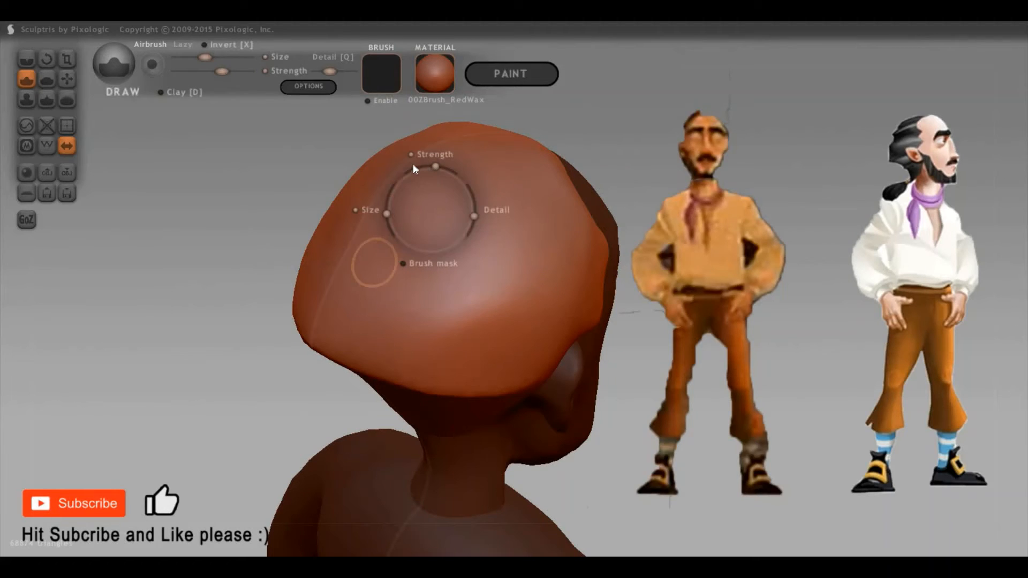
pyautogui.moveTo(333, 271)
pyautogui.mouseDown()
pyautogui.moveTo(483, 279)
pyautogui.moveTo(545, 261)
pyautogui.moveTo(322, 274)
pyautogui.mouseUp()
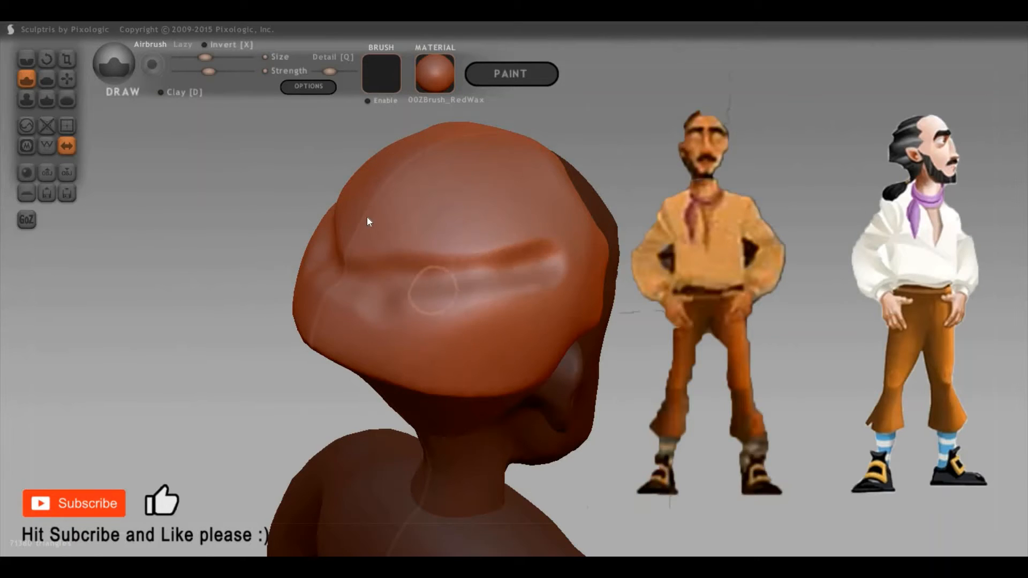
pyautogui.moveTo(374, 196); pyautogui.dragTo(520, 180)
pyautogui.moveTo(812, 166)
pyautogui.mouseDown()
pyautogui.moveTo(817, 206)
pyautogui.moveTo(984, 284)
pyautogui.moveTo(1024, 282)
pyautogui.moveTo(750, 332)
pyautogui.mouseUp()
pyautogui.scroll(3, 1024, 283)
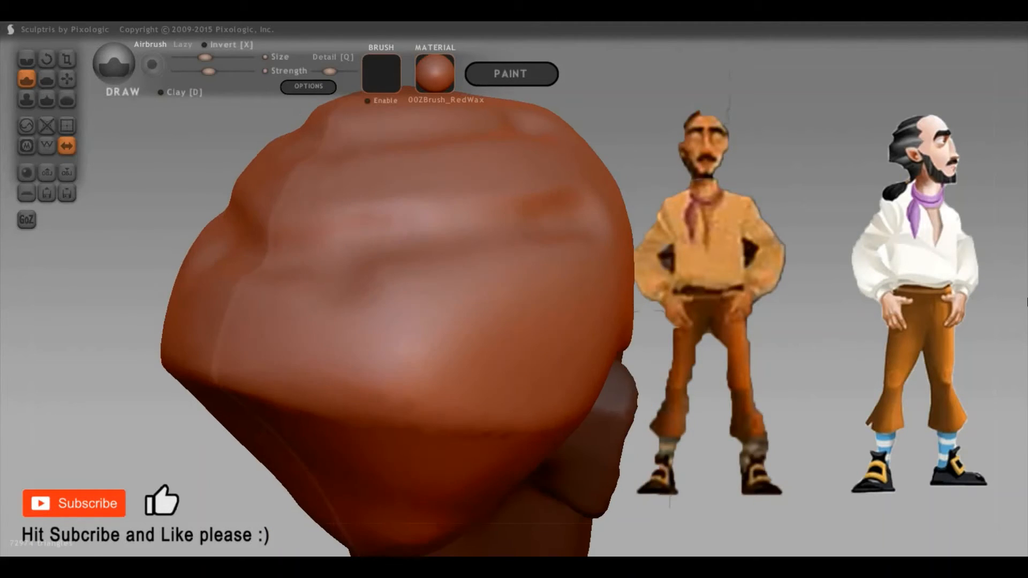
# Refine the strand bands on the back and side of the hair with the Pinch and Draw brushes
pyautogui.moveTo(414, 366); pyautogui.dragTo(406, 348)
pyautogui.press('8')
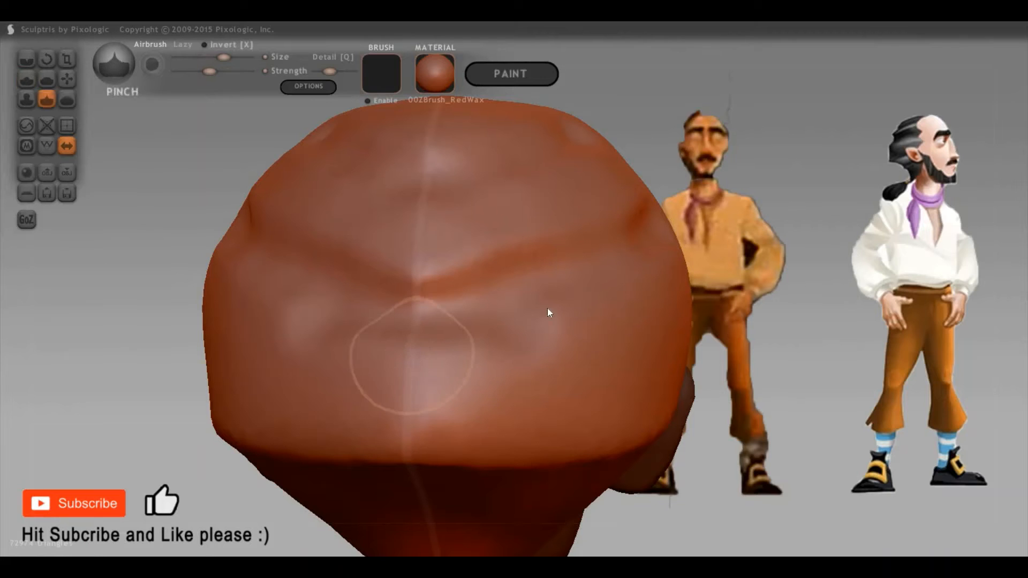
pyautogui.moveTo(572, 345); pyautogui.dragTo(501, 351)
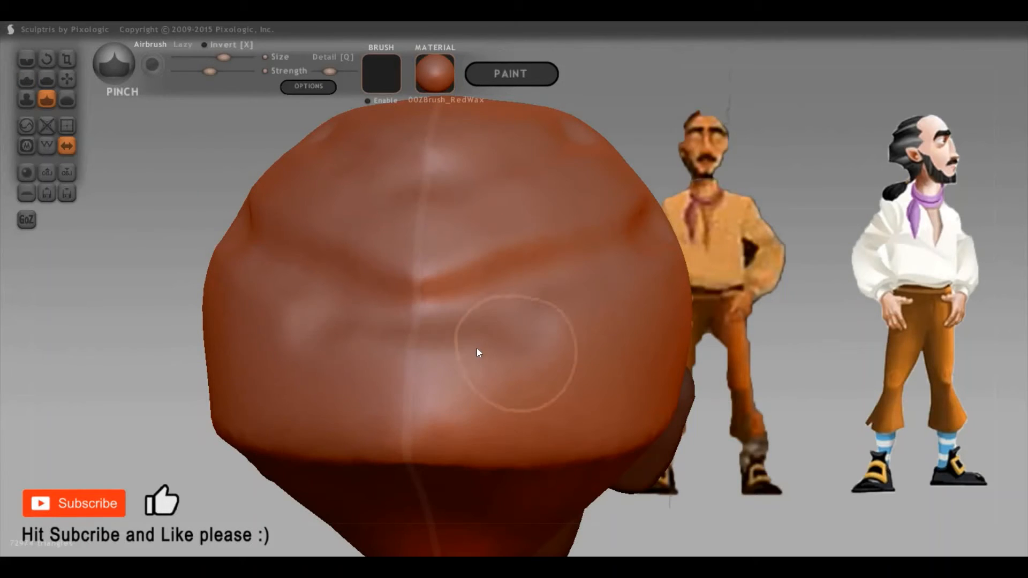
pyautogui.press('4')
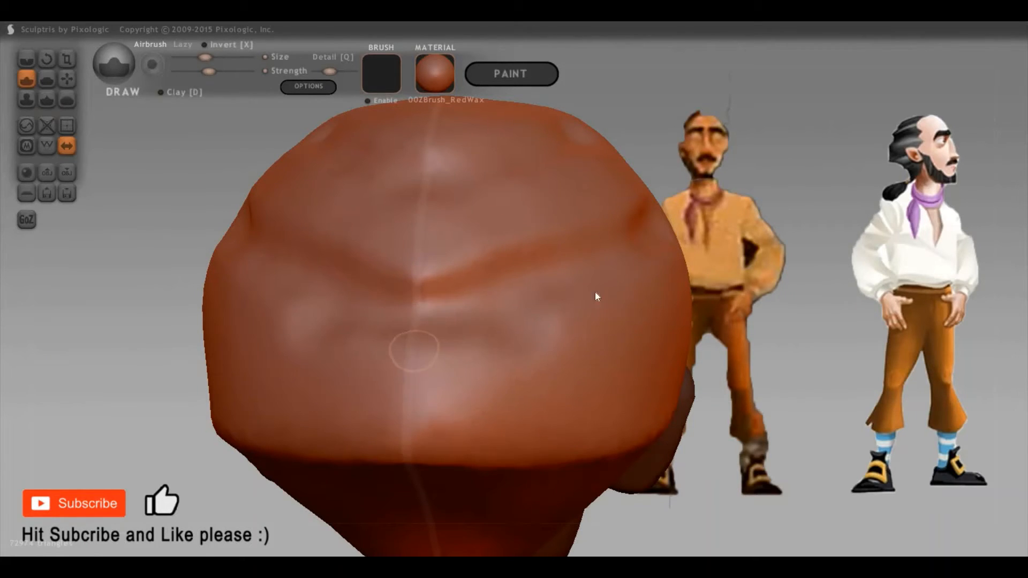
pyautogui.moveTo(686, 276); pyautogui.dragTo(687, 279)
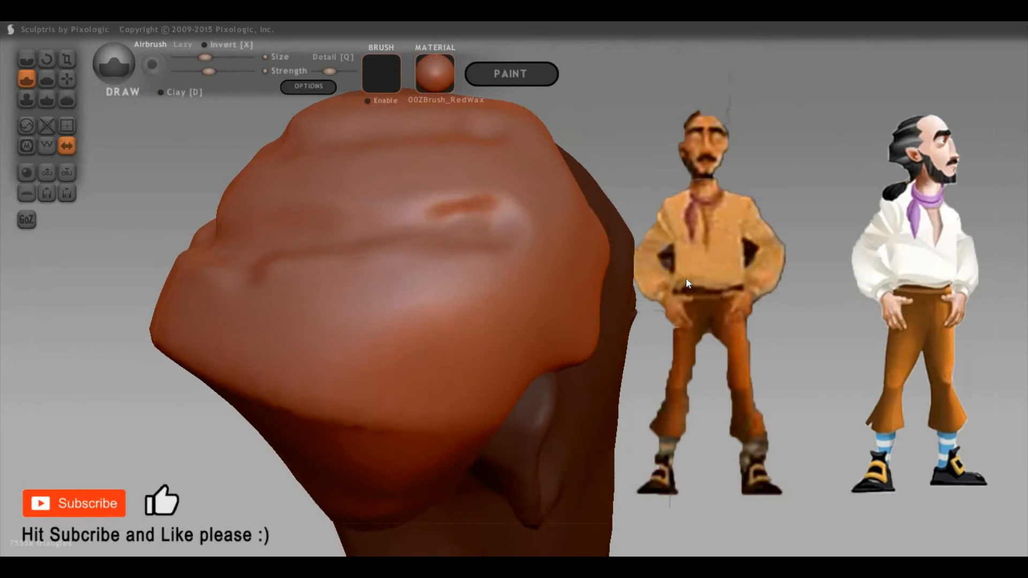
pyautogui.moveTo(801, 359); pyautogui.dragTo(254, 299)
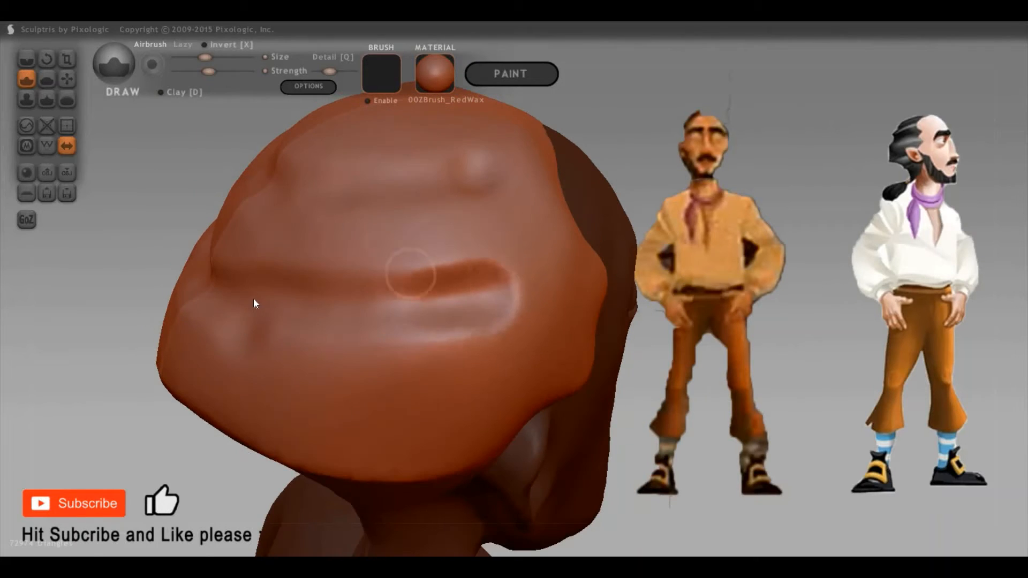
# Tighten the creases between the hair strands at the back and crown with a progressively smaller Pinch brush
pyautogui.press('8')
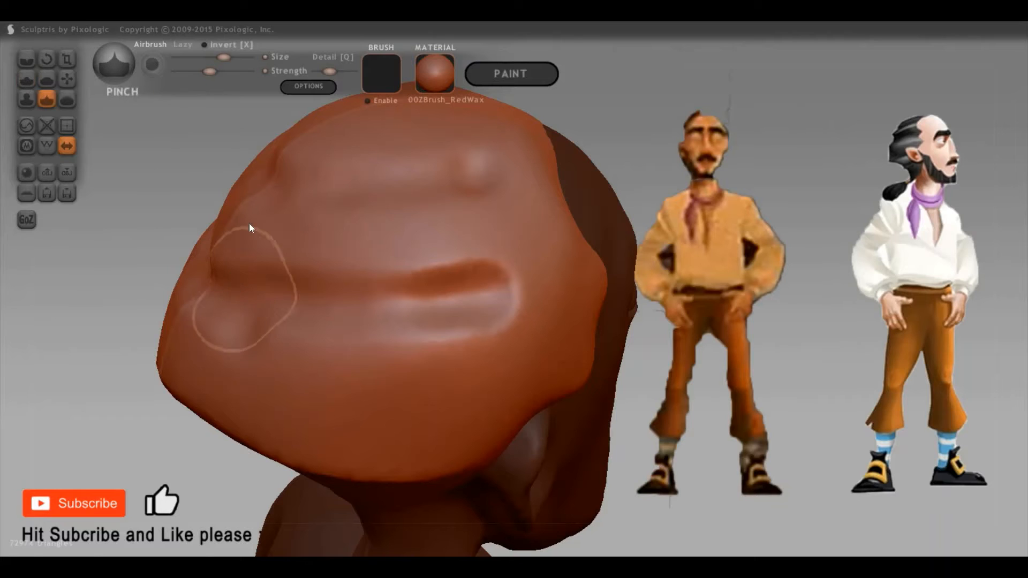
pyautogui.moveTo(237, 247)
pyautogui.mouseDown()
pyautogui.moveTo(227, 269)
pyautogui.moveTo(477, 261)
pyautogui.mouseUp()
pyautogui.moveTo(839, 345)
pyautogui.mouseDown()
pyautogui.moveTo(533, 311)
pyautogui.moveTo(411, 275)
pyautogui.moveTo(345, 294)
pyautogui.moveTo(264, 279)
pyautogui.moveTo(358, 246)
pyautogui.moveTo(391, 205)
pyautogui.mouseUp()
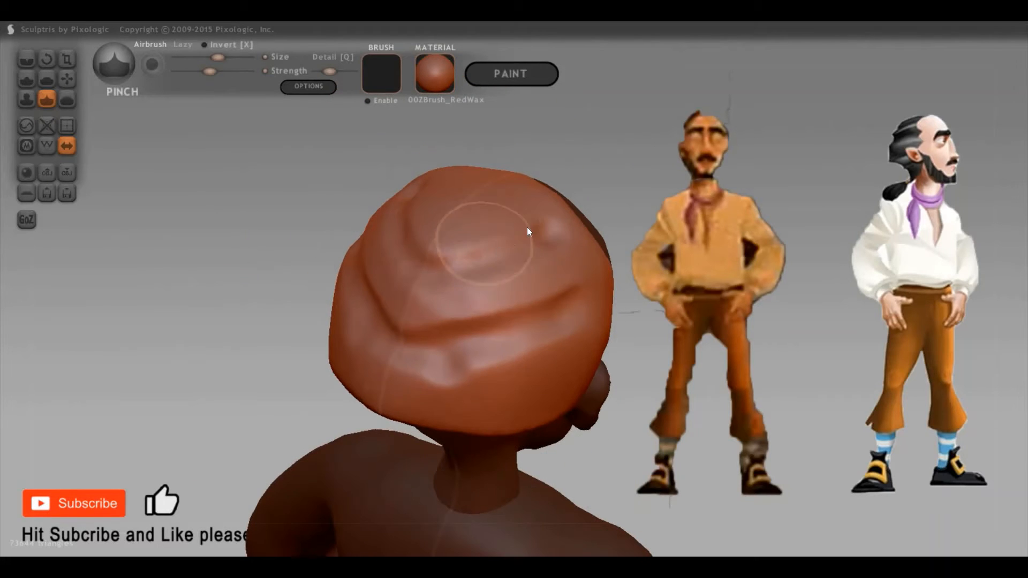
pyautogui.moveTo(527, 232)
pyautogui.mouseDown()
pyautogui.moveTo(544, 276)
pyautogui.moveTo(457, 285)
pyautogui.moveTo(494, 284)
pyautogui.moveTo(530, 193)
pyautogui.mouseUp()
pyautogui.press('space')
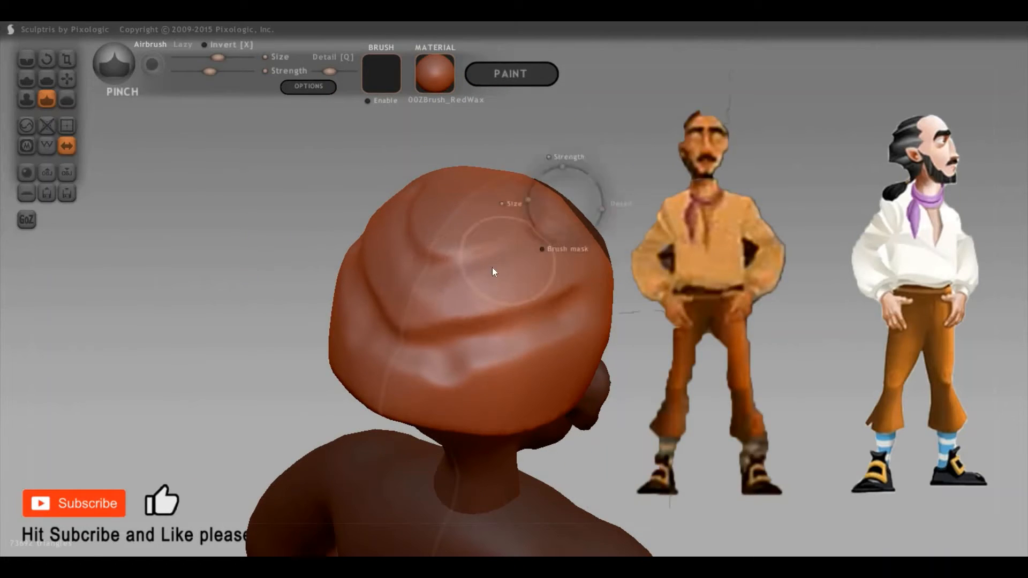
pyautogui.moveTo(494, 271); pyautogui.dragTo(548, 256)
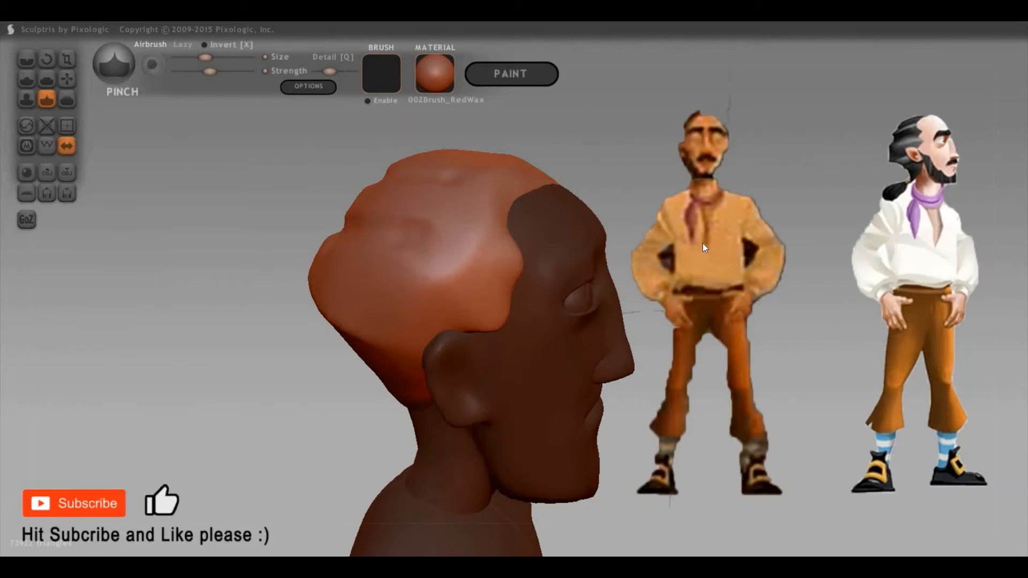
# Shrink the Pinch brush, refine the temple hairline and mask the hair's front edge in front of the ear
pyautogui.moveTo(706, 249); pyautogui.dragTo(547, 290)
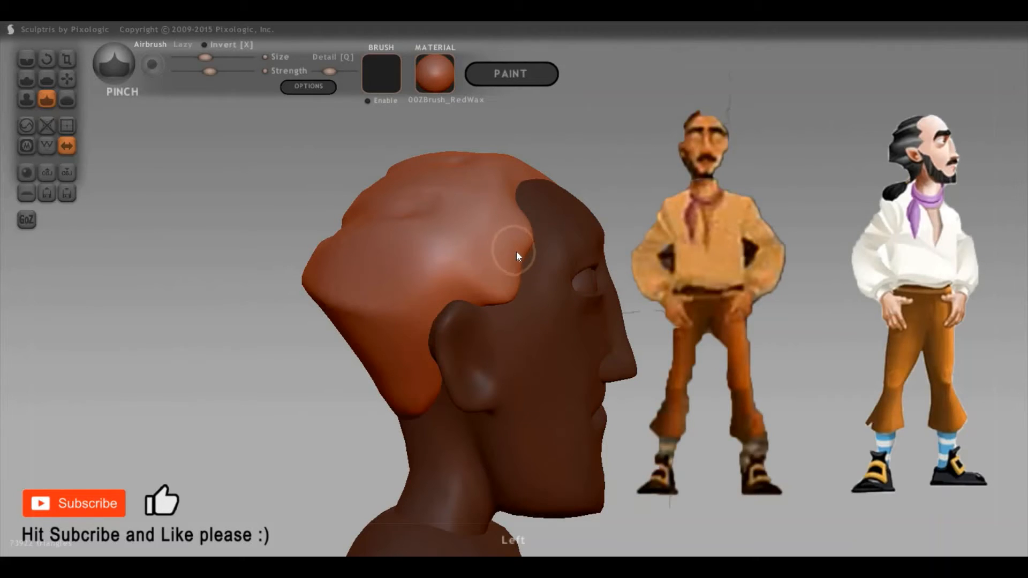
pyautogui.press('space')
pyautogui.moveTo(541, 204); pyautogui.dragTo(504, 321)
pyautogui.press('ctrl')
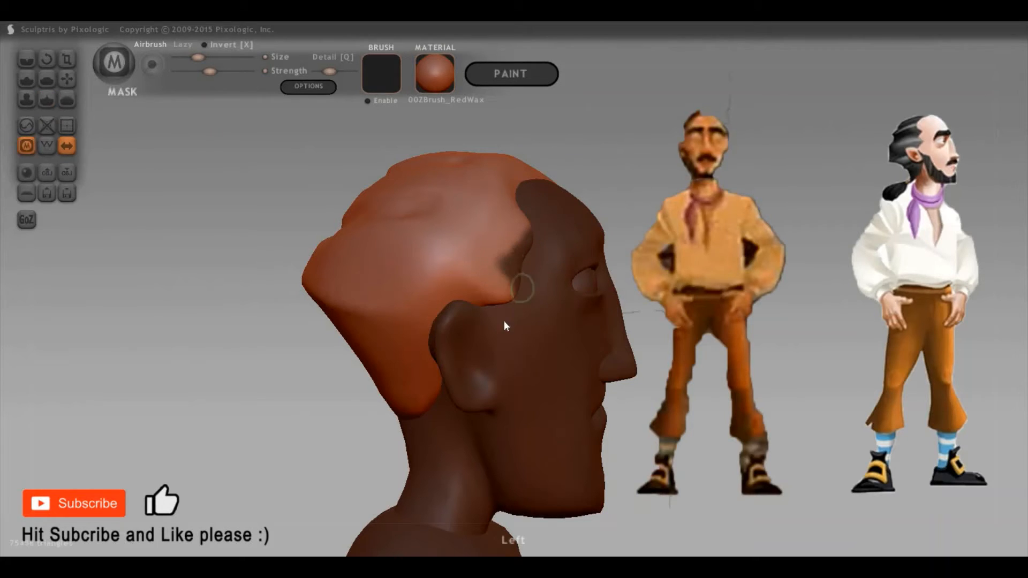
pyautogui.moveTo(807, 231); pyautogui.dragTo(701, 289)
# Clear the painted mask patch at the temple, leaving the whole hair mesh free and the rest of the character masked
pyautogui.keyDown('ctrl'); pyautogui.click(702, 290); pyautogui.keyUp('ctrl')
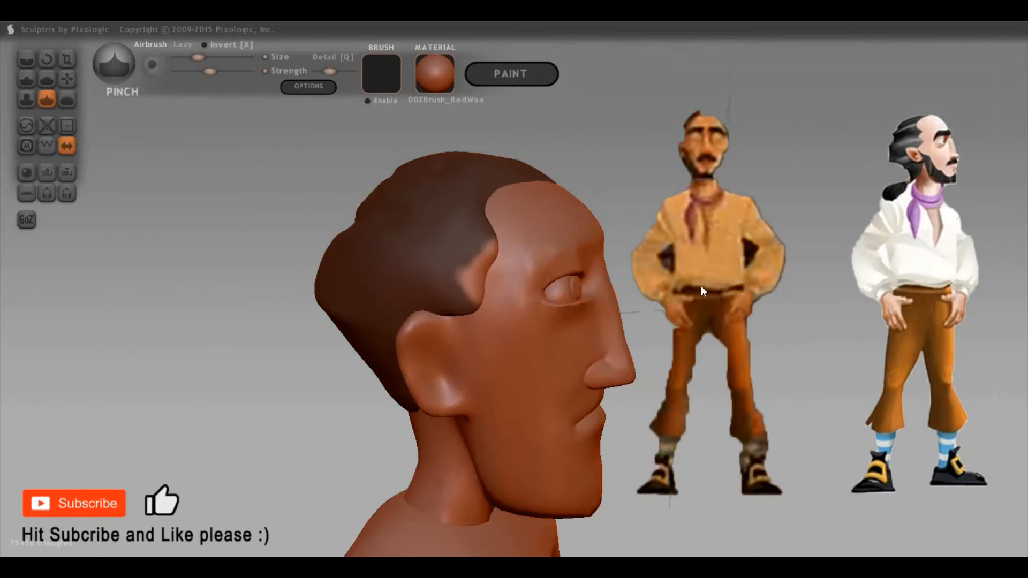
pyautogui.keyDown('ctrl'); pyautogui.click(785, 367); pyautogui.keyUp('ctrl')
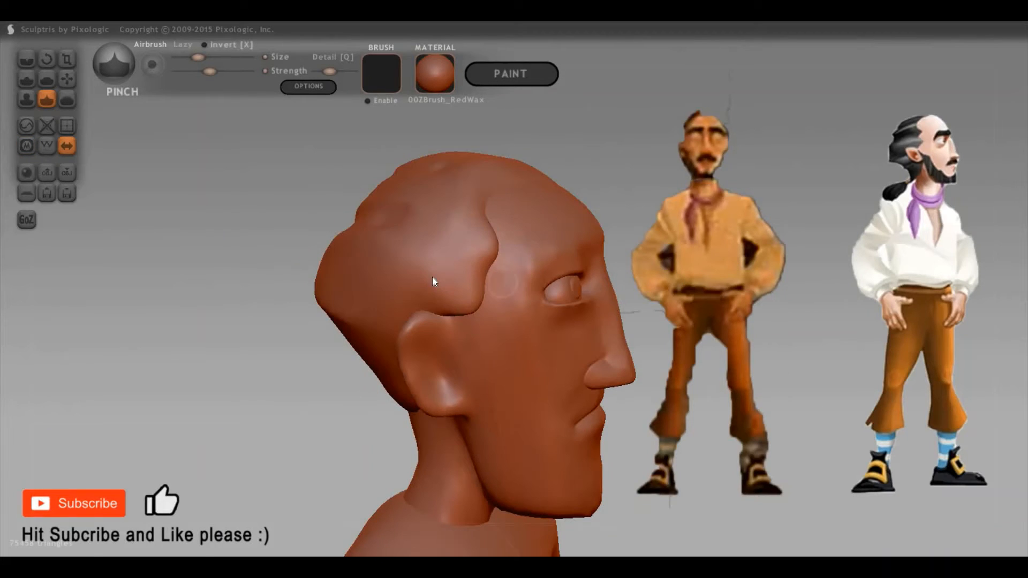
pyautogui.keyDown('ctrl'); pyautogui.click(432, 277); pyautogui.keyUp('ctrl')
pyautogui.keyDown('ctrl'); pyautogui.click(772, 305); pyautogui.keyUp('ctrl')
pyautogui.keyDown('ctrl'); pyautogui.click(773, 300); pyautogui.keyUp('ctrl')
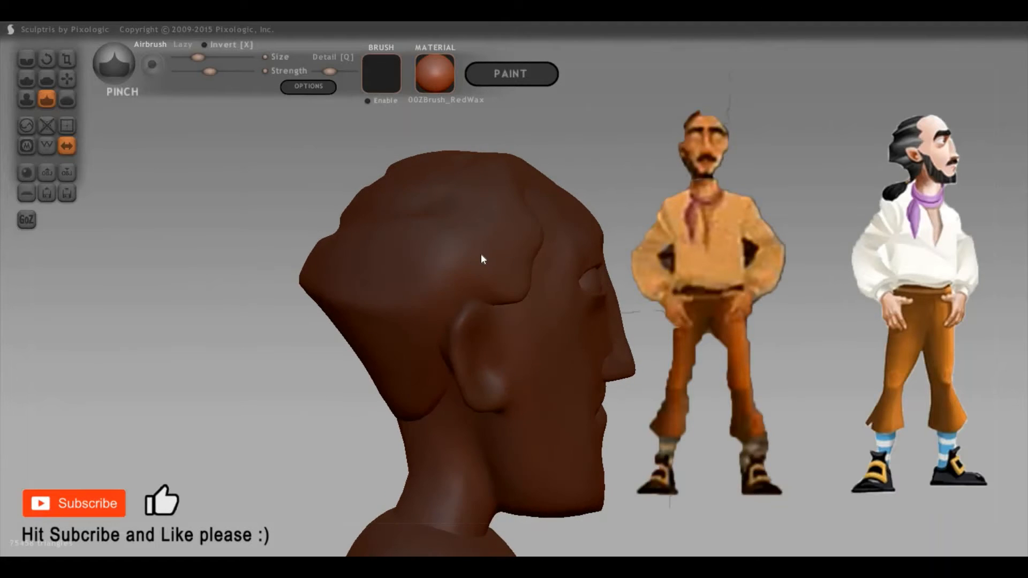
pyautogui.keyDown('ctrl'); pyautogui.click(803, 277); pyautogui.keyUp('ctrl')
pyautogui.scroll(2, 815, 249)
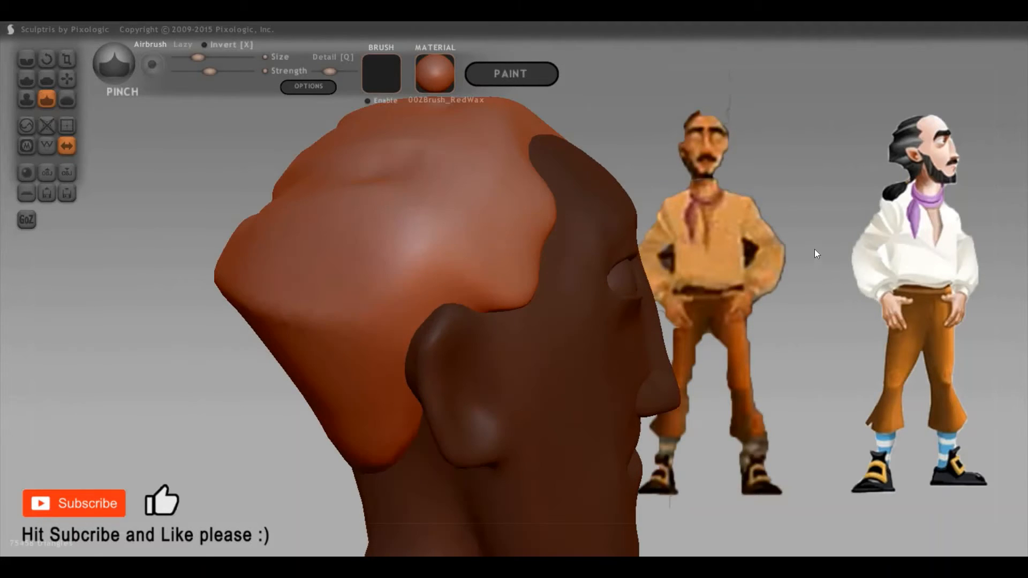
# Invert the mask so the hair is masked and the face is free, checking the temple hairline from the side
pyautogui.hotkey('ctrl', 'i')
pyautogui.moveTo(530, 300); pyautogui.dragTo(487, 287, button='right')
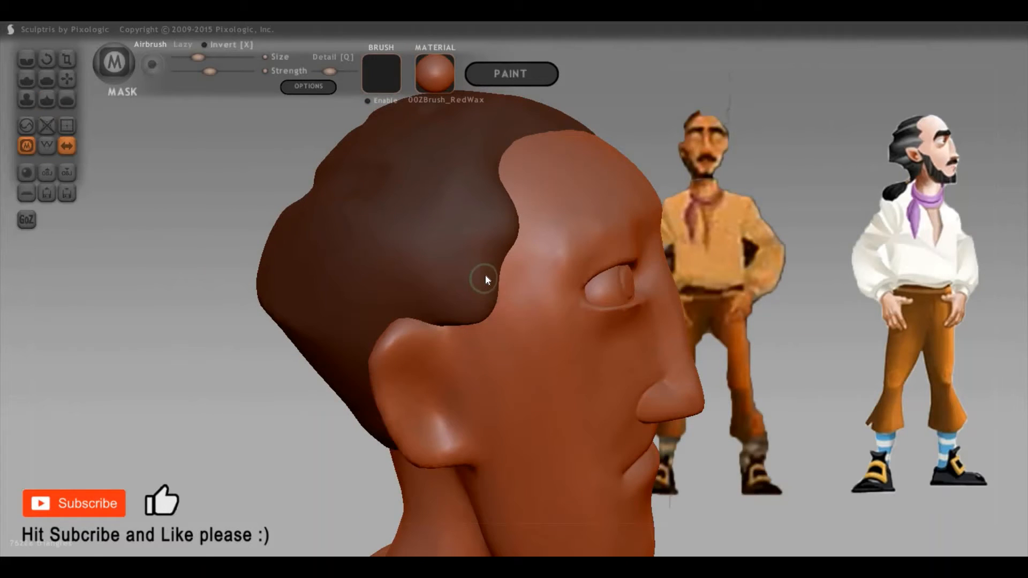
pyautogui.hotkey('ctrl', 'i')
pyautogui.moveTo(487, 287); pyautogui.dragTo(490, 295)
pyautogui.hotkey('ctrl', 'i')
pyautogui.click(484, 281)
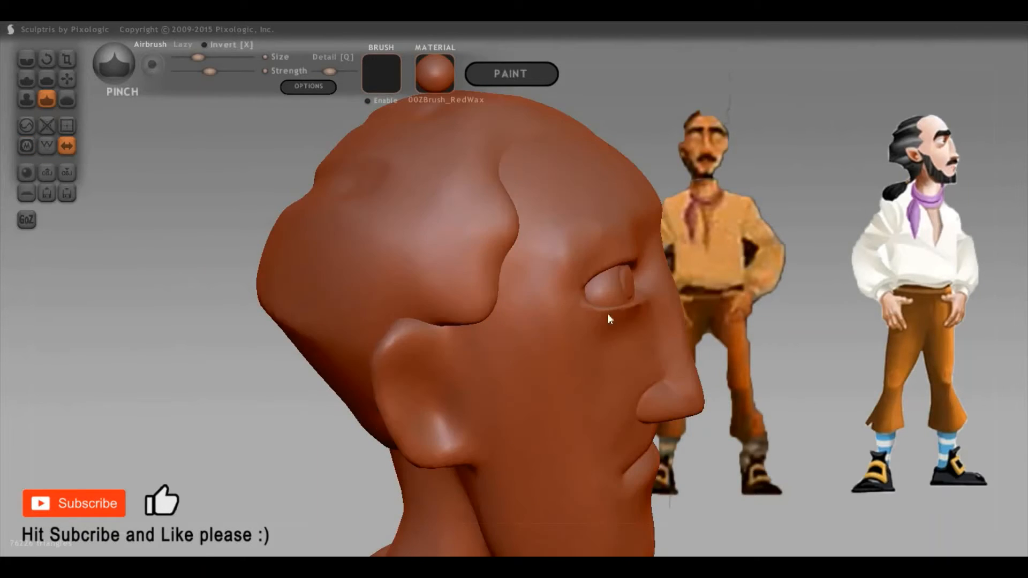
pyautogui.click(643, 314)
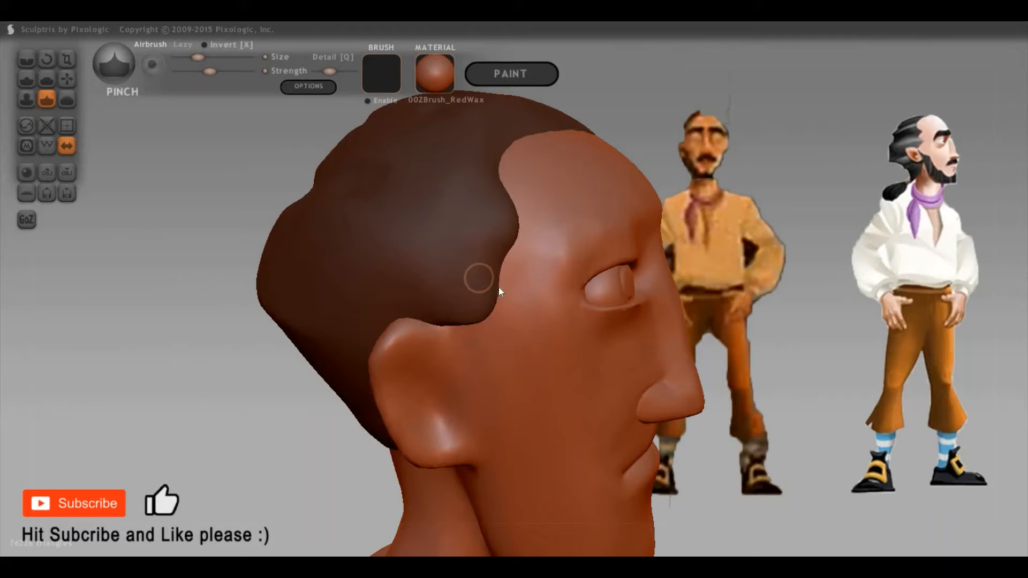
# Open two notches in the hair's mask along the front hairline, one at the temple and one beside the forehead
pyautogui.press('m')
pyautogui.moveTo(499, 256)
pyautogui.mouseDown()
pyautogui.moveTo(486, 258)
pyautogui.moveTo(510, 299)
pyautogui.mouseUp()
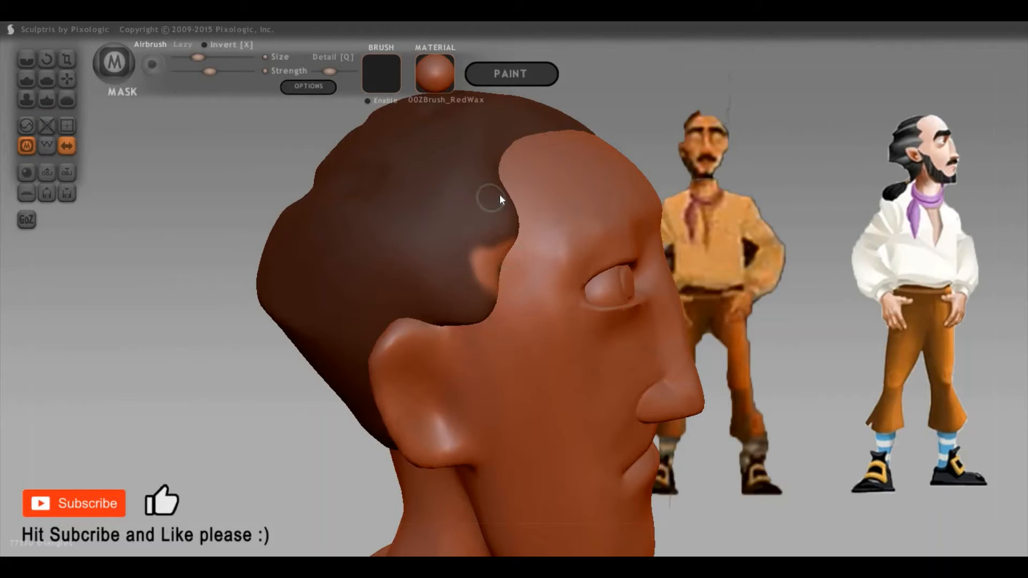
pyautogui.moveTo(509, 197)
pyautogui.mouseDown()
pyautogui.moveTo(499, 163)
pyautogui.moveTo(529, 143)
pyautogui.moveTo(505, 168)
pyautogui.moveTo(490, 164)
pyautogui.moveTo(528, 146)
pyautogui.mouseUp()
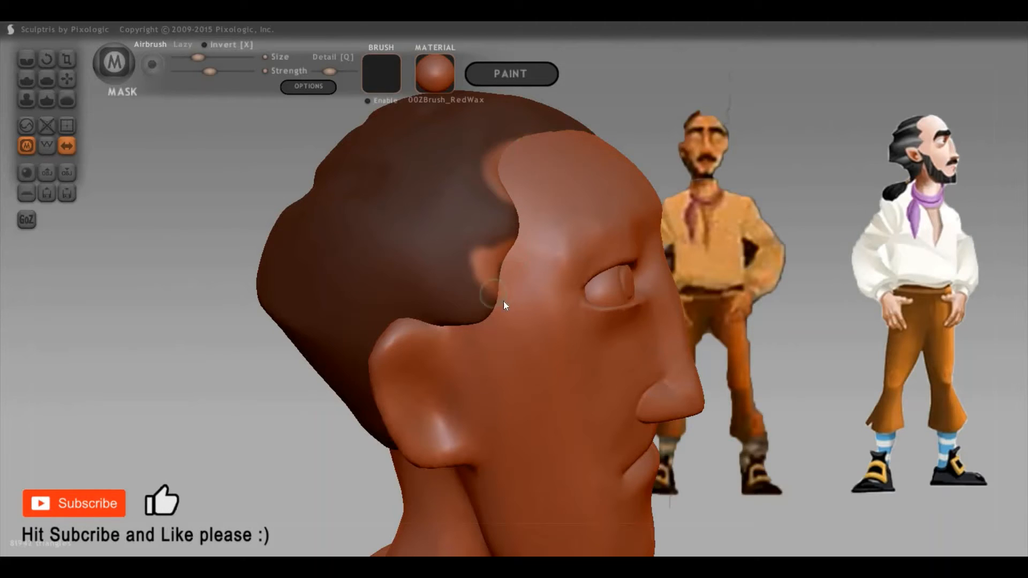
pyautogui.moveTo(477, 263); pyautogui.dragTo(503, 308)
pyautogui.moveTo(450, 317); pyautogui.dragTo(506, 323)
# Raise the Mask brush strength and sharpen both unmasked notches into pointed shapes along the hairline
pyautogui.press('space')
pyautogui.moveTo(542, 175); pyautogui.dragTo(567, 182)
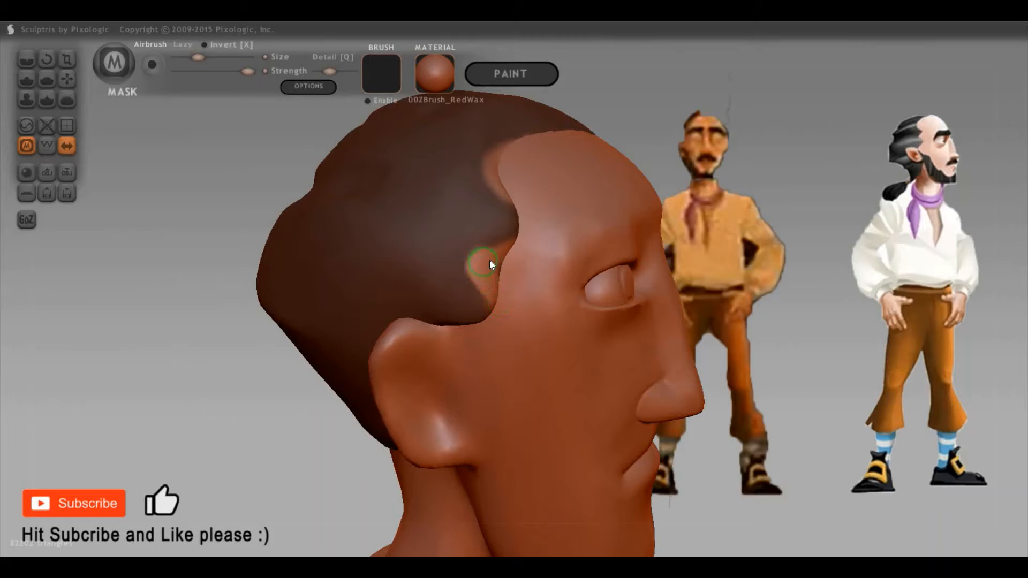
pyautogui.keyDown('alt'); pyautogui.moveTo(484, 171); pyautogui.dragTo(523, 215); pyautogui.keyUp('alt')
pyautogui.keyDown('alt'); pyautogui.moveTo(484, 171); pyautogui.dragTo(517, 155); pyautogui.keyUp('alt')
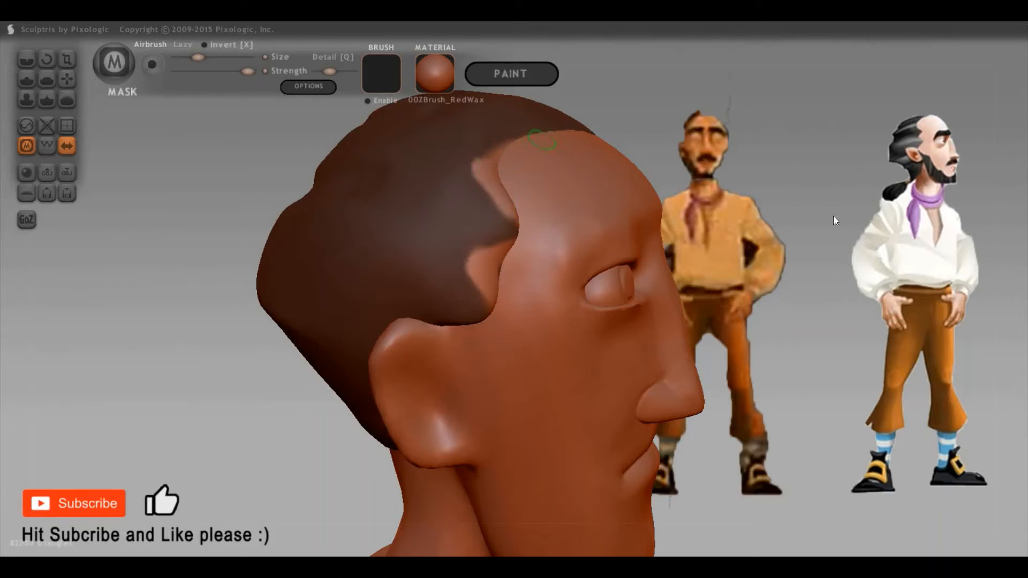
# Isolate the hair by inverting the mask and hiding the masked meshes, then invert again to free only the notches
pyautogui.moveTo(867, 245); pyautogui.dragTo(850, 239)
pyautogui.hotkey('ctrl', 'i')
pyautogui.moveTo(390, 256); pyautogui.dragTo(358, 260, button='right')
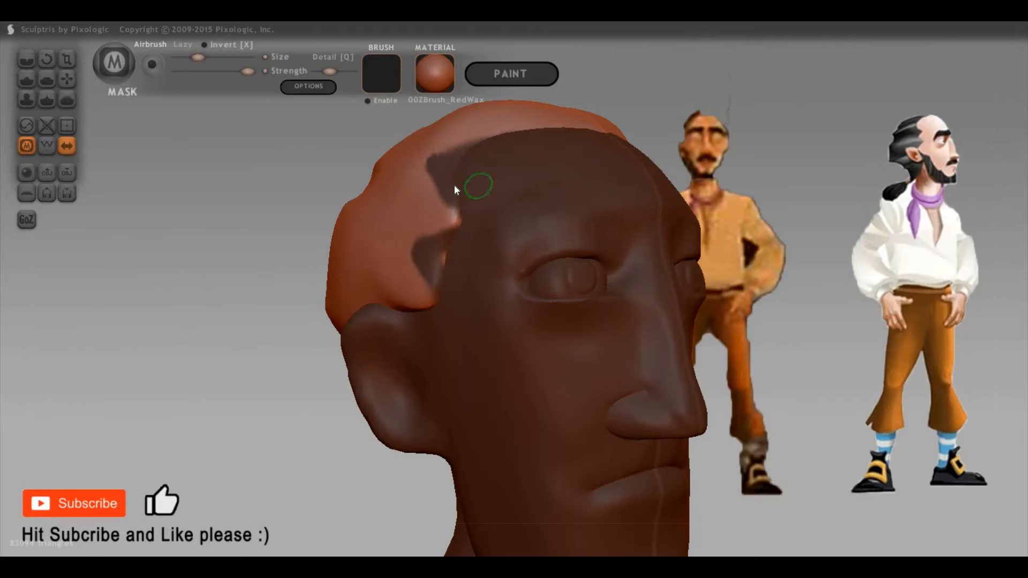
pyautogui.hotkey('ctrl', 'h')
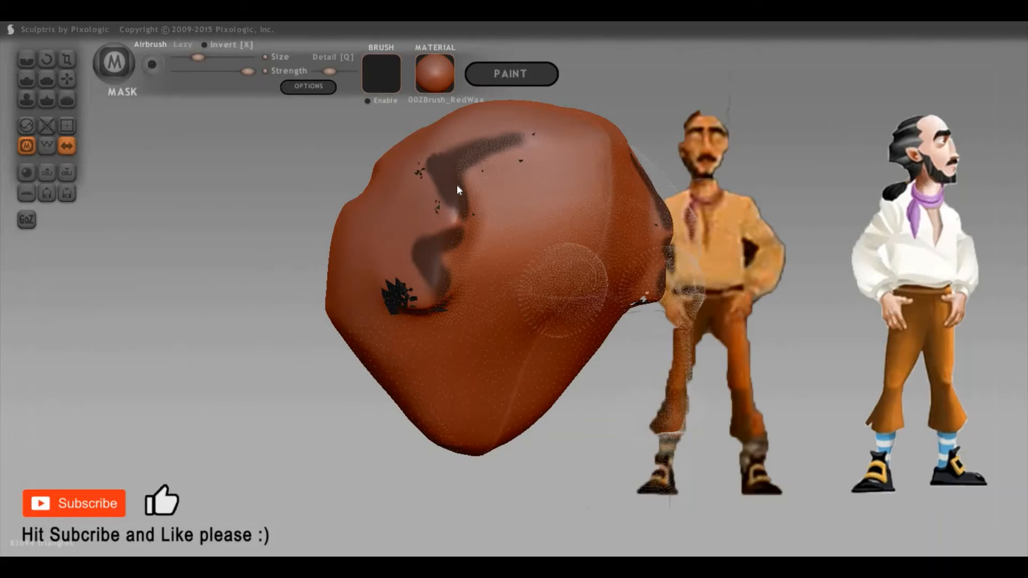
pyautogui.keyDown('ctrl'); pyautogui.click(691, 246); pyautogui.keyUp('ctrl')
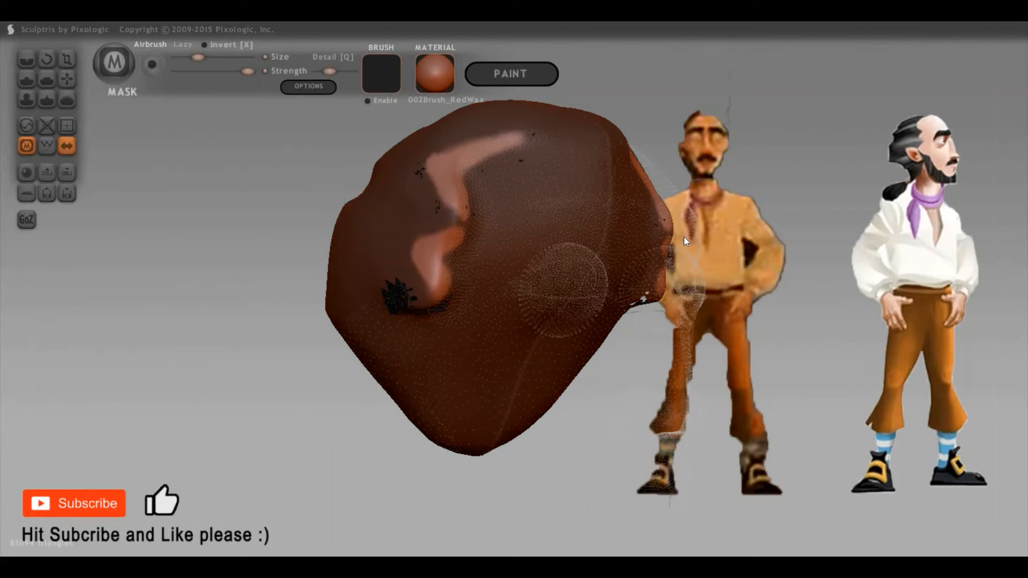
# Push the unmasked hairline notches inward with an enlarged Grab brush and smooth the stretched surface
pyautogui.press('g')
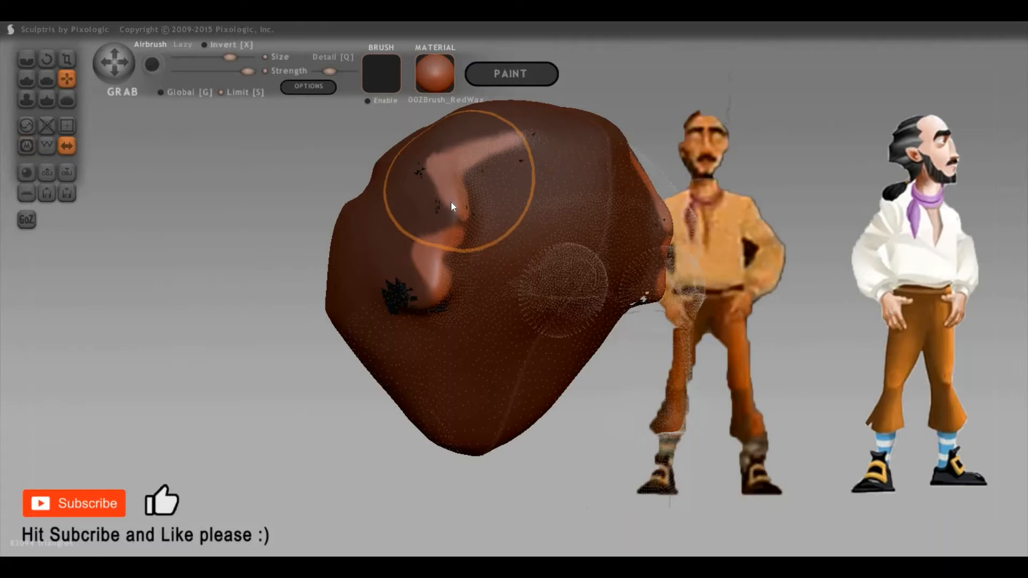
pyautogui.press('space')
pyautogui.moveTo(455, 221)
pyautogui.mouseDown()
pyautogui.moveTo(489, 217)
pyautogui.moveTo(463, 201)
pyautogui.moveTo(698, 233)
pyautogui.mouseUp()
pyautogui.hotkey('ctrl', 'z')
pyautogui.hotkey('ctrl', 'z')
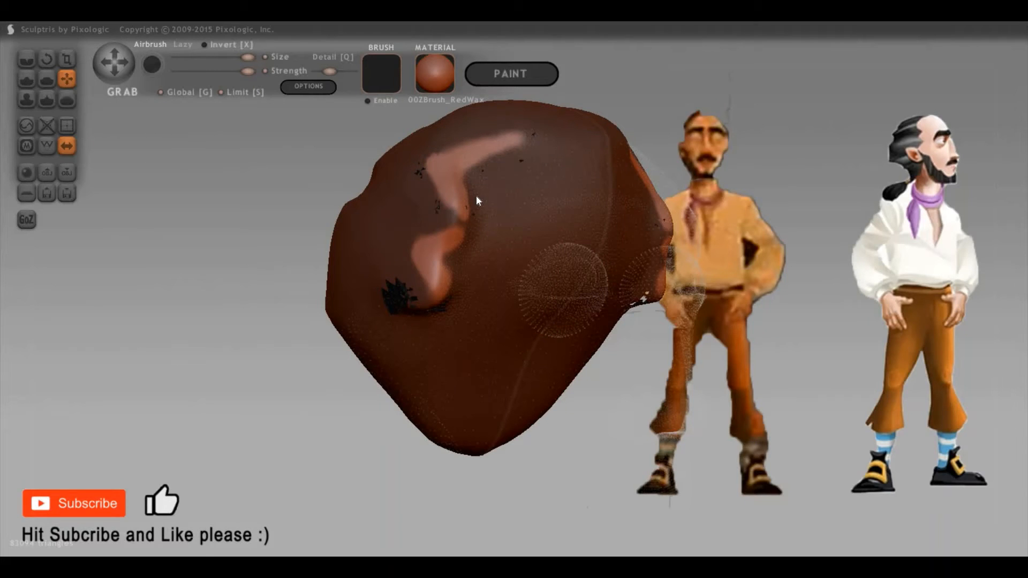
pyautogui.moveTo(447, 213)
pyautogui.mouseDown(button='right')
pyautogui.moveTo(473, 215)
pyautogui.moveTo(441, 222)
pyautogui.mouseUp(button='right')
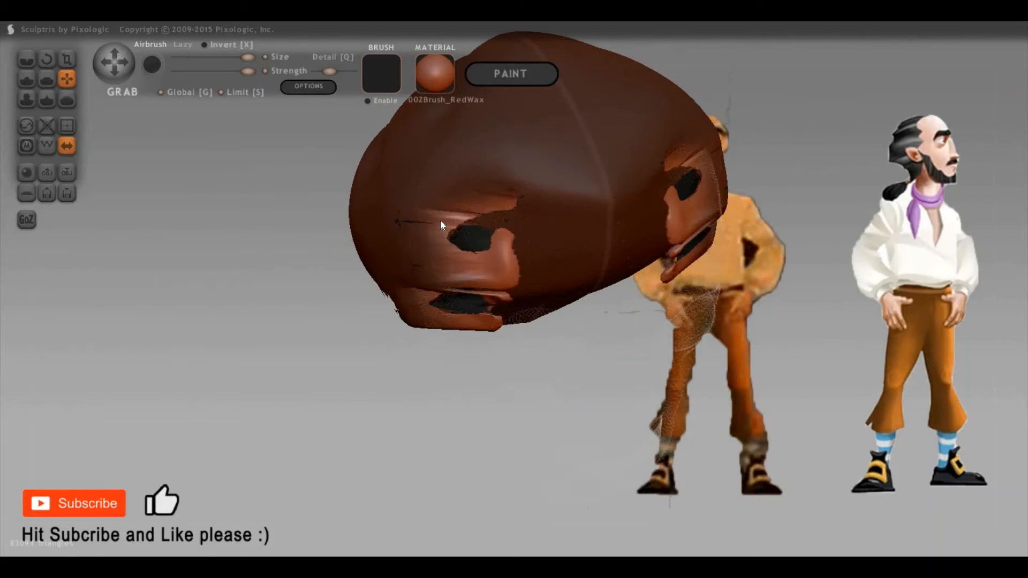
pyautogui.moveTo(441, 221)
pyautogui.keyDown('shift'); pyautogui.mouseDown()
pyautogui.moveTo(449, 222)
pyautogui.moveTo(357, 210)
pyautogui.moveTo(488, 193)
pyautogui.mouseUp(); pyautogui.keyUp('shift')
pyautogui.moveTo(488, 192); pyautogui.dragTo(476, 226, button='right')
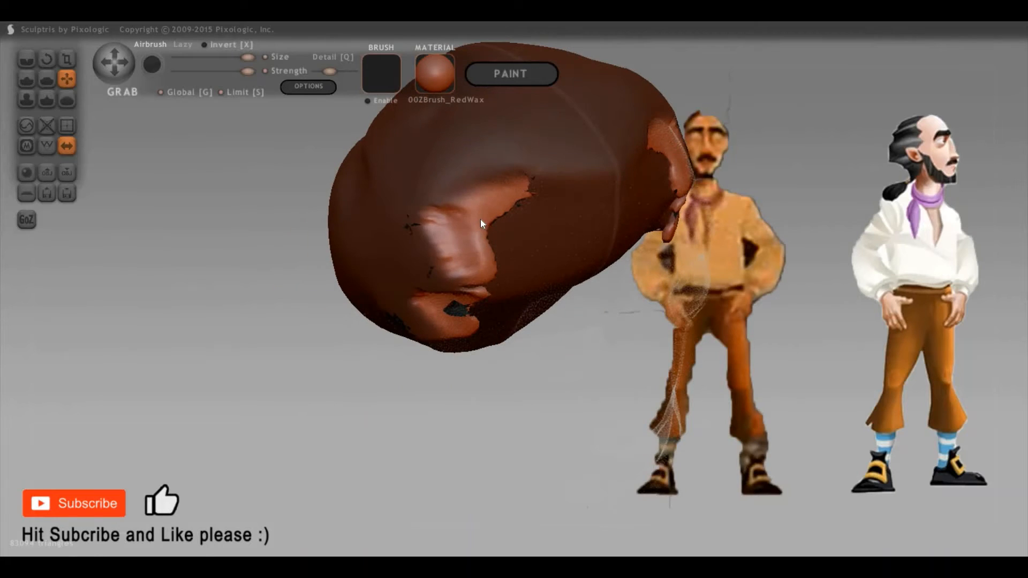
# Step back part of the notch smoothing, clear the hair's mask and bring the hidden head and body back
pyautogui.hotkey('ctrl', 'z')
pyautogui.hotkey('ctrl', 'z')
pyautogui.hotkey('ctrl', 'z')
pyautogui.hotkey('ctrl', 'z')
pyautogui.hotkey('ctrl', 'z')
pyautogui.hotkey('ctrl', 'z')
pyautogui.hotkey('ctrl', 'z')
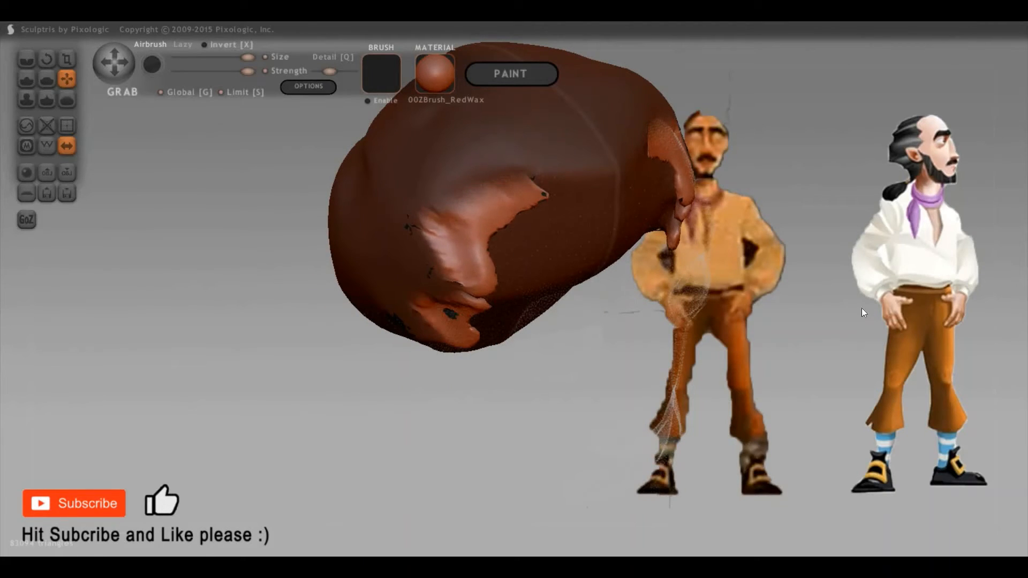
pyautogui.hotkey('ctrl', 'z')
pyautogui.hotkey('ctrl', 'z')
pyautogui.hotkey('ctrl', 'z')
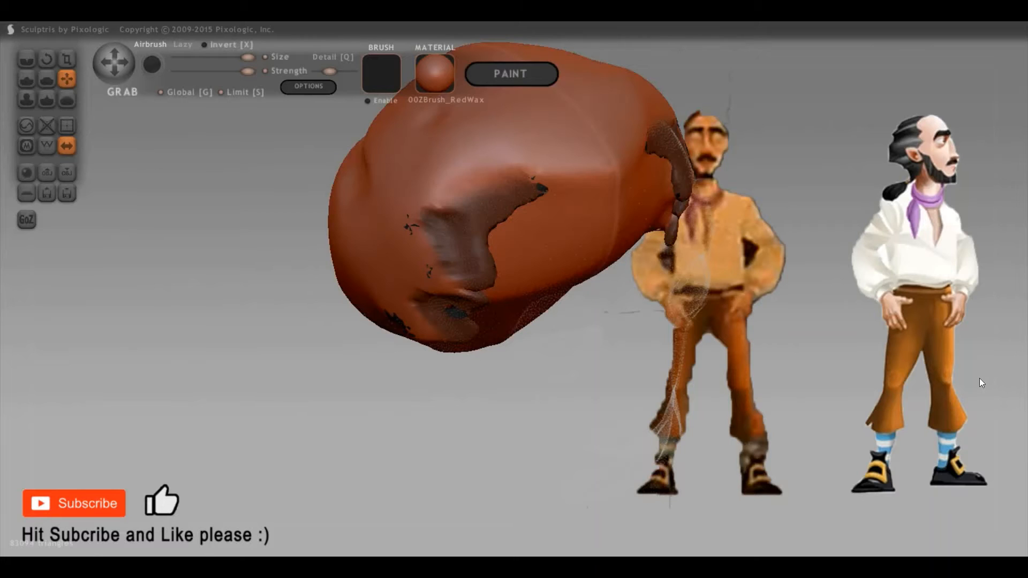
pyautogui.moveTo(968, 373)
pyautogui.mouseDown()
pyautogui.moveTo(947, 330)
pyautogui.moveTo(897, 331)
pyautogui.moveTo(832, 281)
pyautogui.moveTo(944, 420)
pyautogui.moveTo(966, 410)
pyautogui.mouseUp()
pyautogui.keyDown('ctrl'); pyautogui.click(466, 251); pyautogui.keyUp('ctrl')
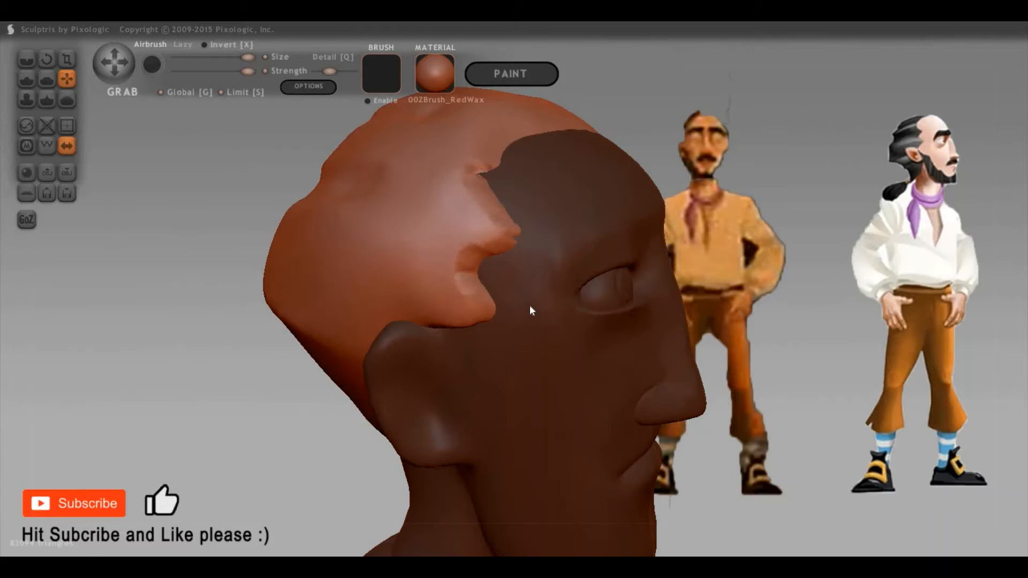
# Sharpen the hair tips at the temple and along the forehead hairline with a larger Pinch brush
pyautogui.press('p')
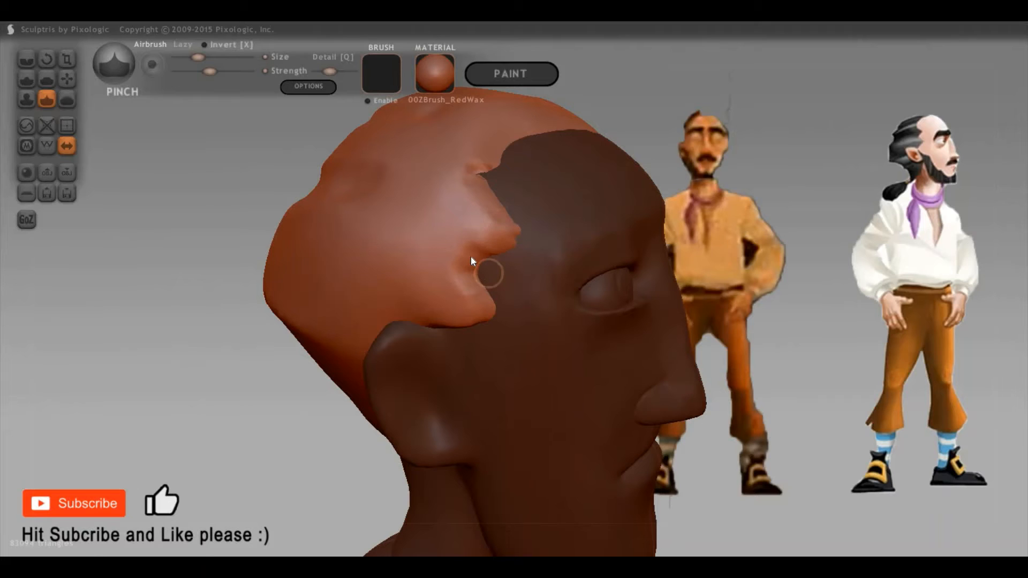
pyautogui.press('space')
pyautogui.moveTo(497, 238); pyautogui.dragTo(496, 230)
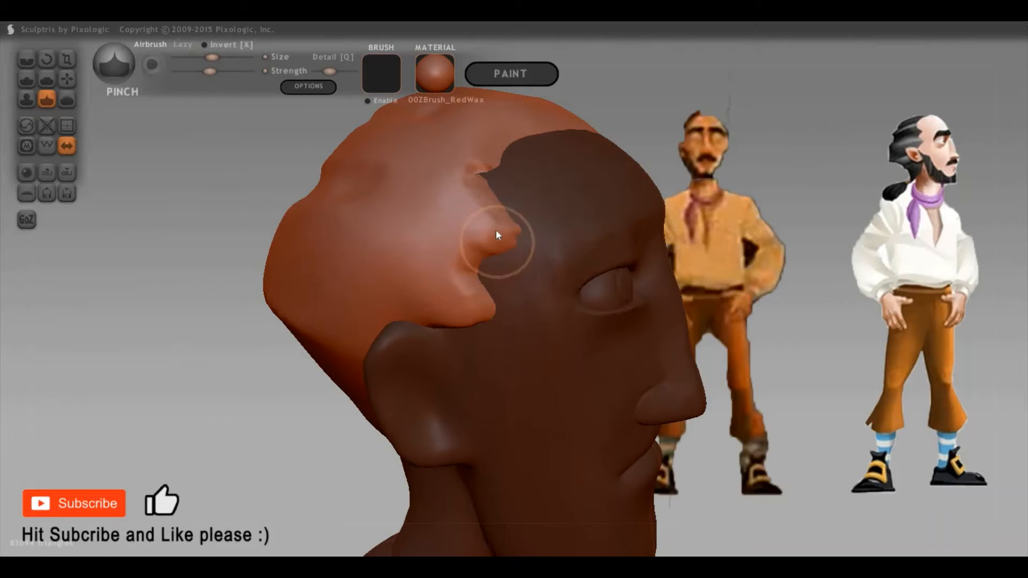
pyautogui.moveTo(484, 309)
pyautogui.mouseDown()
pyautogui.moveTo(479, 264)
pyautogui.moveTo(502, 238)
pyautogui.moveTo(480, 179)
pyautogui.moveTo(495, 166)
pyautogui.mouseUp()
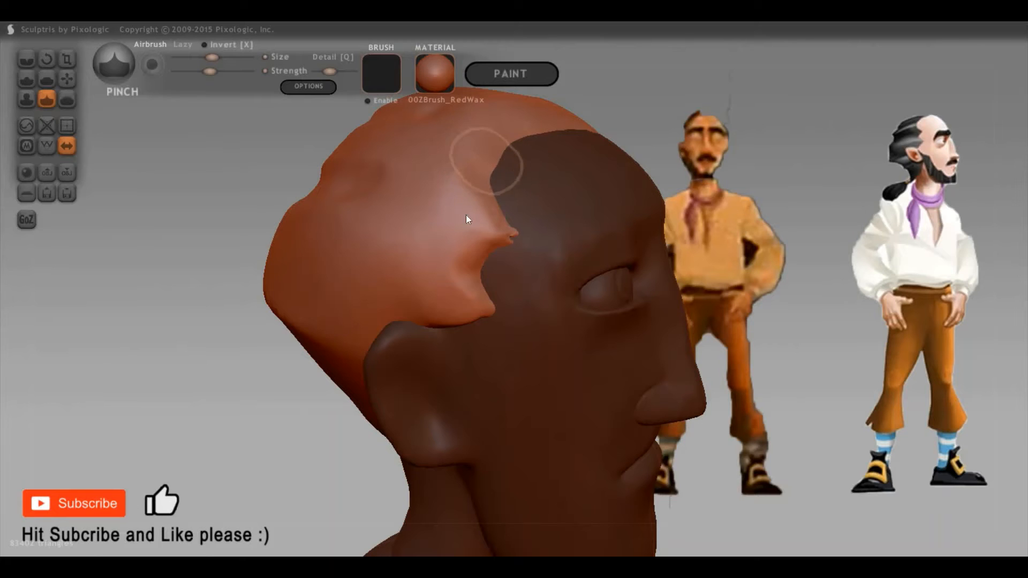
pyautogui.moveTo(467, 220)
pyautogui.mouseDown(button='right')
pyautogui.moveTo(455, 241)
pyautogui.moveTo(982, 267)
pyautogui.mouseUp(button='right')
pyautogui.moveTo(496, 249); pyautogui.dragTo(462, 256, button='right')
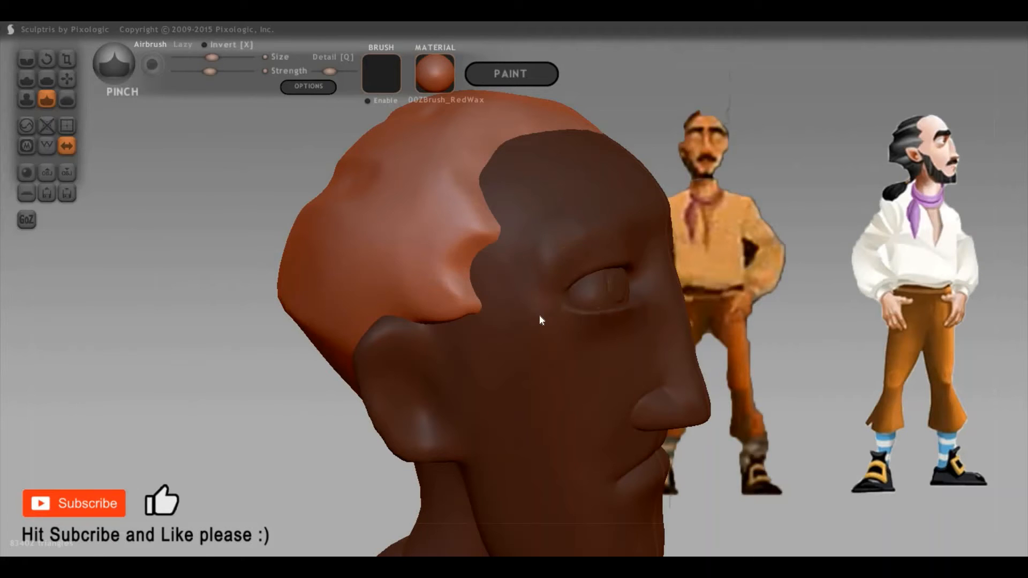
pyautogui.moveTo(542, 317); pyautogui.dragTo(523, 300, button='right')
# Activate the torso and arms mesh and build up collarbone and shoulder forms with the Draw brush
pyautogui.moveTo(828, 327)
pyautogui.mouseDown(button='right')
pyautogui.moveTo(879, 373)
pyautogui.moveTo(814, 328)
pyautogui.moveTo(869, 352)
pyautogui.moveTo(855, 401)
pyautogui.mouseUp(button='right')
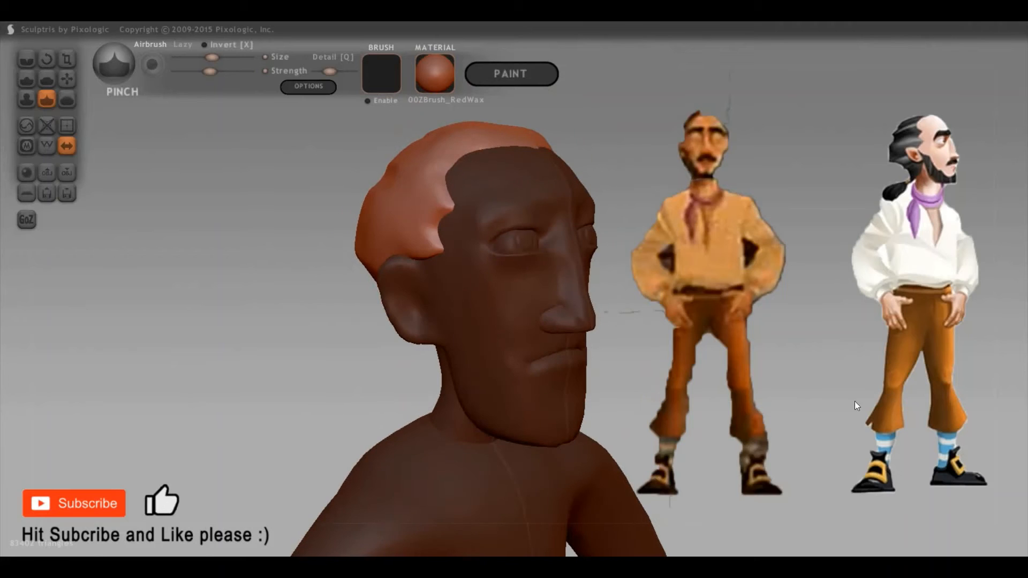
pyautogui.moveTo(831, 445)
pyautogui.mouseDown(button='right')
pyautogui.moveTo(764, 310)
pyautogui.moveTo(864, 301)
pyautogui.mouseUp(button='right')
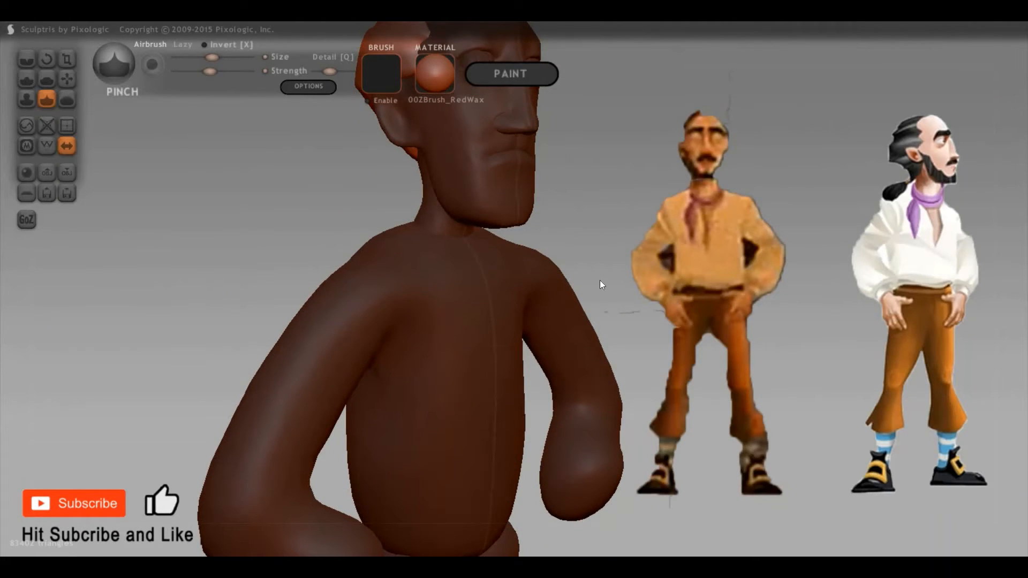
pyautogui.moveTo(600, 286); pyautogui.dragTo(611, 292, button='right')
pyautogui.press('d')
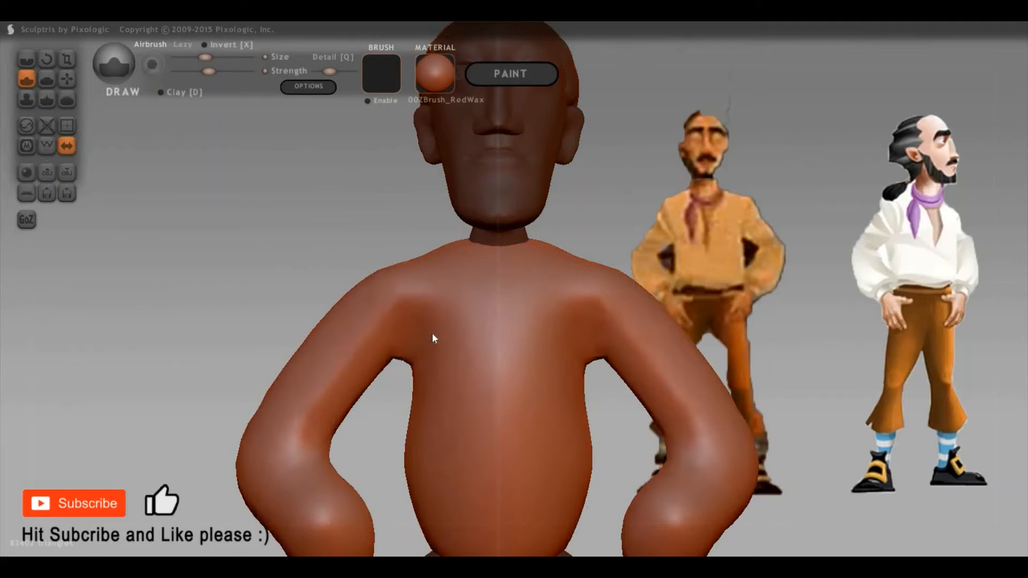
pyautogui.moveTo(450, 287); pyautogui.dragTo(391, 294, button='right')
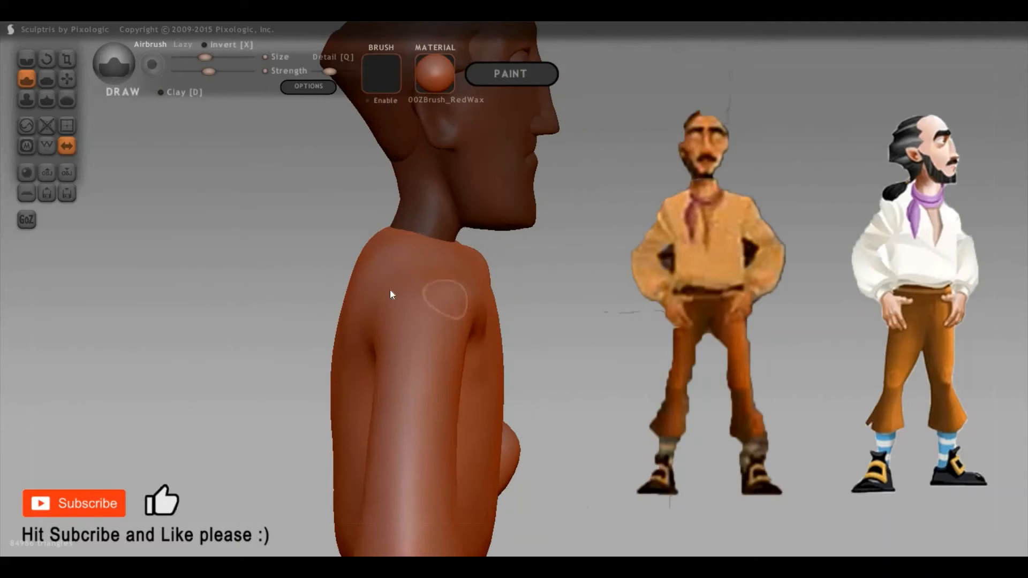
pyautogui.moveTo(582, 314)
pyautogui.mouseDown(button='right')
pyautogui.moveTo(422, 280)
pyautogui.moveTo(389, 229)
pyautogui.mouseUp(button='right')
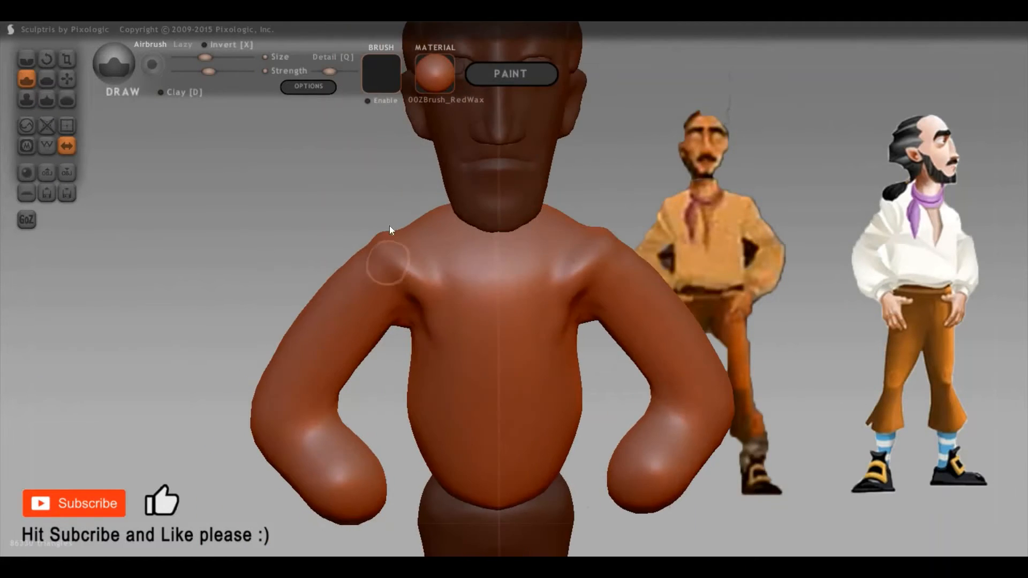
pyautogui.moveTo(445, 298); pyautogui.dragTo(381, 266, button='right')
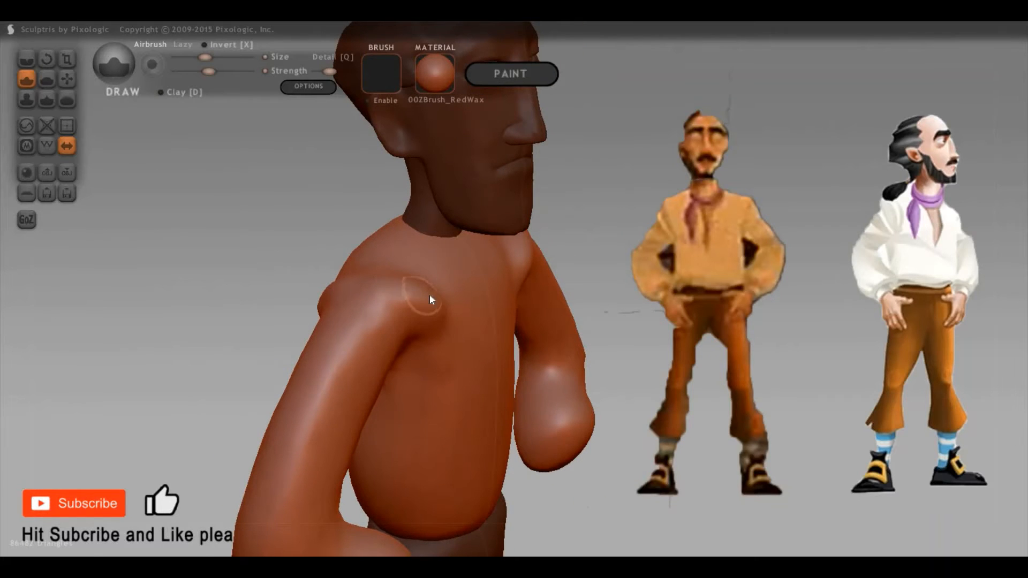
# Build up the top and front of the shoulder with the Draw brush
pyautogui.moveTo(430, 300)
pyautogui.mouseDown()
pyautogui.moveTo(442, 297)
pyautogui.moveTo(367, 260)
pyautogui.moveTo(394, 284)
pyautogui.moveTo(353, 257)
pyautogui.mouseUp()
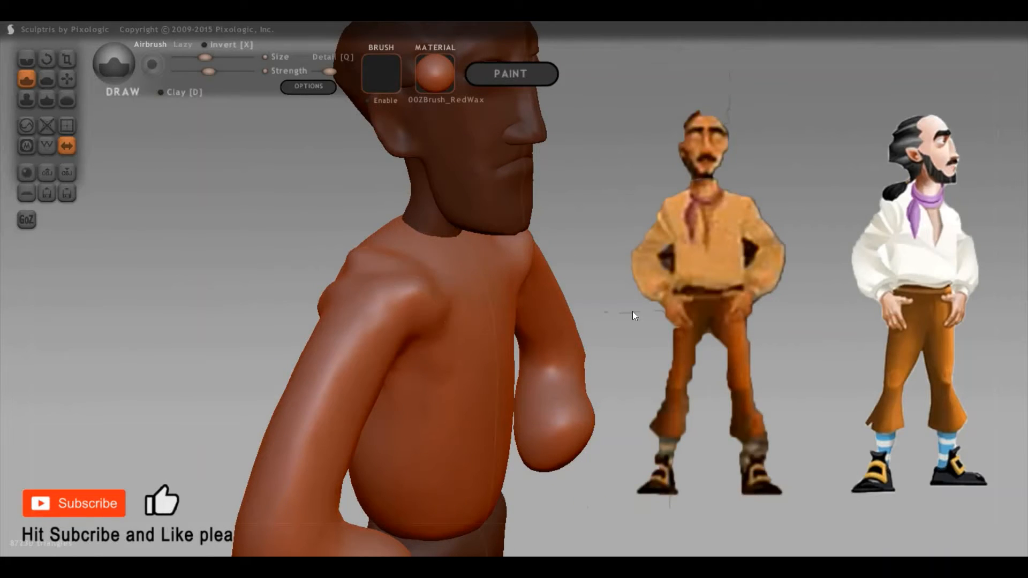
pyautogui.moveTo(436, 329); pyautogui.dragTo(337, 294, button='right')
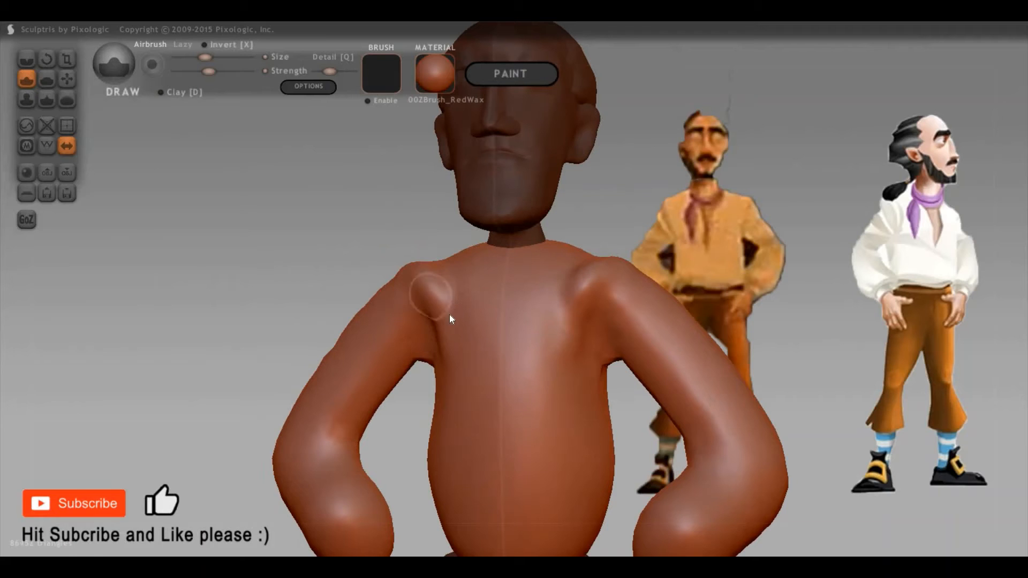
pyautogui.moveTo(449, 314); pyautogui.dragTo(440, 283)
pyautogui.moveTo(422, 292); pyautogui.dragTo(449, 303, button='right')
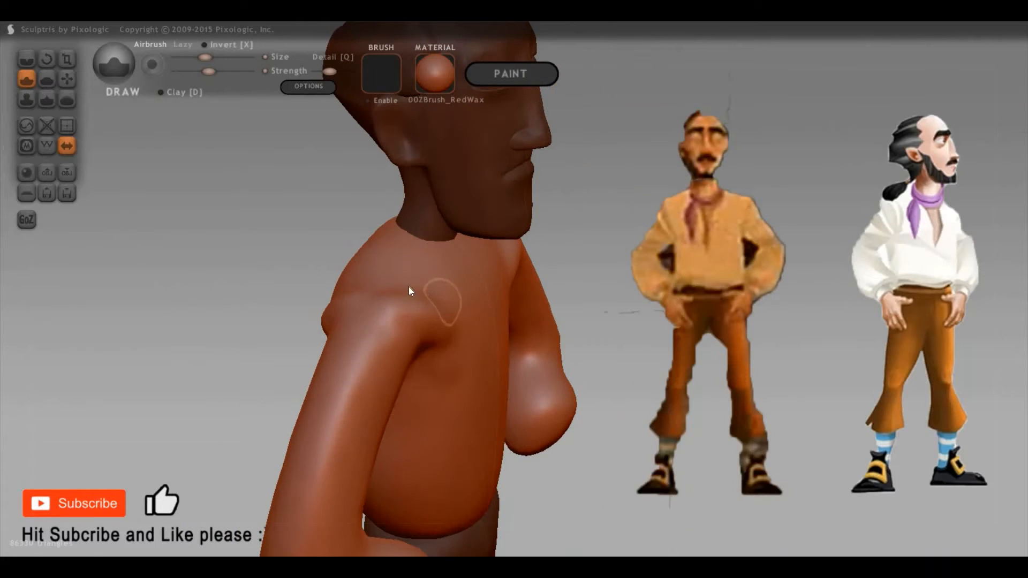
# Sculpt the fold between the armpit and chest and fill out the front of the shoulder with the Draw brush
pyautogui.moveTo(546, 321)
pyautogui.mouseDown(button='right')
pyautogui.moveTo(563, 317)
pyautogui.moveTo(413, 408)
pyautogui.moveTo(490, 366)
pyautogui.mouseUp(button='right')
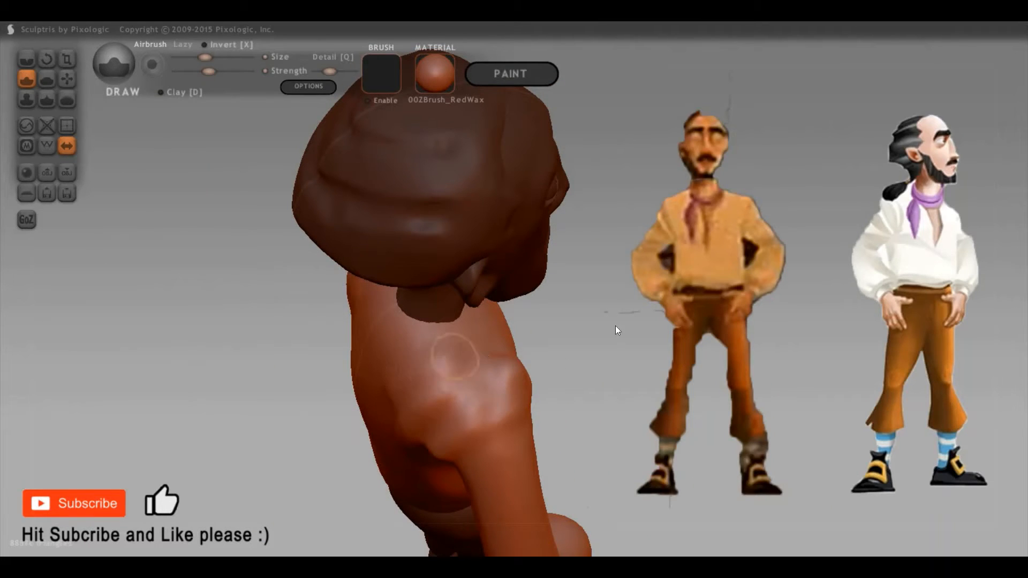
pyautogui.moveTo(388, 294); pyautogui.dragTo(423, 316, button='right')
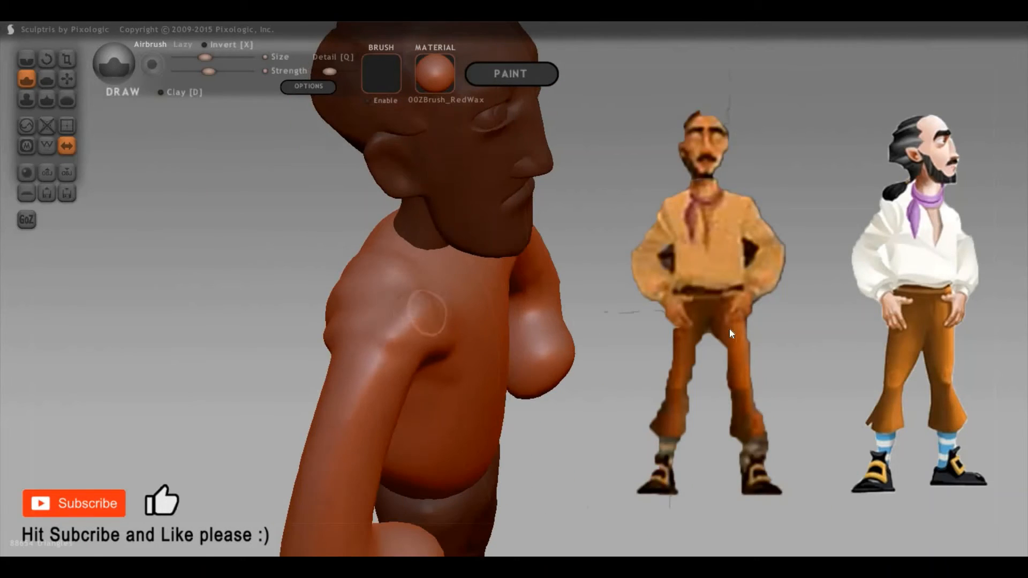
pyautogui.keyDown('shift'); pyautogui.moveTo(475, 280); pyautogui.dragTo(441, 267, button='right'); pyautogui.keyUp('shift')
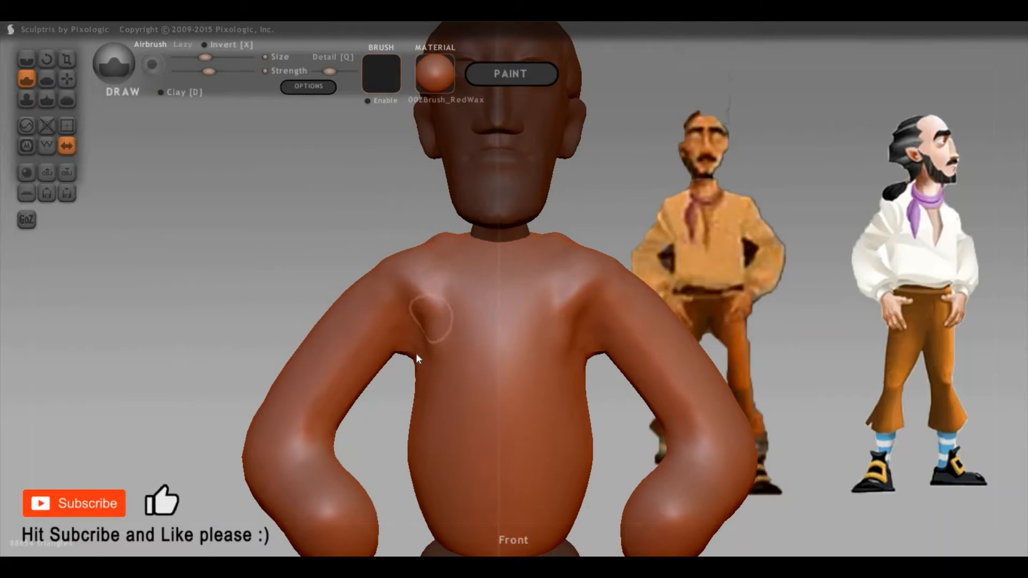
pyautogui.moveTo(359, 289)
pyautogui.mouseDown(button='right')
pyautogui.moveTo(402, 283)
pyautogui.moveTo(397, 344)
pyautogui.mouseUp(button='right')
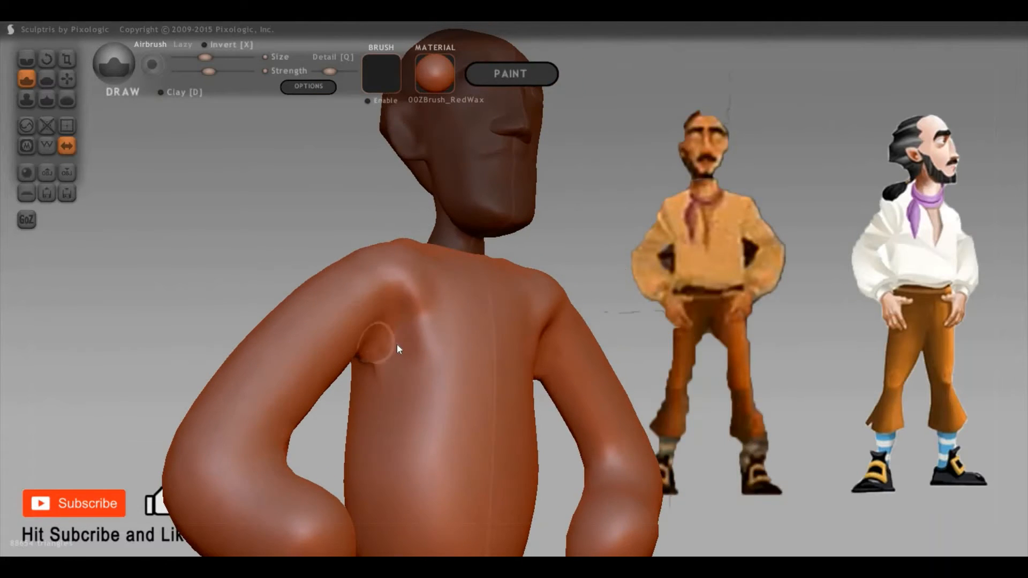
pyautogui.moveTo(367, 250)
pyautogui.mouseDown()
pyautogui.moveTo(414, 298)
pyautogui.moveTo(395, 363)
pyautogui.moveTo(369, 365)
pyautogui.moveTo(399, 309)
pyautogui.moveTo(375, 364)
pyautogui.moveTo(395, 356)
pyautogui.moveTo(367, 248)
pyautogui.moveTo(301, 294)
pyautogui.moveTo(400, 280)
pyautogui.mouseUp()
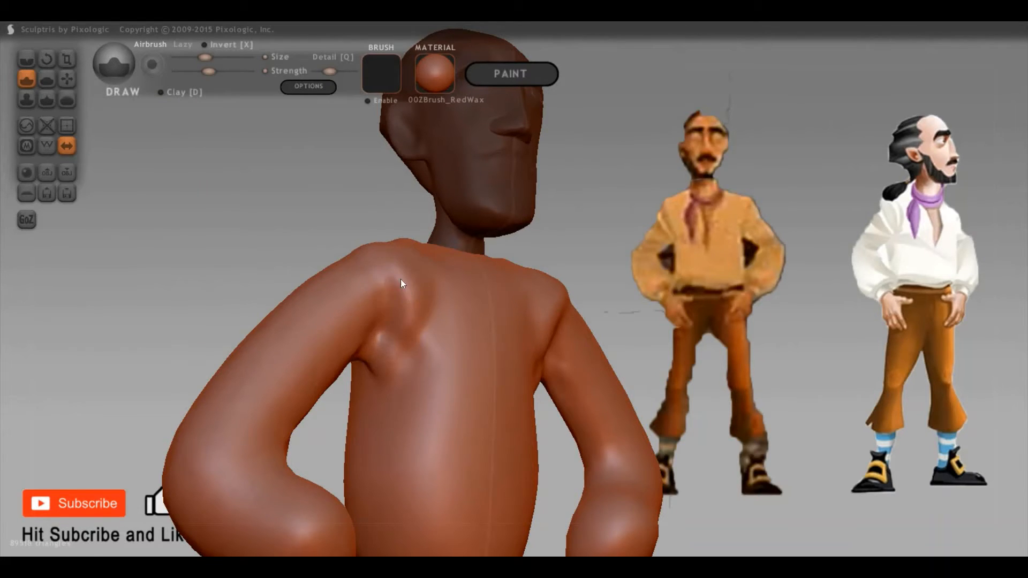
# Raise the Draw brush strength and reinforce the form running from the armpit up to the collarbone
pyautogui.moveTo(400, 281); pyautogui.dragTo(595, 264, button='right')
pyautogui.press('space')
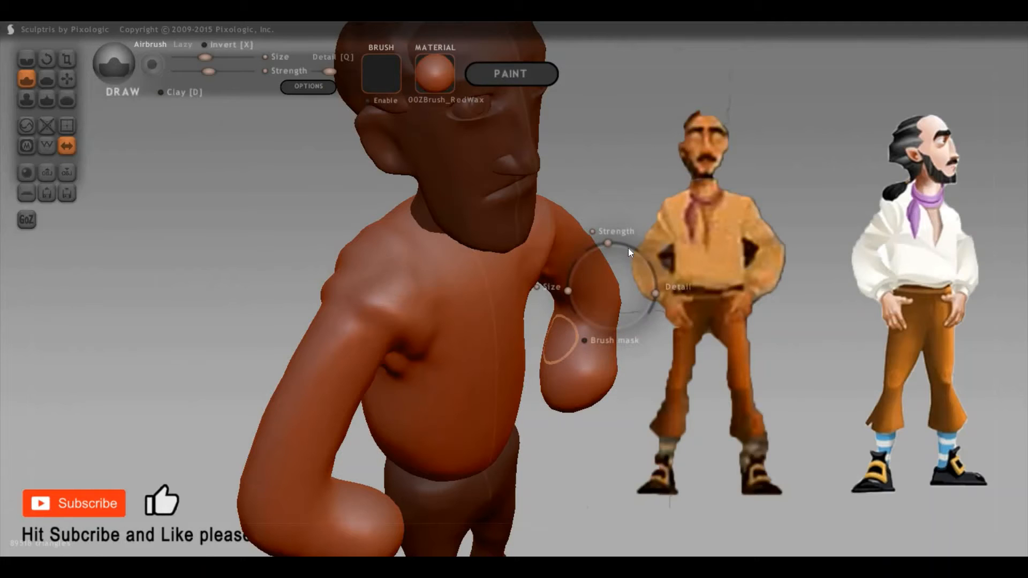
pyautogui.moveTo(609, 244); pyautogui.dragTo(618, 246)
pyautogui.moveTo(408, 347)
pyautogui.mouseDown()
pyautogui.moveTo(409, 328)
pyautogui.moveTo(325, 301)
pyautogui.moveTo(421, 253)
pyautogui.mouseUp()
pyautogui.moveTo(603, 296); pyautogui.dragTo(677, 326, button='right')
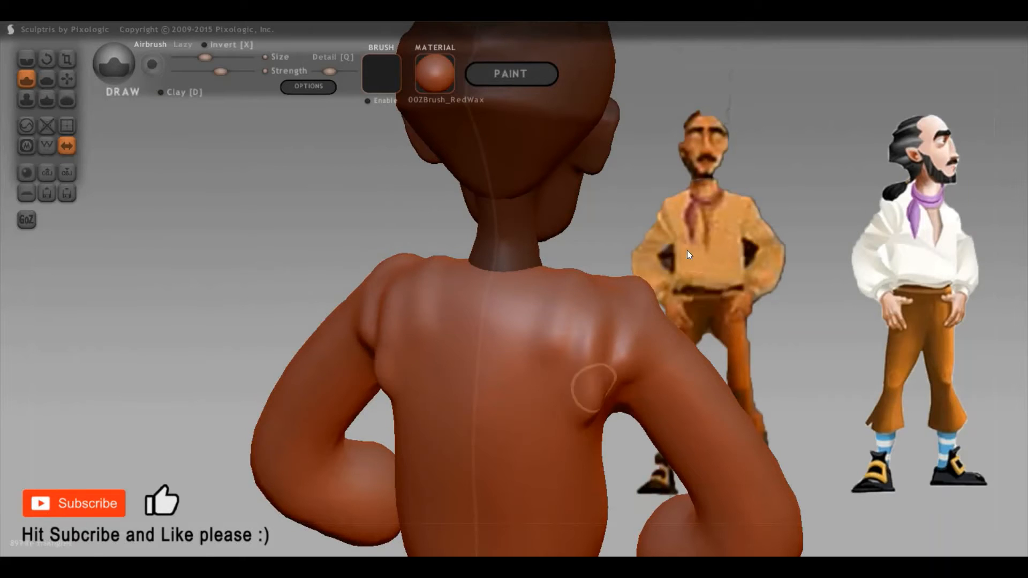
# Define the shoulder blade and the crease behind the shoulder with a slightly smaller Draw brush
pyautogui.moveTo(486, 342); pyautogui.dragTo(500, 360, button='right')
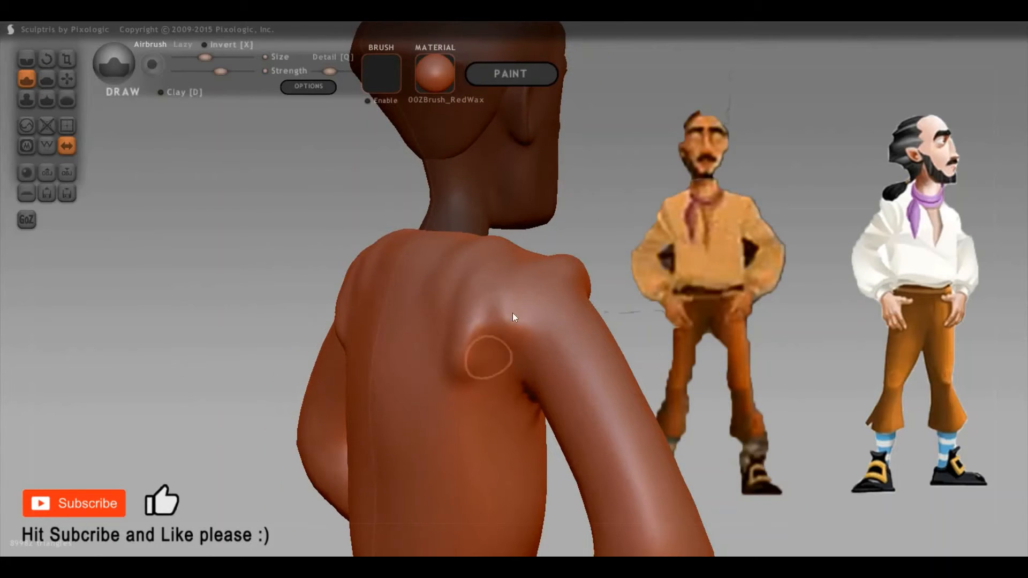
pyautogui.press('space')
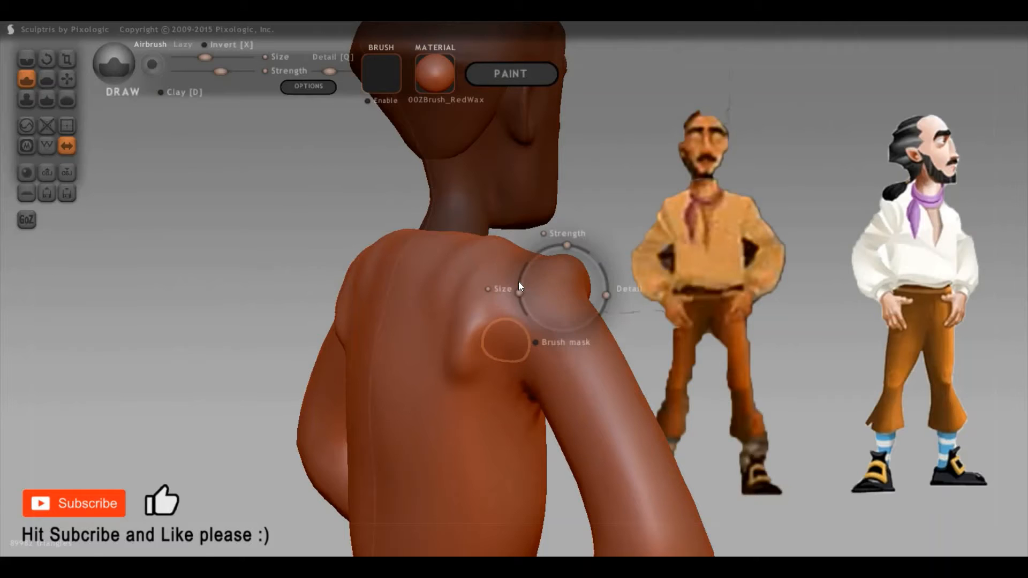
pyautogui.moveTo(518, 283); pyautogui.dragTo(507, 332)
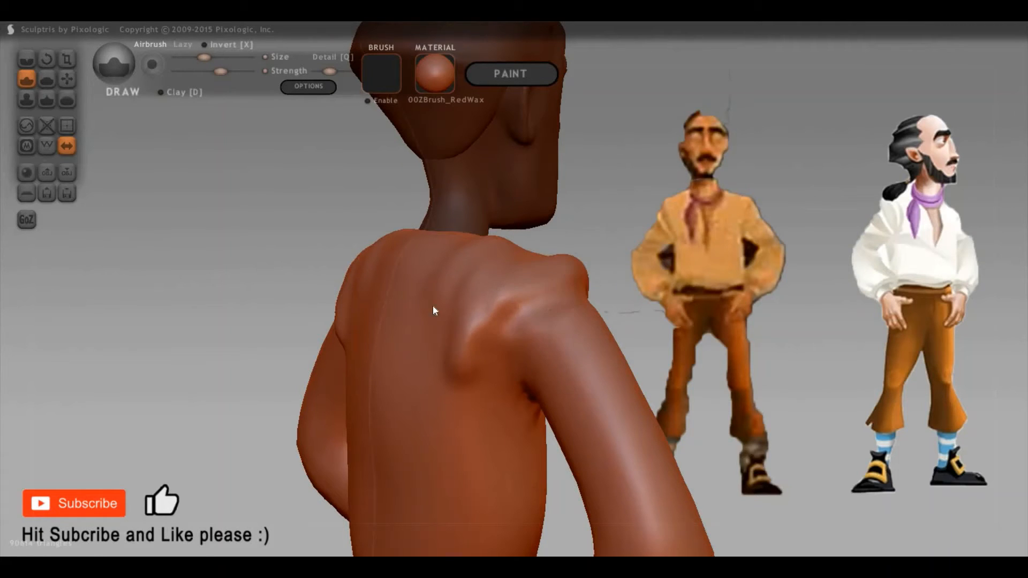
pyautogui.moveTo(435, 308); pyautogui.dragTo(413, 312, button='right')
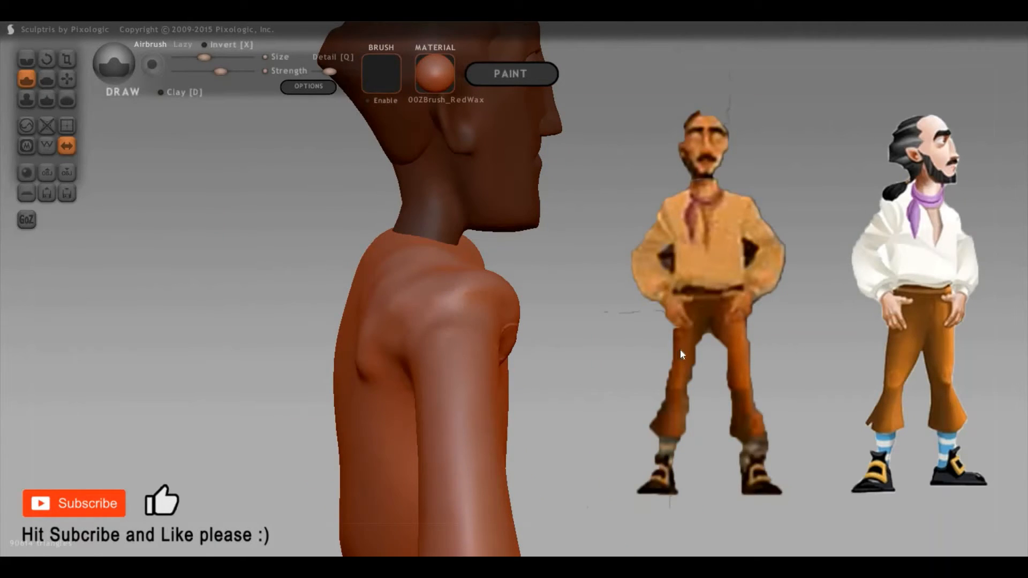
# Work the centre of the upper chest just below the neck with a reduced Pinch brush
pyautogui.moveTo(356, 327); pyautogui.dragTo(417, 313, button='right')
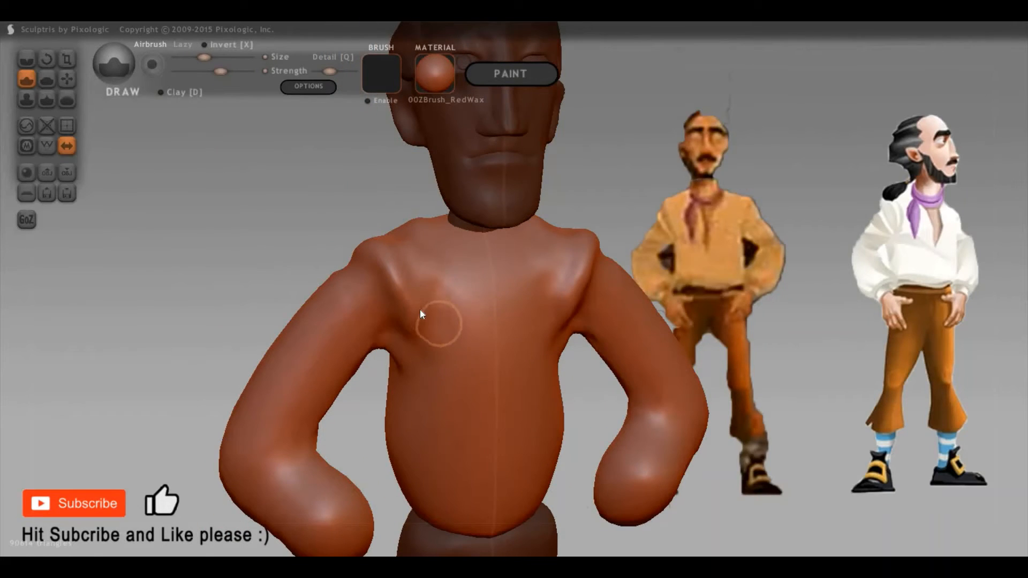
pyautogui.press('space')
pyautogui.moveTo(421, 309); pyautogui.dragTo(421, 300)
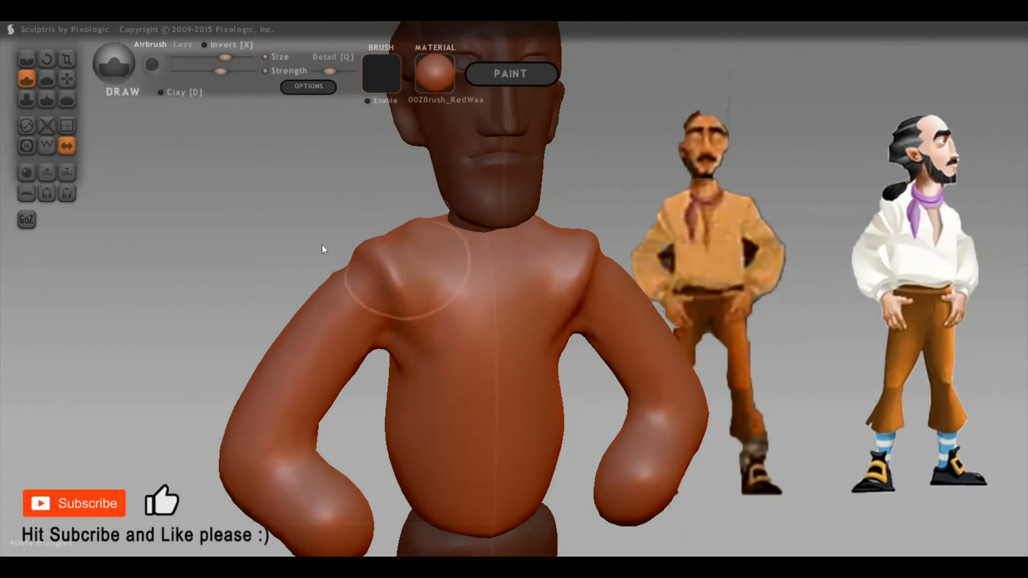
pyautogui.moveTo(323, 244)
pyautogui.mouseDown(button='right')
pyautogui.moveTo(753, 301)
pyautogui.moveTo(834, 336)
pyautogui.moveTo(738, 315)
pyautogui.moveTo(670, 320)
pyautogui.moveTo(644, 306)
pyautogui.moveTo(722, 405)
pyautogui.moveTo(689, 401)
pyautogui.mouseUp(button='right')
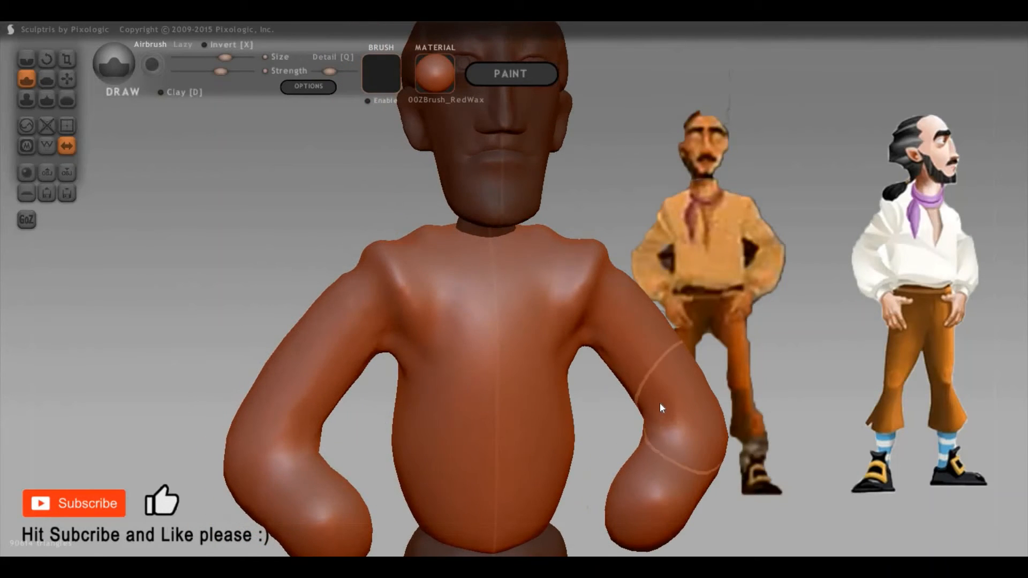
pyautogui.press('p')
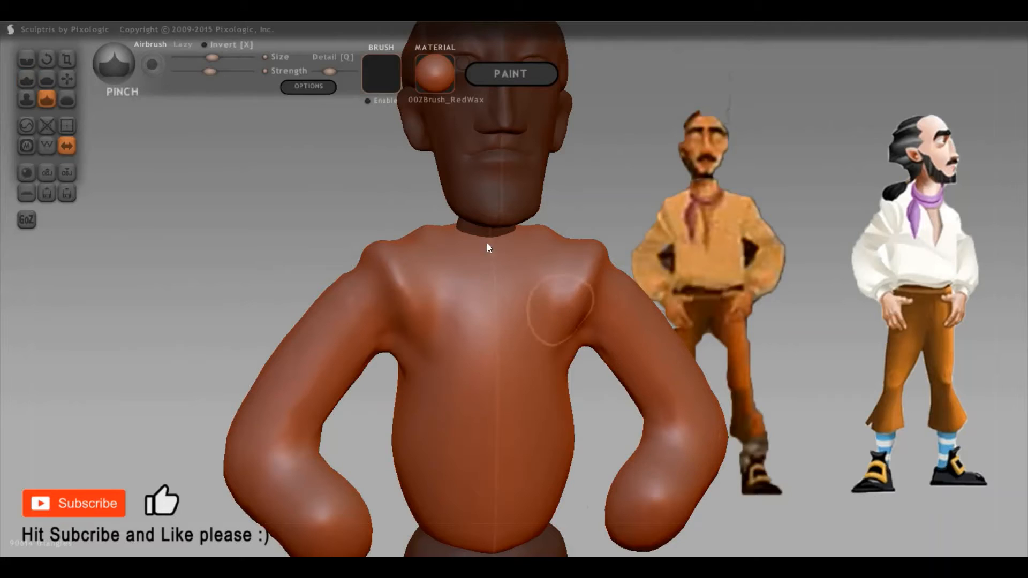
pyautogui.press('space')
pyautogui.moveTo(491, 289)
pyautogui.mouseDown()
pyautogui.moveTo(486, 250)
pyautogui.moveTo(512, 299)
pyautogui.moveTo(478, 241)
pyautogui.moveTo(494, 275)
pyautogui.mouseUp()
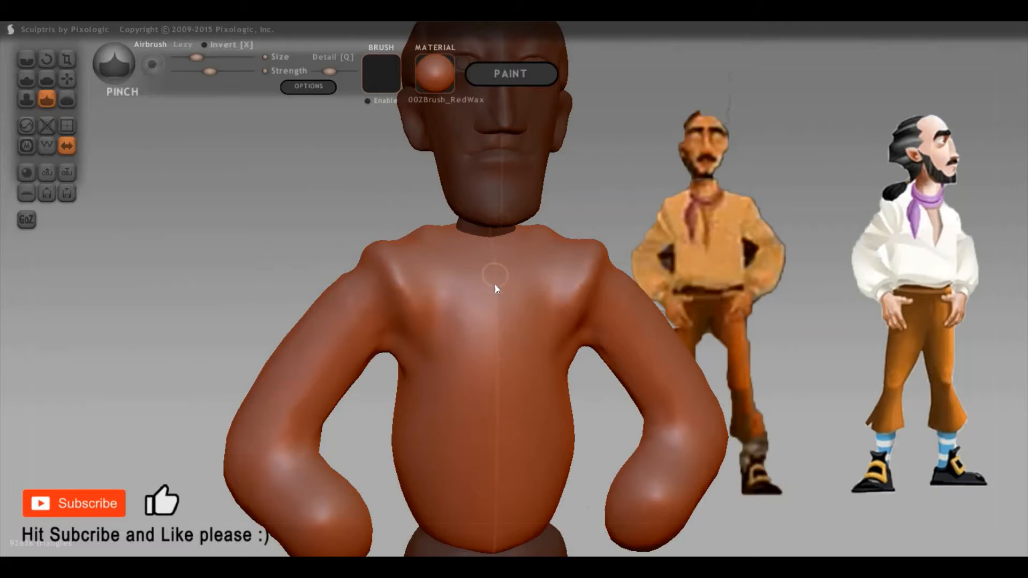
# Sculpt a recessed notch with raised edges at the base of the throat using the Draw brush
pyautogui.press('space')
pyautogui.press('d')
pyautogui.press('space')
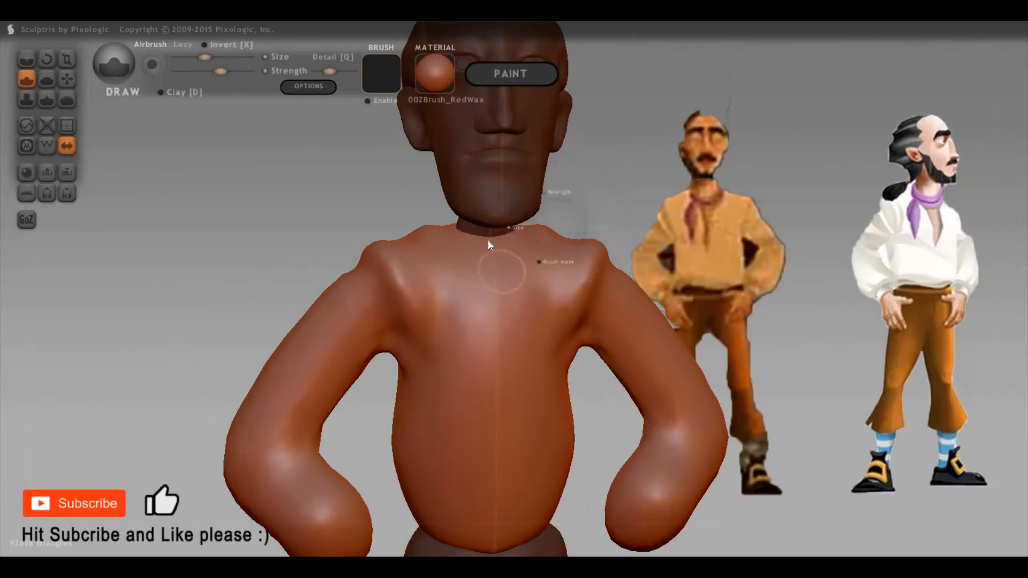
pyautogui.moveTo(490, 262)
pyautogui.mouseDown()
pyautogui.moveTo(480, 255)
pyautogui.moveTo(503, 287)
pyautogui.moveTo(478, 311)
pyautogui.mouseUp()
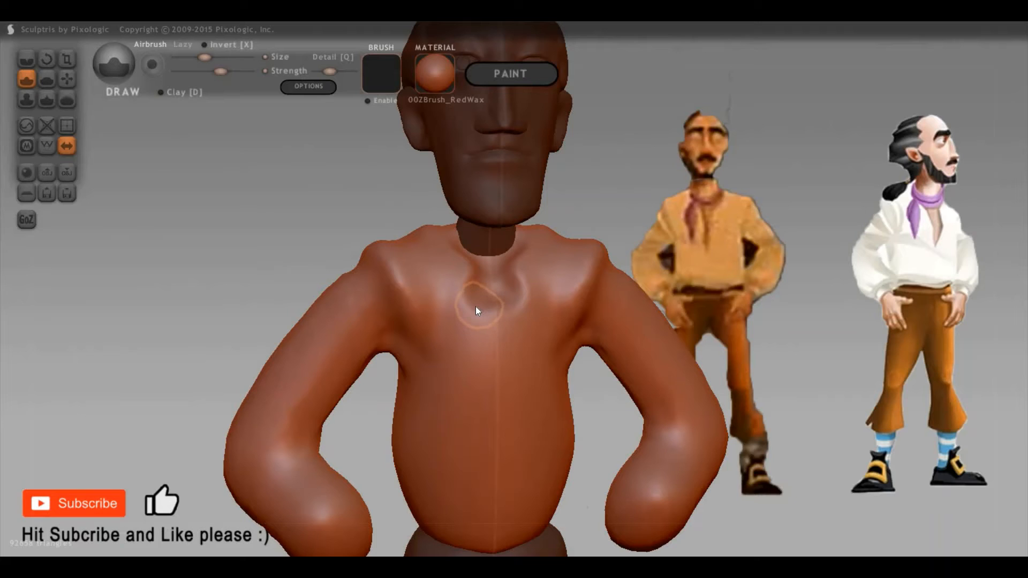
# Shape the sides of the throat notch with a reduced Grab brush
pyautogui.press('6')
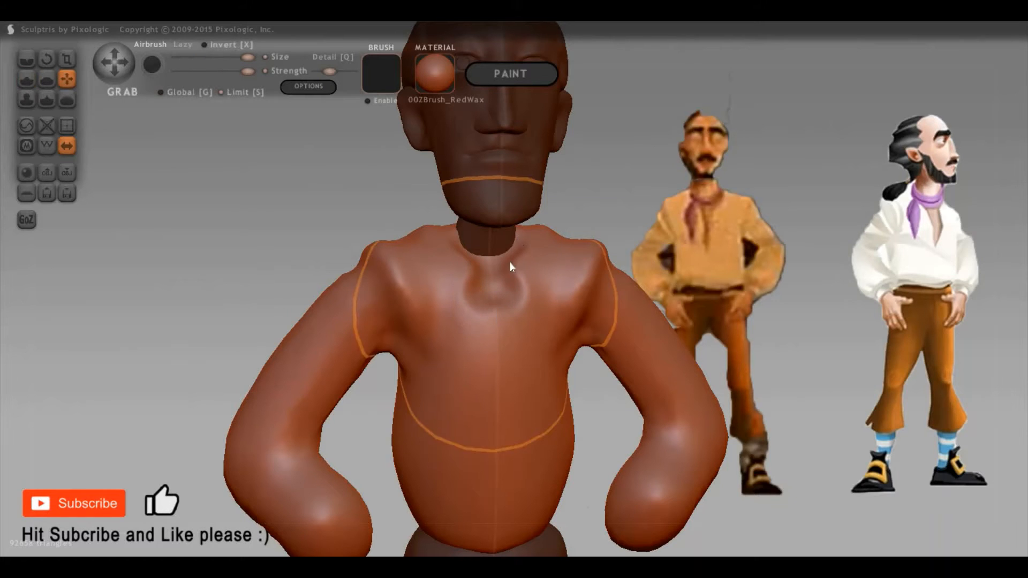
pyautogui.press('space')
pyautogui.moveTo(503, 280)
pyautogui.mouseDown()
pyautogui.moveTo(469, 307)
pyautogui.moveTo(509, 302)
pyautogui.moveTo(441, 277)
pyautogui.mouseUp()
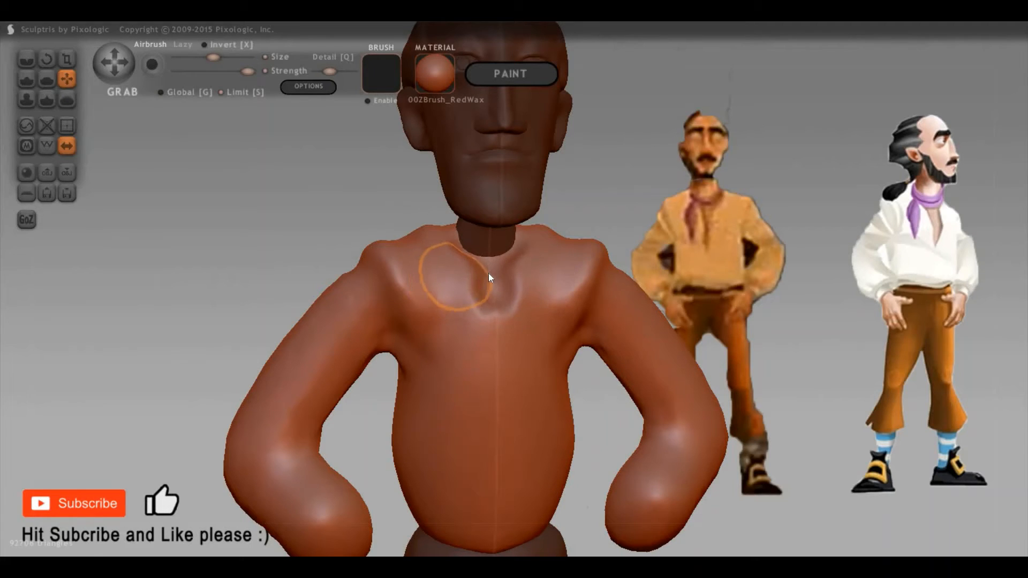
pyautogui.moveTo(316, 268); pyautogui.dragTo(470, 245)
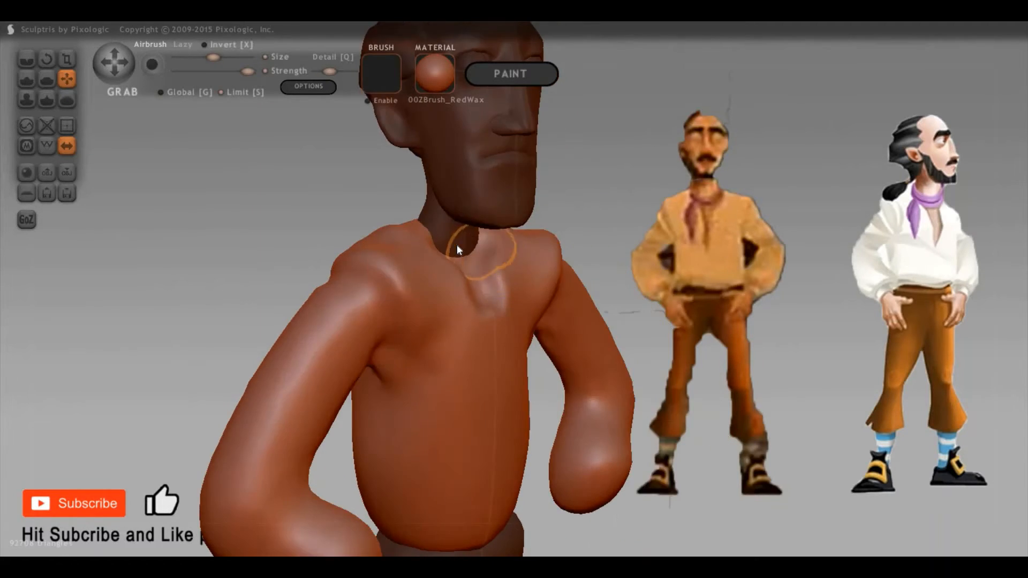
# Isolate the head and neck mesh to examine how its lower end meets the torso's neckline
pyautogui.click(459, 244)
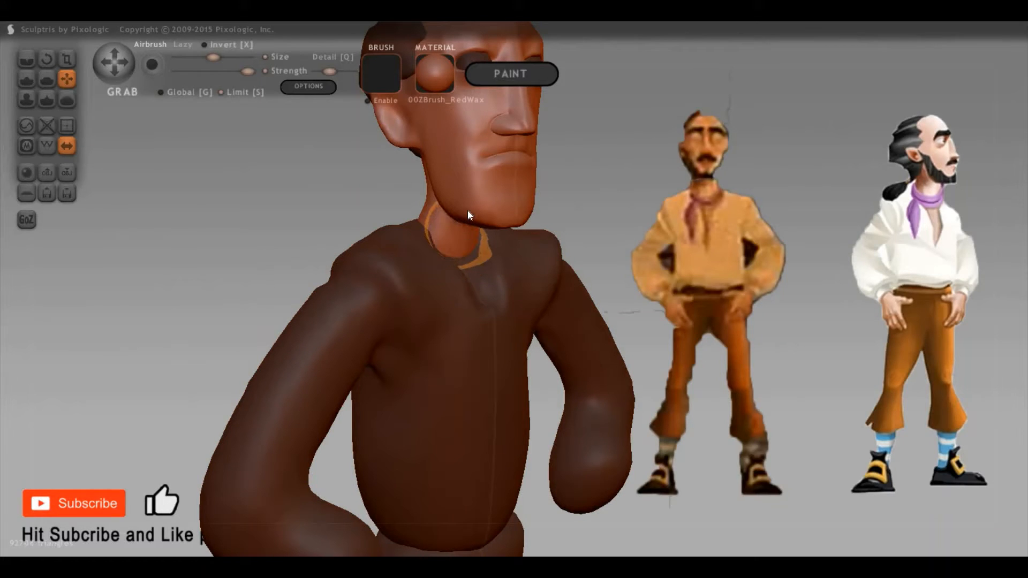
pyautogui.press('h')
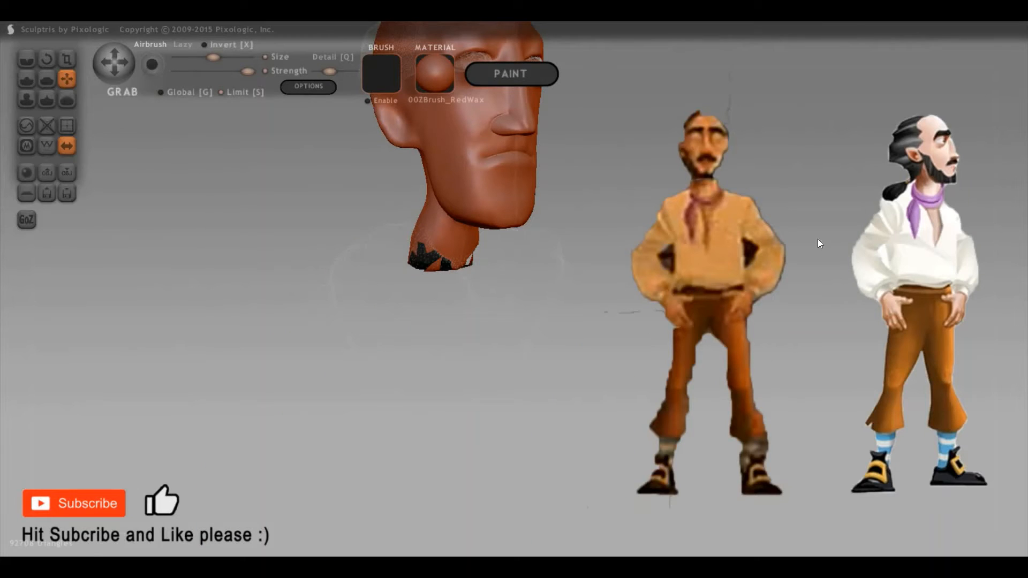
pyautogui.press('h')
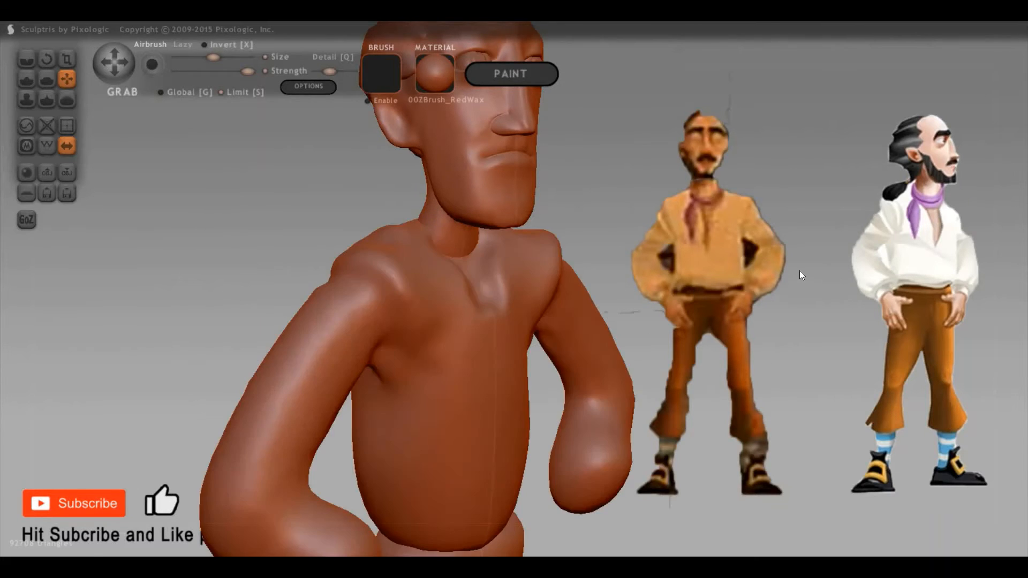
pyautogui.moveTo(800, 271); pyautogui.dragTo(486, 209)
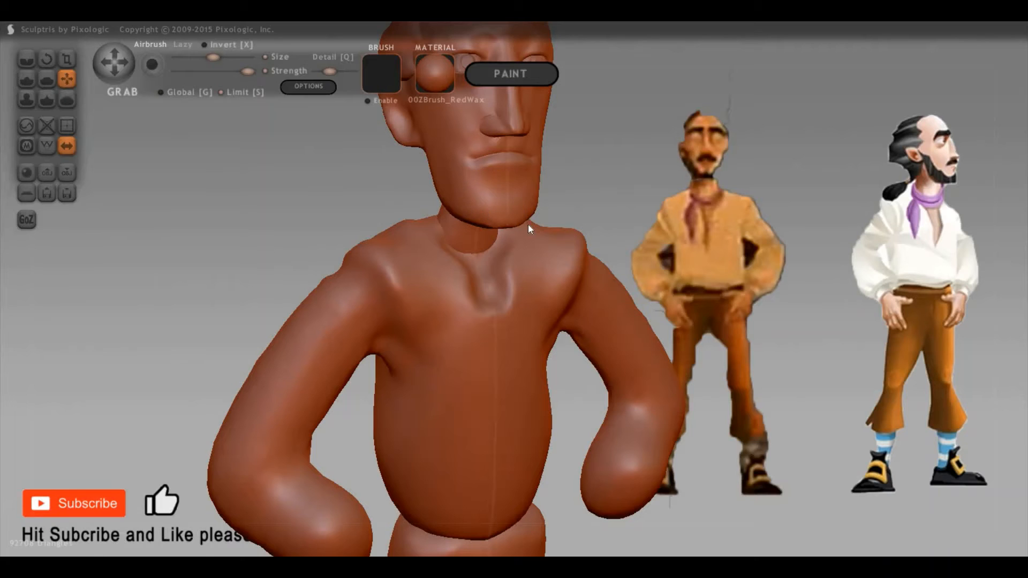
pyautogui.click(531, 225)
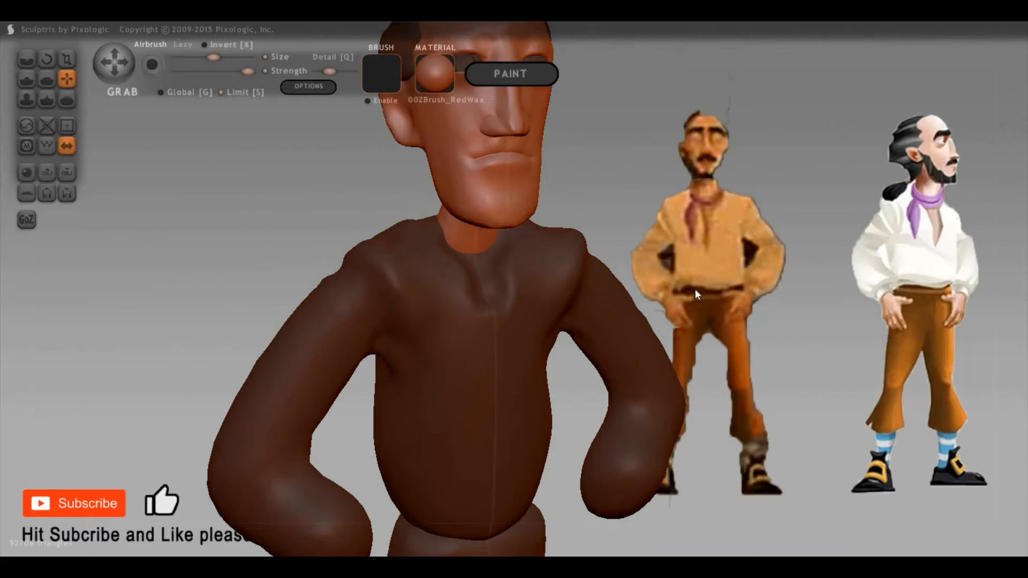
pyautogui.moveTo(696, 290); pyautogui.dragTo(621, 270)
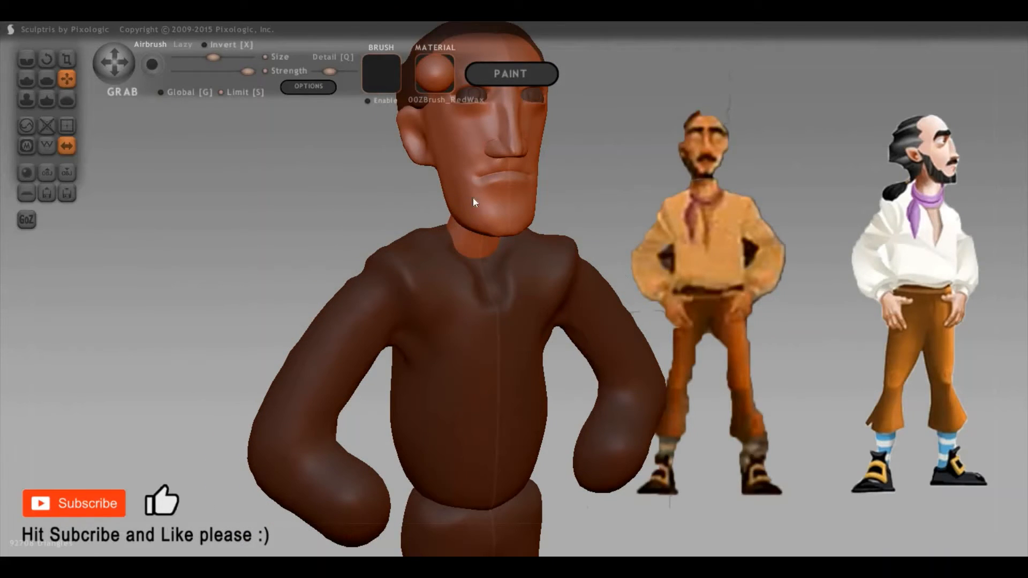
pyautogui.press('h')
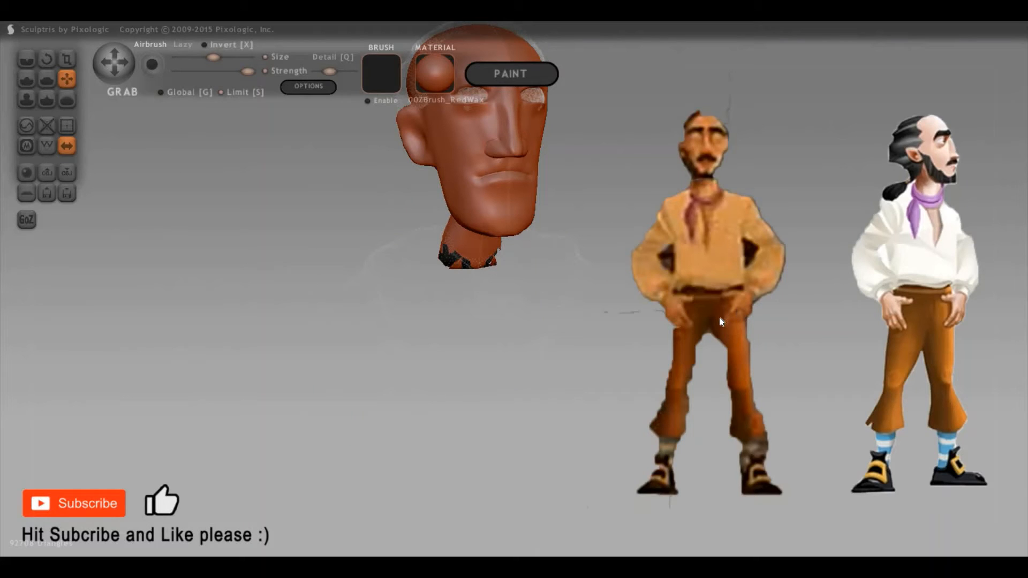
pyautogui.scroll(3, 688, 352)
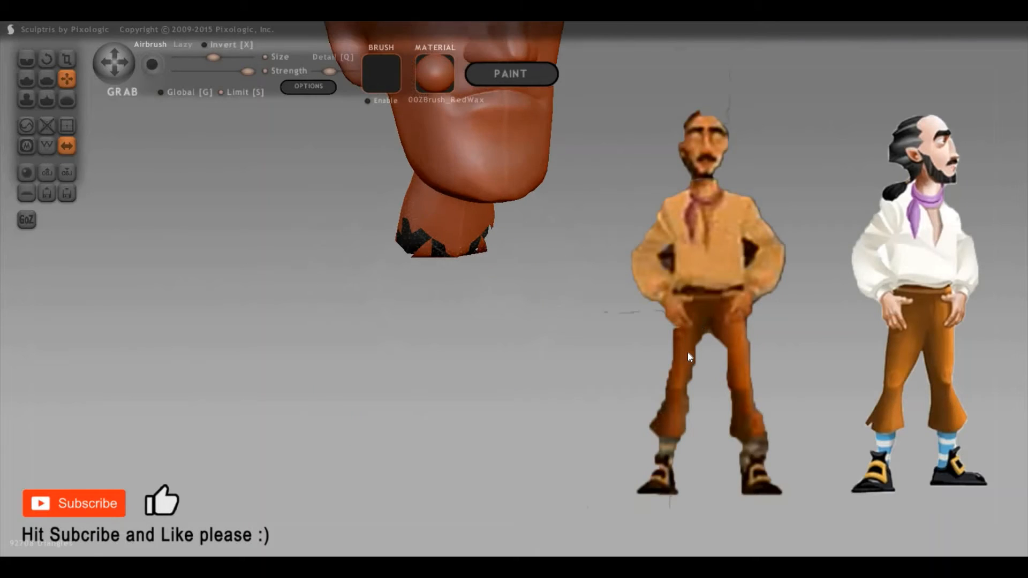
pyautogui.moveTo(753, 300)
pyautogui.mouseDown()
pyautogui.moveTo(783, 321)
pyautogui.moveTo(513, 332)
pyautogui.moveTo(498, 321)
pyautogui.mouseUp()
# Activate the torso and pull the throat notch down into a deeper V with a larger Grab brush
pyautogui.click(444, 268)
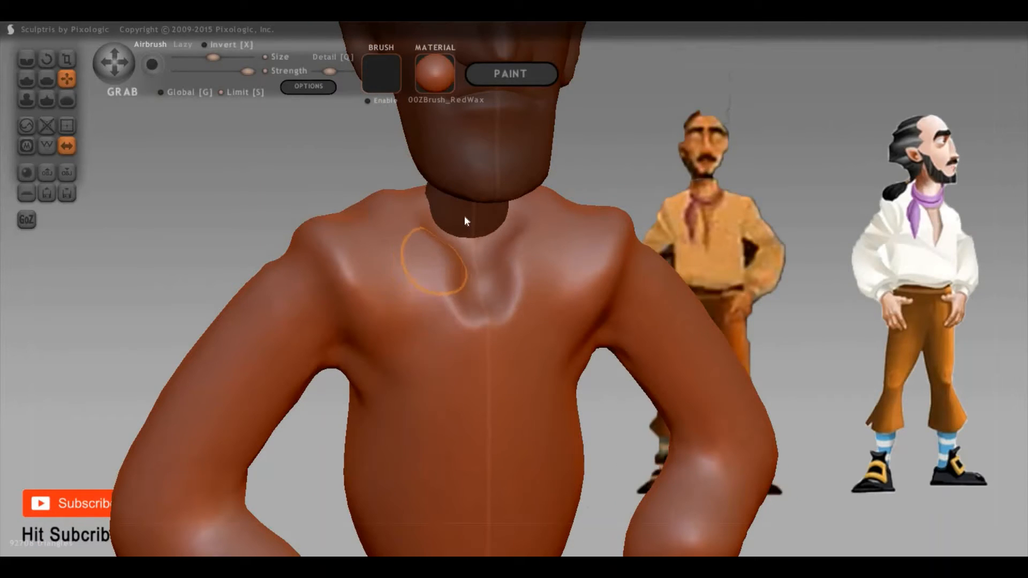
pyautogui.press('space')
pyautogui.moveTo(467, 246)
pyautogui.mouseDown()
pyautogui.moveTo(452, 263)
pyautogui.moveTo(452, 321)
pyautogui.moveTo(505, 343)
pyautogui.moveTo(477, 316)
pyautogui.moveTo(567, 324)
pyautogui.moveTo(538, 303)
pyautogui.mouseUp()
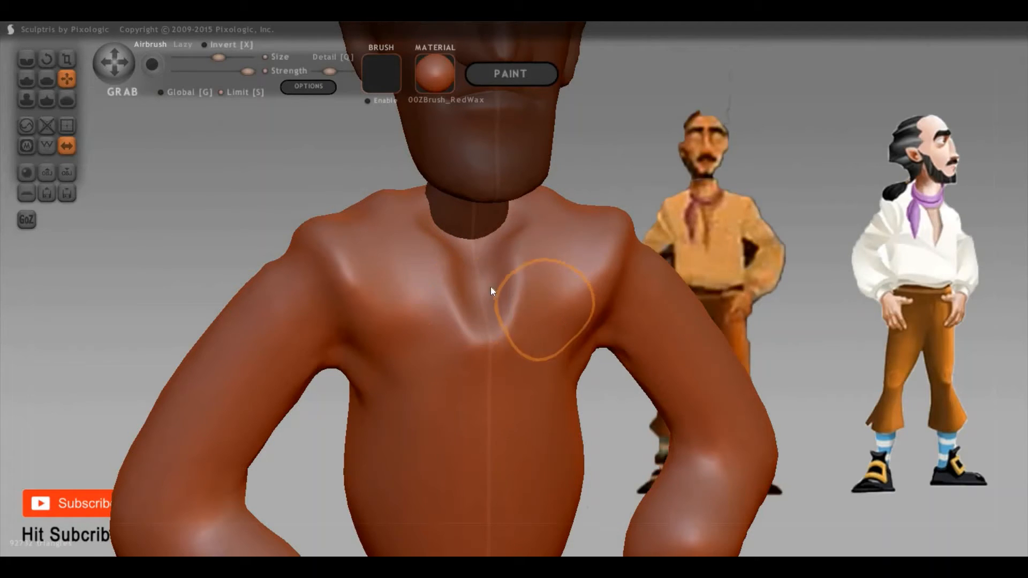
# Hollow out the torso around the neck and inside the V neckline with a reduced Inflate brush
pyautogui.press('i')
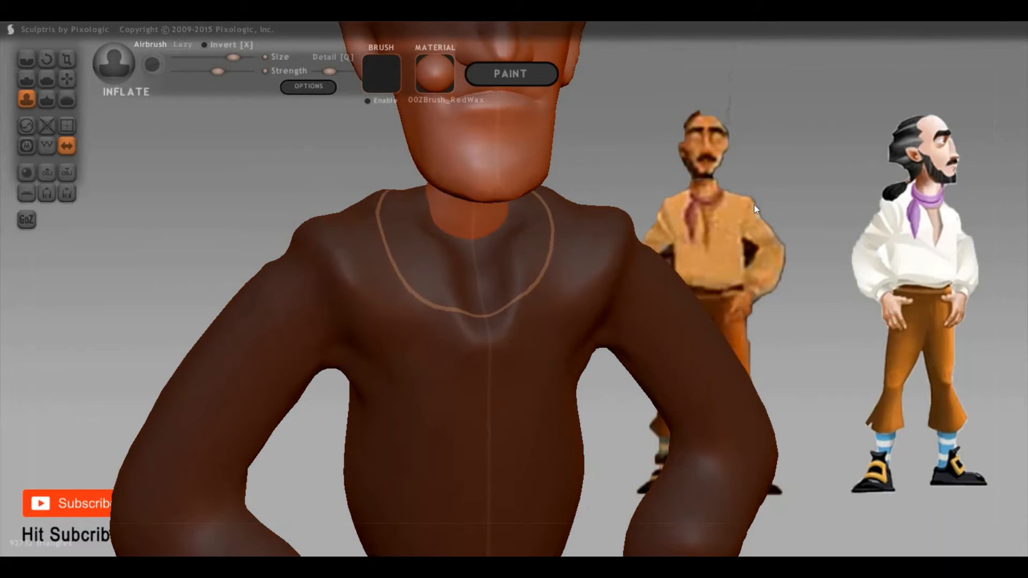
pyautogui.moveTo(754, 205)
pyautogui.mouseDown()
pyautogui.moveTo(542, 253)
pyautogui.moveTo(425, 255)
pyautogui.mouseUp()
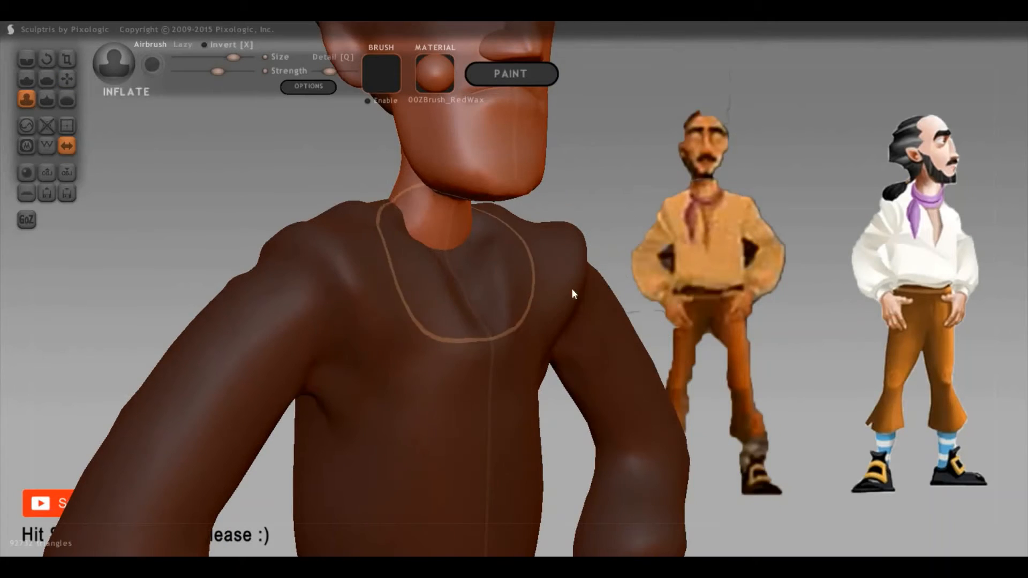
pyautogui.moveTo(572, 288); pyautogui.dragTo(496, 274)
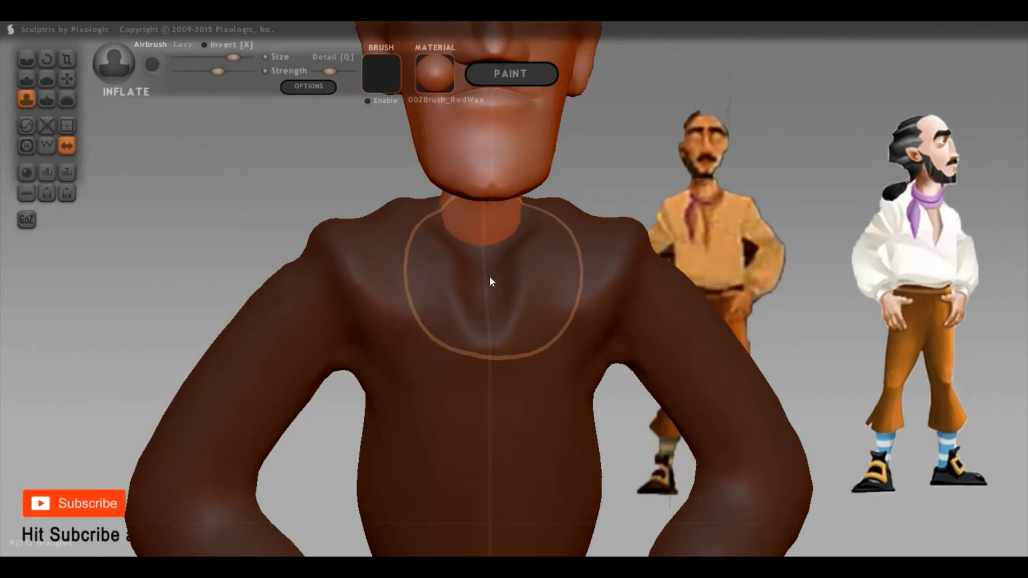
pyautogui.press('space')
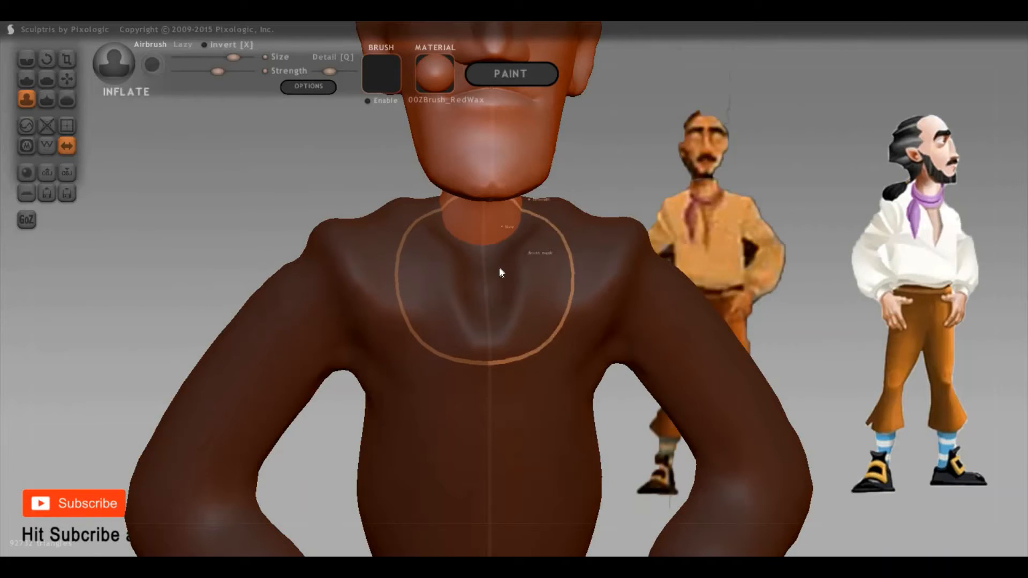
pyautogui.moveTo(501, 273); pyautogui.dragTo(484, 280)
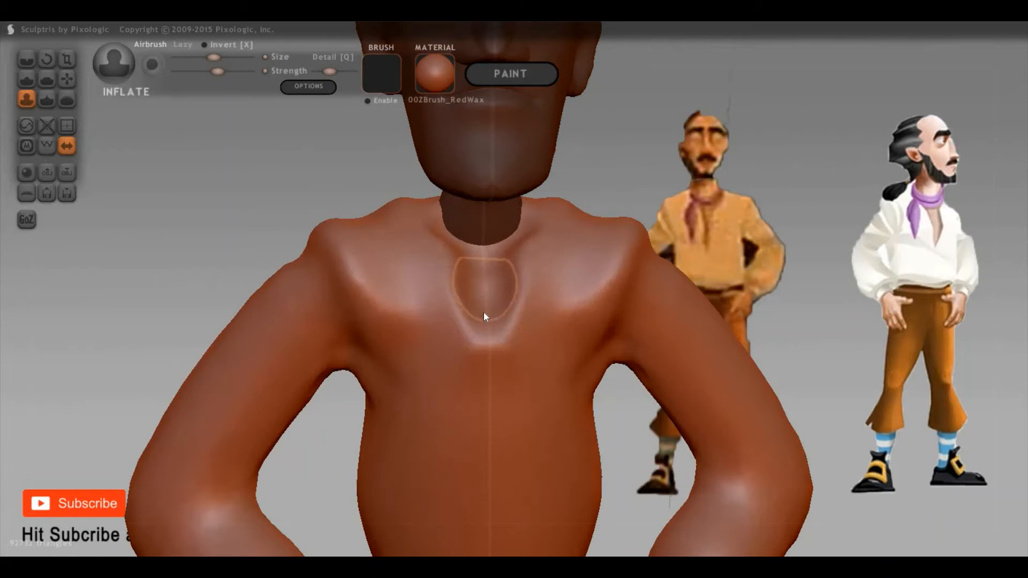
pyautogui.moveTo(485, 316)
pyautogui.mouseDown()
pyautogui.moveTo(453, 276)
pyautogui.moveTo(439, 230)
pyautogui.mouseUp()
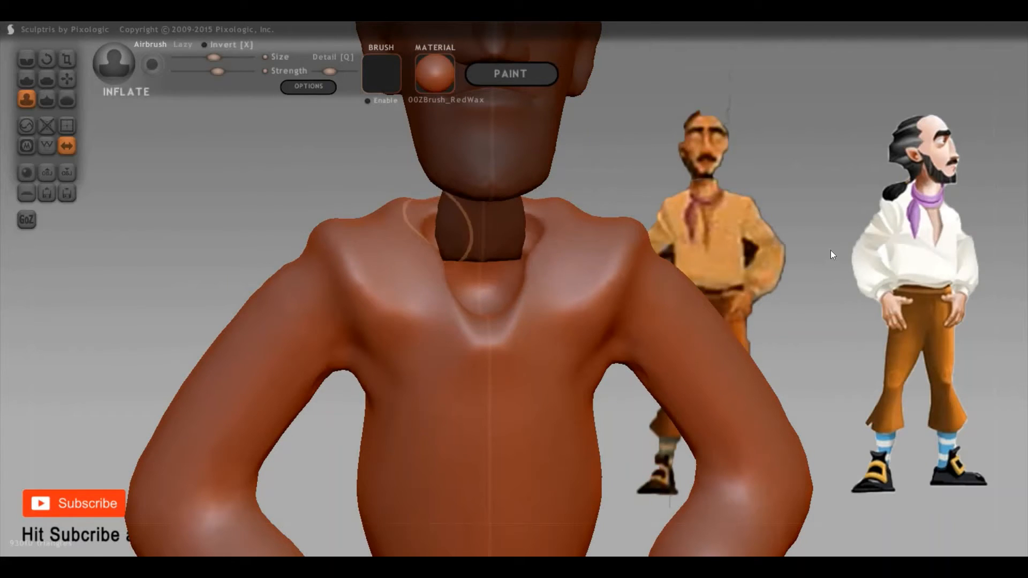
pyautogui.moveTo(532, 252); pyautogui.dragTo(512, 224, button='middle')
pyautogui.moveTo(510, 227)
pyautogui.mouseDown()
pyautogui.moveTo(483, 259)
pyautogui.moveTo(465, 261)
pyautogui.moveTo(475, 335)
pyautogui.mouseUp()
# Activate the head mesh and pull the base of the neck down into the neckline opening with the Grab brush
pyautogui.moveTo(801, 343); pyautogui.dragTo(817, 347)
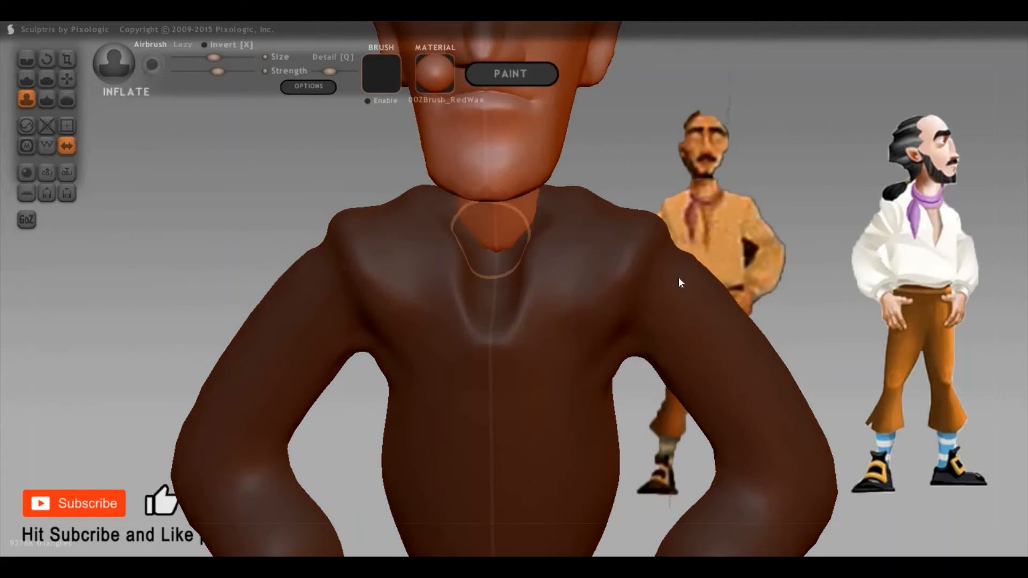
pyautogui.moveTo(679, 279)
pyautogui.mouseDown()
pyautogui.moveTo(446, 249)
pyautogui.moveTo(478, 308)
pyautogui.moveTo(509, 321)
pyautogui.mouseUp()
pyautogui.press('g')
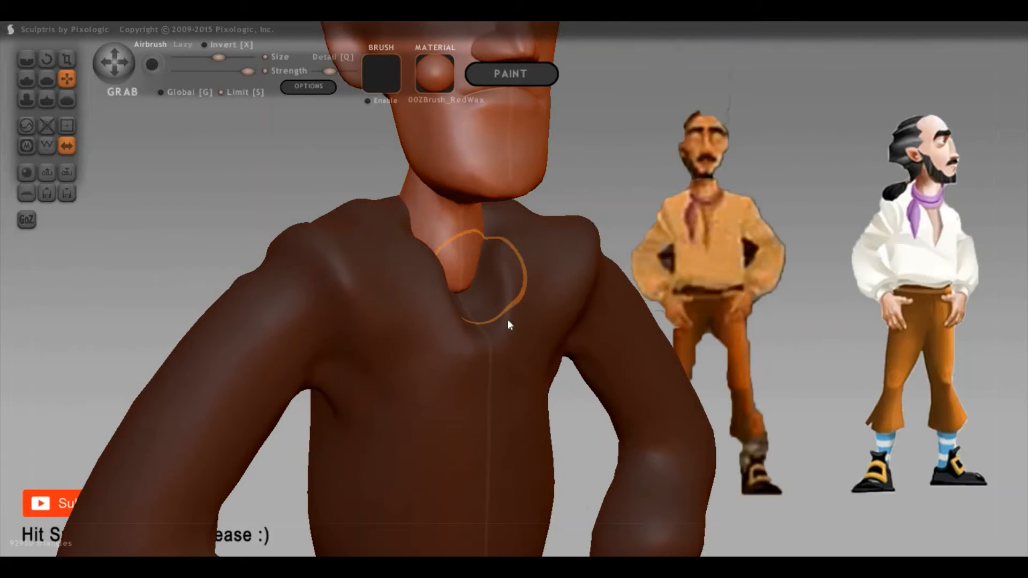
pyautogui.moveTo(683, 350)
pyautogui.mouseDown()
pyautogui.moveTo(458, 304)
pyautogui.moveTo(471, 300)
pyautogui.moveTo(517, 343)
pyautogui.mouseUp()
pyautogui.moveTo(834, 336); pyautogui.dragTo(463, 300)
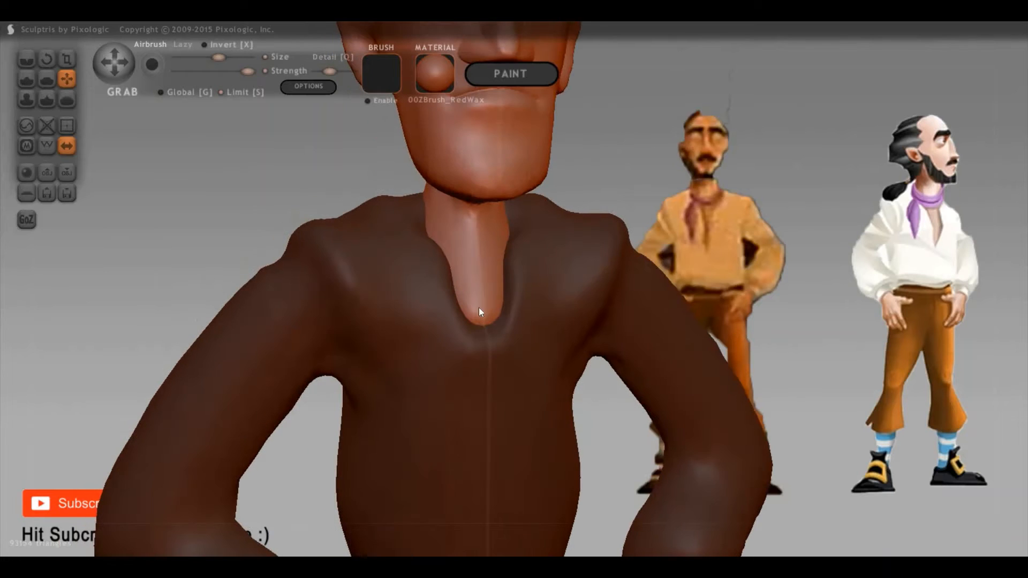
# Pull the torso's V neckline down to a deeper, narrower point and extend the neck mesh to fill it with Grab
pyautogui.moveTo(790, 335); pyautogui.dragTo(745, 344)
pyautogui.moveTo(783, 371); pyautogui.dragTo(759, 249)
pyautogui.moveTo(484, 279); pyautogui.dragTo(467, 235, button='middle')
pyautogui.click(461, 288)
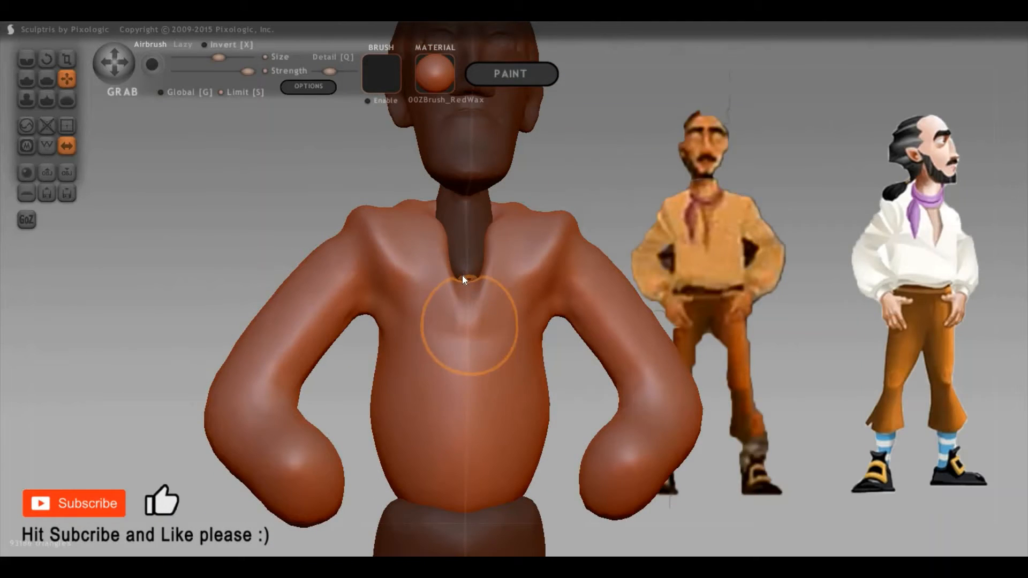
pyautogui.click(467, 293)
pyautogui.moveTo(467, 291); pyautogui.dragTo(469, 304)
pyautogui.moveTo(467, 288); pyautogui.dragTo(504, 278, button='right')
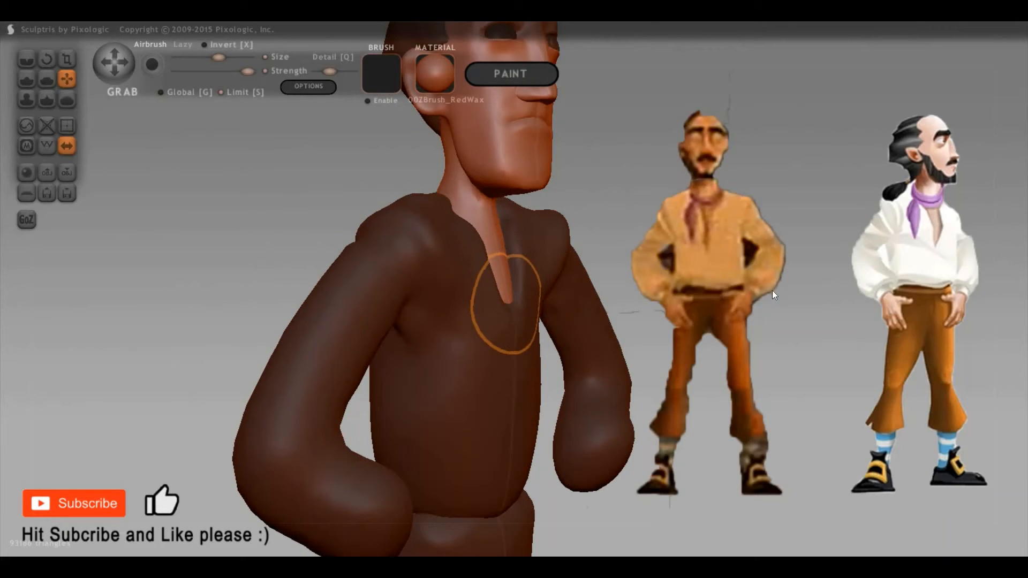
# Adjust the lower end of the neck with Grab so it fits the sides and point of the V neckline
pyautogui.moveTo(852, 275); pyautogui.dragTo(797, 269)
pyautogui.moveTo(458, 288); pyautogui.dragTo(494, 288, button='right')
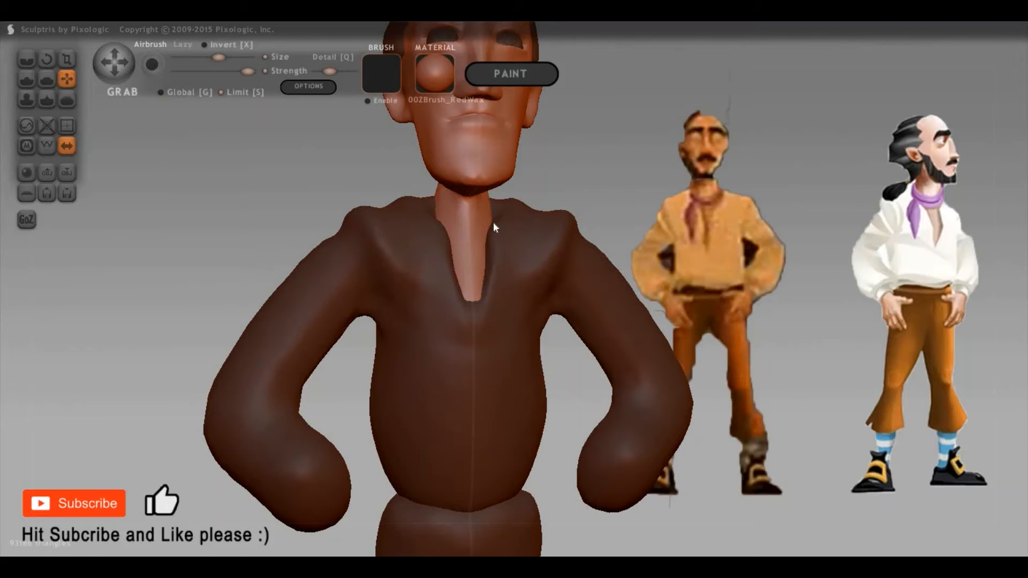
pyautogui.moveTo(493, 222); pyautogui.dragTo(486, 215, button='right')
pyautogui.moveTo(852, 282); pyautogui.dragTo(809, 280)
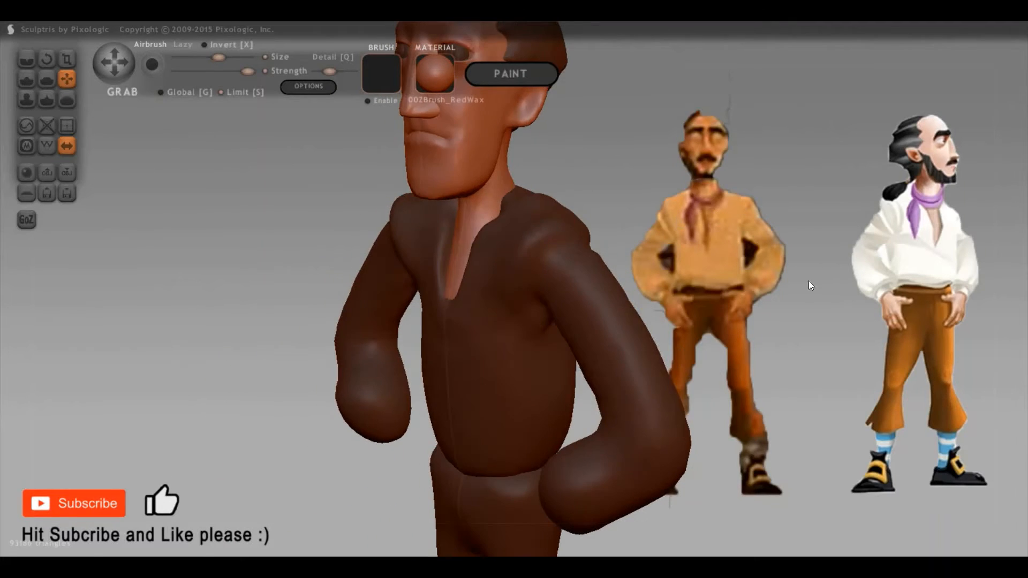
pyautogui.click(499, 279)
pyautogui.moveTo(906, 258); pyautogui.dragTo(947, 263)
pyautogui.moveTo(671, 353); pyautogui.dragTo(497, 290)
# Sharpen the edges of the torso's V neckline with an enlarged Pinch brush
pyautogui.press('p')
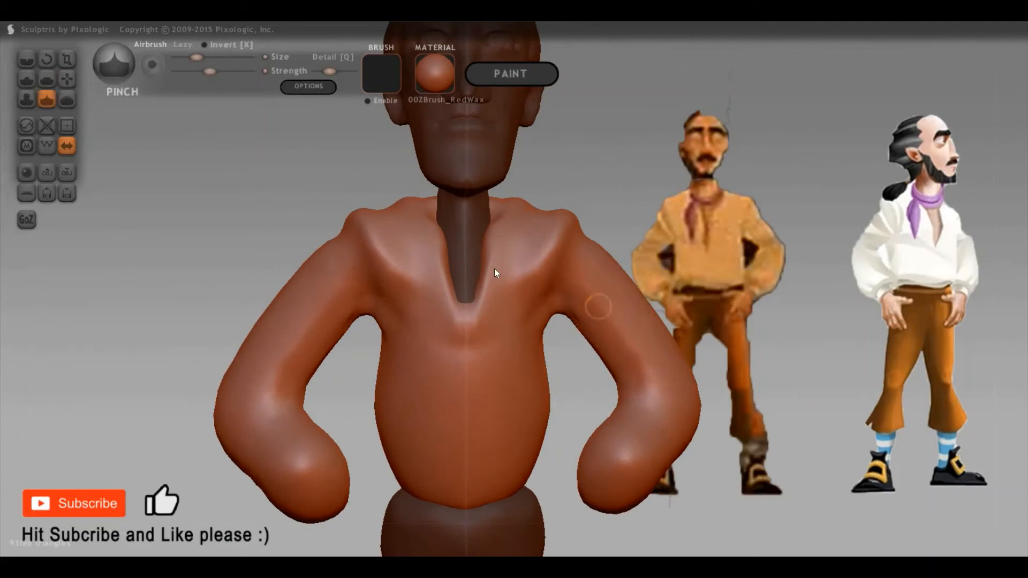
pyautogui.press('space')
pyautogui.moveTo(484, 253); pyautogui.dragTo(490, 241)
pyautogui.moveTo(489, 298); pyautogui.dragTo(497, 215)
pyautogui.moveTo(803, 233)
pyautogui.mouseDown()
pyautogui.moveTo(672, 224)
pyautogui.moveTo(832, 156)
pyautogui.mouseUp()
pyautogui.moveTo(598, 207); pyautogui.dragTo(586, 210)
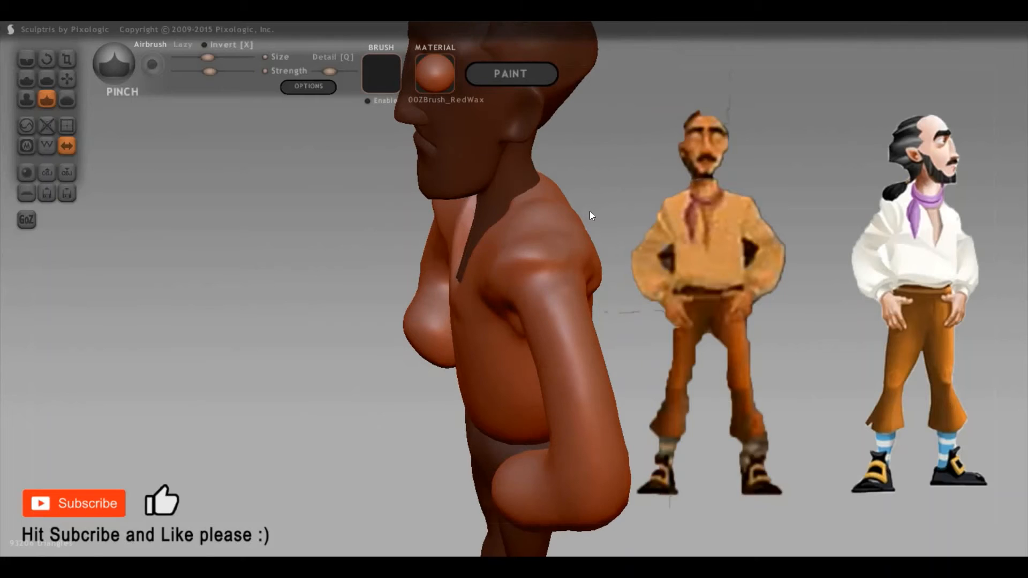
# Build up a raised collar edge along the side and back of the neck opening with a reduced Draw brush
pyautogui.press('d')
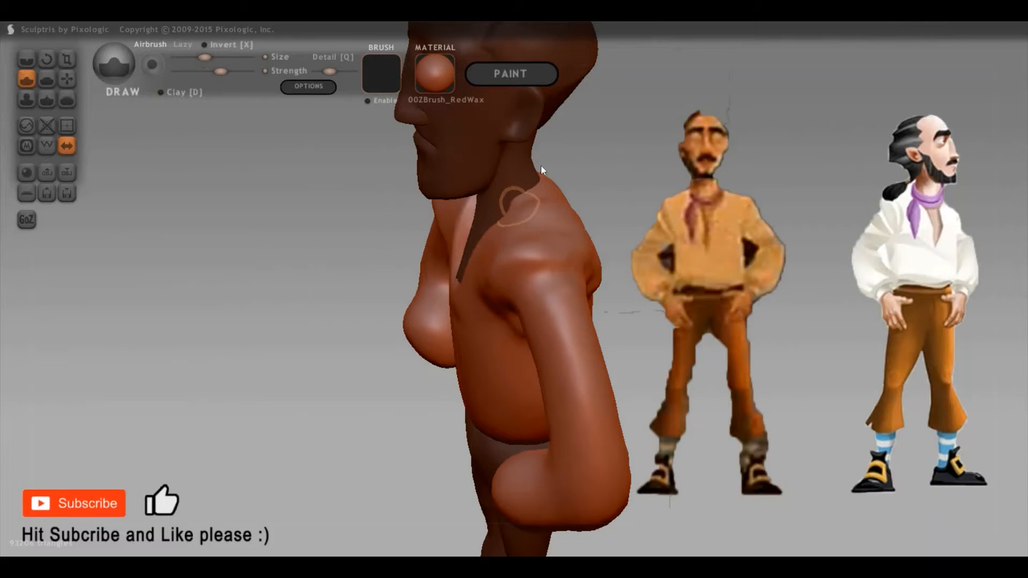
pyautogui.press('space')
pyautogui.moveTo(541, 163); pyautogui.dragTo(541, 159)
pyautogui.moveTo(514, 190); pyautogui.dragTo(507, 208)
pyautogui.moveTo(745, 185)
pyautogui.mouseDown()
pyautogui.moveTo(599, 228)
pyautogui.moveTo(538, 227)
pyautogui.mouseUp()
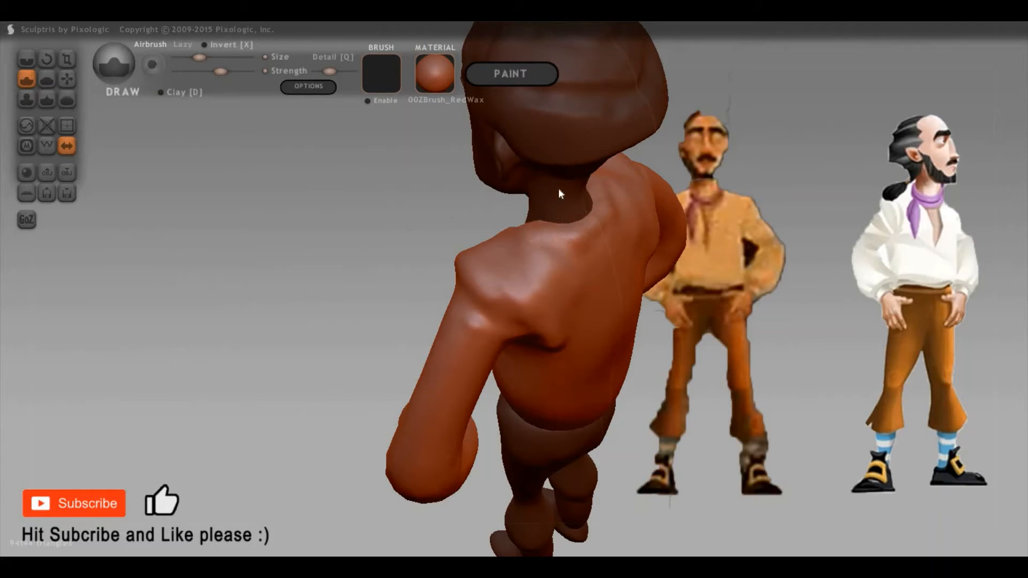
pyautogui.moveTo(559, 189); pyautogui.dragTo(621, 185)
pyautogui.moveTo(524, 205); pyautogui.dragTo(517, 222)
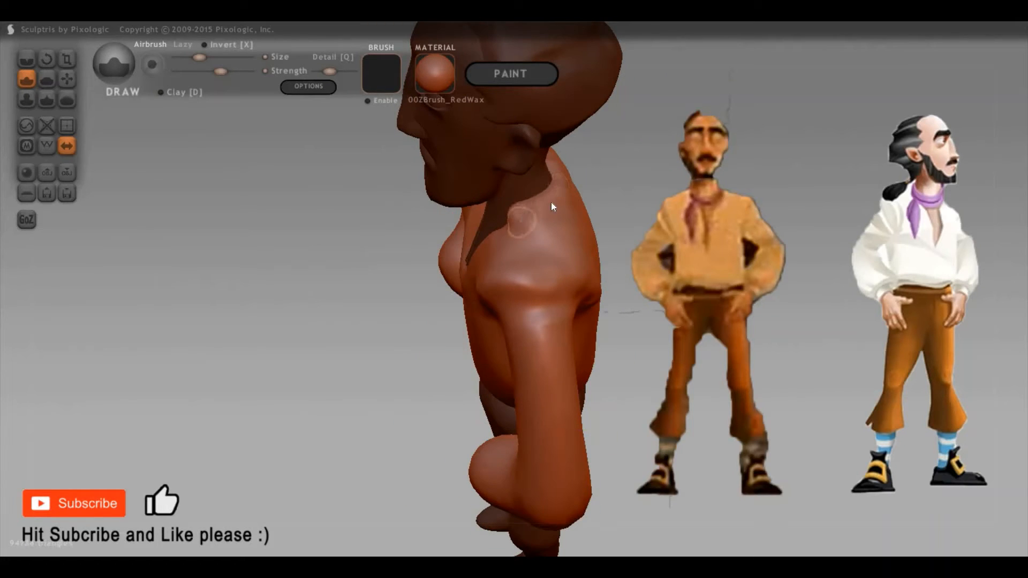
# Pinch the collar edge around the back of the neck to make it crisper
pyautogui.press('8')
pyautogui.moveTo(737, 168); pyautogui.dragTo(568, 264)
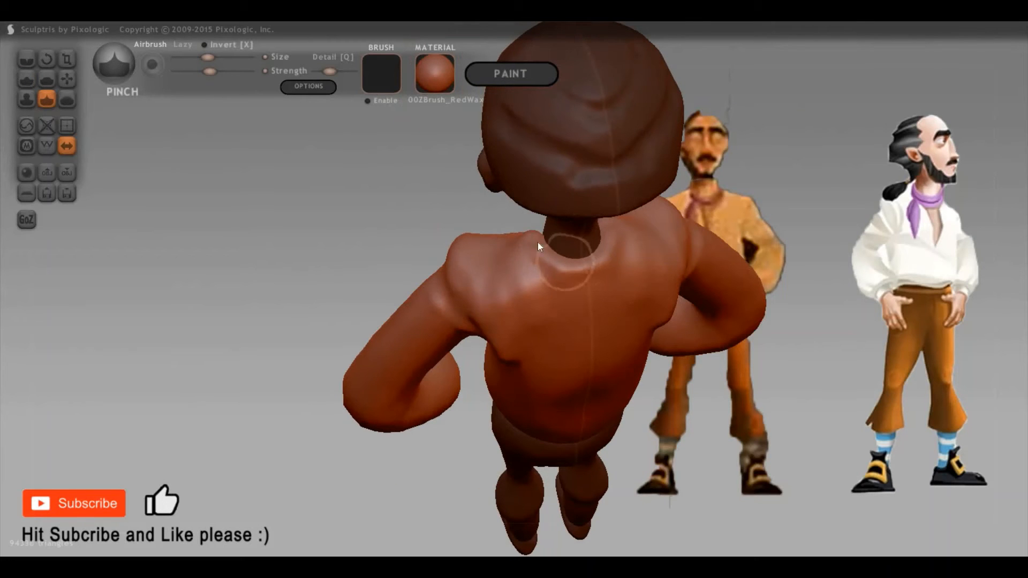
pyautogui.moveTo(740, 192); pyautogui.dragTo(822, 266)
pyautogui.scroll(-3, 680, 348)
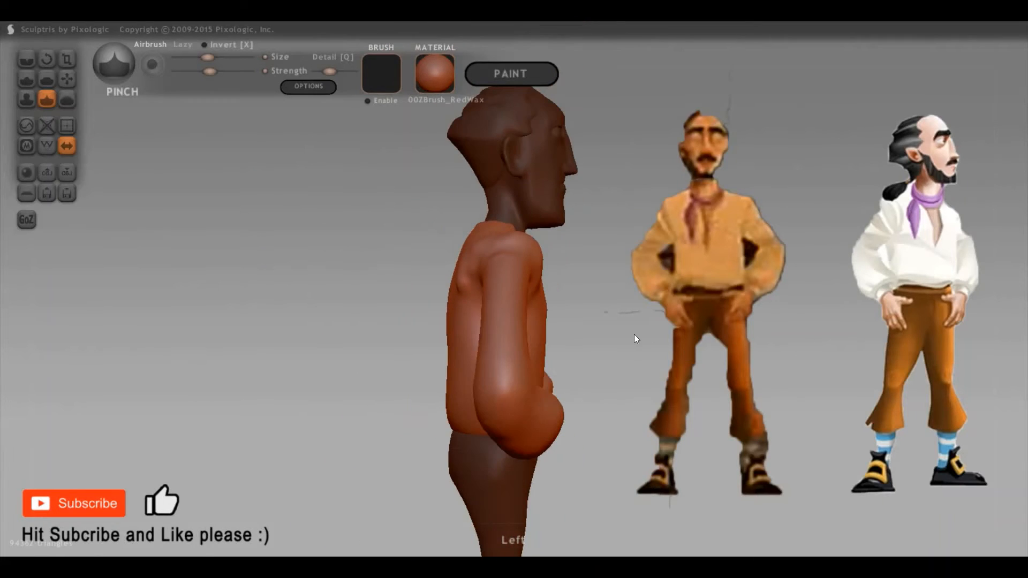
# Reshape the shoulders and upper arms with a large Grab brush, reducing its size for the finer pulls
pyautogui.moveTo(634, 335); pyautogui.dragTo(420, 352)
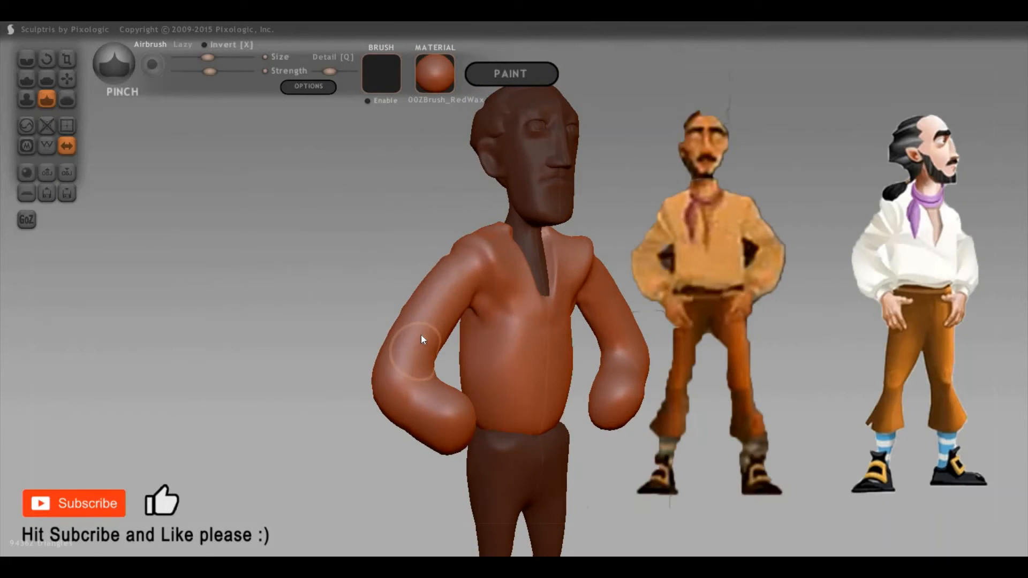
pyautogui.press('g')
pyautogui.press('space')
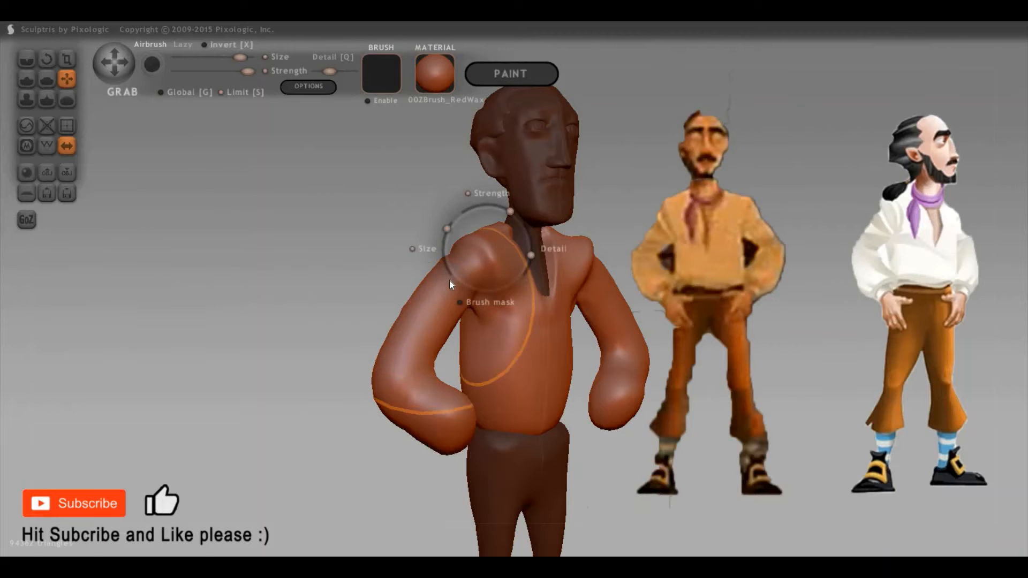
pyautogui.moveTo(449, 281)
pyautogui.mouseDown()
pyautogui.moveTo(434, 280)
pyautogui.moveTo(483, 313)
pyautogui.mouseUp()
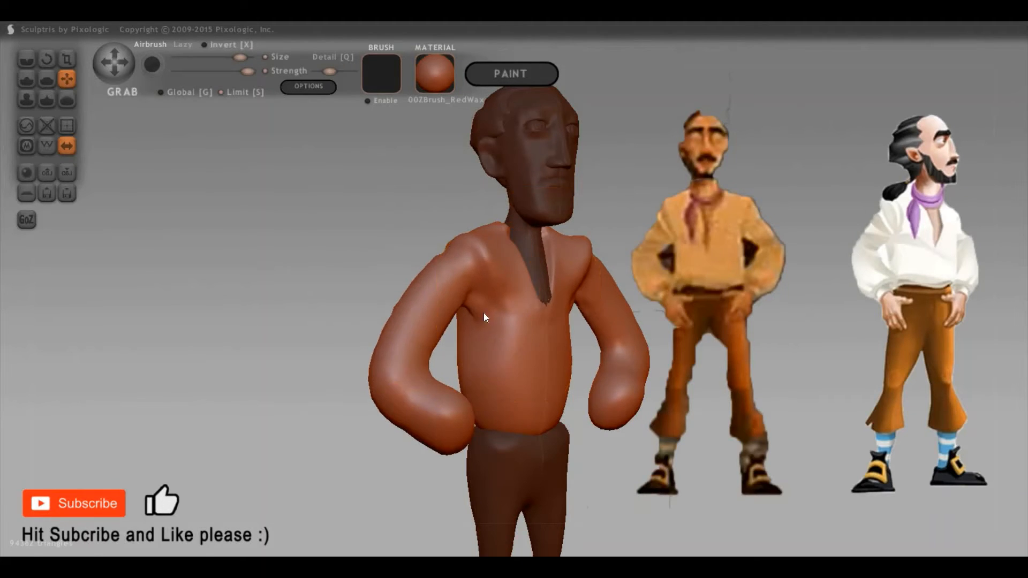
pyautogui.moveTo(483, 313); pyautogui.dragTo(540, 308, button='right')
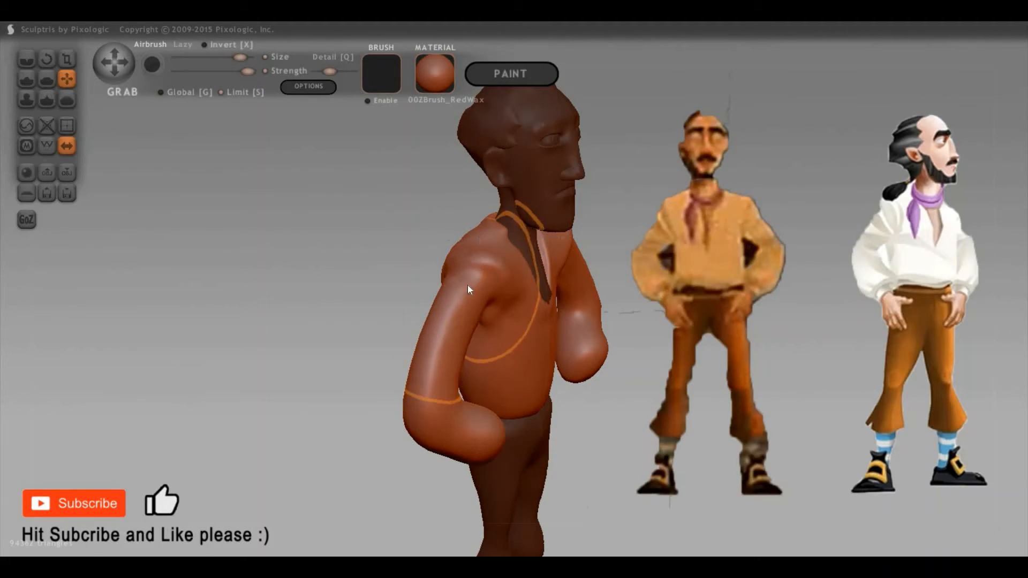
pyautogui.press('space')
pyautogui.moveTo(462, 314); pyautogui.dragTo(452, 307)
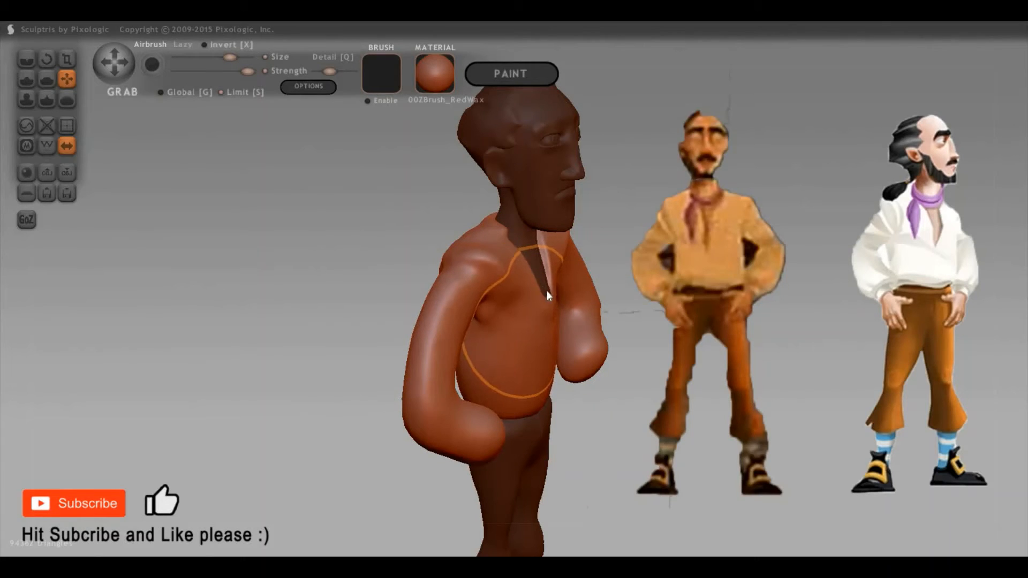
# Pull the elbows and forearms with Grab into a longer, more downward-angled pose, checking from the side and front
pyautogui.moveTo(747, 259)
pyautogui.mouseDown(button='right')
pyautogui.moveTo(834, 277)
pyautogui.moveTo(836, 324)
pyautogui.moveTo(512, 388)
pyautogui.moveTo(485, 378)
pyautogui.mouseUp(button='right')
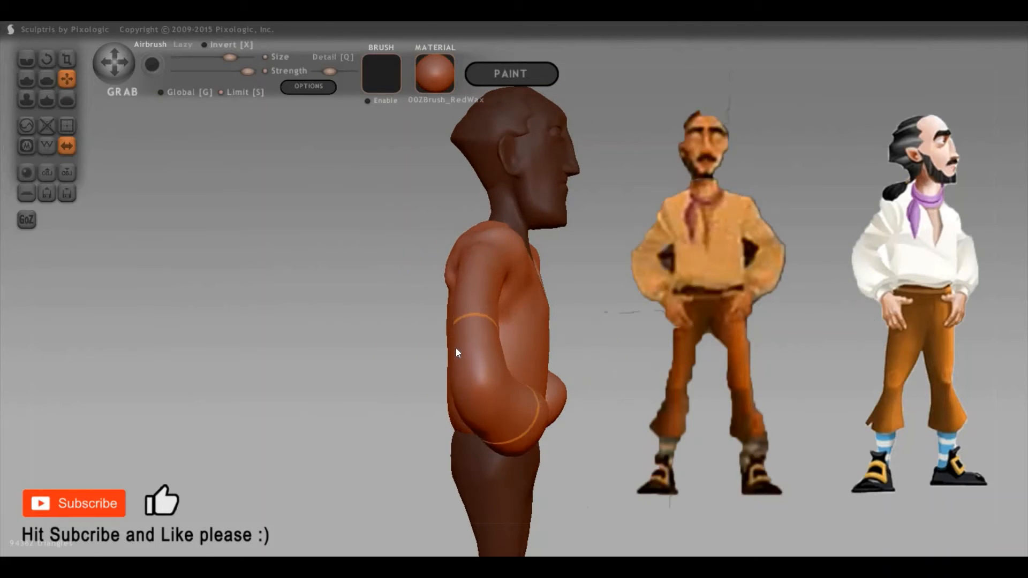
pyautogui.moveTo(592, 356)
pyautogui.mouseDown(button='right')
pyautogui.moveTo(533, 298)
pyautogui.moveTo(441, 158)
pyautogui.moveTo(360, 176)
pyautogui.moveTo(601, 271)
pyautogui.moveTo(682, 277)
pyautogui.moveTo(690, 309)
pyautogui.mouseUp(button='right')
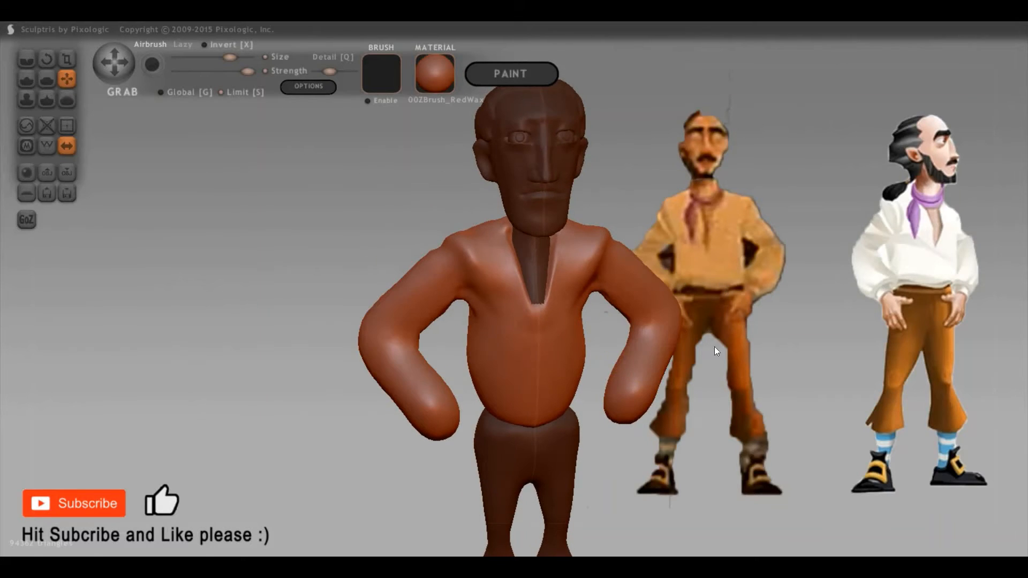
pyautogui.moveTo(715, 346); pyautogui.dragTo(664, 312, button='right')
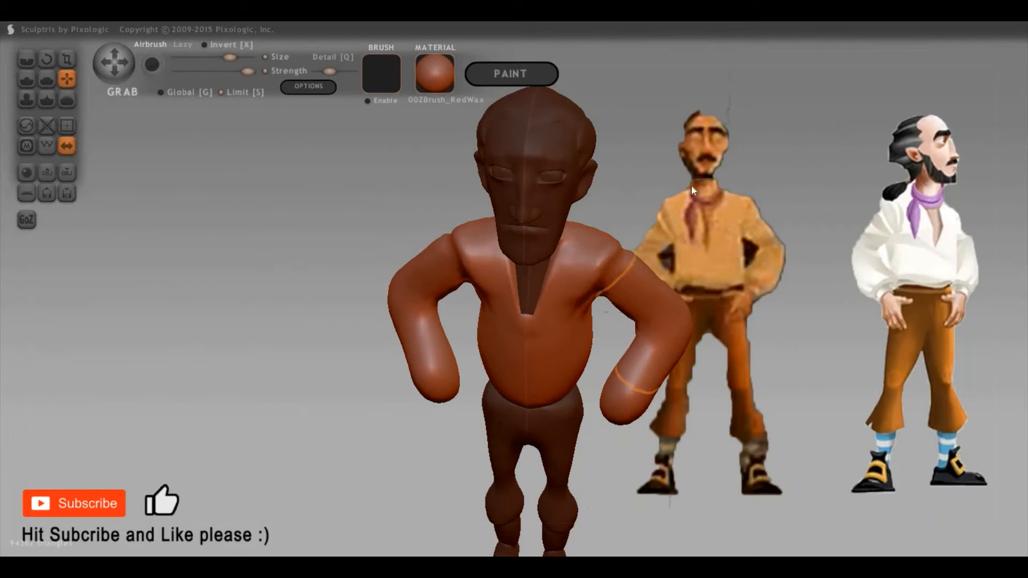
pyautogui.moveTo(692, 185)
pyautogui.mouseDown(button='right')
pyautogui.moveTo(650, 171)
pyautogui.moveTo(865, 293)
pyautogui.moveTo(846, 275)
pyautogui.mouseUp(button='right')
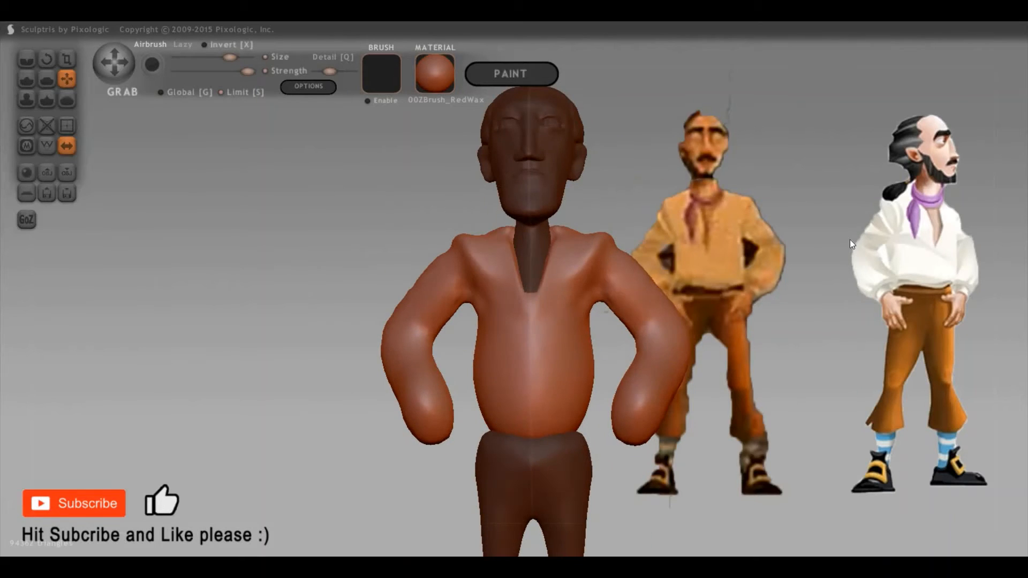
pyautogui.moveTo(850, 239)
pyautogui.mouseDown(button='right')
pyautogui.moveTo(709, 256)
pyautogui.moveTo(687, 233)
pyautogui.moveTo(846, 173)
pyautogui.moveTo(928, 259)
pyautogui.moveTo(625, 381)
pyautogui.moveTo(607, 375)
pyautogui.moveTo(619, 364)
pyautogui.moveTo(609, 356)
pyautogui.mouseUp(button='right')
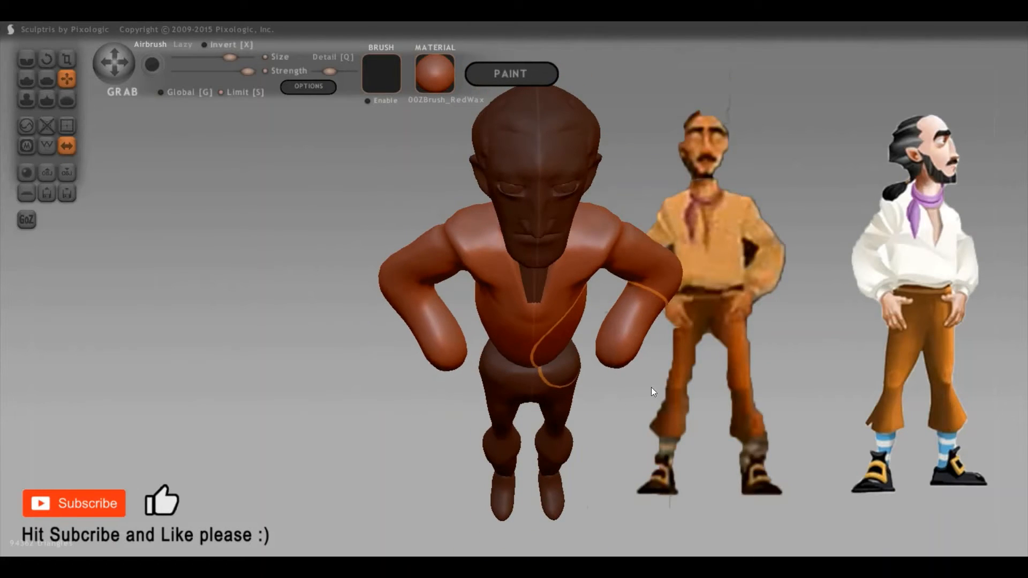
pyautogui.moveTo(716, 413)
pyautogui.mouseDown(button='right')
pyautogui.moveTo(801, 269)
pyautogui.moveTo(776, 350)
pyautogui.moveTo(644, 420)
pyautogui.moveTo(620, 401)
pyautogui.moveTo(721, 374)
pyautogui.mouseUp(button='right')
# Draw raised cloth folds over the top of the shoulder and from the armpit down the side of the chest
pyautogui.moveTo(787, 362)
pyautogui.mouseDown(button='right')
pyautogui.moveTo(795, 378)
pyautogui.moveTo(933, 359)
pyautogui.moveTo(902, 326)
pyautogui.moveTo(405, 305)
pyautogui.mouseUp(button='right')
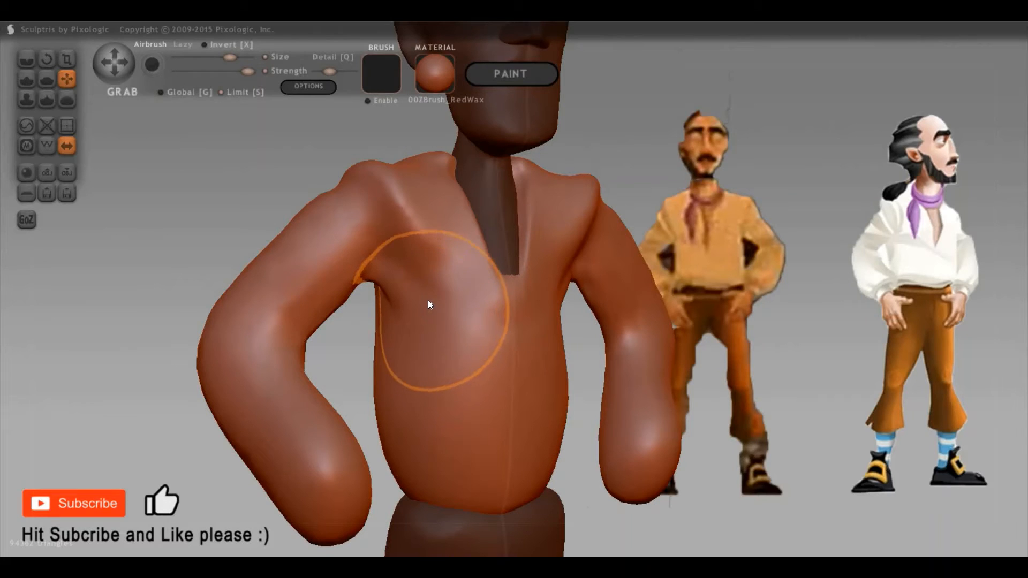
pyautogui.moveTo(404, 228); pyautogui.dragTo(368, 166)
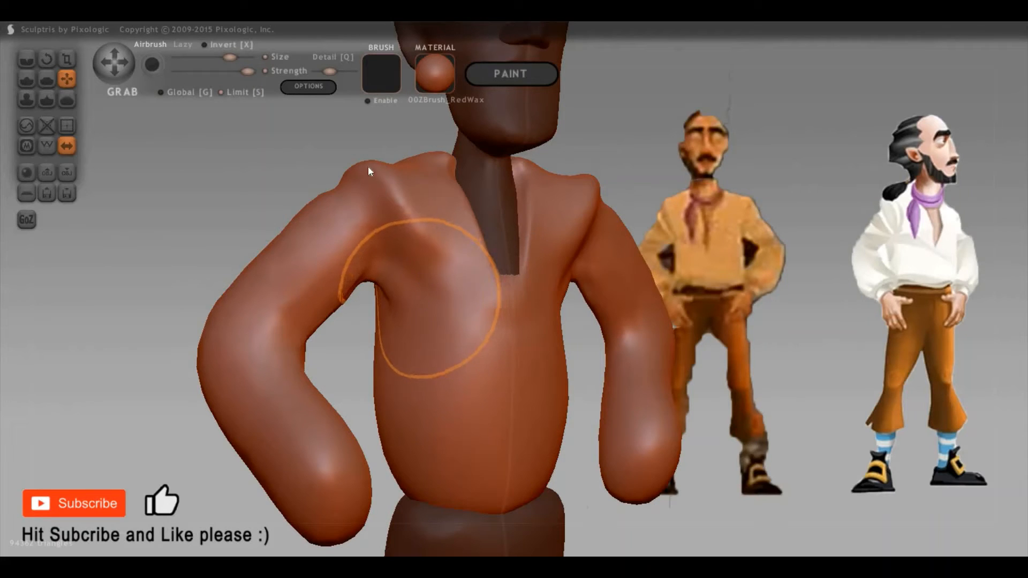
pyautogui.press('4')
pyautogui.moveTo(400, 206)
pyautogui.mouseDown()
pyautogui.moveTo(405, 347)
pyautogui.moveTo(388, 163)
pyautogui.mouseUp()
pyautogui.press('d')
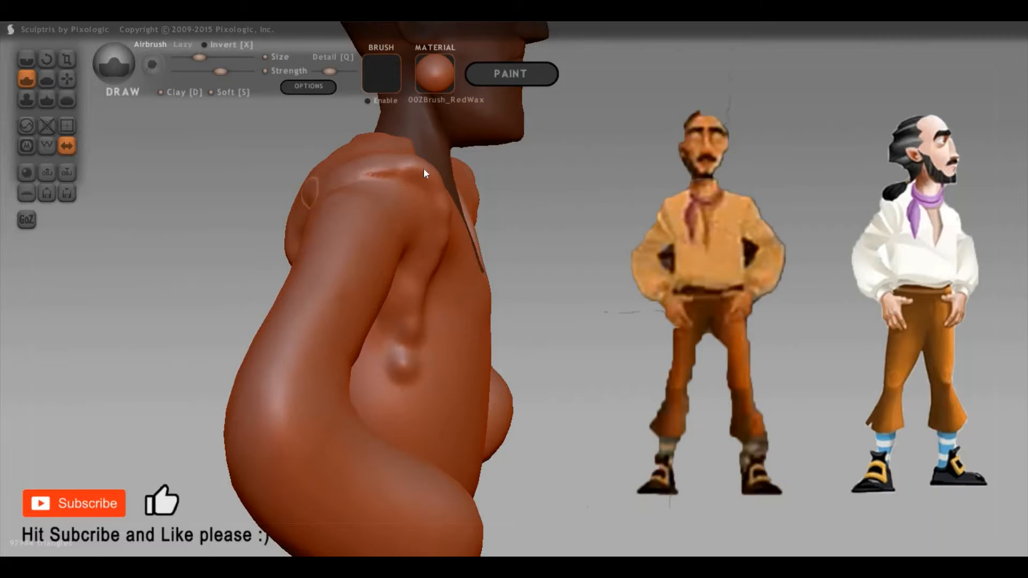
# Smooth the lower end of the armpit fold into the side of the chest with a larger brush
pyautogui.moveTo(401, 317)
pyautogui.mouseDown()
pyautogui.moveTo(395, 374)
pyautogui.moveTo(426, 293)
pyautogui.mouseUp()
pyautogui.press('space')
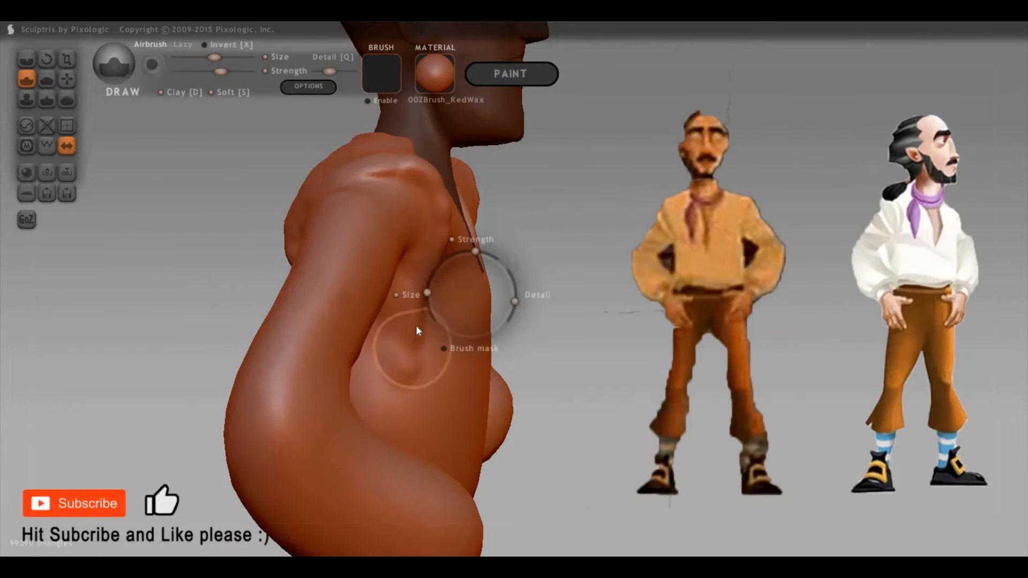
pyautogui.moveTo(417, 343)
pyautogui.keyDown('shift'); pyautogui.mouseDown()
pyautogui.moveTo(421, 307)
pyautogui.moveTo(416, 363)
pyautogui.mouseUp(); pyautogui.keyUp('shift')
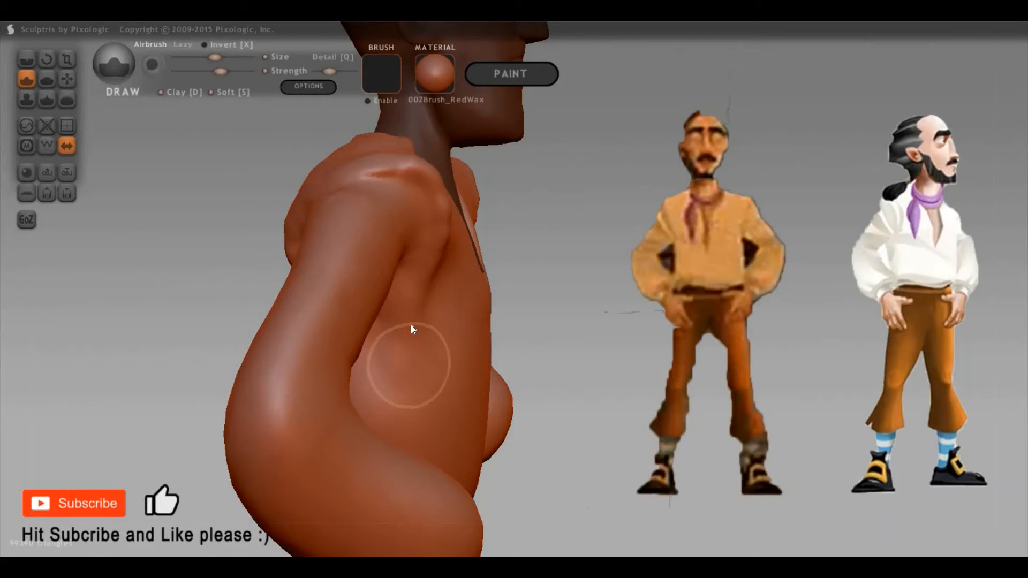
# Show the wireframe and thin out the dense mesh on the shirt's torso and sleeves with the Reduce Brush
pyautogui.press('w')
pyautogui.press('y')
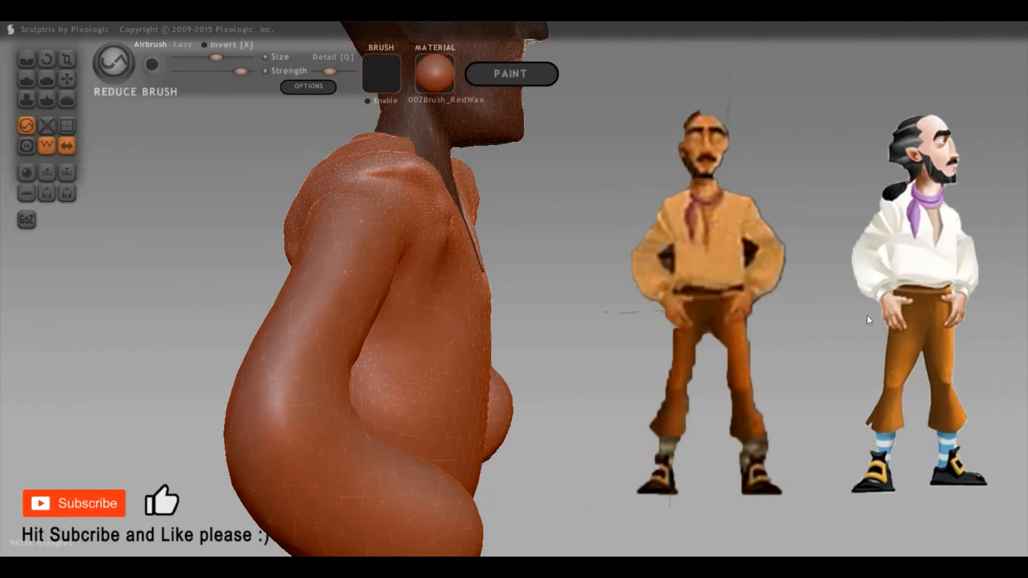
pyautogui.moveTo(866, 316); pyautogui.dragTo(739, 314)
pyautogui.moveTo(986, 299)
pyautogui.mouseDown()
pyautogui.moveTo(894, 285)
pyautogui.moveTo(826, 231)
pyautogui.moveTo(814, 243)
pyautogui.moveTo(894, 299)
pyautogui.moveTo(887, 270)
pyautogui.mouseUp()
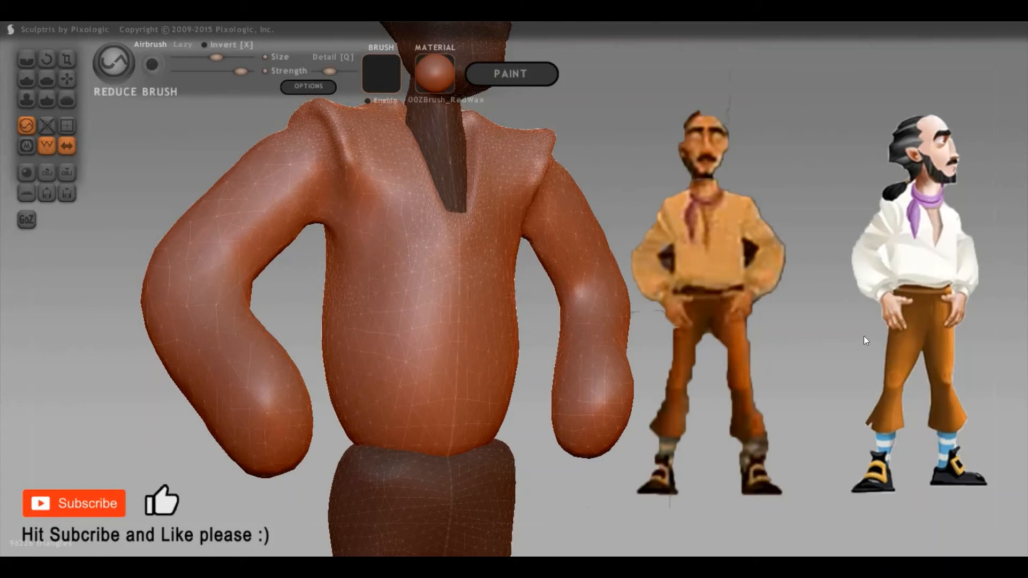
pyautogui.moveTo(865, 341)
pyautogui.mouseDown()
pyautogui.moveTo(877, 324)
pyautogui.moveTo(820, 350)
pyautogui.moveTo(896, 362)
pyautogui.moveTo(814, 300)
pyautogui.moveTo(861, 339)
pyautogui.moveTo(840, 316)
pyautogui.mouseUp()
pyautogui.moveTo(835, 357)
pyautogui.mouseDown()
pyautogui.moveTo(404, 335)
pyautogui.moveTo(342, 314)
pyautogui.mouseUp()
# Sharpen the shirt fold over the front of the shoulder with Pinch strokes, checking the shoulder from behind
pyautogui.press('p')
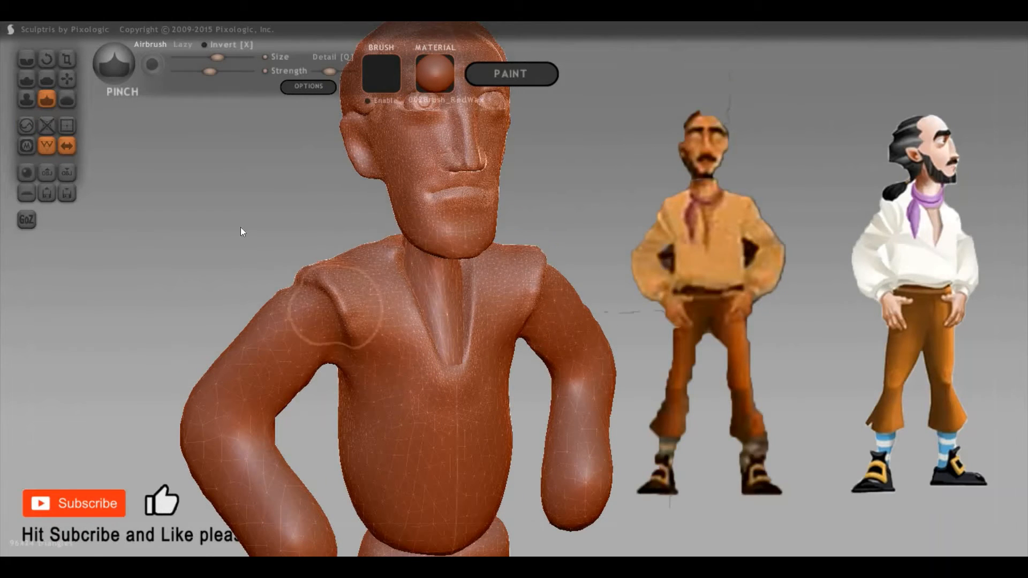
pyautogui.moveTo(300, 300); pyautogui.dragTo(344, 335)
pyautogui.moveTo(300, 251); pyautogui.dragTo(309, 260)
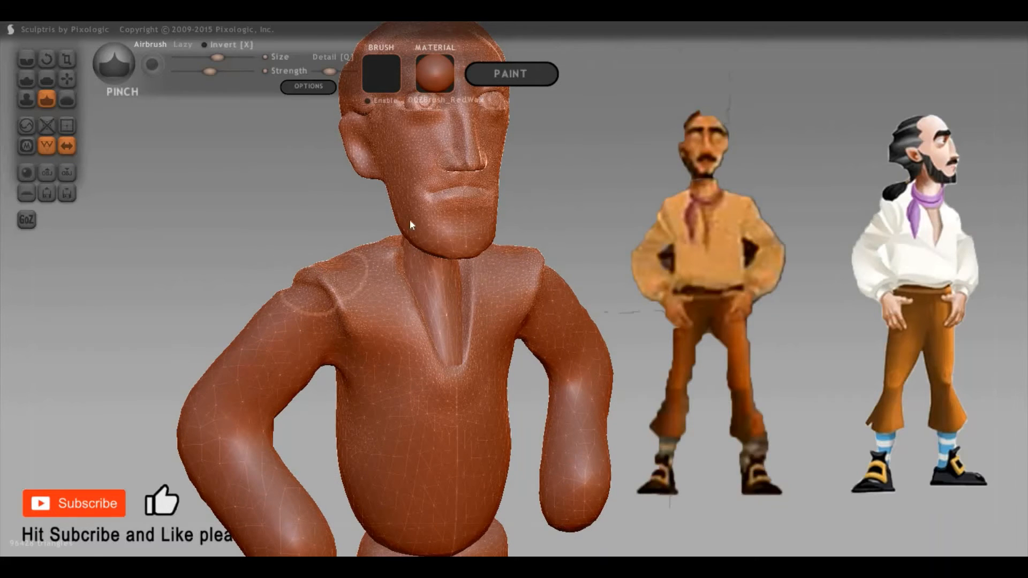
pyautogui.moveTo(410, 221); pyautogui.dragTo(431, 362, button='right')
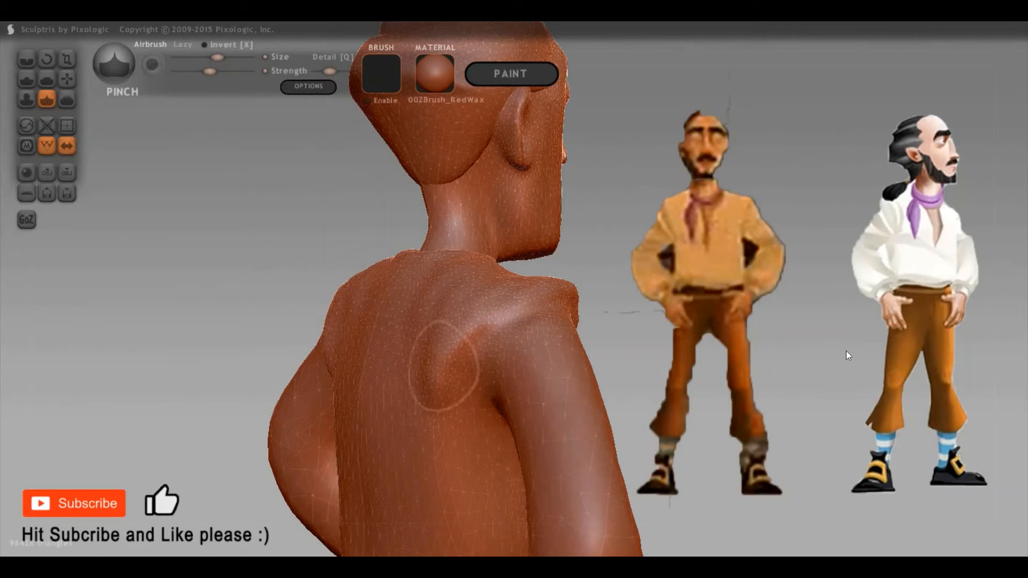
pyautogui.moveTo(844, 351); pyautogui.dragTo(810, 331, button='right')
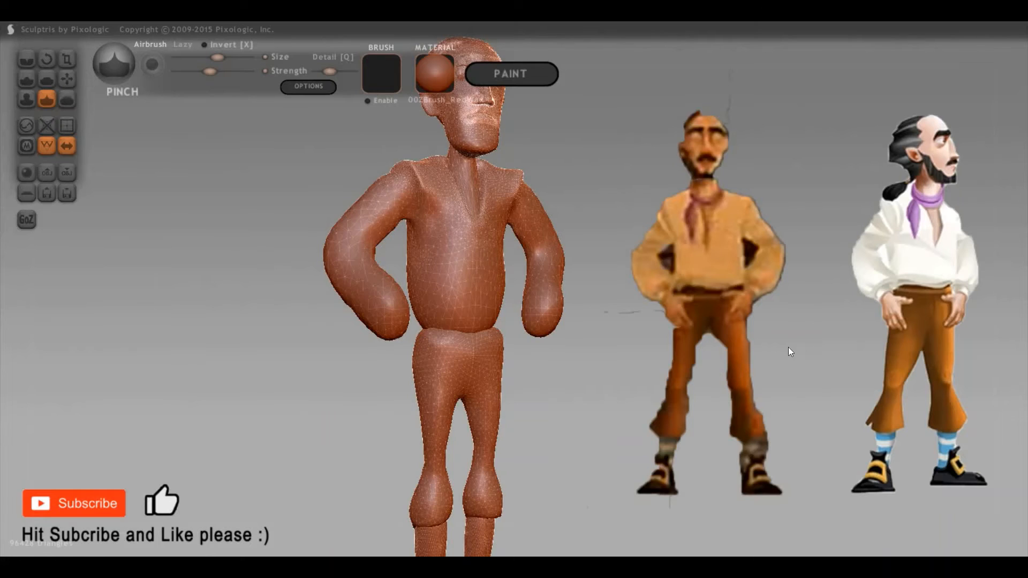
# Hide the wireframe and make the shirt torso the only active part of the figure
pyautogui.press('w')
pyautogui.moveTo(801, 291); pyautogui.dragTo(756, 319, button='right')
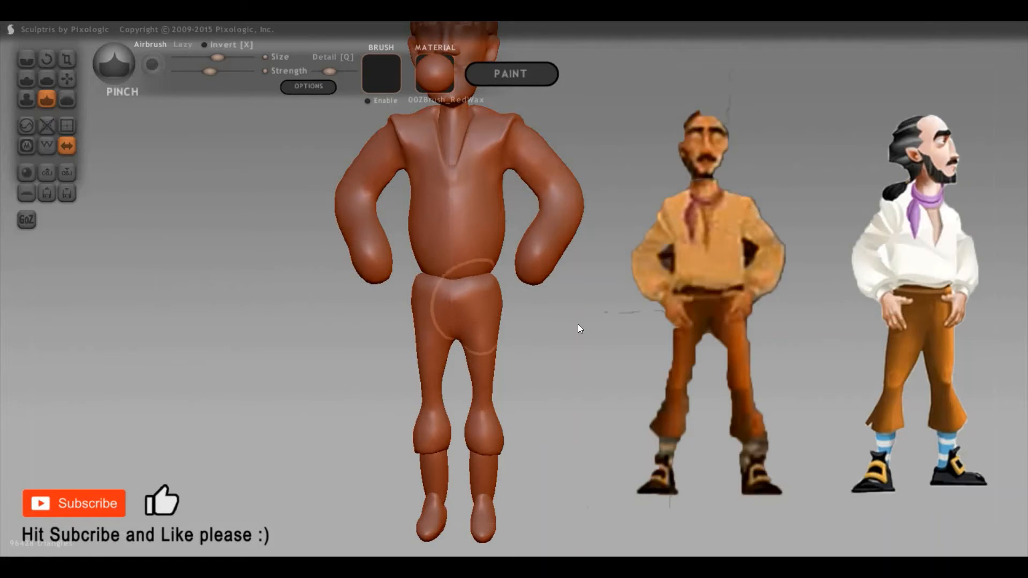
pyautogui.keyDown('ctrl'); pyautogui.click(667, 382); pyautogui.keyUp('ctrl')
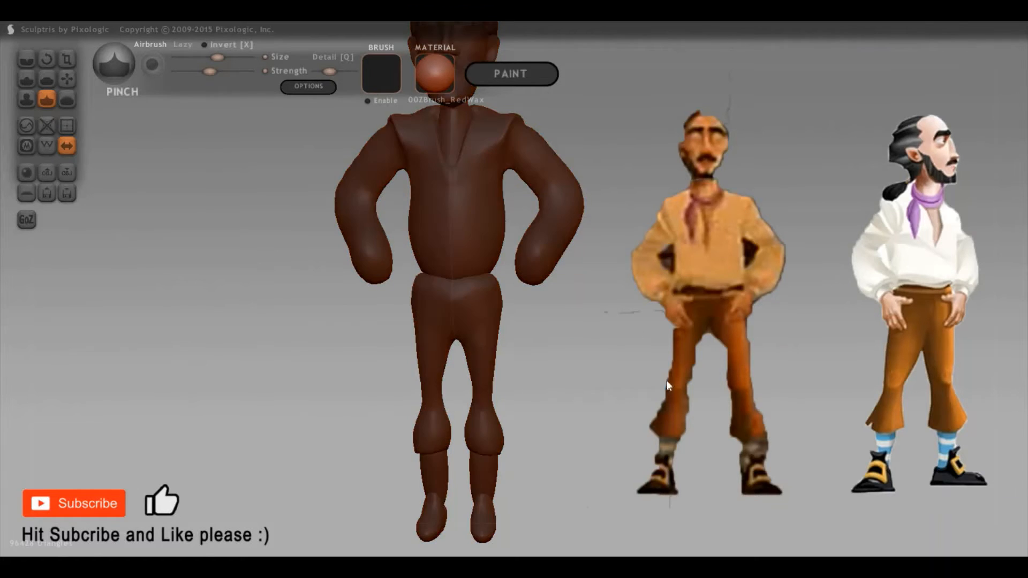
pyautogui.keyDown('alt'); pyautogui.moveTo(658, 408); pyautogui.dragTo(685, 464, button='right'); pyautogui.keyUp('alt')
pyautogui.scroll(3, 429, 287)
pyautogui.keyDown('ctrl'); pyautogui.click(479, 319); pyautogui.keyUp('ctrl')
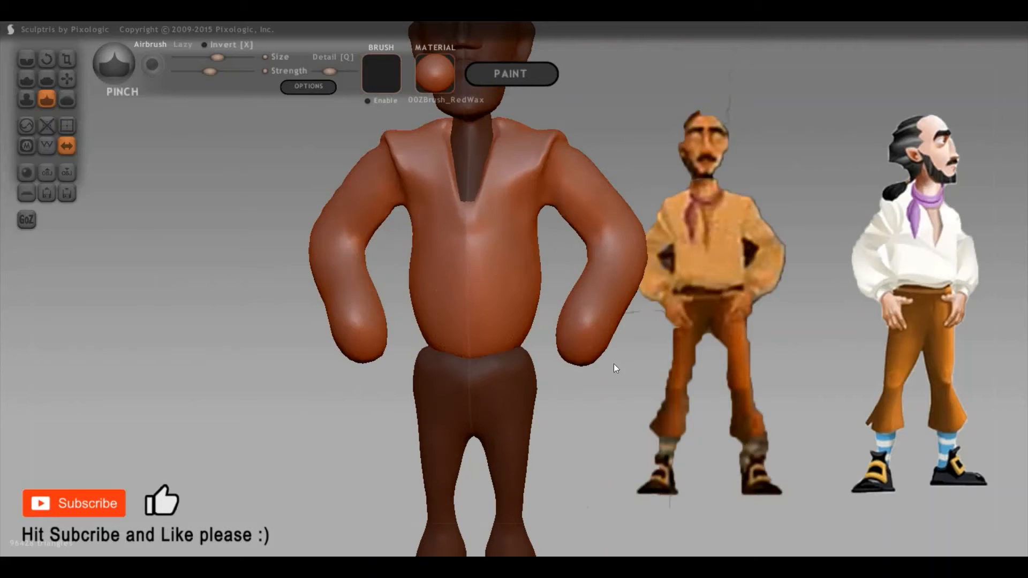
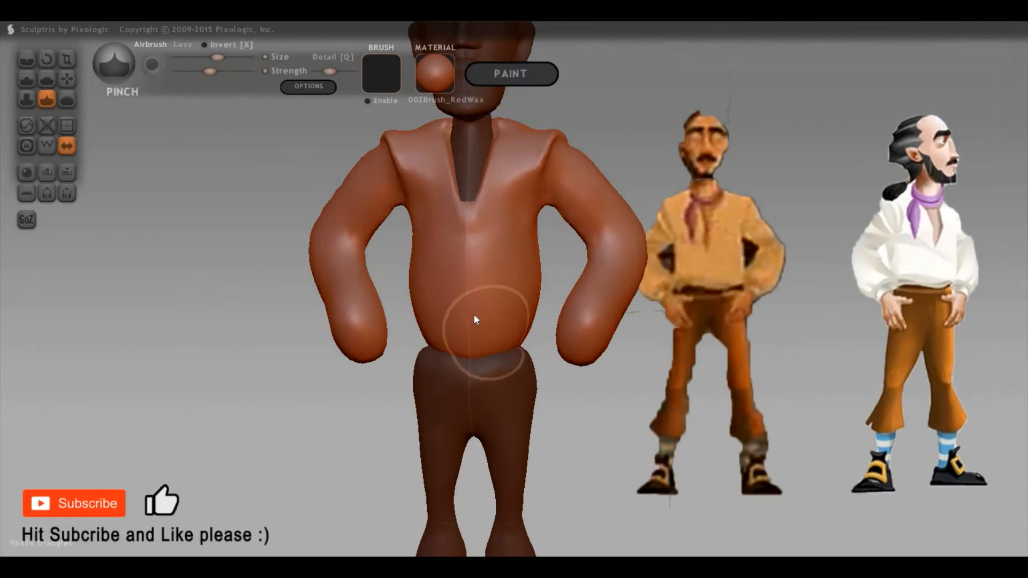
# Pull the shirt's lower edge down over the waistband and reposition the forearm ends with a large Grab brush
pyautogui.press('g')
pyautogui.moveTo(774, 284)
pyautogui.mouseDown()
pyautogui.moveTo(812, 369)
pyautogui.moveTo(528, 345)
pyautogui.moveTo(600, 411)
pyautogui.mouseUp()
pyautogui.scroll(3, 568, 389)
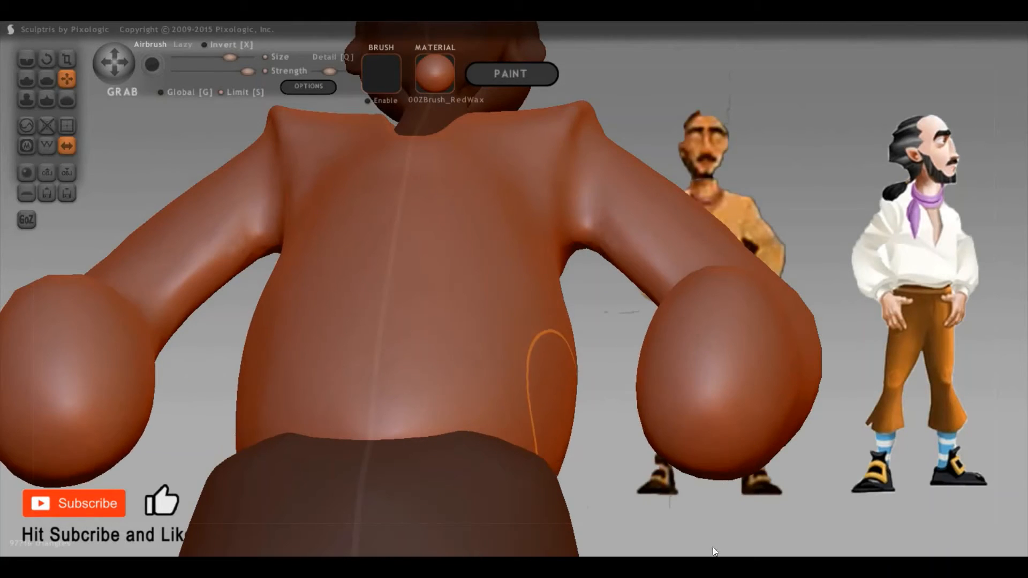
pyautogui.moveTo(712, 547)
pyautogui.mouseDown()
pyautogui.moveTo(841, 432)
pyautogui.moveTo(797, 452)
pyautogui.moveTo(667, 309)
pyautogui.moveTo(627, 348)
pyautogui.mouseUp()
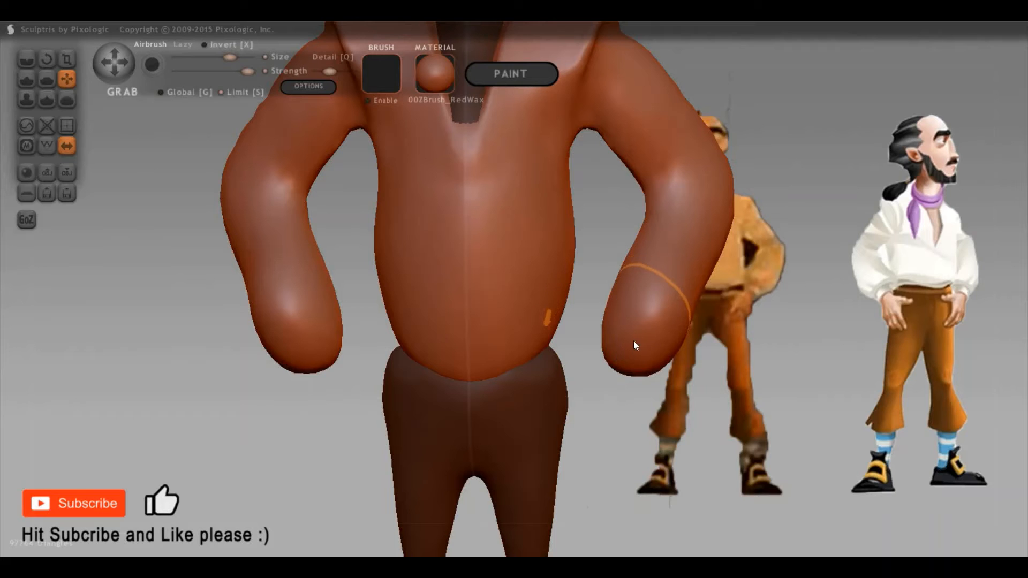
pyautogui.moveTo(658, 356)
pyautogui.mouseDown()
pyautogui.moveTo(662, 336)
pyautogui.moveTo(631, 347)
pyautogui.moveTo(692, 403)
pyautogui.moveTo(642, 392)
pyautogui.mouseUp()
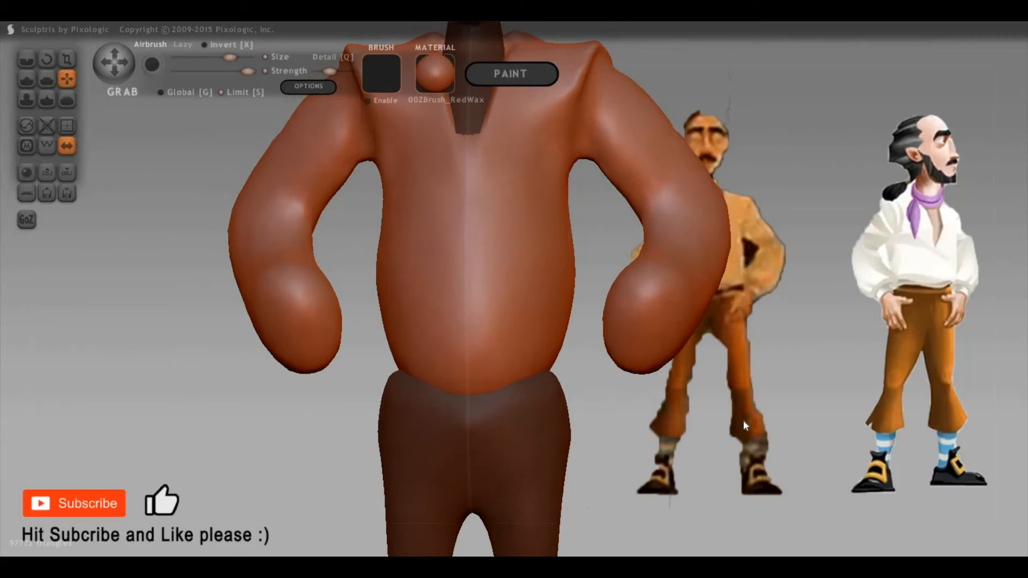
pyautogui.moveTo(744, 420)
pyautogui.mouseDown()
pyautogui.moveTo(738, 435)
pyautogui.moveTo(747, 391)
pyautogui.mouseUp()
pyautogui.scroll(-4, 686, 400)
pyautogui.keyDown('shift'); pyautogui.moveTo(685, 400); pyautogui.dragTo(689, 370); pyautogui.keyUp('shift')
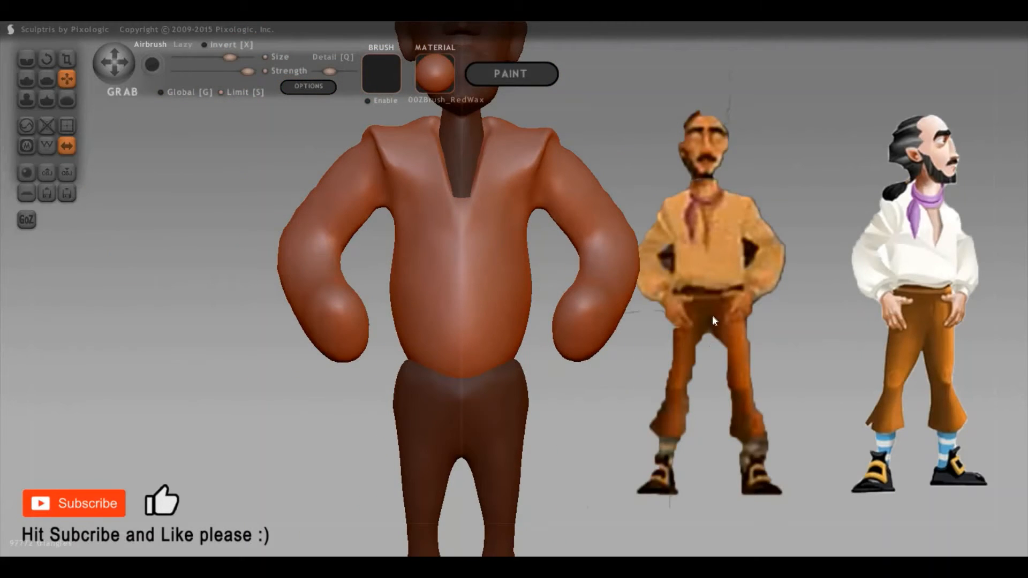
pyautogui.keyDown('shift'); pyautogui.moveTo(724, 314); pyautogui.dragTo(686, 310); pyautogui.keyUp('shift')
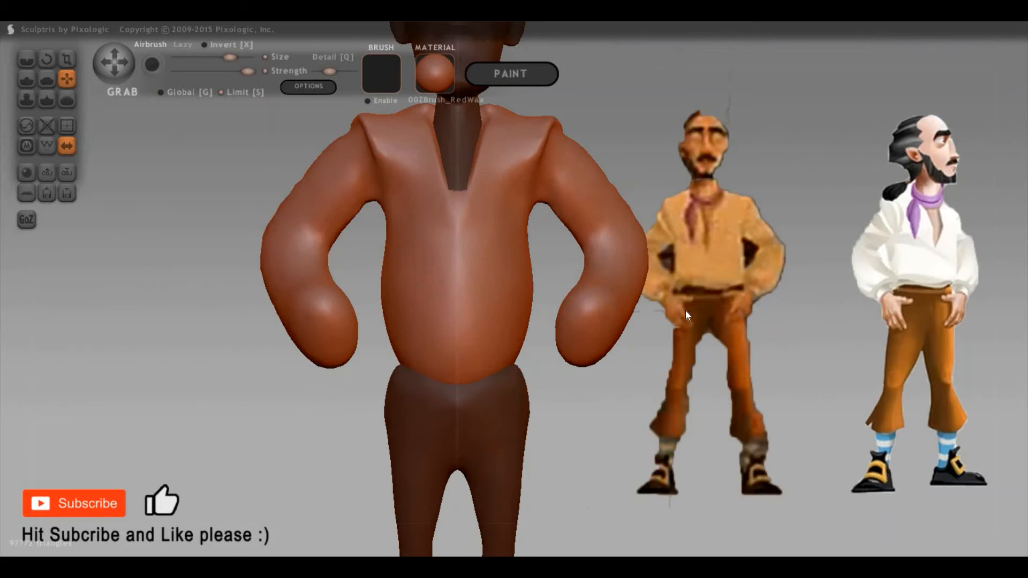
# Make the trousers active and examine the legs, cuffs and shoes from behind and from the side
pyautogui.moveTo(512, 316); pyautogui.dragTo(729, 307, button='right')
pyautogui.scroll(-4, 609, 361)
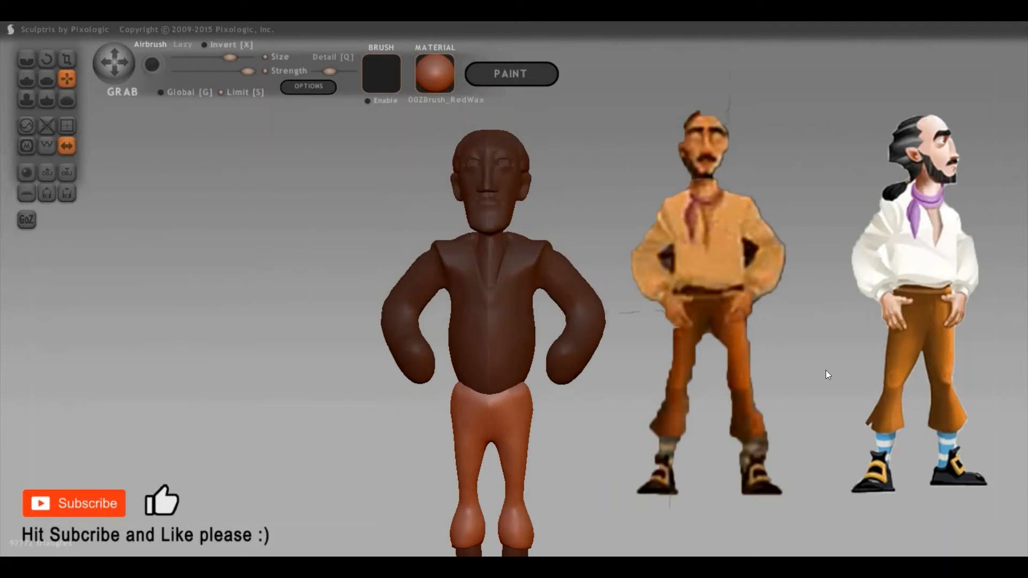
pyautogui.moveTo(826, 371); pyautogui.dragTo(727, 258, button='right')
pyautogui.moveTo(799, 267); pyautogui.dragTo(770, 271, button='right')
pyautogui.moveTo(533, 300); pyautogui.dragTo(689, 368, button='right')
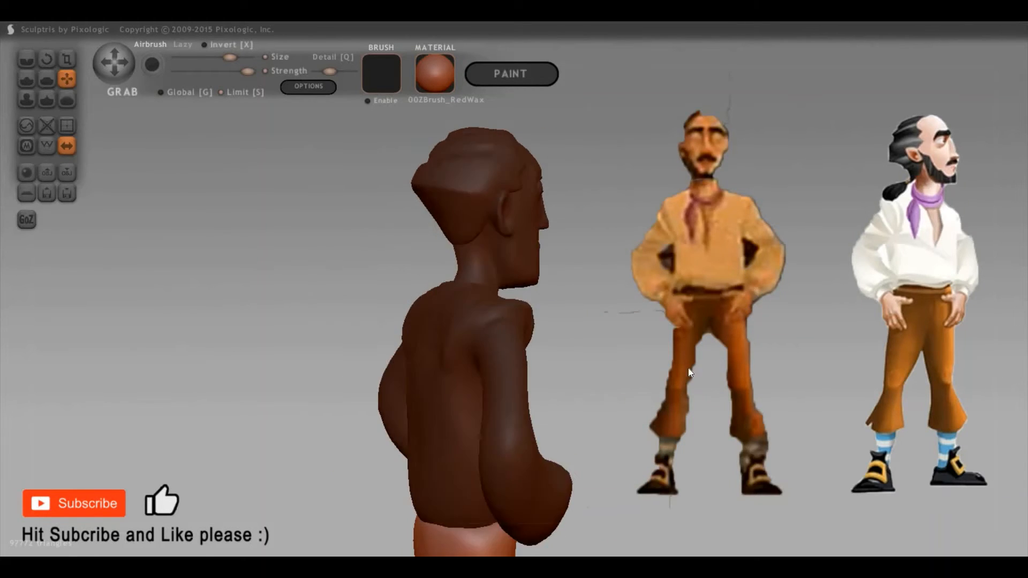
pyautogui.scroll(-3, 744, 329)
pyautogui.moveTo(565, 525); pyautogui.dragTo(550, 406, button='middle')
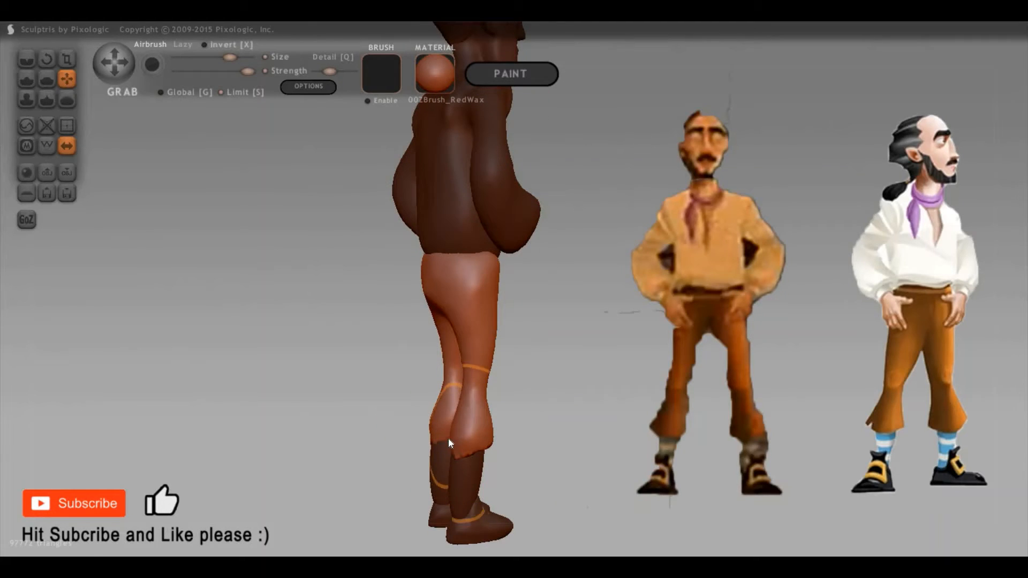
pyautogui.scroll(3, 696, 350)
pyautogui.moveTo(696, 350); pyautogui.dragTo(734, 161, button='middle')
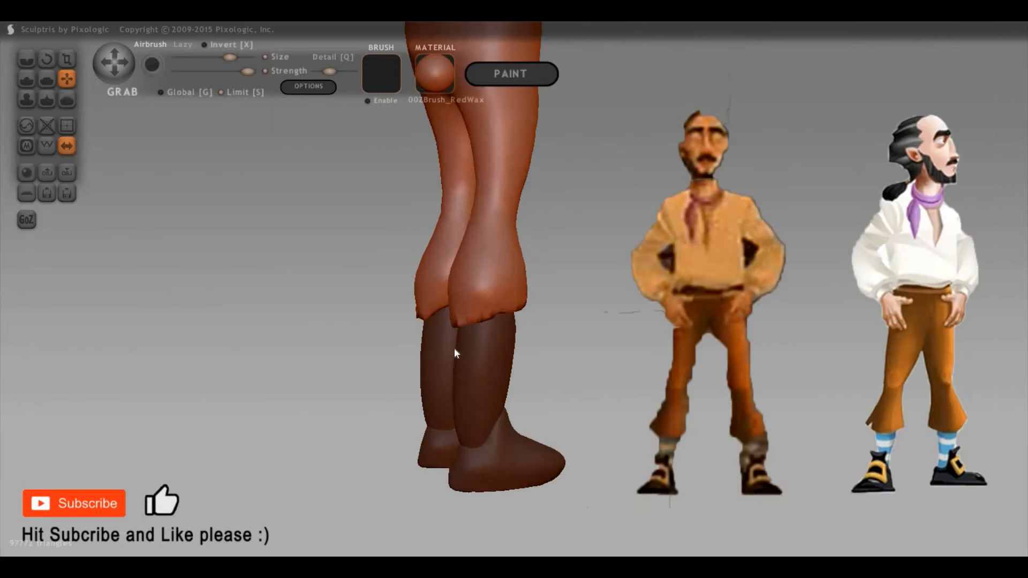
# Select the lower legs and adjust their ankle ends with Grab and Scale, checking the fit against the shoes
pyautogui.moveTo(454, 349); pyautogui.dragTo(460, 344, button='right')
pyautogui.click(445, 372)
pyautogui.moveTo(450, 367)
pyautogui.mouseDown()
pyautogui.moveTo(486, 354)
pyautogui.moveTo(432, 399)
pyautogui.moveTo(422, 427)
pyautogui.mouseUp()
pyautogui.hotkey('ctrl', 'z')
pyautogui.click(459, 354)
pyautogui.press('t')
pyautogui.hotkey('ctrl', 'z')
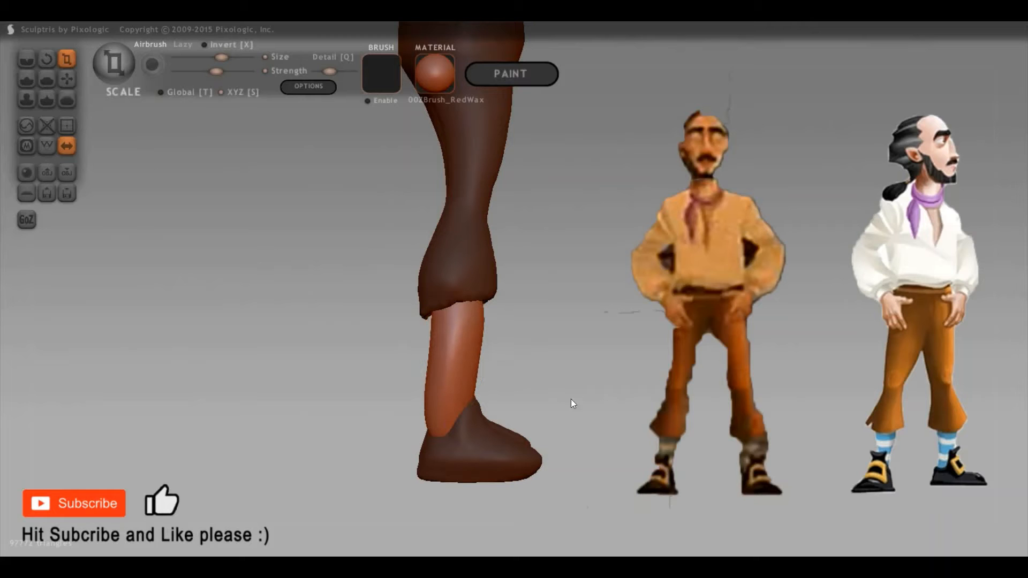
pyautogui.hotkey('ctrl', 'y')
pyautogui.moveTo(718, 400); pyautogui.dragTo(786, 404)
pyautogui.press('Right')
pyautogui.press('Right')
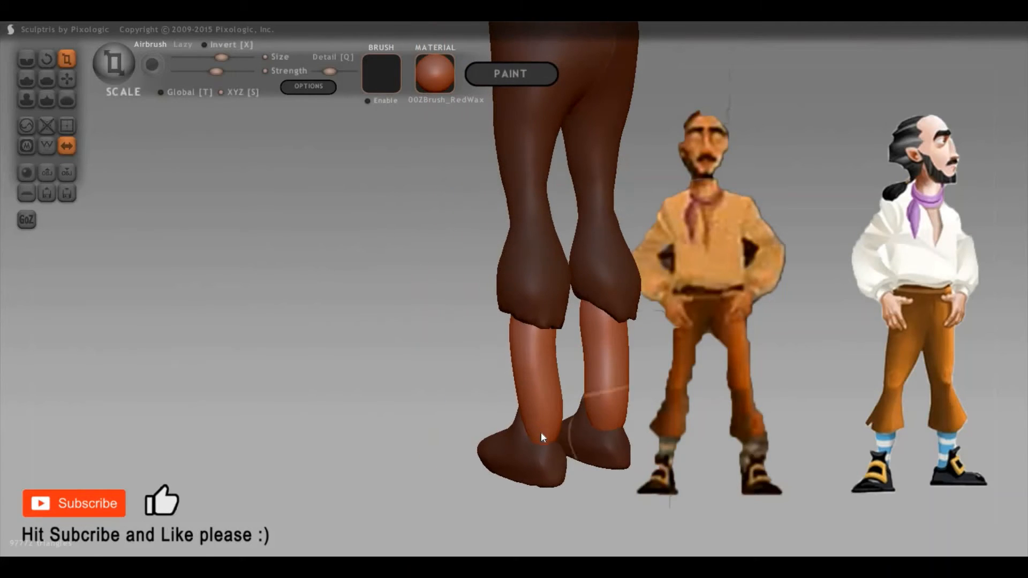
pyautogui.click(529, 466)
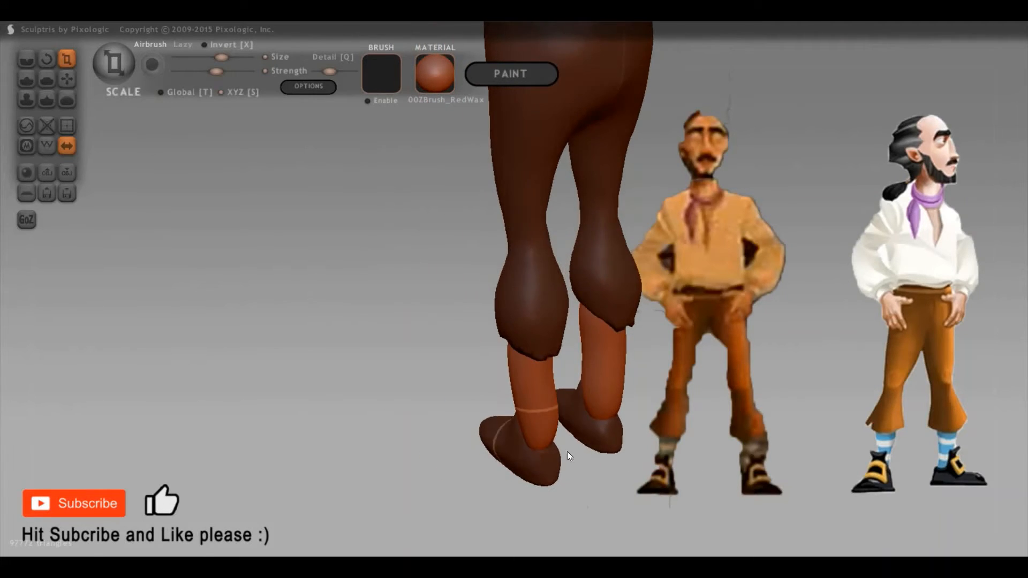
pyautogui.moveTo(835, 391); pyautogui.dragTo(885, 386)
pyautogui.scroll(-5, 745, 309)
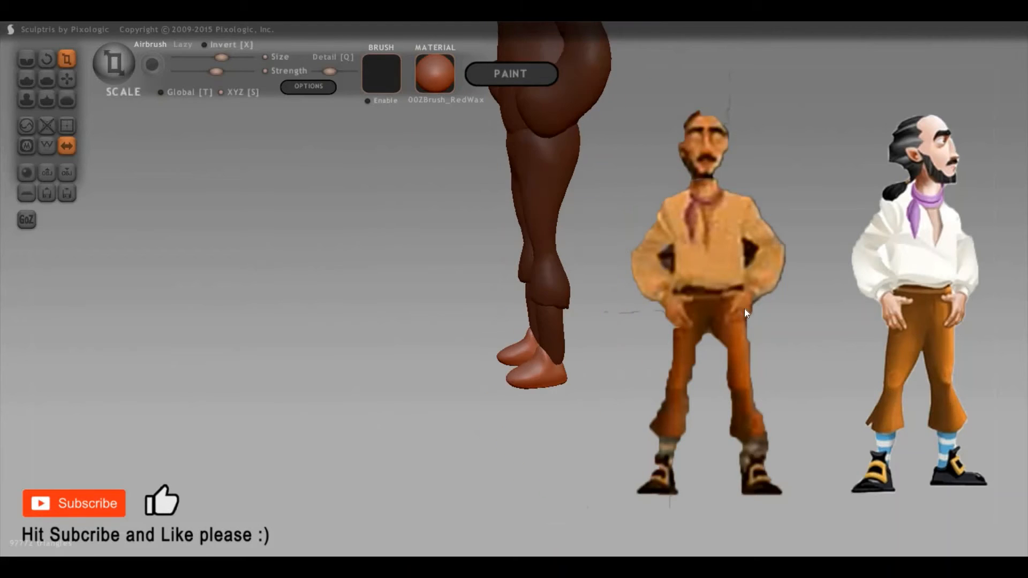
# Isolate the trousers by hiding all other parts, undoing the trial scaling of the thigh
pyautogui.moveTo(745, 309); pyautogui.dragTo(870, 314)
pyautogui.keyDown('alt'); pyautogui.moveTo(675, 325); pyautogui.dragTo(521, 242); pyautogui.keyUp('alt')
pyautogui.scroll(5, 819, 377)
pyautogui.click(510, 230)
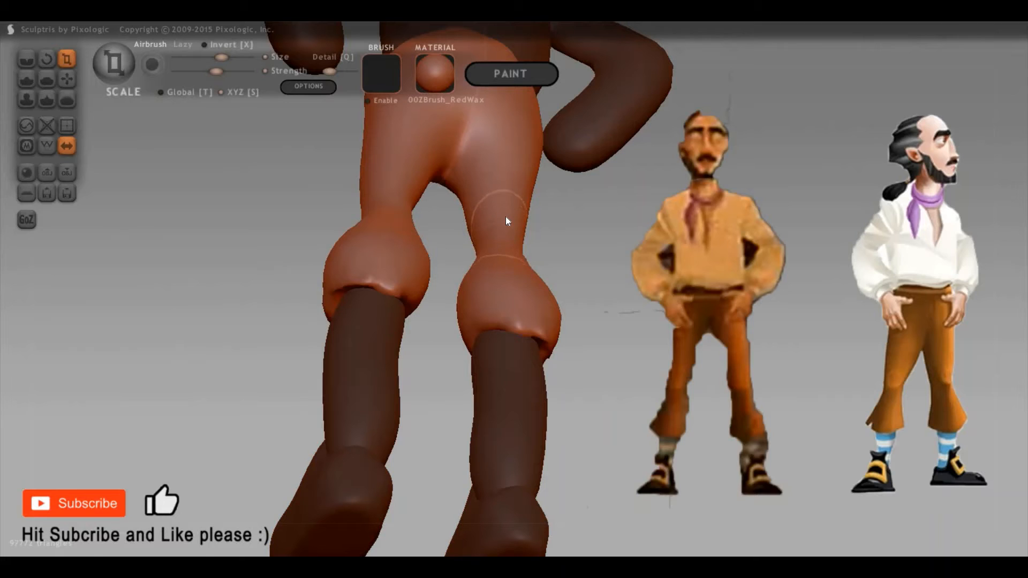
pyautogui.moveTo(506, 224); pyautogui.dragTo(506, 217)
pyautogui.keyDown('ctrl'); pyautogui.click(509, 217); pyautogui.keyUp('ctrl')
pyautogui.hotkey('ctrl', 'z')
pyautogui.press('h')
pyautogui.moveTo(753, 349); pyautogui.dragTo(696, 440)
pyautogui.scroll(4, 588, 461)
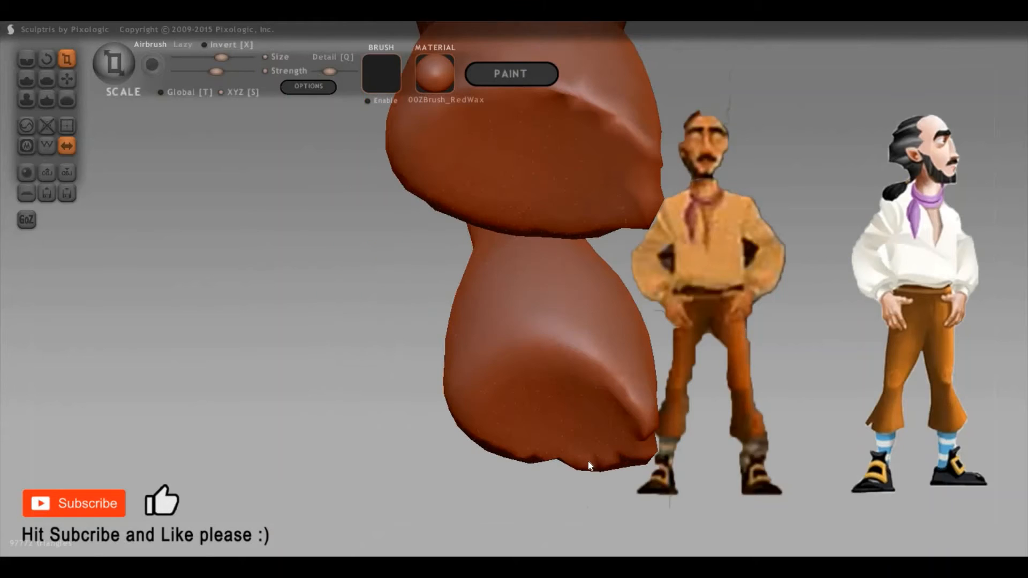
# Flatten the undersides of both trouser cuffs with a large Flatten brush
pyautogui.press('5')
pyautogui.press('space')
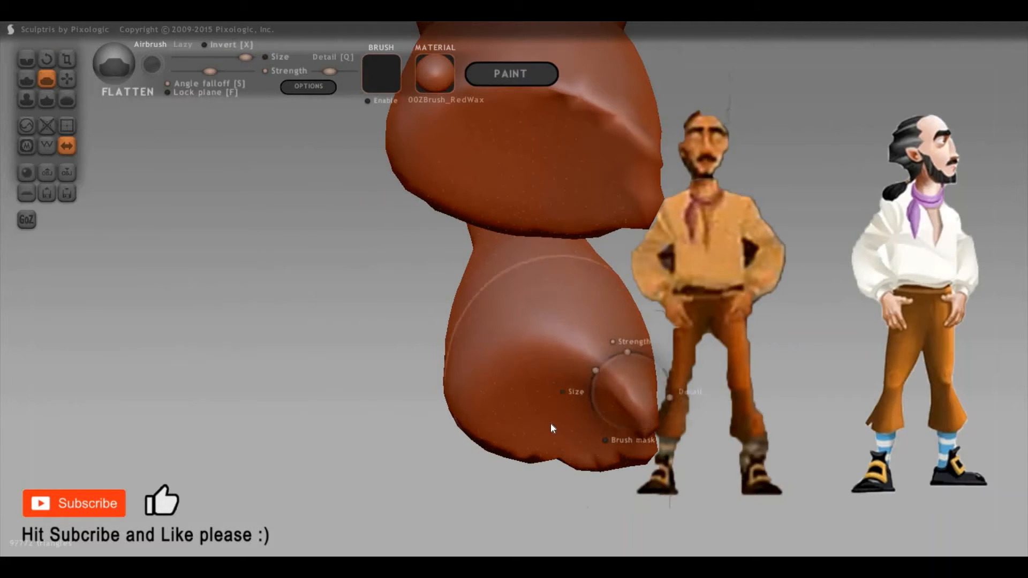
pyautogui.moveTo(534, 417); pyautogui.dragTo(605, 420)
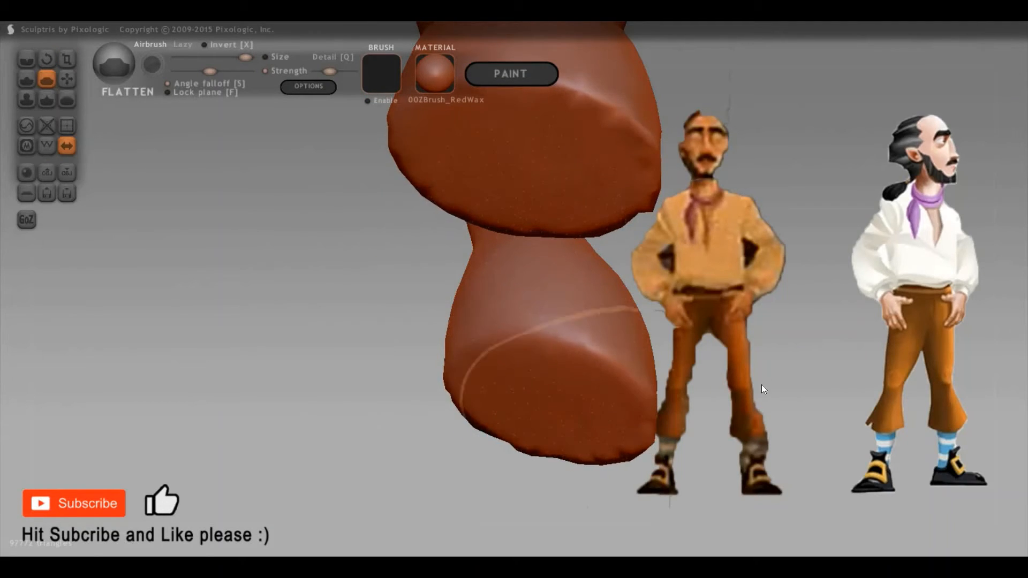
pyautogui.moveTo(762, 385); pyautogui.dragTo(470, 506)
pyautogui.moveTo(792, 461); pyautogui.dragTo(525, 456)
# Hollow out the undersides of both trouser cuffs with an inverted Inflate brush to form leg openings
pyautogui.press('7')
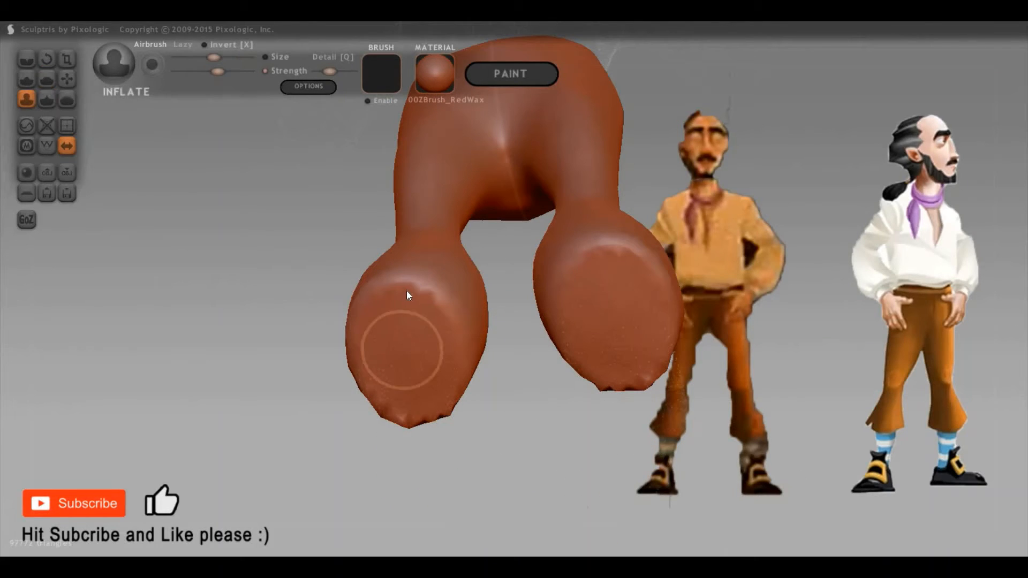
pyautogui.press('space')
pyautogui.moveTo(406, 362)
pyautogui.keyDown('alt'); pyautogui.mouseDown()
pyautogui.moveTo(414, 371)
pyautogui.moveTo(413, 350)
pyautogui.moveTo(391, 319)
pyautogui.moveTo(410, 343)
pyautogui.moveTo(427, 320)
pyautogui.moveTo(437, 339)
pyautogui.moveTo(409, 319)
pyautogui.moveTo(383, 320)
pyautogui.moveTo(413, 305)
pyautogui.moveTo(423, 337)
pyautogui.mouseUp(); pyautogui.keyUp('alt')
pyautogui.moveTo(512, 343)
pyautogui.mouseDown()
pyautogui.moveTo(711, 455)
pyautogui.moveTo(776, 464)
pyautogui.mouseUp()
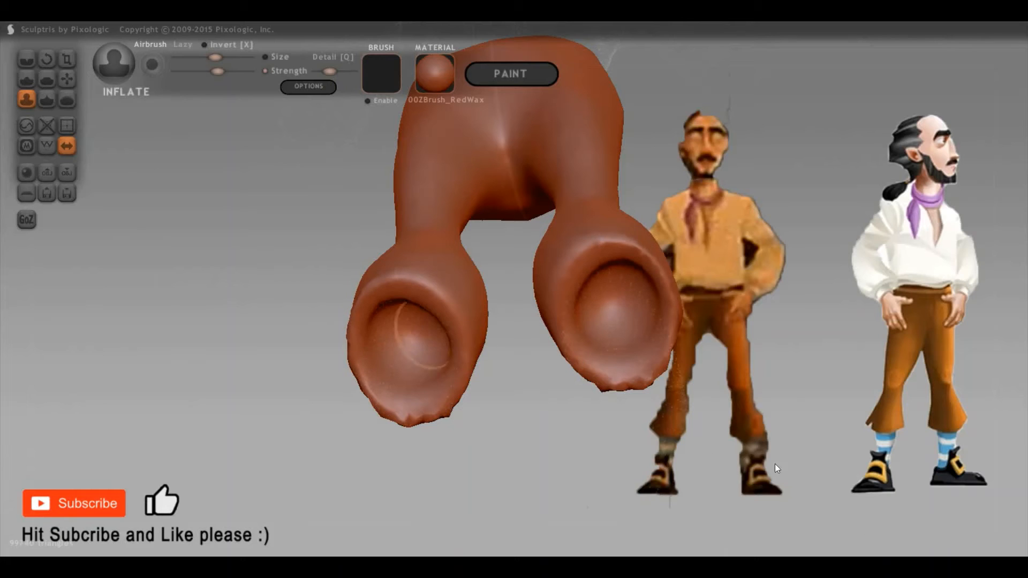
pyautogui.moveTo(472, 430)
pyautogui.mouseDown()
pyautogui.moveTo(378, 389)
pyautogui.moveTo(383, 375)
pyautogui.mouseUp()
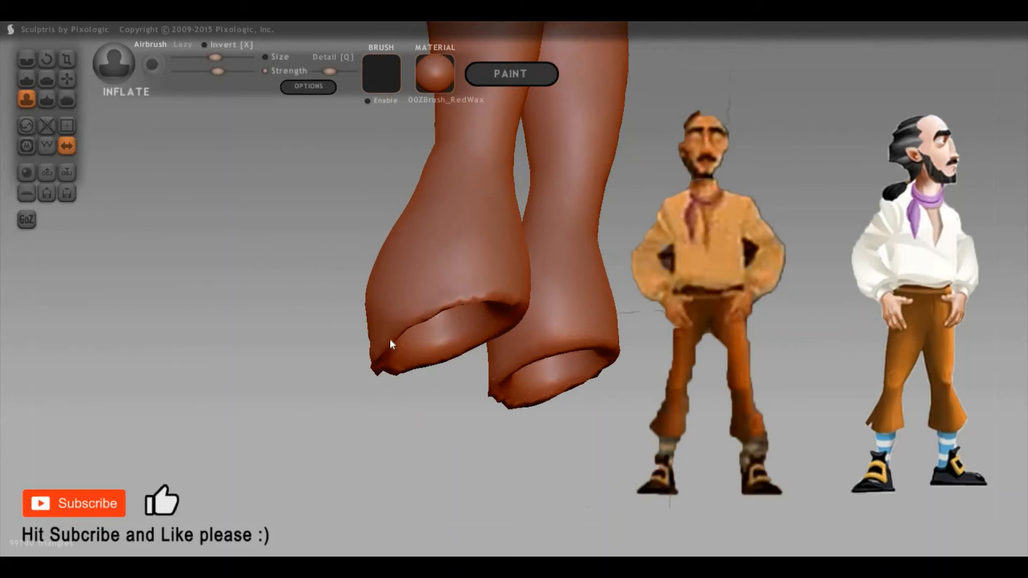
# Tighten the rims of the trouser leg openings with Pinch strokes
pyautogui.press('p')
pyautogui.moveTo(477, 297); pyautogui.dragTo(396, 307)
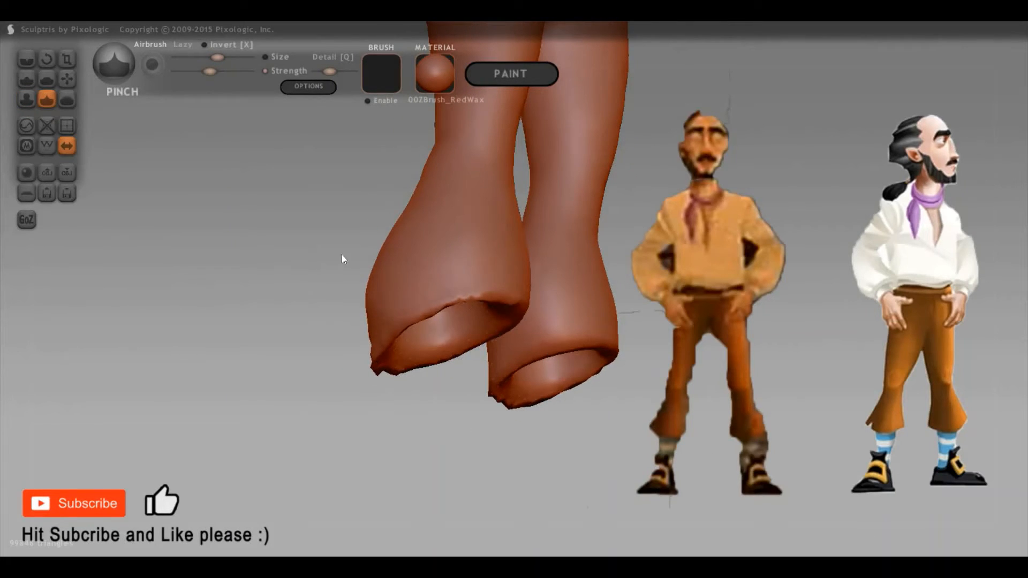
pyautogui.moveTo(341, 255); pyautogui.dragTo(368, 284)
pyautogui.moveTo(442, 307); pyautogui.dragTo(489, 230)
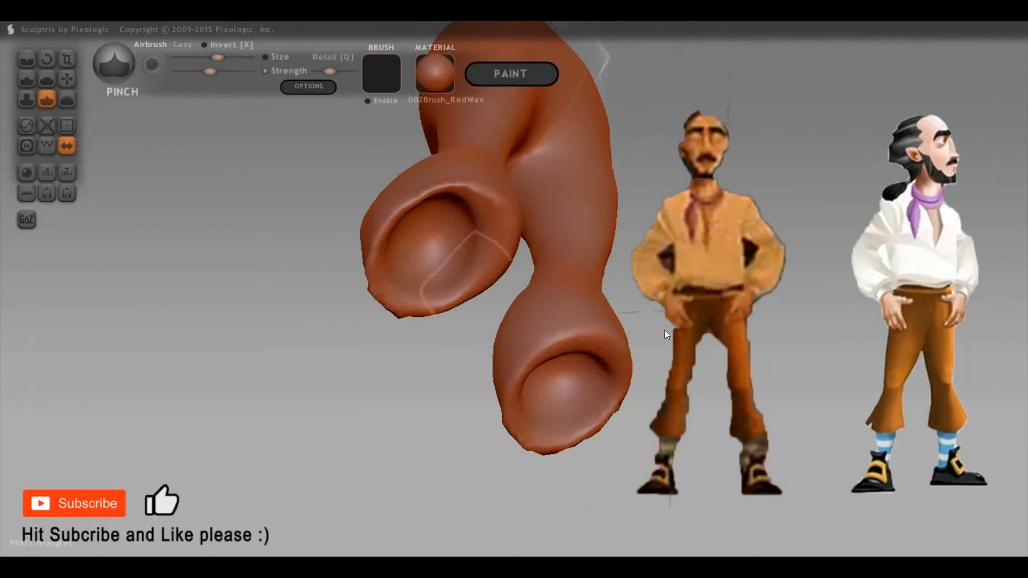
pyautogui.moveTo(735, 289)
pyautogui.mouseDown()
pyautogui.moveTo(818, 266)
pyautogui.moveTo(776, 319)
pyautogui.moveTo(518, 348)
pyautogui.mouseUp()
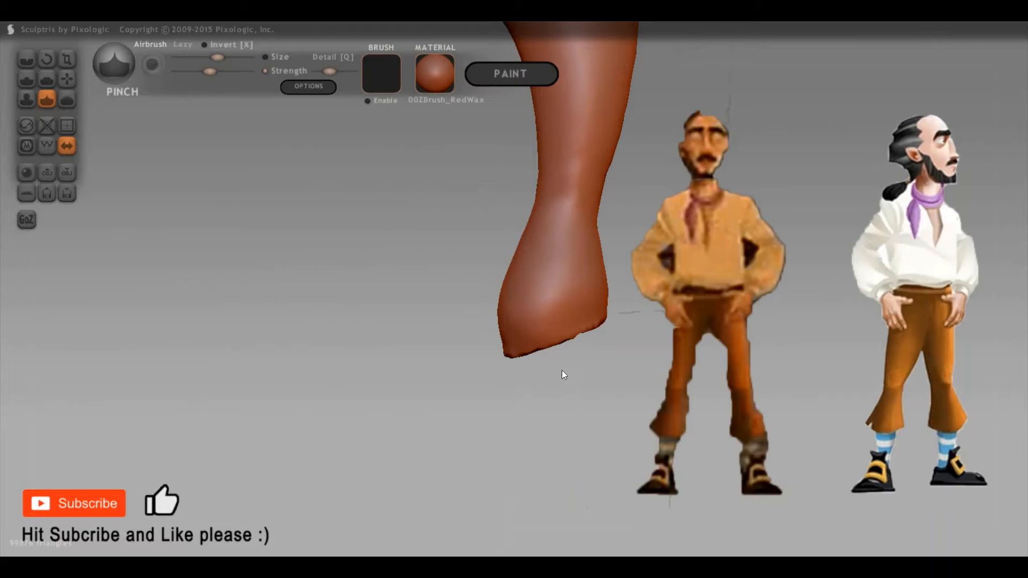
# Pull in the front of the trouser cuffs in the side view with a resized Grab brush
pyautogui.keyDown('shift'); pyautogui.moveTo(562, 373); pyautogui.dragTo(517, 331); pyautogui.keyUp('shift')
pyautogui.press('g')
pyautogui.moveTo(581, 316)
pyautogui.mouseDown()
pyautogui.moveTo(591, 306)
pyautogui.moveTo(548, 322)
pyautogui.moveTo(512, 291)
pyautogui.mouseUp()
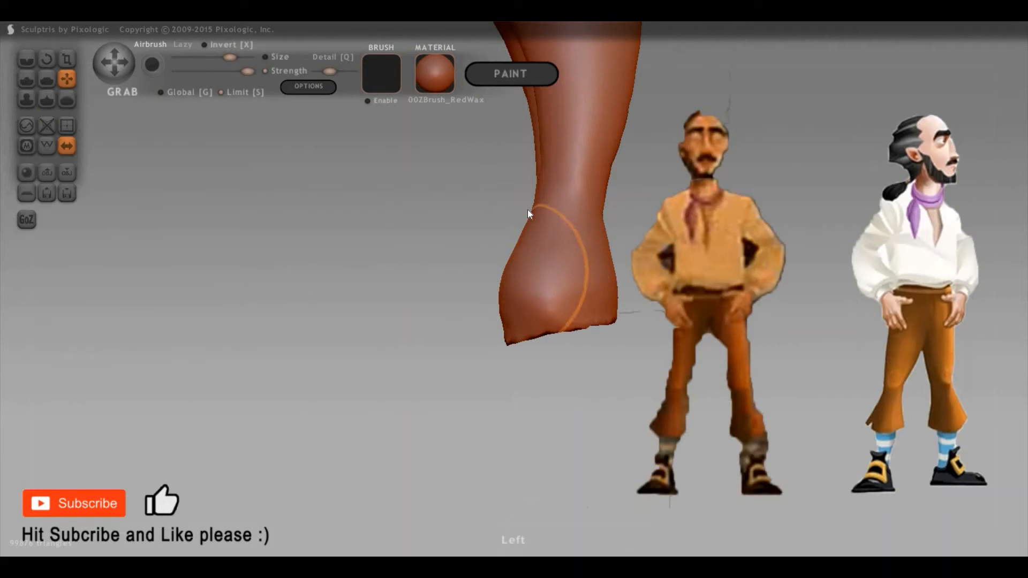
pyautogui.press('c')
pyautogui.press('space')
pyautogui.moveTo(504, 297)
pyautogui.mouseDown()
pyautogui.moveTo(526, 259)
pyautogui.moveTo(514, 261)
pyautogui.moveTo(512, 344)
pyautogui.moveTo(528, 227)
pyautogui.moveTo(516, 330)
pyautogui.moveTo(564, 340)
pyautogui.mouseUp()
pyautogui.press('space')
pyautogui.hotkey('ctrl', 'z')
pyautogui.press('6')
pyautogui.press('space')
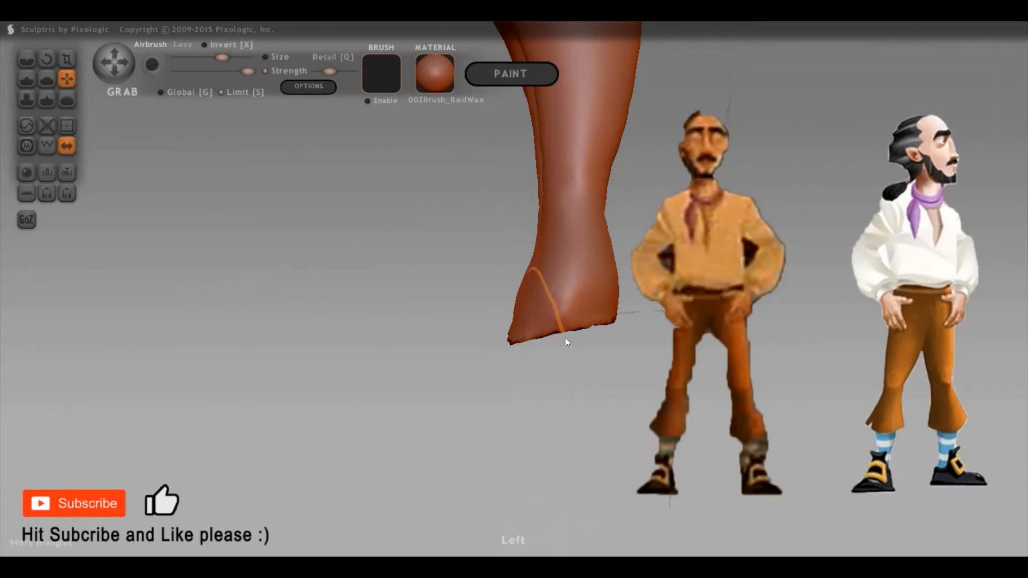
# Slim the outer sides of the trouser cuffs and reshape their rims with the Grab brush
pyautogui.moveTo(838, 348); pyautogui.dragTo(709, 311)
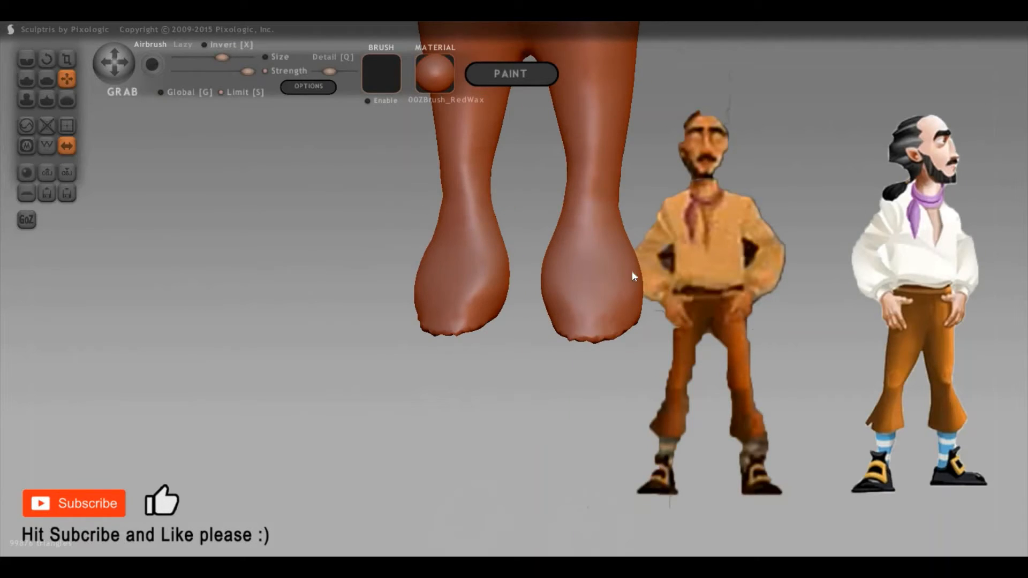
pyautogui.moveTo(623, 270); pyautogui.dragTo(564, 277)
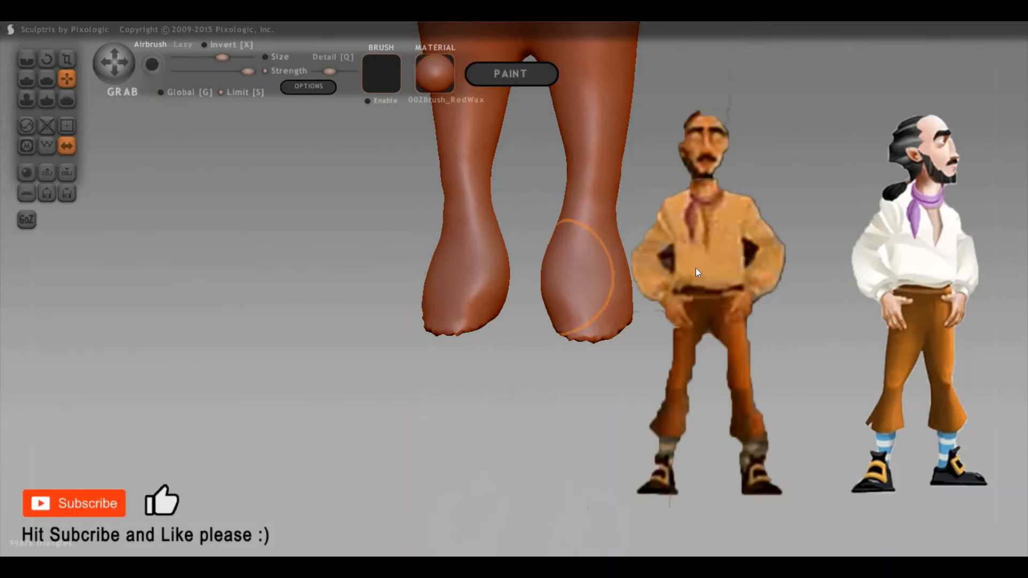
pyautogui.moveTo(560, 338); pyautogui.dragTo(575, 280)
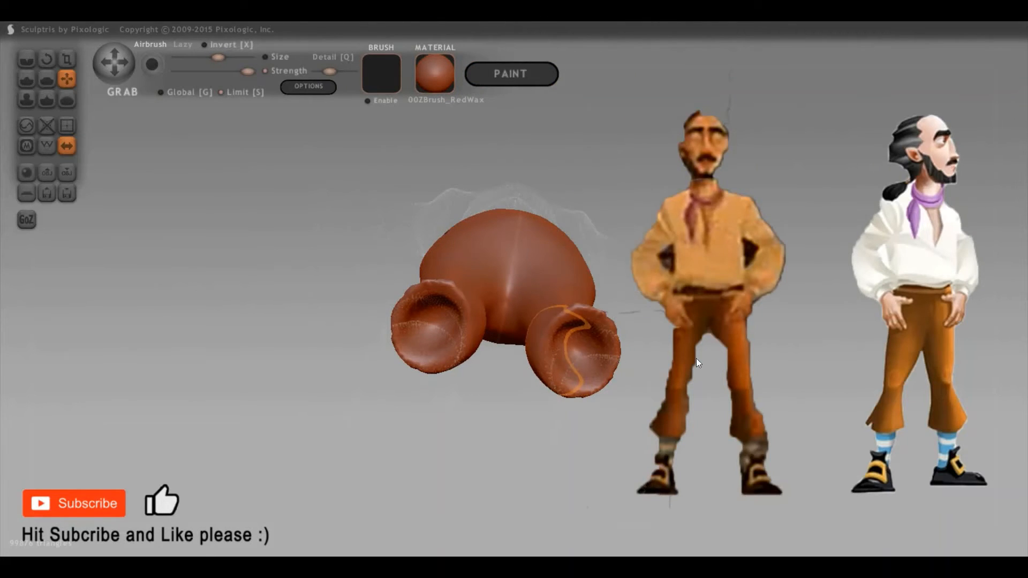
pyautogui.moveTo(603, 316); pyautogui.dragTo(540, 278)
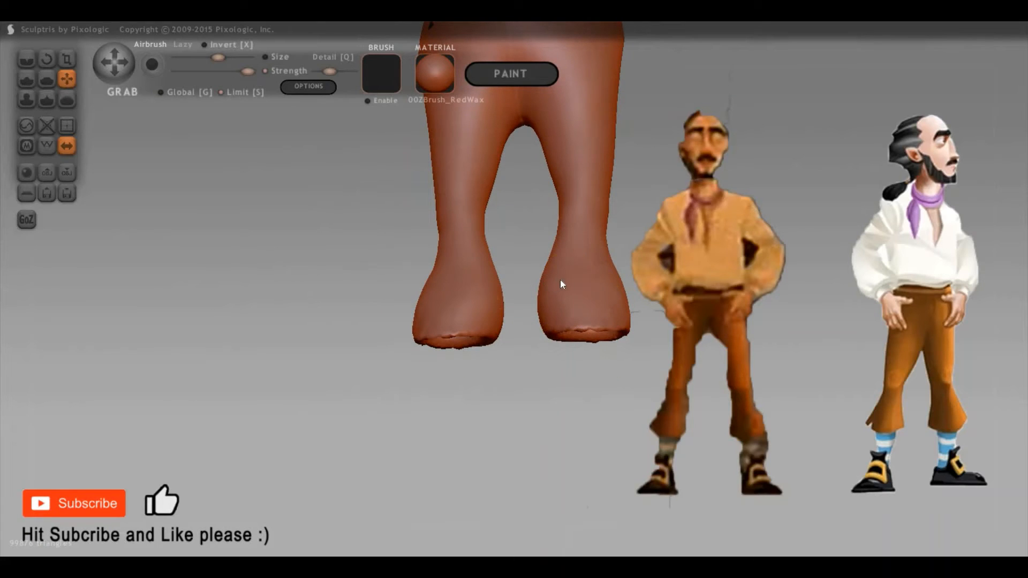
pyautogui.moveTo(545, 315); pyautogui.dragTo(528, 288)
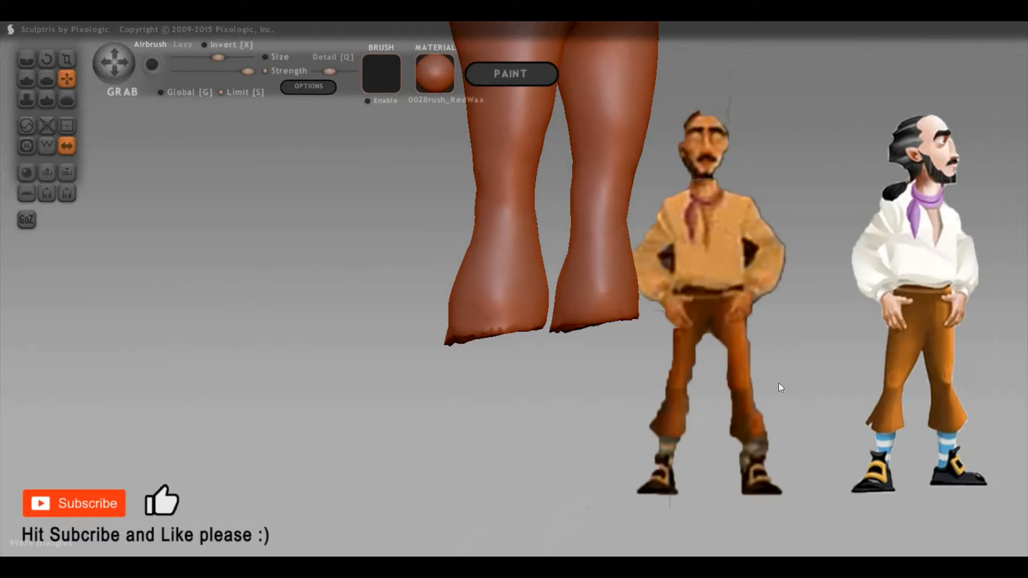
pyautogui.scroll(-5, 815, 296)
pyautogui.moveTo(702, 313)
pyautogui.mouseDown()
pyautogui.moveTo(757, 294)
pyautogui.moveTo(606, 352)
pyautogui.moveTo(577, 348)
pyautogui.mouseUp()
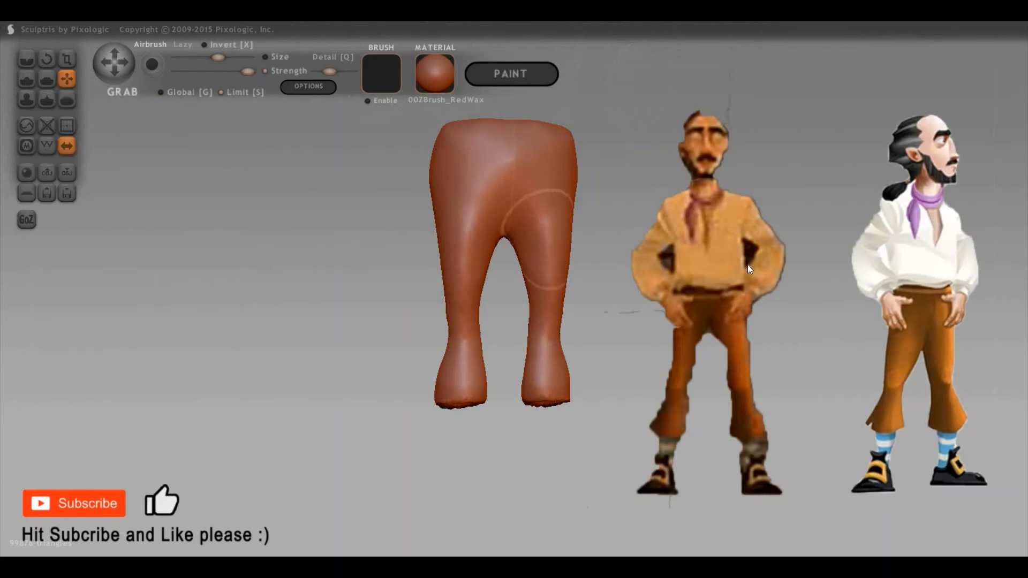
pyautogui.moveTo(636, 208); pyautogui.dragTo(602, 188)
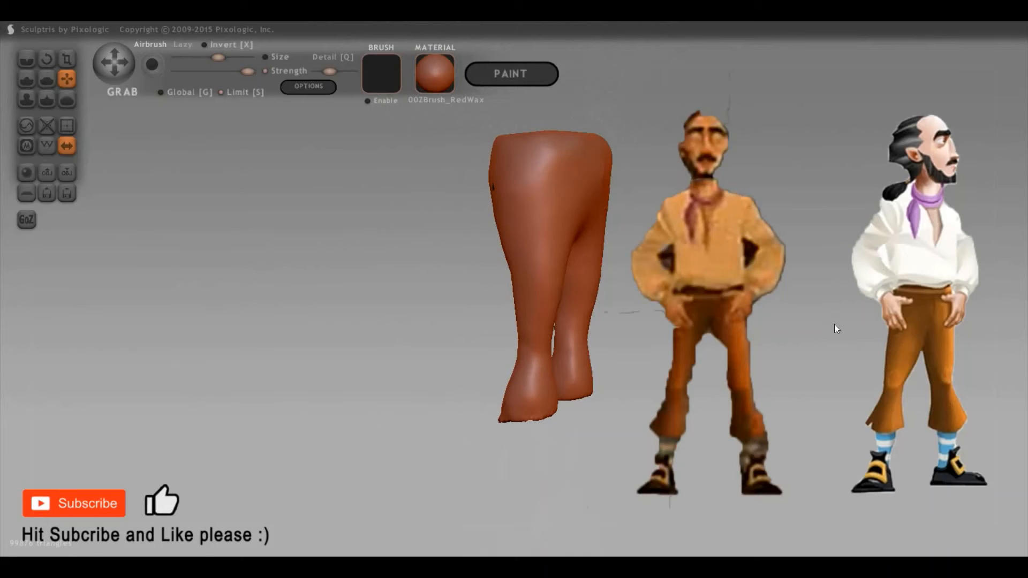
pyautogui.moveTo(835, 325); pyautogui.dragTo(926, 381)
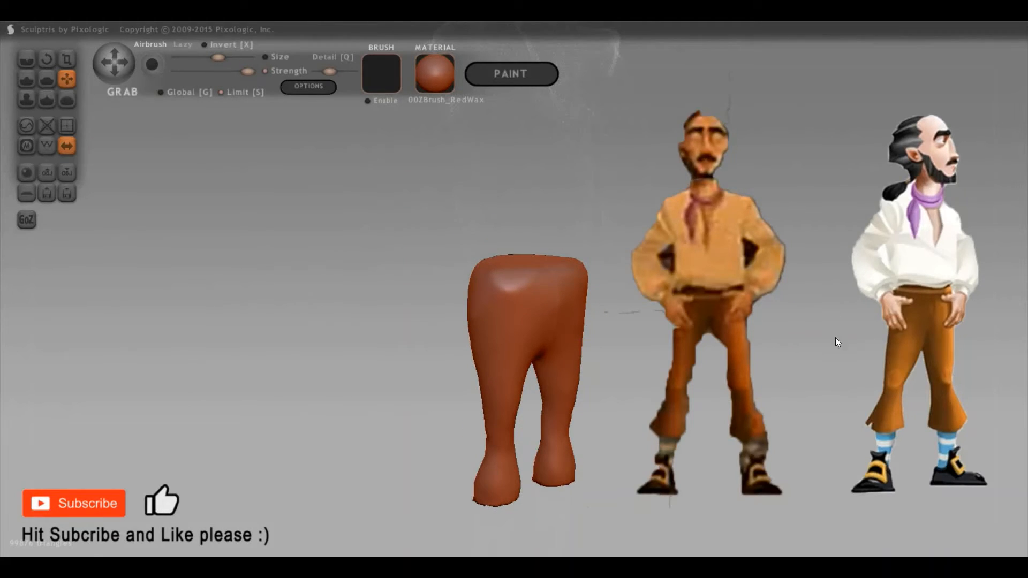
pyautogui.click(21, 175)
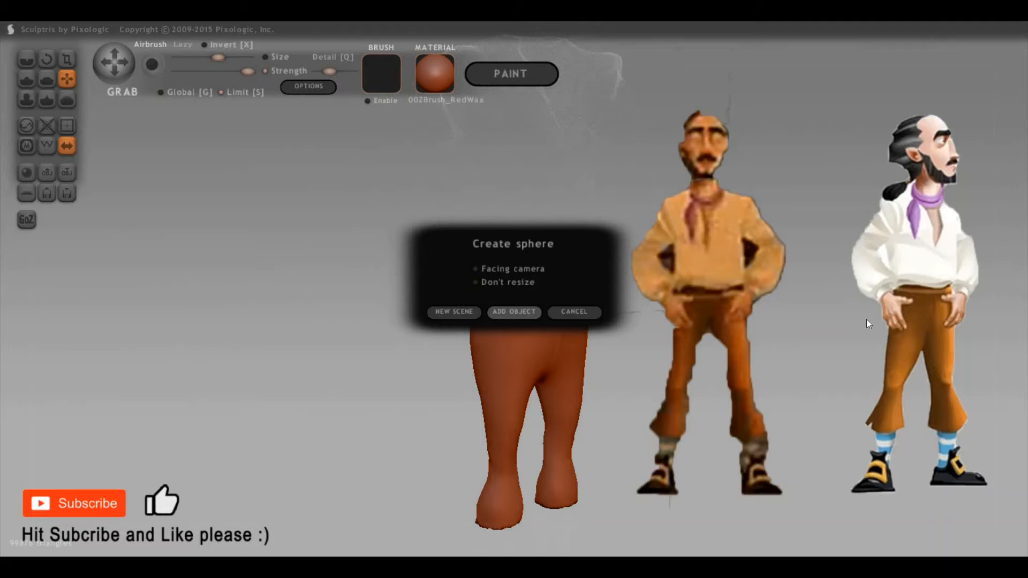
pyautogui.click(574, 312)
# Tighten the upper edge of the trousers' waist with the Pinch brush
pyautogui.scroll(3, 517, 336)
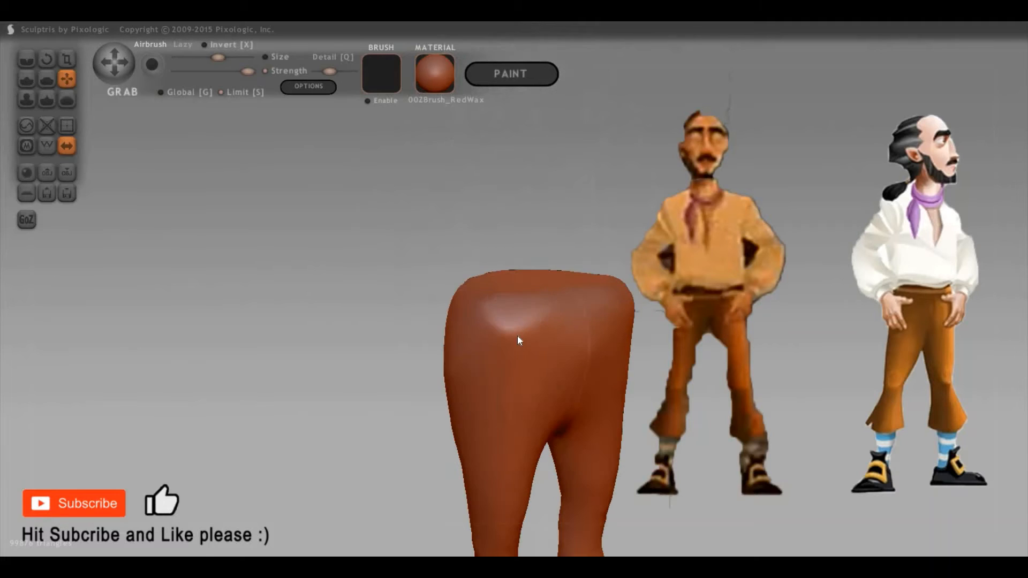
pyautogui.moveTo(716, 320)
pyautogui.mouseDown()
pyautogui.moveTo(787, 361)
pyautogui.moveTo(539, 333)
pyautogui.mouseUp()
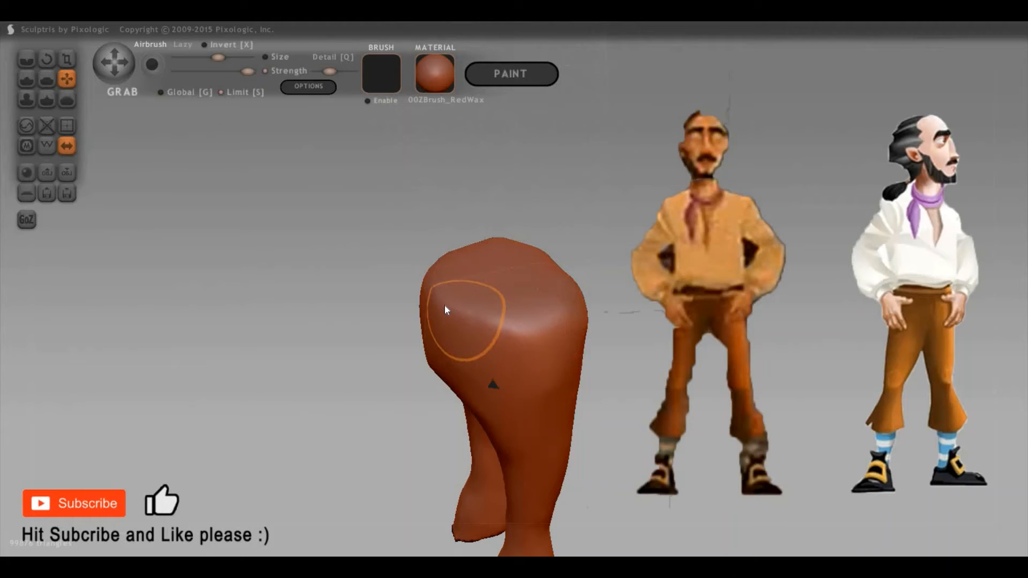
pyautogui.press('p')
pyautogui.moveTo(618, 307)
pyautogui.mouseDown()
pyautogui.moveTo(496, 326)
pyautogui.moveTo(584, 274)
pyautogui.mouseUp()
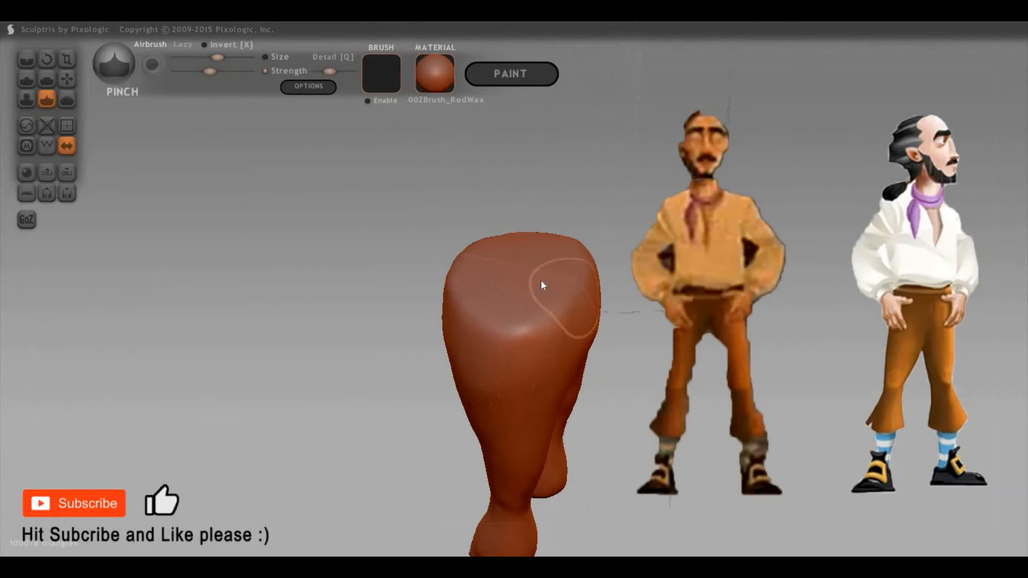
# Flatten the top surface of the trousers at the waist with a large Flatten brush
pyautogui.press('f')
pyautogui.press('space')
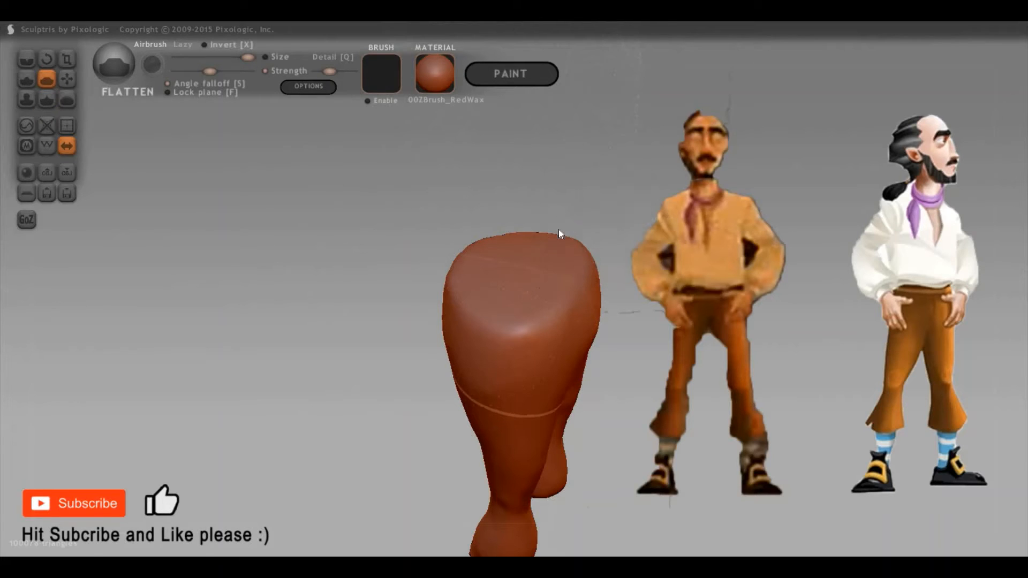
pyautogui.press('space')
pyautogui.moveTo(559, 208)
pyautogui.mouseDown()
pyautogui.moveTo(554, 242)
pyautogui.moveTo(515, 263)
pyautogui.moveTo(590, 278)
pyautogui.mouseUp()
pyautogui.scroll(3, 667, 259)
pyautogui.moveTo(668, 259)
pyautogui.mouseDown()
pyautogui.moveTo(791, 334)
pyautogui.moveTo(814, 198)
pyautogui.moveTo(841, 194)
pyautogui.moveTo(820, 195)
pyautogui.moveTo(660, 311)
pyautogui.mouseUp()
# Reshape the contour of the hips below the waistline with a larger Grab brush
pyautogui.press('g')
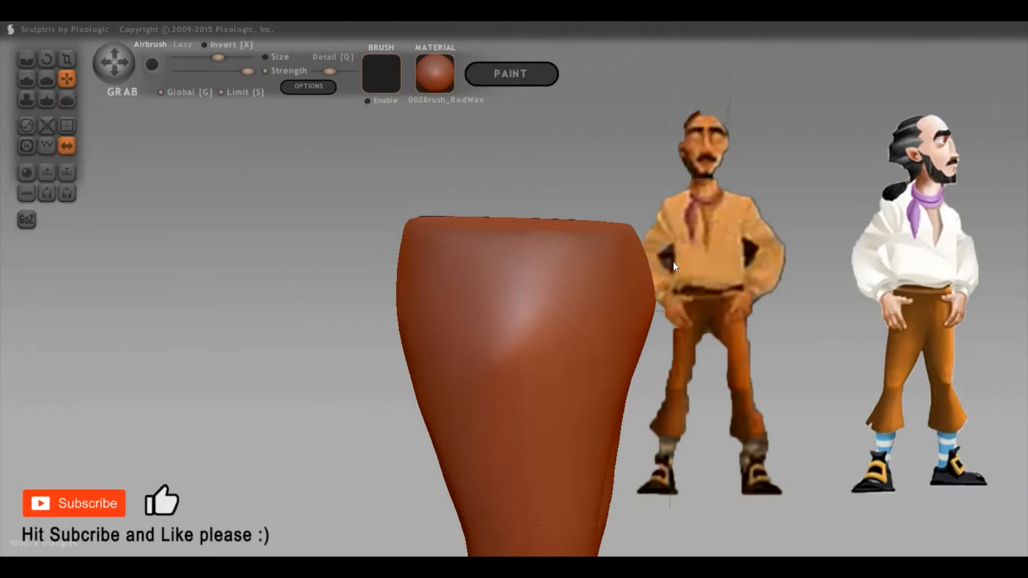
pyautogui.press('space')
pyautogui.press('space')
pyautogui.moveTo(660, 237)
pyautogui.mouseDown()
pyautogui.moveTo(651, 309)
pyautogui.moveTo(629, 324)
pyautogui.mouseUp()
pyautogui.moveTo(613, 325); pyautogui.dragTo(676, 301, button='right')
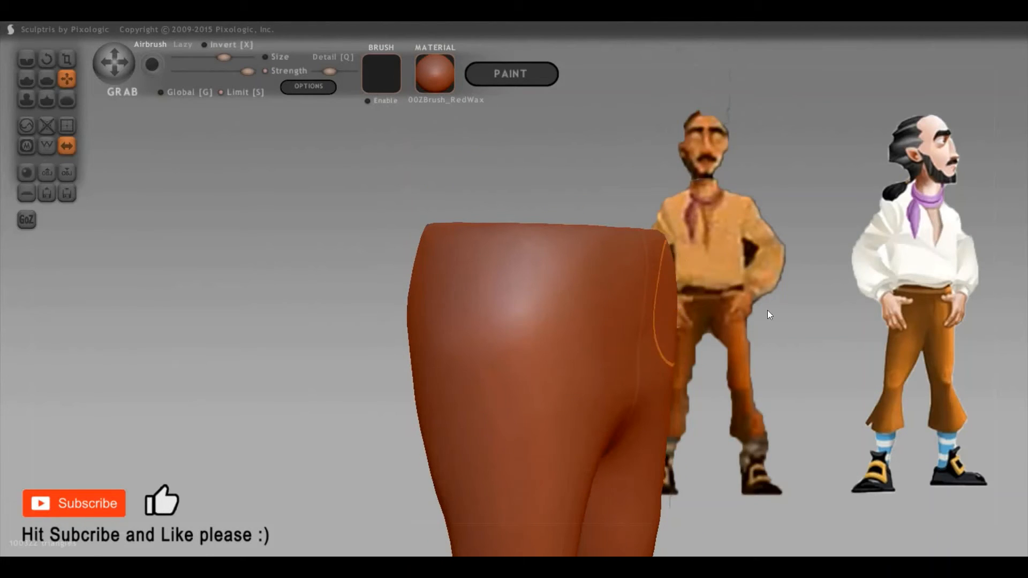
pyautogui.moveTo(802, 309); pyautogui.dragTo(610, 310, button='right')
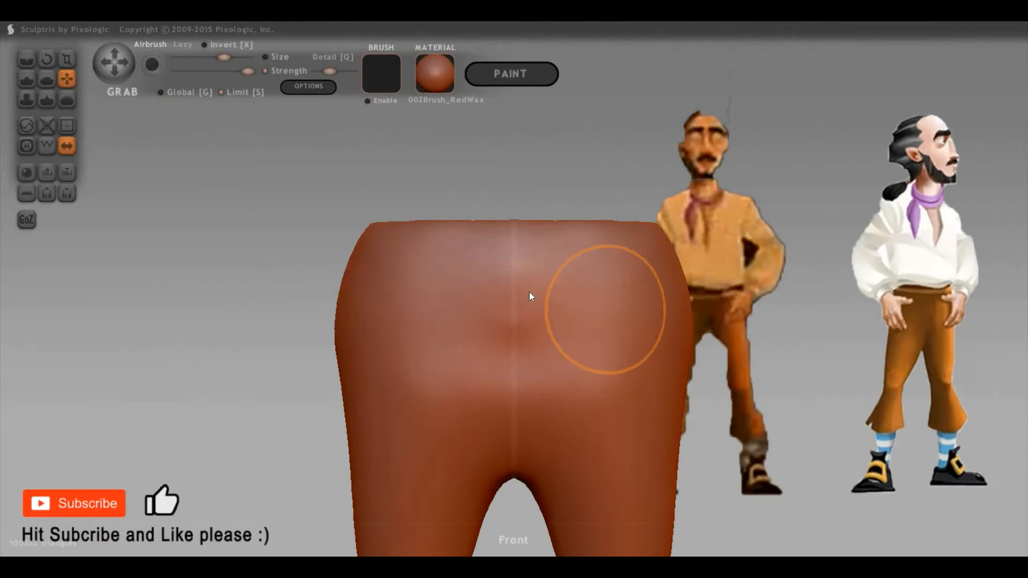
# Paint a horizontal mask band around the trousers just below the waist edge with a smaller brush
pyautogui.press('space')
pyautogui.moveTo(512, 255)
pyautogui.mouseDown()
pyautogui.moveTo(521, 258)
pyautogui.moveTo(390, 259)
pyautogui.moveTo(346, 280)
pyautogui.moveTo(393, 260)
pyautogui.mouseUp()
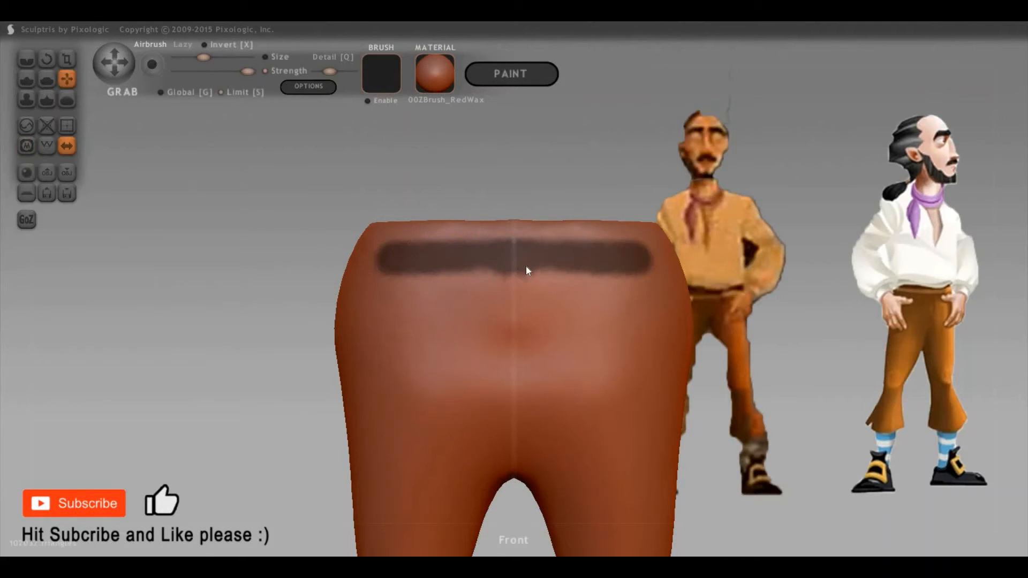
pyautogui.moveTo(526, 267); pyautogui.dragTo(522, 261, button='right')
pyautogui.moveTo(523, 261)
pyautogui.keyDown('ctrl'); pyautogui.mouseDown()
pyautogui.moveTo(435, 258)
pyautogui.moveTo(252, 285)
pyautogui.mouseUp(); pyautogui.keyUp('ctrl')
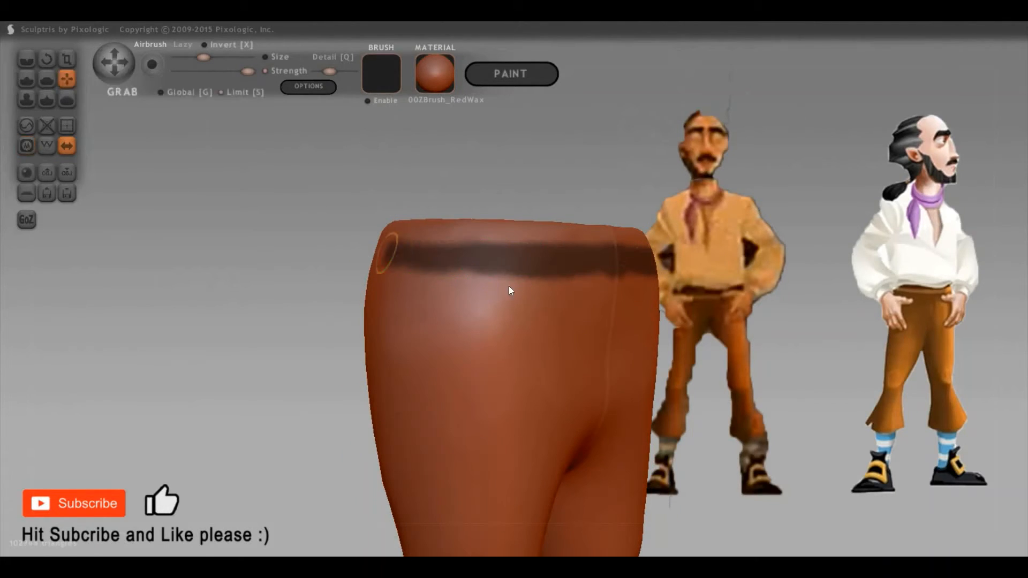
pyautogui.moveTo(510, 291); pyautogui.dragTo(266, 266, button='right')
pyautogui.moveTo(473, 271); pyautogui.dragTo(599, 262, button='right')
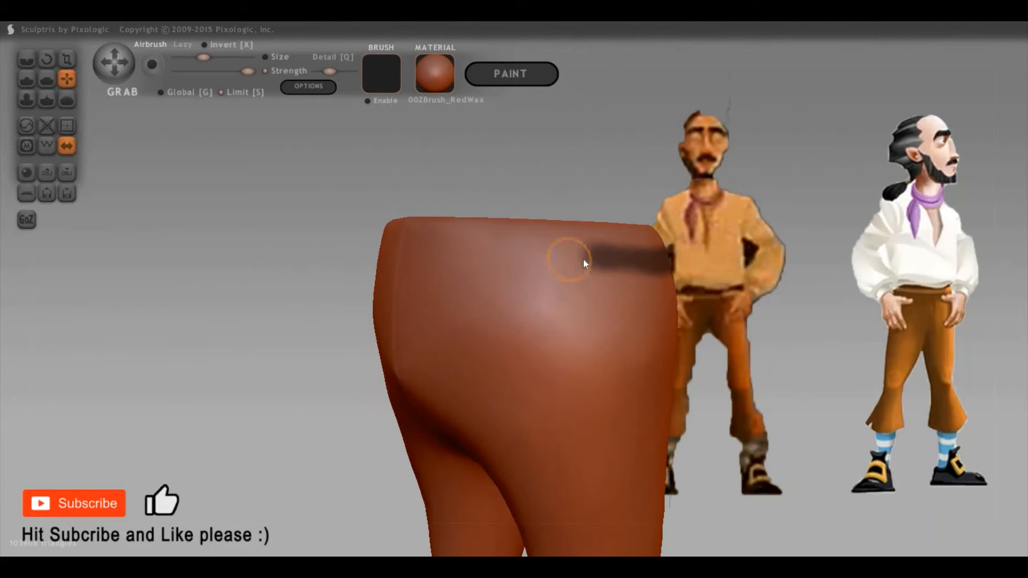
pyautogui.moveTo(583, 262)
pyautogui.keyDown('ctrl'); pyautogui.mouseDown()
pyautogui.moveTo(284, 259)
pyautogui.moveTo(450, 268)
pyautogui.mouseUp(); pyautogui.keyUp('ctrl')
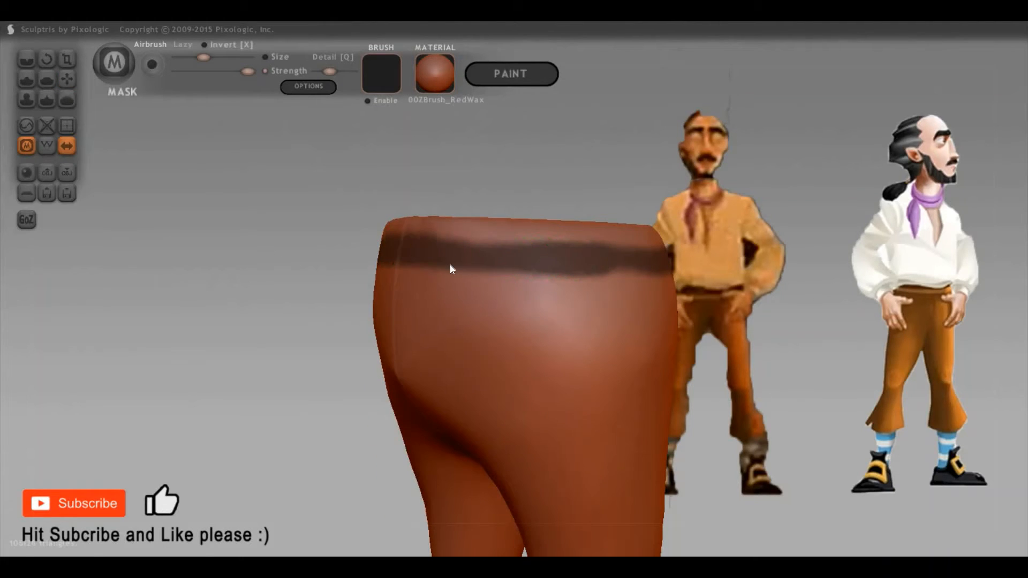
pyautogui.moveTo(450, 269); pyautogui.dragTo(830, 315, button='right')
pyautogui.moveTo(577, 271); pyautogui.dragTo(488, 268, button='right')
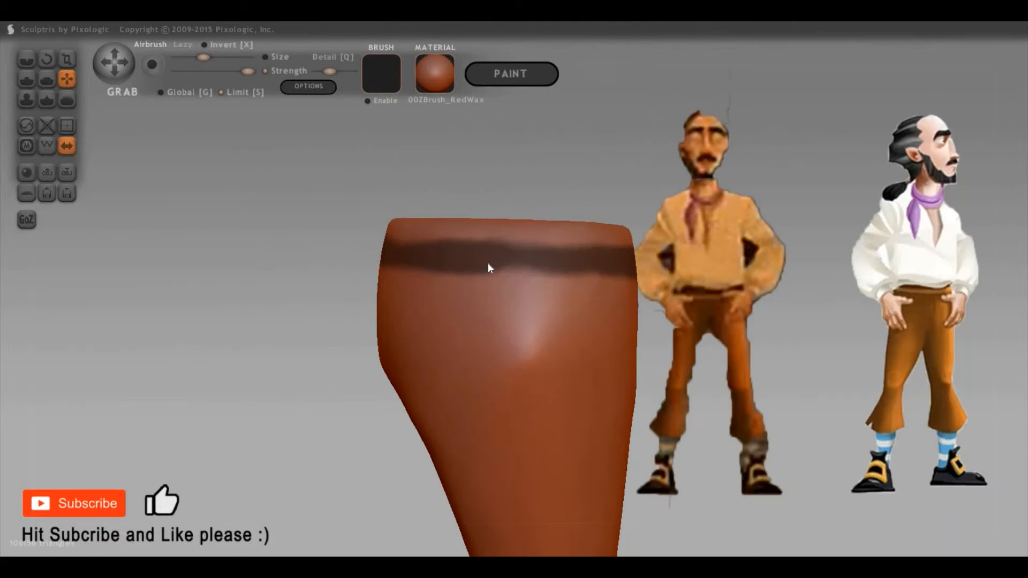
# Even out the mask band around the waist with a smaller mask brush
pyautogui.press('space')
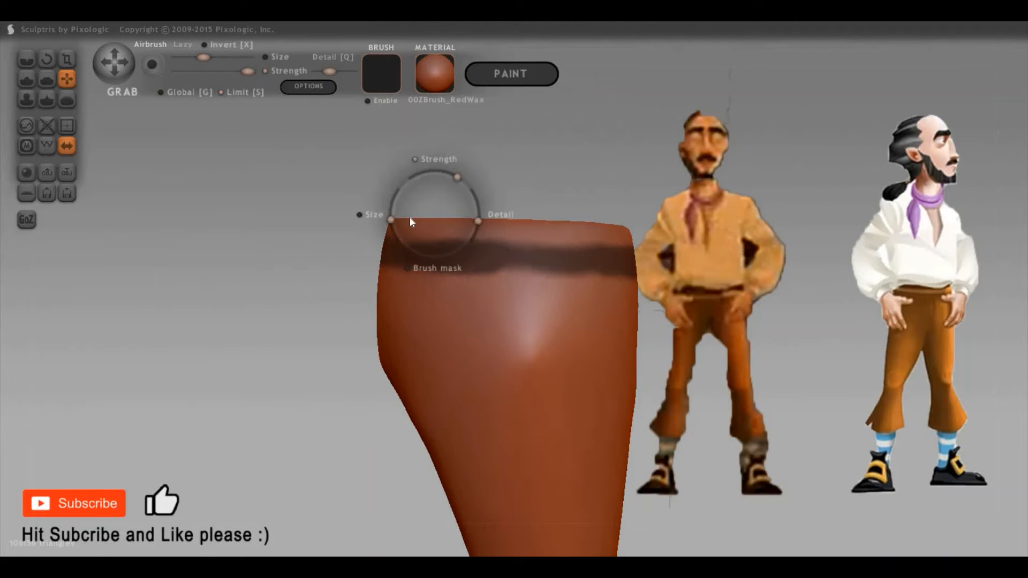
pyautogui.press('space')
pyautogui.moveTo(500, 236)
pyautogui.mouseDown()
pyautogui.moveTo(498, 268)
pyautogui.moveTo(616, 264)
pyautogui.mouseUp()
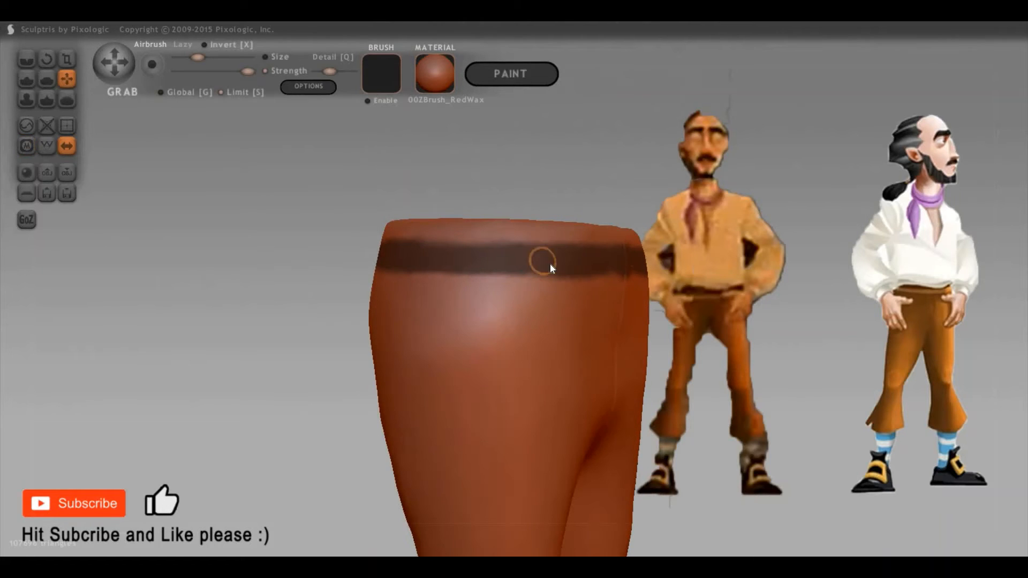
pyautogui.keyDown('ctrl'); pyautogui.moveTo(551, 264); pyautogui.dragTo(777, 258); pyautogui.keyUp('ctrl')
pyautogui.moveTo(947, 282); pyautogui.dragTo(804, 271)
pyautogui.moveTo(458, 280); pyautogui.dragTo(273, 280)
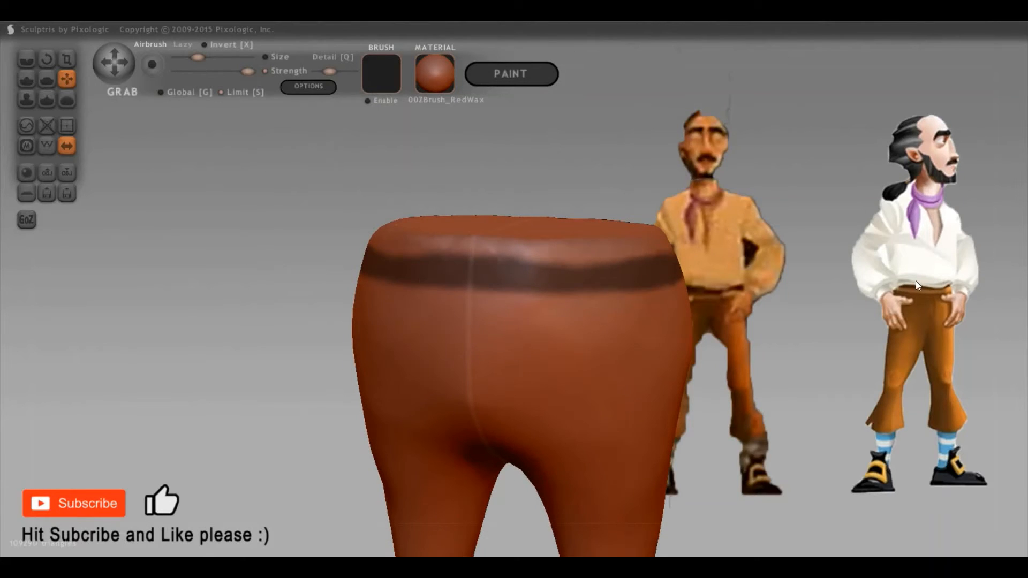
pyautogui.moveTo(916, 281); pyautogui.dragTo(863, 280)
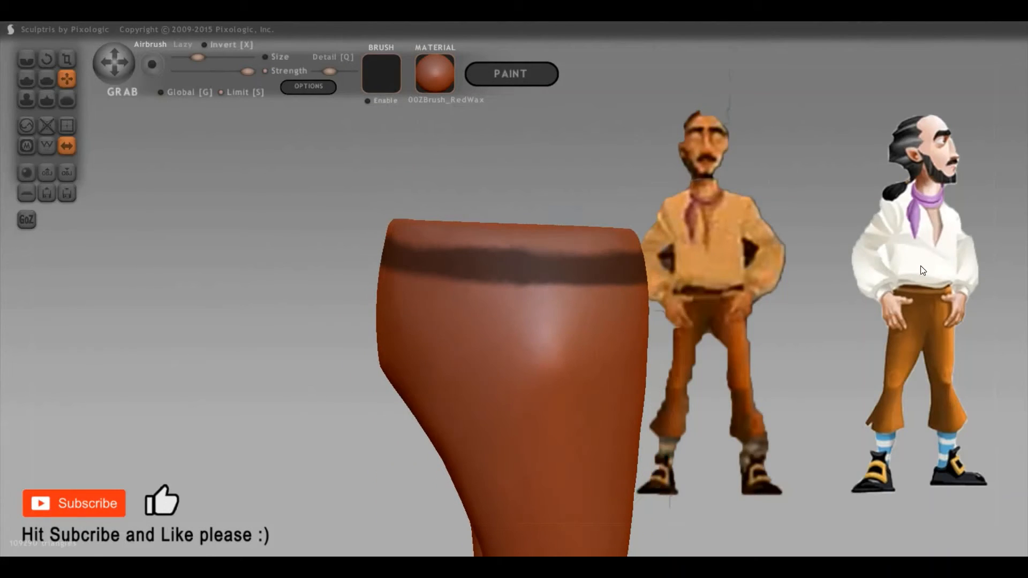
# Invert the mask and scale the unmasked waist band outward to form a raised waistband
pyautogui.keyDown('ctrl'); pyautogui.click(931, 275); pyautogui.keyUp('ctrl')
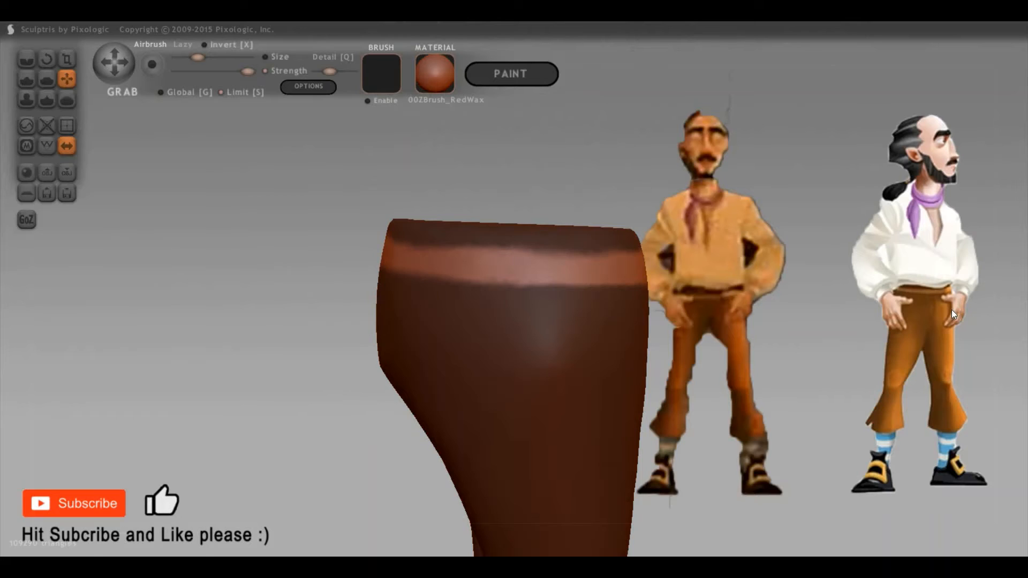
pyautogui.moveTo(952, 310); pyautogui.dragTo(933, 299)
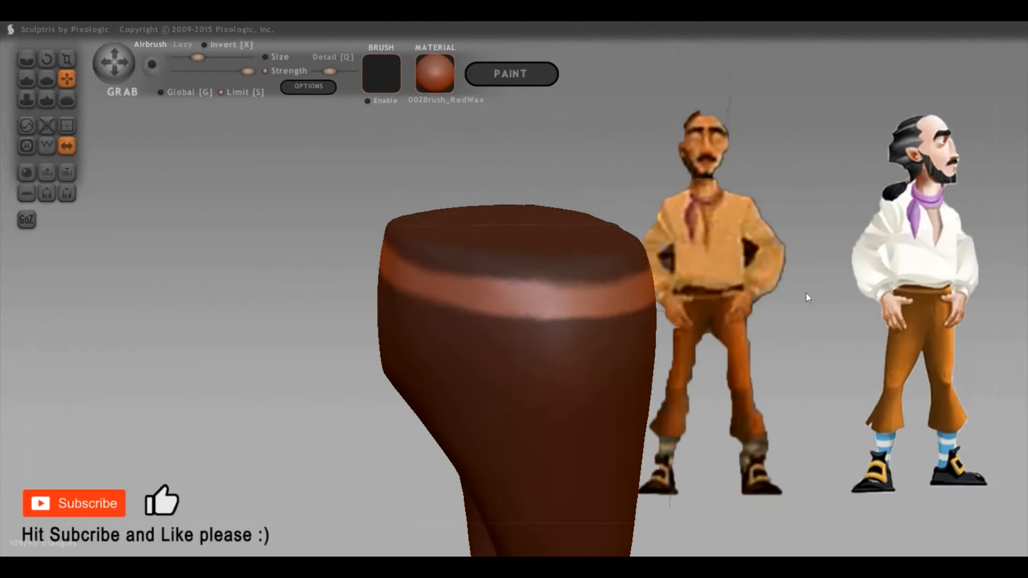
pyautogui.press('t')
pyautogui.moveTo(571, 298)
pyautogui.mouseDown()
pyautogui.moveTo(610, 282)
pyautogui.moveTo(563, 285)
pyautogui.moveTo(577, 275)
pyautogui.mouseUp()
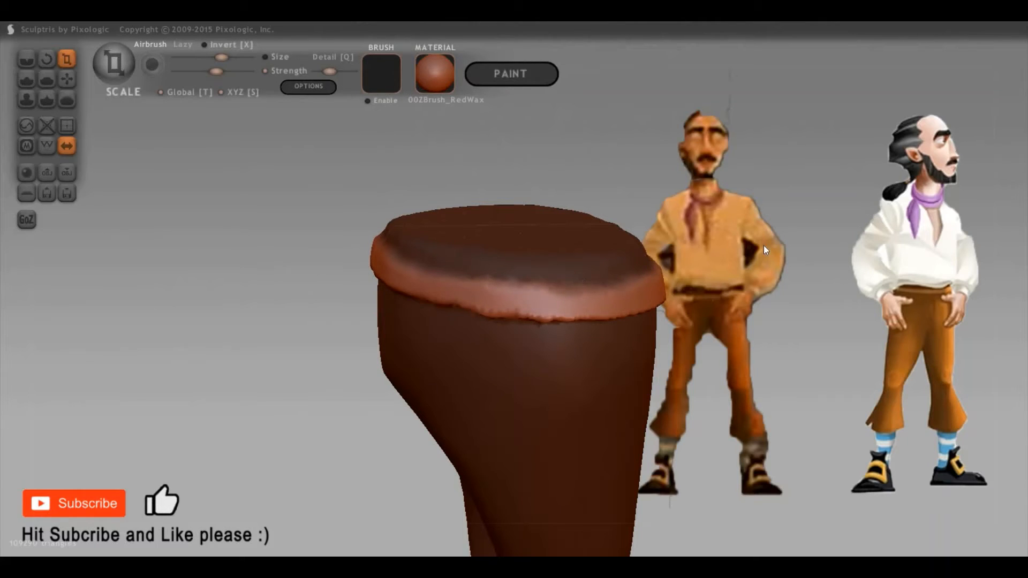
pyautogui.moveTo(708, 256); pyautogui.dragTo(947, 320)
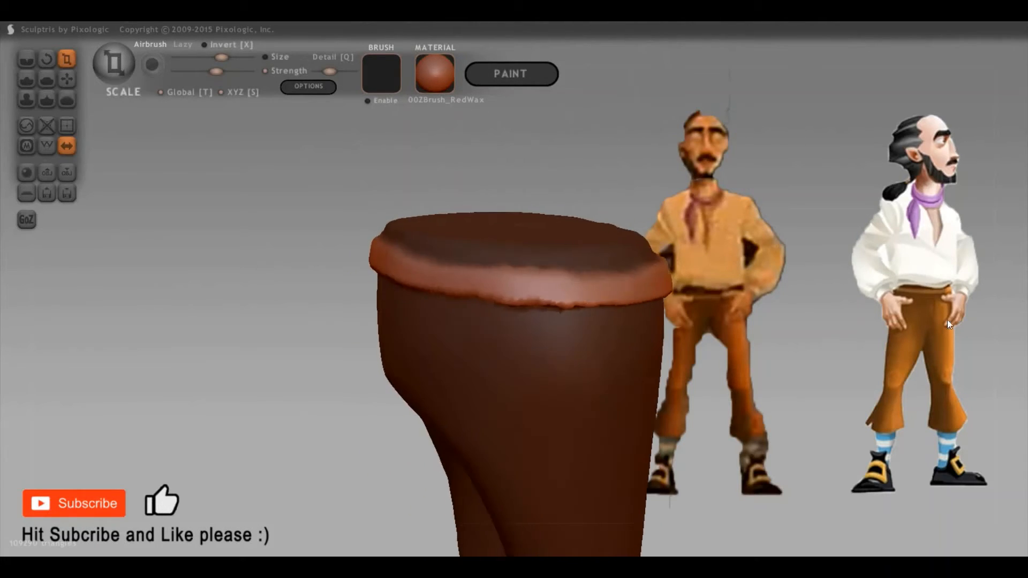
# Tighten the raised waistband's front with the Pinch brush while the rest of the trousers stays masked
pyautogui.scroll(3, 948, 321)
pyautogui.scroll(2, 1011, 339)
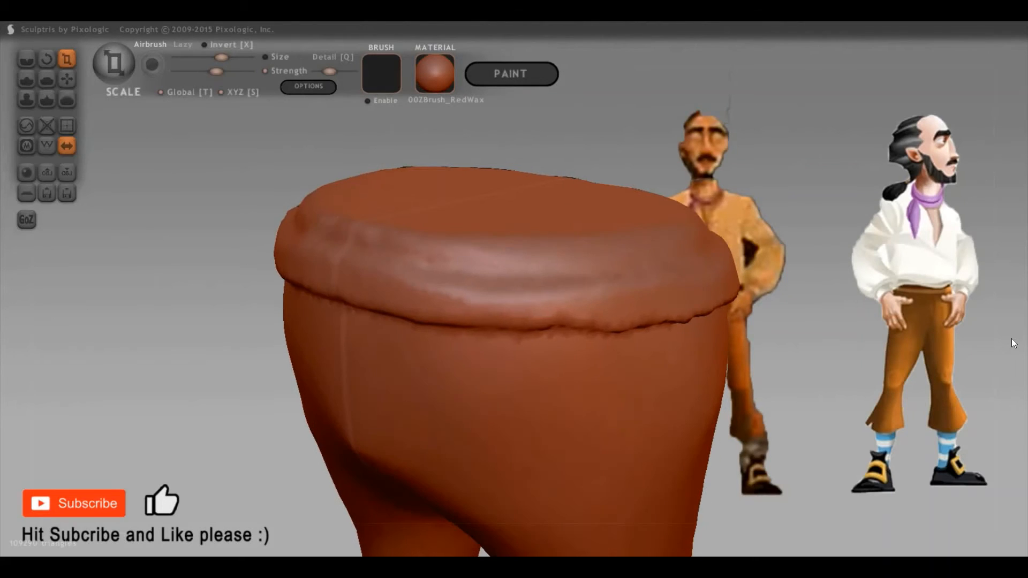
pyautogui.press('p')
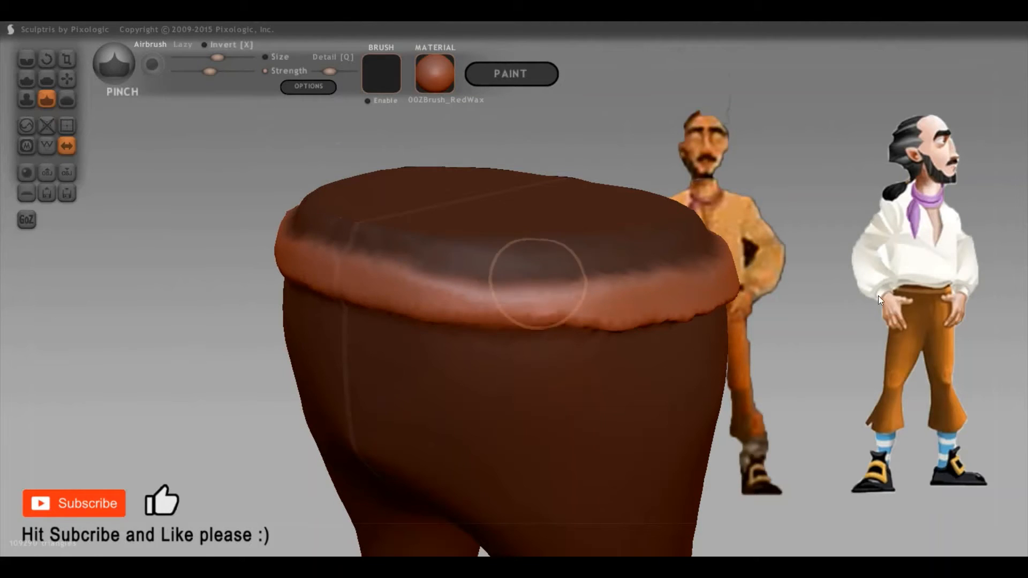
pyautogui.moveTo(810, 280); pyautogui.dragTo(666, 287)
# Flatten the outer surface of the waistband around the trousers with the Flatten brush
pyautogui.press('5')
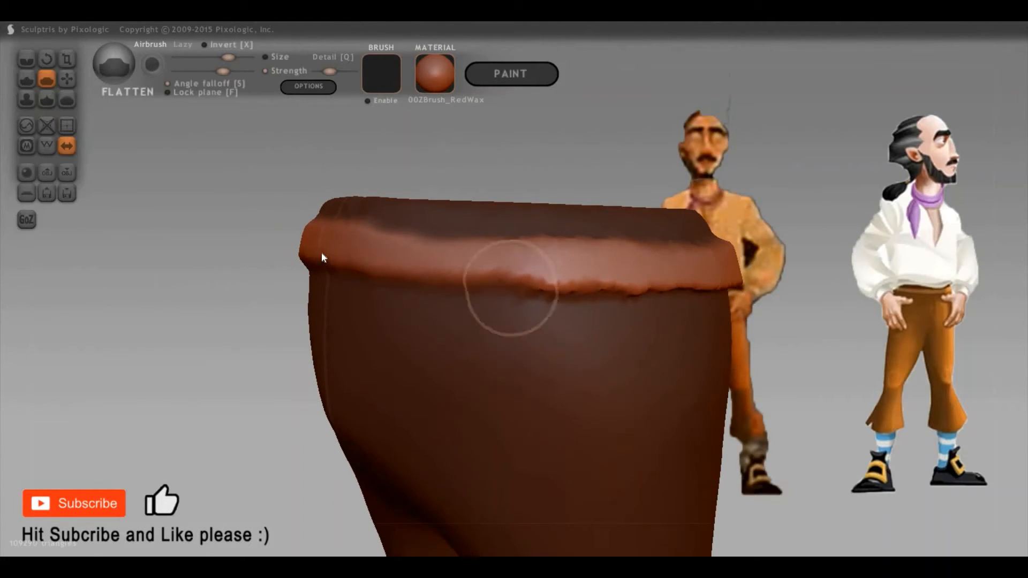
pyautogui.moveTo(322, 252)
pyautogui.mouseDown()
pyautogui.moveTo(486, 270)
pyautogui.moveTo(887, 255)
pyautogui.moveTo(669, 268)
pyautogui.mouseUp()
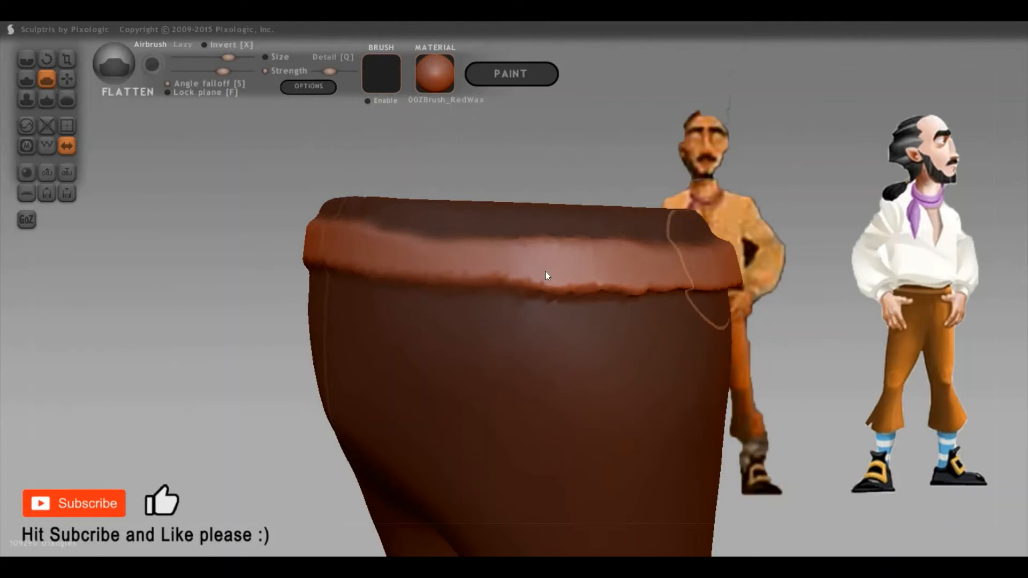
pyautogui.moveTo(545, 271)
pyautogui.mouseDown()
pyautogui.moveTo(744, 259)
pyautogui.moveTo(624, 284)
pyautogui.moveTo(514, 284)
pyautogui.mouseUp()
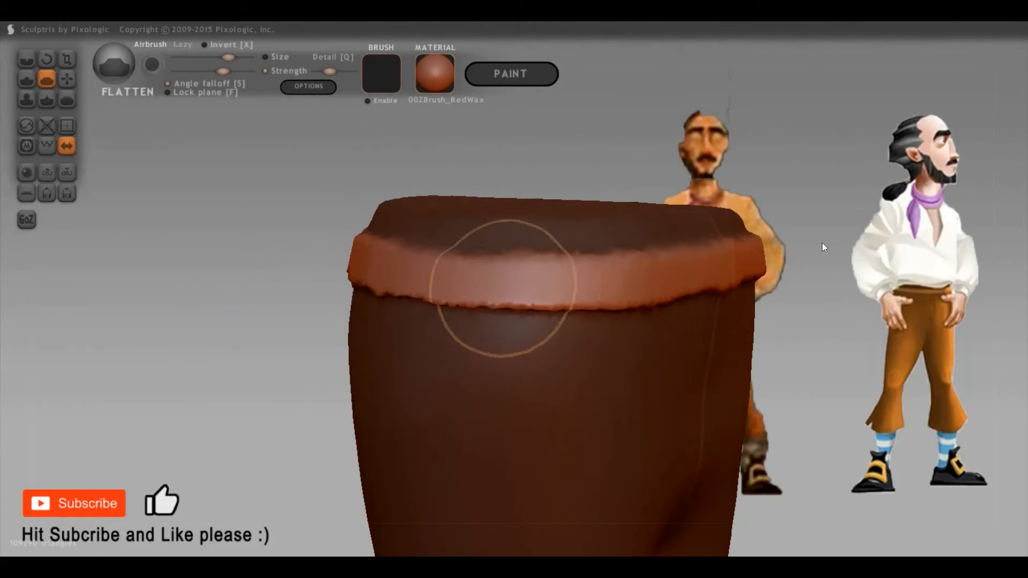
pyautogui.moveTo(959, 217)
pyautogui.mouseDown()
pyautogui.moveTo(1000, 226)
pyautogui.moveTo(1005, 304)
pyautogui.moveTo(383, 241)
pyautogui.mouseUp()
# Sharpen the lower edge of the waistband all around the trousers with the Pinch brush
pyautogui.press('p')
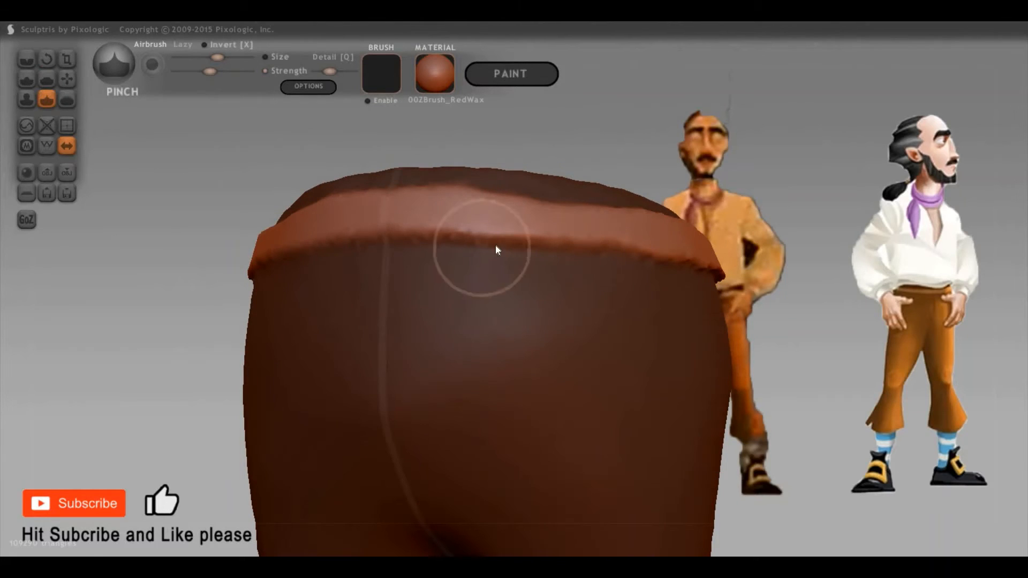
pyautogui.moveTo(538, 265); pyautogui.dragTo(498, 268)
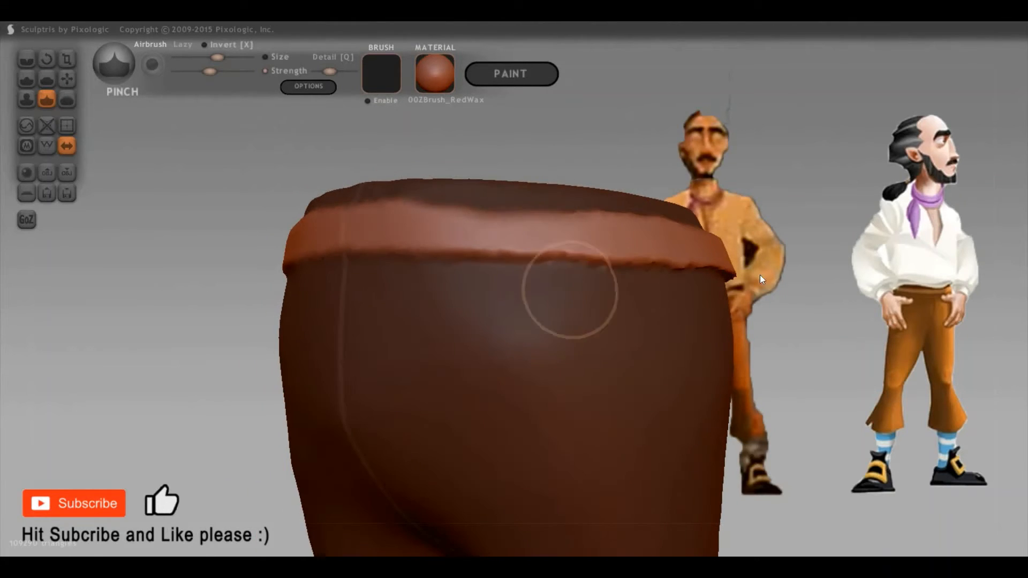
pyautogui.moveTo(569, 268); pyautogui.dragTo(631, 271)
pyautogui.moveTo(777, 292); pyautogui.dragTo(654, 291)
pyautogui.moveTo(578, 294); pyautogui.dragTo(460, 286)
pyautogui.moveTo(747, 298); pyautogui.dragTo(509, 283)
pyautogui.moveTo(801, 319); pyautogui.dragTo(724, 250)
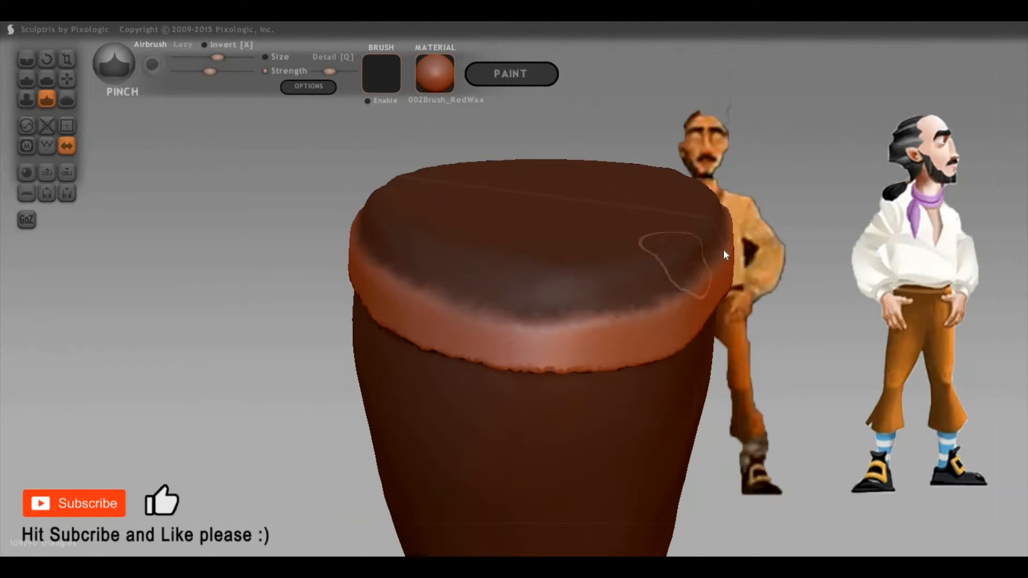
pyautogui.moveTo(269, 247); pyautogui.dragTo(403, 280)
pyautogui.moveTo(638, 307)
pyautogui.mouseDown()
pyautogui.moveTo(734, 260)
pyautogui.moveTo(637, 284)
pyautogui.mouseUp()
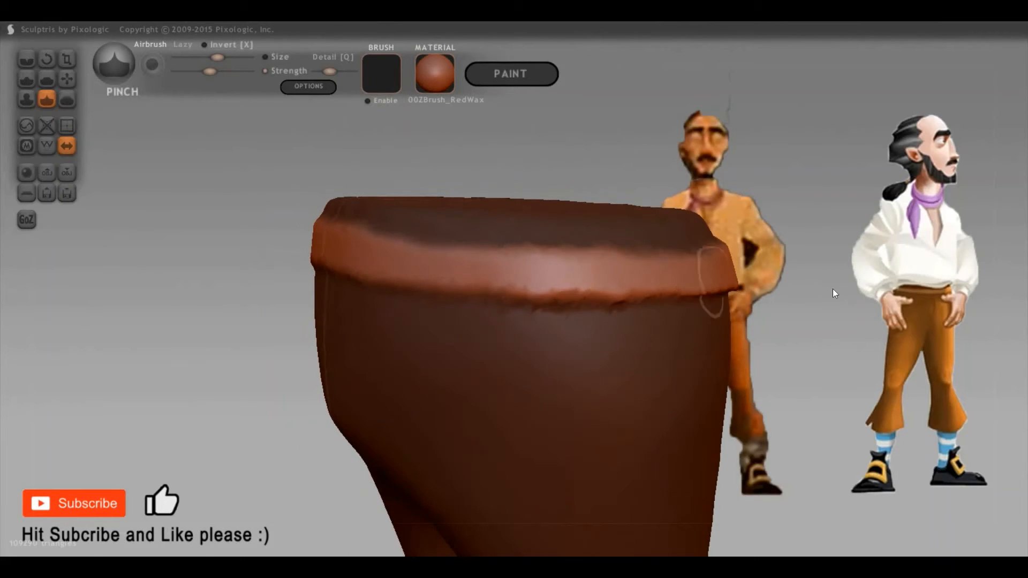
pyautogui.moveTo(834, 288); pyautogui.dragTo(834, 268)
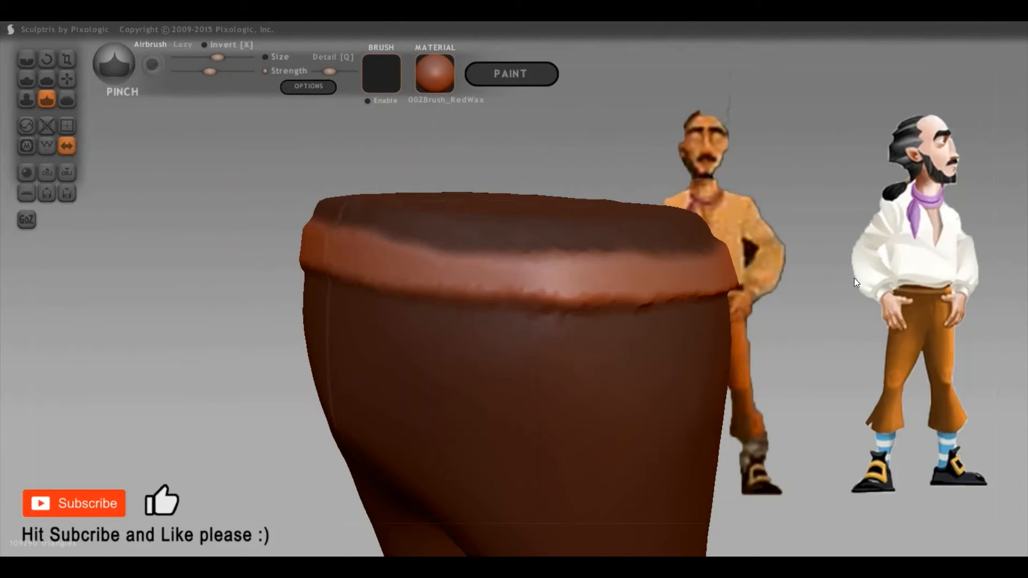
# Invert the mask to protect the waistband and carve a groove along its upper edge with the Crease brush
pyautogui.keyDown('ctrl'); pyautogui.click(809, 290); pyautogui.keyUp('ctrl')
pyautogui.moveTo(412, 281)
pyautogui.mouseDown()
pyautogui.moveTo(406, 269)
pyautogui.moveTo(542, 281)
pyautogui.moveTo(371, 277)
pyautogui.moveTo(452, 279)
pyautogui.moveTo(408, 268)
pyautogui.moveTo(442, 266)
pyautogui.moveTo(551, 278)
pyautogui.moveTo(785, 266)
pyautogui.mouseUp()
pyautogui.press('c')
pyautogui.moveTo(526, 312); pyautogui.dragTo(536, 321, button='right')
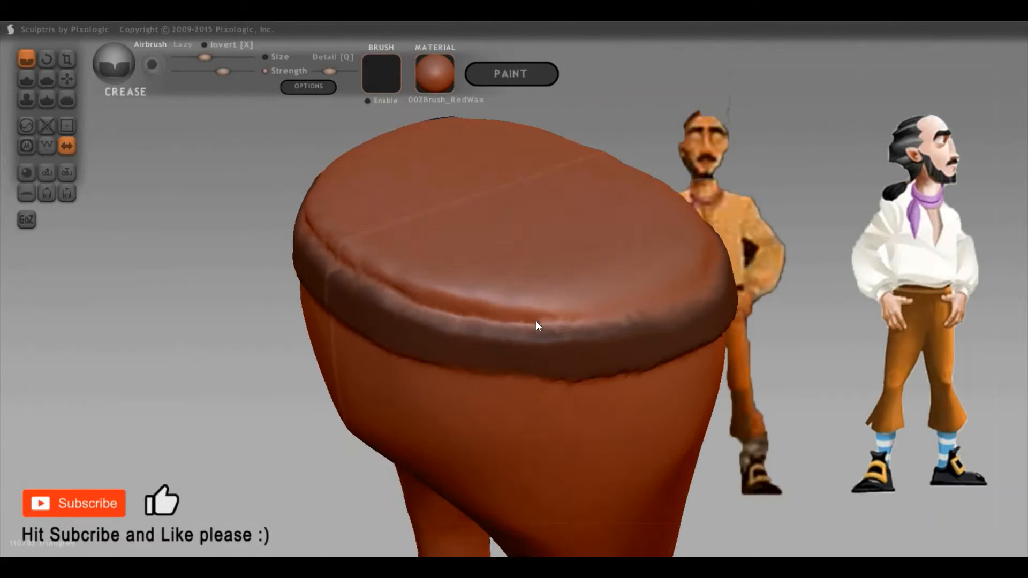
pyautogui.moveTo(511, 326); pyautogui.dragTo(735, 317)
pyautogui.moveTo(550, 304); pyautogui.dragTo(525, 320, button='right')
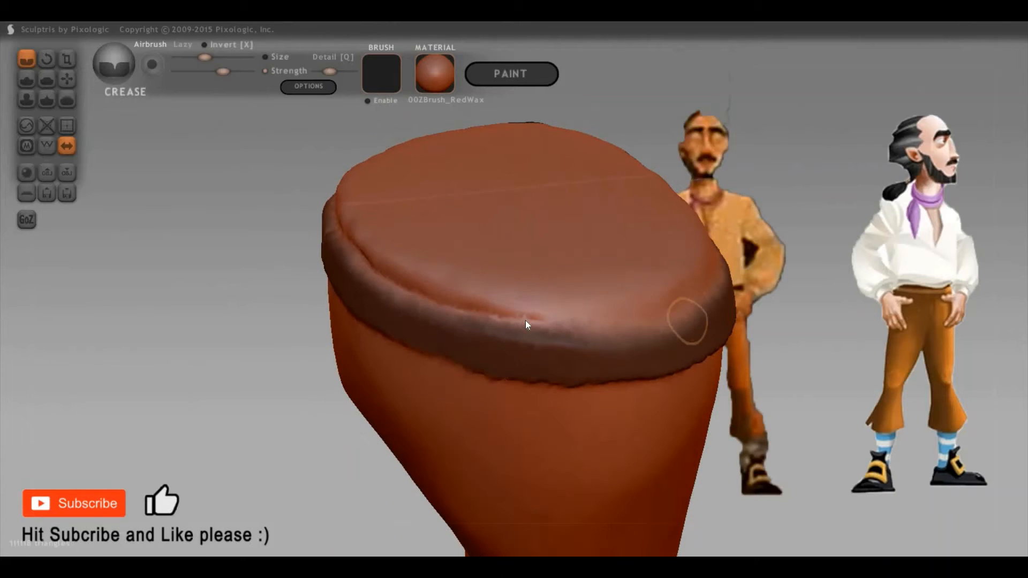
pyautogui.moveTo(526, 321)
pyautogui.mouseDown()
pyautogui.moveTo(657, 319)
pyautogui.moveTo(838, 258)
pyautogui.mouseUp()
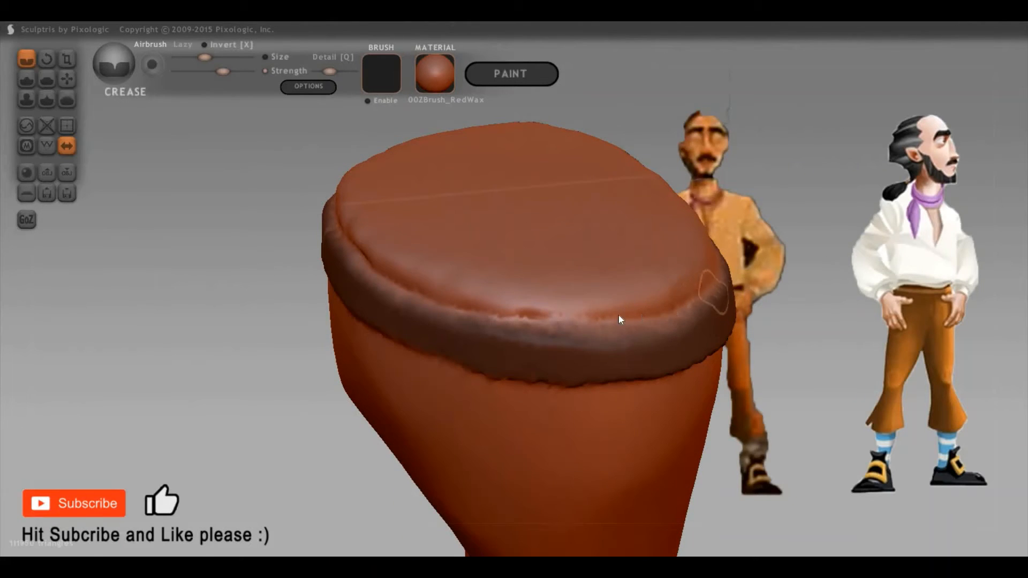
pyautogui.moveTo(619, 315); pyautogui.dragTo(601, 317, button='right')
pyautogui.moveTo(600, 317); pyautogui.dragTo(860, 278)
# Carve a groove into the trousers along the waistband's lower edge with the Crease brush
pyautogui.moveTo(657, 295)
pyautogui.mouseDown(button='right')
pyautogui.moveTo(623, 291)
pyautogui.moveTo(714, 271)
pyautogui.moveTo(709, 259)
pyautogui.mouseUp(button='right')
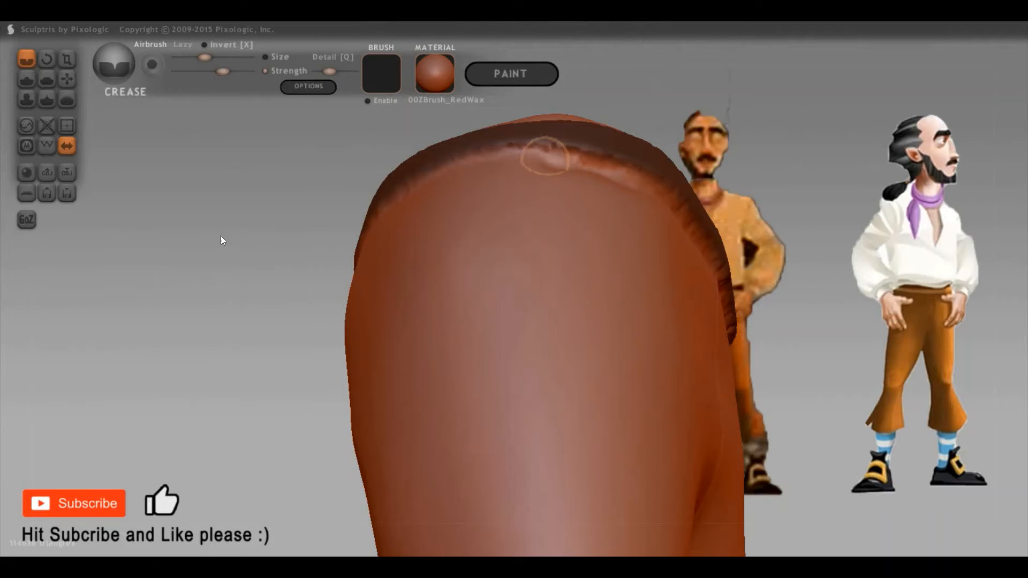
pyautogui.moveTo(374, 241)
pyautogui.mouseDown(button='right')
pyautogui.moveTo(331, 230)
pyautogui.moveTo(378, 244)
pyautogui.mouseUp(button='right')
pyautogui.moveTo(333, 229)
pyautogui.mouseDown()
pyautogui.moveTo(465, 201)
pyautogui.moveTo(654, 214)
pyautogui.moveTo(887, 326)
pyautogui.moveTo(814, 379)
pyautogui.mouseUp()
pyautogui.moveTo(814, 379)
pyautogui.mouseDown(button='right')
pyautogui.moveTo(694, 374)
pyautogui.moveTo(681, 384)
pyautogui.moveTo(660, 336)
pyautogui.mouseUp(button='right')
# Tighten the groove beneath the waistband around the trousers with the Pinch brush
pyautogui.press('v')
pyautogui.moveTo(711, 295); pyautogui.dragTo(339, 275)
pyautogui.moveTo(374, 294); pyautogui.dragTo(664, 286, button='right')
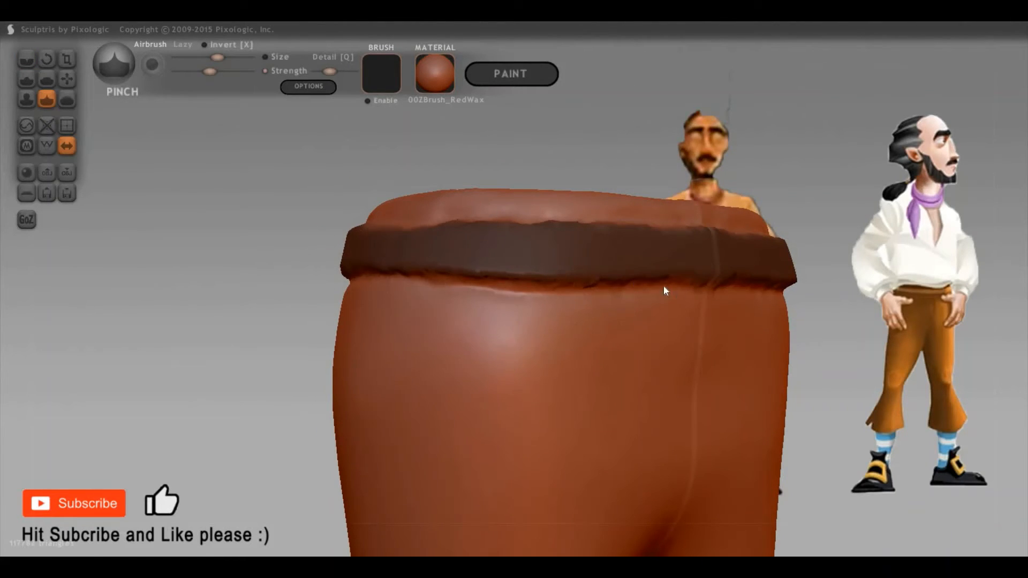
pyautogui.moveTo(672, 288)
pyautogui.mouseDown()
pyautogui.moveTo(511, 262)
pyautogui.moveTo(354, 268)
pyautogui.moveTo(344, 285)
pyautogui.moveTo(330, 269)
pyautogui.mouseUp()
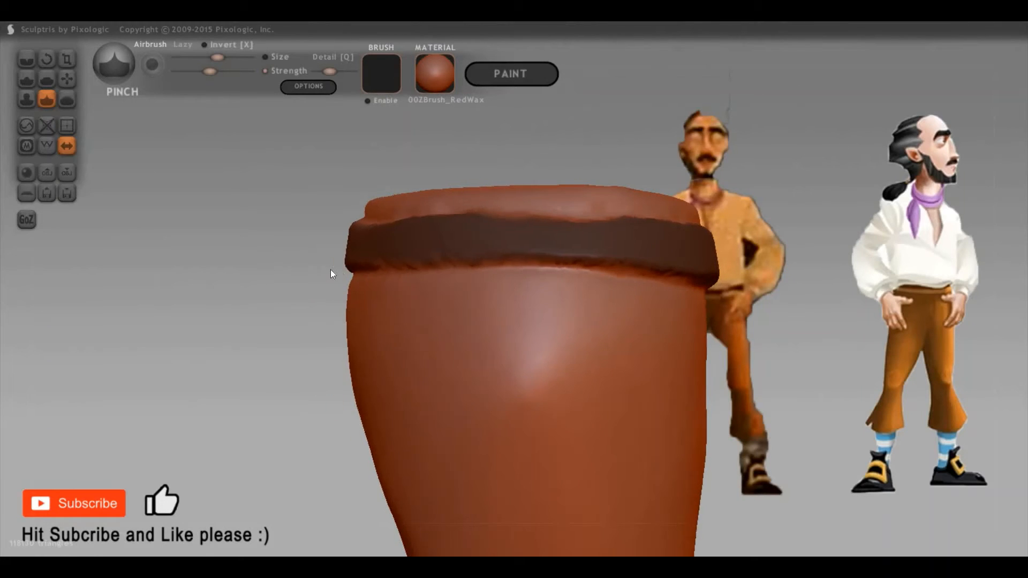
pyautogui.moveTo(329, 269); pyautogui.dragTo(371, 265, button='right')
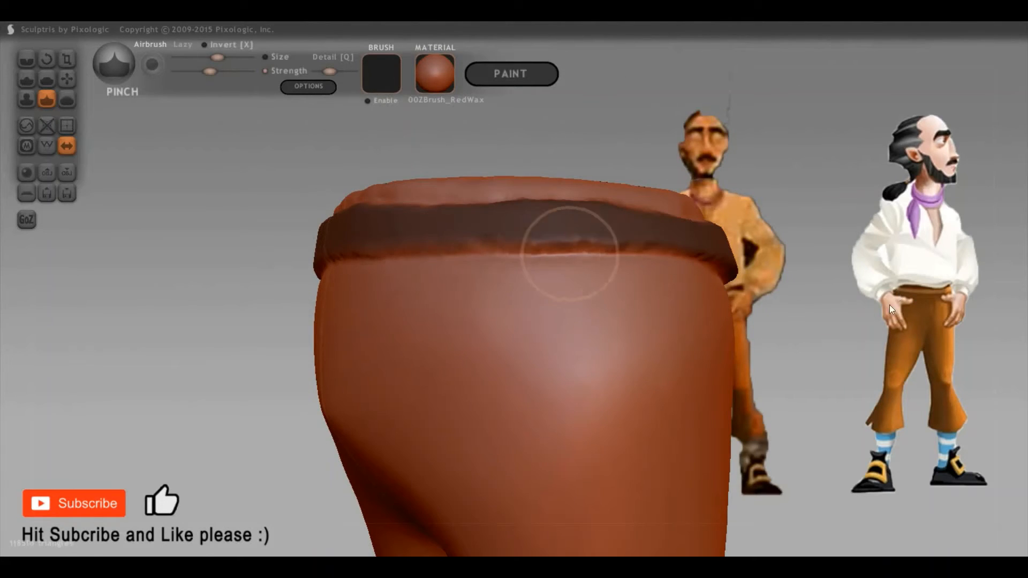
pyautogui.moveTo(831, 299)
pyautogui.mouseDown(button='right')
pyautogui.moveTo(702, 290)
pyautogui.moveTo(679, 305)
pyautogui.mouseUp(button='right')
pyautogui.moveTo(679, 305)
pyautogui.mouseDown()
pyautogui.moveTo(477, 343)
pyautogui.moveTo(364, 281)
pyautogui.moveTo(329, 225)
pyautogui.mouseUp()
# Tighten the groove along the waistband's upper edge with the Pinch brush
pyautogui.moveTo(367, 264); pyautogui.dragTo(278, 252, button='right')
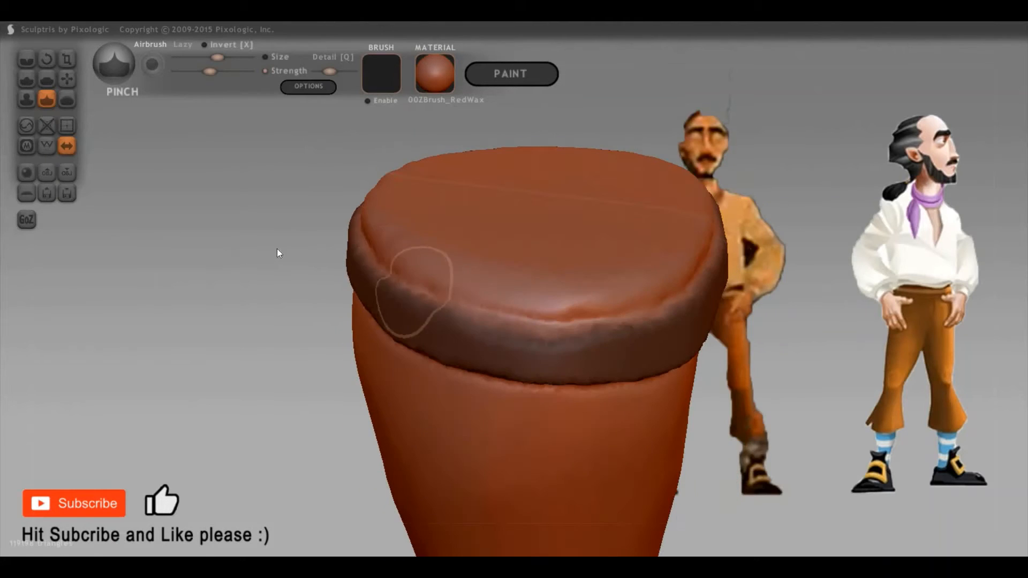
pyautogui.moveTo(361, 259); pyautogui.dragTo(321, 219, button='right')
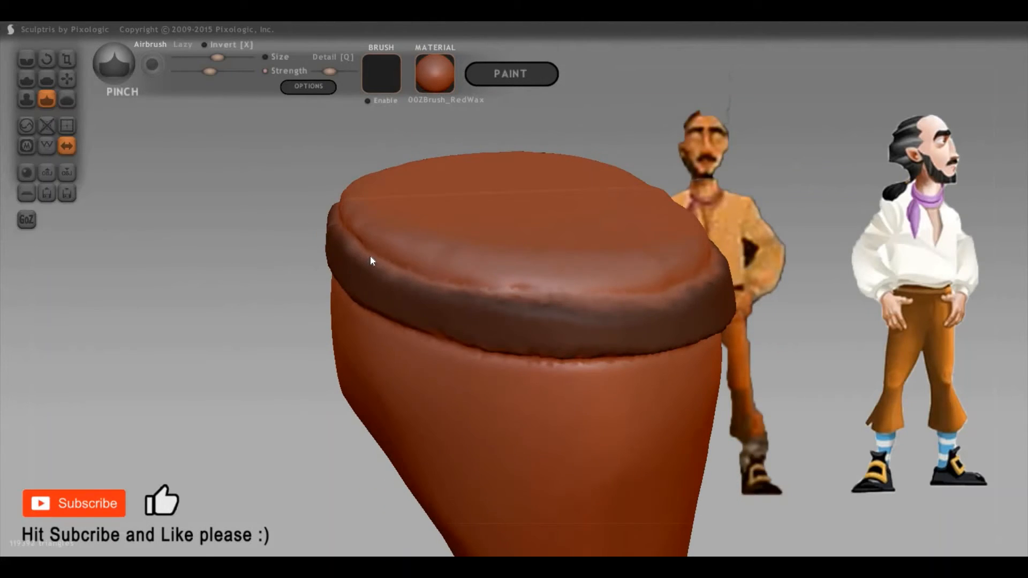
pyautogui.moveTo(367, 260); pyautogui.dragTo(390, 261, button='right')
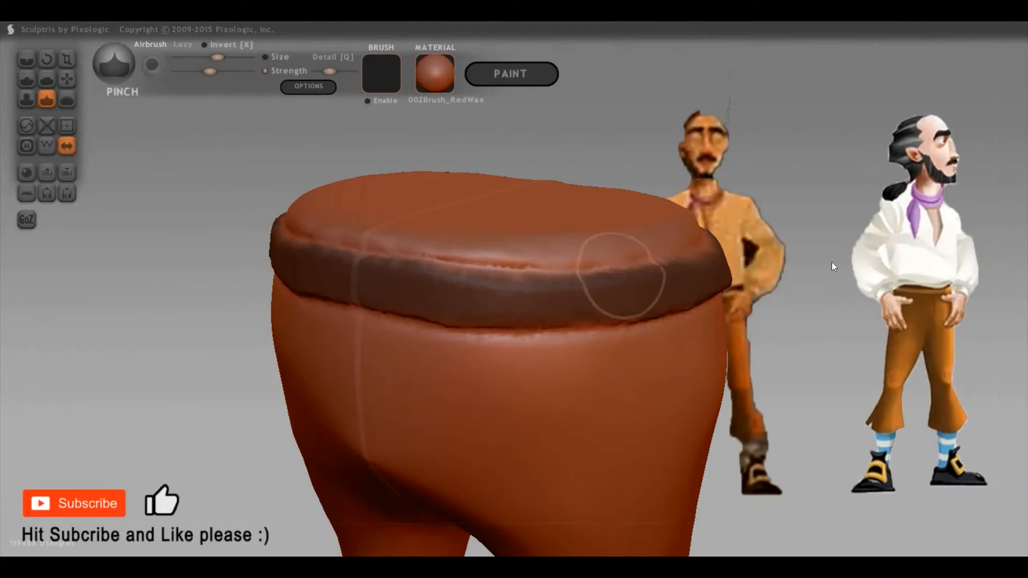
# Clear the mask from the trousers and make the shirt the active object
pyautogui.moveTo(838, 266)
pyautogui.mouseDown(button='right')
pyautogui.moveTo(912, 268)
pyautogui.moveTo(902, 232)
pyautogui.mouseUp(button='right')
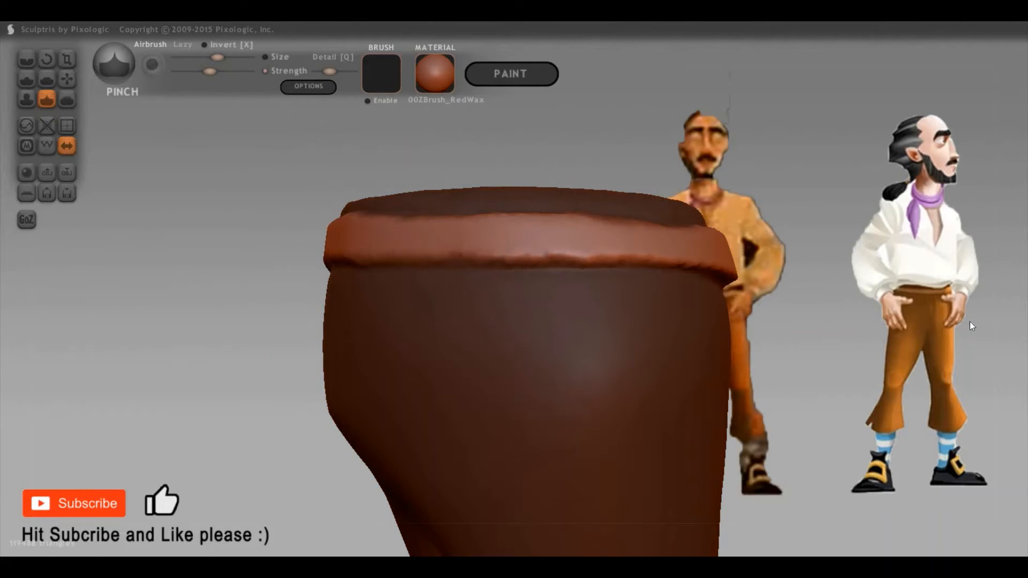
pyautogui.moveTo(861, 326)
pyautogui.mouseDown(button='right')
pyautogui.moveTo(856, 339)
pyautogui.moveTo(763, 336)
pyautogui.moveTo(782, 328)
pyautogui.moveTo(801, 346)
pyautogui.mouseUp(button='right')
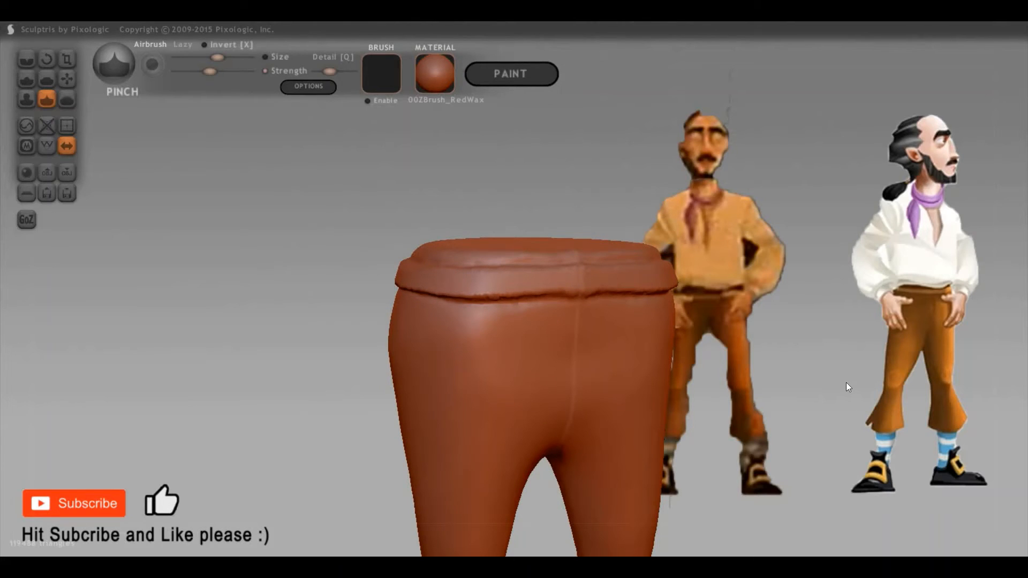
pyautogui.moveTo(979, 370)
pyautogui.mouseDown(button='right')
pyautogui.moveTo(896, 387)
pyautogui.moveTo(983, 382)
pyautogui.moveTo(945, 372)
pyautogui.moveTo(883, 382)
pyautogui.moveTo(892, 377)
pyautogui.moveTo(849, 306)
pyautogui.moveTo(890, 366)
pyautogui.moveTo(842, 327)
pyautogui.moveTo(829, 330)
pyautogui.moveTo(819, 365)
pyautogui.moveTo(843, 377)
pyautogui.moveTo(788, 370)
pyautogui.moveTo(756, 350)
pyautogui.moveTo(760, 373)
pyautogui.moveTo(856, 401)
pyautogui.moveTo(652, 407)
pyautogui.moveTo(800, 435)
pyautogui.mouseUp(button='right')
pyautogui.moveTo(636, 338); pyautogui.dragTo(582, 272, button='right')
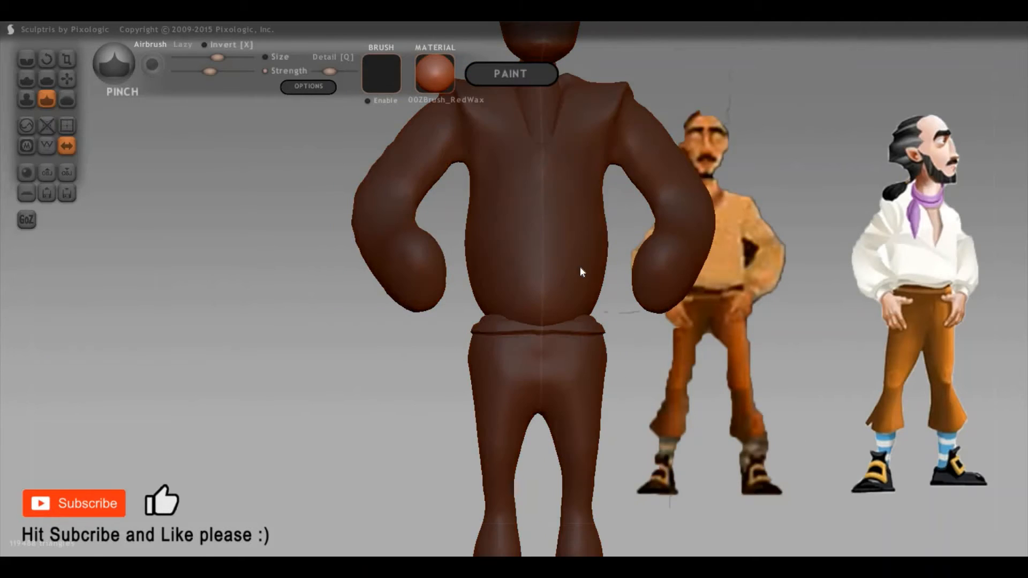
pyautogui.moveTo(714, 421); pyautogui.dragTo(495, 307, button='right')
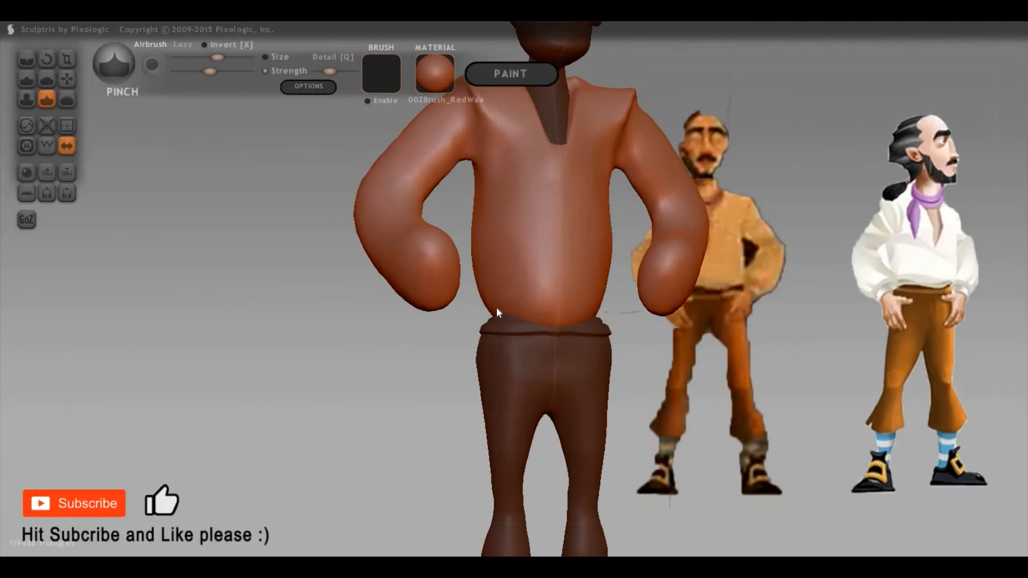
# Isolate the shirt and build up a puffed rim around its lower edge with the Draw brush
pyautogui.press('d')
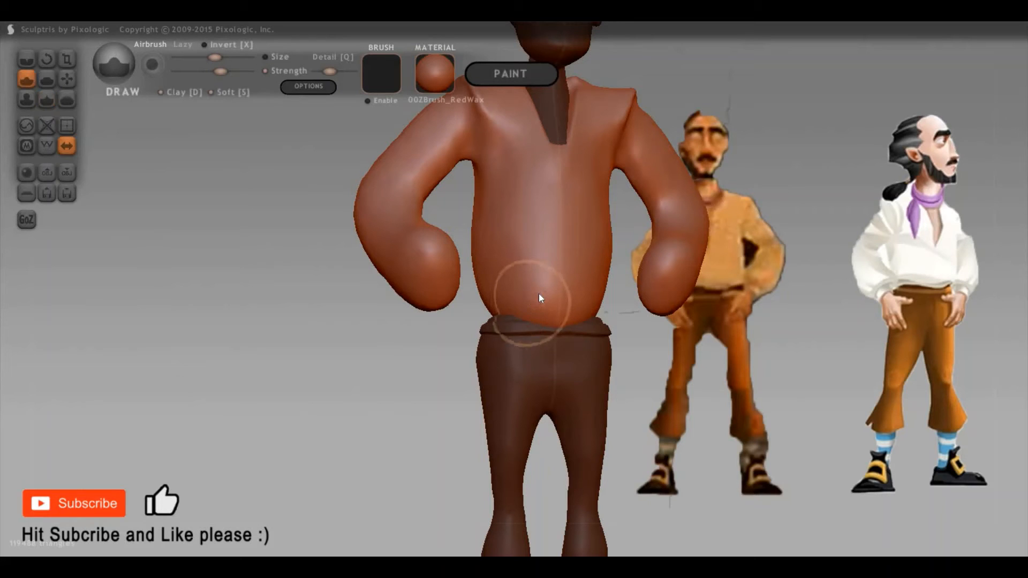
pyautogui.press('h')
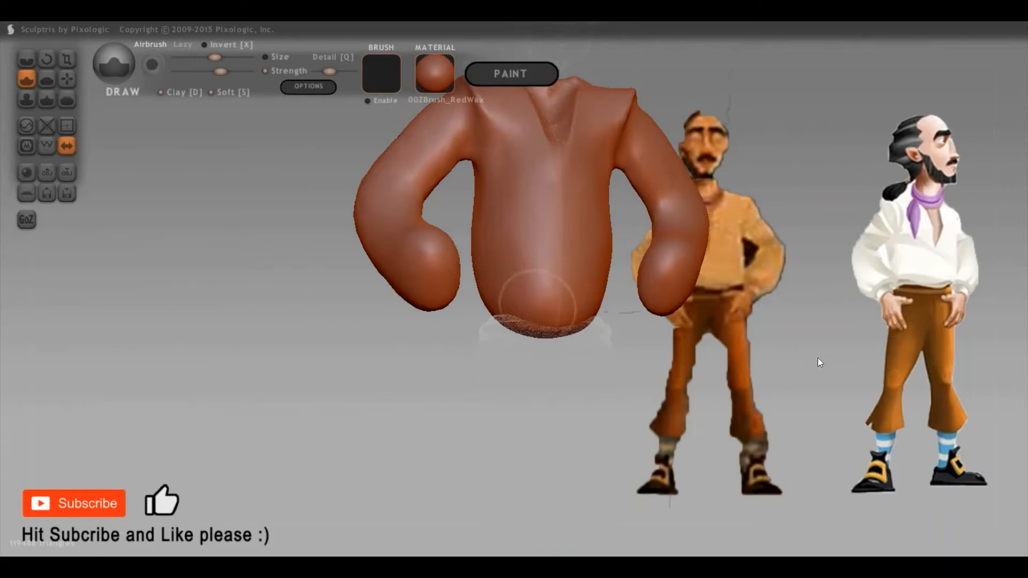
pyautogui.moveTo(818, 358); pyautogui.dragTo(529, 323, button='right')
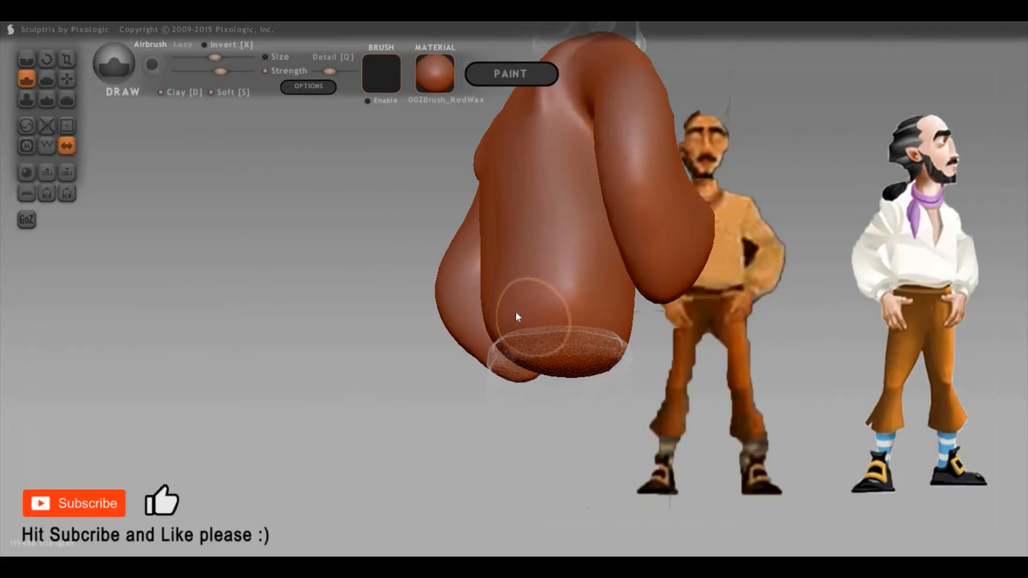
pyautogui.moveTo(516, 316)
pyautogui.mouseDown()
pyautogui.moveTo(594, 319)
pyautogui.moveTo(753, 369)
pyautogui.moveTo(573, 305)
pyautogui.mouseUp()
pyautogui.moveTo(573, 304); pyautogui.dragTo(643, 327, button='right')
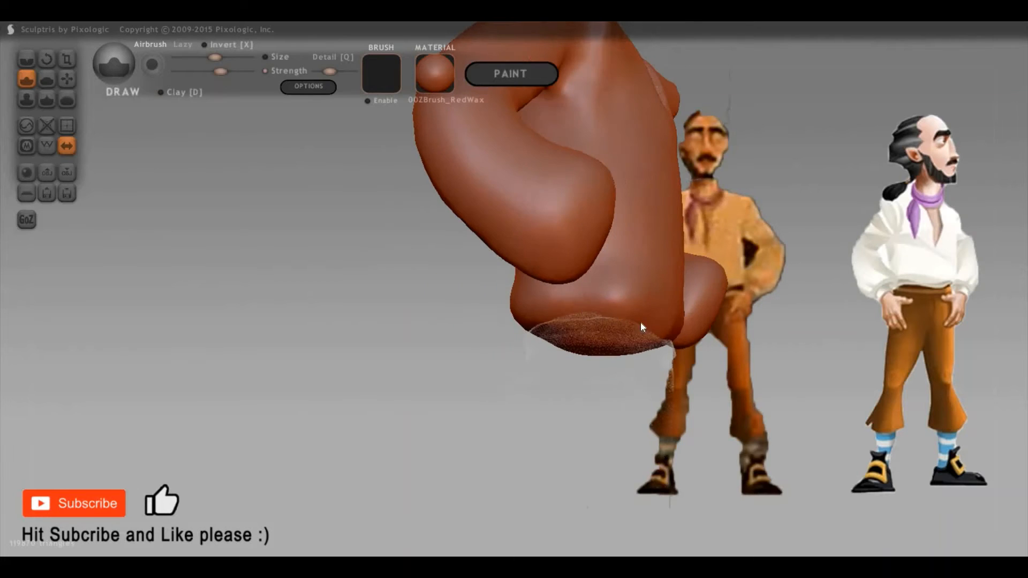
pyautogui.moveTo(642, 326)
pyautogui.mouseDown()
pyautogui.moveTo(810, 370)
pyautogui.moveTo(636, 344)
pyautogui.mouseUp()
pyautogui.moveTo(636, 344); pyautogui.dragTo(611, 292, button='right')
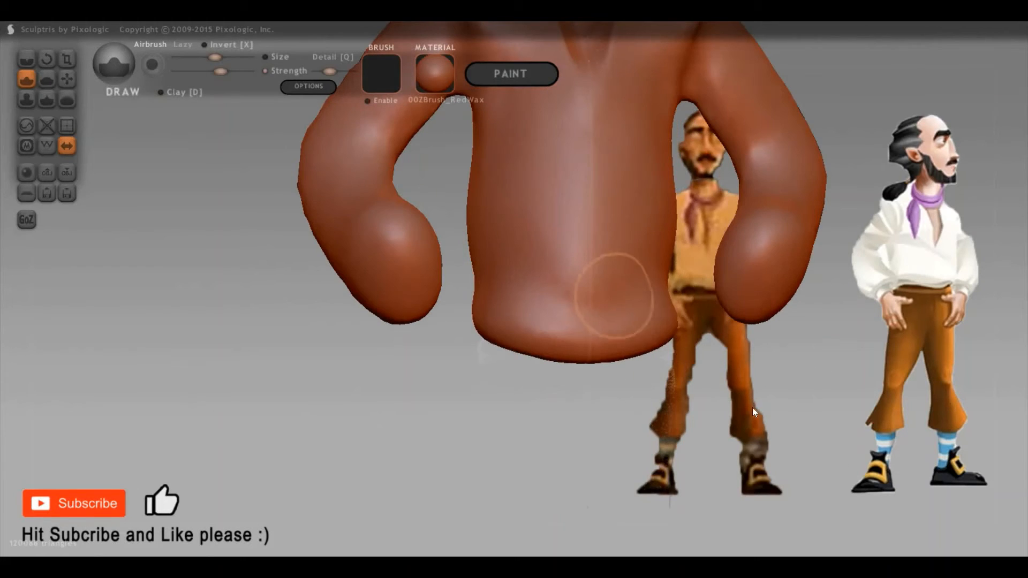
pyautogui.moveTo(593, 257); pyautogui.dragTo(523, 329, button='right')
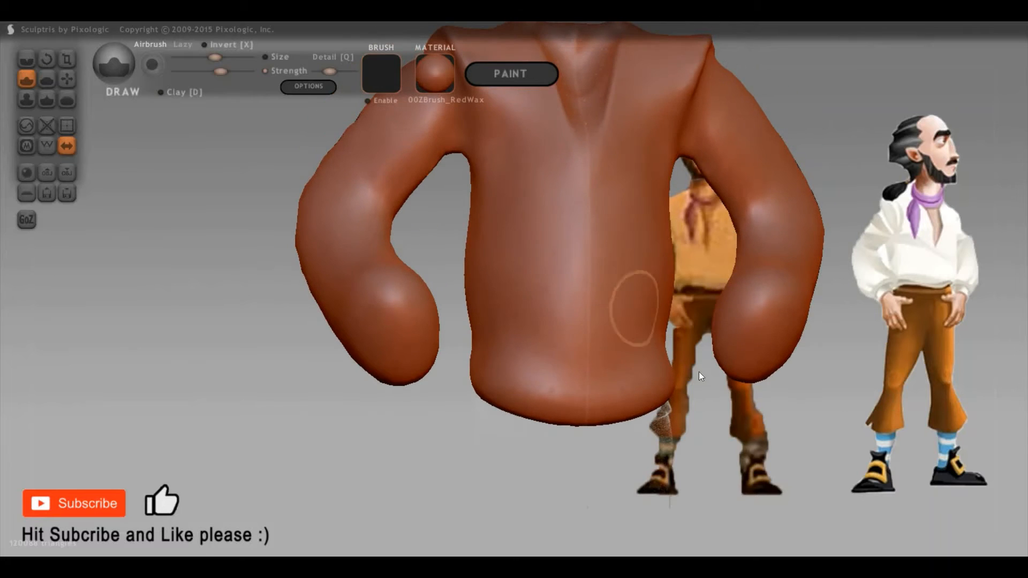
pyautogui.moveTo(699, 372)
pyautogui.mouseDown(button='right')
pyautogui.moveTo(744, 412)
pyautogui.moveTo(590, 422)
pyautogui.moveTo(375, 303)
pyautogui.mouseUp(button='right')
# Carve creases around the armpits where the sleeves join the shirt's body with the Crease brush
pyautogui.press('c')
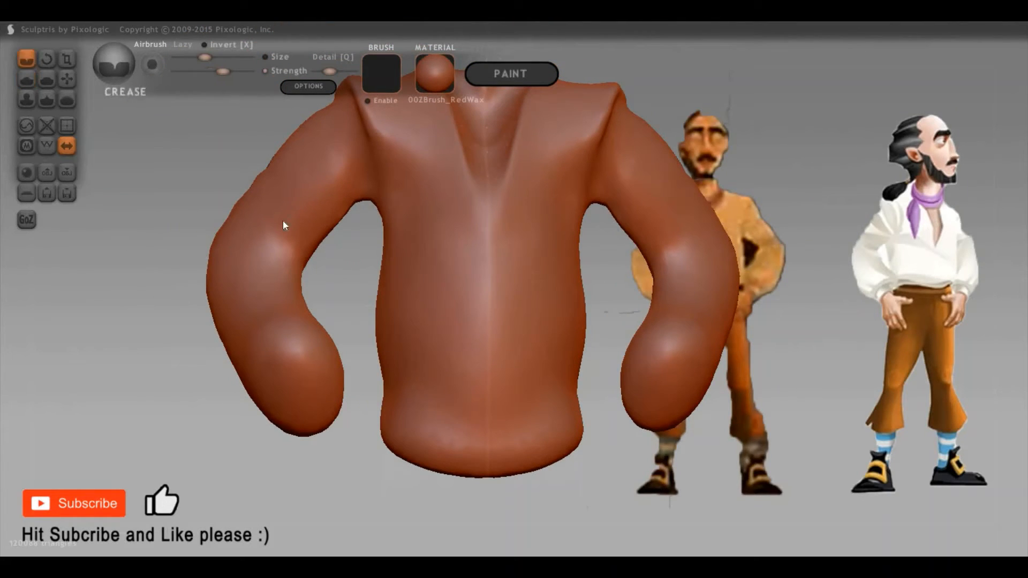
pyautogui.moveTo(283, 221)
pyautogui.mouseDown(button='right')
pyautogui.moveTo(329, 220)
pyautogui.moveTo(379, 193)
pyautogui.moveTo(386, 236)
pyautogui.mouseUp(button='right')
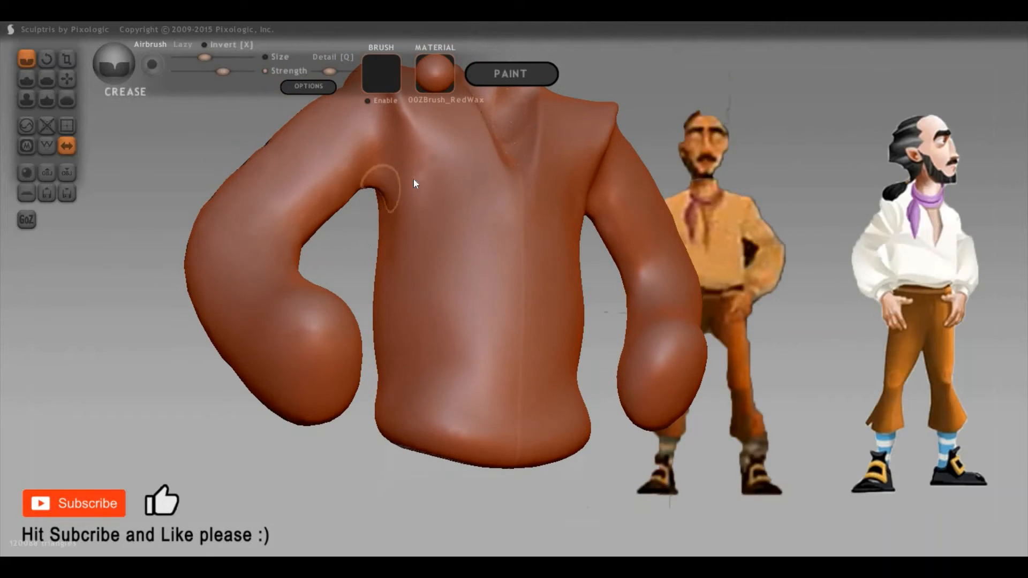
pyautogui.moveTo(616, 208)
pyautogui.mouseDown(button='right')
pyautogui.moveTo(630, 121)
pyautogui.moveTo(652, 170)
pyautogui.mouseUp(button='right')
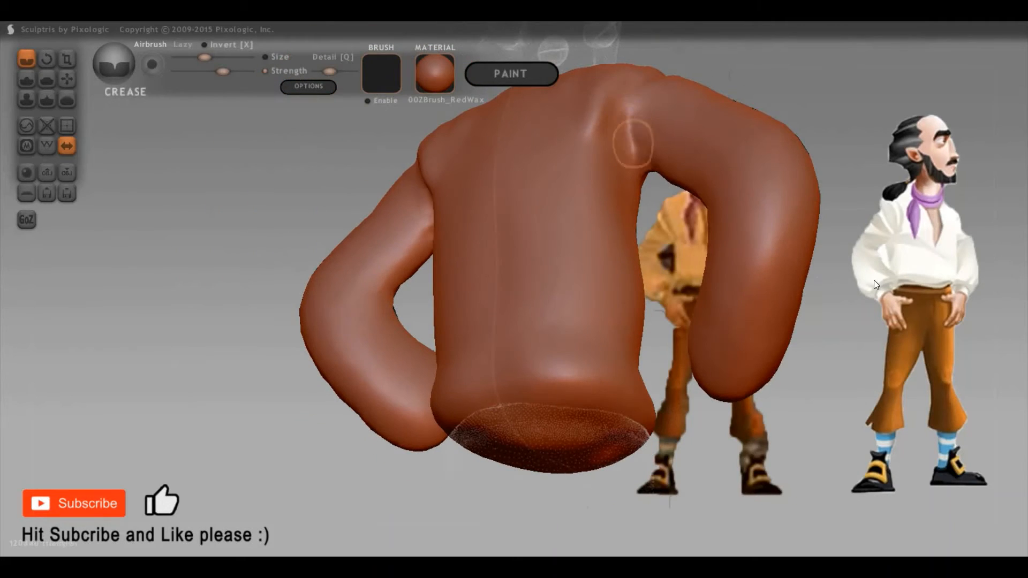
pyautogui.moveTo(369, 181); pyautogui.dragTo(394, 159, button='right')
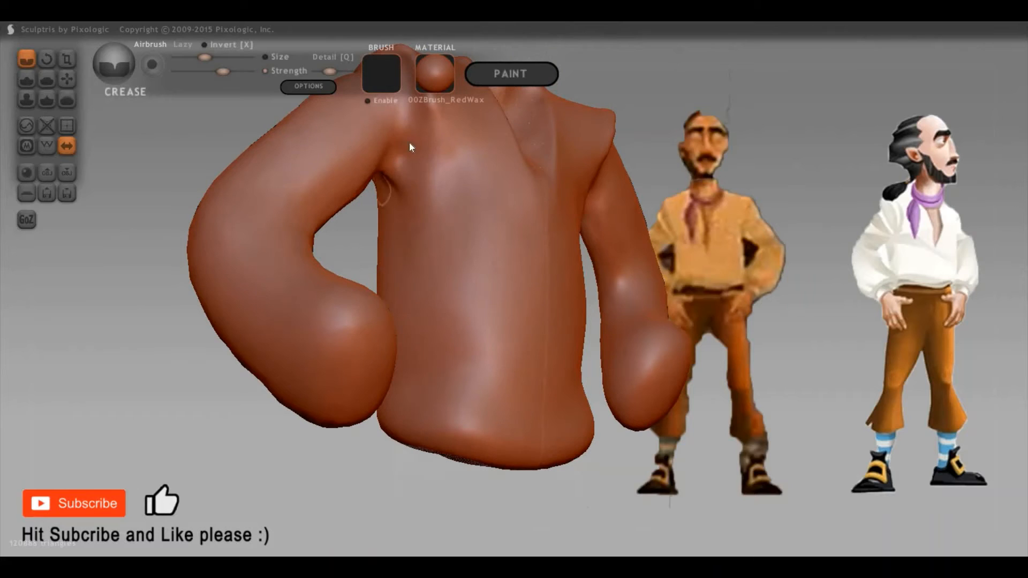
pyautogui.moveTo(399, 115)
pyautogui.mouseDown()
pyautogui.moveTo(401, 137)
pyautogui.moveTo(418, 110)
pyautogui.mouseUp()
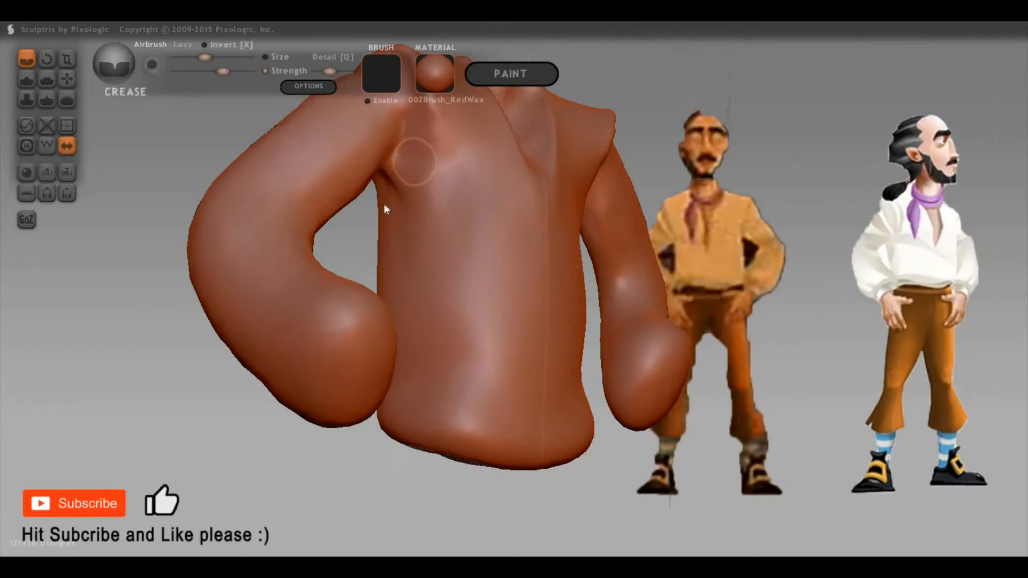
pyautogui.moveTo(834, 316)
pyautogui.mouseDown(button='right')
pyautogui.moveTo(866, 326)
pyautogui.moveTo(857, 393)
pyautogui.moveTo(608, 268)
pyautogui.moveTo(557, 209)
pyautogui.mouseUp(button='right')
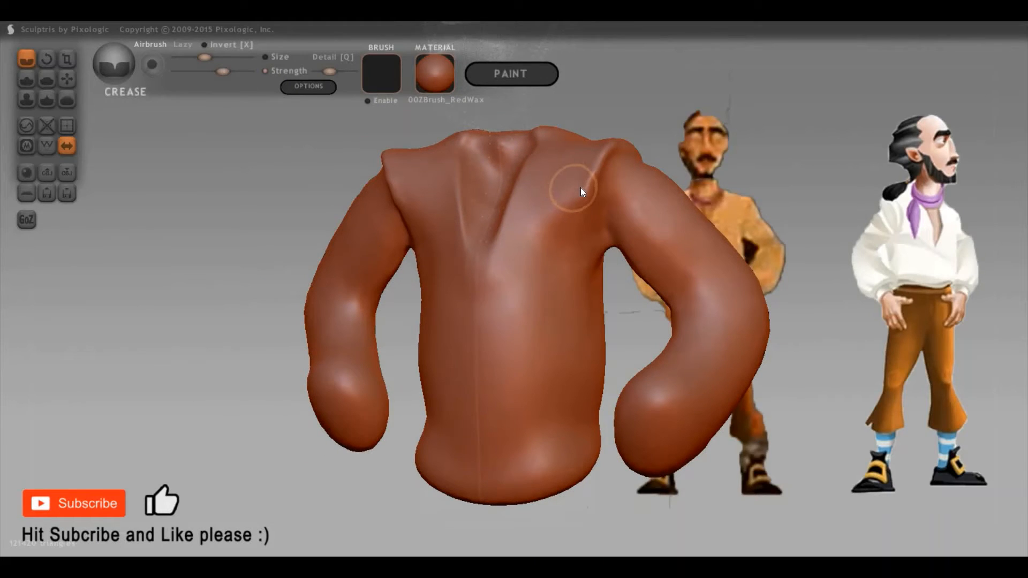
# Sharpen the seams where the shoulders meet the sleeves with the Pinch brush
pyautogui.press('p')
pyautogui.moveTo(593, 125); pyautogui.dragTo(584, 182)
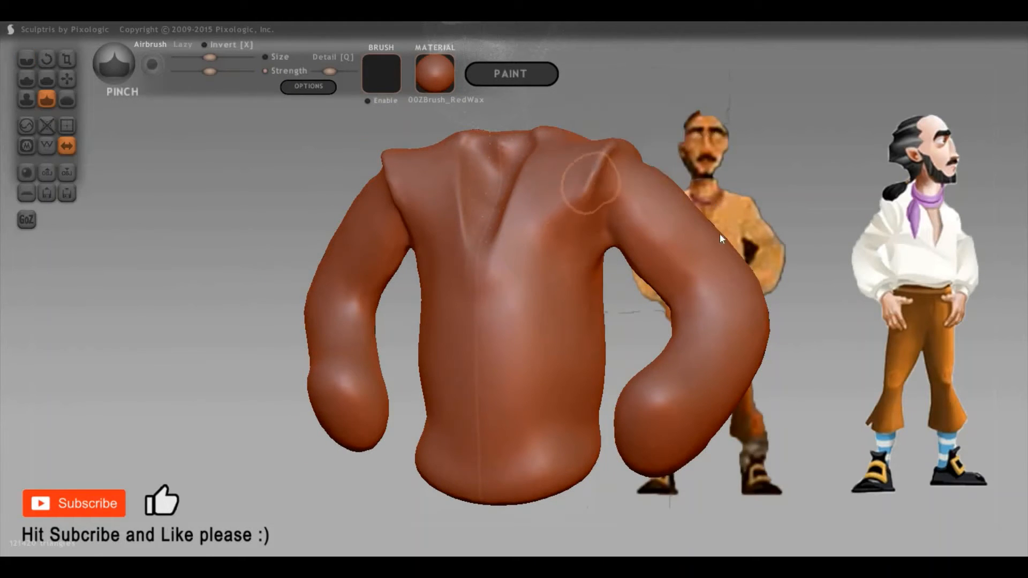
pyautogui.moveTo(609, 179); pyautogui.dragTo(730, 196, button='right')
pyautogui.moveTo(879, 154)
pyautogui.mouseDown(button='right')
pyautogui.moveTo(857, 214)
pyautogui.moveTo(584, 194)
pyautogui.mouseUp(button='right')
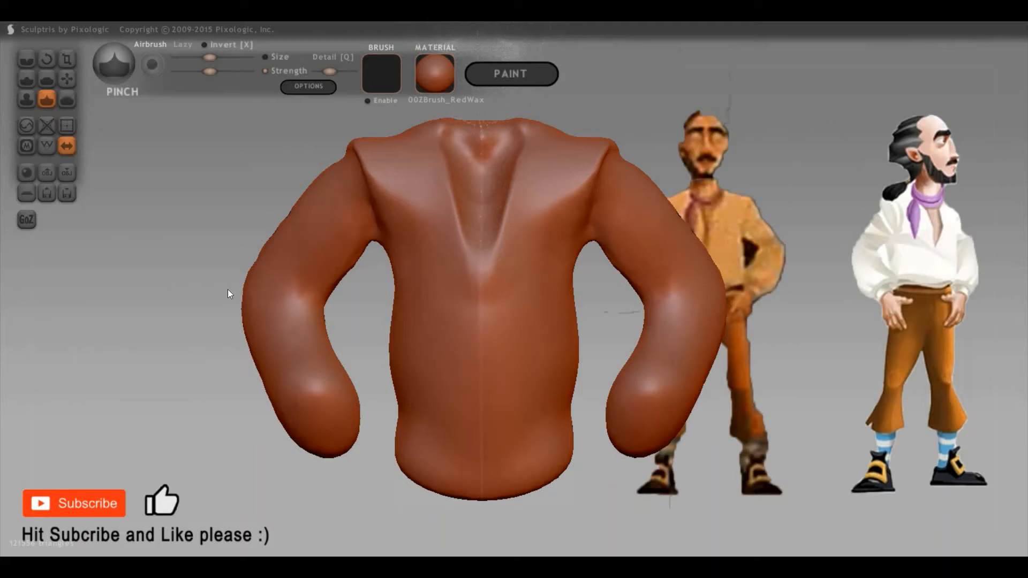
# Smooth the inner elbows and start a thin fold across them with a smaller Draw brush, undoing the last stroke
pyautogui.moveTo(291, 291)
pyautogui.keyDown('shift'); pyautogui.mouseDown()
pyautogui.moveTo(325, 321)
pyautogui.moveTo(314, 319)
pyautogui.mouseUp(); pyautogui.keyUp('shift')
pyautogui.press('space')
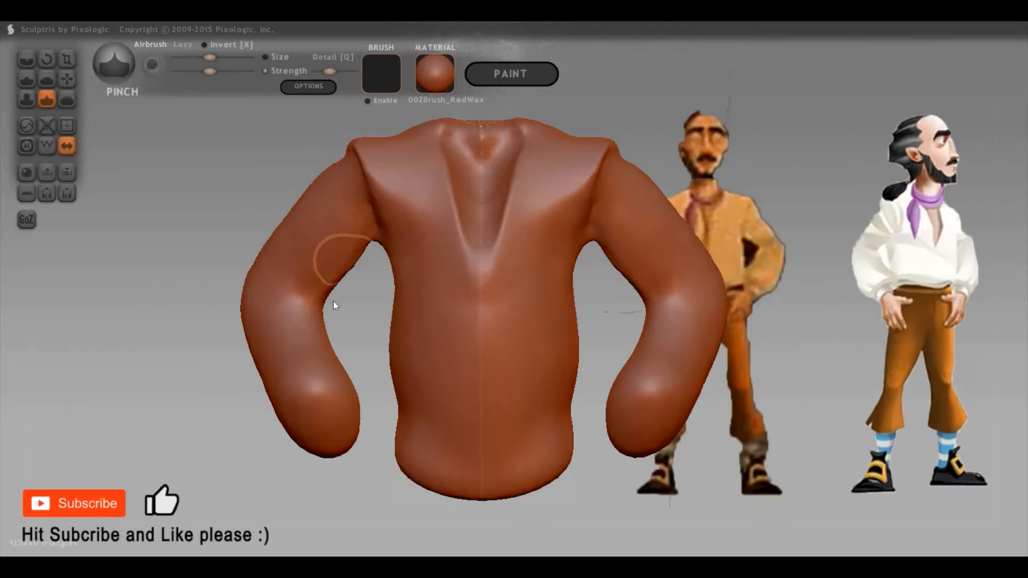
pyautogui.press('d')
pyautogui.press('space')
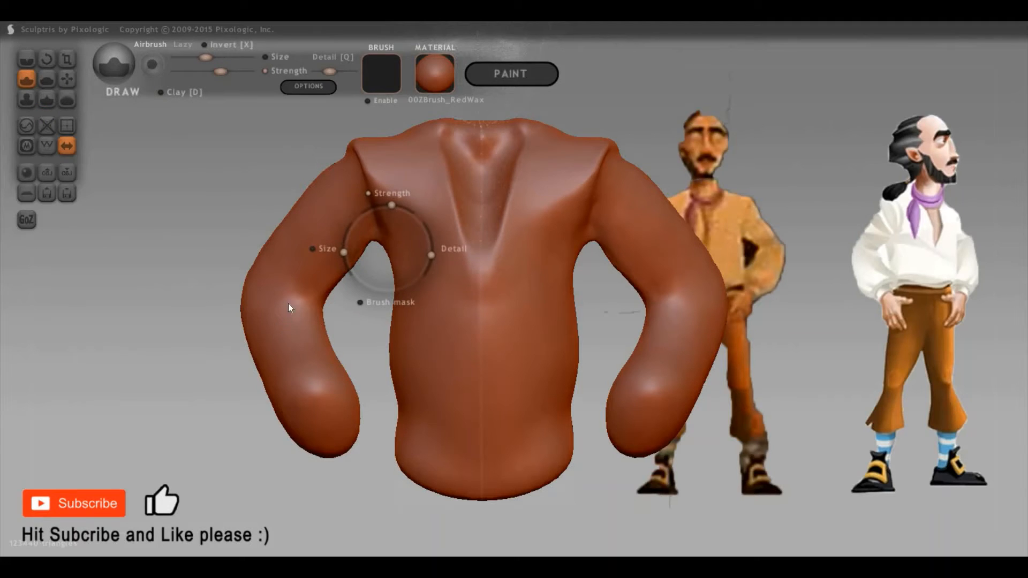
pyautogui.press('space')
pyautogui.moveTo(299, 262); pyautogui.dragTo(299, 269)
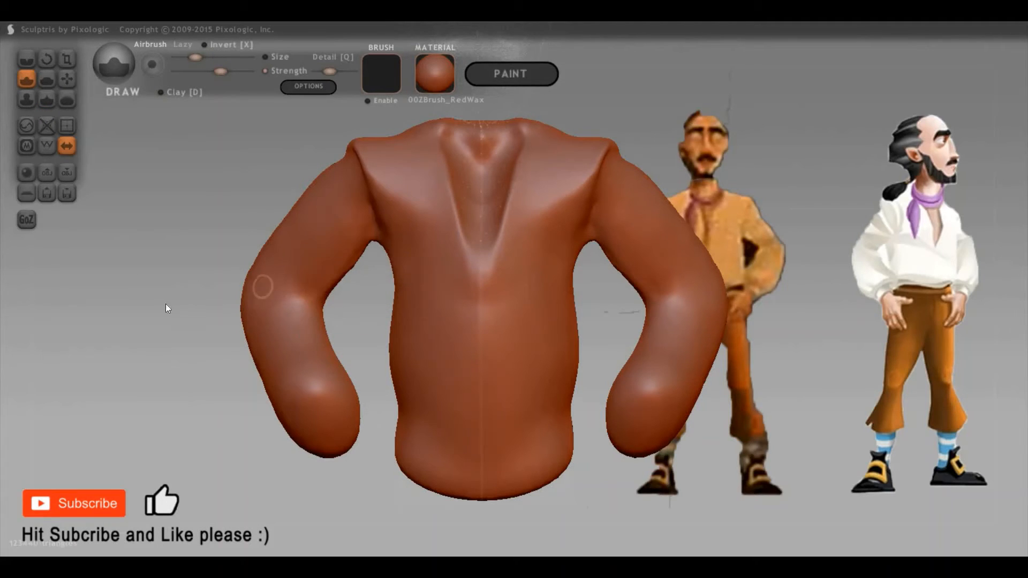
pyautogui.moveTo(166, 303); pyautogui.dragTo(210, 297)
pyautogui.moveTo(386, 326); pyautogui.dragTo(300, 323)
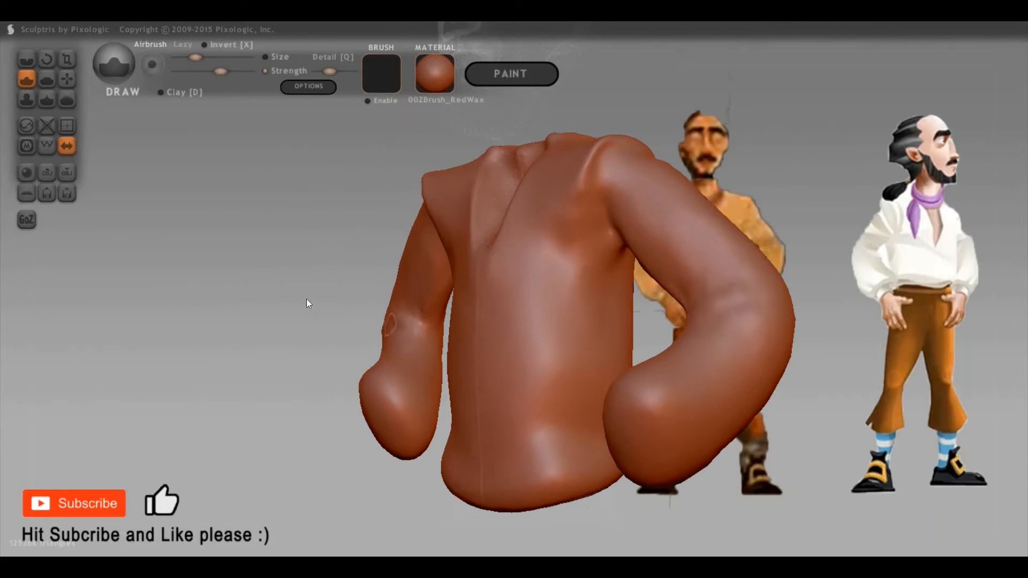
pyautogui.moveTo(474, 365); pyautogui.dragTo(486, 370)
pyautogui.moveTo(316, 327)
pyautogui.mouseDown()
pyautogui.moveTo(500, 394)
pyautogui.moveTo(516, 425)
pyautogui.mouseUp()
pyautogui.hotkey('ctrl', 'z')
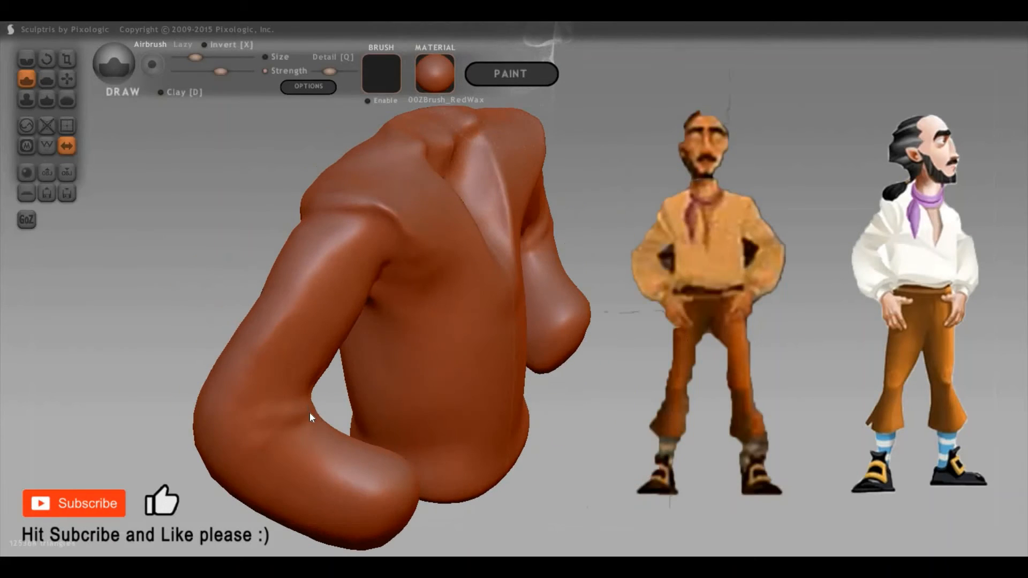
# Enlarge the Draw brush and build up a thick fold around the elbows of both sleeves
pyautogui.press('space')
pyautogui.moveTo(300, 410); pyautogui.dragTo(212, 404)
pyautogui.moveTo(187, 359); pyautogui.dragTo(159, 348)
pyautogui.moveTo(384, 312); pyautogui.dragTo(269, 265)
pyautogui.moveTo(201, 282); pyautogui.dragTo(231, 271)
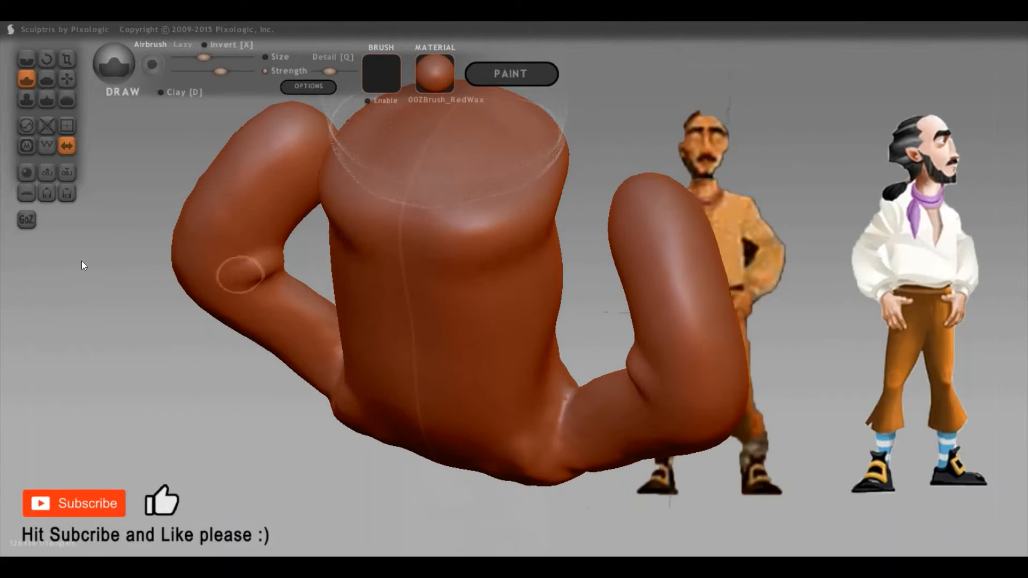
pyautogui.moveTo(270, 379)
pyautogui.mouseDown()
pyautogui.moveTo(249, 441)
pyautogui.moveTo(665, 410)
pyautogui.moveTo(154, 383)
pyautogui.moveTo(207, 339)
pyautogui.mouseUp()
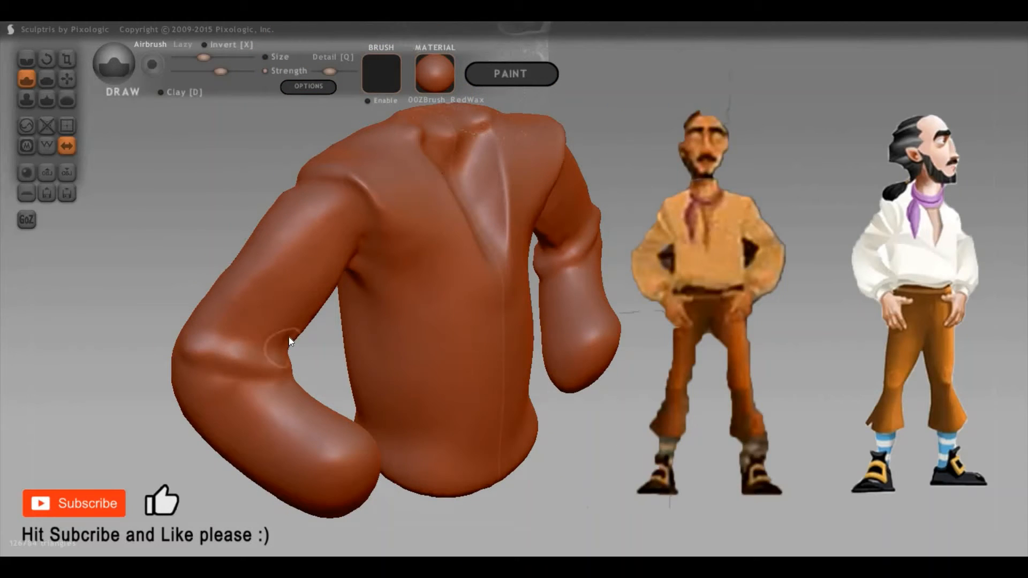
pyautogui.moveTo(632, 387); pyautogui.dragTo(338, 291)
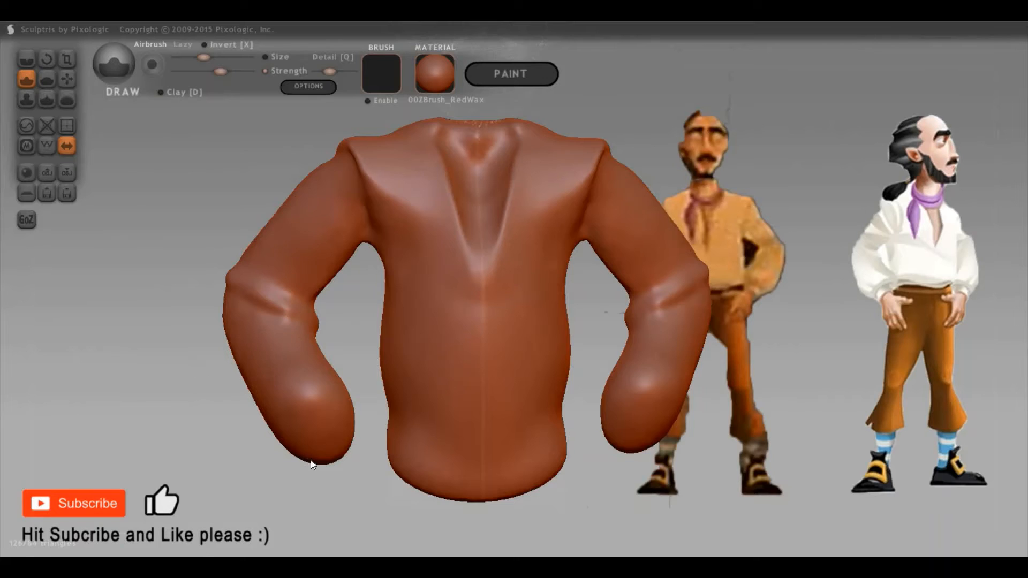
# Flatten the rounded lower ends of the sleeves with a reduced Flatten brush
pyautogui.moveTo(310, 461); pyautogui.dragTo(342, 477)
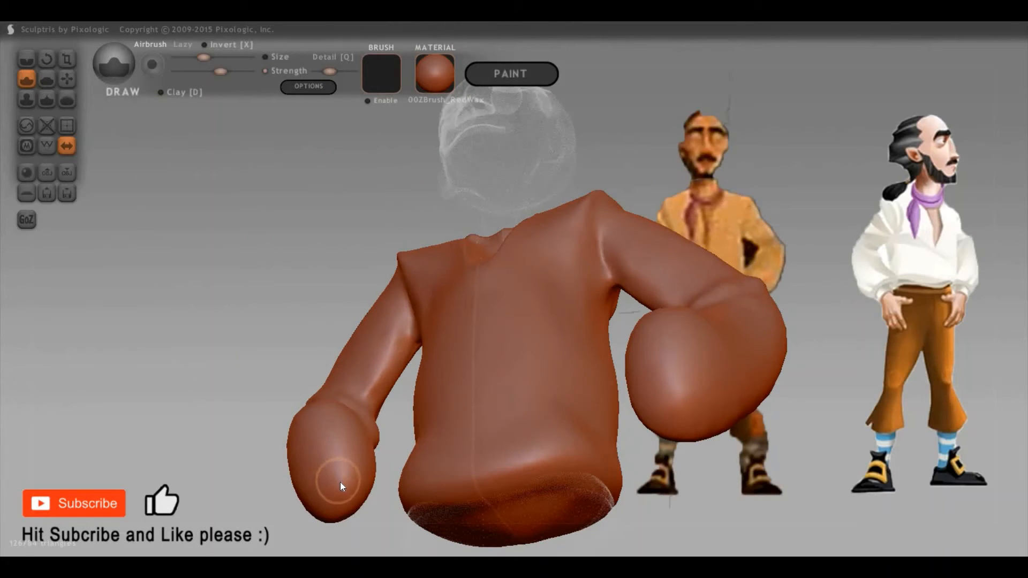
pyautogui.press('5')
pyautogui.press('space')
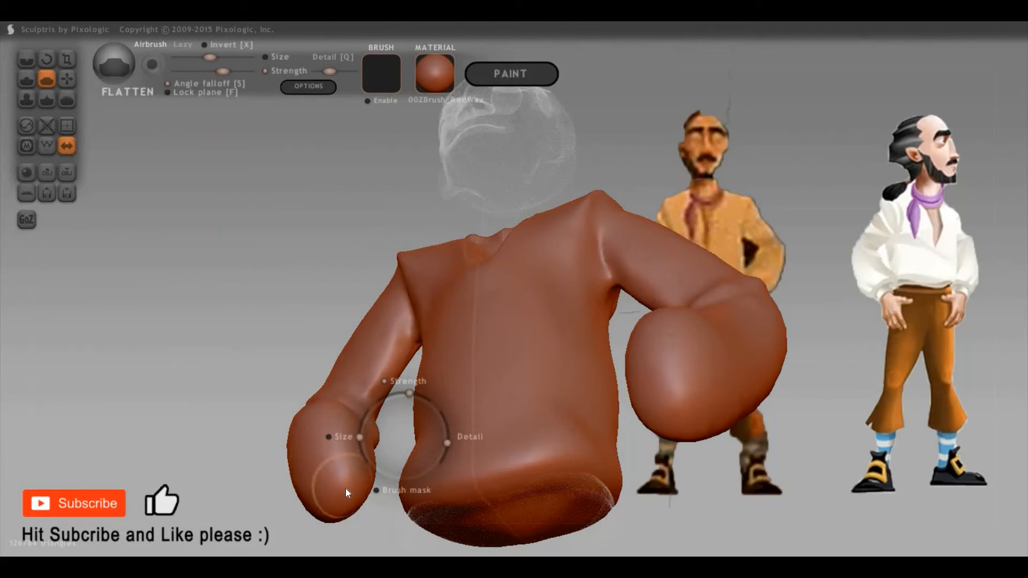
pyautogui.press('[')
pyautogui.moveTo(347, 486)
pyautogui.mouseDown()
pyautogui.moveTo(287, 452)
pyautogui.moveTo(336, 492)
pyautogui.moveTo(645, 529)
pyautogui.moveTo(530, 449)
pyautogui.moveTo(519, 466)
pyautogui.moveTo(564, 386)
pyautogui.moveTo(551, 443)
pyautogui.moveTo(602, 507)
pyautogui.moveTo(581, 523)
pyautogui.moveTo(541, 517)
pyautogui.moveTo(645, 532)
pyautogui.moveTo(615, 489)
pyautogui.moveTo(525, 466)
pyautogui.moveTo(573, 492)
pyautogui.moveTo(651, 494)
pyautogui.moveTo(712, 539)
pyautogui.moveTo(851, 554)
pyautogui.moveTo(765, 543)
pyautogui.moveTo(824, 530)
pyautogui.moveTo(724, 469)
pyautogui.mouseUp()
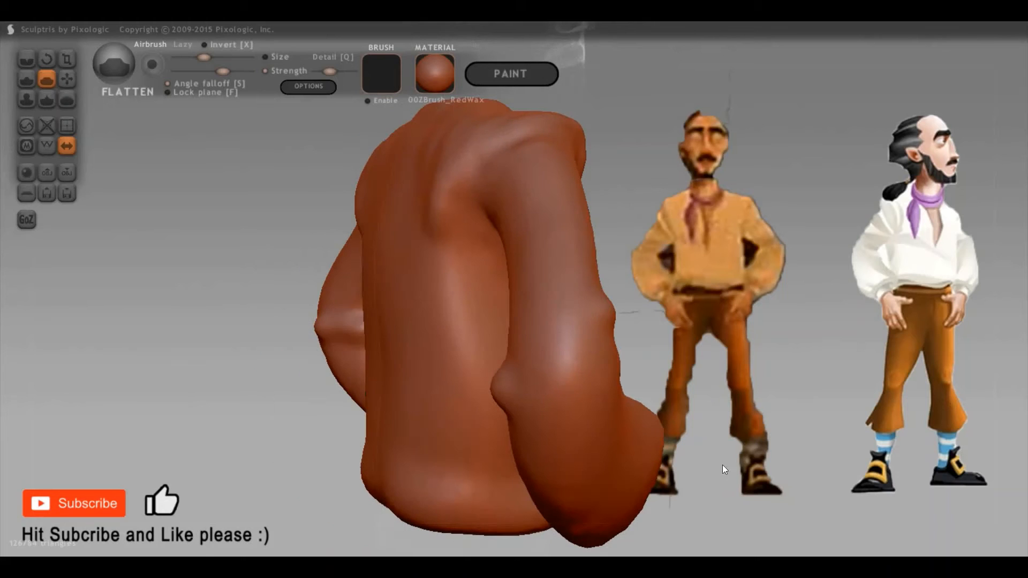
# Flatten the raised bump of the fold at the back of the elbows
pyautogui.moveTo(841, 343); pyautogui.dragTo(832, 286)
pyautogui.click(815, 291)
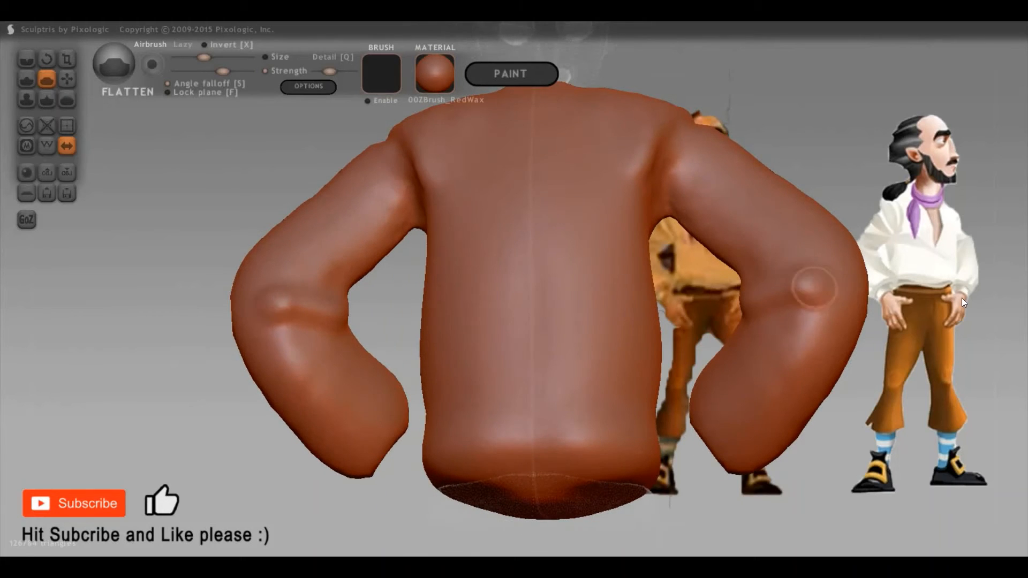
pyautogui.moveTo(1004, 306)
pyautogui.mouseDown()
pyautogui.moveTo(937, 333)
pyautogui.moveTo(794, 454)
pyautogui.mouseUp()
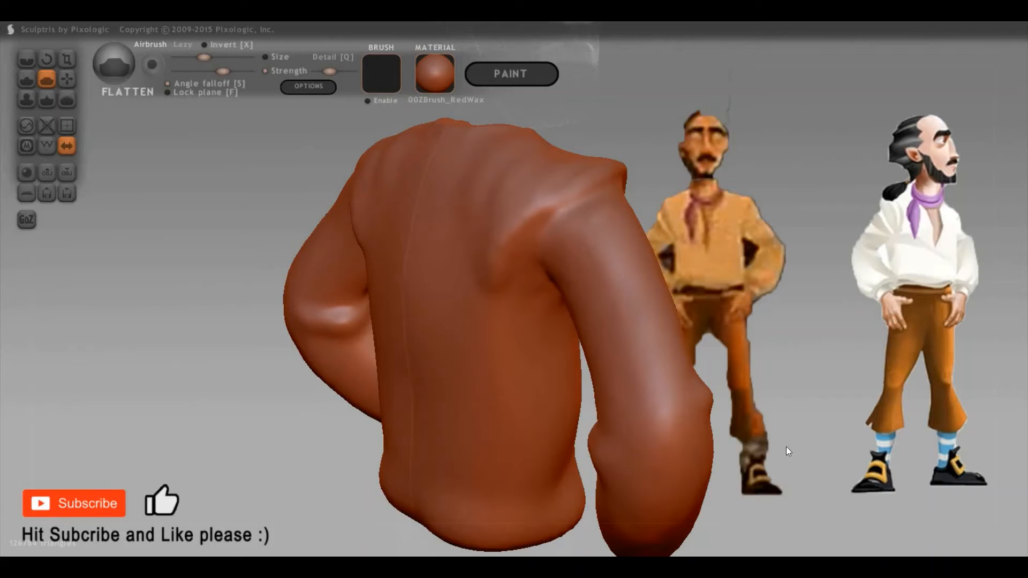
pyautogui.moveTo(840, 429)
pyautogui.mouseDown()
pyautogui.moveTo(814, 397)
pyautogui.moveTo(831, 328)
pyautogui.moveTo(677, 354)
pyautogui.moveTo(610, 415)
pyautogui.moveTo(619, 430)
pyautogui.mouseUp()
# Build up a fold running from the armpits across the chest with the Draw brush
pyautogui.press('4')
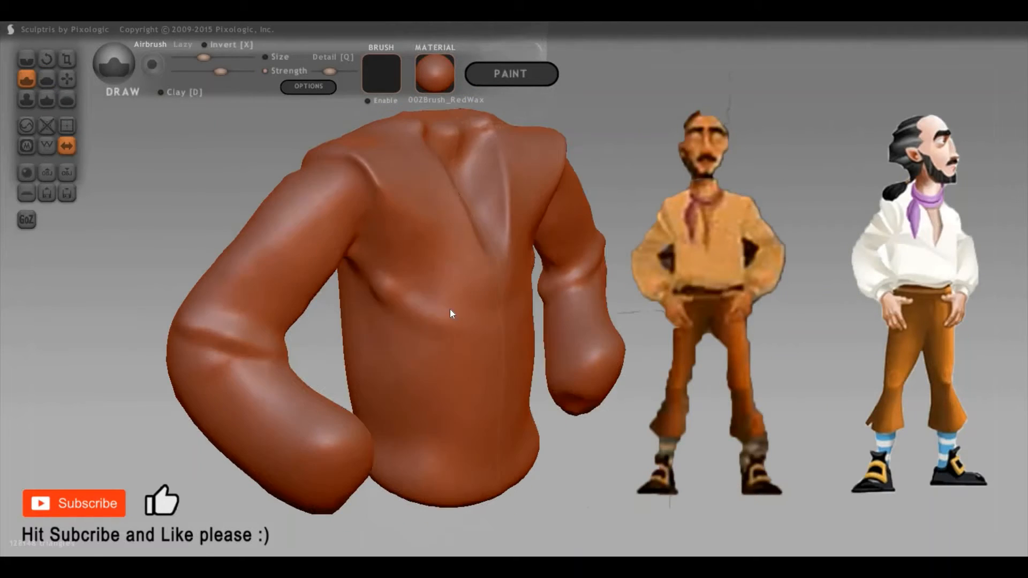
pyautogui.moveTo(449, 310)
pyautogui.mouseDown()
pyautogui.moveTo(415, 281)
pyautogui.moveTo(379, 271)
pyautogui.moveTo(443, 316)
pyautogui.moveTo(391, 261)
pyautogui.moveTo(453, 295)
pyautogui.mouseUp()
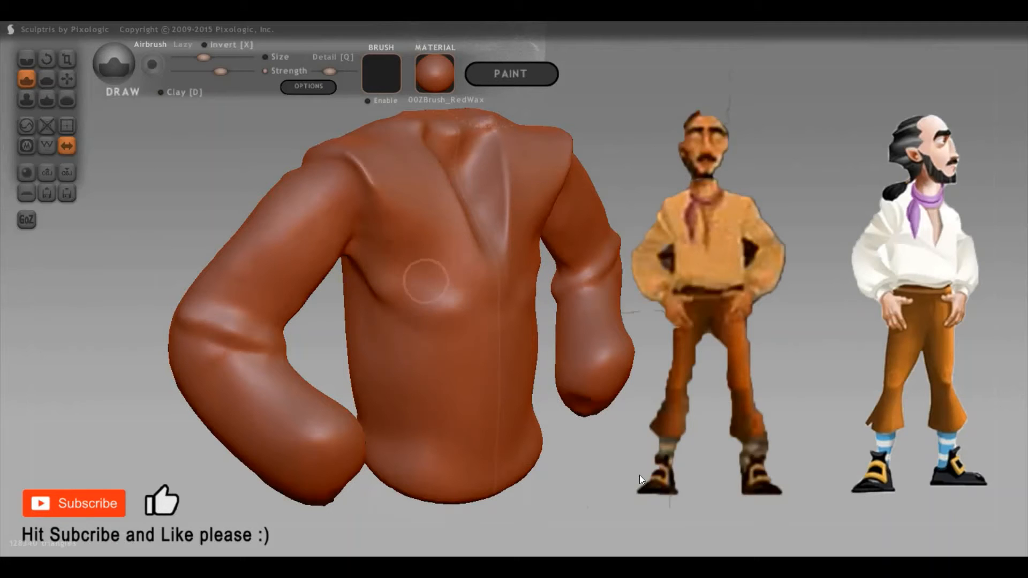
pyautogui.moveTo(626, 474); pyautogui.dragTo(617, 517)
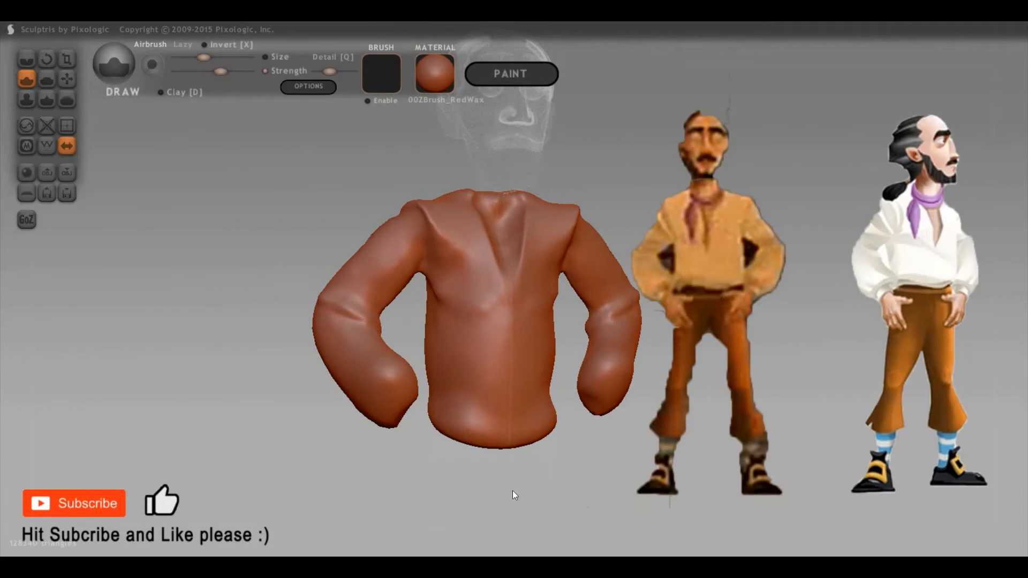
pyautogui.moveTo(547, 468); pyautogui.dragTo(794, 523)
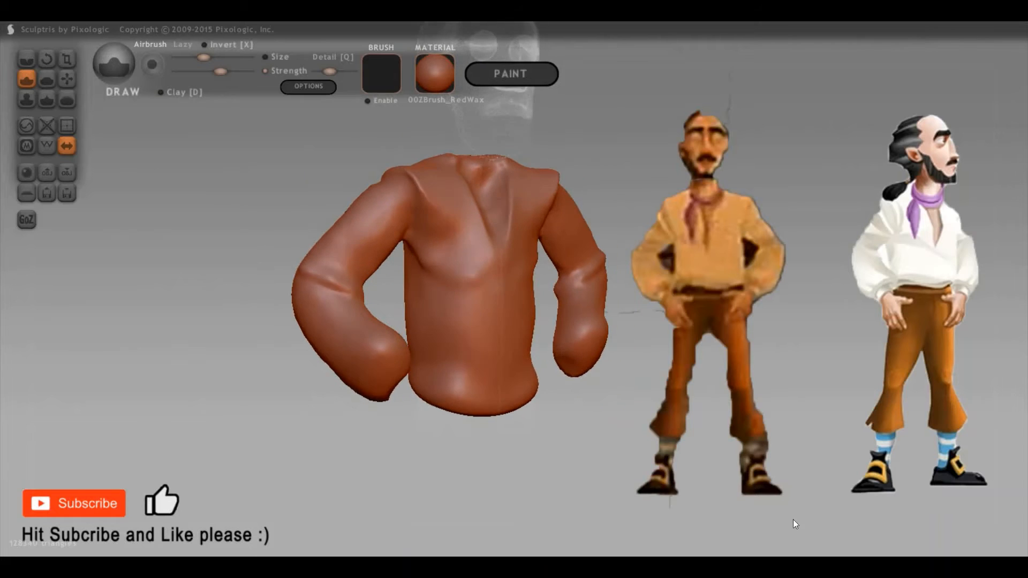
# Tighten the edge of the shirt's neckline and collar with the Pinch brush
pyautogui.scroll(5, 777, 503)
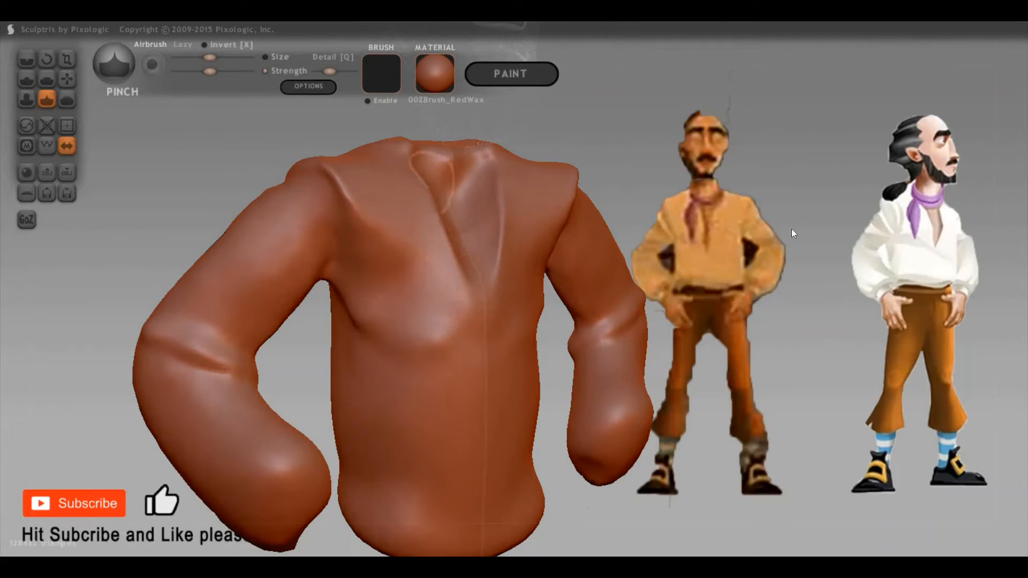
pyautogui.moveTo(411, 164)
pyautogui.keyDown('alt'); pyautogui.mouseDown()
pyautogui.moveTo(449, 329)
pyautogui.moveTo(450, 288)
pyautogui.moveTo(432, 269)
pyautogui.mouseUp(); pyautogui.keyUp('alt')
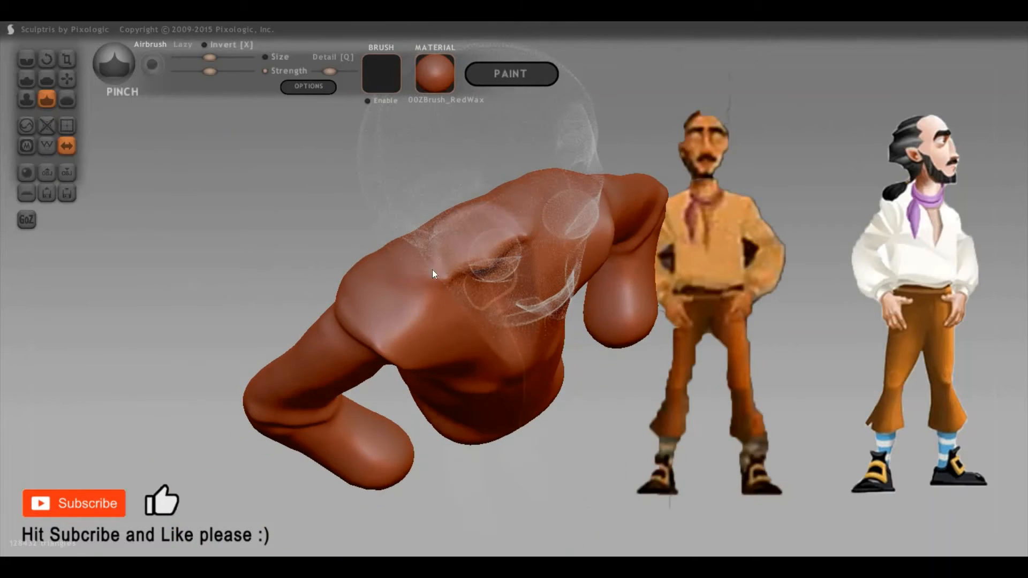
pyautogui.moveTo(579, 231)
pyautogui.mouseDown()
pyautogui.moveTo(657, 393)
pyautogui.moveTo(786, 350)
pyautogui.moveTo(504, 398)
pyautogui.moveTo(549, 363)
pyautogui.moveTo(609, 384)
pyautogui.mouseUp()
pyautogui.moveTo(483, 400); pyautogui.dragTo(751, 360)
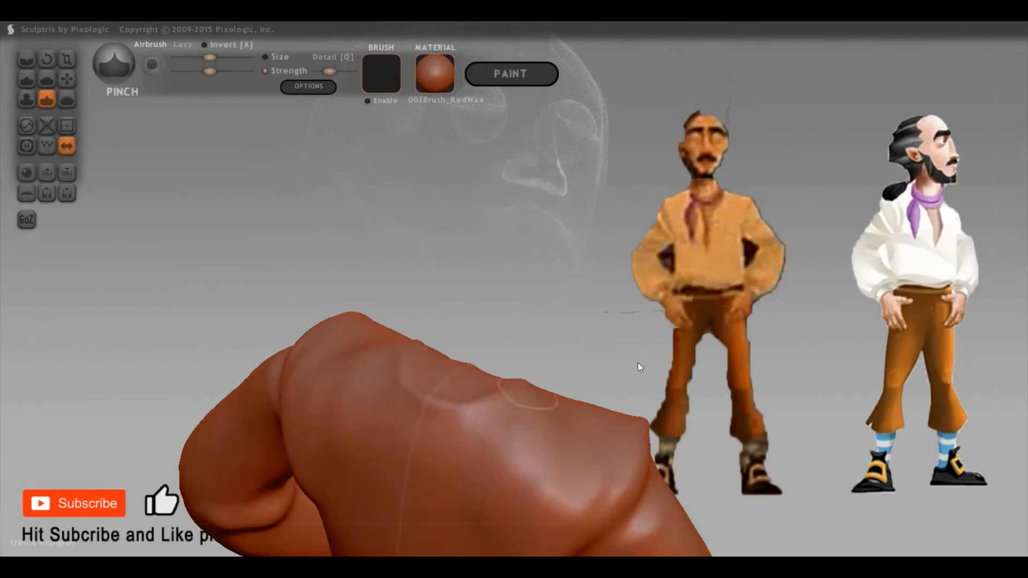
pyautogui.moveTo(638, 362)
pyautogui.mouseDown()
pyautogui.moveTo(776, 426)
pyautogui.moveTo(694, 394)
pyautogui.mouseUp()
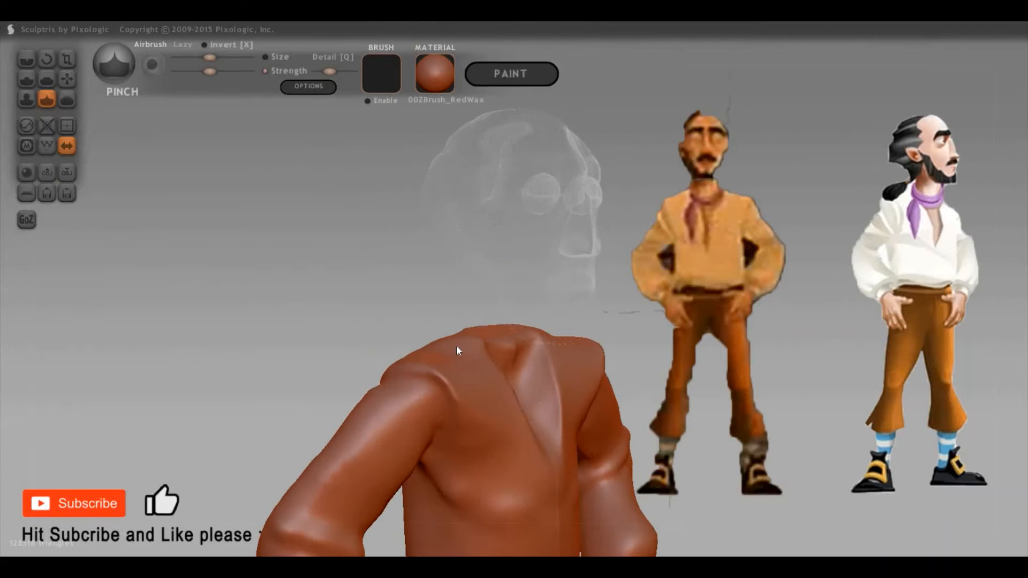
# Adjust the shape of the V-neck's edges with an enlarged Grab brush
pyautogui.scroll(3, 456, 346)
pyautogui.moveTo(889, 399)
pyautogui.mouseDown()
pyautogui.moveTo(844, 401)
pyautogui.moveTo(836, 413)
pyautogui.mouseUp()
pyautogui.scroll(4, 554, 438)
pyautogui.press('g')
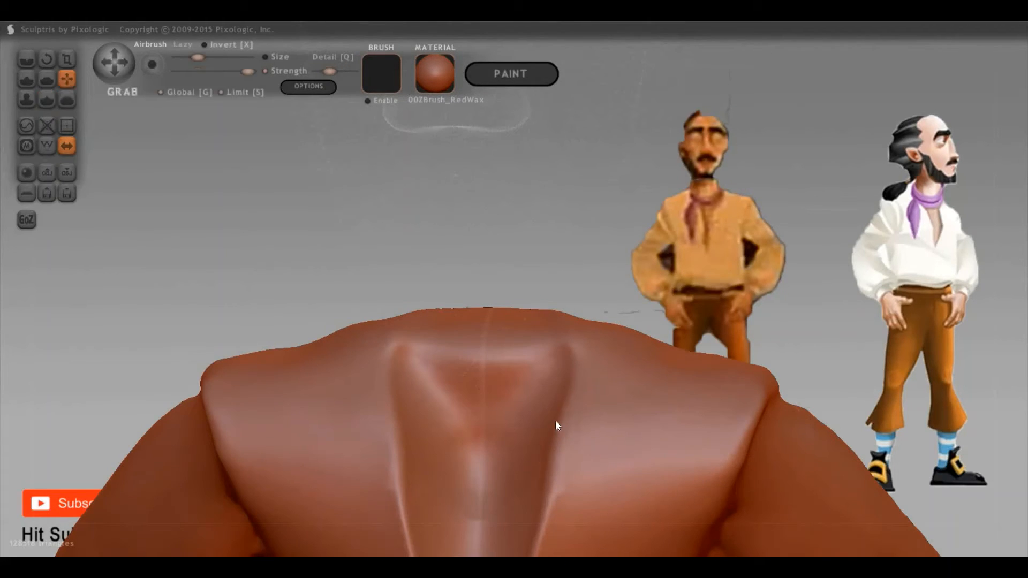
pyautogui.press('space')
pyautogui.scroll(1, 558, 437)
pyautogui.press('space')
pyautogui.scroll(1, 570, 435)
pyautogui.moveTo(569, 433); pyautogui.dragTo(577, 412)
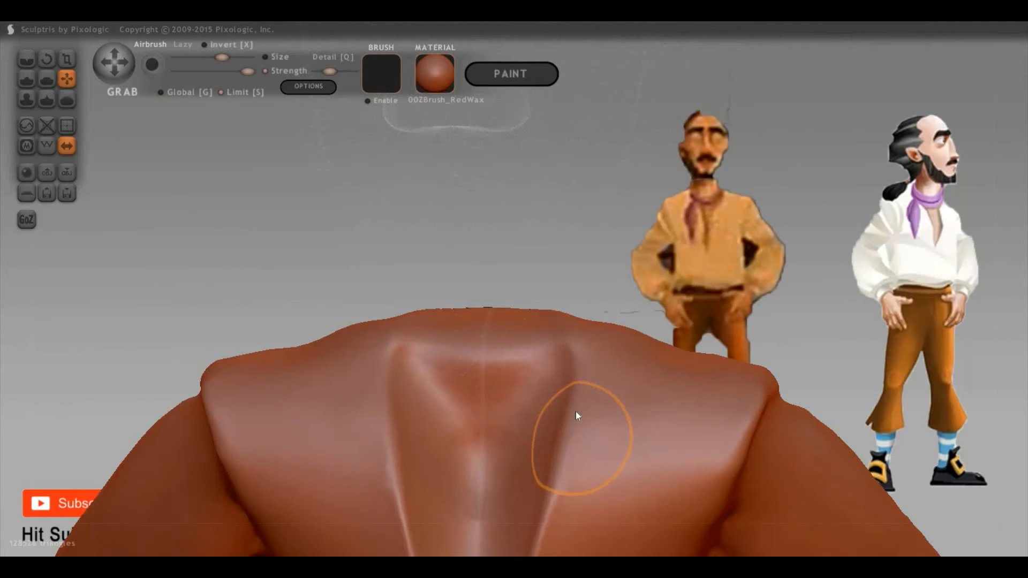
# Pinch the rounded ends of both shirt sleeves into a sharper edge with the Pinch brush
pyautogui.scroll(-4, 757, 431)
pyautogui.moveTo(488, 289); pyautogui.dragTo(471, 375)
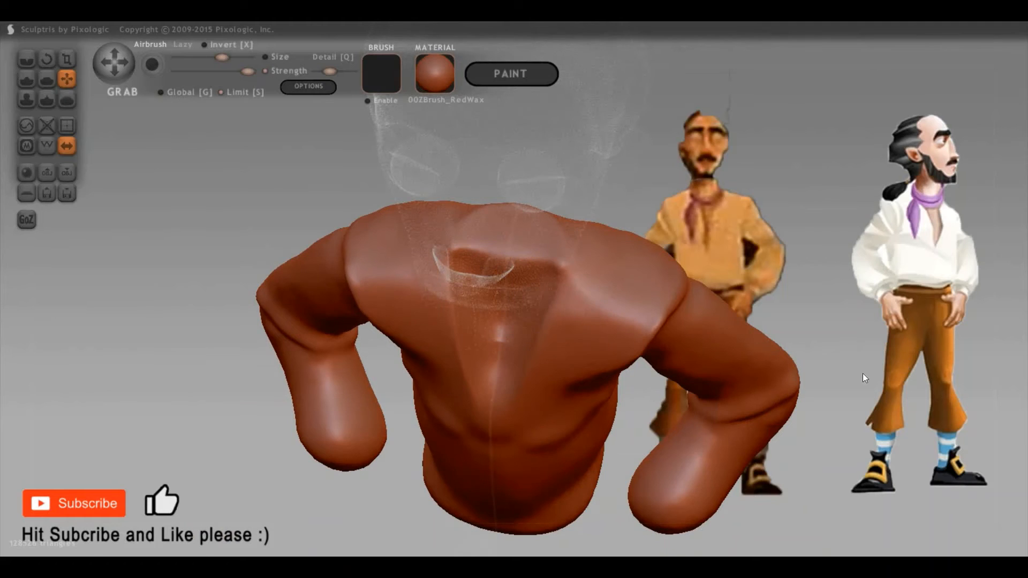
pyautogui.scroll(-2, 873, 257)
pyautogui.keyDown('alt'); pyautogui.moveTo(835, 467); pyautogui.dragTo(790, 321); pyautogui.keyUp('alt')
pyautogui.keyDown('alt'); pyautogui.moveTo(852, 429); pyautogui.dragTo(840, 312); pyautogui.keyUp('alt')
pyautogui.moveTo(731, 352); pyautogui.dragTo(695, 377)
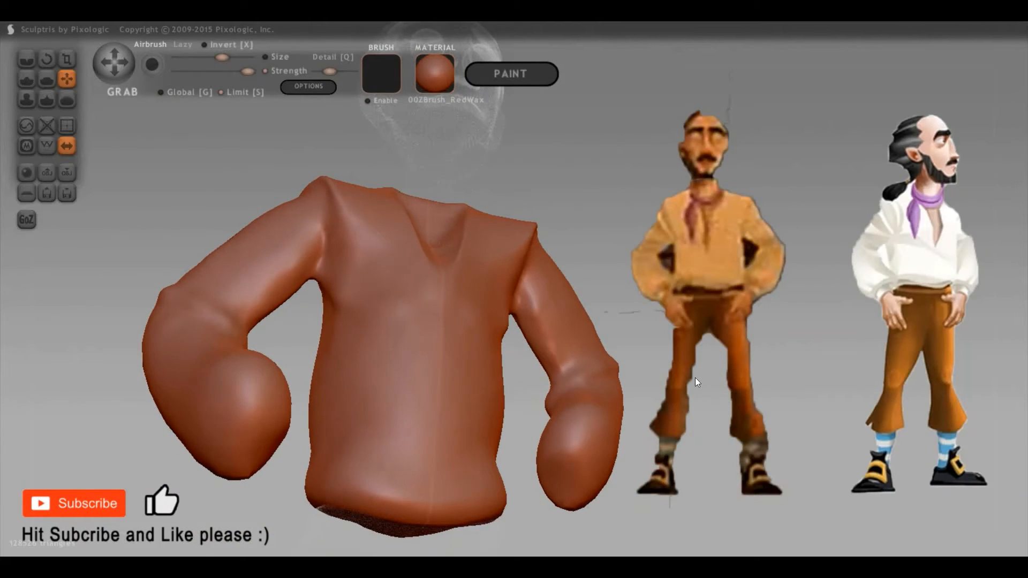
pyautogui.press('p')
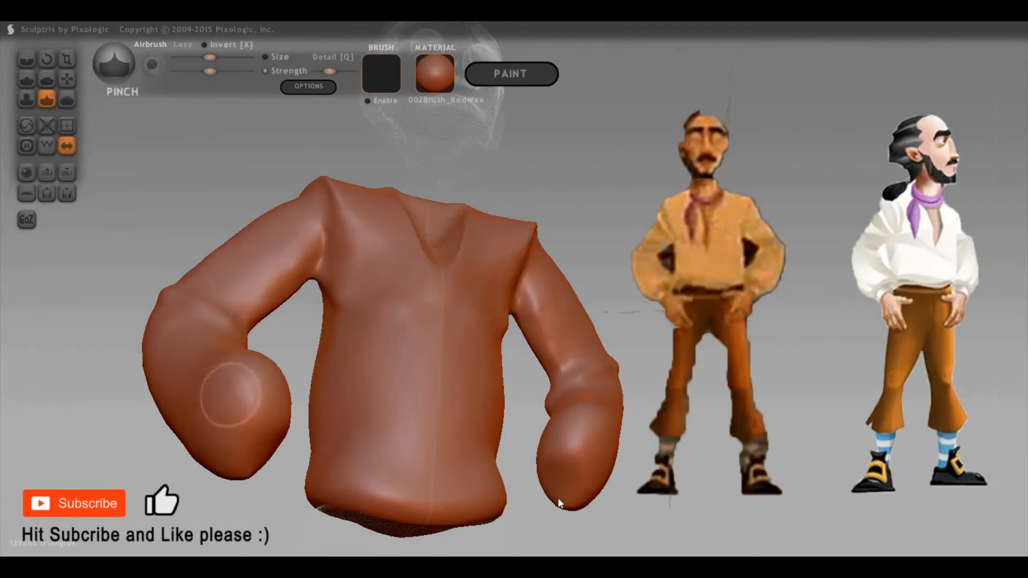
pyautogui.moveTo(781, 477); pyautogui.dragTo(777, 452)
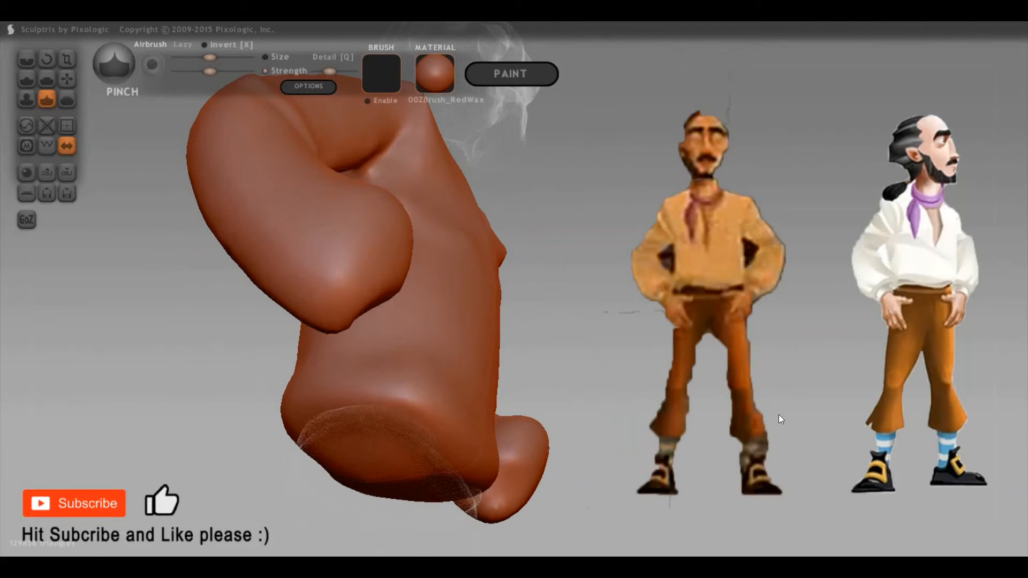
pyautogui.moveTo(779, 414); pyautogui.dragTo(717, 364)
pyautogui.moveTo(462, 441)
pyautogui.mouseDown()
pyautogui.moveTo(265, 457)
pyautogui.moveTo(271, 443)
pyautogui.moveTo(289, 475)
pyautogui.mouseUp()
pyautogui.moveTo(780, 460)
pyautogui.mouseDown()
pyautogui.moveTo(441, 377)
pyautogui.moveTo(950, 410)
pyautogui.mouseUp()
pyautogui.moveTo(628, 477); pyautogui.dragTo(334, 458)
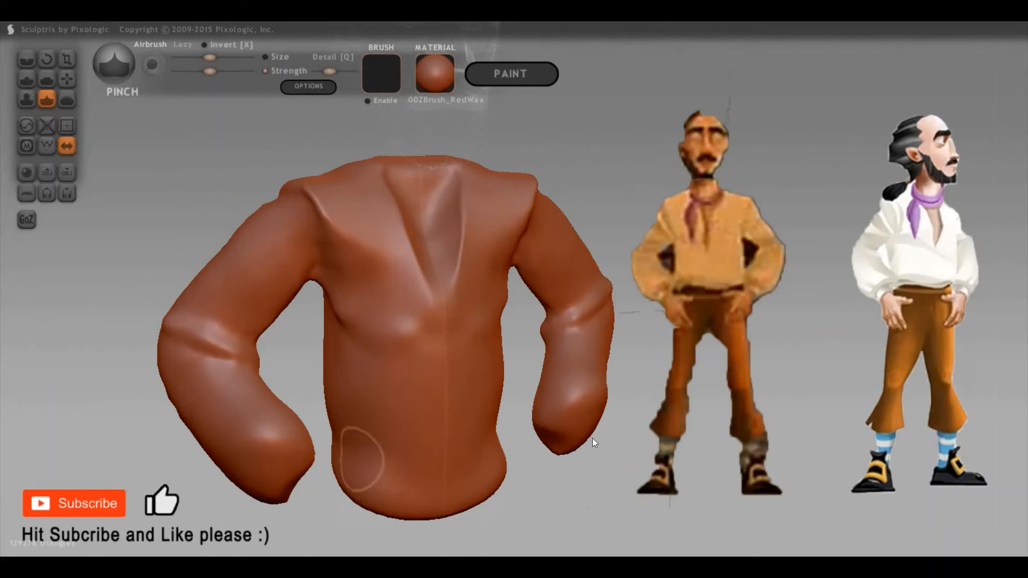
pyautogui.moveTo(506, 406)
pyautogui.mouseDown()
pyautogui.moveTo(297, 490)
pyautogui.moveTo(335, 484)
pyautogui.mouseUp()
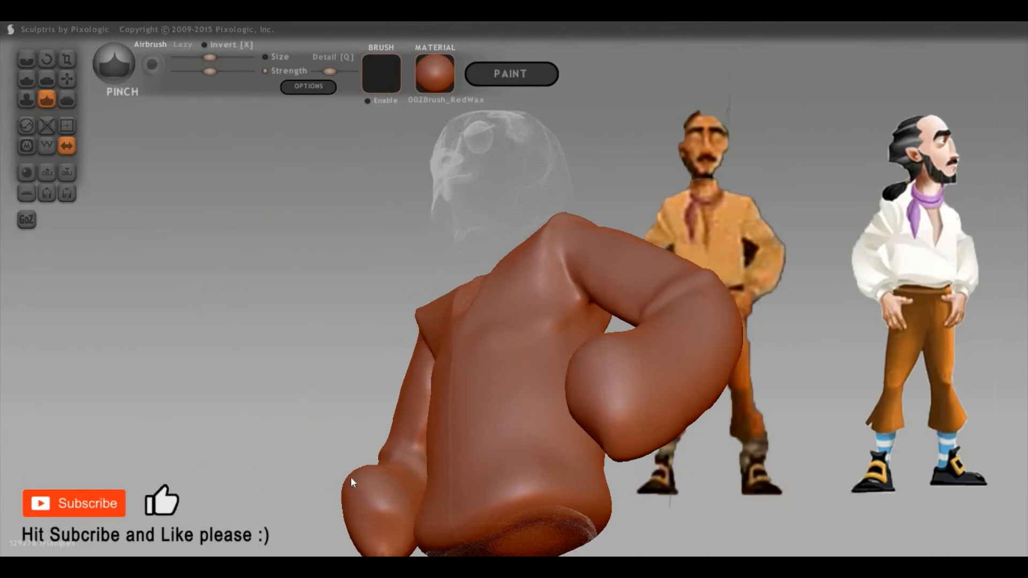
# Reshape the sleeve ends into blunter, flatter faces with the Grab brush
pyautogui.press('g')
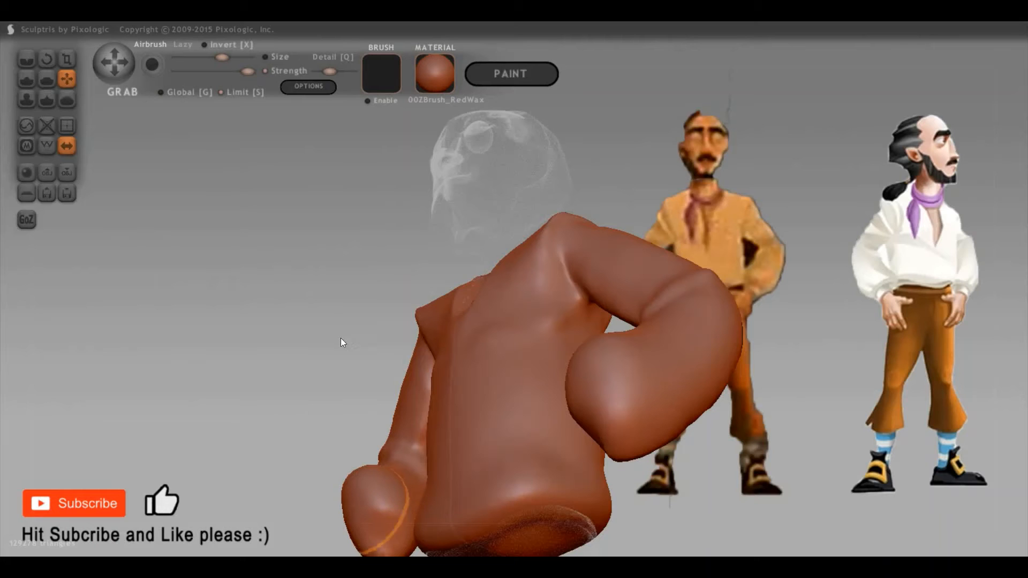
pyautogui.keyDown('alt'); pyautogui.moveTo(264, 296); pyautogui.dragTo(291, 214); pyautogui.keyUp('alt')
pyautogui.scroll(4, 291, 215)
pyautogui.moveTo(337, 301); pyautogui.dragTo(355, 361)
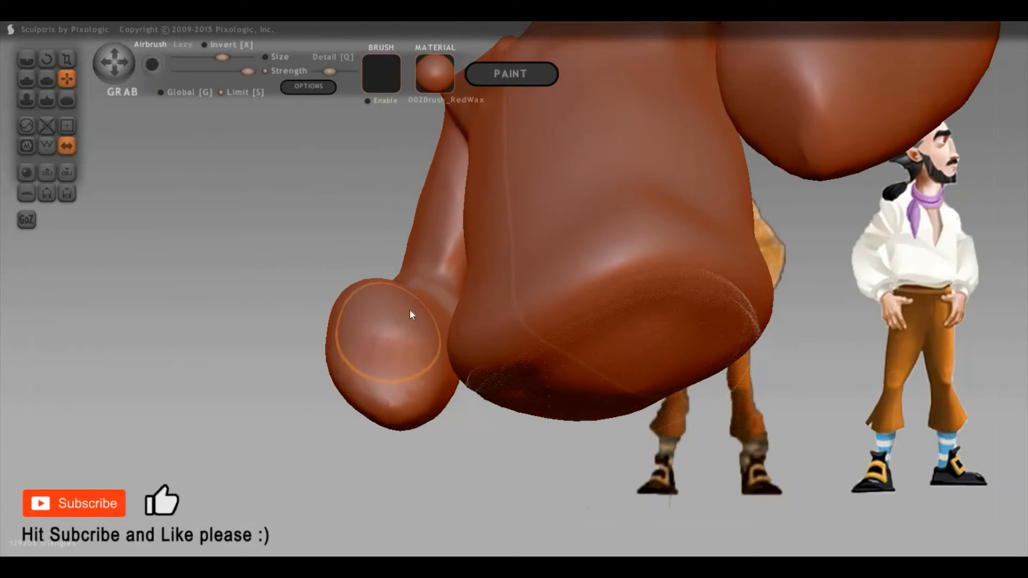
pyautogui.moveTo(234, 310)
pyautogui.mouseDown()
pyautogui.moveTo(323, 405)
pyautogui.moveTo(411, 413)
pyautogui.moveTo(339, 443)
pyautogui.moveTo(259, 280)
pyautogui.moveTo(254, 289)
pyautogui.mouseUp()
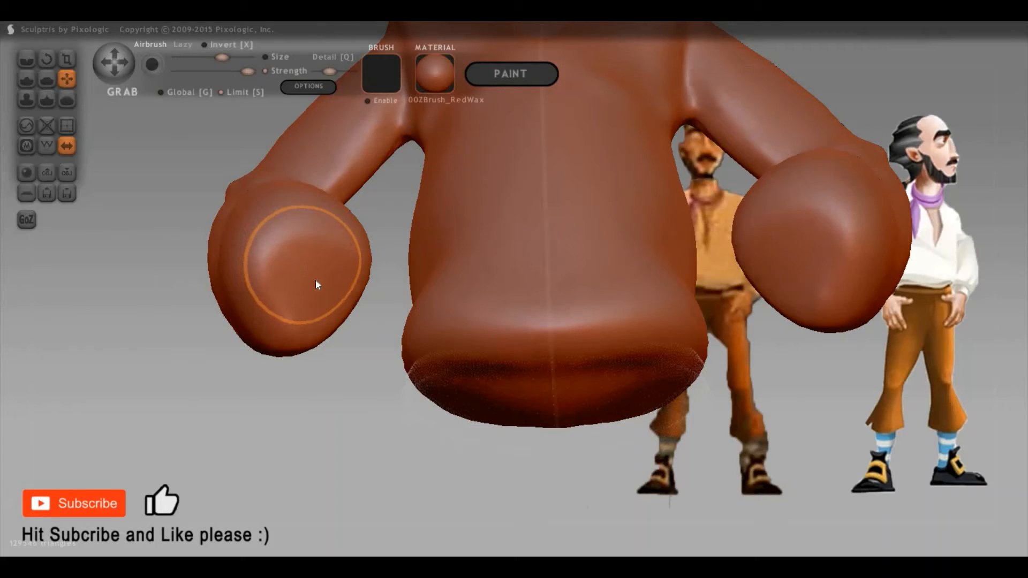
# Mask a round area on the end of each sleeve, widen it, and invert the mask so only those areas stay editable
pyautogui.press('space')
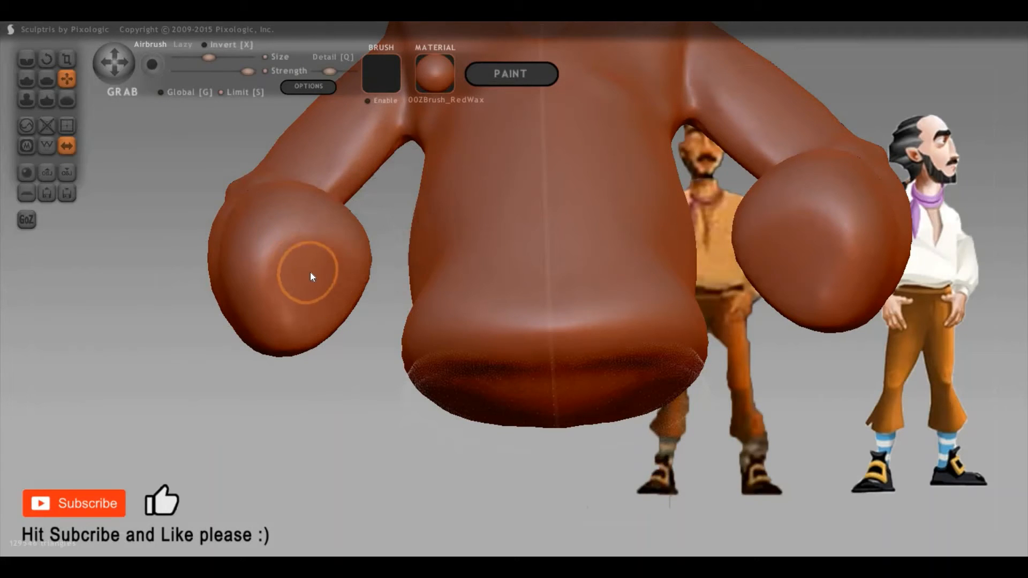
pyautogui.press('m')
pyautogui.click(310, 271)
pyautogui.press('g')
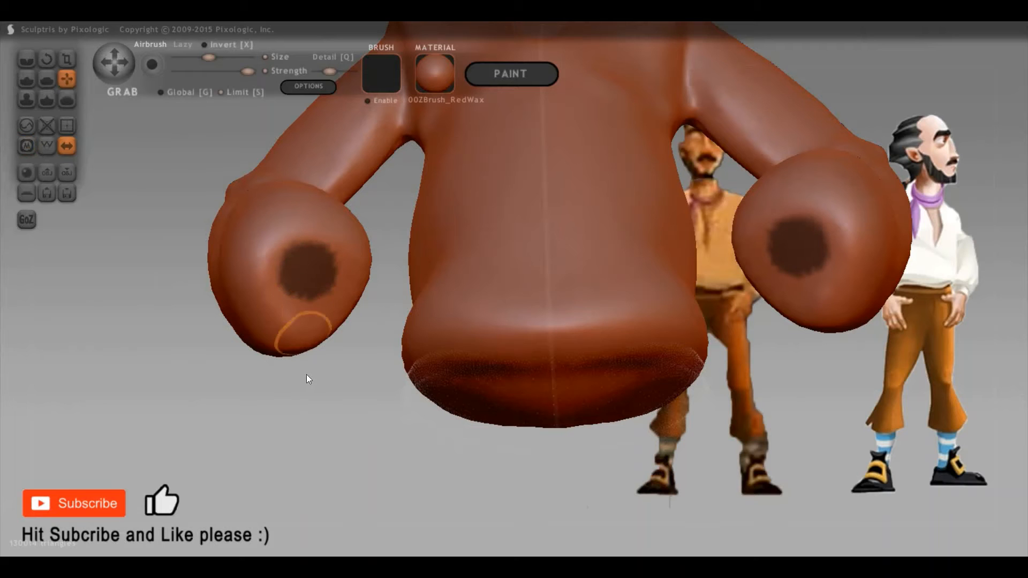
pyautogui.moveTo(346, 443)
pyautogui.mouseDown()
pyautogui.moveTo(297, 428)
pyautogui.moveTo(306, 290)
pyautogui.moveTo(333, 222)
pyautogui.moveTo(330, 272)
pyautogui.moveTo(312, 279)
pyautogui.moveTo(342, 355)
pyautogui.mouseUp()
pyautogui.press('space')
pyautogui.press('m')
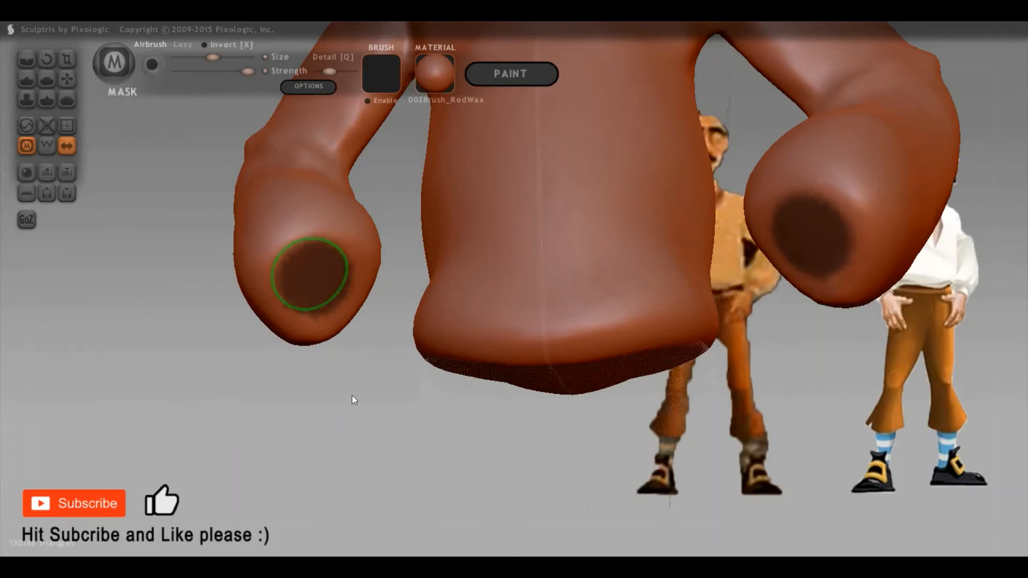
pyautogui.press('g')
pyautogui.keyDown('ctrl'); pyautogui.click(305, 410); pyautogui.keyUp('ctrl')
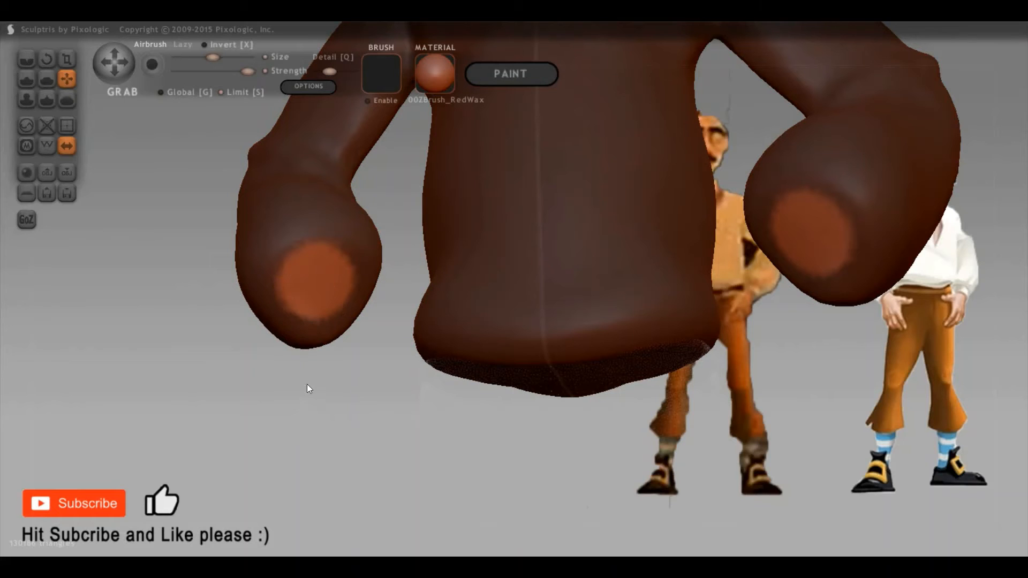
# Resize the unmasked round areas at the sleeve ends with the Scale brush
pyautogui.press('t')
pyautogui.moveTo(315, 287)
pyautogui.mouseDown()
pyautogui.moveTo(316, 240)
pyautogui.moveTo(335, 292)
pyautogui.mouseUp()
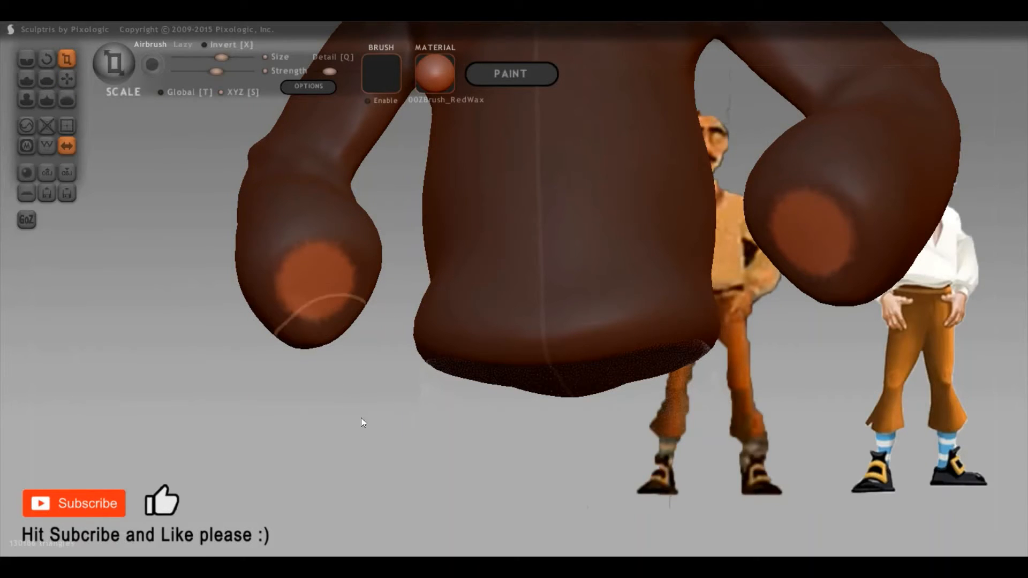
pyautogui.moveTo(361, 420)
pyautogui.mouseDown()
pyautogui.moveTo(323, 360)
pyautogui.moveTo(298, 273)
pyautogui.mouseUp()
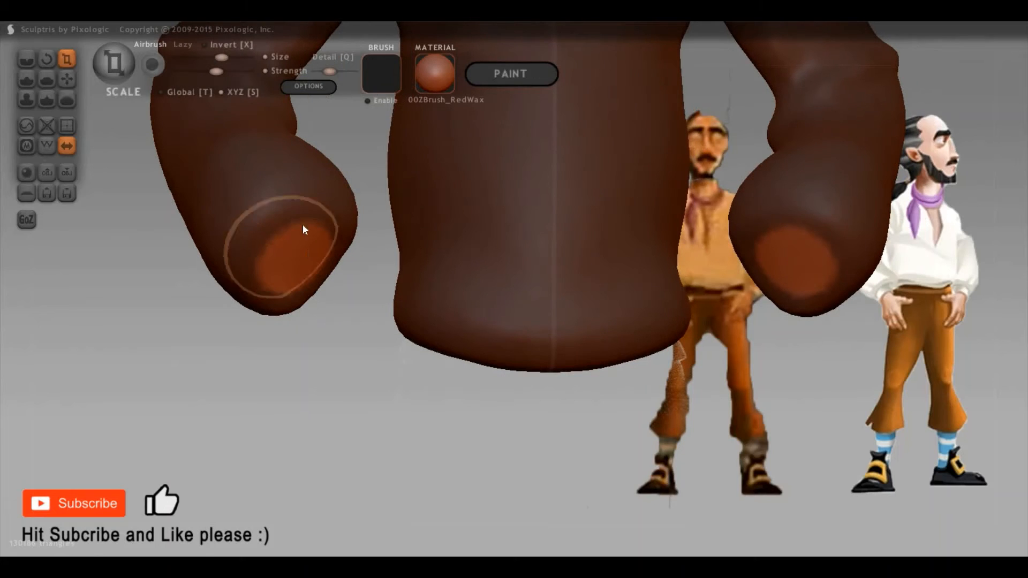
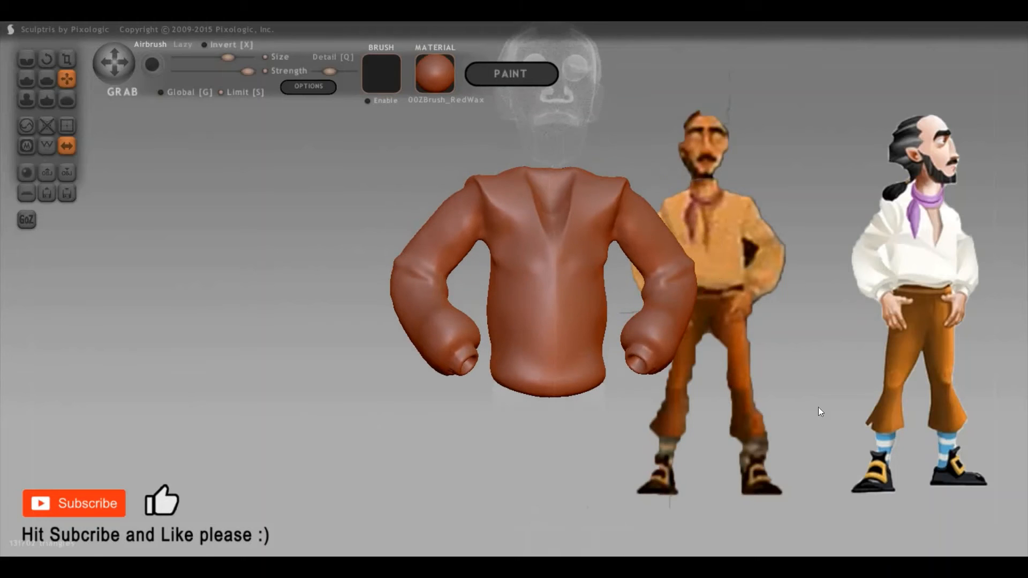
# Raise and level the shirt's bottom hem with an enlarged Grab brush, adjusting it from front and side
pyautogui.moveTo(819, 408)
pyautogui.mouseDown()
pyautogui.moveTo(857, 453)
pyautogui.moveTo(785, 433)
pyautogui.moveTo(833, 422)
pyautogui.moveTo(781, 418)
pyautogui.moveTo(805, 425)
pyautogui.moveTo(651, 460)
pyautogui.moveTo(481, 450)
pyautogui.mouseUp()
pyautogui.scroll(3, 858, 452)
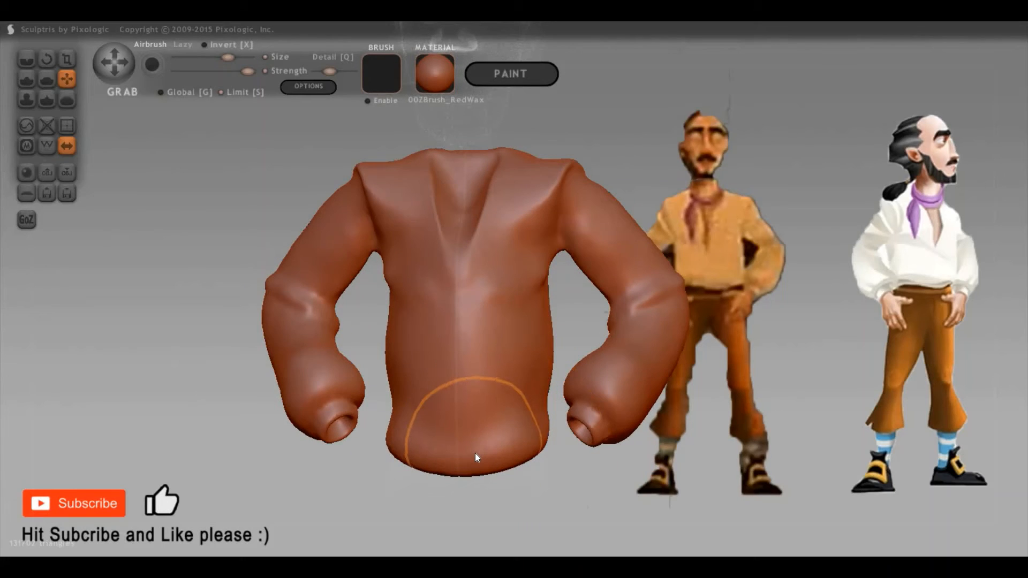
pyautogui.press('space')
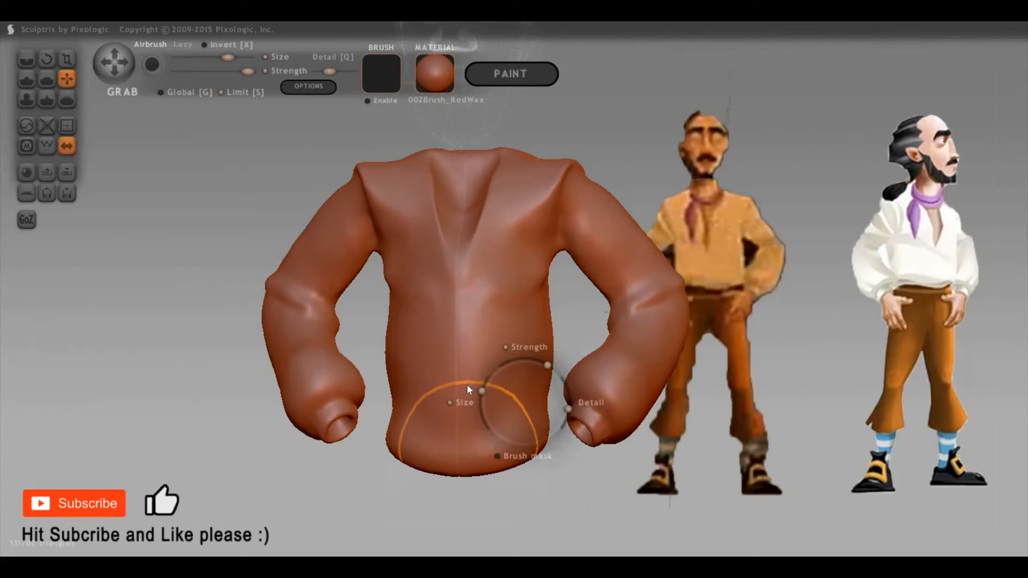
pyautogui.moveTo(467, 385); pyautogui.dragTo(464, 366)
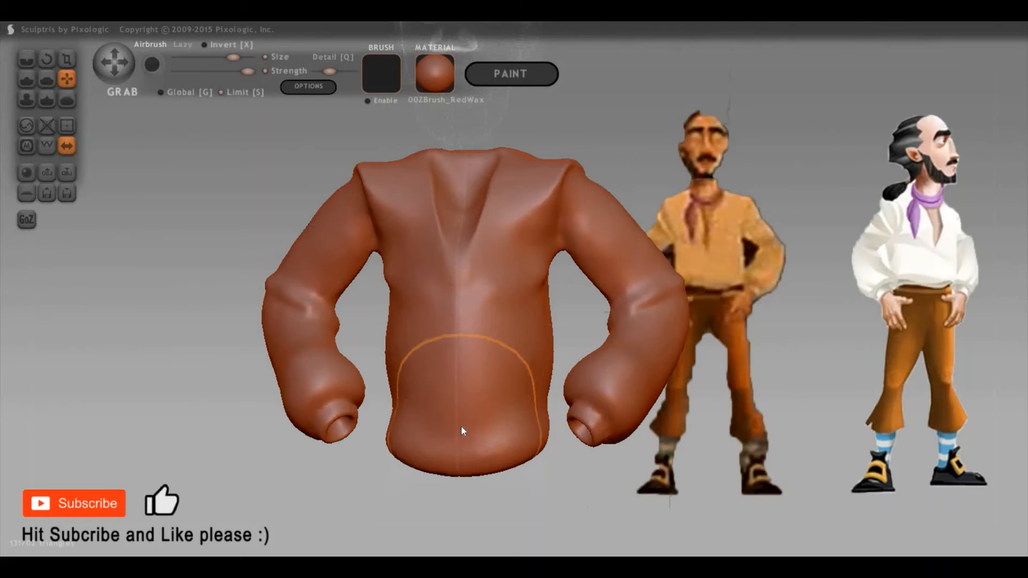
pyautogui.moveTo(465, 451); pyautogui.dragTo(471, 422)
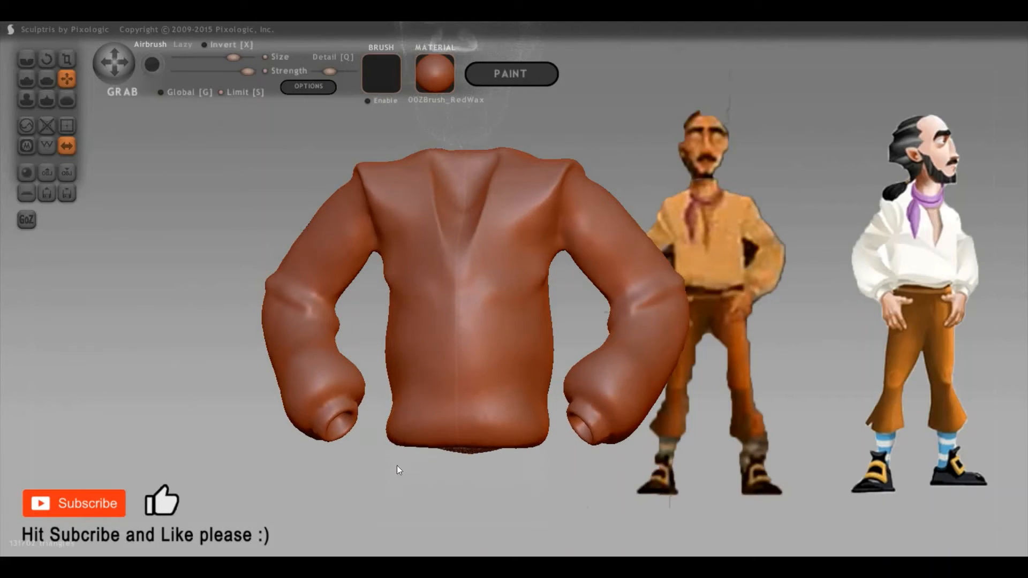
pyautogui.moveTo(397, 465)
pyautogui.mouseDown()
pyautogui.moveTo(552, 431)
pyautogui.moveTo(584, 411)
pyautogui.mouseUp()
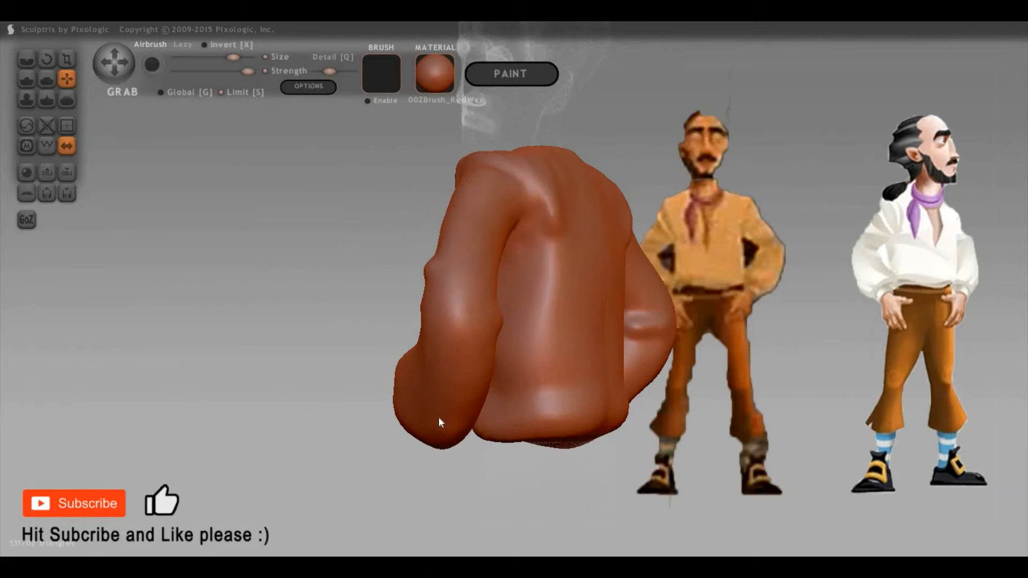
pyautogui.moveTo(438, 459); pyautogui.dragTo(325, 453)
pyautogui.moveTo(464, 417); pyautogui.dragTo(464, 409)
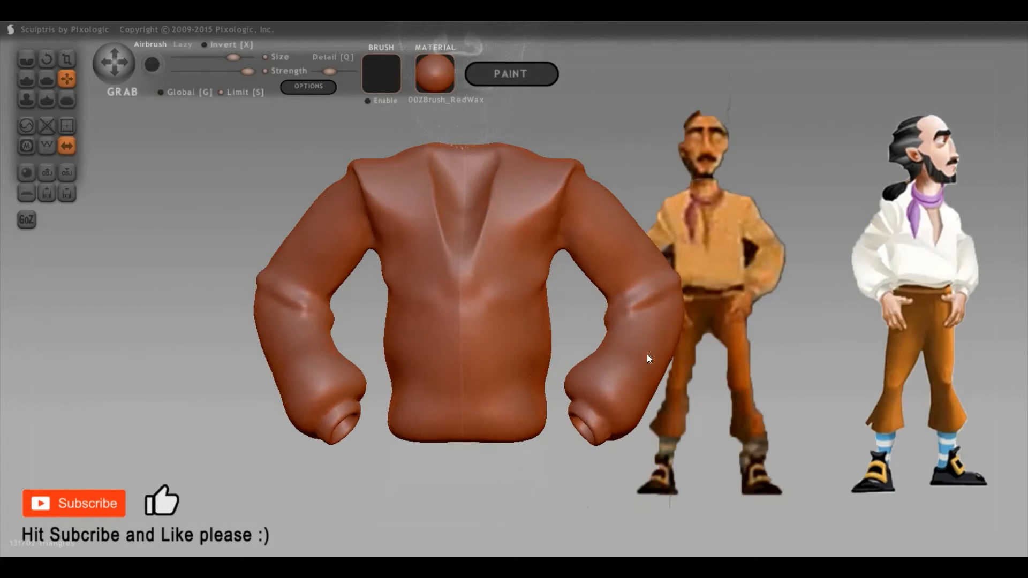
# Unhide the head, trousers and legs and view the shirt on the full figure
pyautogui.moveTo(647, 355); pyautogui.dragTo(763, 365)
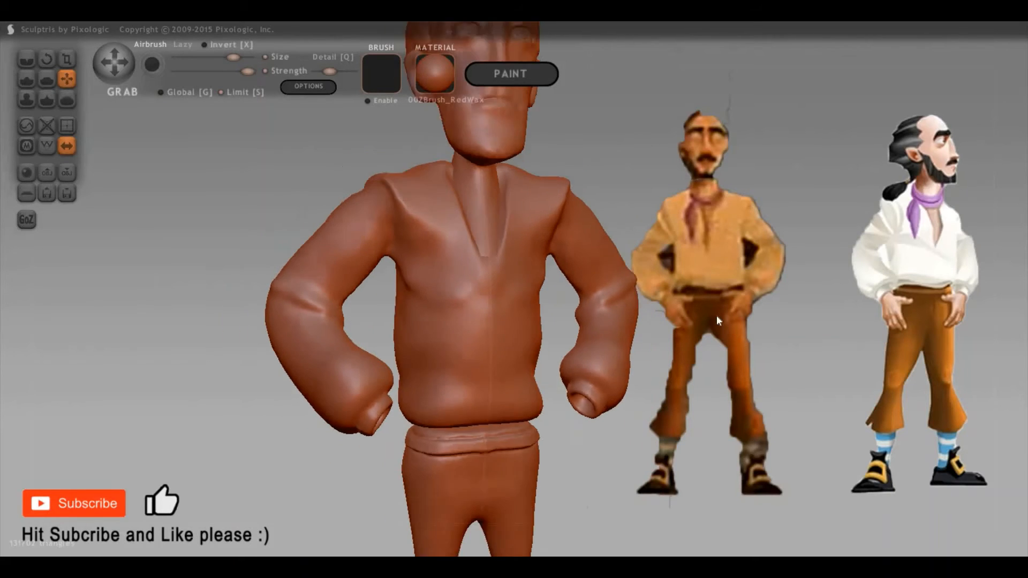
pyautogui.scroll(-3, 716, 315)
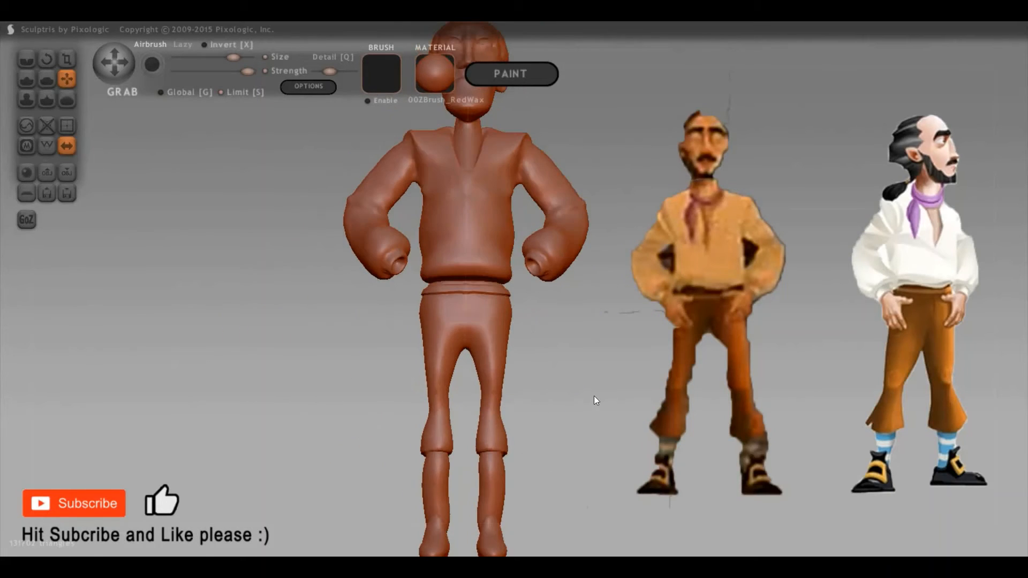
pyautogui.moveTo(585, 457); pyautogui.dragTo(499, 490)
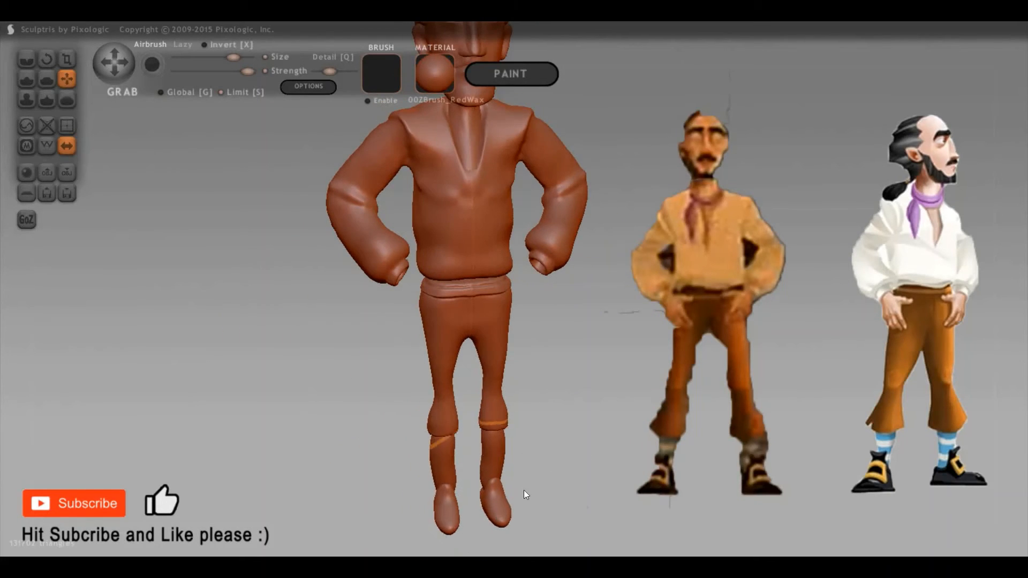
# Nudge the feet slightly with Grab and mask the head, torso and arms, leaving the trousers, lower legs and shoes editable
pyautogui.moveTo(571, 485); pyautogui.dragTo(572, 481)
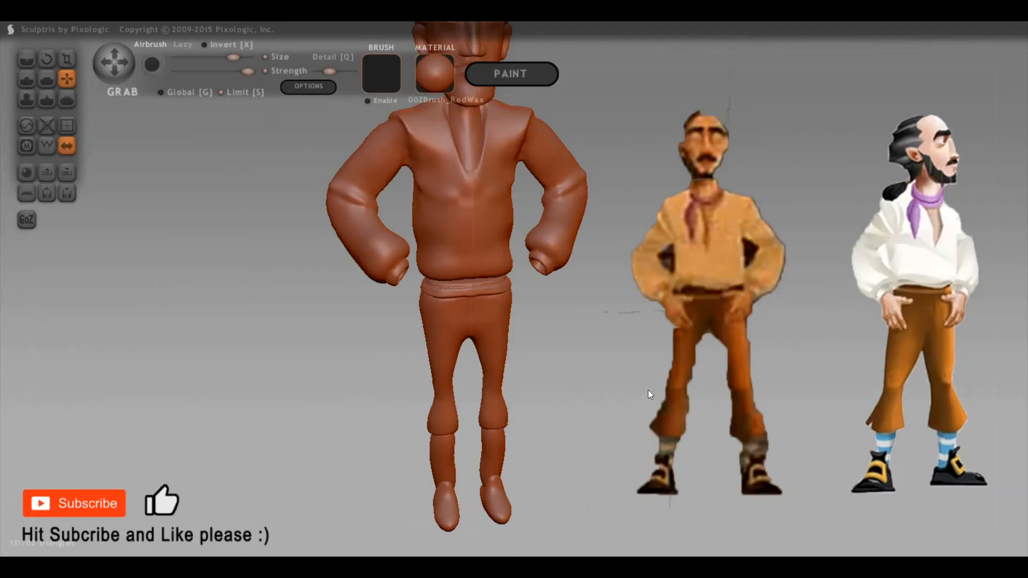
pyautogui.hotkey('ctrl', 'i')
pyautogui.keyDown('ctrl'); pyautogui.keyDown('alt'); pyautogui.moveTo(500, 472); pyautogui.dragTo(496, 390); pyautogui.keyUp('alt'); pyautogui.keyUp('ctrl')
pyautogui.keyDown('shift'); pyautogui.moveTo(664, 372); pyautogui.dragTo(533, 278); pyautogui.keyUp('shift')
pyautogui.press('g')
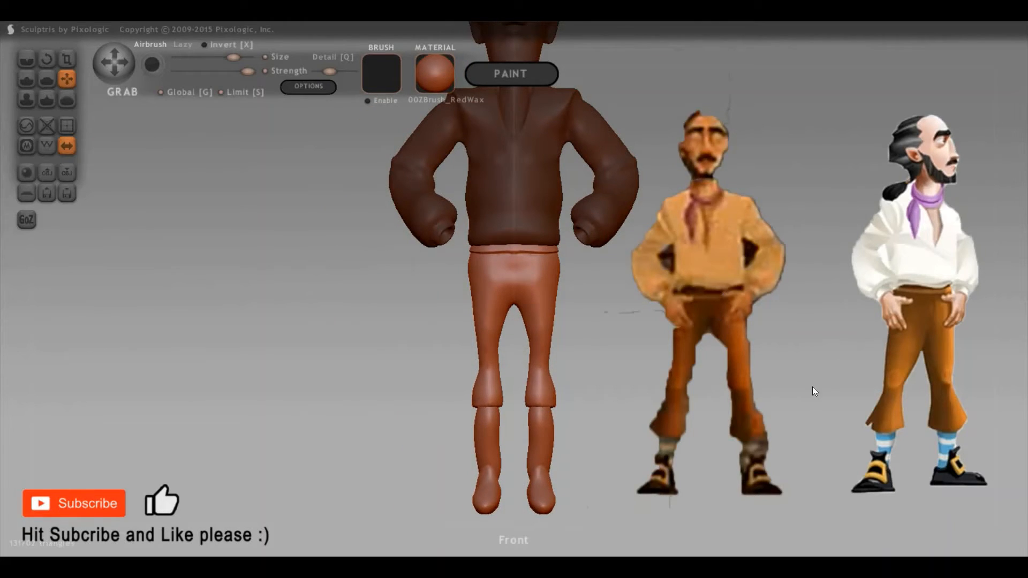
pyautogui.moveTo(812, 386); pyautogui.dragTo(760, 425)
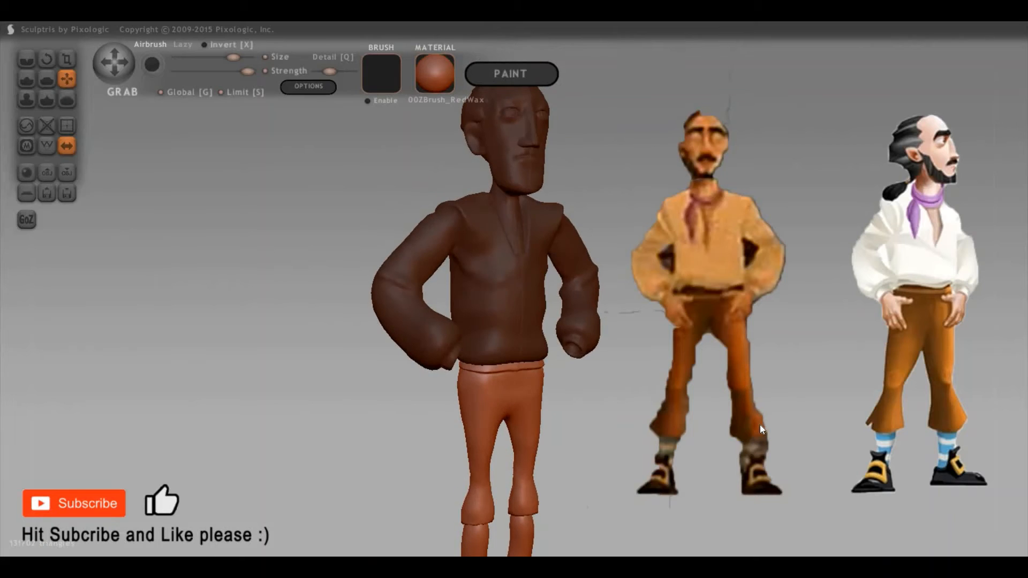
pyautogui.scroll(-3, 749, 418)
pyautogui.scroll(3, 606, 419)
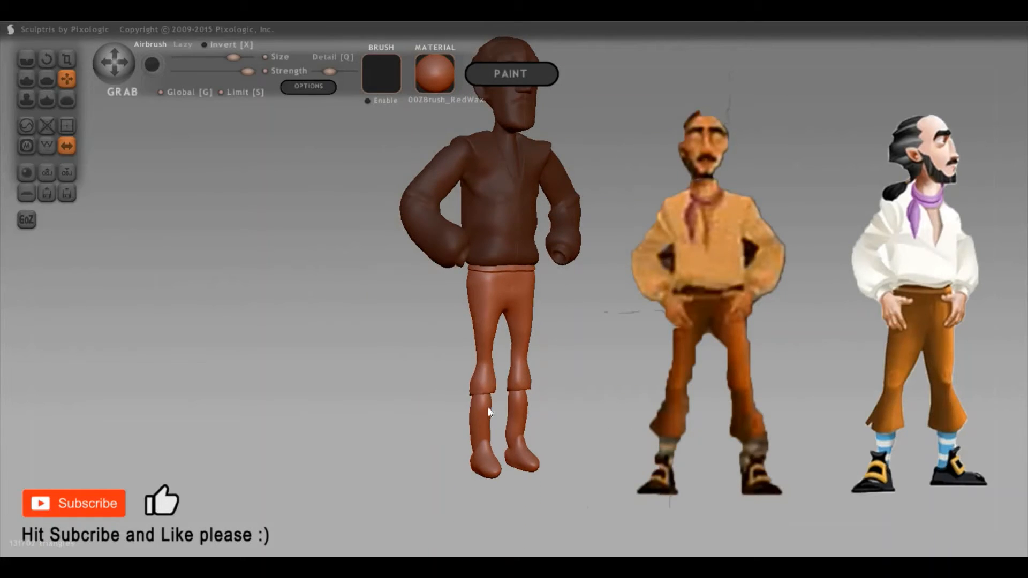
# Clear the current mask and isolate the trousers by masking the upper body, lower legs and shoes
pyautogui.keyDown('ctrl'); pyautogui.click(573, 390); pyautogui.keyUp('ctrl')
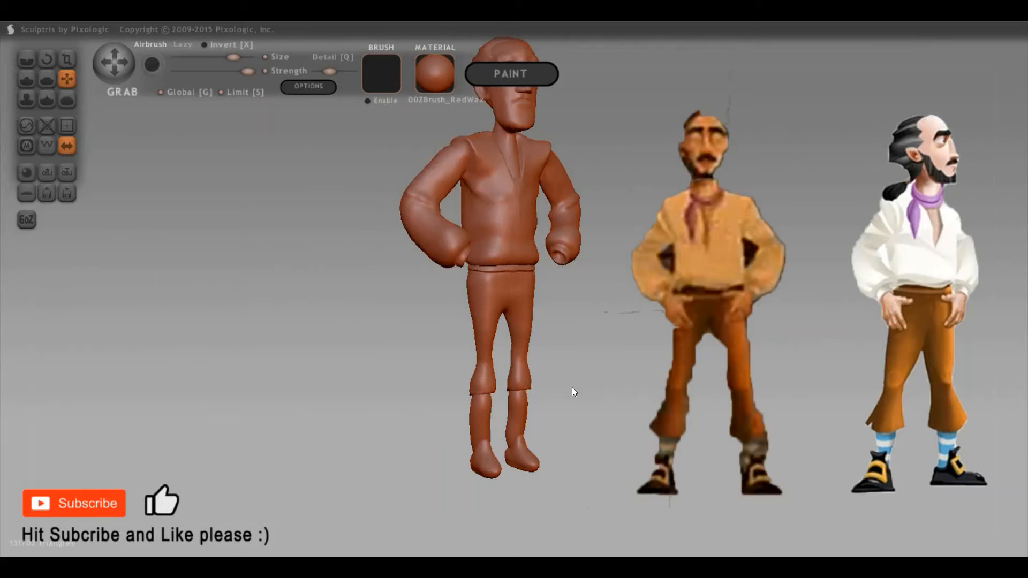
pyautogui.keyDown('ctrl'); pyautogui.click(679, 436); pyautogui.keyUp('ctrl')
pyautogui.keyDown('ctrl'); pyautogui.click(723, 315); pyautogui.keyUp('ctrl')
pyautogui.scroll(4, 511, 346)
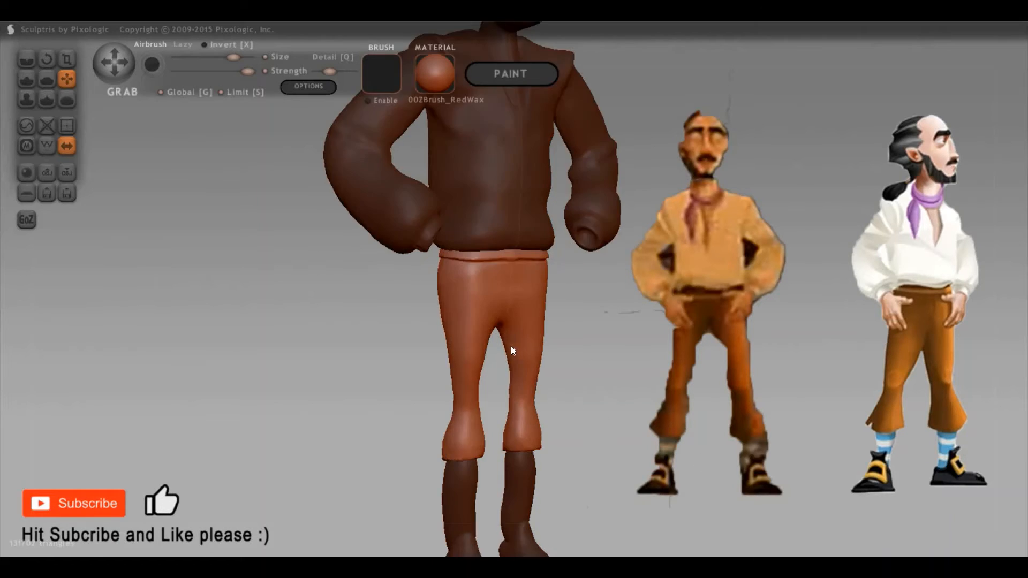
# Flare both trouser legs below the knee with a larger Scale brush and adjust the hems with Grab
pyautogui.press('t')
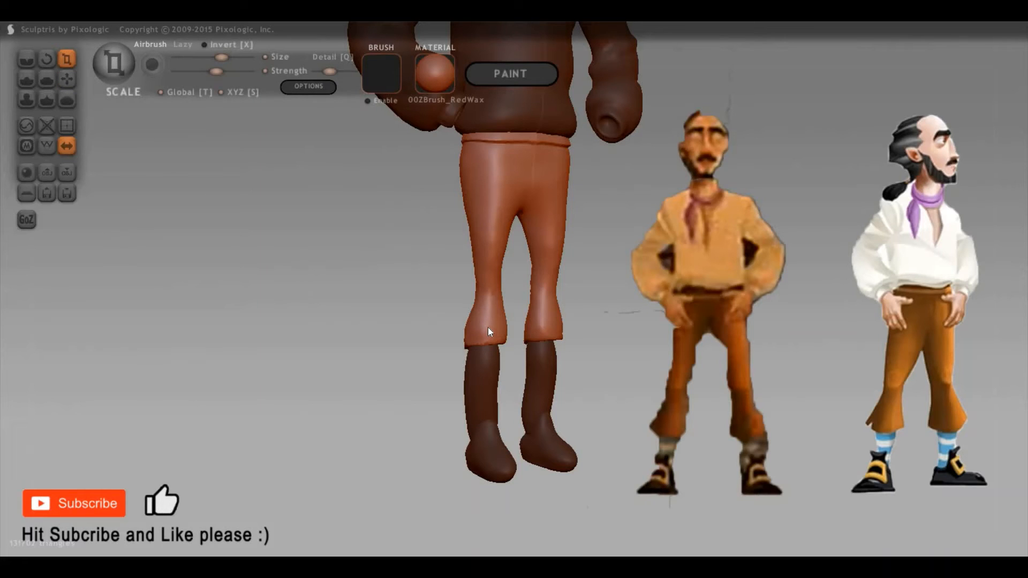
pyautogui.press('space')
pyautogui.moveTo(498, 275)
pyautogui.mouseDown()
pyautogui.moveTo(487, 311)
pyautogui.moveTo(493, 320)
pyautogui.moveTo(511, 312)
pyautogui.moveTo(500, 325)
pyautogui.mouseUp()
pyautogui.press('space')
pyautogui.press('g')
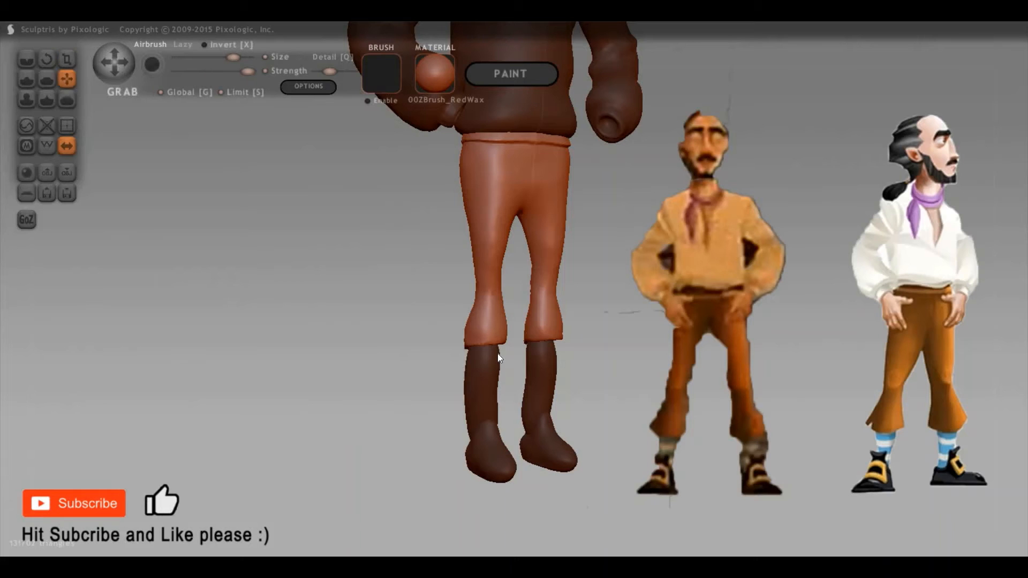
pyautogui.press('t')
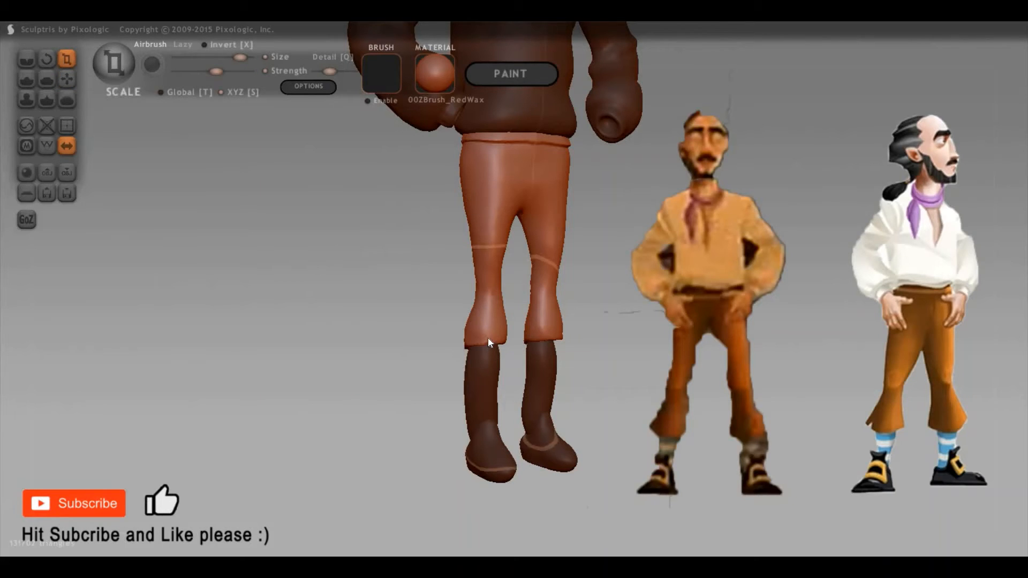
pyautogui.moveTo(519, 297)
pyautogui.mouseDown()
pyautogui.moveTo(550, 271)
pyautogui.moveTo(488, 313)
pyautogui.mouseUp()
pyautogui.press('g')
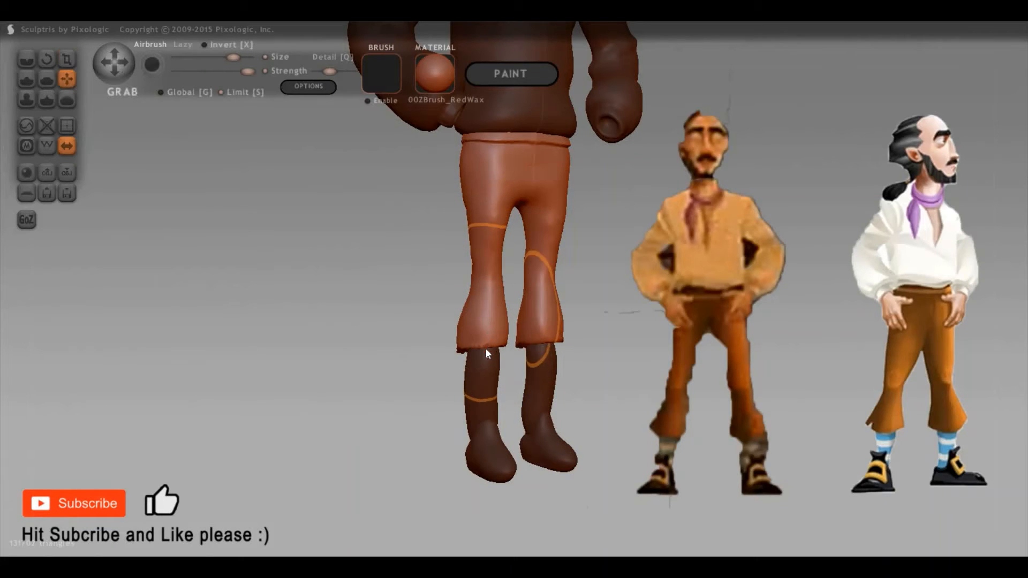
pyautogui.moveTo(487, 349); pyautogui.dragTo(486, 337)
pyautogui.moveTo(467, 352)
pyautogui.mouseDown(button='right')
pyautogui.moveTo(537, 346)
pyautogui.moveTo(528, 349)
pyautogui.mouseUp(button='right')
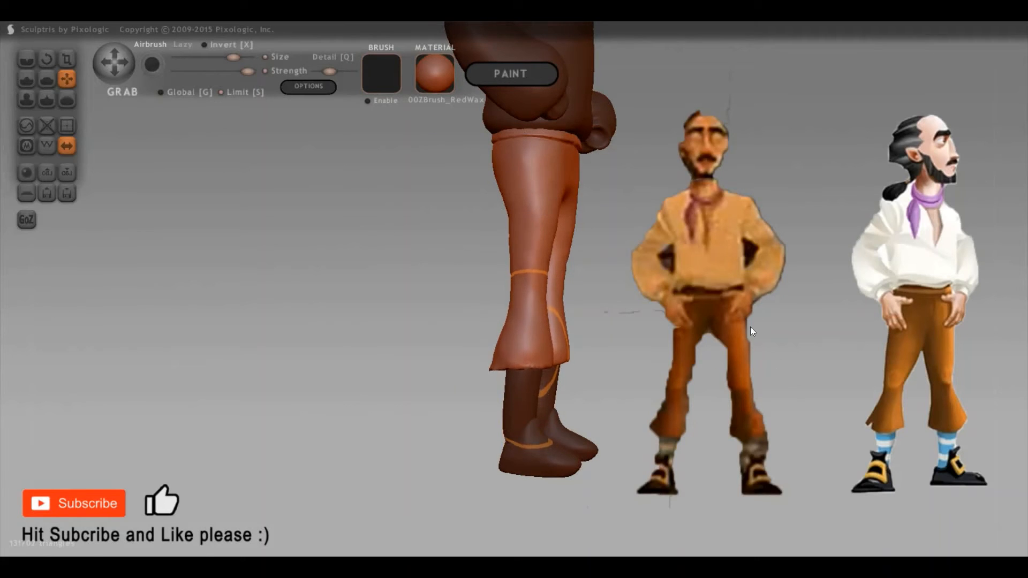
# Adjust the upper trouser legs with Grab and thicken them between crotch and knee with the Scale brush
pyautogui.moveTo(750, 326)
pyautogui.mouseDown(button='right')
pyautogui.moveTo(778, 286)
pyautogui.moveTo(398, 245)
pyautogui.moveTo(416, 231)
pyautogui.mouseUp(button='right')
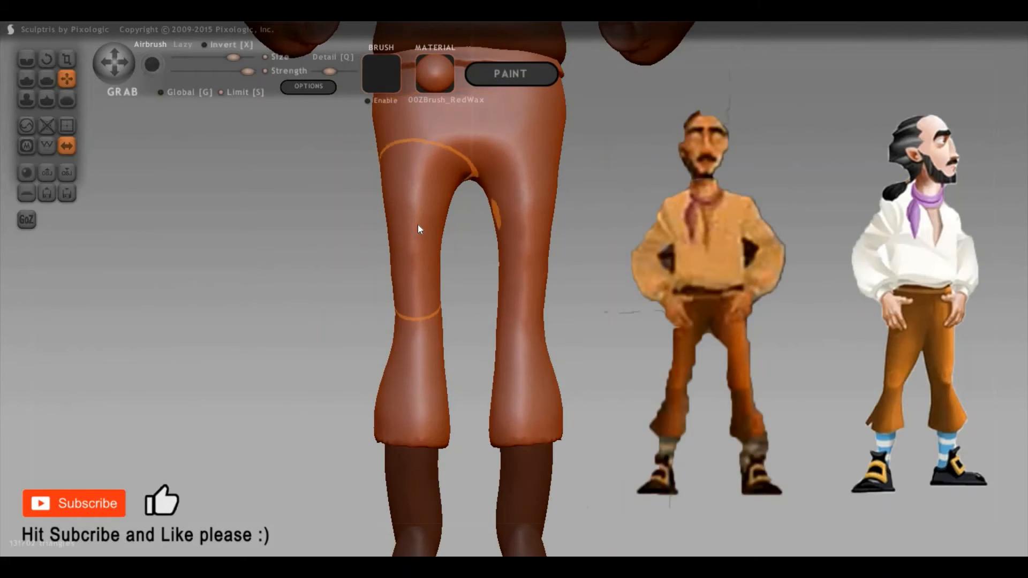
pyautogui.hotkey('ctrl', 'z')
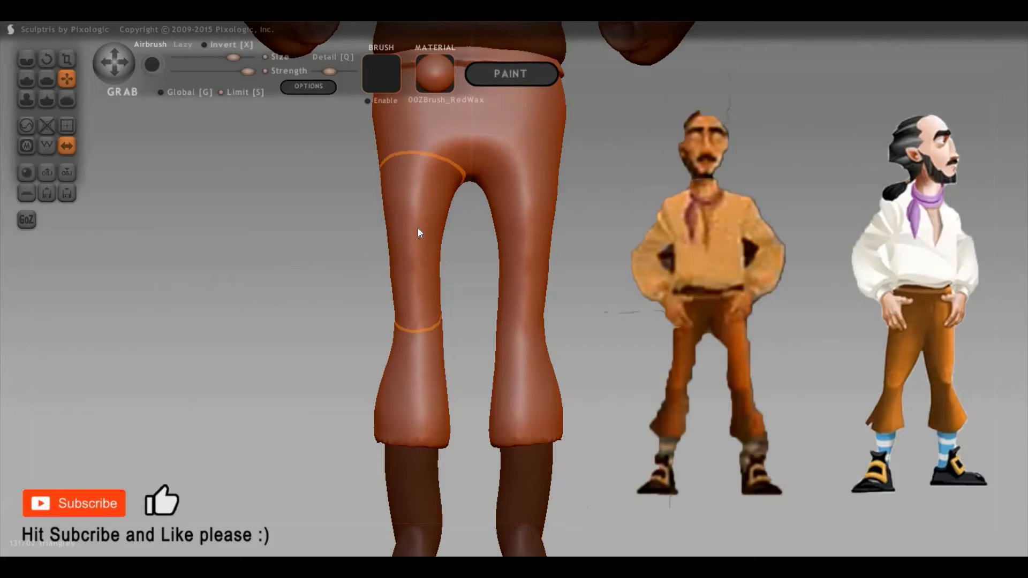
pyautogui.moveTo(417, 229); pyautogui.dragTo(416, 239)
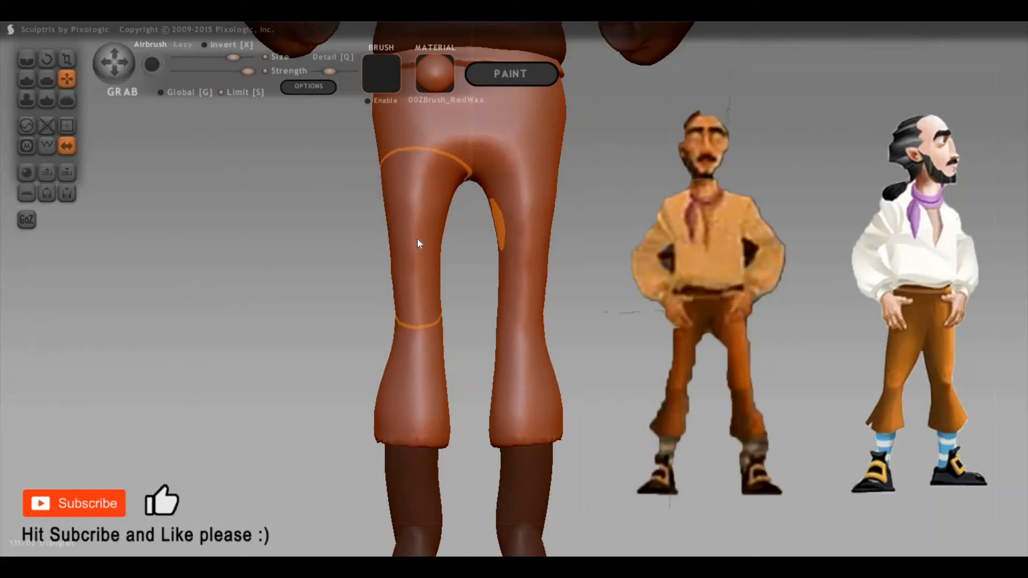
pyautogui.press('t')
pyautogui.moveTo(463, 211); pyautogui.dragTo(418, 259)
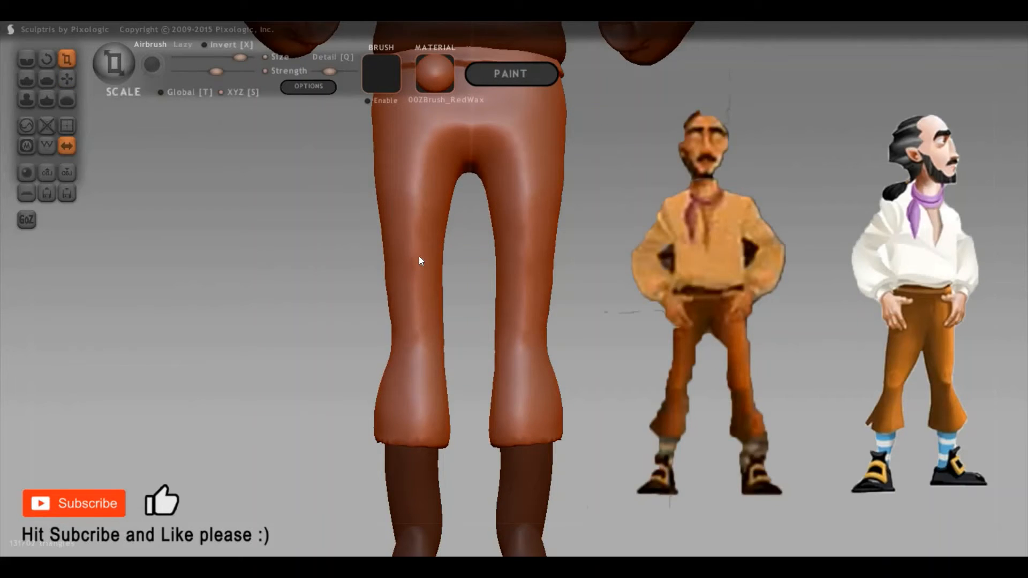
pyautogui.moveTo(583, 243)
pyautogui.mouseDown()
pyautogui.moveTo(744, 259)
pyautogui.moveTo(693, 263)
pyautogui.moveTo(625, 311)
pyautogui.moveTo(620, 372)
pyautogui.moveTo(462, 416)
pyautogui.mouseUp()
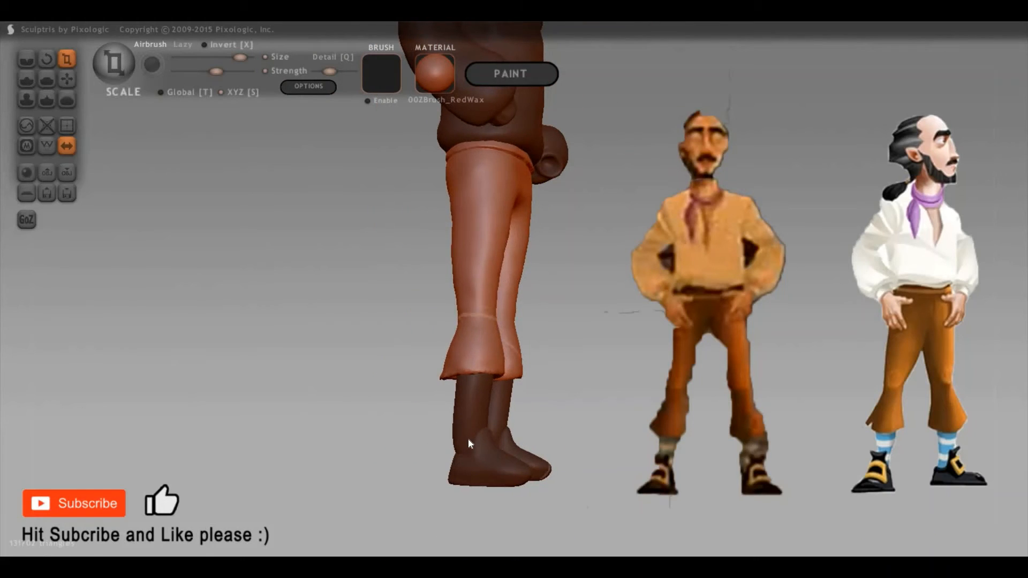
# Isolate the lower legs by masking the trousers and shoes, and taper the calves toward the ankles
pyautogui.hotkey('ctrl', 'z')
pyautogui.scroll(5, 492, 384)
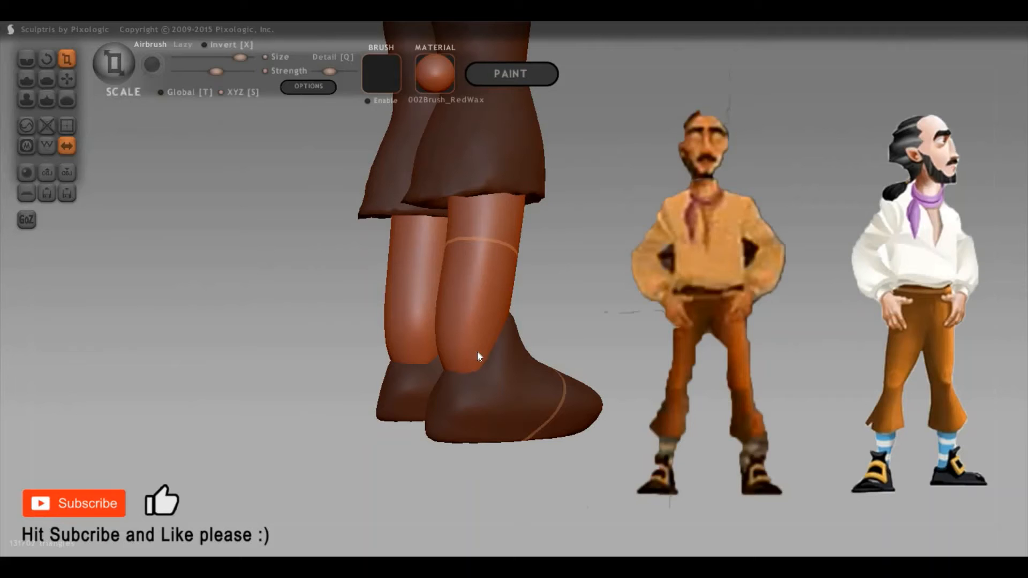
pyautogui.press('p')
pyautogui.press('space')
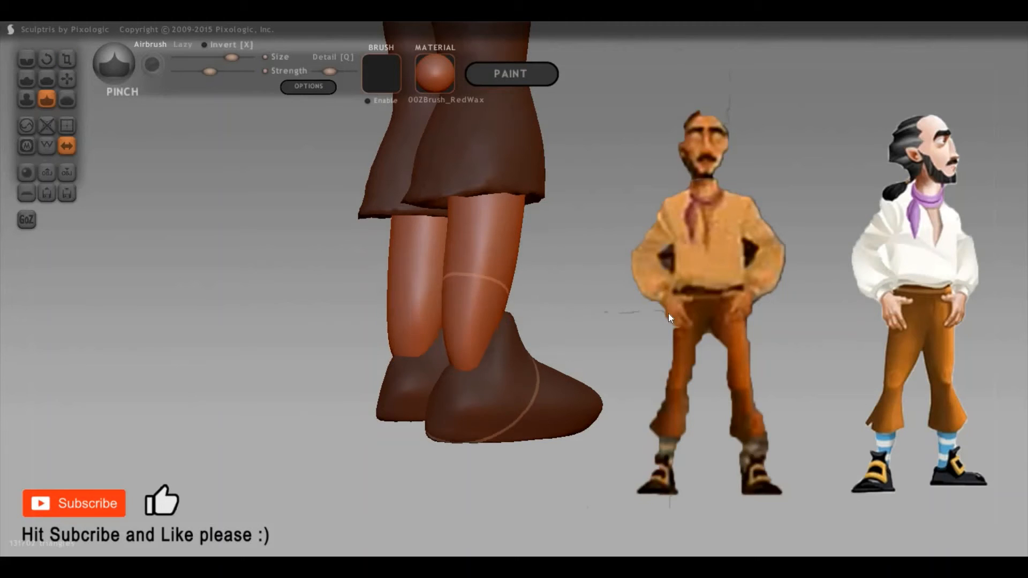
pyautogui.moveTo(518, 368)
pyautogui.mouseDown()
pyautogui.moveTo(840, 369)
pyautogui.moveTo(627, 351)
pyautogui.moveTo(620, 337)
pyautogui.moveTo(651, 344)
pyautogui.moveTo(523, 344)
pyautogui.moveTo(535, 363)
pyautogui.moveTo(464, 360)
pyautogui.moveTo(649, 358)
pyautogui.moveTo(563, 288)
pyautogui.mouseUp()
pyautogui.press('g')
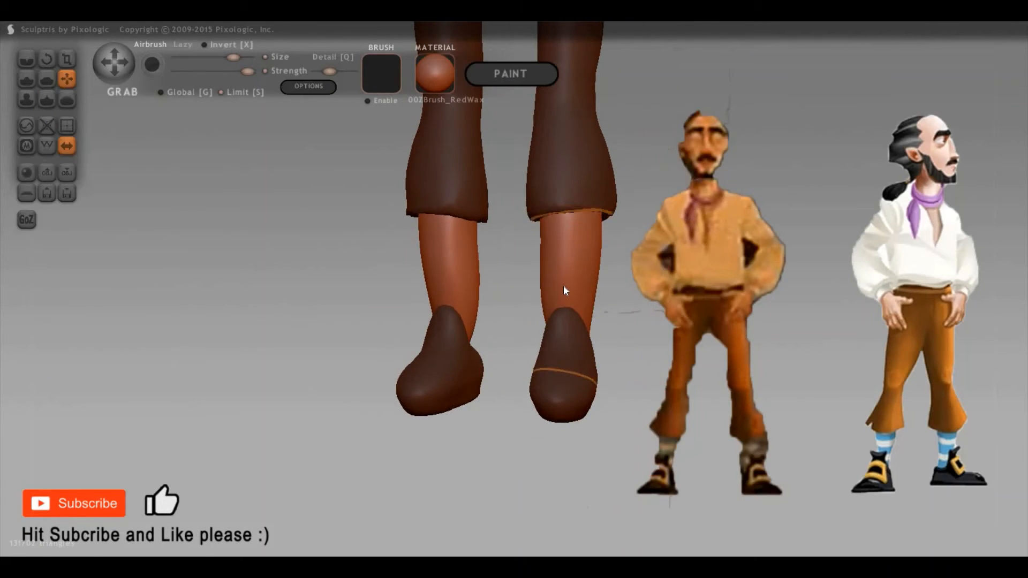
# Save the sculpture over the existing Otis.sc1 file in the sculpt folder
pyautogui.moveTo(723, 278)
pyautogui.mouseDown()
pyautogui.moveTo(734, 310)
pyautogui.moveTo(721, 423)
pyautogui.mouseUp()
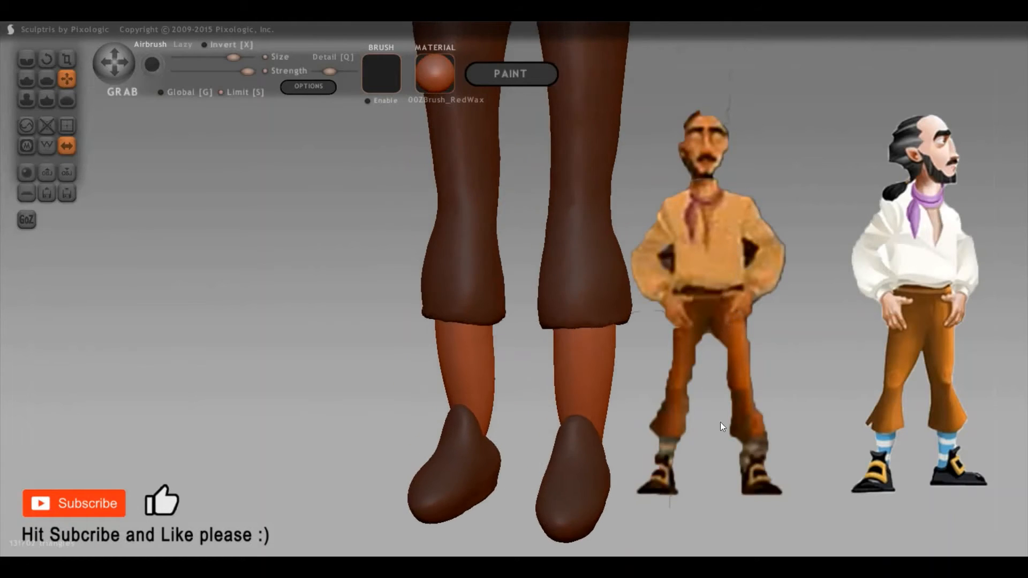
pyautogui.scroll(-2, 725, 335)
pyautogui.keyDown('alt'); pyautogui.moveTo(724, 335); pyautogui.dragTo(672, 409); pyautogui.keyUp('alt')
pyautogui.scroll(-3, 673, 409)
pyautogui.moveTo(753, 364)
pyautogui.keyDown('alt'); pyautogui.mouseDown()
pyautogui.moveTo(748, 384)
pyautogui.moveTo(719, 377)
pyautogui.moveTo(762, 429)
pyautogui.moveTo(760, 402)
pyautogui.mouseUp(); pyautogui.keyUp('alt')
pyautogui.scroll(-3, 770, 424)
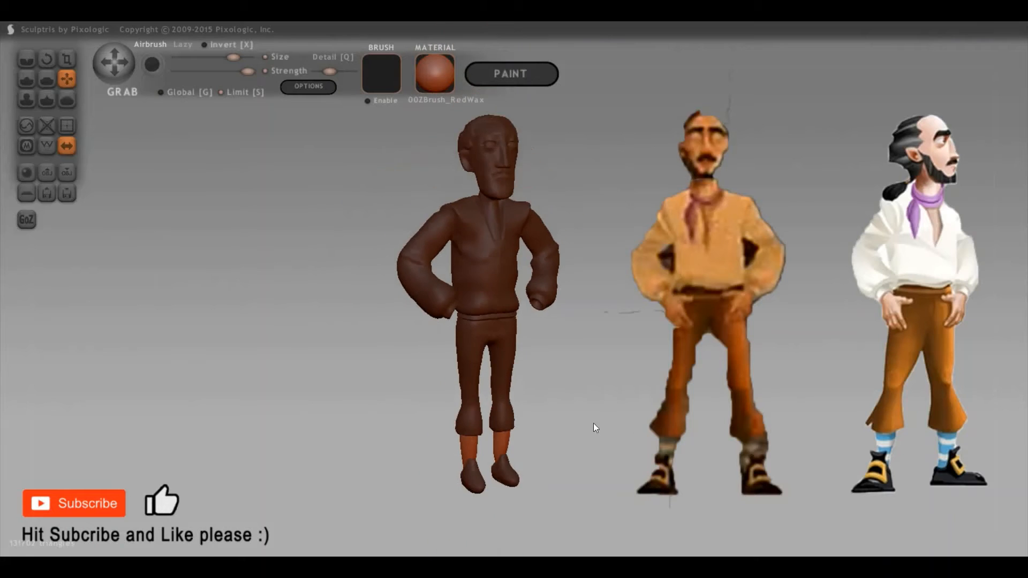
pyautogui.moveTo(594, 423)
pyautogui.mouseDown()
pyautogui.moveTo(880, 416)
pyautogui.moveTo(755, 426)
pyautogui.mouseUp()
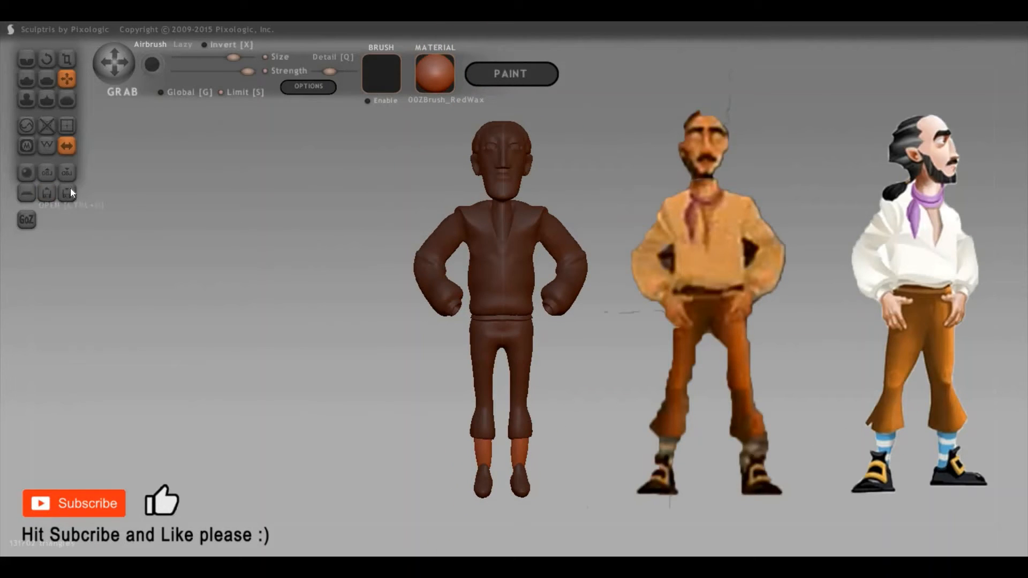
pyautogui.click(70, 189)
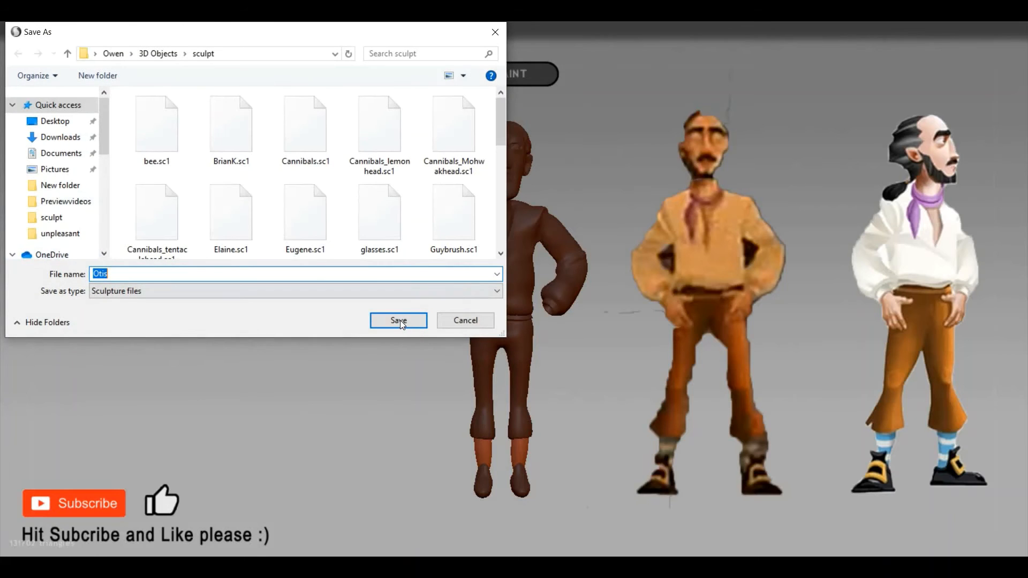
pyautogui.click(413, 329)
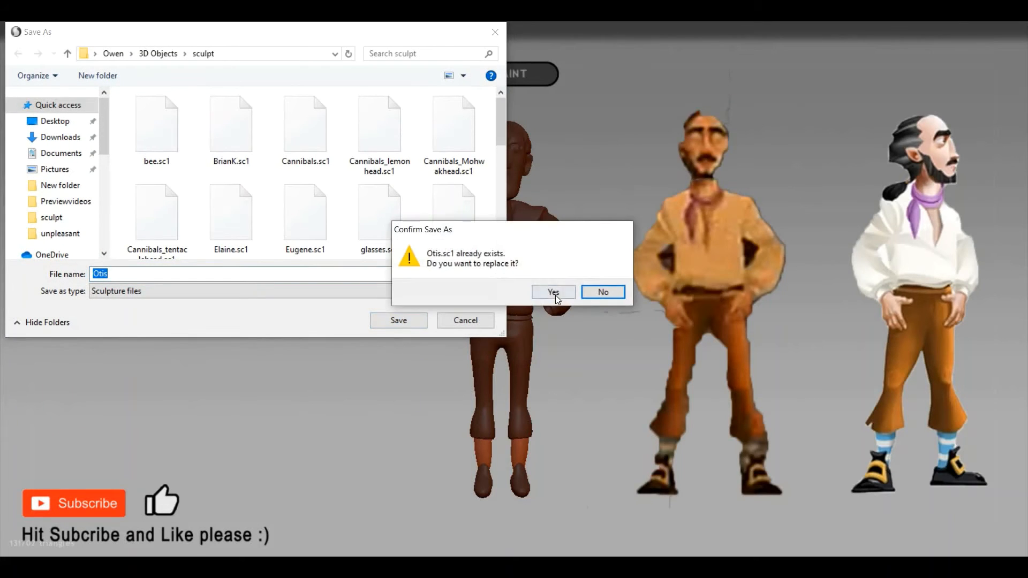
pyautogui.click(555, 295)
# Examine the figure's overall proportions, arms and cuffs from several angles against the reference images
pyautogui.moveTo(724, 326); pyautogui.dragTo(707, 329)
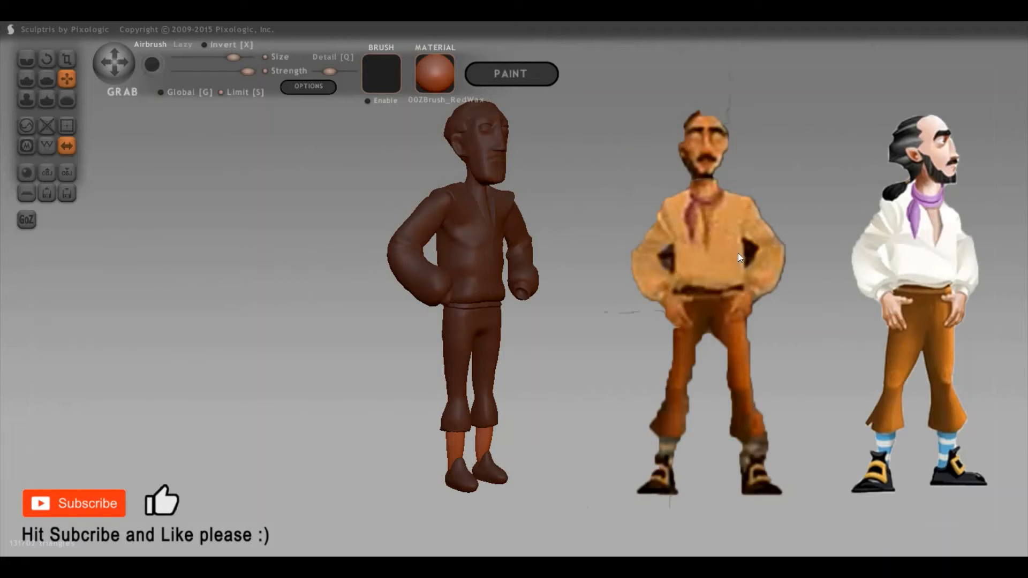
pyautogui.moveTo(709, 297)
pyautogui.mouseDown()
pyautogui.moveTo(670, 281)
pyautogui.moveTo(676, 296)
pyautogui.mouseUp()
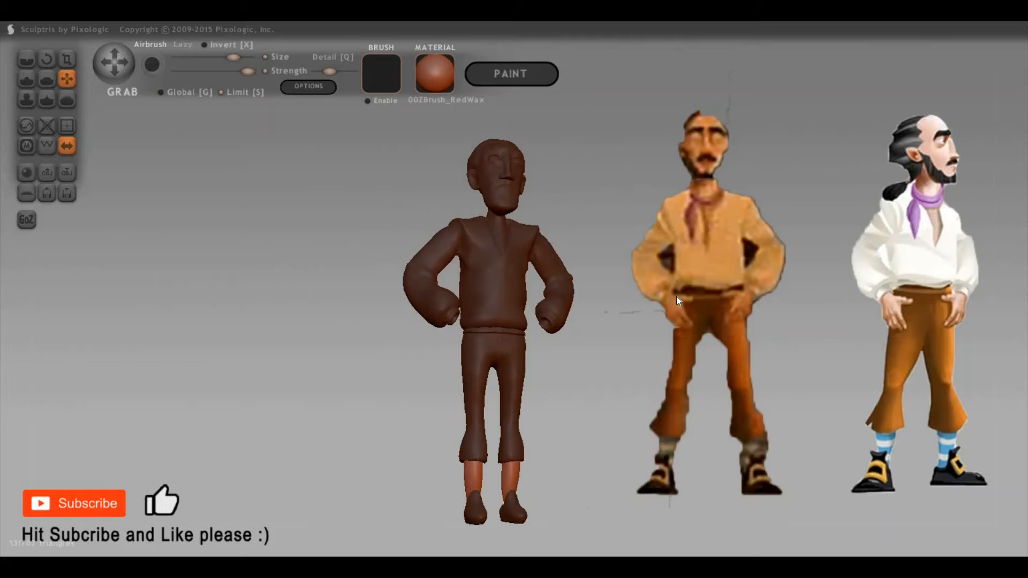
pyautogui.moveTo(613, 231)
pyautogui.mouseDown()
pyautogui.moveTo(699, 307)
pyautogui.moveTo(664, 306)
pyautogui.mouseUp()
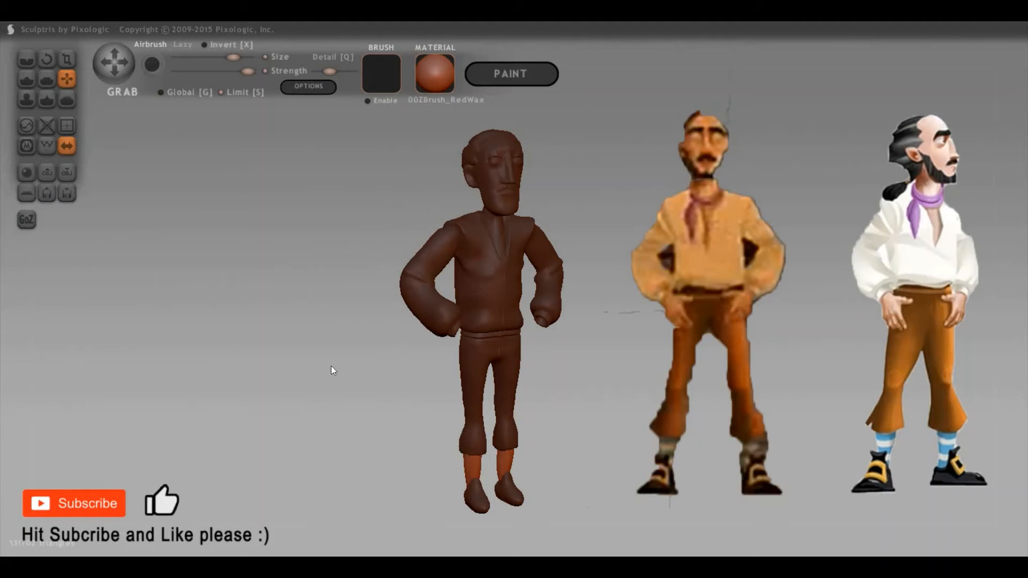
pyautogui.scroll(5, 268, 359)
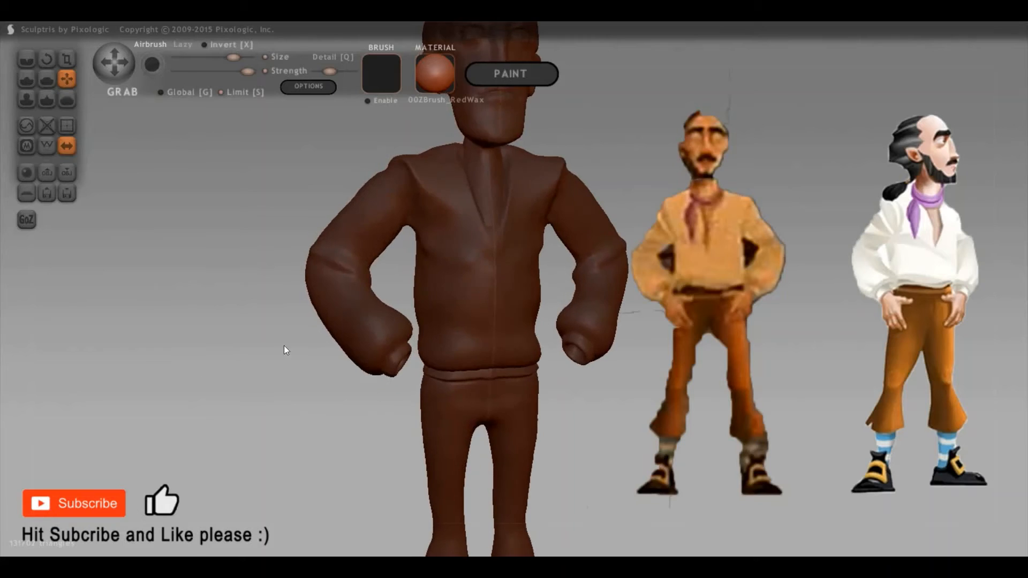
pyautogui.scroll(-2, 713, 321)
pyautogui.scroll(3, 714, 268)
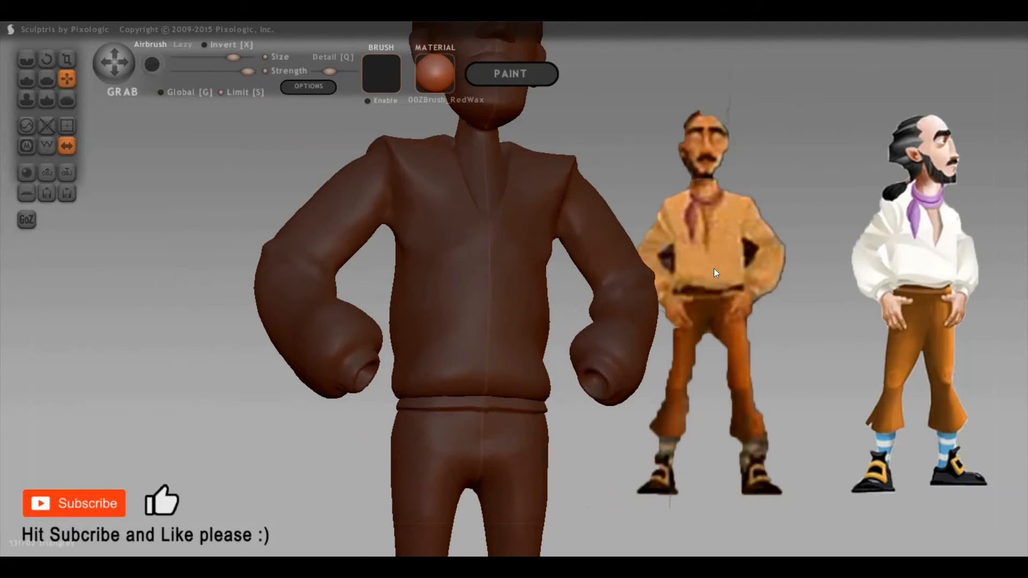
pyautogui.moveTo(714, 269)
pyautogui.mouseDown()
pyautogui.moveTo(717, 356)
pyautogui.moveTo(715, 276)
pyautogui.moveTo(741, 355)
pyautogui.moveTo(711, 353)
pyautogui.moveTo(711, 370)
pyautogui.mouseUp()
pyautogui.scroll(-3, 740, 355)
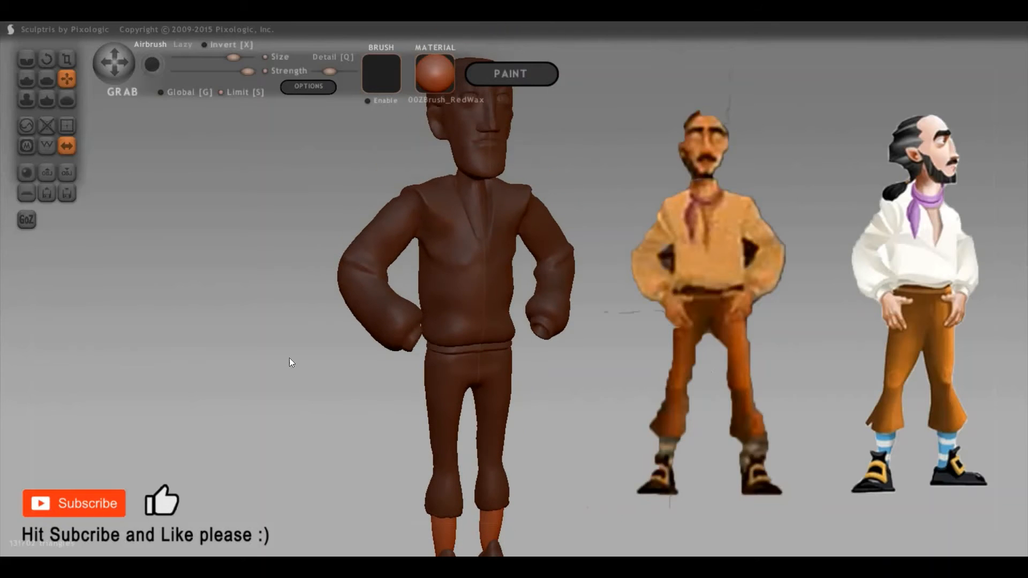
# Add a new mirrored pair of spheres beside the figure as the base for the hands
pyautogui.click(25, 176)
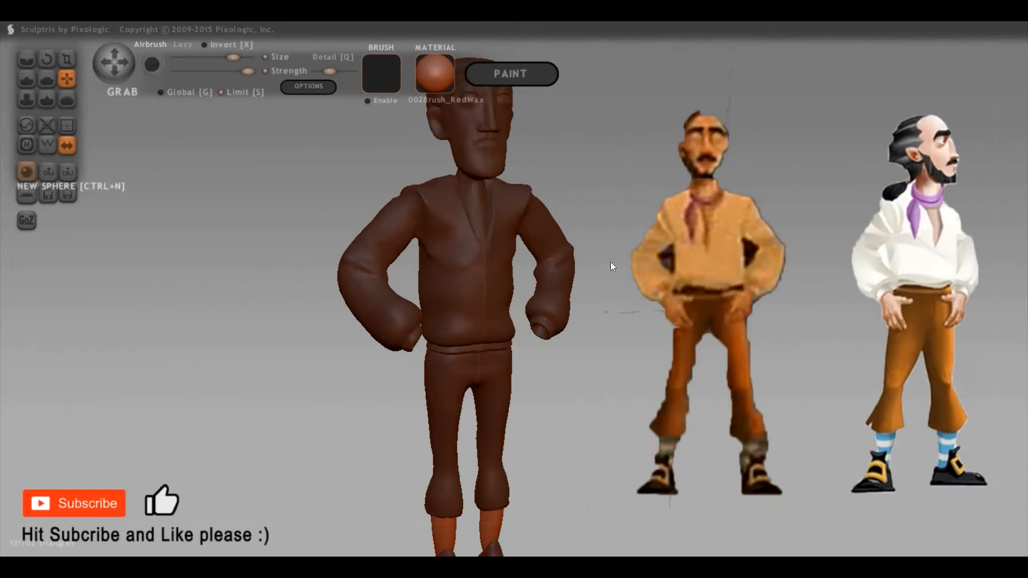
pyautogui.click(513, 311)
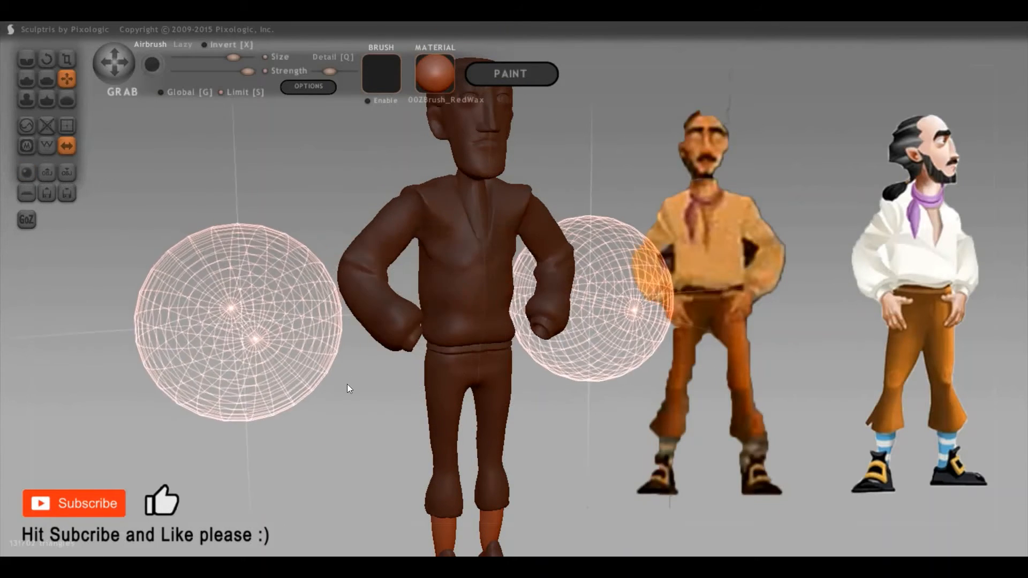
pyautogui.keyDown('shift'); pyautogui.moveTo(330, 364); pyautogui.dragTo(178, 398); pyautogui.keyUp('shift')
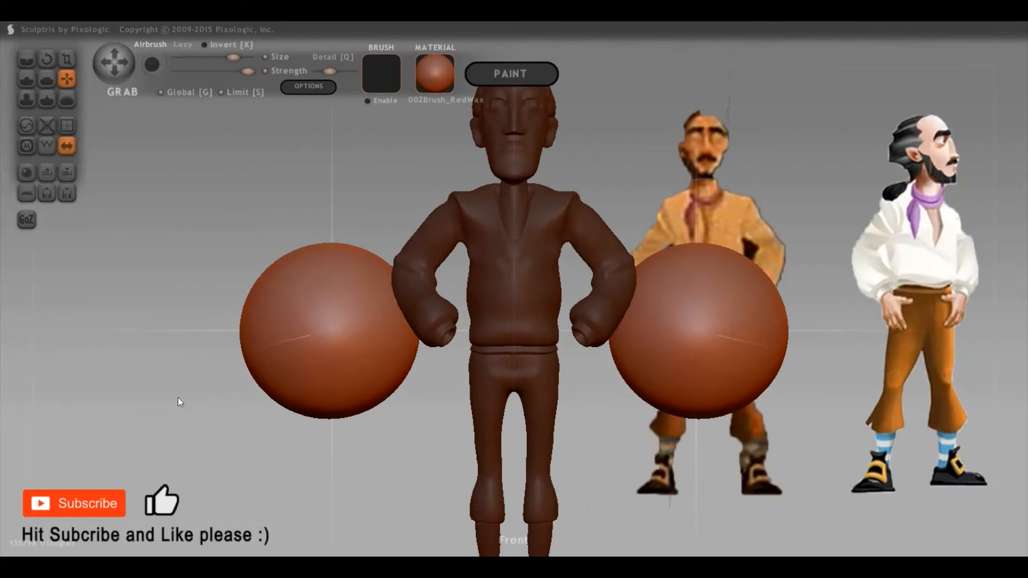
pyautogui.keyDown('shift'); pyautogui.moveTo(345, 393); pyautogui.dragTo(389, 364); pyautogui.keyUp('shift')
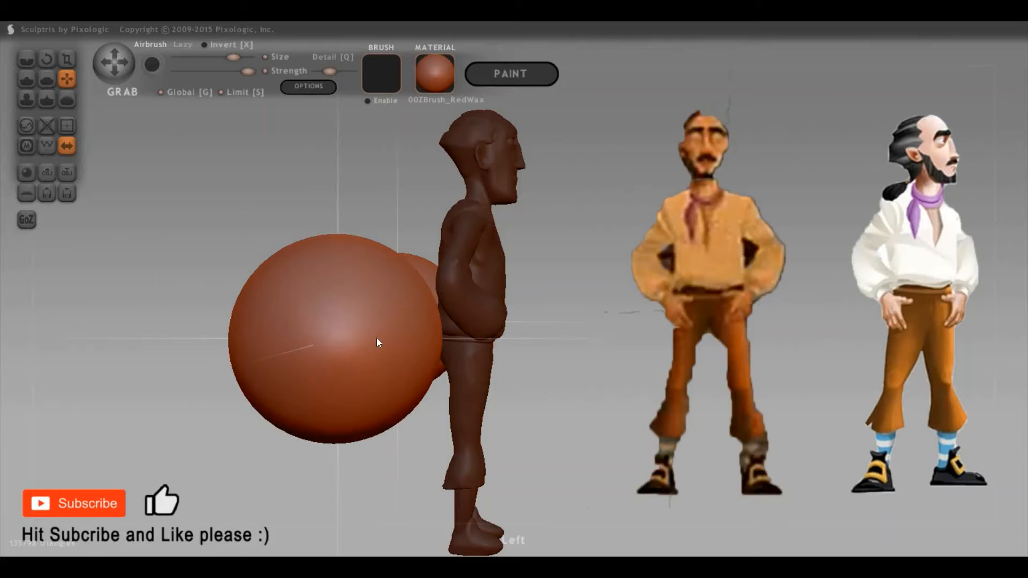
# Shrink the mirrored spheres with Scale and squash them into small egg shapes
pyautogui.press('3')
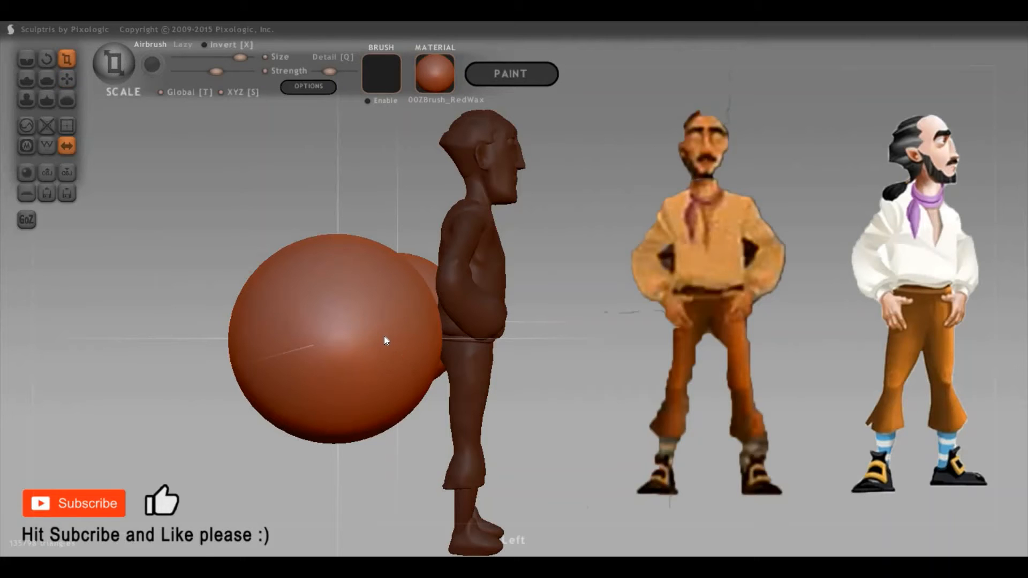
pyautogui.moveTo(231, 333); pyautogui.dragTo(374, 280)
pyautogui.moveTo(387, 343); pyautogui.dragTo(447, 282)
pyautogui.moveTo(579, 287); pyautogui.dragTo(576, 284)
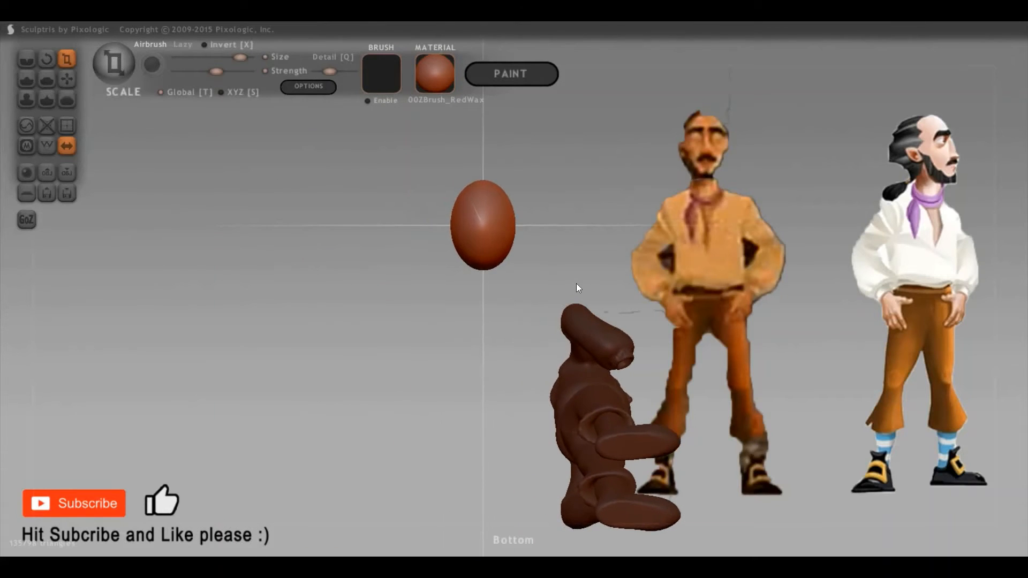
# Flatten the lower end of the egg shapes with the Flatten brush to form the finger side of the palms
pyautogui.press('5')
pyautogui.moveTo(480, 248)
pyautogui.mouseDown()
pyautogui.moveTo(481, 205)
pyautogui.moveTo(480, 227)
pyautogui.moveTo(490, 219)
pyautogui.mouseUp()
pyautogui.moveTo(576, 290)
pyautogui.mouseDown()
pyautogui.moveTo(571, 335)
pyautogui.moveTo(504, 364)
pyautogui.moveTo(550, 414)
pyautogui.moveTo(627, 405)
pyautogui.moveTo(583, 374)
pyautogui.moveTo(668, 384)
pyautogui.mouseUp()
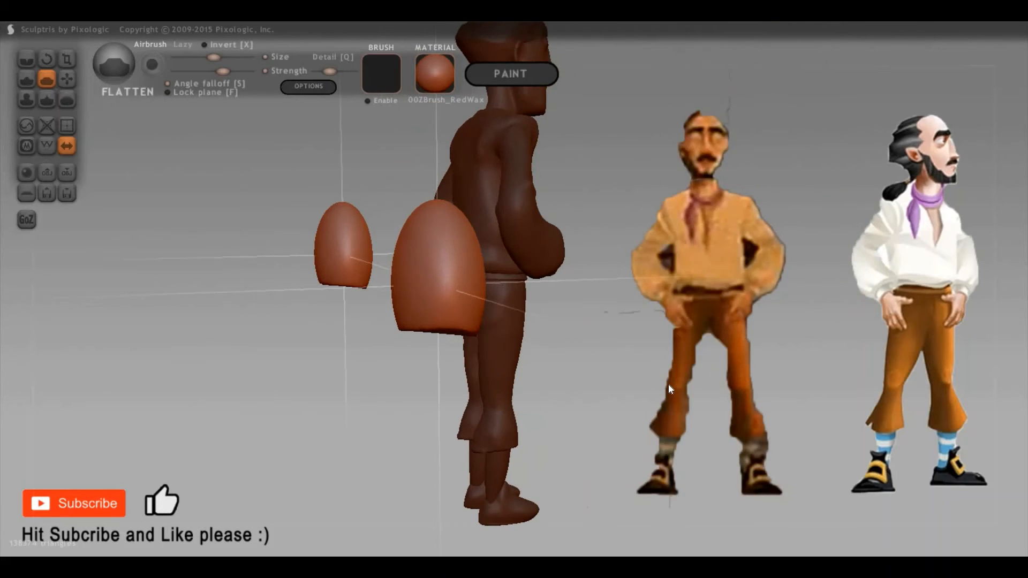
pyautogui.moveTo(607, 374); pyautogui.dragTo(419, 291)
# Refine the palm profile with Grab and scale the form into a broad, thin palm
pyautogui.press('g')
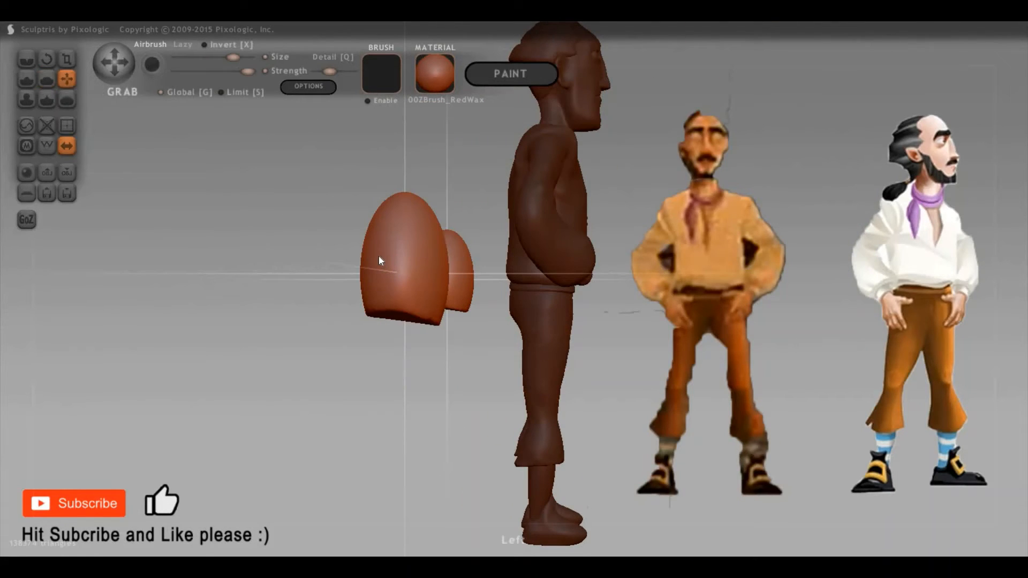
pyautogui.press('space')
pyautogui.moveTo(398, 191); pyautogui.dragTo(377, 244)
pyautogui.moveTo(397, 252)
pyautogui.mouseDown()
pyautogui.moveTo(347, 220)
pyautogui.moveTo(361, 348)
pyautogui.moveTo(419, 366)
pyautogui.mouseUp()
pyautogui.press('t')
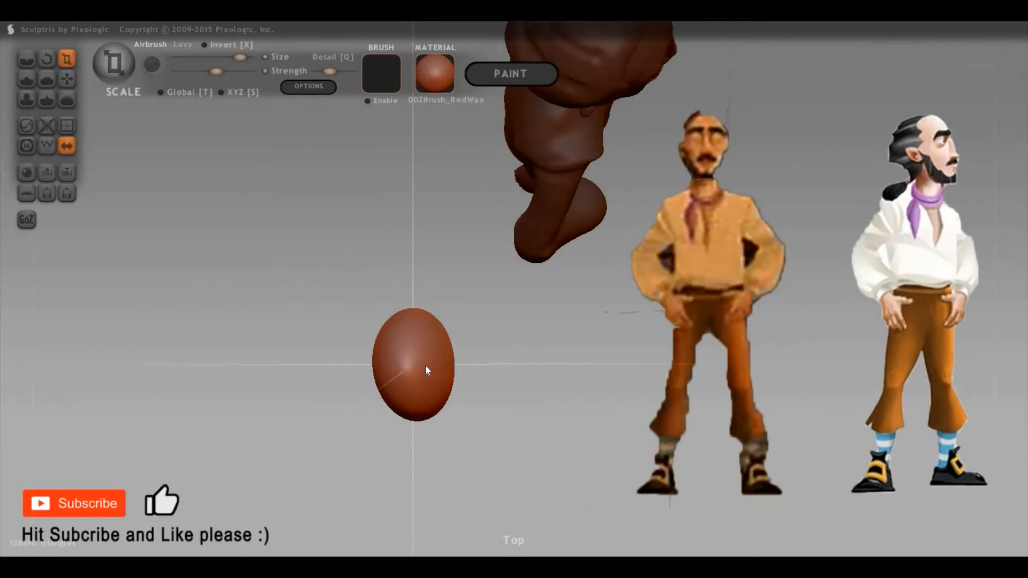
pyautogui.moveTo(347, 365); pyautogui.dragTo(508, 337)
pyautogui.moveTo(515, 219); pyautogui.dragTo(708, 251)
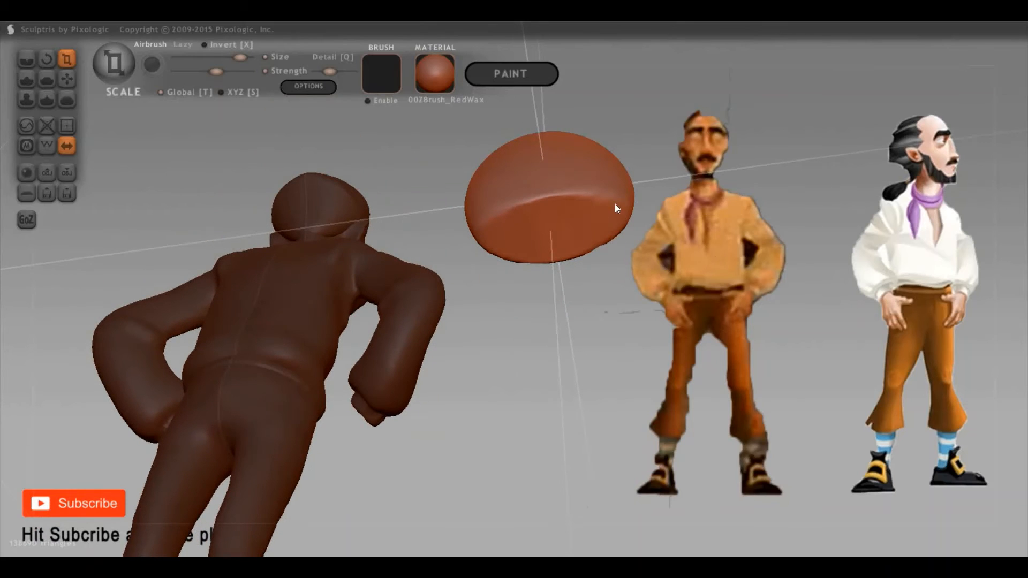
# Raise four knuckle bumps along the palm's flattened end with a small Inflate brush
pyautogui.press('7')
pyautogui.press('space')
pyautogui.moveTo(626, 178); pyautogui.dragTo(623, 193)
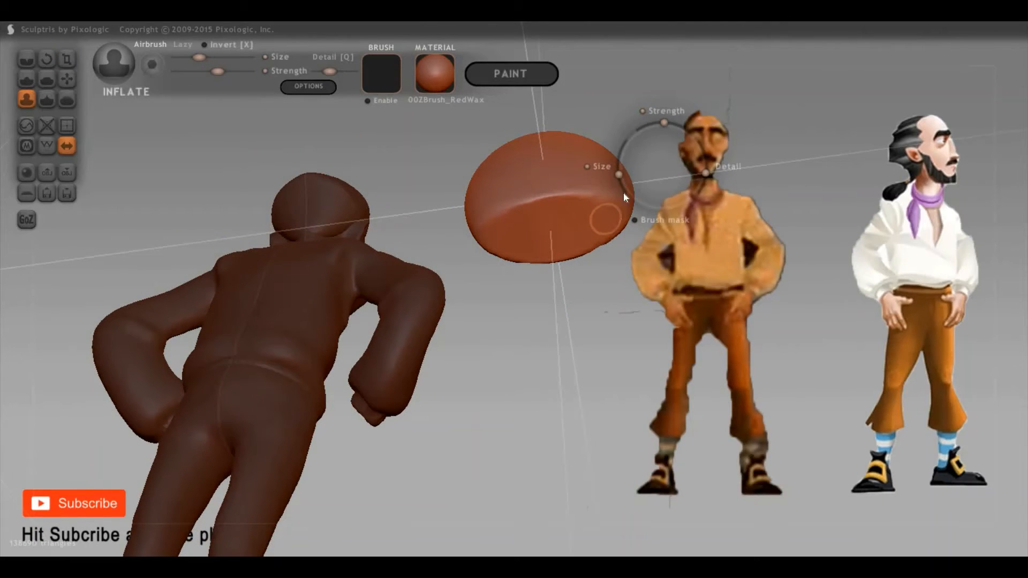
pyautogui.click(561, 242)
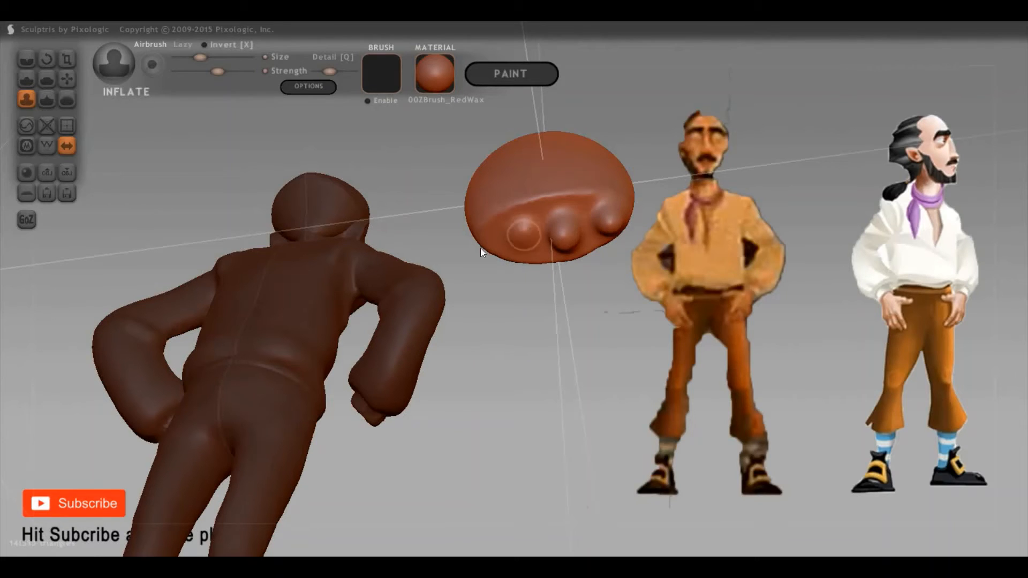
pyautogui.click(527, 235)
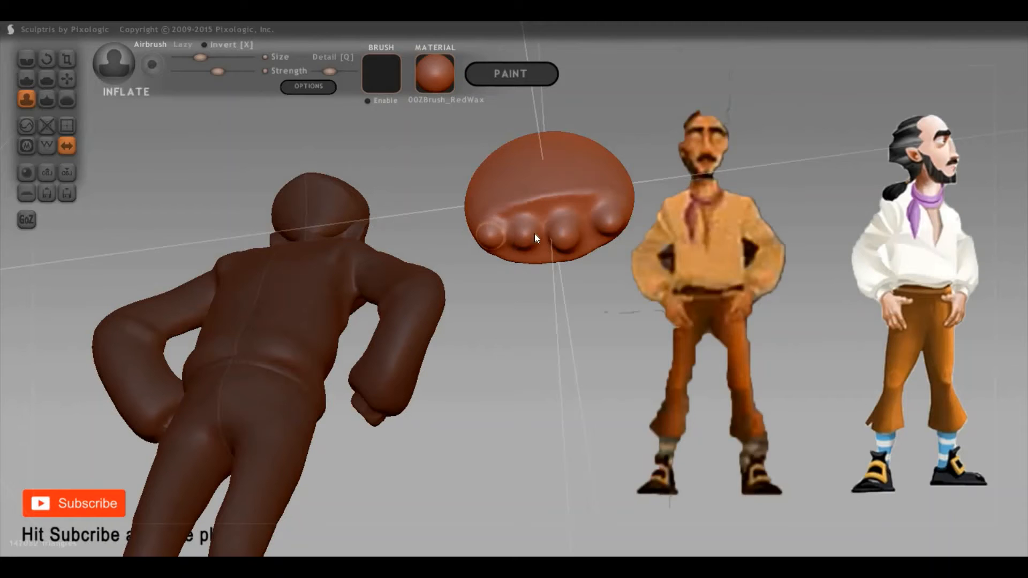
# Pull the four knuckle bumps out into long fingers with a small Grab brush and soften the crease at their base
pyautogui.moveTo(715, 307); pyautogui.dragTo(592, 298)
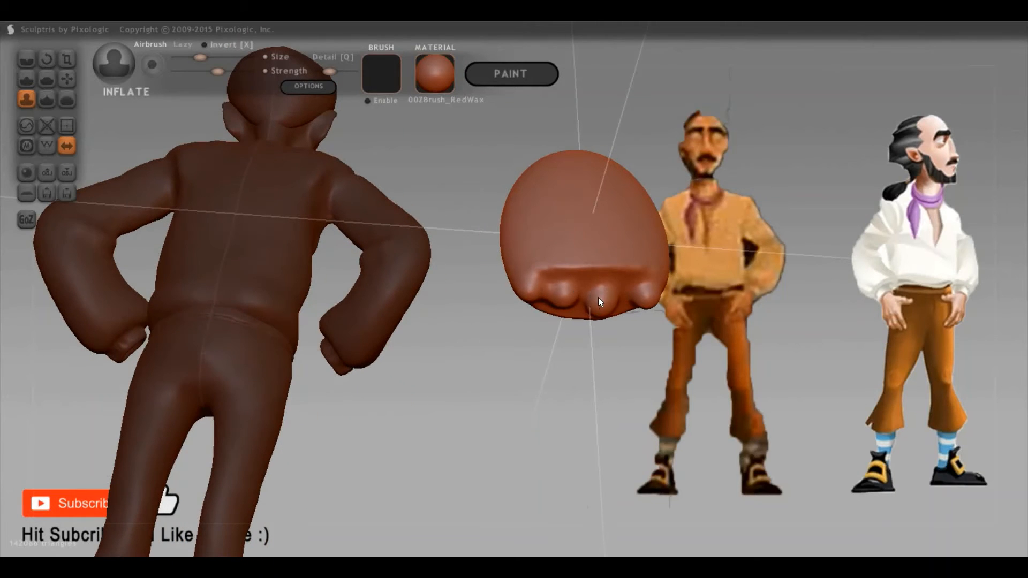
pyautogui.press('g')
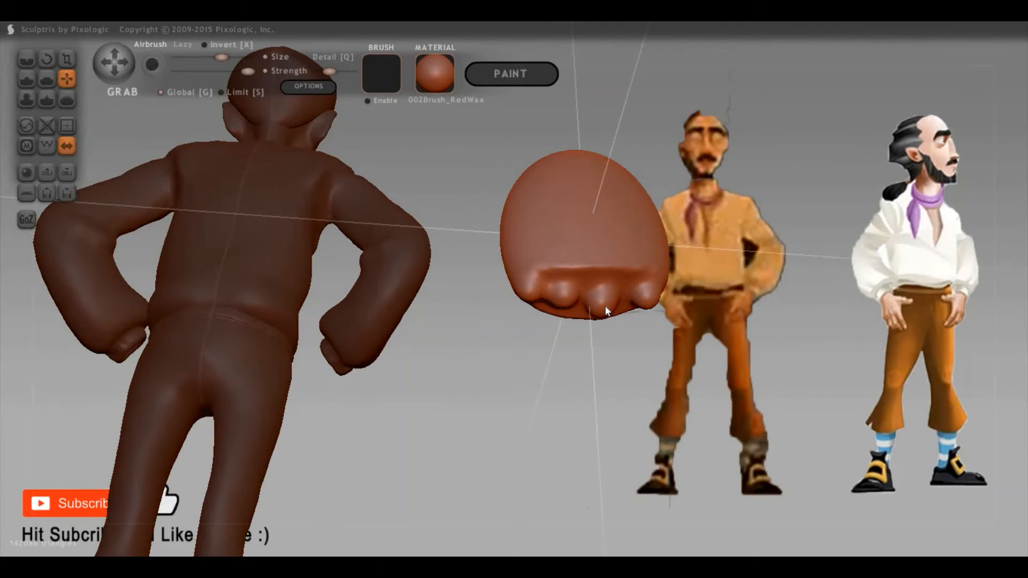
pyautogui.press('g')
pyautogui.press('space')
pyautogui.moveTo(617, 269); pyautogui.dragTo(608, 305)
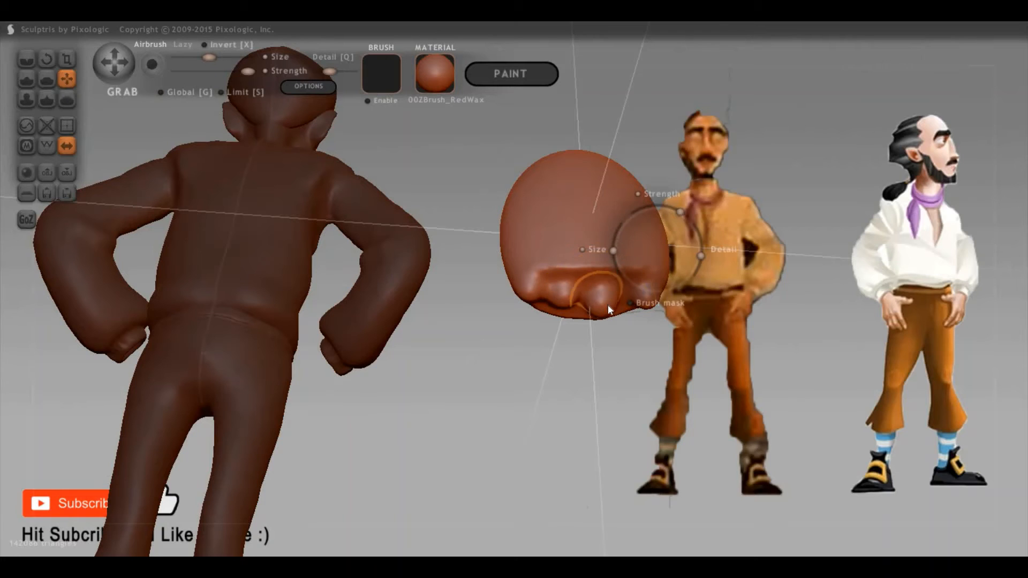
pyautogui.press('space')
pyautogui.moveTo(619, 261)
pyautogui.mouseDown()
pyautogui.moveTo(605, 311)
pyautogui.moveTo(608, 410)
pyautogui.mouseUp()
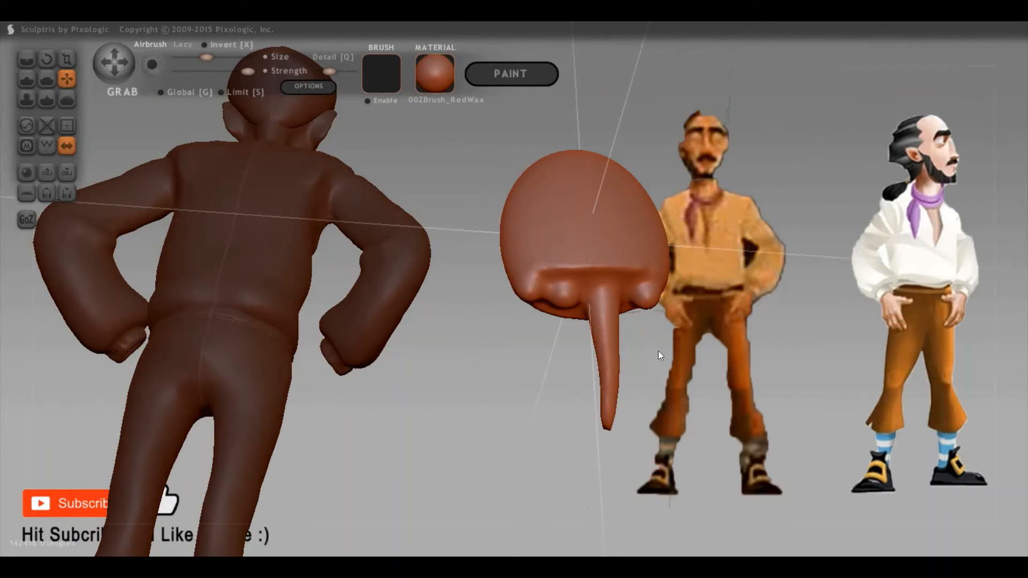
pyautogui.moveTo(650, 300); pyautogui.dragTo(657, 415)
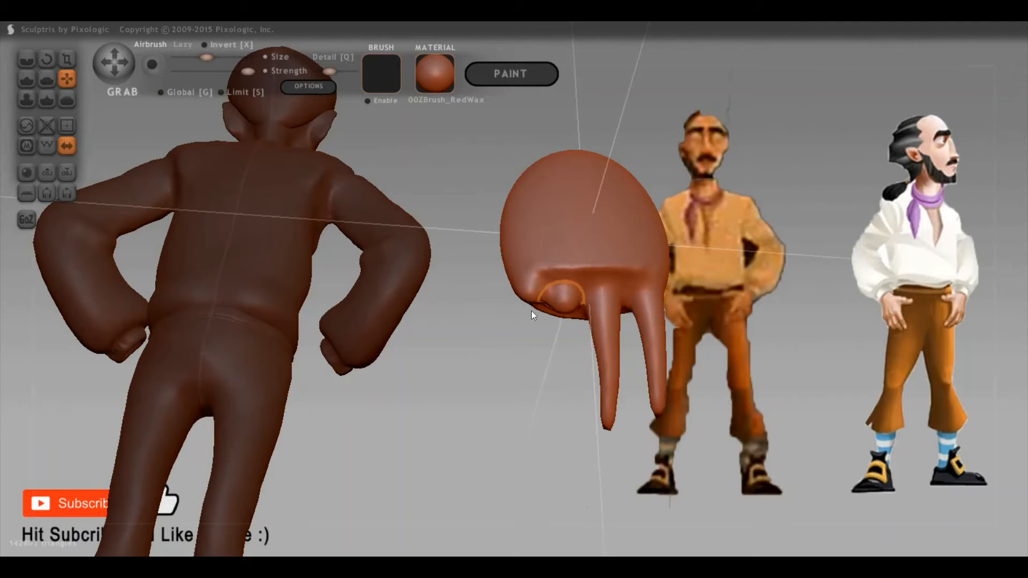
pyautogui.moveTo(562, 300); pyautogui.dragTo(573, 375)
pyautogui.moveTo(529, 296); pyautogui.dragTo(534, 392)
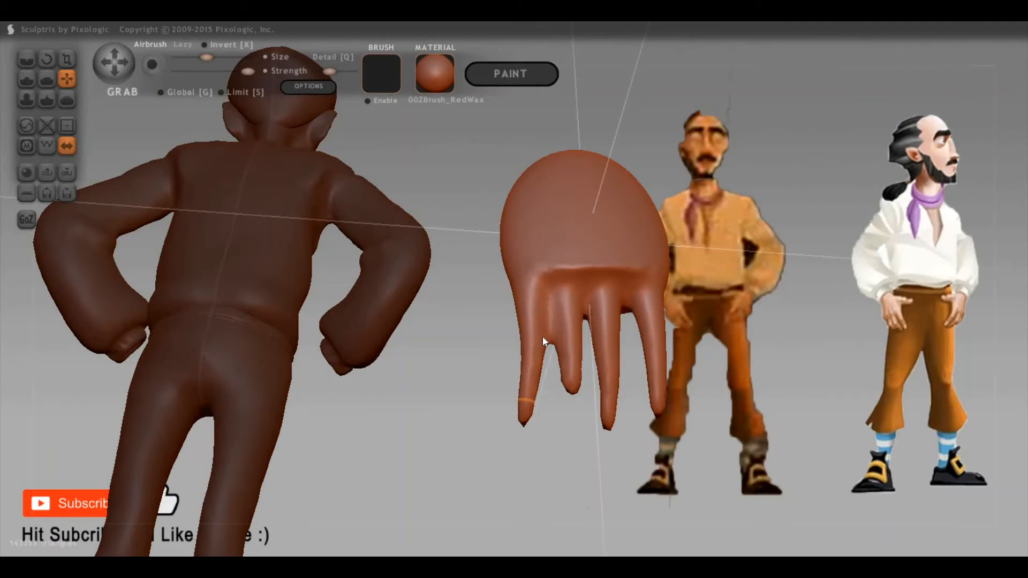
pyautogui.moveTo(543, 338); pyautogui.dragTo(547, 288)
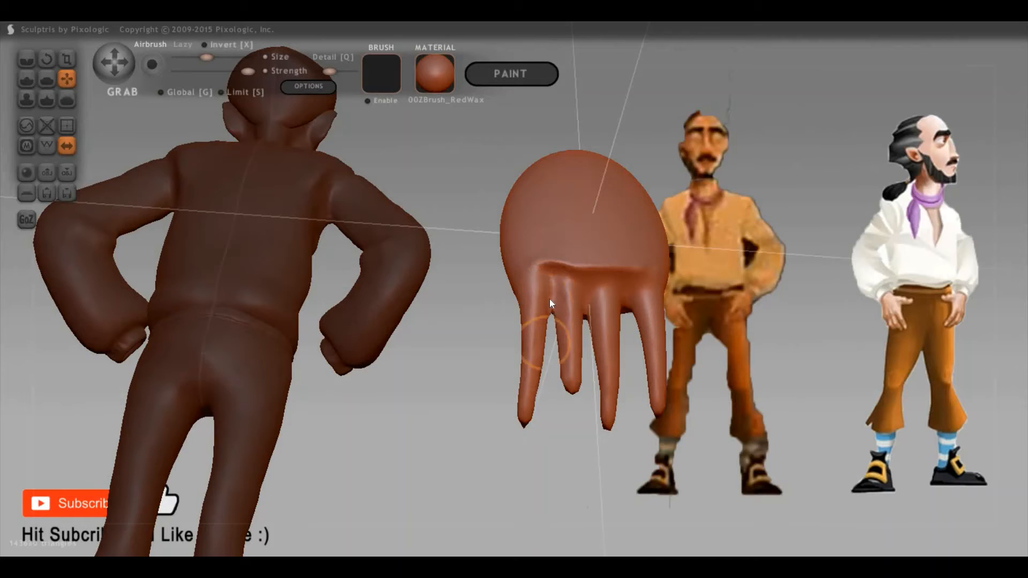
# Pull the outermost finger out of its knuckle again from the side with Grab, aligning it with the other fingers
pyautogui.moveTo(574, 318); pyautogui.dragTo(792, 317, button='right')
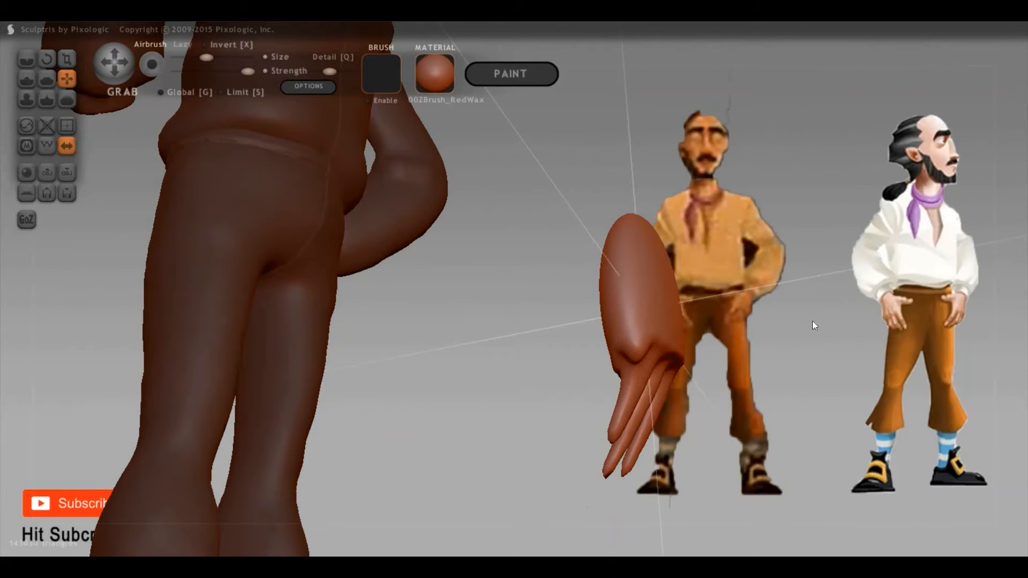
pyautogui.moveTo(709, 329)
pyautogui.mouseDown(button='right')
pyautogui.moveTo(713, 316)
pyautogui.moveTo(686, 294)
pyautogui.moveTo(853, 300)
pyautogui.moveTo(616, 326)
pyautogui.moveTo(640, 337)
pyautogui.mouseUp(button='right')
pyautogui.moveTo(636, 328); pyautogui.dragTo(616, 439)
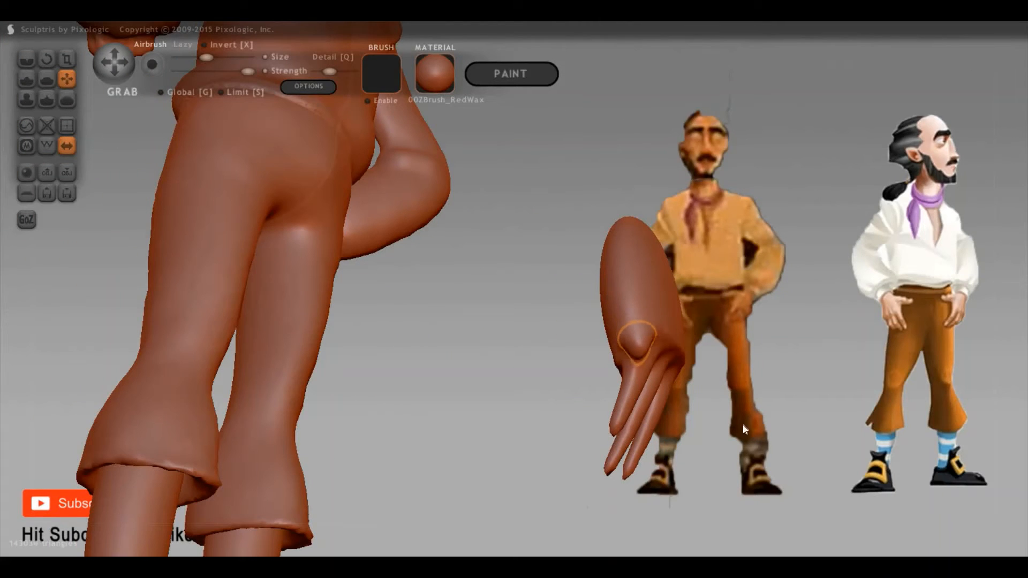
pyautogui.moveTo(674, 416); pyautogui.dragTo(751, 339, button='right')
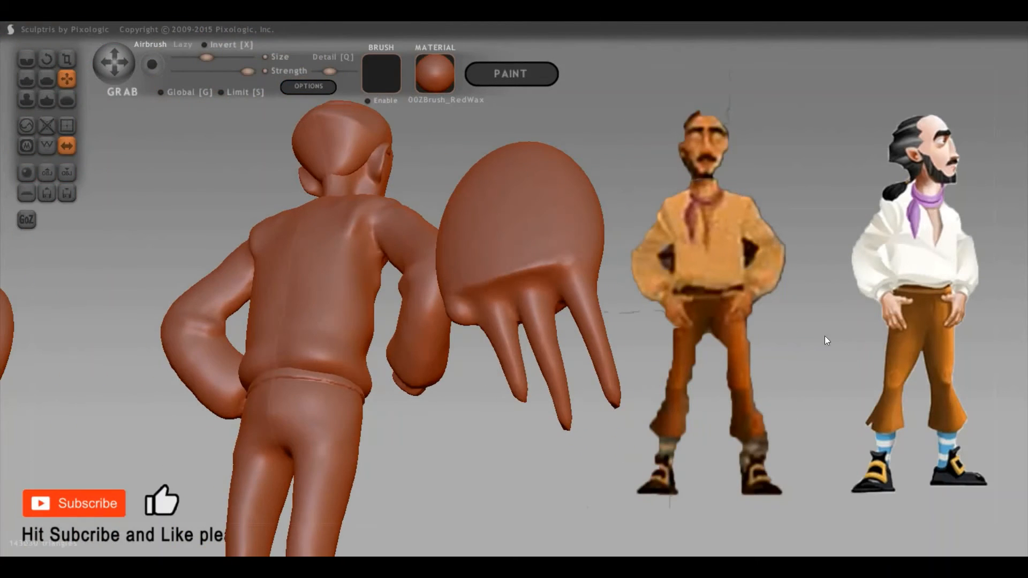
pyautogui.moveTo(825, 336); pyautogui.dragTo(776, 268, button='right')
pyautogui.moveTo(738, 319); pyautogui.dragTo(560, 325, button='right')
pyautogui.moveTo(564, 339); pyautogui.dragTo(558, 403)
pyautogui.moveTo(526, 400)
pyautogui.mouseDown(button='right')
pyautogui.moveTo(638, 405)
pyautogui.moveTo(618, 418)
pyautogui.mouseUp(button='right')
pyautogui.moveTo(628, 418)
pyautogui.mouseDown()
pyautogui.moveTo(609, 442)
pyautogui.moveTo(612, 431)
pyautogui.mouseUp()
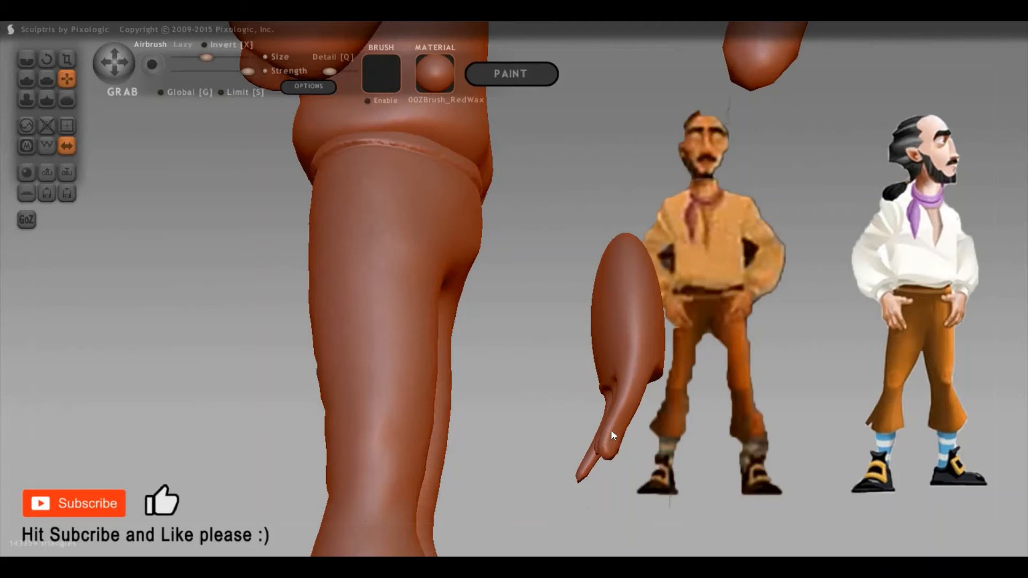
pyautogui.moveTo(787, 399)
pyautogui.mouseDown(button='right')
pyautogui.moveTo(697, 390)
pyautogui.moveTo(681, 396)
pyautogui.moveTo(703, 407)
pyautogui.moveTo(699, 423)
pyautogui.mouseUp(button='right')
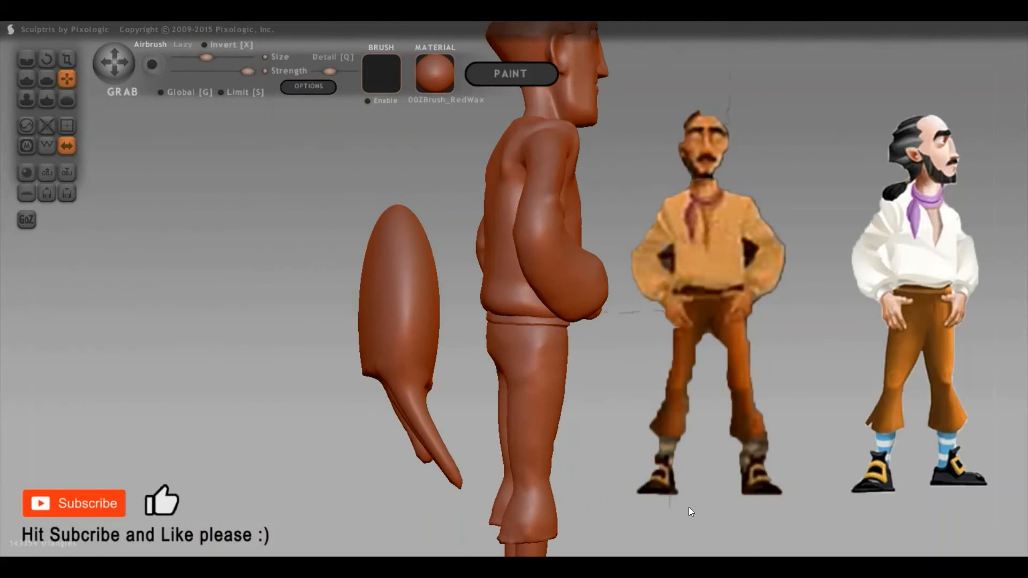
pyautogui.moveTo(689, 507); pyautogui.dragTo(485, 469, button='right')
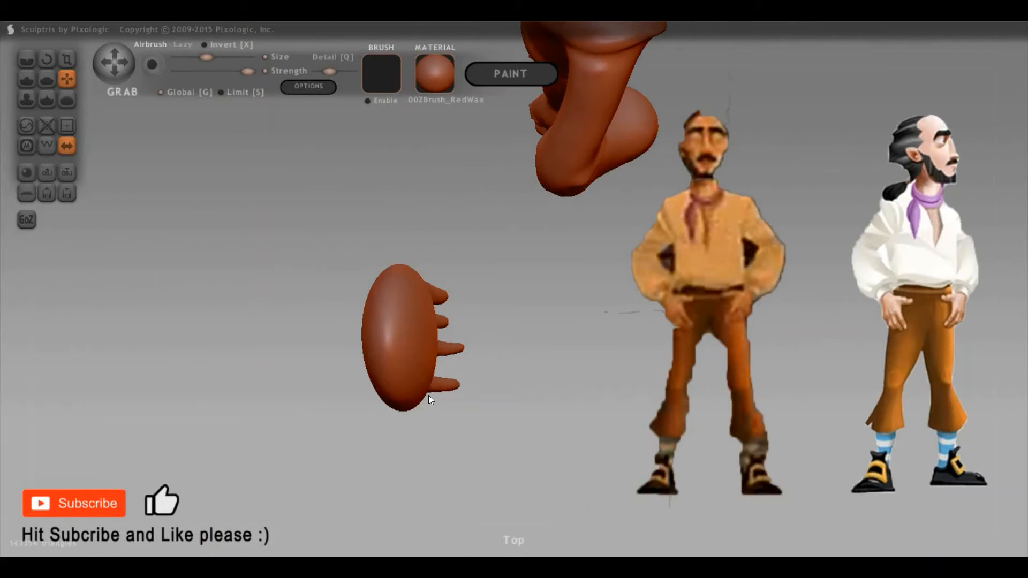
# Adjust the orientation of the mirrored hands with Rotate, checking them against the arms and the reference
pyautogui.press('r')
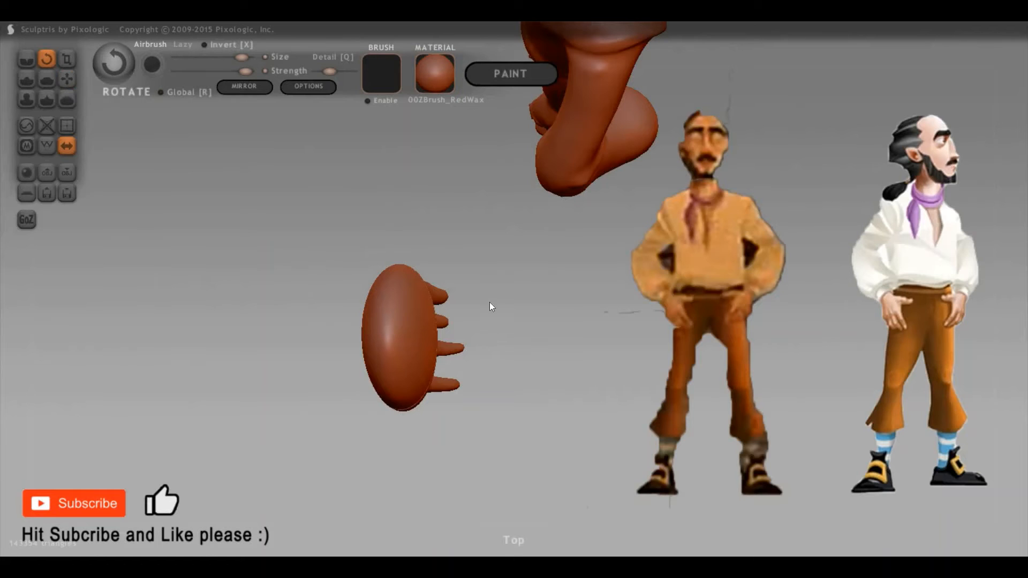
pyautogui.moveTo(492, 306); pyautogui.dragTo(510, 331)
pyautogui.hotkey('ctrl', 'z')
pyautogui.moveTo(388, 329); pyautogui.dragTo(572, 315)
pyautogui.moveTo(504, 259)
pyautogui.mouseDown()
pyautogui.moveTo(343, 208)
pyautogui.moveTo(418, 157)
pyautogui.moveTo(342, 145)
pyautogui.moveTo(468, 100)
pyautogui.moveTo(523, 241)
pyautogui.moveTo(487, 179)
pyautogui.moveTo(418, 202)
pyautogui.moveTo(410, 164)
pyautogui.moveTo(486, 191)
pyautogui.moveTo(492, 237)
pyautogui.mouseUp()
pyautogui.moveTo(387, 212)
pyautogui.mouseDown()
pyautogui.moveTo(376, 245)
pyautogui.moveTo(412, 395)
pyautogui.moveTo(438, 412)
pyautogui.moveTo(632, 392)
pyautogui.moveTo(683, 412)
pyautogui.moveTo(676, 440)
pyautogui.moveTo(708, 343)
pyautogui.moveTo(796, 309)
pyautogui.moveTo(738, 335)
pyautogui.moveTo(793, 326)
pyautogui.moveTo(706, 312)
pyautogui.moveTo(567, 246)
pyautogui.moveTo(525, 190)
pyautogui.moveTo(532, 229)
pyautogui.moveTo(409, 232)
pyautogui.mouseUp()
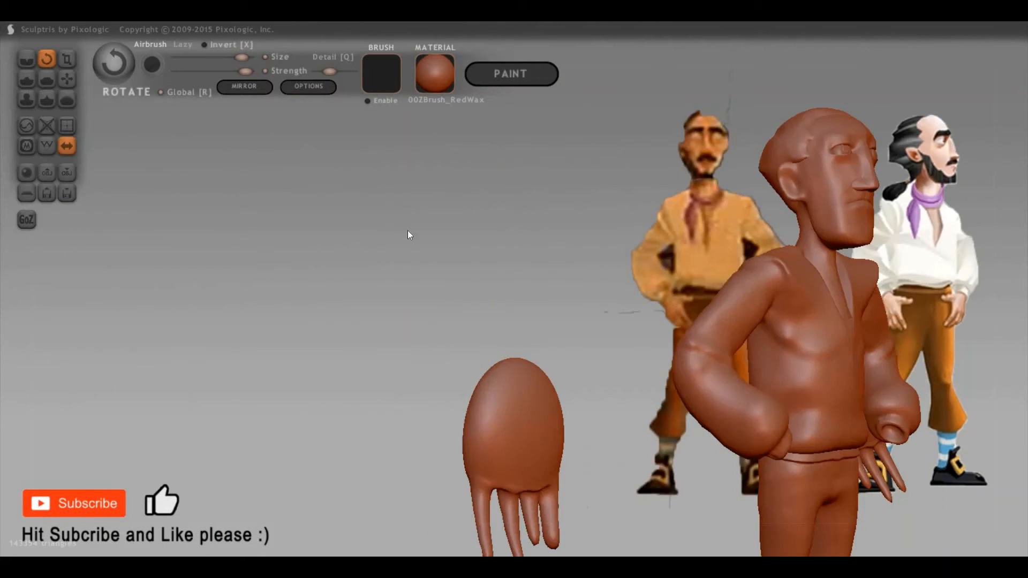
pyautogui.moveTo(468, 260); pyautogui.dragTo(477, 239)
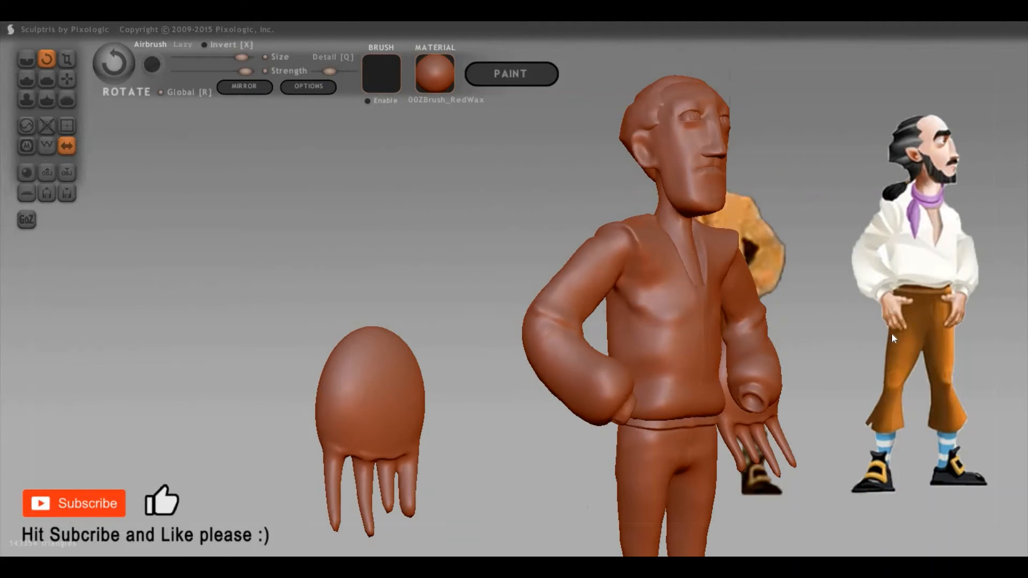
pyautogui.moveTo(396, 384)
pyautogui.mouseDown()
pyautogui.moveTo(470, 262)
pyautogui.moveTo(521, 278)
pyautogui.moveTo(383, 433)
pyautogui.mouseUp()
pyautogui.moveTo(491, 415); pyautogui.dragTo(400, 224)
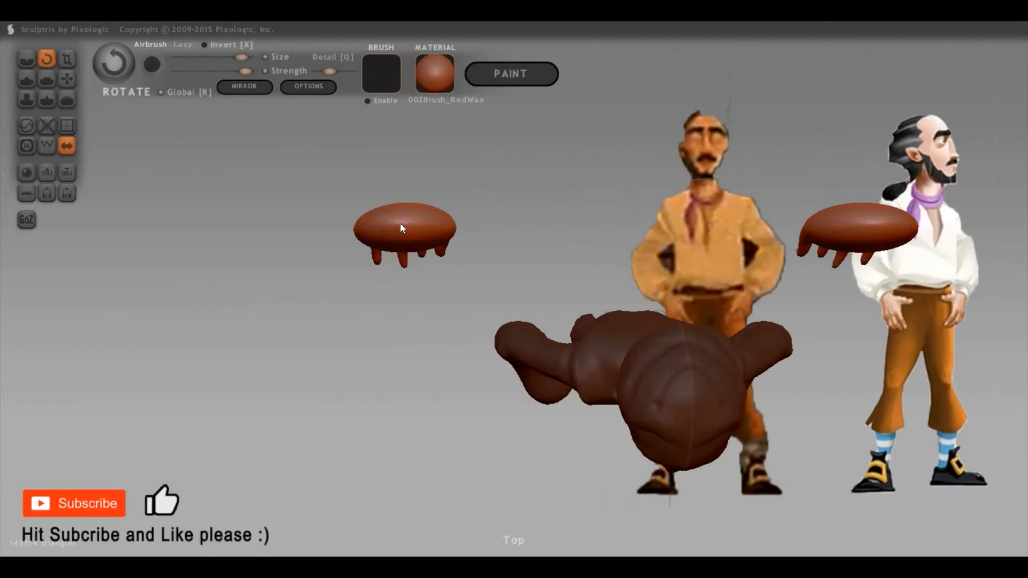
pyautogui.moveTo(482, 199); pyautogui.dragTo(391, 441)
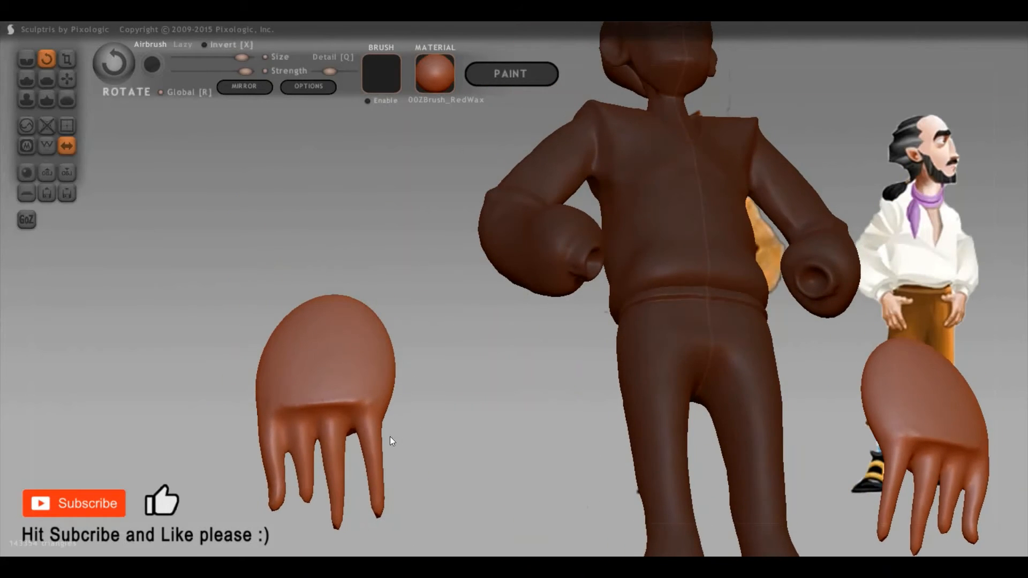
# Thicken the thin fingers of the mirrored hands along their length with a small Inflate brush
pyautogui.press('c')
pyautogui.press('space')
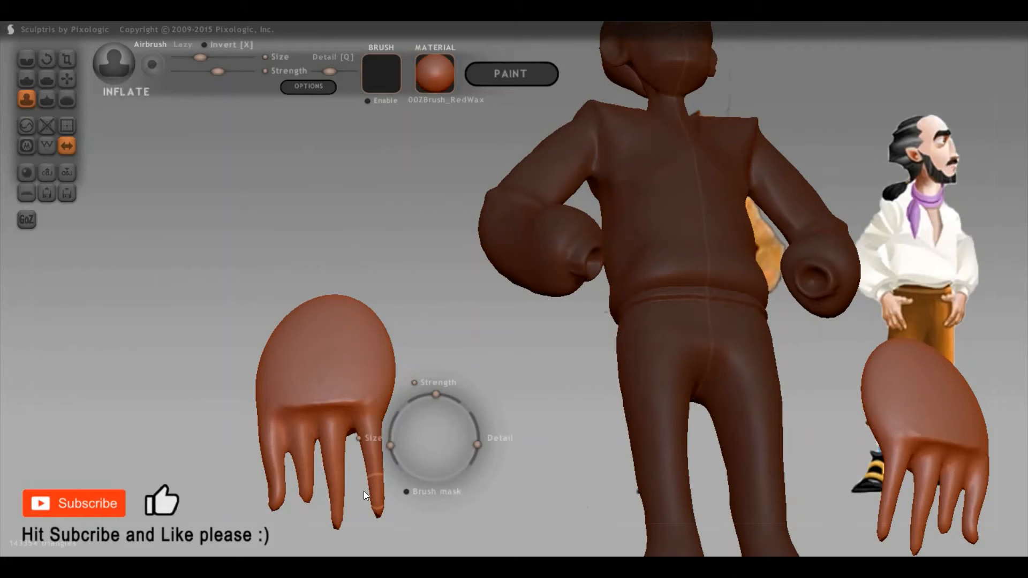
pyautogui.moveTo(364, 491); pyautogui.dragTo(373, 487)
pyautogui.moveTo(376, 447)
pyautogui.mouseDown()
pyautogui.moveTo(333, 512)
pyautogui.moveTo(343, 498)
pyautogui.mouseUp()
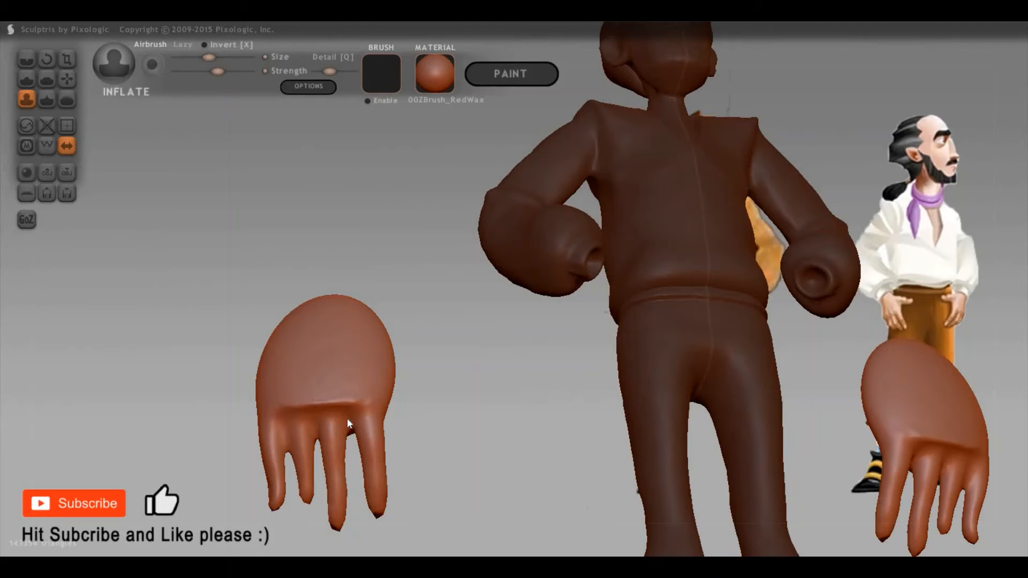
pyautogui.moveTo(347, 420); pyautogui.dragTo(328, 379, button='right')
pyautogui.moveTo(325, 378); pyautogui.dragTo(287, 439)
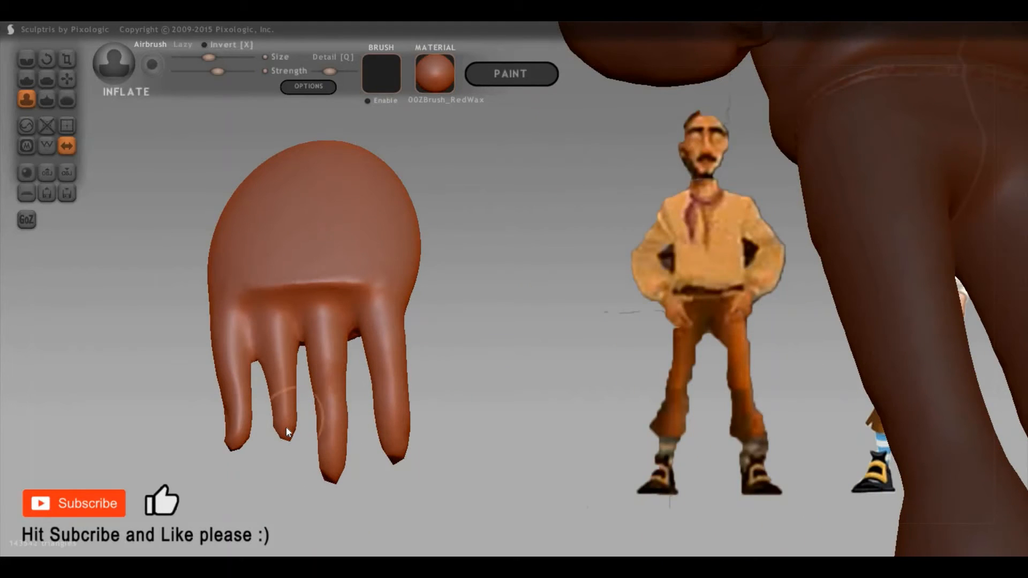
pyautogui.moveTo(275, 355); pyautogui.dragTo(275, 404)
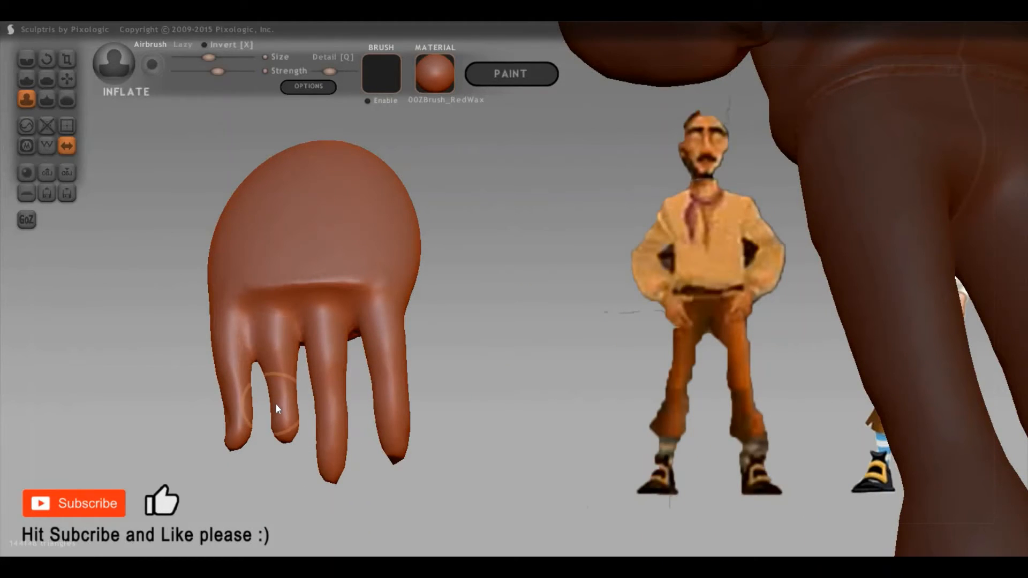
# Lengthen the short finger beside the outermost one with Grab and smooth the crease where the fingers meet the palm
pyautogui.press('g')
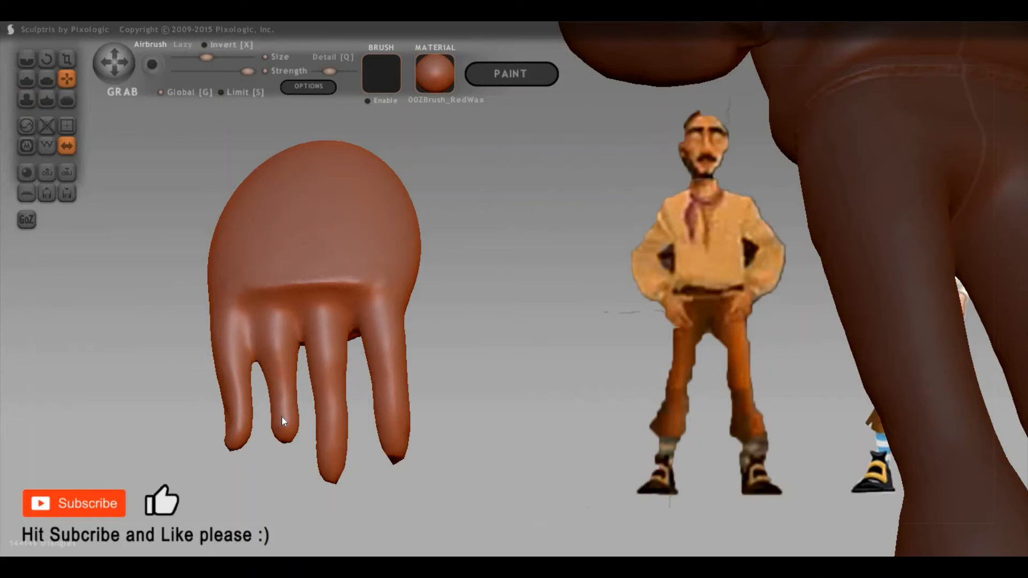
pyautogui.moveTo(293, 352)
pyautogui.mouseDown()
pyautogui.moveTo(270, 422)
pyautogui.moveTo(283, 423)
pyautogui.moveTo(281, 483)
pyautogui.moveTo(292, 483)
pyautogui.mouseUp()
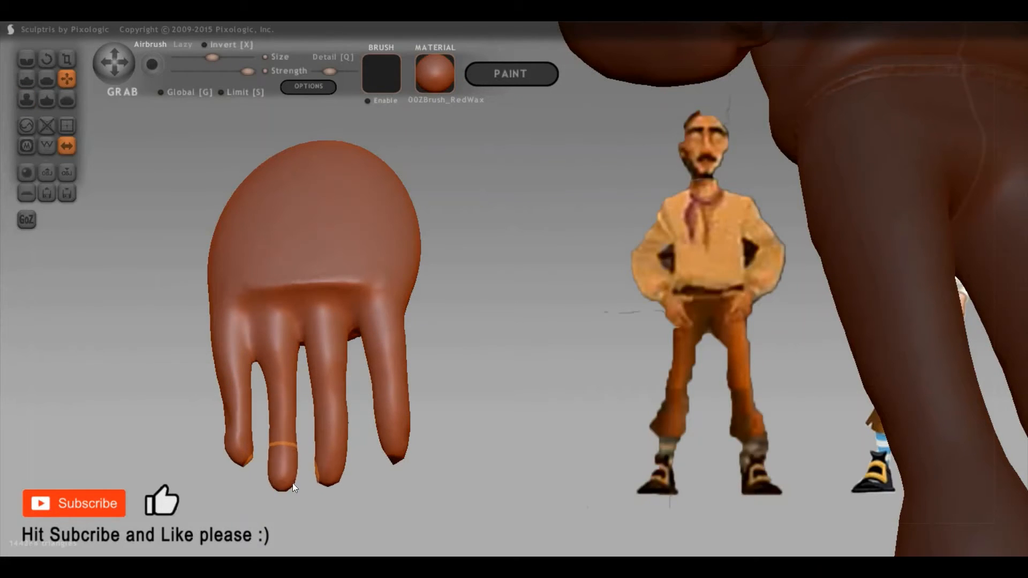
pyautogui.moveTo(490, 419); pyautogui.dragTo(301, 474)
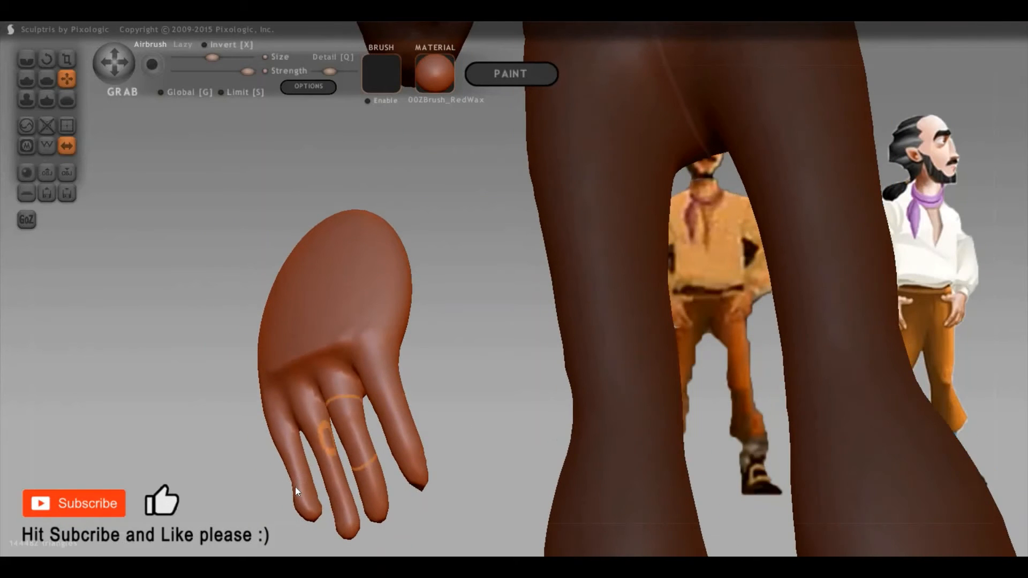
pyautogui.moveTo(285, 400)
pyautogui.keyDown('shift'); pyautogui.mouseDown()
pyautogui.moveTo(331, 356)
pyautogui.moveTo(394, 327)
pyautogui.mouseUp(); pyautogui.keyUp('shift')
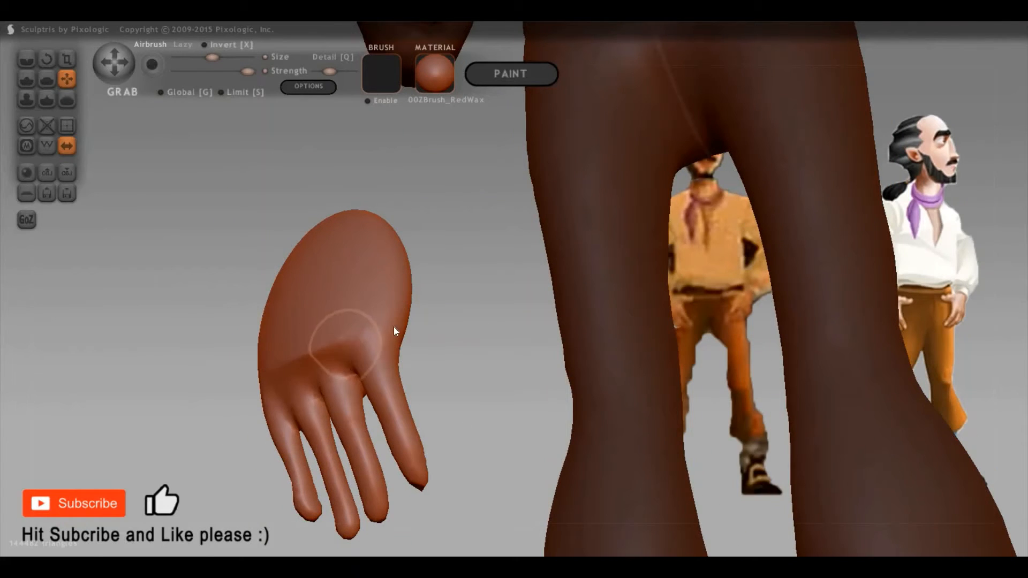
# Narrow the side edge of the palm above the index finger with a larger Grab brush, checking it from both sides
pyautogui.moveTo(576, 366); pyautogui.dragTo(616, 328, button='right')
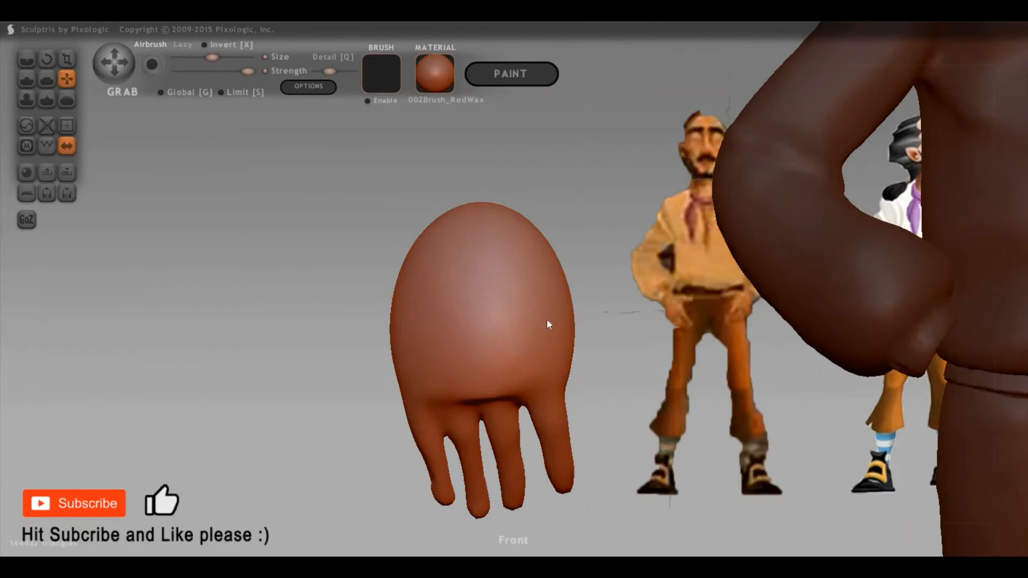
pyautogui.press('space')
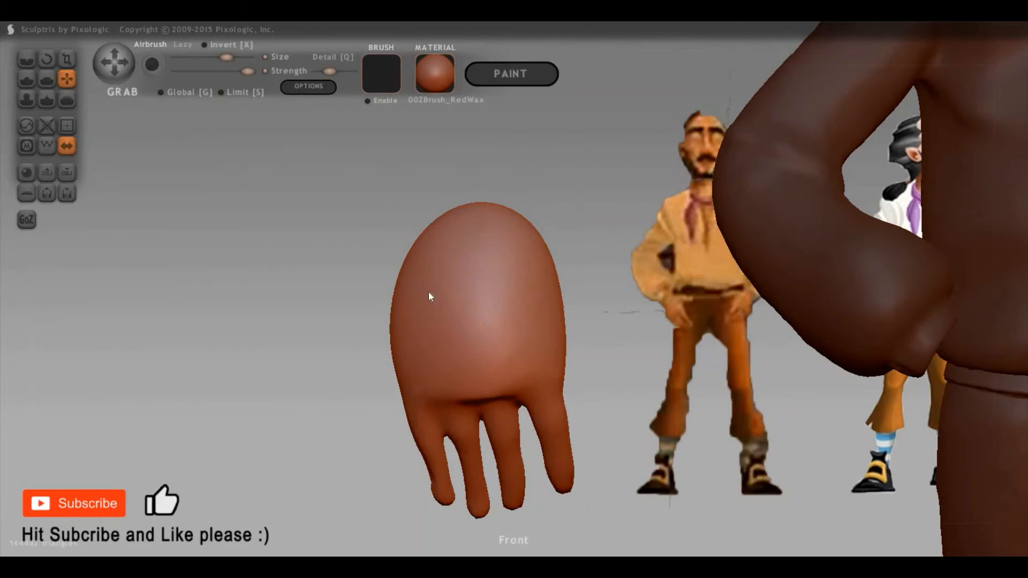
pyautogui.moveTo(430, 294); pyautogui.dragTo(474, 303, button='right')
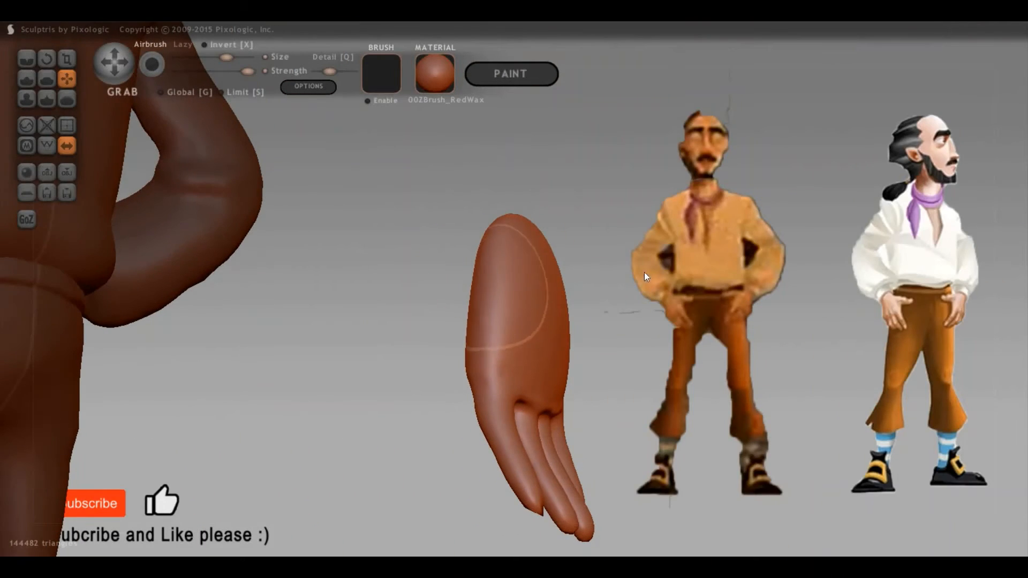
pyautogui.moveTo(794, 281); pyautogui.dragTo(560, 289, button='right')
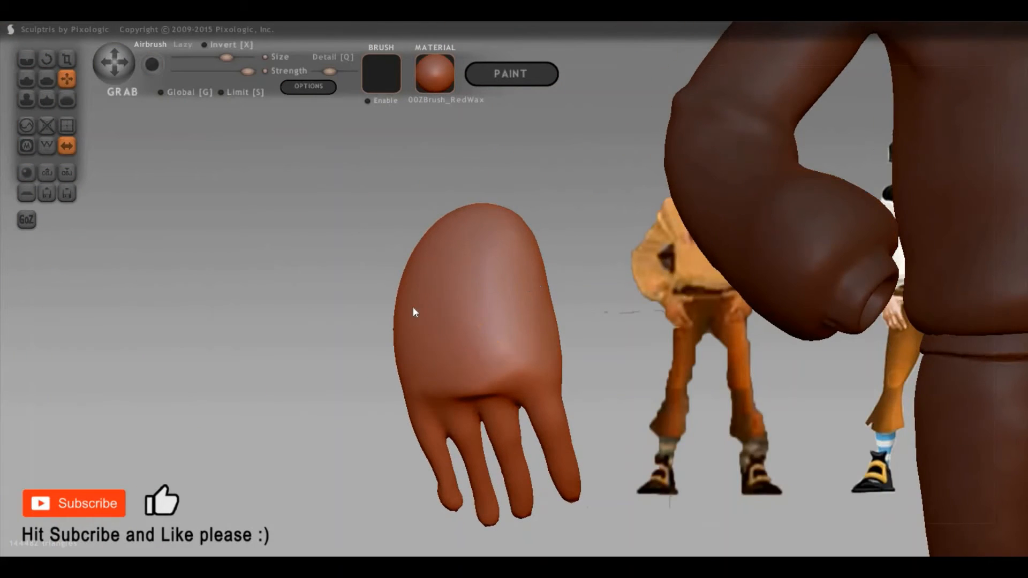
pyautogui.moveTo(415, 312); pyautogui.dragTo(461, 304, button='right')
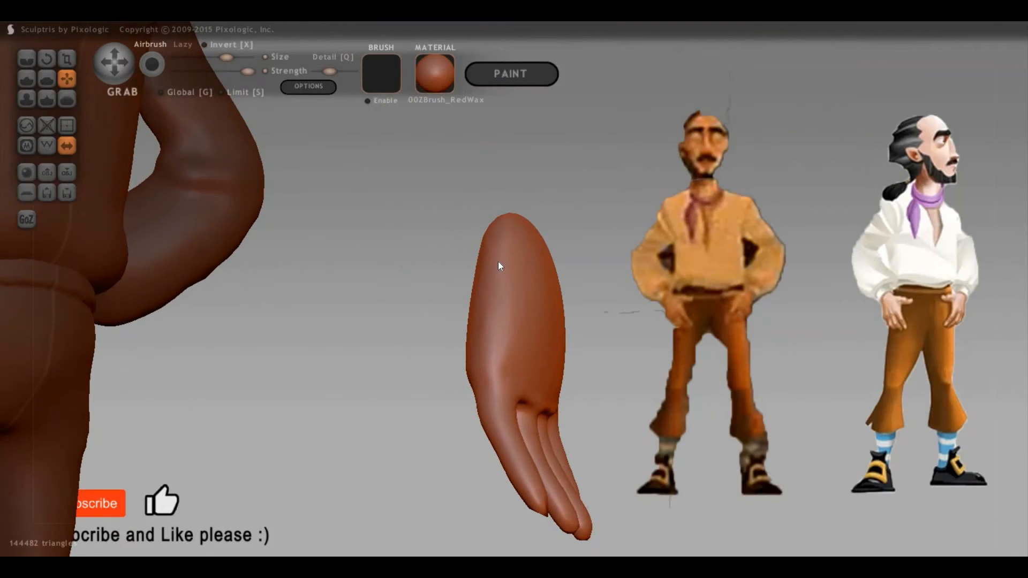
# Raise a bump near the wrist on the index-finger side with Inflate and pull it out into a curved thumb with Grab
pyautogui.press('i')
pyautogui.moveTo(750, 314)
pyautogui.mouseDown(button='right')
pyautogui.moveTo(756, 255)
pyautogui.moveTo(656, 287)
pyautogui.moveTo(557, 278)
pyautogui.mouseUp(button='right')
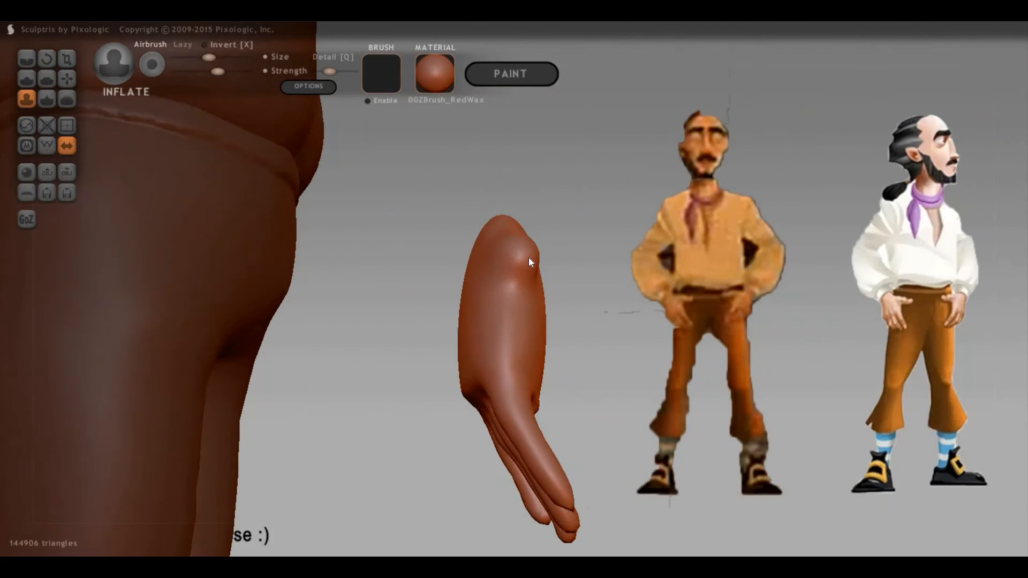
pyautogui.press('g')
pyautogui.press('space')
pyautogui.moveTo(538, 221); pyautogui.dragTo(525, 256)
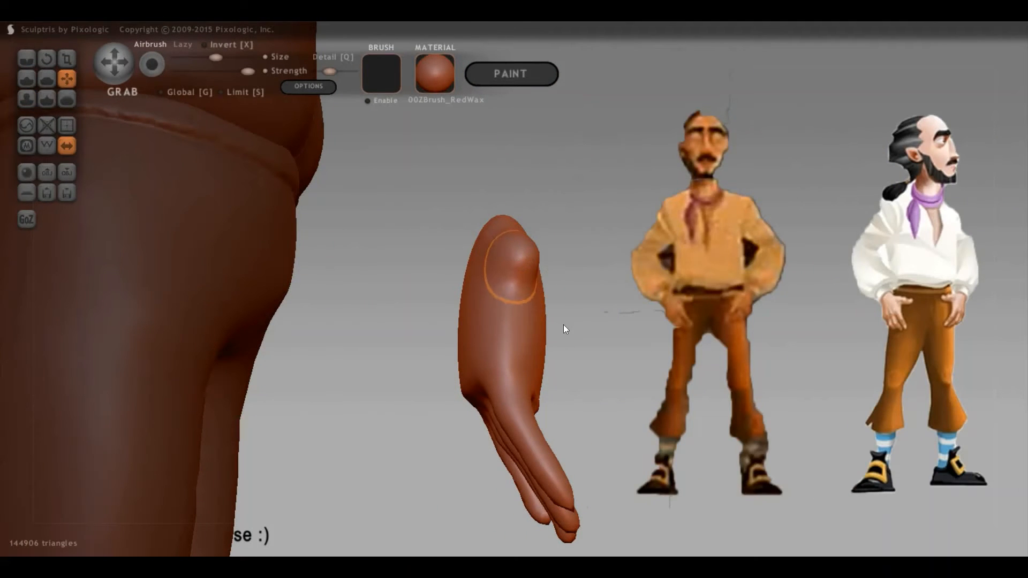
pyautogui.press('space')
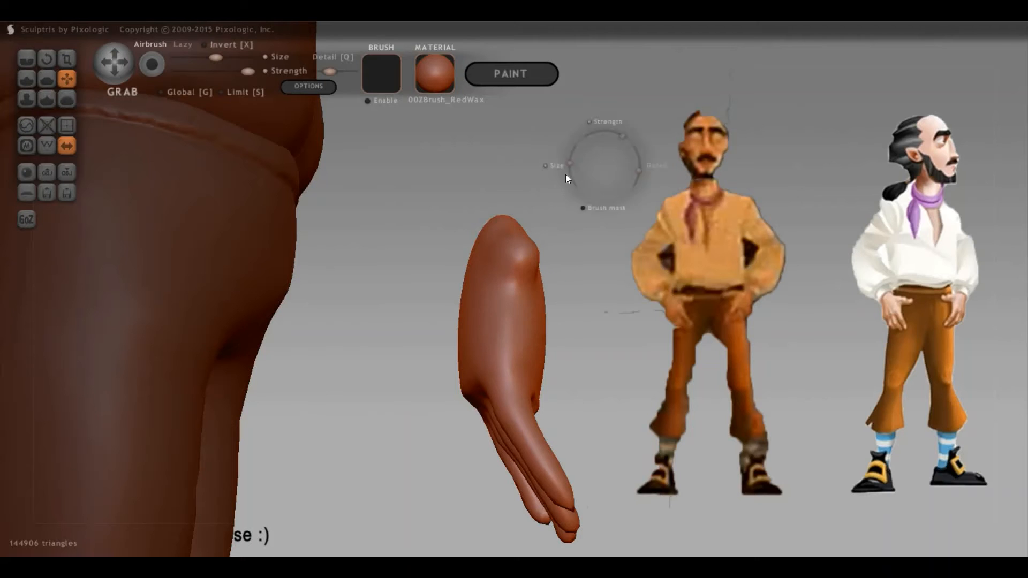
pyautogui.moveTo(566, 175); pyautogui.dragTo(561, 184)
pyautogui.moveTo(519, 262); pyautogui.dragTo(614, 322)
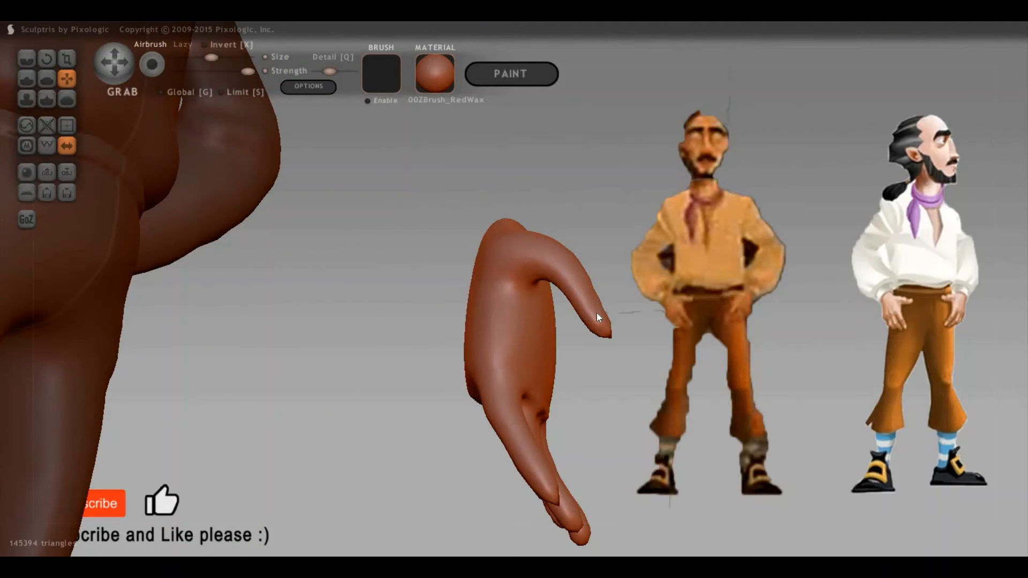
# Thicken the thumb from its base to its tip with the Inflate brush
pyautogui.press('7')
pyautogui.press('space')
pyautogui.moveTo(607, 261); pyautogui.dragTo(610, 254)
pyautogui.moveTo(598, 323); pyautogui.dragTo(580, 278)
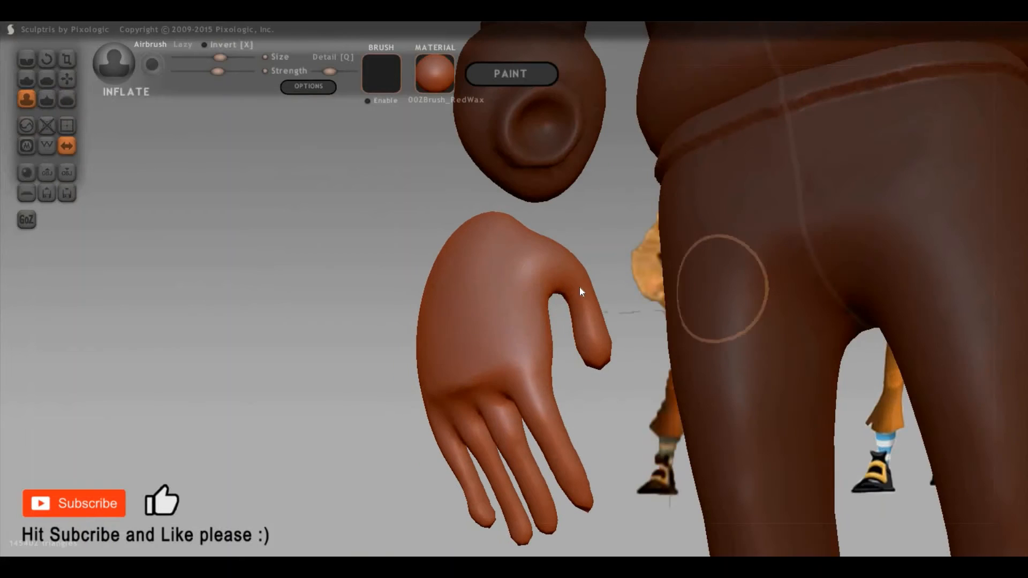
pyautogui.moveTo(580, 291)
pyautogui.mouseDown()
pyautogui.moveTo(505, 264)
pyautogui.moveTo(547, 264)
pyautogui.moveTo(587, 225)
pyautogui.moveTo(462, 247)
pyautogui.mouseUp()
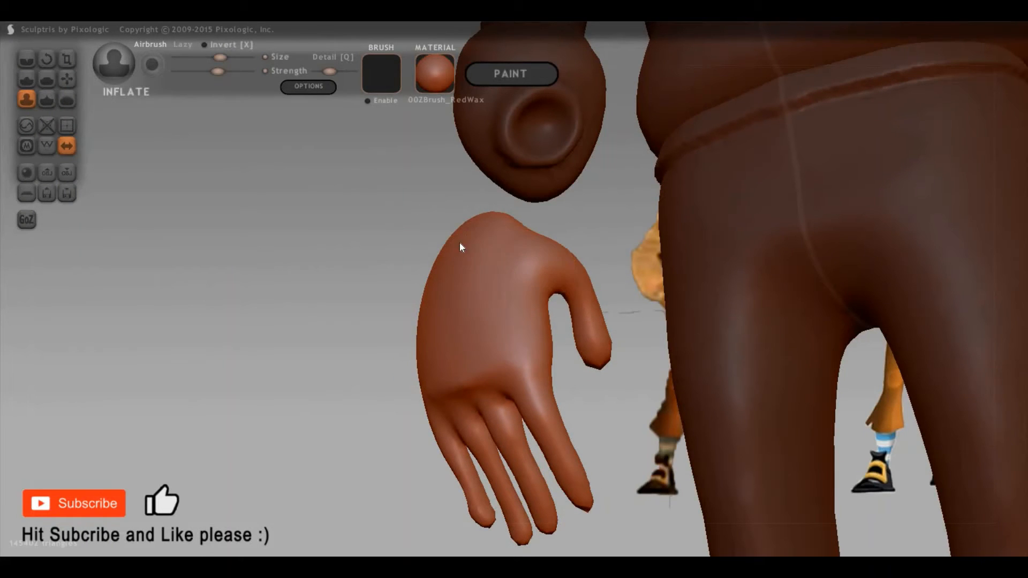
# Isolate the hands by swapping the mask onto them and back and hiding the masked body
pyautogui.moveTo(459, 243); pyautogui.dragTo(539, 307, button='right')
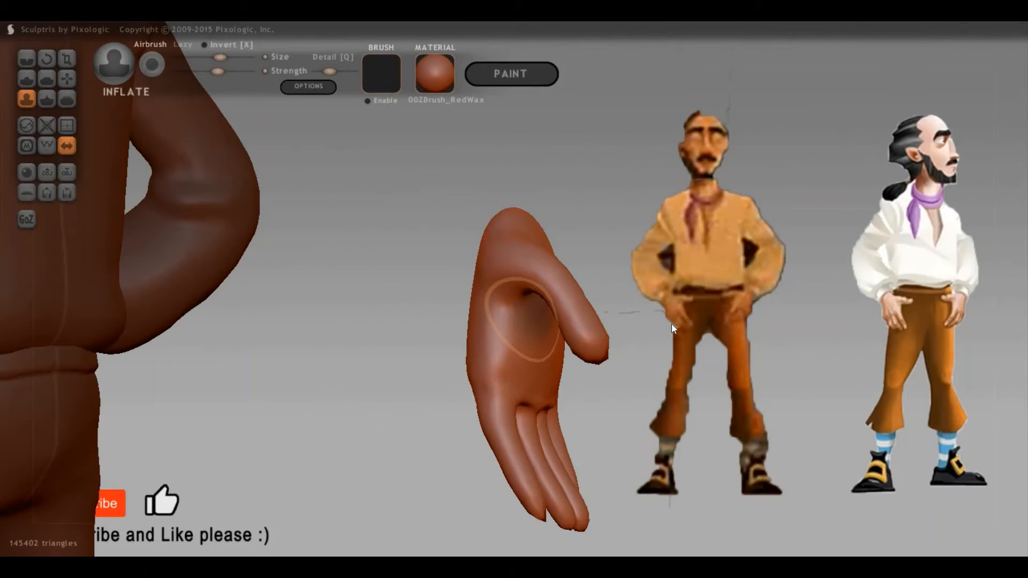
pyautogui.keyDown('ctrl'); pyautogui.click(811, 356); pyautogui.keyUp('ctrl')
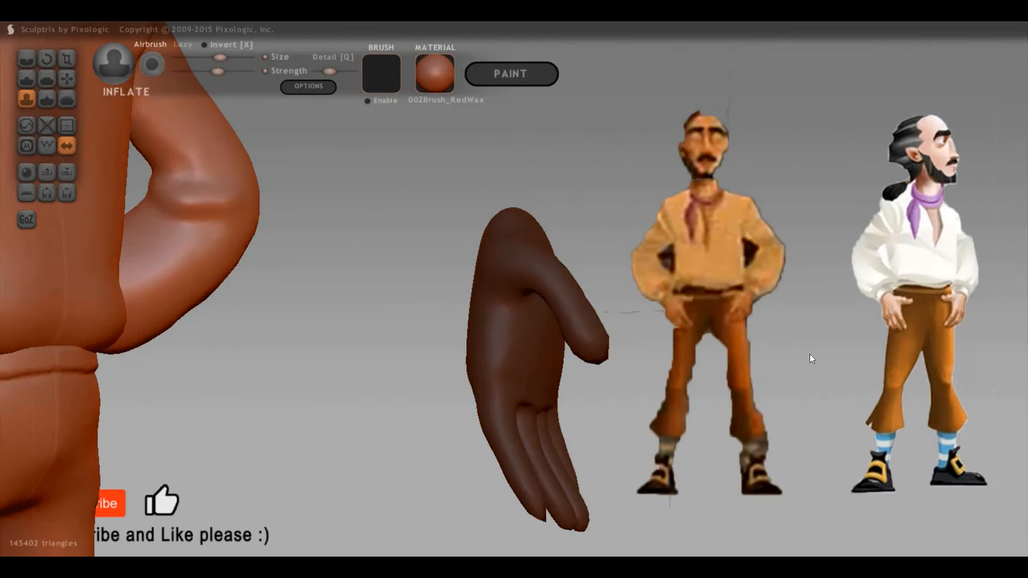
pyautogui.keyDown('ctrl'); pyautogui.click(810, 355); pyautogui.keyUp('ctrl')
pyautogui.press('h')
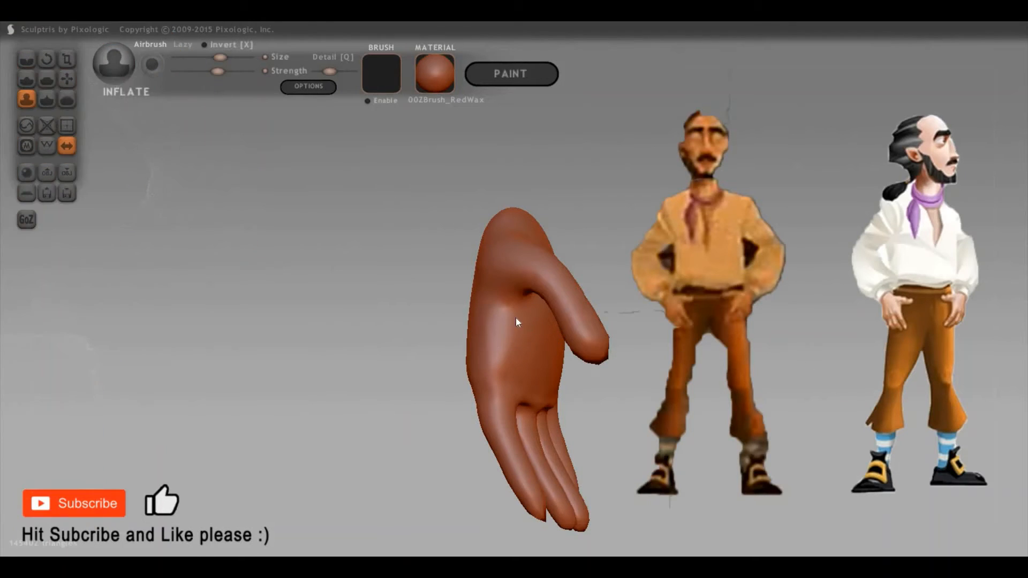
# Build up the fleshy base of the thumb where it joins the palm with a larger Inflate brush
pyautogui.moveTo(516, 318); pyautogui.dragTo(589, 317, button='right')
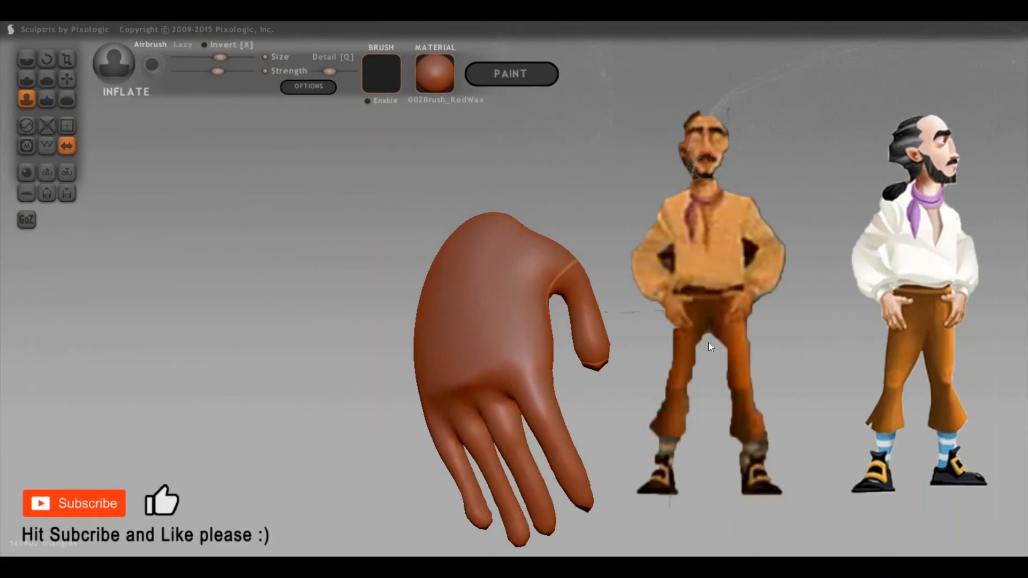
pyautogui.moveTo(710, 347)
pyautogui.mouseDown(button='right')
pyautogui.moveTo(735, 304)
pyautogui.moveTo(695, 316)
pyautogui.moveTo(569, 285)
pyautogui.mouseUp(button='right')
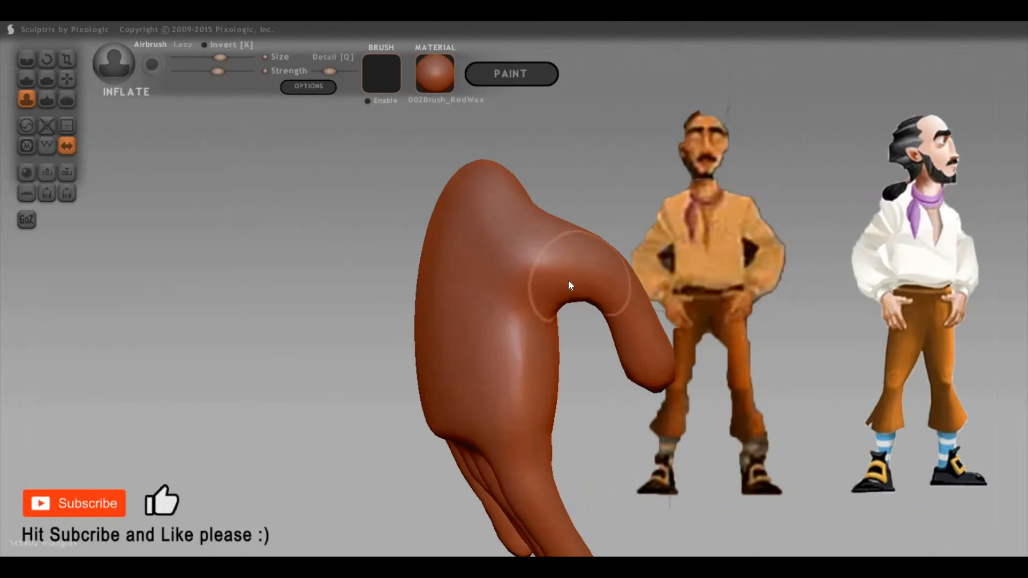
pyautogui.press('space')
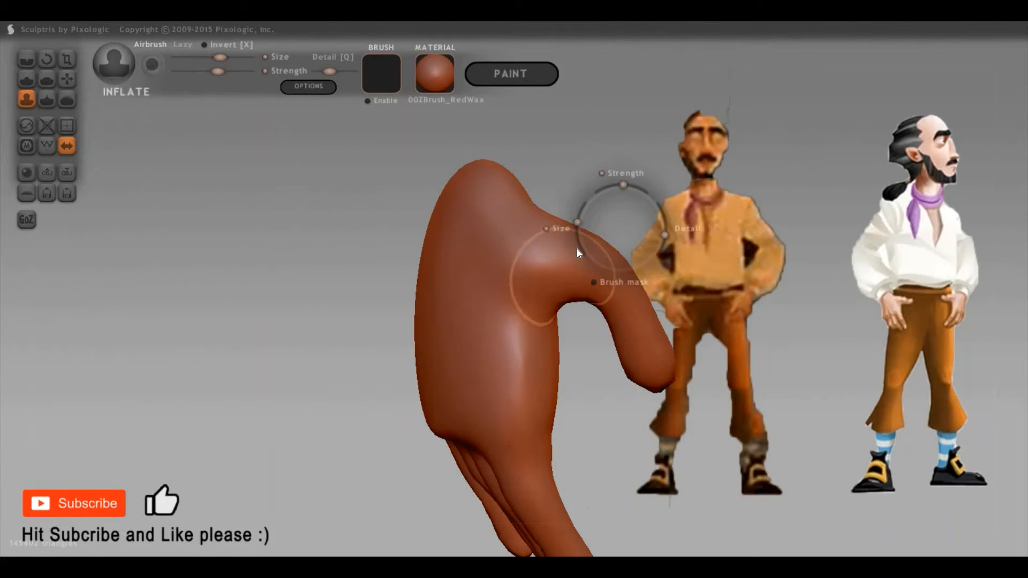
pyautogui.moveTo(577, 249); pyautogui.dragTo(577, 246)
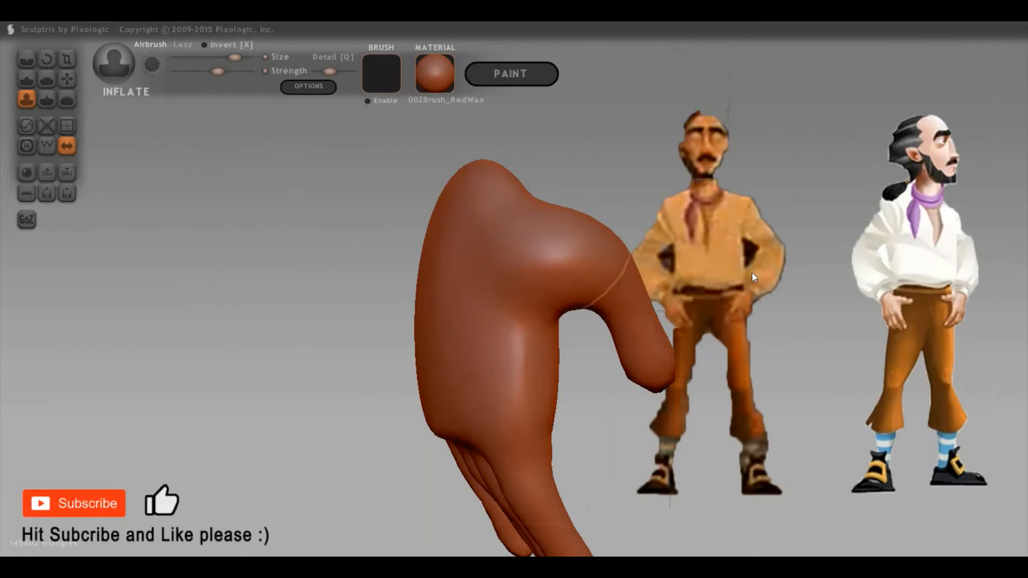
pyautogui.moveTo(734, 307); pyautogui.dragTo(691, 267, button='right')
pyautogui.moveTo(753, 383)
pyautogui.mouseDown(button='right')
pyautogui.moveTo(769, 271)
pyautogui.moveTo(695, 204)
pyautogui.moveTo(653, 258)
pyautogui.moveTo(569, 321)
pyautogui.moveTo(634, 335)
pyautogui.moveTo(546, 471)
pyautogui.moveTo(610, 459)
pyautogui.mouseUp(button='right')
pyautogui.moveTo(711, 376)
pyautogui.mouseDown(button='right')
pyautogui.moveTo(845, 399)
pyautogui.moveTo(757, 363)
pyautogui.moveTo(798, 384)
pyautogui.moveTo(779, 262)
pyautogui.moveTo(791, 308)
pyautogui.moveTo(874, 329)
pyautogui.moveTo(834, 324)
pyautogui.moveTo(719, 344)
pyautogui.moveTo(426, 278)
pyautogui.moveTo(647, 322)
pyautogui.mouseUp(button='right')
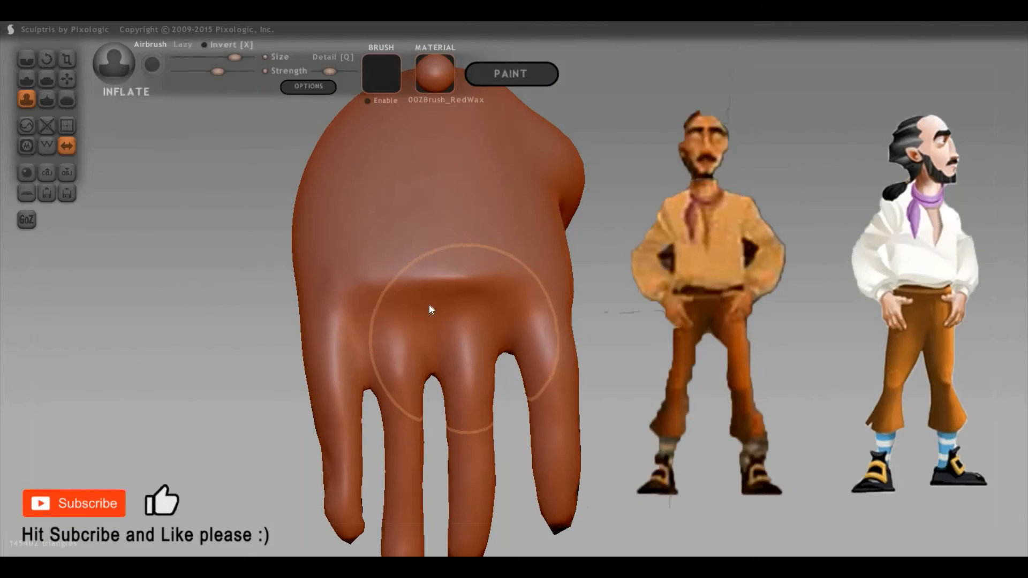
# Fill the step behind the fingers with the Draw brush and blend it into knuckles on the back of the hand
pyautogui.press('d')
pyautogui.press('space')
pyautogui.moveTo(413, 232); pyautogui.dragTo(409, 283)
pyautogui.moveTo(479, 288)
pyautogui.mouseDown()
pyautogui.moveTo(468, 297)
pyautogui.moveTo(567, 288)
pyautogui.moveTo(546, 300)
pyautogui.moveTo(487, 297)
pyautogui.moveTo(464, 324)
pyautogui.moveTo(484, 298)
pyautogui.moveTo(339, 294)
pyautogui.moveTo(455, 308)
pyautogui.moveTo(386, 294)
pyautogui.moveTo(533, 299)
pyautogui.mouseUp()
pyautogui.moveTo(532, 299); pyautogui.dragTo(459, 331, button='right')
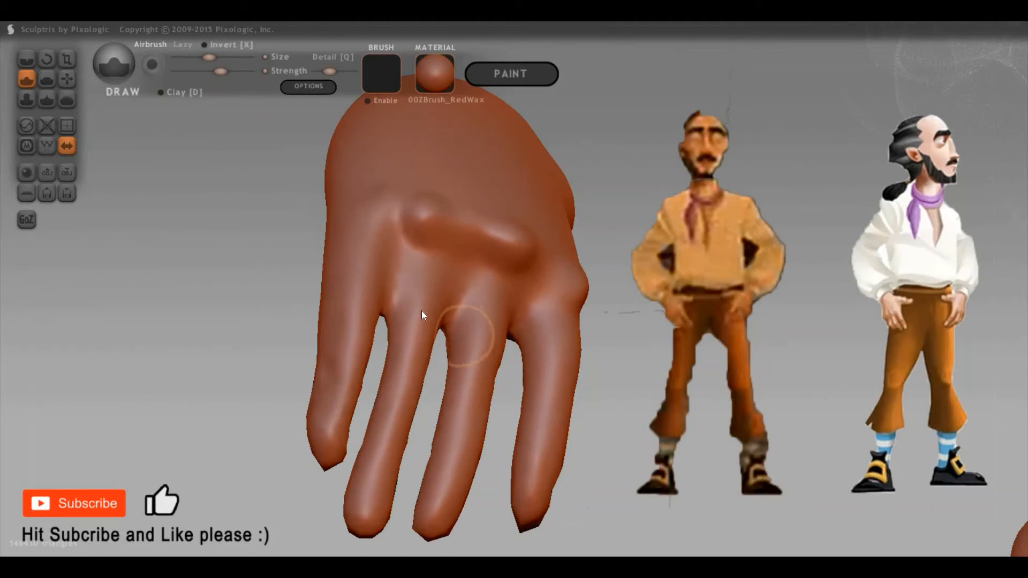
pyautogui.press('space')
pyautogui.moveTo(429, 261)
pyautogui.mouseDown()
pyautogui.moveTo(495, 301)
pyautogui.moveTo(500, 264)
pyautogui.moveTo(577, 303)
pyautogui.moveTo(515, 253)
pyautogui.moveTo(413, 218)
pyautogui.moveTo(720, 243)
pyautogui.mouseUp()
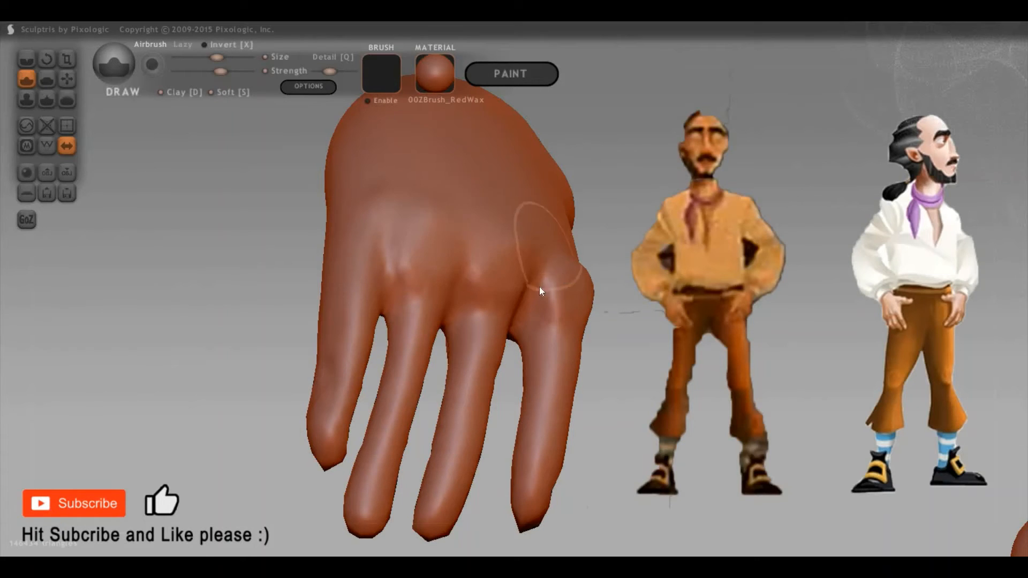
# Bend the thumb inward toward the palm with an enlarged Grab brush
pyautogui.moveTo(539, 287); pyautogui.dragTo(685, 342, button='right')
pyautogui.moveTo(751, 371); pyautogui.dragTo(650, 325)
pyautogui.press('g')
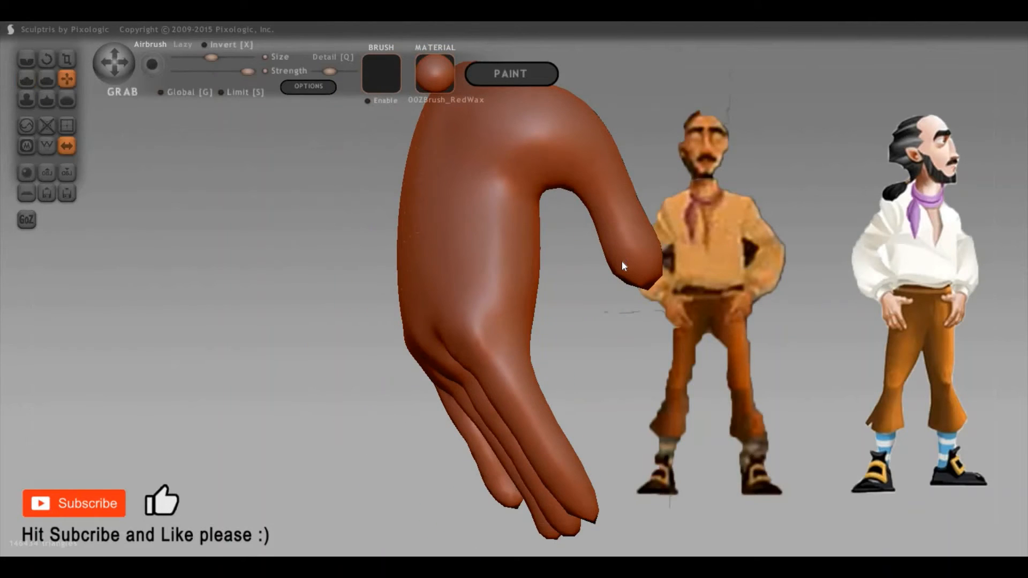
pyautogui.press('g')
pyautogui.press('space')
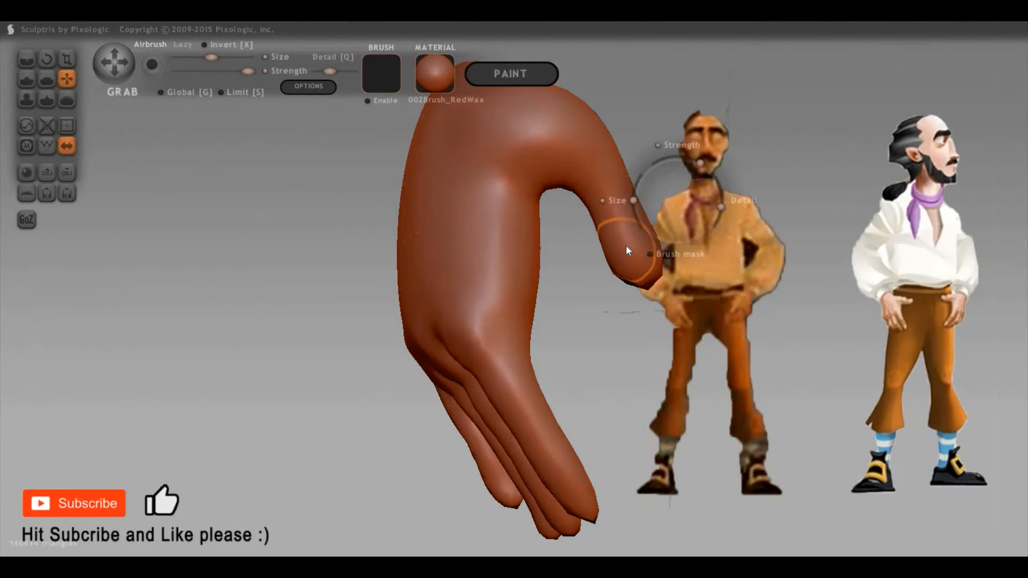
pyautogui.moveTo(635, 208); pyautogui.dragTo(634, 190)
pyautogui.moveTo(643, 244)
pyautogui.mouseDown()
pyautogui.moveTo(626, 280)
pyautogui.moveTo(642, 278)
pyautogui.moveTo(616, 286)
pyautogui.moveTo(600, 266)
pyautogui.mouseUp()
# Smooth the thumb on the palm side and check its shape from the front and the wrist end
pyautogui.moveTo(600, 265); pyautogui.dragTo(550, 252, button='right')
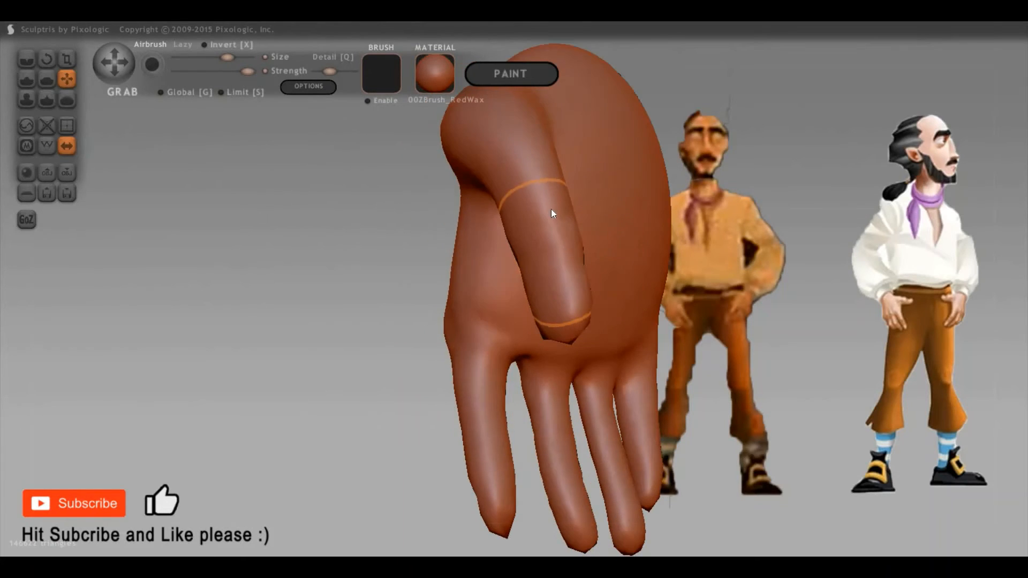
pyautogui.moveTo(564, 263)
pyautogui.keyDown('shift'); pyautogui.mouseDown()
pyautogui.moveTo(644, 253)
pyautogui.moveTo(617, 250)
pyautogui.mouseUp(); pyautogui.keyUp('shift')
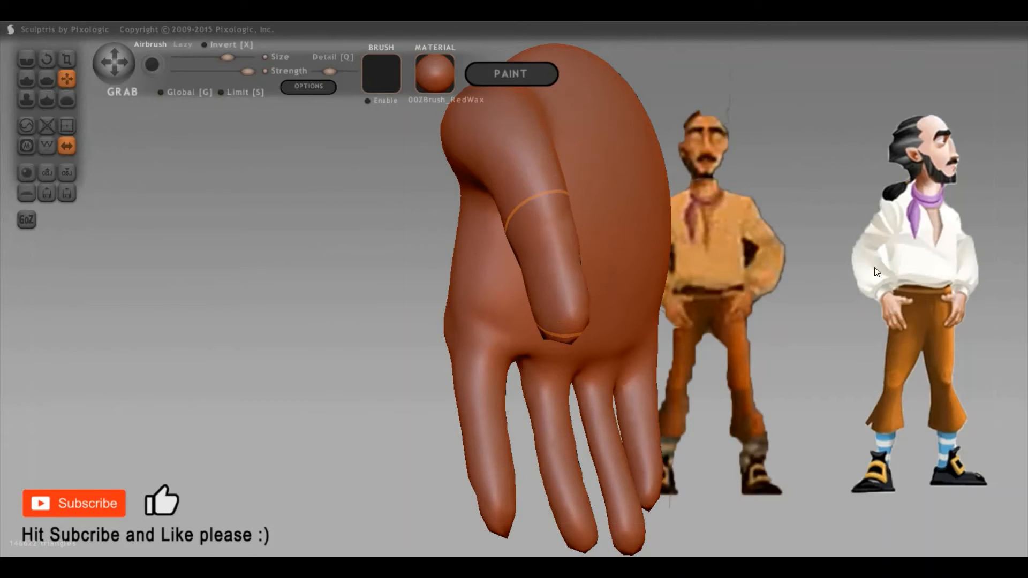
pyautogui.moveTo(509, 176); pyautogui.dragTo(492, 161, button='right')
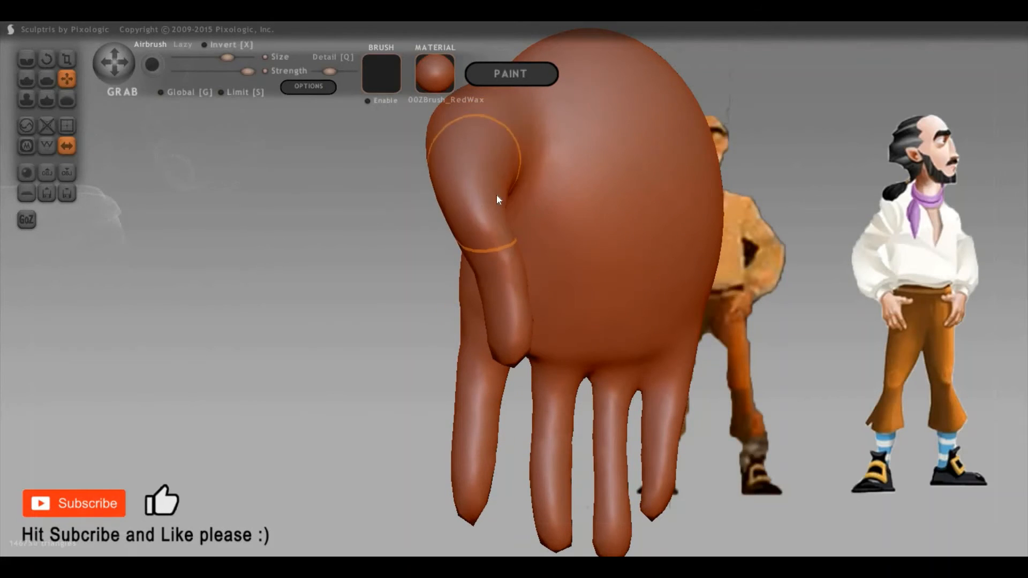
pyautogui.moveTo(593, 191)
pyautogui.mouseDown(button='right')
pyautogui.moveTo(699, 214)
pyautogui.moveTo(689, 213)
pyautogui.moveTo(765, 259)
pyautogui.moveTo(803, 403)
pyautogui.moveTo(728, 375)
pyautogui.moveTo(593, 267)
pyautogui.moveTo(473, 308)
pyautogui.moveTo(553, 356)
pyautogui.moveTo(572, 337)
pyautogui.moveTo(766, 410)
pyautogui.moveTo(358, 264)
pyautogui.moveTo(910, 304)
pyautogui.mouseUp(button='right')
pyautogui.moveTo(564, 246); pyautogui.dragTo(530, 220, button='right')
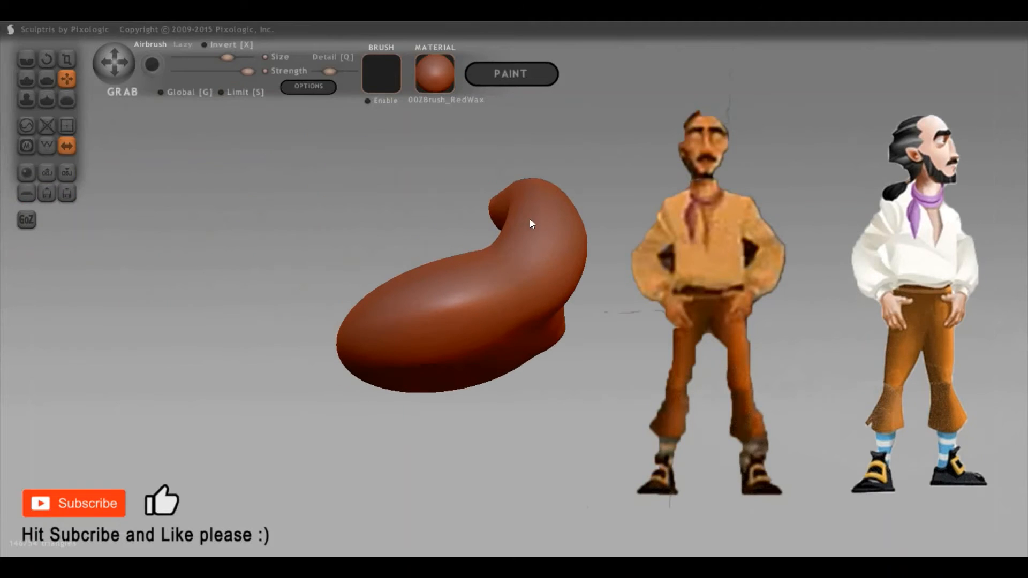
# Reposition the thumb and its base over the palm with an enlarged Grab brush
pyautogui.press('space')
pyautogui.moveTo(541, 175)
pyautogui.mouseDown()
pyautogui.moveTo(556, 228)
pyautogui.moveTo(585, 249)
pyautogui.mouseUp()
pyautogui.moveTo(779, 295)
pyautogui.mouseDown(button='right')
pyautogui.moveTo(658, 292)
pyautogui.moveTo(680, 445)
pyautogui.moveTo(665, 351)
pyautogui.moveTo(717, 353)
pyautogui.moveTo(629, 333)
pyautogui.moveTo(496, 248)
pyautogui.moveTo(799, 291)
pyautogui.mouseUp(button='right')
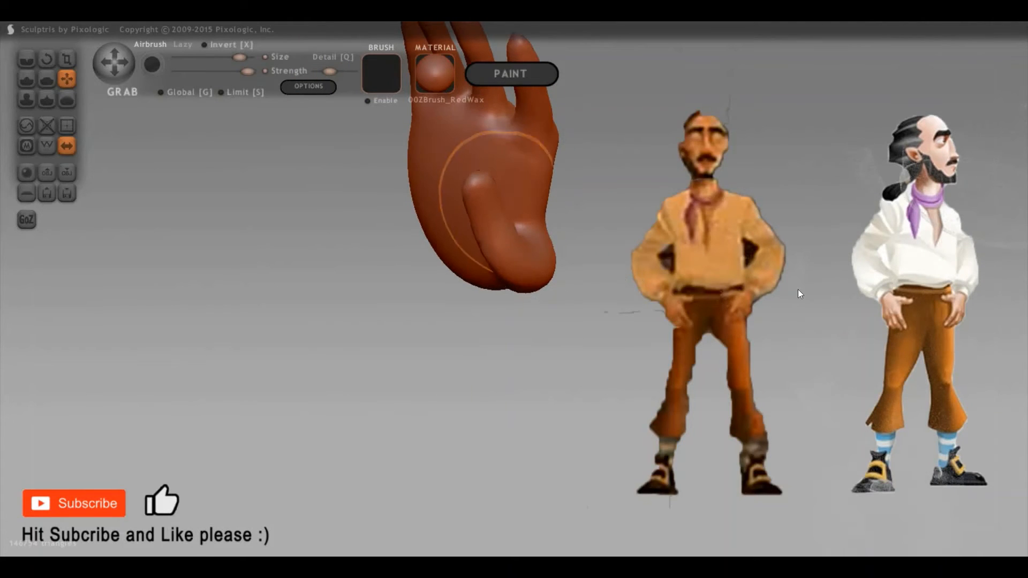
pyautogui.moveTo(624, 261)
pyautogui.mouseDown(button='right')
pyautogui.moveTo(461, 189)
pyautogui.moveTo(459, 179)
pyautogui.mouseUp(button='right')
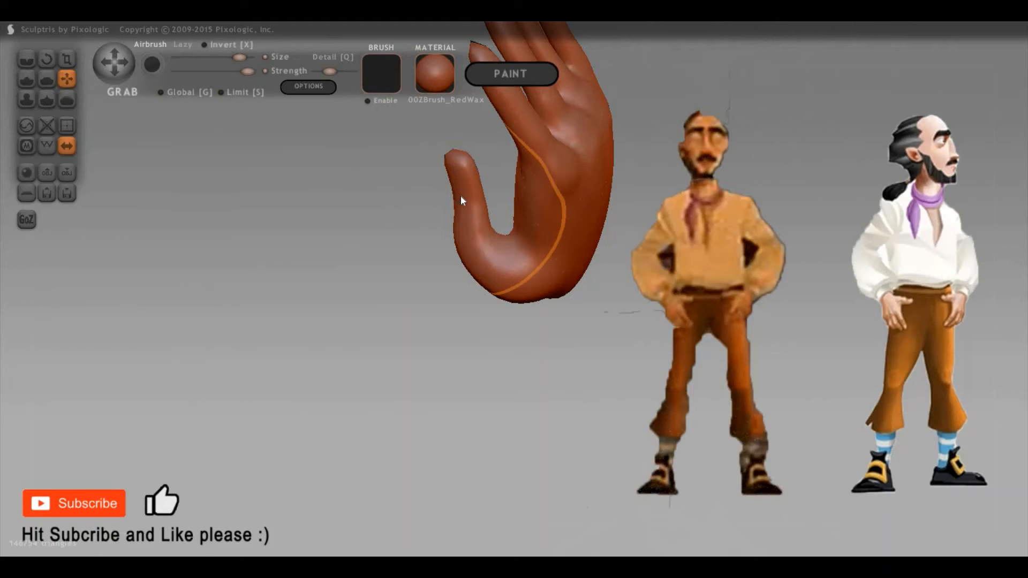
# Adjust the tip of the thumb with a smaller Grab brush
pyautogui.press('g')
pyautogui.press('g')
pyautogui.press('space')
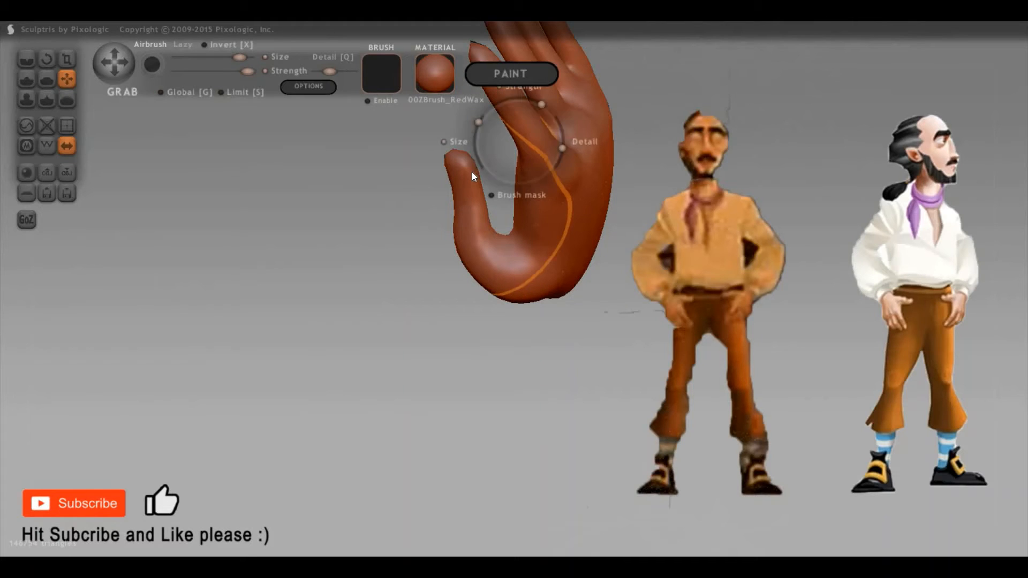
pyautogui.moveTo(478, 124); pyautogui.dragTo(476, 132)
pyautogui.moveTo(461, 185); pyautogui.dragTo(464, 189)
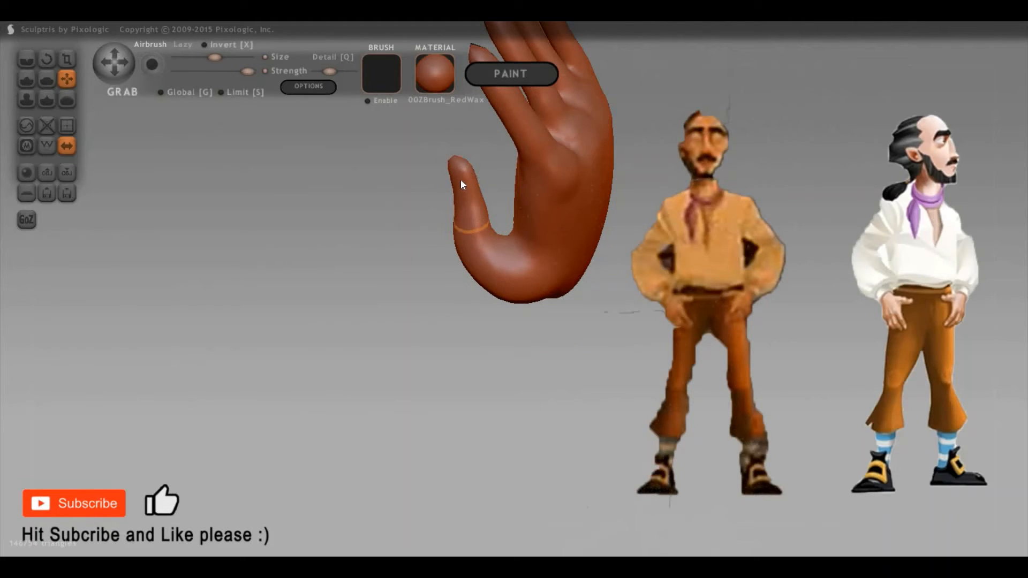
# Thicken the end of the thumb with the Inflate brush
pyautogui.press('c')
pyautogui.press('space')
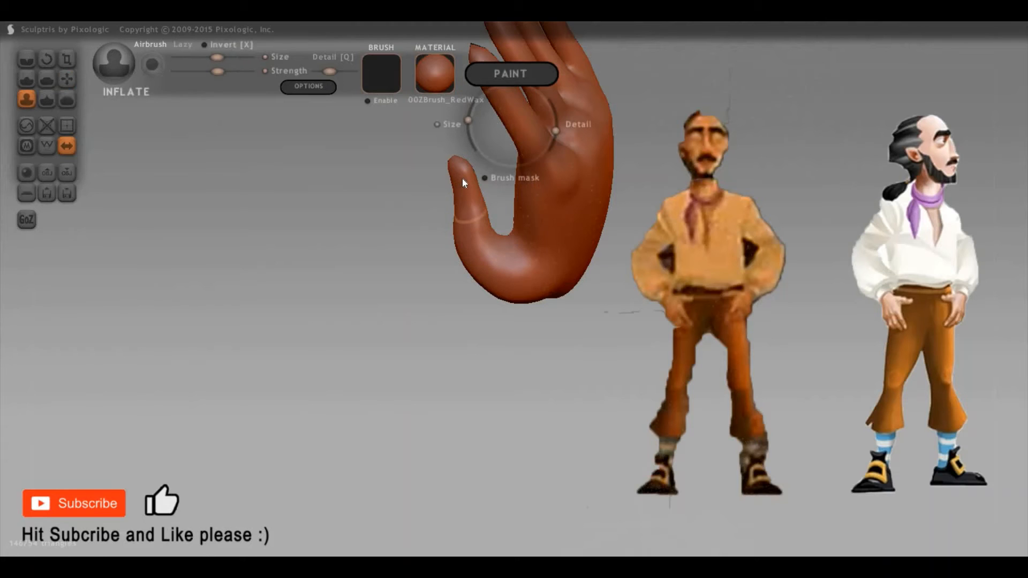
pyautogui.click(464, 166)
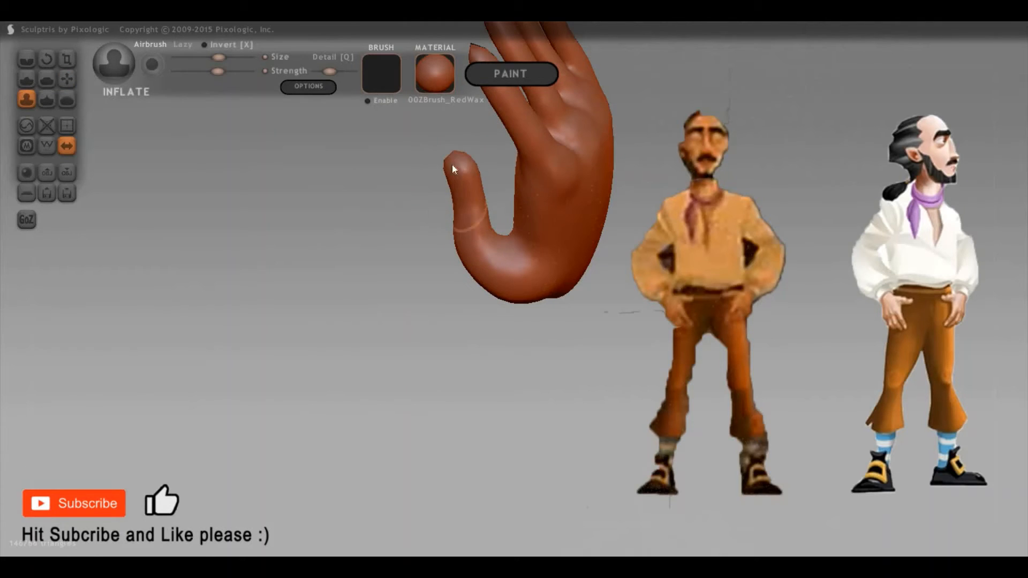
pyautogui.moveTo(442, 166)
pyautogui.mouseDown()
pyautogui.moveTo(377, 173)
pyautogui.moveTo(363, 187)
pyautogui.moveTo(365, 152)
pyautogui.moveTo(365, 189)
pyautogui.moveTo(524, 226)
pyautogui.moveTo(567, 226)
pyautogui.mouseUp()
pyautogui.moveTo(686, 171); pyautogui.dragTo(599, 233)
# Carve a shallow hollow into the middle of the palm with the inverted Draw brush
pyautogui.press('g')
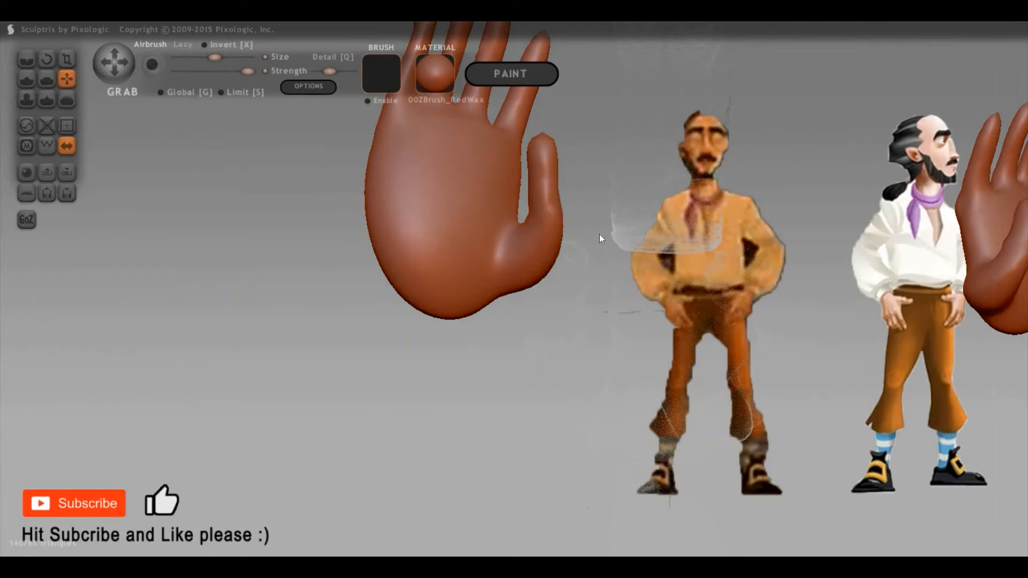
pyautogui.moveTo(617, 290)
pyautogui.mouseDown()
pyautogui.moveTo(520, 293)
pyautogui.moveTo(496, 265)
pyautogui.moveTo(448, 295)
pyautogui.moveTo(482, 280)
pyautogui.mouseUp()
pyautogui.press('4')
pyautogui.moveTo(636, 321); pyautogui.dragTo(568, 316)
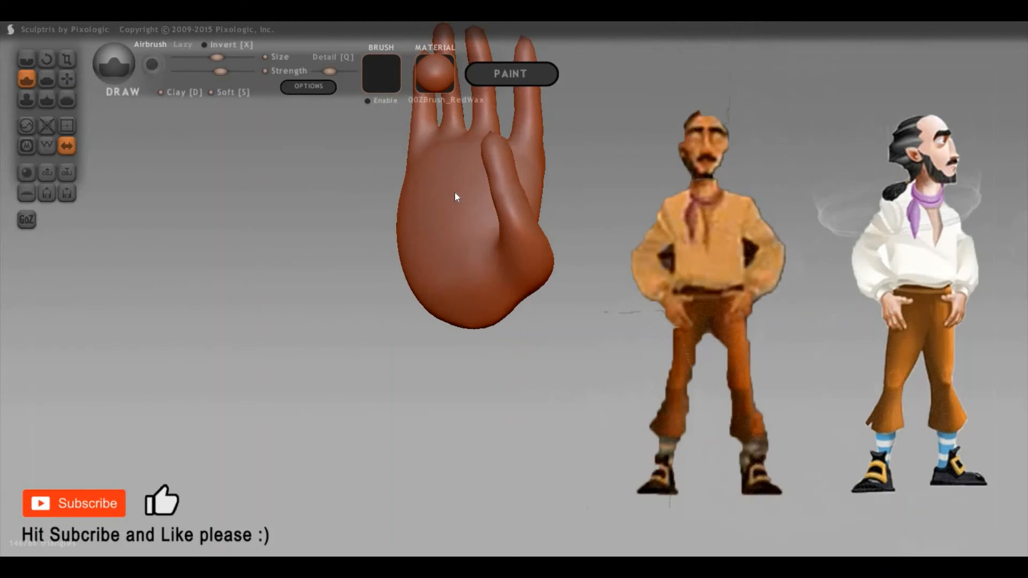
pyautogui.keyDown('alt'); pyautogui.moveTo(434, 204); pyautogui.dragTo(465, 212); pyautogui.keyUp('alt')
pyautogui.moveTo(616, 284)
pyautogui.mouseDown()
pyautogui.moveTo(550, 268)
pyautogui.moveTo(627, 268)
pyautogui.mouseUp()
pyautogui.moveTo(460, 201); pyautogui.dragTo(464, 184)
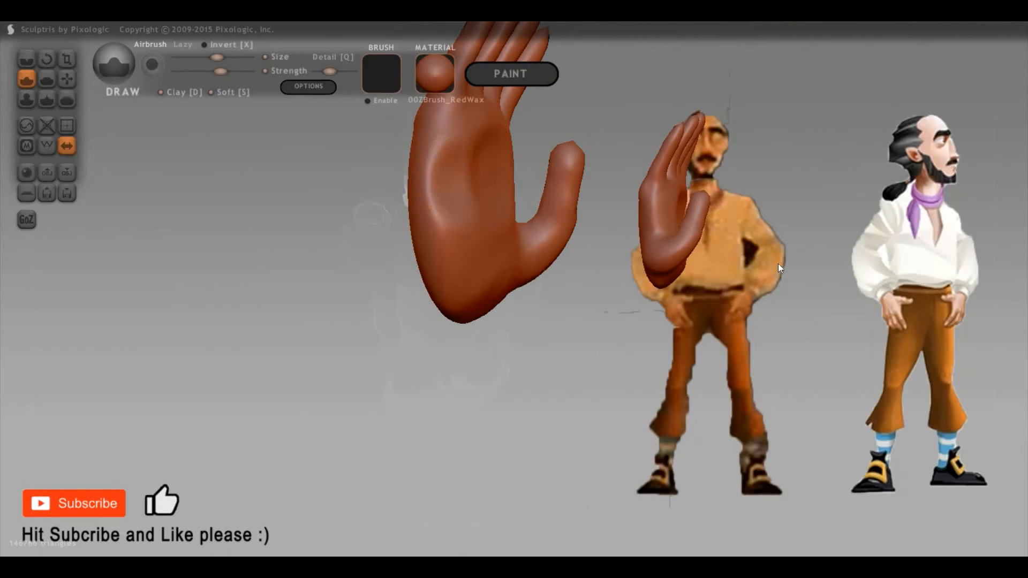
pyautogui.moveTo(778, 264); pyautogui.dragTo(475, 225)
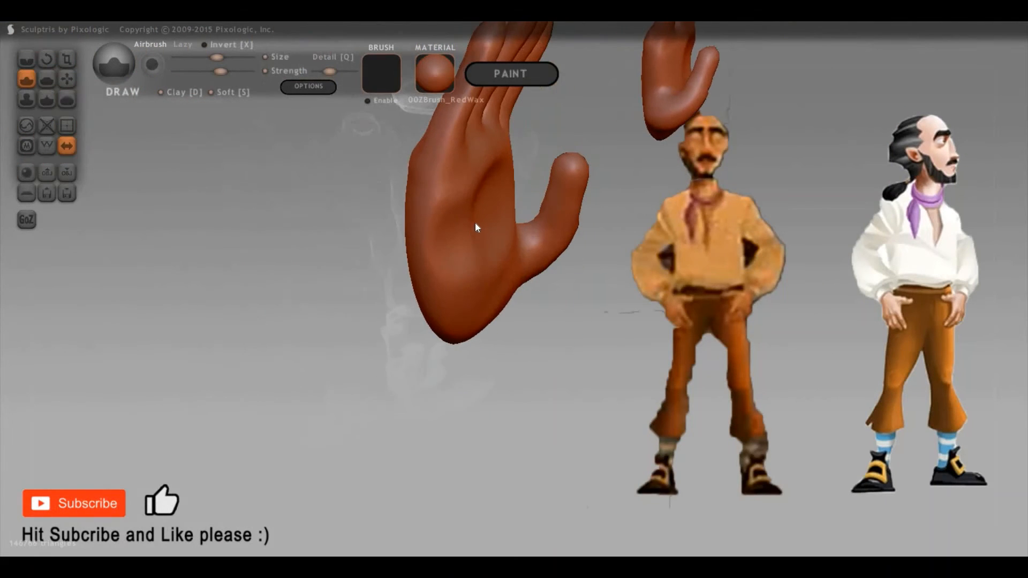
pyautogui.moveTo(896, 243)
pyautogui.mouseDown()
pyautogui.moveTo(985, 241)
pyautogui.moveTo(904, 237)
pyautogui.mouseUp()
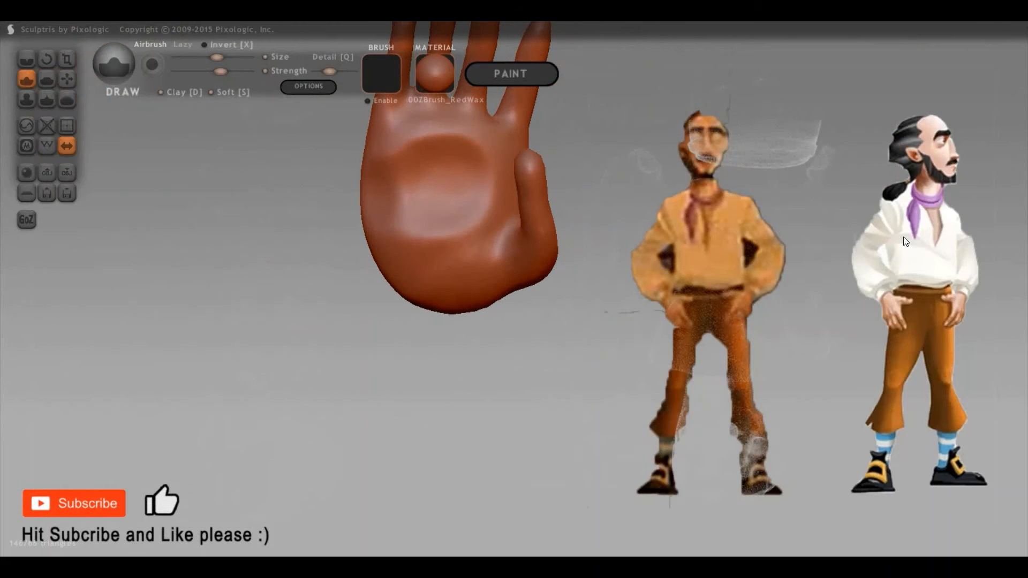
pyautogui.moveTo(733, 259)
pyautogui.mouseDown()
pyautogui.moveTo(988, 256)
pyautogui.moveTo(503, 136)
pyautogui.moveTo(509, 185)
pyautogui.mouseUp()
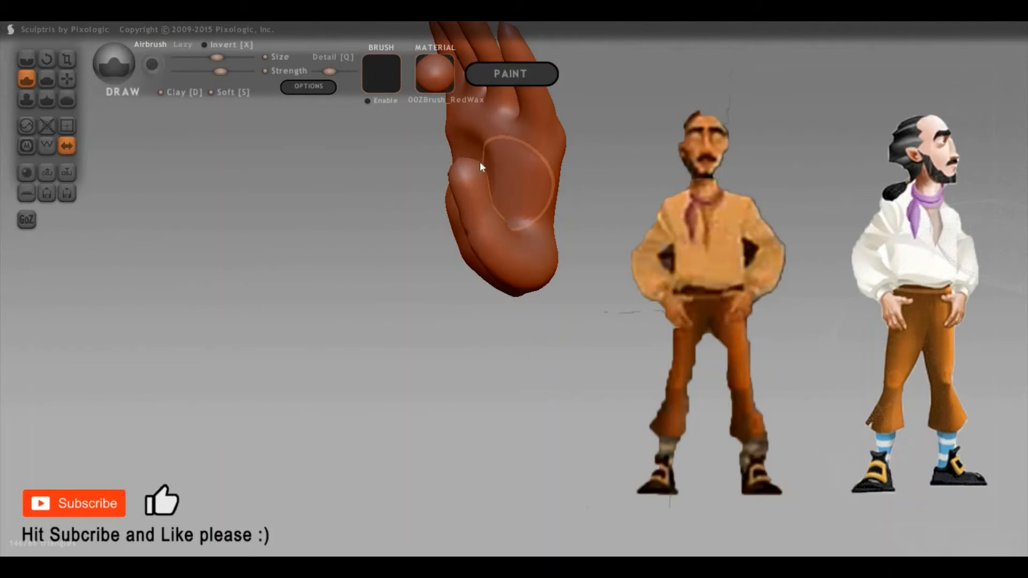
pyautogui.moveTo(397, 188)
pyautogui.mouseDown()
pyautogui.moveTo(747, 203)
pyautogui.moveTo(799, 142)
pyautogui.moveTo(835, 158)
pyautogui.moveTo(589, 336)
pyautogui.mouseUp()
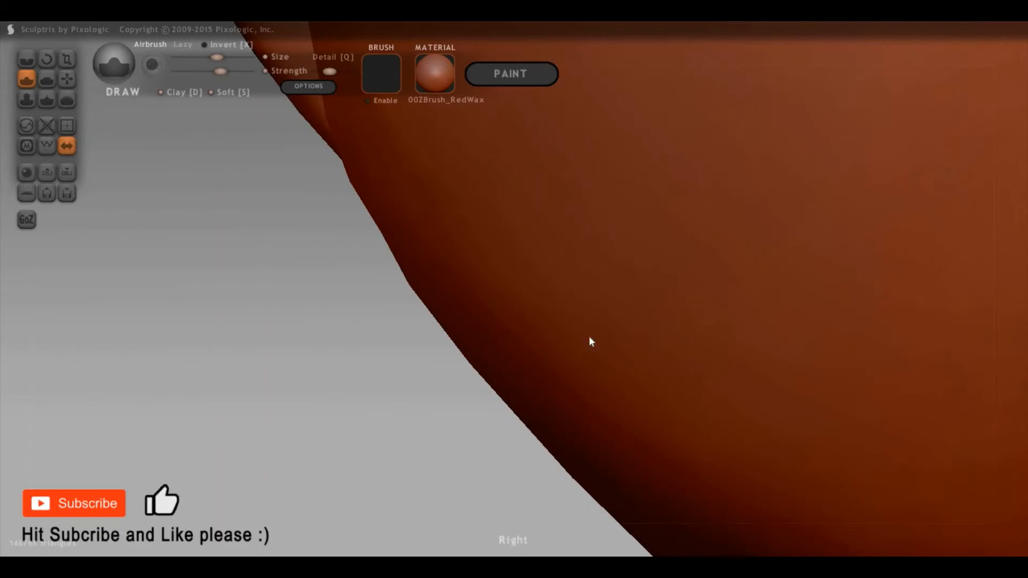
# Reshape the outer edge of the palm on the little-finger side with a larger Grab brush
pyautogui.moveTo(865, 308)
pyautogui.mouseDown()
pyautogui.moveTo(644, 370)
pyautogui.moveTo(726, 368)
pyautogui.moveTo(574, 250)
pyautogui.moveTo(516, 234)
pyautogui.moveTo(663, 303)
pyautogui.moveTo(605, 284)
pyautogui.moveTo(589, 264)
pyautogui.moveTo(539, 259)
pyautogui.mouseUp()
pyautogui.press('g')
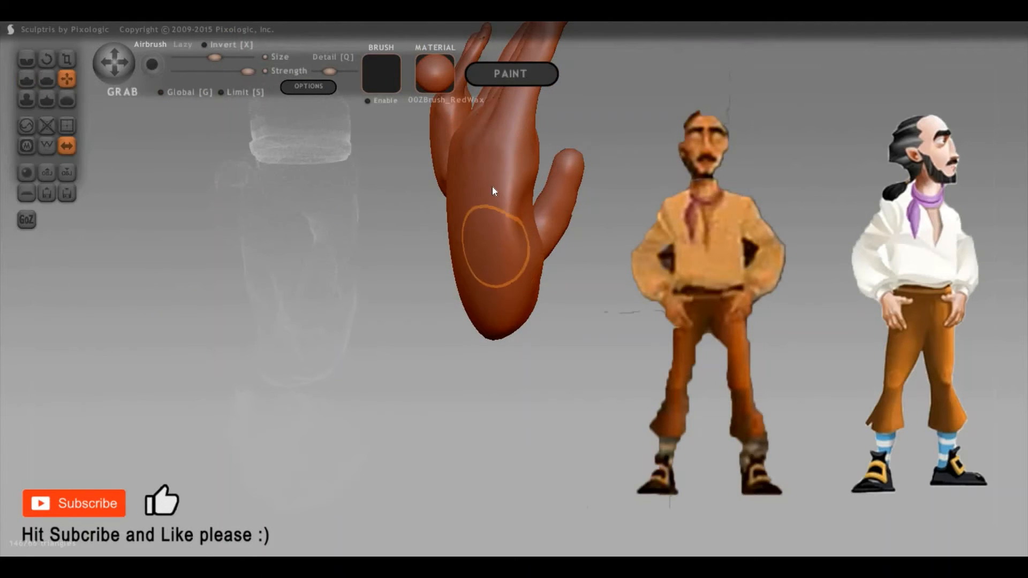
pyautogui.press('space')
pyautogui.moveTo(463, 224); pyautogui.dragTo(476, 223)
pyautogui.moveTo(557, 326)
pyautogui.mouseDown()
pyautogui.moveTo(413, 182)
pyautogui.moveTo(431, 191)
pyautogui.mouseUp()
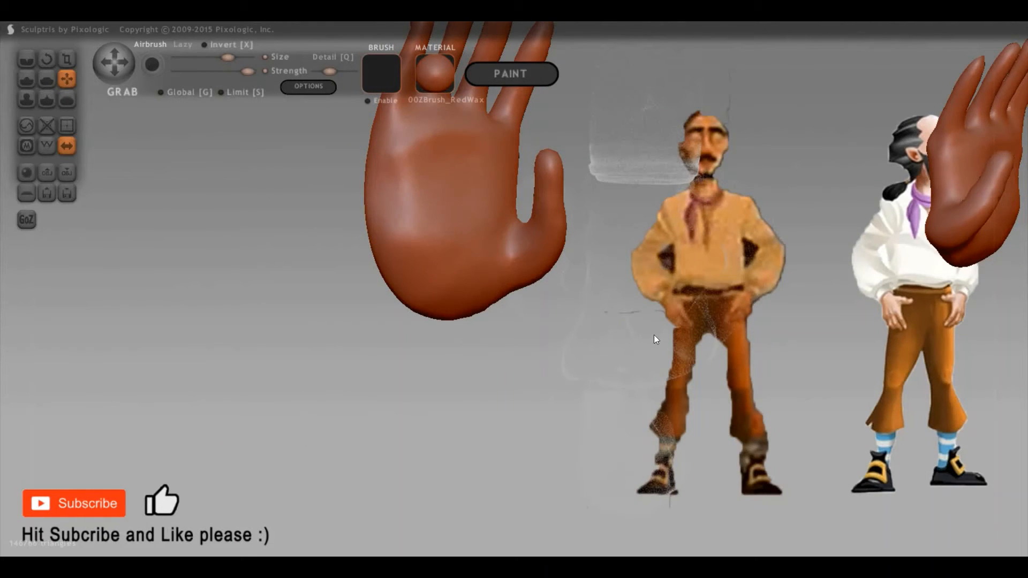
# Raise fleshy pads on the palm just below the fingers with a smaller Draw brush, undoing unwanted strokes
pyautogui.press('d')
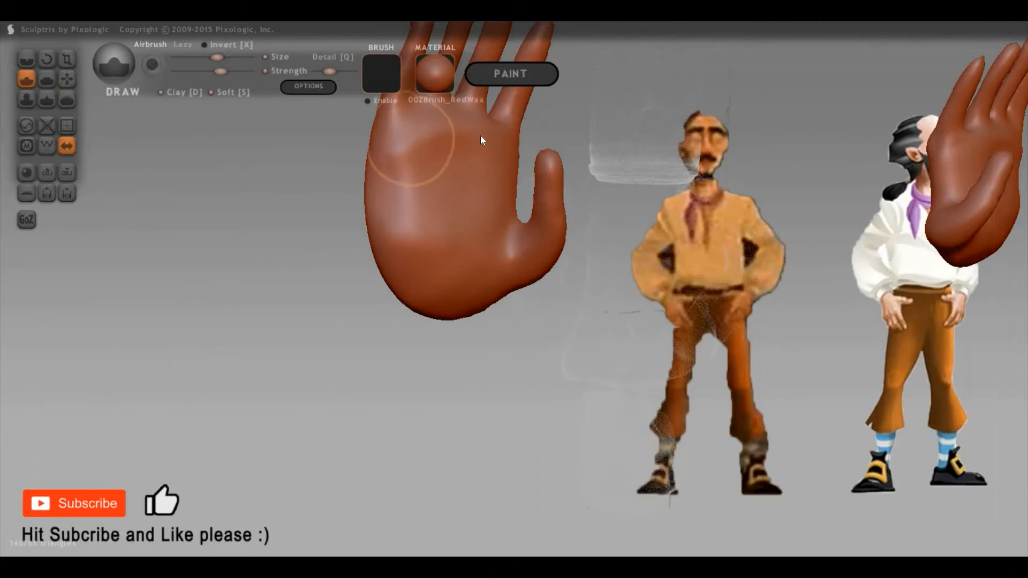
pyautogui.moveTo(480, 136)
pyautogui.mouseDown()
pyautogui.moveTo(495, 145)
pyautogui.moveTo(504, 121)
pyautogui.mouseUp()
pyautogui.hotkey('ctrl', 'z')
pyautogui.press('space')
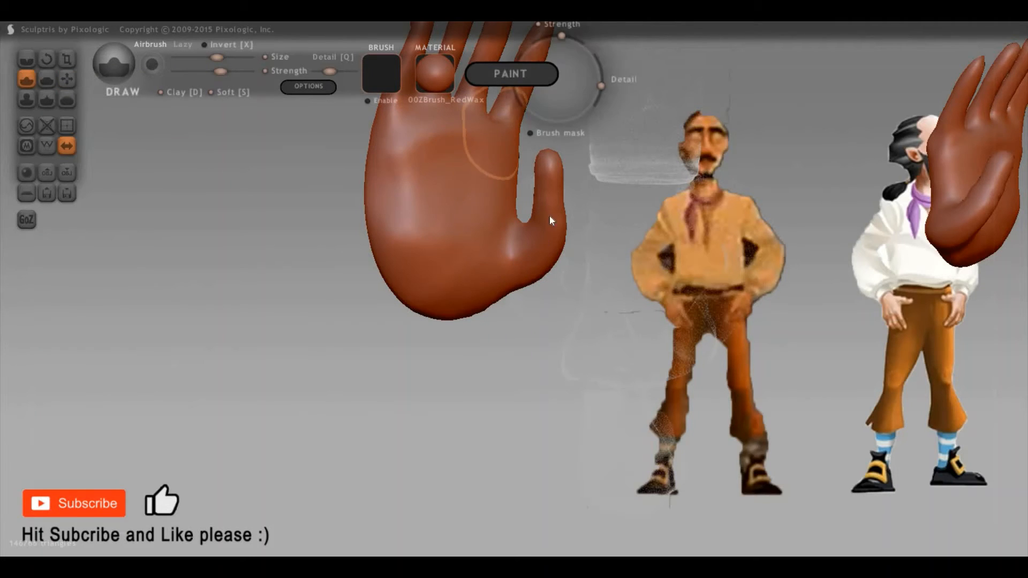
pyautogui.press('space')
pyautogui.moveTo(480, 200); pyautogui.dragTo(519, 230, button='right')
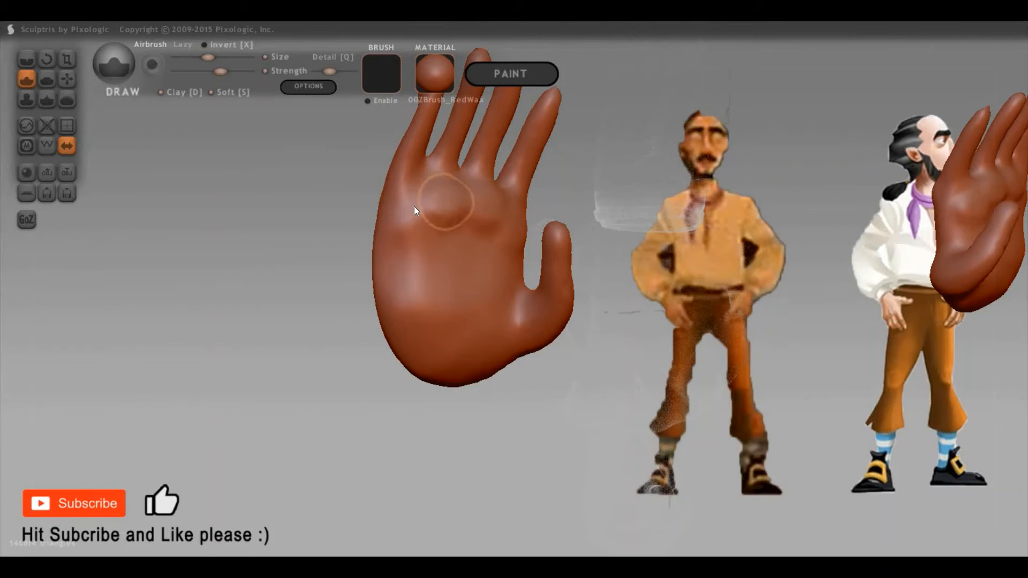
pyautogui.moveTo(414, 207); pyautogui.dragTo(432, 213)
pyautogui.moveTo(713, 150); pyautogui.dragTo(410, 252, button='right')
pyautogui.moveTo(410, 229)
pyautogui.mouseDown()
pyautogui.moveTo(407, 261)
pyautogui.moveTo(425, 278)
pyautogui.moveTo(409, 244)
pyautogui.moveTo(454, 225)
pyautogui.moveTo(471, 248)
pyautogui.moveTo(452, 243)
pyautogui.moveTo(460, 232)
pyautogui.moveTo(489, 236)
pyautogui.mouseUp()
pyautogui.hotkey('ctrl', 'z')
# Thicken the fingers with the Inflate brush
pyautogui.press('c')
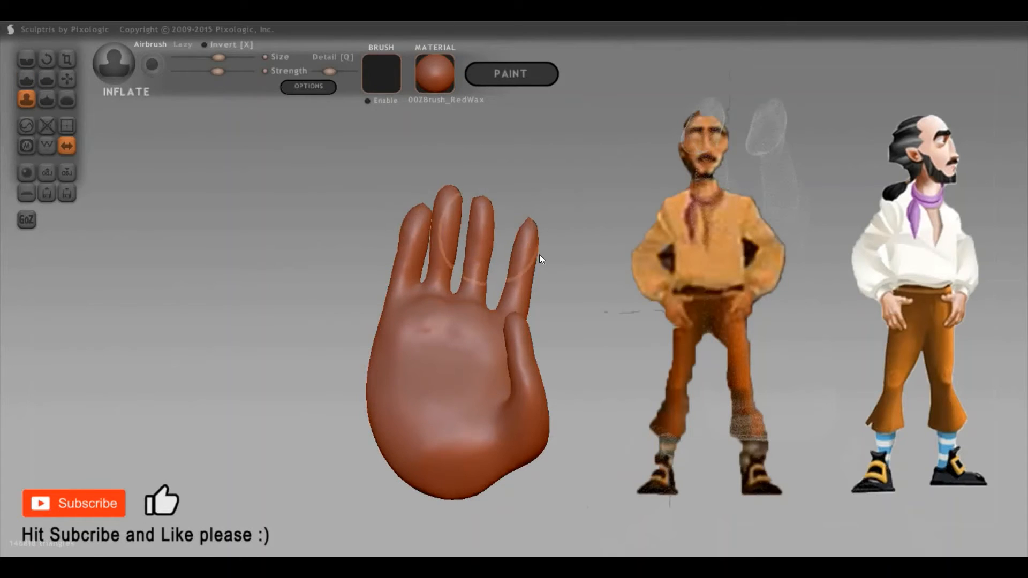
pyautogui.moveTo(663, 411); pyautogui.dragTo(629, 390)
pyautogui.moveTo(481, 352)
pyautogui.mouseDown()
pyautogui.moveTo(578, 346)
pyautogui.moveTo(645, 292)
pyautogui.moveTo(546, 374)
pyautogui.moveTo(545, 298)
pyautogui.moveTo(559, 300)
pyautogui.mouseUp()
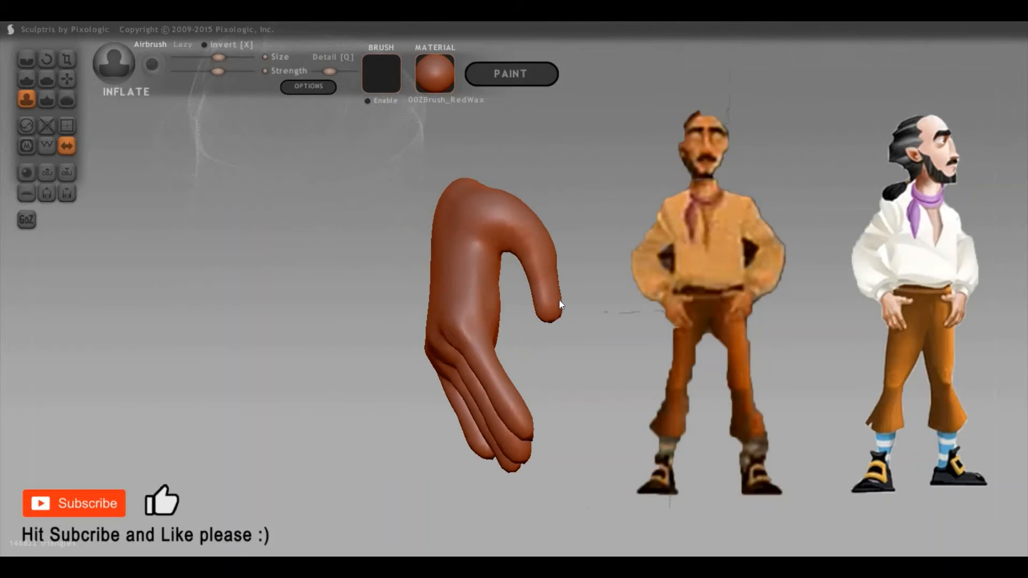
# Bend the thumb into a natural curve beside the palm with a smaller Grab brush
pyautogui.press('g')
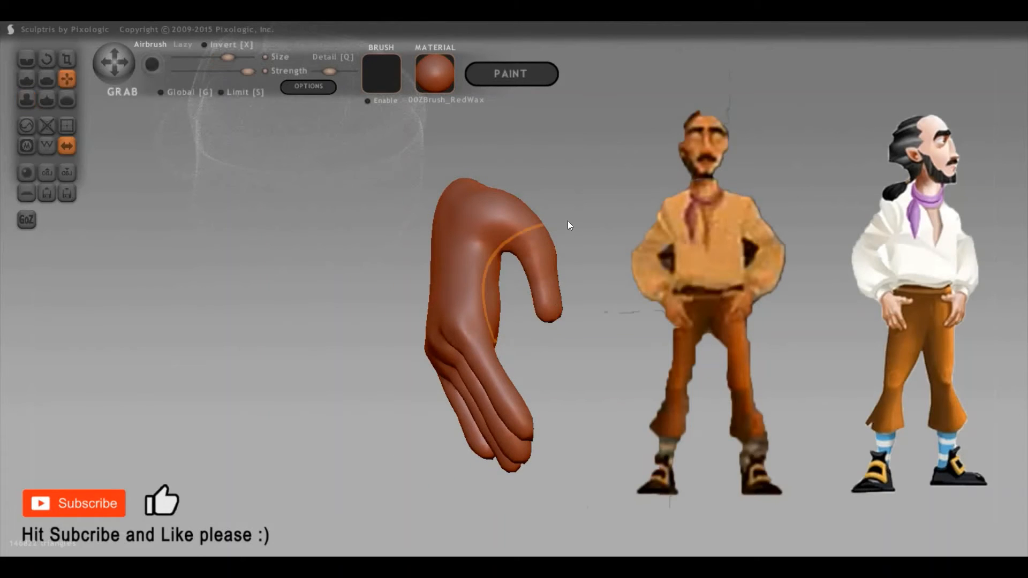
pyautogui.press('space')
pyautogui.moveTo(480, 249); pyautogui.dragTo(464, 256, button='right')
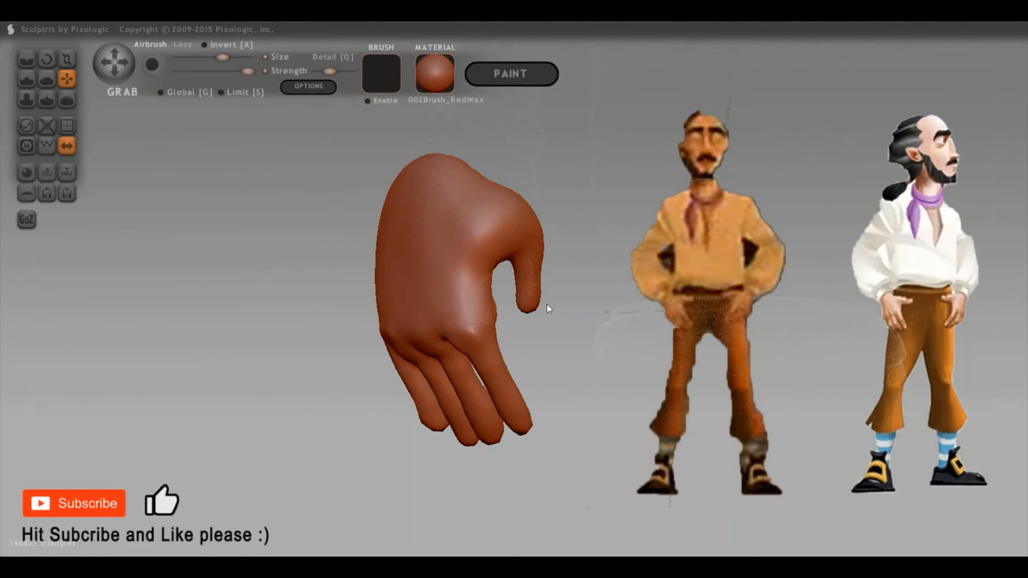
pyautogui.moveTo(501, 269); pyautogui.dragTo(498, 323, button='right')
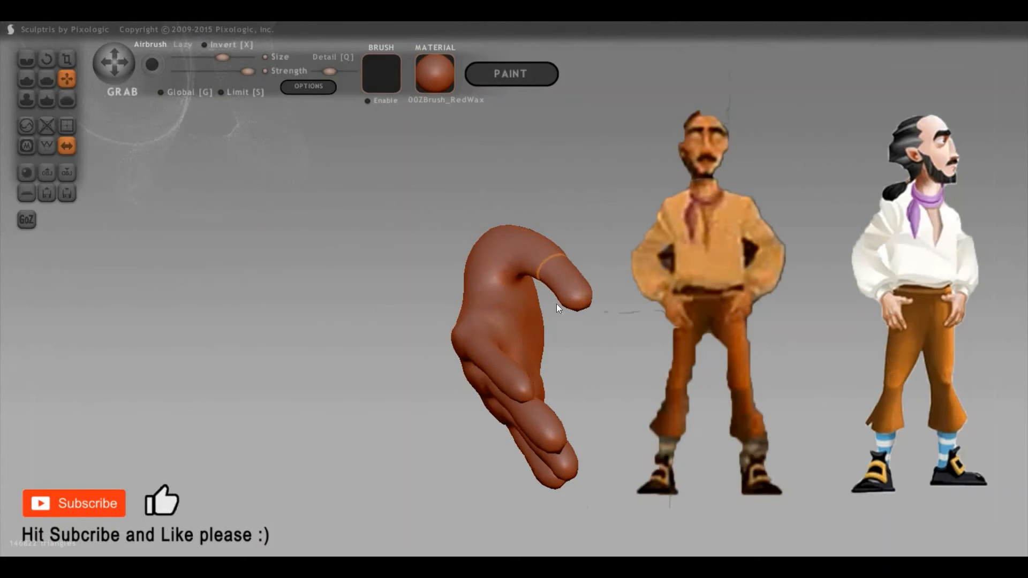
pyautogui.moveTo(482, 305); pyautogui.dragTo(522, 242, button='right')
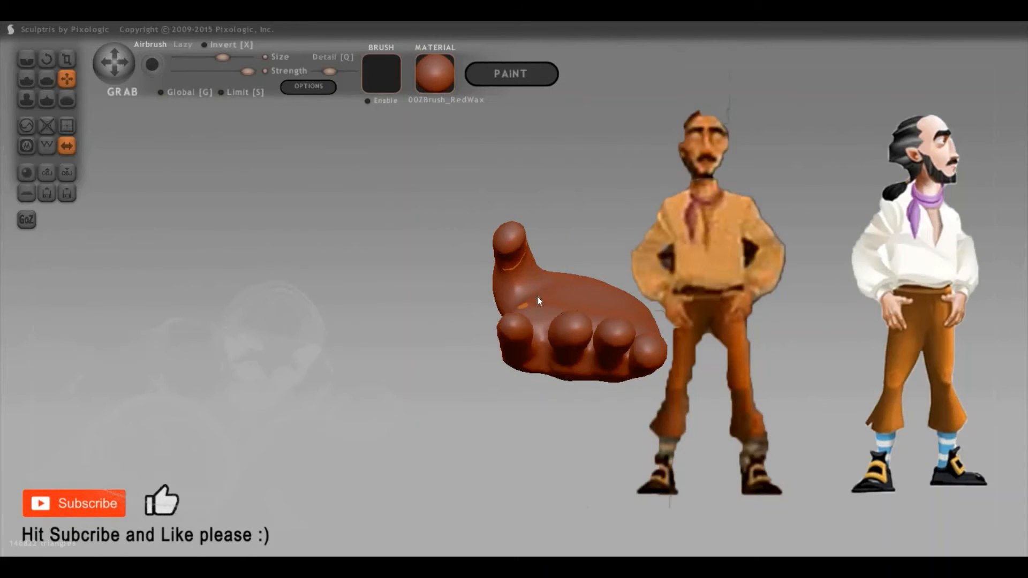
# Lengthen the thumb and widen its base with the Grab brush, working from the palm and side views
pyautogui.moveTo(538, 296); pyautogui.dragTo(503, 248, button='right')
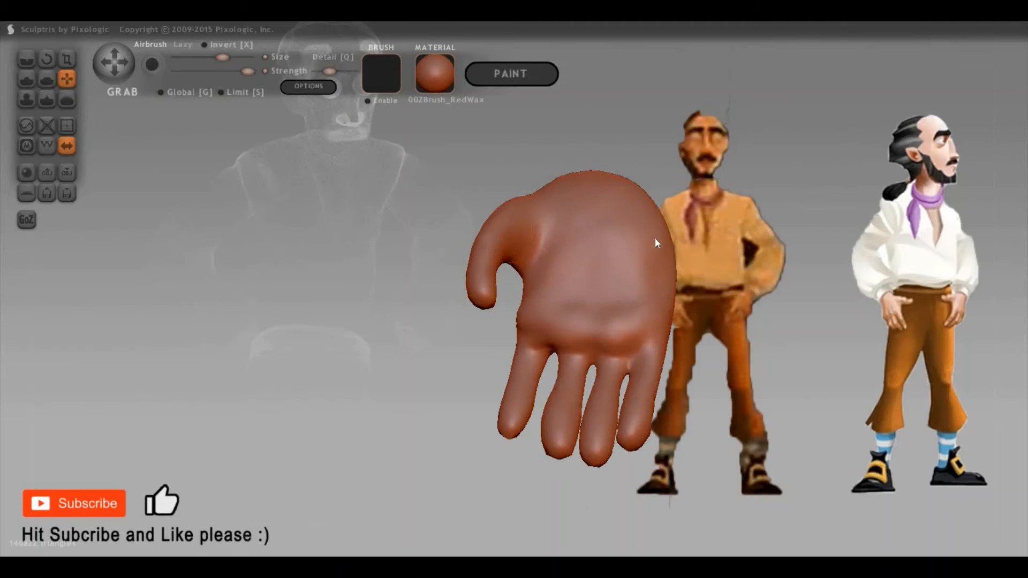
pyautogui.moveTo(654, 241); pyautogui.dragTo(532, 222, button='right')
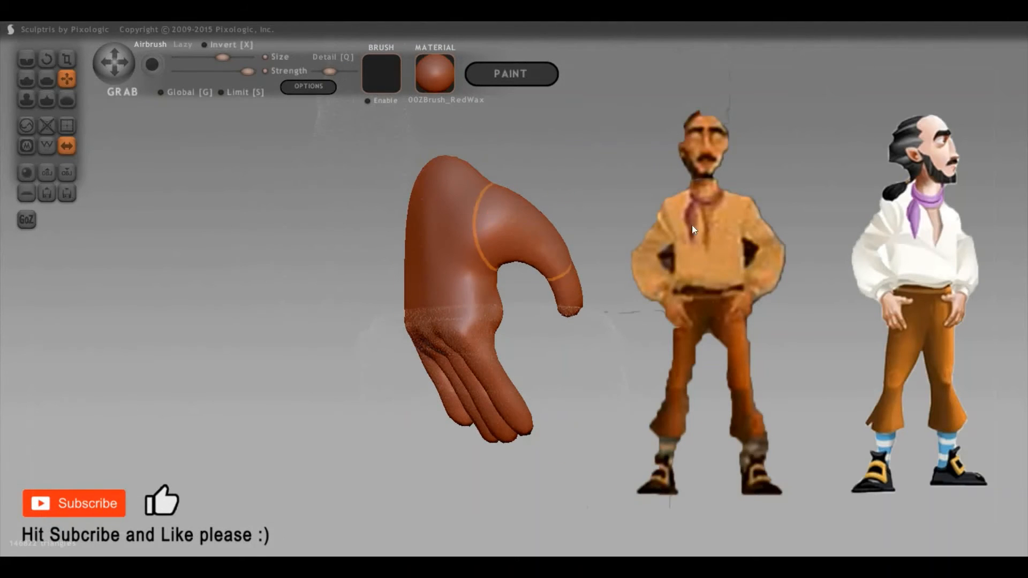
pyautogui.moveTo(519, 278); pyautogui.dragTo(479, 266, button='right')
pyautogui.moveTo(512, 336); pyautogui.dragTo(510, 320, button='right')
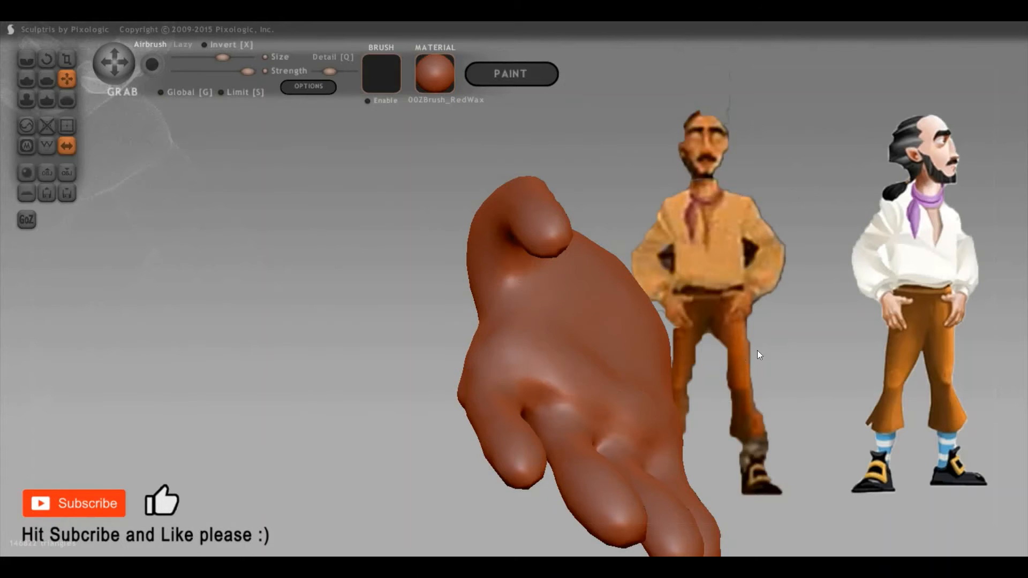
pyautogui.moveTo(758, 351); pyautogui.dragTo(629, 304, button='right')
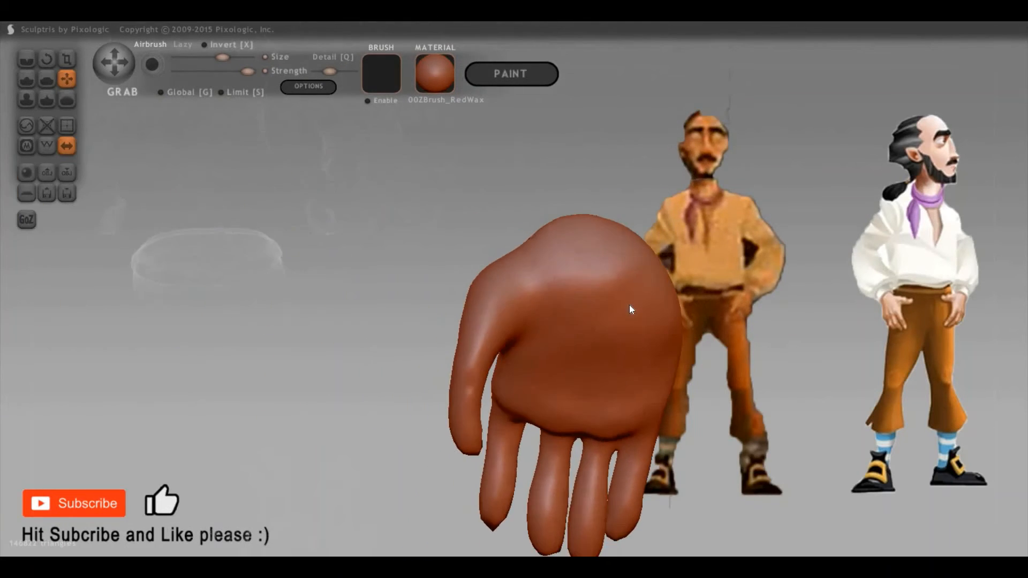
# Add volume to the heel of the palm and the thumb's base with the Inflate brush
pyautogui.press('7')
pyautogui.moveTo(596, 249); pyautogui.dragTo(591, 244)
pyautogui.moveTo(673, 213)
pyautogui.mouseDown()
pyautogui.moveTo(773, 212)
pyautogui.moveTo(590, 197)
pyautogui.mouseUp()
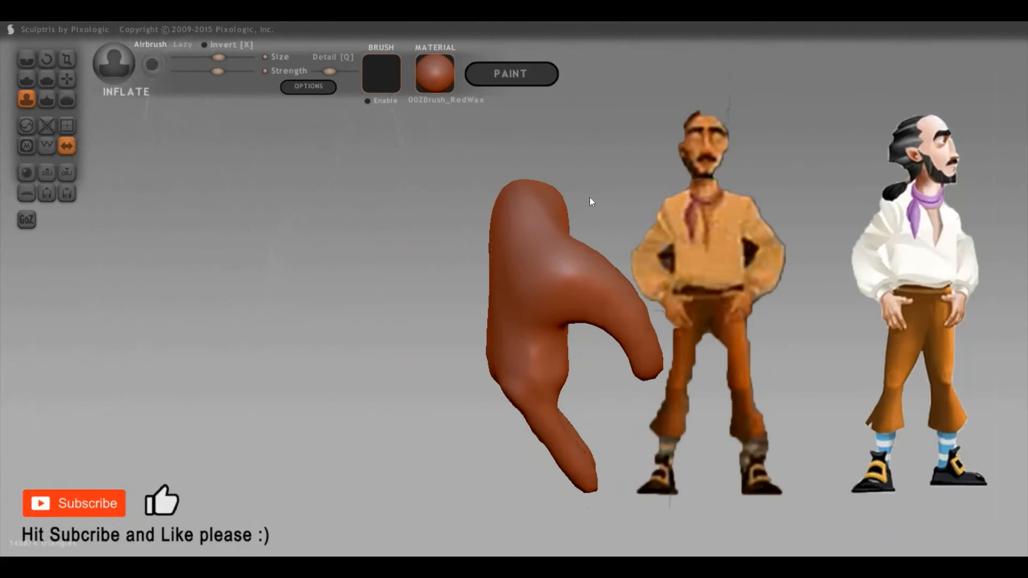
# Pull a short wrist stub out of the heel of the hand with a smaller Grab brush
pyautogui.press('6')
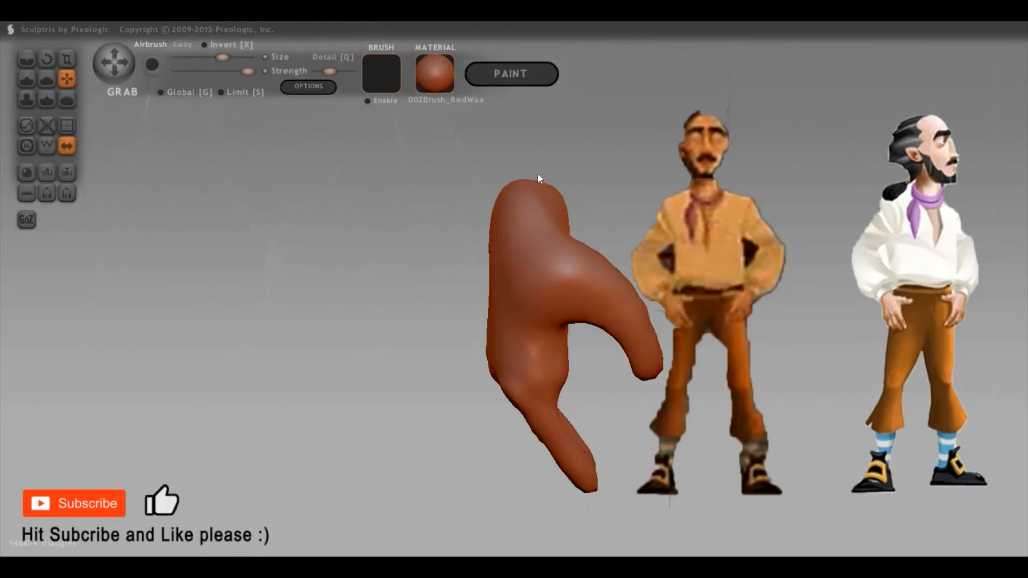
pyautogui.press('space')
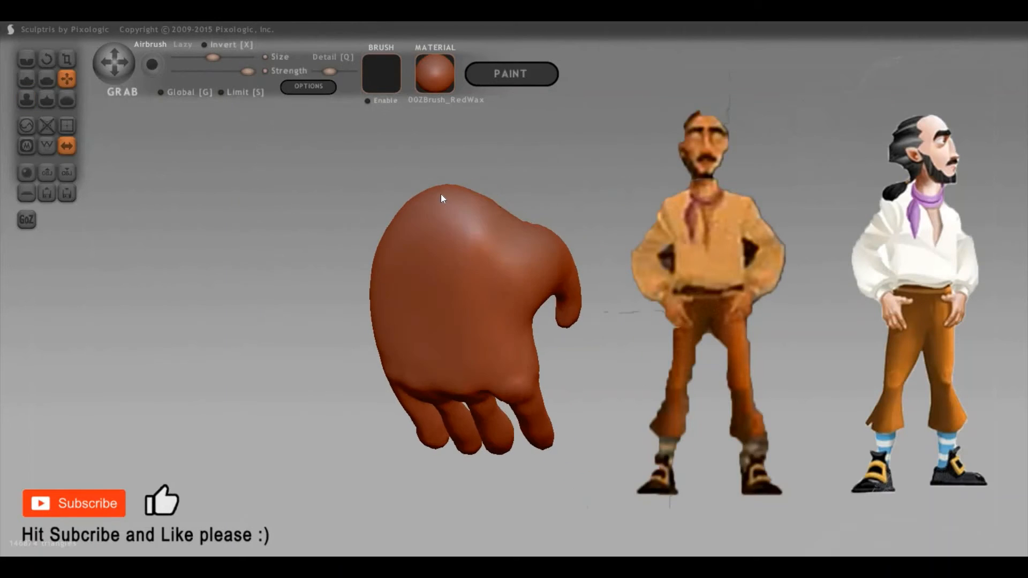
pyautogui.moveTo(433, 201)
pyautogui.mouseDown()
pyautogui.moveTo(416, 188)
pyautogui.moveTo(464, 191)
pyautogui.mouseUp()
pyautogui.moveTo(545, 211)
pyautogui.mouseDown()
pyautogui.moveTo(571, 161)
pyautogui.moveTo(564, 149)
pyautogui.moveTo(569, 155)
pyautogui.mouseUp()
pyautogui.moveTo(612, 194); pyautogui.dragTo(625, 202)
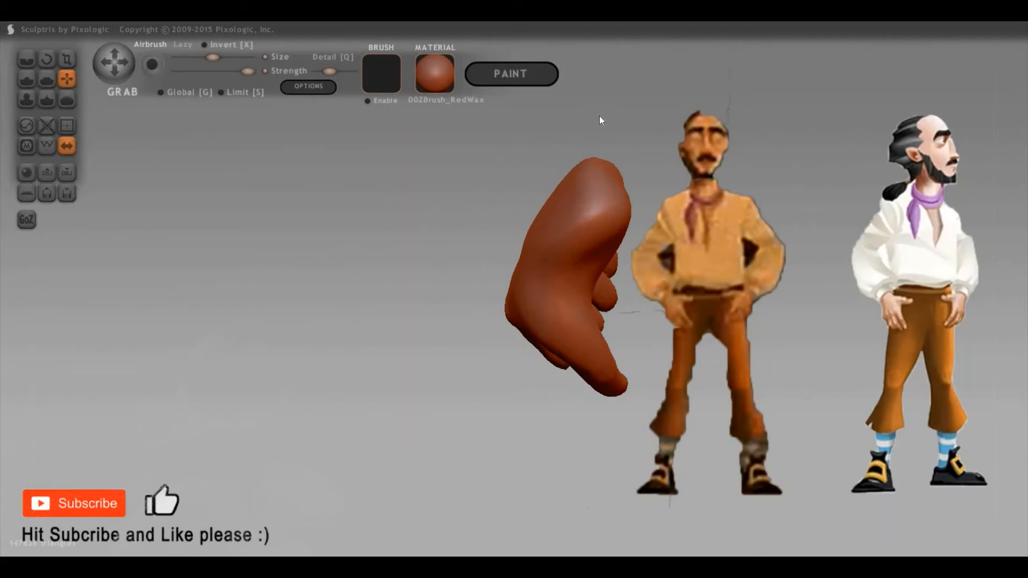
pyautogui.moveTo(599, 115)
pyautogui.mouseDown()
pyautogui.moveTo(610, 247)
pyautogui.moveTo(598, 250)
pyautogui.moveTo(693, 278)
pyautogui.moveTo(592, 287)
pyautogui.mouseUp()
# Flatten the end of the wrist stub and reshape it outward with the Grab brush from the side
pyautogui.press('5')
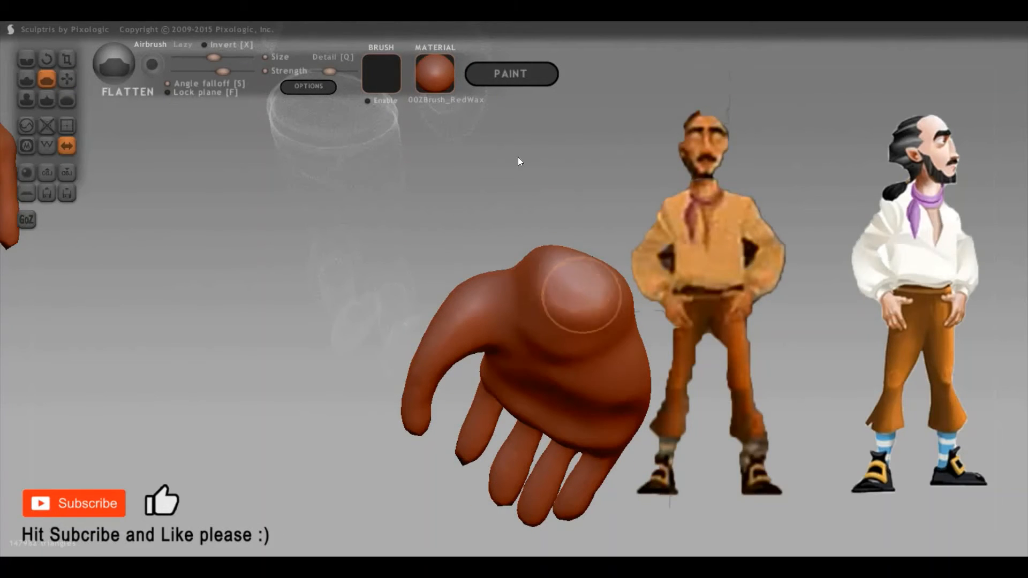
pyautogui.moveTo(606, 271)
pyautogui.mouseDown(button='right')
pyautogui.moveTo(583, 188)
pyautogui.moveTo(734, 159)
pyautogui.moveTo(730, 180)
pyautogui.moveTo(759, 203)
pyautogui.moveTo(812, 296)
pyautogui.moveTo(756, 309)
pyautogui.moveTo(529, 303)
pyautogui.moveTo(476, 256)
pyautogui.mouseUp(button='right')
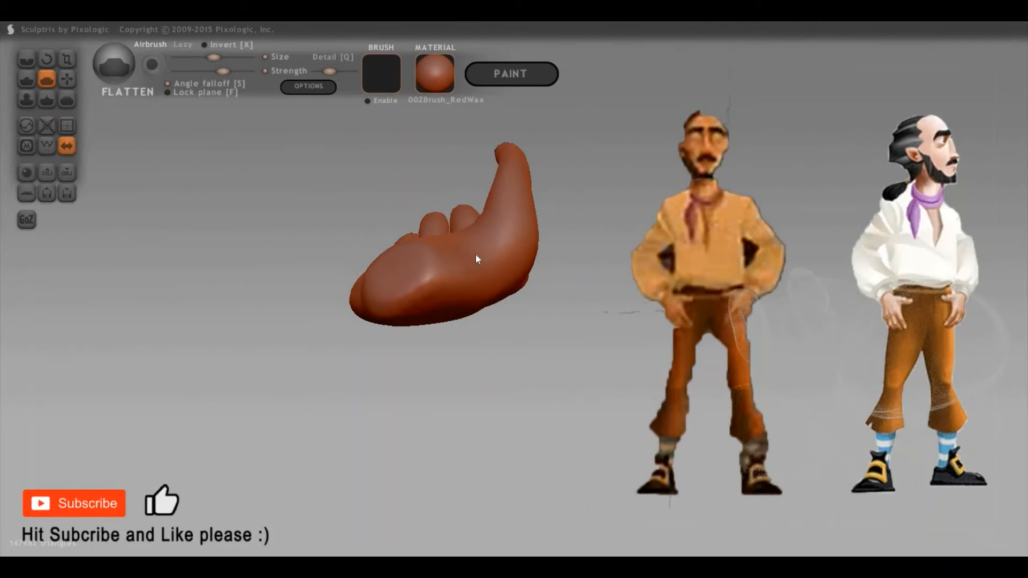
pyautogui.press('g')
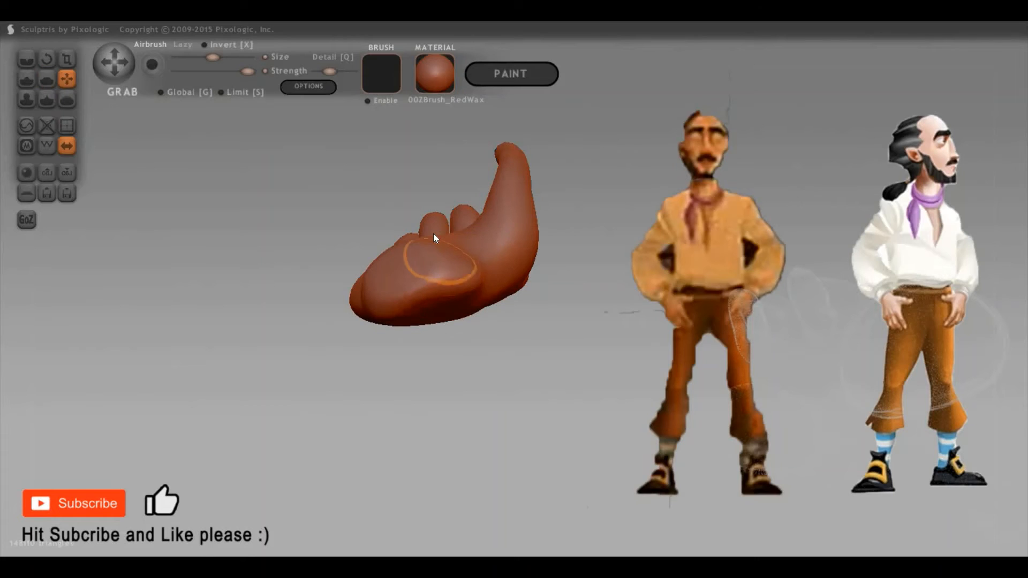
pyautogui.moveTo(444, 246)
pyautogui.mouseDown()
pyautogui.moveTo(439, 299)
pyautogui.moveTo(390, 261)
pyautogui.mouseUp()
pyautogui.moveTo(377, 211); pyautogui.dragTo(490, 239, button='right')
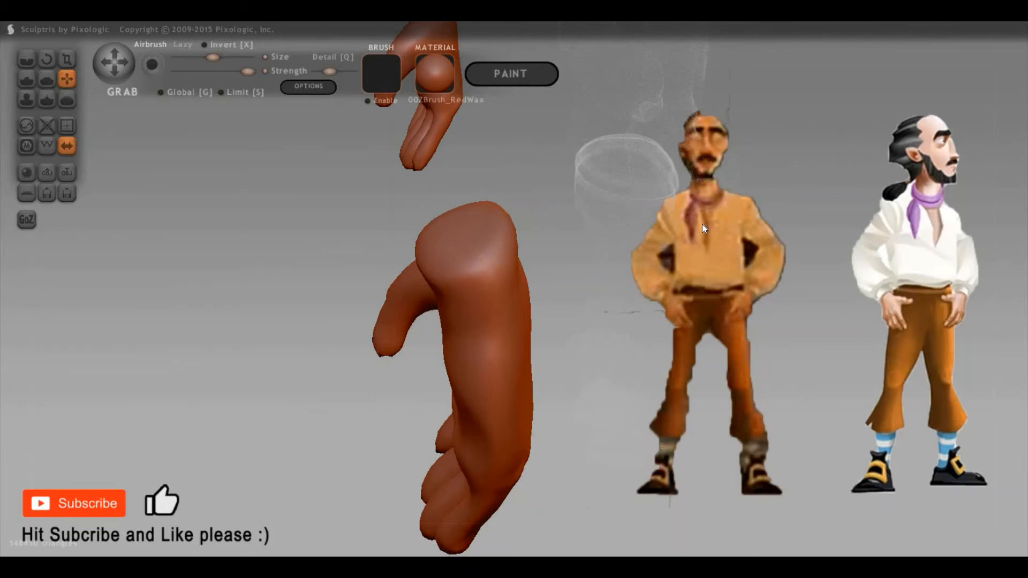
pyautogui.moveTo(702, 224); pyautogui.dragTo(655, 227, button='right')
# Sharpen the rim of the wrist's cut end with a smaller Pinch brush
pyautogui.press('p')
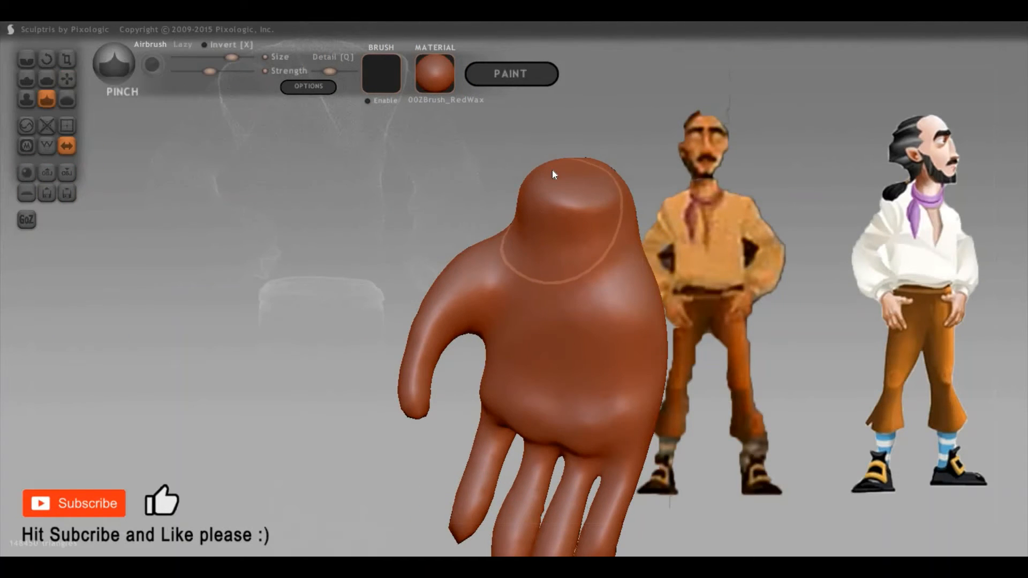
pyautogui.press('space')
pyautogui.moveTo(553, 138); pyautogui.dragTo(548, 205)
pyautogui.moveTo(426, 243); pyautogui.dragTo(507, 229, button='right')
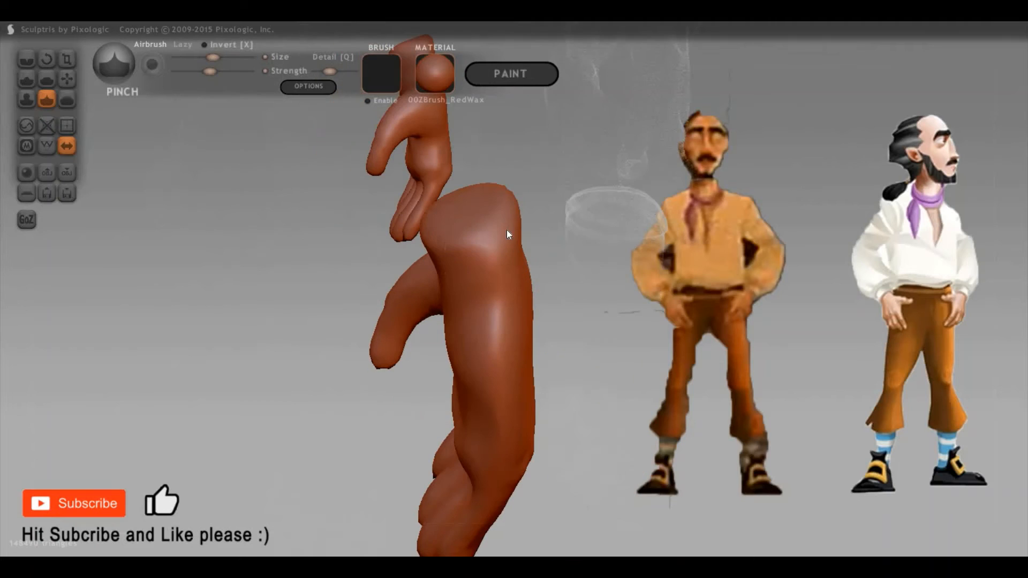
pyautogui.moveTo(422, 259)
pyautogui.mouseDown(button='right')
pyautogui.moveTo(484, 217)
pyautogui.moveTo(497, 152)
pyautogui.mouseUp(button='right')
pyautogui.moveTo(513, 113)
pyautogui.mouseDown(button='right')
pyautogui.moveTo(535, 194)
pyautogui.moveTo(661, 156)
pyautogui.moveTo(797, 138)
pyautogui.moveTo(744, 216)
pyautogui.moveTo(764, 305)
pyautogui.mouseUp(button='right')
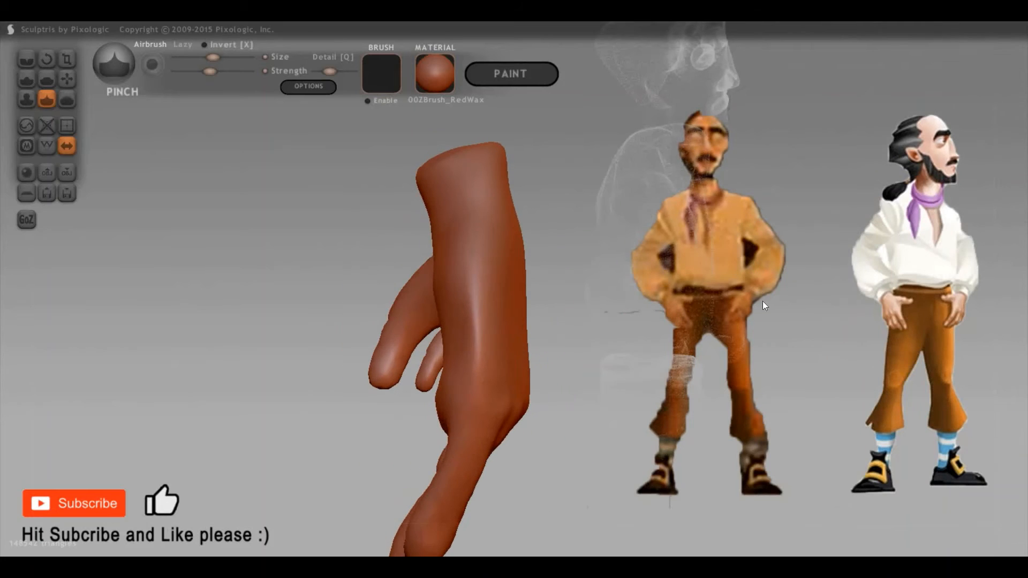
pyautogui.moveTo(671, 292)
pyautogui.mouseDown(button='right')
pyautogui.moveTo(654, 340)
pyautogui.moveTo(649, 320)
pyautogui.moveTo(612, 298)
pyautogui.moveTo(473, 265)
pyautogui.mouseUp(button='right')
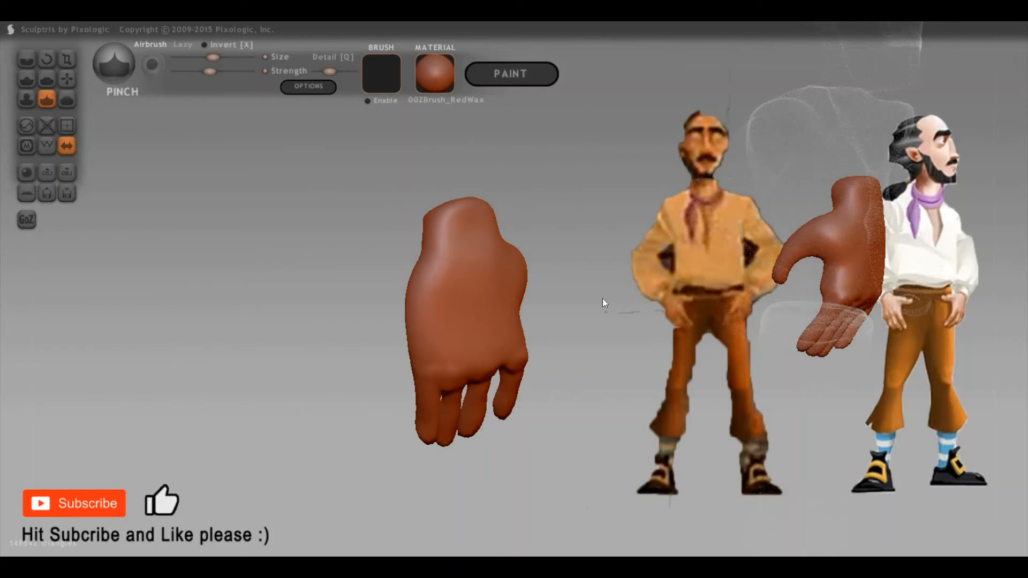
# Slim the outer edge of the hand and wrist with a larger Grab brush, working from the front view
pyautogui.moveTo(564, 284); pyautogui.dragTo(558, 283, button='right')
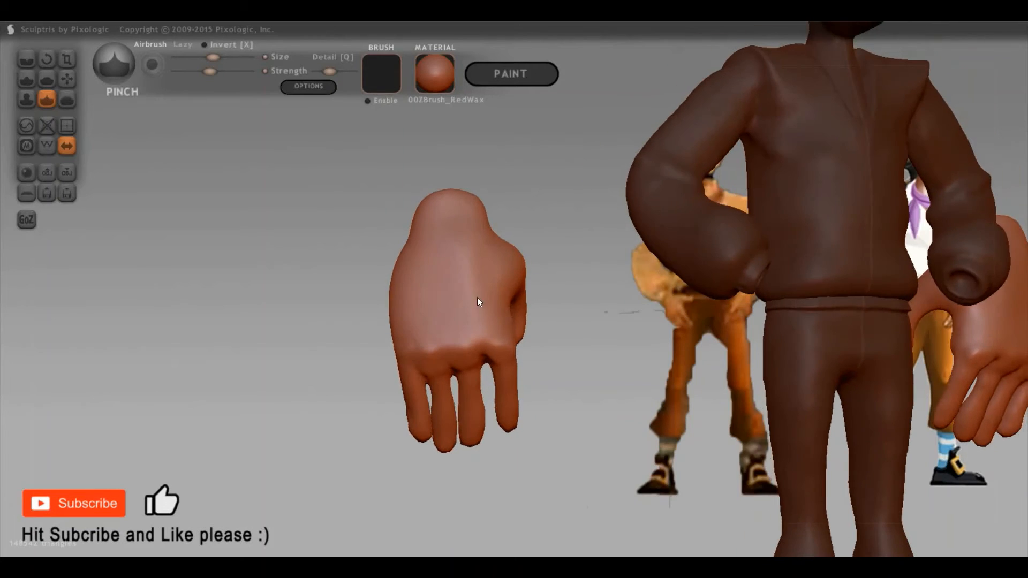
pyautogui.keyDown('shift'); pyautogui.moveTo(570, 335); pyautogui.dragTo(542, 326, button='right'); pyautogui.keyUp('shift')
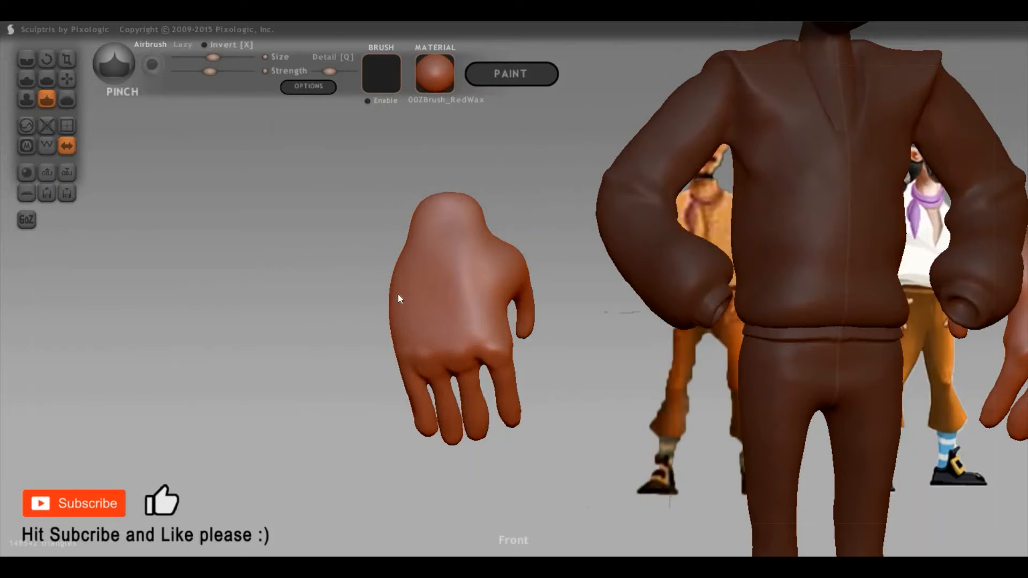
pyautogui.press('6')
pyautogui.press('space')
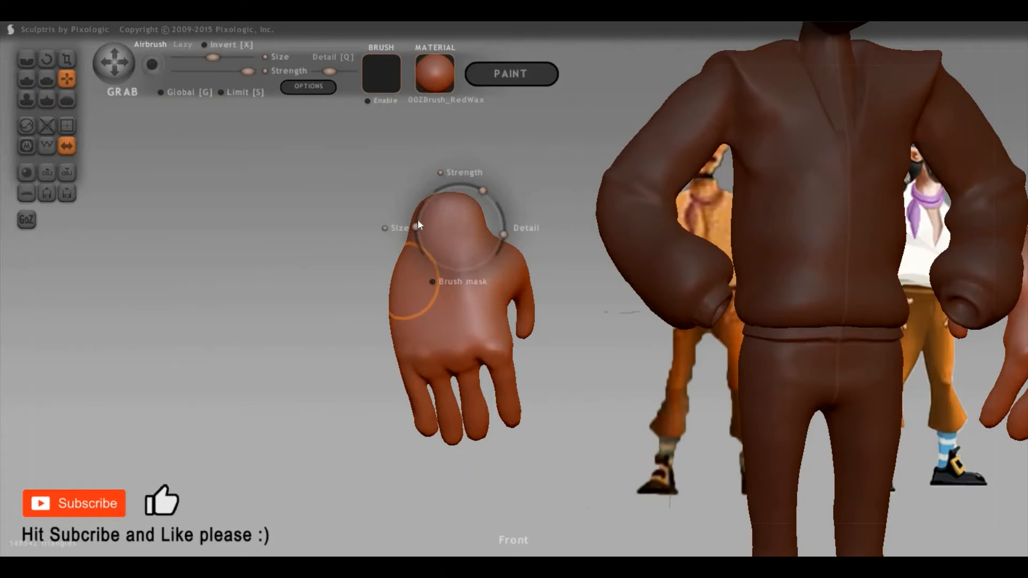
pyautogui.moveTo(410, 268); pyautogui.dragTo(409, 278)
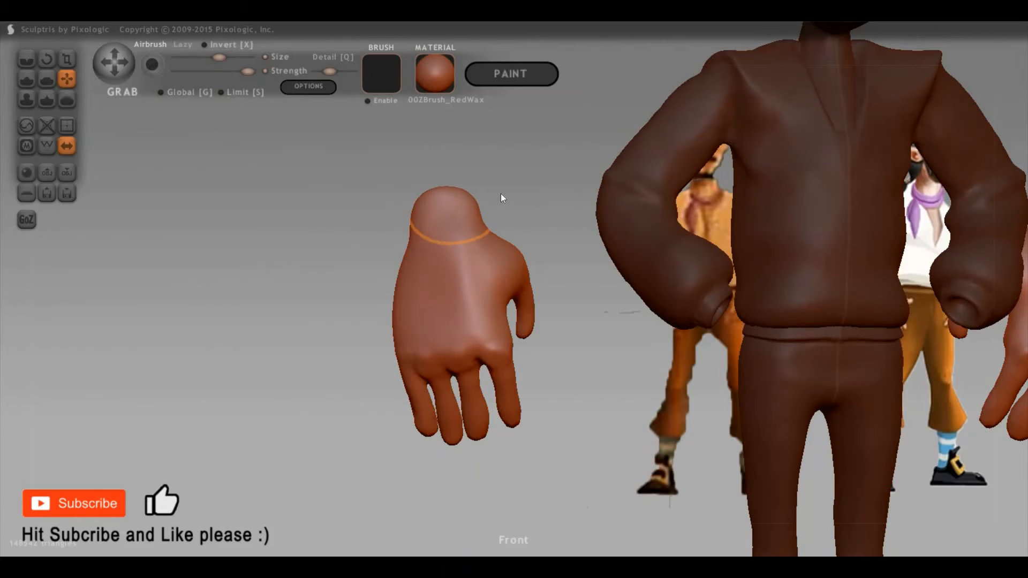
pyautogui.moveTo(500, 194); pyautogui.dragTo(725, 357)
pyautogui.moveTo(615, 355); pyautogui.dragTo(466, 252)
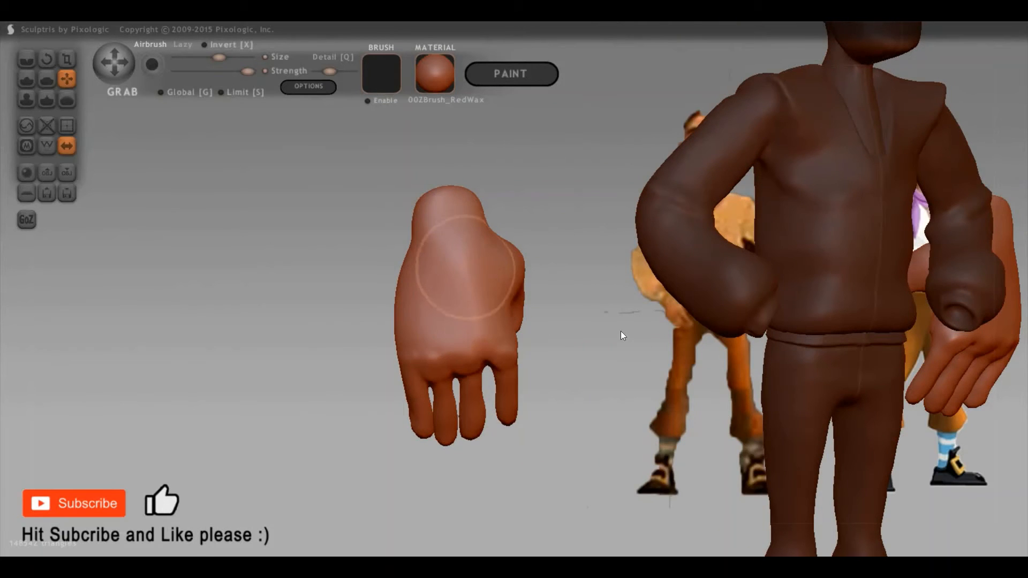
pyautogui.moveTo(621, 336)
pyautogui.mouseDown()
pyautogui.moveTo(533, 337)
pyautogui.moveTo(461, 264)
pyautogui.mouseUp()
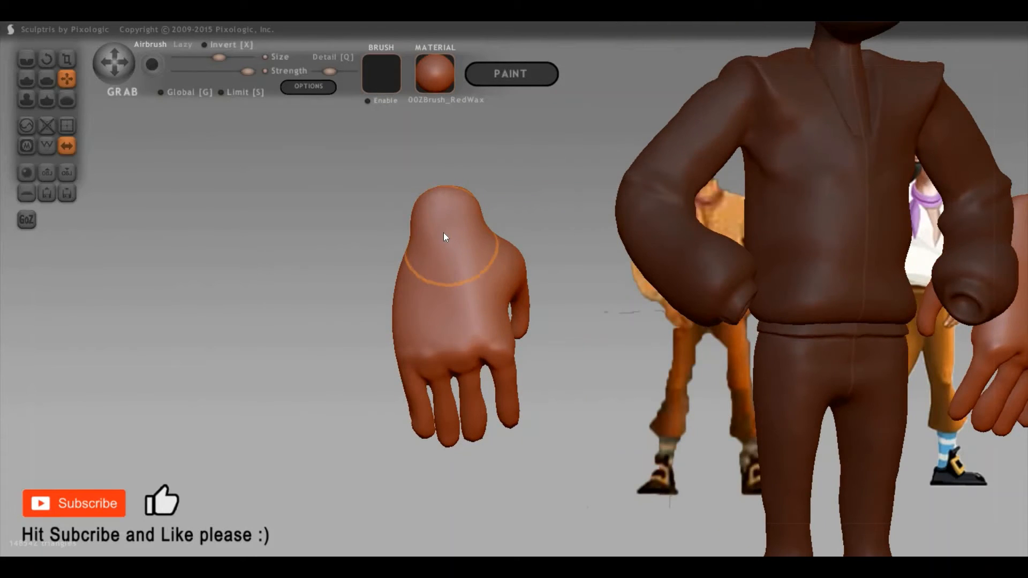
# Rotate the mirrored hands so the fingers point inward across the hips and reposition them as whole objects
pyautogui.press('r')
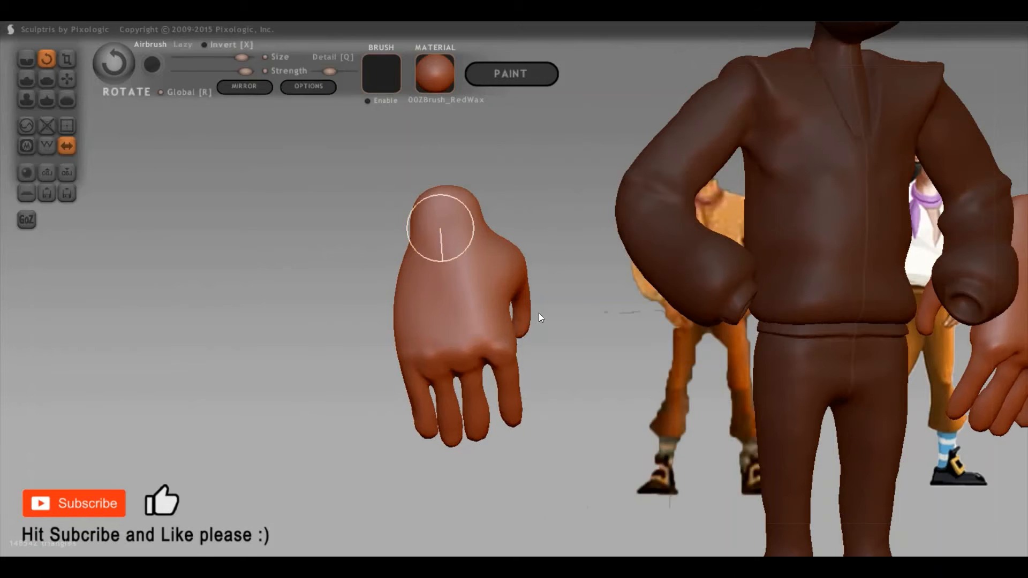
pyautogui.moveTo(538, 314); pyautogui.dragTo(352, 285)
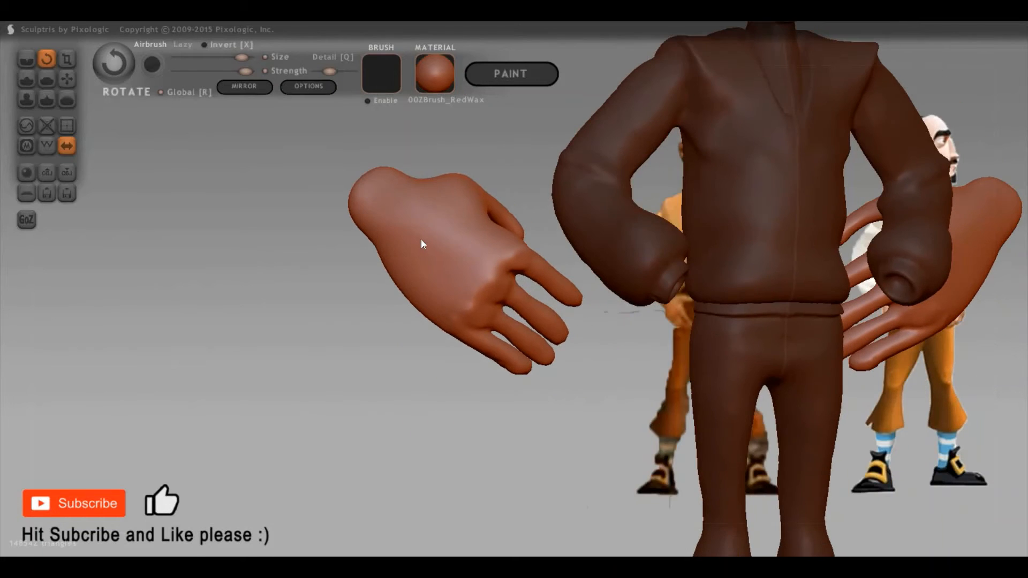
pyautogui.press('g')
pyautogui.press('g')
pyautogui.moveTo(420, 239); pyautogui.dragTo(462, 350)
pyautogui.moveTo(689, 348); pyautogui.dragTo(630, 321)
pyautogui.moveTo(268, 326); pyautogui.dragTo(522, 328)
pyautogui.moveTo(370, 343); pyautogui.dragTo(619, 349)
pyautogui.moveTo(680, 354); pyautogui.dragTo(479, 330)
# Scale the mirrored hands down as whole objects to suit the size of the sleeve cuffs
pyautogui.press('t')
pyautogui.press('t')
pyautogui.moveTo(477, 372); pyautogui.dragTo(448, 375)
pyautogui.hotkey('ctrl', 'z')
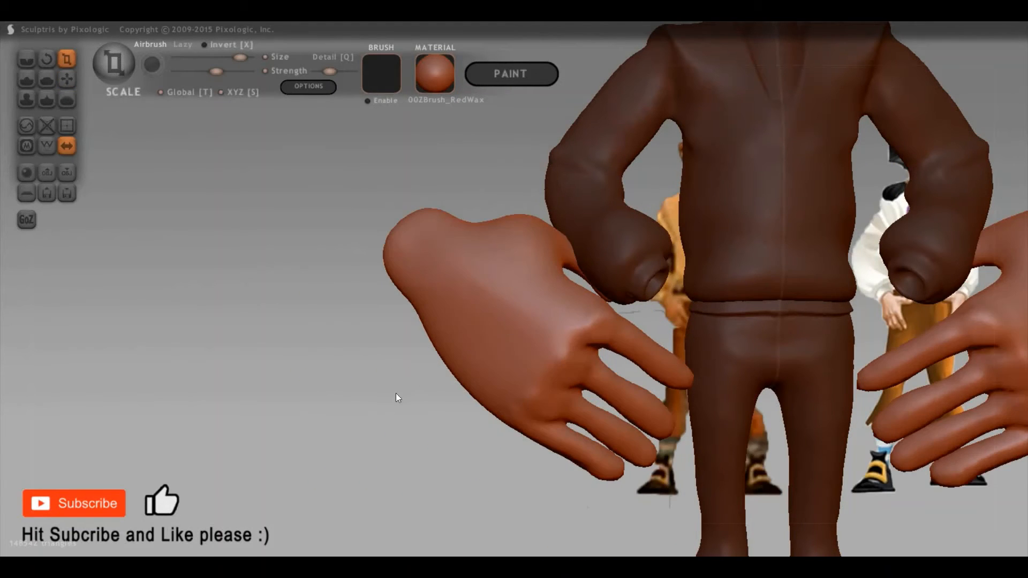
pyautogui.moveTo(396, 397); pyautogui.dragTo(502, 316)
# Move the hands so the wrists meet the sleeve cuffs and reduce their scale a little more
pyautogui.press('g')
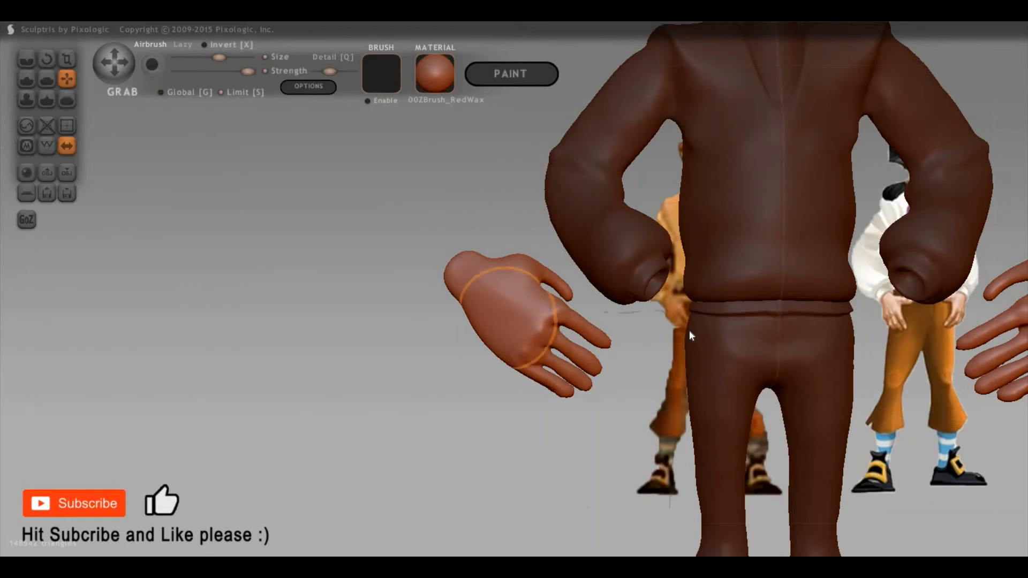
pyautogui.moveTo(689, 330)
pyautogui.mouseDown()
pyautogui.moveTo(700, 325)
pyautogui.moveTo(678, 340)
pyautogui.moveTo(690, 332)
pyautogui.mouseUp()
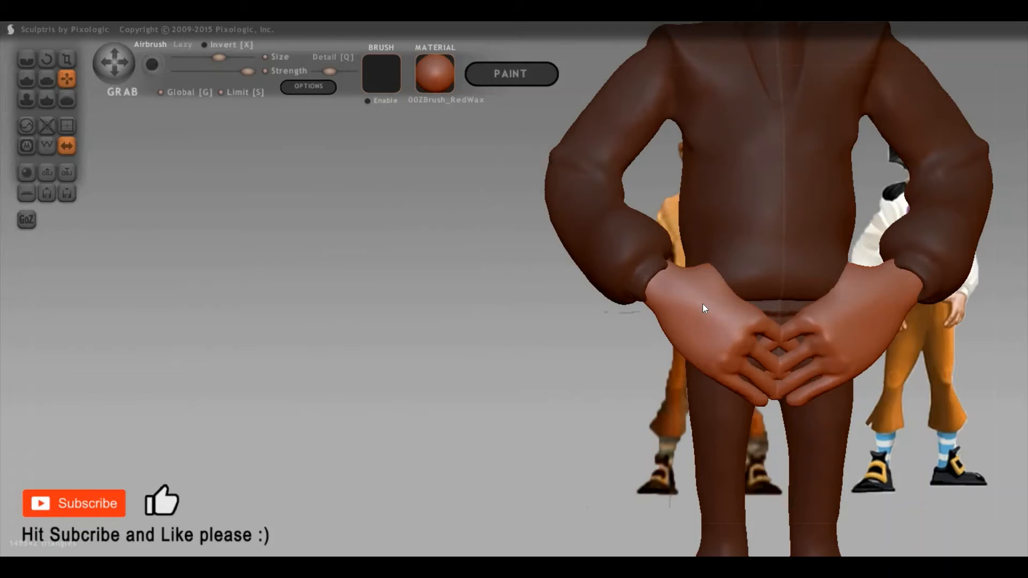
pyautogui.press('t')
pyautogui.moveTo(663, 327)
pyautogui.mouseDown()
pyautogui.moveTo(621, 335)
pyautogui.moveTo(729, 287)
pyautogui.moveTo(650, 325)
pyautogui.moveTo(818, 368)
pyautogui.moveTo(801, 324)
pyautogui.moveTo(827, 319)
pyautogui.moveTo(774, 341)
pyautogui.mouseUp()
# Shift the hands forward from the side view and rotate them to line the wrists up with the cuffs
pyautogui.press('g')
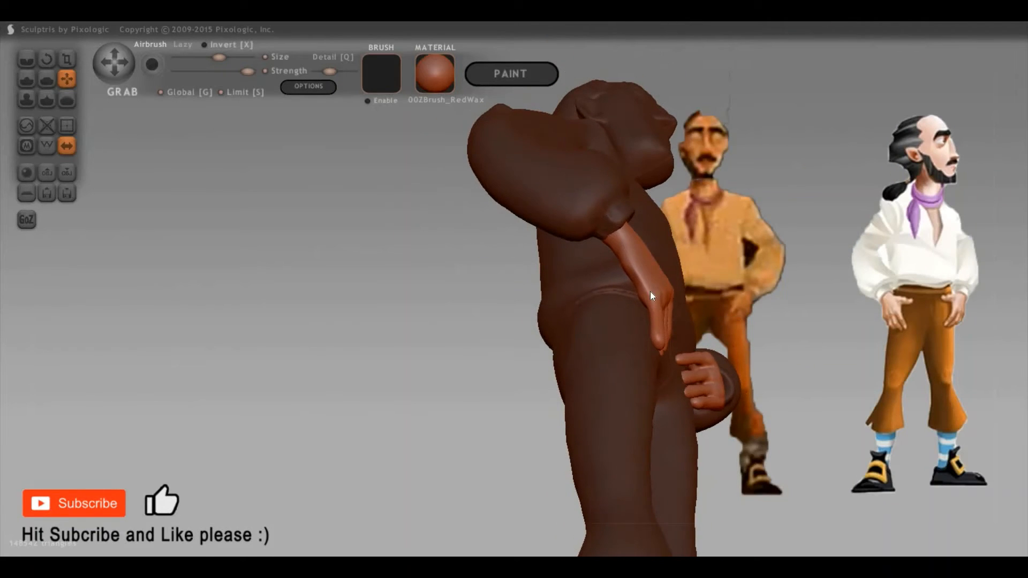
pyautogui.moveTo(648, 284); pyautogui.dragTo(661, 277)
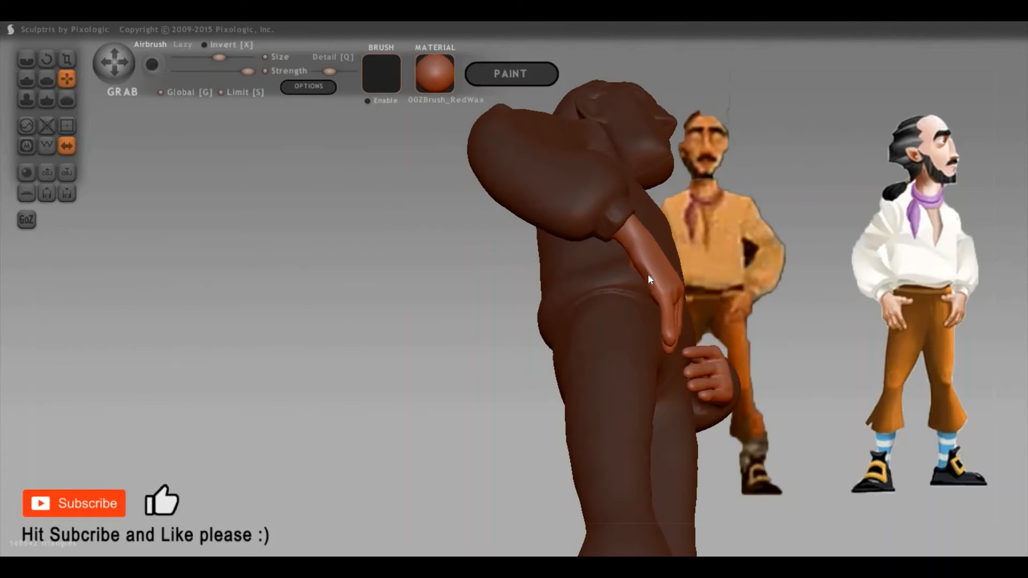
pyautogui.press('r')
pyautogui.moveTo(632, 228); pyautogui.dragTo(689, 285)
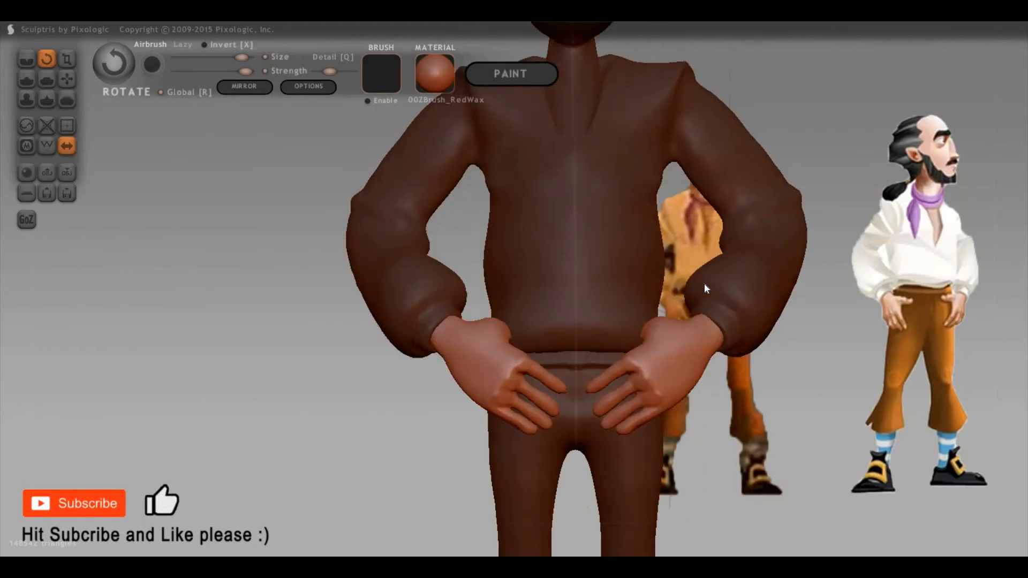
pyautogui.moveTo(705, 284)
pyautogui.mouseDown(button='right')
pyautogui.moveTo(721, 298)
pyautogui.moveTo(641, 292)
pyautogui.moveTo(625, 305)
pyautogui.moveTo(624, 337)
pyautogui.moveTo(770, 252)
pyautogui.moveTo(973, 304)
pyautogui.moveTo(477, 363)
pyautogui.moveTo(462, 329)
pyautogui.mouseUp(button='right')
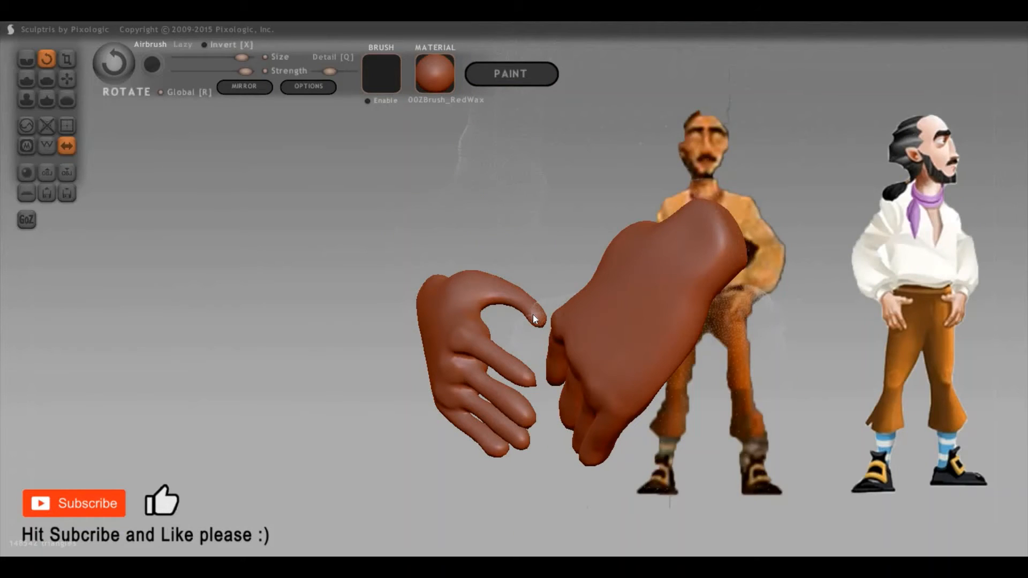
# Curl and adjust the thumb tip with a smaller Grab brush
pyautogui.press('g')
pyautogui.moveTo(536, 314); pyautogui.dragTo(525, 295)
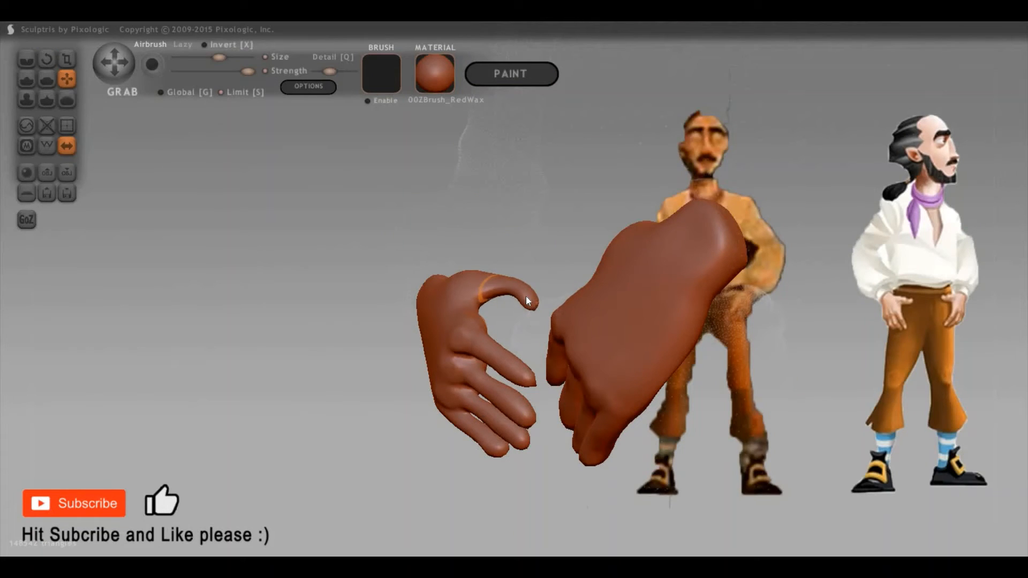
pyautogui.press('space')
pyautogui.moveTo(547, 238); pyautogui.dragTo(522, 297)
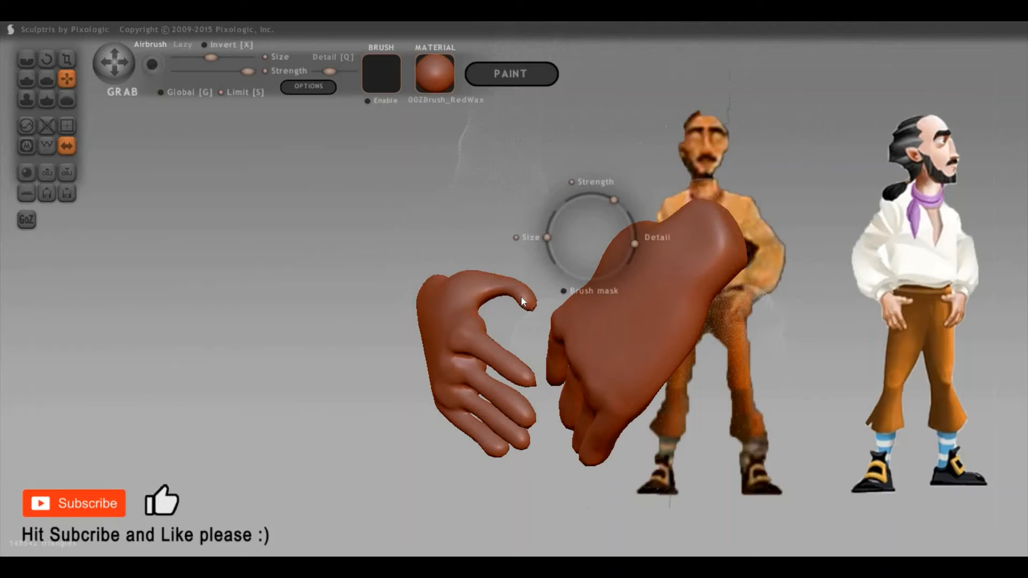
pyautogui.moveTo(543, 359)
pyautogui.mouseDown()
pyautogui.moveTo(482, 404)
pyautogui.moveTo(496, 436)
pyautogui.mouseUp()
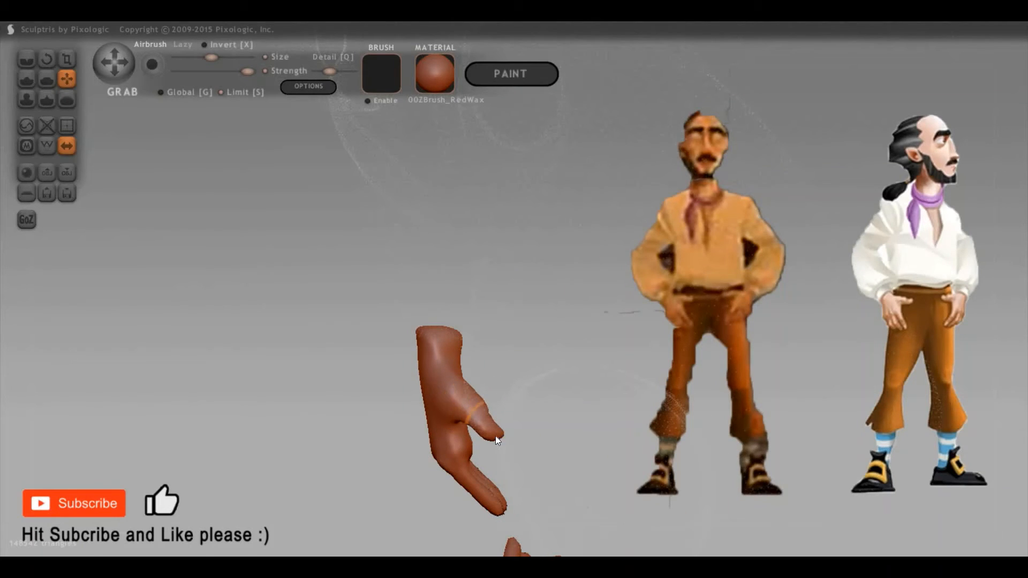
pyautogui.moveTo(360, 317); pyautogui.dragTo(577, 289)
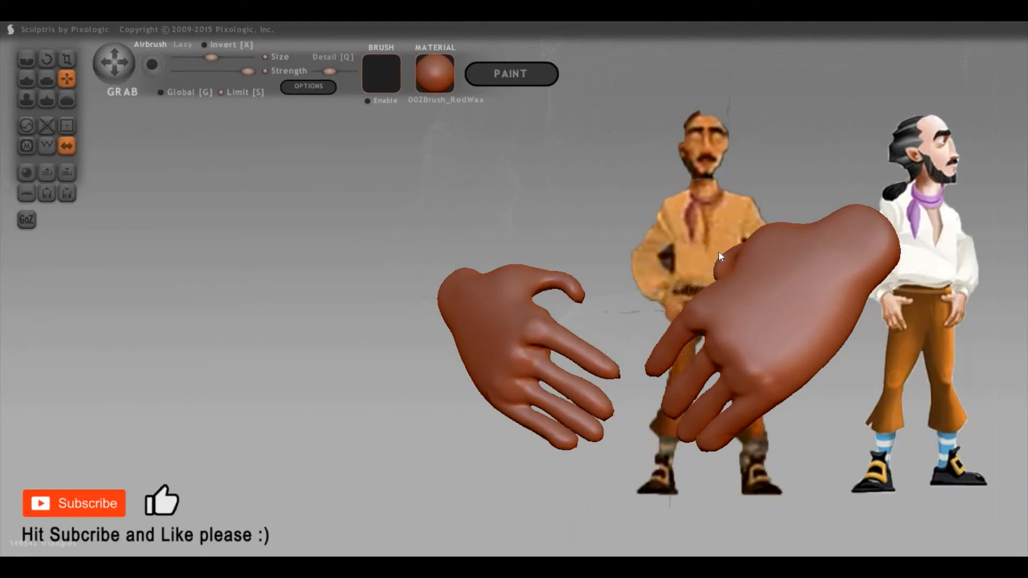
# Rotate the mirrored hands about the wrists so the palms turn toward the body
pyautogui.moveTo(718, 251); pyautogui.dragTo(696, 330)
pyautogui.press('ctrl')
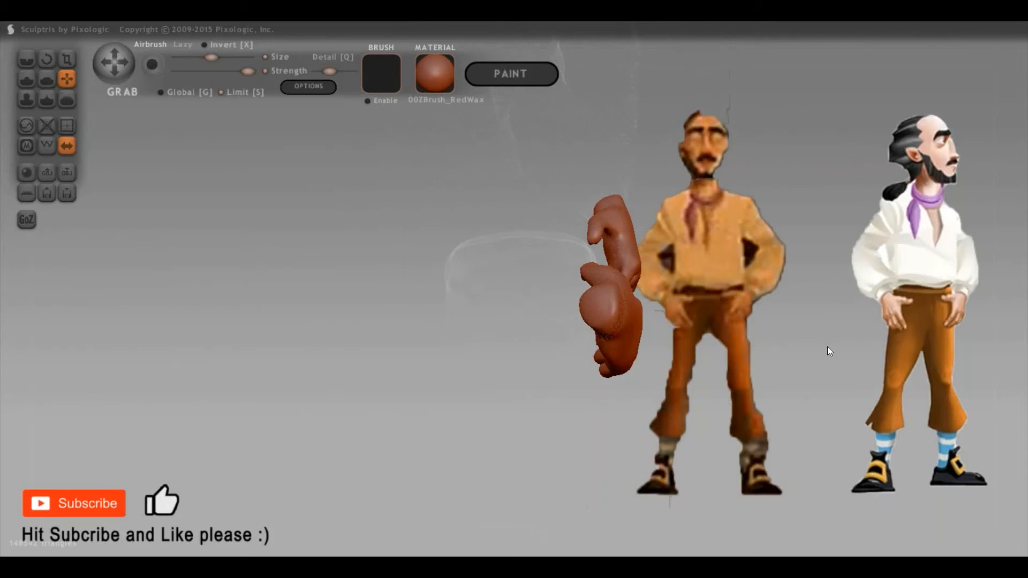
pyautogui.moveTo(820, 352); pyautogui.dragTo(675, 328)
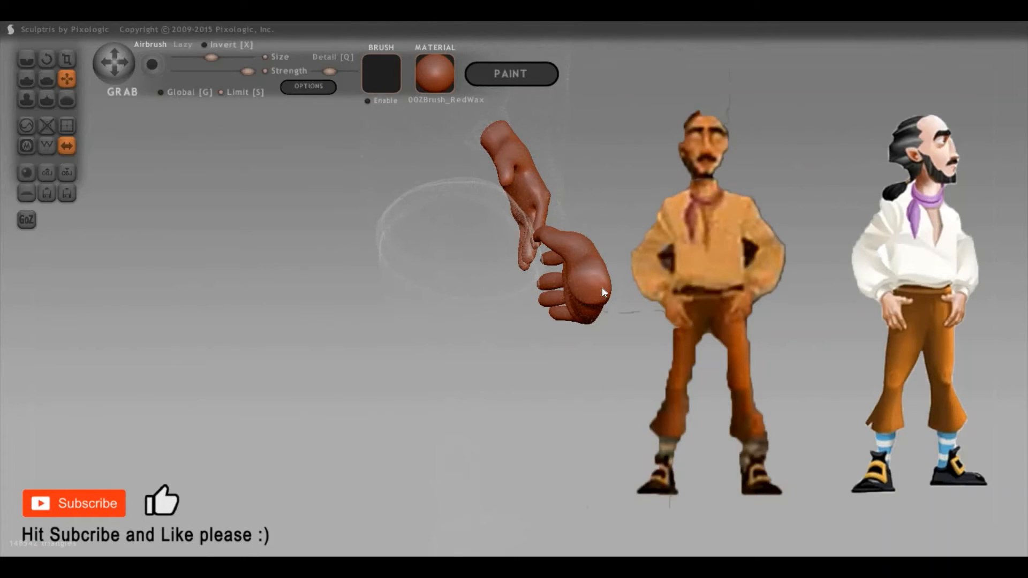
pyautogui.press('r')
pyautogui.moveTo(588, 280); pyautogui.dragTo(652, 303)
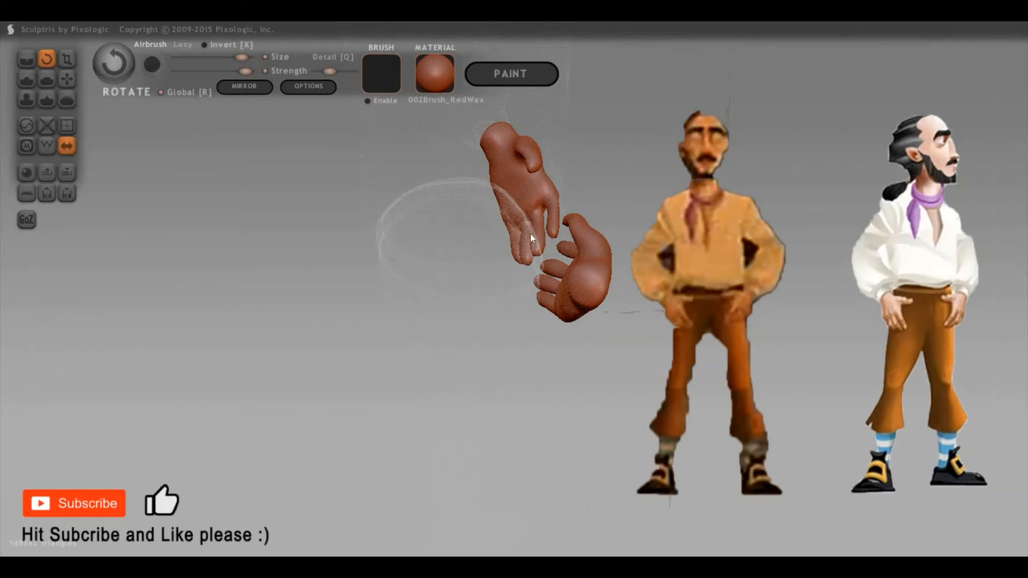
pyautogui.moveTo(531, 234); pyautogui.dragTo(419, 306)
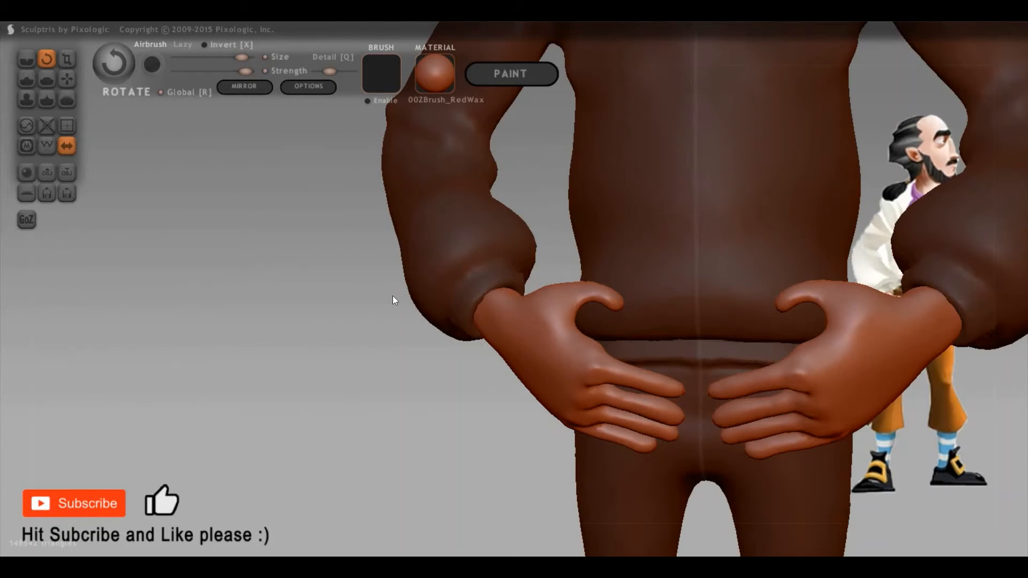
# Fine-tune the angle of the hands against the sleeve cuffs and check the fit from the side and front
pyautogui.moveTo(393, 296)
pyautogui.mouseDown()
pyautogui.moveTo(426, 321)
pyautogui.moveTo(431, 346)
pyautogui.moveTo(742, 415)
pyautogui.moveTo(888, 431)
pyautogui.mouseUp()
pyautogui.scroll(5, 942, 462)
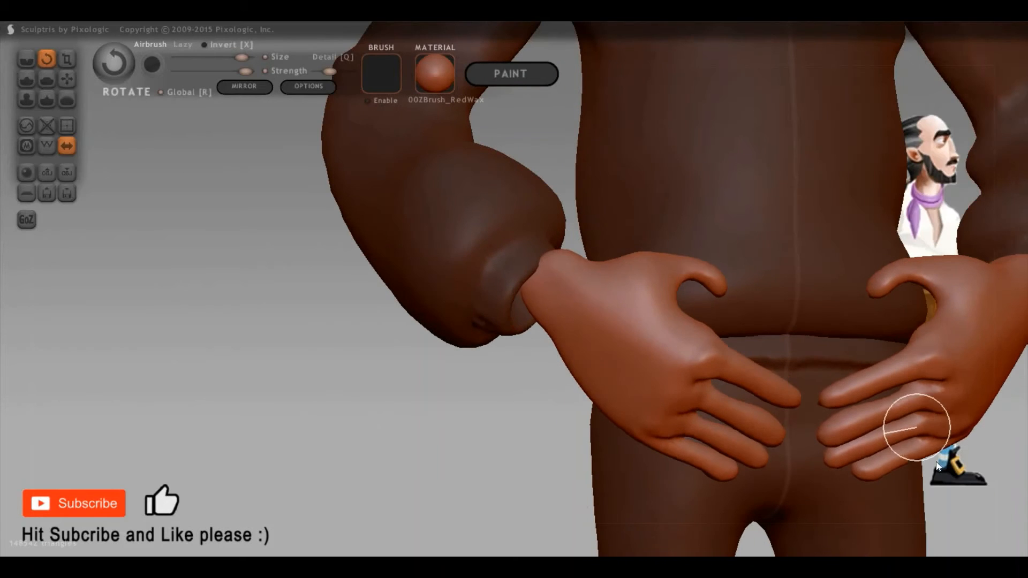
pyautogui.moveTo(262, 399)
pyautogui.mouseDown()
pyautogui.moveTo(385, 323)
pyautogui.moveTo(464, 307)
pyautogui.mouseUp()
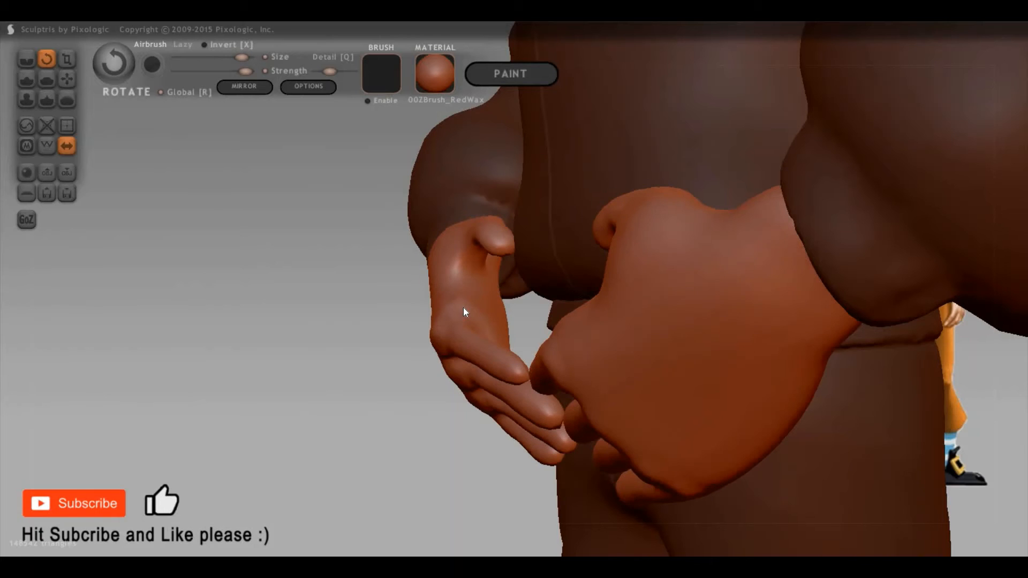
pyautogui.press('g')
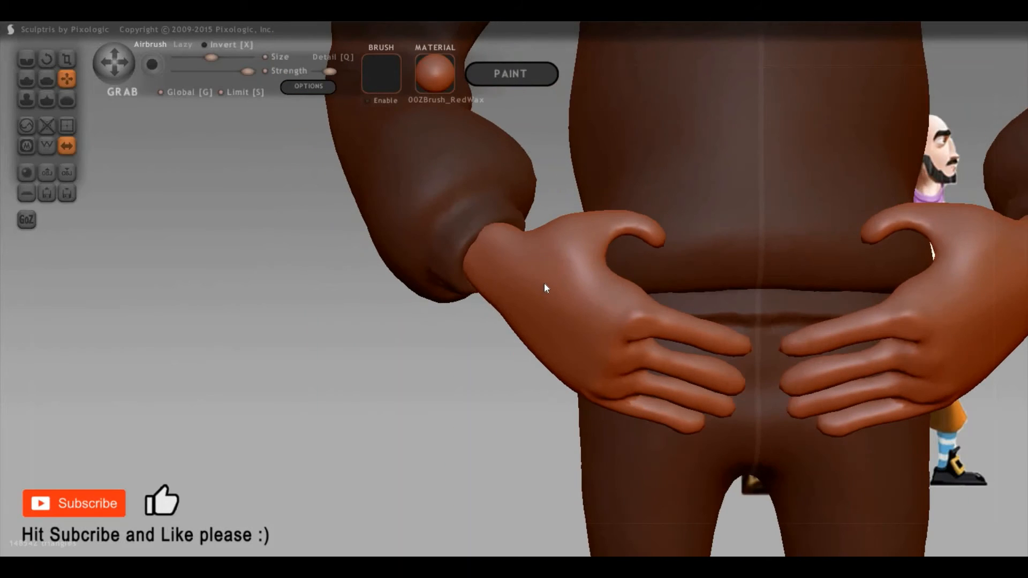
pyautogui.scroll(-10, 446, 355)
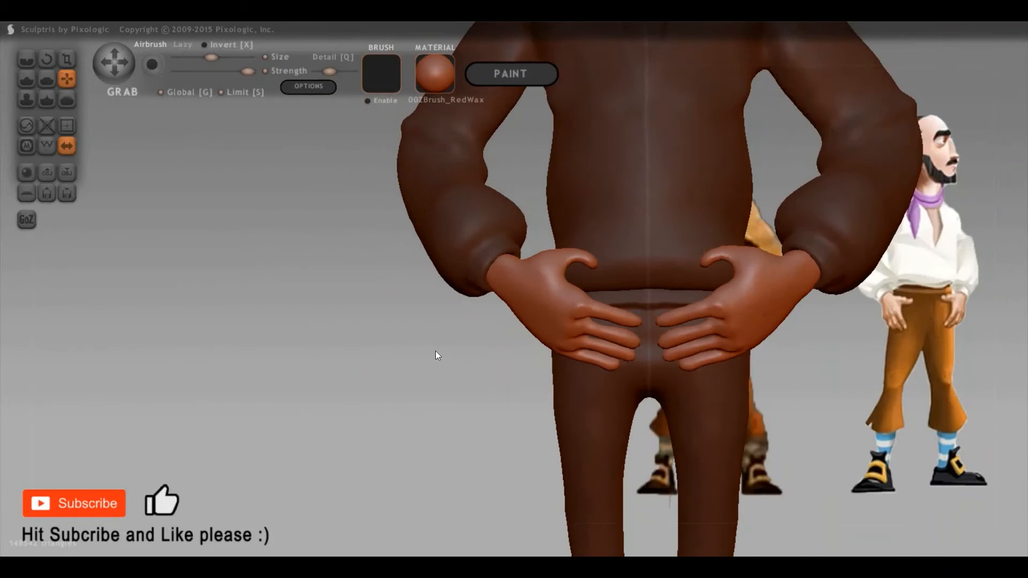
# Reshape the trouser legs around the knees with the Grab brush
pyautogui.moveTo(687, 373)
pyautogui.mouseDown()
pyautogui.moveTo(799, 393)
pyautogui.moveTo(805, 385)
pyautogui.moveTo(805, 413)
pyautogui.moveTo(827, 401)
pyautogui.moveTo(822, 409)
pyautogui.moveTo(801, 305)
pyautogui.mouseUp()
pyautogui.moveTo(842, 436)
pyautogui.mouseDown()
pyautogui.moveTo(837, 339)
pyautogui.moveTo(822, 442)
pyautogui.moveTo(824, 300)
pyautogui.moveTo(818, 369)
pyautogui.moveTo(787, 354)
pyautogui.mouseUp()
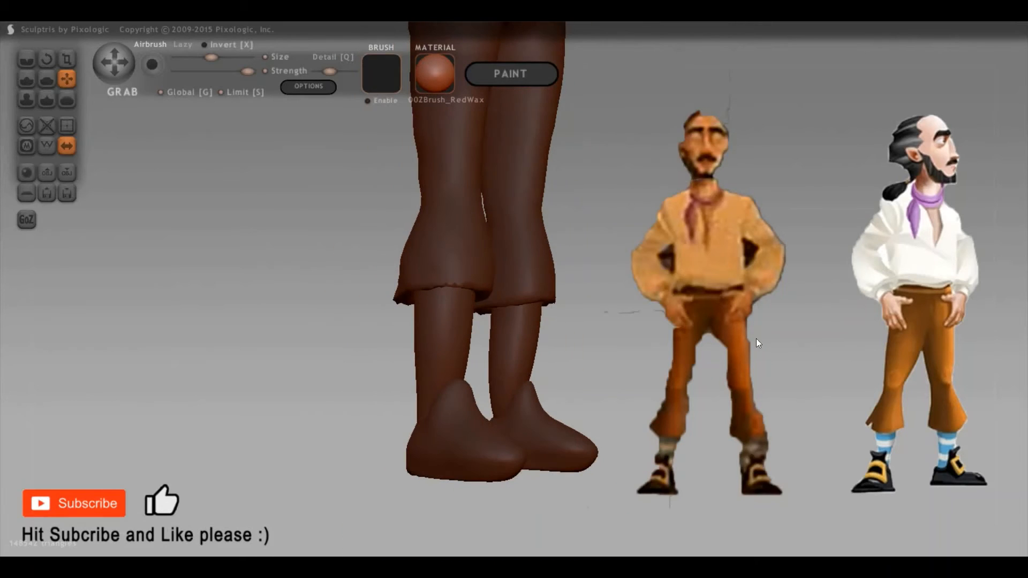
pyautogui.click(496, 170)
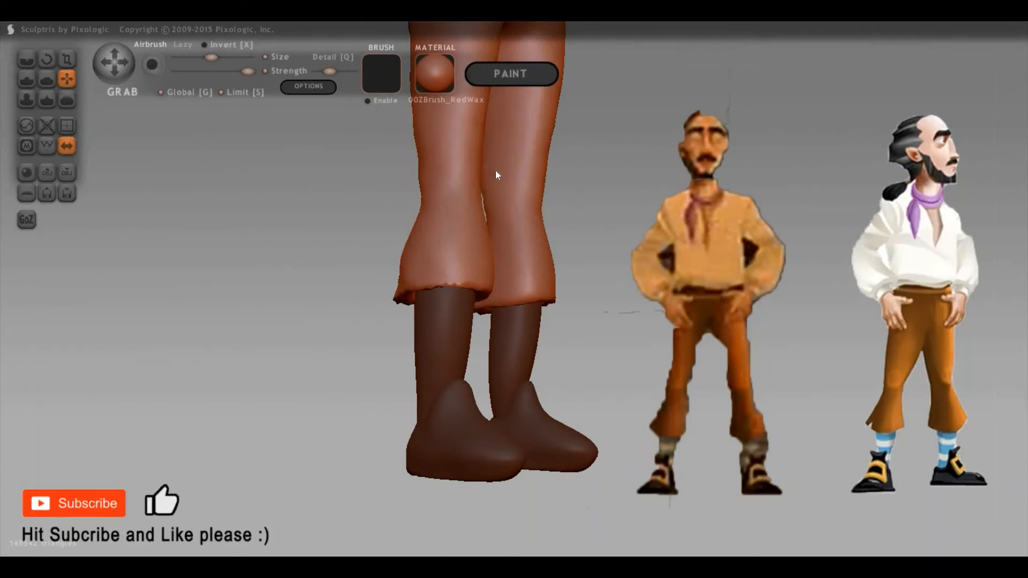
pyautogui.press('g')
pyautogui.moveTo(487, 176); pyautogui.dragTo(499, 177)
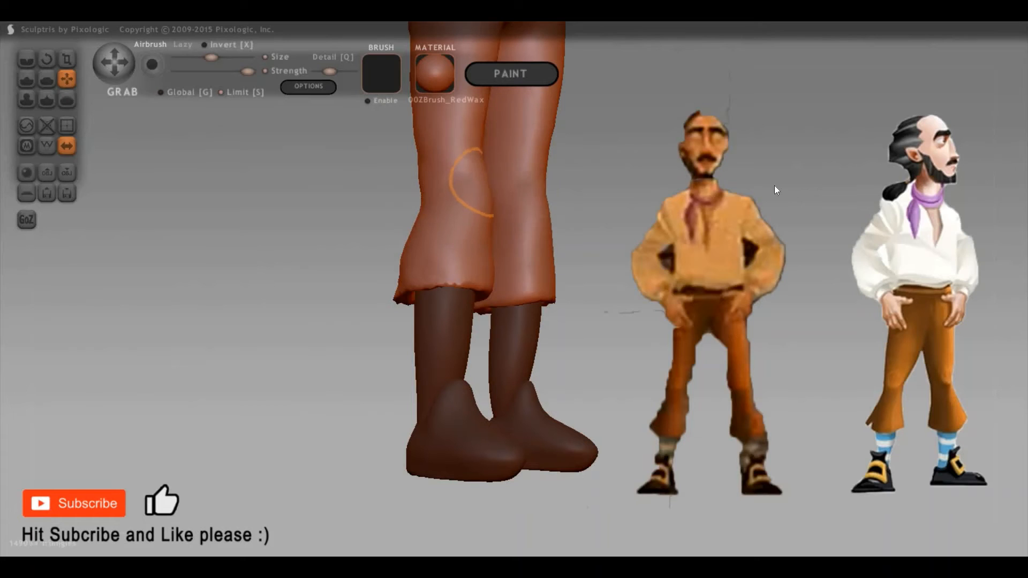
pyautogui.moveTo(673, 205)
pyautogui.mouseDown()
pyautogui.moveTo(526, 175)
pyautogui.moveTo(533, 133)
pyautogui.moveTo(548, 121)
pyautogui.moveTo(558, 127)
pyautogui.mouseUp()
# Build up the knees on the front of the trouser legs with a smaller Inflate brush
pyautogui.press('i')
pyautogui.moveTo(461, 135); pyautogui.dragTo(478, 150, button='right')
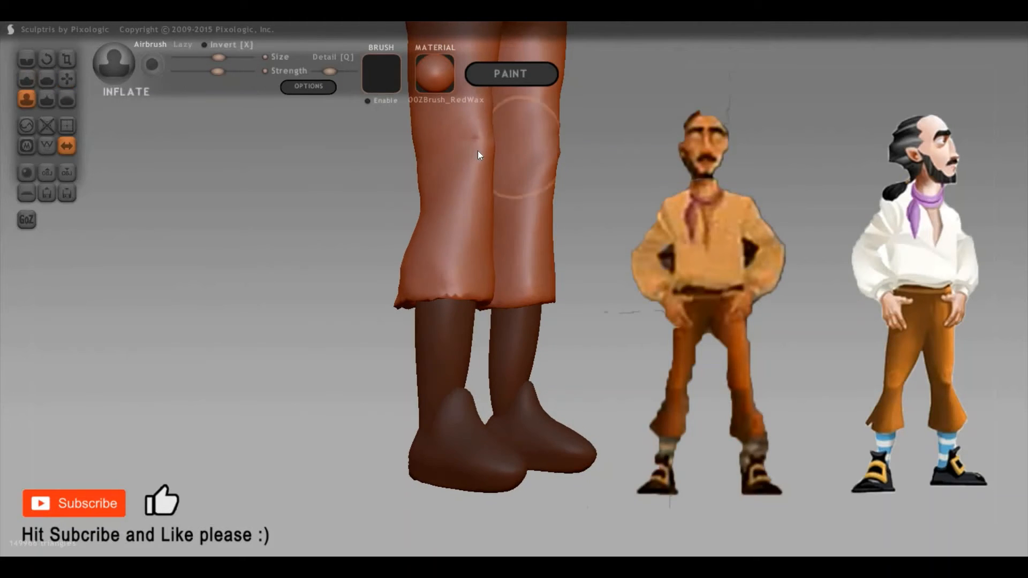
pyautogui.press('space')
pyautogui.moveTo(494, 118); pyautogui.dragTo(480, 145)
pyautogui.moveTo(480, 145); pyautogui.dragTo(444, 159, button='right')
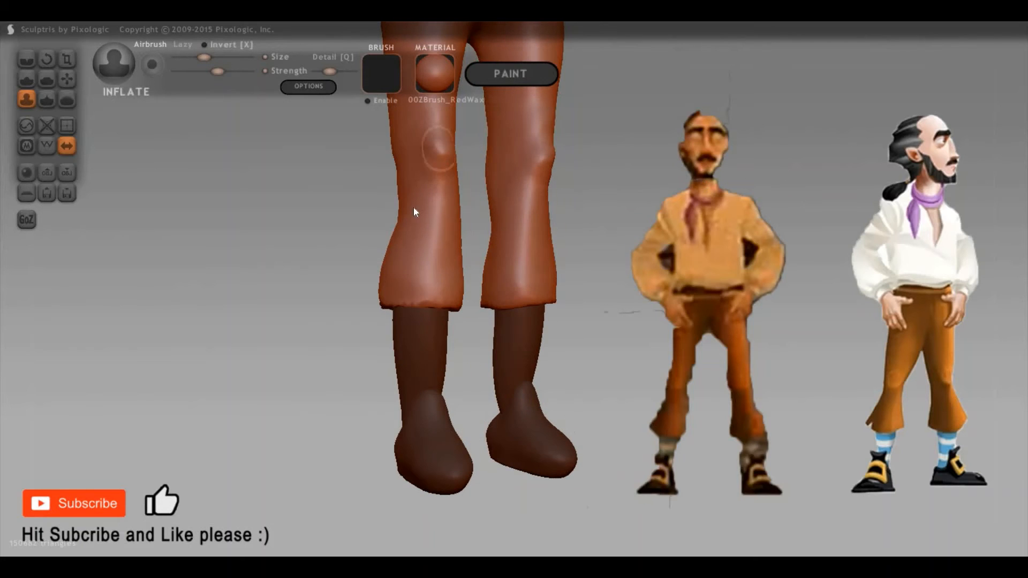
pyautogui.moveTo(437, 156); pyautogui.dragTo(442, 175)
pyautogui.moveTo(468, 205); pyautogui.dragTo(451, 210, button='right')
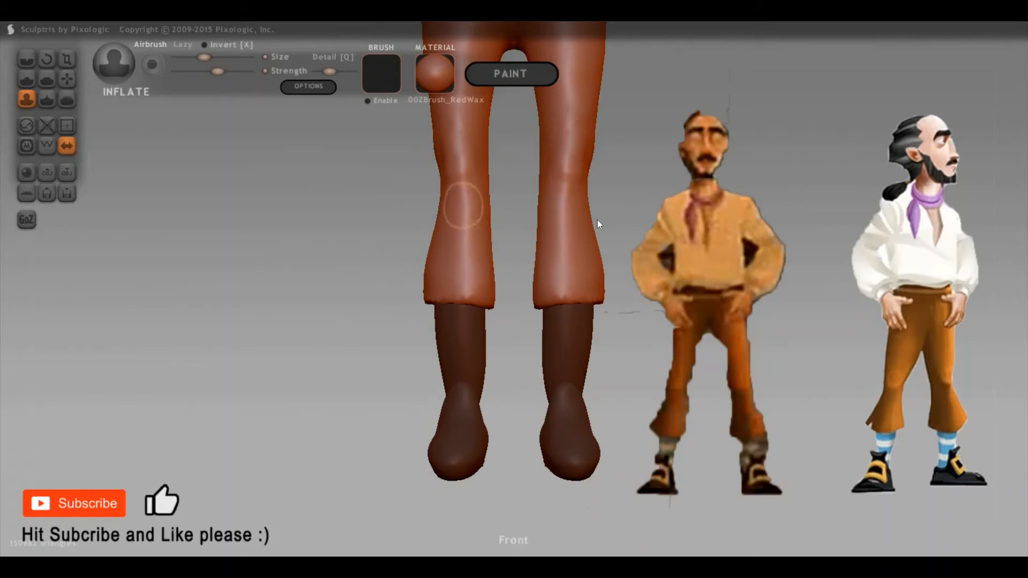
# Refine the back and side contours of the trouser legs with the Grab brush, flaring them from the knees to the hems
pyautogui.moveTo(700, 214); pyautogui.dragTo(548, 214, button='right')
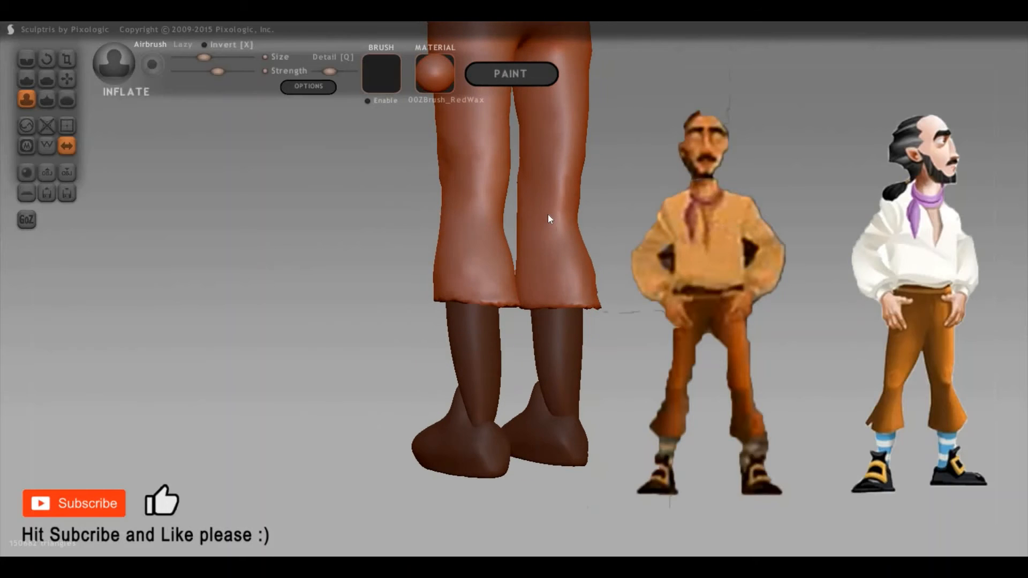
pyautogui.press('g')
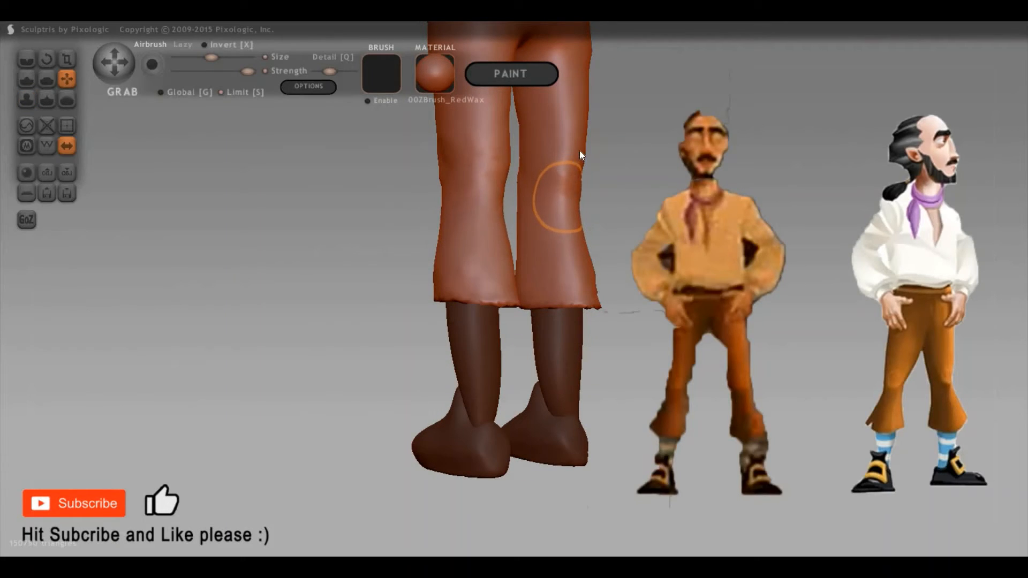
pyautogui.moveTo(579, 185); pyautogui.dragTo(776, 204, button='right')
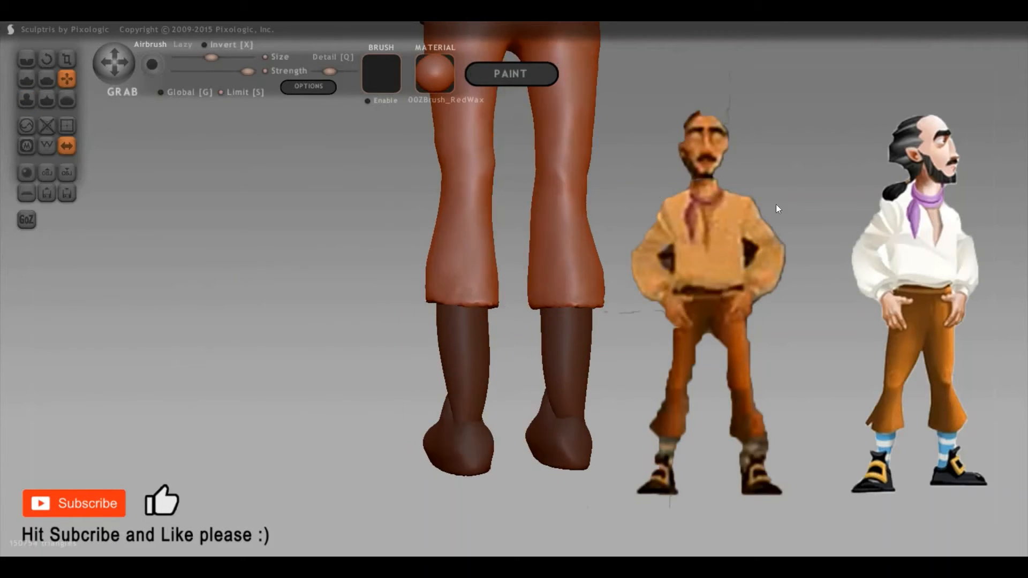
pyautogui.moveTo(658, 217); pyautogui.dragTo(585, 166, button='right')
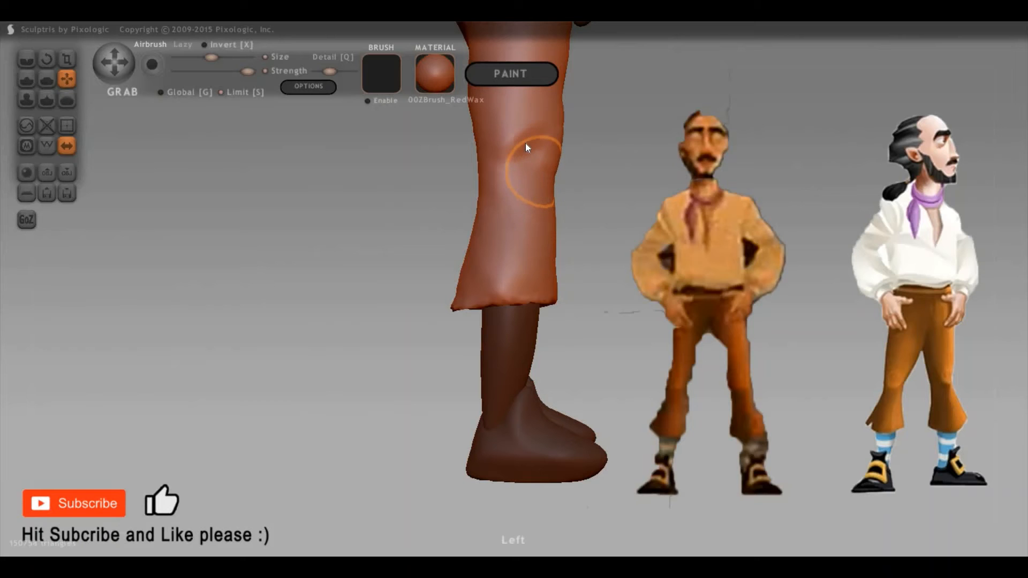
pyautogui.moveTo(738, 164)
pyautogui.mouseDown(button='right')
pyautogui.moveTo(562, 189)
pyautogui.moveTo(664, 121)
pyautogui.moveTo(727, 156)
pyautogui.moveTo(689, 182)
pyautogui.moveTo(444, 219)
pyautogui.mouseUp(button='right')
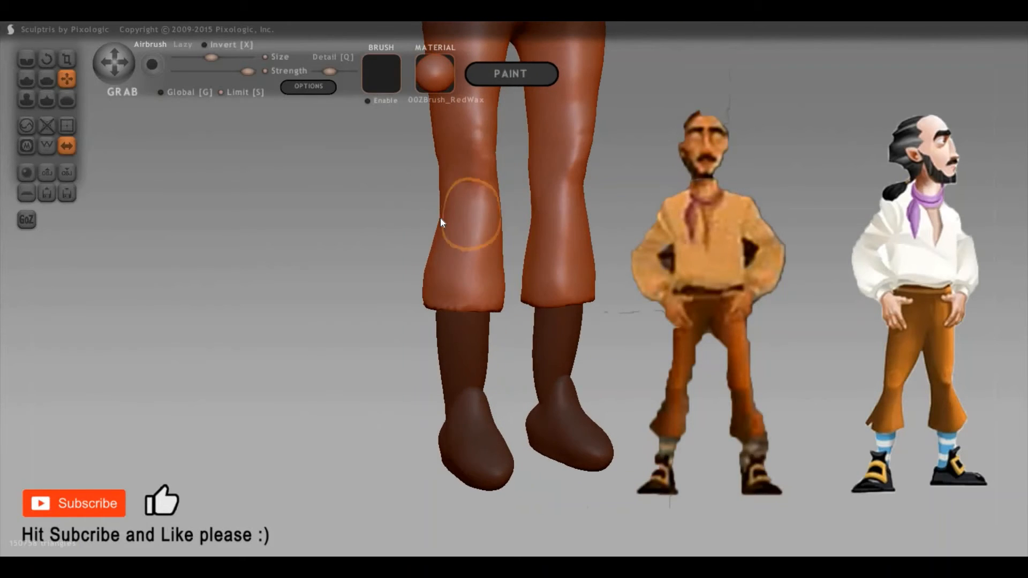
pyautogui.moveTo(607, 191)
pyautogui.mouseDown(button='right')
pyautogui.moveTo(569, 179)
pyautogui.moveTo(645, 192)
pyautogui.moveTo(613, 179)
pyautogui.mouseUp(button='right')
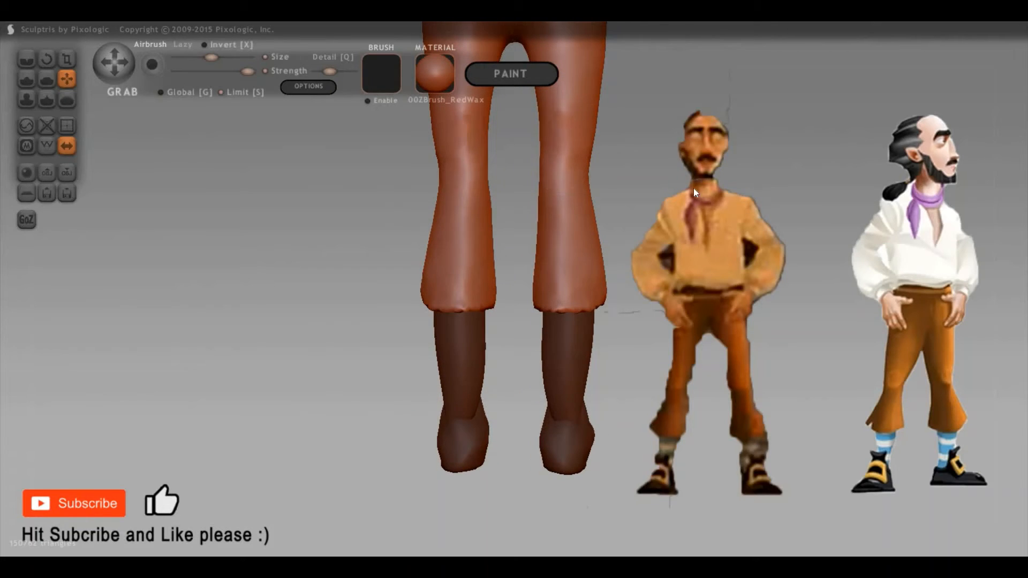
# Broaden and raise the tongues of the shoes using the Flatten and Grab brushes
pyautogui.moveTo(693, 188)
pyautogui.mouseDown(button='right')
pyautogui.moveTo(681, 202)
pyautogui.moveTo(507, 223)
pyautogui.moveTo(443, 207)
pyautogui.moveTo(647, 218)
pyautogui.moveTo(595, 214)
pyautogui.moveTo(640, 205)
pyautogui.moveTo(660, 275)
pyautogui.moveTo(702, 285)
pyautogui.moveTo(676, 289)
pyautogui.moveTo(803, 349)
pyautogui.moveTo(812, 372)
pyautogui.moveTo(329, 251)
pyautogui.moveTo(326, 234)
pyautogui.mouseUp(button='right')
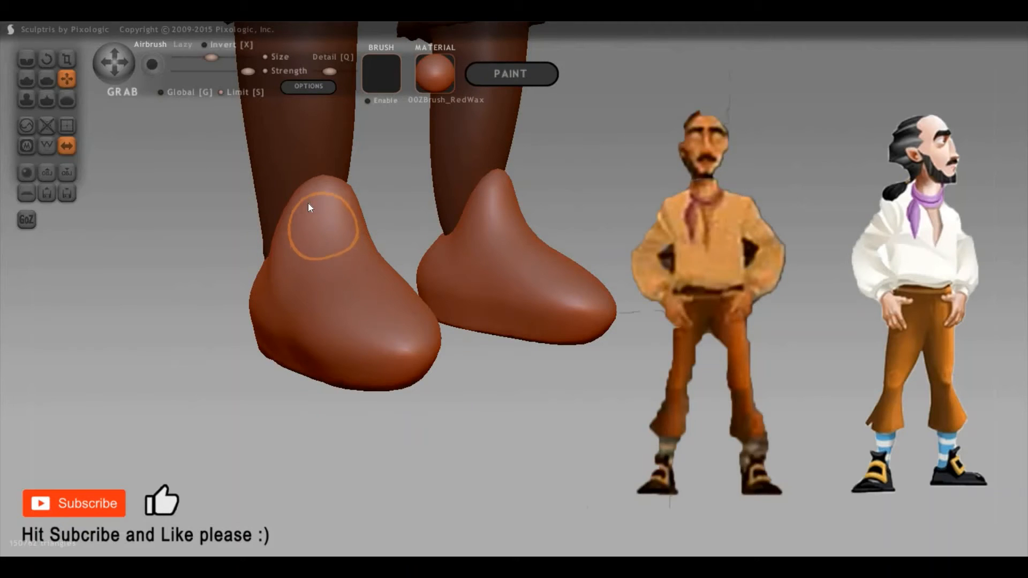
pyautogui.press('5')
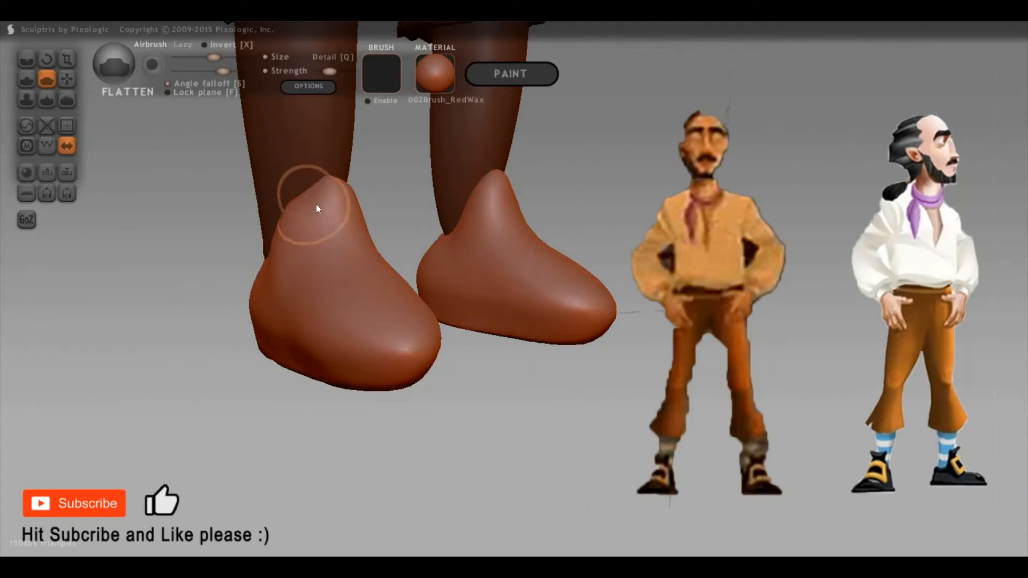
pyautogui.press('6')
pyautogui.moveTo(297, 191)
pyautogui.mouseDown()
pyautogui.moveTo(338, 194)
pyautogui.moveTo(345, 172)
pyautogui.mouseUp()
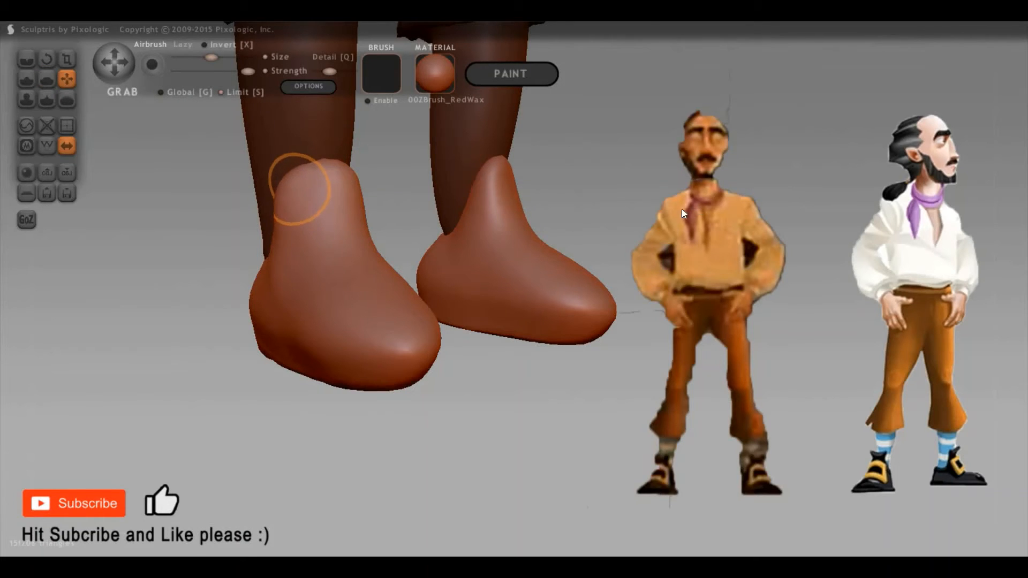
pyautogui.moveTo(685, 210); pyautogui.dragTo(412, 160)
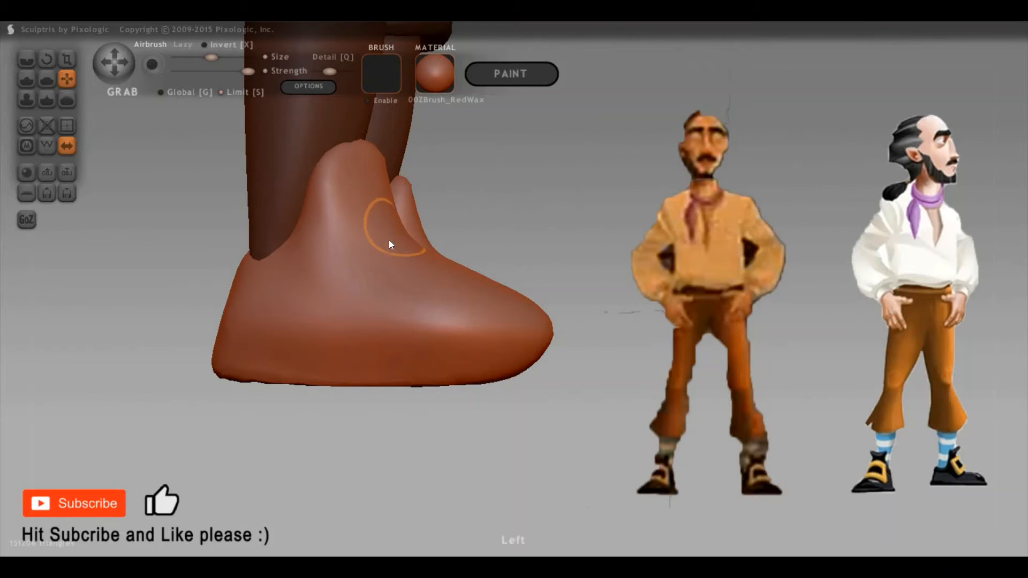
# Adjust the shoe shape with a larger Grab brush and hide the legs to expose the foot openings
pyautogui.press('space')
pyautogui.moveTo(409, 162)
pyautogui.mouseDown()
pyautogui.moveTo(378, 249)
pyautogui.moveTo(388, 240)
pyautogui.mouseUp()
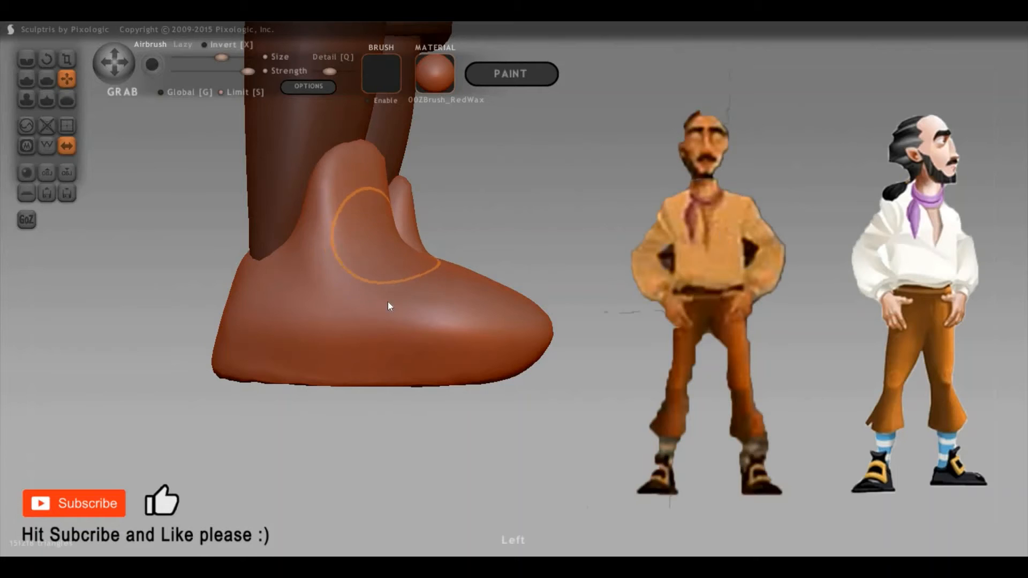
pyautogui.moveTo(391, 303); pyautogui.dragTo(458, 271)
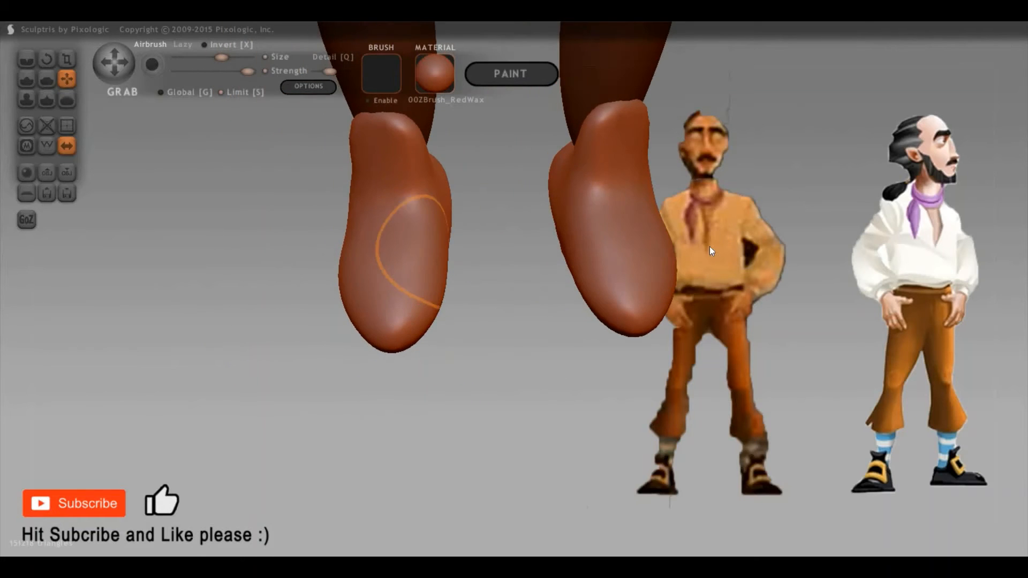
pyautogui.moveTo(825, 215); pyautogui.dragTo(804, 378)
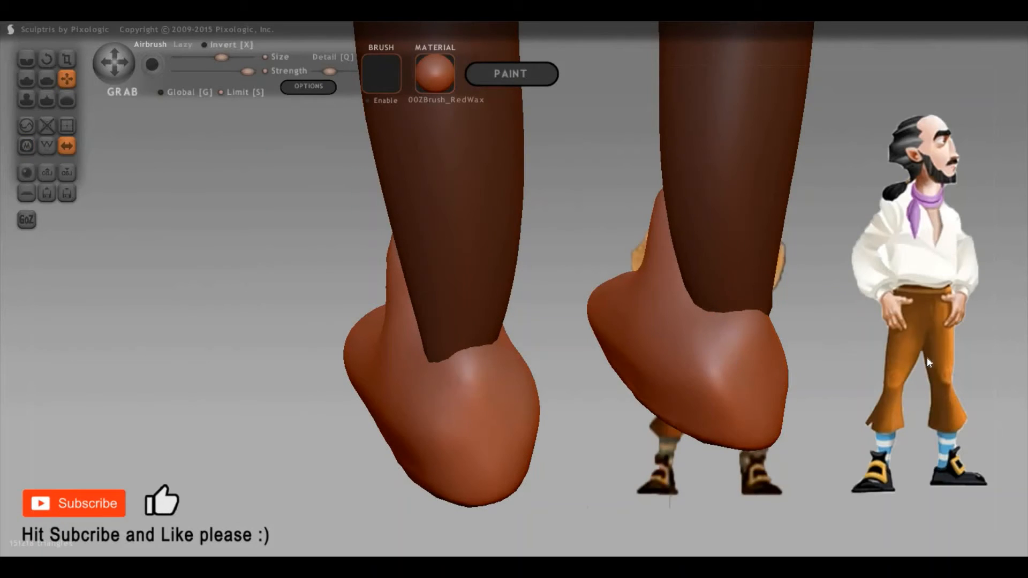
pyautogui.moveTo(927, 358); pyautogui.dragTo(803, 396)
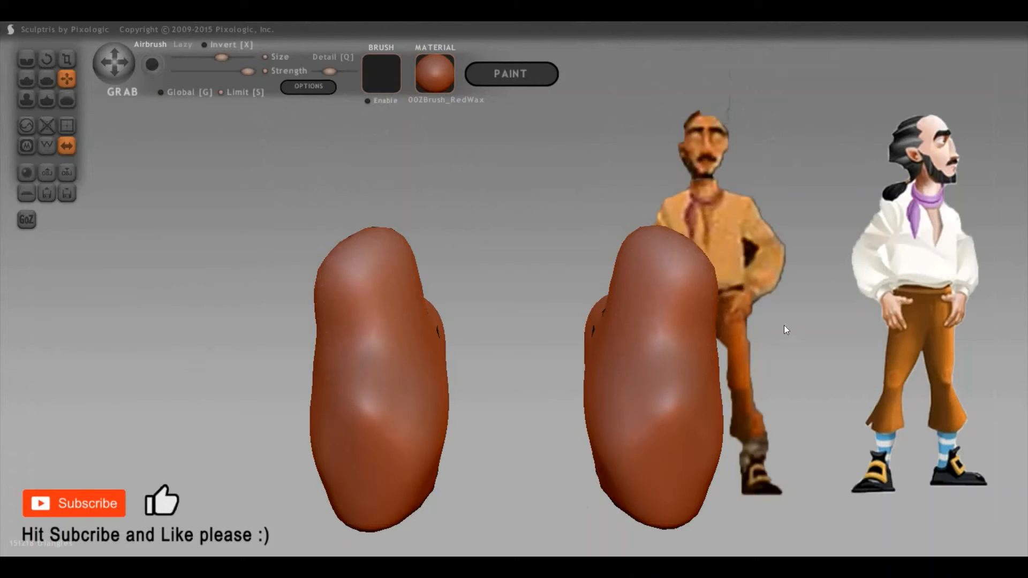
# Hollow out the foot openings behind the shoe tongues with an enlarged Inflate brush
pyautogui.press('i')
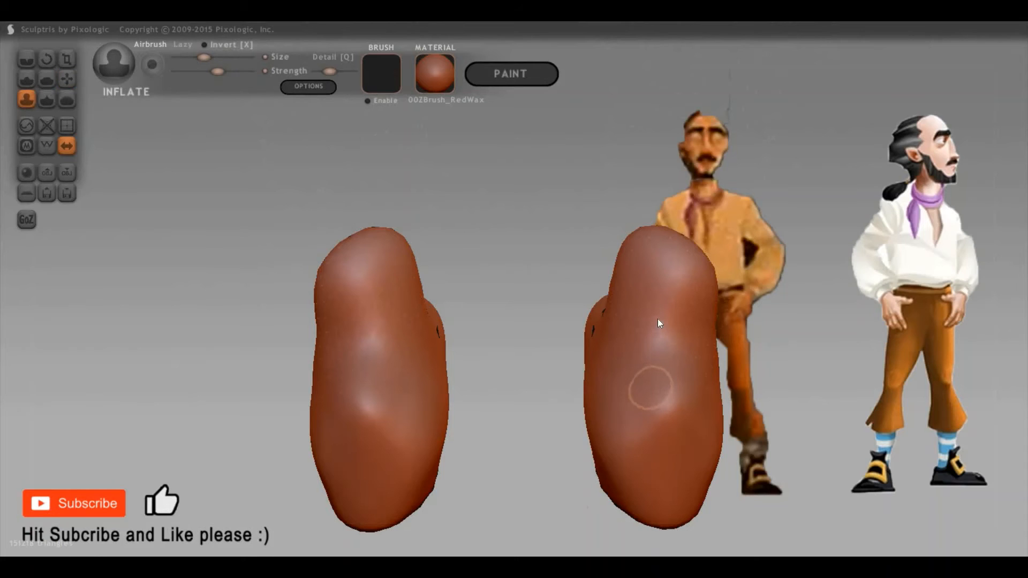
pyautogui.press('space')
pyautogui.moveTo(668, 394)
pyautogui.mouseDown()
pyautogui.moveTo(679, 379)
pyautogui.moveTo(671, 377)
pyautogui.mouseUp()
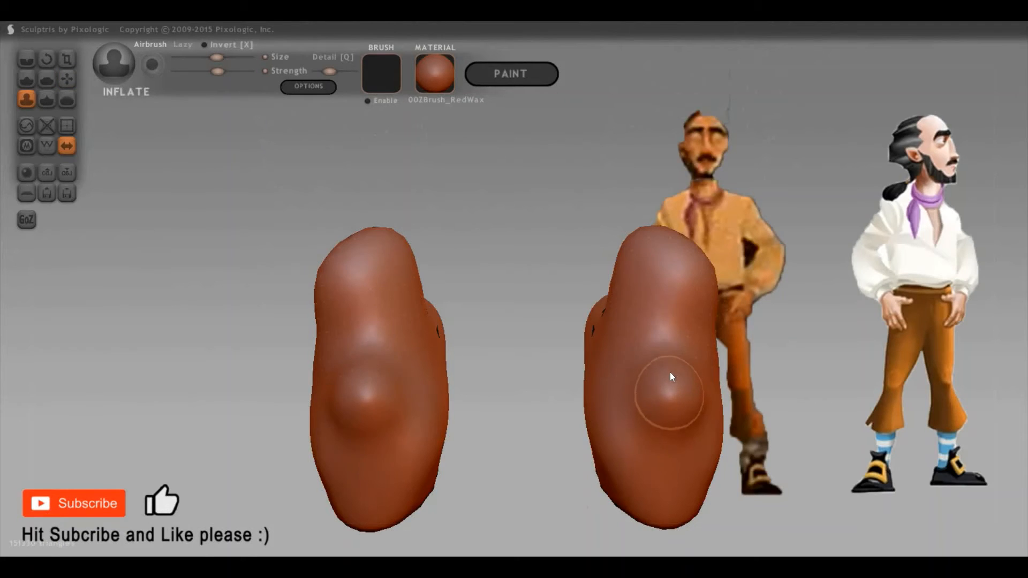
pyautogui.moveTo(898, 395)
pyautogui.mouseDown()
pyautogui.moveTo(725, 399)
pyautogui.moveTo(666, 371)
pyautogui.moveTo(650, 342)
pyautogui.mouseUp()
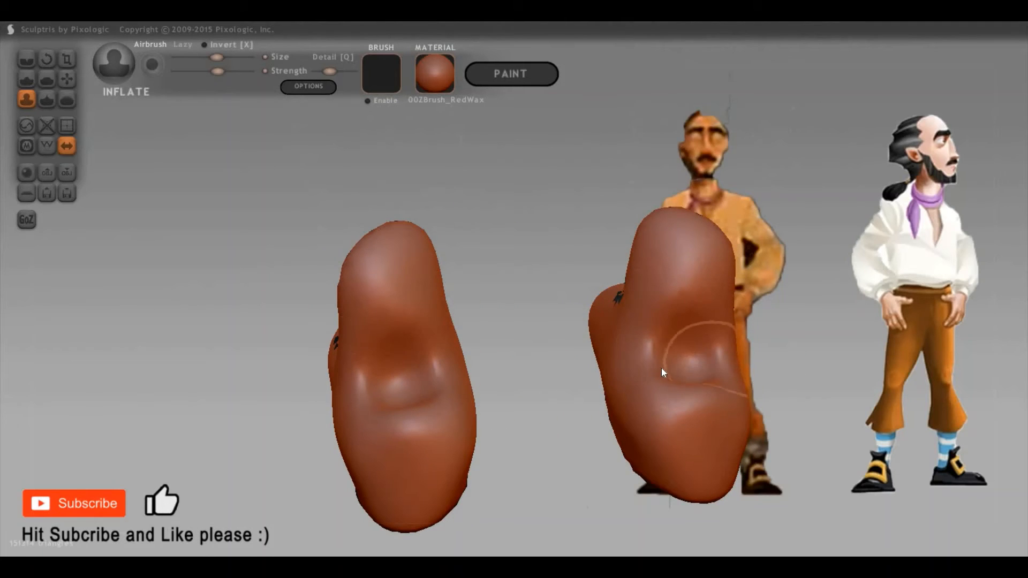
pyautogui.moveTo(753, 354); pyautogui.dragTo(583, 268)
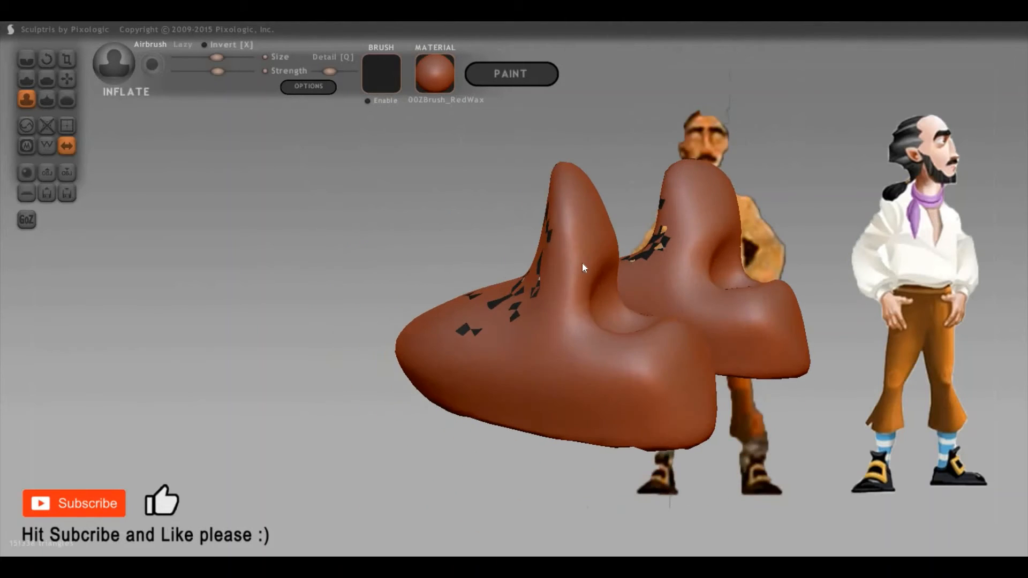
pyautogui.moveTo(412, 242); pyautogui.dragTo(351, 243)
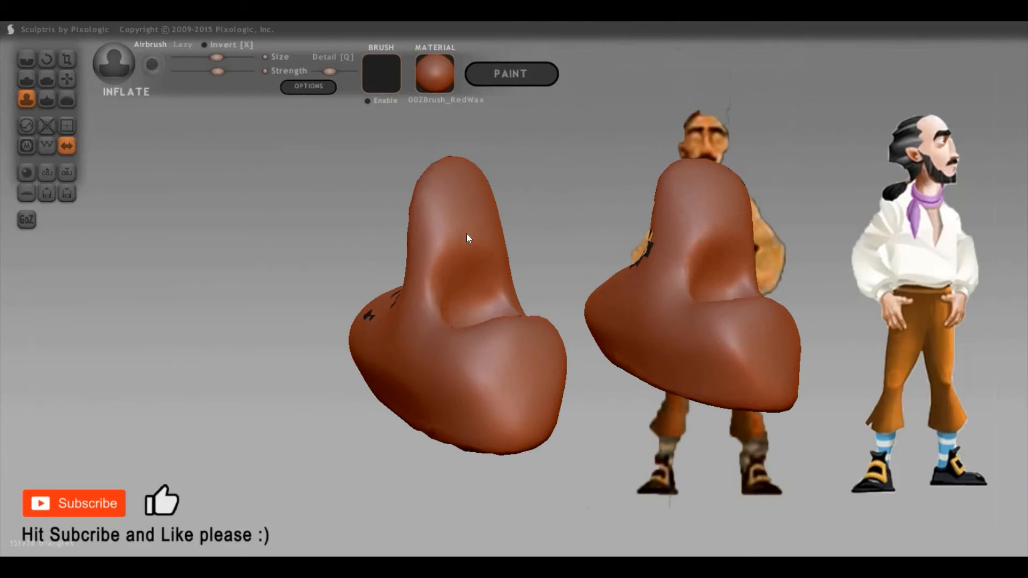
# Extend the hollow up the inner face of the shoe tongues with the Inflate brush
pyautogui.moveTo(473, 235)
pyautogui.mouseDown()
pyautogui.moveTo(474, 266)
pyautogui.moveTo(476, 246)
pyautogui.mouseUp()
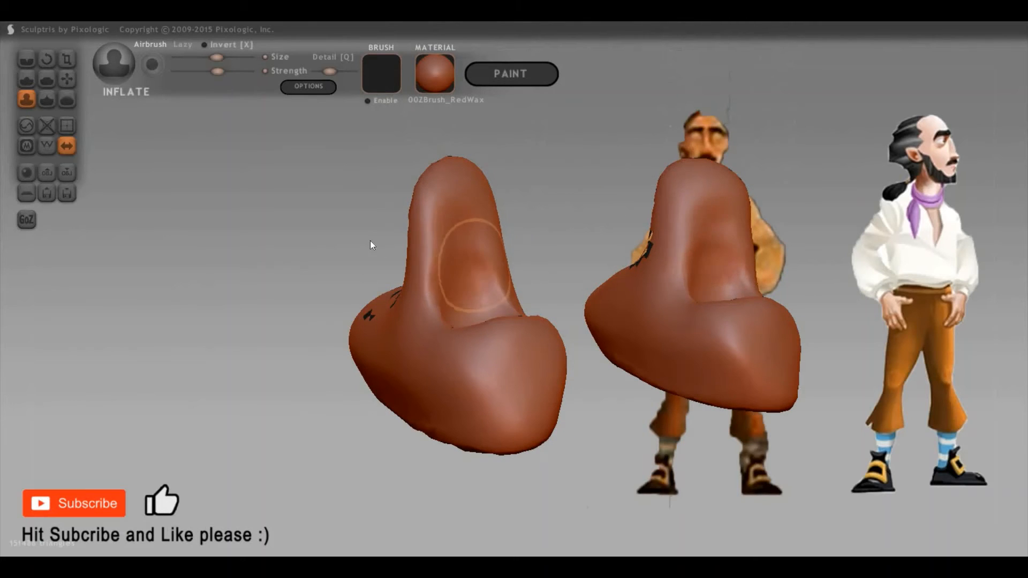
pyautogui.moveTo(372, 246); pyautogui.dragTo(402, 260)
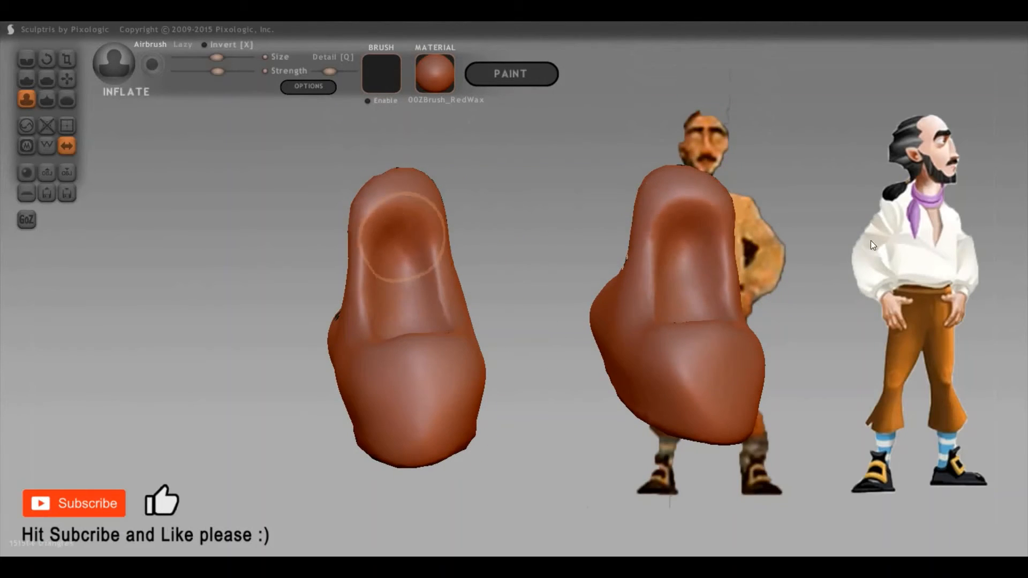
pyautogui.moveTo(706, 238); pyautogui.dragTo(728, 252)
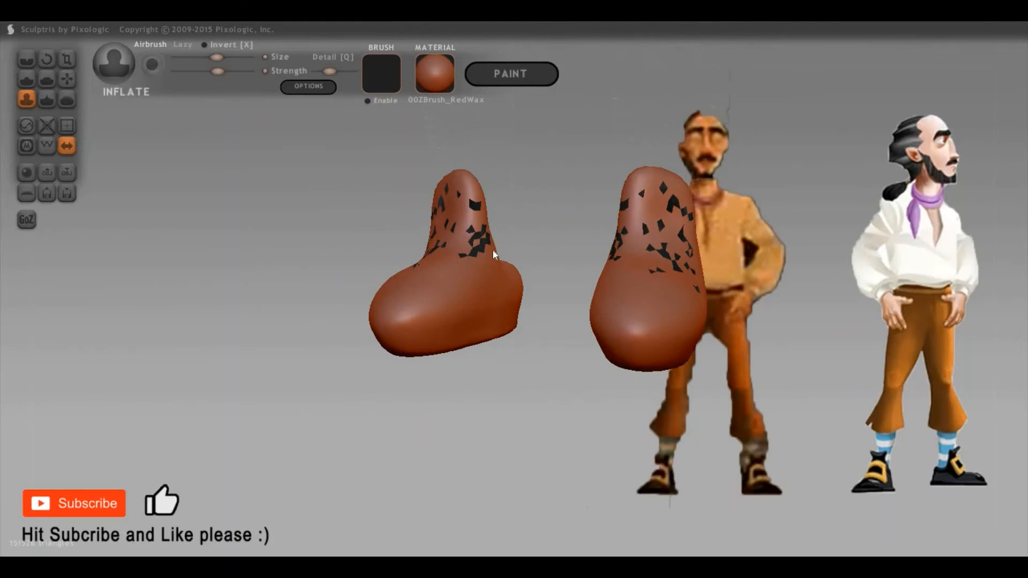
pyautogui.moveTo(493, 250)
pyautogui.mouseDown()
pyautogui.moveTo(457, 288)
pyautogui.moveTo(498, 304)
pyautogui.mouseUp()
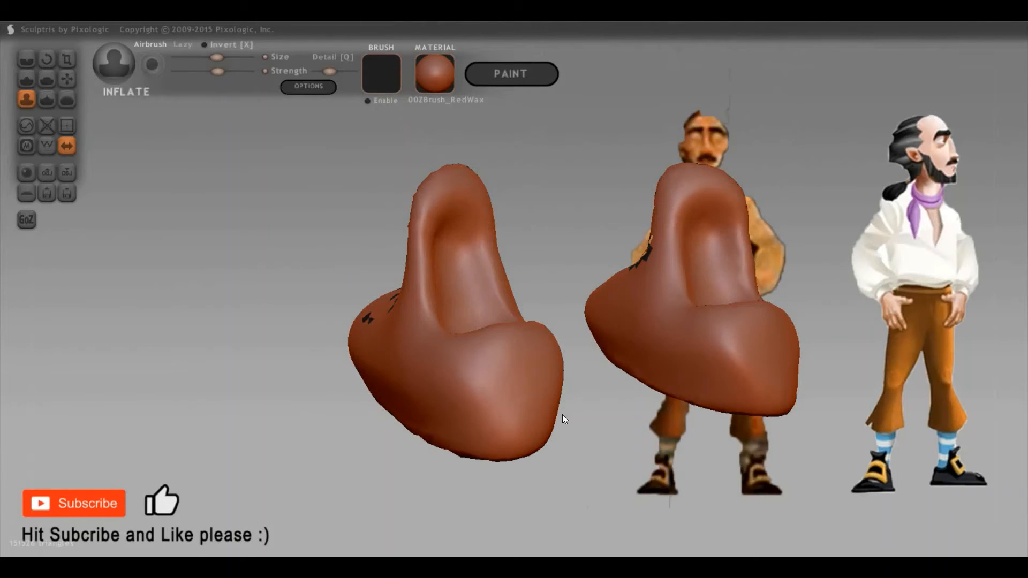
pyautogui.moveTo(562, 415); pyautogui.dragTo(530, 400)
# Define the rims of the shoe openings with Pinch and reshape their edges with Grab
pyautogui.press('p')
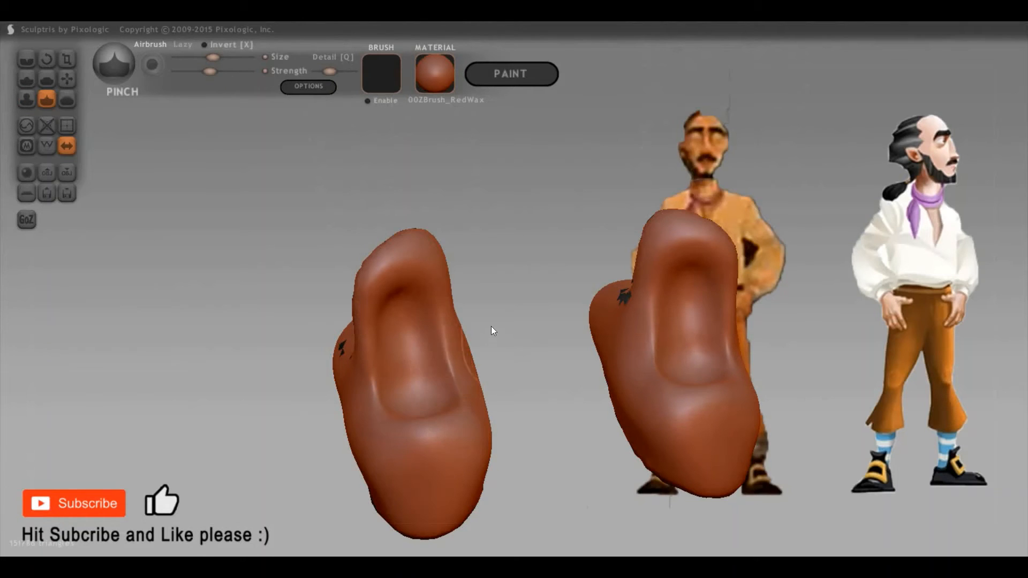
pyautogui.moveTo(491, 327)
pyautogui.mouseDown()
pyautogui.moveTo(553, 441)
pyautogui.moveTo(561, 304)
pyautogui.moveTo(473, 377)
pyautogui.mouseUp()
pyautogui.press('g')
pyautogui.moveTo(392, 380)
pyautogui.mouseDown()
pyautogui.moveTo(452, 371)
pyautogui.moveTo(464, 384)
pyautogui.moveTo(468, 322)
pyautogui.moveTo(484, 319)
pyautogui.mouseUp()
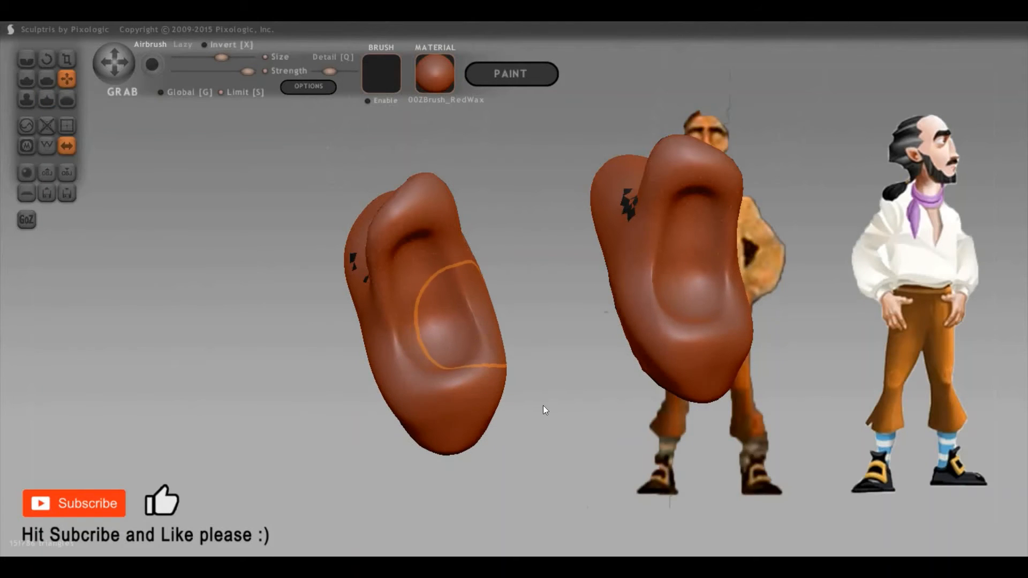
pyautogui.moveTo(762, 329)
pyautogui.mouseDown()
pyautogui.moveTo(882, 363)
pyautogui.moveTo(944, 412)
pyautogui.mouseUp()
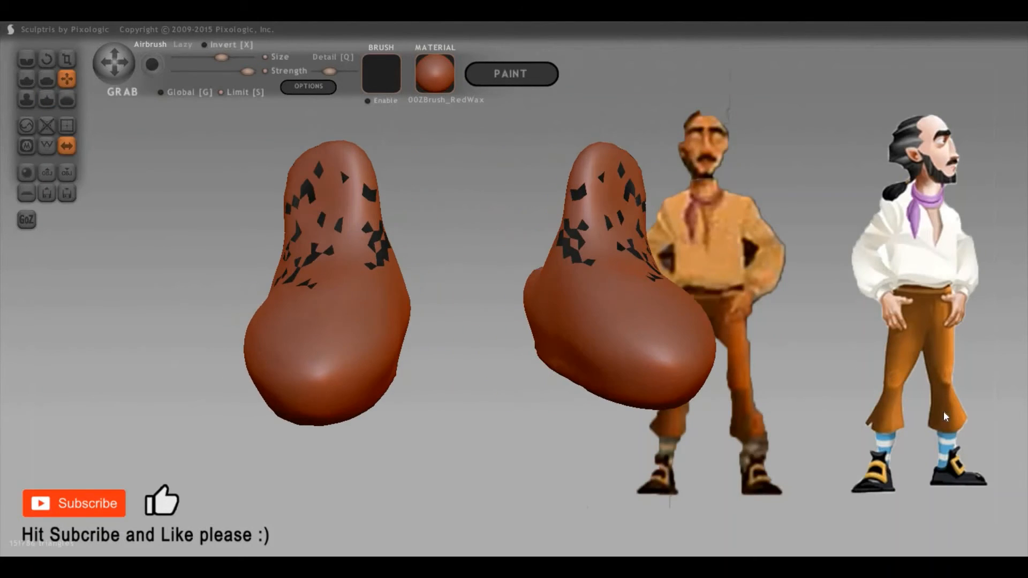
# Refine the outer contours of the shoe tongues and insteps with the Grab brush
pyautogui.moveTo(877, 389); pyautogui.dragTo(399, 263)
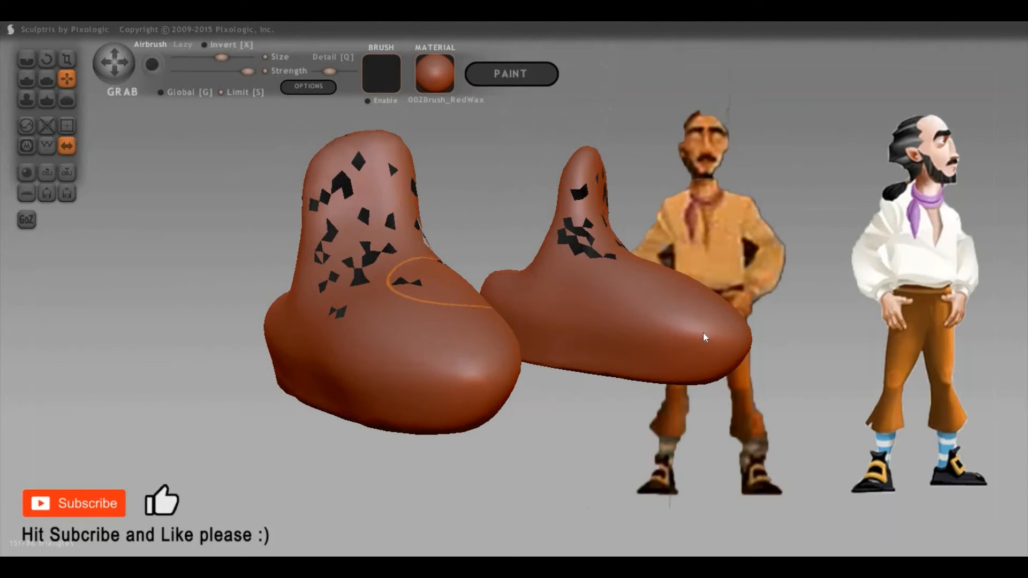
pyautogui.moveTo(216, 289)
pyautogui.mouseDown()
pyautogui.moveTo(273, 269)
pyautogui.moveTo(336, 288)
pyautogui.moveTo(307, 268)
pyautogui.moveTo(608, 368)
pyautogui.moveTo(813, 402)
pyautogui.moveTo(813, 388)
pyautogui.mouseUp()
pyautogui.moveTo(702, 342); pyautogui.dragTo(686, 330)
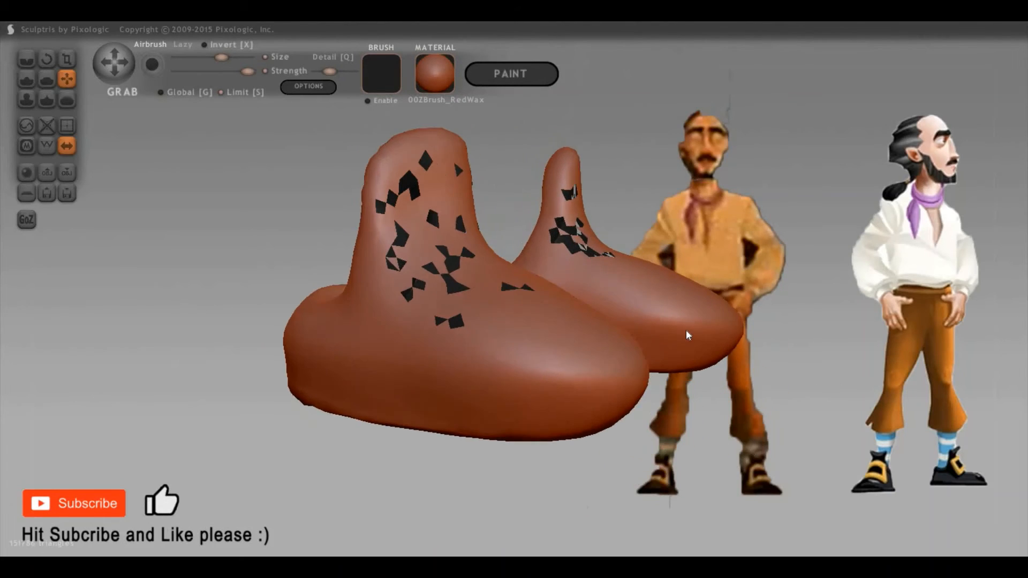
pyautogui.moveTo(262, 287)
pyautogui.mouseDown()
pyautogui.moveTo(337, 277)
pyautogui.moveTo(512, 298)
pyautogui.moveTo(506, 267)
pyautogui.moveTo(530, 270)
pyautogui.mouseUp()
# Enlarge the Grab brush and reshape the sides of the tongues beside the foot openings
pyautogui.press('g')
pyautogui.press('g')
pyautogui.press('space')
pyautogui.moveTo(349, 232); pyautogui.dragTo(738, 287)
pyautogui.moveTo(631, 288); pyautogui.dragTo(681, 289)
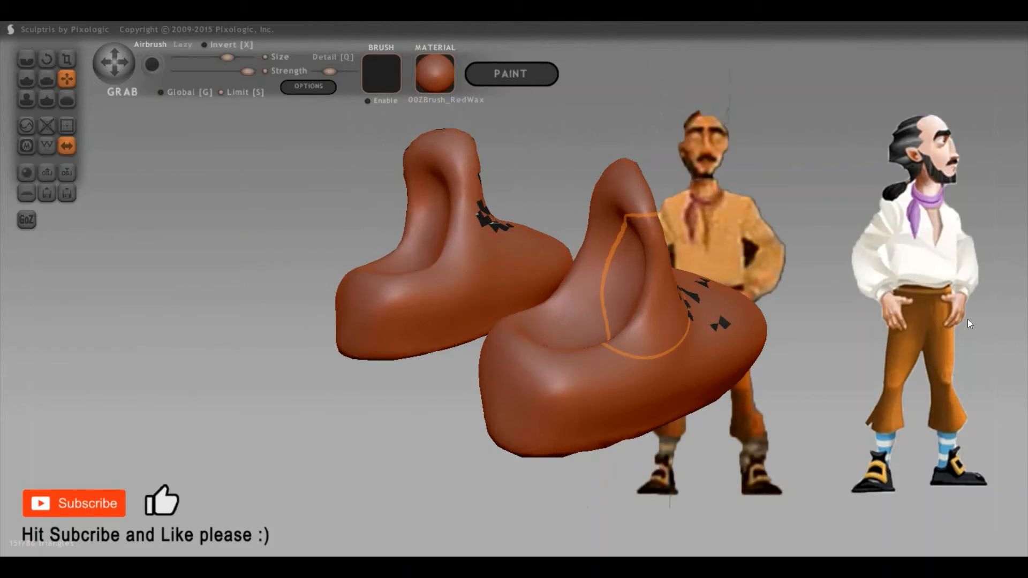
# Smooth out the inner faces and upper rims of the shoe tongues with a smaller Flatten brush
pyautogui.moveTo(968, 319)
pyautogui.mouseDown()
pyautogui.moveTo(580, 349)
pyautogui.moveTo(494, 339)
pyautogui.mouseUp()
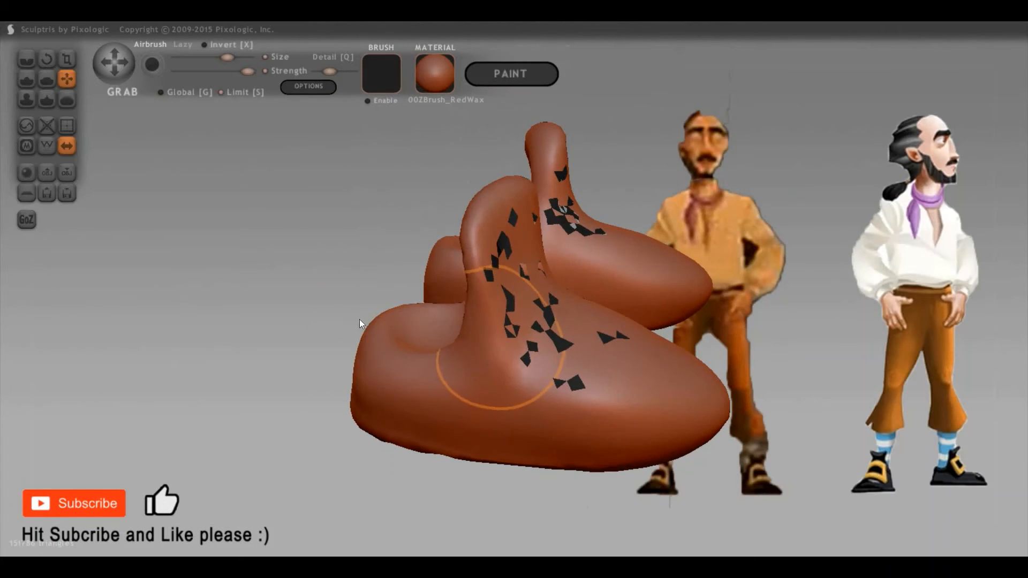
pyautogui.moveTo(342, 333)
pyautogui.mouseDown()
pyautogui.moveTo(603, 334)
pyautogui.moveTo(692, 237)
pyautogui.mouseUp()
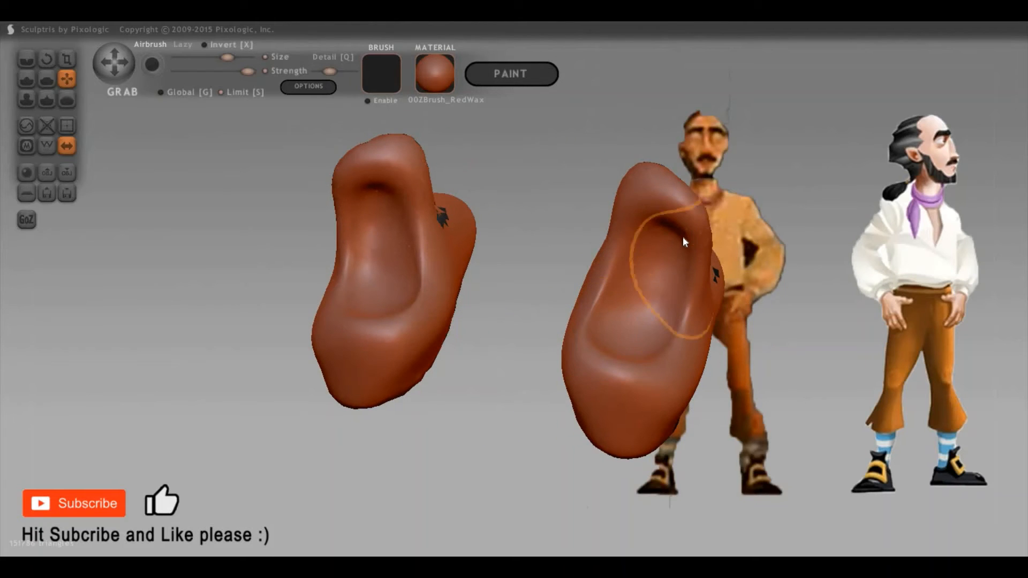
pyautogui.press('5')
pyautogui.press('space')
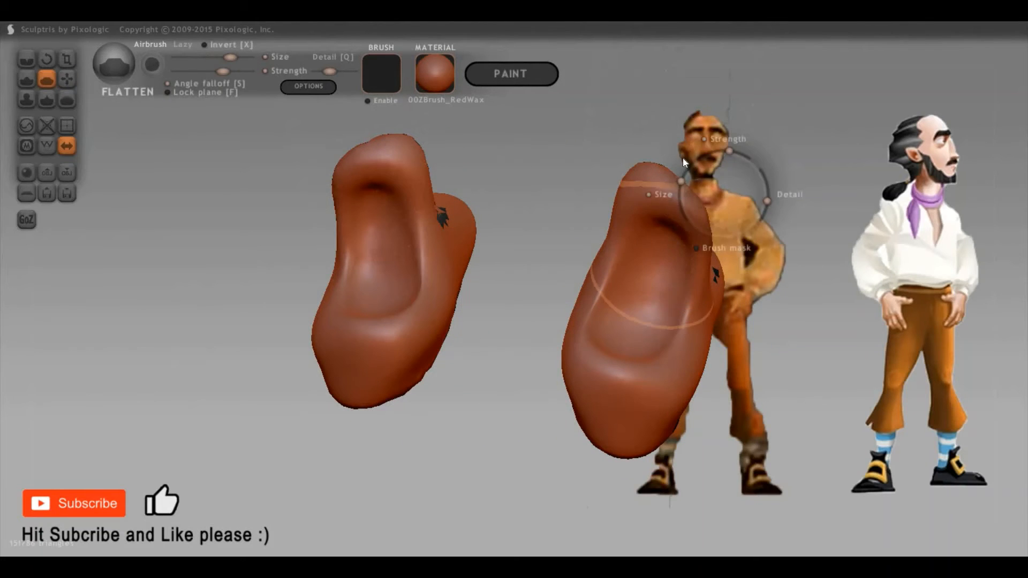
pyautogui.moveTo(758, 212)
pyautogui.mouseDown()
pyautogui.moveTo(654, 201)
pyautogui.moveTo(642, 245)
pyautogui.moveTo(648, 202)
pyautogui.mouseUp()
pyautogui.moveTo(514, 300)
pyautogui.mouseDown()
pyautogui.moveTo(608, 281)
pyautogui.moveTo(687, 286)
pyautogui.mouseUp()
pyautogui.moveTo(472, 214); pyautogui.dragTo(472, 262)
pyautogui.moveTo(699, 208); pyautogui.dragTo(654, 197)
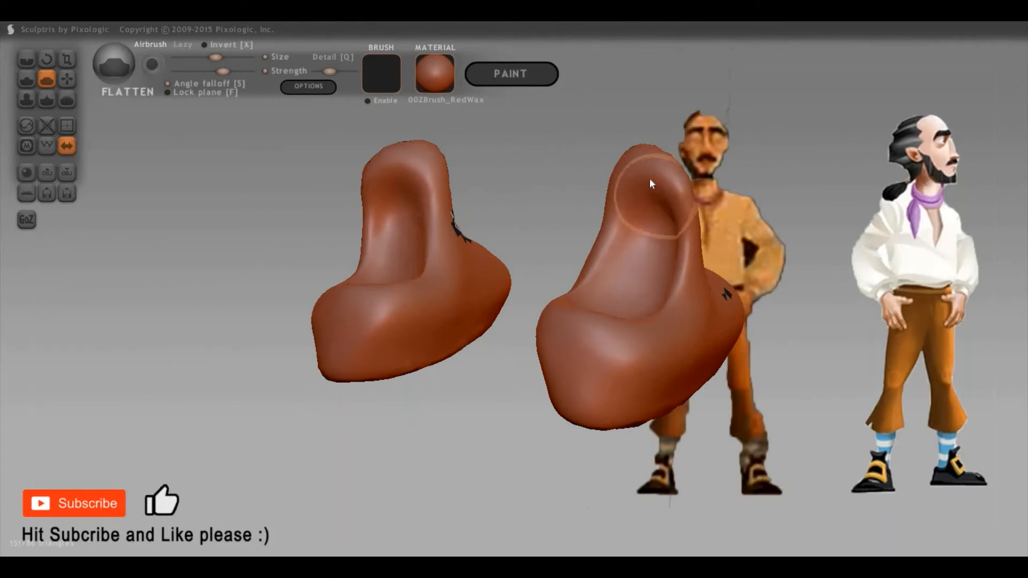
# Reshape the toe ends of the shoes around the soles with a reduced Grab brush
pyautogui.moveTo(873, 228); pyautogui.dragTo(791, 217)
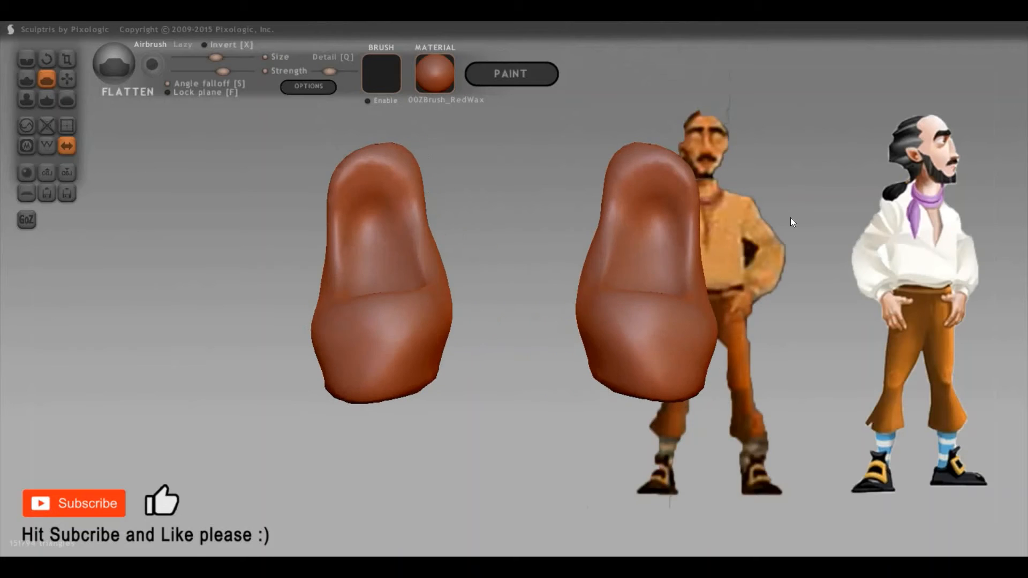
pyautogui.moveTo(862, 358)
pyautogui.mouseDown()
pyautogui.moveTo(672, 298)
pyautogui.moveTo(664, 277)
pyautogui.moveTo(706, 336)
pyautogui.moveTo(676, 319)
pyautogui.moveTo(711, 381)
pyautogui.moveTo(738, 358)
pyautogui.moveTo(726, 382)
pyautogui.moveTo(793, 370)
pyautogui.moveTo(812, 337)
pyautogui.moveTo(772, 334)
pyautogui.mouseUp()
pyautogui.press('space')
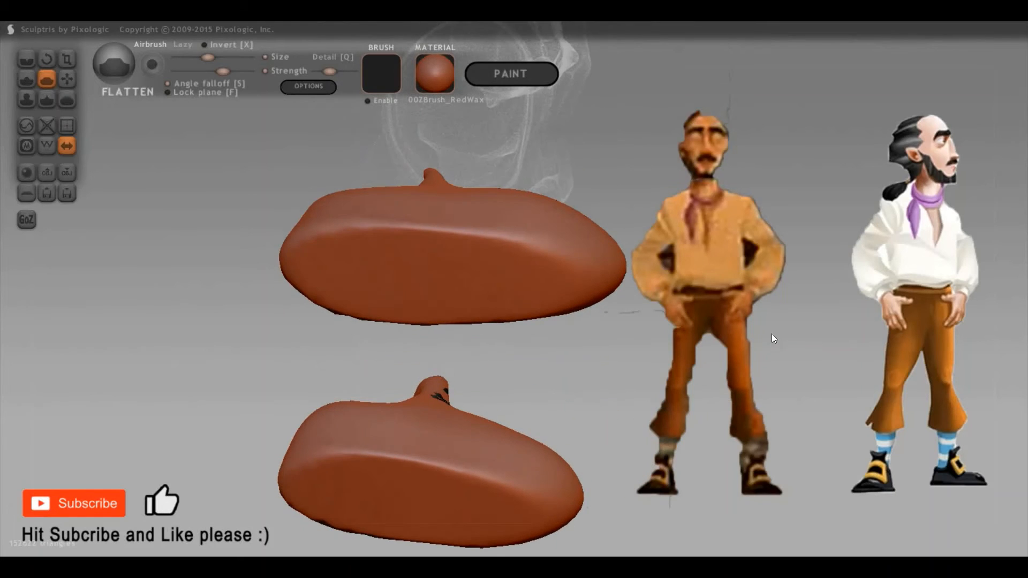
pyautogui.press('6')
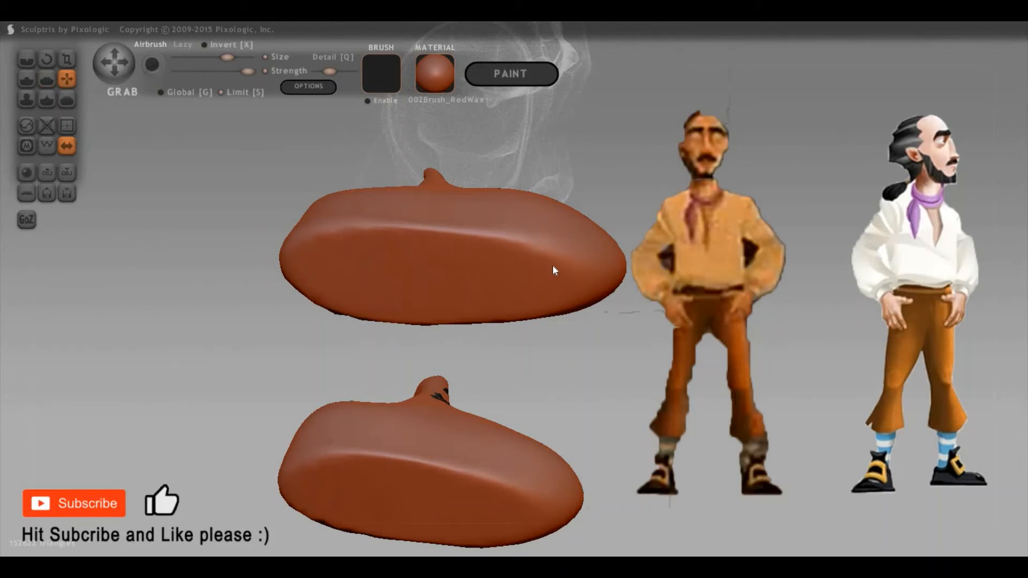
pyautogui.press('space')
pyautogui.moveTo(563, 214)
pyautogui.mouseDown()
pyautogui.moveTo(557, 249)
pyautogui.moveTo(590, 262)
pyautogui.mouseUp()
pyautogui.moveTo(590, 263); pyautogui.dragTo(571, 291, button='right')
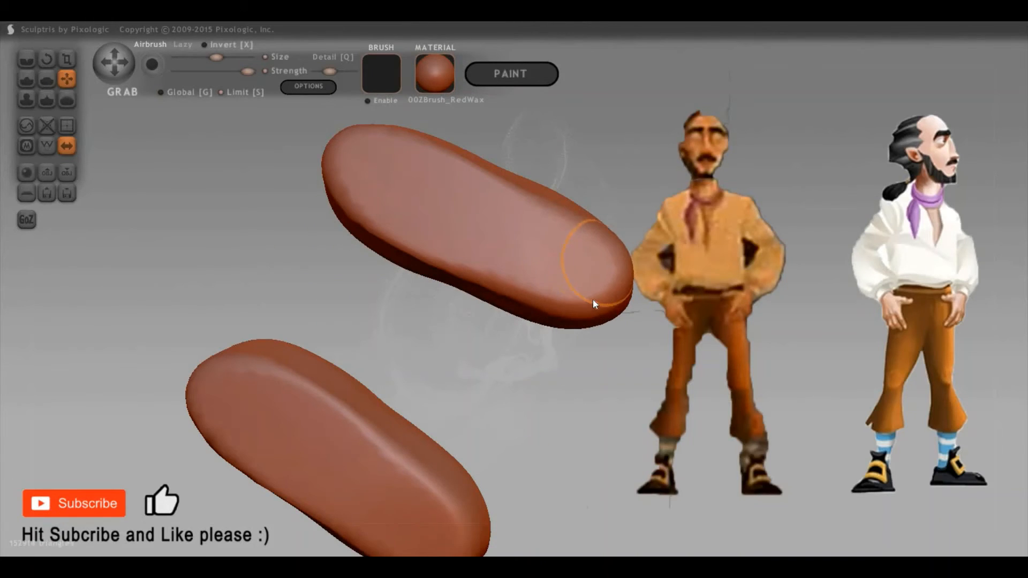
pyautogui.moveTo(730, 409)
pyautogui.mouseDown(button='right')
pyautogui.moveTo(646, 447)
pyautogui.moveTo(612, 426)
pyautogui.moveTo(505, 397)
pyautogui.mouseUp(button='right')
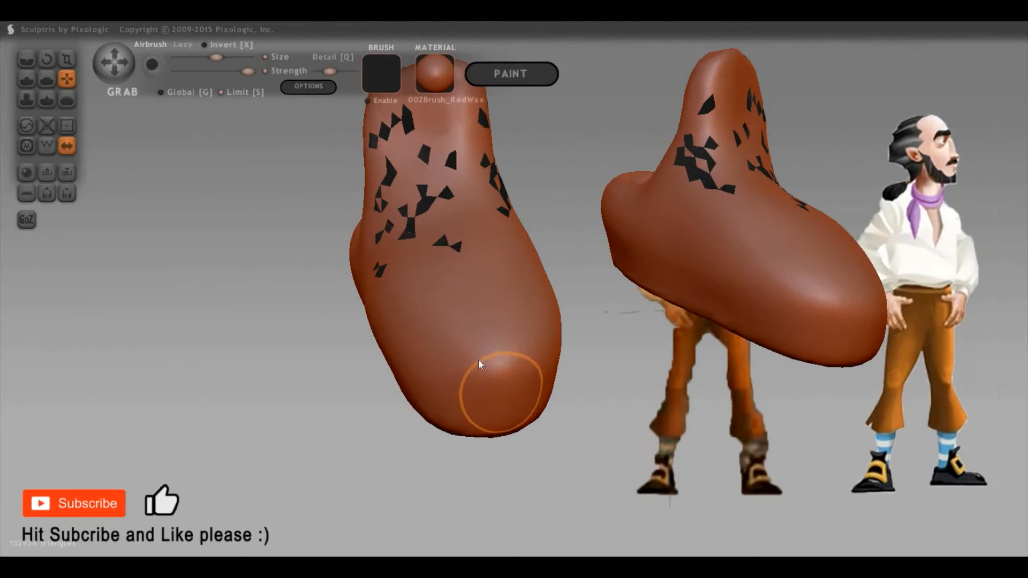
# Pinch the upper edges of the shoe toes and flatten the tops of the shoes with an enlarged Flatten brush
pyautogui.press('p')
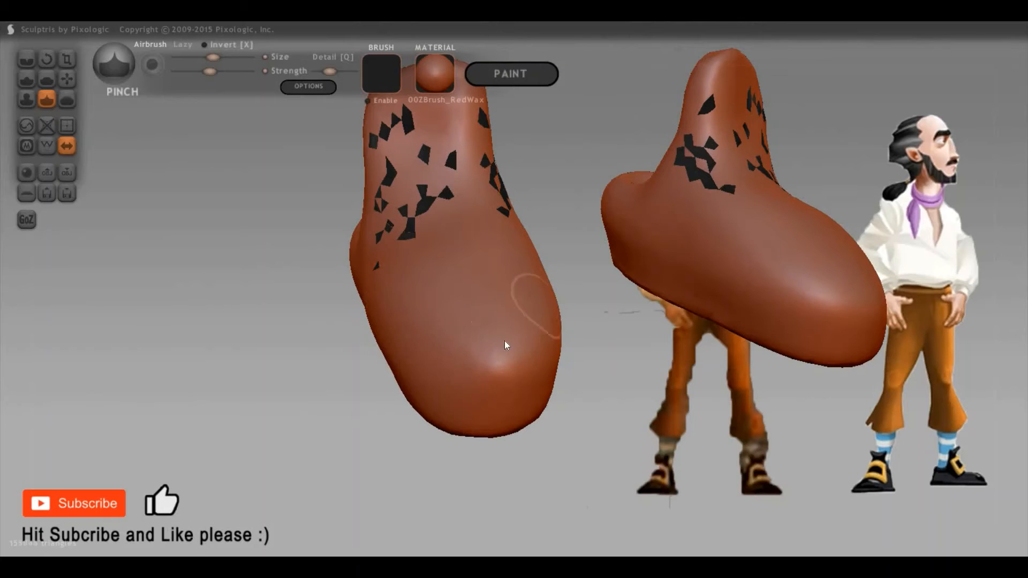
pyautogui.moveTo(505, 344)
pyautogui.mouseDown(button='right')
pyautogui.moveTo(539, 280)
pyautogui.moveTo(604, 325)
pyautogui.mouseUp(button='right')
pyautogui.moveTo(581, 269); pyautogui.dragTo(591, 311, button='right')
pyautogui.moveTo(645, 425)
pyautogui.mouseDown(button='right')
pyautogui.moveTo(704, 393)
pyautogui.moveTo(691, 423)
pyautogui.moveTo(580, 329)
pyautogui.mouseUp(button='right')
pyautogui.press('f')
pyautogui.press('space')
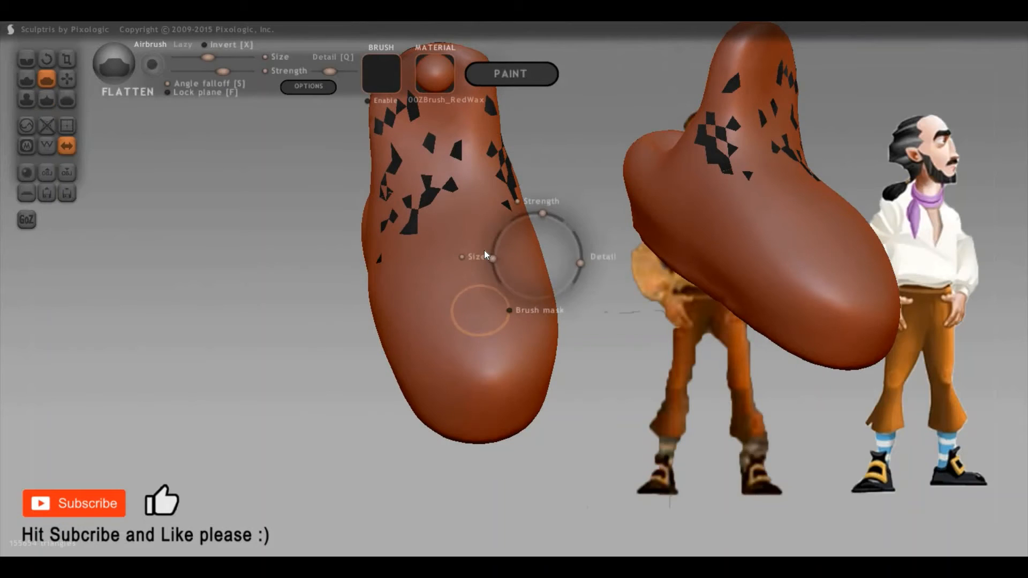
pyautogui.moveTo(484, 249)
pyautogui.mouseDown()
pyautogui.moveTo(489, 306)
pyautogui.moveTo(468, 294)
pyautogui.moveTo(557, 321)
pyautogui.mouseUp()
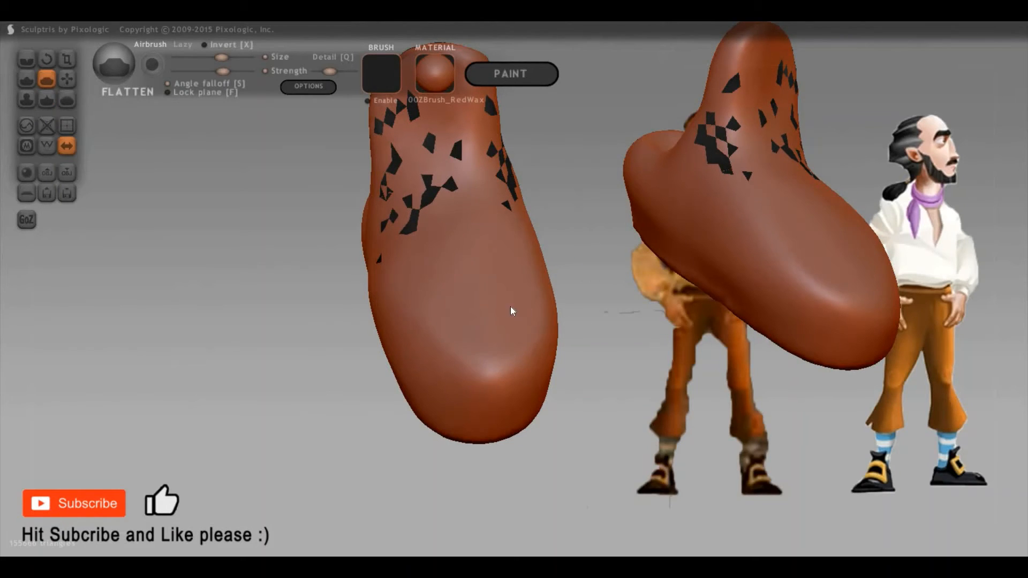
pyautogui.moveTo(510, 306)
pyautogui.mouseDown(button='right')
pyautogui.moveTo(465, 262)
pyautogui.moveTo(488, 272)
pyautogui.mouseUp(button='right')
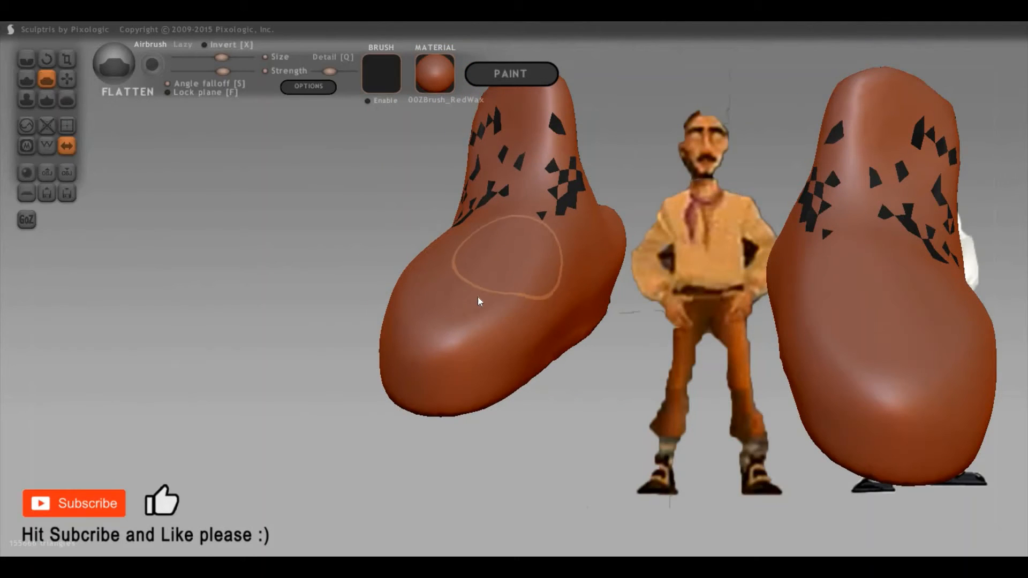
# Sharpen the edges bordering the flattened tops of the shoes with the Pinch brush
pyautogui.press('p')
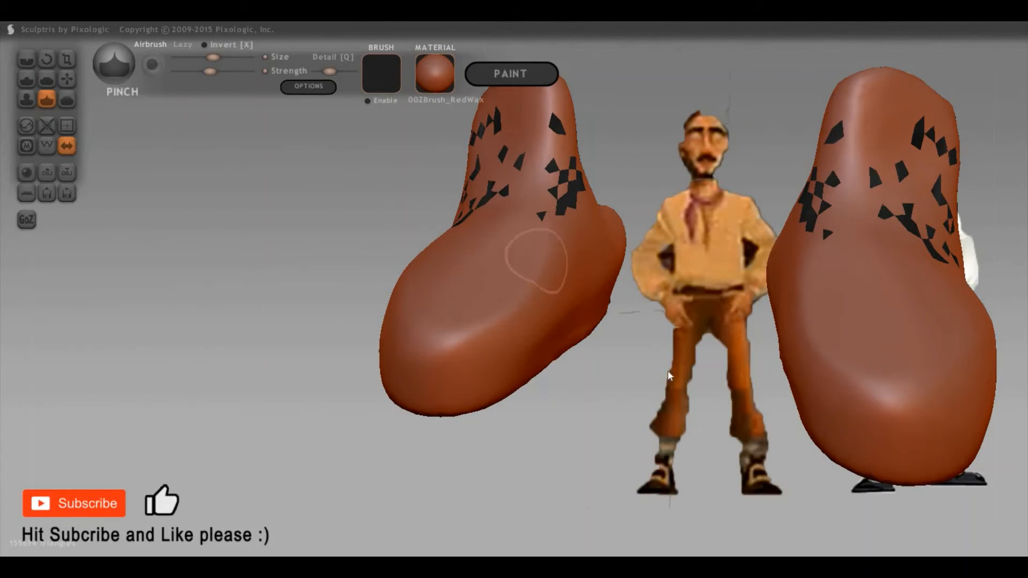
pyautogui.moveTo(538, 252)
pyautogui.mouseDown(button='right')
pyautogui.moveTo(485, 354)
pyautogui.moveTo(369, 293)
pyautogui.moveTo(590, 324)
pyautogui.moveTo(439, 304)
pyautogui.mouseUp(button='right')
pyautogui.moveTo(186, 426); pyautogui.dragTo(130, 383, button='right')
pyautogui.scroll(2, 321, 391)
pyautogui.moveTo(364, 381)
pyautogui.mouseDown(button='right')
pyautogui.moveTo(439, 414)
pyautogui.moveTo(493, 419)
pyautogui.mouseUp(button='right')
# Flatten the heel rims of the shoe openings and define their edges with a larger Pinch brush
pyautogui.press('f')
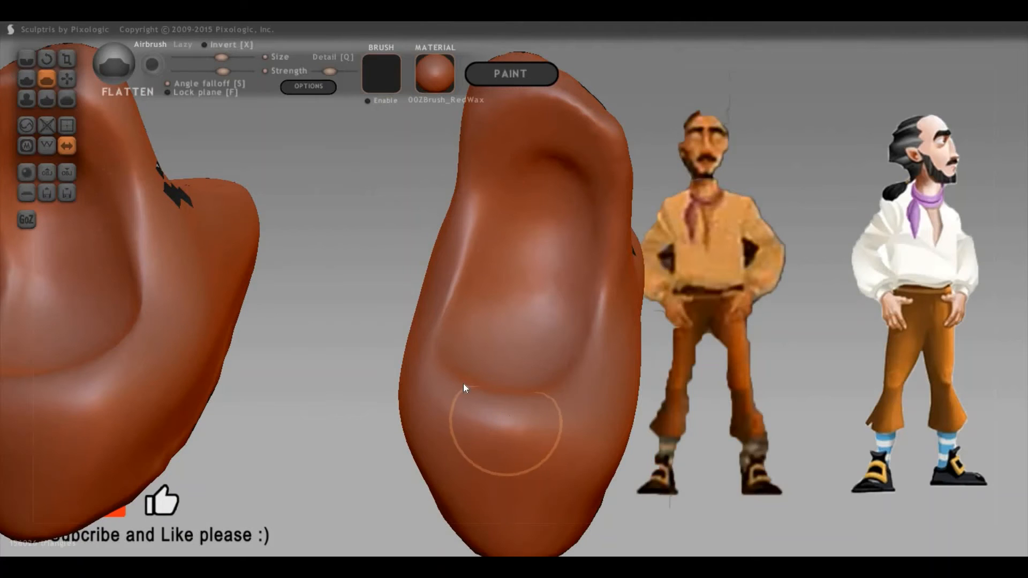
pyautogui.moveTo(557, 357)
pyautogui.mouseDown()
pyautogui.moveTo(601, 403)
pyautogui.moveTo(585, 406)
pyautogui.moveTo(564, 390)
pyautogui.moveTo(573, 329)
pyautogui.mouseUp()
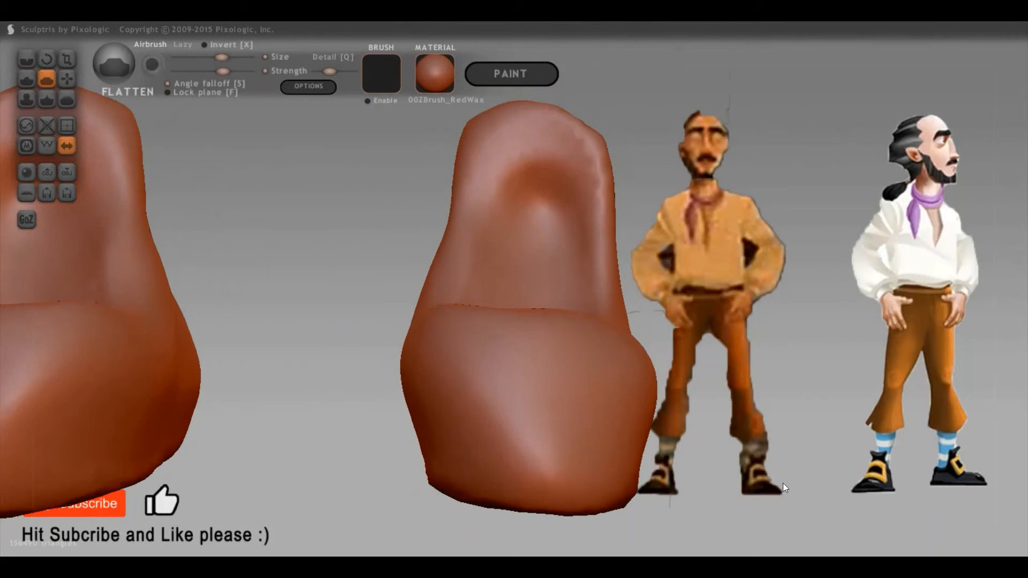
pyautogui.moveTo(783, 483); pyautogui.dragTo(525, 414)
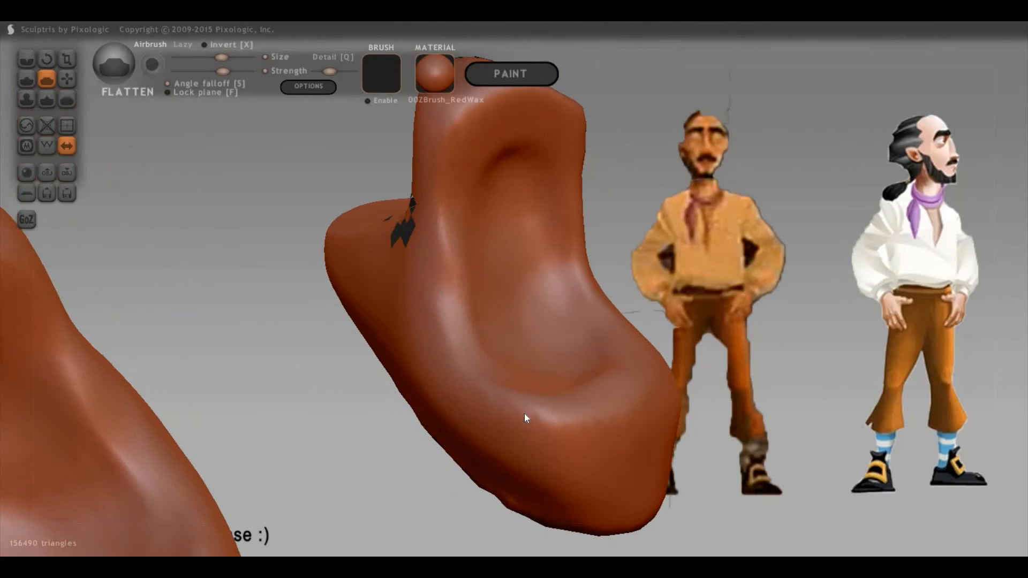
pyautogui.press('p')
pyautogui.press('space')
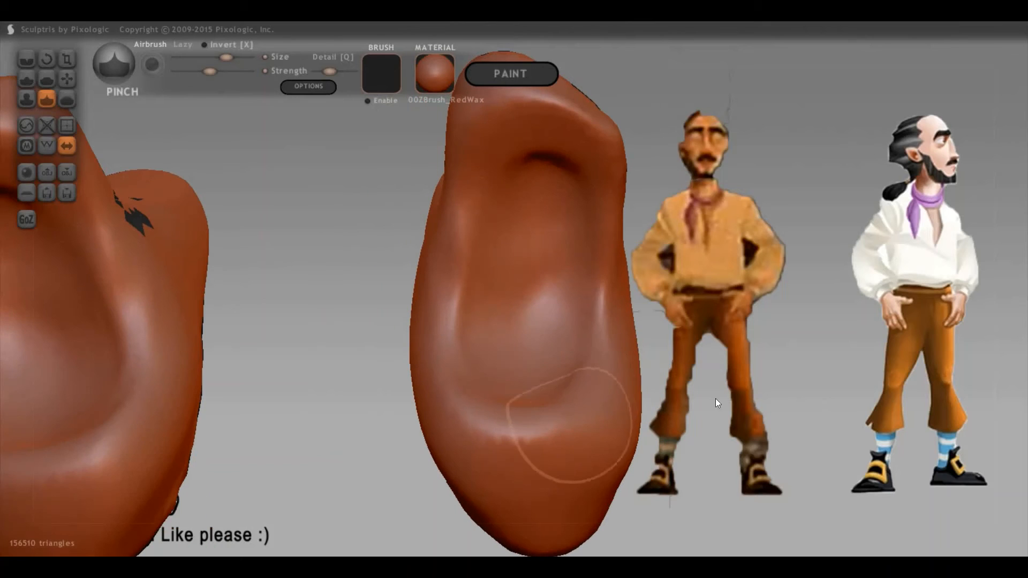
pyautogui.moveTo(786, 403)
pyautogui.mouseDown()
pyautogui.moveTo(850, 466)
pyautogui.moveTo(452, 343)
pyautogui.moveTo(360, 338)
pyautogui.mouseUp()
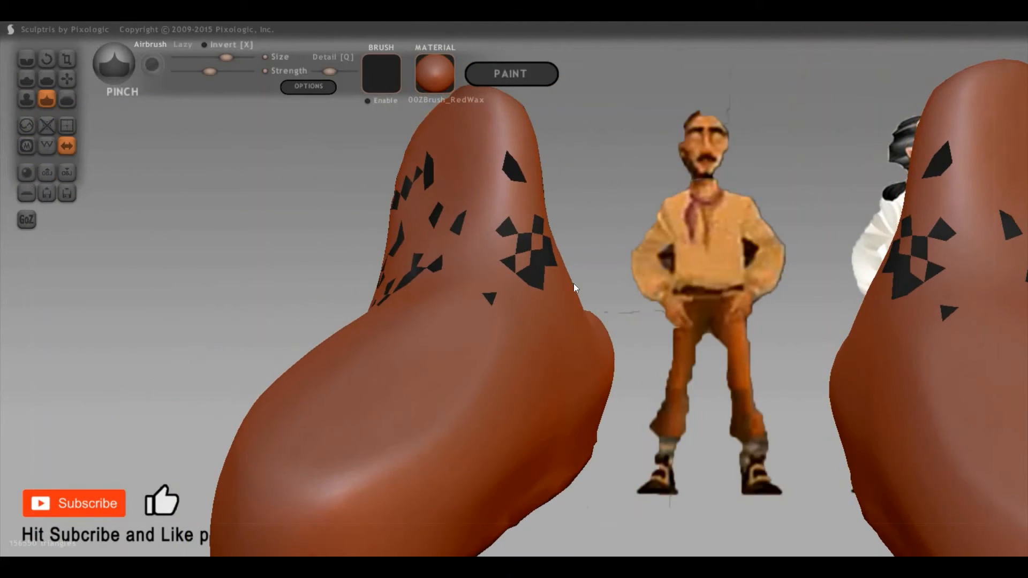
# Enlarge the Grab brush and adjust the sides of the shoes where the tongues meet the heels
pyautogui.press('g')
pyautogui.press('space')
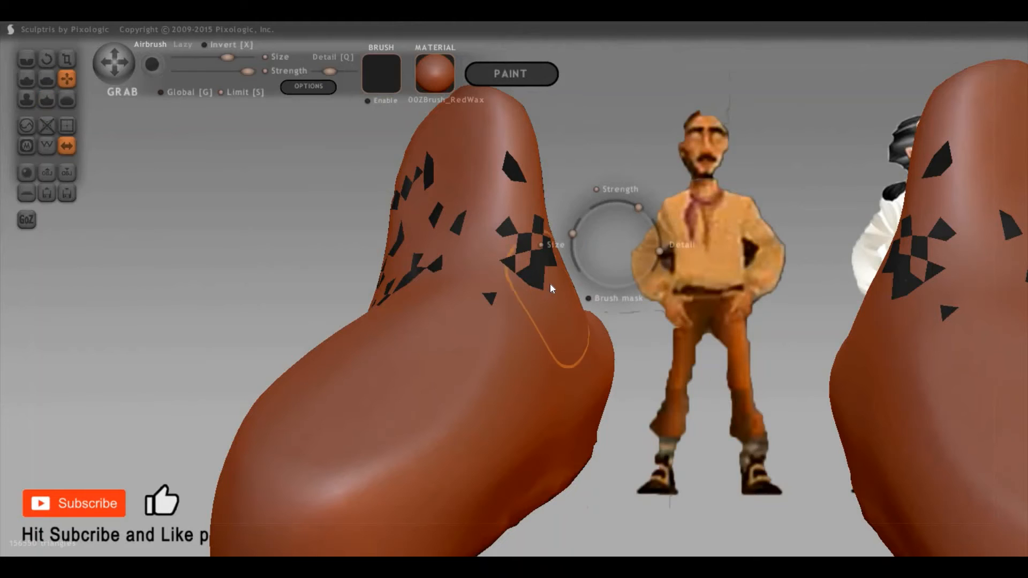
pyautogui.moveTo(551, 284); pyautogui.dragTo(546, 286)
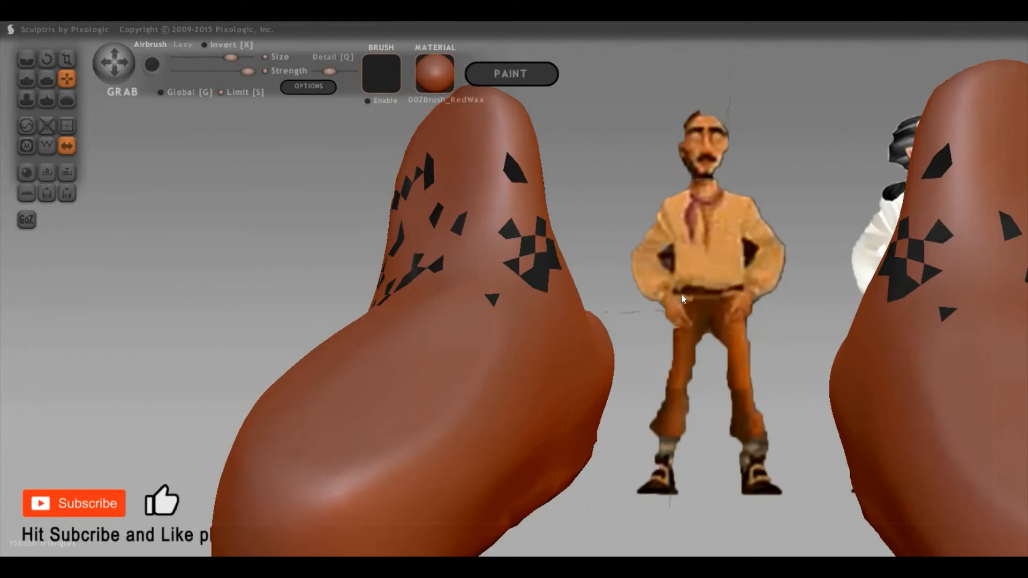
pyautogui.moveTo(682, 294); pyautogui.dragTo(738, 347)
pyautogui.moveTo(782, 373); pyautogui.dragTo(749, 362)
pyautogui.moveTo(610, 439)
pyautogui.mouseDown()
pyautogui.moveTo(751, 456)
pyautogui.moveTo(684, 418)
pyautogui.moveTo(798, 441)
pyautogui.moveTo(780, 427)
pyautogui.moveTo(880, 422)
pyautogui.moveTo(456, 233)
pyautogui.moveTo(473, 231)
pyautogui.moveTo(471, 210)
pyautogui.moveTo(760, 502)
pyautogui.moveTo(628, 389)
pyautogui.moveTo(594, 377)
pyautogui.moveTo(566, 399)
pyautogui.moveTo(612, 406)
pyautogui.mouseUp()
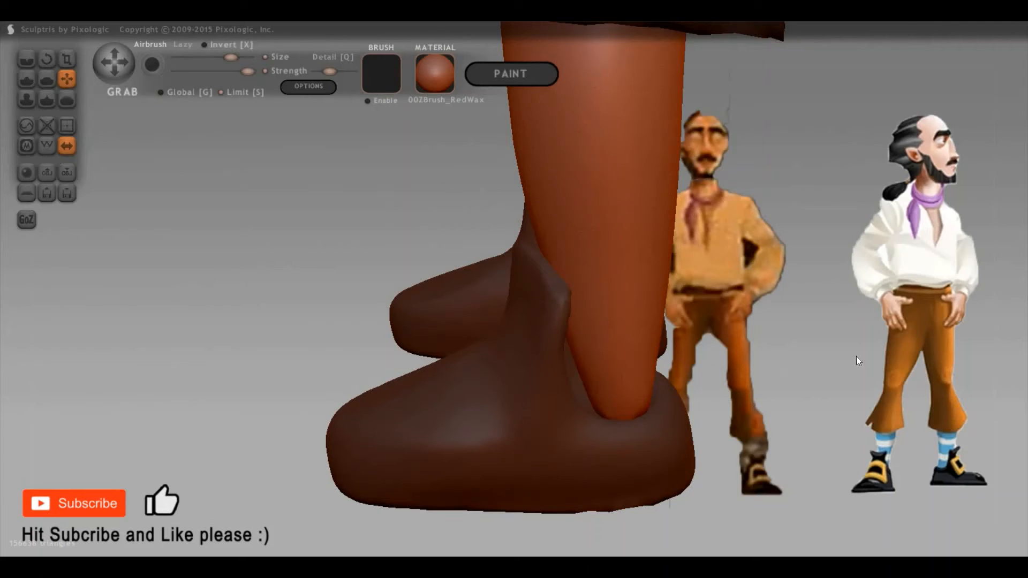
# Isolate the lower legs and form rounded feet at their ends with the Inflate and Grab brushes
pyautogui.press('h')
pyautogui.moveTo(902, 351); pyautogui.dragTo(804, 337)
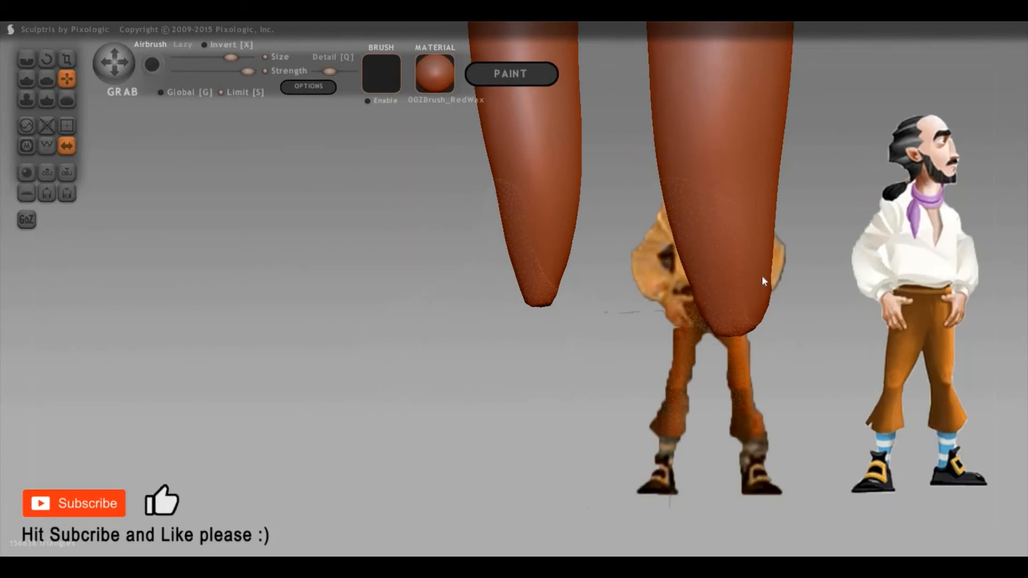
pyautogui.press('i')
pyautogui.moveTo(710, 293)
pyautogui.mouseDown()
pyautogui.moveTo(719, 313)
pyautogui.moveTo(705, 313)
pyautogui.moveTo(739, 368)
pyautogui.moveTo(621, 352)
pyautogui.moveTo(578, 366)
pyautogui.mouseUp()
pyautogui.press('g')
pyautogui.moveTo(688, 338); pyautogui.dragTo(731, 347)
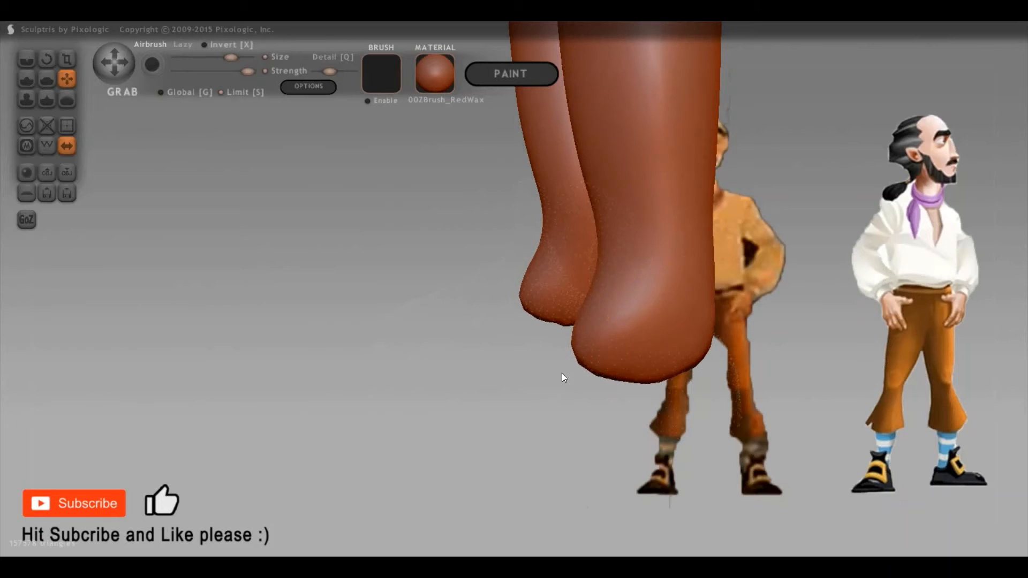
pyautogui.moveTo(562, 373); pyautogui.dragTo(383, 352)
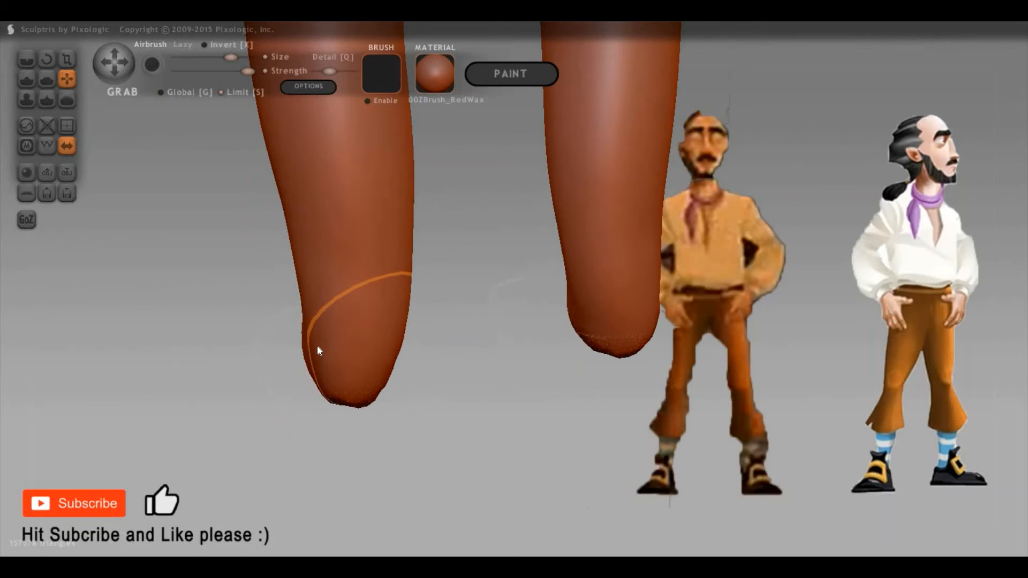
# Refine the contours of the lower legs and ankles with the Grab brush
pyautogui.moveTo(757, 353)
pyautogui.mouseDown()
pyautogui.moveTo(839, 304)
pyautogui.moveTo(885, 329)
pyautogui.moveTo(832, 293)
pyautogui.moveTo(809, 358)
pyautogui.moveTo(651, 313)
pyautogui.moveTo(654, 333)
pyautogui.moveTo(654, 248)
pyautogui.moveTo(755, 236)
pyautogui.moveTo(723, 223)
pyautogui.moveTo(741, 231)
pyautogui.mouseUp()
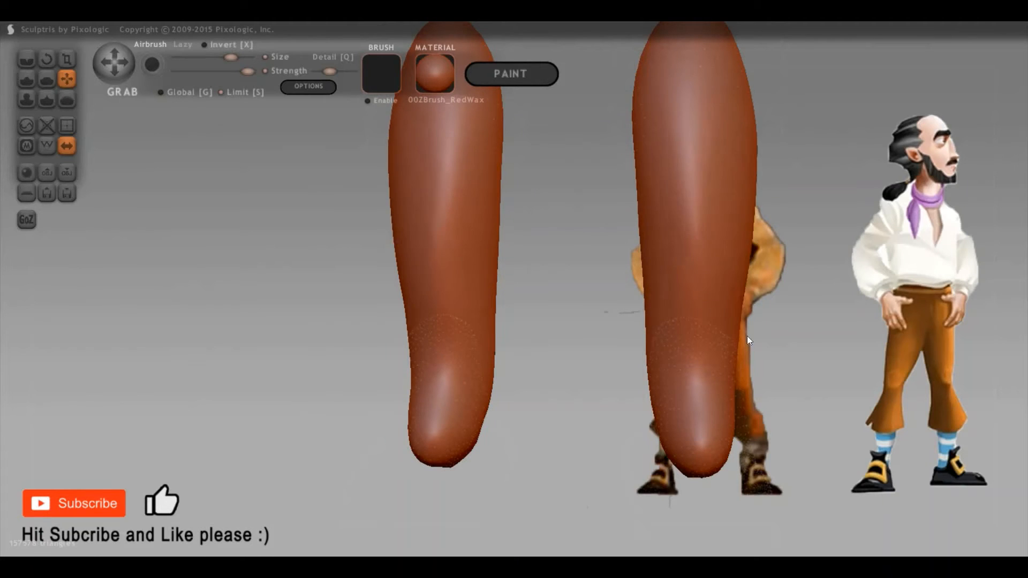
pyautogui.moveTo(747, 338); pyautogui.dragTo(692, 225)
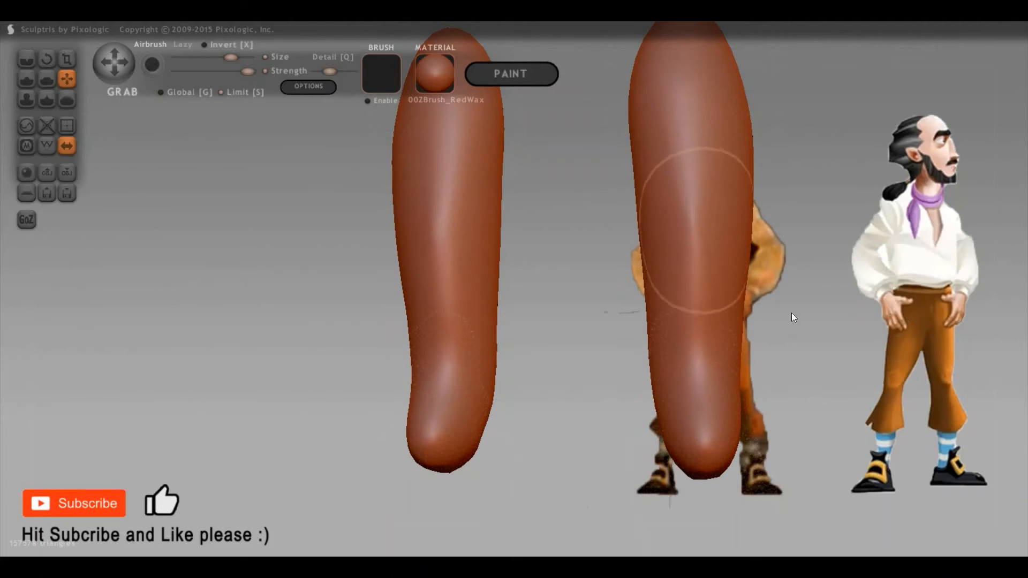
pyautogui.moveTo(792, 313)
pyautogui.mouseDown()
pyautogui.moveTo(640, 300)
pyautogui.moveTo(767, 369)
pyautogui.moveTo(846, 473)
pyautogui.moveTo(911, 478)
pyautogui.moveTo(933, 512)
pyautogui.moveTo(529, 466)
pyautogui.mouseUp()
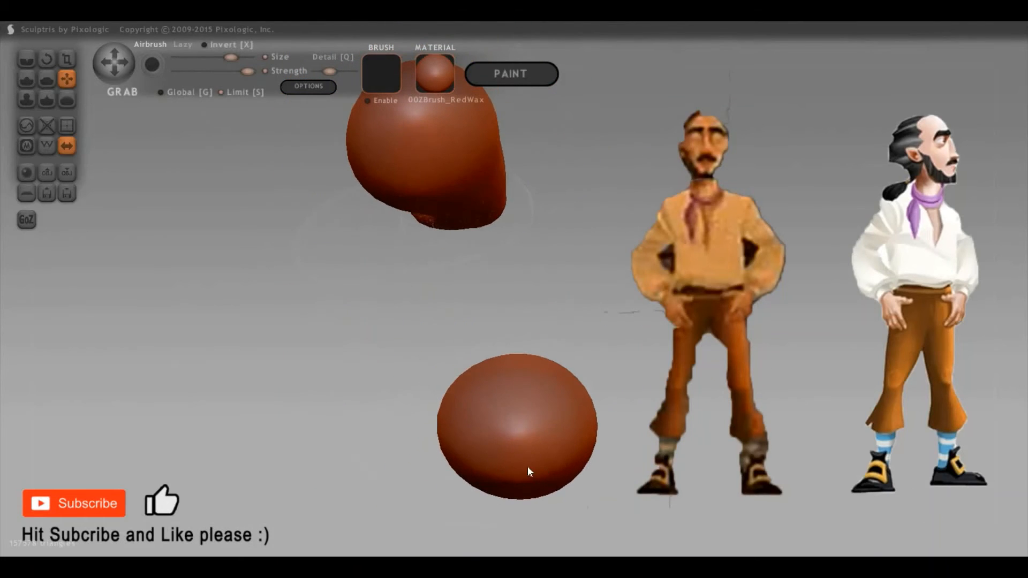
# Flatten the upper ends of the lower legs and sharpen their rims with a smaller Pinch brush
pyautogui.press('5')
pyautogui.press('space')
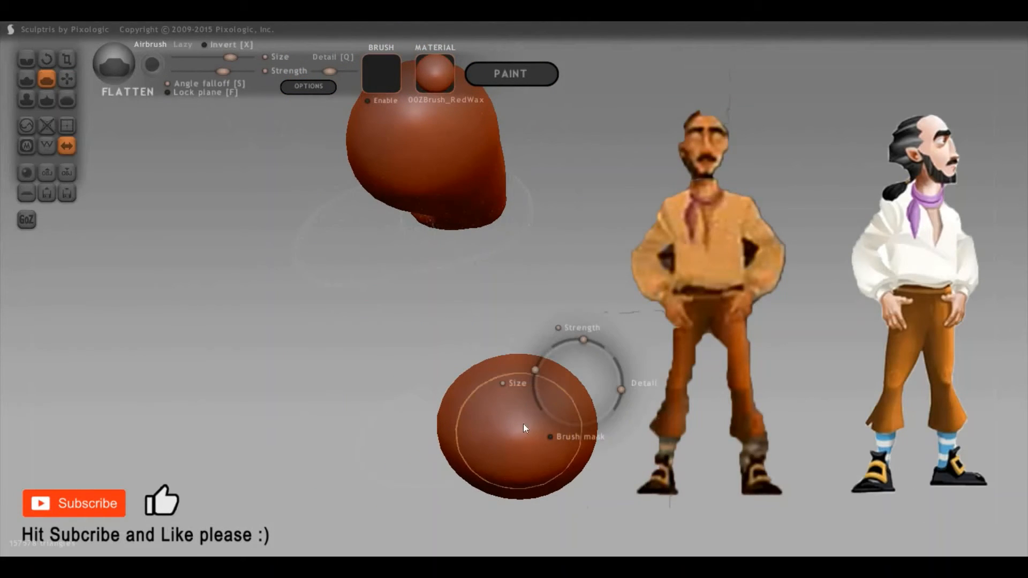
pyautogui.moveTo(520, 445)
pyautogui.mouseDown()
pyautogui.moveTo(510, 459)
pyautogui.moveTo(530, 445)
pyautogui.moveTo(510, 421)
pyautogui.moveTo(518, 442)
pyautogui.mouseUp()
pyautogui.moveTo(815, 311)
pyautogui.mouseDown()
pyautogui.moveTo(855, 328)
pyautogui.moveTo(802, 329)
pyautogui.moveTo(873, 296)
pyautogui.moveTo(920, 329)
pyautogui.moveTo(912, 445)
pyautogui.moveTo(879, 522)
pyautogui.moveTo(345, 373)
pyautogui.mouseUp()
pyautogui.press('p')
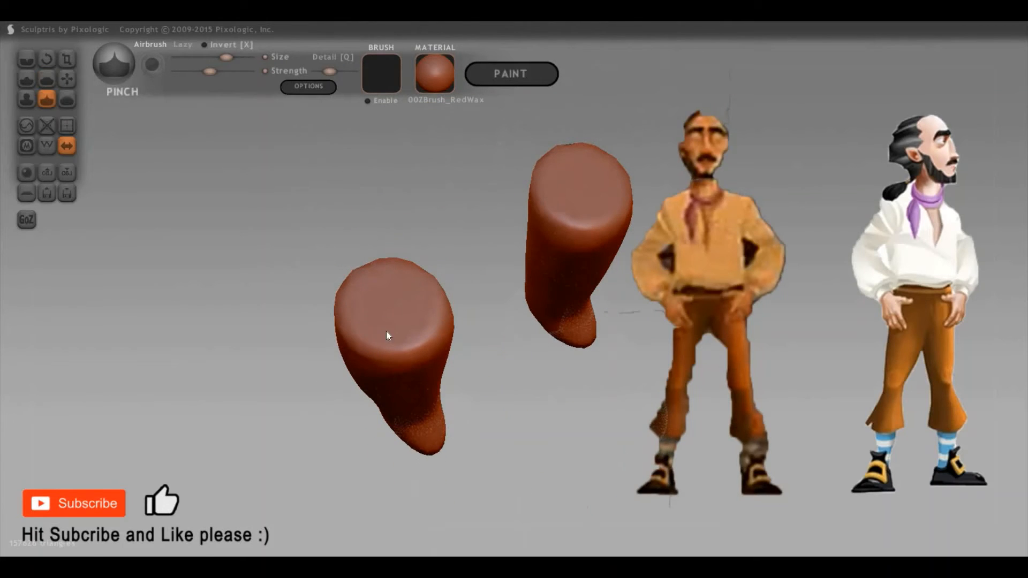
pyautogui.press('space')
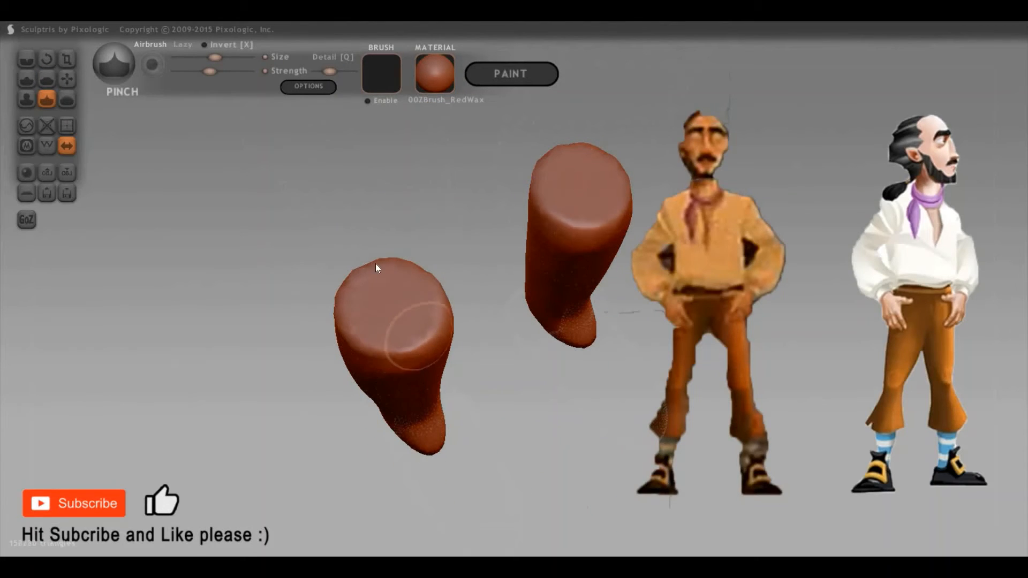
pyautogui.moveTo(834, 309); pyautogui.dragTo(812, 292)
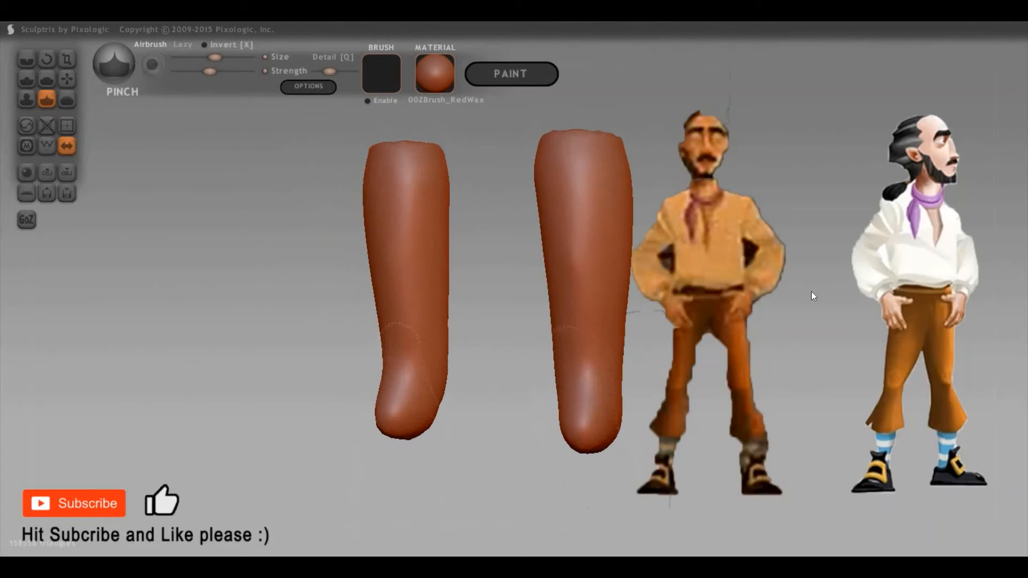
# Unhide the whole figure and pull the back of the trouser thighs slightly outward with the Grab brush
pyautogui.keyDown('ctrl'); pyautogui.click(837, 354); pyautogui.keyUp('ctrl')
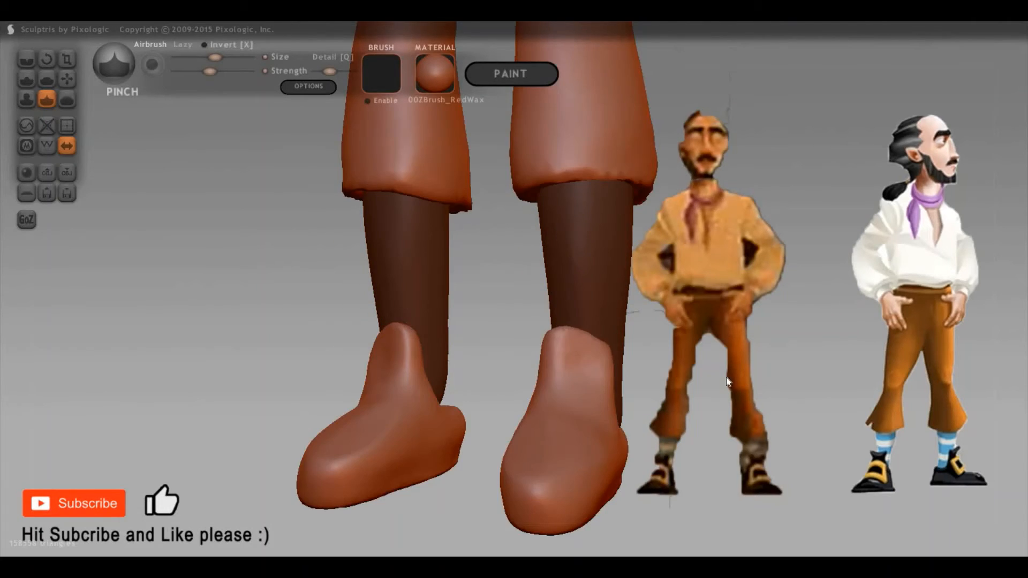
pyautogui.moveTo(726, 377)
pyautogui.mouseDown()
pyautogui.moveTo(810, 388)
pyautogui.moveTo(773, 378)
pyautogui.moveTo(754, 393)
pyautogui.moveTo(888, 395)
pyautogui.moveTo(888, 369)
pyautogui.moveTo(922, 354)
pyautogui.mouseUp()
pyautogui.keyDown('alt'); pyautogui.moveTo(808, 299); pyautogui.dragTo(819, 433); pyautogui.keyUp('alt')
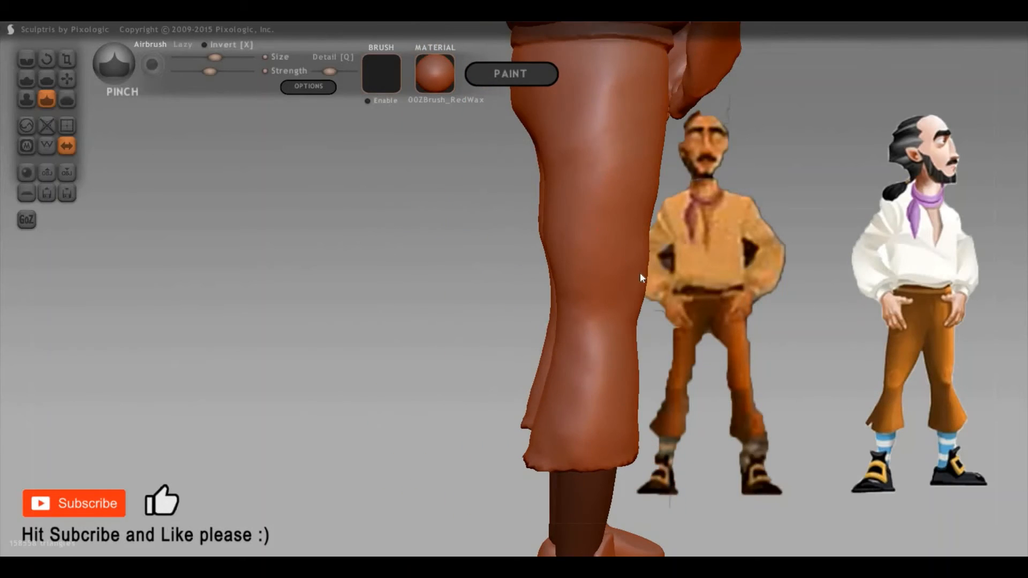
pyautogui.moveTo(640, 278)
pyautogui.mouseDown()
pyautogui.moveTo(697, 279)
pyautogui.moveTo(723, 264)
pyautogui.mouseUp()
pyautogui.press('g')
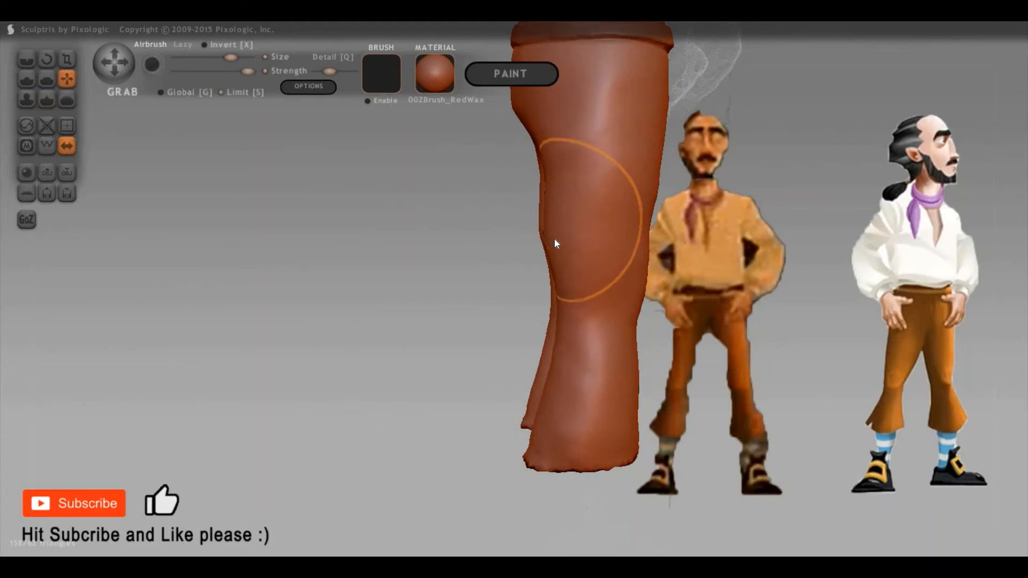
pyautogui.moveTo(550, 178); pyautogui.dragTo(540, 179)
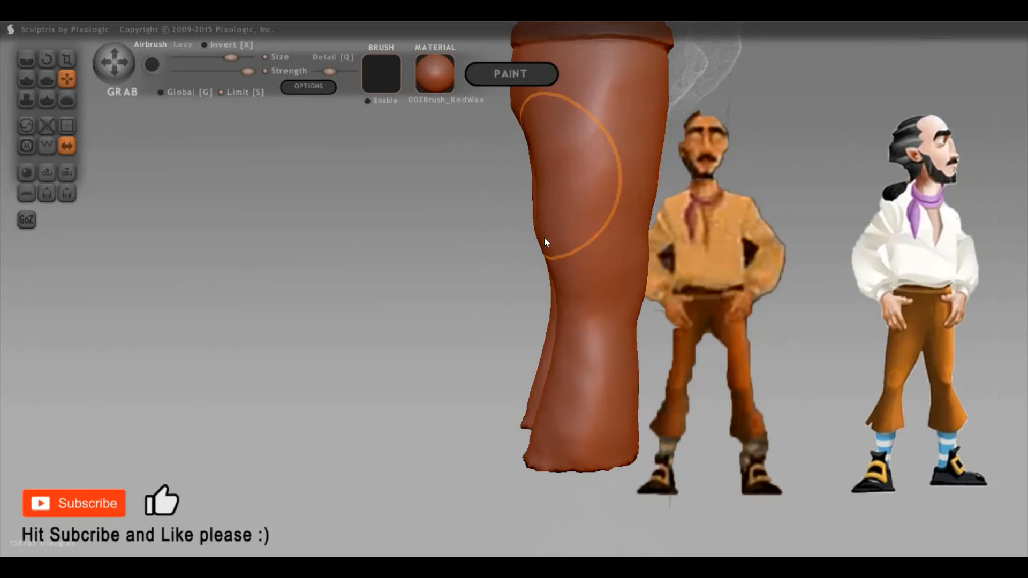
# Examine the trousers and upper body in wireframe from the front and the sides
pyautogui.moveTo(420, 241); pyautogui.dragTo(619, 214)
pyautogui.press('w')
pyautogui.scroll(3, 618, 219)
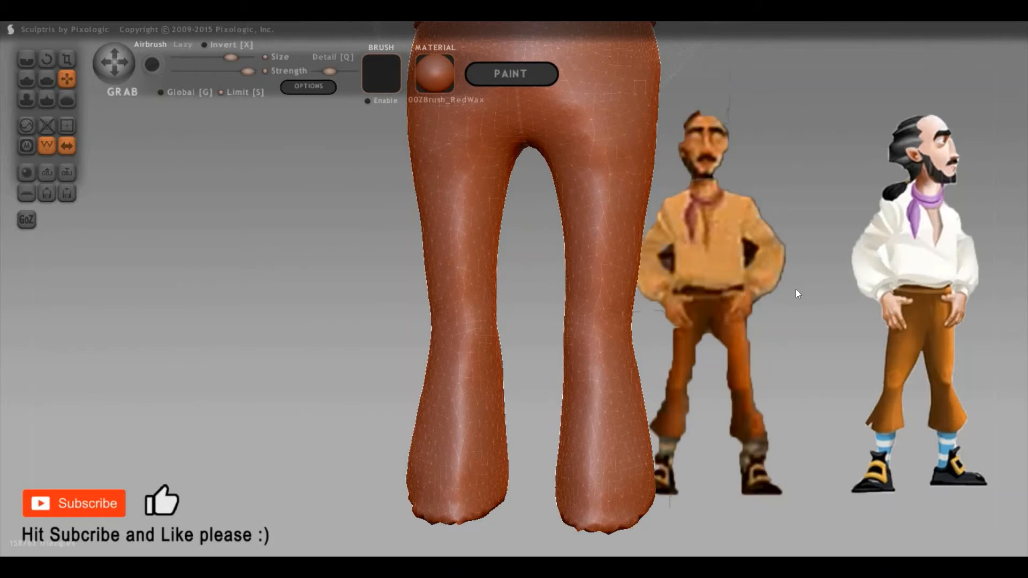
pyautogui.moveTo(796, 291); pyautogui.dragTo(599, 149)
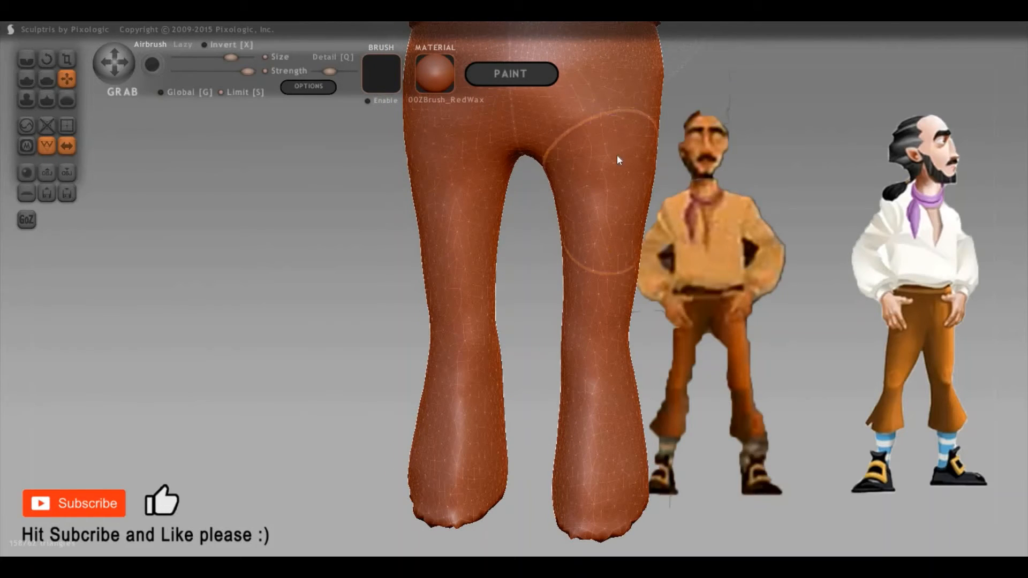
pyautogui.moveTo(671, 274); pyautogui.dragTo(431, 260)
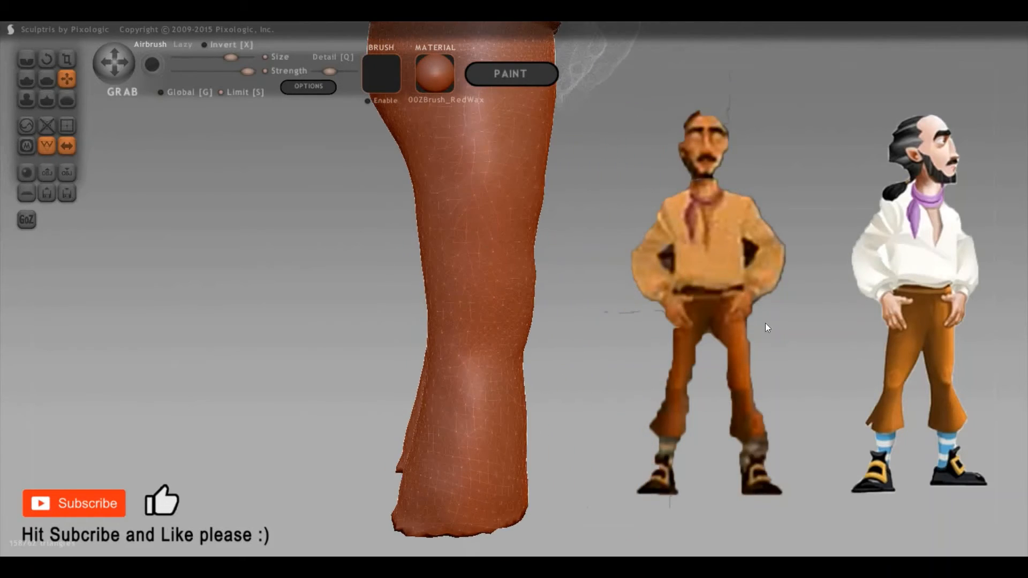
pyautogui.moveTo(680, 303); pyautogui.dragTo(905, 321)
pyautogui.moveTo(757, 329); pyautogui.dragTo(753, 400)
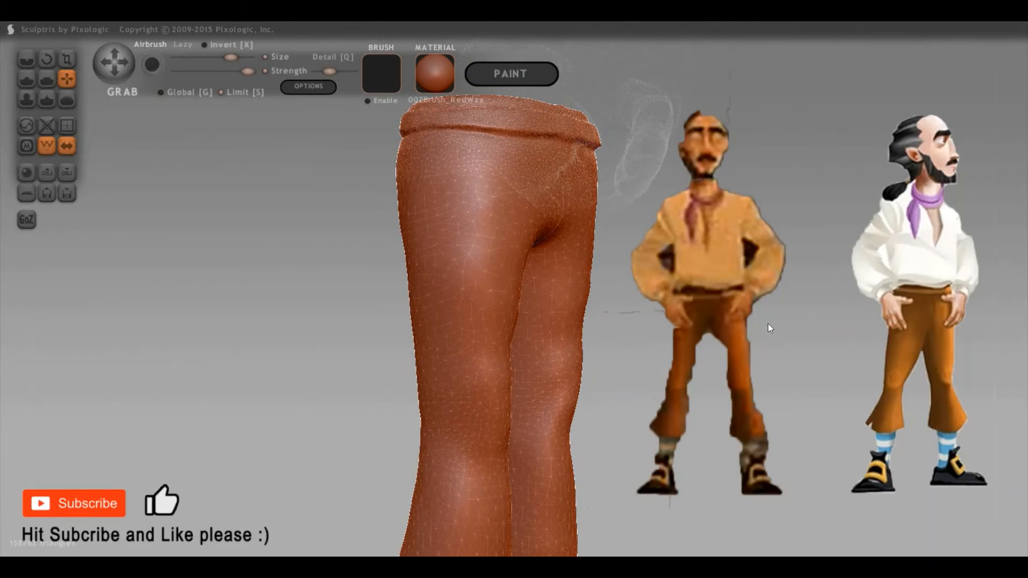
pyautogui.moveTo(769, 327); pyautogui.dragTo(786, 385)
pyautogui.moveTo(812, 352)
pyautogui.mouseDown()
pyautogui.moveTo(805, 405)
pyautogui.moveTo(829, 409)
pyautogui.moveTo(798, 410)
pyautogui.moveTo(811, 342)
pyautogui.mouseUp()
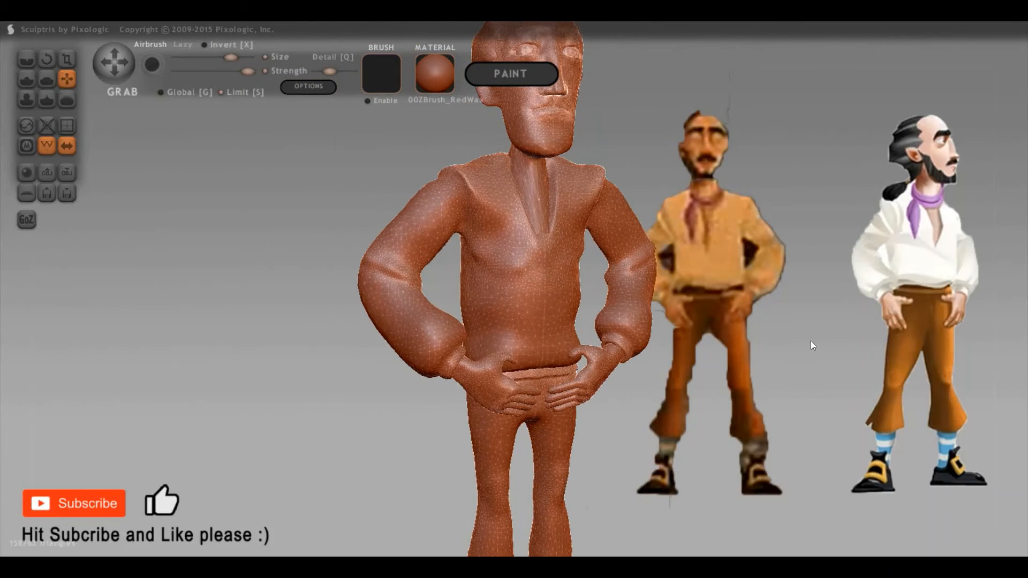
pyautogui.moveTo(801, 426)
pyautogui.mouseDown()
pyautogui.moveTo(882, 379)
pyautogui.moveTo(716, 313)
pyautogui.moveTo(756, 362)
pyautogui.mouseUp()
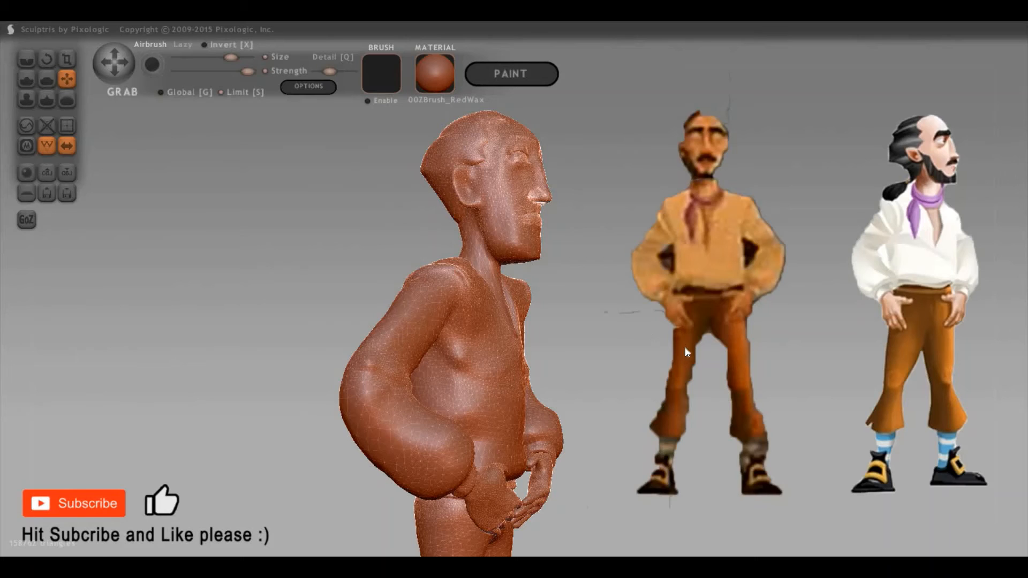
pyautogui.press('w')
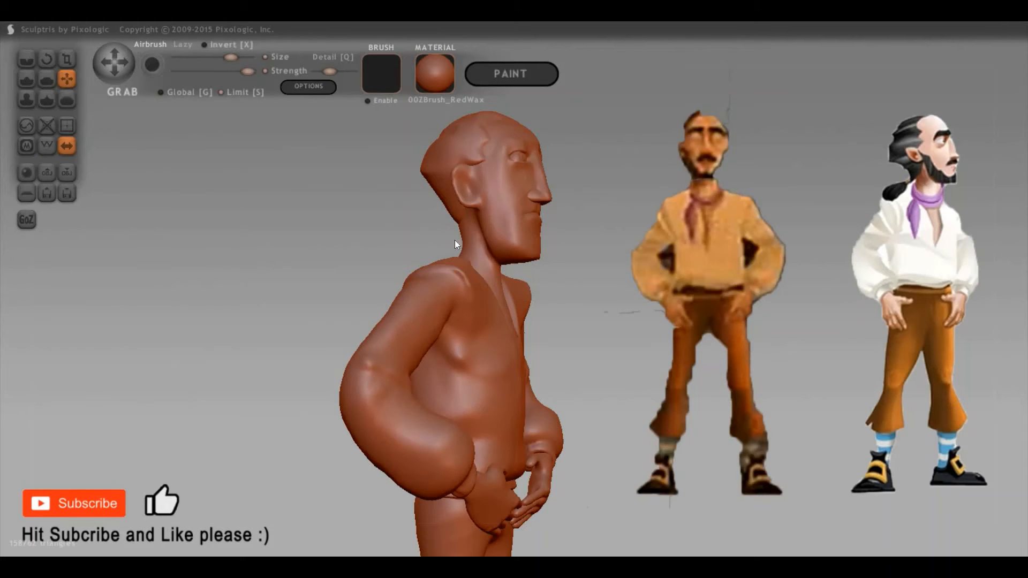
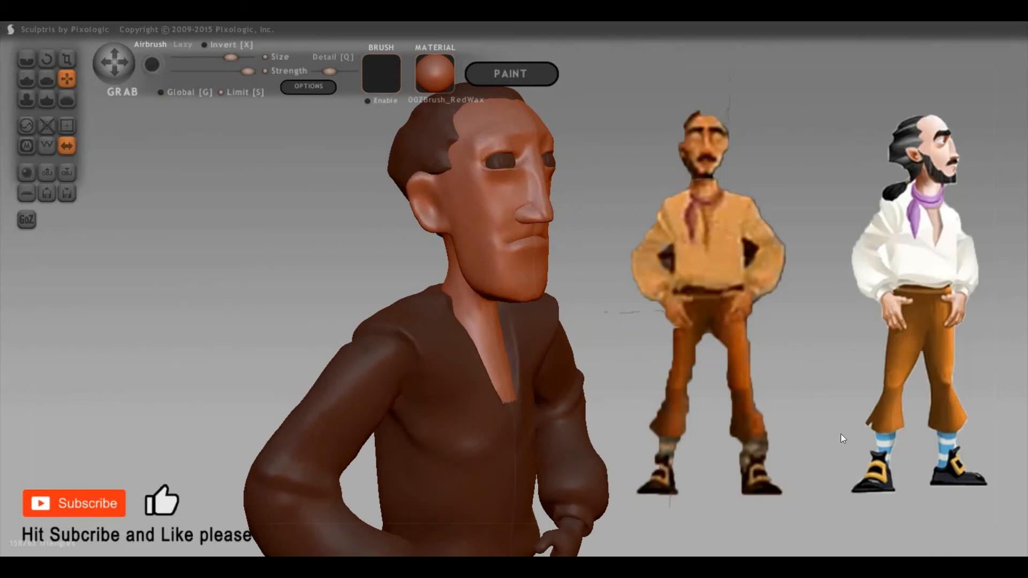
# Inflate the lower tip of the neck inside the shirt opening with an enlarged Inflate brush
pyautogui.moveTo(841, 434); pyautogui.dragTo(877, 347)
pyautogui.scroll(3, 769, 336)
pyautogui.moveTo(769, 335)
pyautogui.mouseDown()
pyautogui.moveTo(812, 328)
pyautogui.moveTo(811, 288)
pyautogui.moveTo(799, 335)
pyautogui.moveTo(456, 345)
pyautogui.moveTo(507, 355)
pyautogui.mouseUp()
pyautogui.scroll(-4, 799, 335)
pyautogui.scroll(3, 507, 355)
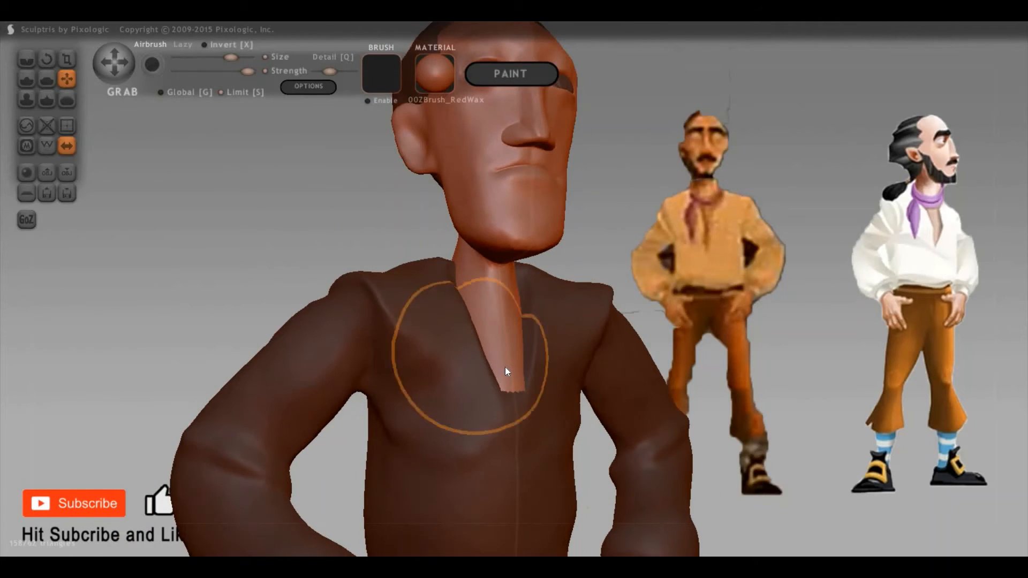
pyautogui.press('c')
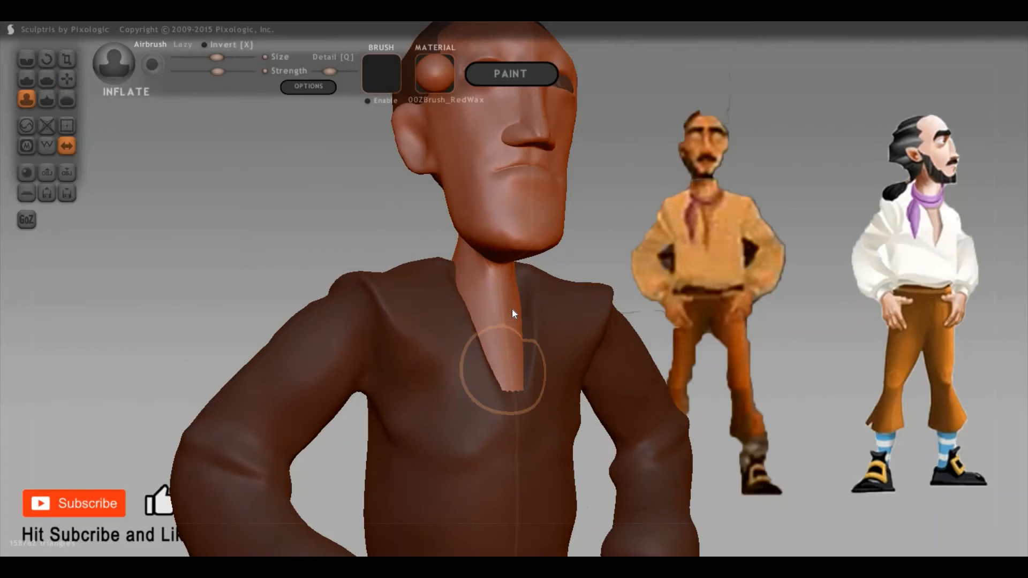
pyautogui.press('space')
pyautogui.moveTo(504, 387)
pyautogui.mouseDown()
pyautogui.moveTo(513, 384)
pyautogui.moveTo(504, 374)
pyautogui.mouseUp()
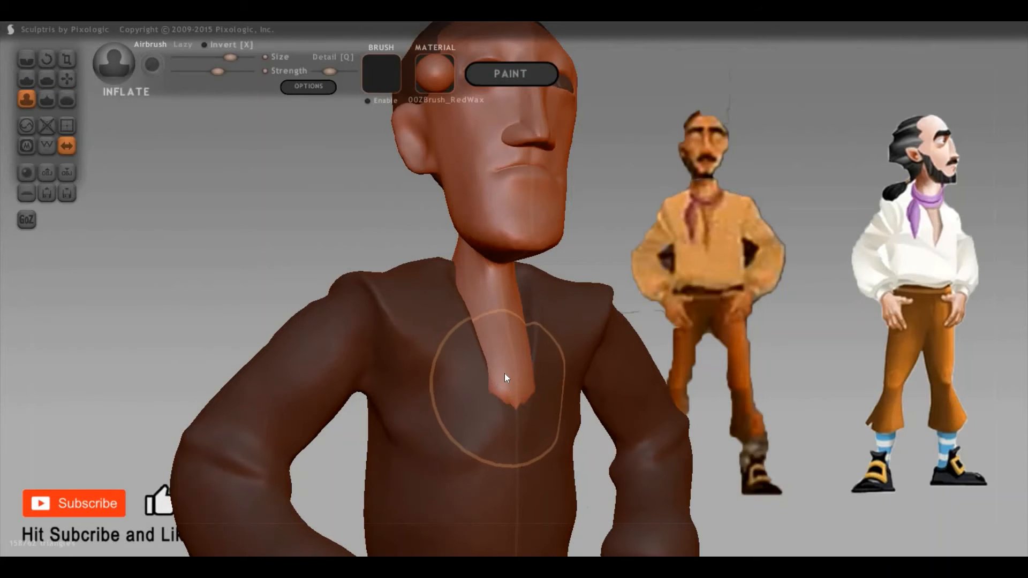
# Undo the last Inflate strokes at the lower tip of the neck
pyautogui.hotkey('ctrl', 'z')
pyautogui.hotkey('ctrl', 'z')
pyautogui.hotkey('ctrl', 'z')
pyautogui.moveTo(813, 397); pyautogui.dragTo(549, 471)
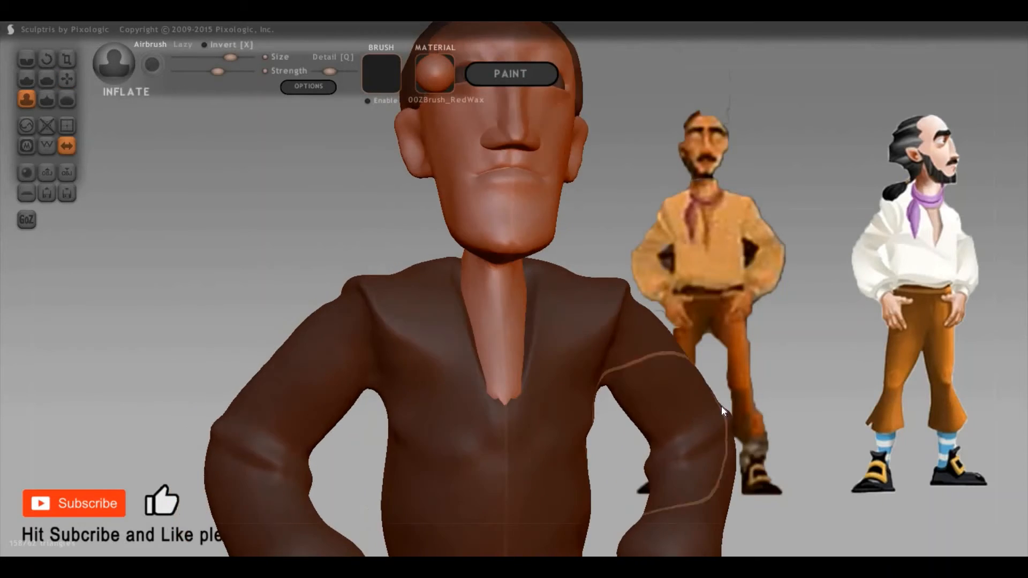
pyautogui.click(548, 471)
pyautogui.hotkey('ctrl', 'z')
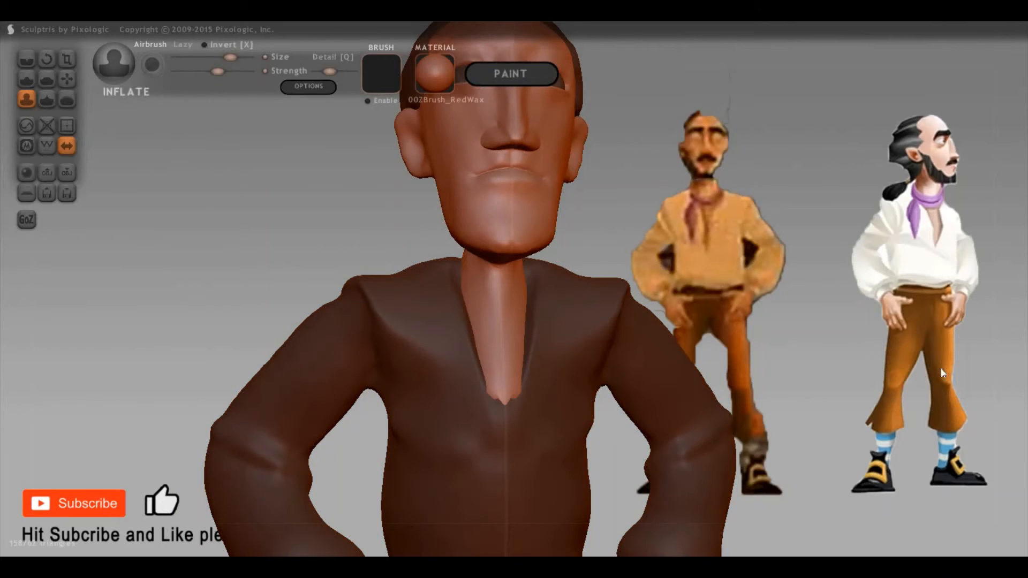
# Select the shirt and sharpen its collar edge beside the neck with the Pinch brush
pyautogui.moveTo(664, 383); pyautogui.dragTo(733, 428)
pyautogui.scroll(3, 386, 343)
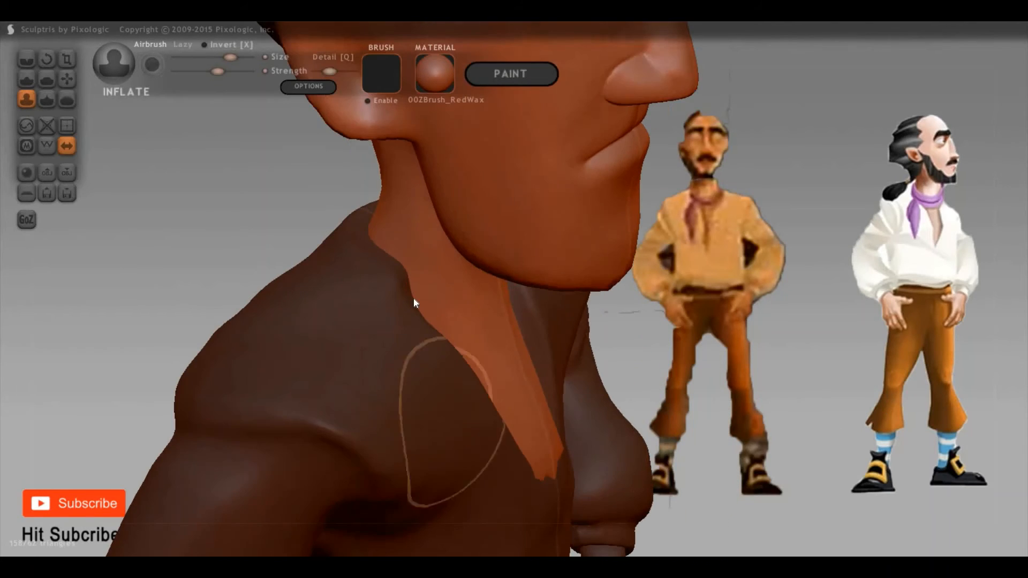
pyautogui.click(396, 279)
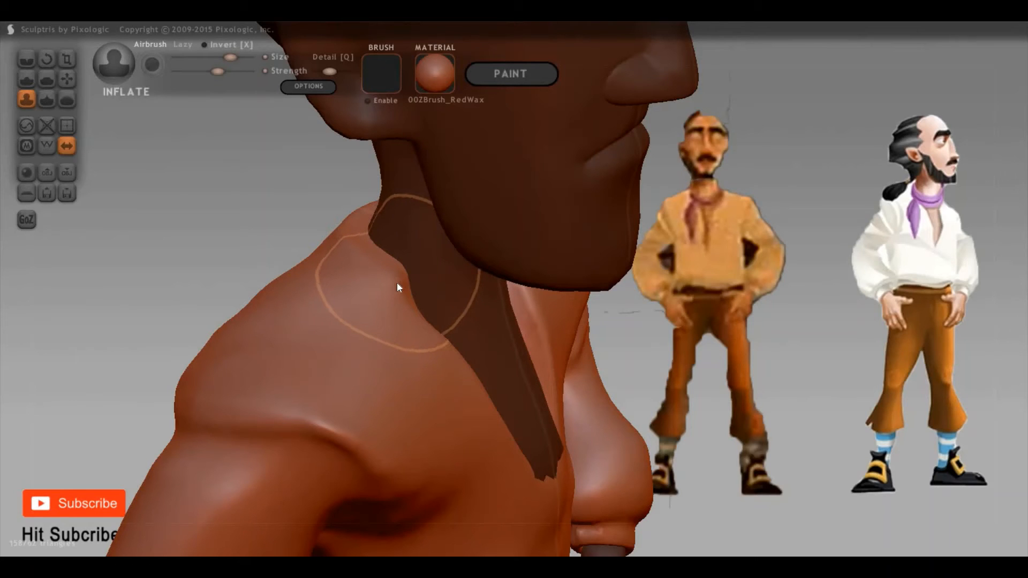
pyautogui.press('p')
pyautogui.press('space')
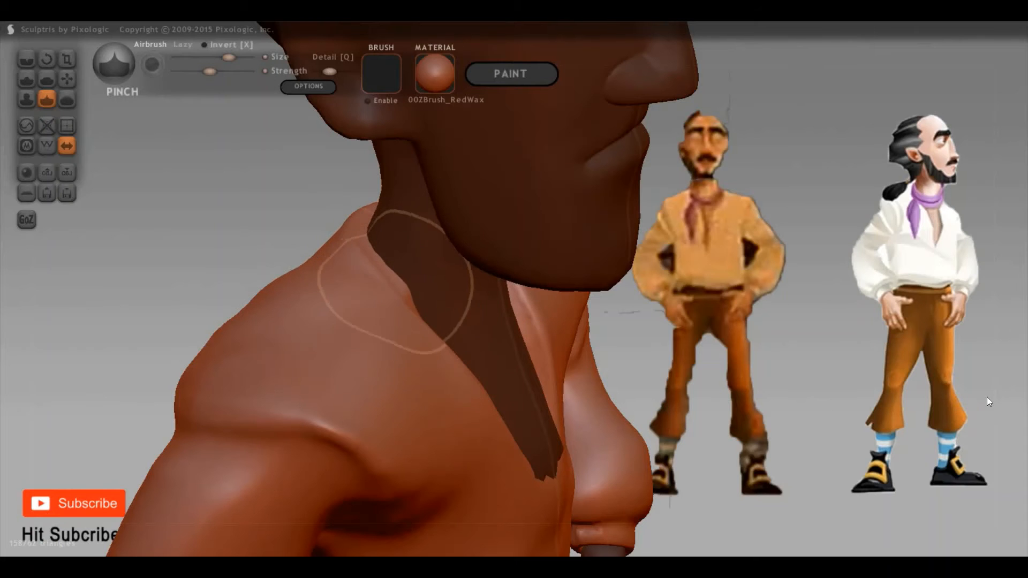
# Reshape the lower end of the neck with the Grab brush to fit inside the shirt's V-shaped opening
pyautogui.moveTo(864, 358)
pyautogui.mouseDown()
pyautogui.moveTo(986, 432)
pyautogui.moveTo(934, 385)
pyautogui.moveTo(849, 350)
pyautogui.mouseUp()
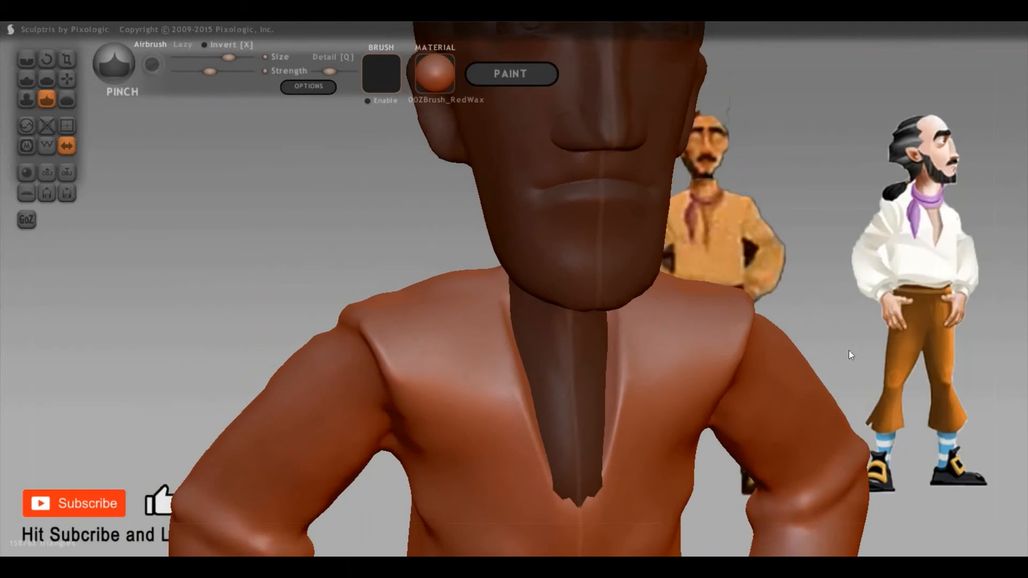
pyautogui.scroll(-3, 511, 408)
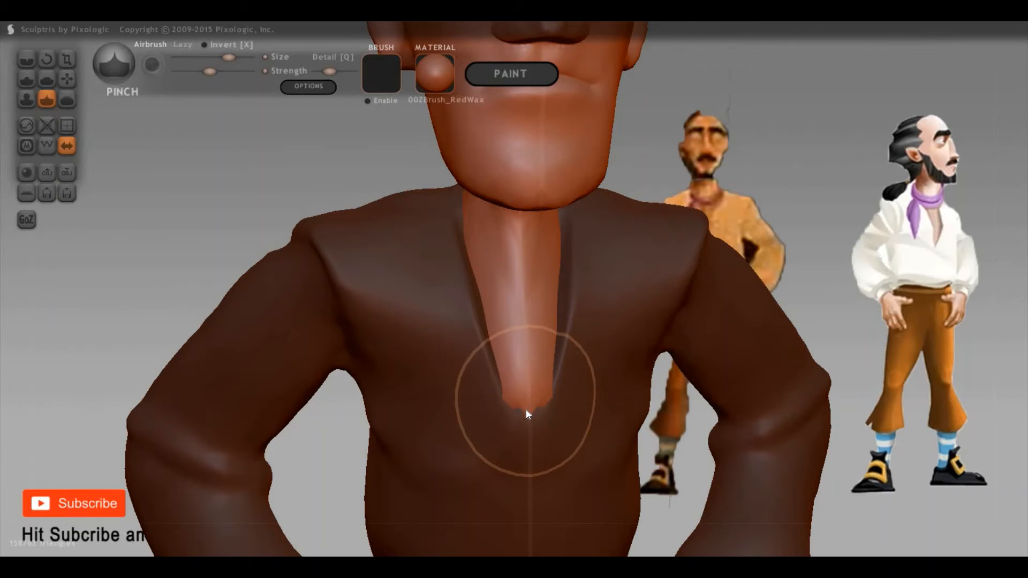
pyautogui.press('g')
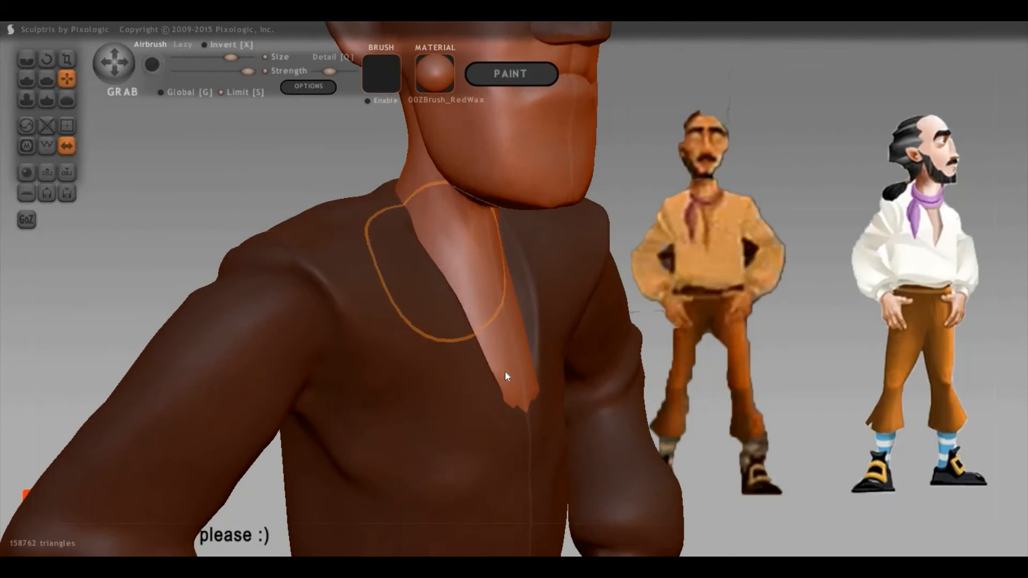
pyautogui.moveTo(506, 371); pyautogui.dragTo(532, 389)
pyautogui.moveTo(560, 419); pyautogui.dragTo(520, 427, button='right')
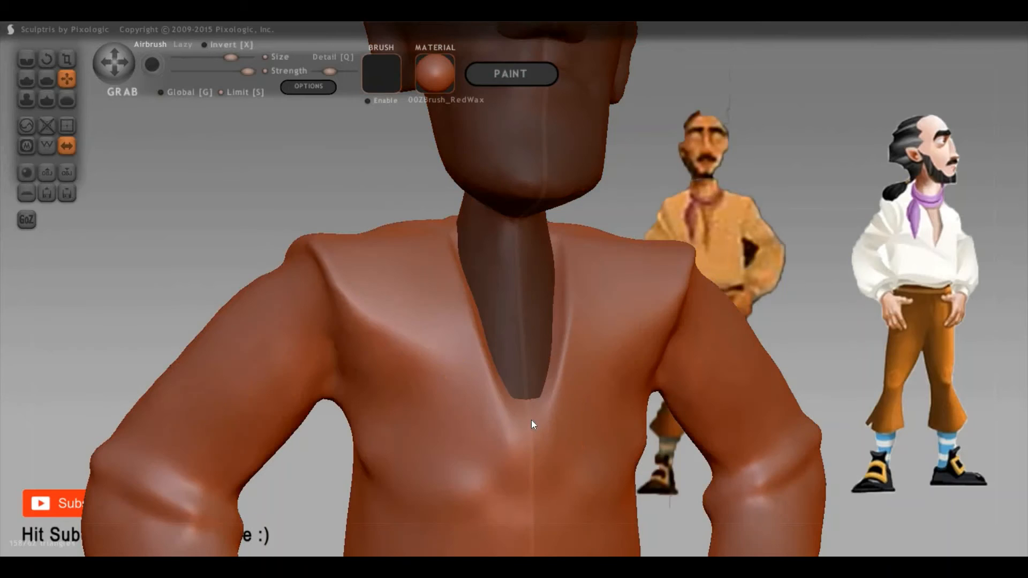
# Pinch the bottom of the shirt's neckline into a crisp V point
pyautogui.press('p')
pyautogui.moveTo(525, 416); pyautogui.dragTo(522, 421)
pyautogui.moveTo(968, 347); pyautogui.dragTo(918, 372)
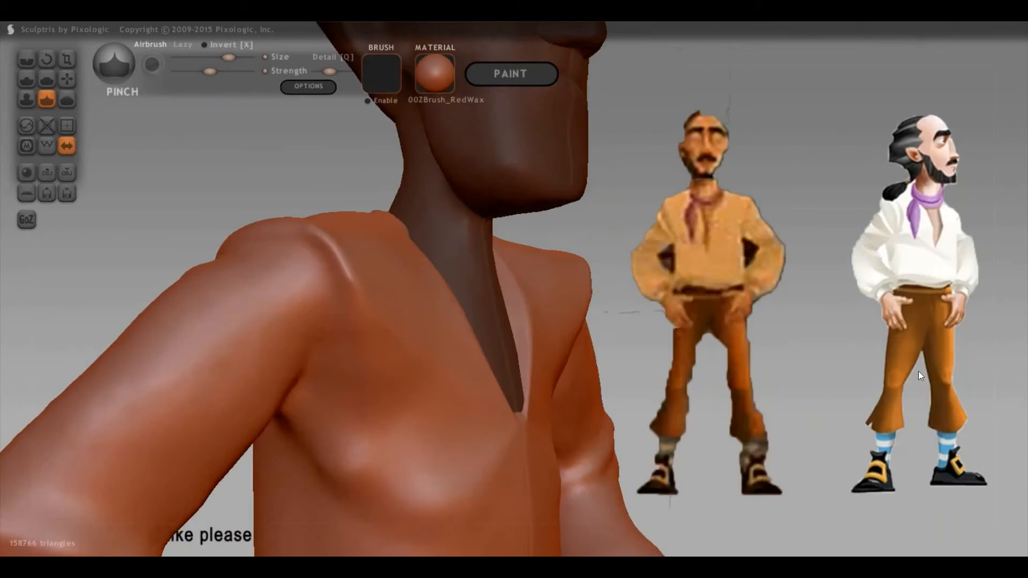
# Examine the fit of the neck in the shirt opening and the upper body from several angles
pyautogui.click(486, 340)
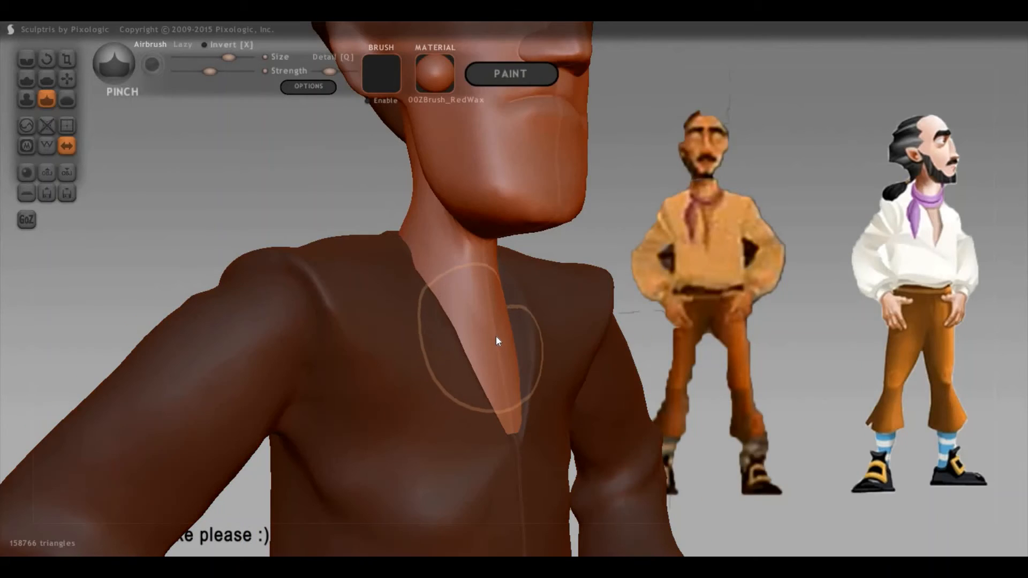
pyautogui.press('g')
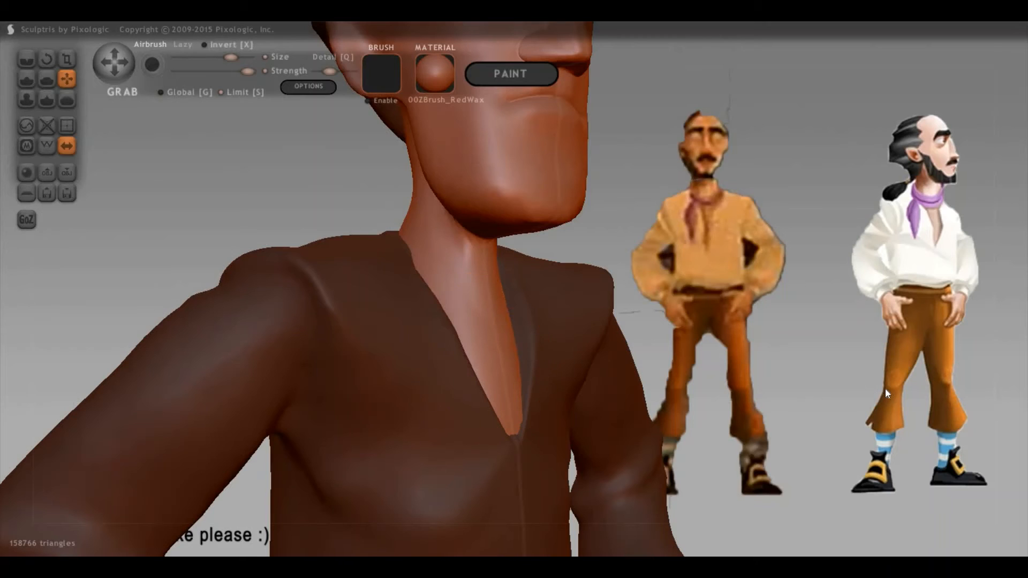
pyautogui.moveTo(886, 390)
pyautogui.mouseDown()
pyautogui.moveTo(741, 368)
pyautogui.moveTo(753, 426)
pyautogui.mouseUp()
pyautogui.scroll(-10, 804, 429)
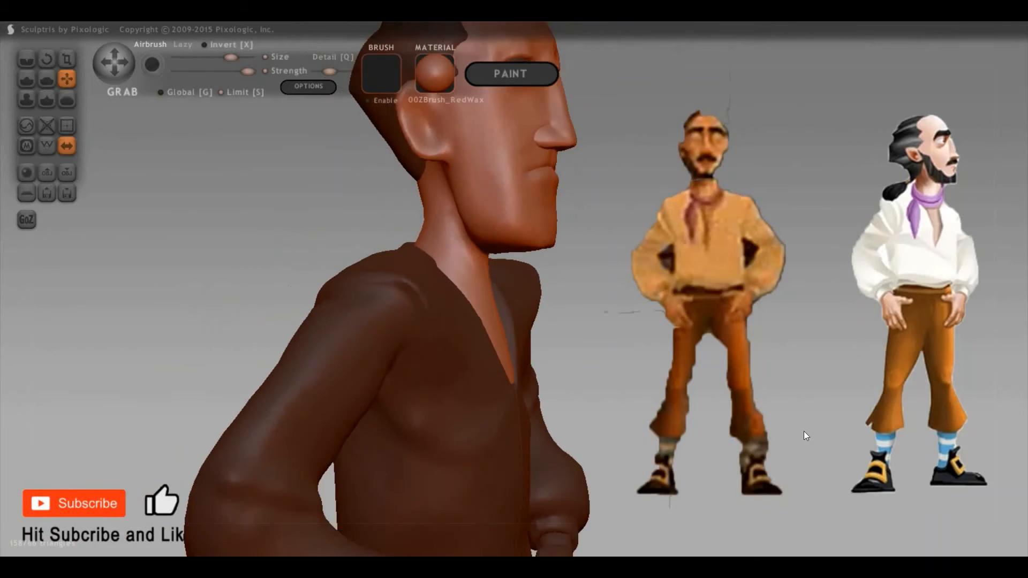
pyautogui.moveTo(605, 407)
pyautogui.mouseDown()
pyautogui.moveTo(766, 471)
pyautogui.moveTo(677, 390)
pyautogui.mouseUp()
pyautogui.scroll(3, 592, 358)
pyautogui.scroll(-3, 592, 358)
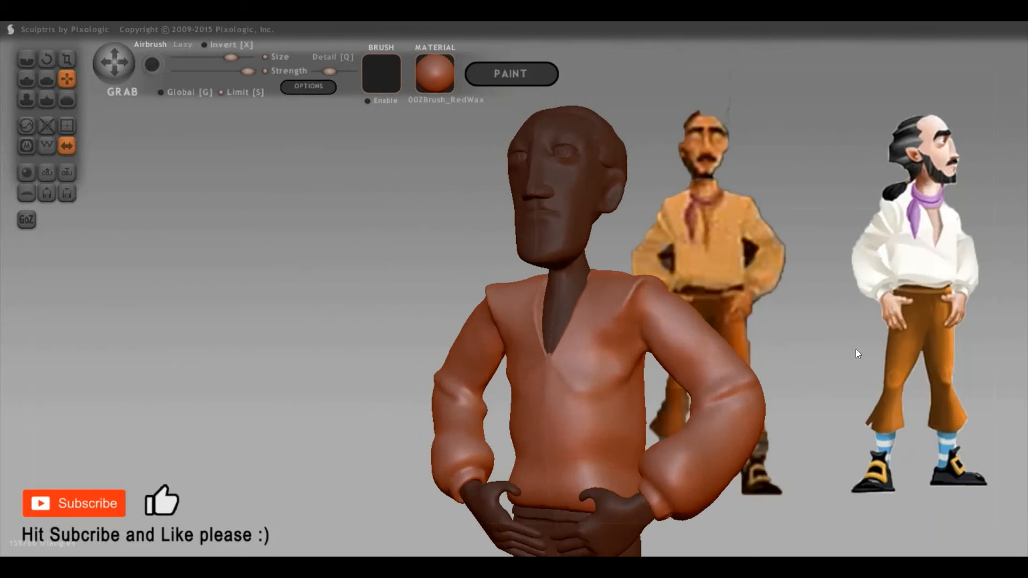
pyautogui.moveTo(856, 350)
pyautogui.mouseDown()
pyautogui.moveTo(847, 368)
pyautogui.moveTo(848, 295)
pyautogui.mouseUp()
pyautogui.scroll(5, 816, 315)
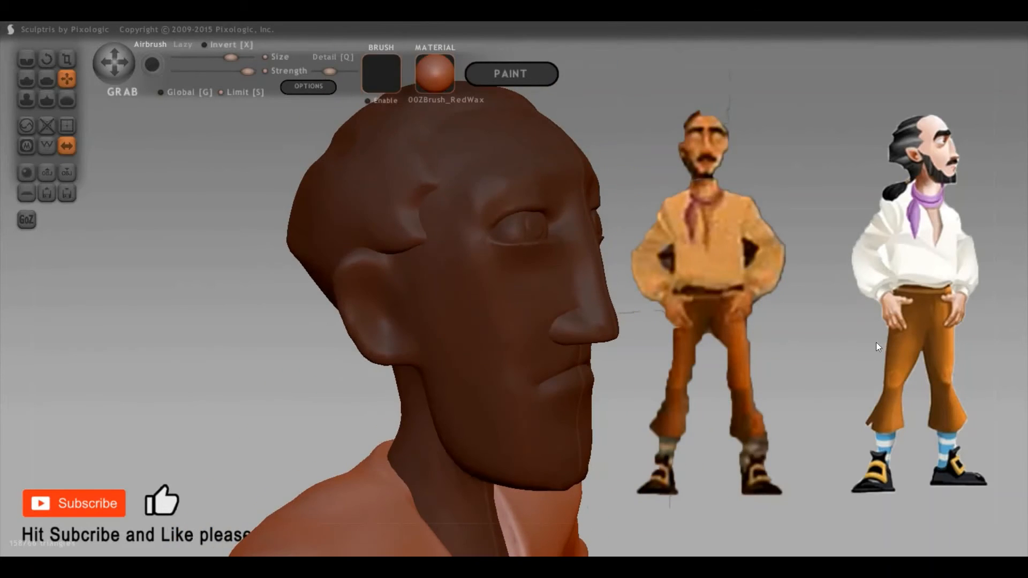
# Pull the upper rims of the ears up and back into points using the Pinch and Grab brushes
pyautogui.moveTo(877, 342); pyautogui.dragTo(887, 366)
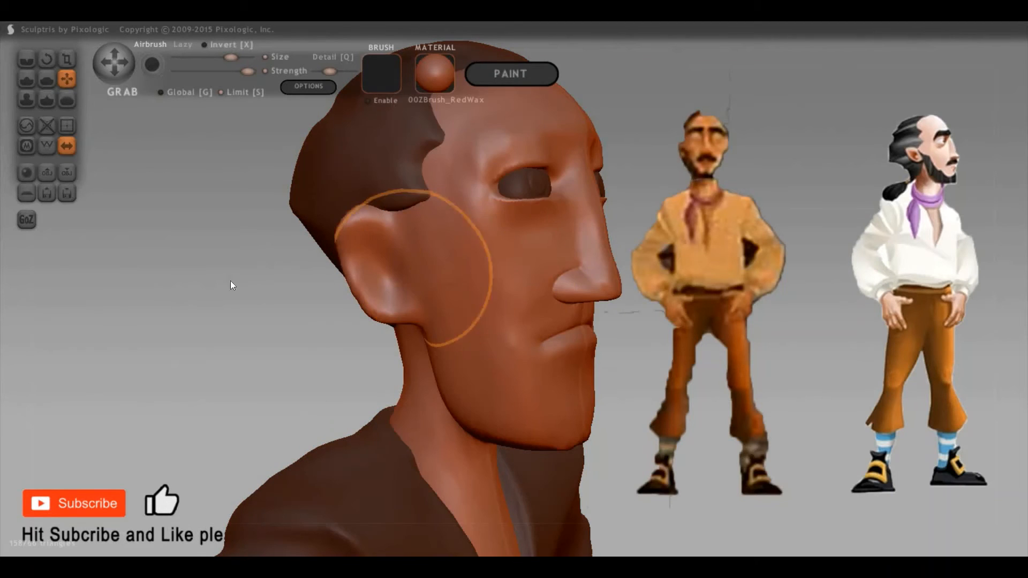
pyautogui.moveTo(231, 281); pyautogui.dragTo(231, 298)
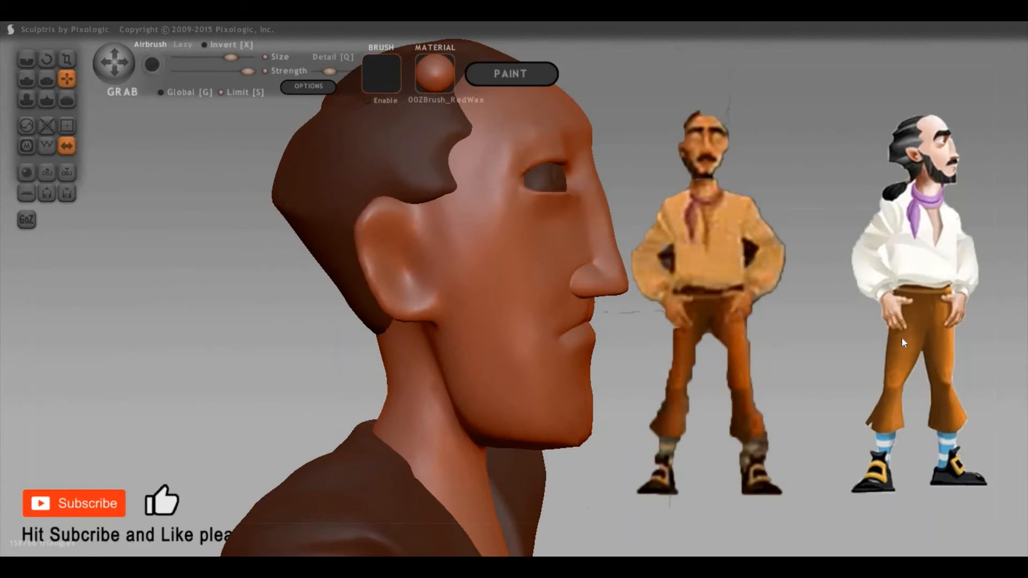
pyautogui.moveTo(902, 339)
pyautogui.mouseDown()
pyautogui.moveTo(865, 322)
pyautogui.moveTo(905, 203)
pyautogui.mouseUp()
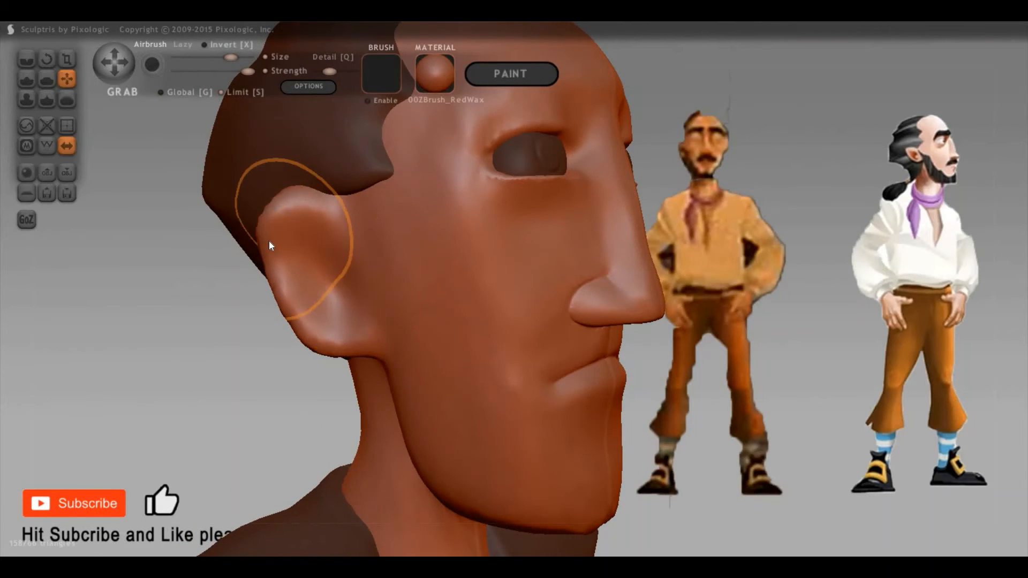
pyautogui.press('p')
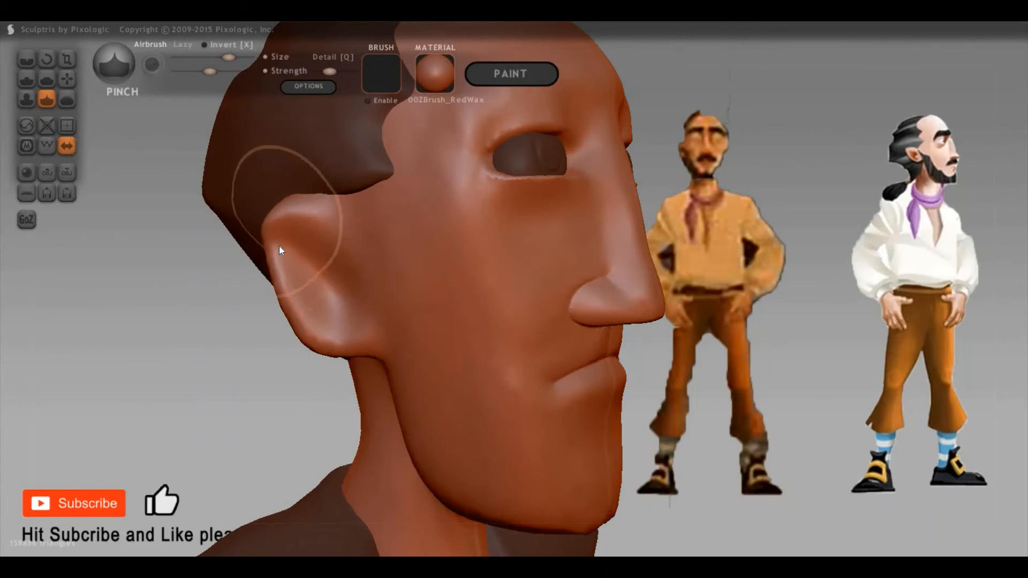
pyautogui.press('g')
pyautogui.moveTo(259, 232); pyautogui.dragTo(235, 203)
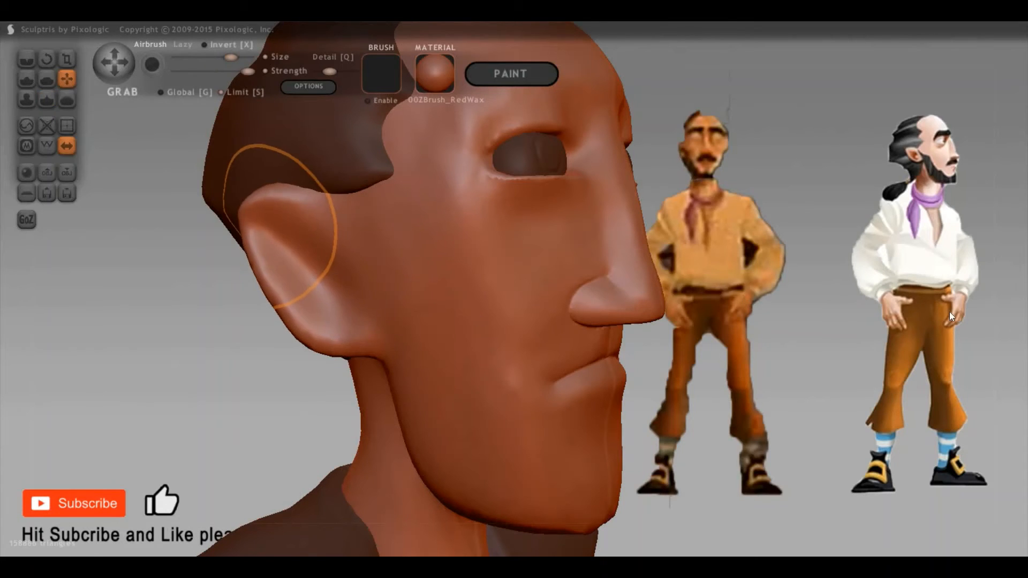
# Refine the bowl and rim of the ears using the Grab and Inflate brushes
pyautogui.moveTo(989, 308); pyautogui.dragTo(332, 214)
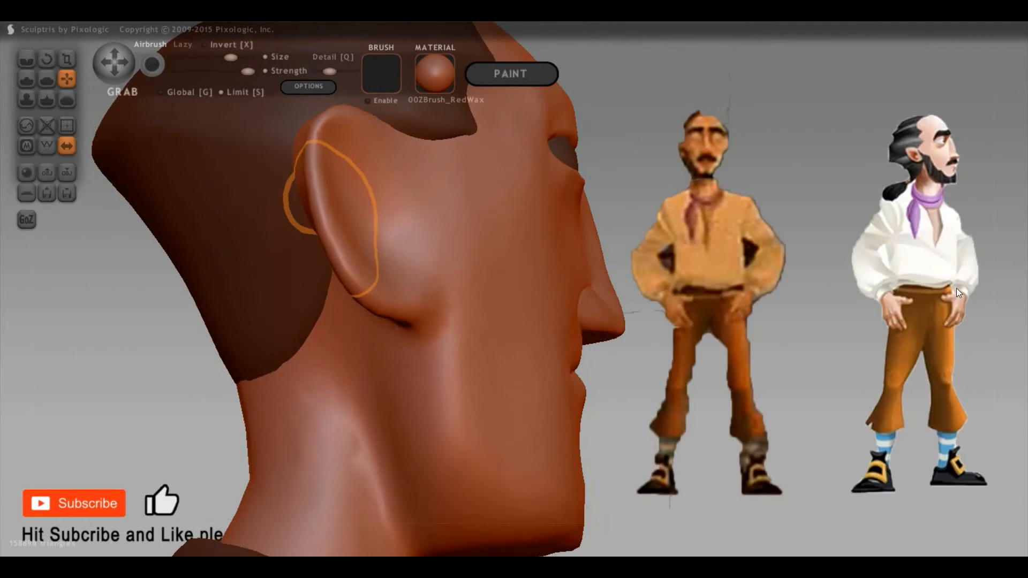
pyautogui.moveTo(975, 290); pyautogui.dragTo(361, 249)
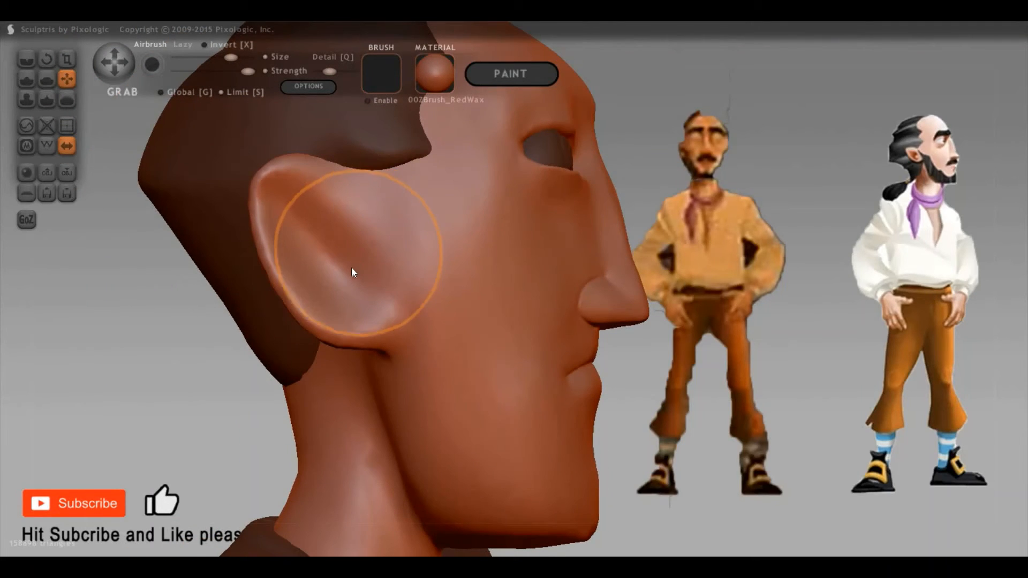
pyautogui.press('i')
pyautogui.moveTo(881, 342)
pyautogui.mouseDown()
pyautogui.moveTo(926, 366)
pyautogui.moveTo(923, 351)
pyautogui.moveTo(962, 363)
pyautogui.moveTo(937, 307)
pyautogui.moveTo(915, 305)
pyautogui.moveTo(942, 324)
pyautogui.moveTo(991, 311)
pyautogui.moveTo(848, 310)
pyautogui.moveTo(911, 292)
pyautogui.moveTo(916, 307)
pyautogui.moveTo(890, 324)
pyautogui.moveTo(468, 297)
pyautogui.moveTo(499, 273)
pyautogui.moveTo(888, 326)
pyautogui.moveTo(573, 293)
pyautogui.moveTo(832, 310)
pyautogui.moveTo(836, 319)
pyautogui.moveTo(907, 174)
pyautogui.mouseUp()
pyautogui.moveTo(867, 259); pyautogui.dragTo(584, 309)
pyautogui.moveTo(321, 324)
pyautogui.mouseDown()
pyautogui.moveTo(284, 328)
pyautogui.moveTo(297, 320)
pyautogui.moveTo(321, 332)
pyautogui.mouseUp()
# Add a new sphere to the scene as a separate object behind the head
pyautogui.scroll(-5, 322, 332)
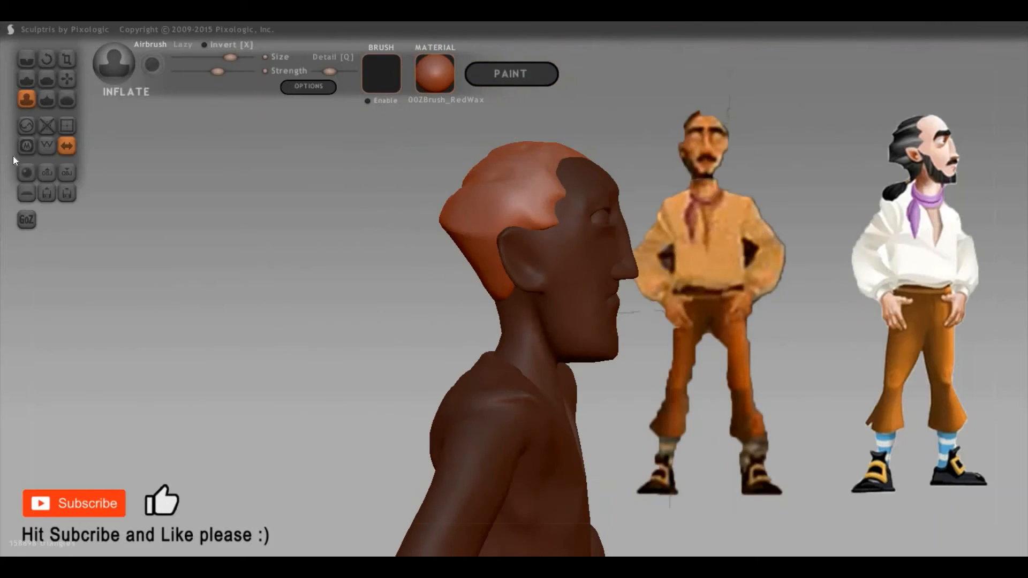
pyautogui.hotkey('ctrl', 'n')
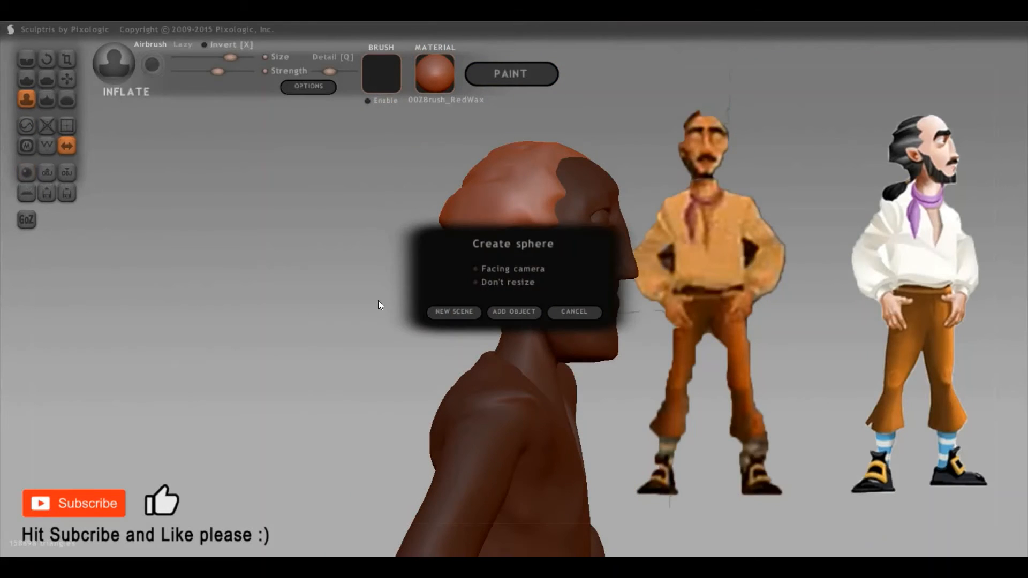
pyautogui.click(514, 312)
pyautogui.click(274, 375)
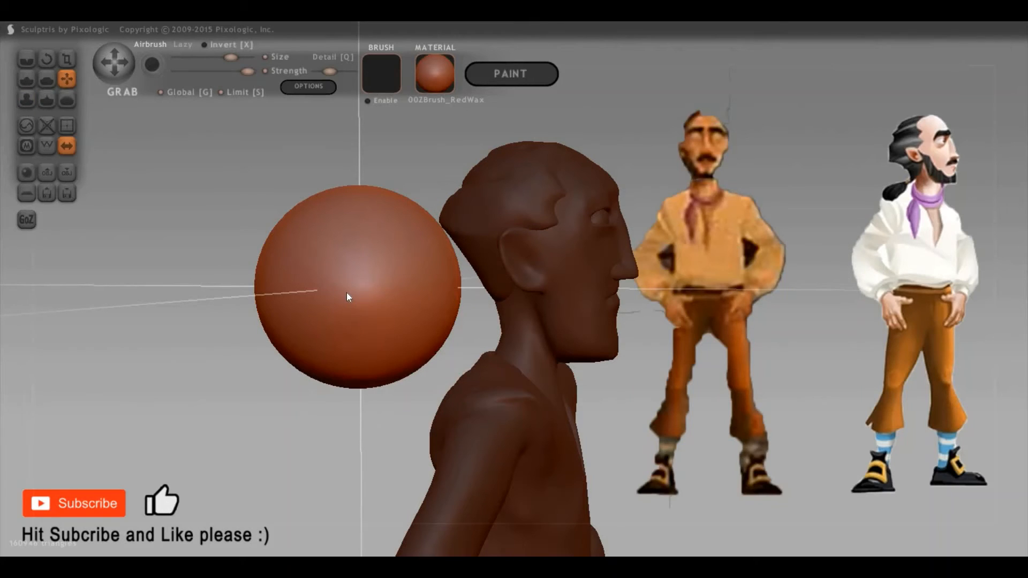
# Scale the whole new sphere down uniformly to a small ball for the ponytail
pyautogui.press('t')
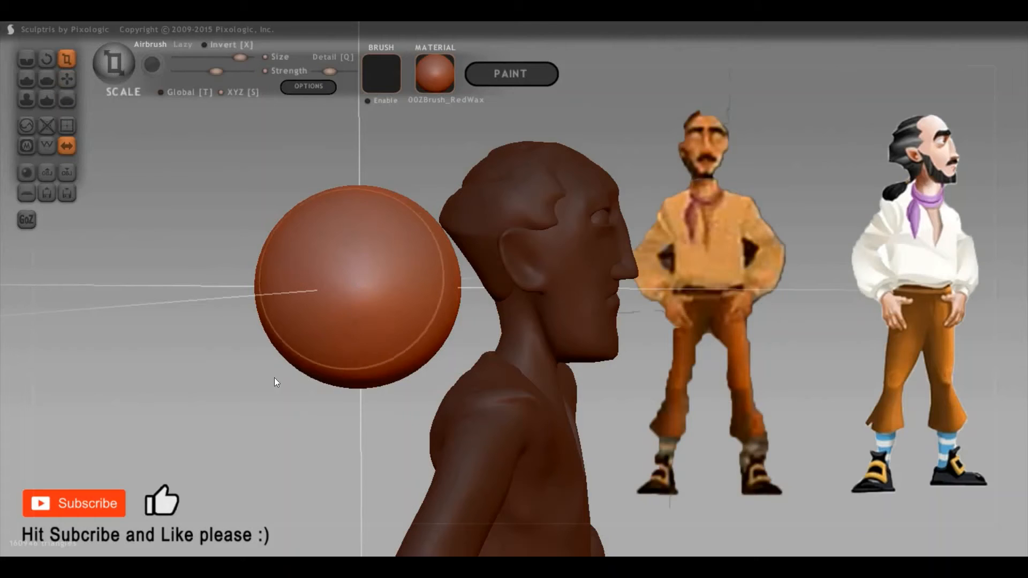
pyautogui.moveTo(174, 482); pyautogui.dragTo(232, 349)
pyautogui.scroll(3, 239, 316)
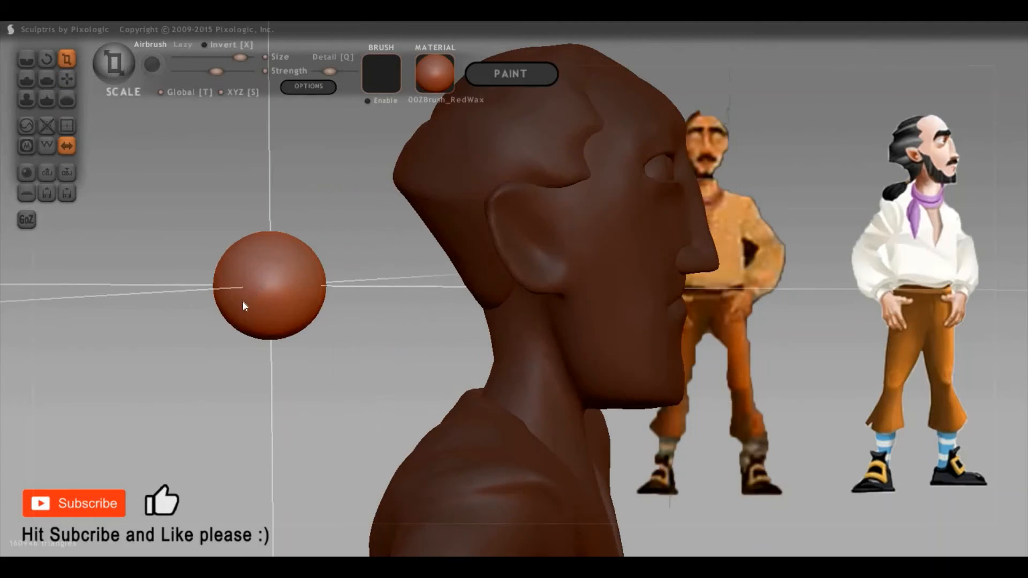
pyautogui.moveTo(184, 380); pyautogui.dragTo(283, 315)
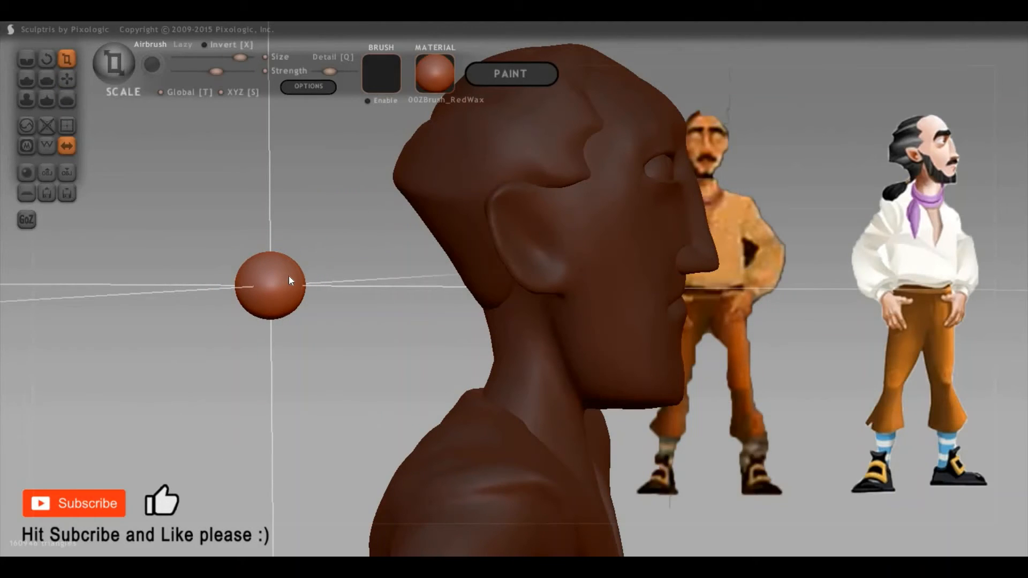
# Stretch the small ball toward the head into a teardrop with a smaller Grab brush
pyautogui.press('g')
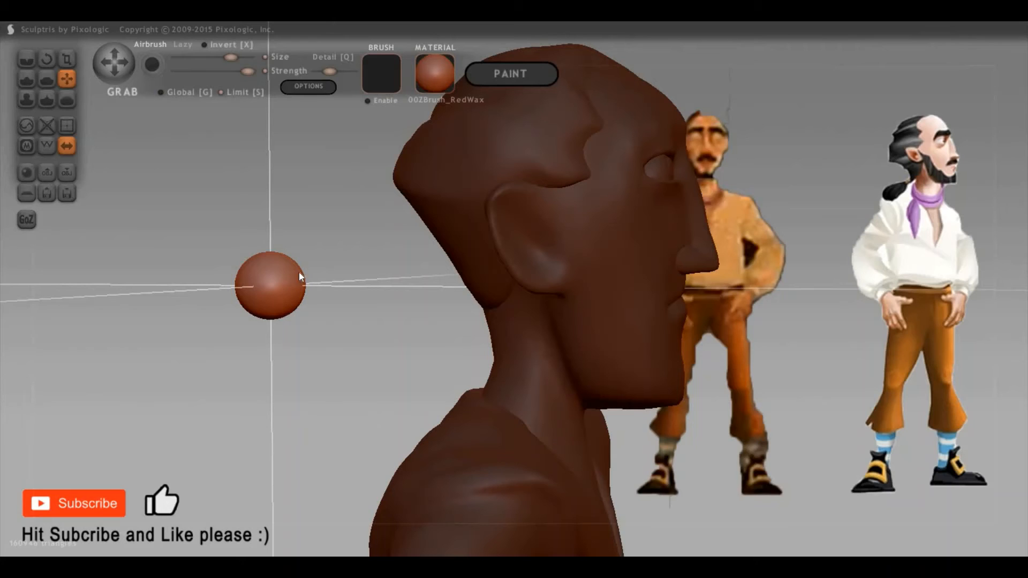
pyautogui.press('space')
pyautogui.press('space')
pyautogui.moveTo(307, 250)
pyautogui.mouseDown()
pyautogui.moveTo(296, 289)
pyautogui.moveTo(329, 272)
pyautogui.mouseUp()
pyautogui.hotkey('ctrl', 'z')
pyautogui.moveTo(217, 268); pyautogui.dragTo(322, 292)
pyautogui.moveTo(318, 237)
pyautogui.mouseDown()
pyautogui.moveTo(300, 281)
pyautogui.moveTo(307, 273)
pyautogui.moveTo(281, 279)
pyautogui.mouseUp()
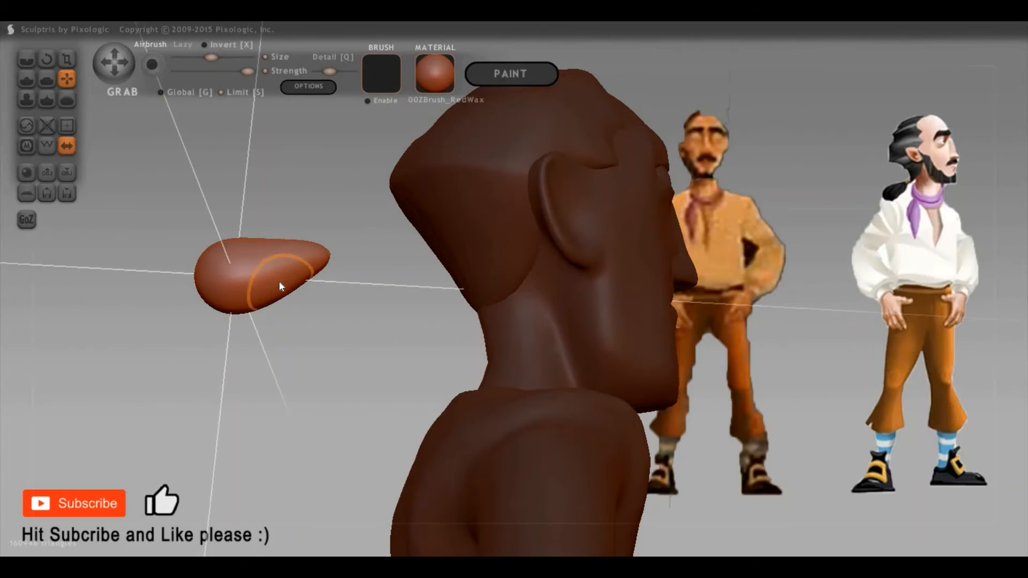
# Flatten the wide rear end and the sides of the teardrop with a smaller Flatten brush
pyautogui.moveTo(355, 336)
pyautogui.mouseDown()
pyautogui.moveTo(501, 325)
pyautogui.moveTo(542, 233)
pyautogui.mouseUp()
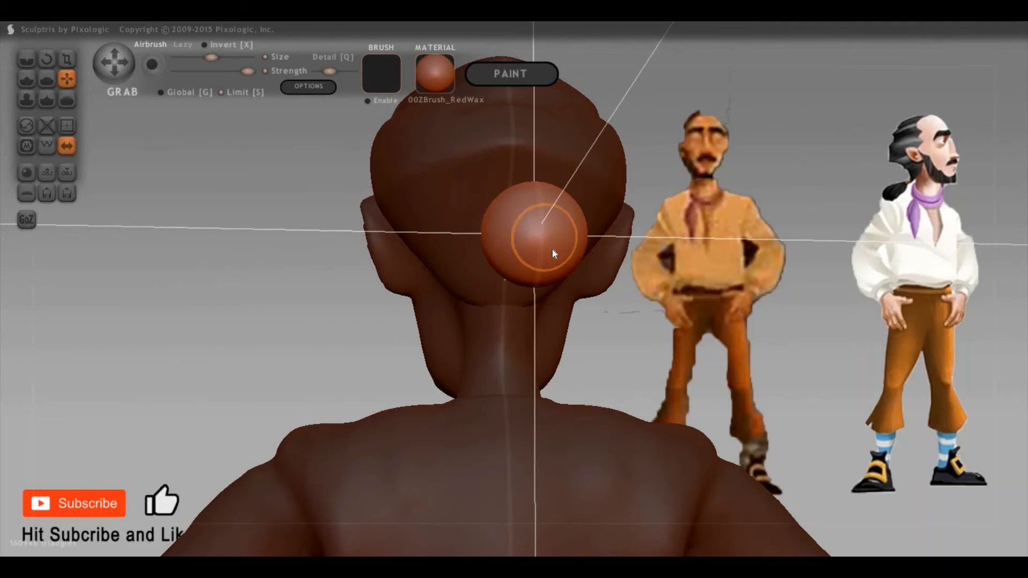
pyautogui.press('f')
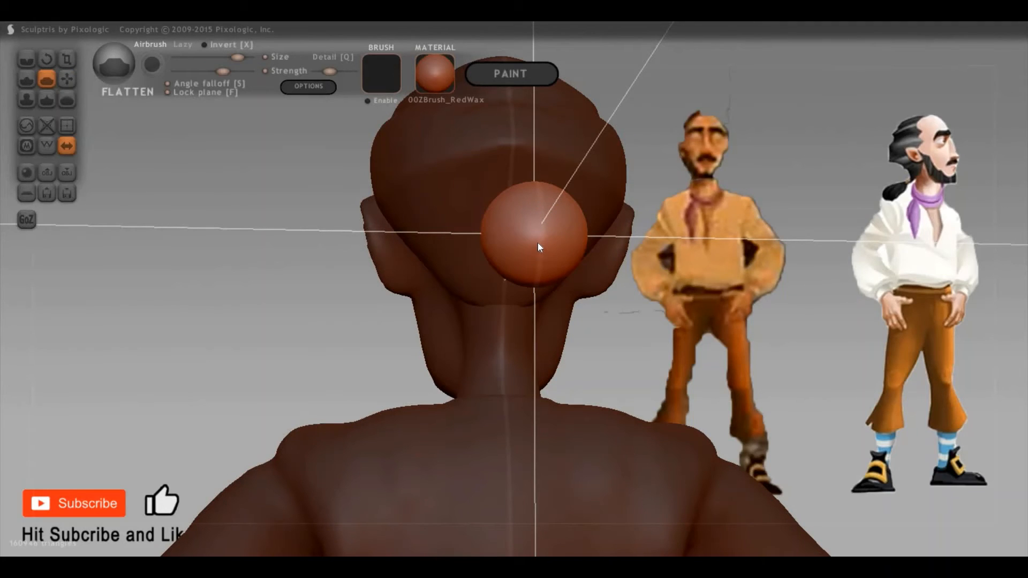
pyautogui.press('space')
pyautogui.press('space')
pyautogui.moveTo(548, 207)
pyautogui.mouseDown()
pyautogui.moveTo(542, 237)
pyautogui.moveTo(557, 247)
pyautogui.mouseUp()
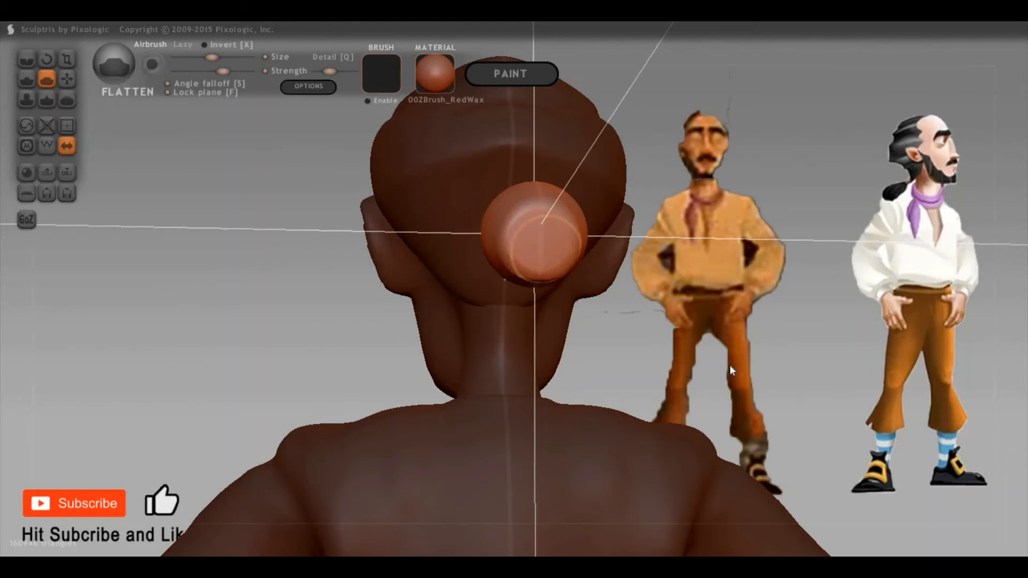
pyautogui.moveTo(731, 365)
pyautogui.mouseDown()
pyautogui.moveTo(764, 302)
pyautogui.moveTo(595, 301)
pyautogui.moveTo(532, 370)
pyautogui.mouseUp()
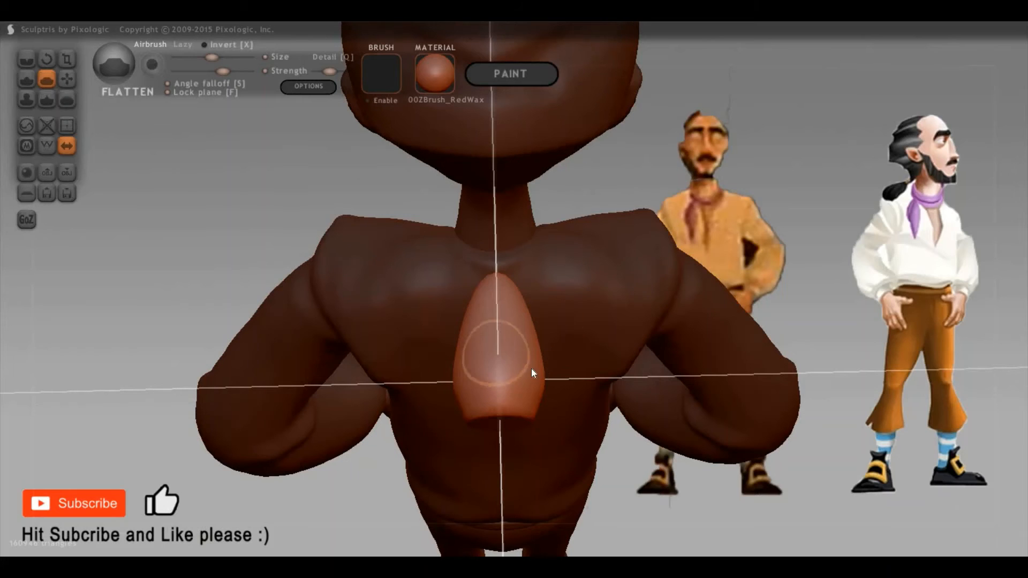
pyautogui.moveTo(498, 266); pyautogui.dragTo(432, 296)
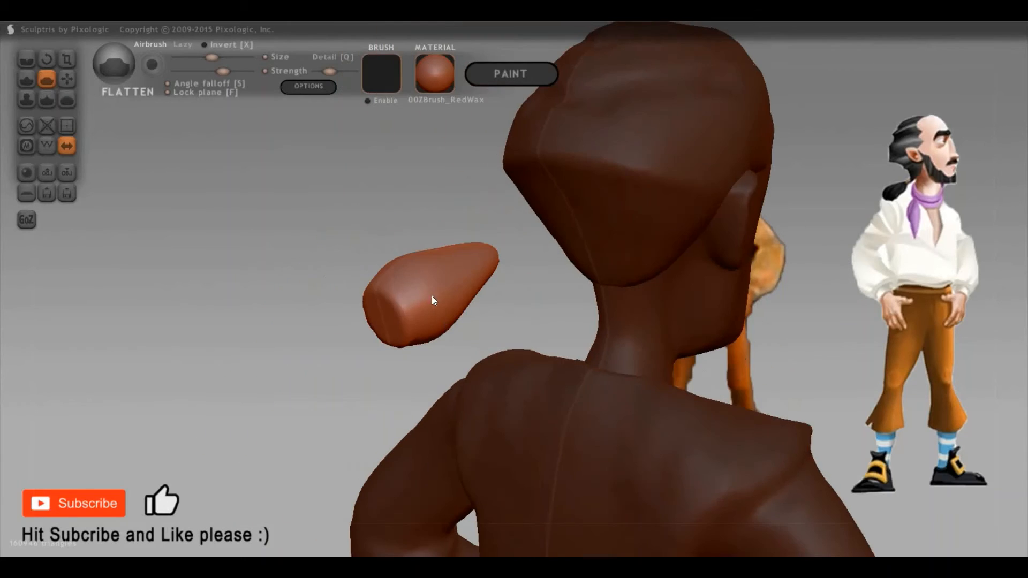
pyautogui.moveTo(403, 302); pyautogui.dragTo(414, 284, button='right')
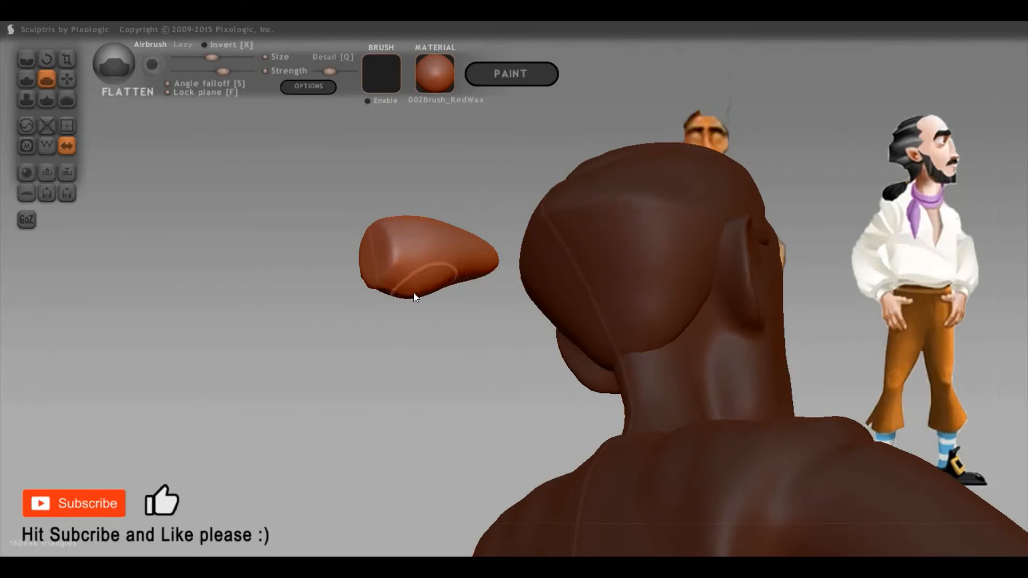
pyautogui.moveTo(416, 249); pyautogui.dragTo(542, 208, button='right')
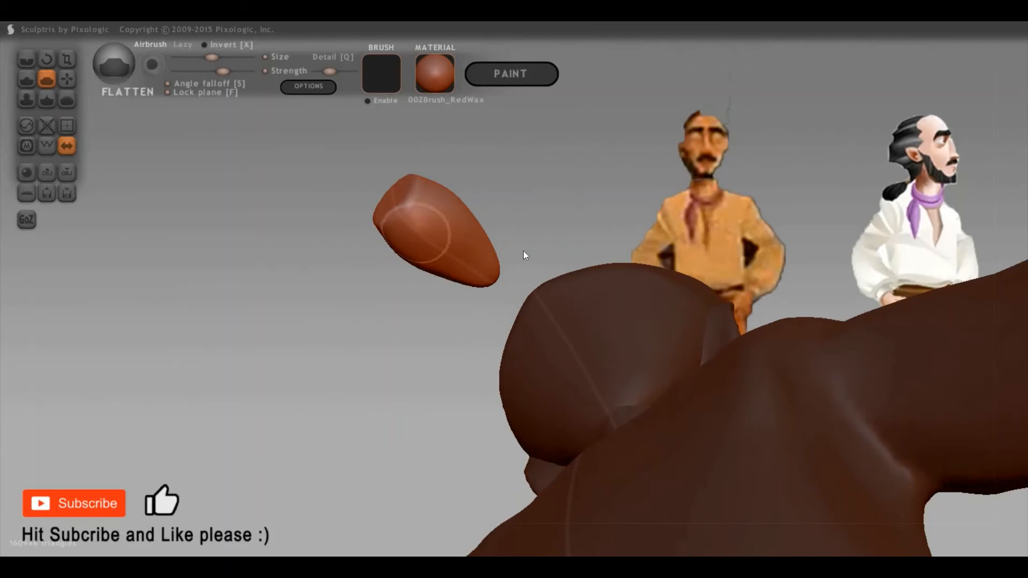
pyautogui.moveTo(504, 265); pyautogui.dragTo(501, 267, button='right')
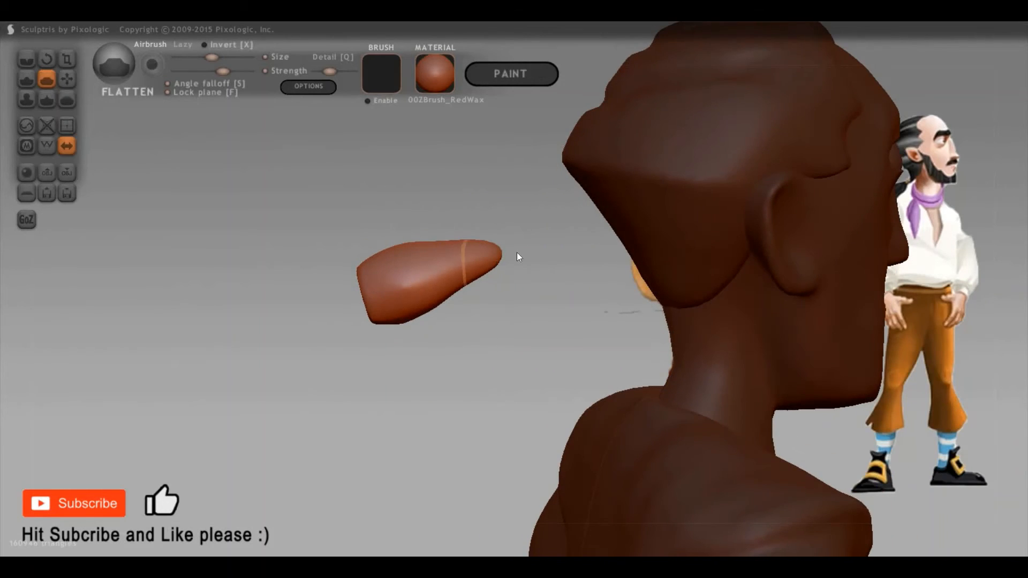
# Pull the narrow end of the ponytail toward the head and pinch it into a point
pyautogui.press('g')
pyautogui.moveTo(528, 252); pyautogui.dragTo(554, 249)
pyautogui.moveTo(470, 252); pyautogui.dragTo(533, 270, button='right')
pyautogui.press('p')
pyautogui.moveTo(524, 266)
pyautogui.mouseDown()
pyautogui.moveTo(524, 303)
pyautogui.moveTo(528, 293)
pyautogui.mouseUp()
pyautogui.moveTo(528, 294)
pyautogui.mouseDown(button='right')
pyautogui.moveTo(525, 261)
pyautogui.moveTo(520, 292)
pyautogui.moveTo(564, 280)
pyautogui.moveTo(563, 260)
pyautogui.moveTo(538, 279)
pyautogui.moveTo(449, 277)
pyautogui.mouseUp(button='right')
# Move the whole ponytail so its tip meets the lower edge of the hair at the nape
pyautogui.press('g')
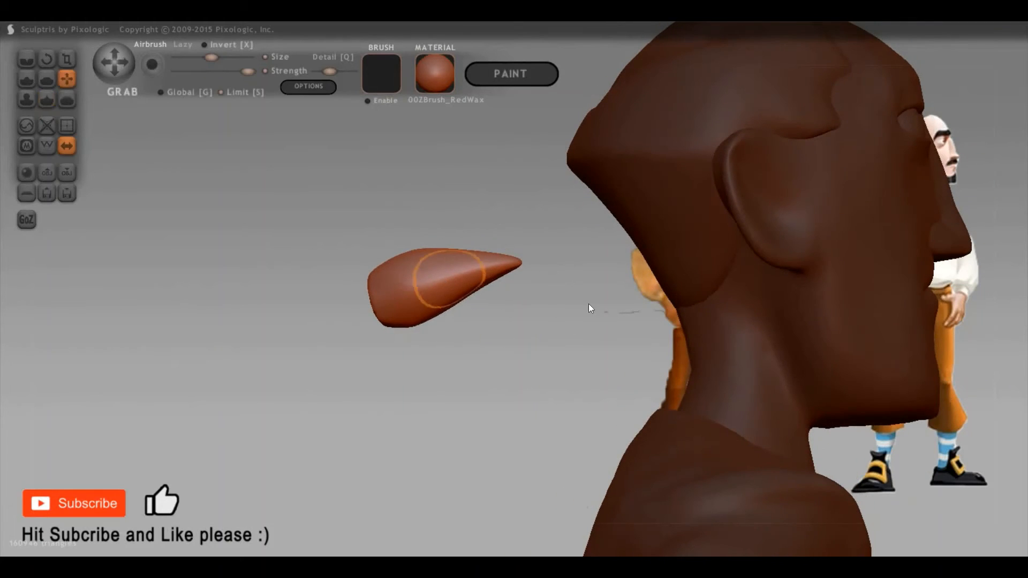
pyautogui.moveTo(588, 304); pyautogui.dragTo(756, 309)
pyautogui.moveTo(756, 303); pyautogui.dragTo(451, 279, button='right')
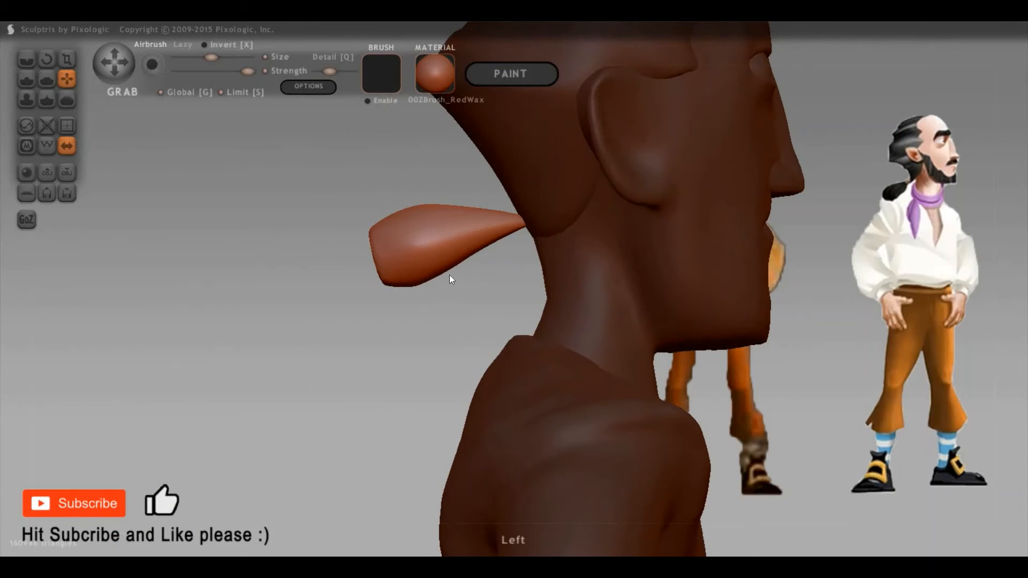
pyautogui.moveTo(445, 276)
pyautogui.mouseDown()
pyautogui.moveTo(446, 289)
pyautogui.moveTo(519, 266)
pyautogui.moveTo(528, 231)
pyautogui.mouseUp()
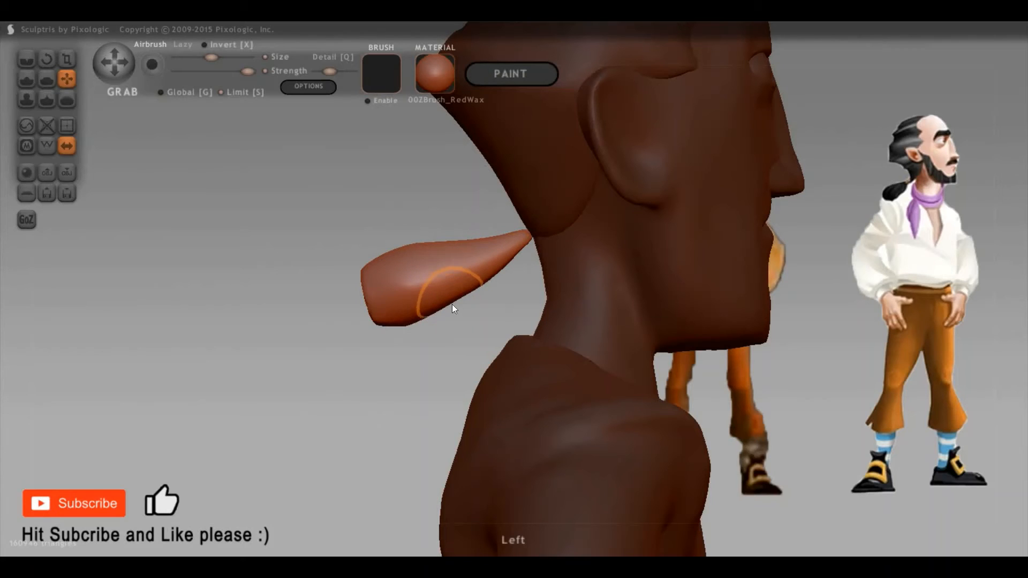
# Reshape the ponytail from the back and side with a slightly larger Grab brush
pyautogui.moveTo(607, 276)
pyautogui.mouseDown(button='right')
pyautogui.moveTo(612, 281)
pyautogui.moveTo(449, 288)
pyautogui.mouseUp(button='right')
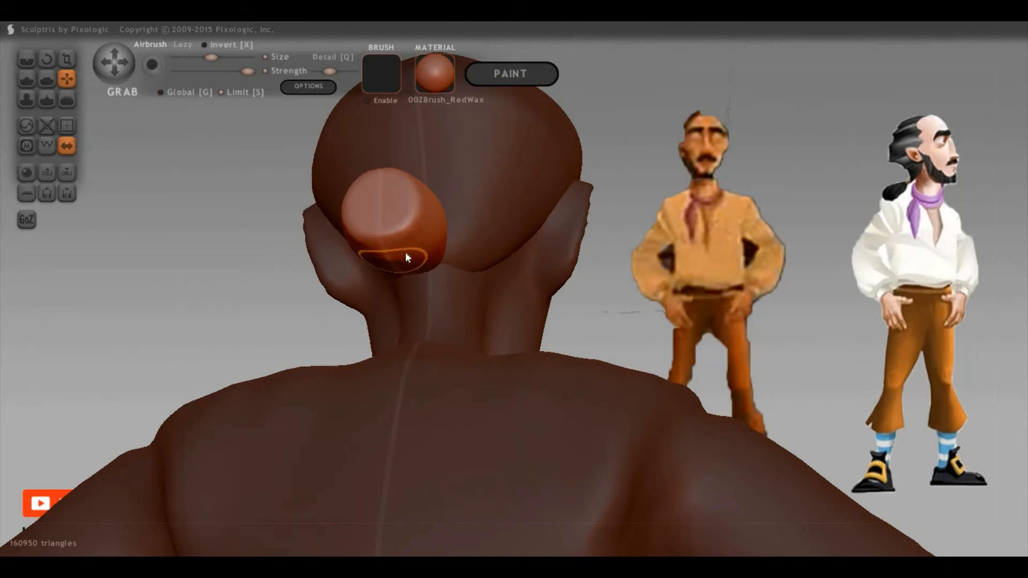
pyautogui.keyDown('shift'); pyautogui.scroll(2, 400, 264); pyautogui.keyUp('shift')
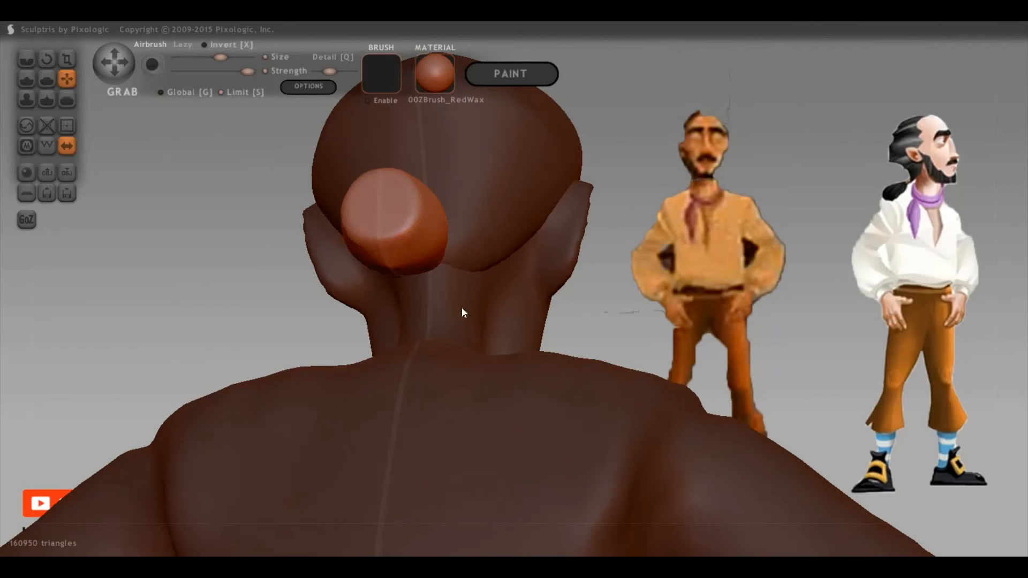
pyautogui.moveTo(461, 307); pyautogui.dragTo(419, 318, button='right')
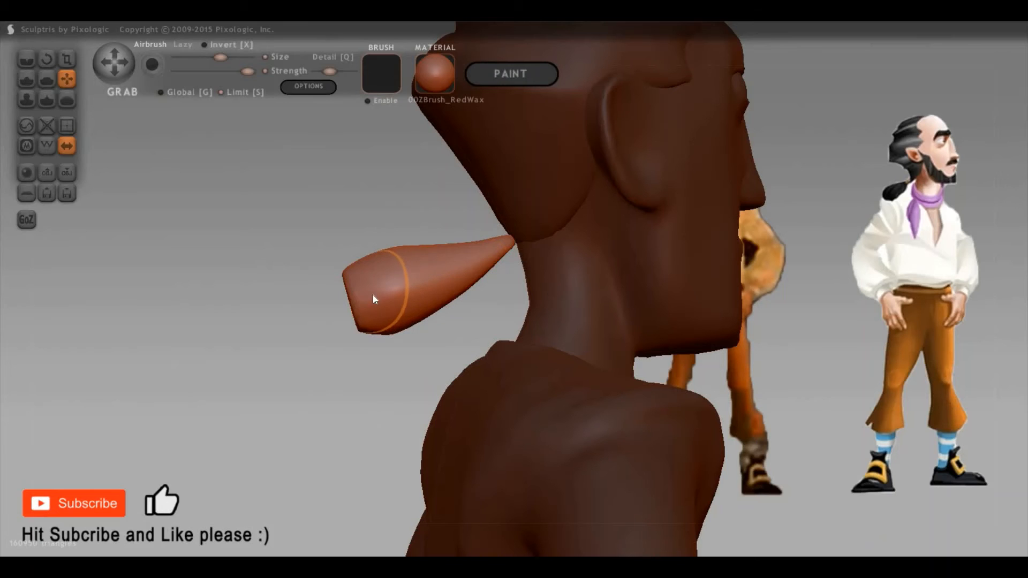
pyautogui.moveTo(597, 284)
pyautogui.mouseDown(button='right')
pyautogui.moveTo(672, 313)
pyautogui.moveTo(250, 326)
pyautogui.moveTo(469, 276)
pyautogui.mouseUp(button='right')
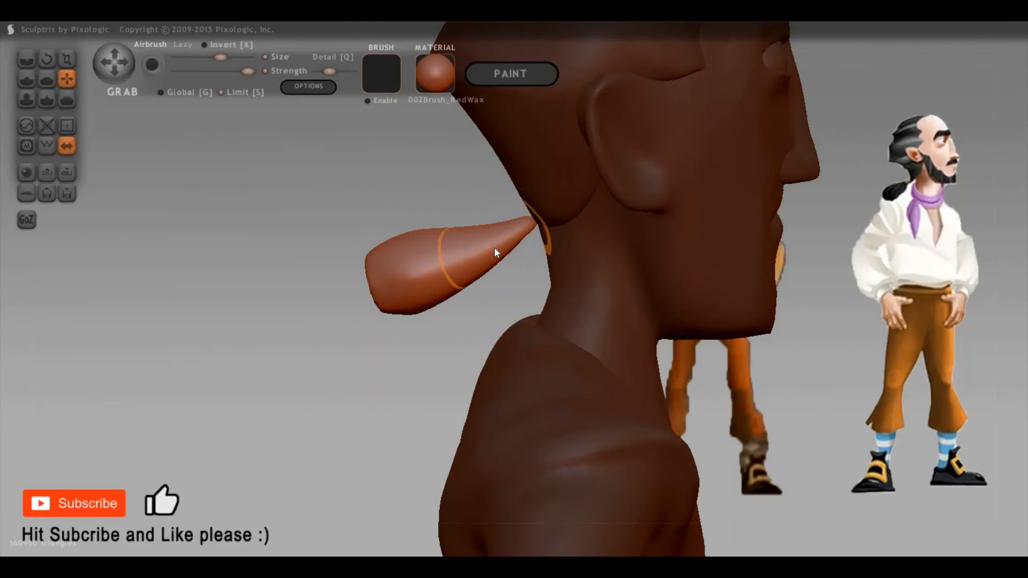
pyautogui.moveTo(641, 168)
pyautogui.mouseDown(button='right')
pyautogui.moveTo(446, 214)
pyautogui.moveTo(421, 234)
pyautogui.mouseUp(button='right')
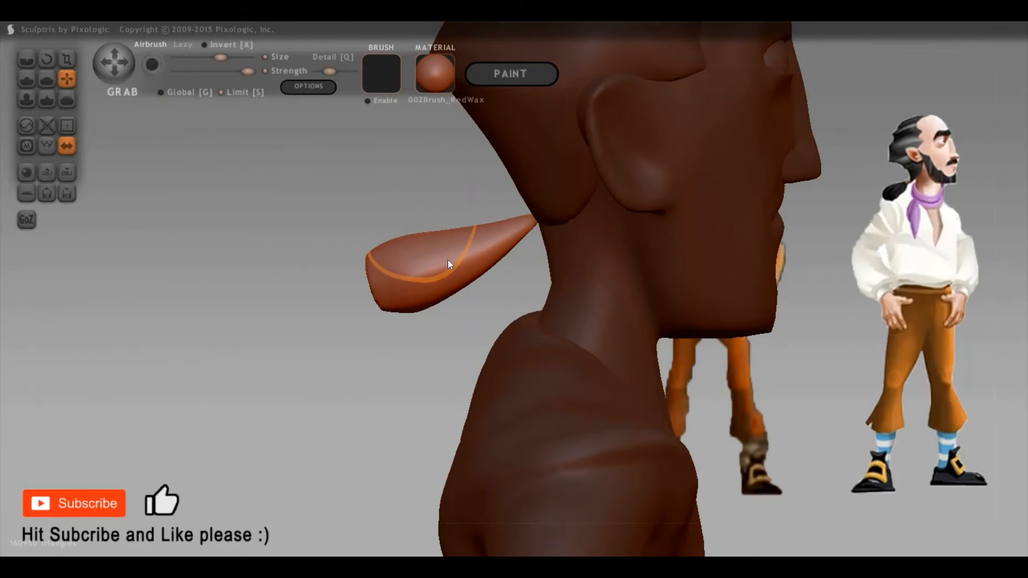
# Shift the entire ponytail slightly down along the nape using global Grab
pyautogui.press('g')
pyautogui.press('g')
pyautogui.press('g')
pyautogui.moveTo(452, 260)
pyautogui.mouseDown()
pyautogui.moveTo(445, 272)
pyautogui.moveTo(457, 258)
pyautogui.mouseUp()
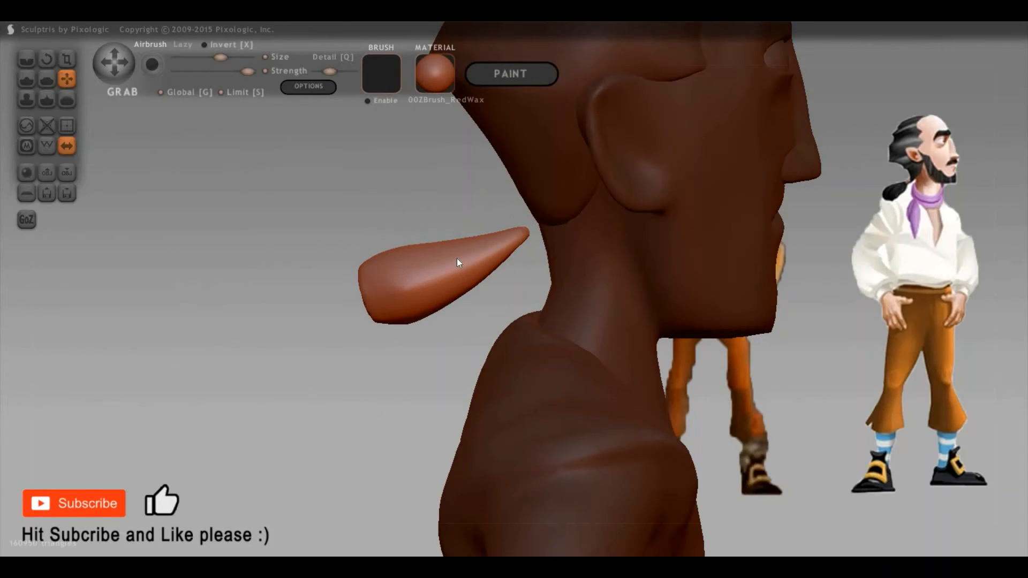
# Add another sphere as a separate object in front of the mouth and chin for the beard
pyautogui.moveTo(429, 218); pyautogui.dragTo(837, 290, button='right')
pyautogui.moveTo(665, 291)
pyautogui.mouseDown(button='right')
pyautogui.moveTo(771, 345)
pyautogui.moveTo(852, 369)
pyautogui.moveTo(949, 359)
pyautogui.moveTo(769, 361)
pyautogui.moveTo(890, 358)
pyautogui.moveTo(859, 355)
pyautogui.moveTo(778, 377)
pyautogui.mouseUp(button='right')
pyautogui.scroll(-5, 837, 369)
pyautogui.scroll(6, 777, 376)
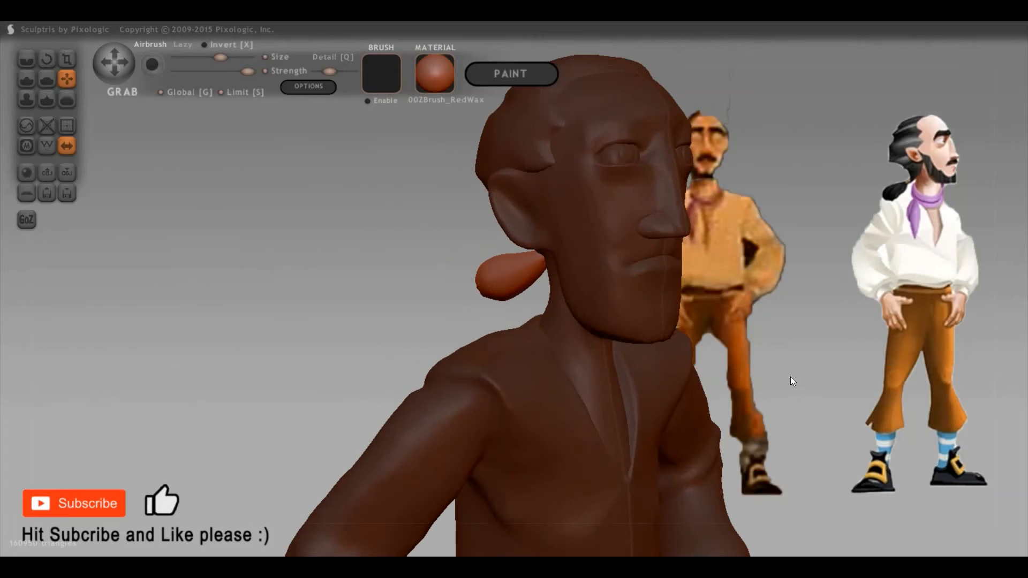
pyautogui.moveTo(852, 356); pyautogui.dragTo(846, 331, button='right')
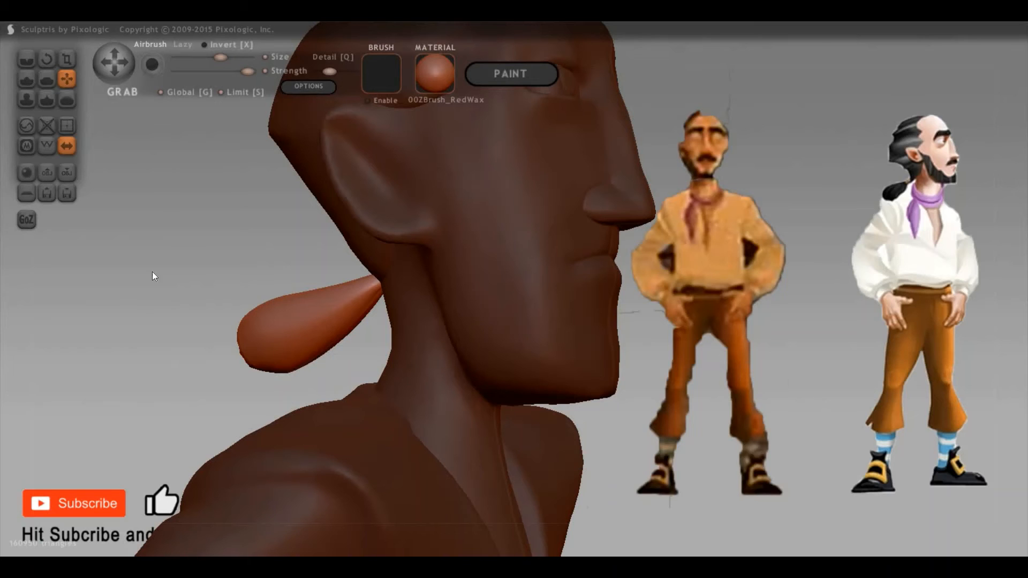
pyautogui.click(26, 173)
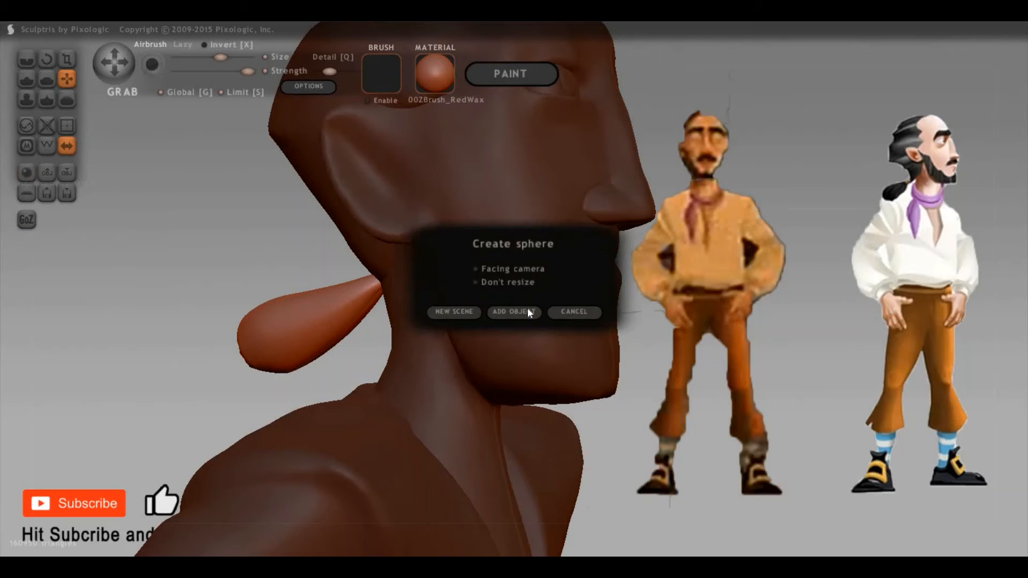
pyautogui.click(514, 312)
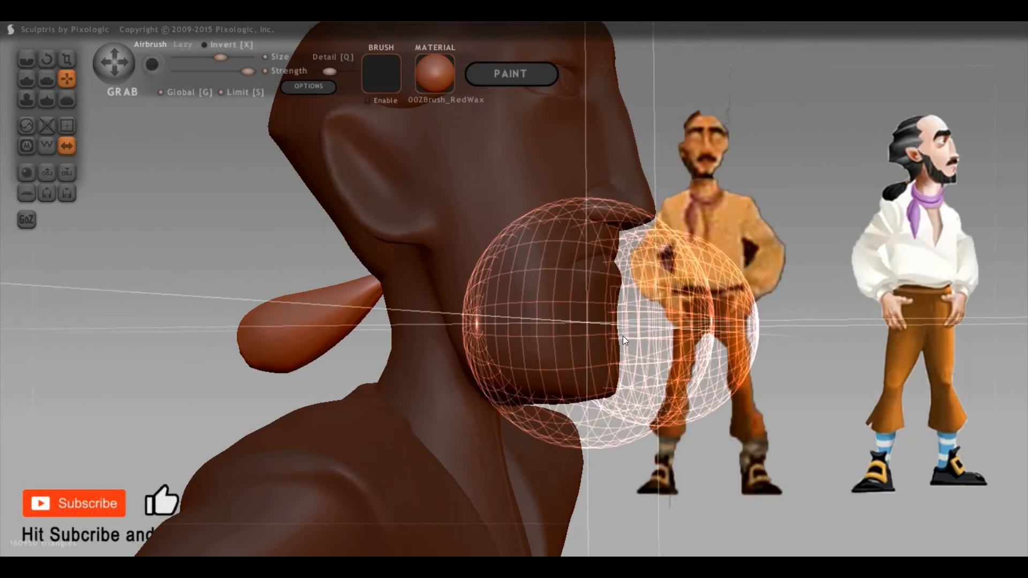
pyautogui.click(623, 336)
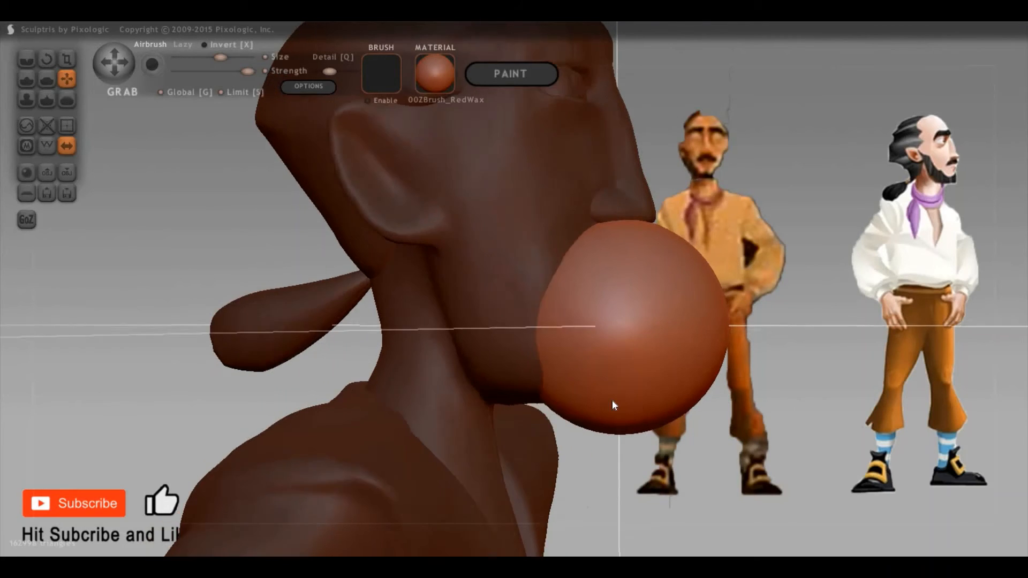
# Move the whole new sphere back over the chin and lower jaw using global Grab
pyautogui.moveTo(663, 412); pyautogui.dragTo(621, 379, button='middle')
pyautogui.press('g')
pyautogui.press('g')
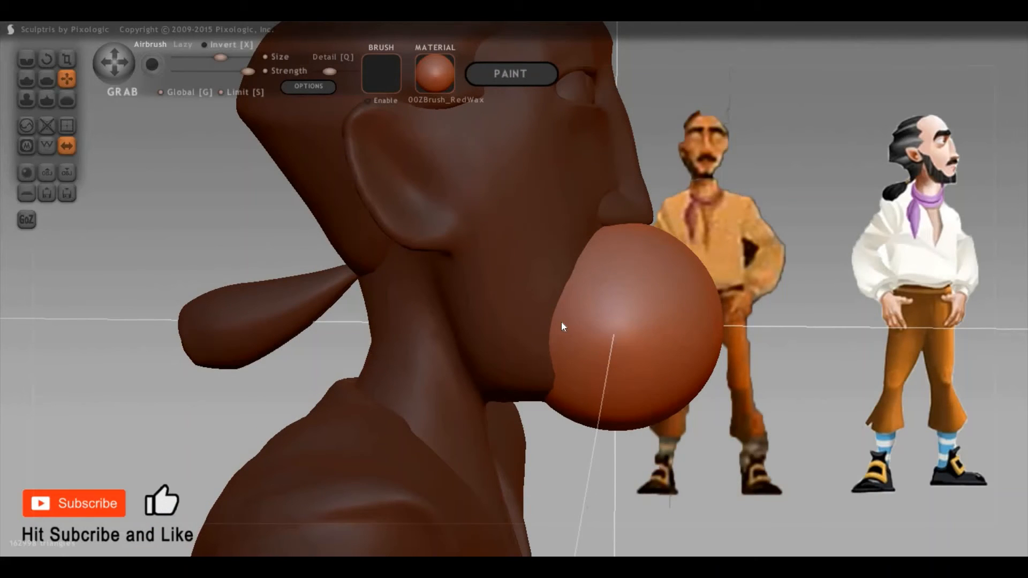
pyautogui.moveTo(645, 318); pyautogui.dragTo(579, 325)
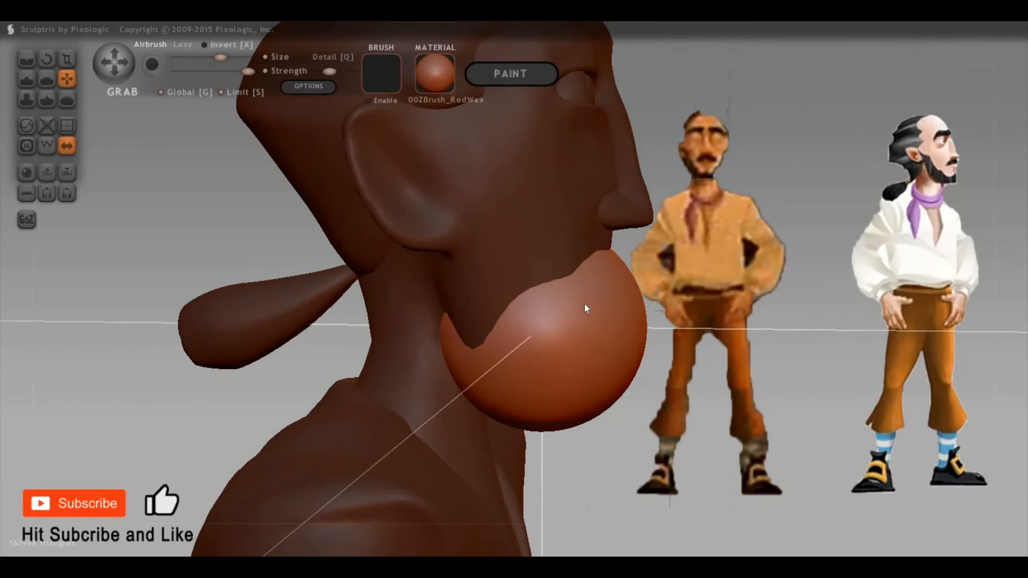
pyautogui.press('g')
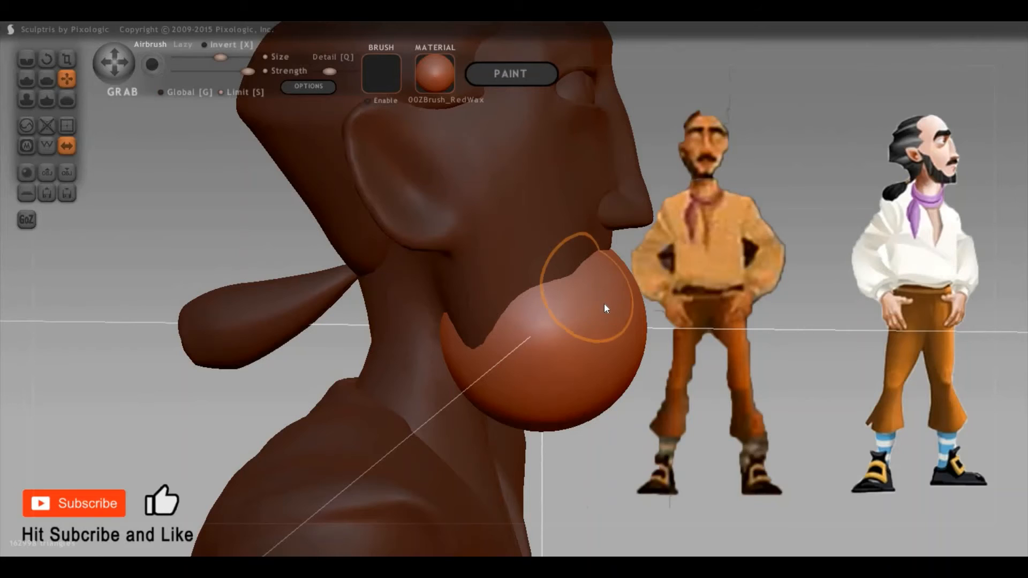
# Scale the beard sphere over the chin and pull its sides back along the jaw toward the ears with Grab
pyautogui.press('3')
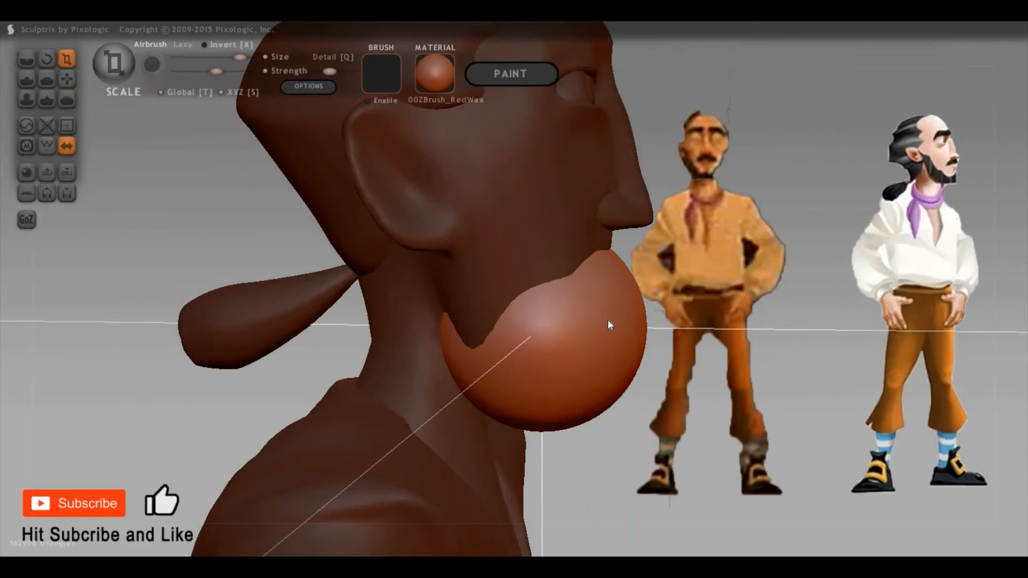
pyautogui.moveTo(588, 379); pyautogui.dragTo(668, 375)
pyautogui.press('6')
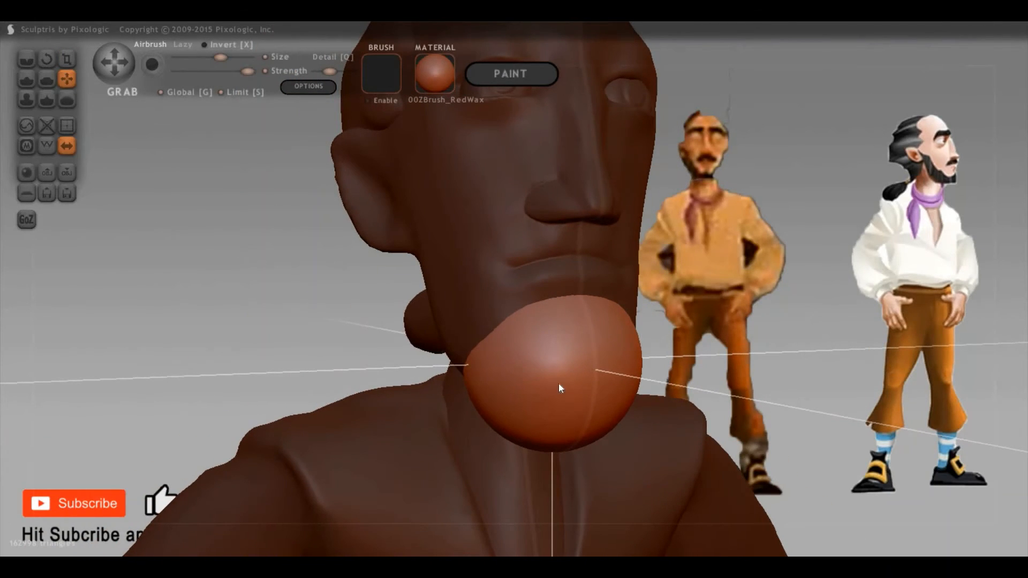
pyautogui.press('g')
pyautogui.moveTo(487, 391); pyautogui.dragTo(575, 322)
pyautogui.moveTo(576, 322); pyautogui.dragTo(486, 286, button='right')
pyautogui.moveTo(547, 325); pyautogui.dragTo(482, 229)
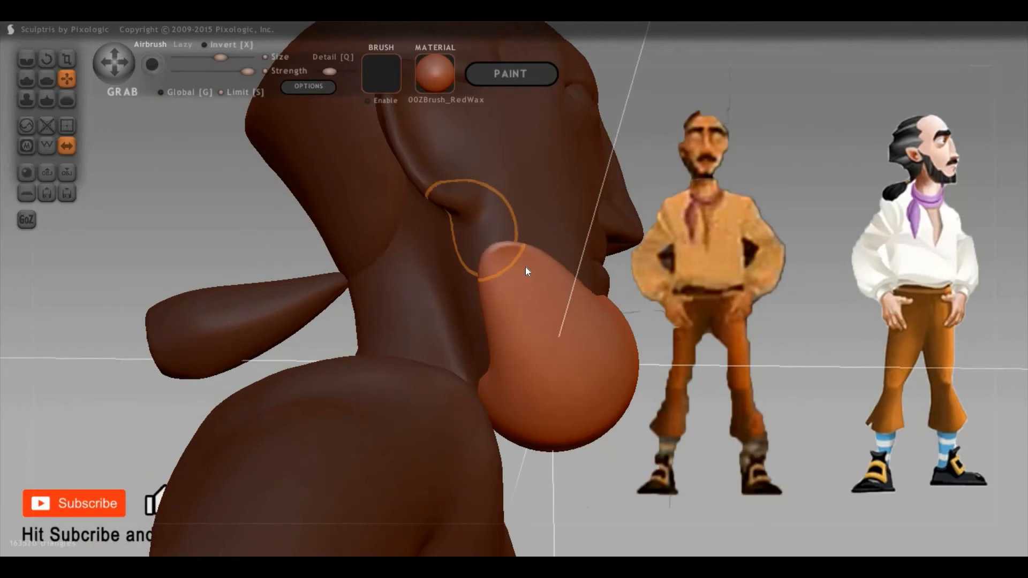
pyautogui.moveTo(531, 273)
pyautogui.mouseDown()
pyautogui.moveTo(527, 340)
pyautogui.moveTo(501, 324)
pyautogui.moveTo(509, 321)
pyautogui.mouseUp()
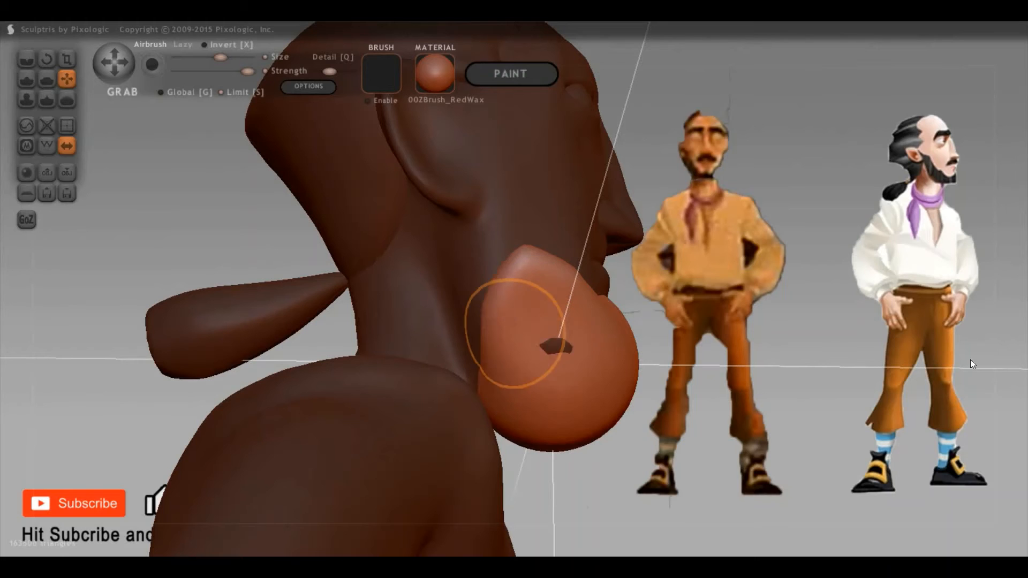
# Undo the last stroke on the beard's side and pull its ends higher toward the earlobes with Grab
pyautogui.moveTo(667, 383); pyautogui.dragTo(511, 382, button='right')
pyautogui.keyDown('shift'); pyautogui.moveTo(586, 340); pyautogui.dragTo(546, 367); pyautogui.keyUp('shift')
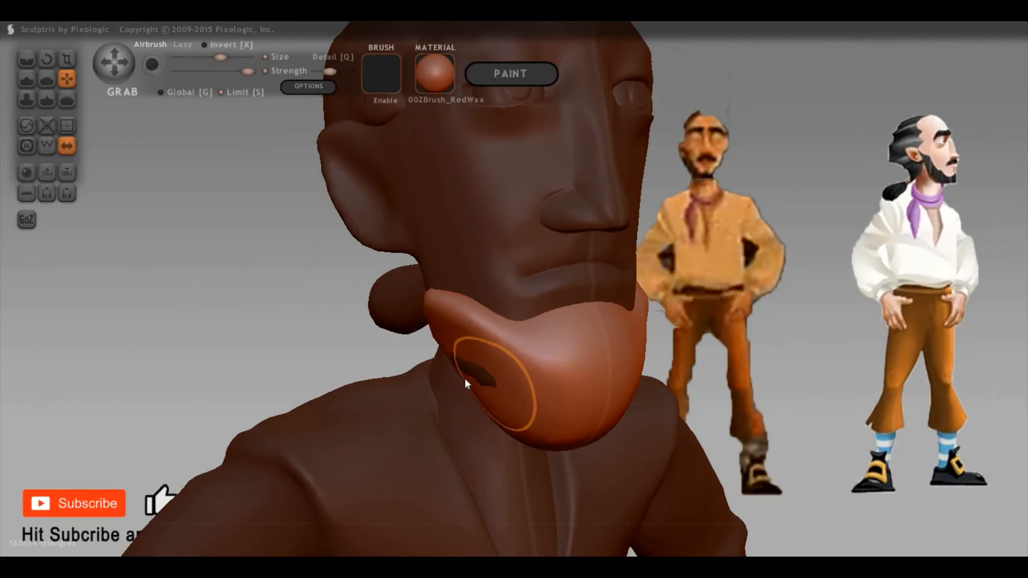
pyautogui.hotkey('ctrl', 'z')
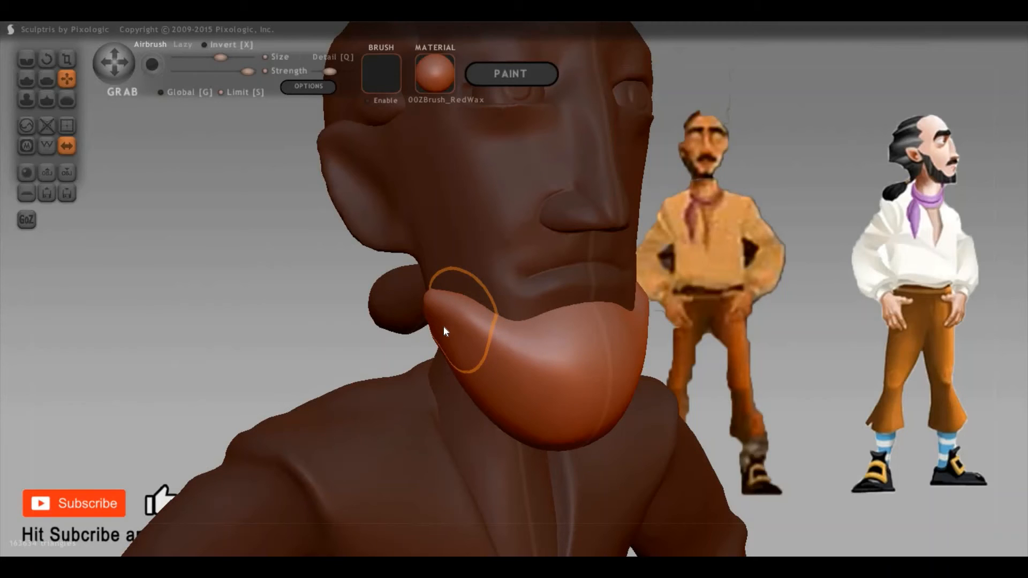
pyautogui.moveTo(445, 325); pyautogui.dragTo(433, 243)
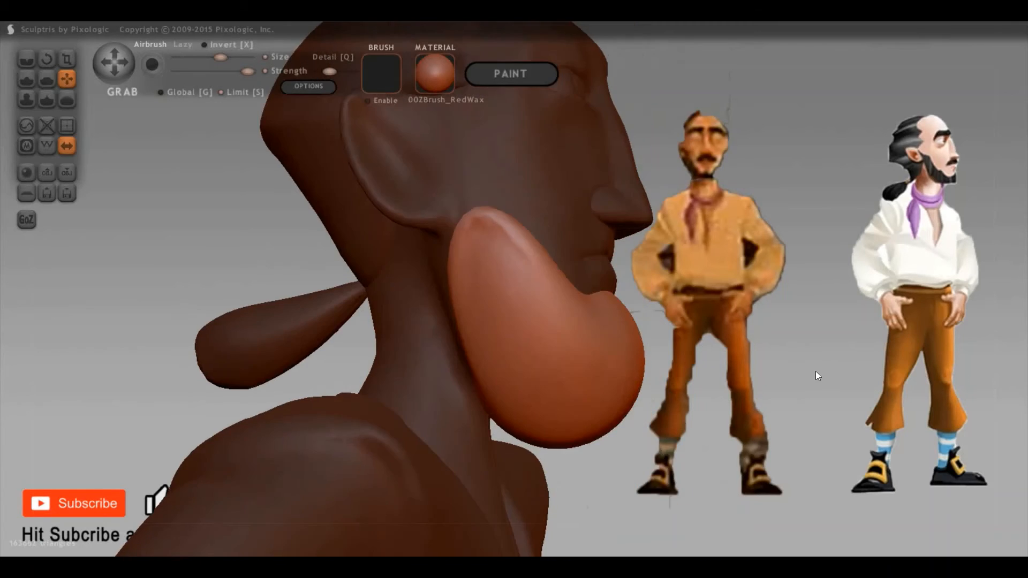
# Thicken the upper ends of the beard near the ears with the Inflate brush
pyautogui.press('c')
pyautogui.moveTo(470, 281)
pyautogui.mouseDown()
pyautogui.moveTo(485, 280)
pyautogui.moveTo(548, 330)
pyautogui.mouseUp()
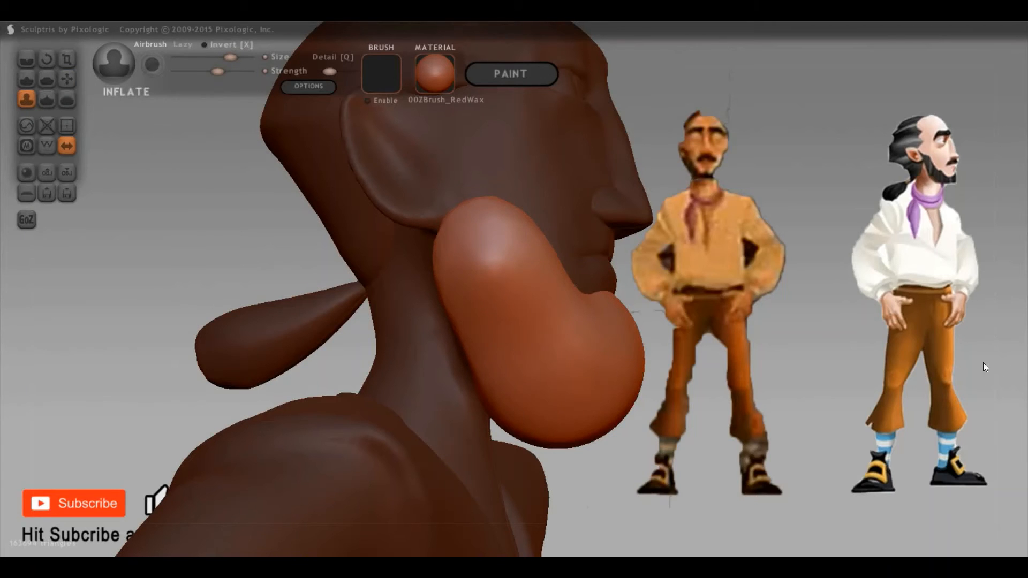
pyautogui.moveTo(984, 367)
pyautogui.mouseDown()
pyautogui.moveTo(979, 445)
pyautogui.moveTo(671, 409)
pyautogui.moveTo(509, 350)
pyautogui.moveTo(486, 218)
pyautogui.mouseUp()
# Stretch the sideburns up in front of the ears and push the jaw sides inward with a larger Grab brush
pyautogui.press('g')
pyautogui.press('space')
pyautogui.moveTo(512, 344); pyautogui.dragTo(478, 193)
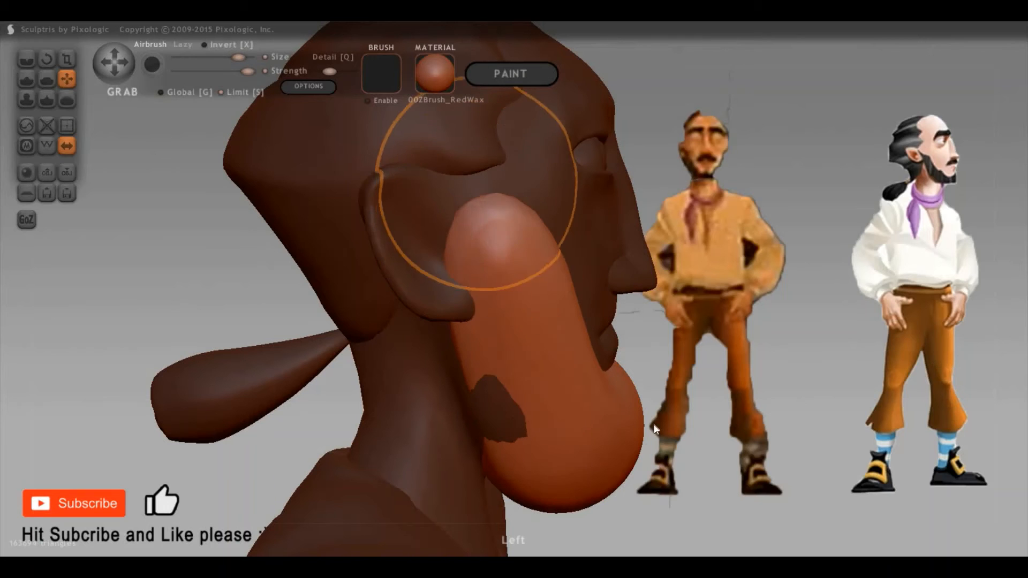
pyautogui.moveTo(654, 425); pyautogui.dragTo(455, 396)
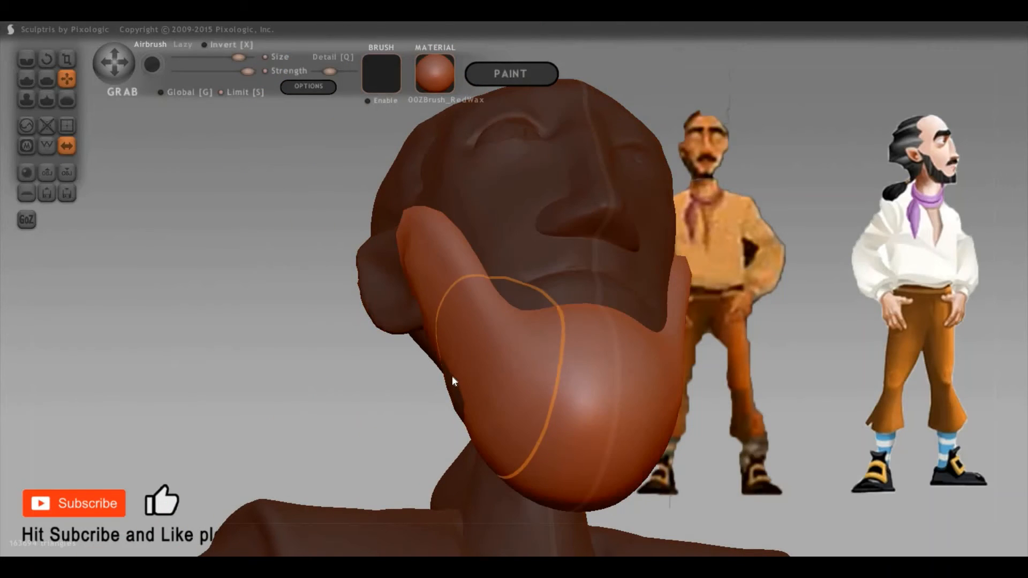
pyautogui.moveTo(453, 375); pyautogui.dragTo(489, 416)
# Bend the sideburn tops back toward the ears and bring their sides out over the cheeks
pyautogui.moveTo(945, 406)
pyautogui.mouseDown()
pyautogui.moveTo(520, 340)
pyautogui.moveTo(497, 307)
pyautogui.moveTo(483, 238)
pyautogui.mouseUp()
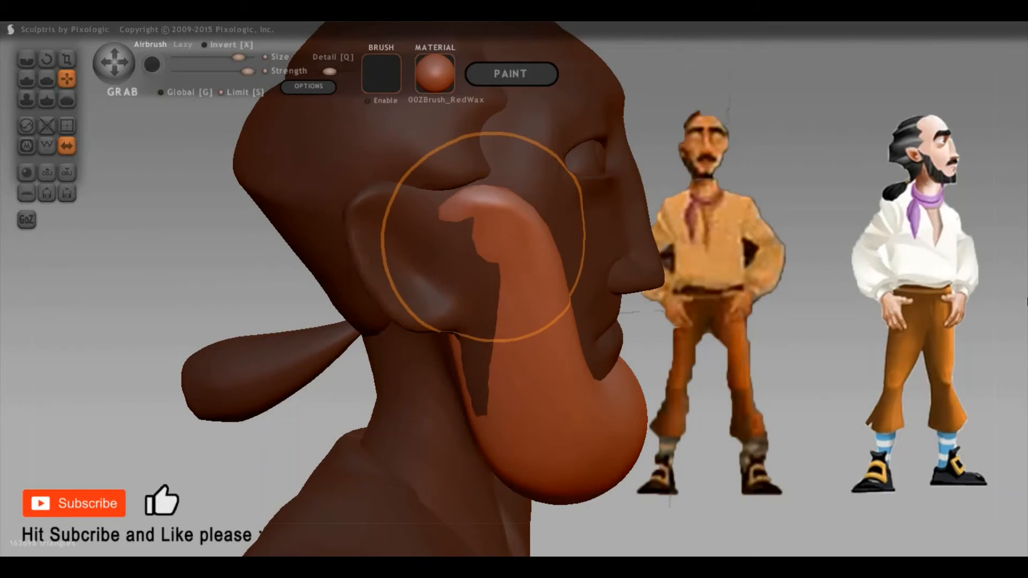
pyautogui.moveTo(967, 331); pyautogui.dragTo(387, 392)
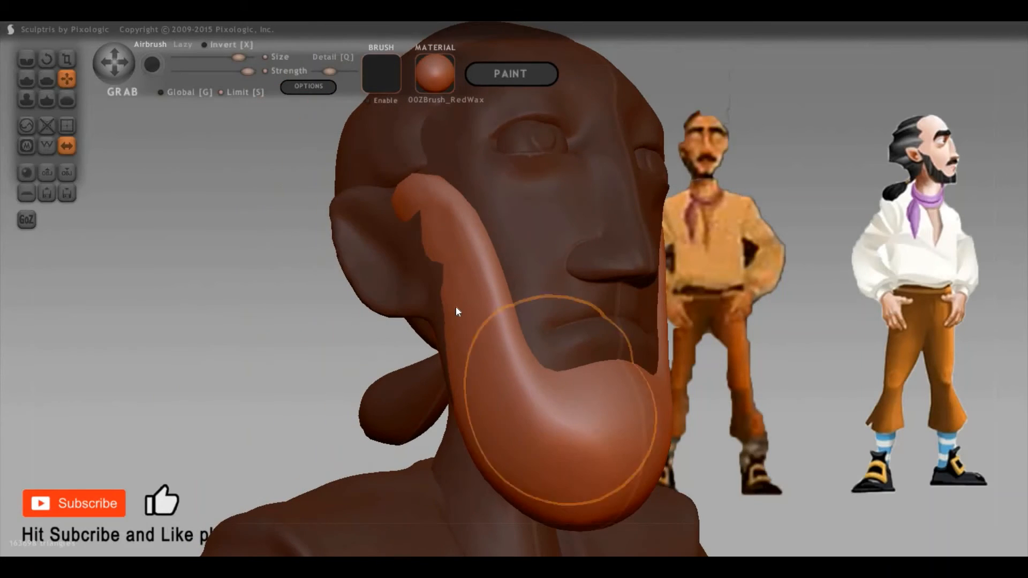
pyautogui.moveTo(458, 311)
pyautogui.keyDown('shift'); pyautogui.mouseDown()
pyautogui.moveTo(434, 307)
pyautogui.moveTo(421, 383)
pyautogui.moveTo(460, 268)
pyautogui.mouseUp(); pyautogui.keyUp('shift')
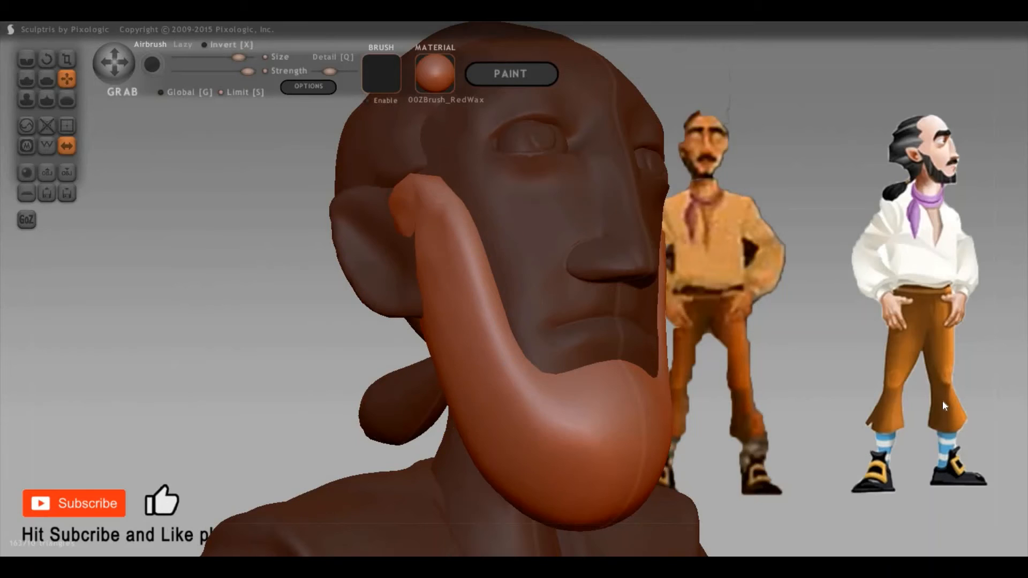
pyautogui.moveTo(943, 400); pyautogui.dragTo(827, 431)
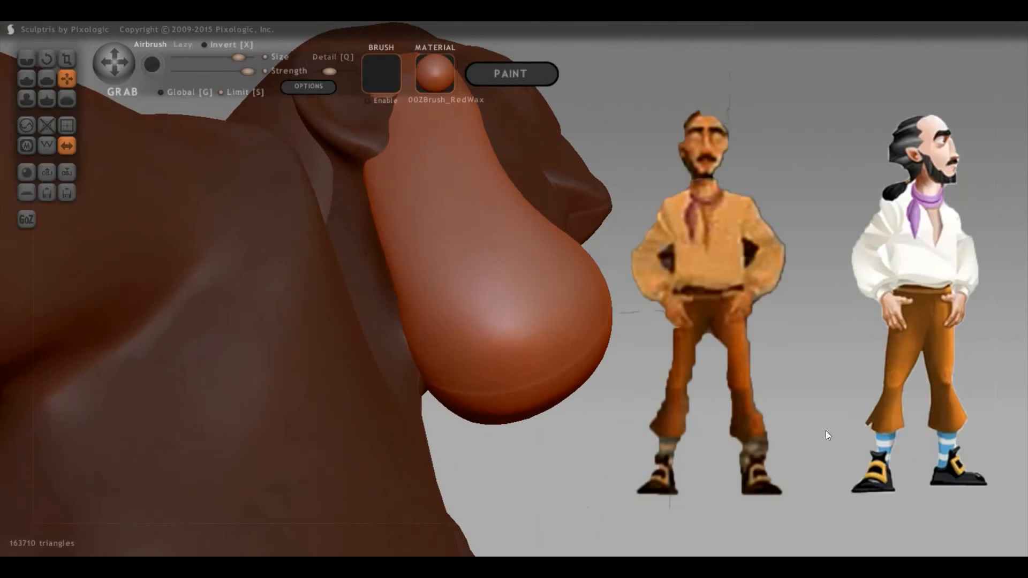
# Flatten the underside of the beard beneath the chin with the Flatten brush
pyautogui.press('f')
pyautogui.press('space')
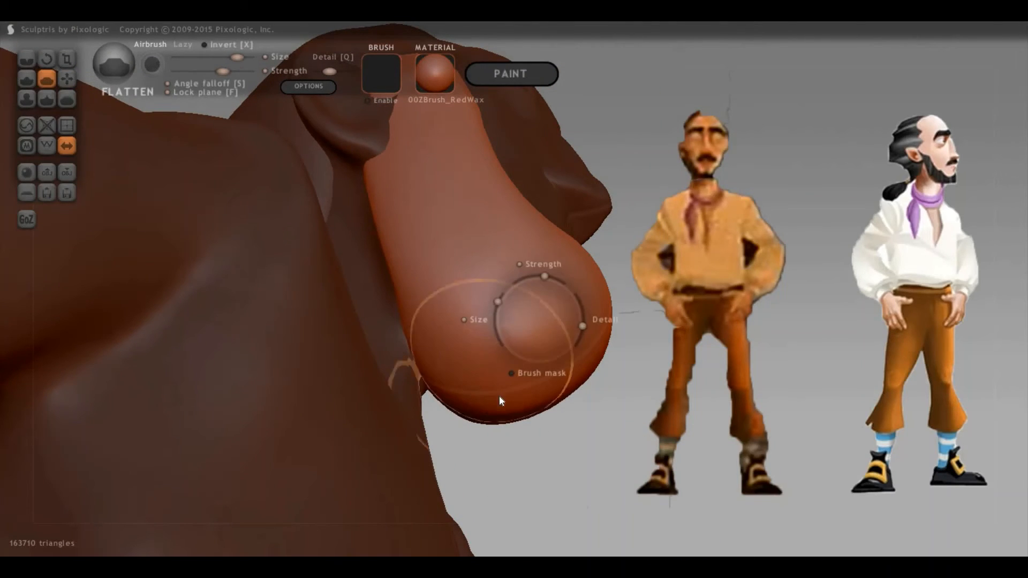
pyautogui.moveTo(513, 406); pyautogui.dragTo(725, 397)
pyautogui.moveTo(719, 462)
pyautogui.mouseDown()
pyautogui.moveTo(733, 467)
pyautogui.moveTo(661, 466)
pyautogui.moveTo(724, 471)
pyautogui.moveTo(589, 485)
pyautogui.mouseUp()
pyautogui.moveTo(622, 450); pyautogui.dragTo(587, 423)
# Enlarge the Grab brush to its maximum size and reshape the flattened underside of the beard
pyautogui.press('g')
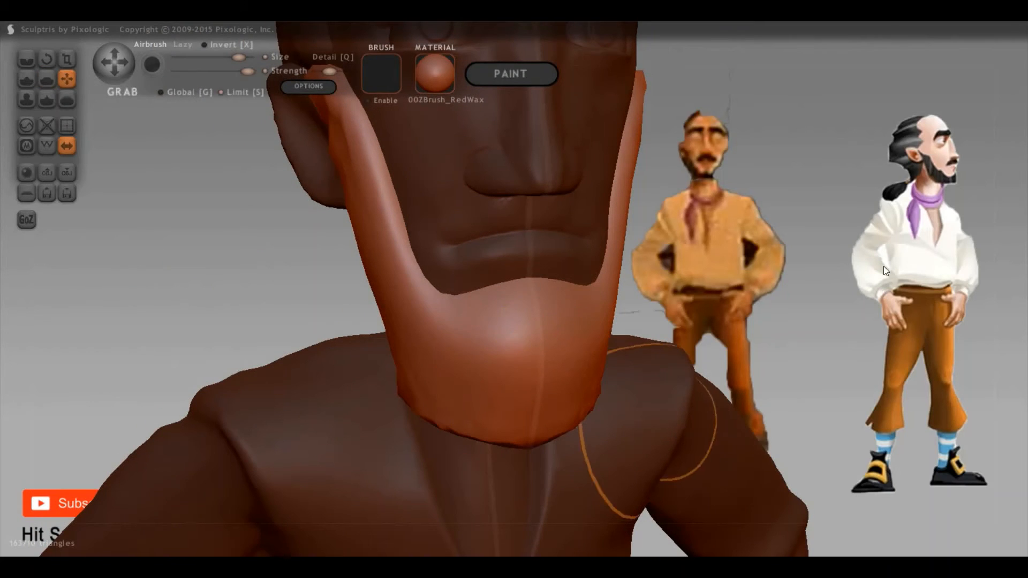
pyautogui.moveTo(883, 266)
pyautogui.mouseDown()
pyautogui.moveTo(534, 363)
pyautogui.moveTo(494, 337)
pyautogui.mouseUp()
pyautogui.press('space')
pyautogui.press('space')
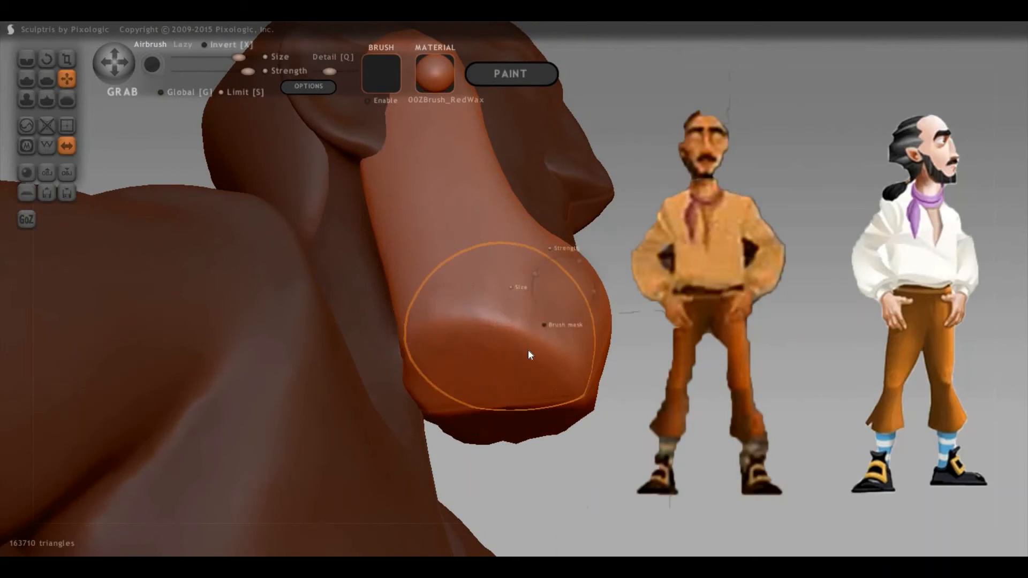
pyautogui.moveTo(534, 377)
pyautogui.mouseDown()
pyautogui.moveTo(511, 342)
pyautogui.moveTo(512, 382)
pyautogui.mouseUp()
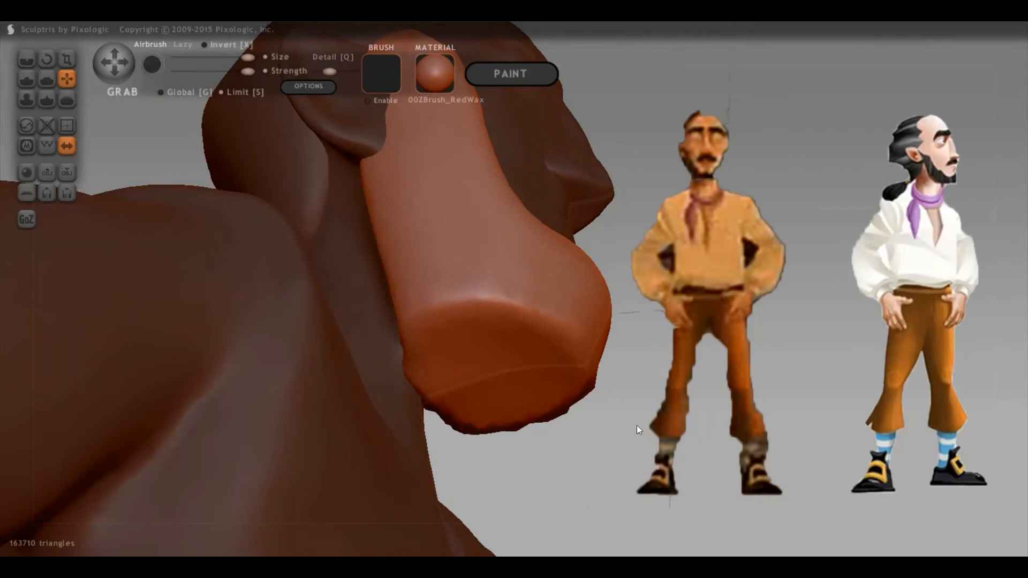
pyautogui.moveTo(636, 425); pyautogui.dragTo(788, 368)
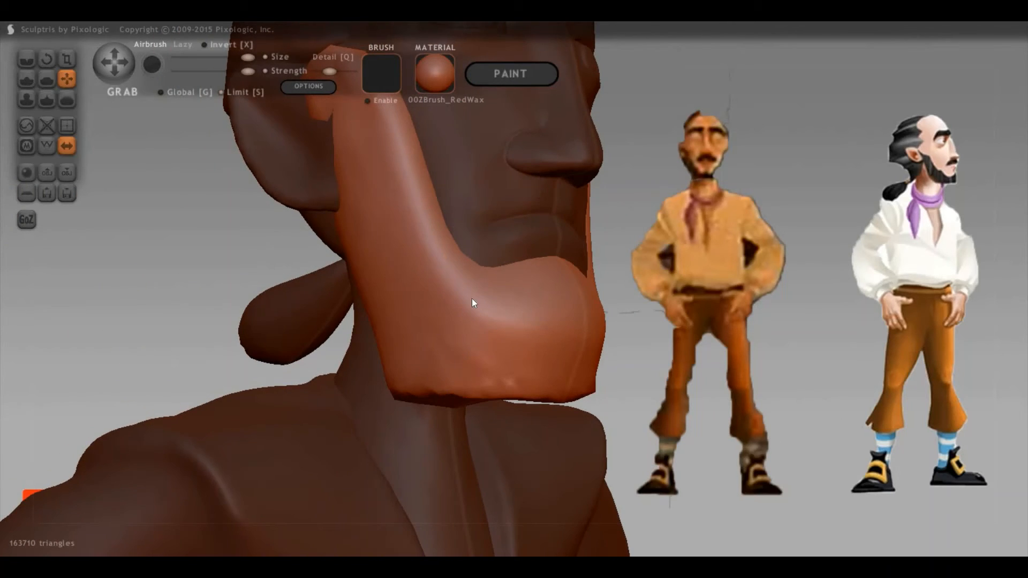
# Adjust the lower corners and chin area of the beard from the front with the large Grab brush
pyautogui.scroll(5, 460, 308)
pyautogui.moveTo(434, 389); pyautogui.dragTo(826, 387)
pyautogui.moveTo(666, 383)
pyautogui.mouseDown()
pyautogui.moveTo(854, 377)
pyautogui.moveTo(575, 369)
pyautogui.moveTo(608, 307)
pyautogui.mouseUp()
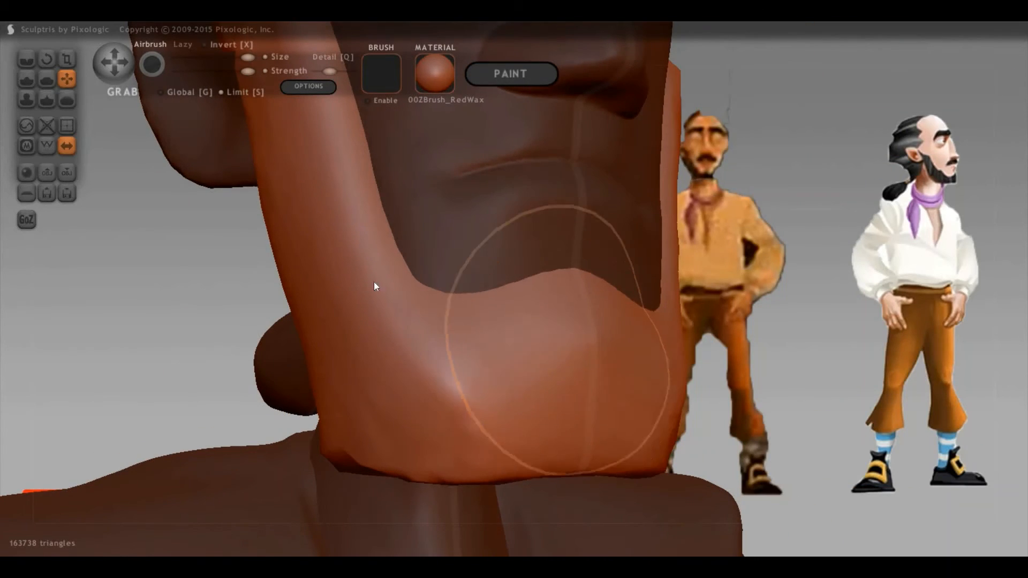
# Try to reshape the beard's back edge along the jaw with Grab, and undo the attempts
pyautogui.scroll(-5, 440, 167)
pyautogui.moveTo(440, 167); pyautogui.dragTo(474, 216, button='right')
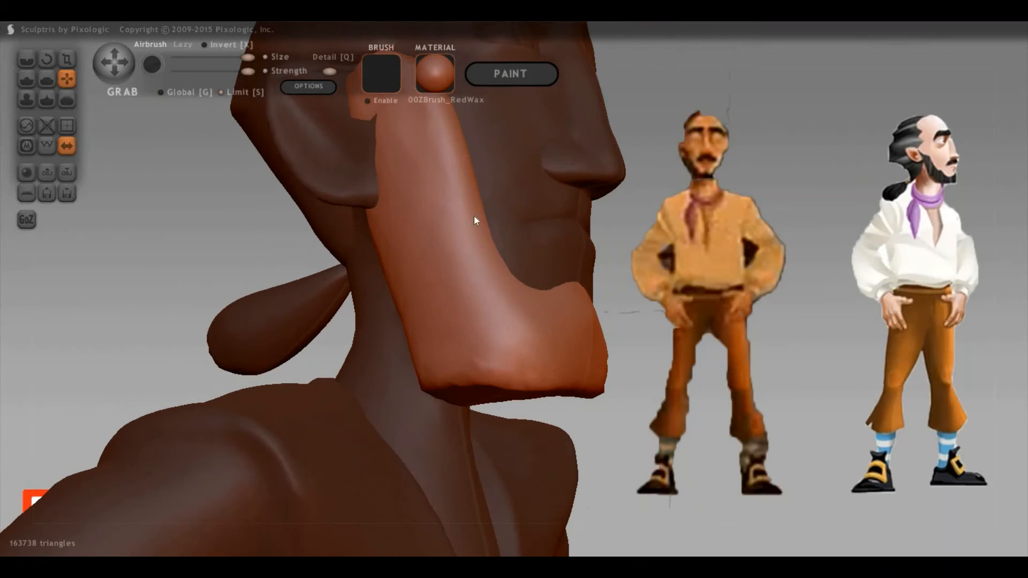
pyautogui.moveTo(428, 260); pyautogui.dragTo(433, 225, button='right')
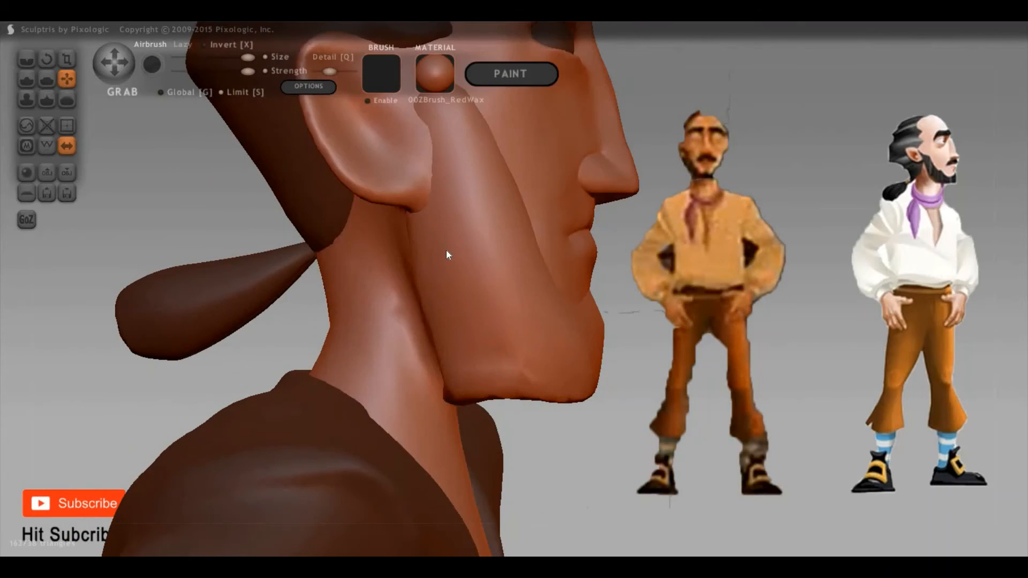
pyautogui.moveTo(439, 269); pyautogui.dragTo(443, 340)
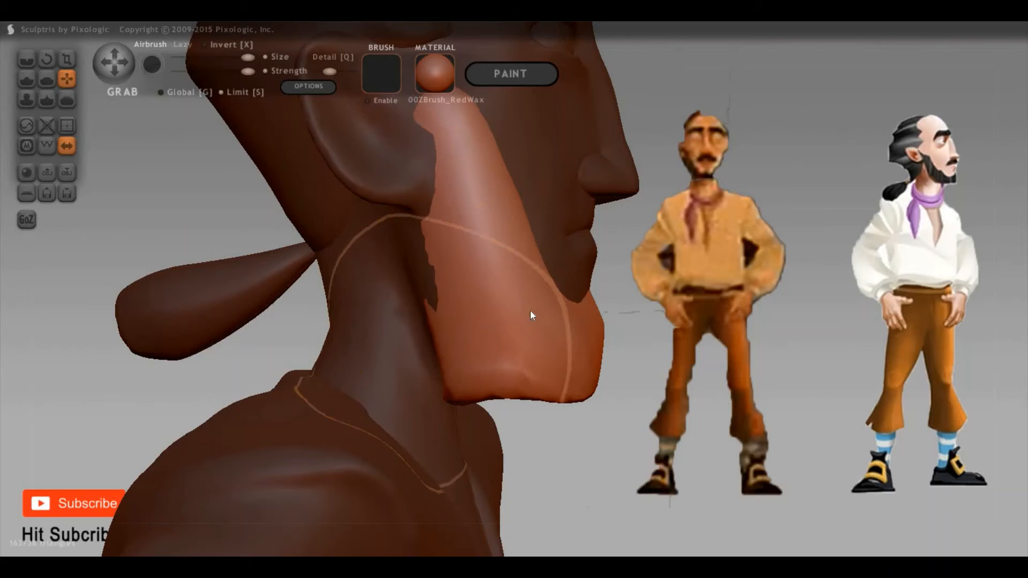
pyautogui.hotkey('ctrl', 'z')
pyautogui.hotkey('ctrl', 'z')
pyautogui.moveTo(681, 346); pyautogui.dragTo(668, 345)
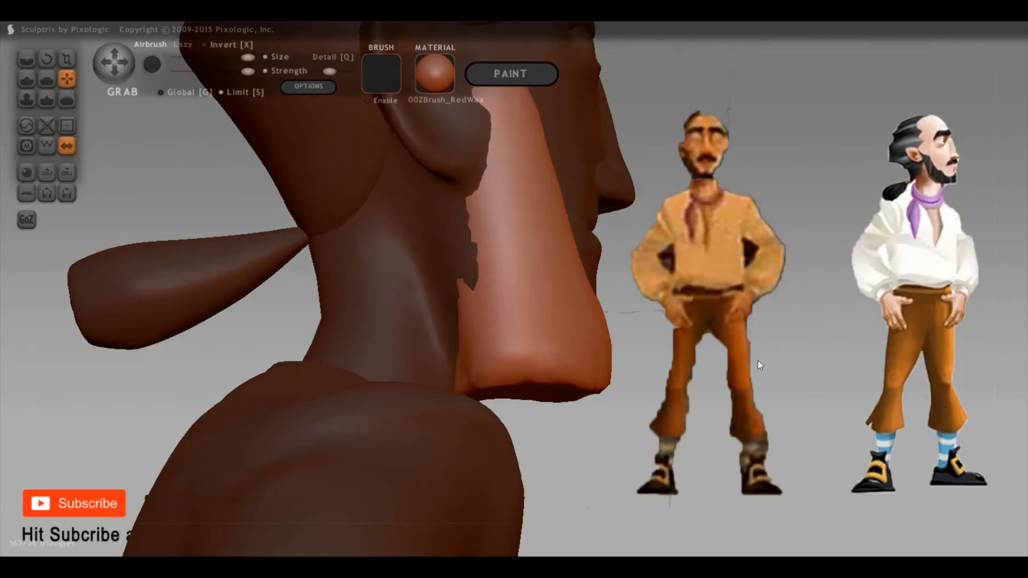
pyautogui.moveTo(758, 361); pyautogui.dragTo(546, 373)
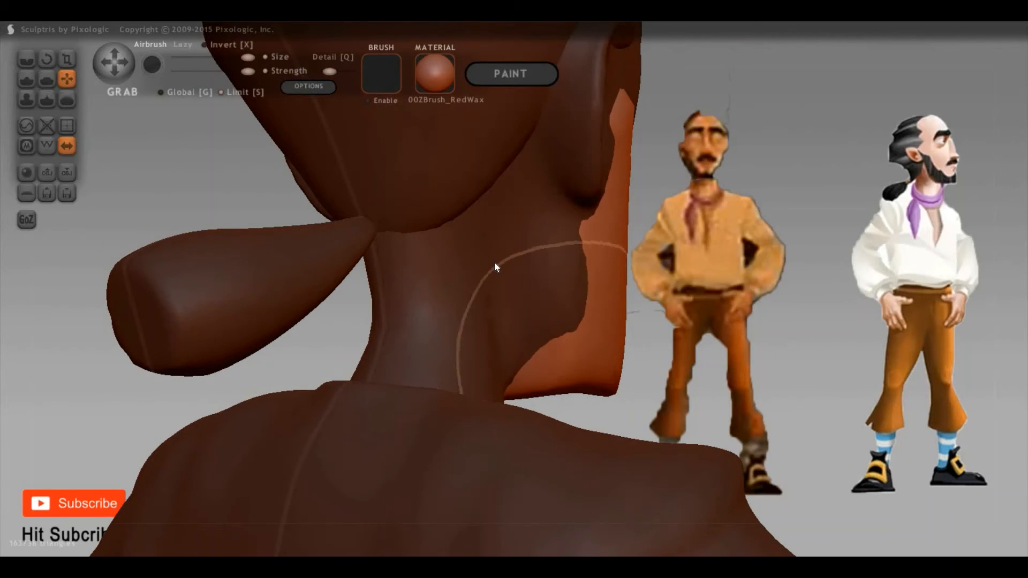
pyautogui.hotkey('ctrl', 'z')
pyautogui.hotkey('ctrl', 'z')
pyautogui.hotkey('ctrl', 'z')
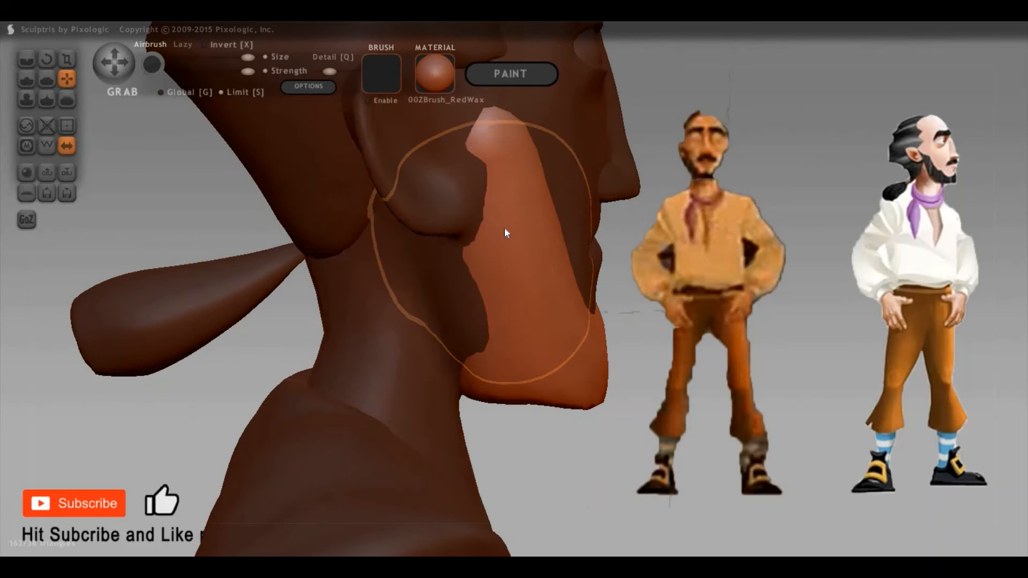
# Reduce the Grab brush size over the sideburn and toggle the highlighted part between the beard and the head's skin
pyautogui.moveTo(813, 298)
pyautogui.mouseDown()
pyautogui.moveTo(647, 382)
pyautogui.moveTo(460, 319)
pyautogui.mouseUp()
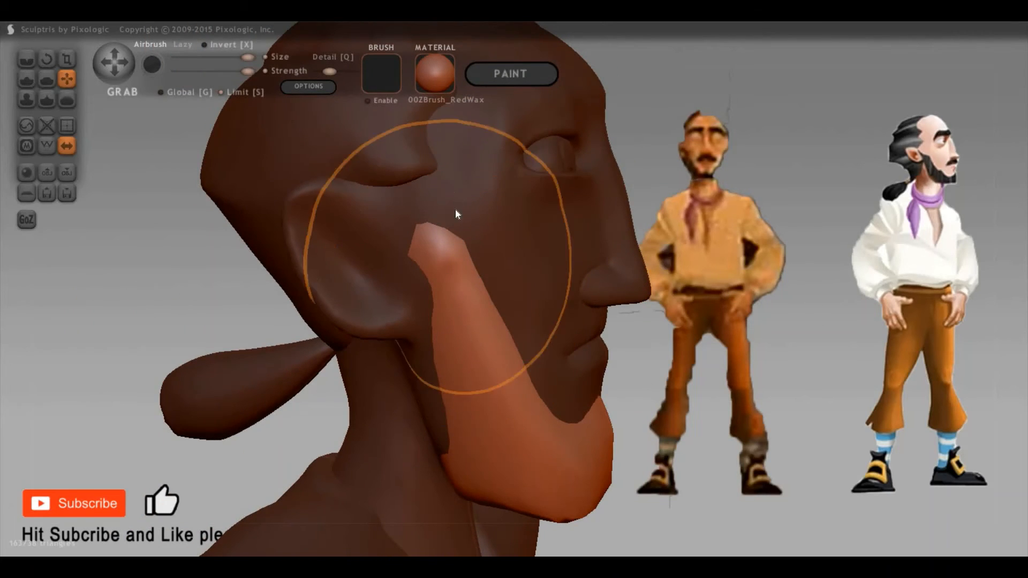
pyautogui.press('space')
pyautogui.moveTo(449, 241); pyautogui.dragTo(419, 225)
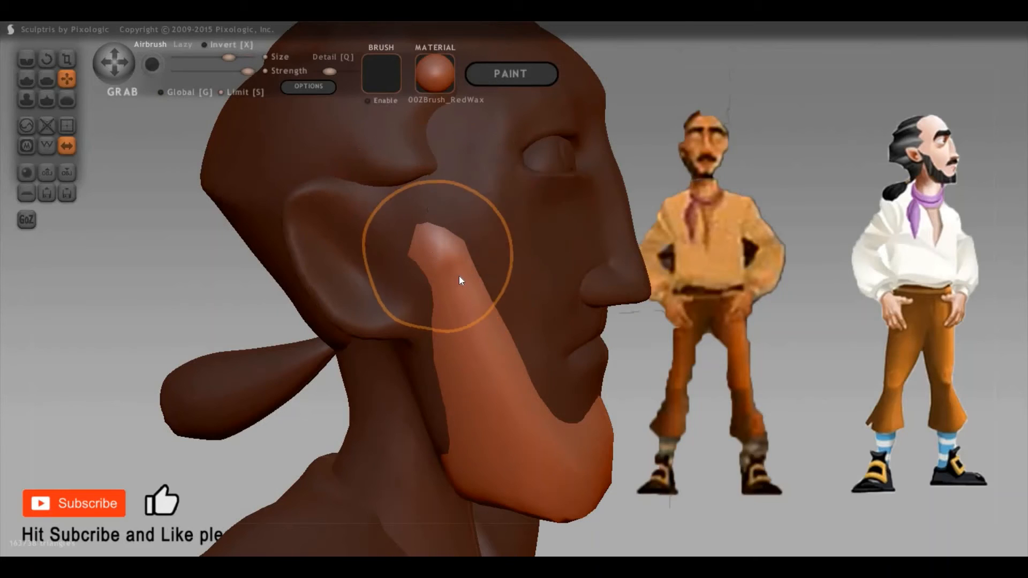
pyautogui.hotkey('ctrl', 'y')
pyautogui.moveTo(443, 268)
pyautogui.keyDown('ctrl'); pyautogui.mouseDown()
pyautogui.moveTo(459, 243)
pyautogui.moveTo(436, 322)
pyautogui.moveTo(378, 280)
pyautogui.mouseUp(); pyautogui.keyUp('ctrl')
pyautogui.keyDown('ctrl'); pyautogui.click(736, 380); pyautogui.keyUp('ctrl')
pyautogui.keyDown('ctrl'); pyautogui.click(756, 437); pyautogui.keyUp('ctrl')
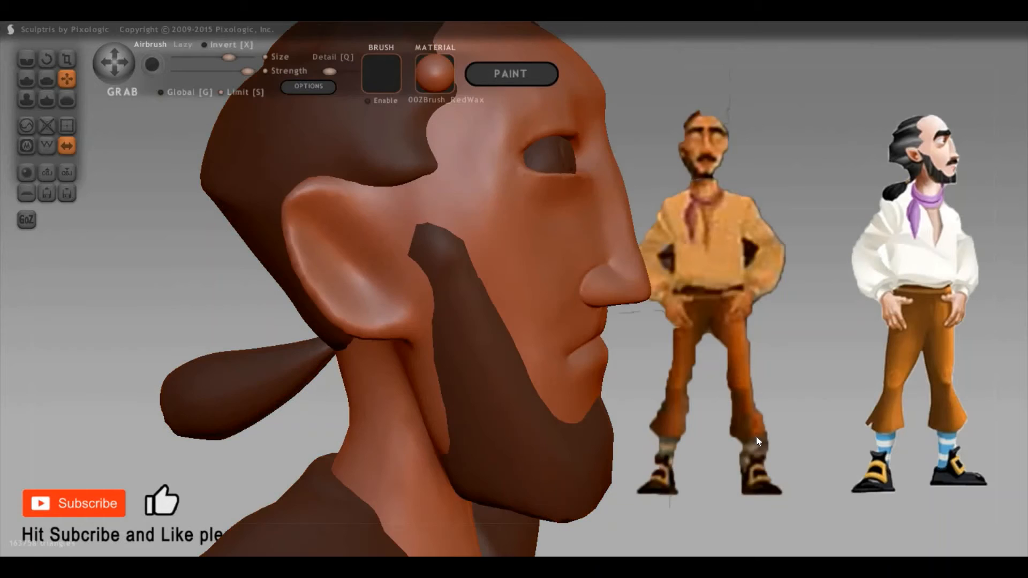
pyautogui.keyDown('ctrl'); pyautogui.moveTo(755, 436); pyautogui.dragTo(729, 407); pyautogui.keyUp('ctrl')
pyautogui.hotkey('ctrl', 'z')
pyautogui.moveTo(431, 261)
pyautogui.keyDown('ctrl'); pyautogui.mouseDown()
pyautogui.moveTo(411, 219)
pyautogui.moveTo(440, 263)
pyautogui.mouseUp(); pyautogui.keyUp('ctrl')
pyautogui.hotkey('ctrl', 'y')
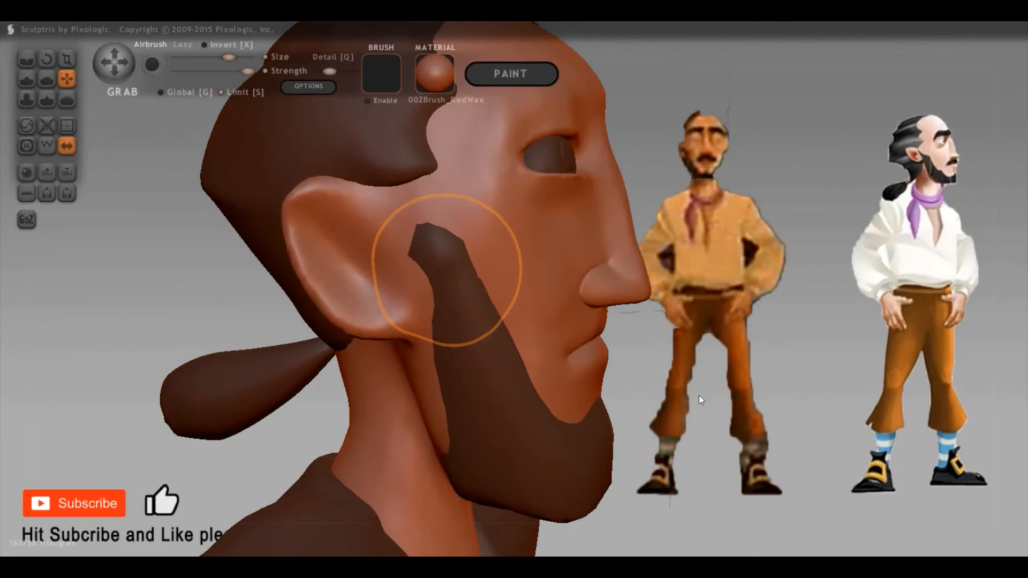
# Examine how the beard meets the cheeks from the front and side, and choose the Draw brush
pyautogui.moveTo(551, 366); pyautogui.dragTo(420, 309, button='right')
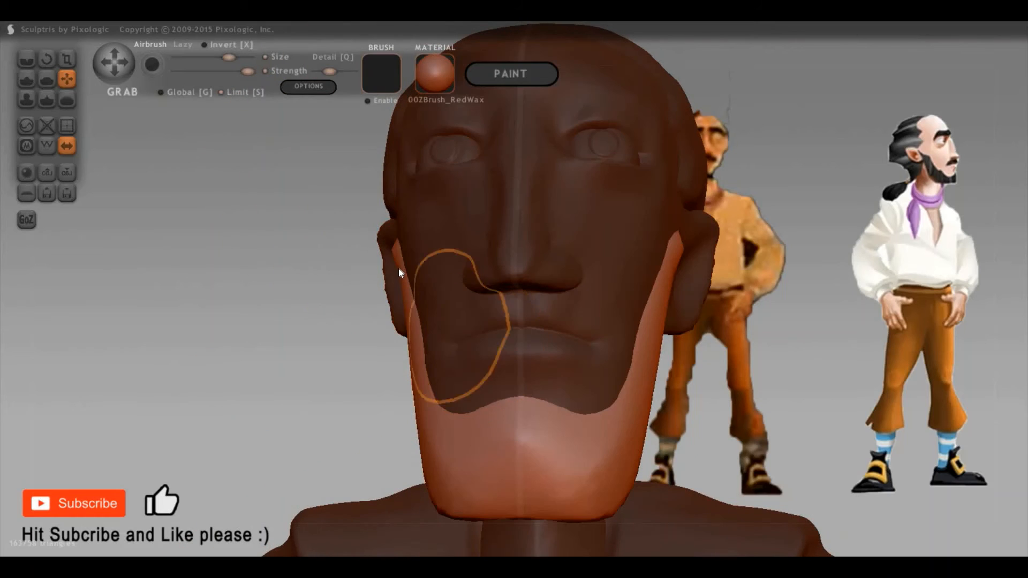
pyautogui.hotkey('ctrl', 'i')
pyautogui.hotkey('ctrl', 'i')
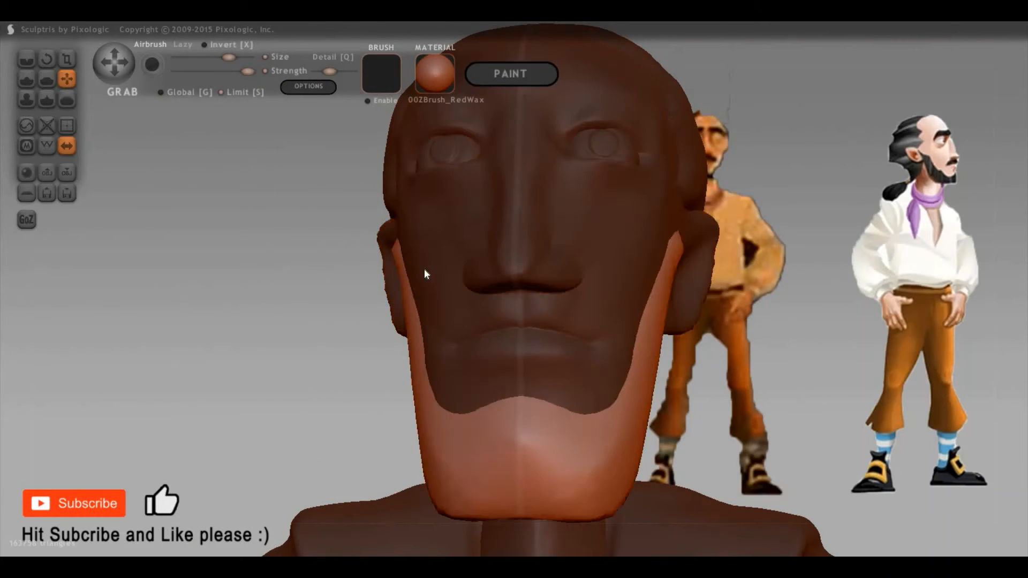
pyautogui.moveTo(332, 269); pyautogui.dragTo(423, 275, button='right')
pyautogui.press('4')
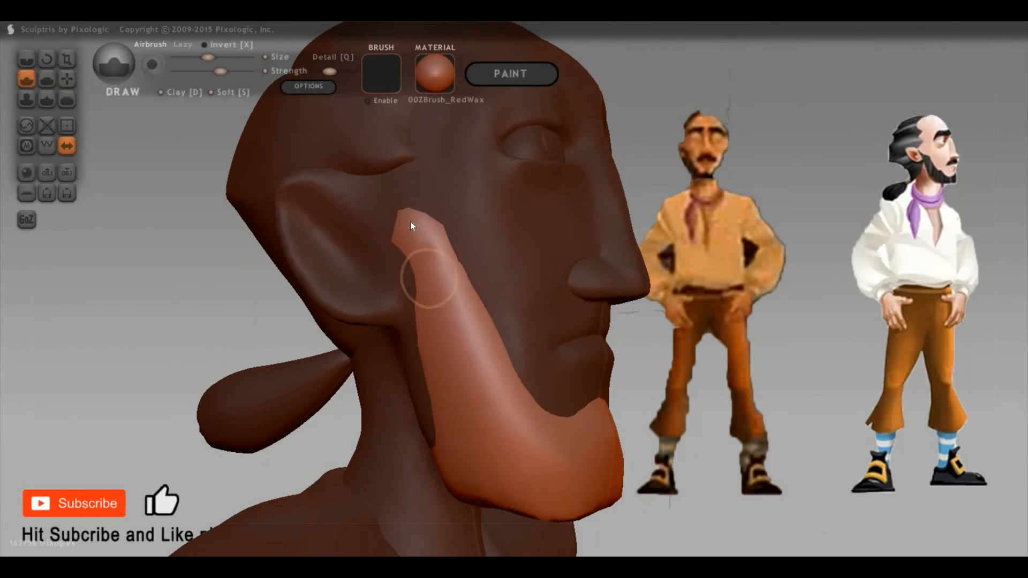
pyautogui.hotkey('ctrl', 'i')
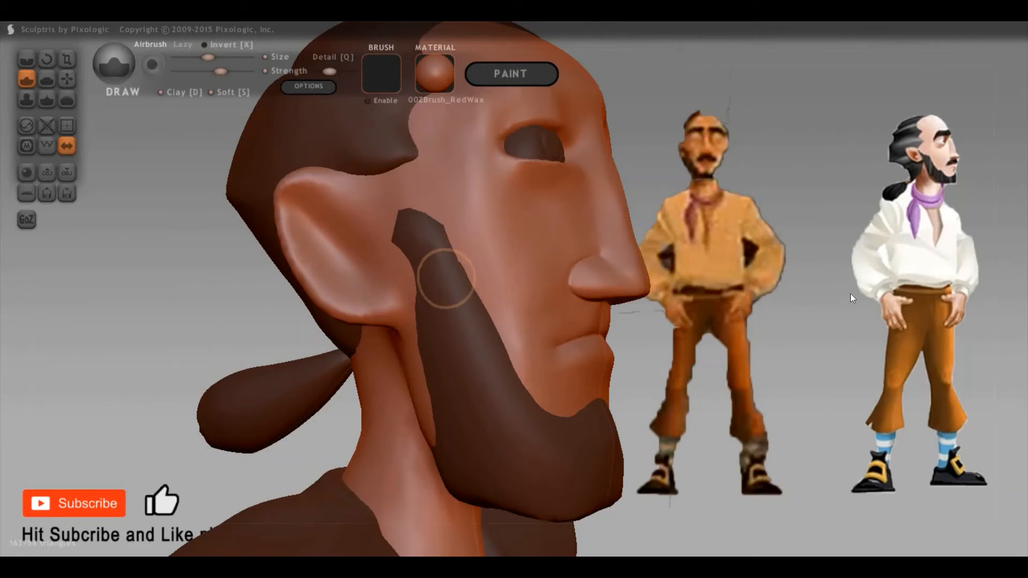
pyautogui.hotkey('ctrl', 'i')
pyautogui.moveTo(794, 451); pyautogui.dragTo(676, 486, button='right')
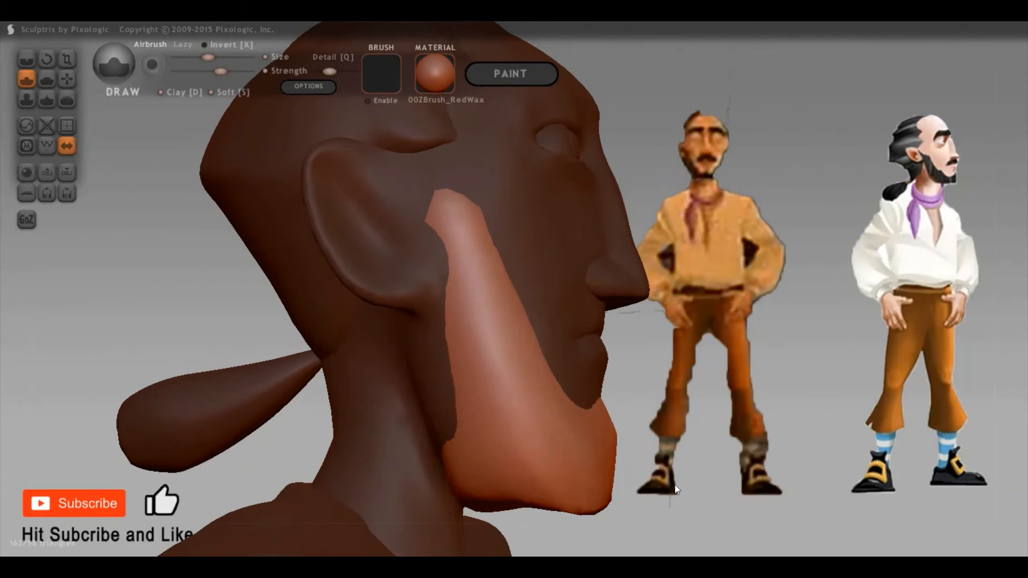
# Shift the whole beard forward off the jaw with Grab and nudge the sideburn's upper end outward toward the ear
pyautogui.press('6')
pyautogui.moveTo(624, 480); pyautogui.dragTo(665, 496)
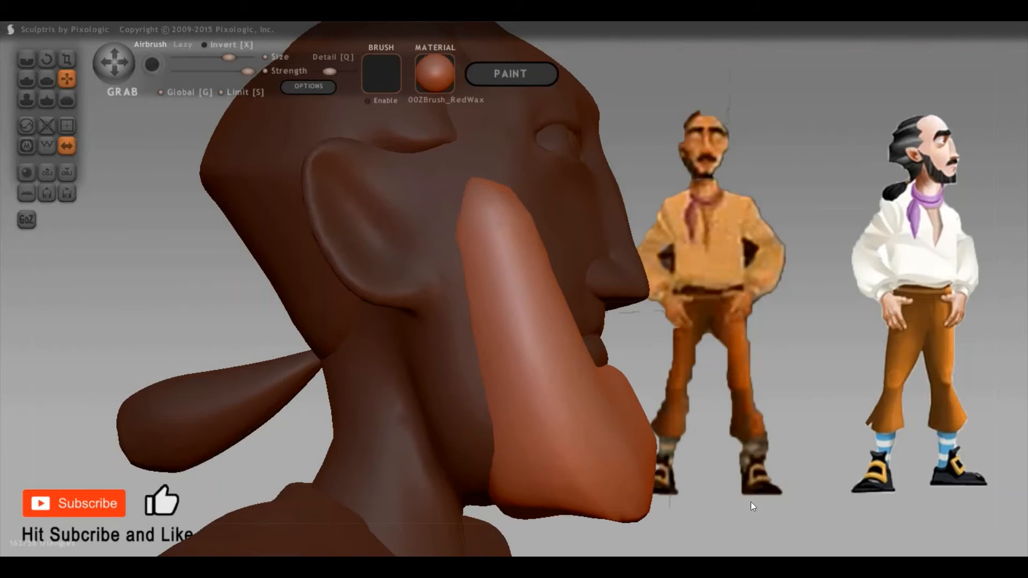
pyautogui.moveTo(398, 302); pyautogui.dragTo(374, 251, button='right')
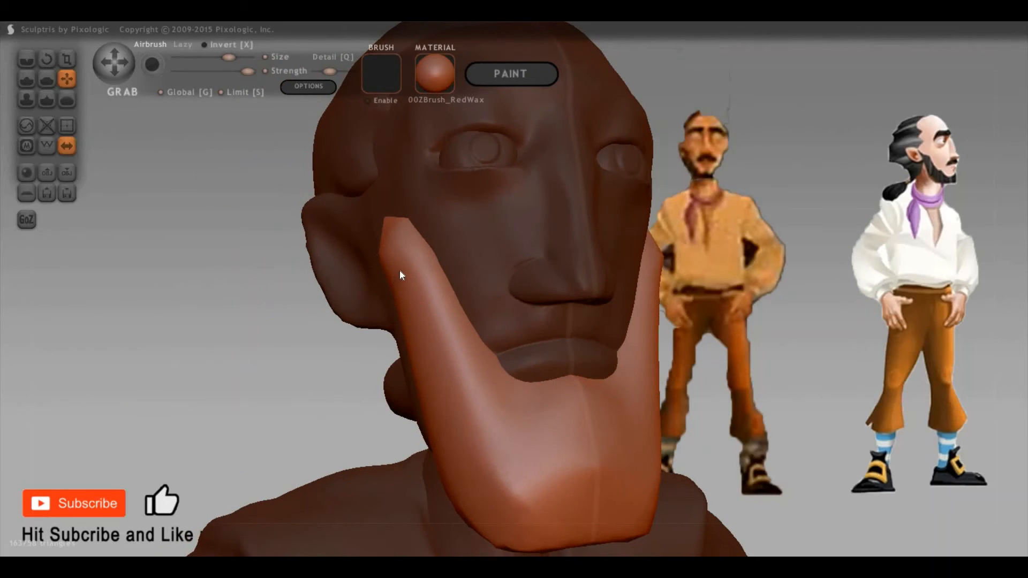
pyautogui.press('g')
pyautogui.moveTo(418, 273); pyautogui.dragTo(402, 270)
# Move the beard back against the chin and jaw from the side view with Grab
pyautogui.moveTo(206, 347)
pyautogui.mouseDown(button='right')
pyautogui.moveTo(471, 373)
pyautogui.moveTo(598, 414)
pyautogui.mouseUp(button='right')
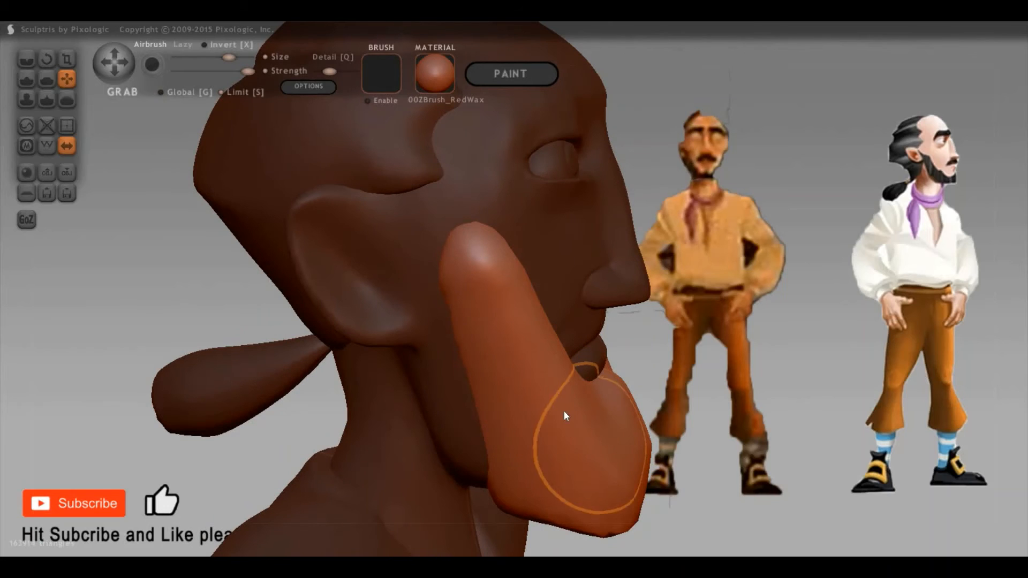
pyautogui.press('g')
pyautogui.moveTo(609, 429); pyautogui.dragTo(562, 410)
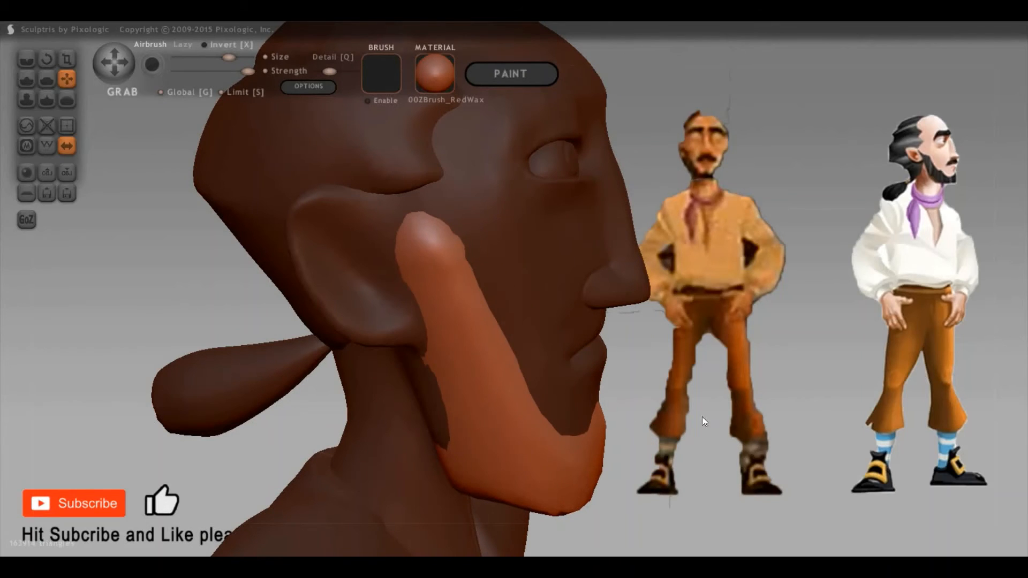
pyautogui.moveTo(714, 410)
pyautogui.mouseDown(button='right')
pyautogui.moveTo(751, 432)
pyautogui.moveTo(654, 370)
pyautogui.mouseUp(button='right')
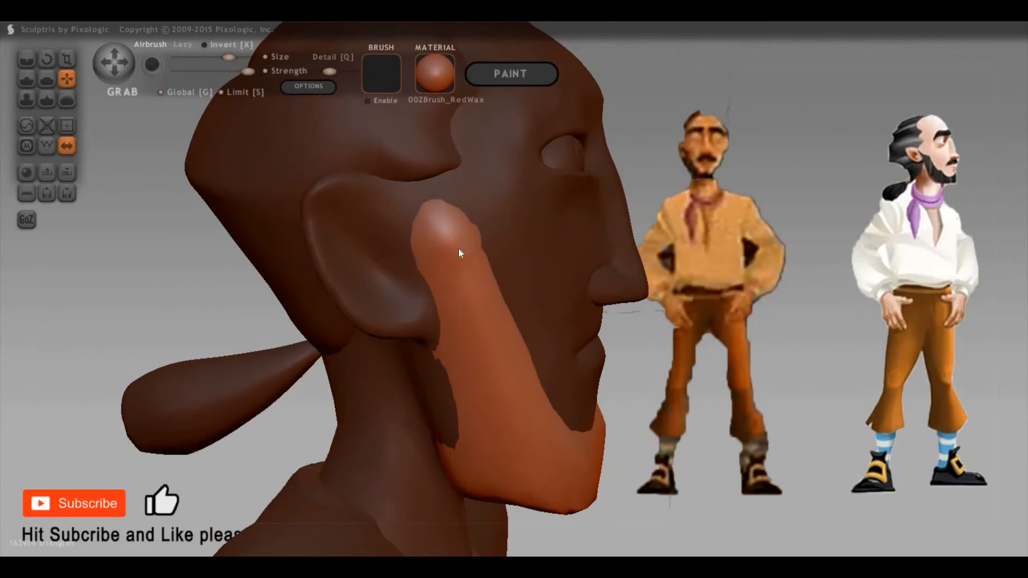
# Pull the sideburn's top end upward with Grab so it reaches the hairline in front of the ear
pyautogui.press('g')
pyautogui.keyDown('ctrl'); pyautogui.click(445, 232); pyautogui.keyUp('ctrl')
pyautogui.keyDown('ctrl'); pyautogui.click(433, 204); pyautogui.keyUp('ctrl')
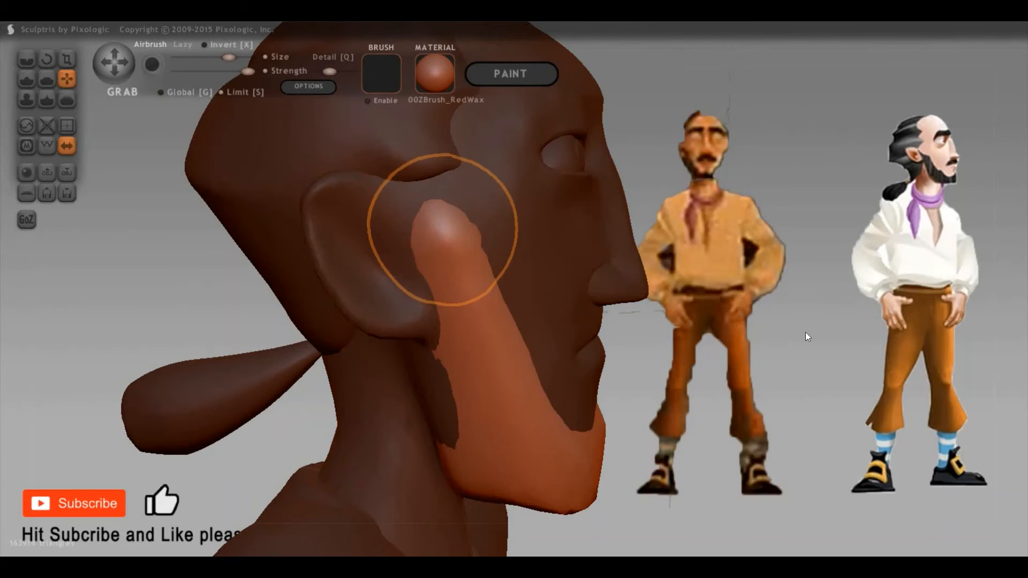
pyautogui.keyDown('ctrl'); pyautogui.click(805, 332); pyautogui.keyUp('ctrl')
pyautogui.keyDown('ctrl'); pyautogui.click(662, 308); pyautogui.keyUp('ctrl')
pyautogui.moveTo(662, 308); pyautogui.dragTo(387, 237)
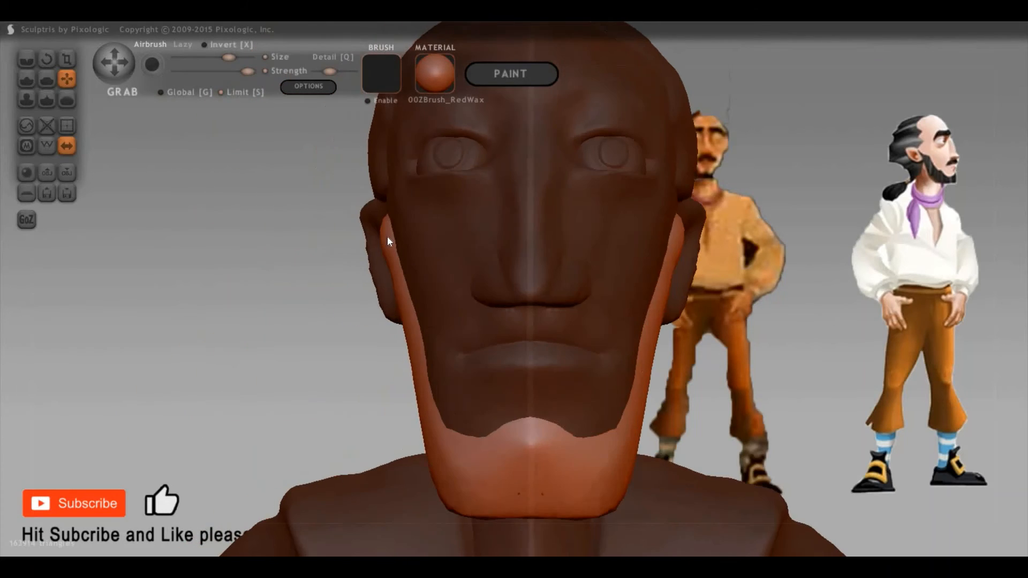
pyautogui.keyDown('ctrl'); pyautogui.click(385, 238); pyautogui.keyUp('ctrl')
pyautogui.keyDown('ctrl'); pyautogui.click(381, 229); pyautogui.keyUp('ctrl')
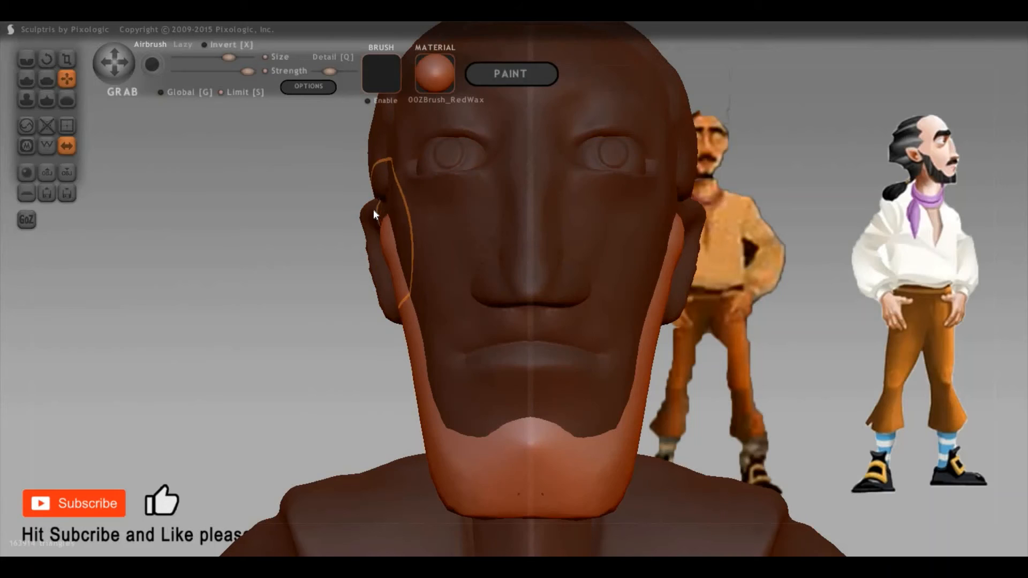
pyautogui.moveTo(336, 236)
pyautogui.mouseDown()
pyautogui.moveTo(375, 205)
pyautogui.moveTo(391, 222)
pyautogui.moveTo(381, 206)
pyautogui.mouseUp()
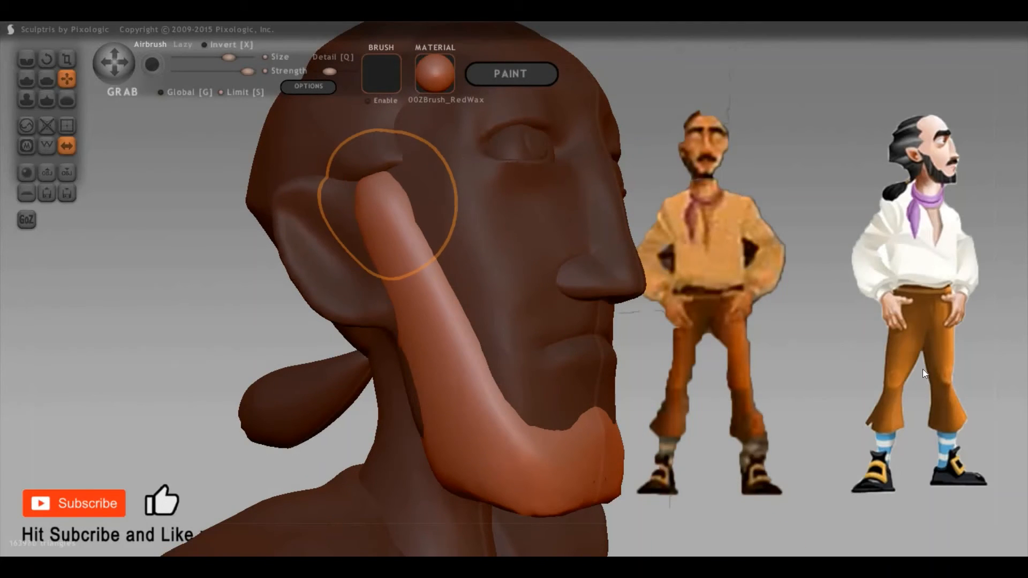
# Pinch the sideburn's upper end into a narrow point beside the ear and return to the Grab brush
pyautogui.moveTo(875, 362)
pyautogui.mouseDown()
pyautogui.moveTo(909, 327)
pyautogui.moveTo(453, 163)
pyautogui.moveTo(439, 169)
pyautogui.mouseUp()
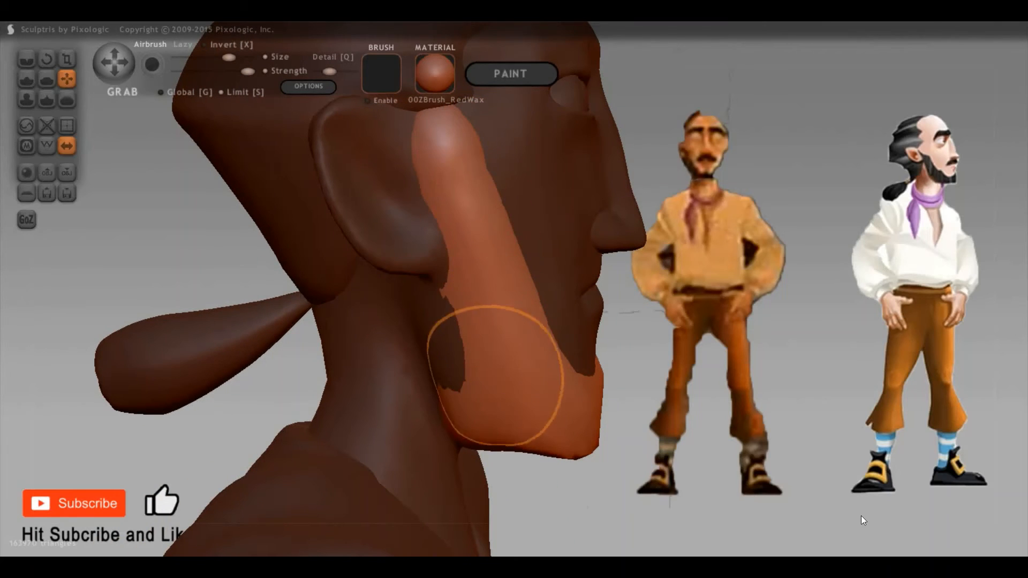
pyautogui.moveTo(856, 536); pyautogui.dragTo(841, 478)
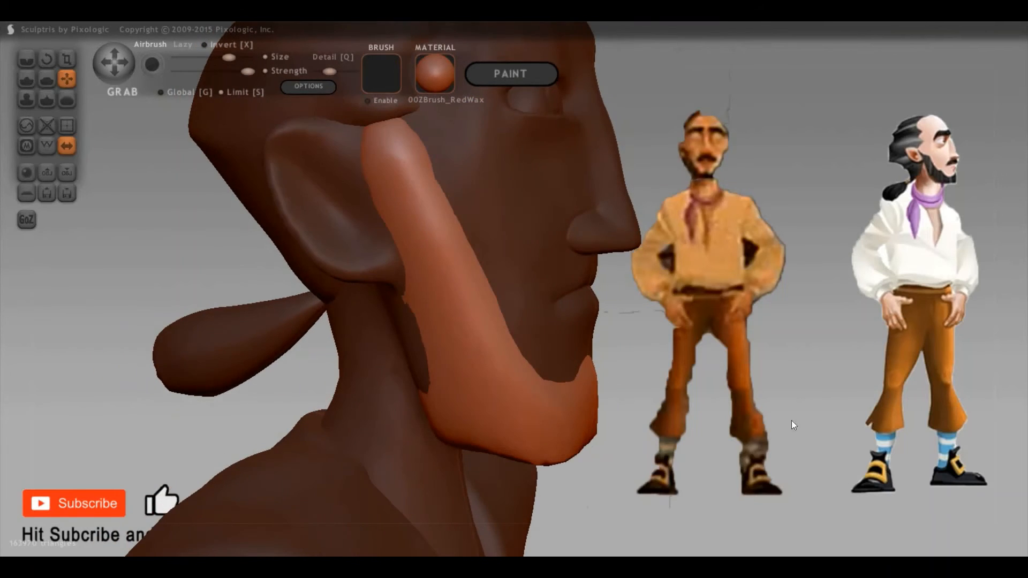
pyautogui.press('p')
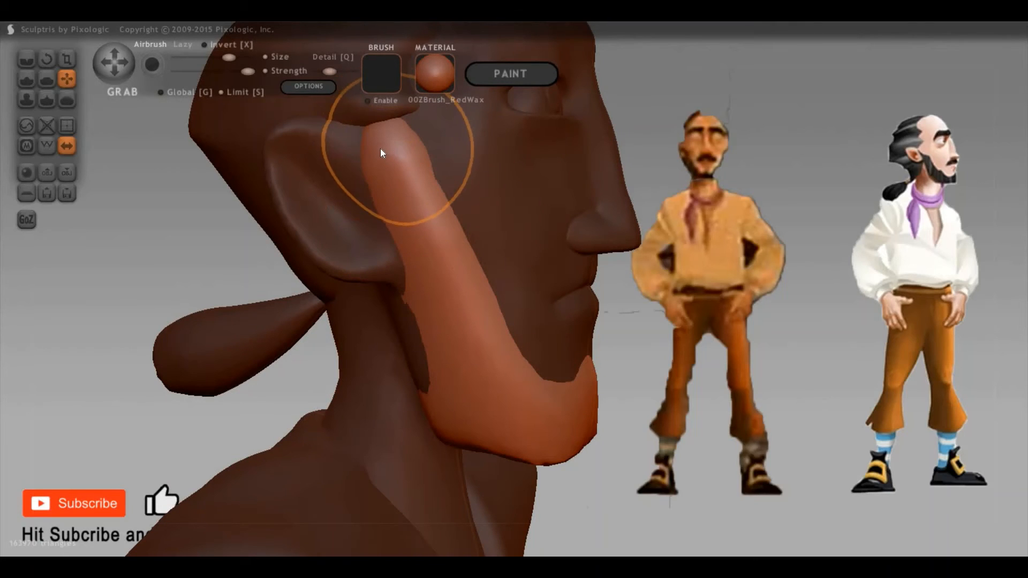
pyautogui.moveTo(392, 170); pyautogui.dragTo(374, 146)
pyautogui.press('g')
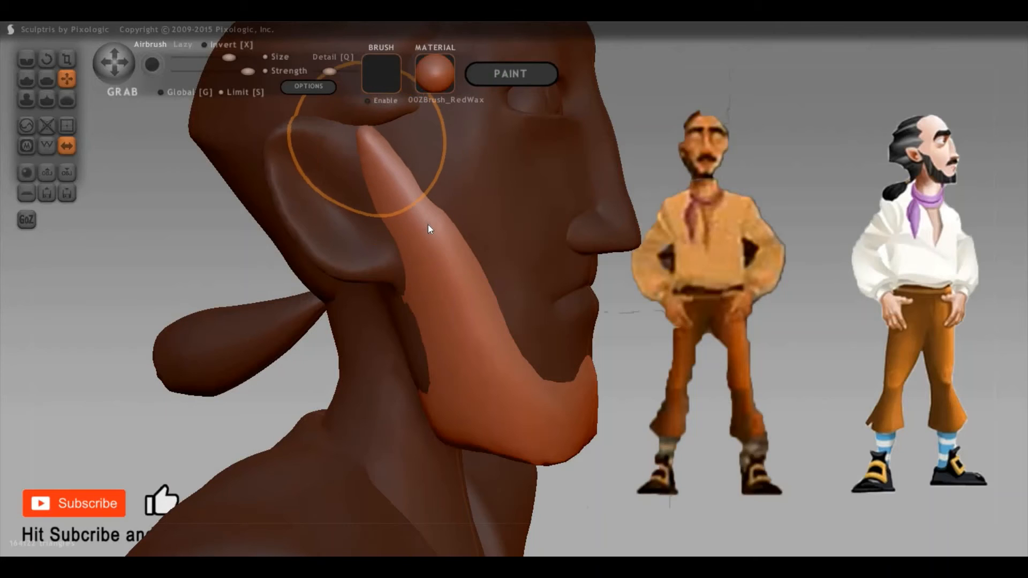
# Pull the upper sideburn back toward the ear with Grab, inverting the mask to compare beard and skin
pyautogui.hotkey('ctrl', 'i')
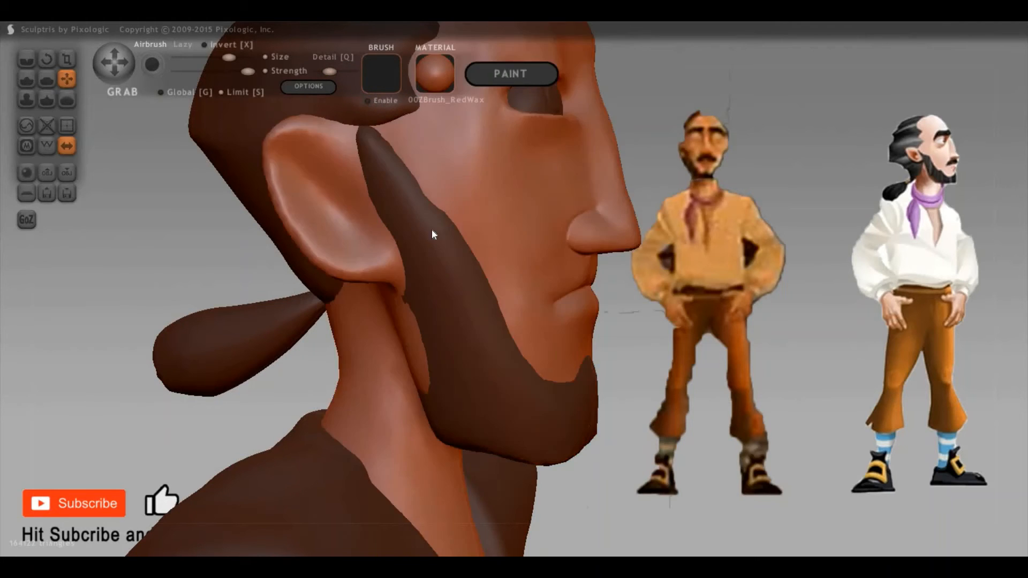
pyautogui.hotkey('ctrl', 'i')
pyautogui.moveTo(427, 226)
pyautogui.mouseDown()
pyautogui.moveTo(417, 238)
pyautogui.moveTo(401, 193)
pyautogui.mouseUp()
pyautogui.hotkey('ctrl', 'i')
pyautogui.hotkey('ctrl', 'i')
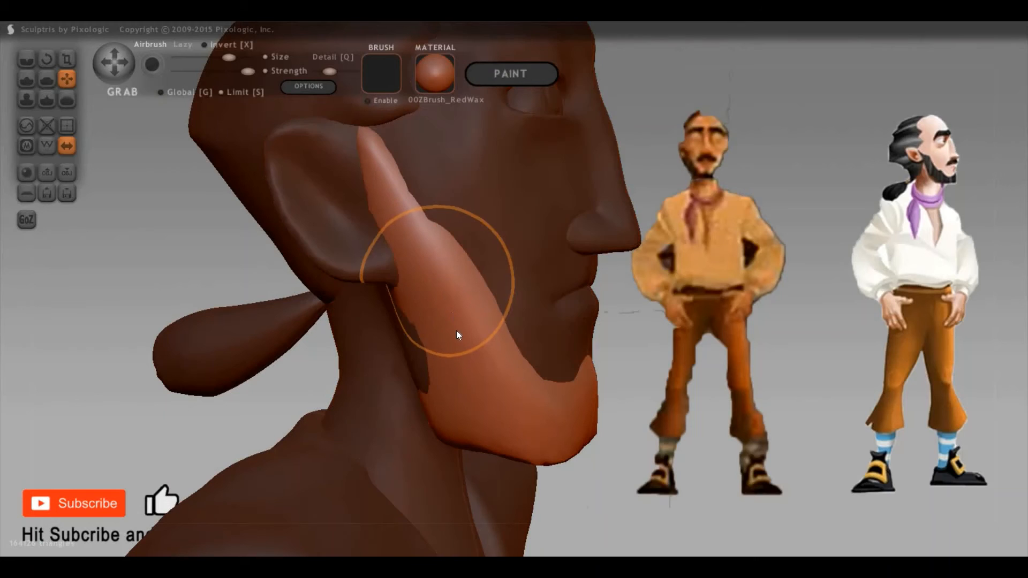
# Pull the beard's back edge over the exposed jaw skin below the ear
pyautogui.moveTo(466, 341)
pyautogui.mouseDown()
pyautogui.moveTo(454, 374)
pyautogui.moveTo(426, 359)
pyautogui.mouseUp()
pyautogui.press('g')
pyautogui.press('g')
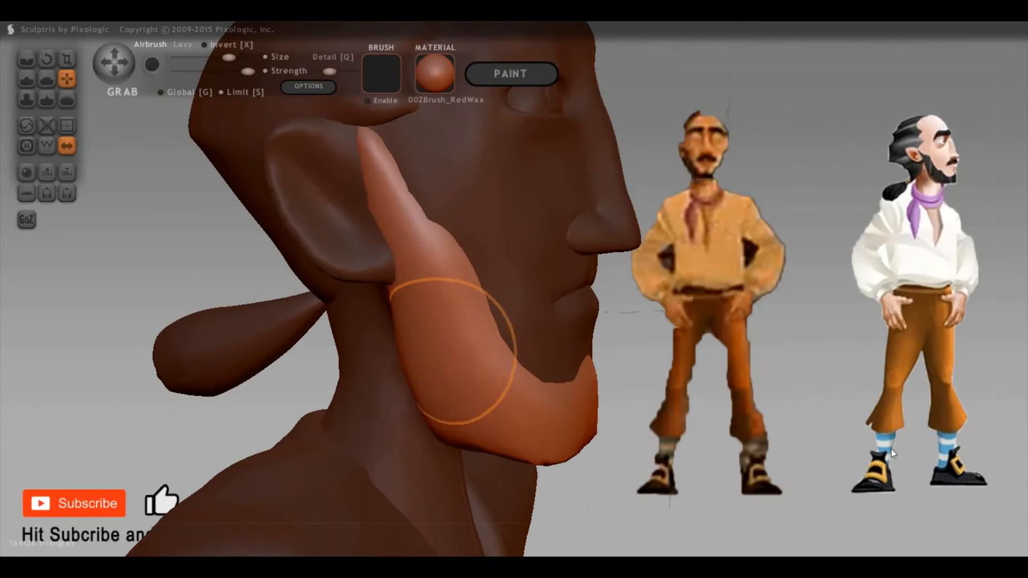
# Reduce the Grab brush size and reshape the beard's front edge and jaw corner along the lower cheek
pyautogui.scroll(2, 800, 325)
pyautogui.moveTo(485, 244); pyautogui.dragTo(481, 145, button='middle')
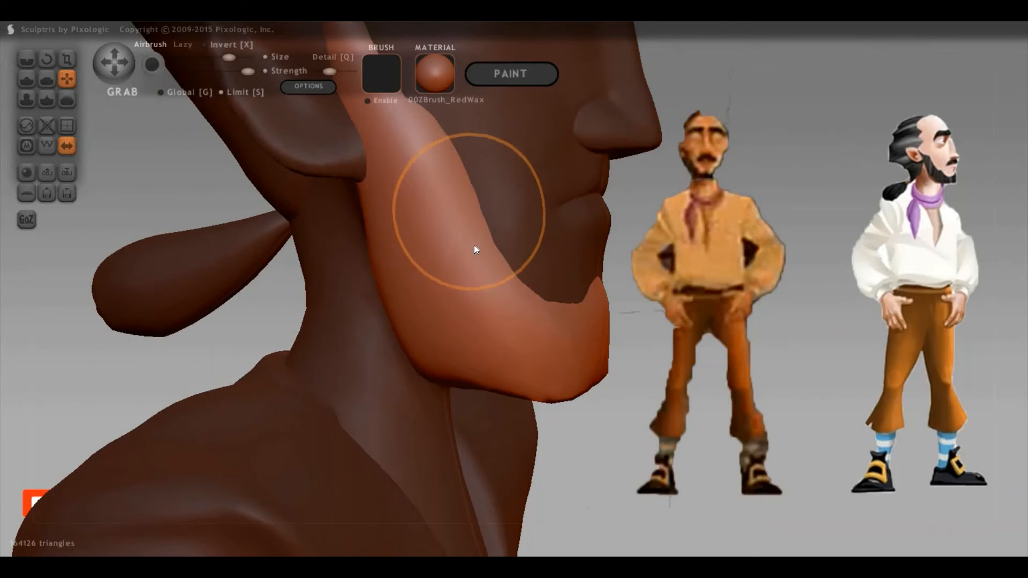
pyautogui.moveTo(450, 245)
pyautogui.mouseDown()
pyautogui.moveTo(518, 285)
pyautogui.moveTo(507, 301)
pyautogui.moveTo(509, 289)
pyautogui.mouseUp()
pyautogui.press('space')
pyautogui.moveTo(529, 219); pyautogui.dragTo(525, 229)
pyautogui.moveTo(505, 301); pyautogui.dragTo(503, 282)
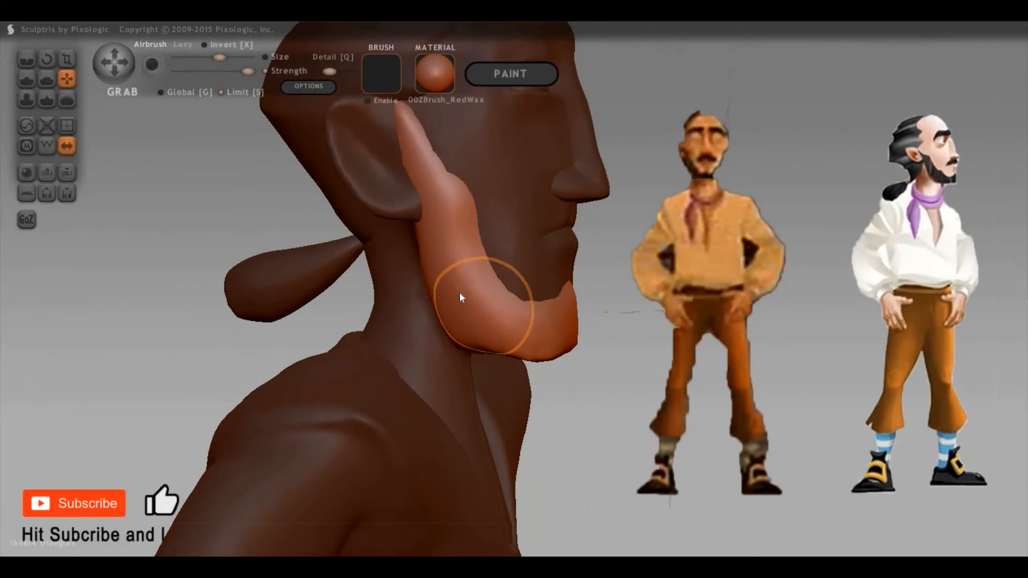
# Flatten the beard's side surface along the cheek and jaw with a reduced Flatten brush
pyautogui.press('f')
pyautogui.press('space')
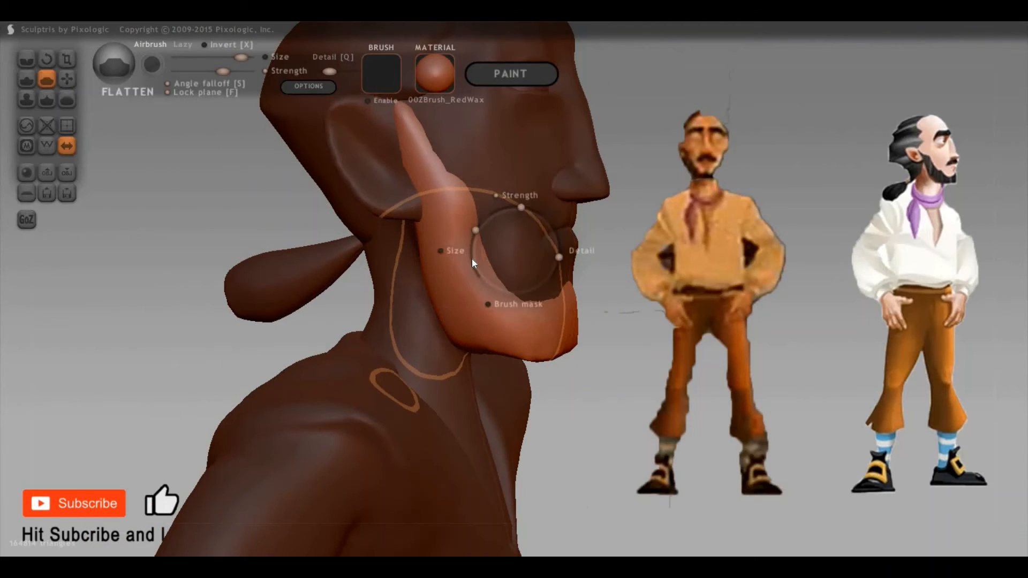
pyautogui.moveTo(476, 231); pyautogui.dragTo(473, 245)
pyautogui.moveTo(435, 192)
pyautogui.mouseDown()
pyautogui.moveTo(456, 283)
pyautogui.moveTo(410, 155)
pyautogui.moveTo(449, 235)
pyautogui.moveTo(442, 197)
pyautogui.moveTo(488, 278)
pyautogui.mouseUp()
pyautogui.moveTo(701, 316)
pyautogui.mouseDown()
pyautogui.moveTo(592, 351)
pyautogui.moveTo(791, 415)
pyautogui.moveTo(758, 401)
pyautogui.mouseUp()
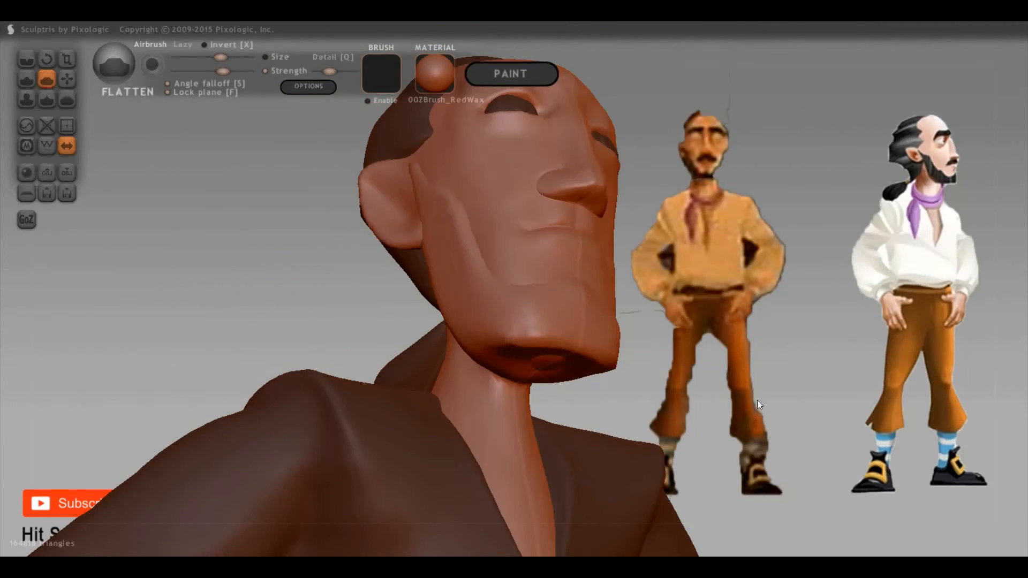
pyautogui.moveTo(654, 378); pyautogui.dragTo(486, 339)
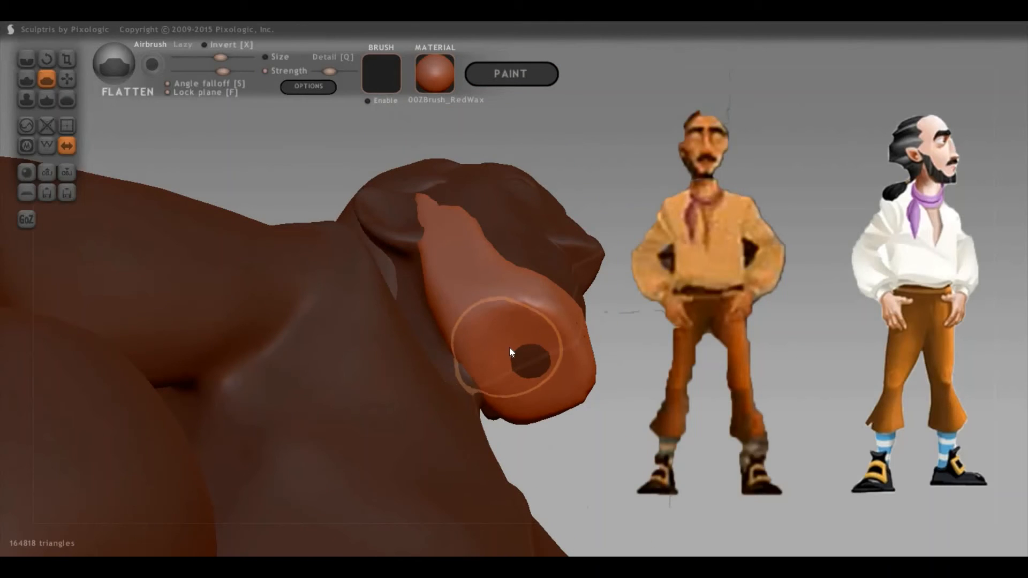
# Undo the last change and pull the beard's underside and lower corner over the chin with Grab
pyautogui.press('g')
pyautogui.hotkey('ctrl', 'z')
pyautogui.moveTo(604, 395)
pyautogui.mouseDown()
pyautogui.moveTo(726, 422)
pyautogui.moveTo(630, 378)
pyautogui.mouseUp()
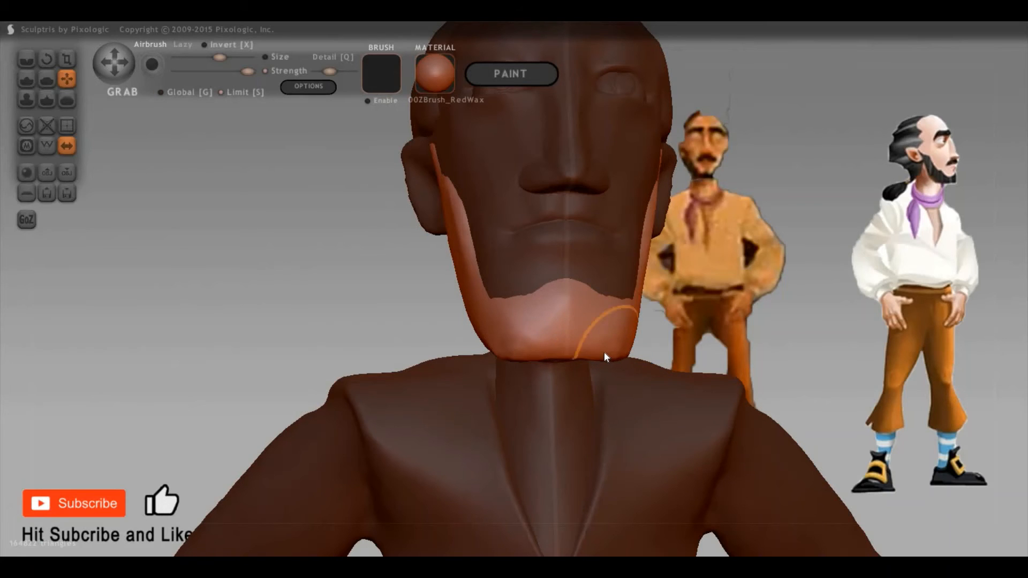
pyautogui.moveTo(609, 357); pyautogui.dragTo(615, 366)
pyautogui.moveTo(801, 340); pyautogui.dragTo(550, 358)
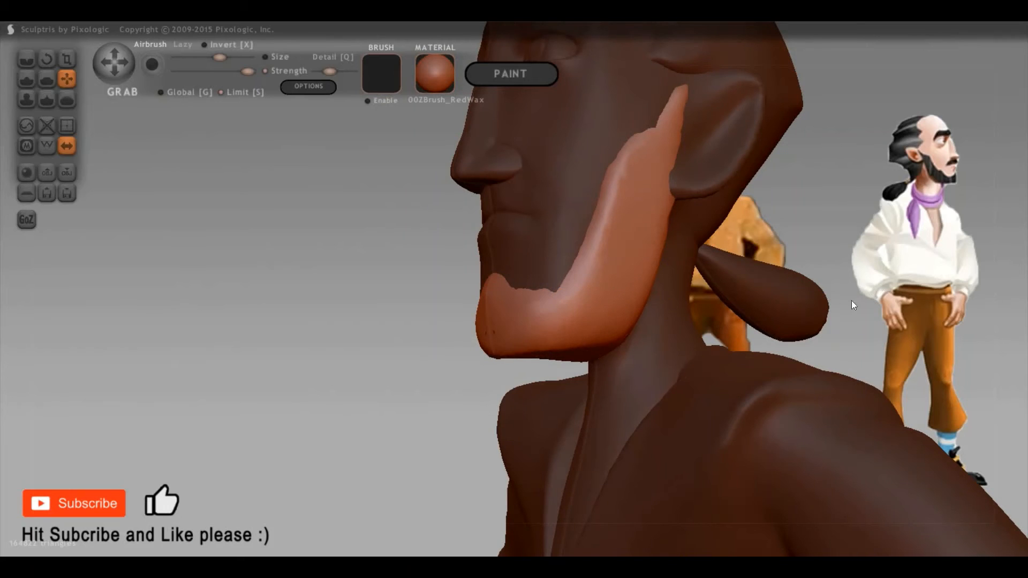
# Invert the mask to compare beard and skin, and round out the beard over the front of the chin with Grab
pyautogui.moveTo(852, 303); pyautogui.dragTo(500, 313)
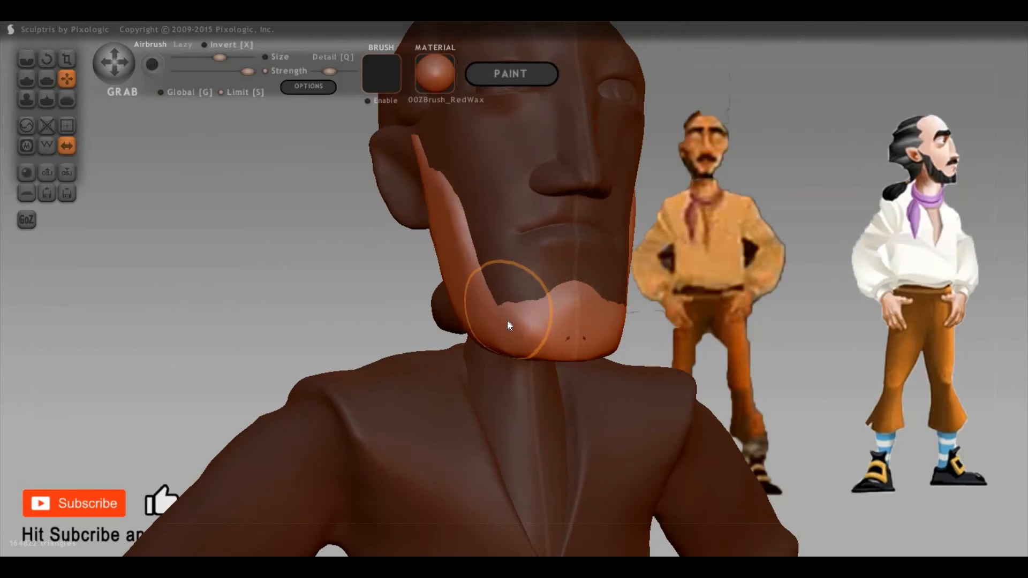
pyautogui.hotkey('ctrl', 'i')
pyautogui.hotkey('ctrl', 'i')
pyautogui.hotkey('ctrl', 'i')
pyautogui.hotkey('ctrl', 'i')
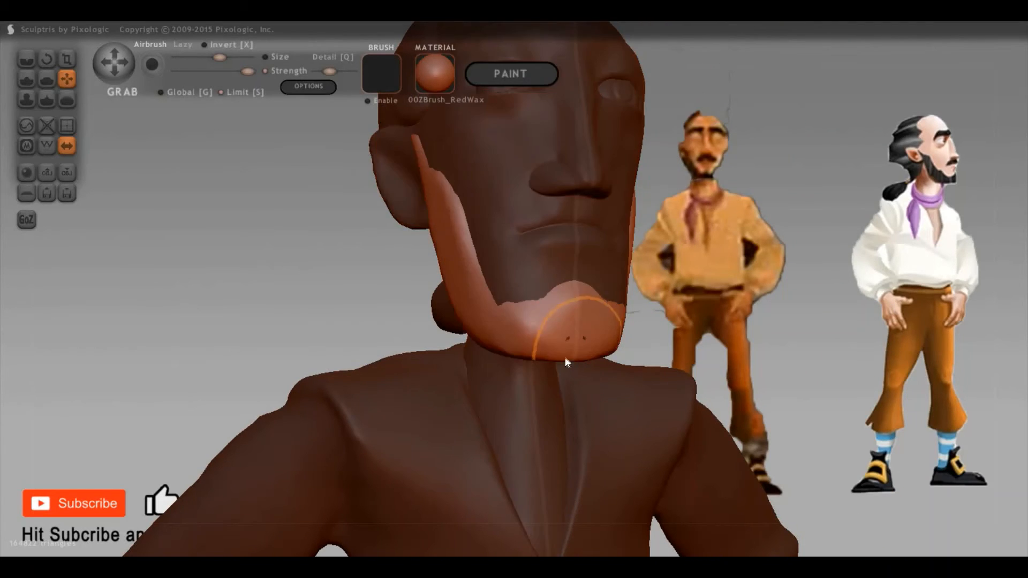
pyautogui.moveTo(664, 328); pyautogui.dragTo(573, 341)
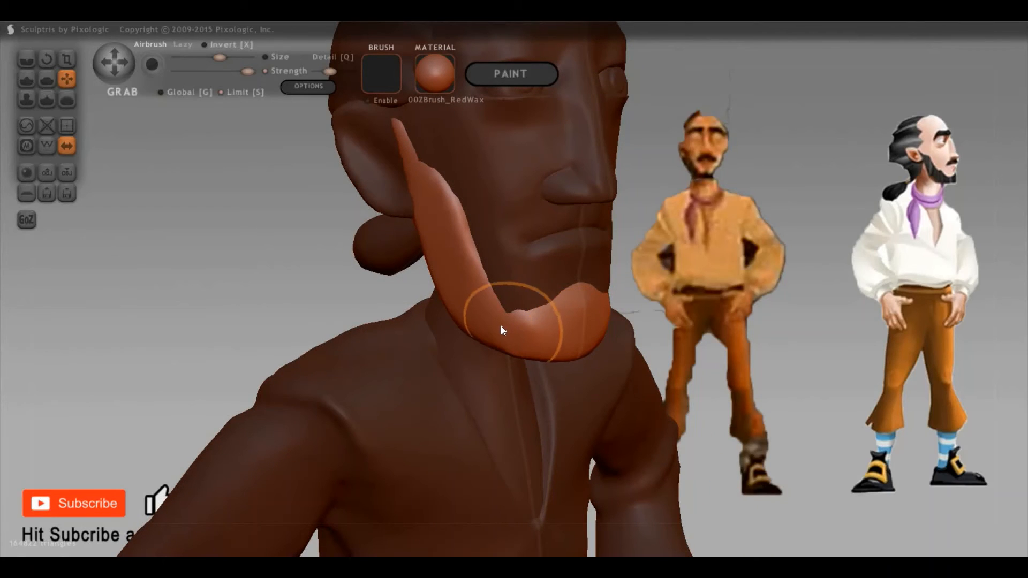
pyautogui.moveTo(455, 276); pyautogui.dragTo(411, 275, button='right')
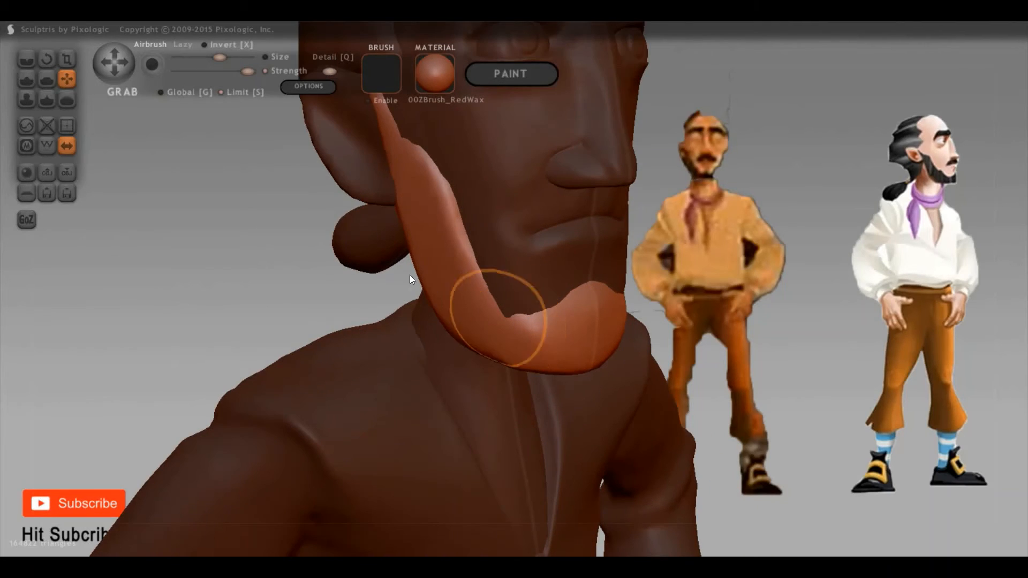
pyautogui.moveTo(950, 319); pyautogui.dragTo(1017, 266)
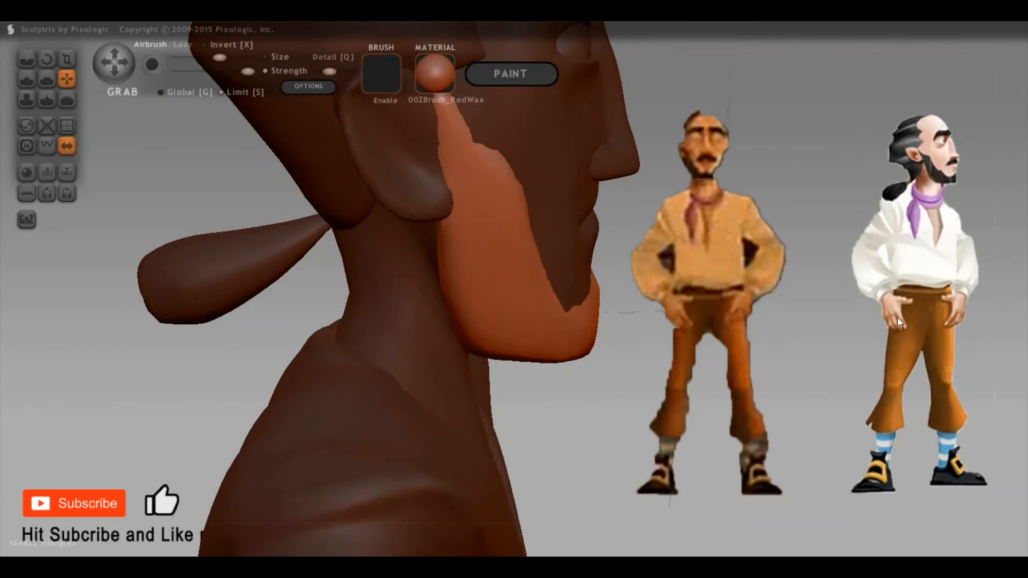
pyautogui.moveTo(898, 317)
pyautogui.mouseDown()
pyautogui.moveTo(898, 351)
pyautogui.moveTo(574, 235)
pyautogui.moveTo(428, 231)
pyautogui.mouseUp()
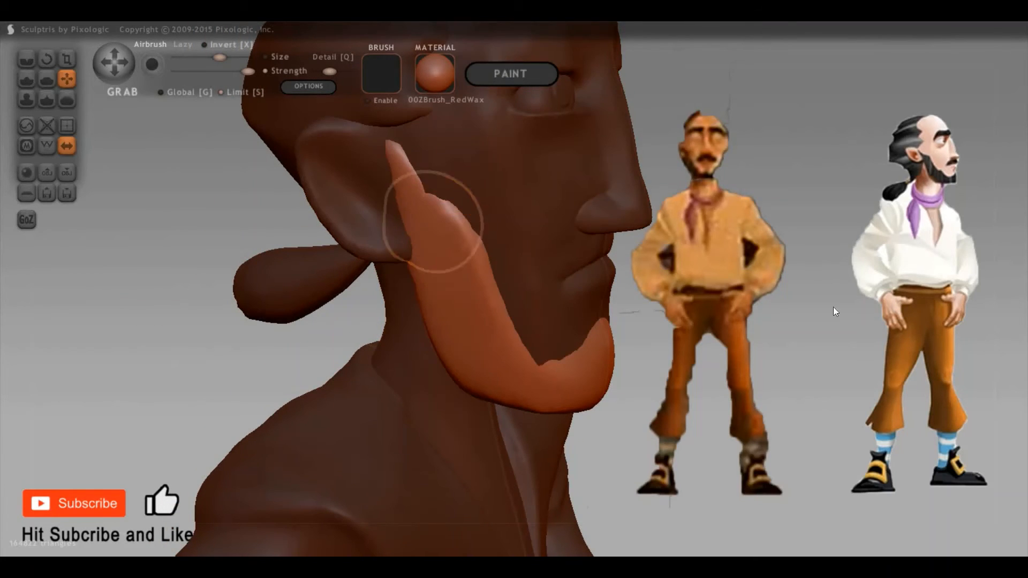
pyautogui.moveTo(714, 286); pyautogui.dragTo(433, 396)
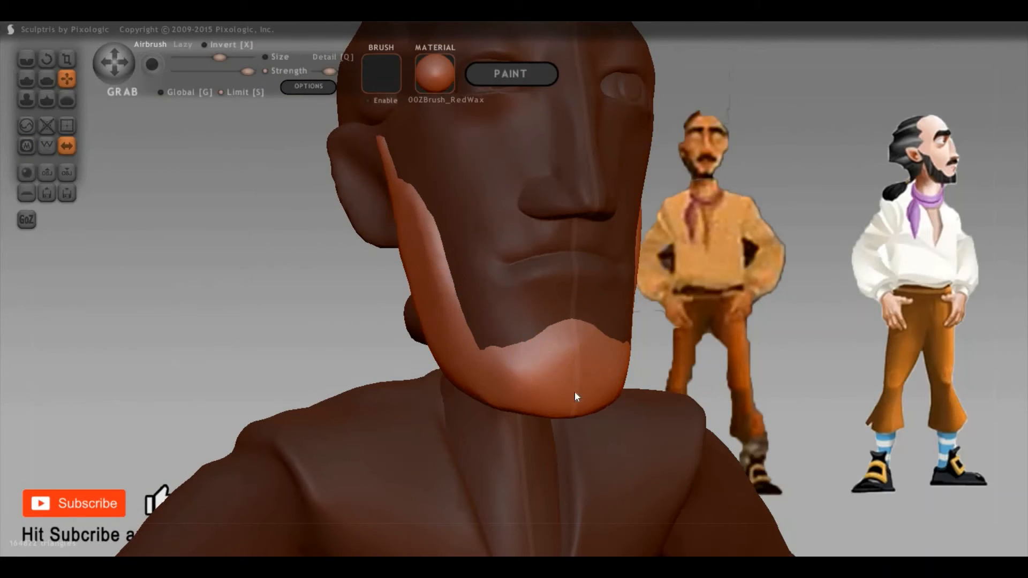
# Hide everything except the beard and pinch the sideburn's top end into a sharper tip
pyautogui.press('h')
pyautogui.moveTo(620, 309); pyautogui.dragTo(549, 279)
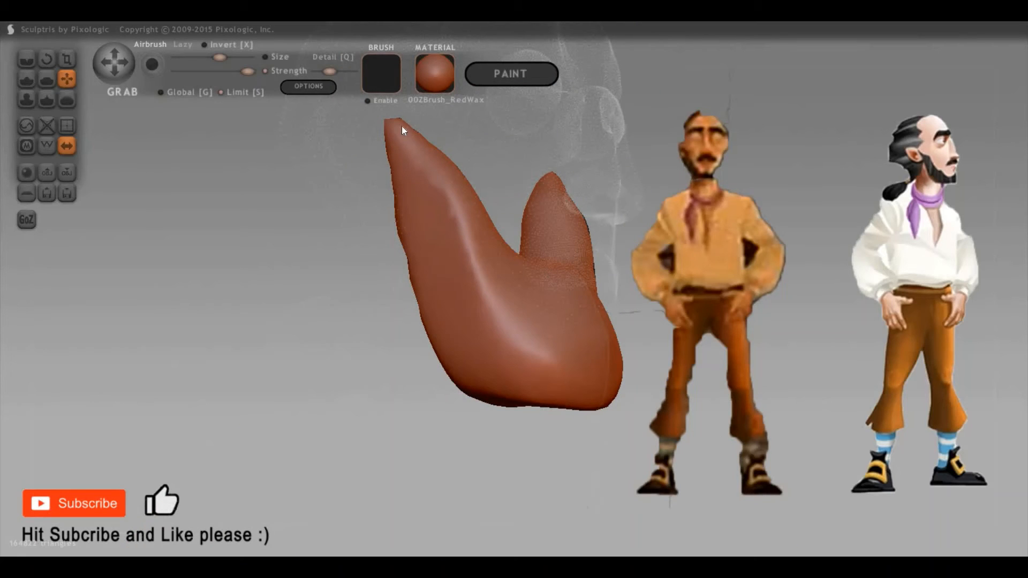
pyautogui.press('p')
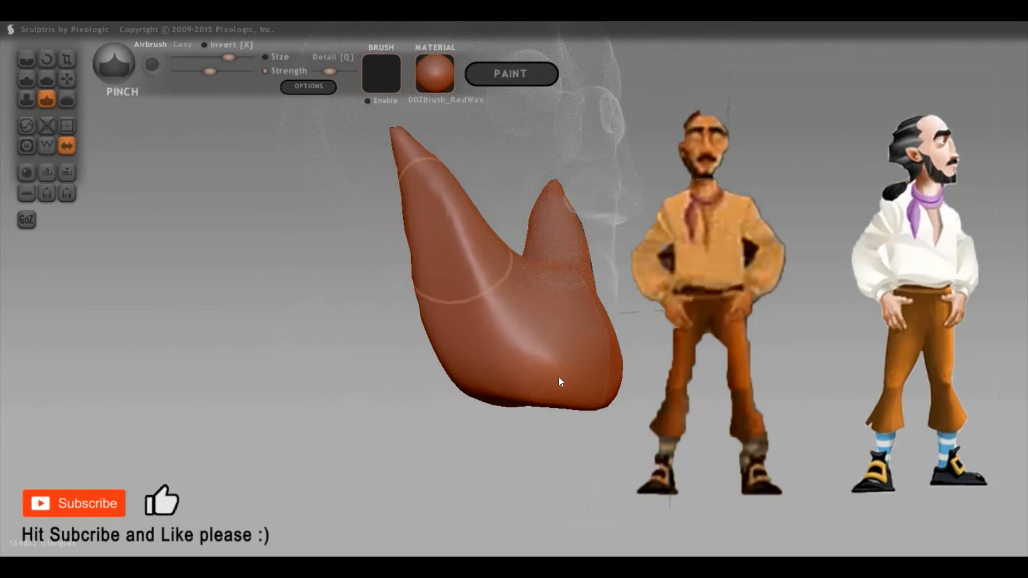
pyautogui.moveTo(812, 322)
pyautogui.mouseDown()
pyautogui.moveTo(660, 339)
pyautogui.moveTo(637, 309)
pyautogui.moveTo(681, 311)
pyautogui.moveTo(456, 379)
pyautogui.moveTo(453, 355)
pyautogui.mouseUp()
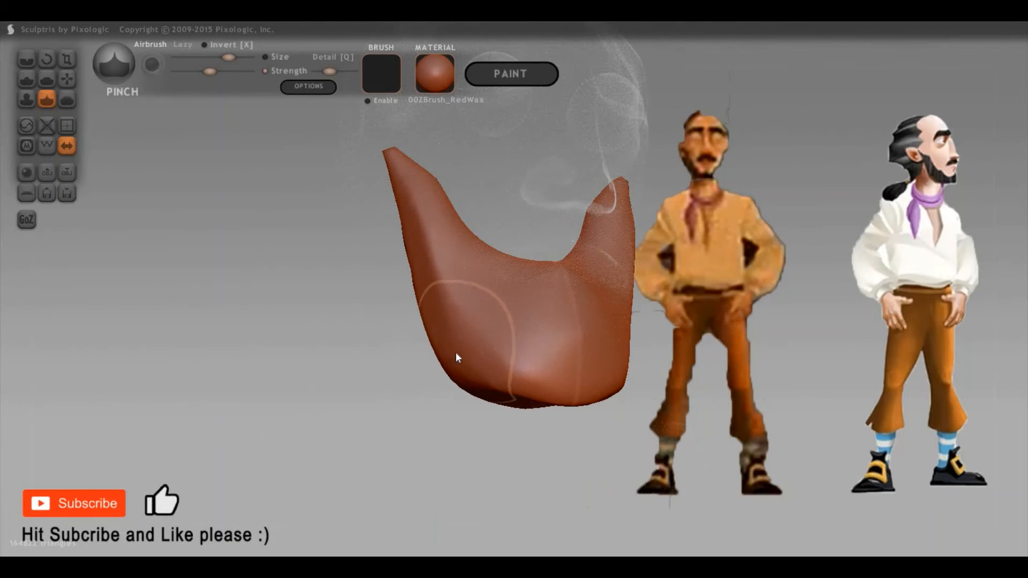
# Switch to Grab and bring back the hidden head and body around the isolated beard
pyautogui.press('g')
pyautogui.press('space')
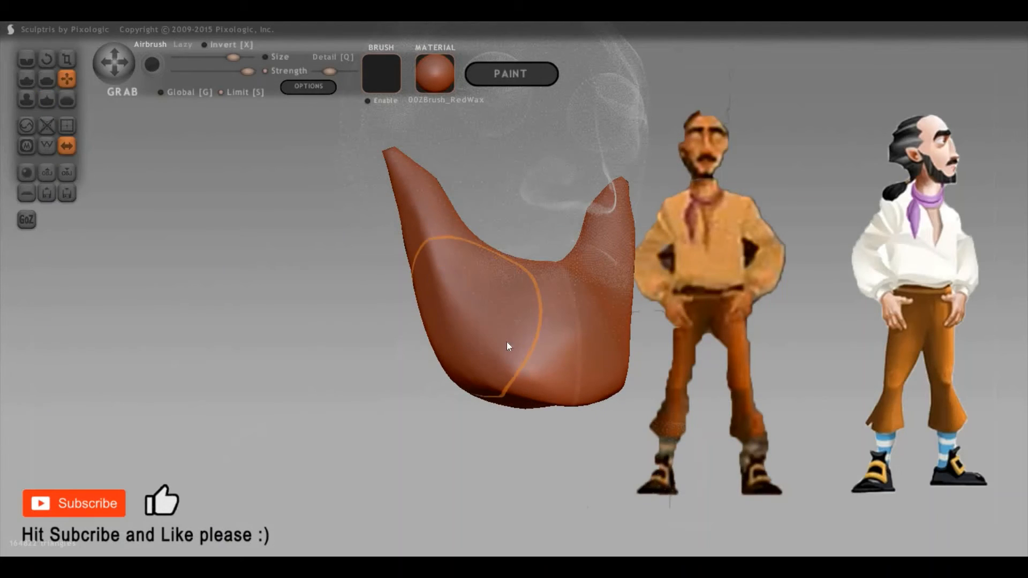
pyautogui.moveTo(844, 309); pyautogui.dragTo(585, 343)
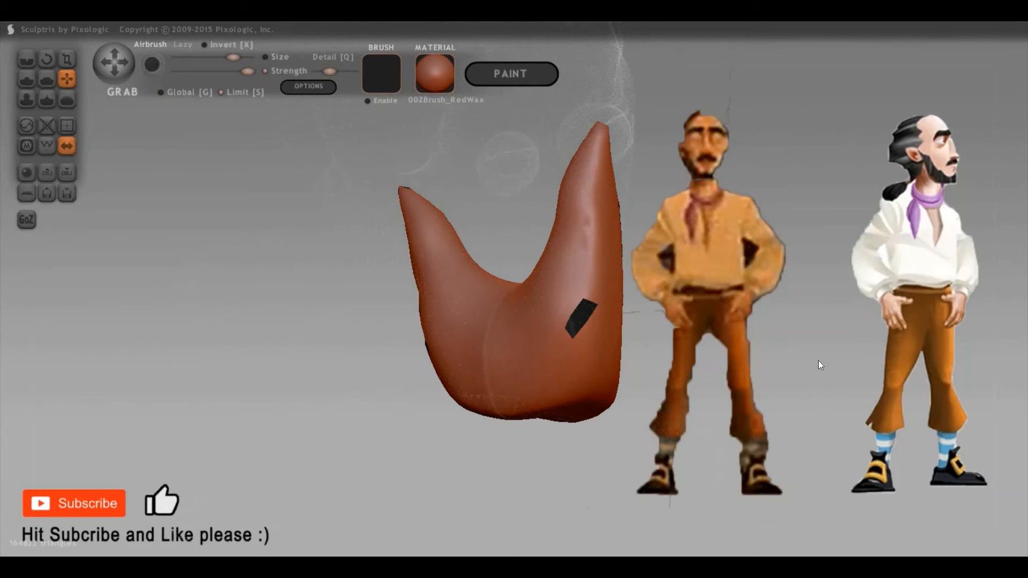
pyautogui.moveTo(818, 361); pyautogui.dragTo(529, 380)
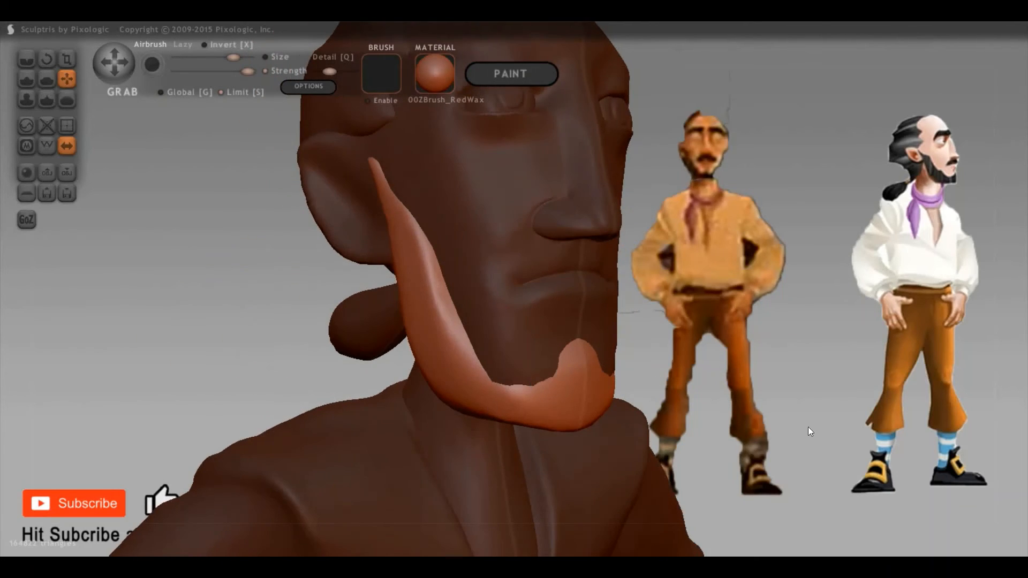
pyautogui.moveTo(874, 419)
pyautogui.mouseDown()
pyautogui.moveTo(759, 404)
pyautogui.moveTo(573, 427)
pyautogui.moveTo(561, 375)
pyautogui.moveTo(606, 385)
pyautogui.mouseUp()
# Pull the front of the beard forward over the chin with Grab so it covers the skin in profile
pyautogui.press('p')
pyautogui.press('space')
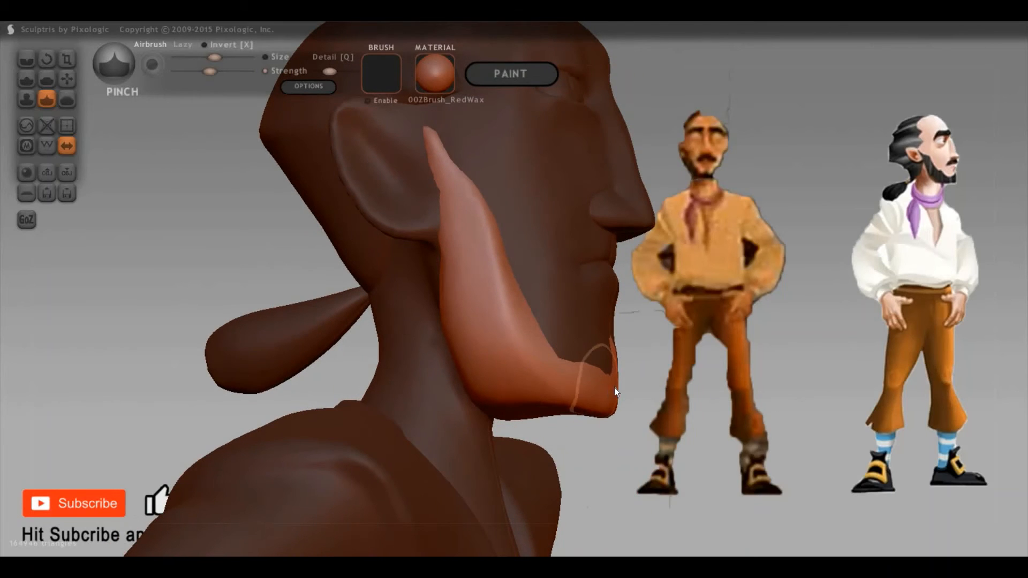
pyautogui.press('g')
pyautogui.moveTo(610, 391); pyautogui.dragTo(604, 398)
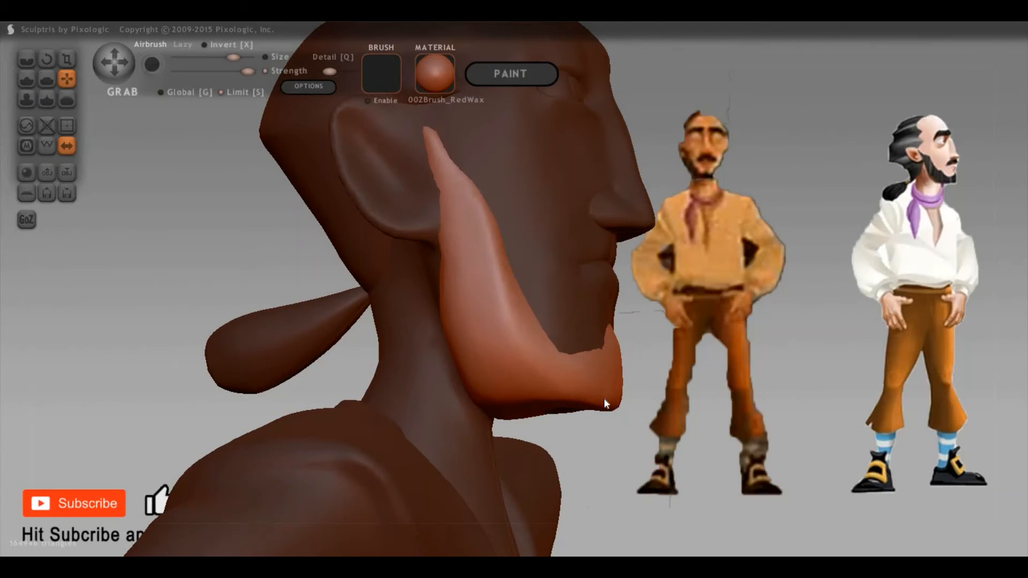
# With a smaller Grab brush, shape the beard's front into a narrow peak below the lip and extend the sideburn tip towards the hairline
pyautogui.moveTo(604, 398)
pyautogui.mouseDown(button='right')
pyautogui.moveTo(613, 409)
pyautogui.moveTo(516, 372)
pyautogui.mouseUp(button='right')
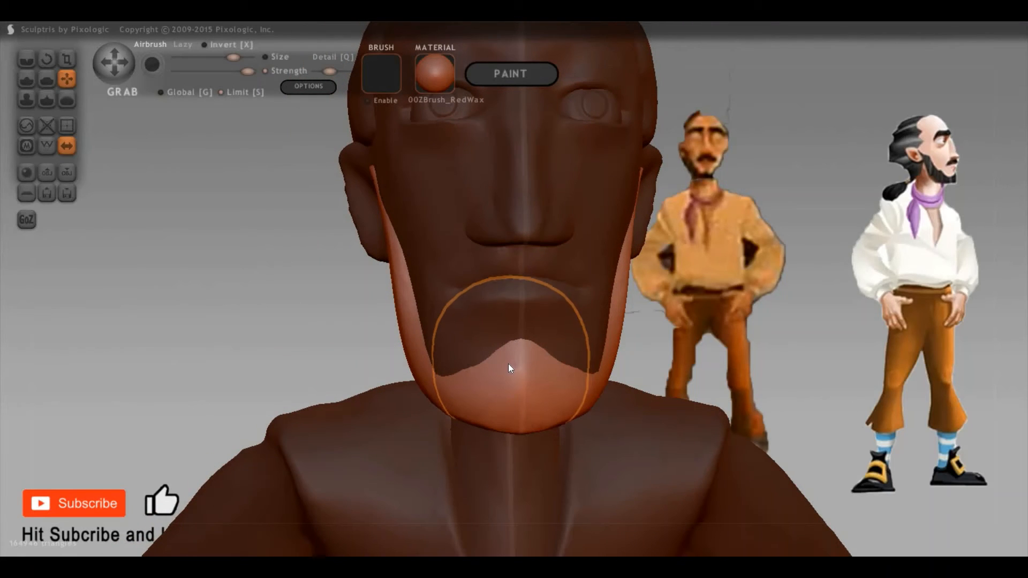
pyautogui.press('space')
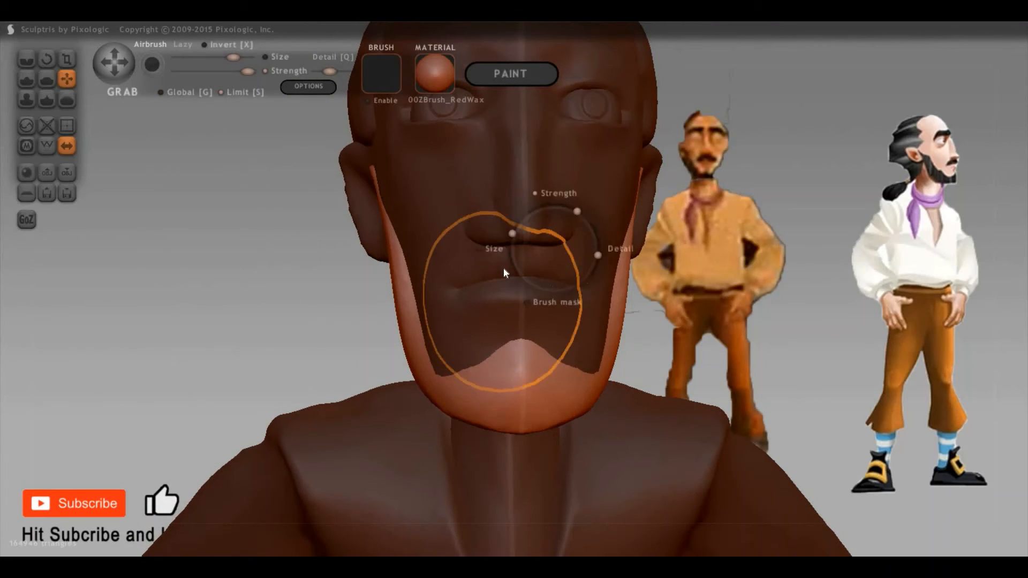
pyautogui.moveTo(504, 273)
pyautogui.mouseDown()
pyautogui.moveTo(501, 254)
pyautogui.moveTo(492, 332)
pyautogui.mouseUp()
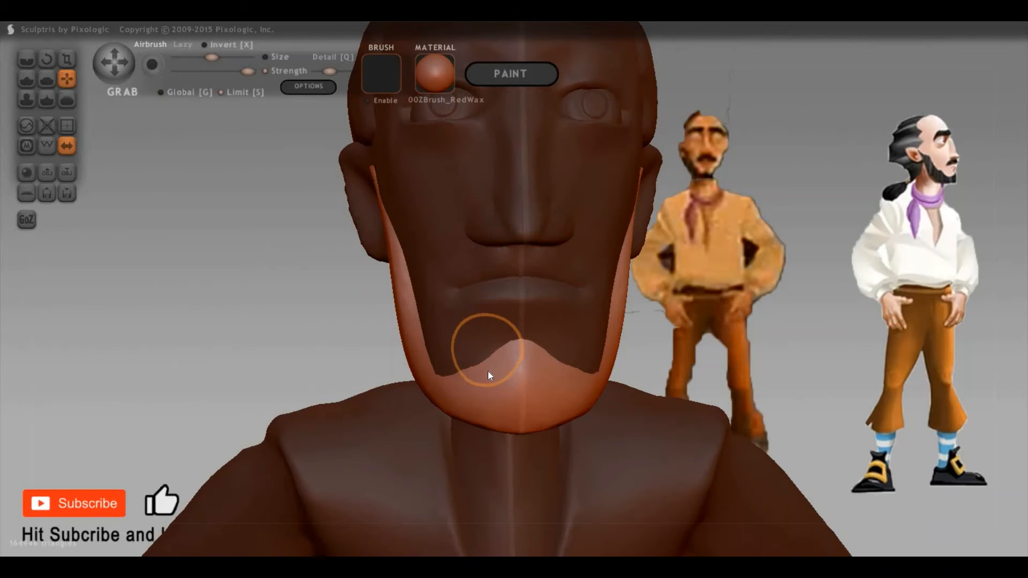
pyautogui.moveTo(495, 379)
pyautogui.mouseDown()
pyautogui.moveTo(527, 361)
pyautogui.moveTo(455, 387)
pyautogui.mouseUp()
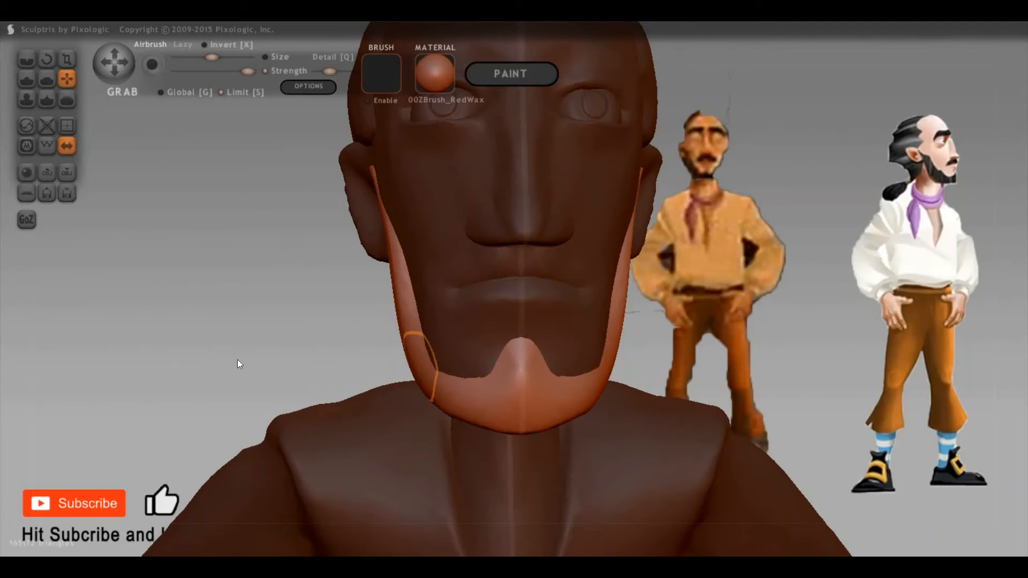
pyautogui.moveTo(421, 332)
pyautogui.mouseDown(button='right')
pyautogui.moveTo(565, 348)
pyautogui.moveTo(493, 245)
pyautogui.moveTo(466, 273)
pyautogui.mouseUp(button='right')
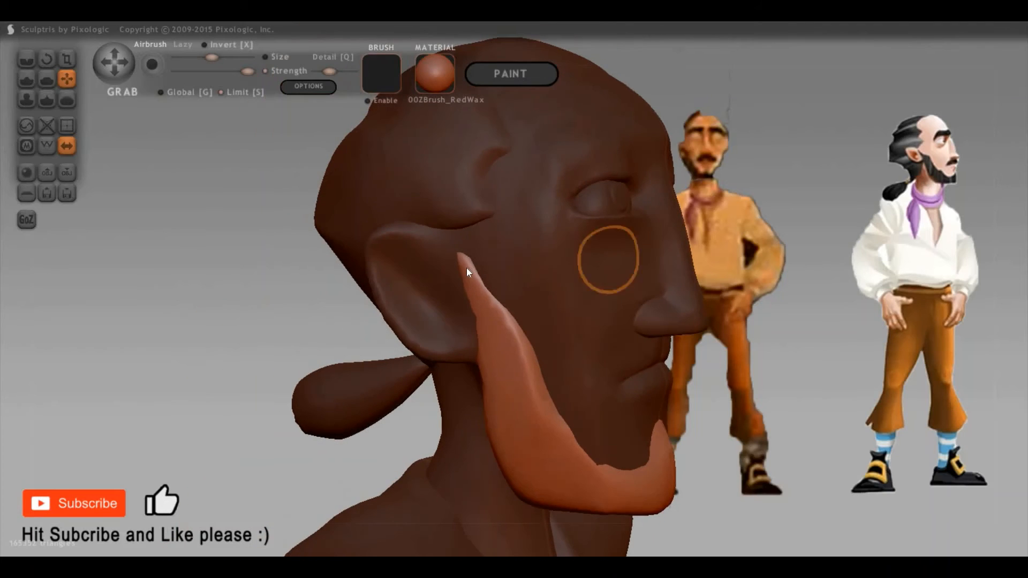
pyautogui.moveTo(467, 272); pyautogui.dragTo(455, 243)
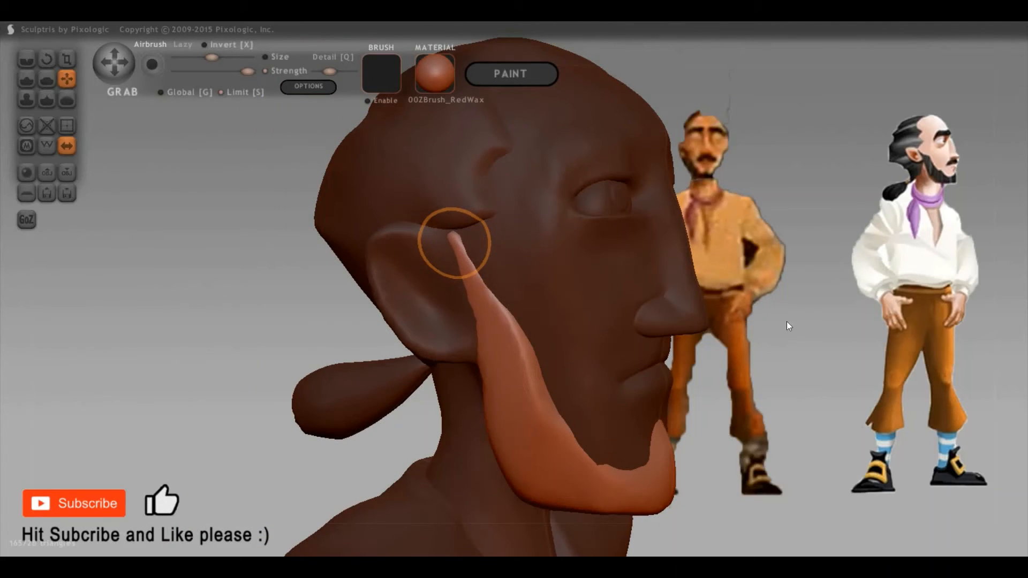
# Pull the beard's underside over the patch of skin poking through beneath the chin, using a slightly larger Grab brush
pyautogui.moveTo(775, 261)
pyautogui.mouseDown(button='right')
pyautogui.moveTo(614, 411)
pyautogui.moveTo(567, 401)
pyautogui.mouseUp(button='right')
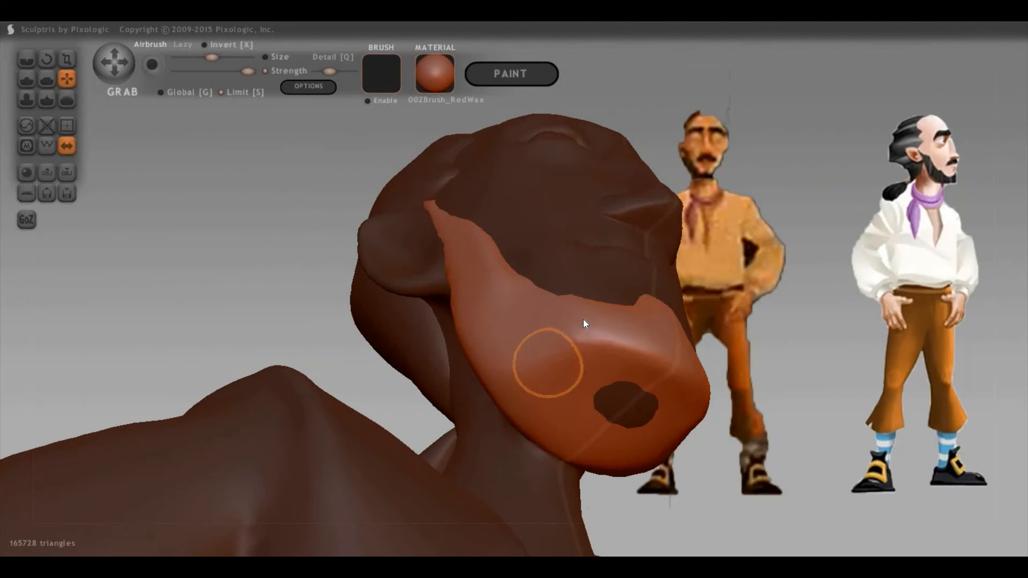
pyautogui.press('space')
pyautogui.moveTo(612, 409); pyautogui.dragTo(639, 424)
pyautogui.keyDown('ctrl'); pyautogui.click(722, 452); pyautogui.keyUp('ctrl')
pyautogui.keyDown('ctrl'); pyautogui.click(722, 452); pyautogui.keyUp('ctrl')
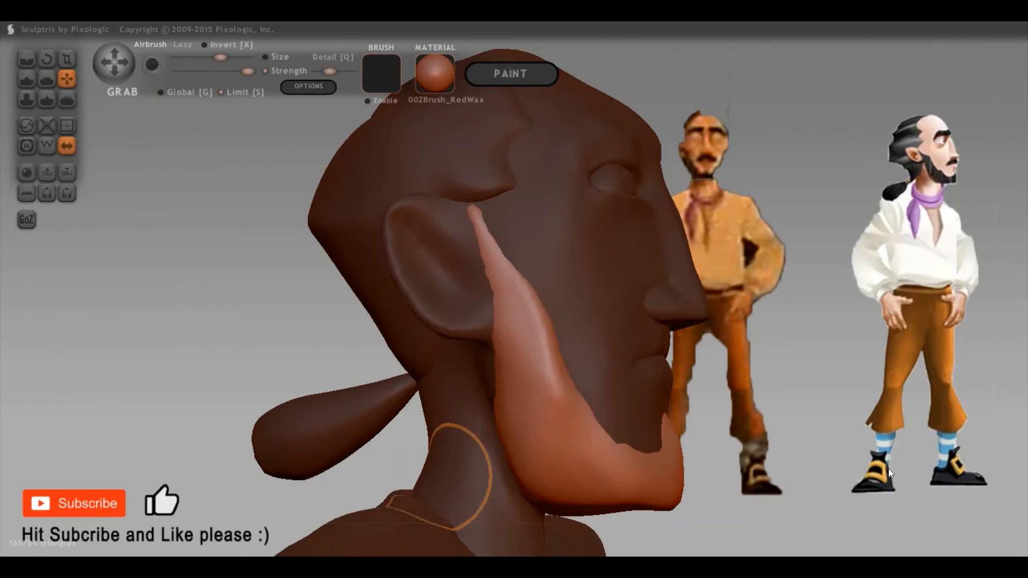
pyautogui.moveTo(889, 468)
pyautogui.mouseDown()
pyautogui.moveTo(879, 432)
pyautogui.moveTo(587, 439)
pyautogui.moveTo(591, 476)
pyautogui.moveTo(577, 468)
pyautogui.mouseUp()
pyautogui.press('space')
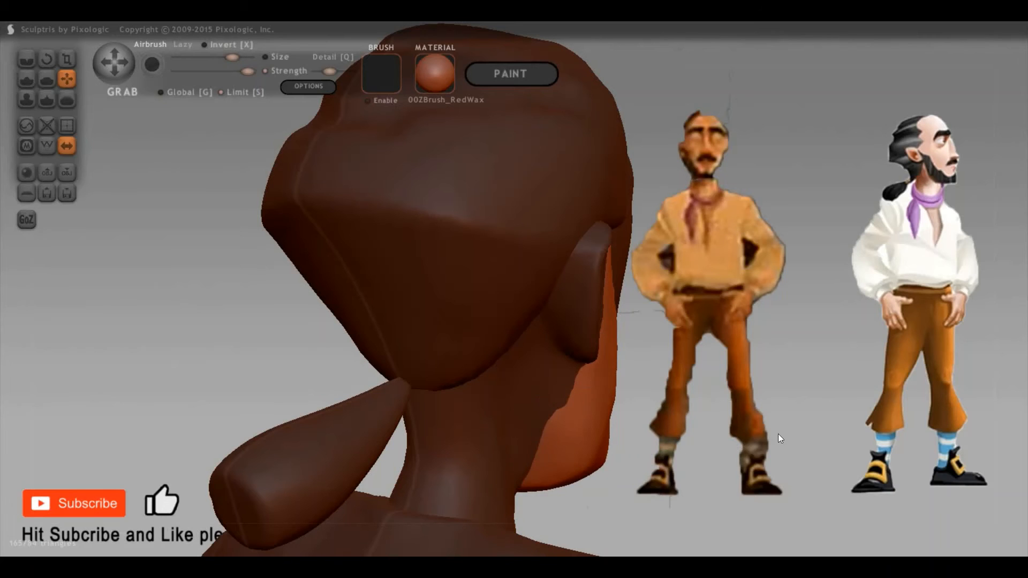
pyautogui.moveTo(778, 434); pyautogui.dragTo(829, 257)
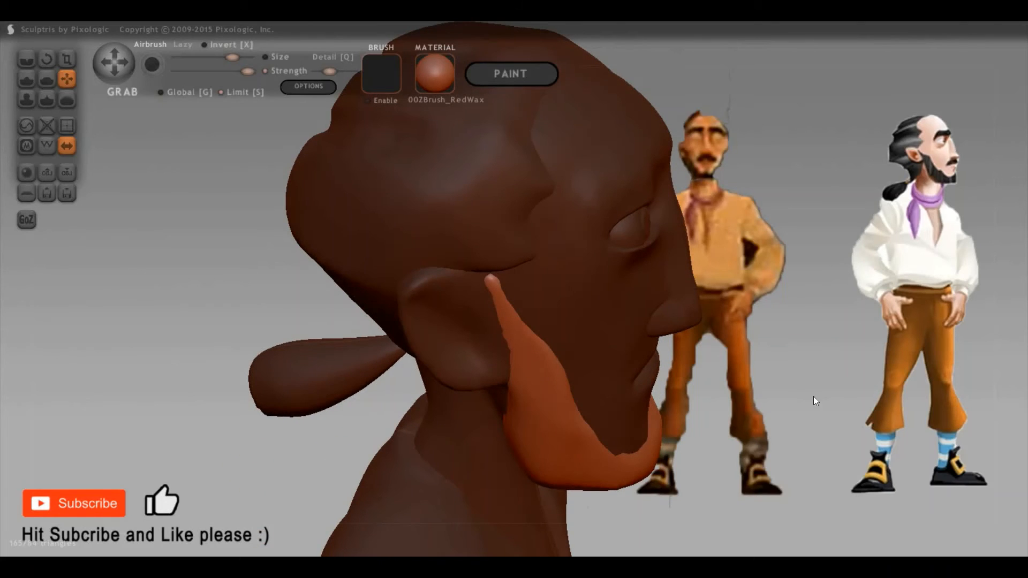
# Select the hair piece and sharpen its front hairline above the forehead with the Pinch brush
pyautogui.moveTo(813, 401); pyautogui.dragTo(785, 348)
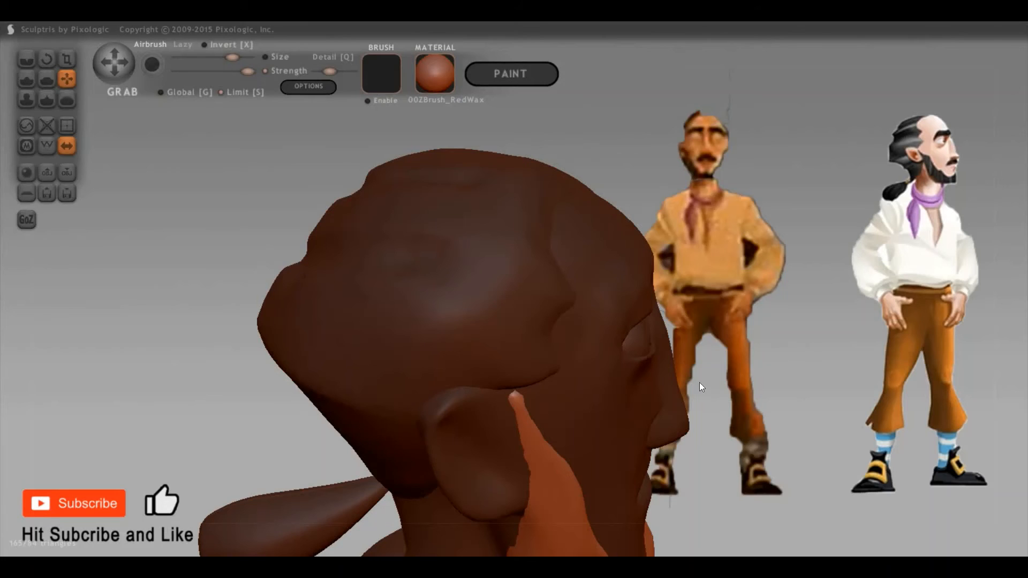
pyautogui.moveTo(700, 386)
pyautogui.mouseDown()
pyautogui.moveTo(710, 419)
pyautogui.moveTo(413, 241)
pyautogui.moveTo(458, 209)
pyautogui.mouseUp()
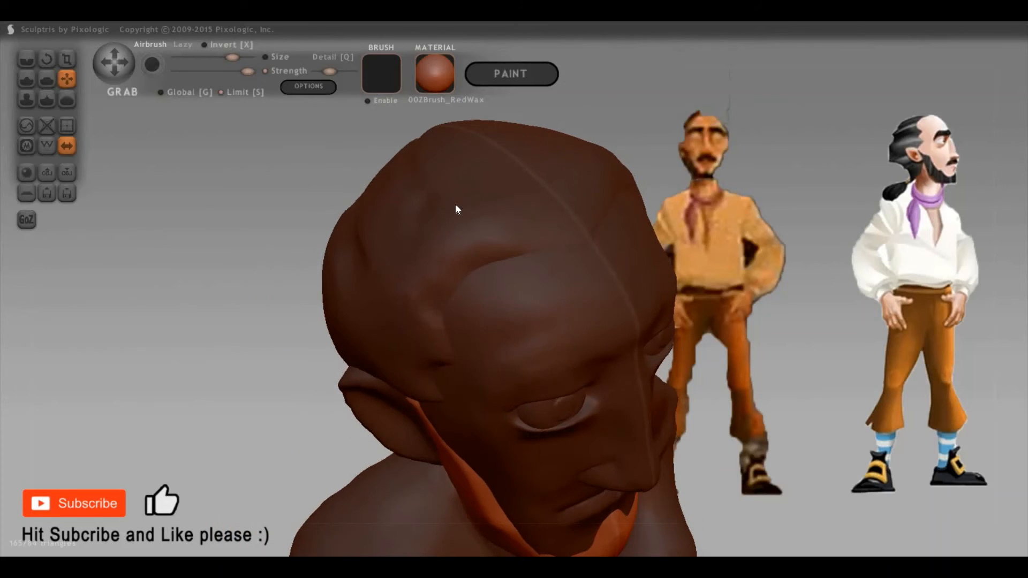
pyautogui.click(435, 295)
pyautogui.press('8')
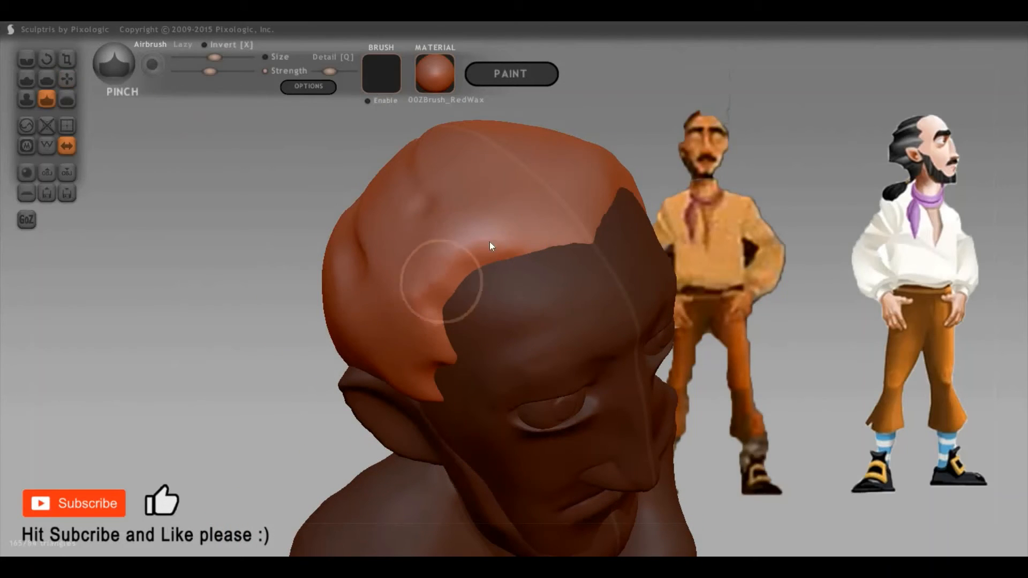
pyautogui.moveTo(489, 241)
pyautogui.mouseDown()
pyautogui.moveTo(434, 295)
pyautogui.moveTo(426, 318)
pyautogui.moveTo(546, 240)
pyautogui.moveTo(435, 363)
pyautogui.moveTo(433, 306)
pyautogui.moveTo(512, 321)
pyautogui.moveTo(794, 303)
pyautogui.moveTo(822, 273)
pyautogui.moveTo(474, 179)
pyautogui.moveTo(490, 231)
pyautogui.moveTo(471, 292)
pyautogui.moveTo(448, 290)
pyautogui.moveTo(476, 216)
pyautogui.moveTo(445, 282)
pyautogui.moveTo(479, 295)
pyautogui.mouseUp()
# Pinch the ridge that runs across the back of the hair above the ponytail
pyautogui.moveTo(845, 236)
pyautogui.mouseDown()
pyautogui.moveTo(847, 276)
pyautogui.moveTo(902, 207)
pyautogui.moveTo(707, 242)
pyautogui.moveTo(493, 170)
pyautogui.mouseUp()
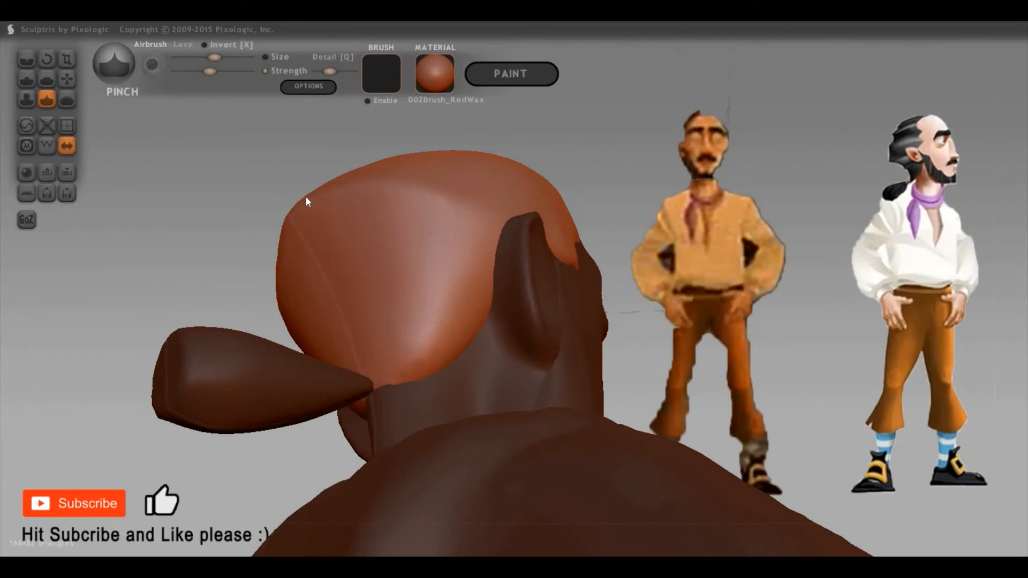
pyautogui.moveTo(306, 201)
pyautogui.mouseDown()
pyautogui.moveTo(298, 211)
pyautogui.moveTo(319, 214)
pyautogui.mouseUp()
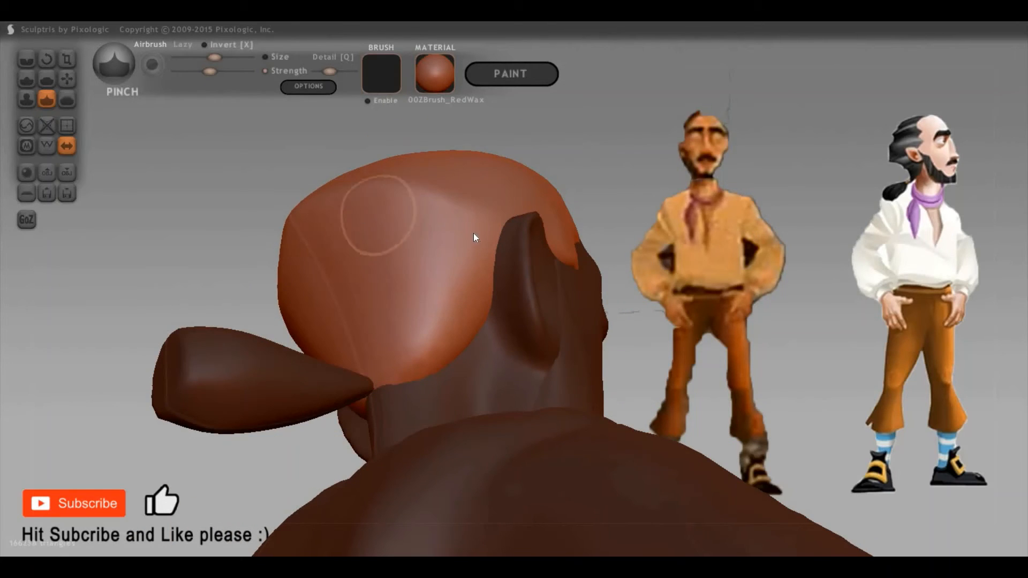
pyautogui.moveTo(474, 223)
pyautogui.mouseDown()
pyautogui.moveTo(400, 177)
pyautogui.moveTo(276, 188)
pyautogui.moveTo(386, 215)
pyautogui.mouseUp()
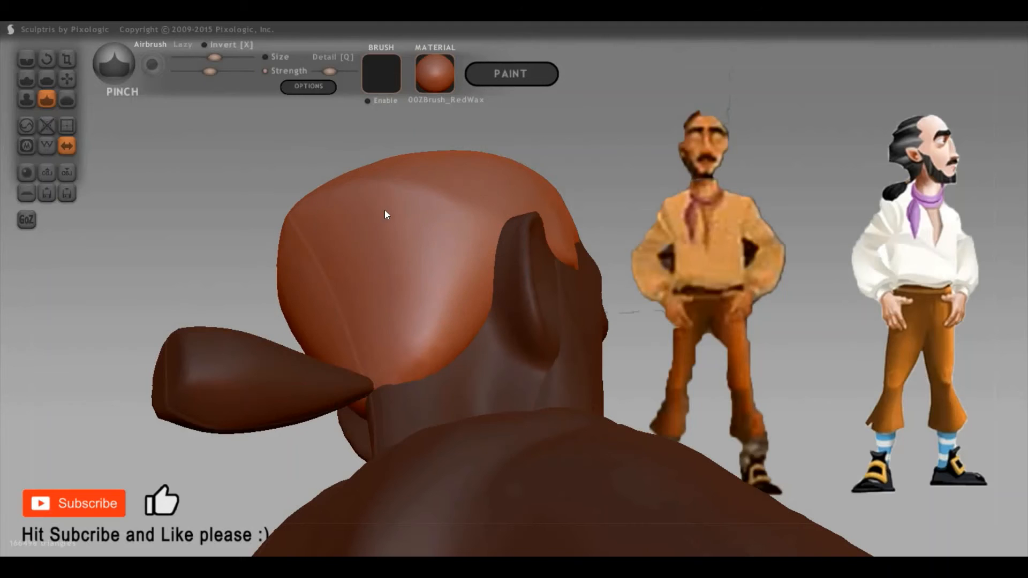
pyautogui.moveTo(485, 270); pyautogui.dragTo(412, 247, button='right')
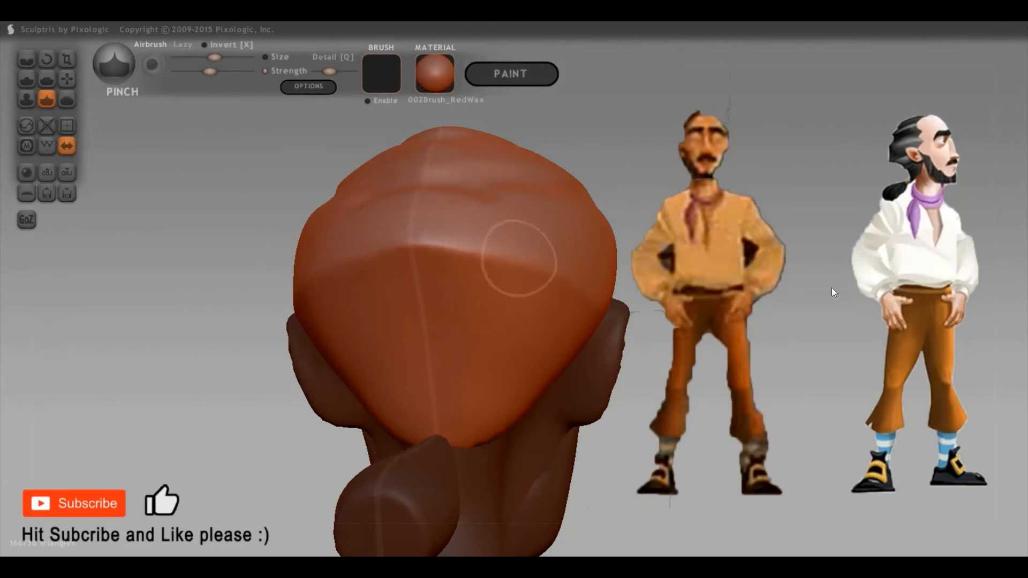
# Pinch the wavy grooves on the crown and side of the hair to deepen them
pyautogui.moveTo(817, 293); pyautogui.dragTo(333, 193, button='right')
pyautogui.moveTo(419, 282); pyautogui.dragTo(541, 277, button='right')
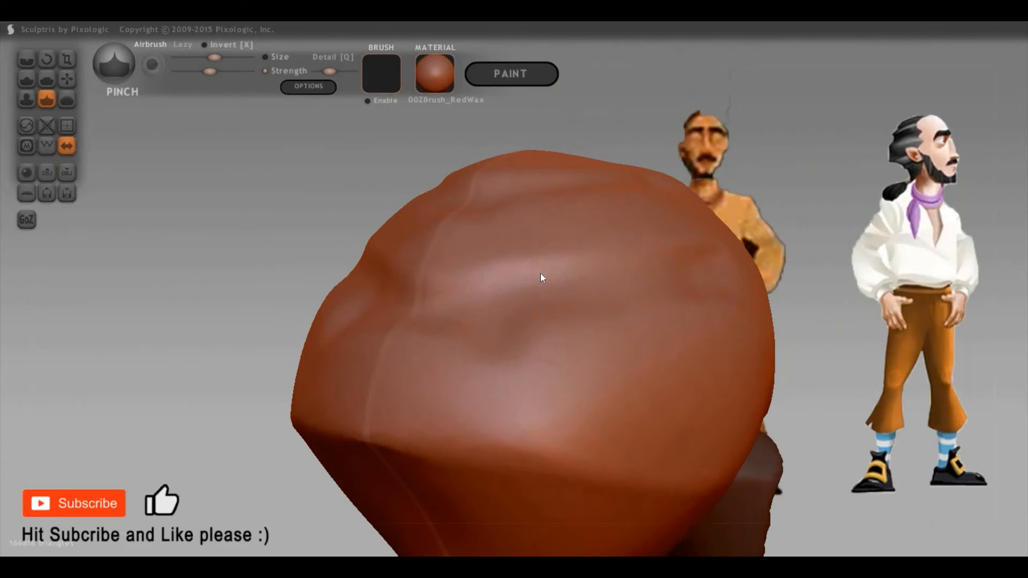
pyautogui.moveTo(752, 310)
pyautogui.mouseDown(button='right')
pyautogui.moveTo(612, 313)
pyautogui.moveTo(602, 299)
pyautogui.moveTo(714, 301)
pyautogui.moveTo(693, 317)
pyautogui.moveTo(826, 319)
pyautogui.moveTo(446, 423)
pyautogui.moveTo(451, 372)
pyautogui.mouseUp(button='right')
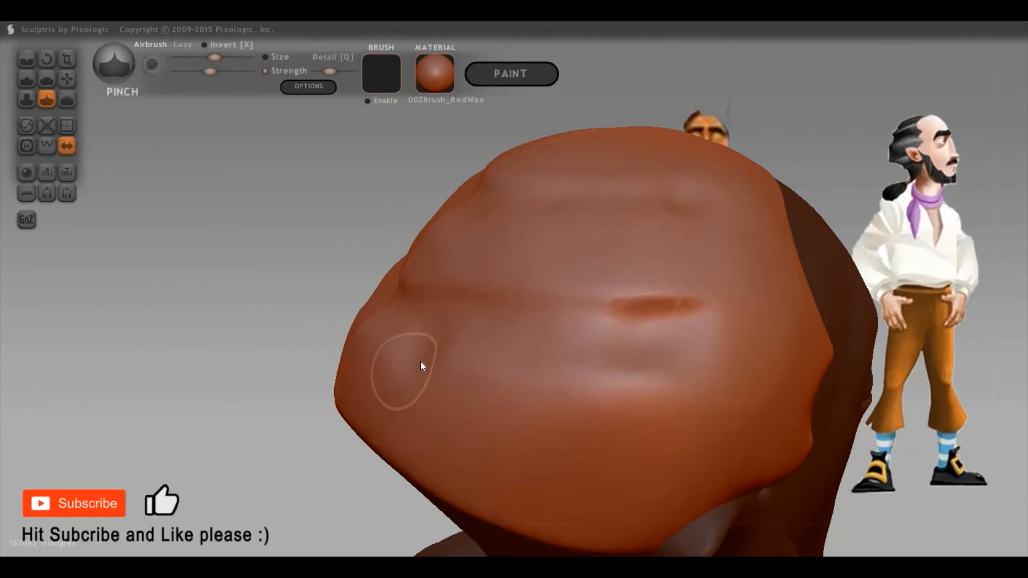
pyautogui.moveTo(421, 366)
pyautogui.mouseDown()
pyautogui.moveTo(422, 377)
pyautogui.moveTo(425, 313)
pyautogui.mouseUp()
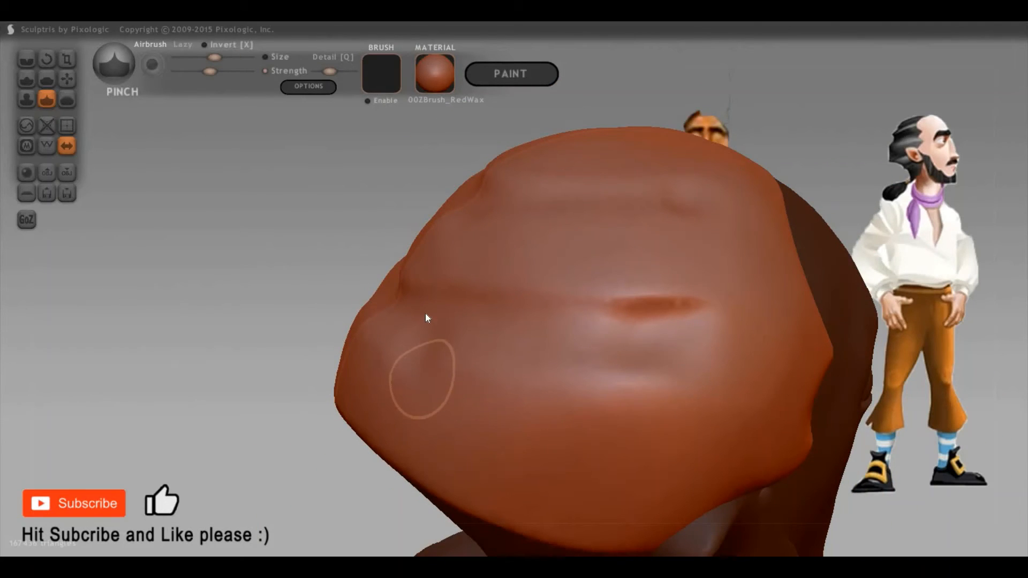
# Tighten the long crease across the back of the crown, trying Grab before returning to the Pinch brush
pyautogui.press('g')
pyautogui.press('space')
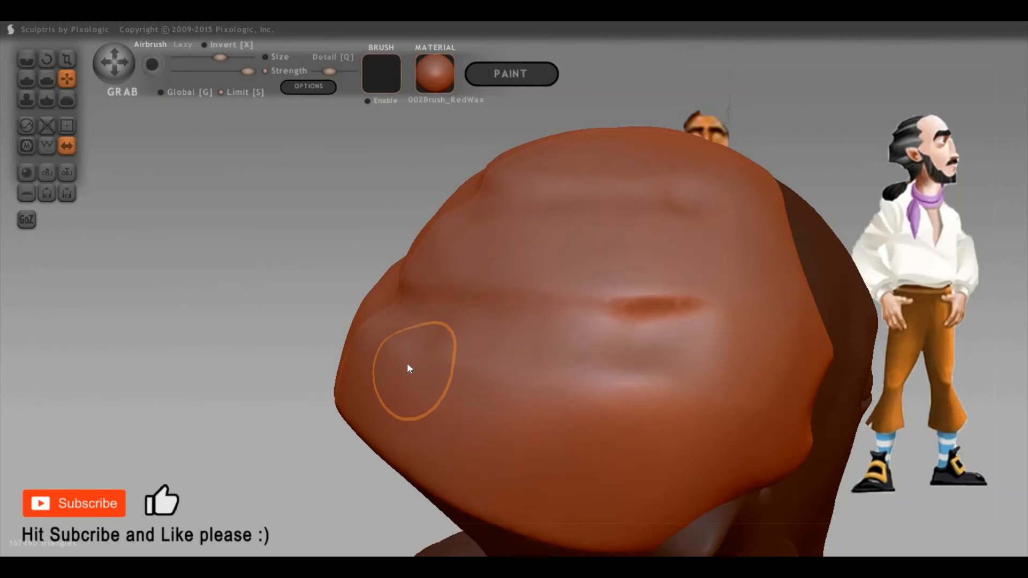
pyautogui.moveTo(491, 394); pyautogui.dragTo(505, 408, button='right')
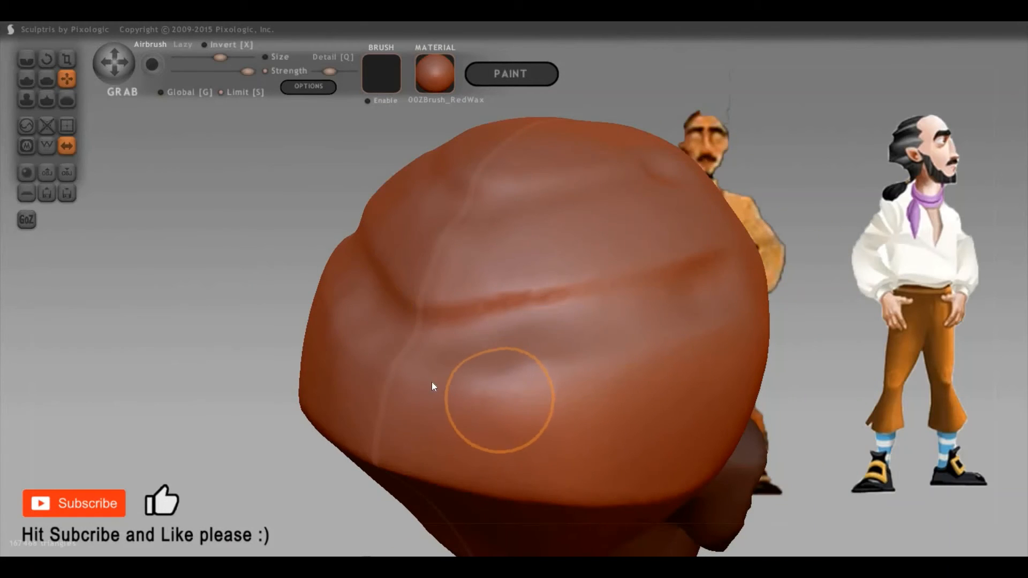
pyautogui.press('p')
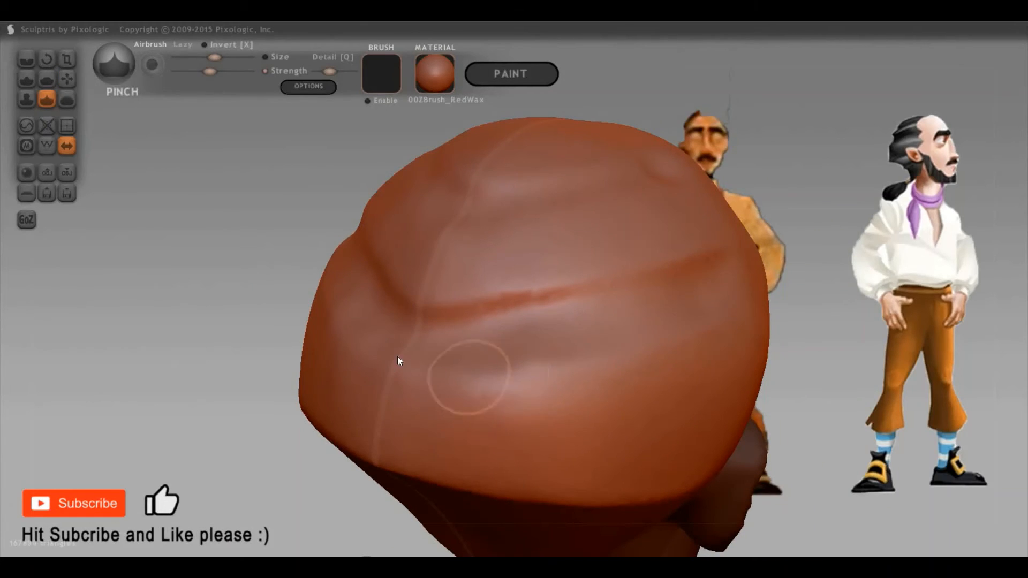
pyautogui.moveTo(398, 357); pyautogui.dragTo(624, 343)
pyautogui.moveTo(770, 240); pyautogui.dragTo(780, 230)
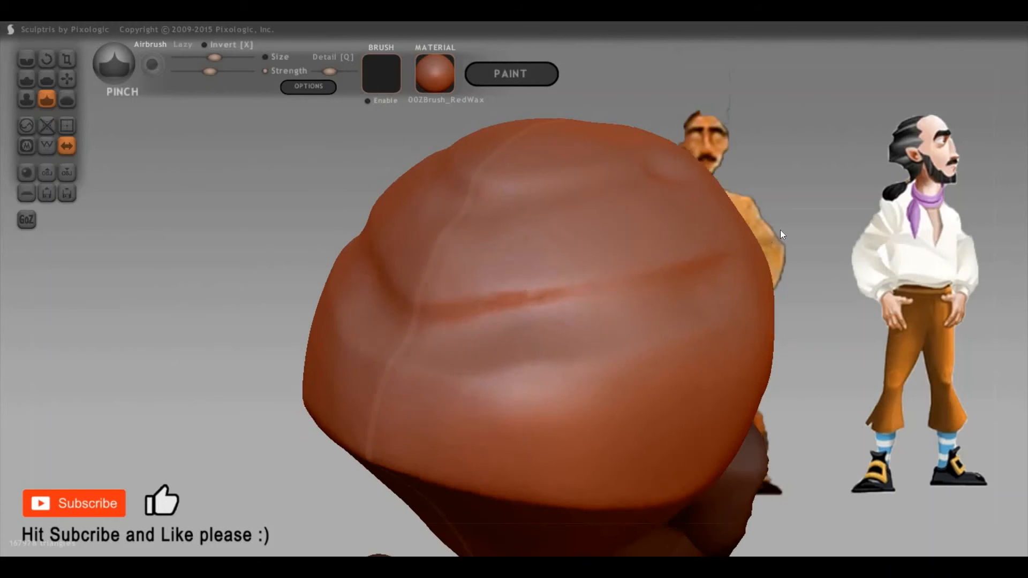
# Enlarge the Pinch brush and refine the creases on the side of the hair
pyautogui.moveTo(780, 230); pyautogui.dragTo(702, 220, button='right')
pyautogui.moveTo(769, 305); pyautogui.dragTo(703, 353, button='right')
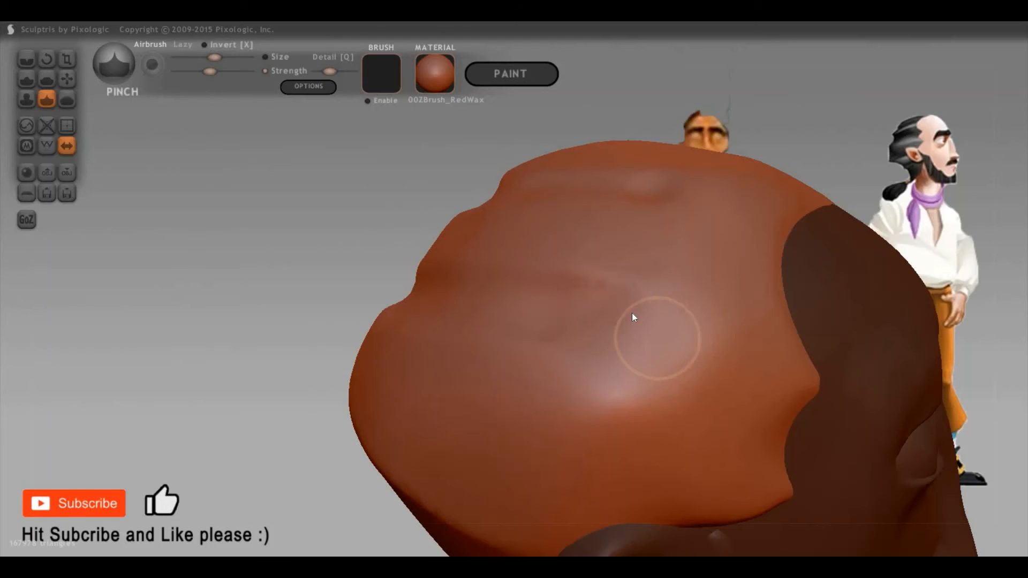
pyautogui.press('space')
pyautogui.moveTo(661, 328); pyautogui.dragTo(656, 202)
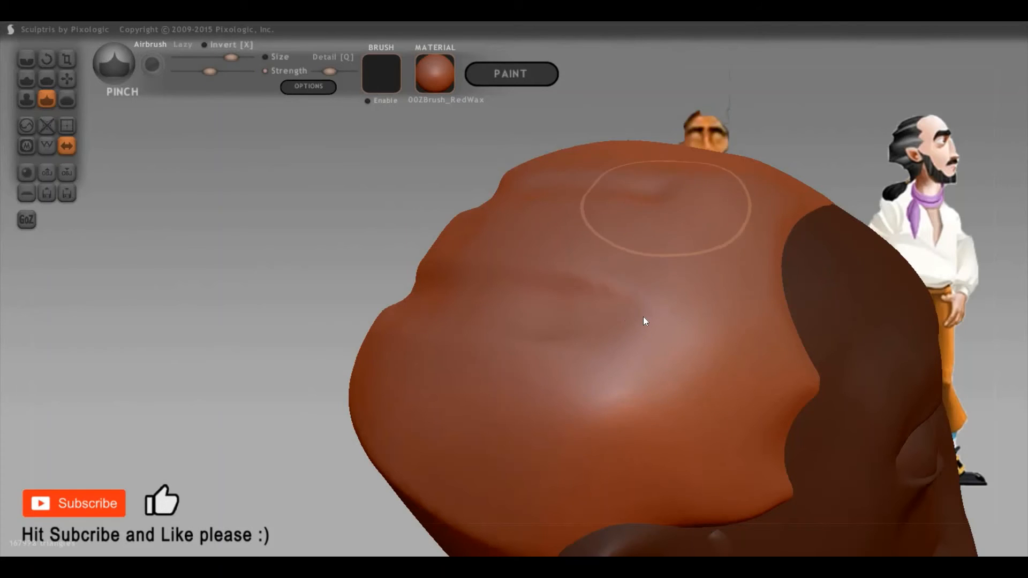
pyautogui.moveTo(553, 276)
pyautogui.mouseDown(button='right')
pyautogui.moveTo(608, 323)
pyautogui.moveTo(574, 333)
pyautogui.moveTo(997, 322)
pyautogui.moveTo(973, 281)
pyautogui.moveTo(972, 309)
pyautogui.moveTo(872, 294)
pyautogui.moveTo(894, 309)
pyautogui.moveTo(875, 299)
pyautogui.moveTo(848, 316)
pyautogui.moveTo(866, 327)
pyautogui.moveTo(907, 303)
pyautogui.moveTo(907, 285)
pyautogui.moveTo(881, 279)
pyautogui.moveTo(934, 324)
pyautogui.moveTo(846, 316)
pyautogui.mouseUp(button='right')
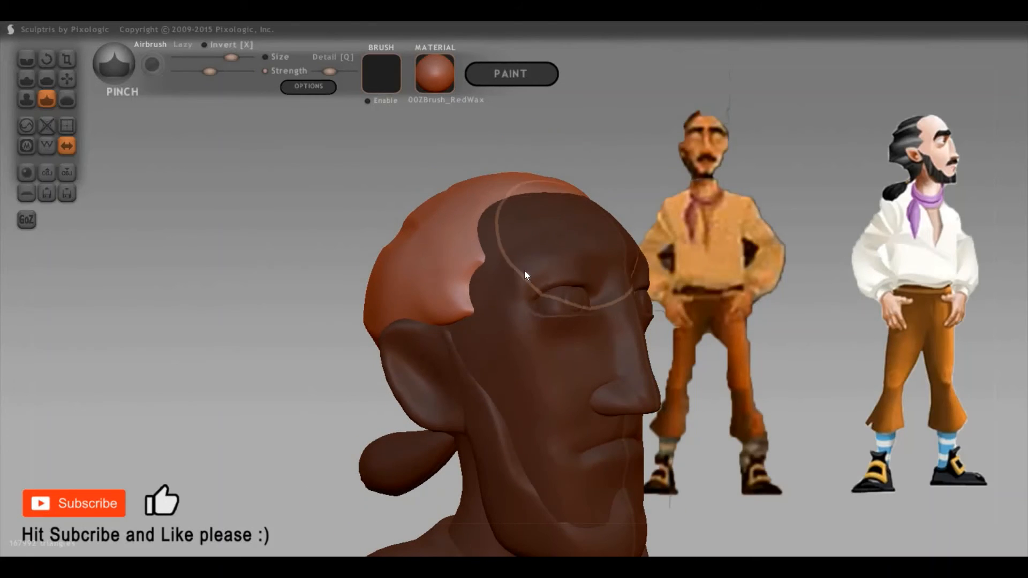
# Lower the mesh density on the head's forehead with the Reduce Brush
pyautogui.scroll(4, 519, 241)
pyautogui.press('y')
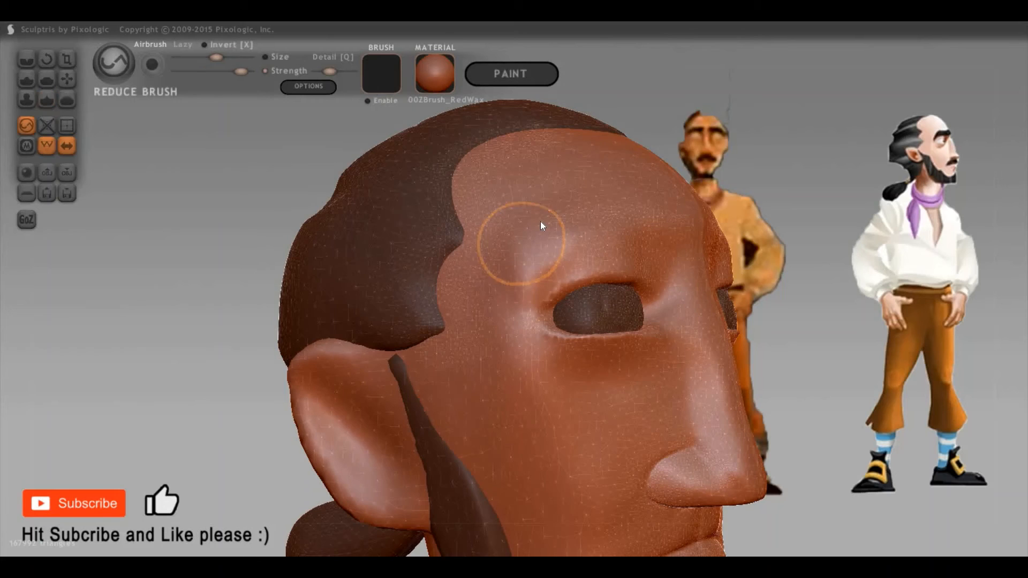
pyautogui.moveTo(636, 191)
pyautogui.mouseDown()
pyautogui.moveTo(634, 165)
pyautogui.moveTo(493, 274)
pyautogui.moveTo(502, 250)
pyautogui.moveTo(540, 222)
pyautogui.moveTo(509, 247)
pyautogui.mouseUp()
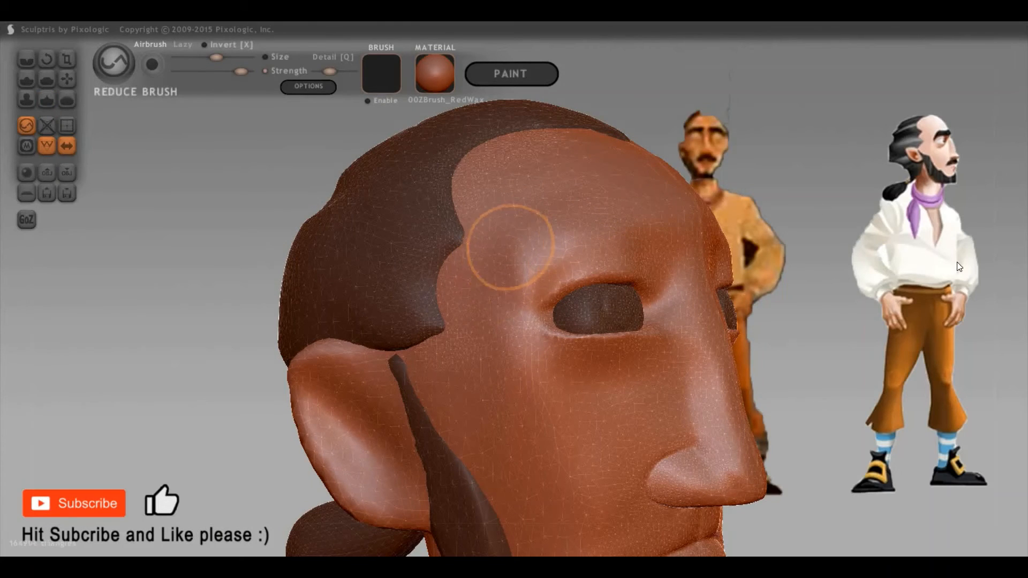
pyautogui.moveTo(891, 264)
pyautogui.mouseDown()
pyautogui.moveTo(968, 272)
pyautogui.moveTo(956, 273)
pyautogui.mouseUp()
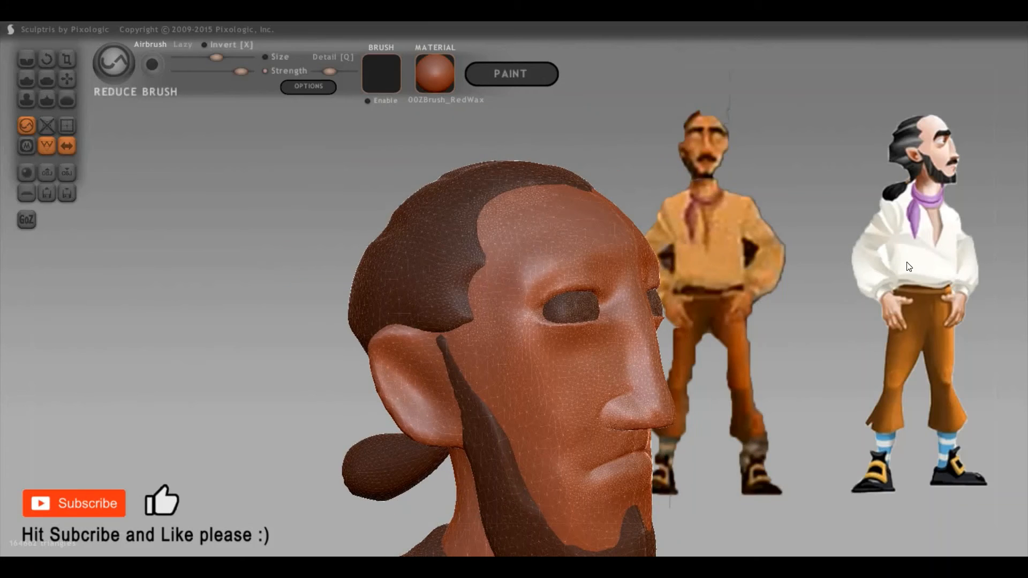
# Clear the object selection and hide the wireframe
pyautogui.keyDown('ctrl'); pyautogui.click(965, 320); pyautogui.keyUp('ctrl')
pyautogui.keyDown('ctrl'); pyautogui.moveTo(966, 321); pyautogui.dragTo(937, 324); pyautogui.keyUp('ctrl')
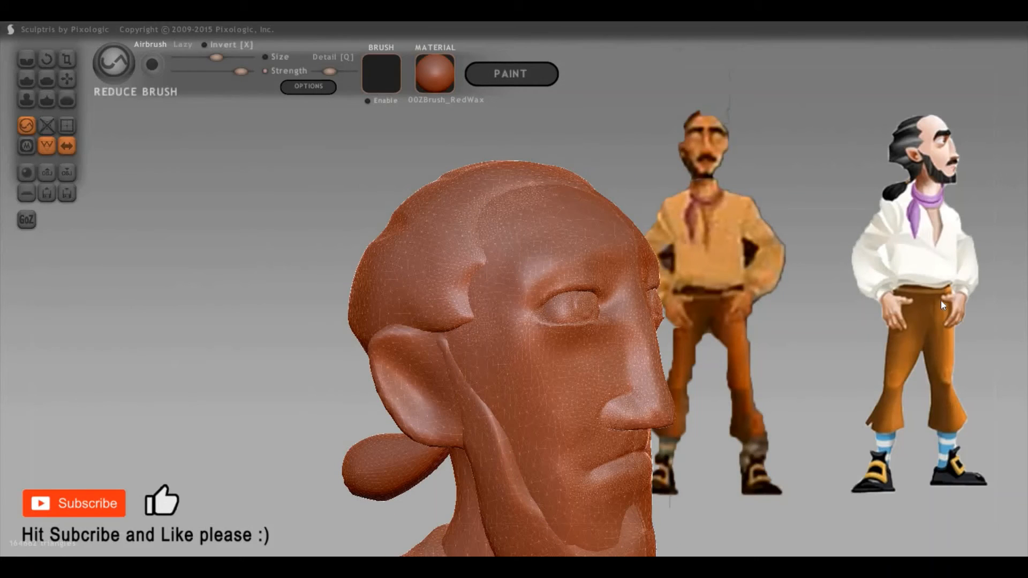
pyautogui.press('w')
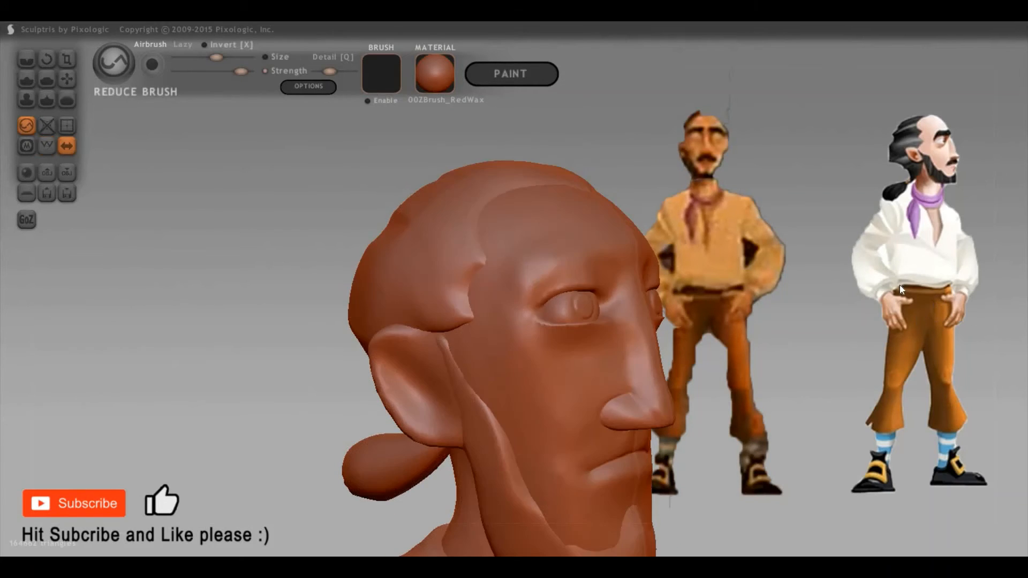
# Add a mirrored pair of new spheres beside the face as the base for the eyebrows
pyautogui.moveTo(900, 285); pyautogui.dragTo(190, 210)
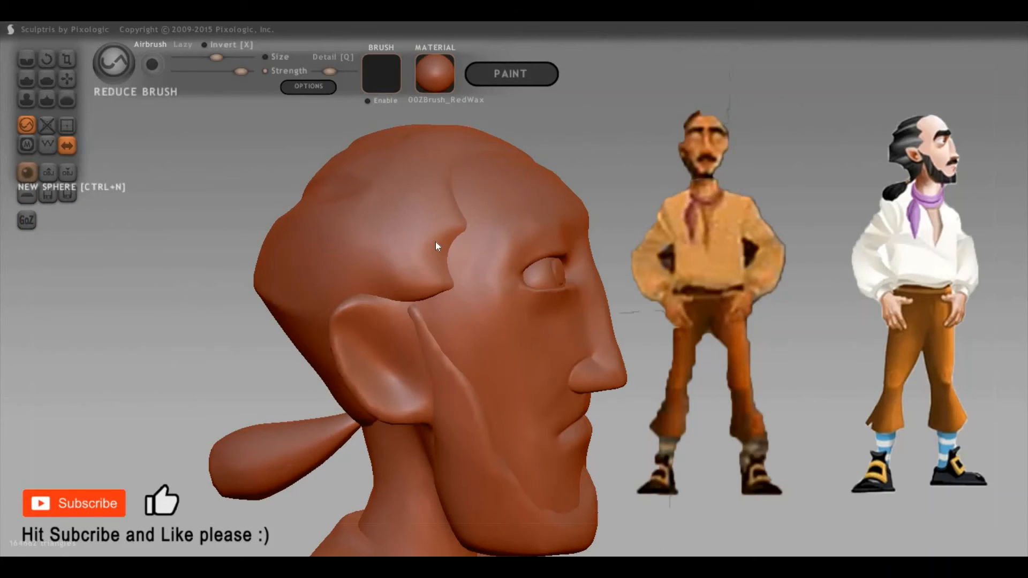
pyautogui.hotkey('ctrl', 'n')
pyautogui.click(511, 308)
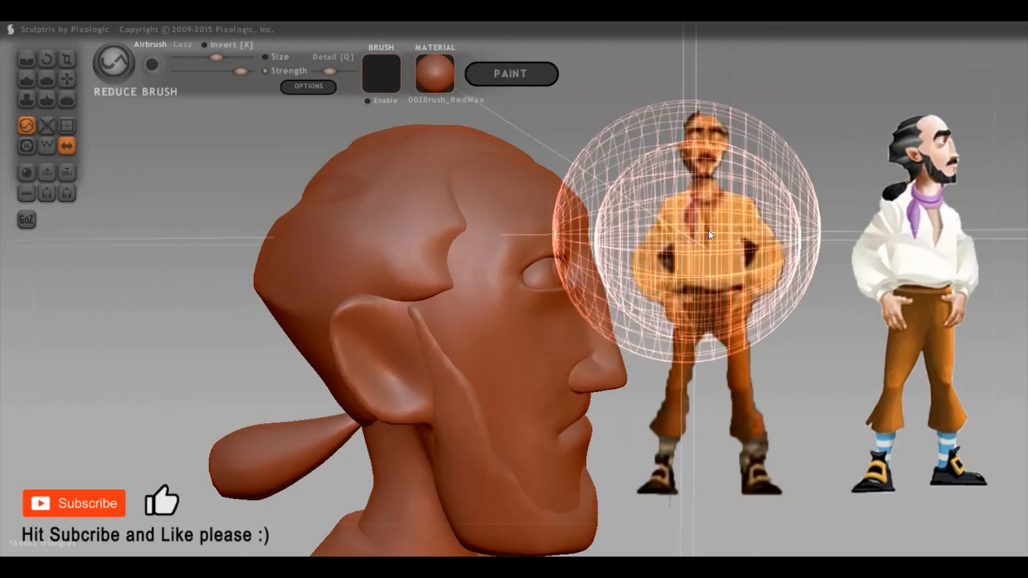
pyautogui.moveTo(709, 231); pyautogui.dragTo(722, 193)
pyautogui.click(688, 405)
# Scale both new spheres down uniformly to roughly the size of the character's eyes
pyautogui.moveTo(740, 405); pyautogui.dragTo(501, 232)
pyautogui.press('t')
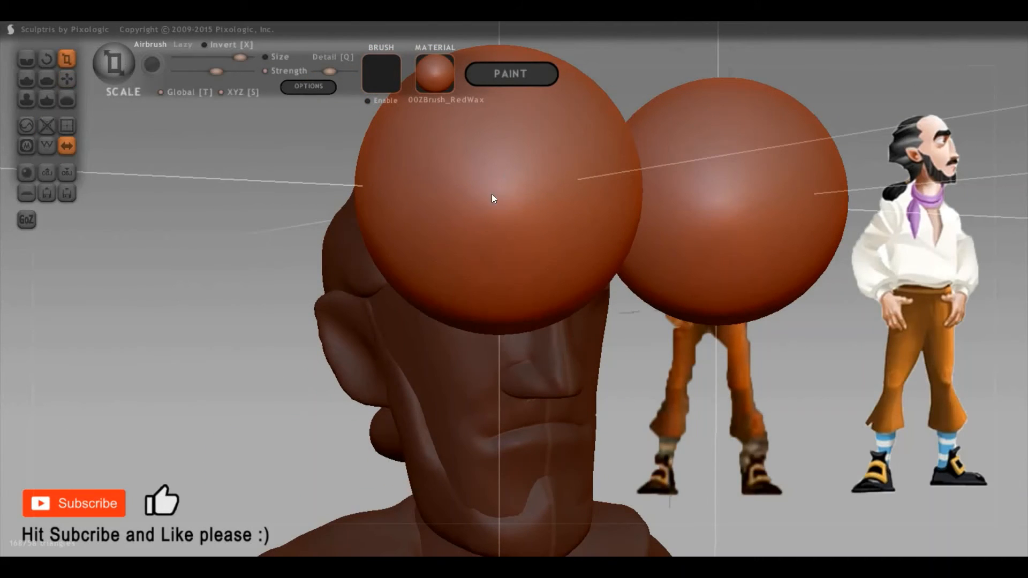
pyautogui.moveTo(370, 477); pyautogui.dragTo(884, 497)
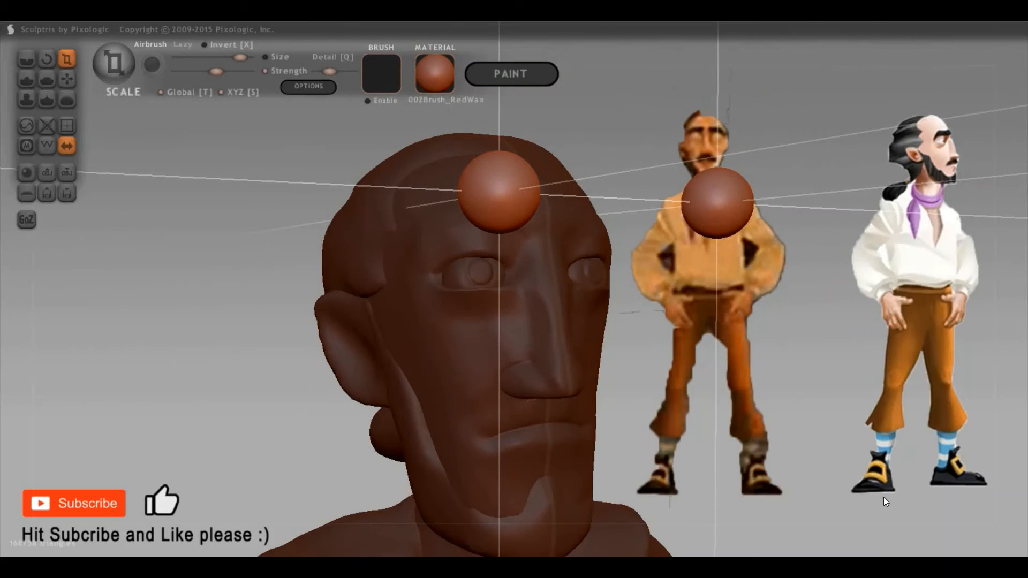
# Move the mirrored spheres onto the forehead, just above the inner corners of the eyes
pyautogui.scroll(3, 556, 262)
pyautogui.moveTo(555, 262); pyautogui.dragTo(586, 351, button='middle')
pyautogui.moveTo(427, 431); pyautogui.dragTo(80, 338)
pyautogui.scroll(3, 903, 381)
pyautogui.scroll(-1, 79, 338)
pyautogui.moveTo(386, 300); pyautogui.dragTo(166, 303, button='middle')
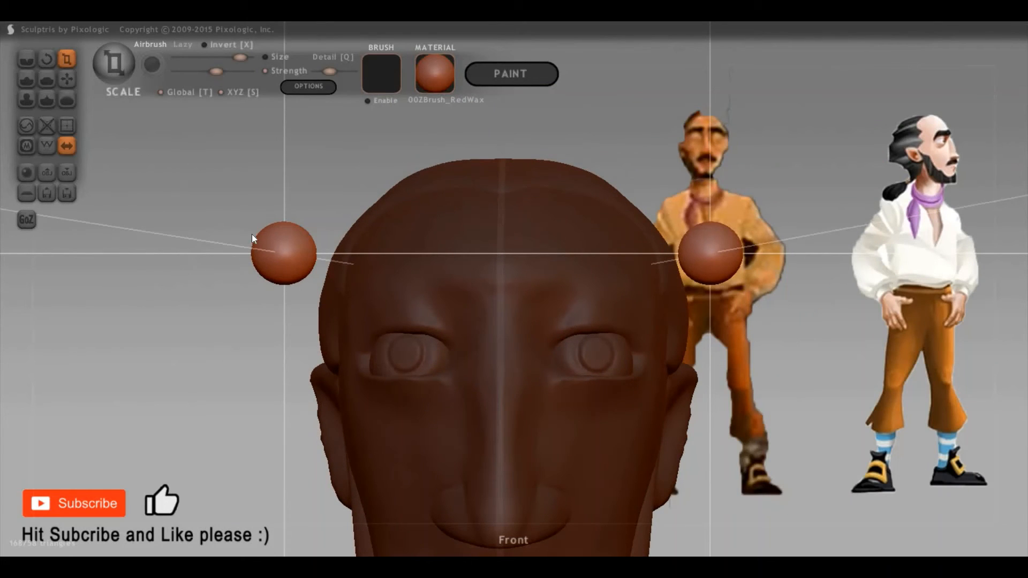
pyautogui.press('g')
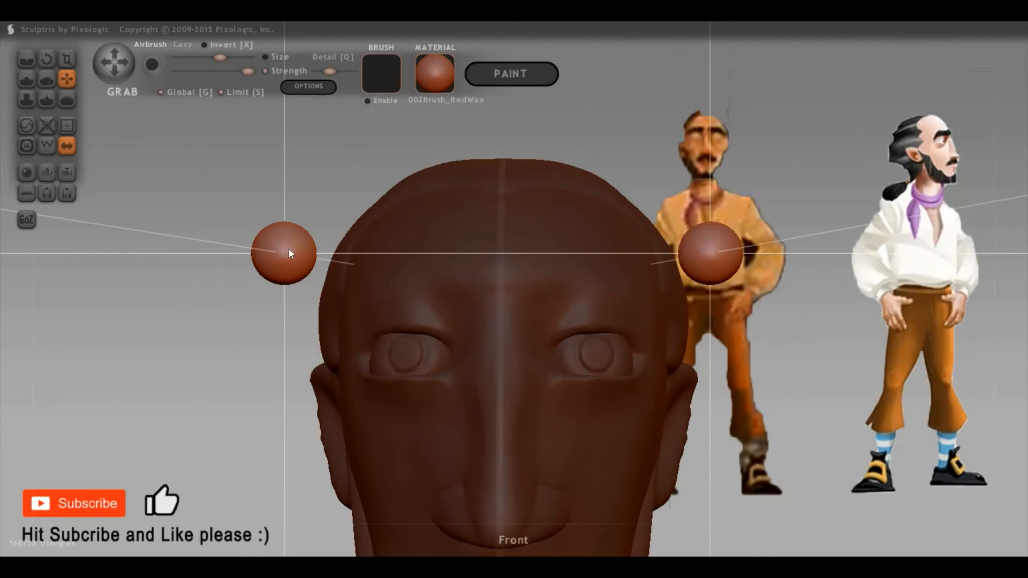
pyautogui.moveTo(500, 278); pyautogui.dragTo(444, 270)
pyautogui.moveTo(271, 319); pyautogui.dragTo(387, 314)
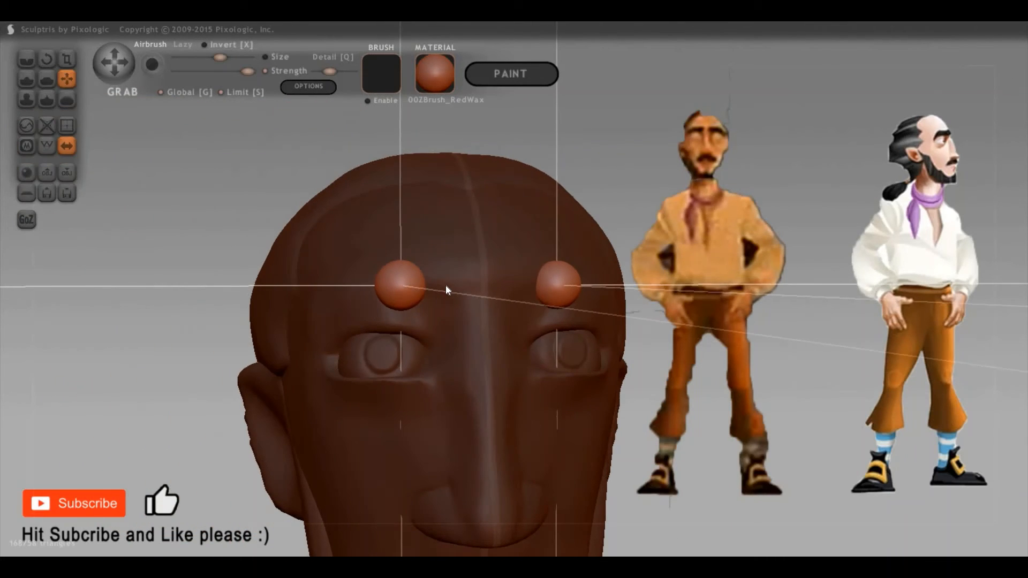
pyautogui.moveTo(446, 285)
pyautogui.mouseDown()
pyautogui.moveTo(437, 295)
pyautogui.moveTo(431, 283)
pyautogui.mouseUp()
# Stretch the spheres outward with Grab into tapered eyebrows above the eyes, adjusting the brush size
pyautogui.press('g')
pyautogui.press('space')
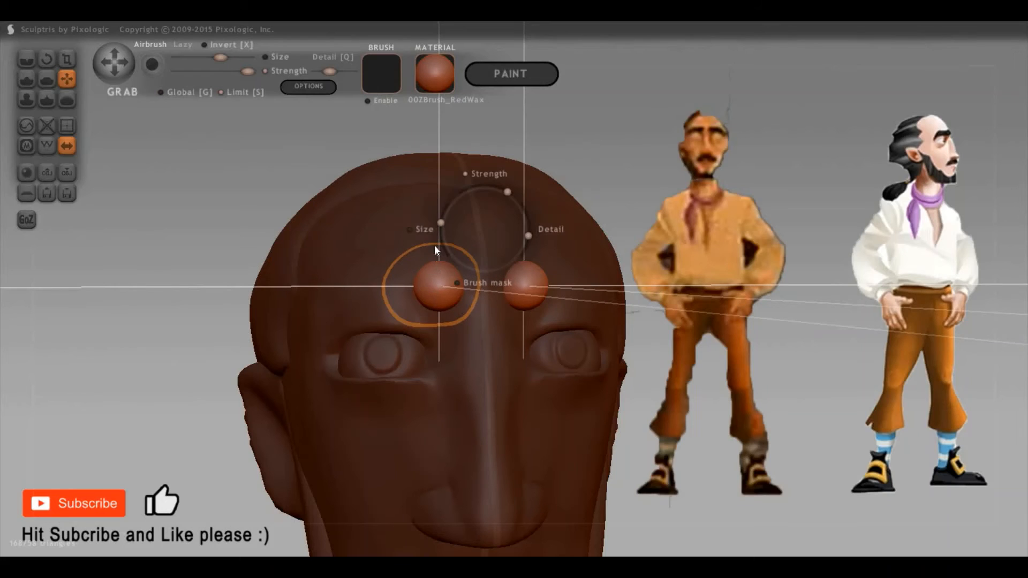
pyautogui.moveTo(436, 247)
pyautogui.mouseDown()
pyautogui.moveTo(431, 298)
pyautogui.moveTo(405, 287)
pyautogui.moveTo(372, 296)
pyautogui.moveTo(386, 289)
pyautogui.mouseUp()
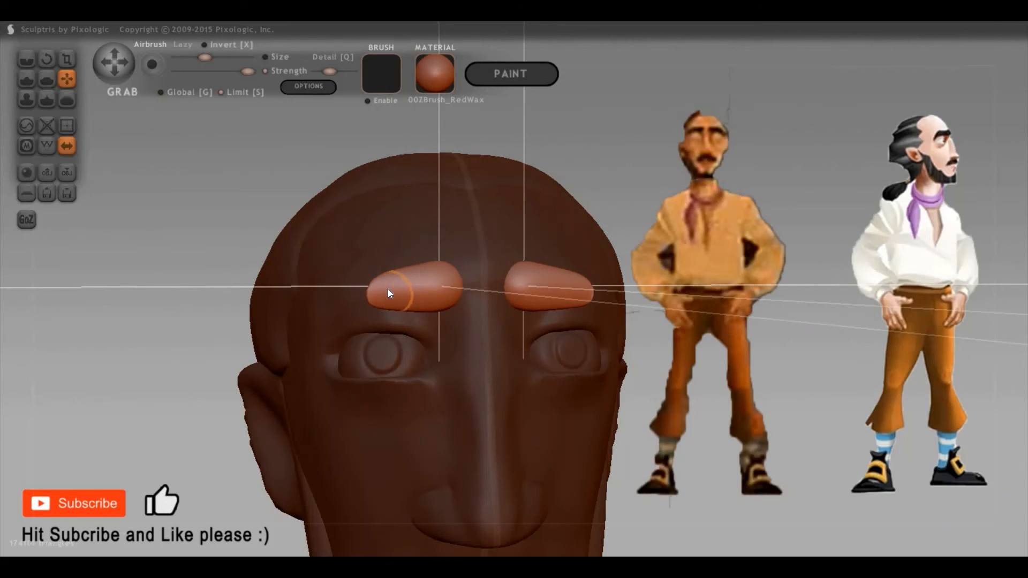
pyautogui.press('g')
pyautogui.press('g')
pyautogui.press('space')
pyautogui.moveTo(403, 245); pyautogui.dragTo(402, 234)
pyautogui.moveTo(389, 291); pyautogui.dragTo(308, 297)
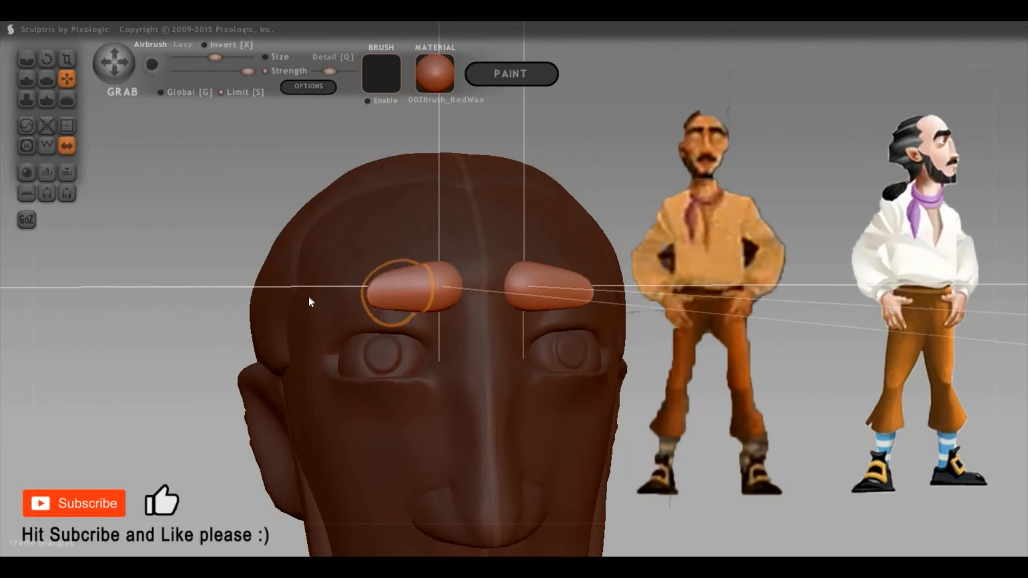
# Extend the eyebrows' outer ends around the brow with Grab, using a slightly larger brush and following the forehead's curve
pyautogui.moveTo(809, 347)
pyautogui.mouseDown()
pyautogui.moveTo(511, 321)
pyautogui.moveTo(406, 280)
pyautogui.moveTo(298, 335)
pyautogui.mouseUp()
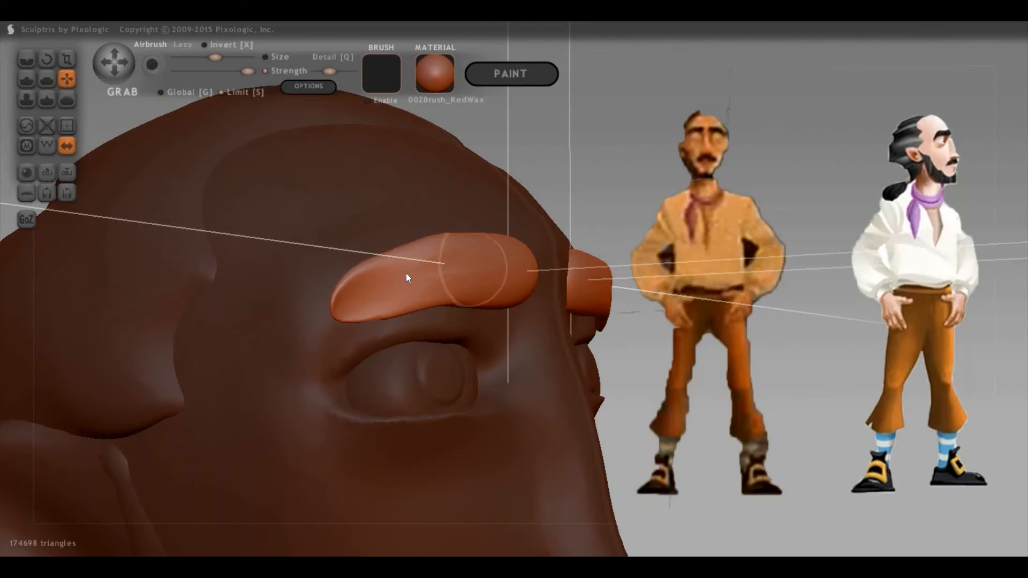
pyautogui.moveTo(804, 325); pyautogui.dragTo(366, 456)
pyautogui.press('space')
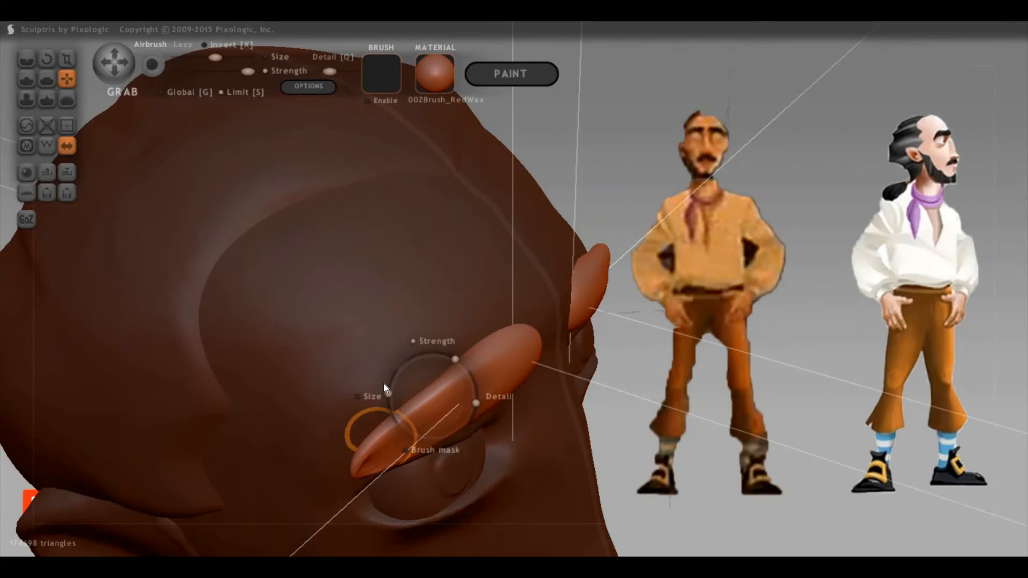
pyautogui.moveTo(827, 432)
pyautogui.mouseDown()
pyautogui.moveTo(900, 284)
pyautogui.moveTo(542, 209)
pyautogui.moveTo(894, 380)
pyautogui.mouseUp()
pyautogui.moveTo(499, 264)
pyautogui.mouseDown()
pyautogui.moveTo(454, 233)
pyautogui.moveTo(448, 268)
pyautogui.moveTo(457, 248)
pyautogui.moveTo(477, 260)
pyautogui.moveTo(460, 255)
pyautogui.mouseUp()
pyautogui.moveTo(692, 353); pyautogui.dragTo(606, 267)
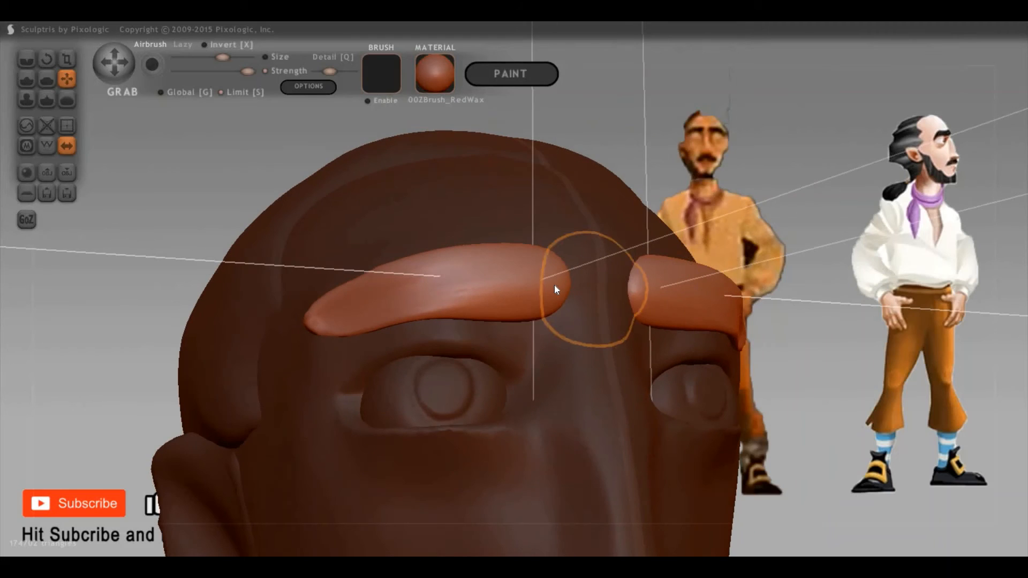
# Pull the outer halves of the eyebrows against the forehead with Grab and arch them above the eyes
pyautogui.moveTo(440, 281); pyautogui.dragTo(356, 287)
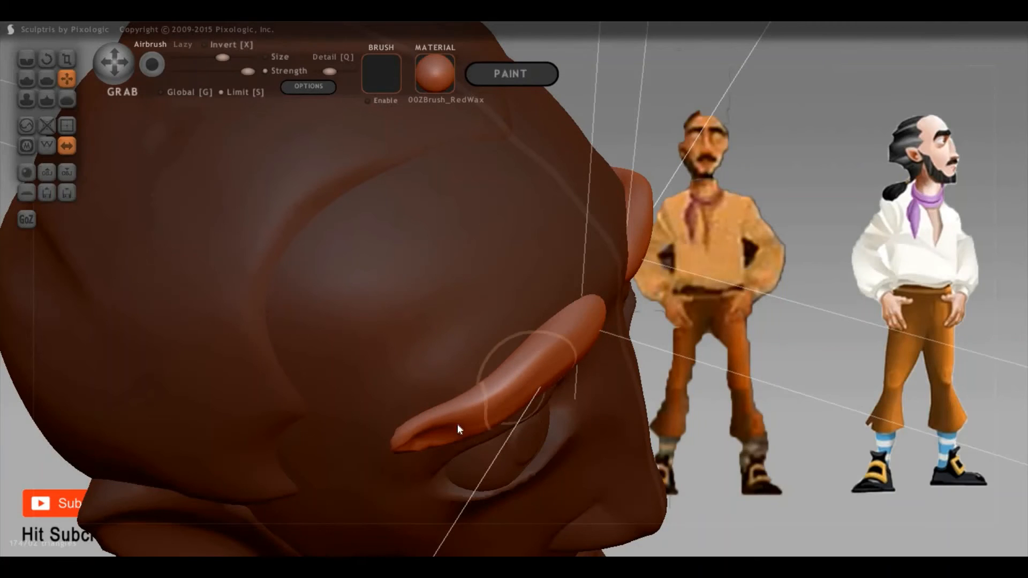
pyautogui.moveTo(450, 427)
pyautogui.mouseDown()
pyautogui.moveTo(427, 438)
pyautogui.moveTo(424, 414)
pyautogui.mouseUp()
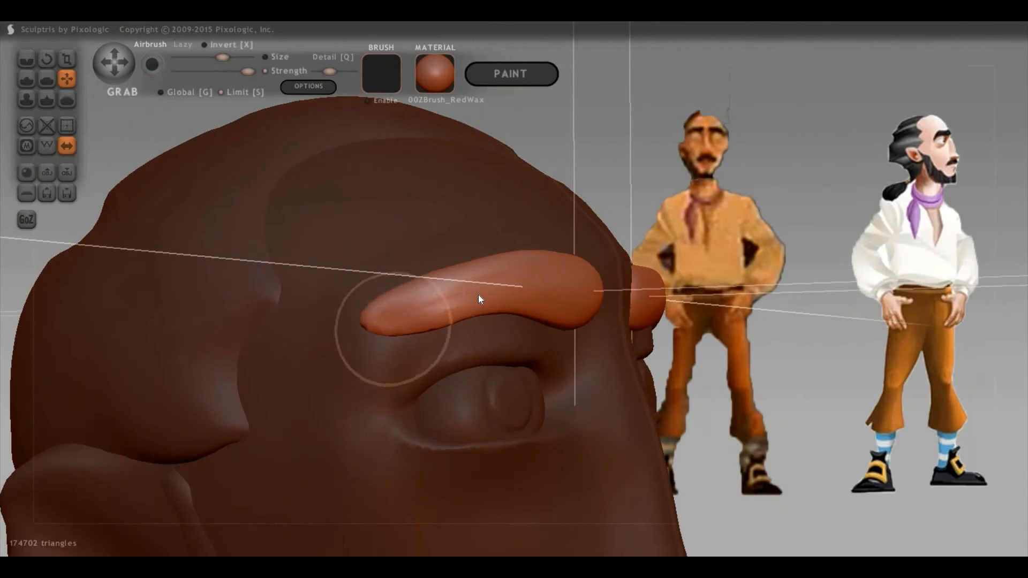
pyautogui.moveTo(480, 300)
pyautogui.mouseDown()
pyautogui.moveTo(482, 287)
pyautogui.moveTo(459, 311)
pyautogui.moveTo(506, 298)
pyautogui.mouseUp()
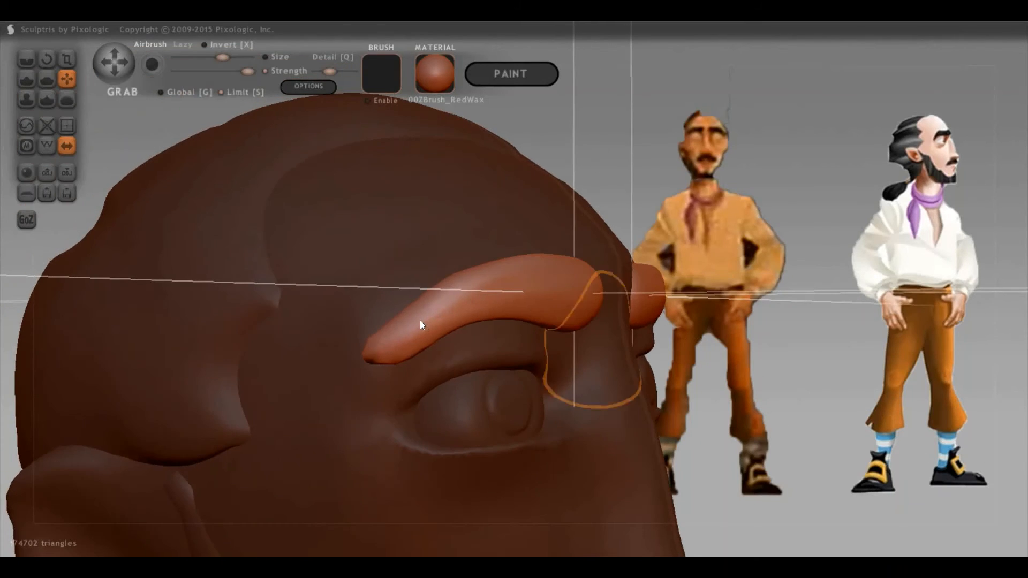
# Taper the eyebrows' outer tails into downward points and raise the arch just inside them with Grab
pyautogui.moveTo(390, 305)
pyautogui.mouseDown()
pyautogui.moveTo(404, 307)
pyautogui.moveTo(370, 321)
pyautogui.moveTo(385, 324)
pyautogui.moveTo(387, 315)
pyautogui.moveTo(365, 360)
pyautogui.moveTo(368, 341)
pyautogui.mouseUp()
pyautogui.press('p')
pyautogui.press('g')
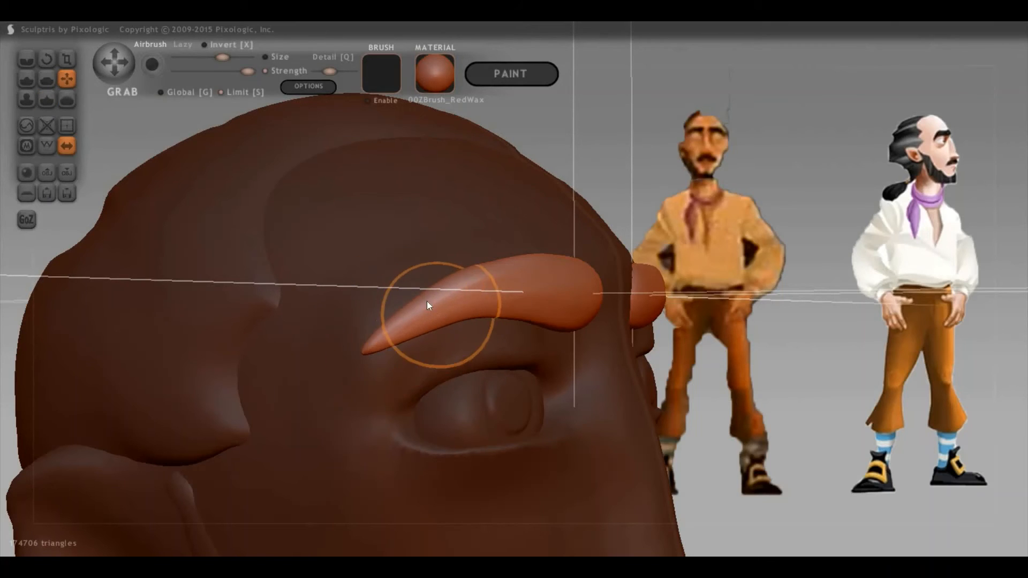
pyautogui.moveTo(417, 296); pyautogui.dragTo(425, 283)
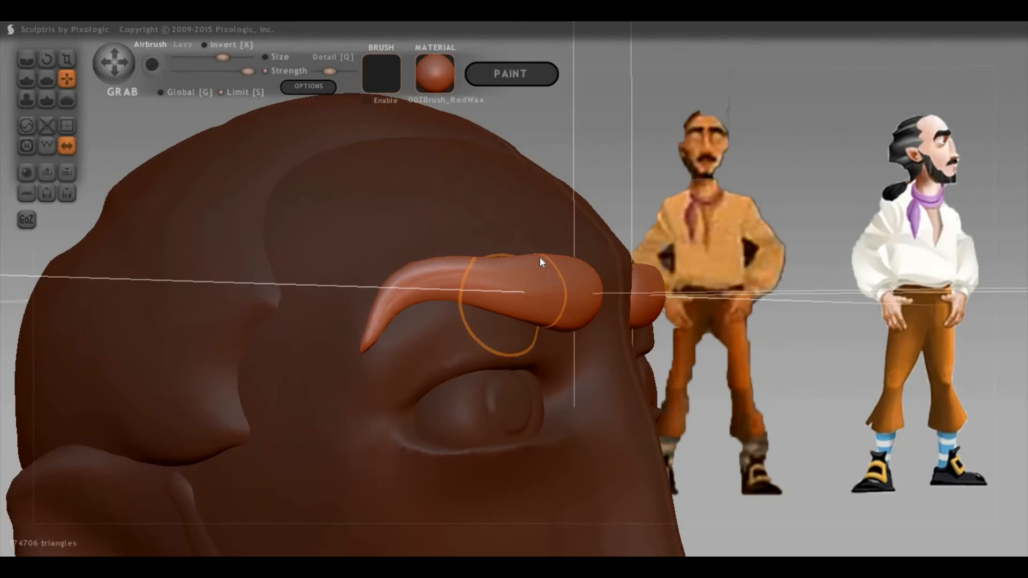
pyautogui.moveTo(543, 266); pyautogui.dragTo(570, 311)
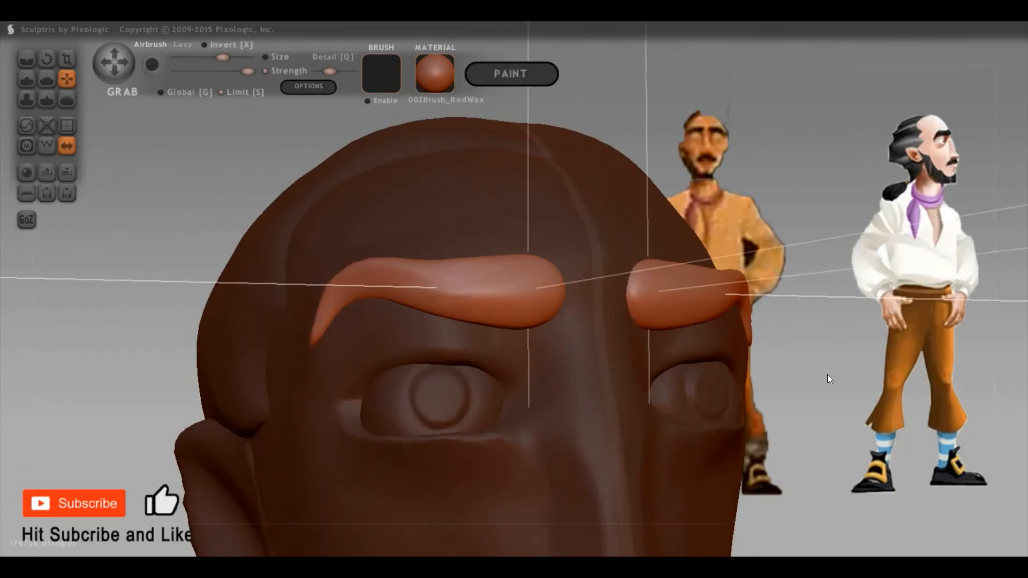
# Flatten the front faces of the eyebrows along their length, adjusting the brush size
pyautogui.moveTo(828, 375)
pyautogui.mouseDown()
pyautogui.moveTo(934, 303)
pyautogui.moveTo(870, 315)
pyautogui.moveTo(574, 278)
pyautogui.mouseUp()
pyautogui.press('5')
pyautogui.press('space')
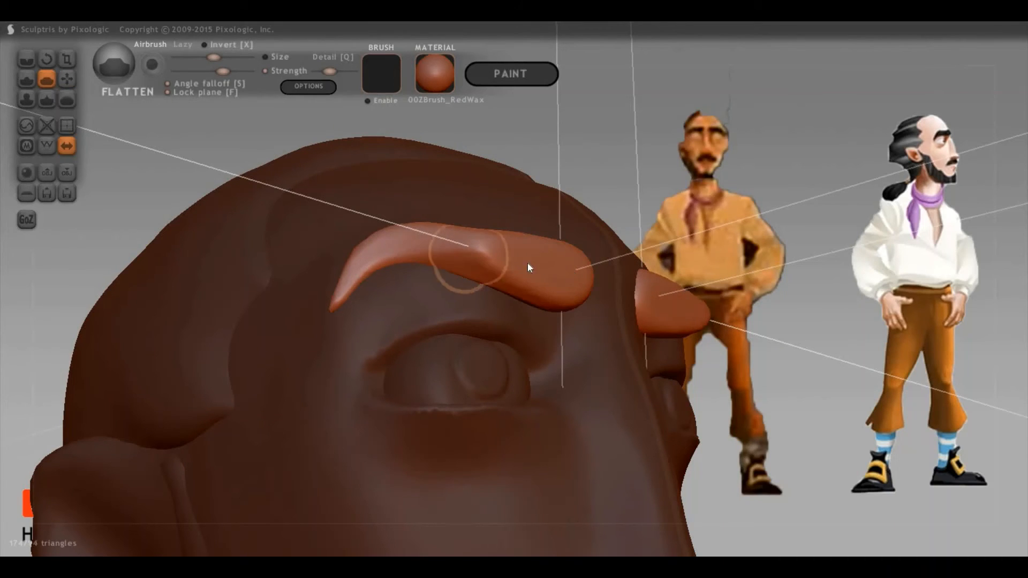
pyautogui.moveTo(441, 261); pyautogui.dragTo(788, 277)
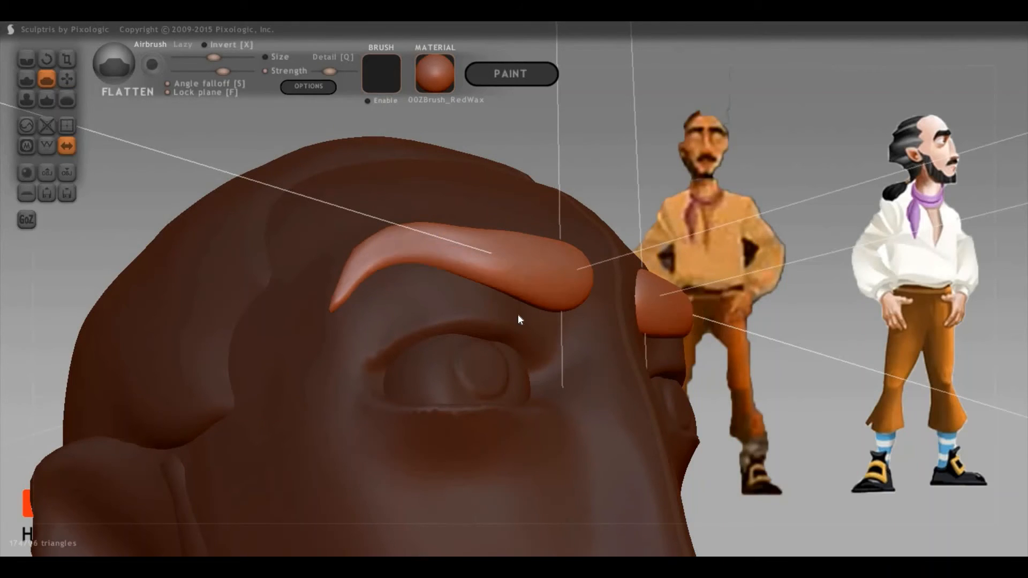
pyautogui.moveTo(518, 317)
pyautogui.mouseDown()
pyautogui.moveTo(385, 298)
pyautogui.moveTo(533, 307)
pyautogui.moveTo(506, 327)
pyautogui.moveTo(478, 318)
pyautogui.moveTo(526, 319)
pyautogui.moveTo(568, 297)
pyautogui.mouseUp()
pyautogui.moveTo(932, 273); pyautogui.dragTo(544, 292)
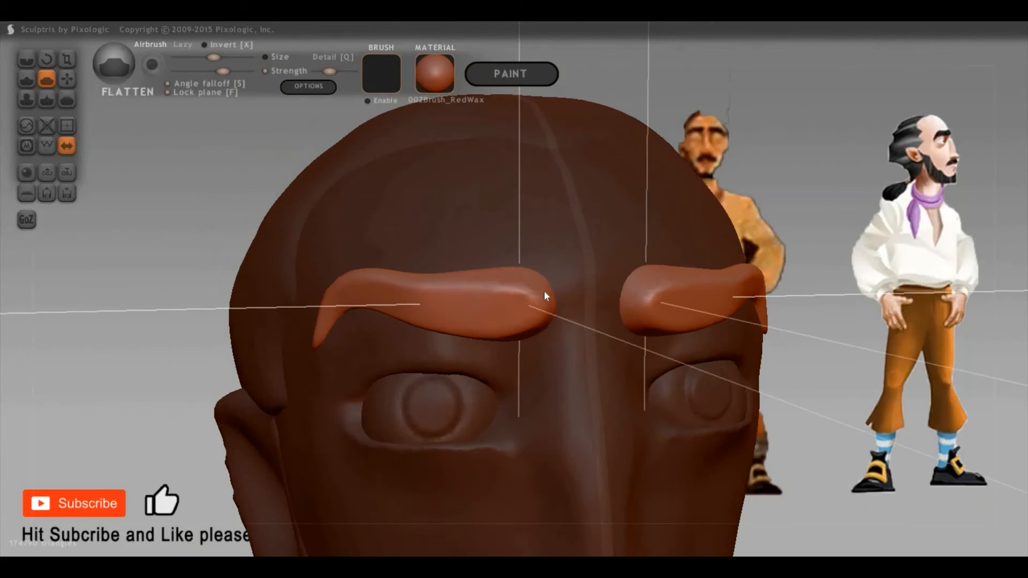
# Reshape the lower edges and thick inner portions of the eyebrows with Grab
pyautogui.press('g')
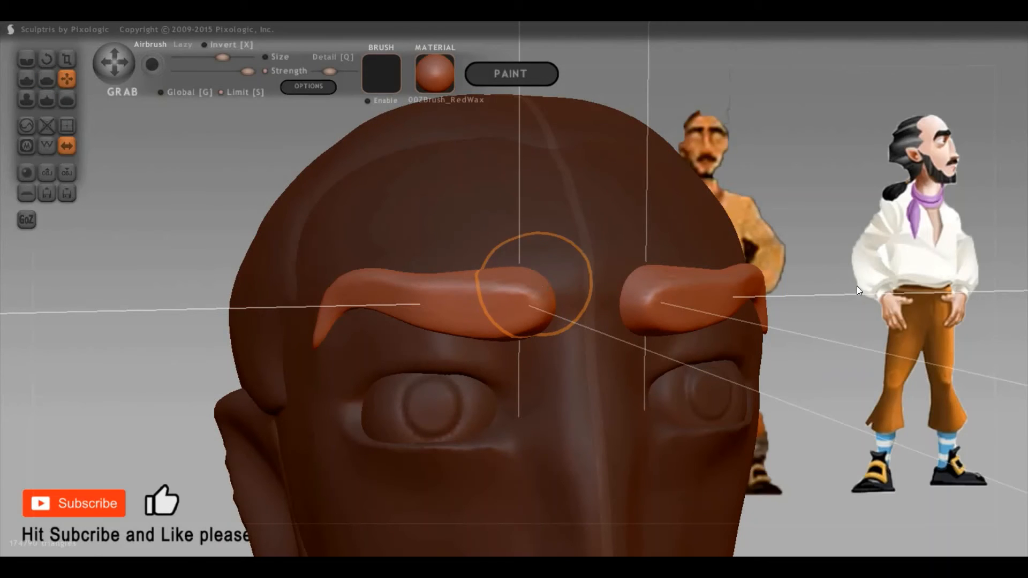
pyautogui.moveTo(949, 323); pyautogui.dragTo(563, 333)
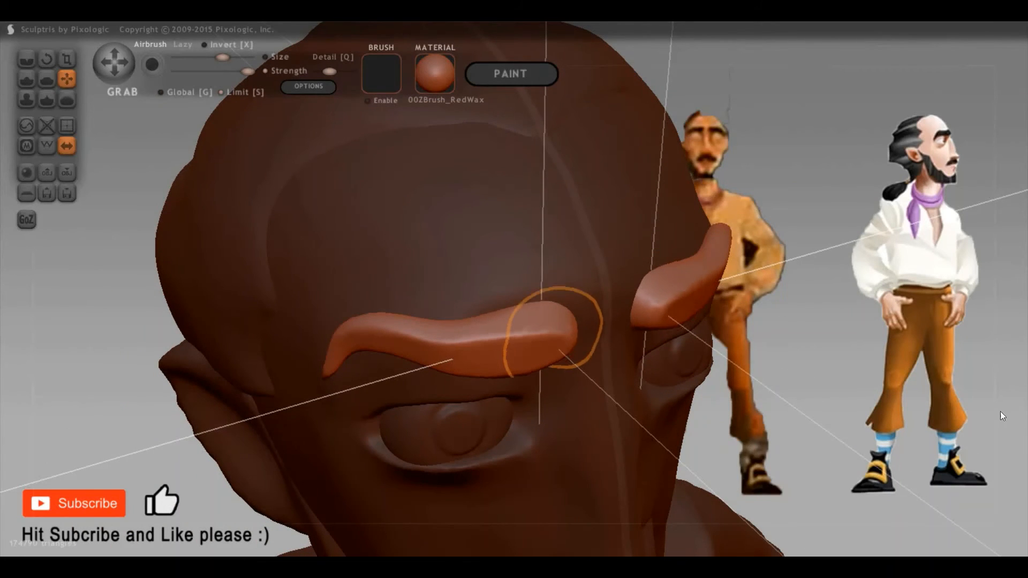
pyautogui.moveTo(699, 310); pyautogui.dragTo(530, 308)
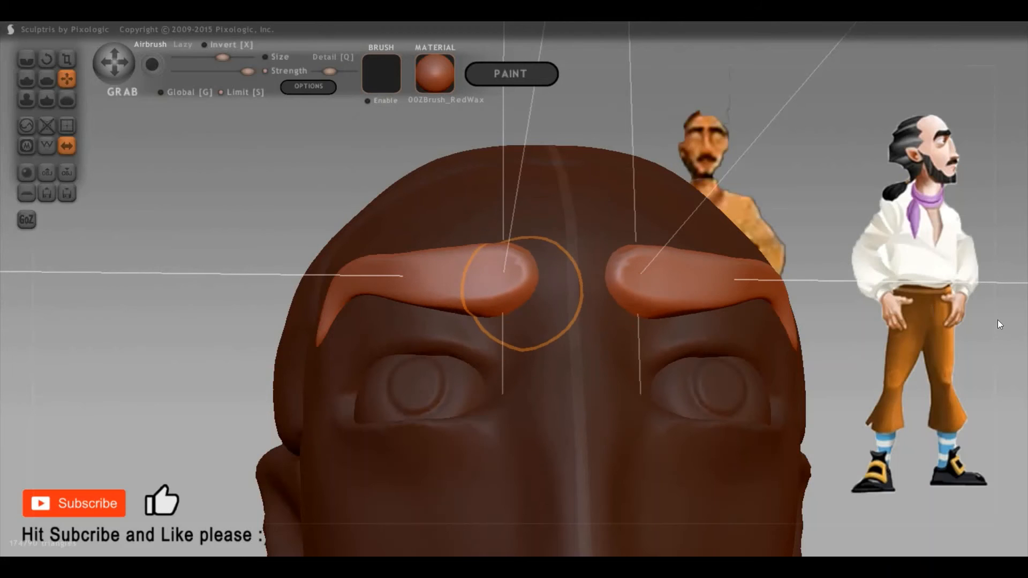
pyautogui.moveTo(998, 320)
pyautogui.mouseDown()
pyautogui.moveTo(1008, 361)
pyautogui.moveTo(541, 342)
pyautogui.mouseUp()
pyautogui.scroll(5, 533, 319)
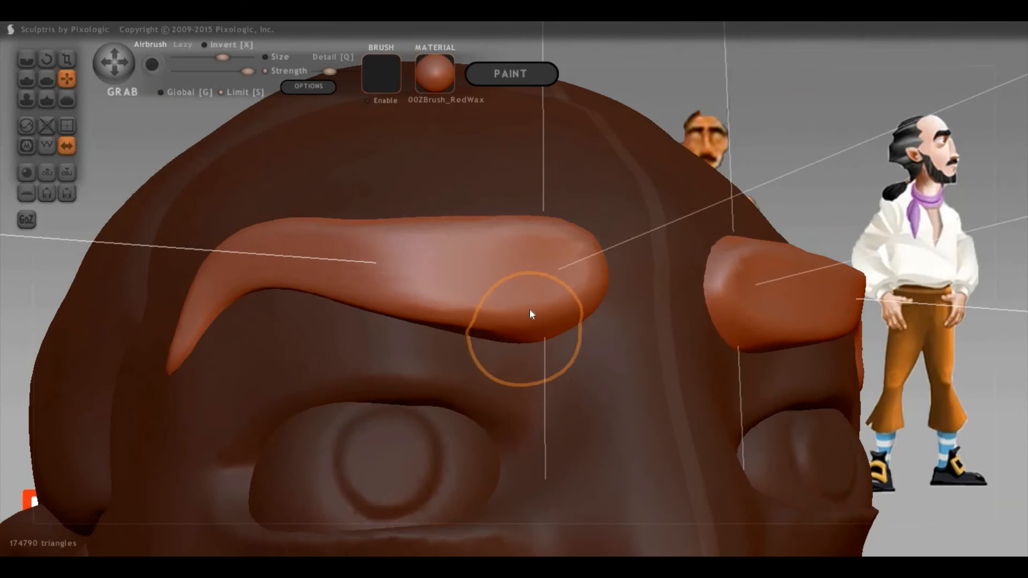
pyautogui.moveTo(455, 314)
pyautogui.mouseDown()
pyautogui.moveTo(447, 291)
pyautogui.moveTo(482, 305)
pyautogui.mouseUp()
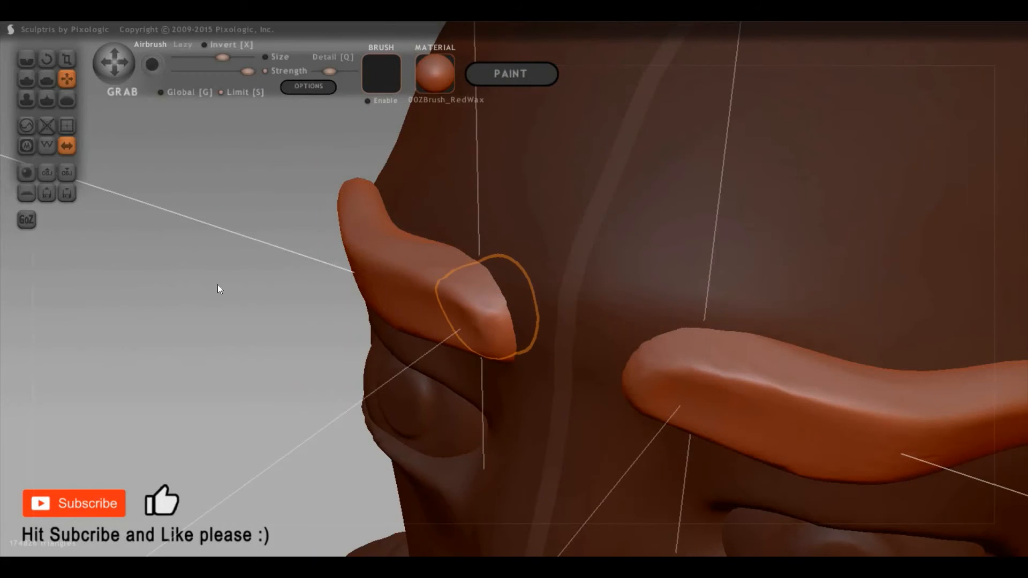
# Square off the rounded inner ends of the eyebrows by pushing them outward and pulling out their corners with Grab
pyautogui.moveTo(264, 233)
pyautogui.mouseDown()
pyautogui.moveTo(280, 284)
pyautogui.moveTo(281, 260)
pyautogui.mouseUp()
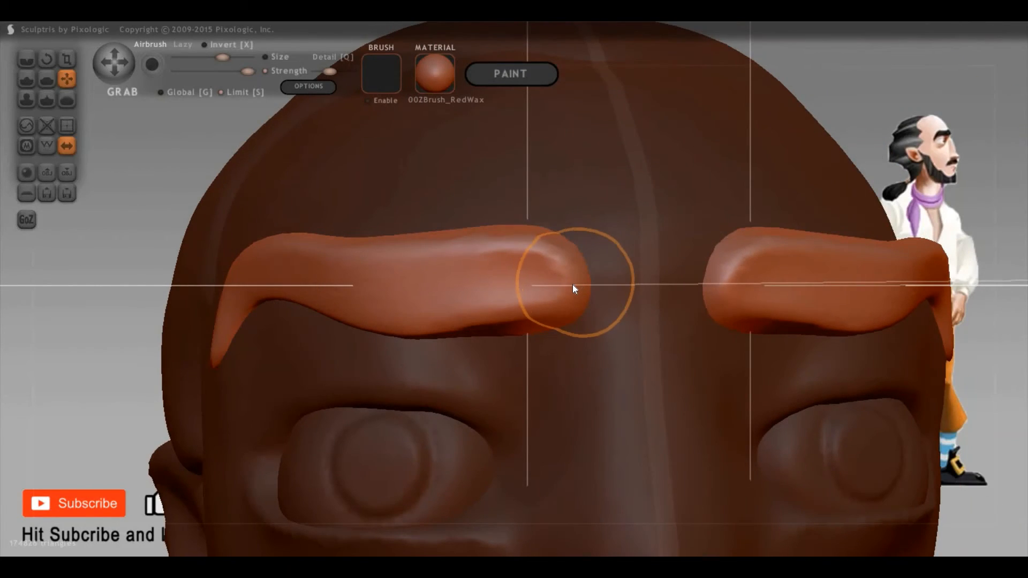
pyautogui.moveTo(571, 284)
pyautogui.mouseDown()
pyautogui.moveTo(550, 284)
pyautogui.moveTo(550, 301)
pyautogui.moveTo(537, 293)
pyautogui.mouseUp()
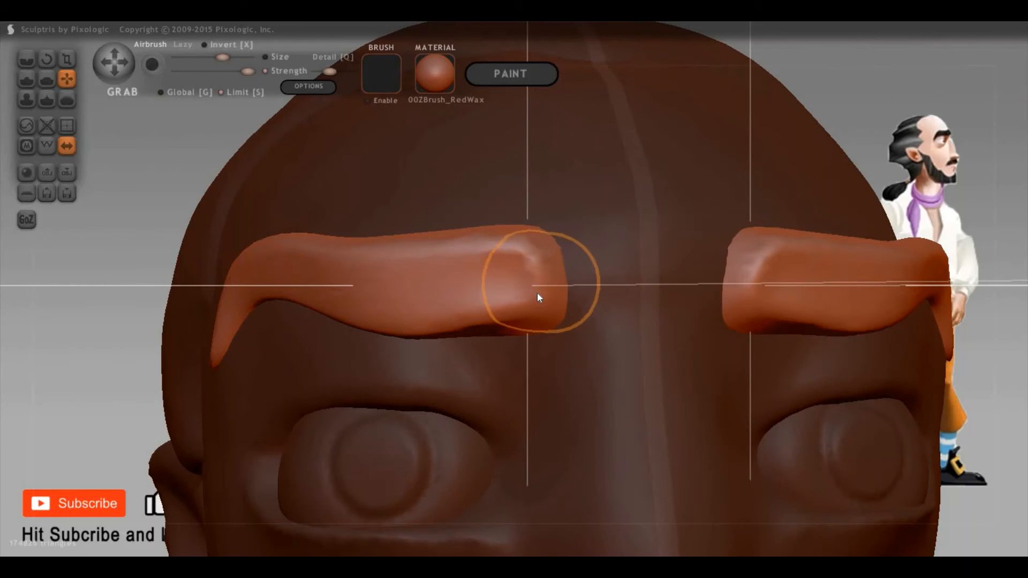
pyautogui.moveTo(531, 224); pyautogui.dragTo(535, 217)
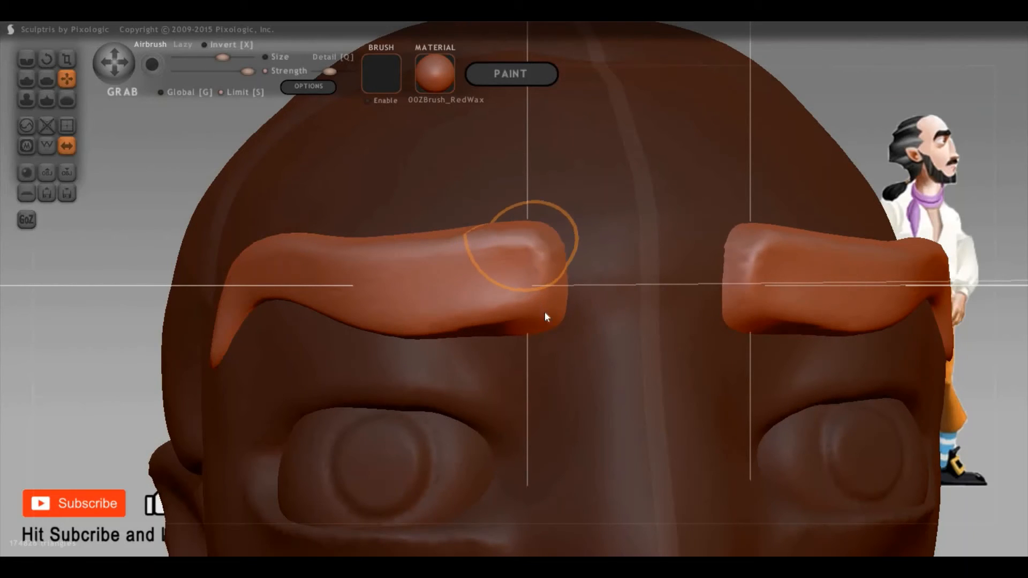
pyautogui.moveTo(541, 316); pyautogui.dragTo(549, 322)
pyautogui.moveTo(536, 265)
pyautogui.mouseDown()
pyautogui.moveTo(525, 277)
pyautogui.moveTo(538, 282)
pyautogui.moveTo(525, 281)
pyautogui.moveTo(529, 263)
pyautogui.mouseUp()
# Flatten the eyebrows' inner ends and sharpen their edges with Pinch at a smaller brush size
pyautogui.press('5')
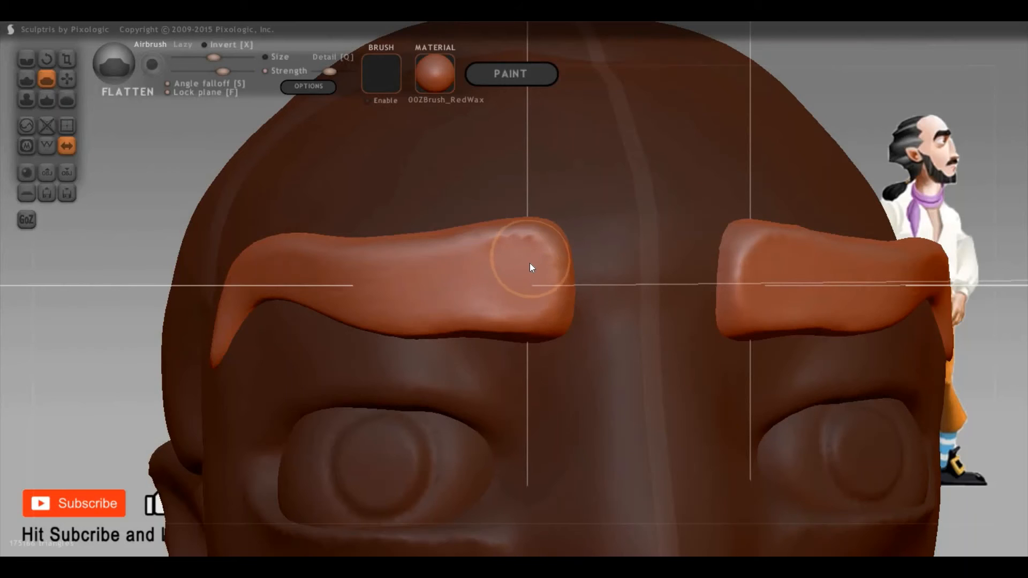
pyautogui.press('8')
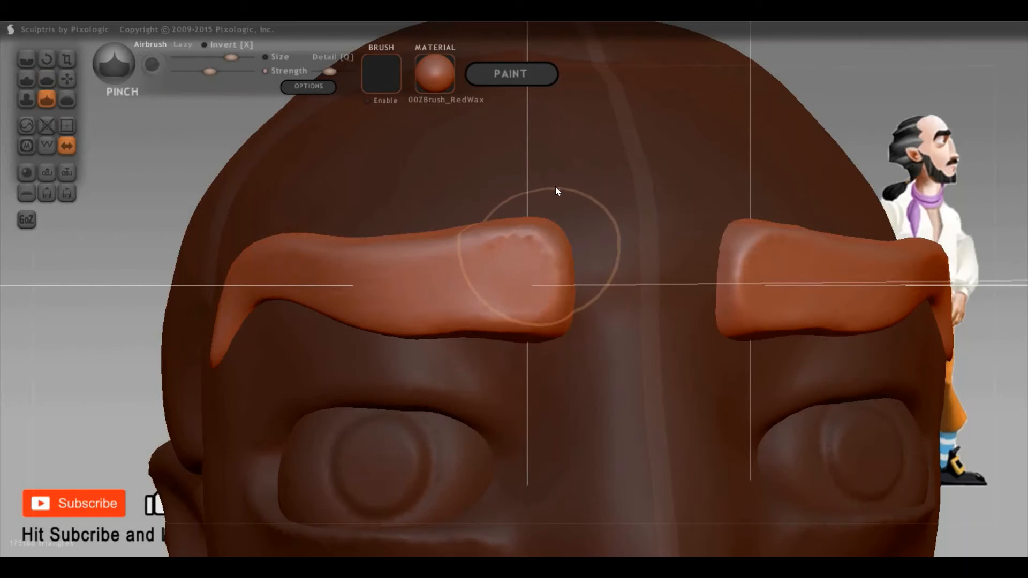
pyautogui.press('space')
pyautogui.moveTo(555, 193); pyautogui.dragTo(542, 236)
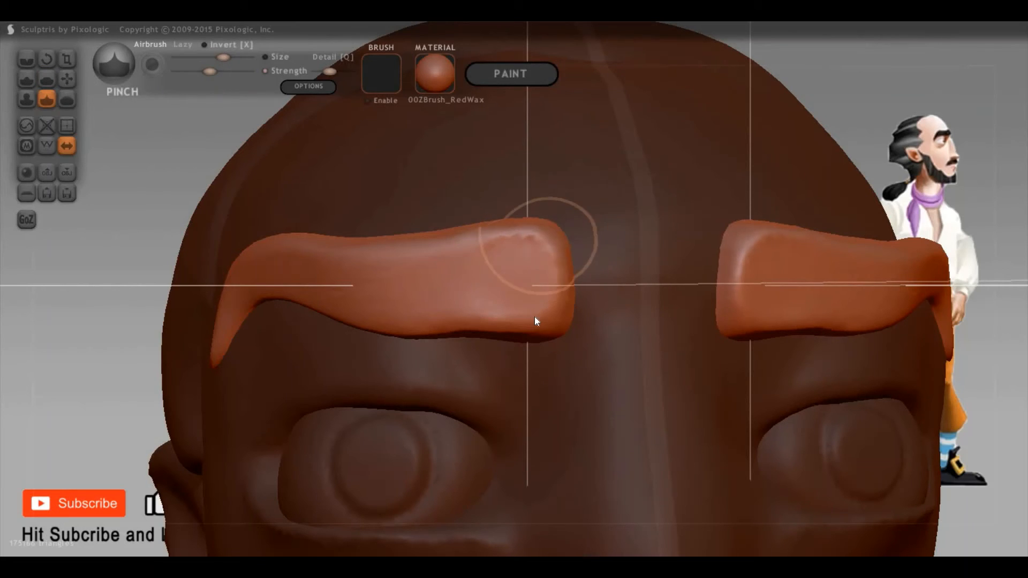
pyautogui.moveTo(534, 317)
pyautogui.mouseDown()
pyautogui.moveTo(395, 332)
pyautogui.moveTo(453, 328)
pyautogui.mouseUp()
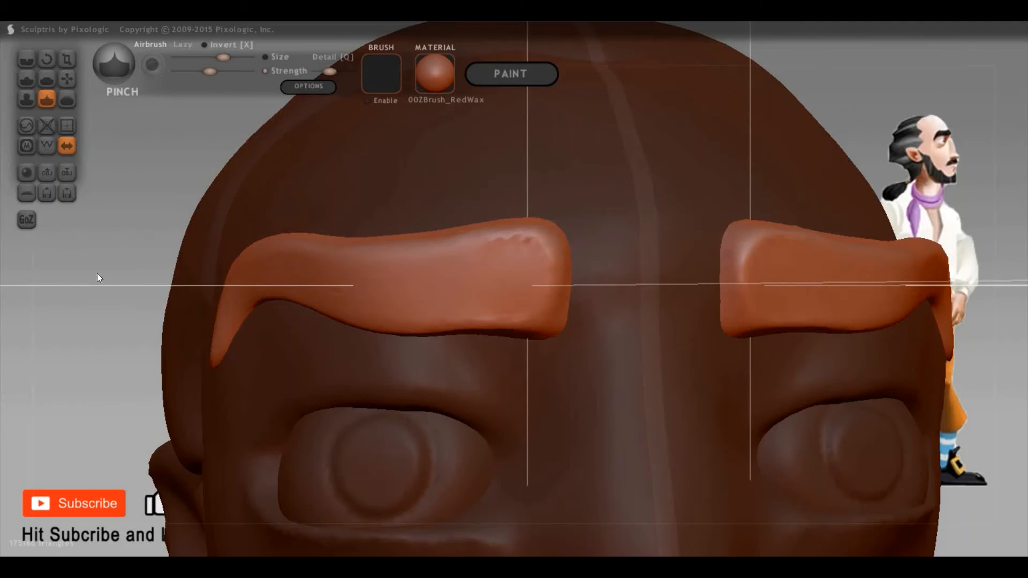
# Adjust how the eyebrows' inner ends sit against the forehead with Grab
pyautogui.moveTo(98, 277); pyautogui.dragTo(321, 328)
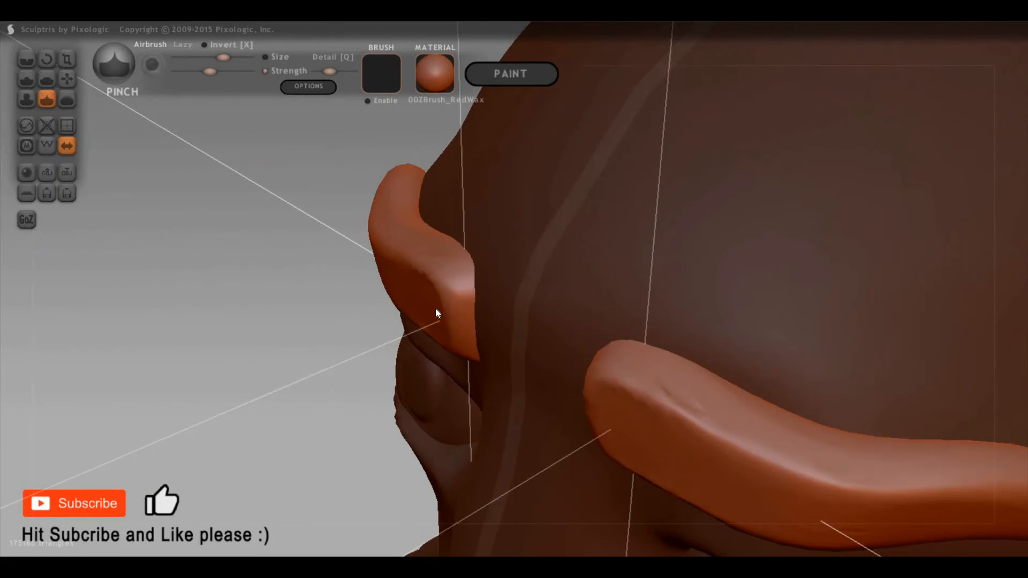
pyautogui.press('g')
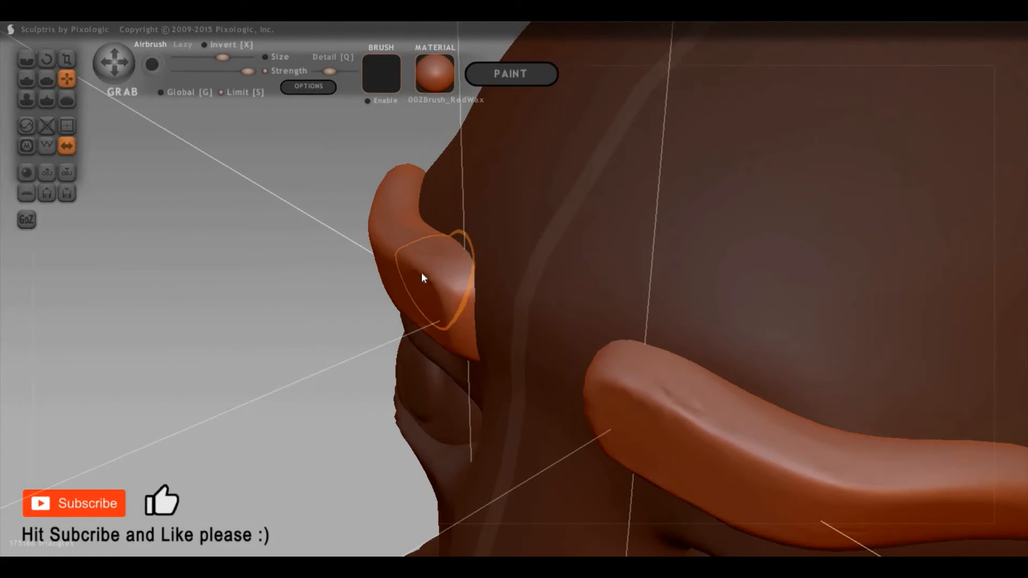
pyautogui.moveTo(432, 278); pyautogui.dragTo(384, 210, button='right')
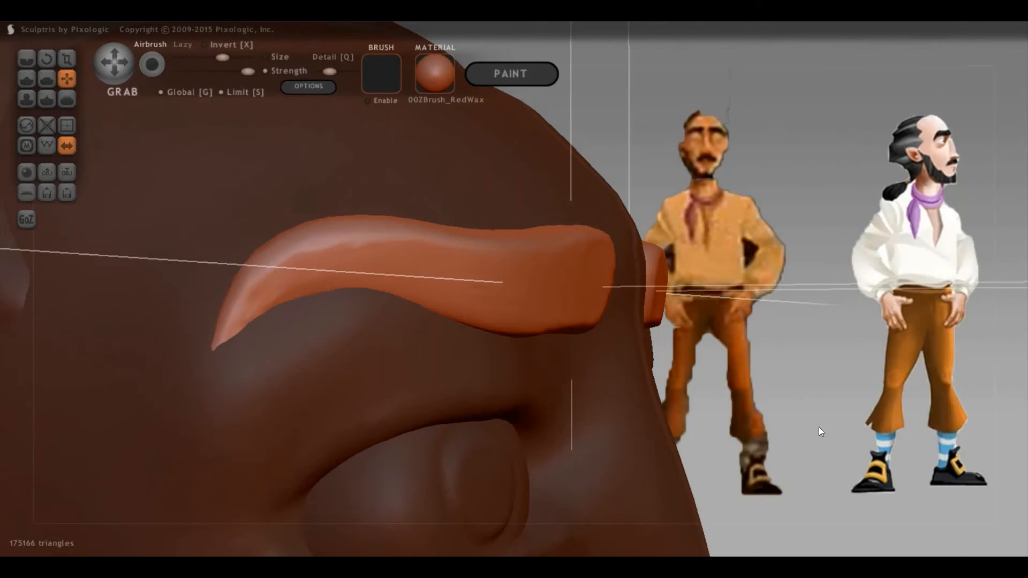
# Examine the eyebrows from several angles, close up and on the full figure, against the reference images
pyautogui.moveTo(819, 427); pyautogui.dragTo(834, 468)
pyautogui.scroll(-5, 834, 468)
pyautogui.moveTo(713, 321)
pyautogui.mouseDown()
pyautogui.moveTo(726, 356)
pyautogui.moveTo(760, 353)
pyautogui.mouseUp()
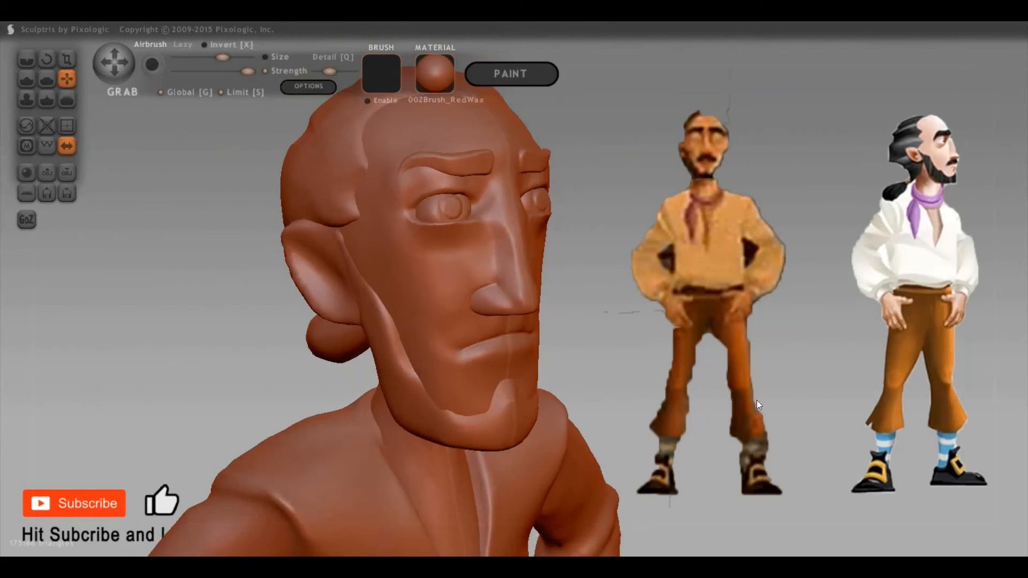
pyautogui.scroll(-4, 745, 369)
pyautogui.moveTo(742, 355)
pyautogui.mouseDown()
pyautogui.moveTo(763, 377)
pyautogui.moveTo(748, 377)
pyautogui.mouseUp()
pyautogui.scroll(-5, 749, 376)
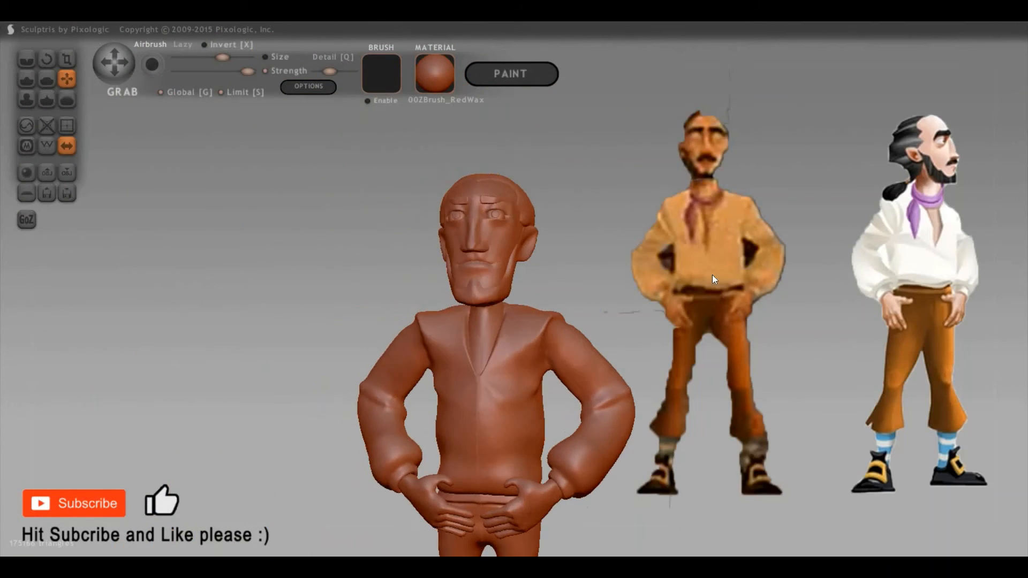
pyautogui.moveTo(712, 275)
pyautogui.mouseDown()
pyautogui.moveTo(707, 359)
pyautogui.moveTo(807, 345)
pyautogui.moveTo(767, 359)
pyautogui.moveTo(700, 355)
pyautogui.moveTo(737, 434)
pyautogui.mouseUp()
pyautogui.scroll(3, 723, 400)
pyautogui.scroll(-3, 711, 370)
pyautogui.moveTo(711, 369)
pyautogui.mouseDown()
pyautogui.moveTo(732, 378)
pyautogui.moveTo(730, 405)
pyautogui.moveTo(697, 423)
pyautogui.mouseUp()
pyautogui.scroll(5, 731, 378)
pyautogui.scroll(5, 673, 357)
pyautogui.scroll(3, 712, 399)
pyautogui.scroll(3, 734, 359)
pyautogui.moveTo(742, 346)
pyautogui.mouseDown()
pyautogui.moveTo(781, 305)
pyautogui.moveTo(873, 321)
pyautogui.moveTo(851, 295)
pyautogui.mouseUp()
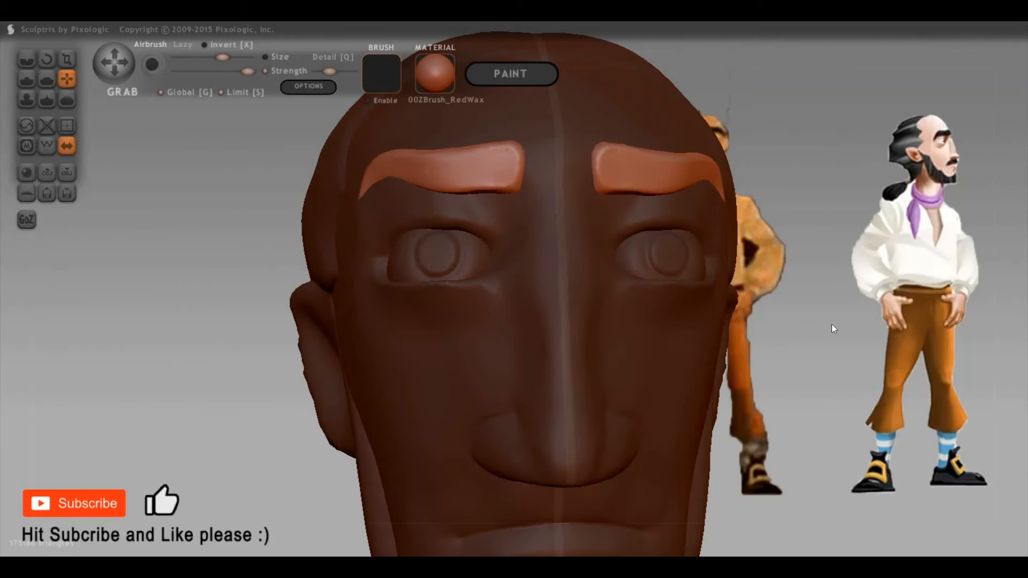
# Add a new sphere on the symmetry plane at the tip of the nose and scale it down uniformly to a small ball
pyautogui.moveTo(989, 338)
pyautogui.mouseDown()
pyautogui.moveTo(927, 326)
pyautogui.moveTo(951, 390)
pyautogui.moveTo(991, 315)
pyautogui.moveTo(975, 300)
pyautogui.mouseUp()
pyautogui.click(26, 170)
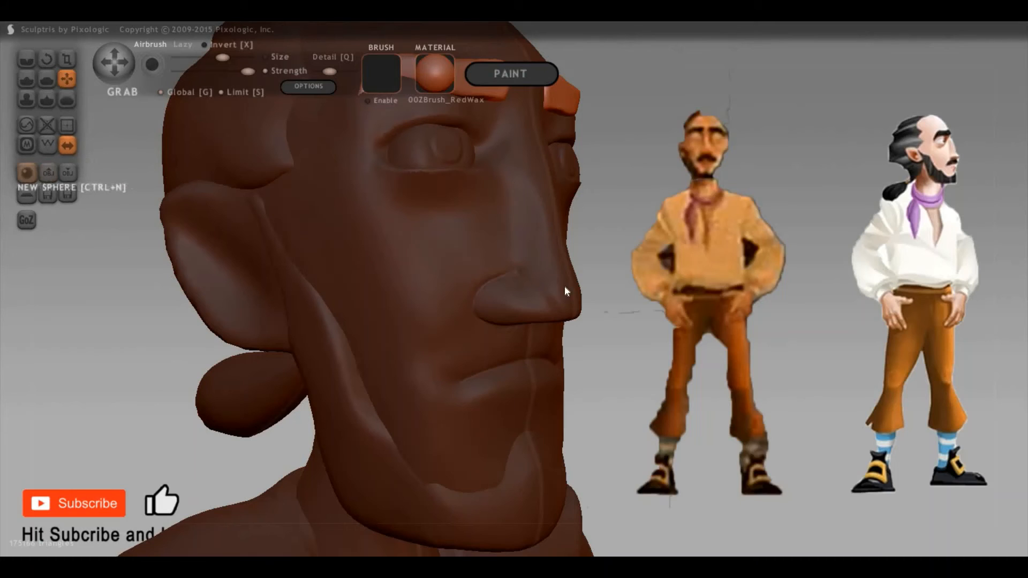
pyautogui.click(534, 314)
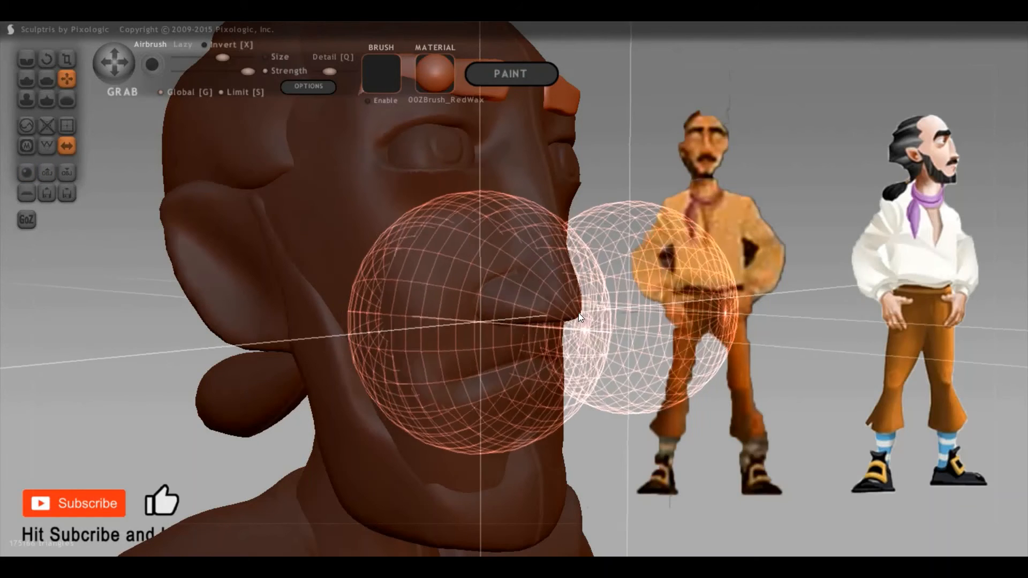
pyautogui.click(574, 311)
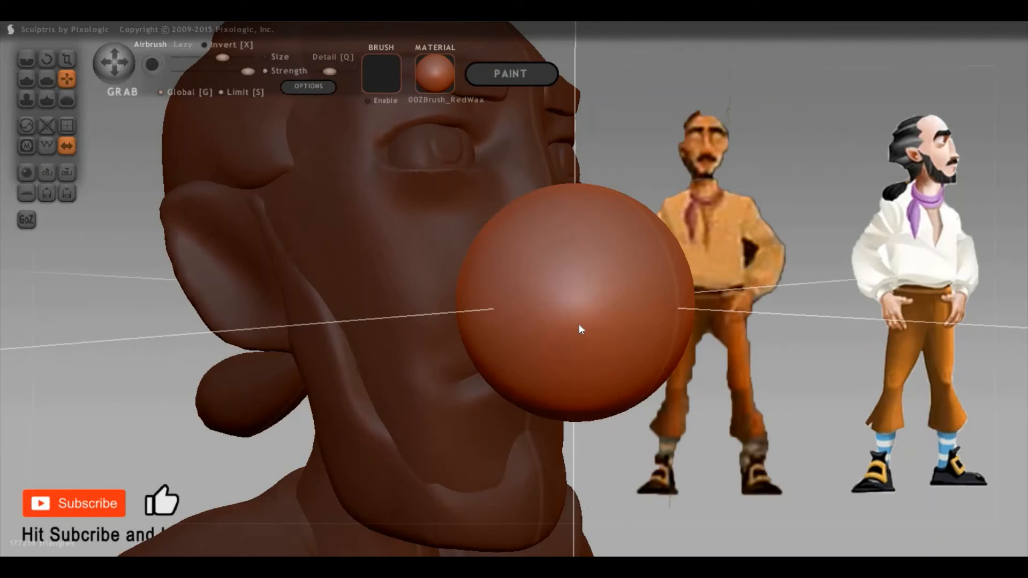
pyautogui.press('t')
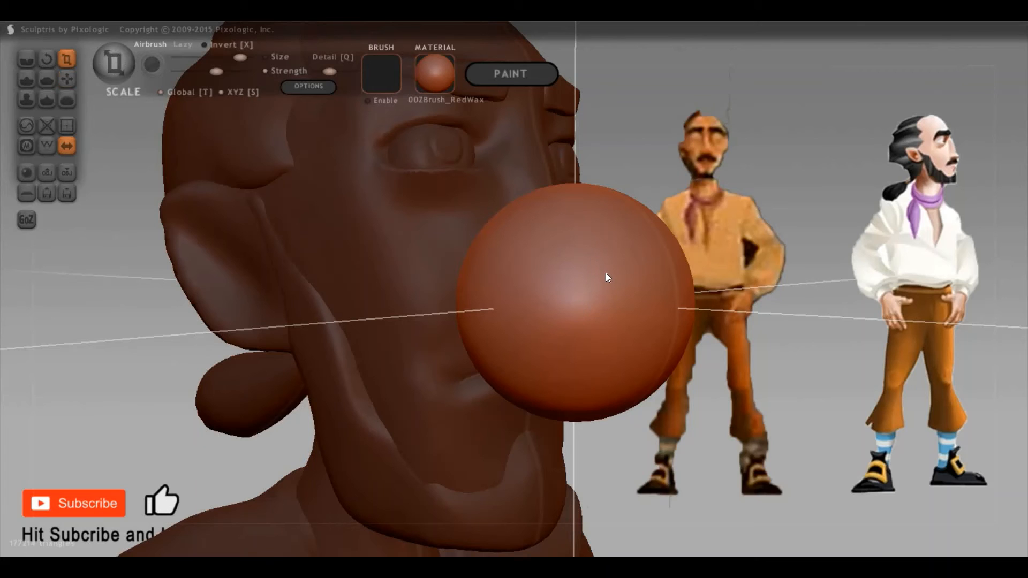
pyautogui.hotkey('ctrl', 'z')
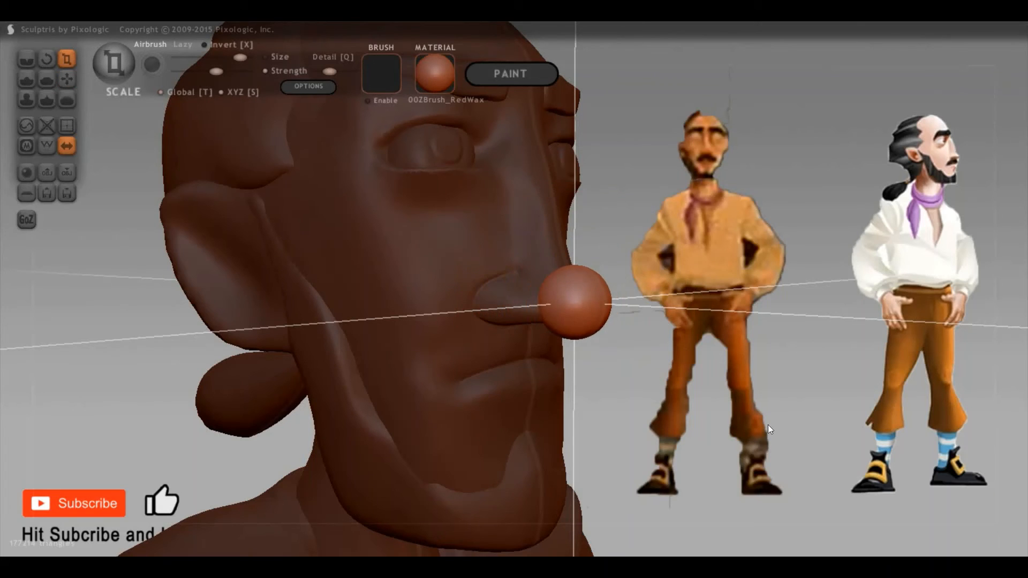
# Scale the sphere down further and move it beneath the nose, above the upper lip, with Grab
pyautogui.scroll(5, 768, 425)
pyautogui.moveTo(639, 323); pyautogui.dragTo(608, 233, button='middle')
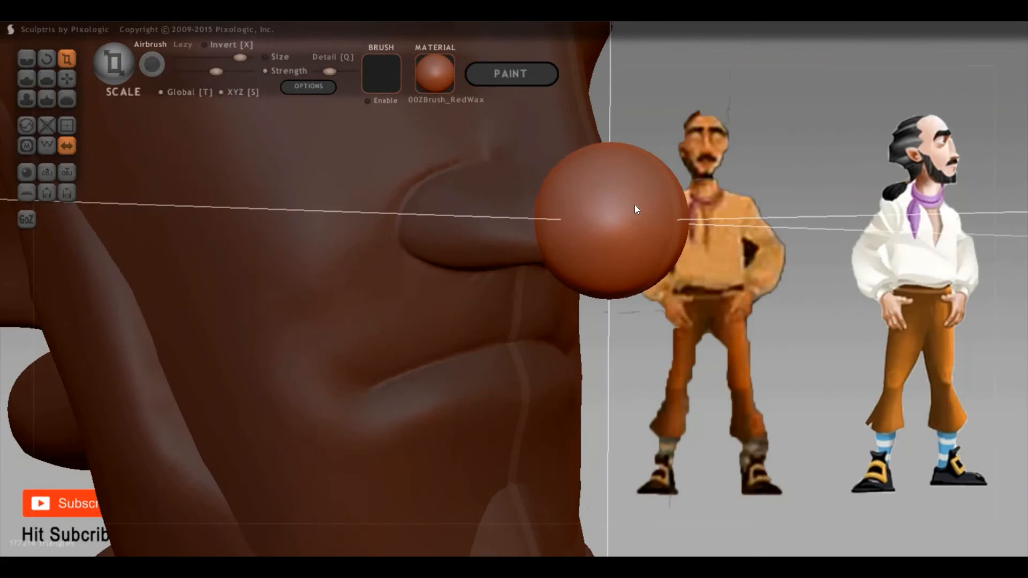
pyautogui.moveTo(570, 326); pyautogui.dragTo(634, 280)
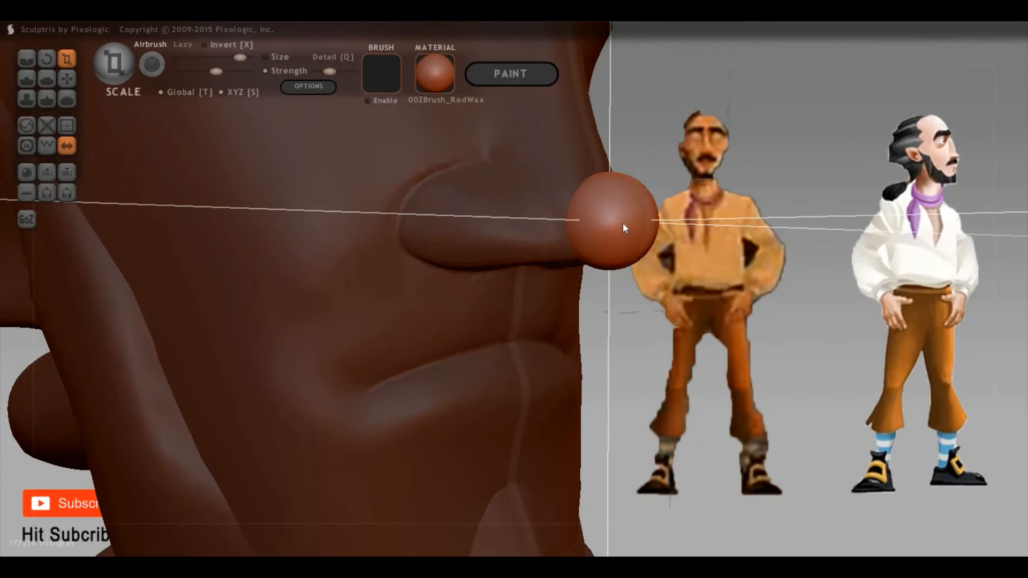
pyautogui.press('g')
pyautogui.moveTo(486, 308)
pyautogui.mouseDown()
pyautogui.moveTo(867, 369)
pyautogui.moveTo(489, 307)
pyautogui.moveTo(461, 333)
pyautogui.moveTo(468, 322)
pyautogui.mouseUp()
pyautogui.press('g')
# Pull the ball's sides outward above the lip with Grab, and undo the last two pulls
pyautogui.moveTo(407, 328); pyautogui.dragTo(267, 351)
pyautogui.moveTo(200, 363); pyautogui.dragTo(399, 353)
pyautogui.moveTo(475, 311); pyautogui.dragTo(327, 342)
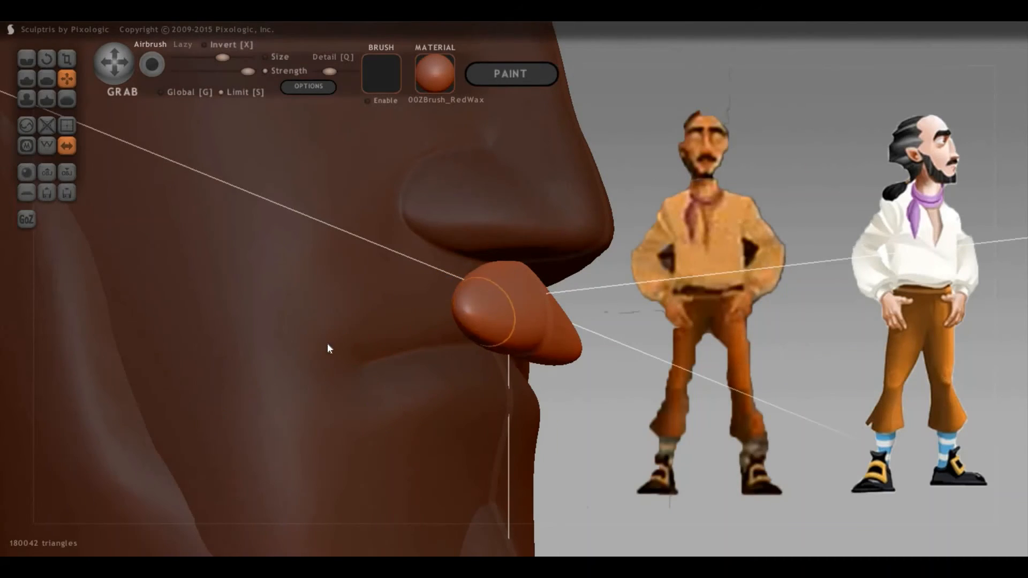
pyautogui.moveTo(533, 319)
pyautogui.mouseDown()
pyautogui.moveTo(420, 300)
pyautogui.moveTo(388, 342)
pyautogui.moveTo(359, 352)
pyautogui.moveTo(374, 346)
pyautogui.moveTo(363, 343)
pyautogui.mouseUp()
pyautogui.hotkey('ctrl', 'z')
pyautogui.hotkey('ctrl', 'z')
# Stretch the ball symmetrically toward the mouth corners with Grab to form a moustache with drooping, tapered ends
pyautogui.moveTo(556, 412)
pyautogui.mouseDown()
pyautogui.moveTo(499, 378)
pyautogui.moveTo(490, 401)
pyautogui.moveTo(549, 404)
pyautogui.moveTo(378, 350)
pyautogui.moveTo(318, 364)
pyautogui.mouseUp()
pyautogui.moveTo(376, 350)
pyautogui.mouseDown()
pyautogui.moveTo(322, 350)
pyautogui.moveTo(334, 357)
pyautogui.moveTo(459, 310)
pyautogui.moveTo(396, 318)
pyautogui.mouseUp()
pyautogui.press('p')
pyautogui.press('g')
pyautogui.moveTo(518, 319)
pyautogui.mouseDown()
pyautogui.moveTo(539, 300)
pyautogui.moveTo(449, 311)
pyautogui.moveTo(371, 346)
pyautogui.mouseUp()
# Flatten the moustache's front surface from the centre out to its ends
pyautogui.press('f')
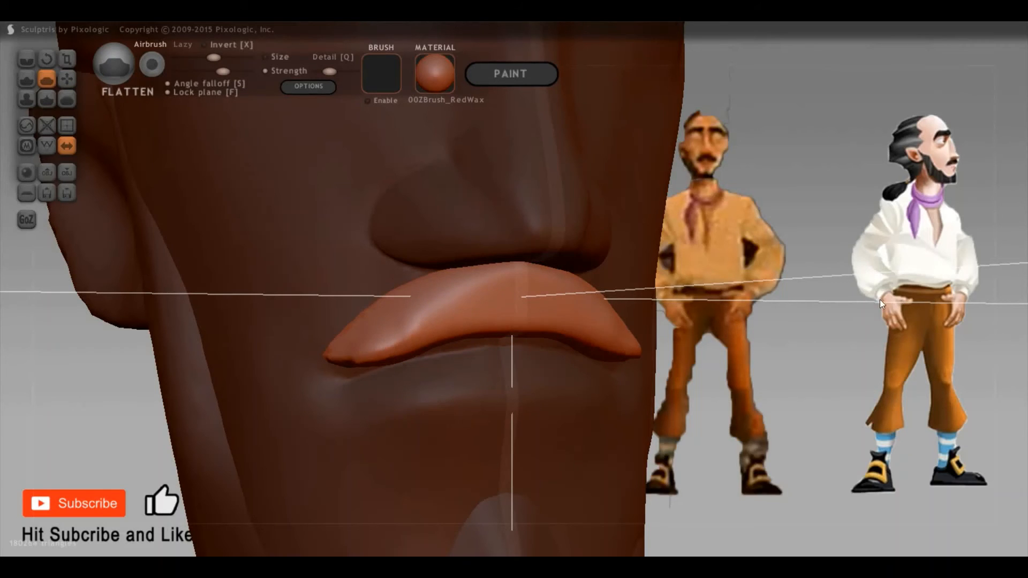
pyautogui.moveTo(880, 300)
pyautogui.mouseDown()
pyautogui.moveTo(586, 278)
pyautogui.moveTo(662, 298)
pyautogui.moveTo(673, 332)
pyautogui.mouseUp()
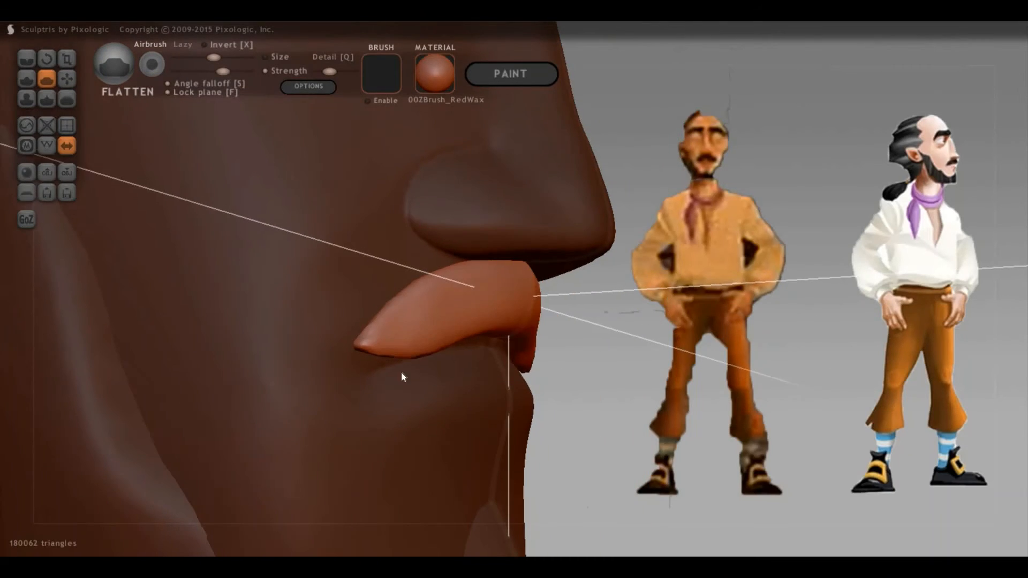
pyautogui.moveTo(401, 371); pyautogui.dragTo(407, 415, button='right')
pyautogui.moveTo(401, 373); pyautogui.dragTo(501, 313)
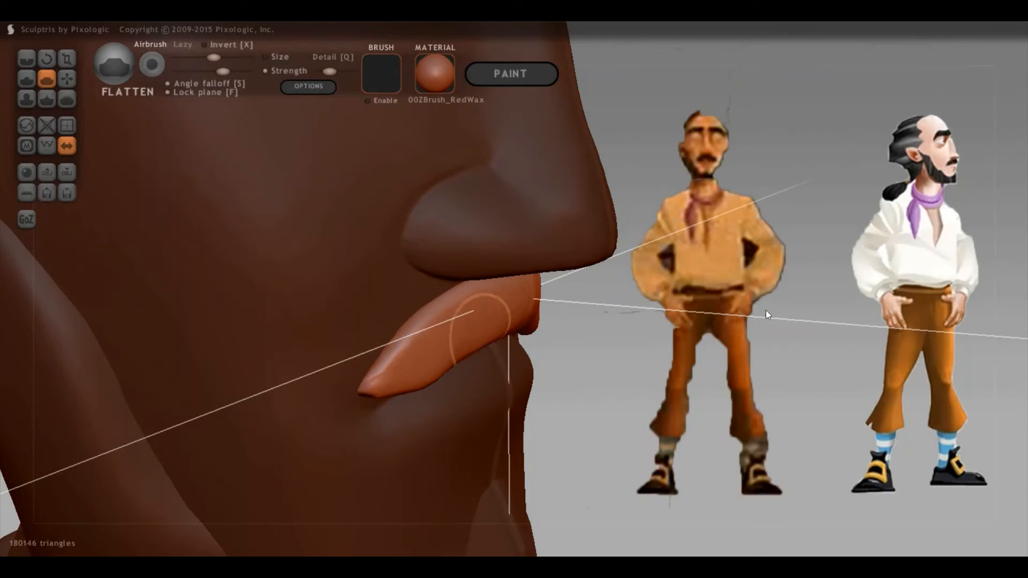
pyautogui.moveTo(665, 265); pyautogui.dragTo(354, 360)
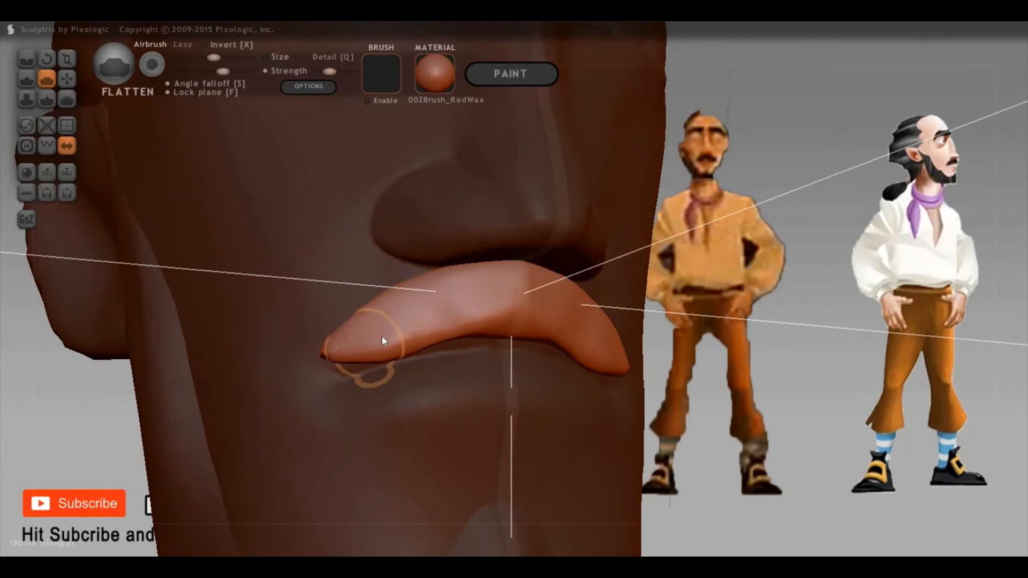
# Sharpen the moustache's upper and lower edges with Pinch
pyautogui.press('p')
pyautogui.press('space')
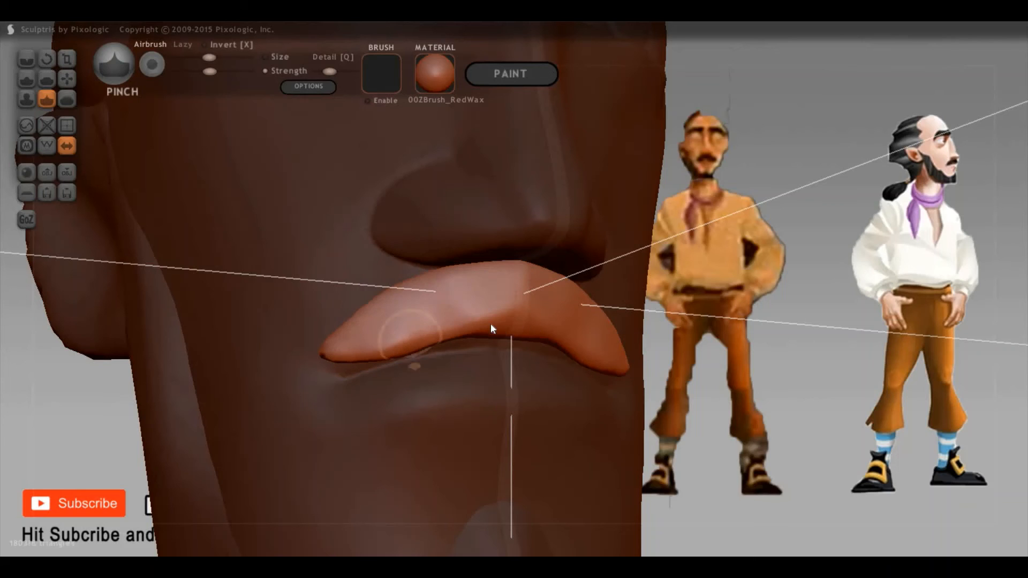
pyautogui.moveTo(516, 303)
pyautogui.mouseDown()
pyautogui.moveTo(481, 268)
pyautogui.moveTo(495, 276)
pyautogui.mouseUp()
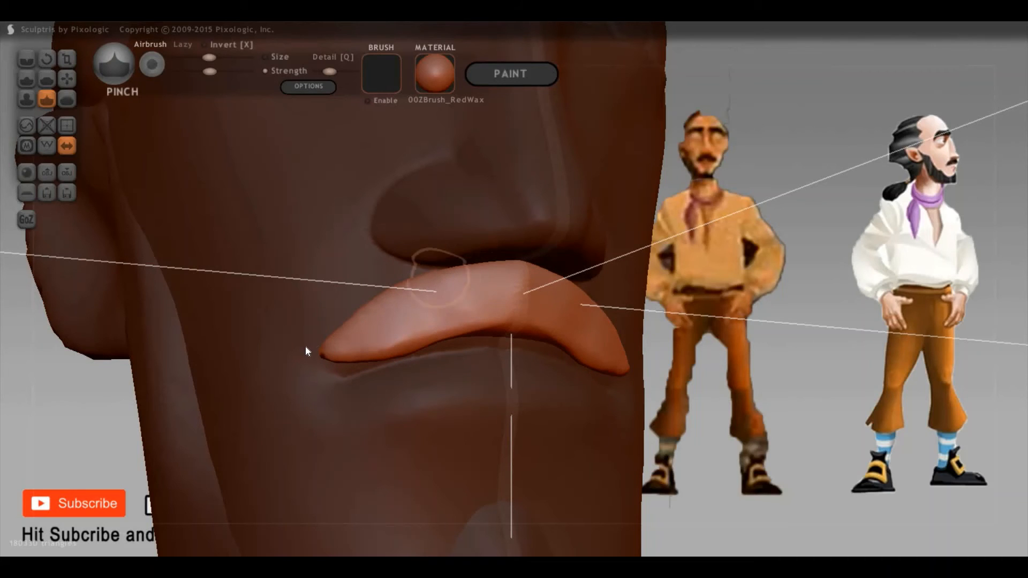
# Reshape the moustache's outer tips and lower edge with Grab, drawing the tips further down and raising the underside
pyautogui.moveTo(266, 367); pyautogui.dragTo(343, 324, button='right')
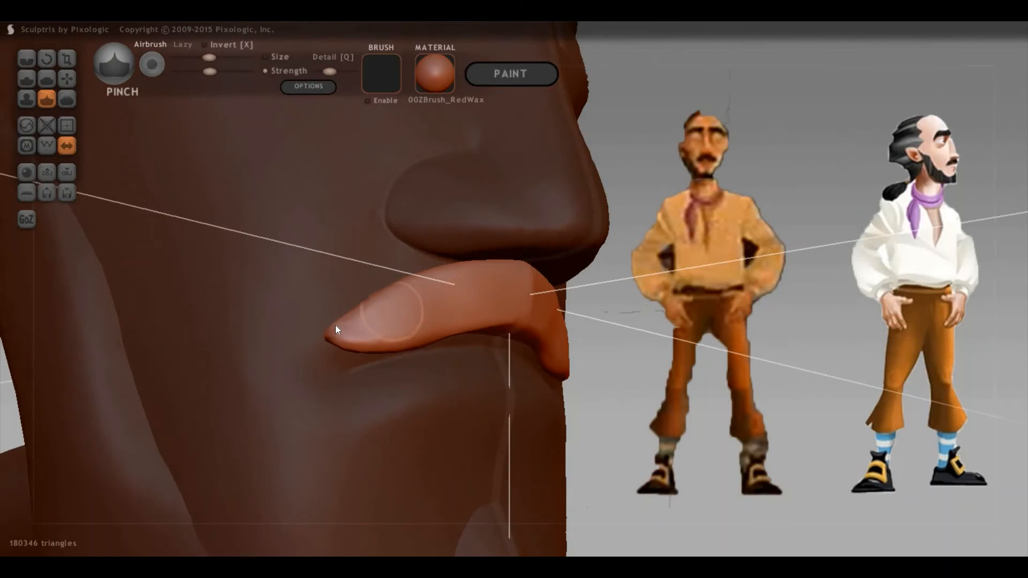
pyautogui.press('g')
pyautogui.moveTo(330, 337); pyautogui.dragTo(320, 348)
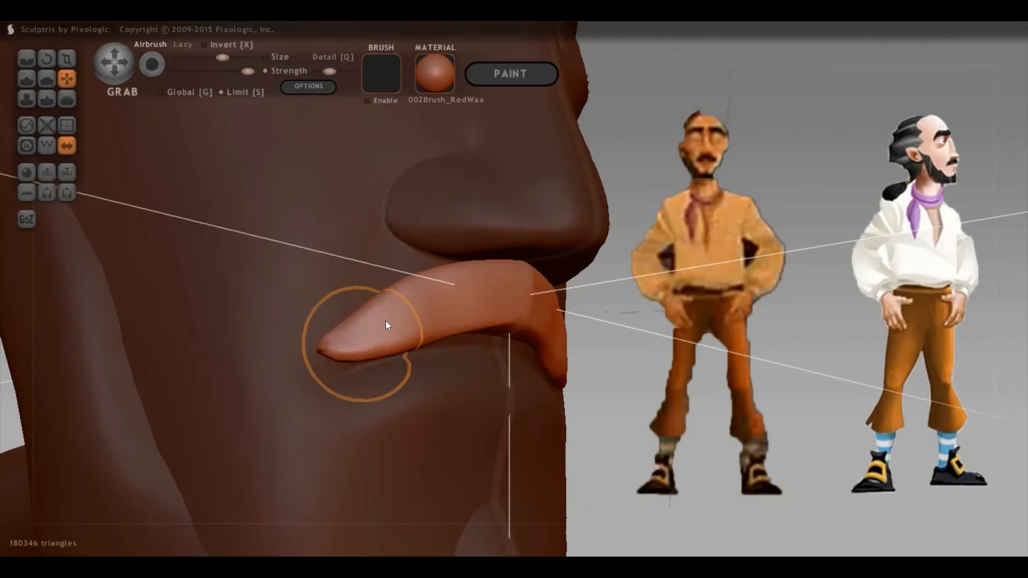
pyautogui.moveTo(395, 334); pyautogui.dragTo(386, 320)
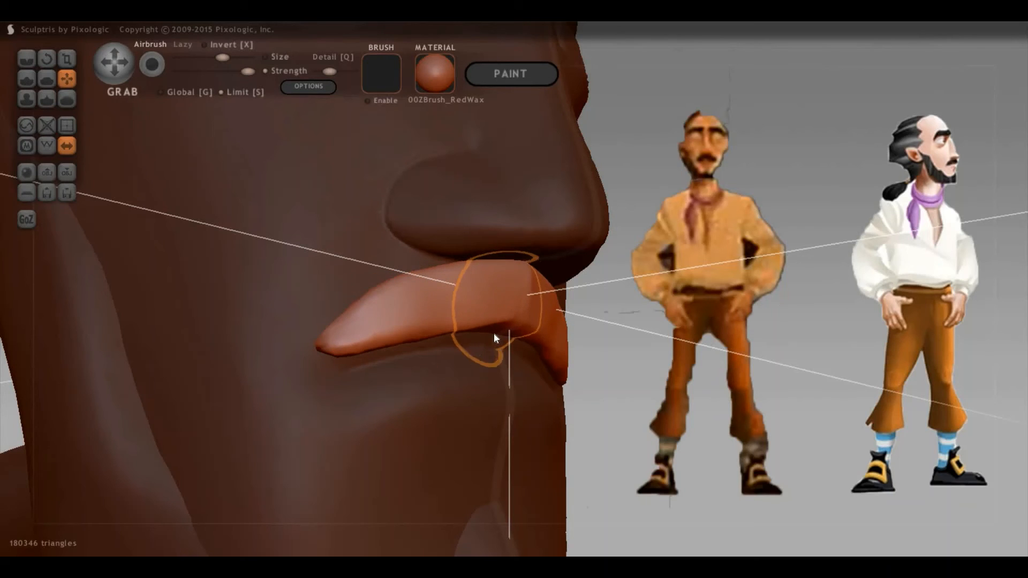
# Sharpen the moustache's side ends and lower edge with Pinch
pyautogui.moveTo(494, 333); pyautogui.dragTo(492, 326, button='right')
pyautogui.moveTo(718, 420)
pyautogui.mouseDown(button='right')
pyautogui.moveTo(792, 430)
pyautogui.moveTo(386, 360)
pyautogui.moveTo(857, 367)
pyautogui.mouseUp(button='right')
pyautogui.moveTo(641, 343); pyautogui.dragTo(538, 350, button='right')
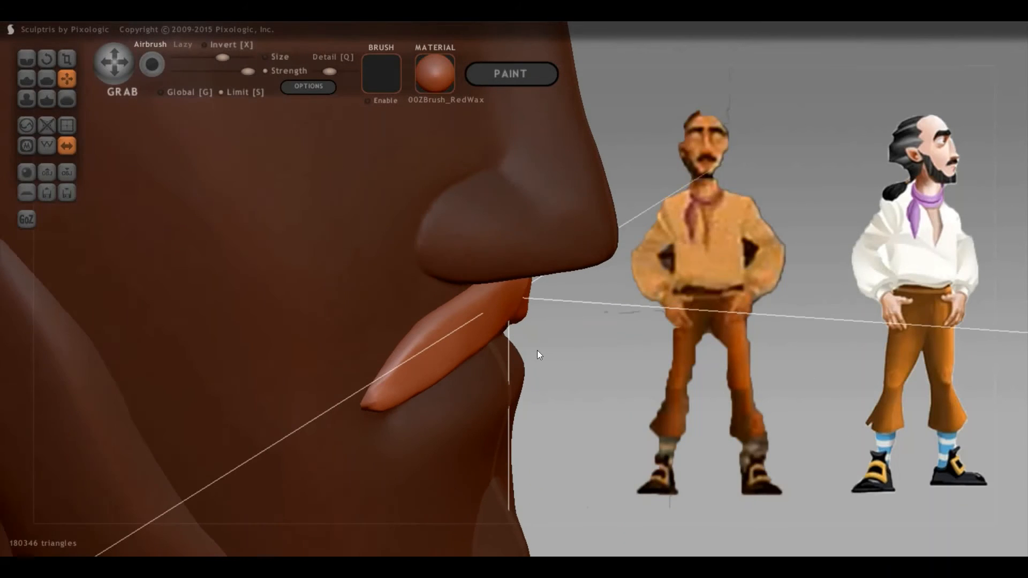
pyautogui.press('8')
pyautogui.moveTo(382, 390); pyautogui.dragTo(416, 356)
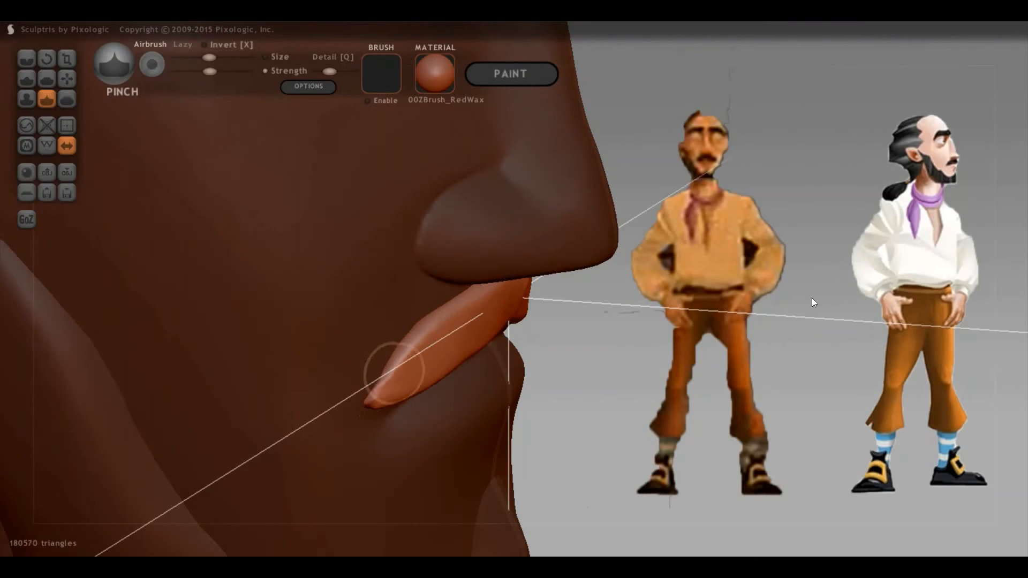
pyautogui.moveTo(529, 297); pyautogui.dragTo(501, 281, button='right')
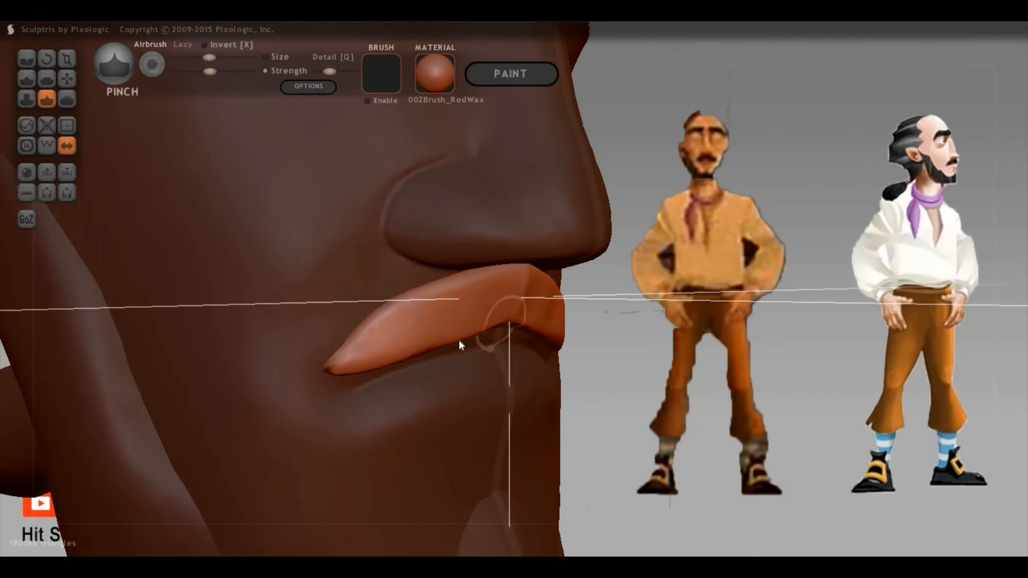
# Adjust the moustache's lower centre and outer ends with Grab, and pinch the tips to points
pyautogui.moveTo(797, 339); pyautogui.dragTo(501, 327)
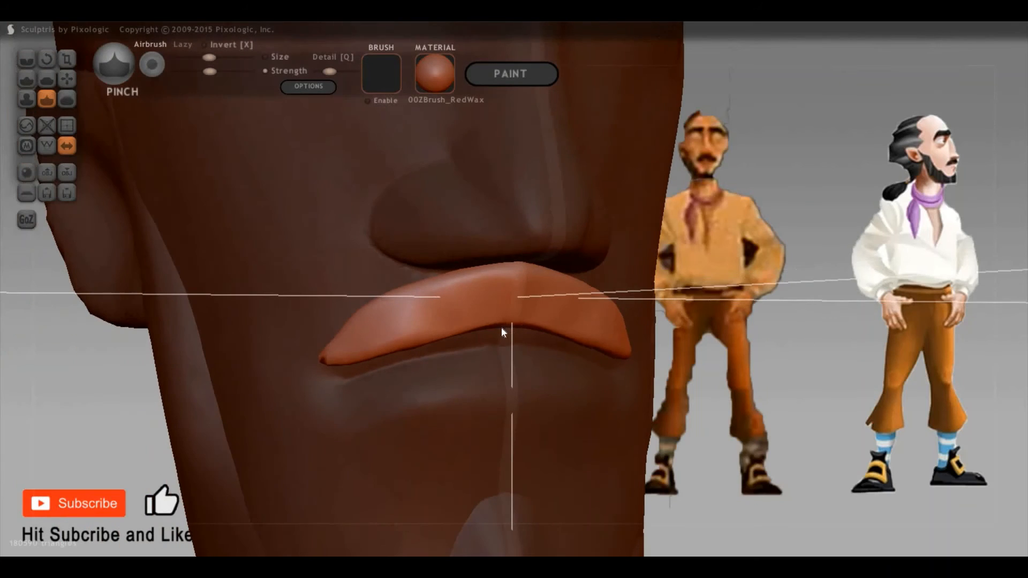
pyautogui.press('6')
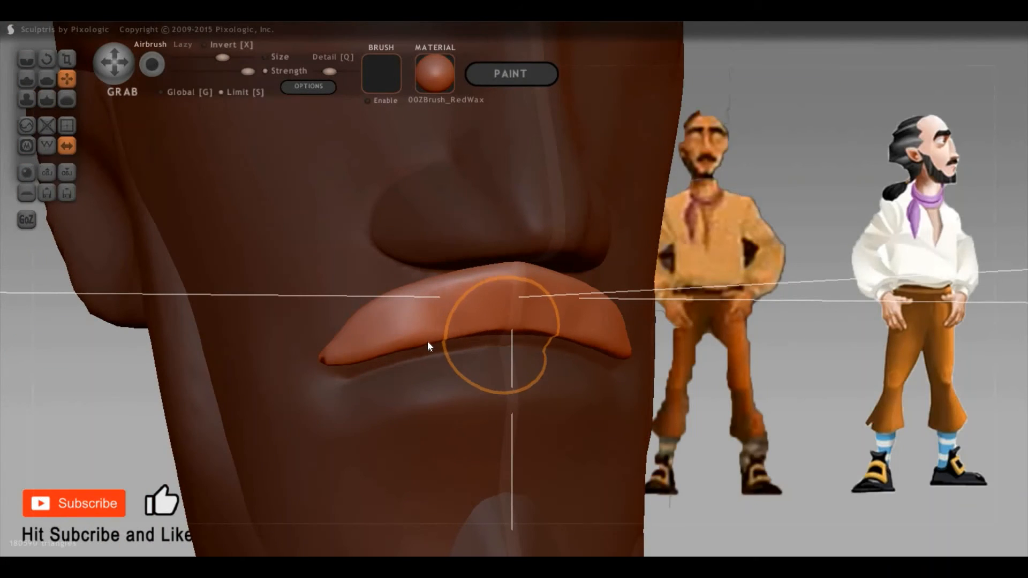
pyautogui.moveTo(322, 367); pyautogui.dragTo(325, 357)
pyautogui.moveTo(971, 360); pyautogui.dragTo(525, 343)
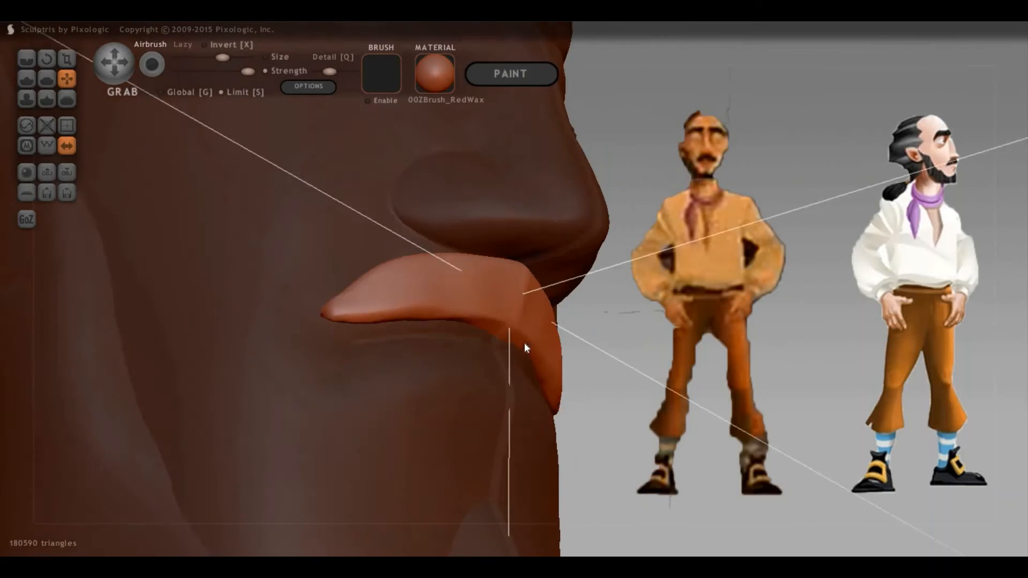
pyautogui.press('8')
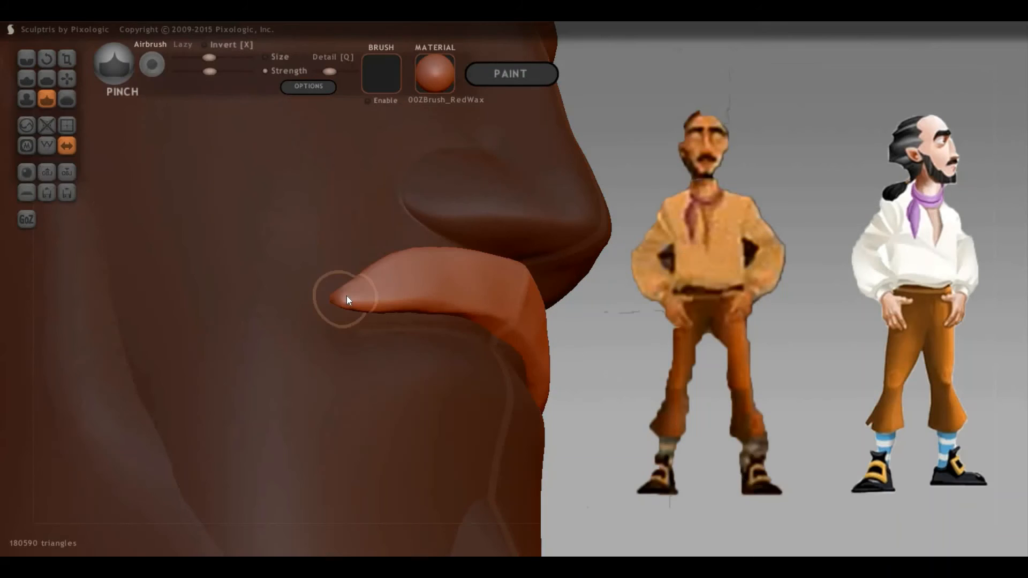
pyautogui.click(347, 299)
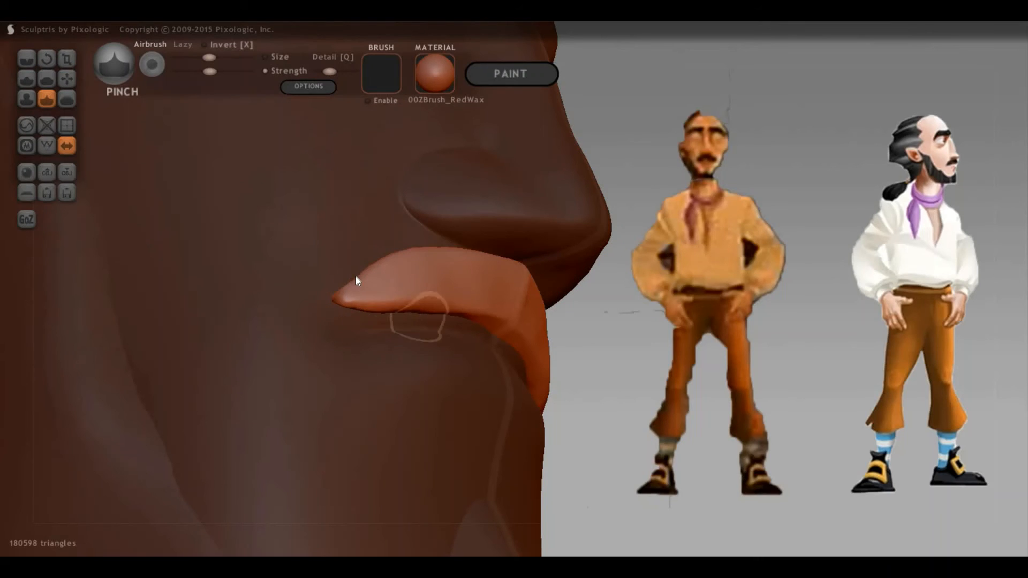
# Refine the moustache's outer ends with a smaller Grab brush and sharpen its lower edge with Pinch
pyautogui.press('6')
pyautogui.press('space')
pyautogui.moveTo(388, 199); pyautogui.dragTo(360, 277)
pyautogui.moveTo(954, 308)
pyautogui.mouseDown()
pyautogui.moveTo(941, 365)
pyautogui.moveTo(805, 362)
pyautogui.moveTo(1010, 386)
pyautogui.moveTo(921, 273)
pyautogui.moveTo(948, 279)
pyautogui.moveTo(948, 305)
pyautogui.moveTo(933, 315)
pyautogui.mouseUp()
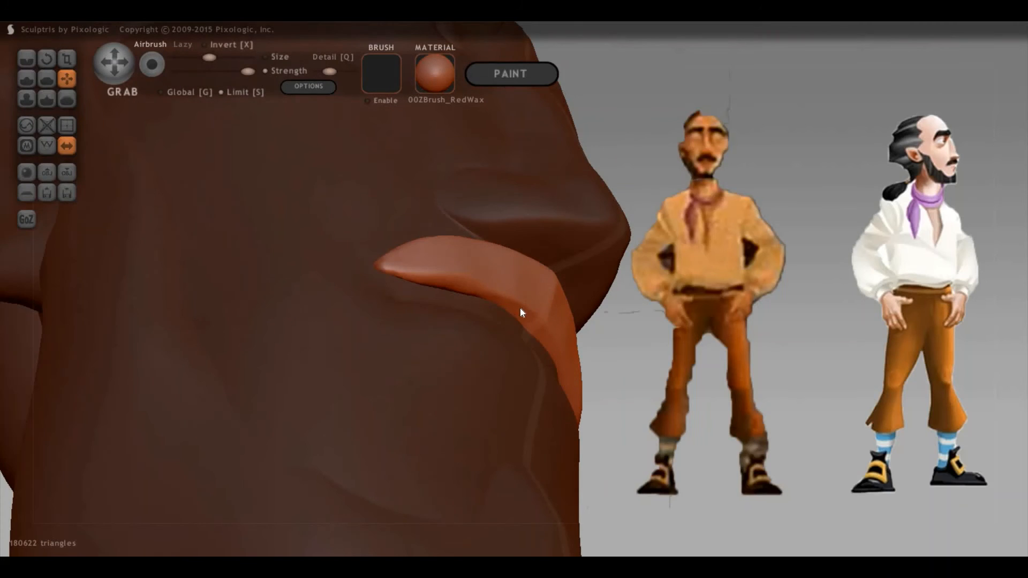
pyautogui.press('p')
pyautogui.moveTo(521, 312)
pyautogui.mouseDown()
pyautogui.moveTo(523, 298)
pyautogui.moveTo(496, 287)
pyautogui.moveTo(413, 287)
pyautogui.moveTo(378, 267)
pyautogui.mouseUp()
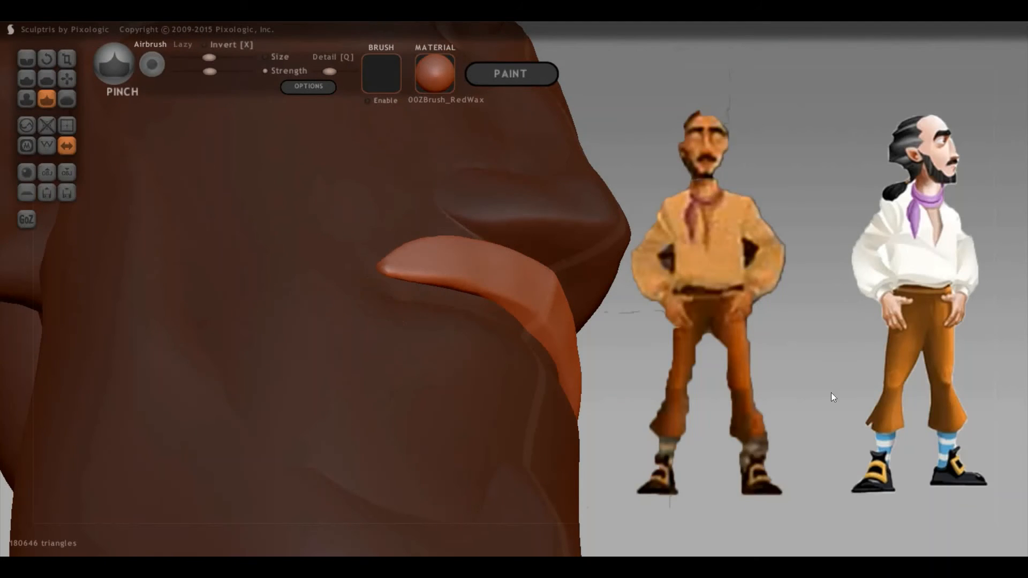
# Compare the moustache with the reference images and scale it up slightly
pyautogui.moveTo(831, 398)
pyautogui.mouseDown()
pyautogui.moveTo(878, 382)
pyautogui.moveTo(859, 376)
pyautogui.mouseUp()
pyautogui.scroll(10, 851, 390)
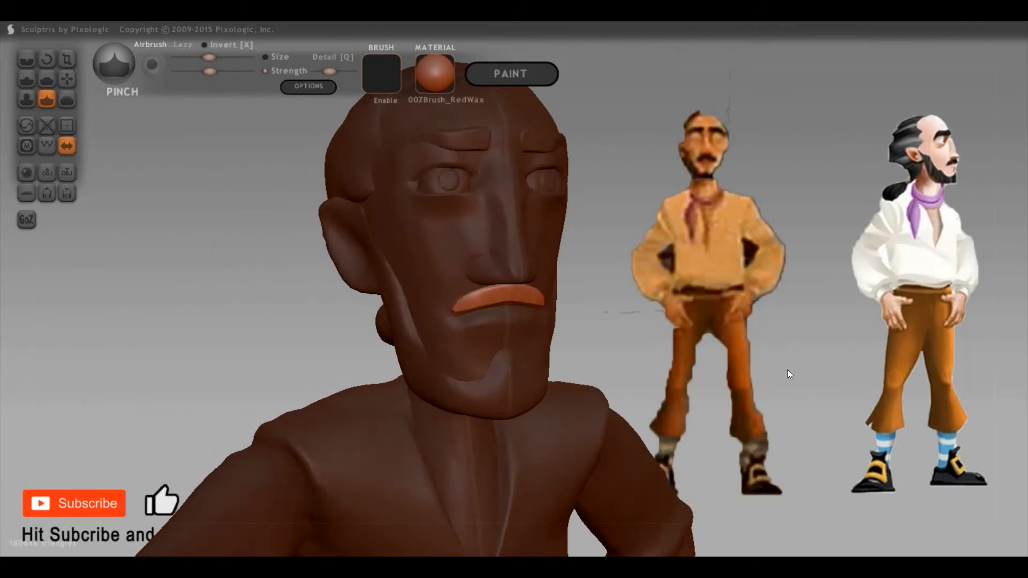
pyautogui.scroll(-8, 833, 323)
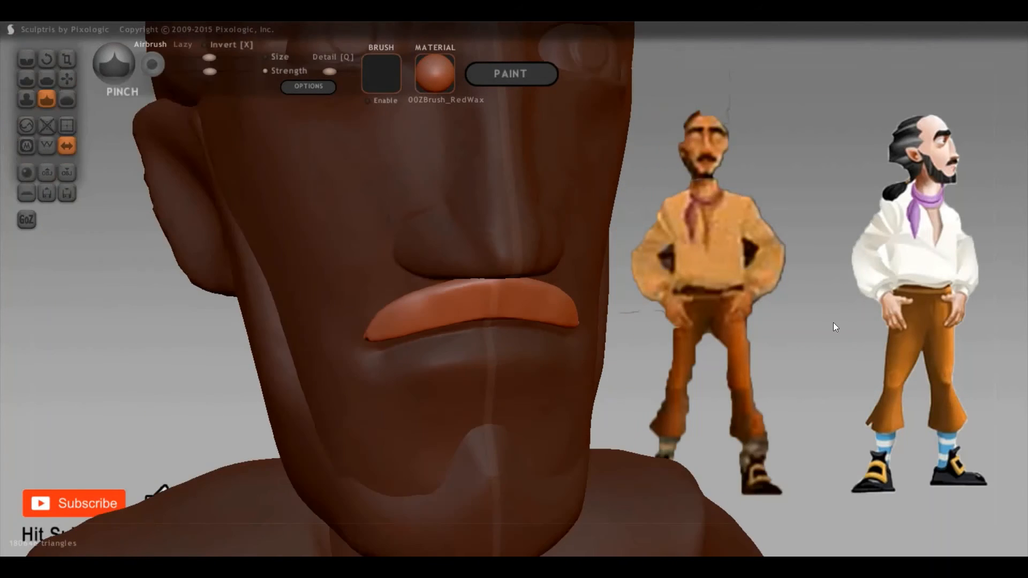
pyautogui.moveTo(838, 308); pyautogui.dragTo(578, 319)
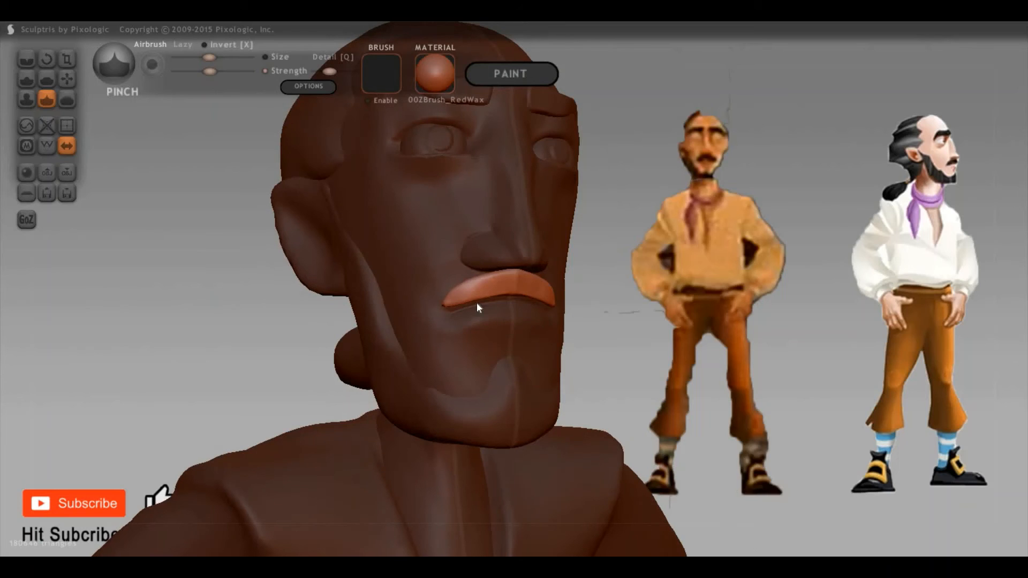
pyautogui.press('s')
pyautogui.moveTo(518, 285); pyautogui.dragTo(527, 281)
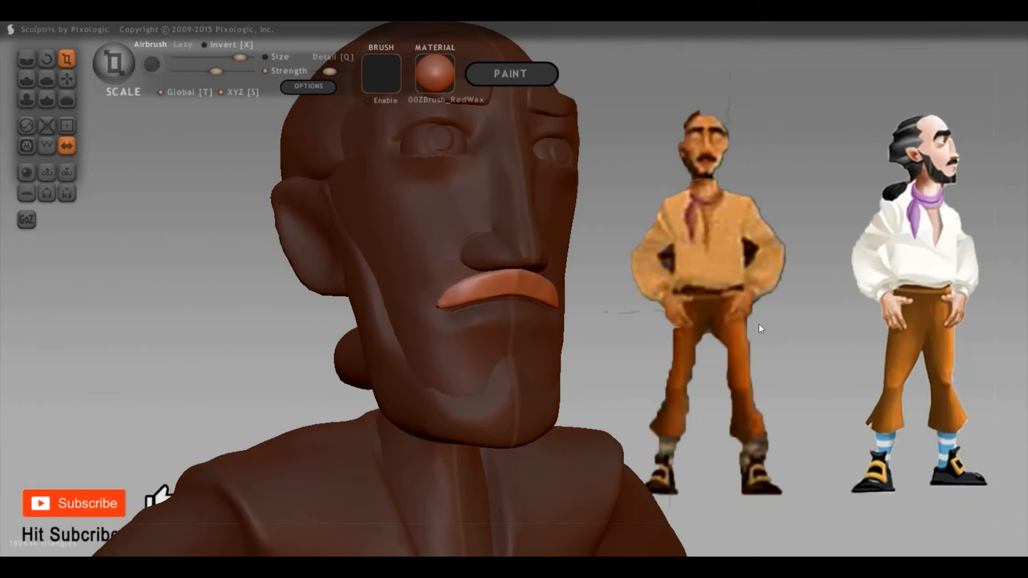
# Adjust how the moustache's outer ends sit against the face with Grab, working from the side
pyautogui.moveTo(801, 375)
pyautogui.mouseDown()
pyautogui.moveTo(814, 385)
pyautogui.moveTo(788, 394)
pyautogui.moveTo(799, 373)
pyautogui.moveTo(778, 354)
pyautogui.moveTo(564, 333)
pyautogui.moveTo(569, 297)
pyautogui.mouseUp()
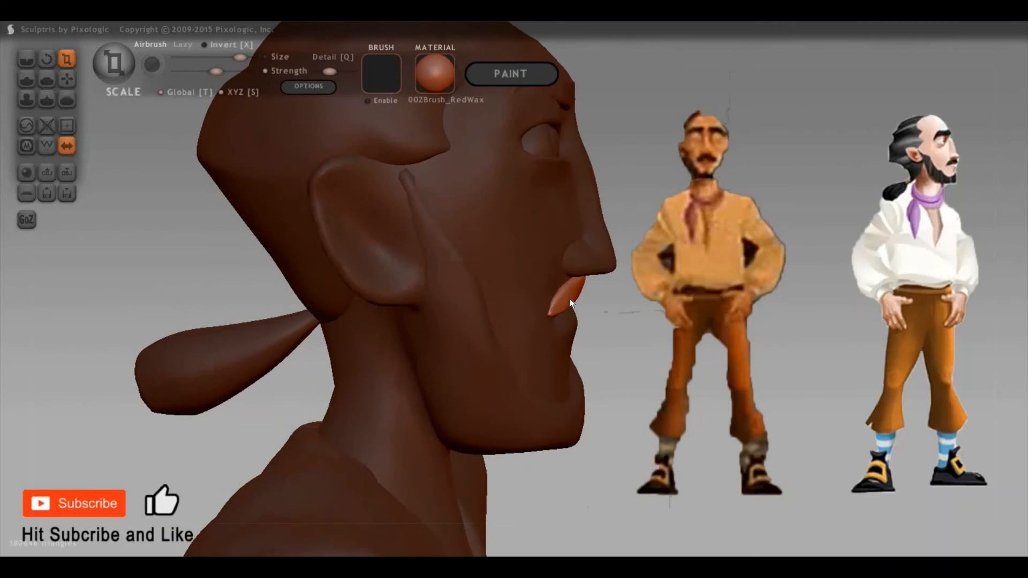
pyautogui.press('g')
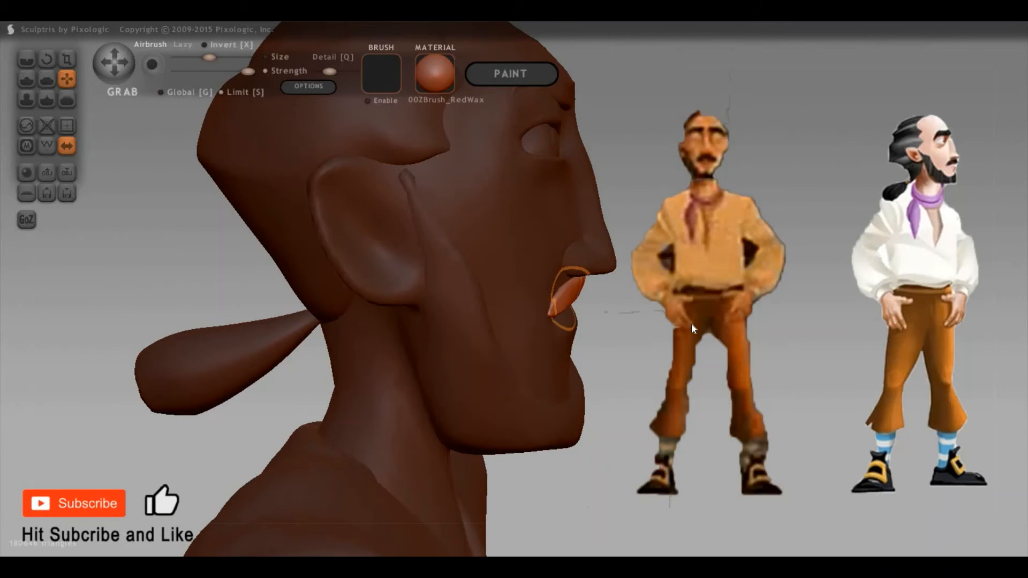
pyautogui.moveTo(699, 280)
pyautogui.mouseDown()
pyautogui.moveTo(743, 310)
pyautogui.moveTo(475, 298)
pyautogui.mouseUp()
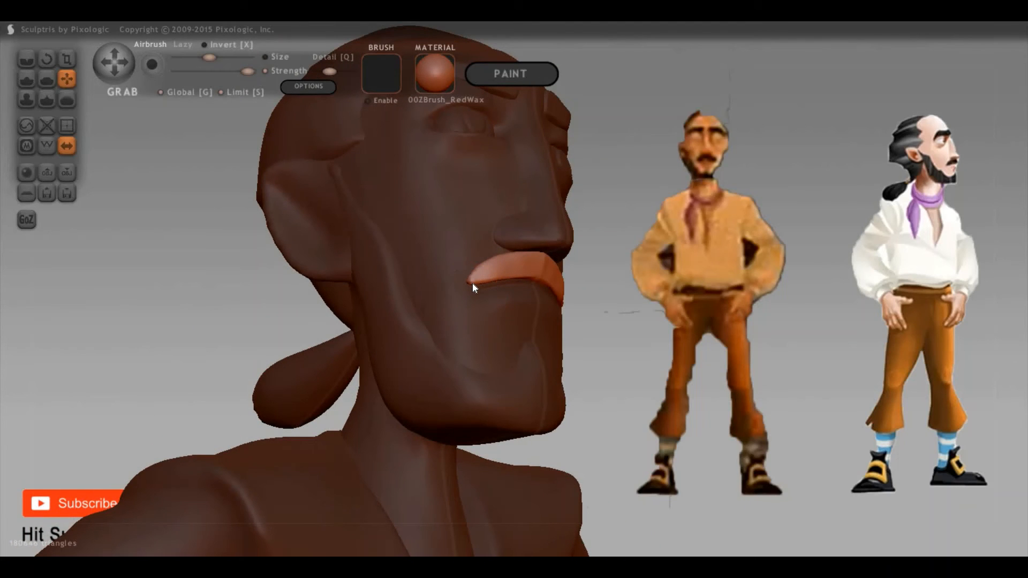
# Examine the head and full figure from several angles and distances against the reference images
pyautogui.moveTo(784, 353)
pyautogui.mouseDown()
pyautogui.moveTo(787, 342)
pyautogui.moveTo(834, 344)
pyautogui.moveTo(834, 361)
pyautogui.moveTo(678, 354)
pyautogui.moveTo(830, 364)
pyautogui.moveTo(798, 283)
pyautogui.moveTo(778, 273)
pyautogui.moveTo(721, 338)
pyautogui.moveTo(731, 346)
pyautogui.mouseUp()
pyautogui.scroll(3, 726, 317)
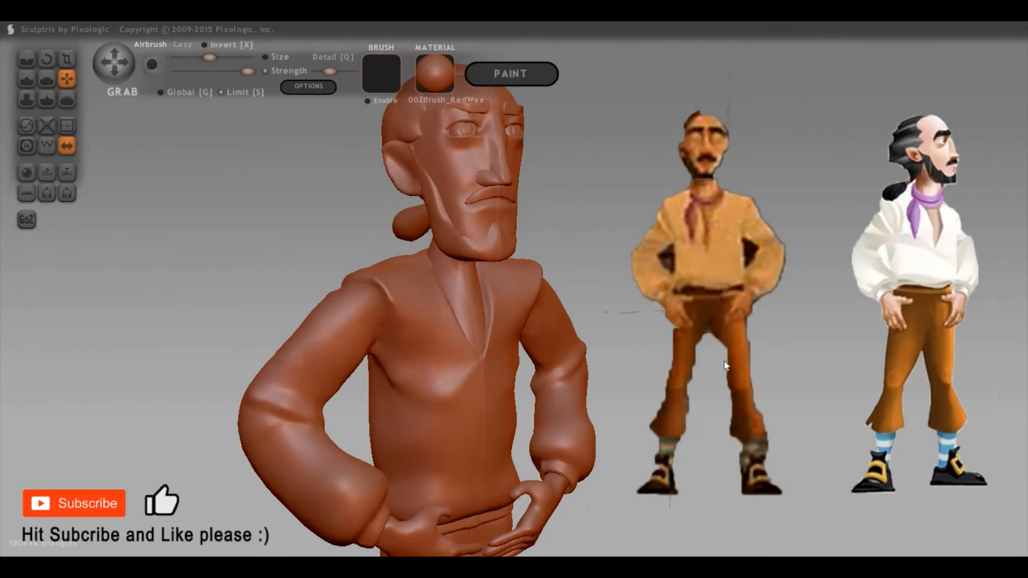
pyautogui.scroll(-3, 793, 357)
pyautogui.moveTo(859, 356)
pyautogui.mouseDown()
pyautogui.moveTo(678, 356)
pyautogui.moveTo(741, 342)
pyautogui.moveTo(691, 381)
pyautogui.moveTo(711, 344)
pyautogui.moveTo(704, 349)
pyautogui.moveTo(808, 340)
pyautogui.moveTo(838, 367)
pyautogui.moveTo(747, 395)
pyautogui.moveTo(810, 392)
pyautogui.moveTo(828, 379)
pyautogui.mouseUp()
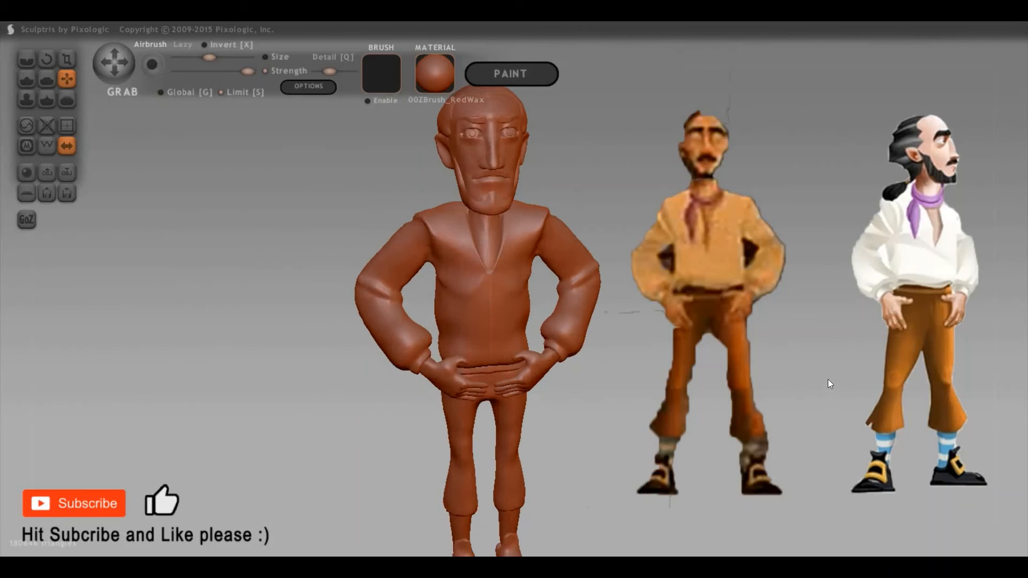
pyautogui.scroll(3, 828, 379)
pyautogui.scroll(-2, 828, 374)
pyautogui.scroll(1, 817, 392)
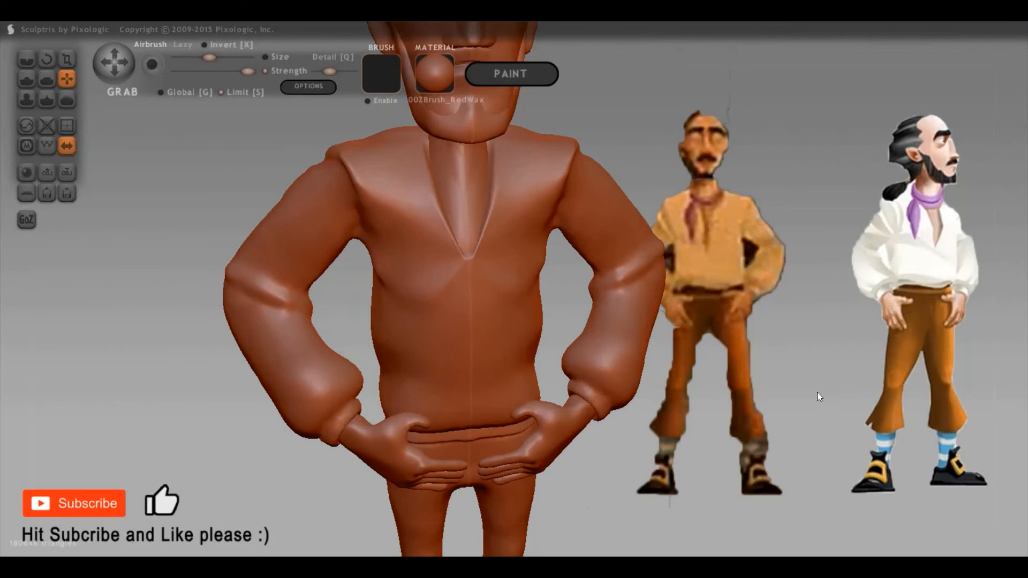
pyautogui.scroll(-3, 778, 386)
pyautogui.moveTo(797, 377)
pyautogui.mouseDown()
pyautogui.moveTo(836, 372)
pyautogui.moveTo(823, 374)
pyautogui.moveTo(809, 354)
pyautogui.moveTo(837, 340)
pyautogui.mouseUp()
pyautogui.scroll(-3, 769, 350)
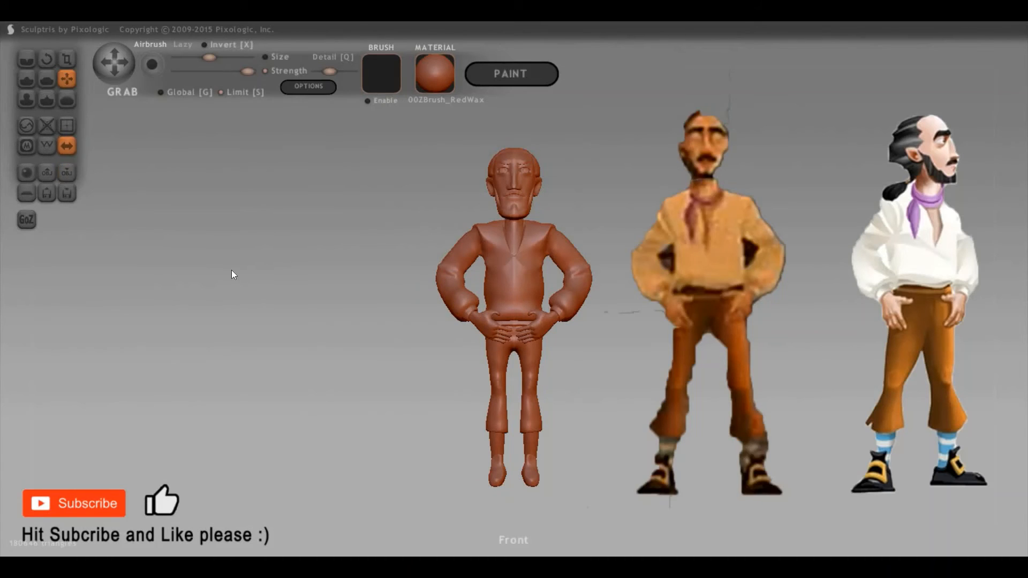
# Save the sculpture as Otis, replacing the existing Otis.sc1 file
pyautogui.click(67, 192)
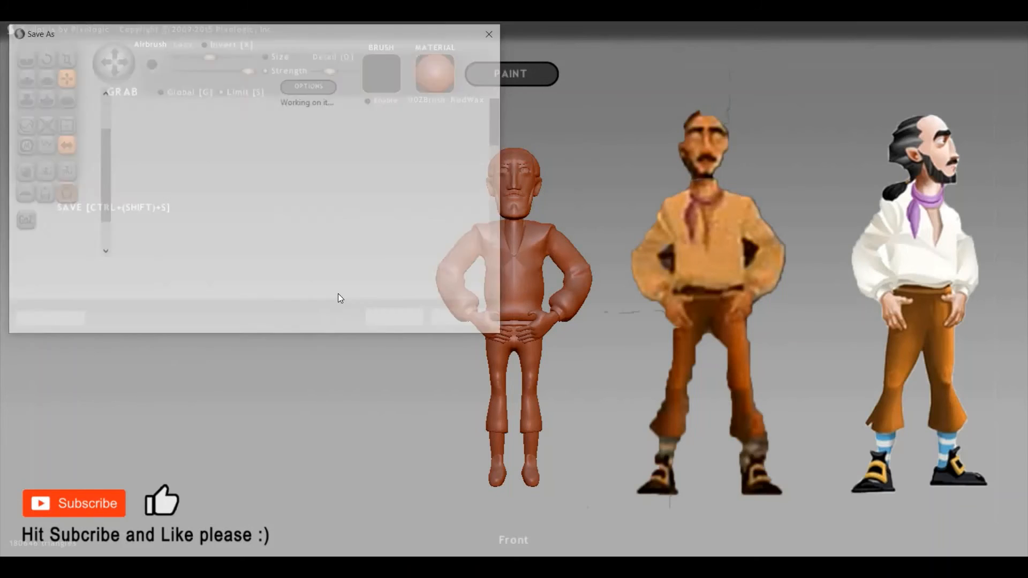
pyautogui.click(405, 323)
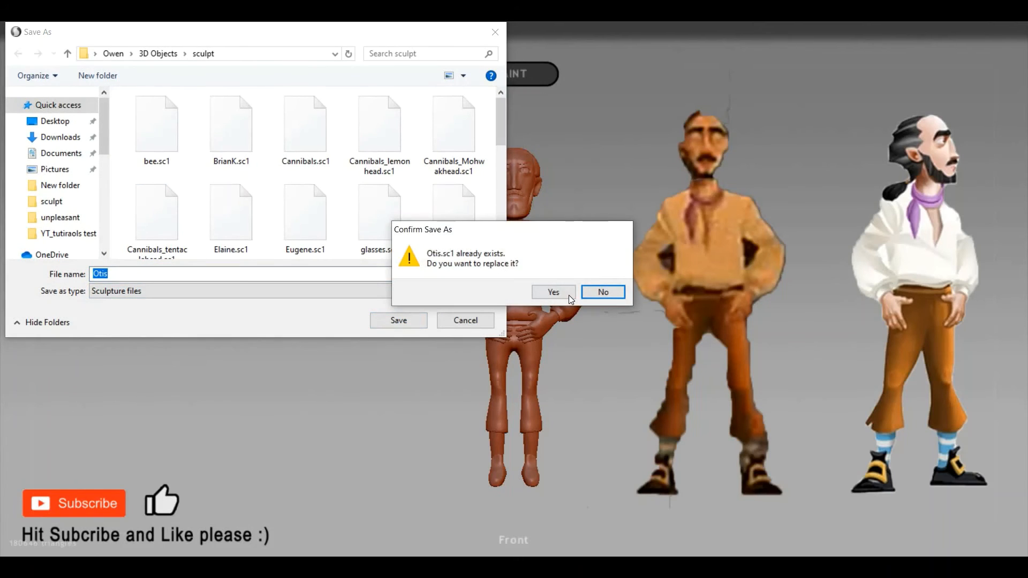
pyautogui.click(571, 295)
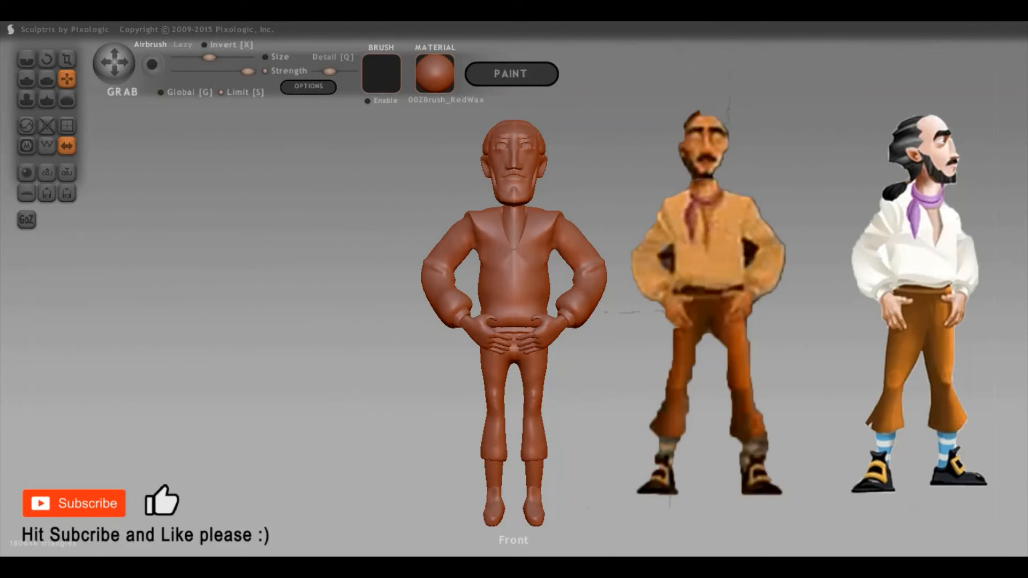
# Examine the figure from the head down to the legs against the reference images
pyautogui.moveTo(516, 316)
pyautogui.mouseDown(button='right')
pyautogui.moveTo(714, 256)
pyautogui.moveTo(715, 282)
pyautogui.moveTo(780, 323)
pyautogui.moveTo(779, 294)
pyautogui.moveTo(806, 302)
pyautogui.mouseUp(button='right')
pyautogui.scroll(5, 716, 282)
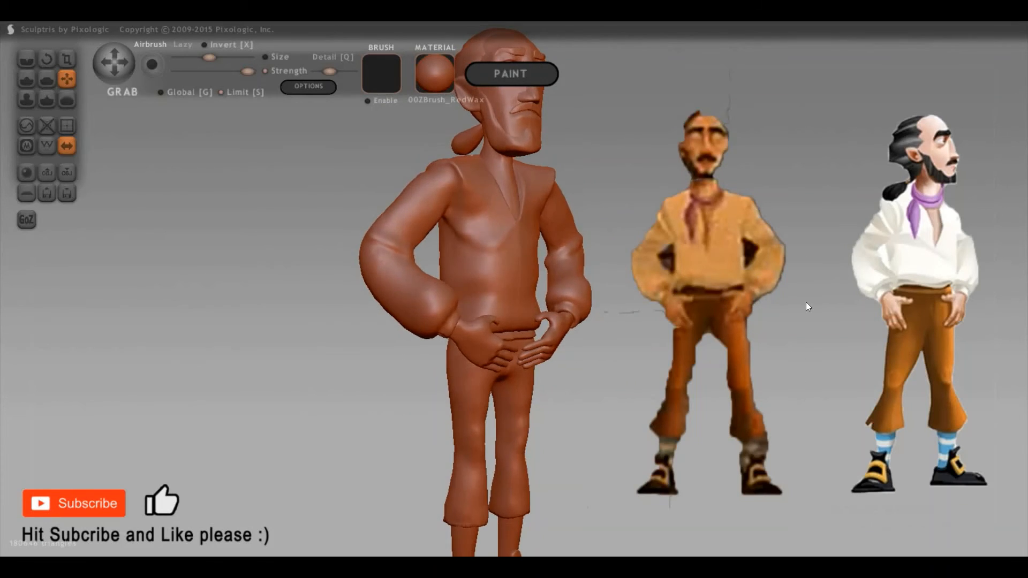
pyautogui.scroll(5, 785, 275)
pyautogui.moveTo(768, 221); pyautogui.dragTo(671, 171, button='right')
pyautogui.moveTo(672, 171)
pyautogui.mouseDown(button='middle')
pyautogui.moveTo(657, 97)
pyautogui.moveTo(661, 118)
pyautogui.mouseUp(button='middle')
pyautogui.moveTo(693, 207); pyautogui.dragTo(767, 239, button='right')
pyautogui.moveTo(766, 450); pyautogui.dragTo(749, 117, button='middle')
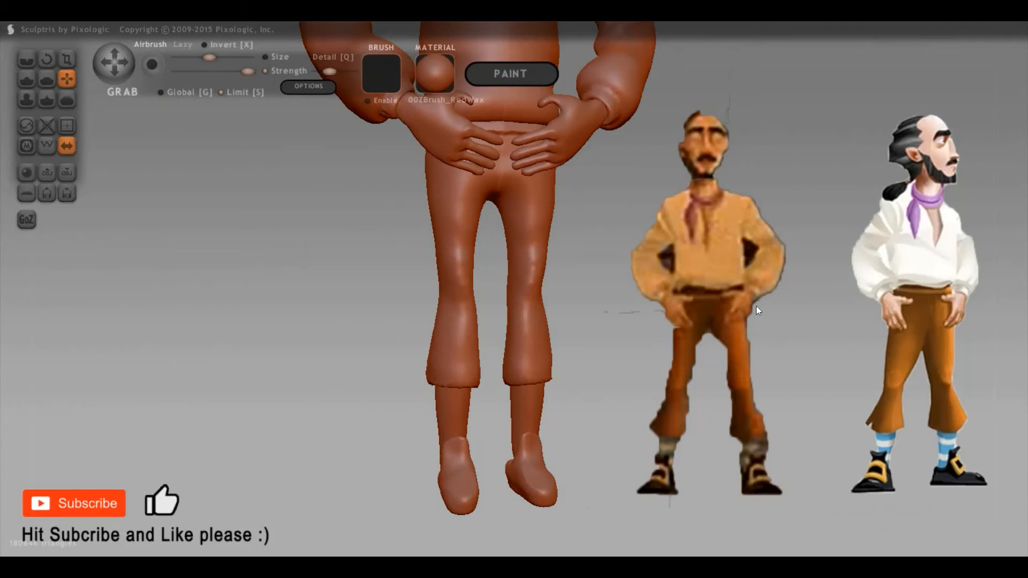
# Mask everything except the shoes and widen the upper ends of the shoe tongues with a larger Grab brush
pyautogui.moveTo(757, 311); pyautogui.dragTo(794, 253, button='middle')
pyautogui.scroll(3, 771, 263)
pyautogui.moveTo(771, 262)
pyautogui.mouseDown(button='right')
pyautogui.moveTo(488, 331)
pyautogui.moveTo(427, 308)
pyautogui.mouseUp(button='right')
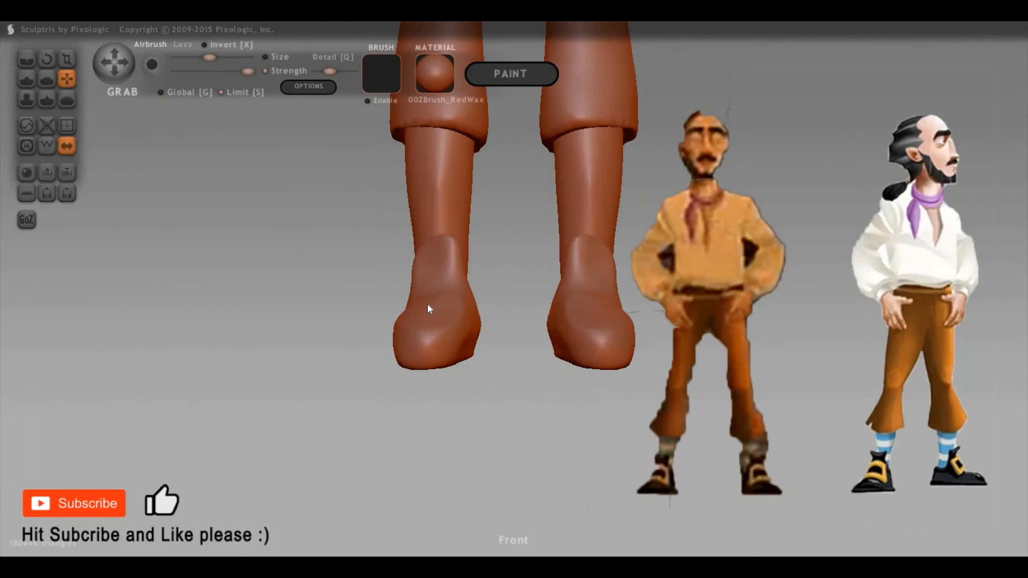
pyautogui.scroll(3, 412, 294)
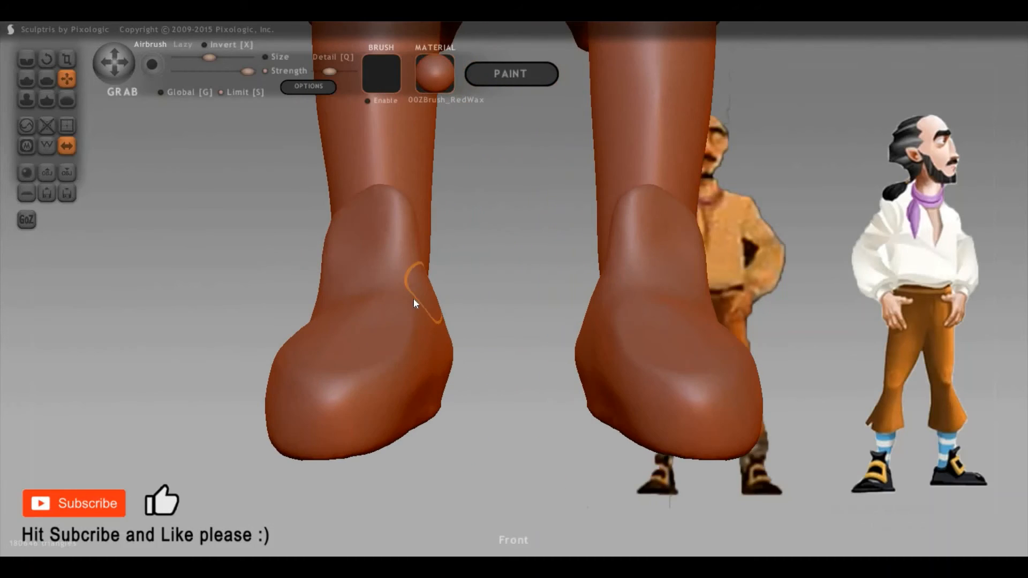
pyautogui.keyDown('ctrl'); pyautogui.click(517, 261); pyautogui.keyUp('ctrl')
pyautogui.keyDown('ctrl'); pyautogui.keyDown('alt'); pyautogui.click(392, 272); pyautogui.keyUp('alt'); pyautogui.keyUp('ctrl')
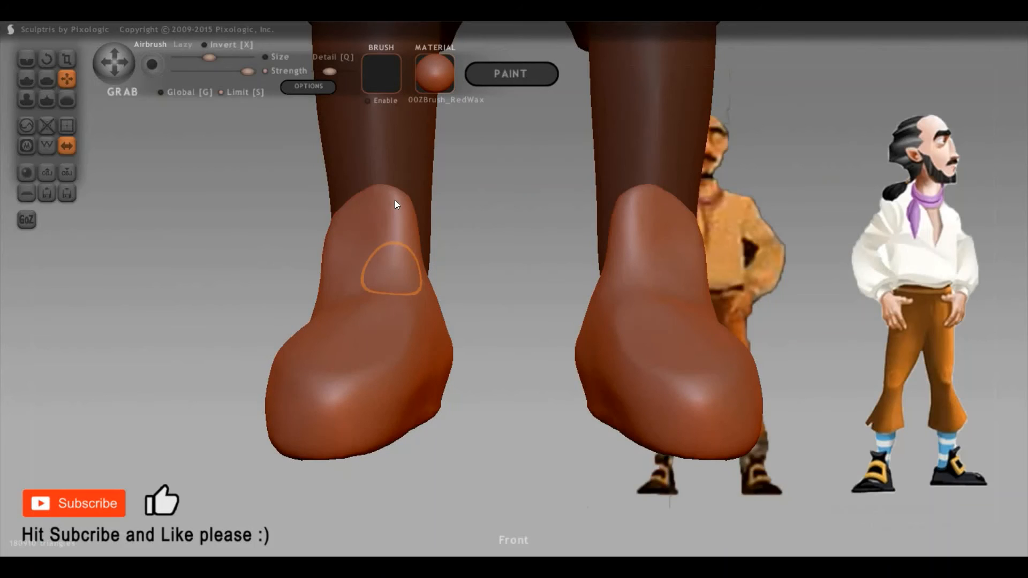
pyautogui.press('space')
pyautogui.moveTo(408, 149)
pyautogui.mouseDown()
pyautogui.moveTo(404, 215)
pyautogui.moveTo(341, 227)
pyautogui.moveTo(330, 214)
pyautogui.moveTo(431, 250)
pyautogui.moveTo(473, 239)
pyautogui.mouseUp()
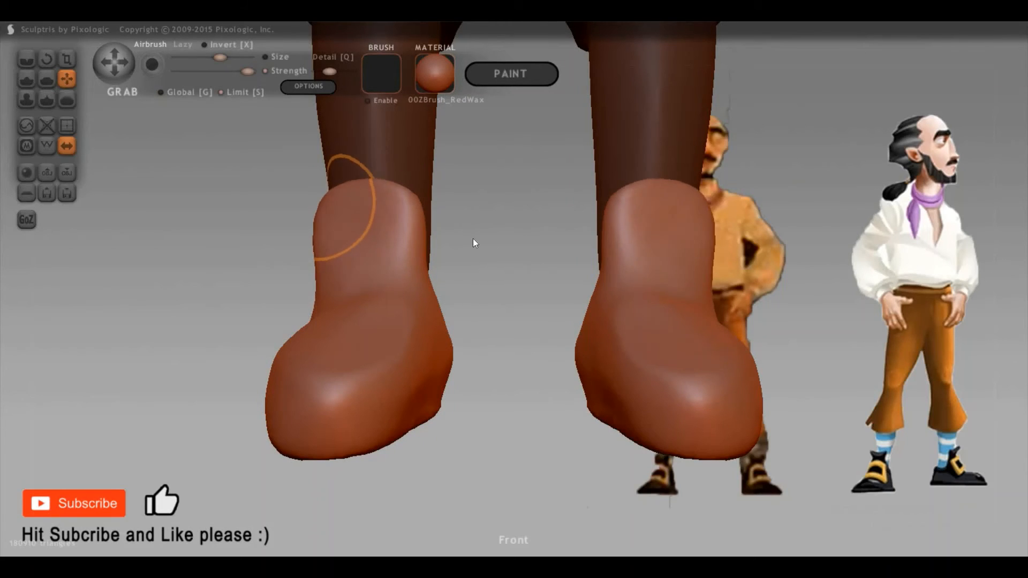
# Reshape the shoe tongues and heels with Grab, working from the front, back and above
pyautogui.moveTo(570, 239)
pyautogui.mouseDown()
pyautogui.moveTo(312, 280)
pyautogui.moveTo(294, 306)
pyautogui.moveTo(560, 245)
pyautogui.moveTo(349, 268)
pyautogui.moveTo(817, 360)
pyautogui.moveTo(567, 322)
pyautogui.moveTo(506, 325)
pyautogui.moveTo(534, 366)
pyautogui.moveTo(523, 341)
pyautogui.mouseUp()
pyautogui.moveTo(592, 361); pyautogui.dragTo(725, 287)
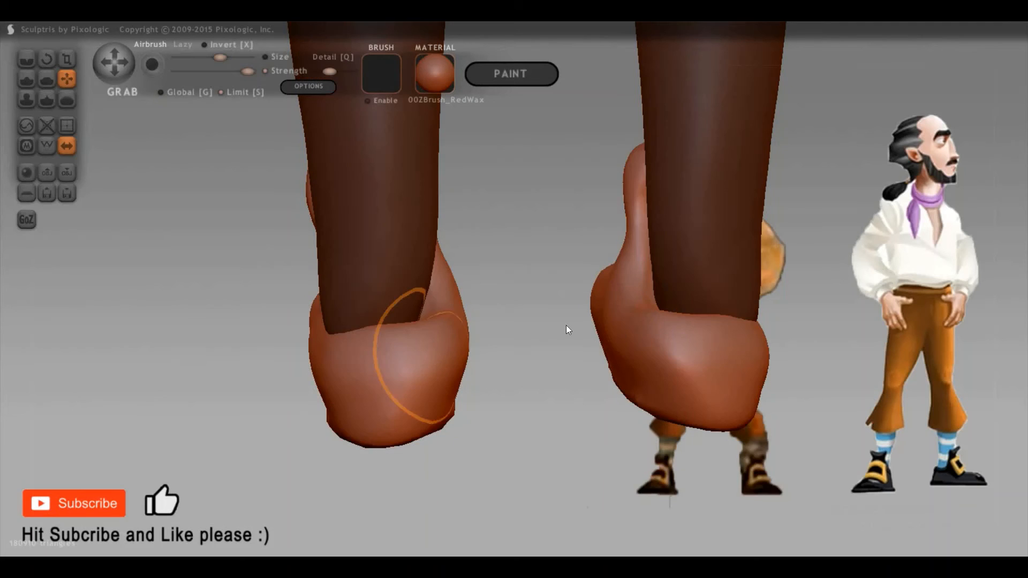
pyautogui.moveTo(566, 325)
pyautogui.mouseDown()
pyautogui.moveTo(677, 354)
pyautogui.moveTo(643, 396)
pyautogui.moveTo(414, 304)
pyautogui.moveTo(387, 308)
pyautogui.mouseUp()
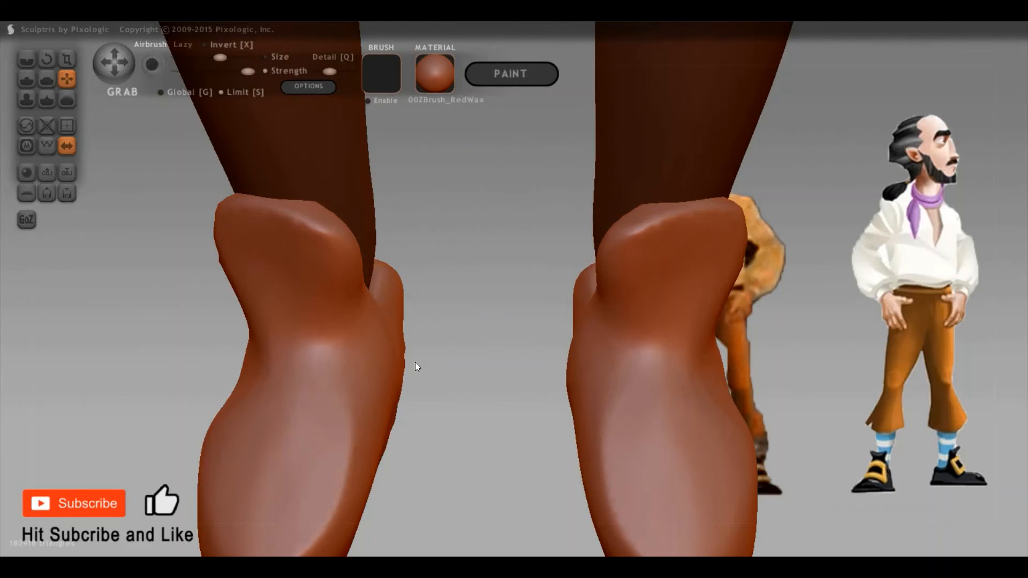
pyautogui.moveTo(415, 362); pyautogui.dragTo(497, 337)
pyautogui.moveTo(266, 324)
pyautogui.mouseDown()
pyautogui.moveTo(711, 354)
pyautogui.moveTo(710, 341)
pyautogui.moveTo(666, 370)
pyautogui.moveTo(684, 370)
pyautogui.mouseUp()
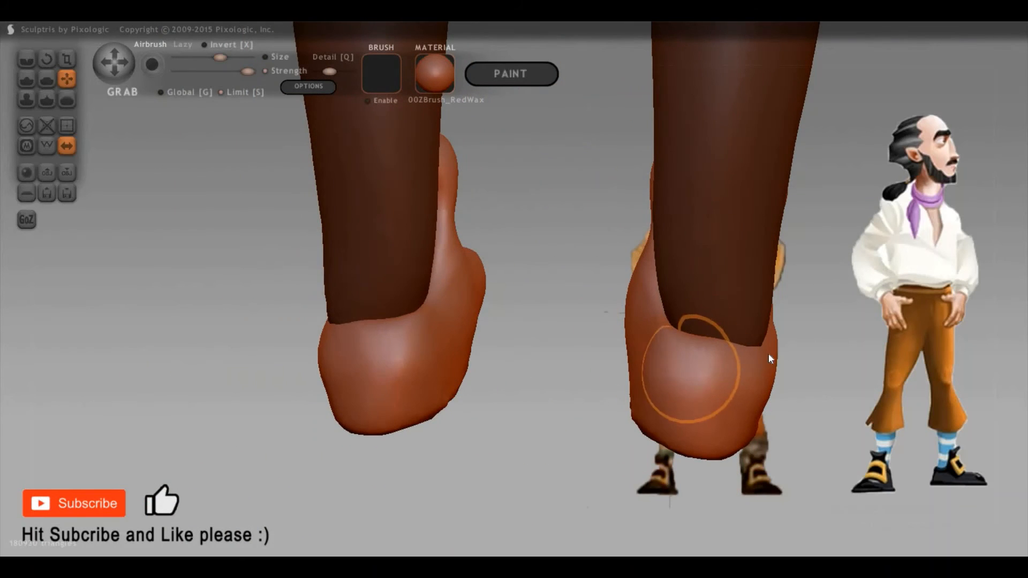
# Refine the shoes' openings around the ankles and the tongue contours with Grab
pyautogui.moveTo(755, 347); pyautogui.dragTo(745, 315)
pyautogui.moveTo(819, 370)
pyautogui.mouseDown()
pyautogui.moveTo(697, 394)
pyautogui.moveTo(730, 377)
pyautogui.mouseUp()
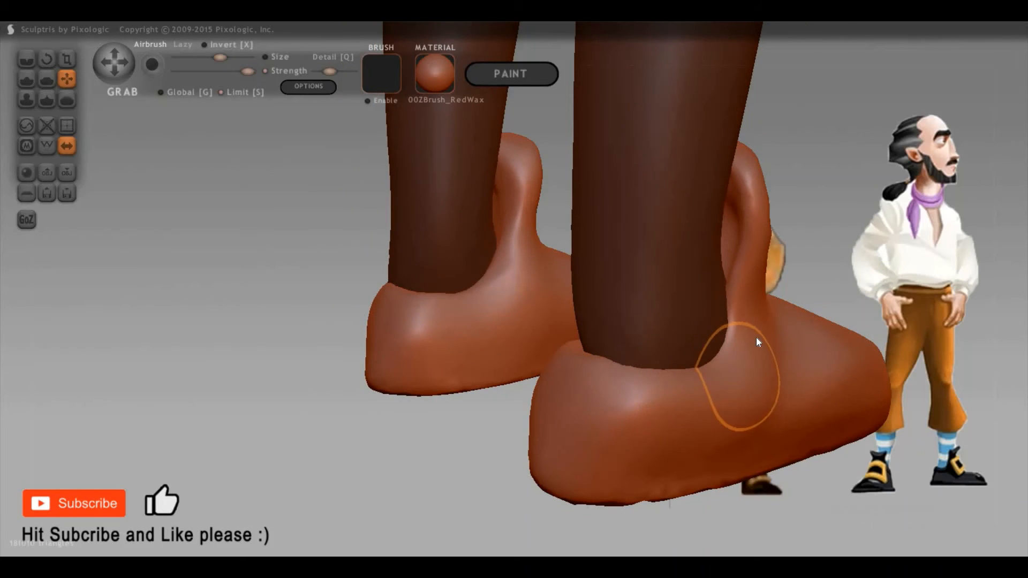
pyautogui.scroll(-5, 809, 293)
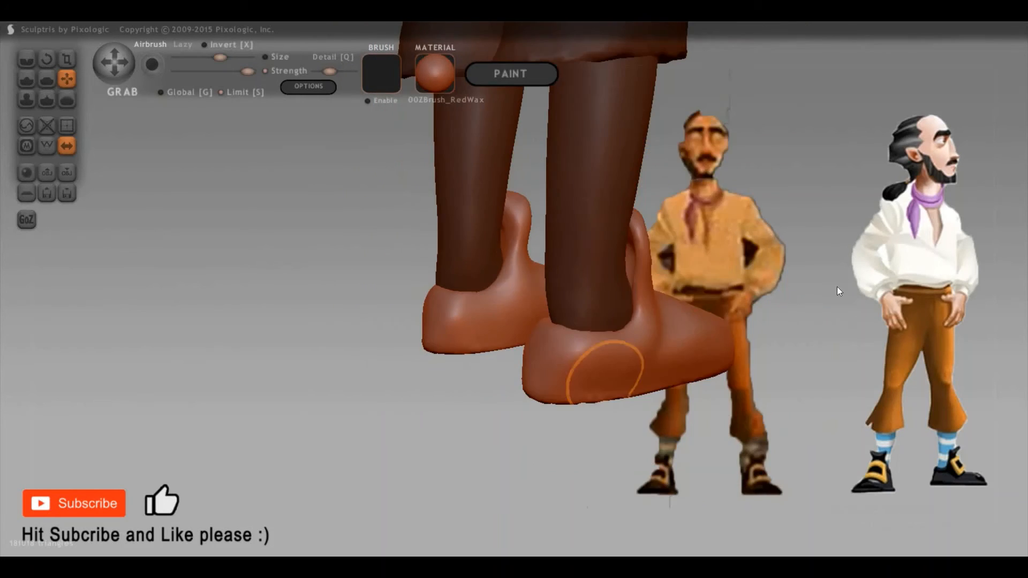
pyautogui.moveTo(839, 291); pyautogui.dragTo(414, 348)
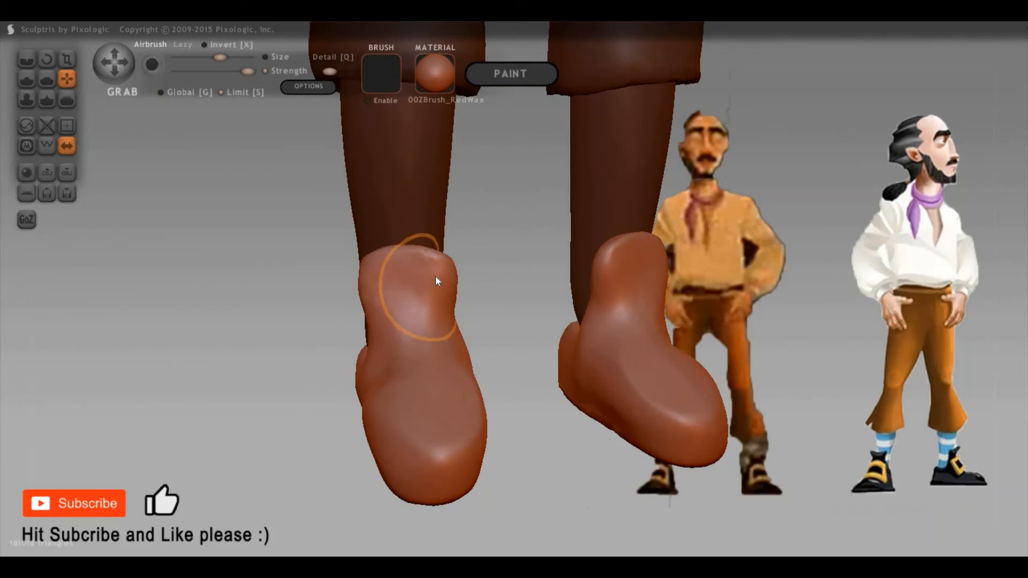
pyautogui.scroll(-3, 256, 318)
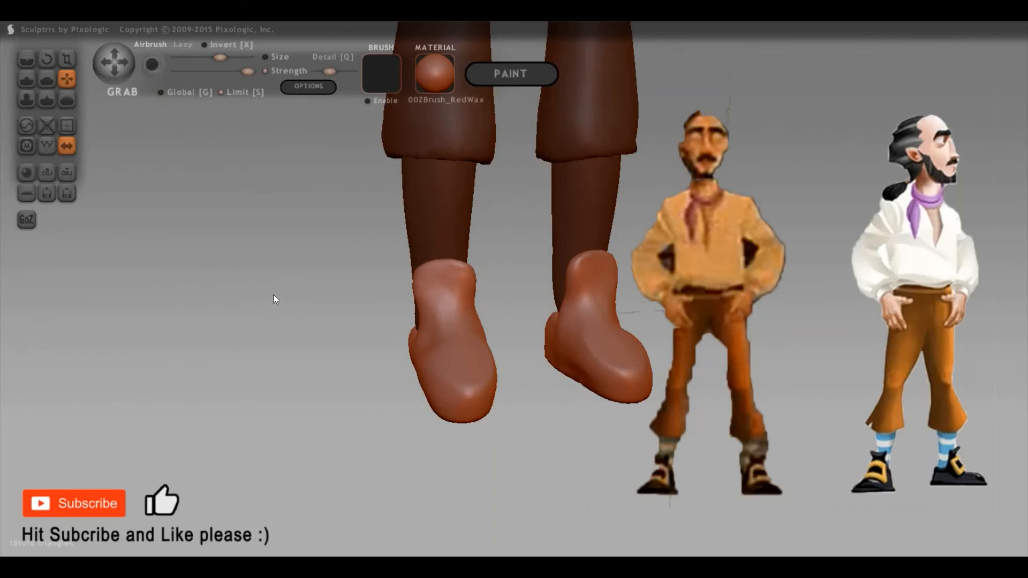
pyautogui.scroll(3, 274, 299)
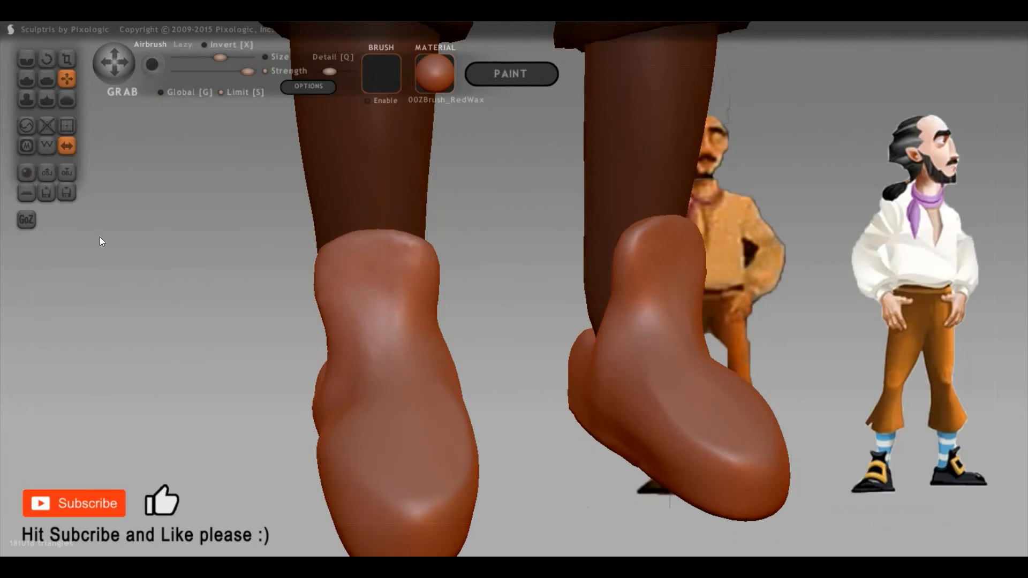
# Add a mirrored sphere object at the ankles and move it out in front of the shoes as a base for the buckles
pyautogui.click(24, 170)
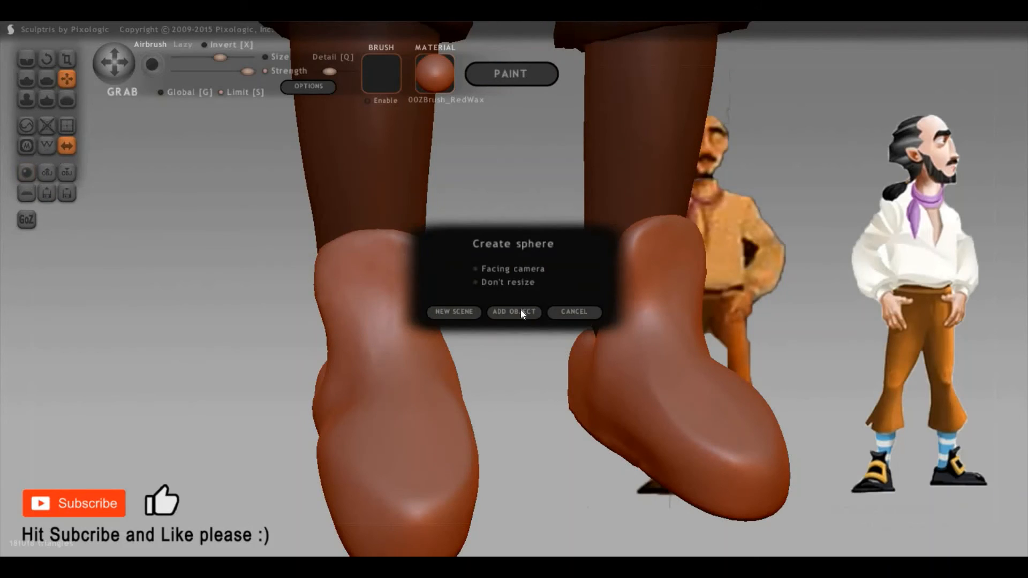
pyautogui.click(521, 312)
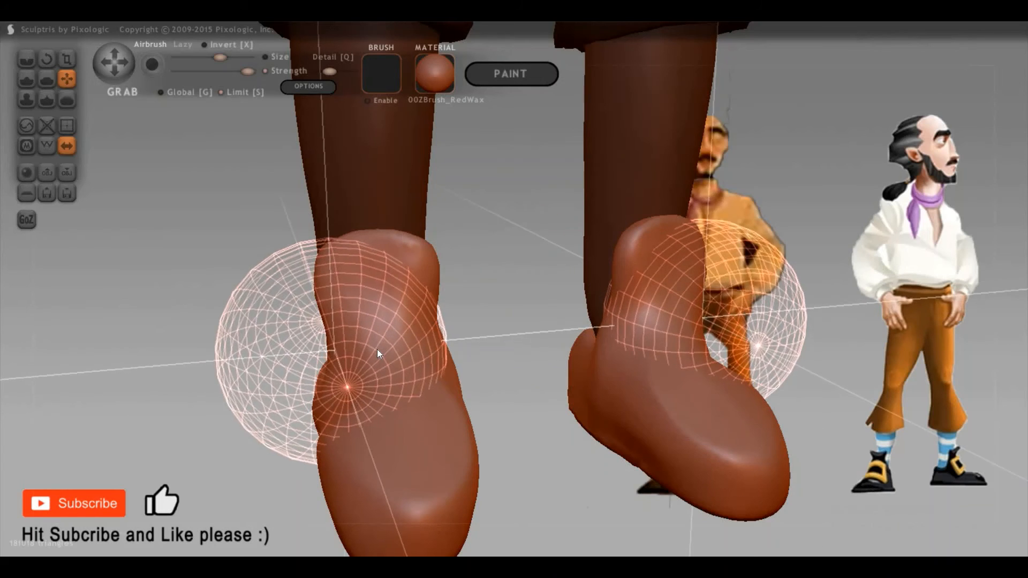
pyautogui.click(379, 332)
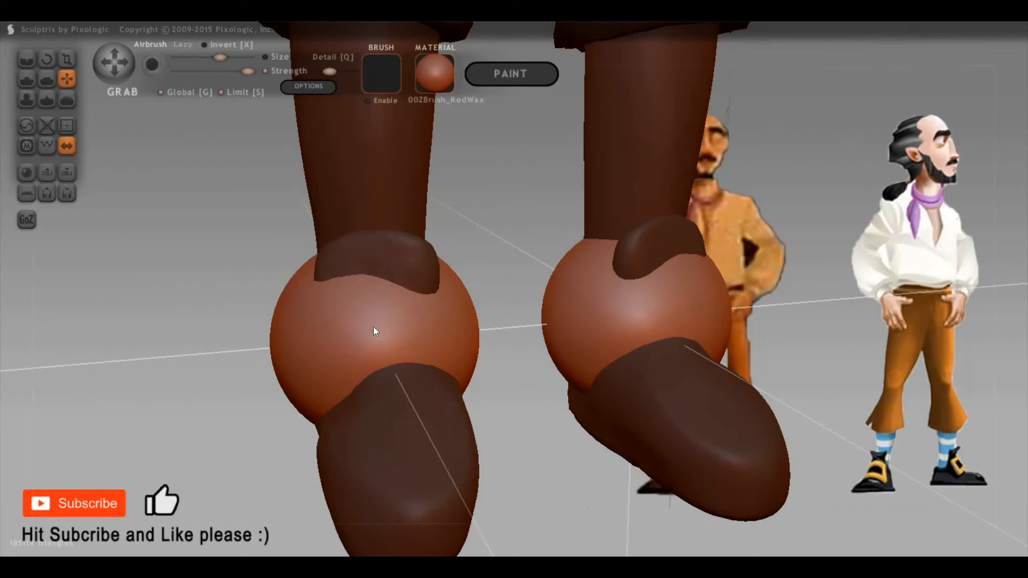
pyautogui.moveTo(373, 328); pyautogui.dragTo(456, 328, button='right')
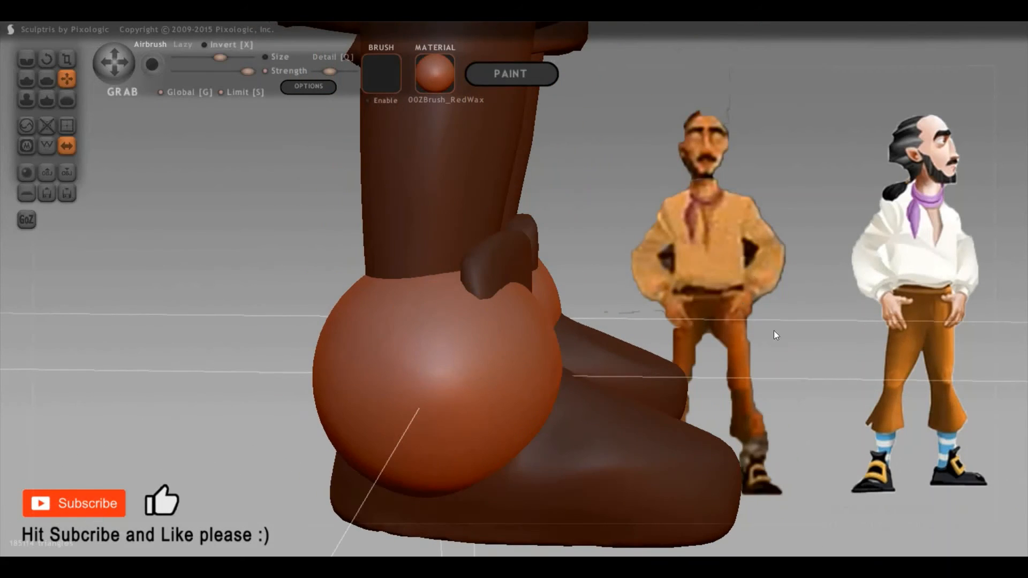
pyautogui.moveTo(774, 332); pyautogui.dragTo(580, 436, button='right')
pyautogui.moveTo(634, 457); pyautogui.dragTo(695, 231, button='right')
pyautogui.click(633, 455)
pyautogui.click(496, 362)
# Shrink and squash the buckle spheres into ovals with Scale, undoing the unwanted changes
pyautogui.press('t')
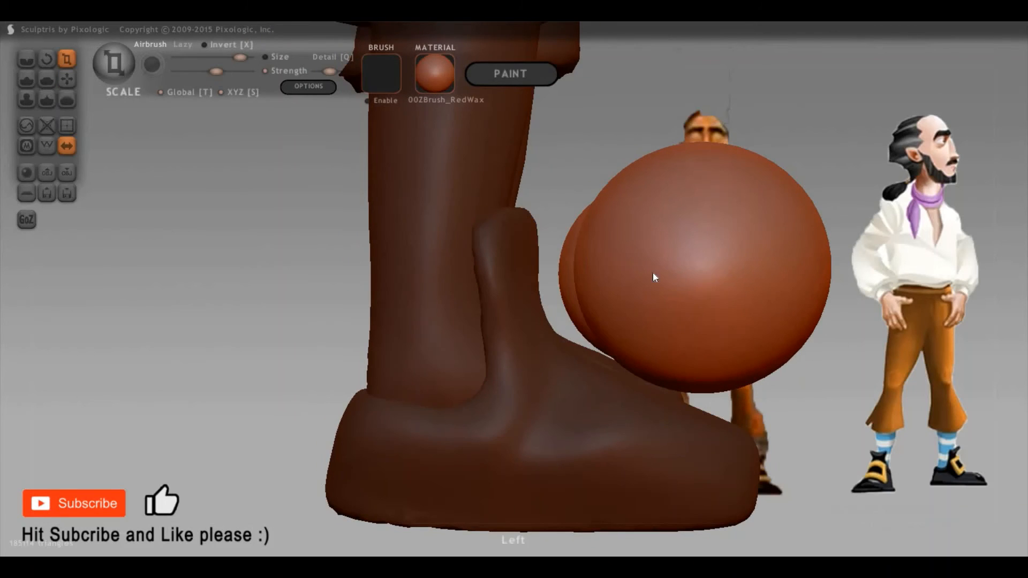
pyautogui.moveTo(876, 346); pyautogui.dragTo(654, 335, button='right')
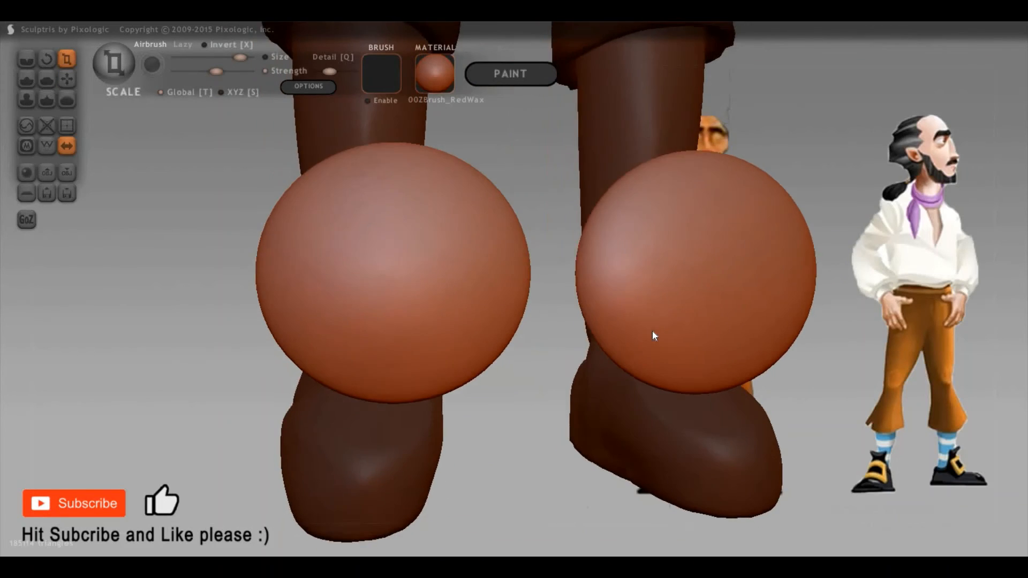
pyautogui.moveTo(361, 308)
pyautogui.mouseDown()
pyautogui.moveTo(434, 247)
pyautogui.moveTo(384, 247)
pyautogui.moveTo(396, 242)
pyautogui.mouseUp()
pyautogui.hotkey('ctrl', 'z')
pyautogui.hotkey('ctrl', 'z')
# Try to flatten the buckle ovals into thin plates with Flatten, working from several angles
pyautogui.moveTo(506, 422); pyautogui.dragTo(471, 434, button='right')
pyautogui.press('5')
pyautogui.moveTo(432, 463)
pyautogui.mouseDown()
pyautogui.moveTo(365, 462)
pyautogui.moveTo(411, 458)
pyautogui.moveTo(544, 512)
pyautogui.mouseUp()
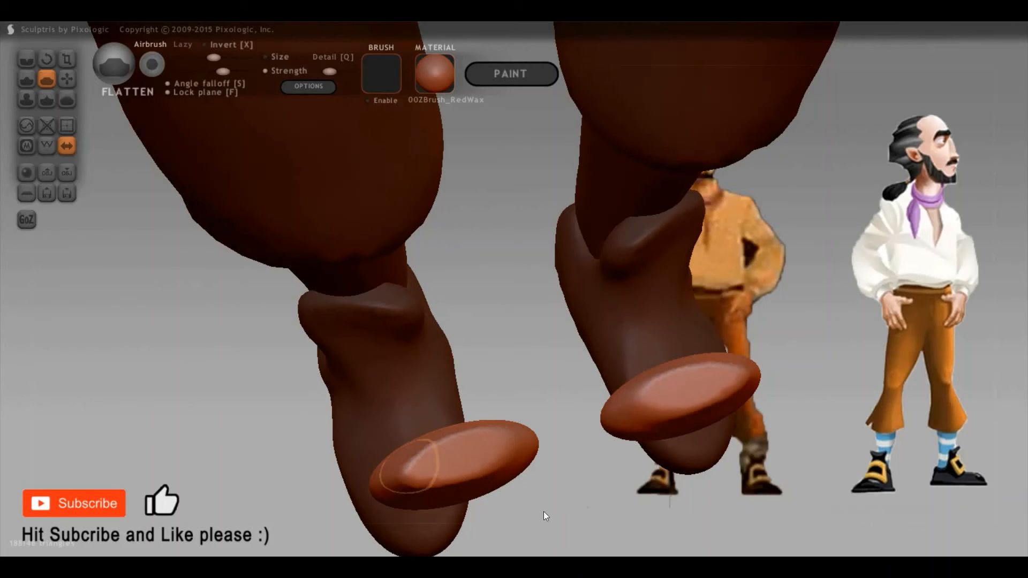
pyautogui.moveTo(544, 418)
pyautogui.mouseDown()
pyautogui.moveTo(556, 267)
pyautogui.moveTo(537, 457)
pyautogui.moveTo(370, 512)
pyautogui.moveTo(367, 482)
pyautogui.moveTo(431, 478)
pyautogui.moveTo(338, 481)
pyautogui.moveTo(421, 486)
pyautogui.moveTo(386, 483)
pyautogui.moveTo(417, 478)
pyautogui.mouseUp()
pyautogui.hotkey('ctrl', 'z')
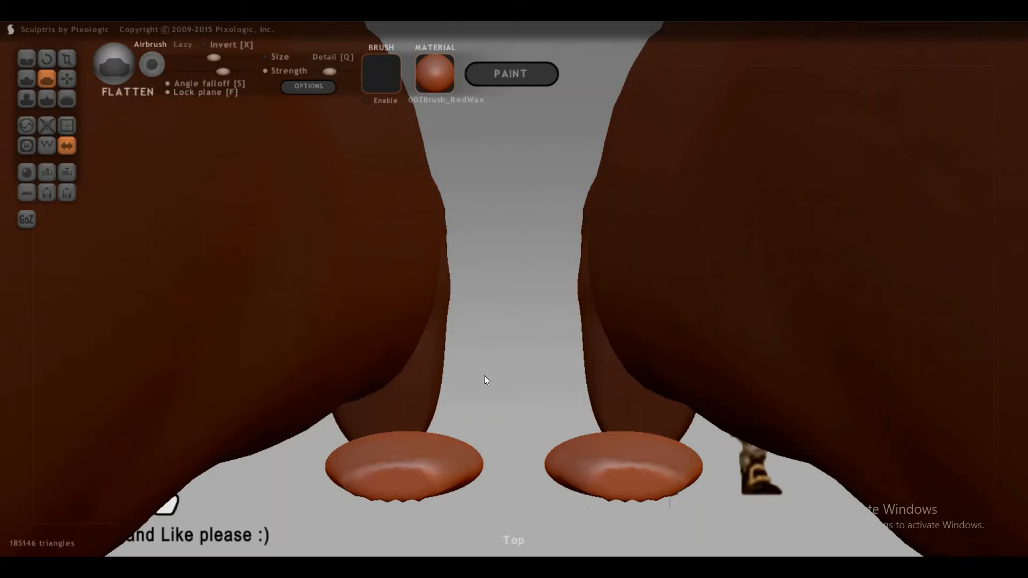
pyautogui.moveTo(484, 376)
pyautogui.mouseDown()
pyautogui.moveTo(506, 329)
pyautogui.moveTo(486, 211)
pyautogui.moveTo(386, 97)
pyautogui.moveTo(396, 125)
pyautogui.moveTo(471, 126)
pyautogui.moveTo(422, 131)
pyautogui.moveTo(443, 134)
pyautogui.moveTo(489, 170)
pyautogui.mouseUp()
pyautogui.moveTo(507, 255)
pyautogui.mouseDown()
pyautogui.moveTo(490, 259)
pyautogui.moveTo(504, 293)
pyautogui.mouseUp()
# Undo the Flatten strokes on the buckle ovals
pyautogui.hotkey('ctrl', 'z')
pyautogui.hotkey('ctrl', 'z')
pyautogui.hotkey('ctrl', 'z')
pyautogui.hotkey('ctrl', 'z')
pyautogui.hotkey('ctrl', 'z')
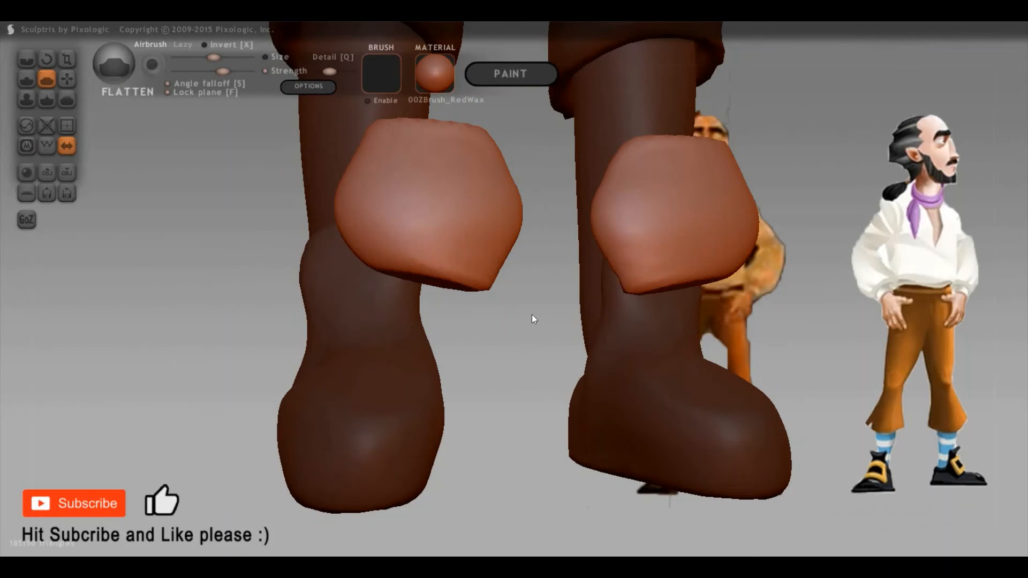
pyautogui.hotkey('ctrl', 'z')
pyautogui.hotkey('ctrl', 'z')
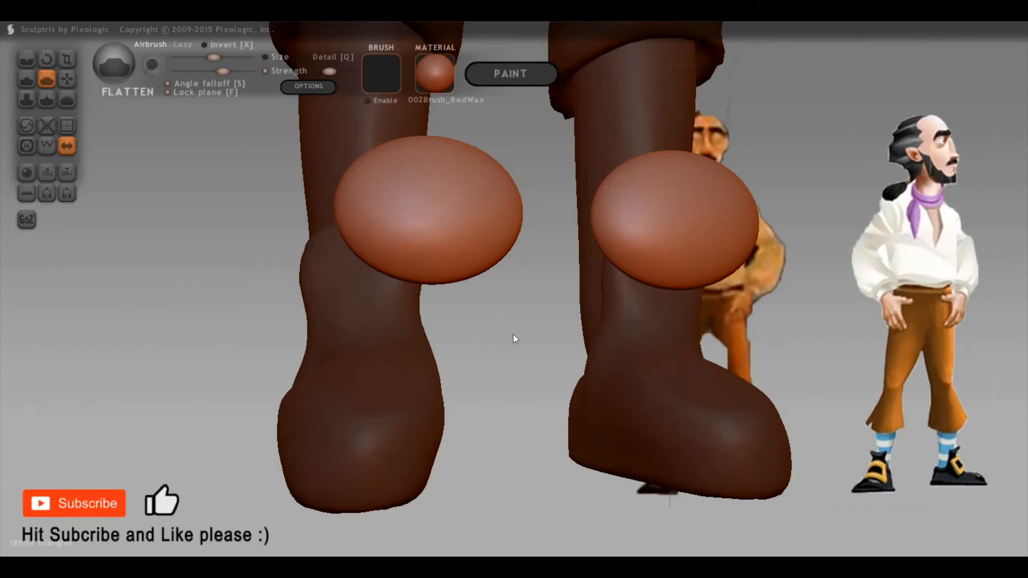
# Shape the buckle ovals into rounded blocks with Grab, pulling in the upper, side and lower edges
pyautogui.moveTo(514, 334)
pyautogui.mouseDown()
pyautogui.moveTo(362, 224)
pyautogui.moveTo(409, 185)
pyautogui.mouseUp()
pyautogui.press('g')
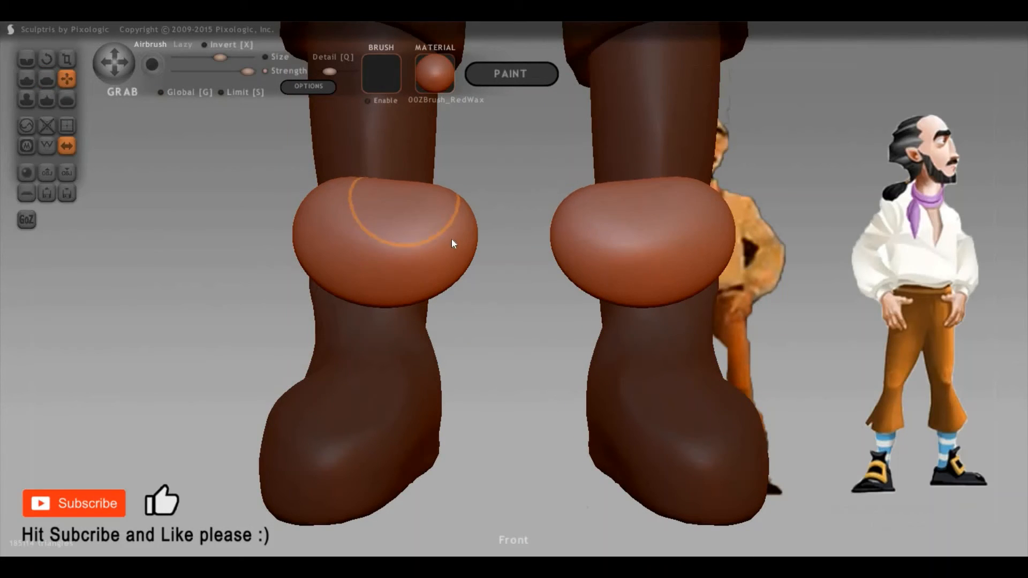
pyautogui.moveTo(444, 239)
pyautogui.mouseDown()
pyautogui.moveTo(290, 235)
pyautogui.moveTo(358, 238)
pyautogui.mouseUp()
pyautogui.moveTo(377, 301); pyautogui.dragTo(379, 291)
pyautogui.moveTo(655, 303); pyautogui.dragTo(642, 292)
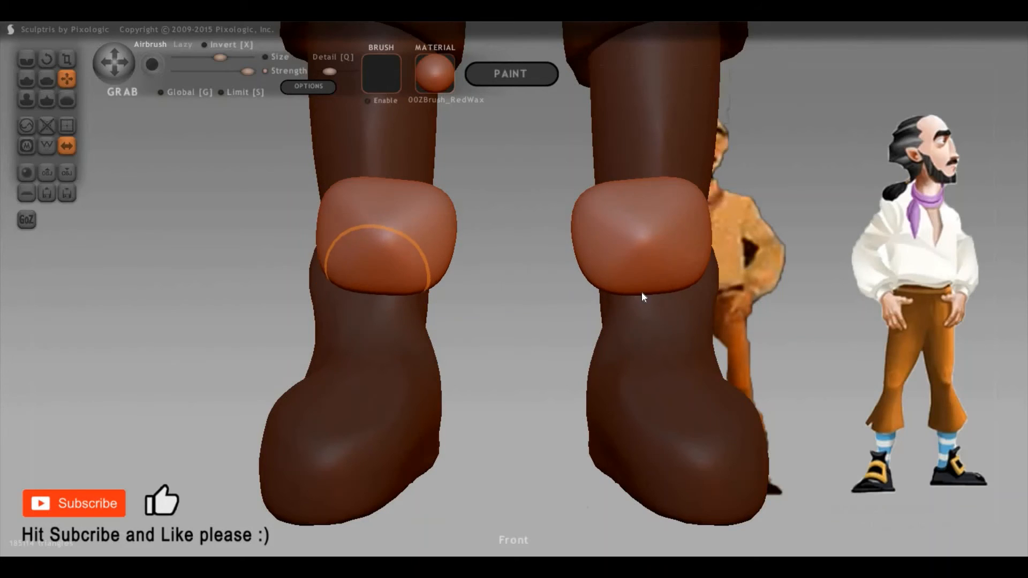
# Flatten the faces of the buckle blocks with a larger Flatten brush
pyautogui.moveTo(514, 279)
pyautogui.mouseDown()
pyautogui.moveTo(595, 291)
pyautogui.moveTo(613, 354)
pyautogui.moveTo(520, 291)
pyautogui.mouseUp()
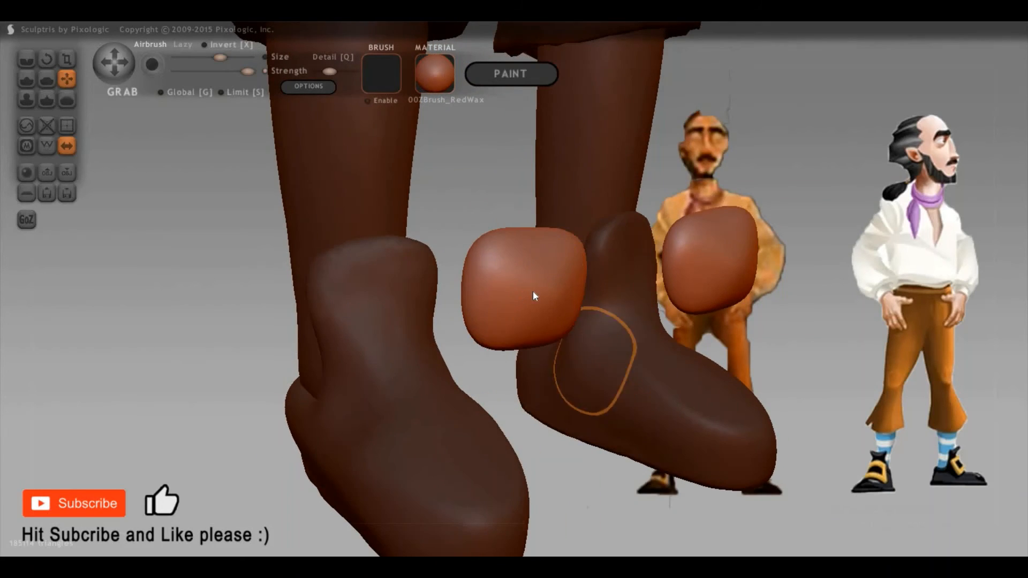
pyautogui.press('5')
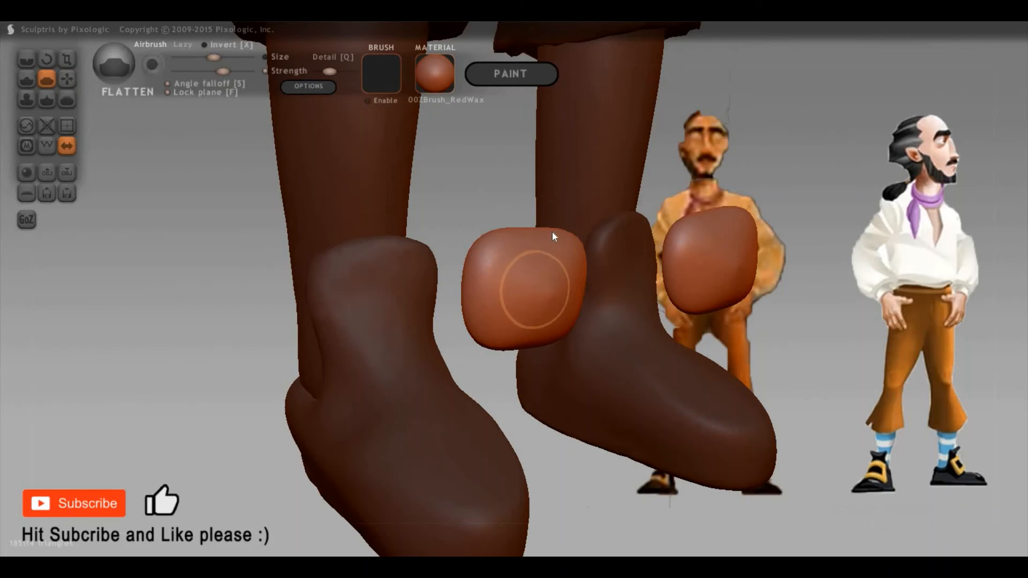
pyautogui.press('space')
pyautogui.moveTo(559, 284)
pyautogui.mouseDown()
pyautogui.moveTo(512, 291)
pyautogui.moveTo(535, 287)
pyautogui.moveTo(521, 298)
pyautogui.moveTo(531, 273)
pyautogui.moveTo(549, 301)
pyautogui.moveTo(554, 279)
pyautogui.moveTo(525, 305)
pyautogui.mouseUp()
pyautogui.moveTo(713, 301); pyautogui.dragTo(366, 229)
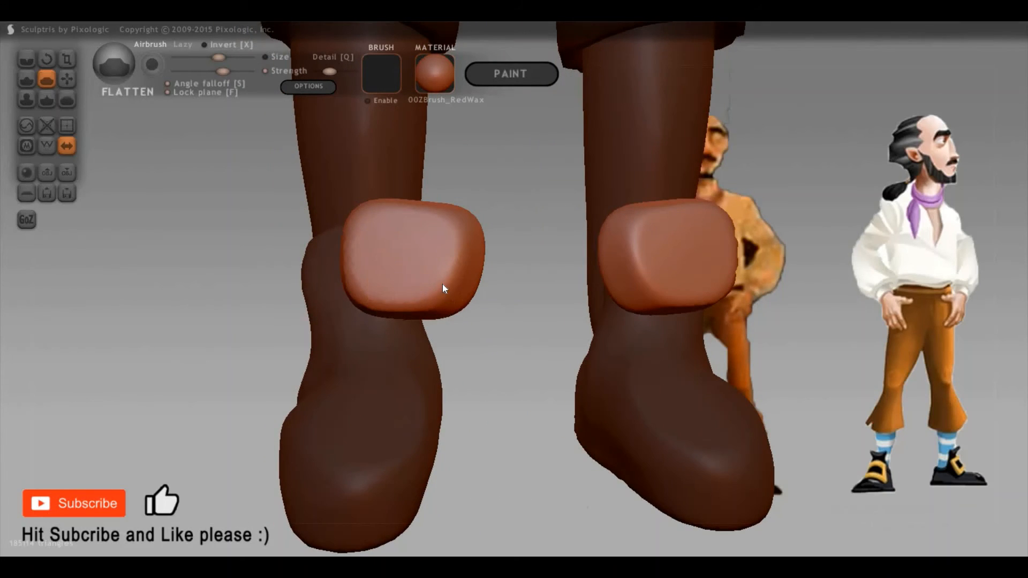
# Sharpen the lower edges of the buckle blocks with Pinch
pyautogui.moveTo(443, 284); pyautogui.dragTo(410, 176, button='right')
pyautogui.press('p')
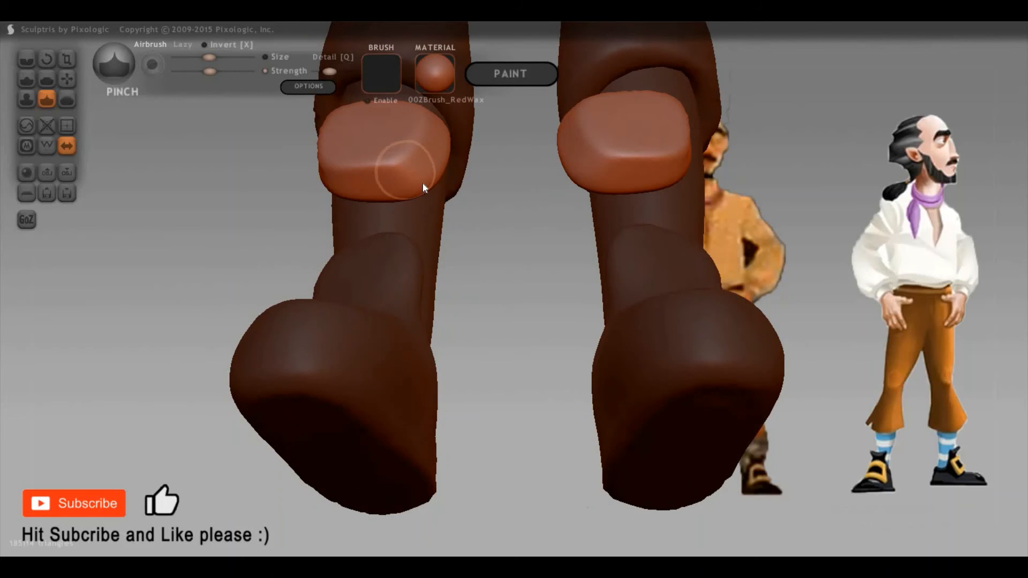
pyautogui.moveTo(422, 183); pyautogui.dragTo(330, 162)
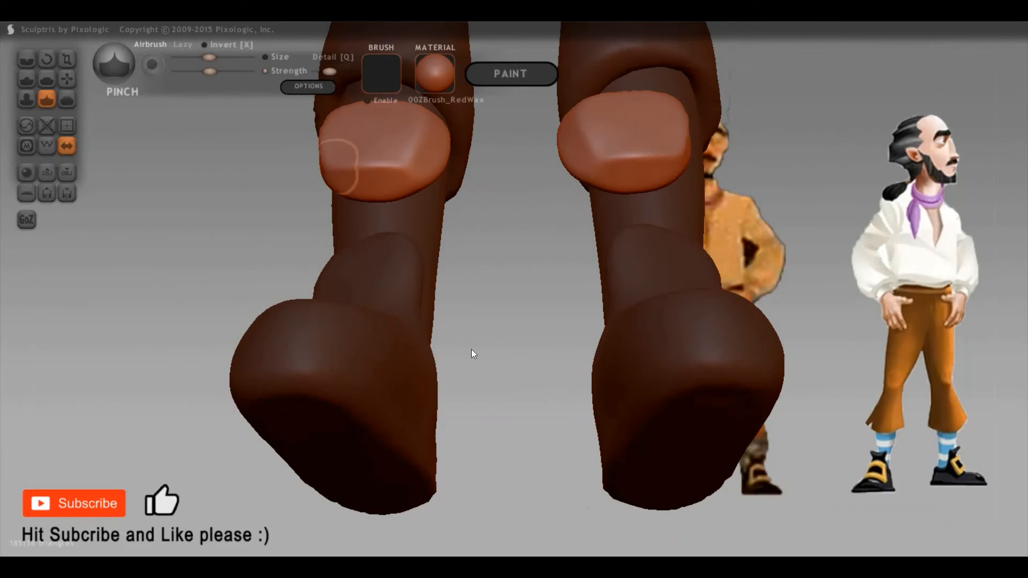
pyautogui.moveTo(474, 351); pyautogui.dragTo(396, 265, button='right')
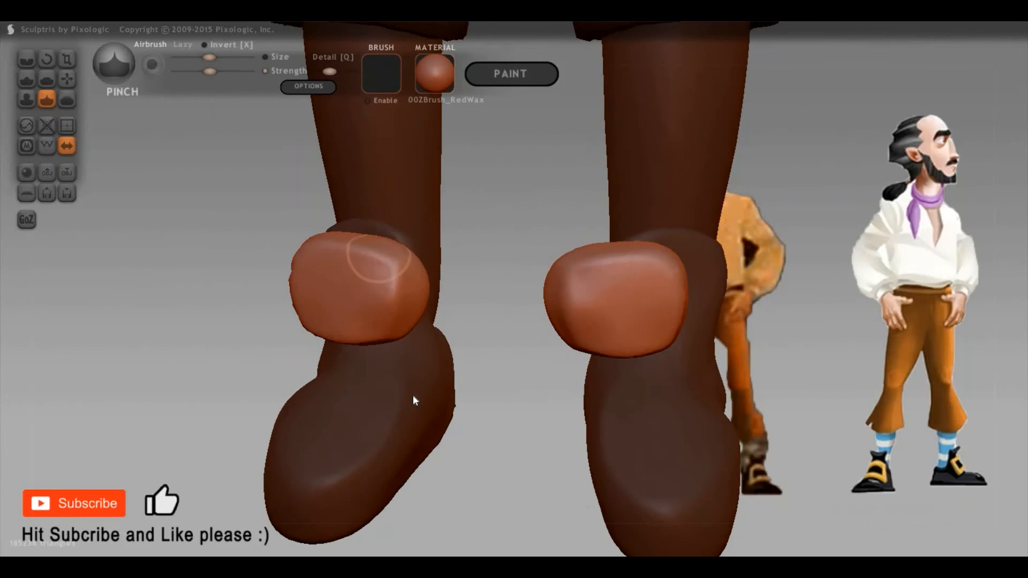
# Press a round hollow into the front of each buckle block with a smaller Inflate brush
pyautogui.moveTo(413, 394); pyautogui.dragTo(446, 406, button='right')
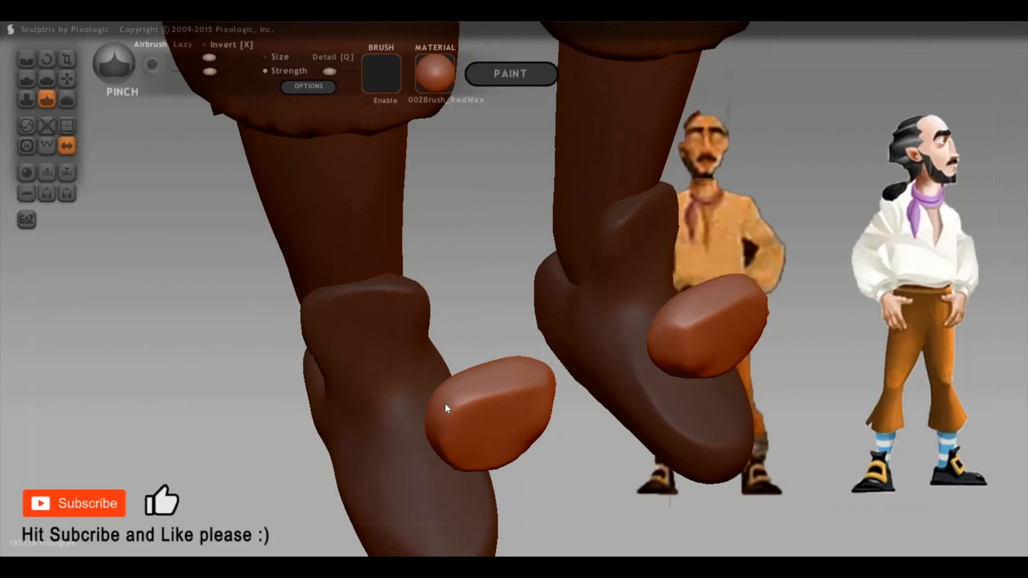
pyautogui.click(610, 448)
pyautogui.click(541, 428)
pyautogui.moveTo(542, 428); pyautogui.dragTo(520, 413, button='right')
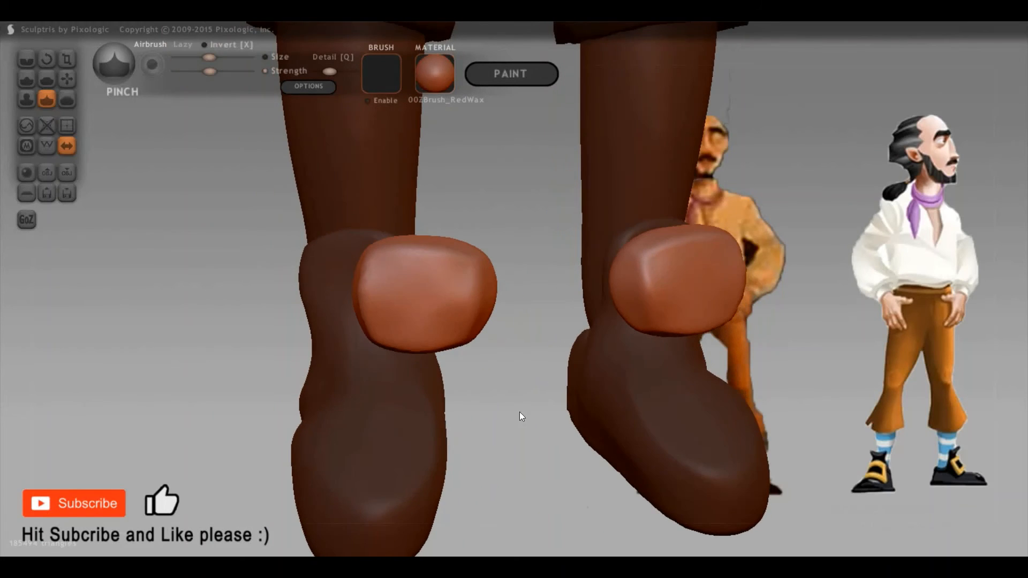
pyautogui.press('c')
pyautogui.press('space')
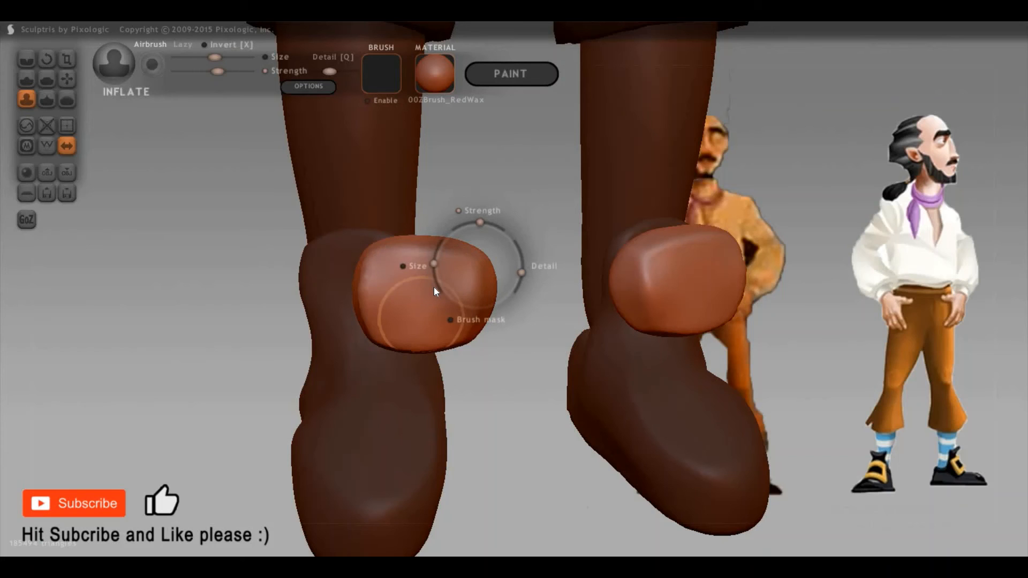
pyautogui.moveTo(434, 287)
pyautogui.mouseDown()
pyautogui.moveTo(420, 316)
pyautogui.moveTo(406, 286)
pyautogui.mouseUp()
pyautogui.click(438, 293)
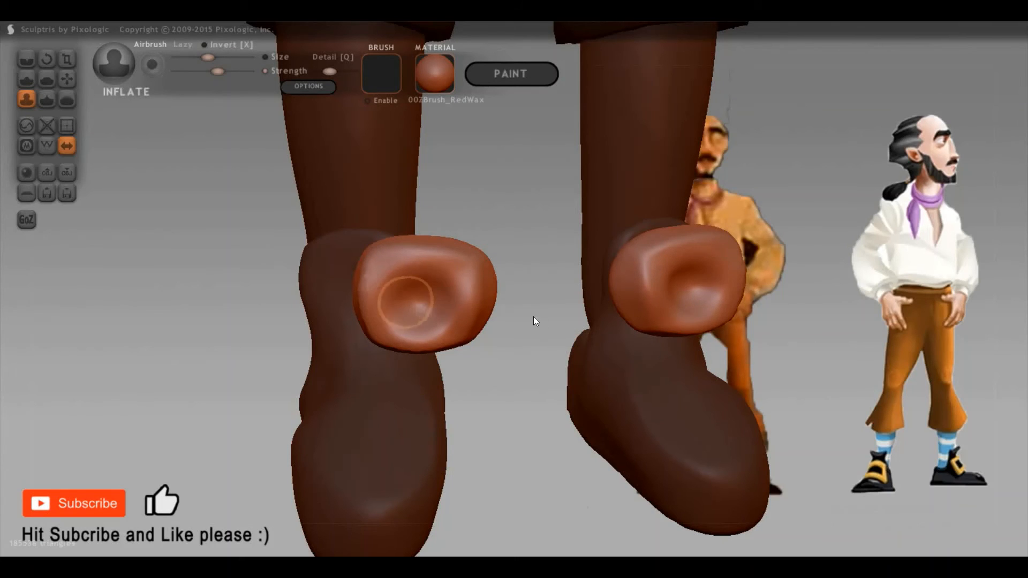
# Outline the round hollow with Draw strokes to turn the front of each buckle block into a squared frame
pyautogui.scroll(5, 510, 363)
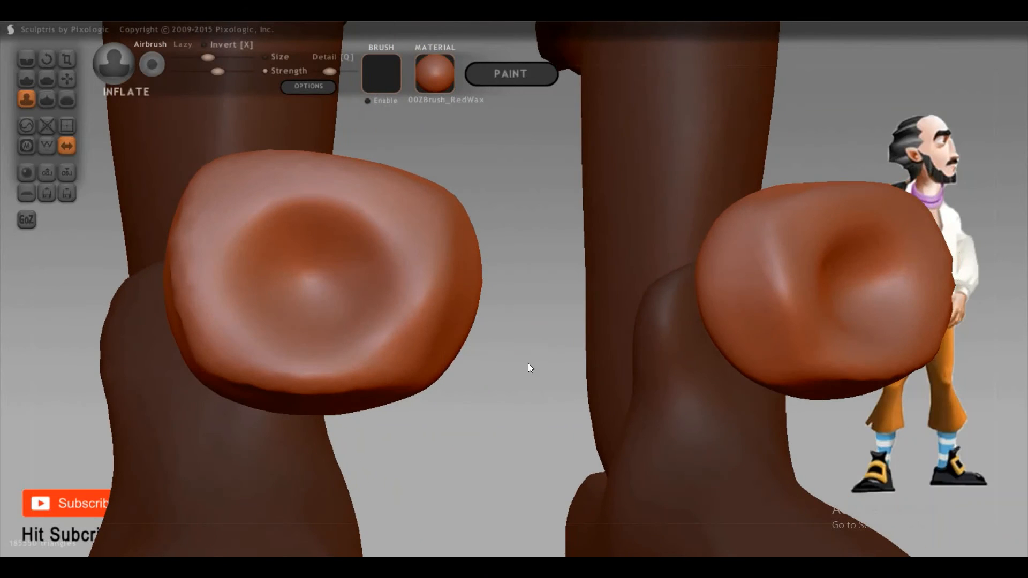
pyautogui.press('d')
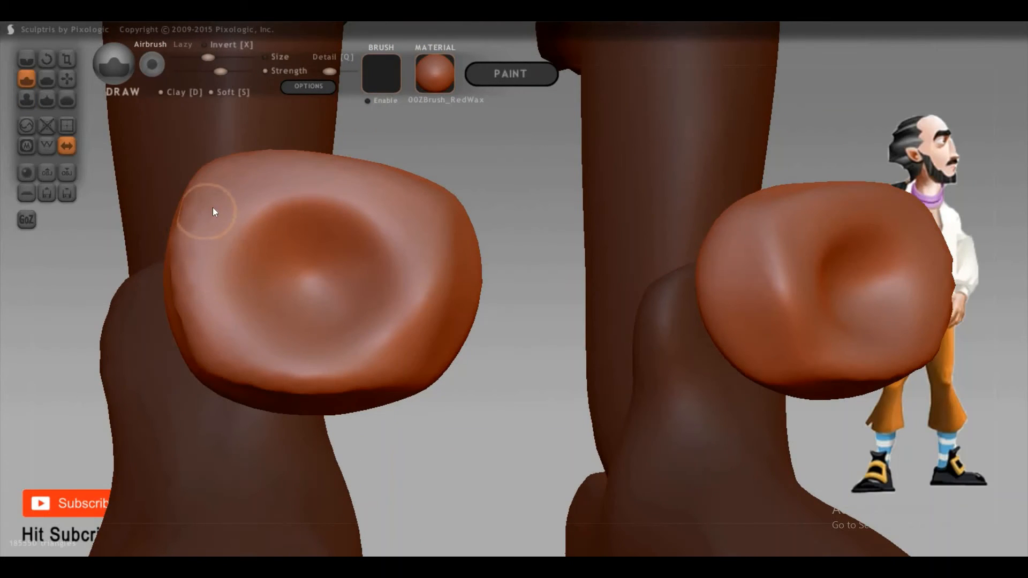
pyautogui.moveTo(203, 336); pyautogui.dragTo(236, 188)
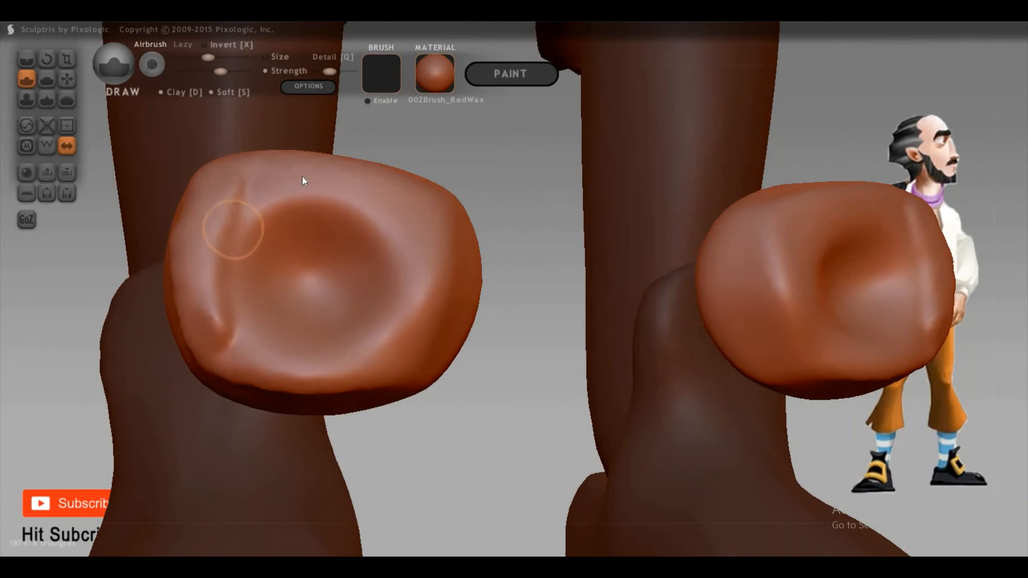
pyautogui.moveTo(417, 210)
pyautogui.mouseDown()
pyautogui.moveTo(428, 211)
pyautogui.moveTo(429, 363)
pyautogui.moveTo(232, 355)
pyautogui.moveTo(205, 347)
pyautogui.moveTo(195, 326)
pyautogui.moveTo(229, 344)
pyautogui.mouseUp()
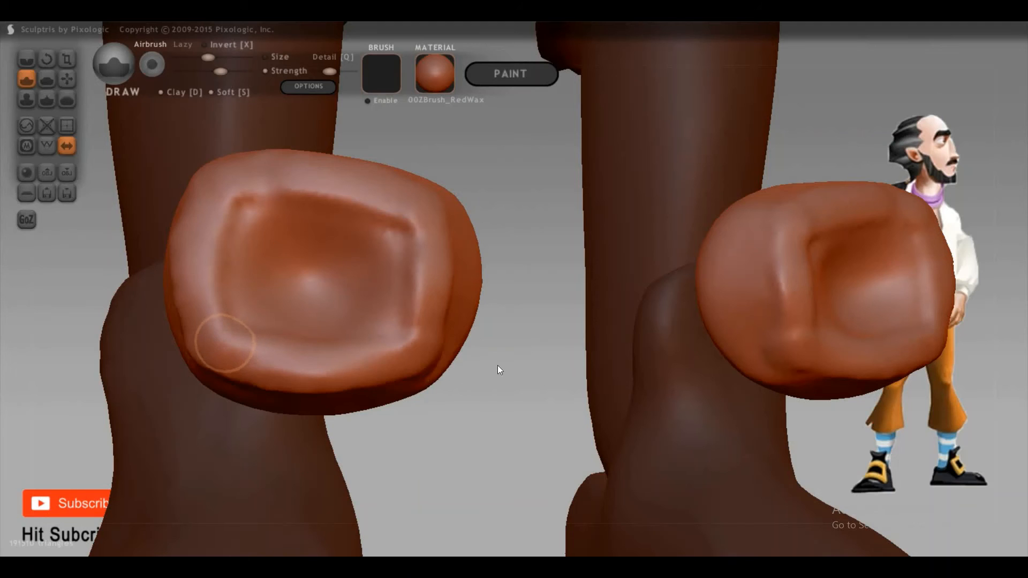
# Flatten the side ends of the buckle blocks with a larger Flatten brush
pyautogui.scroll(-3, 404, 383)
pyautogui.moveTo(405, 383); pyautogui.dragTo(488, 359, button='right')
pyautogui.scroll(3, 487, 386)
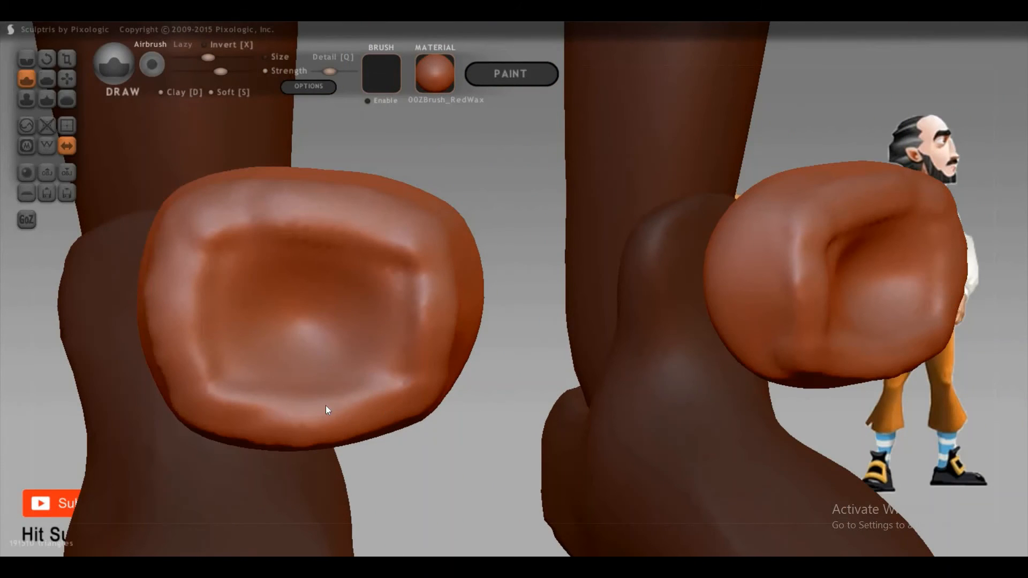
pyautogui.moveTo(326, 406)
pyautogui.mouseDown(button='right')
pyautogui.moveTo(311, 400)
pyautogui.moveTo(366, 308)
pyautogui.mouseUp(button='right')
pyautogui.press('f')
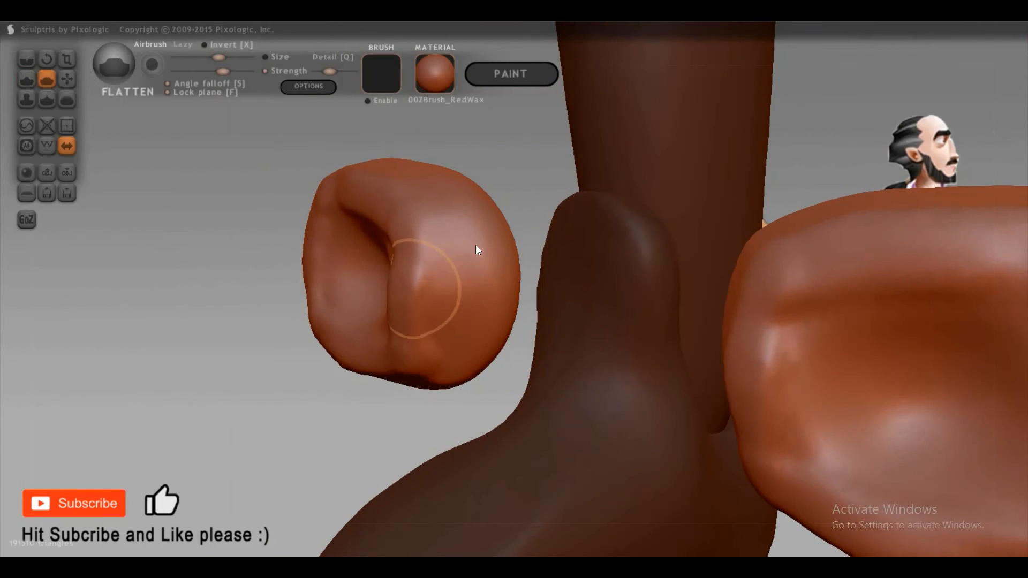
pyautogui.press('space')
pyautogui.moveTo(475, 250)
pyautogui.mouseDown()
pyautogui.moveTo(488, 302)
pyautogui.moveTo(461, 292)
pyautogui.moveTo(451, 313)
pyautogui.mouseUp()
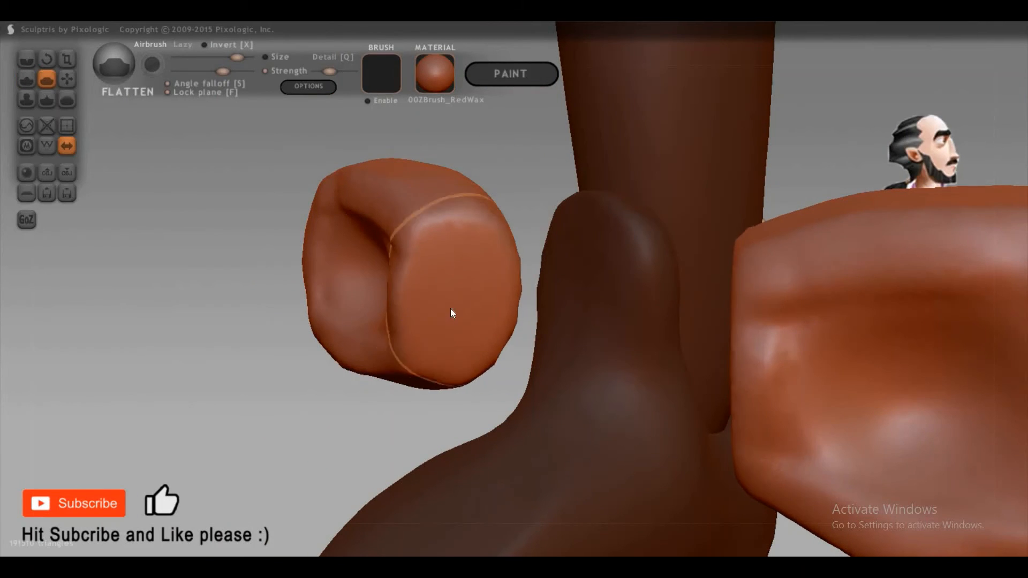
# Flatten the upper and lower sides of the buckle blocks with a smaller Flatten brush
pyautogui.moveTo(451, 313); pyautogui.dragTo(477, 416, button='right')
pyautogui.moveTo(488, 354); pyautogui.dragTo(495, 313, button='right')
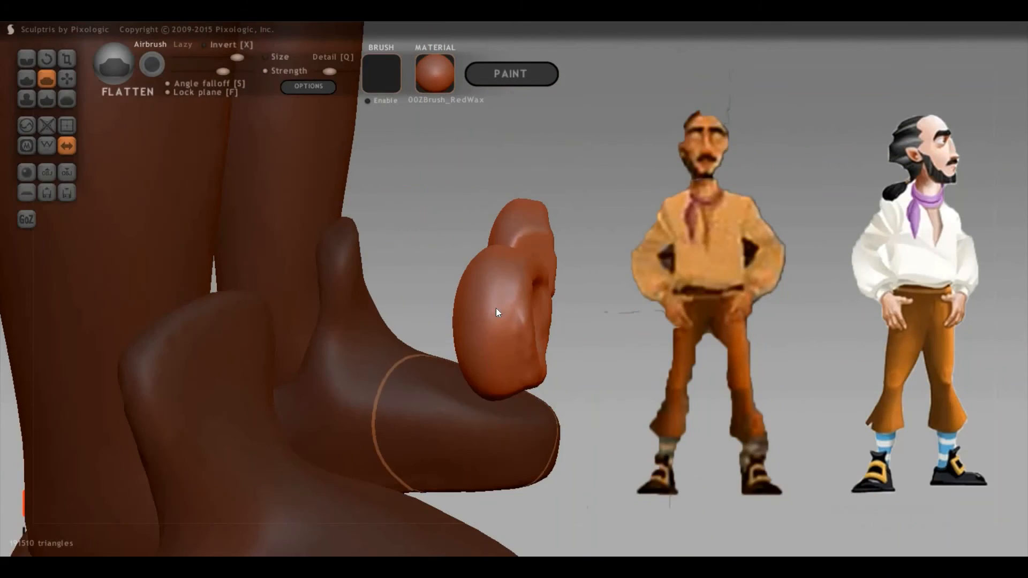
pyautogui.press('space')
pyautogui.moveTo(503, 323); pyautogui.dragTo(493, 322)
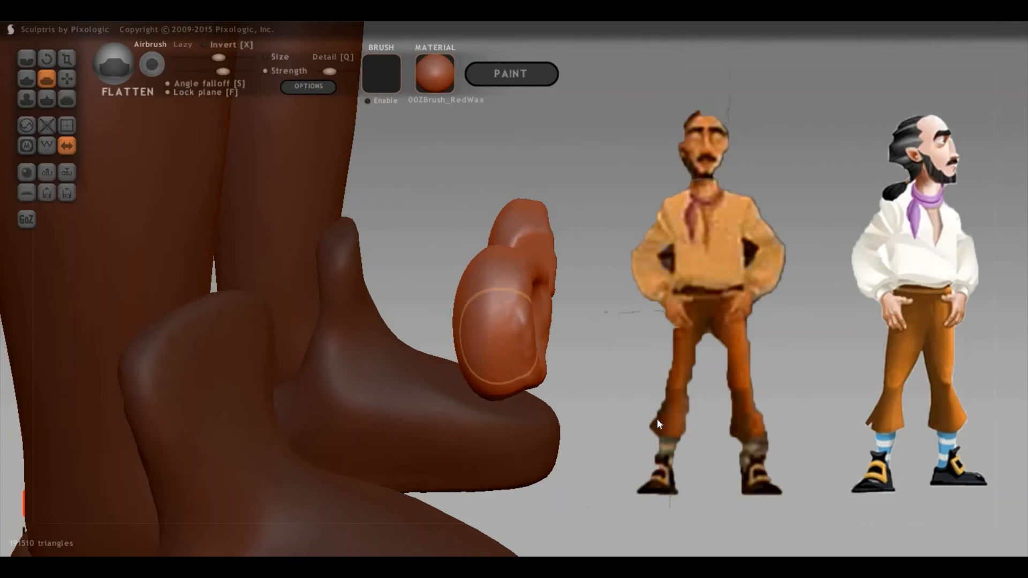
pyautogui.moveTo(558, 431)
pyautogui.mouseDown(button='right')
pyautogui.moveTo(443, 267)
pyautogui.moveTo(487, 265)
pyautogui.mouseUp(button='right')
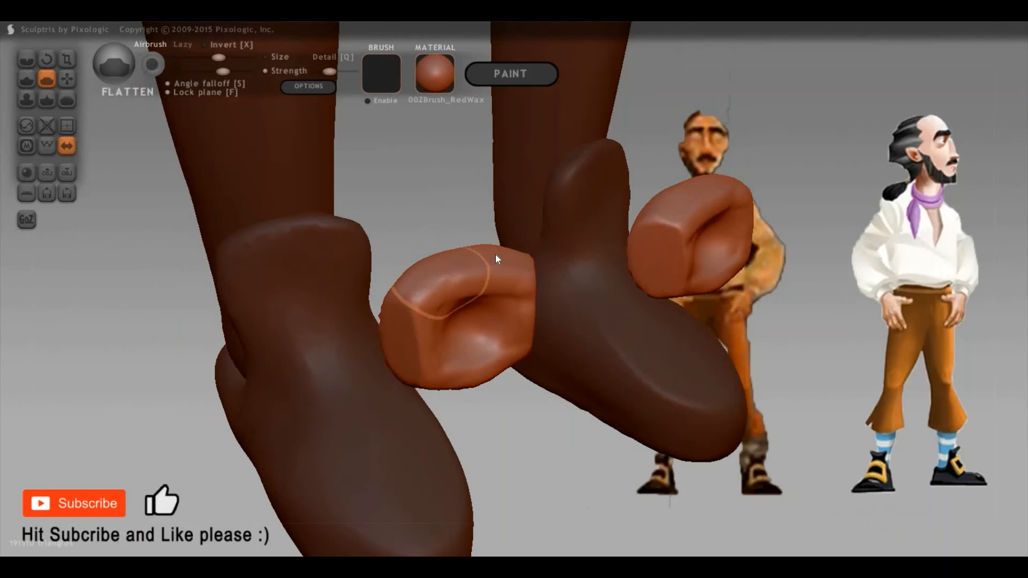
pyautogui.moveTo(496, 254); pyautogui.dragTo(456, 292)
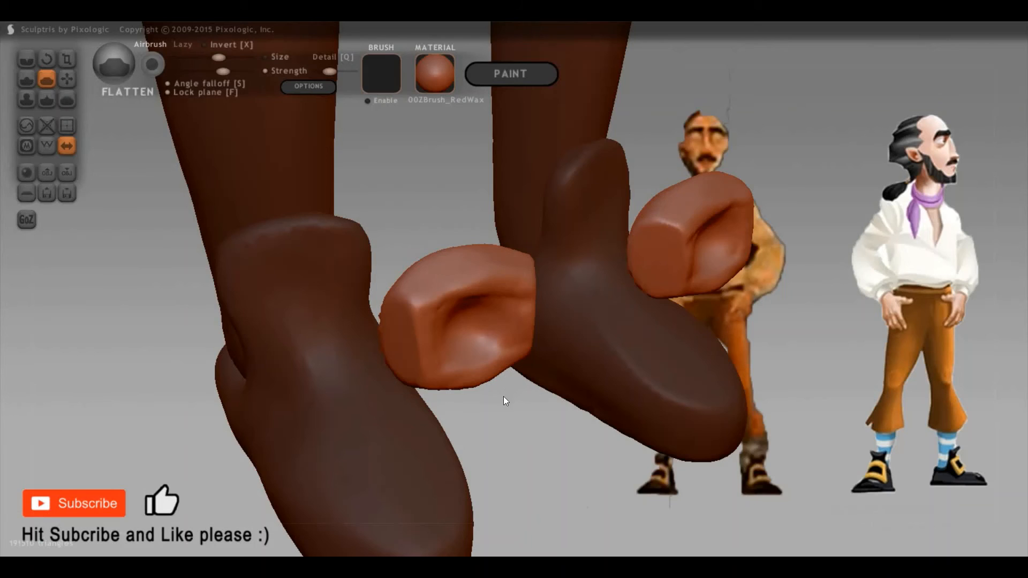
pyautogui.moveTo(504, 396)
pyautogui.mouseDown(button='right')
pyautogui.moveTo(484, 302)
pyautogui.moveTo(454, 334)
pyautogui.mouseUp(button='right')
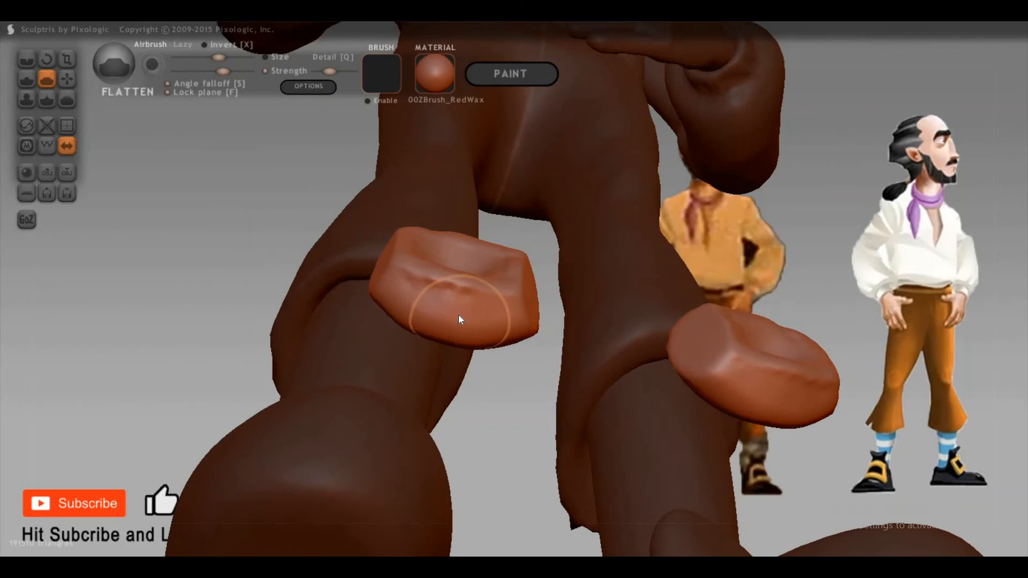
pyautogui.moveTo(458, 320)
pyautogui.mouseDown()
pyautogui.moveTo(475, 300)
pyautogui.moveTo(485, 334)
pyautogui.mouseUp()
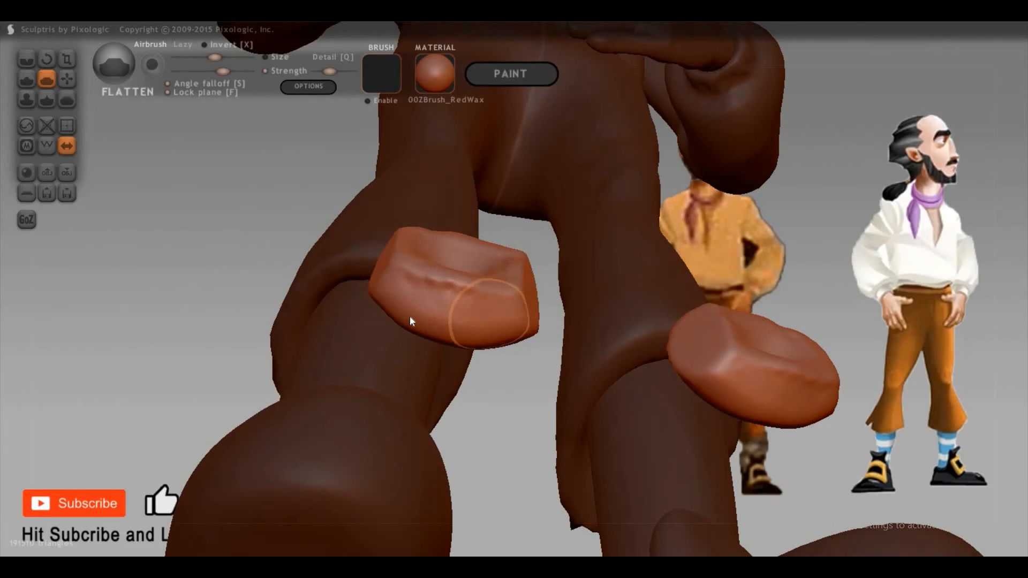
pyautogui.moveTo(410, 321)
pyautogui.mouseDown()
pyautogui.moveTo(428, 341)
pyautogui.moveTo(420, 322)
pyautogui.moveTo(482, 330)
pyautogui.moveTo(401, 321)
pyautogui.moveTo(472, 386)
pyautogui.moveTo(461, 519)
pyautogui.moveTo(542, 406)
pyautogui.moveTo(447, 298)
pyautogui.moveTo(481, 291)
pyautogui.moveTo(496, 354)
pyautogui.moveTo(439, 372)
pyautogui.moveTo(466, 372)
pyautogui.mouseUp()
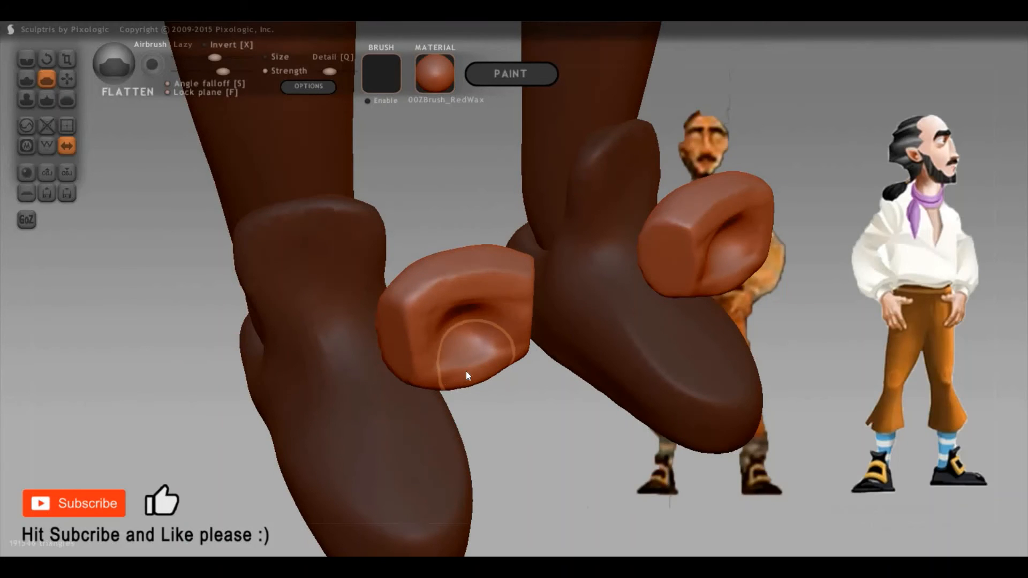
# Flatten the front rim of the buckle frames around the hollow
pyautogui.scroll(4, 469, 378)
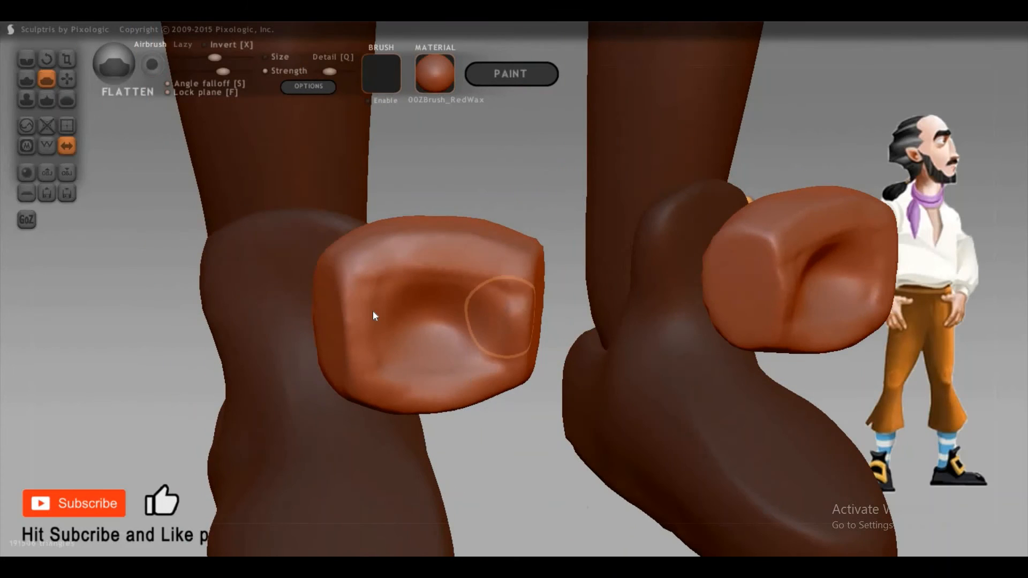
pyautogui.moveTo(500, 316)
pyautogui.mouseDown()
pyautogui.moveTo(409, 321)
pyautogui.moveTo(367, 311)
pyautogui.mouseUp()
pyautogui.moveTo(500, 419)
pyautogui.mouseDown()
pyautogui.moveTo(505, 389)
pyautogui.moveTo(505, 408)
pyautogui.moveTo(541, 420)
pyautogui.moveTo(405, 339)
pyautogui.moveTo(565, 466)
pyautogui.mouseUp()
pyautogui.moveTo(736, 480); pyautogui.dragTo(518, 338)
# Make the buckle blocks thinner from front to back with the Scale tool
pyautogui.press('t')
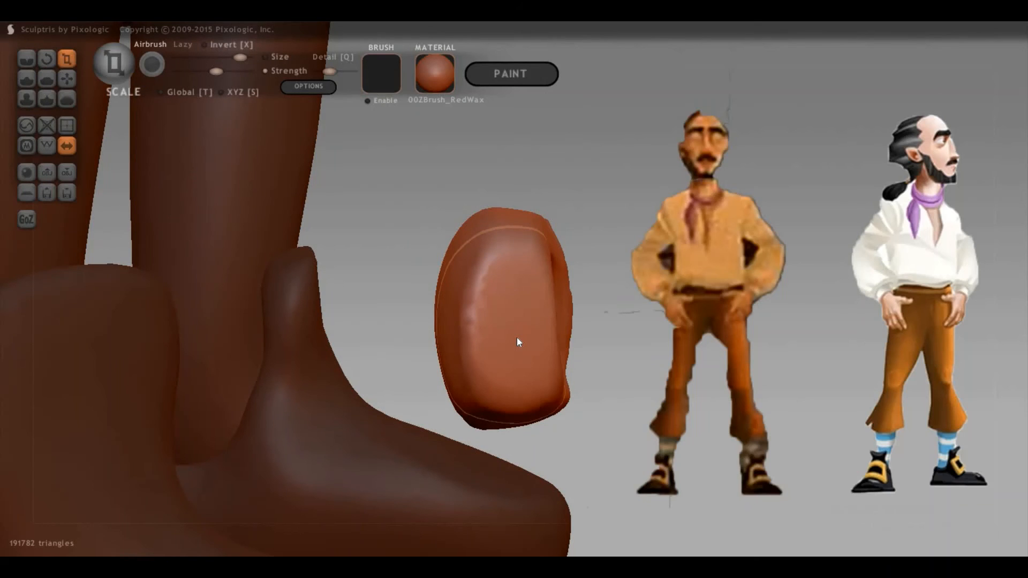
pyautogui.press('t')
pyautogui.moveTo(398, 349)
pyautogui.mouseDown()
pyautogui.moveTo(604, 391)
pyautogui.moveTo(623, 410)
pyautogui.moveTo(523, 398)
pyautogui.mouseUp()
# Move both buckles closer to the front of the shoe tongues with Grab in global mode
pyautogui.press('g')
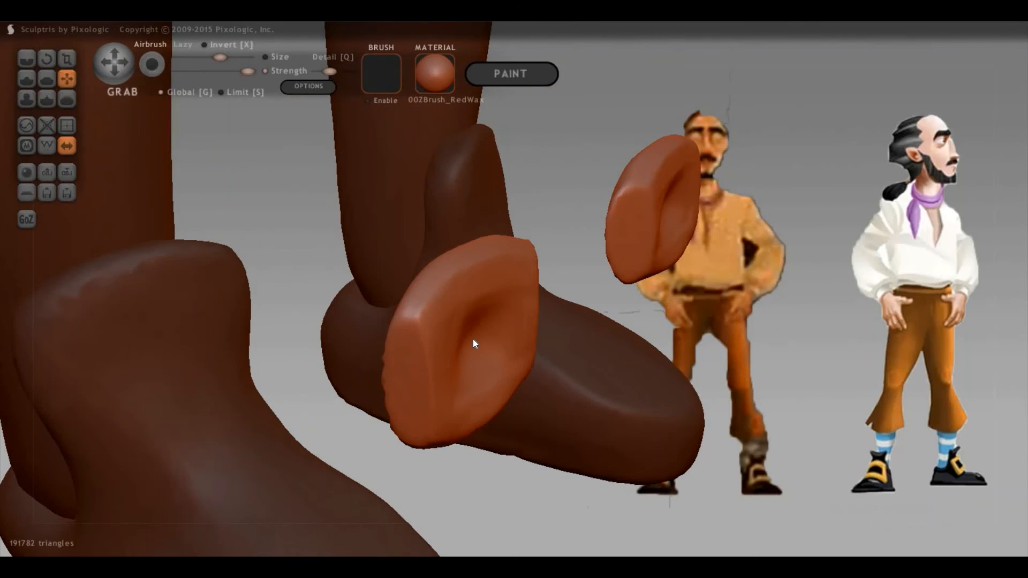
pyautogui.moveTo(472, 339); pyautogui.dragTo(184, 375)
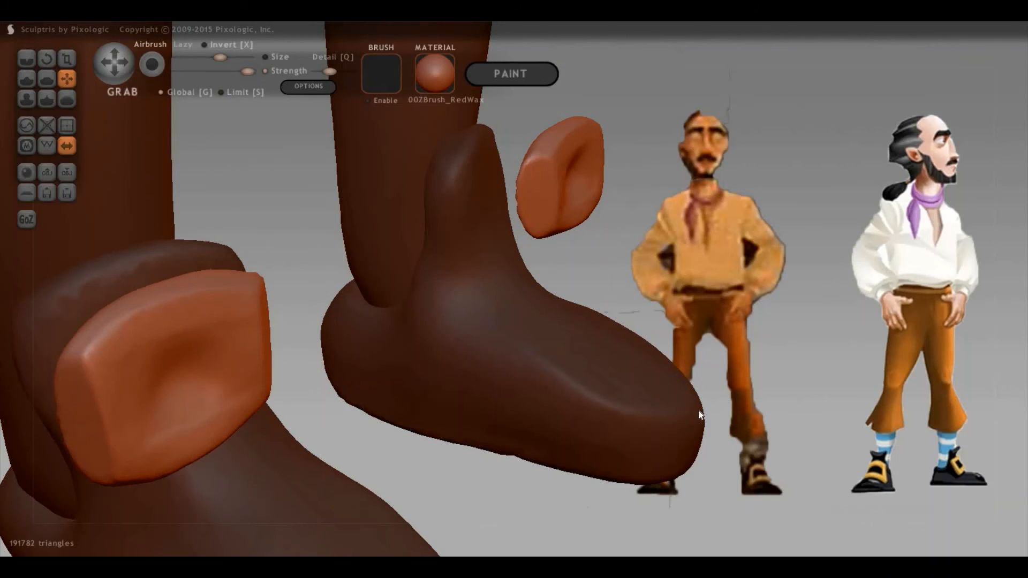
pyautogui.moveTo(698, 411); pyautogui.dragTo(319, 357)
pyautogui.moveTo(690, 384); pyautogui.dragTo(568, 359)
pyautogui.moveTo(497, 340); pyautogui.dragTo(470, 346)
pyautogui.moveTo(691, 370)
pyautogui.mouseDown()
pyautogui.moveTo(392, 369)
pyautogui.moveTo(526, 427)
pyautogui.moveTo(422, 356)
pyautogui.moveTo(587, 415)
pyautogui.moveTo(687, 359)
pyautogui.mouseUp()
# Even out the buckles' side ends with Flatten and rotate the buckles to line up with the shoes
pyautogui.press('5')
pyautogui.moveTo(724, 318)
pyautogui.mouseDown()
pyautogui.moveTo(726, 364)
pyautogui.moveTo(734, 326)
pyautogui.moveTo(735, 382)
pyautogui.moveTo(721, 354)
pyautogui.moveTo(696, 415)
pyautogui.moveTo(705, 349)
pyautogui.mouseUp()
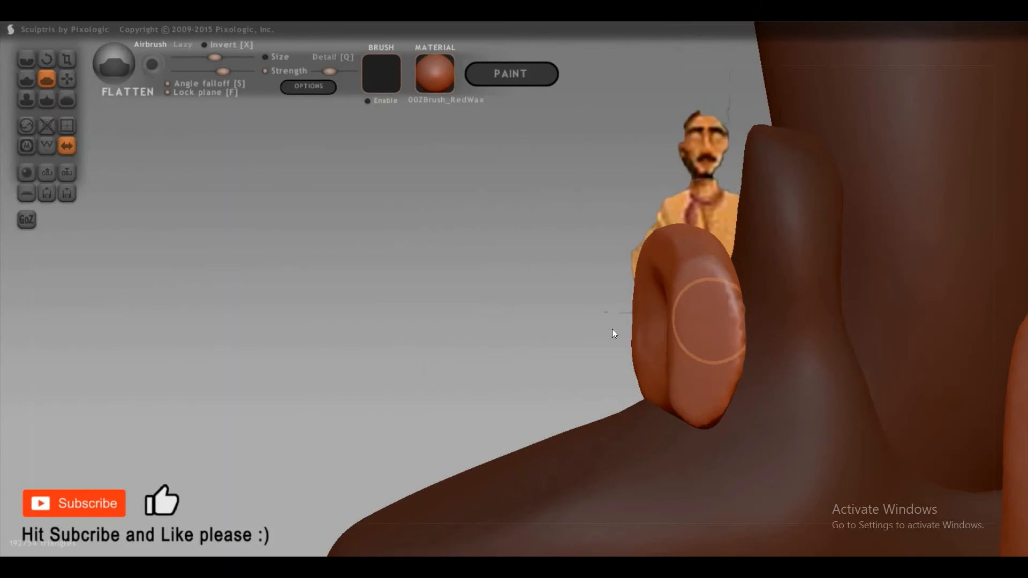
pyautogui.moveTo(612, 331)
pyautogui.mouseDown()
pyautogui.moveTo(714, 338)
pyautogui.moveTo(682, 470)
pyautogui.moveTo(661, 355)
pyautogui.moveTo(807, 359)
pyautogui.moveTo(679, 200)
pyautogui.moveTo(835, 324)
pyautogui.moveTo(822, 305)
pyautogui.moveTo(854, 356)
pyautogui.moveTo(786, 217)
pyautogui.moveTo(701, 233)
pyautogui.moveTo(691, 245)
pyautogui.moveTo(861, 447)
pyautogui.moveTo(658, 213)
pyautogui.moveTo(774, 236)
pyautogui.moveTo(779, 246)
pyautogui.moveTo(774, 203)
pyautogui.moveTo(766, 224)
pyautogui.mouseUp()
pyautogui.press('r')
pyautogui.moveTo(746, 360)
pyautogui.mouseDown()
pyautogui.moveTo(769, 381)
pyautogui.moveTo(769, 240)
pyautogui.moveTo(502, 382)
pyautogui.moveTo(475, 360)
pyautogui.moveTo(491, 354)
pyautogui.moveTo(469, 366)
pyautogui.moveTo(437, 397)
pyautogui.moveTo(463, 414)
pyautogui.moveTo(463, 481)
pyautogui.moveTo(409, 454)
pyautogui.moveTo(719, 299)
pyautogui.moveTo(591, 346)
pyautogui.moveTo(696, 327)
pyautogui.moveTo(525, 325)
pyautogui.moveTo(599, 306)
pyautogui.moveTo(623, 335)
pyautogui.moveTo(563, 337)
pyautogui.moveTo(573, 316)
pyautogui.mouseUp()
# Deepen and widen the hollow in the buckle frames with the Inflate brush
pyautogui.press('i')
pyautogui.moveTo(825, 343)
pyautogui.mouseDown()
pyautogui.moveTo(851, 326)
pyautogui.moveTo(603, 308)
pyautogui.moveTo(615, 323)
pyautogui.mouseUp()
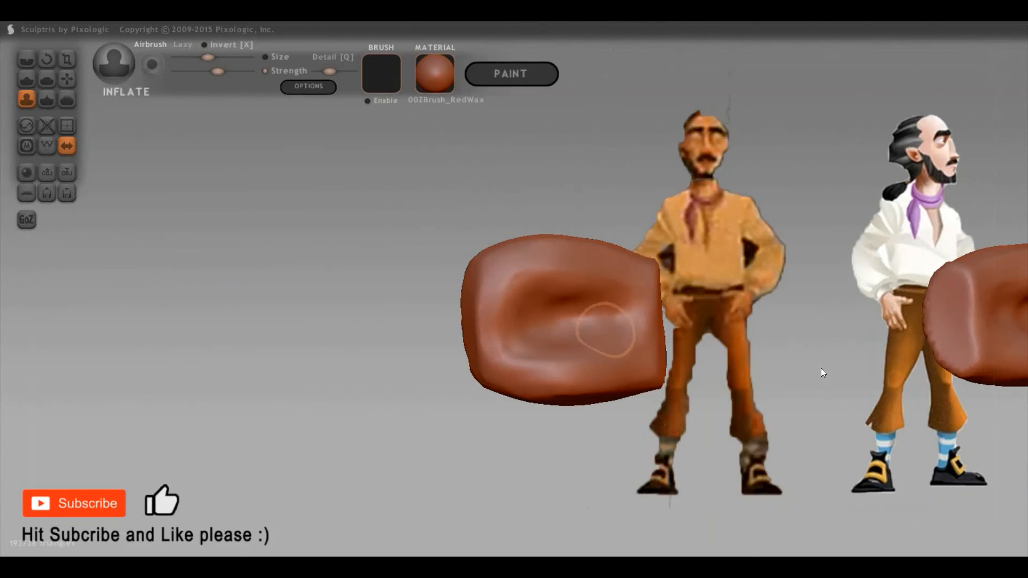
pyautogui.moveTo(821, 368); pyautogui.dragTo(567, 379)
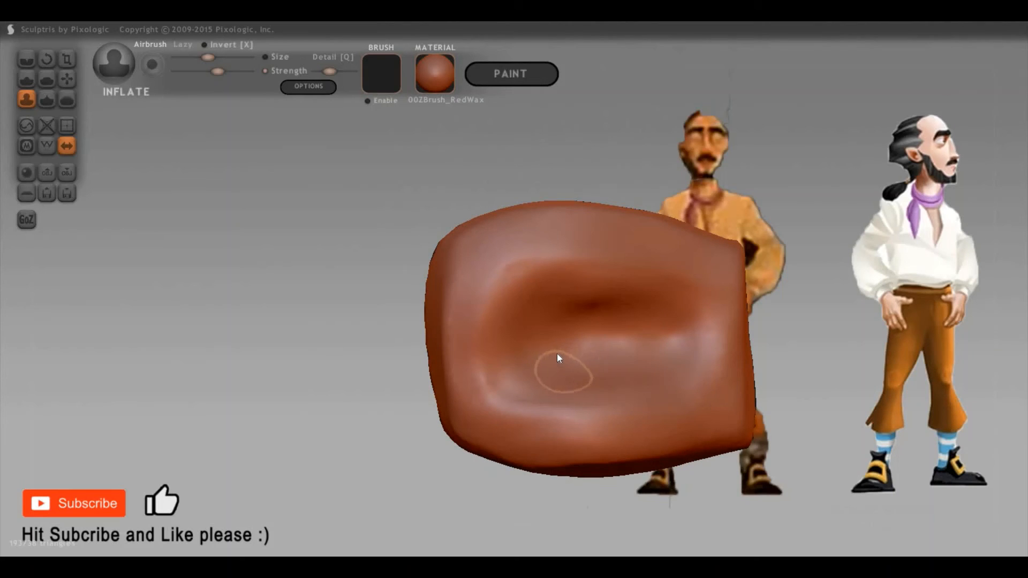
# Carve the hollow into a rounded rectangular recess with Draw and sharpen its edges with Pinch
pyautogui.press('4')
pyautogui.moveTo(604, 310)
pyautogui.mouseDown()
pyautogui.moveTo(667, 314)
pyautogui.moveTo(676, 360)
pyautogui.moveTo(533, 391)
pyautogui.moveTo(506, 349)
pyautogui.moveTo(547, 305)
pyautogui.moveTo(663, 308)
pyautogui.moveTo(673, 367)
pyautogui.moveTo(558, 383)
pyautogui.moveTo(523, 326)
pyautogui.moveTo(574, 325)
pyautogui.mouseUp()
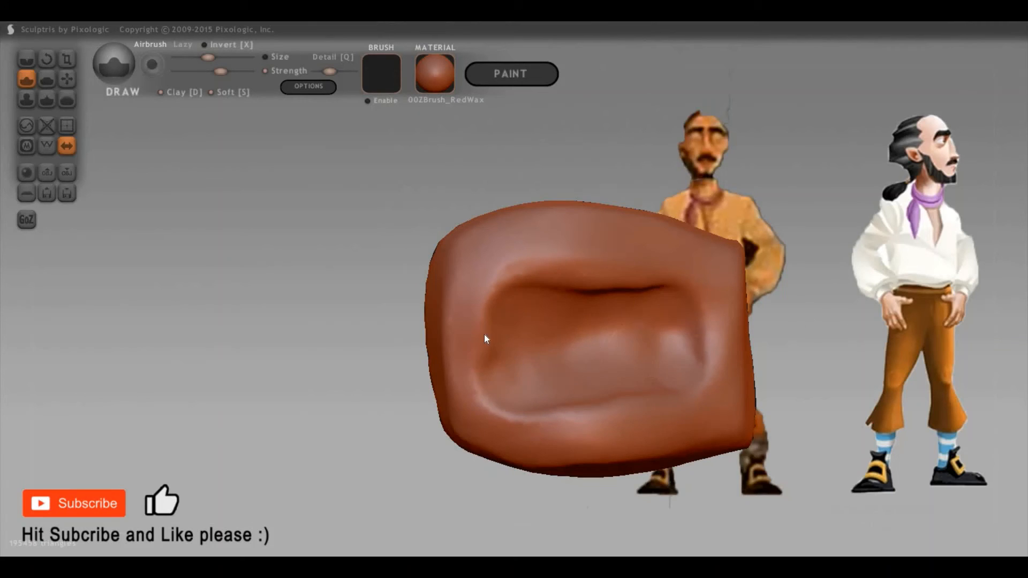
pyautogui.moveTo(485, 335)
pyautogui.mouseDown()
pyautogui.moveTo(464, 310)
pyautogui.moveTo(471, 368)
pyautogui.moveTo(578, 258)
pyautogui.moveTo(545, 274)
pyautogui.mouseUp()
pyautogui.press('p')
pyautogui.moveTo(696, 376)
pyautogui.mouseDown()
pyautogui.moveTo(576, 407)
pyautogui.moveTo(526, 400)
pyautogui.moveTo(471, 350)
pyautogui.moveTo(465, 319)
pyautogui.moveTo(460, 376)
pyautogui.mouseUp()
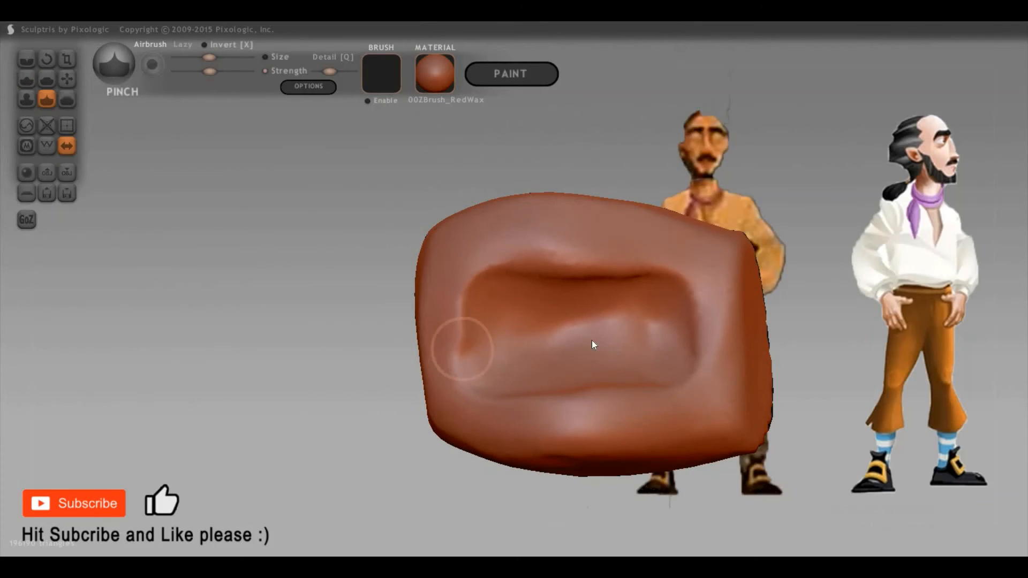
# Adjust the end of the buckle frame with Grab, checking the shape from several sides
pyautogui.moveTo(737, 387)
pyautogui.mouseDown(button='right')
pyautogui.moveTo(745, 439)
pyautogui.moveTo(714, 451)
pyautogui.mouseUp(button='right')
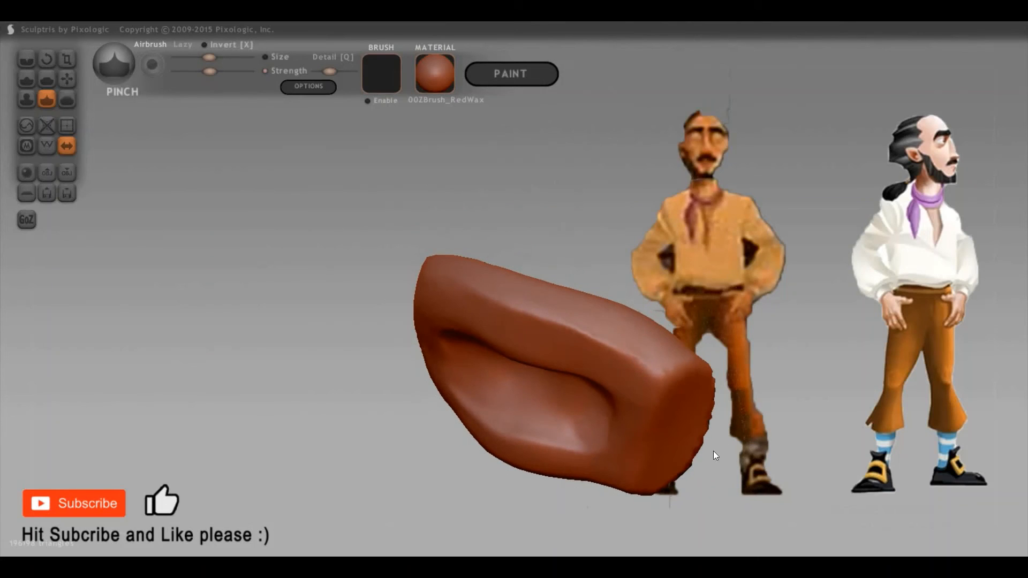
pyautogui.press('g')
pyautogui.moveTo(684, 399)
pyautogui.mouseDown()
pyautogui.moveTo(695, 387)
pyautogui.moveTo(684, 409)
pyautogui.mouseUp()
pyautogui.moveTo(550, 346); pyautogui.dragTo(407, 432, button='right')
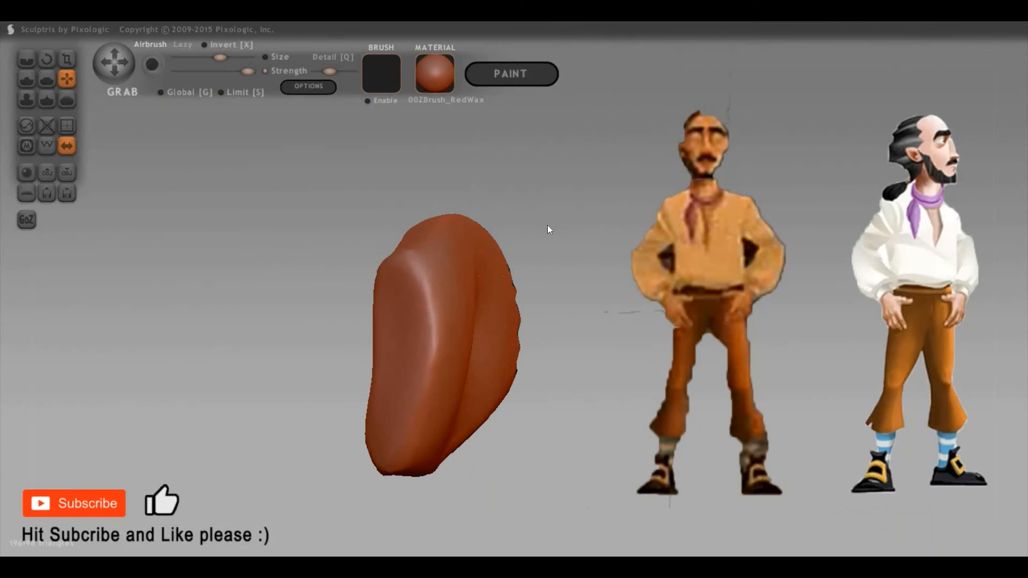
pyautogui.moveTo(547, 225); pyautogui.dragTo(813, 305, button='right')
pyautogui.moveTo(661, 299); pyautogui.dragTo(539, 242, button='right')
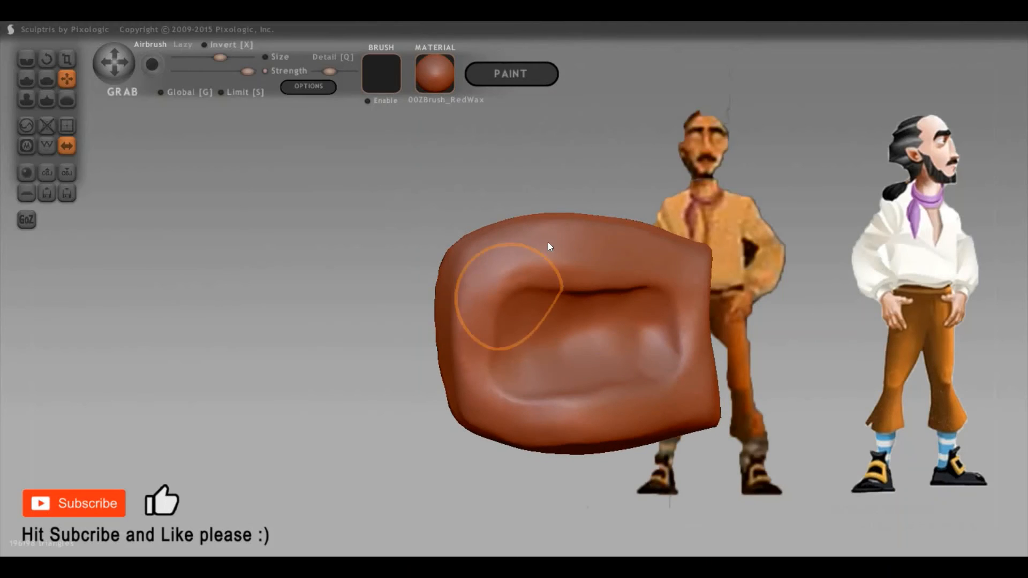
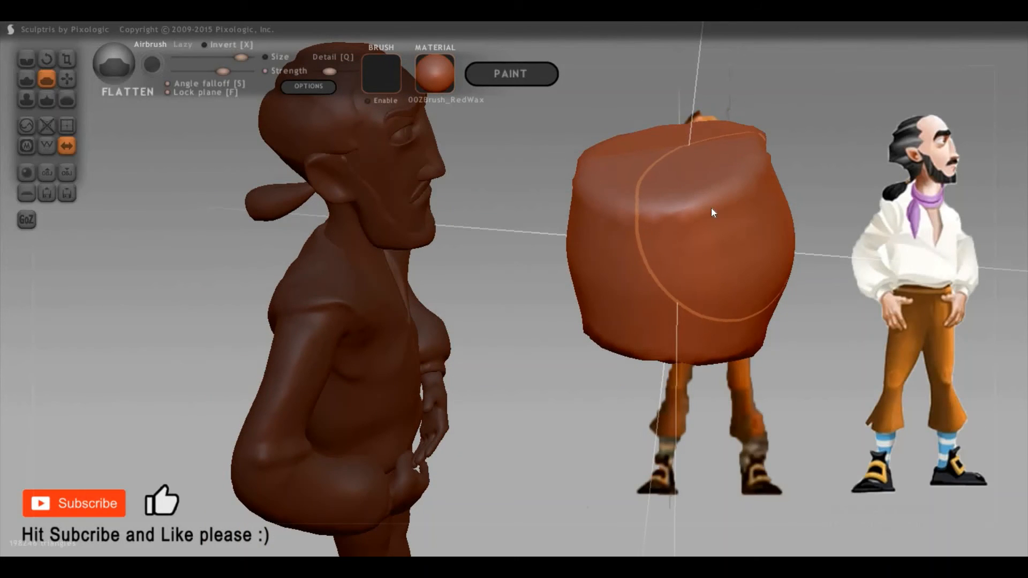
# Squash the new rounded block beside the character's head into a thin, flat disc
pyautogui.press('3')
pyautogui.moveTo(712, 409)
pyautogui.mouseDown()
pyautogui.moveTo(719, 465)
pyautogui.moveTo(827, 374)
pyautogui.moveTo(668, 314)
pyautogui.moveTo(683, 295)
pyautogui.moveTo(688, 307)
pyautogui.moveTo(663, 274)
pyautogui.mouseUp()
pyautogui.press('5')
pyautogui.press('space')
pyautogui.moveTo(677, 216)
pyautogui.mouseDown()
pyautogui.moveTo(672, 307)
pyautogui.moveTo(641, 292)
pyautogui.moveTo(549, 288)
pyautogui.moveTo(557, 292)
pyautogui.mouseUp()
pyautogui.hotkey('ctrl', 'z')
# Build up and even out the rim of the flat disc with the Draw brush
pyautogui.press('1')
pyautogui.moveTo(660, 293); pyautogui.dragTo(523, 290)
pyautogui.moveTo(616, 346)
pyautogui.mouseDown()
pyautogui.moveTo(798, 249)
pyautogui.moveTo(582, 245)
pyautogui.mouseUp()
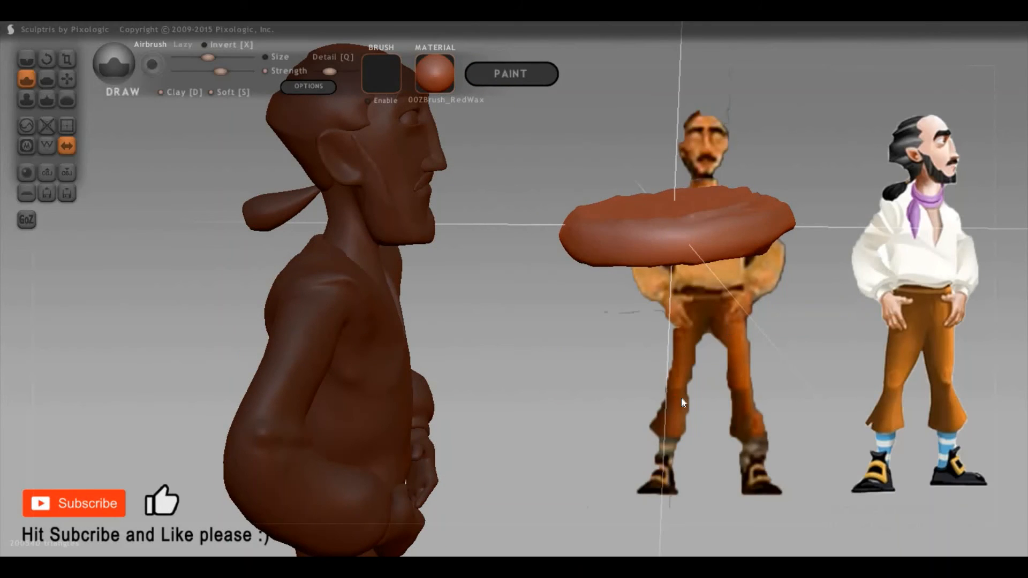
pyautogui.moveTo(682, 398); pyautogui.dragTo(595, 455)
pyautogui.moveTo(689, 380)
pyautogui.mouseDown()
pyautogui.moveTo(686, 309)
pyautogui.moveTo(574, 294)
pyautogui.moveTo(618, 438)
pyautogui.moveTo(757, 396)
pyautogui.mouseUp()
pyautogui.moveTo(830, 323)
pyautogui.mouseDown()
pyautogui.moveTo(701, 288)
pyautogui.moveTo(804, 247)
pyautogui.moveTo(683, 100)
pyautogui.moveTo(647, 98)
pyautogui.moveTo(552, 150)
pyautogui.moveTo(571, 156)
pyautogui.moveTo(615, 97)
pyautogui.moveTo(695, 150)
pyautogui.mouseUp()
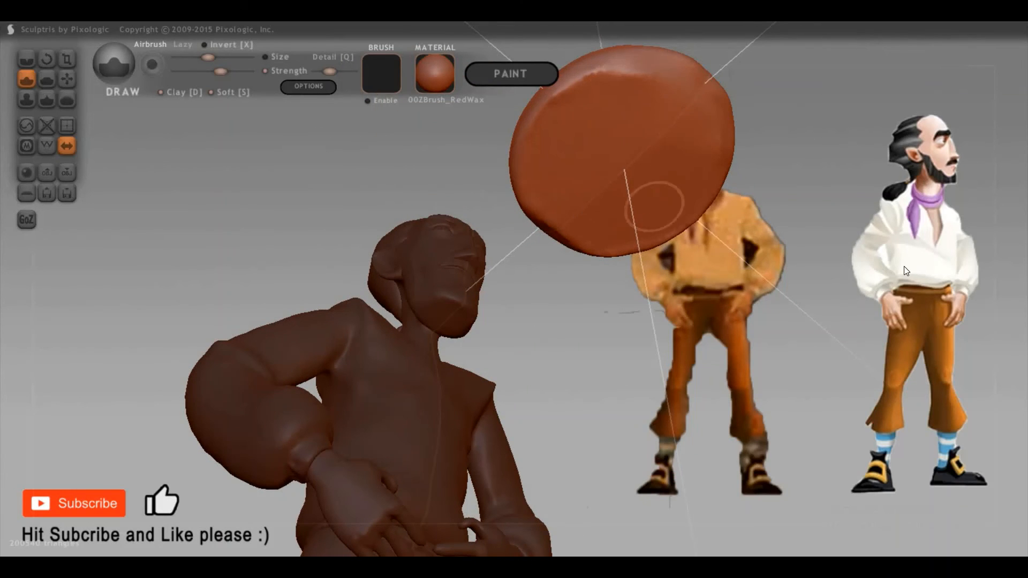
pyautogui.moveTo(834, 309); pyautogui.dragTo(793, 324)
pyautogui.moveTo(877, 319); pyautogui.dragTo(767, 304)
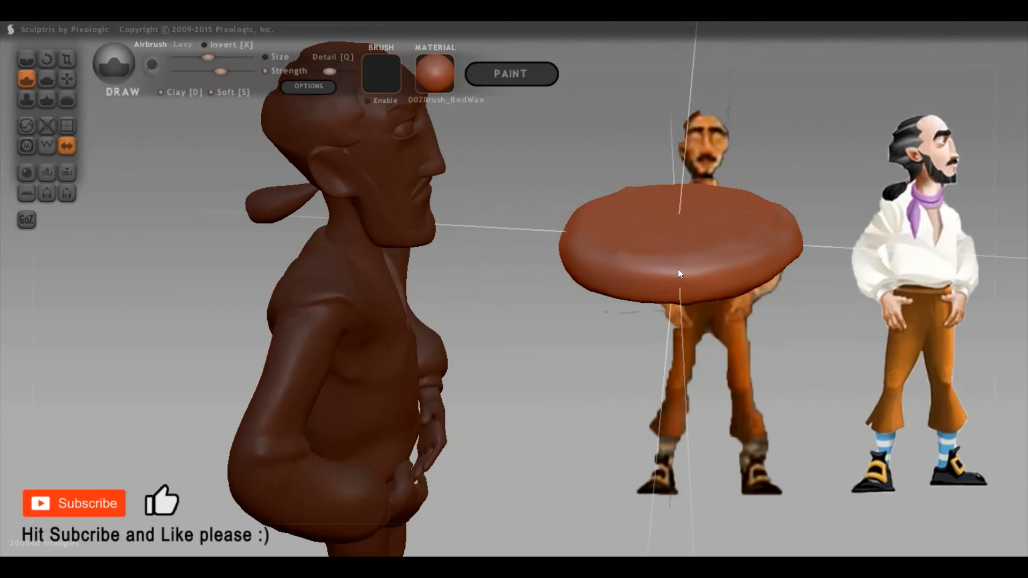
# Tighten the rim of the flat disc with the Pinch brush
pyautogui.press('p')
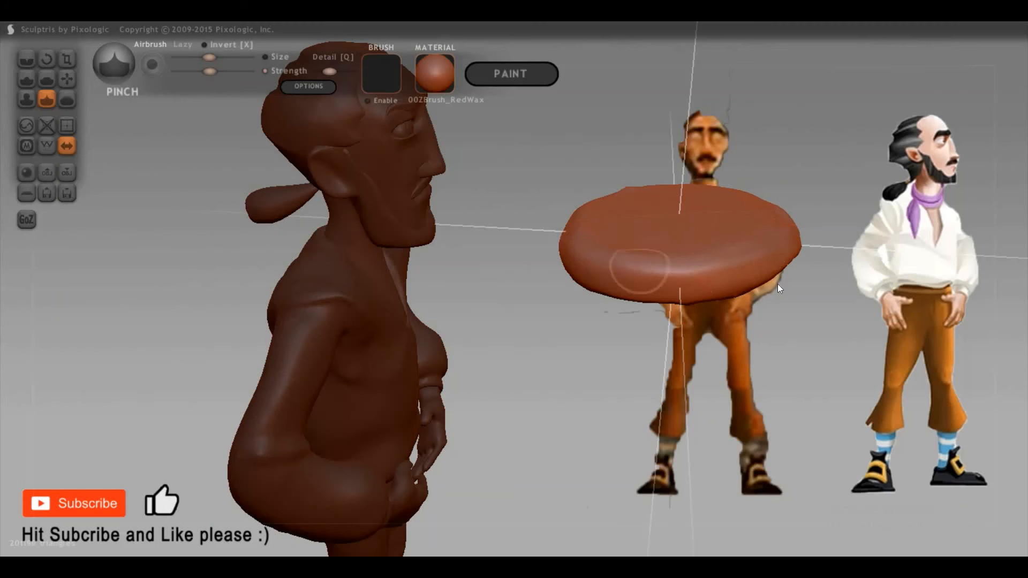
pyautogui.moveTo(760, 185)
pyautogui.mouseDown()
pyautogui.moveTo(653, 118)
pyautogui.moveTo(732, 155)
pyautogui.mouseUp()
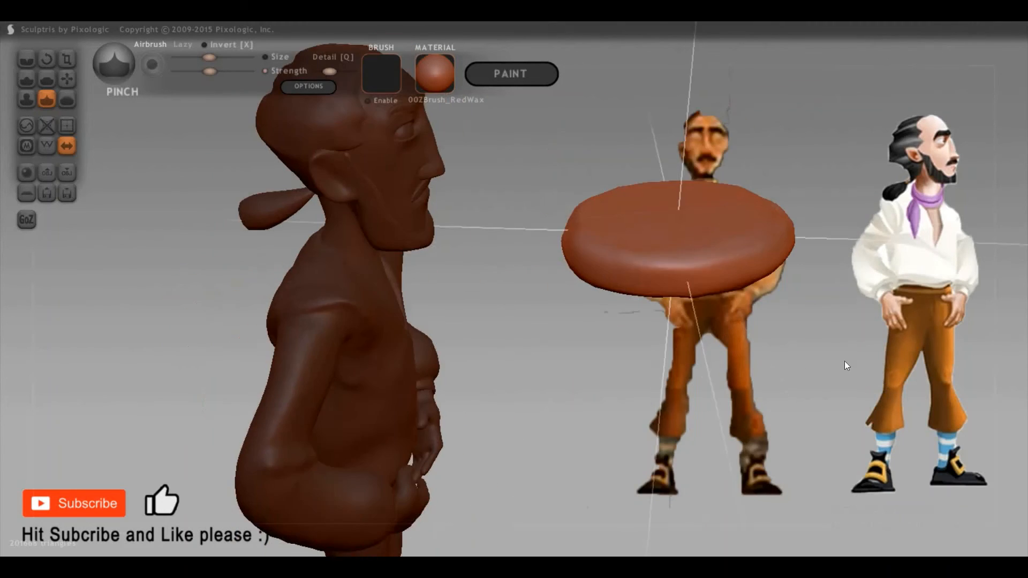
pyautogui.moveTo(762, 346); pyautogui.dragTo(657, 304)
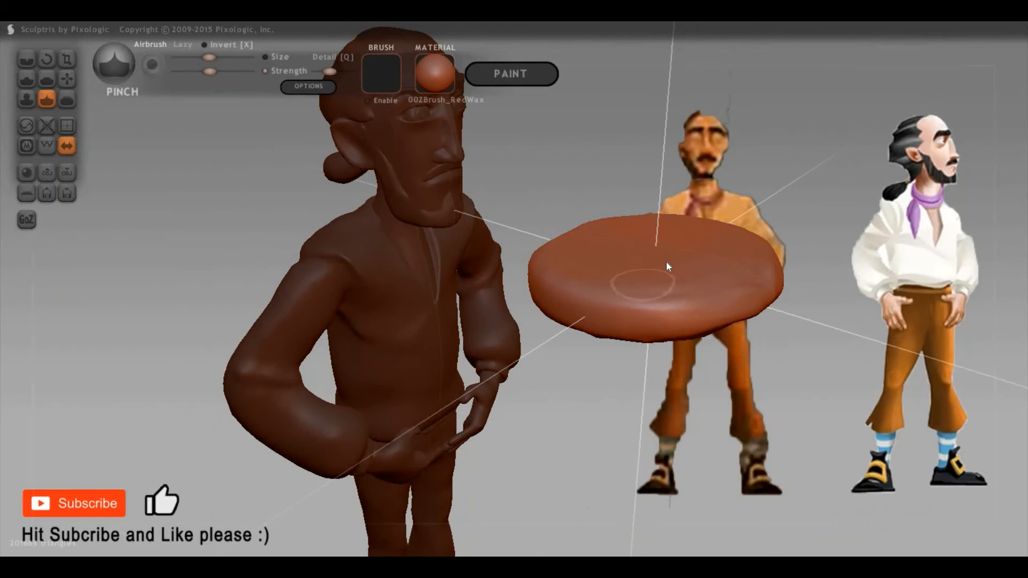
# Shrink the flat disc with Scale and move it onto the character's neck with Grab
pyautogui.press('3')
pyautogui.moveTo(626, 320); pyautogui.dragTo(742, 311)
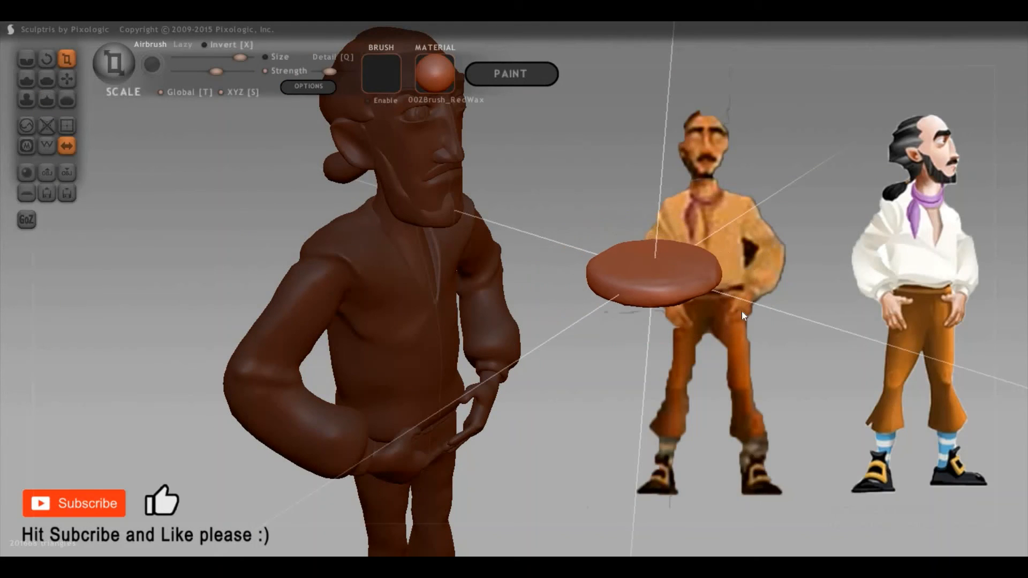
pyautogui.click(67, 80)
pyautogui.moveTo(653, 274); pyautogui.dragTo(480, 201)
pyautogui.moveTo(552, 258); pyautogui.dragTo(179, 254)
# Tilt the disc to follow the slope of the neck and scale it to fit as a neckband
pyautogui.press('r')
pyautogui.press('t')
pyautogui.moveTo(542, 225); pyautogui.dragTo(590, 282)
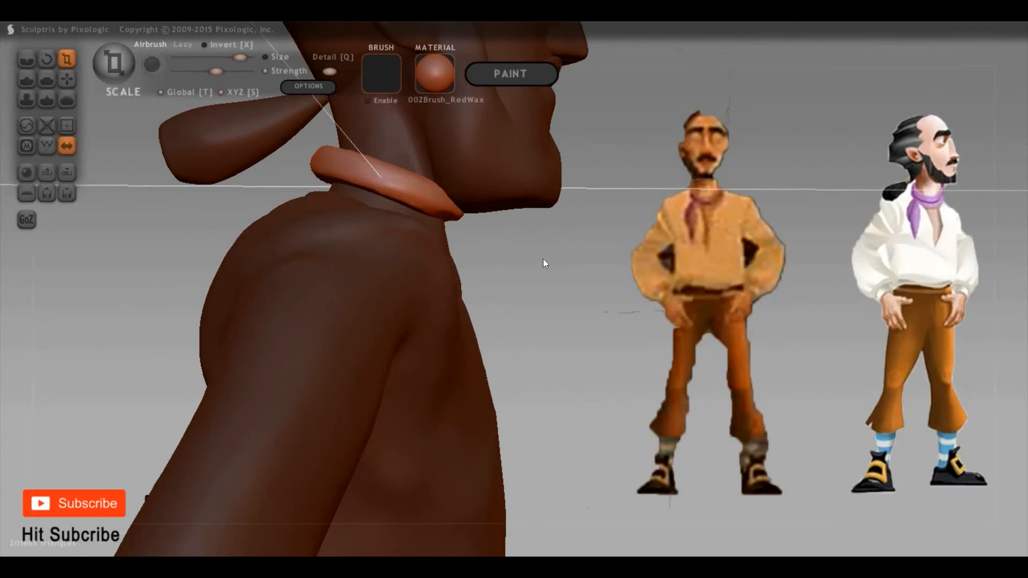
pyautogui.moveTo(395, 159); pyautogui.dragTo(383, 183)
pyautogui.moveTo(367, 192); pyautogui.dragTo(373, 196)
pyautogui.moveTo(647, 230)
pyautogui.mouseDown()
pyautogui.moveTo(805, 277)
pyautogui.moveTo(871, 255)
pyautogui.moveTo(921, 289)
pyautogui.moveTo(1011, 321)
pyautogui.moveTo(831, 276)
pyautogui.mouseUp()
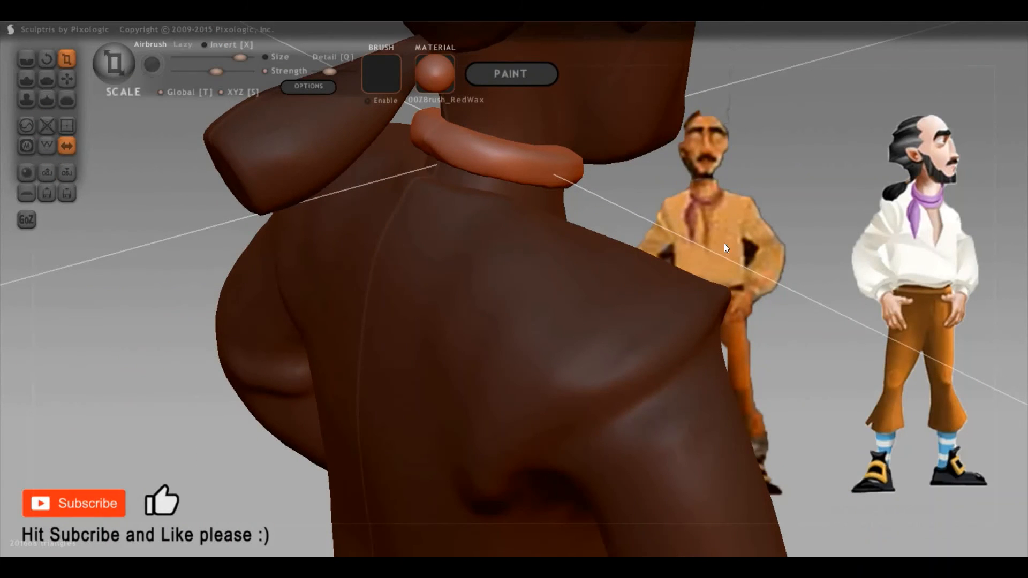
pyautogui.press('4')
pyautogui.moveTo(441, 150)
pyautogui.mouseDown()
pyautogui.moveTo(477, 147)
pyautogui.moveTo(555, 168)
pyautogui.moveTo(579, 197)
pyautogui.mouseUp()
pyautogui.hotkey('ctrl', 'z')
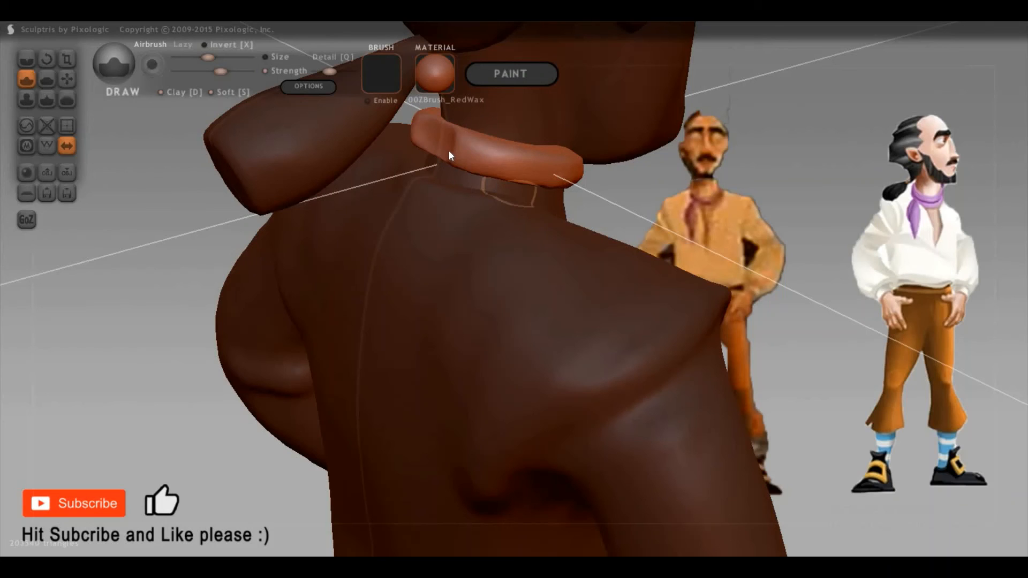
pyautogui.hotkey('ctrl', 'z')
# Lower the Draw brush strength and work lightly over the back of the neckband
pyautogui.press('space')
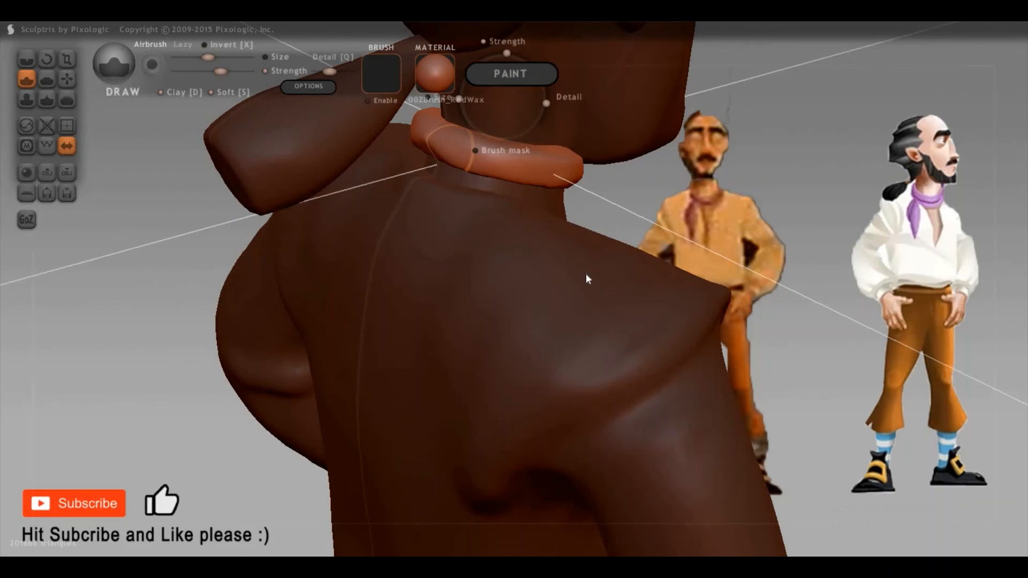
pyautogui.press('space')
pyautogui.moveTo(629, 172); pyautogui.dragTo(541, 310)
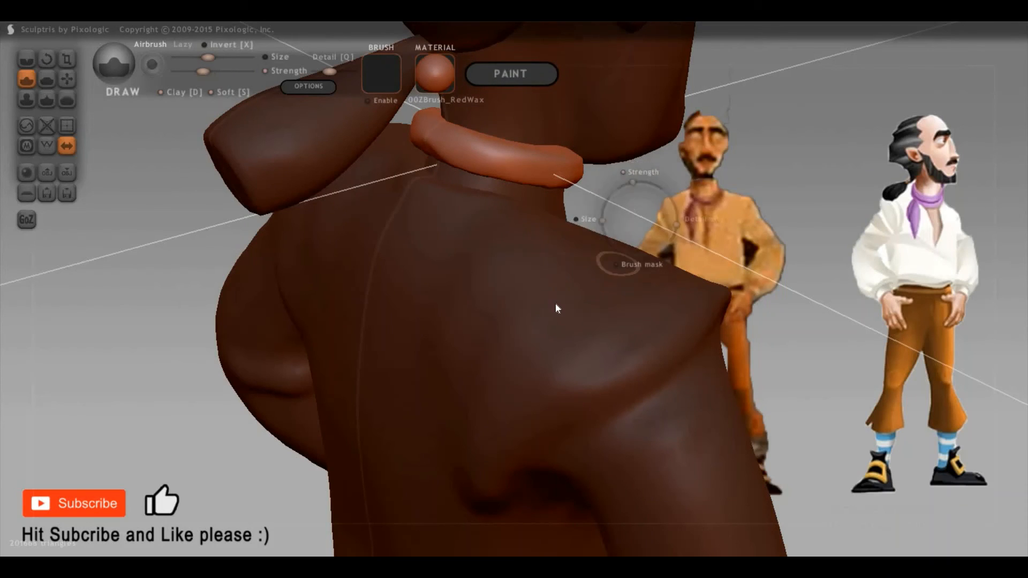
pyautogui.click(555, 304)
pyautogui.click(439, 157)
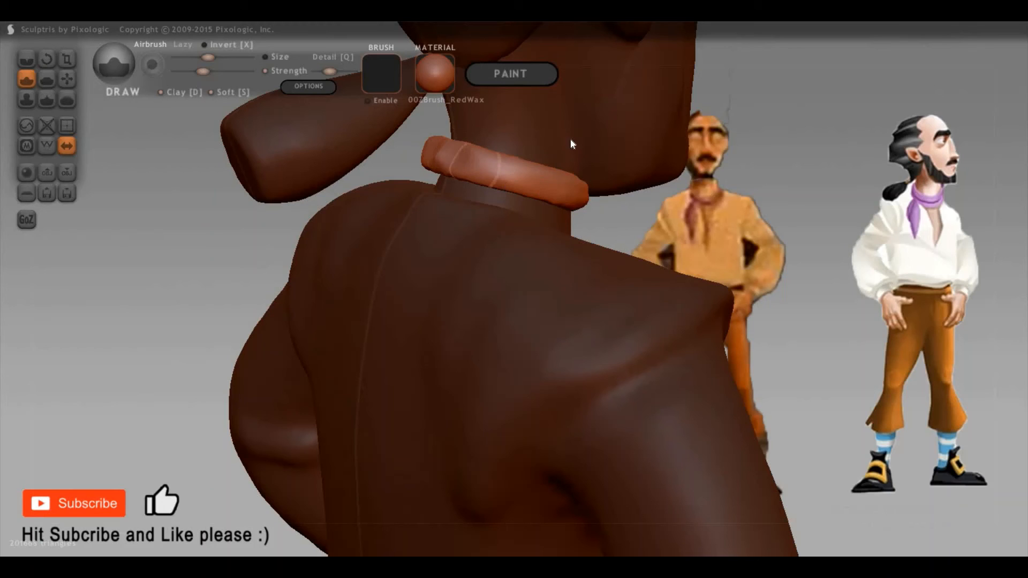
pyautogui.press('space')
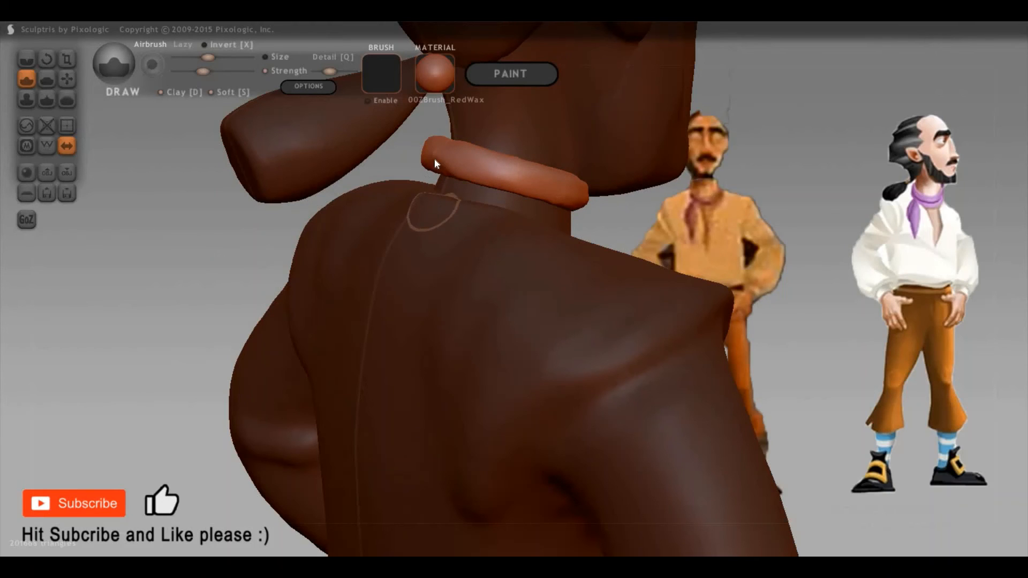
# Sharpen the edges of the neckband with Pinch, working around the back and side of the neck
pyautogui.press('8')
pyautogui.moveTo(605, 206); pyautogui.dragTo(707, 241)
pyautogui.moveTo(819, 206); pyautogui.dragTo(677, 194)
pyautogui.moveTo(849, 246); pyautogui.dragTo(917, 266)
pyautogui.moveTo(581, 231); pyautogui.dragTo(575, 229)
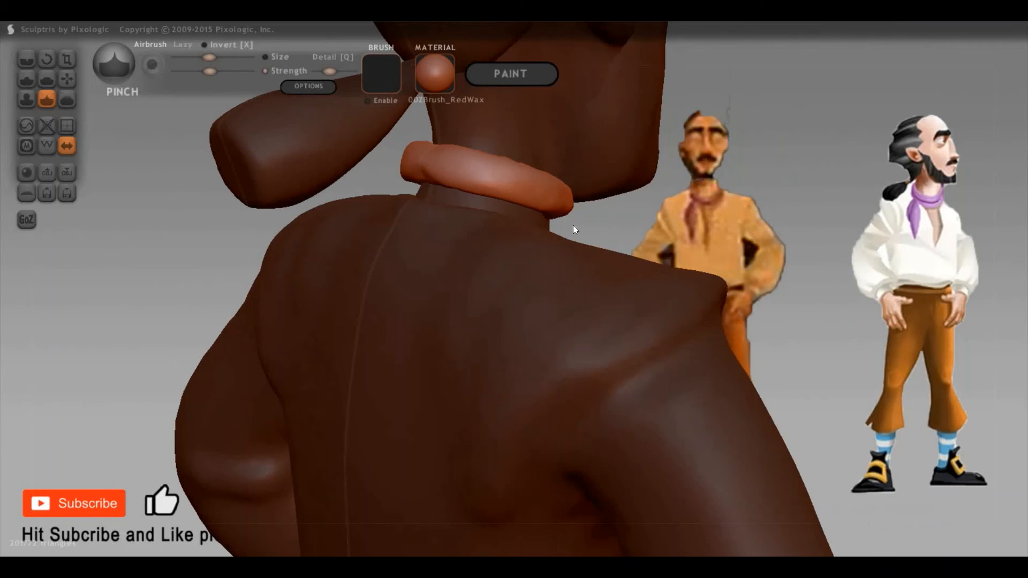
# Flatten the outer surface of the neckband from the back around to the front
pyautogui.press('5')
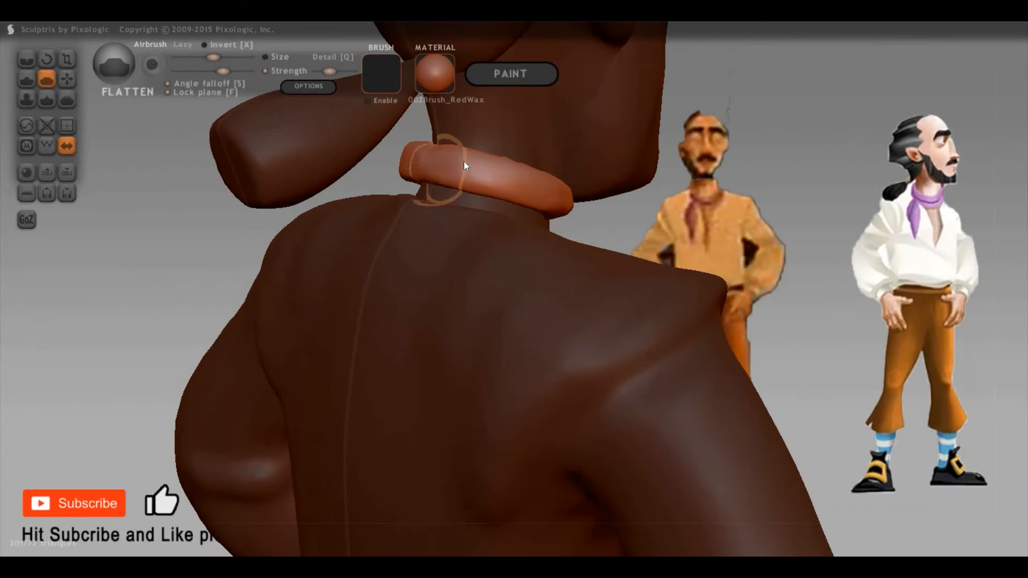
pyautogui.moveTo(555, 187); pyautogui.dragTo(634, 206, button='right')
pyautogui.moveTo(684, 230); pyautogui.dragTo(666, 241, button='right')
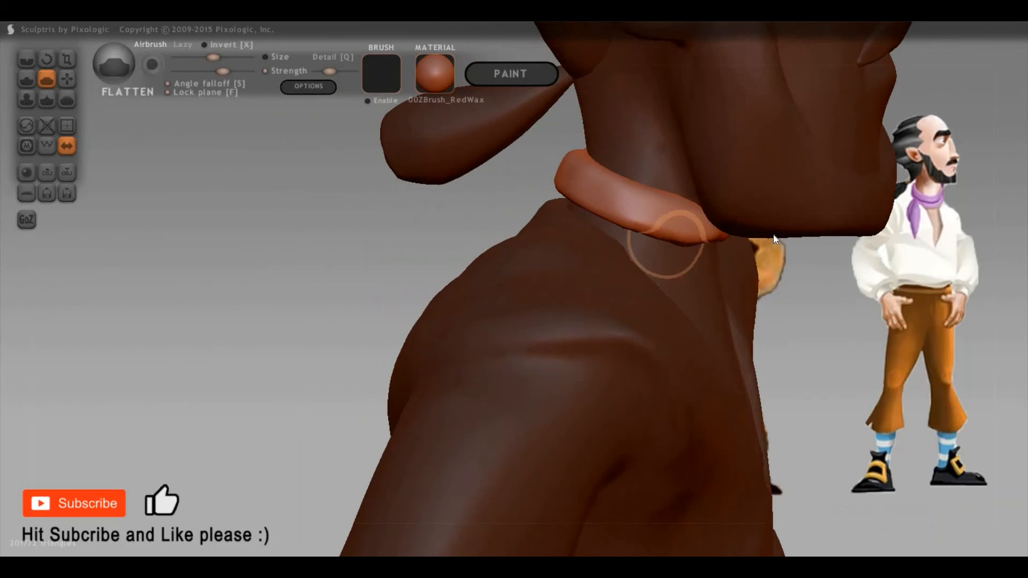
pyautogui.moveTo(734, 239); pyautogui.dragTo(761, 257, button='right')
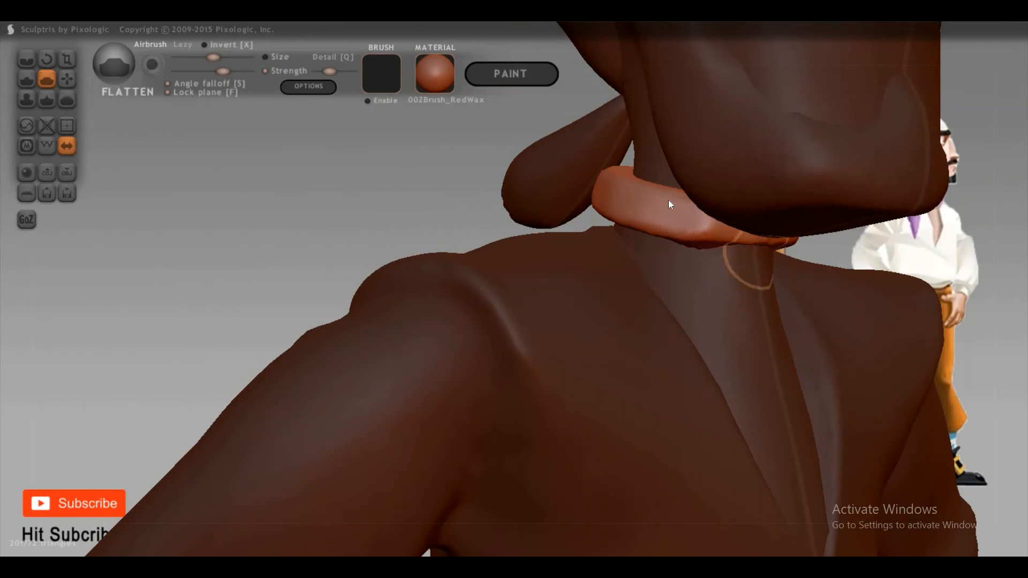
# Pull the neckband lower on the neck with Grab so it sits closer to the shoulders
pyautogui.press('6')
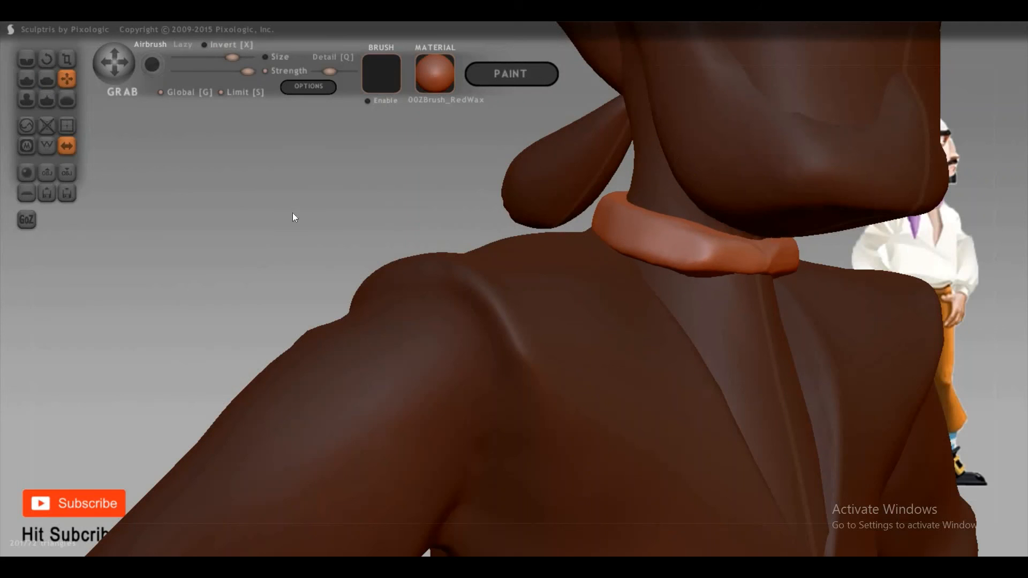
pyautogui.keyDown('shift'); pyautogui.moveTo(475, 241); pyautogui.dragTo(590, 230, button='right'); pyautogui.keyUp('shift')
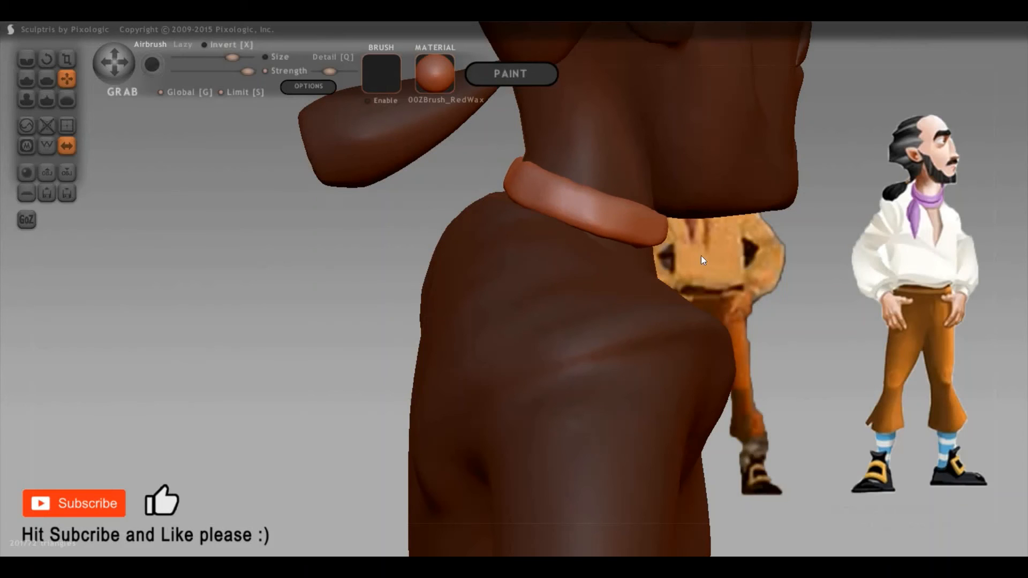
pyautogui.moveTo(872, 285); pyautogui.dragTo(391, 183, button='right')
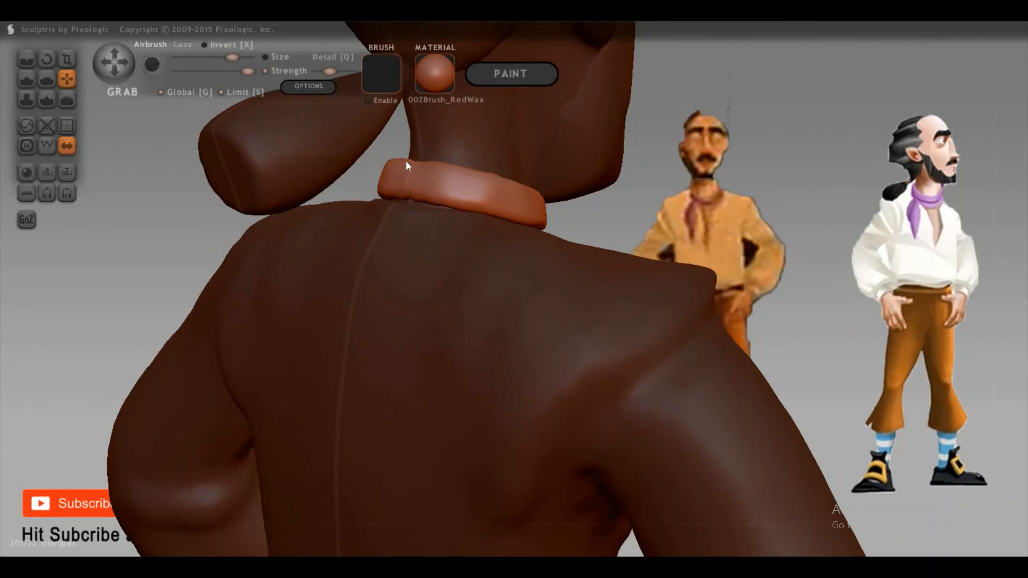
# Refine the neckband's edges at the back and front using Grab with a smaller brush size
pyautogui.press('space')
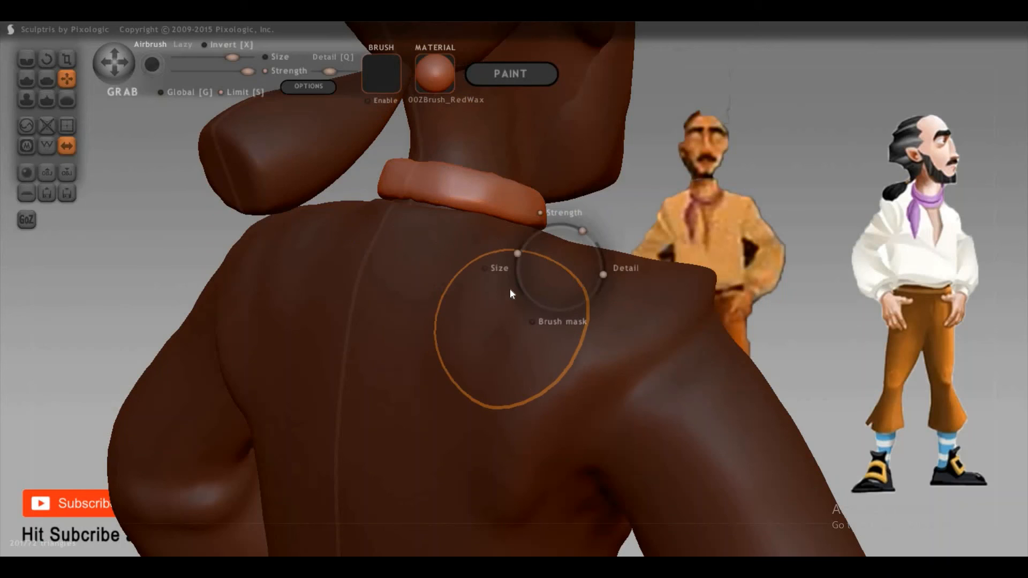
pyautogui.moveTo(509, 300); pyautogui.dragTo(407, 196)
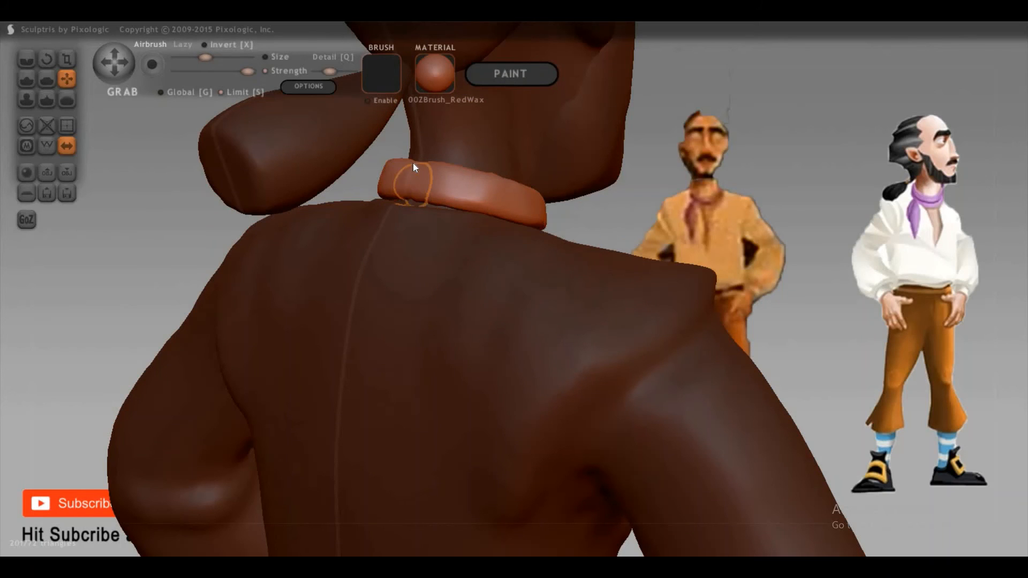
pyautogui.moveTo(625, 194)
pyautogui.mouseDown()
pyautogui.moveTo(831, 294)
pyautogui.moveTo(682, 255)
pyautogui.moveTo(749, 265)
pyautogui.moveTo(708, 215)
pyautogui.mouseUp()
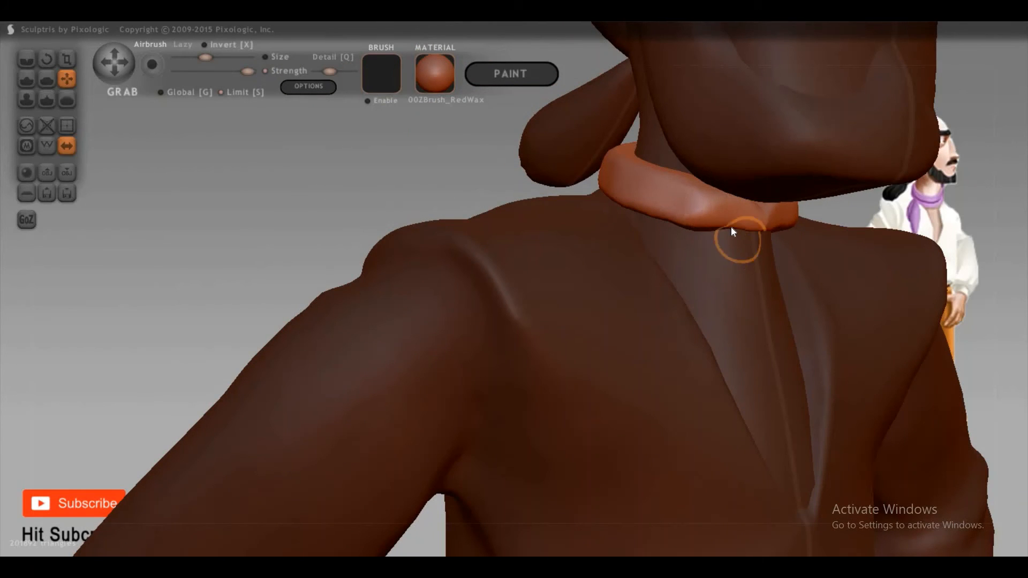
pyautogui.moveTo(871, 188)
pyautogui.mouseDown()
pyautogui.moveTo(933, 194)
pyautogui.moveTo(950, 229)
pyautogui.moveTo(879, 252)
pyautogui.moveTo(936, 277)
pyautogui.moveTo(824, 267)
pyautogui.moveTo(865, 291)
pyautogui.moveTo(766, 287)
pyautogui.moveTo(804, 293)
pyautogui.moveTo(803, 315)
pyautogui.moveTo(845, 319)
pyautogui.moveTo(810, 348)
pyautogui.moveTo(790, 349)
pyautogui.moveTo(802, 387)
pyautogui.mouseUp()
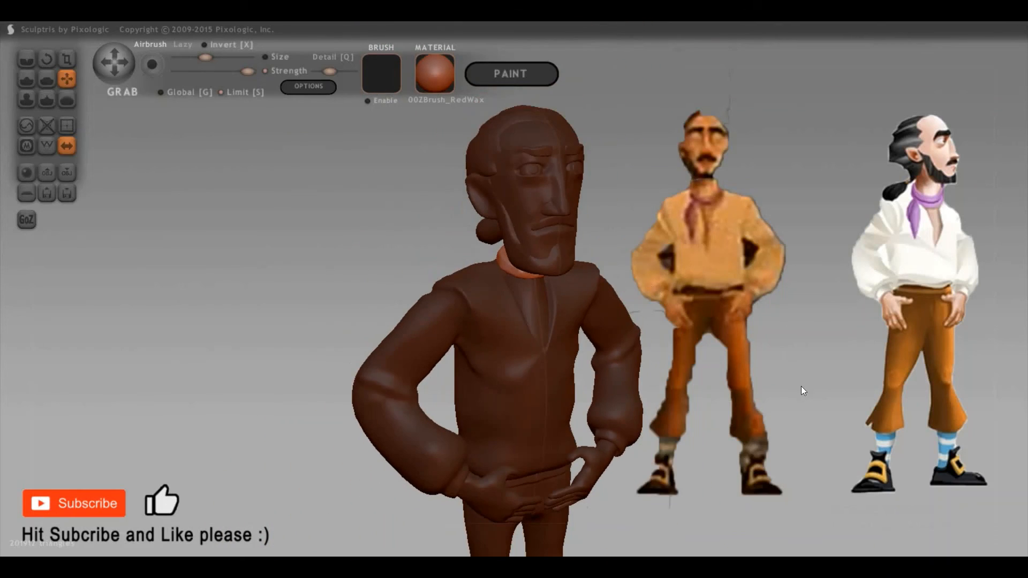
pyautogui.moveTo(773, 300)
pyautogui.mouseDown()
pyautogui.moveTo(778, 351)
pyautogui.moveTo(763, 290)
pyautogui.mouseUp()
pyautogui.moveTo(712, 419)
pyautogui.mouseDown()
pyautogui.moveTo(738, 294)
pyautogui.moveTo(798, 301)
pyautogui.moveTo(762, 346)
pyautogui.moveTo(733, 350)
pyautogui.moveTo(795, 356)
pyautogui.moveTo(489, 344)
pyautogui.moveTo(452, 376)
pyautogui.mouseUp()
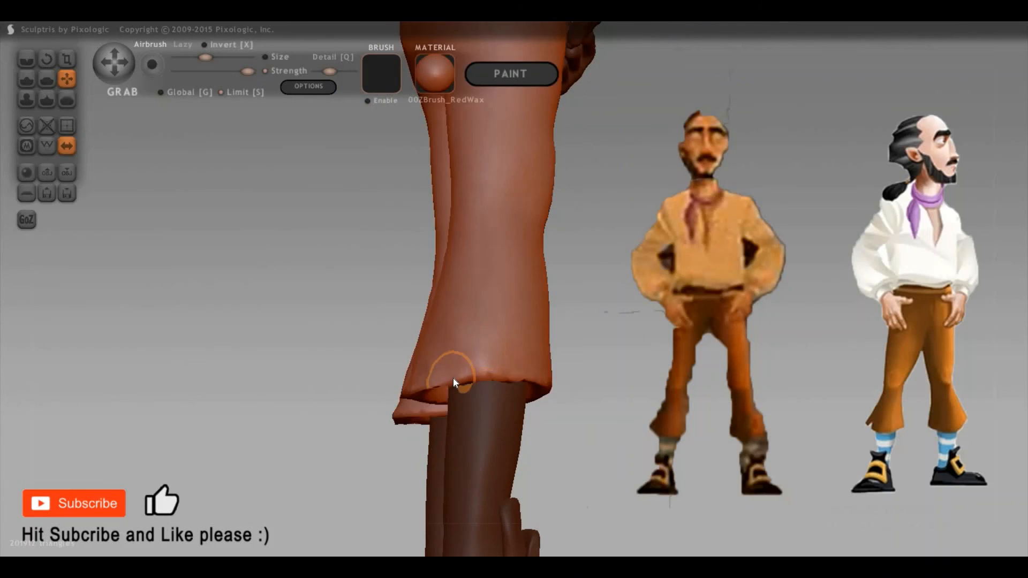
pyautogui.press('8')
pyautogui.press('6')
pyautogui.moveTo(453, 378); pyautogui.dragTo(452, 341)
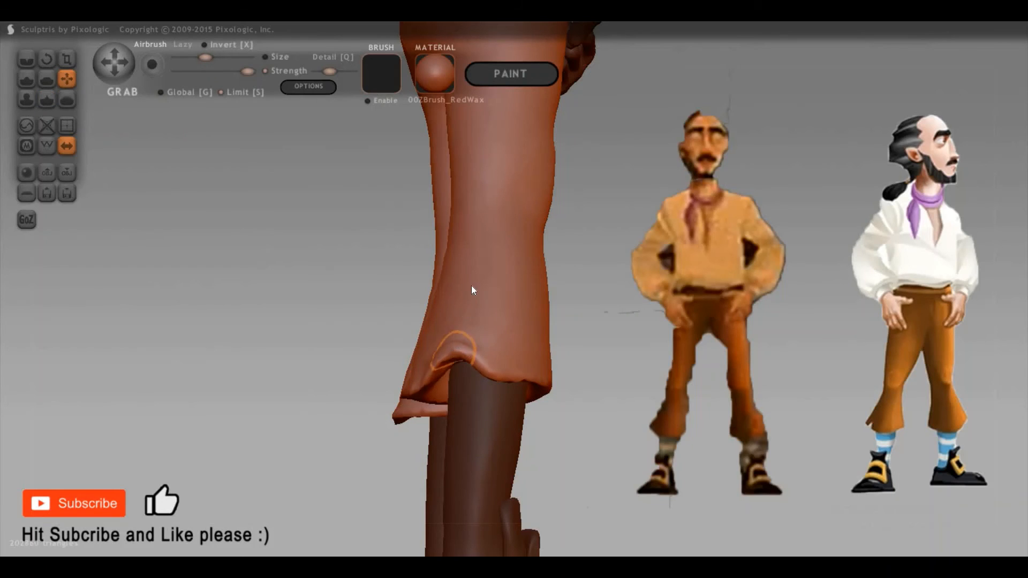
pyautogui.hotkey('ctrl', 'z')
# Raise a small notch in the trouser leg's hem using Grab with a reduced brush size
pyautogui.press('space')
pyautogui.moveTo(476, 272); pyautogui.dragTo(478, 284)
pyautogui.press('space')
pyautogui.click(478, 330)
pyautogui.moveTo(464, 377); pyautogui.dragTo(467, 345)
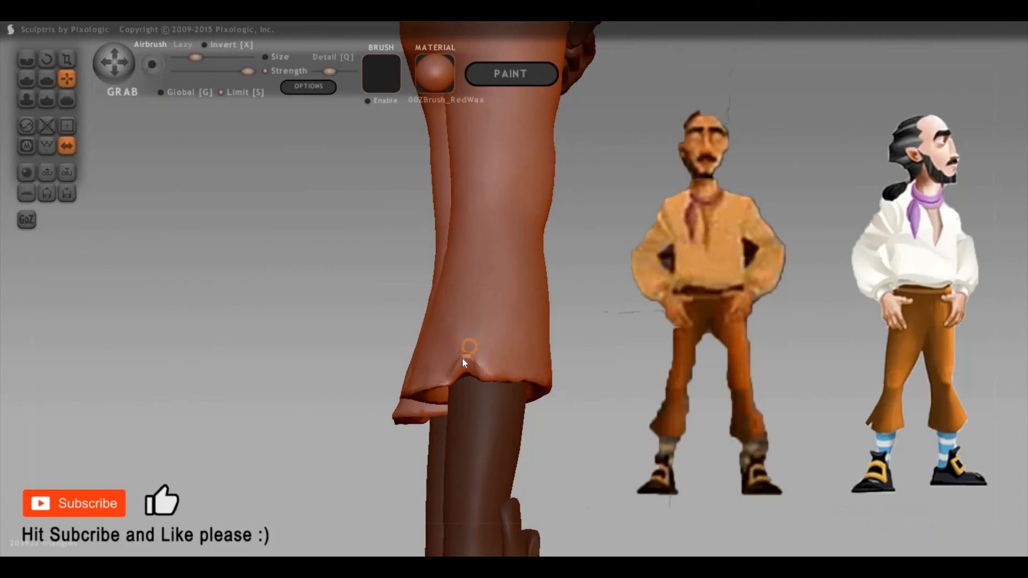
pyautogui.moveTo(362, 391); pyautogui.dragTo(383, 368)
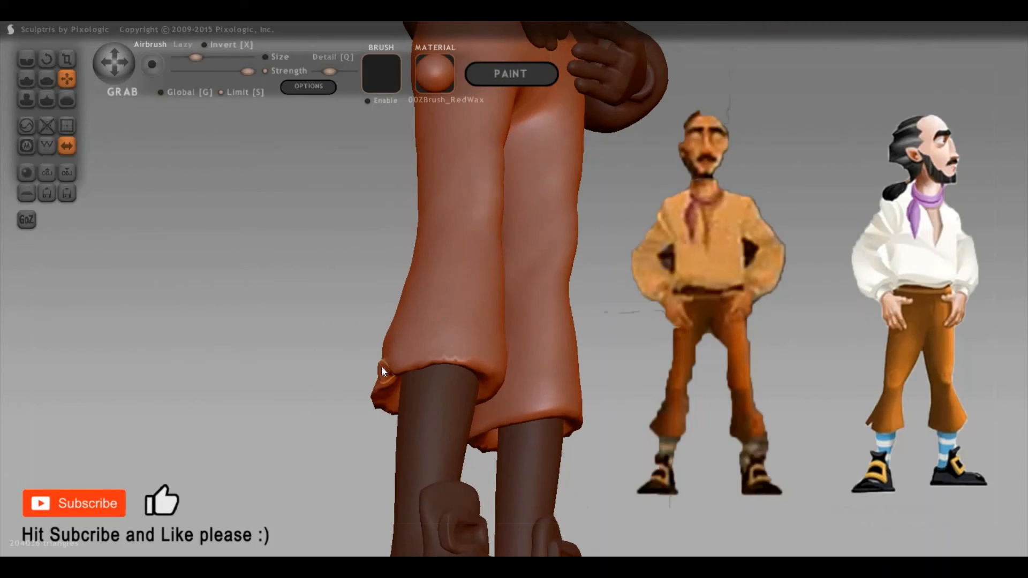
# Redo the hem fold using Grab with a larger brush, pulling the trouser hem up into a wavy edge
pyautogui.moveTo(611, 405); pyautogui.dragTo(813, 420)
pyautogui.scroll(5, 777, 353)
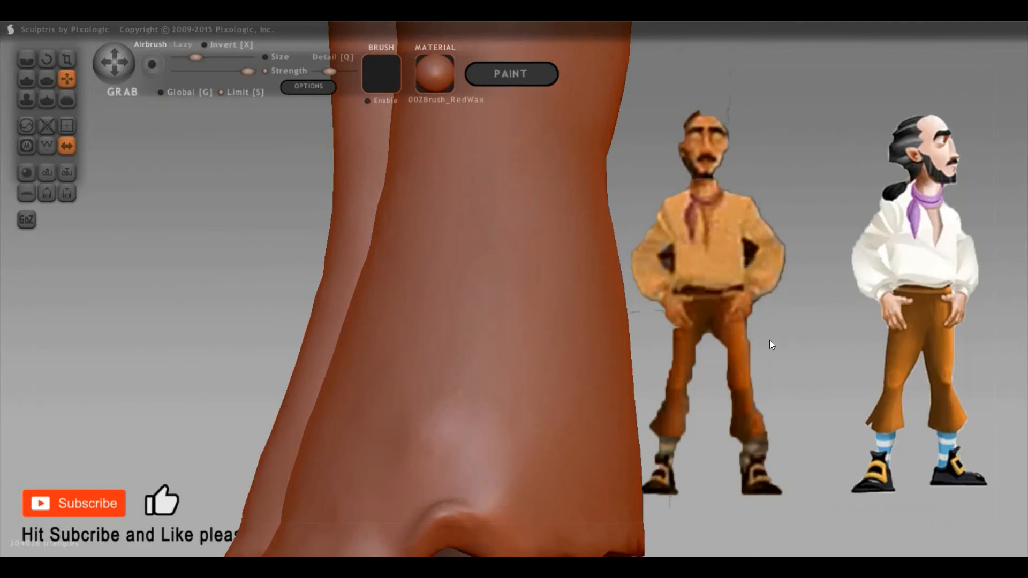
pyautogui.keyDown('alt'); pyautogui.moveTo(464, 540); pyautogui.dragTo(479, 410); pyautogui.keyUp('alt')
pyautogui.hotkey('ctrl', 'z')
pyautogui.press('space')
pyautogui.moveTo(490, 369); pyautogui.dragTo(492, 363)
pyautogui.press('space')
pyautogui.moveTo(493, 402); pyautogui.dragTo(487, 360)
pyautogui.moveTo(802, 370); pyautogui.dragTo(745, 375)
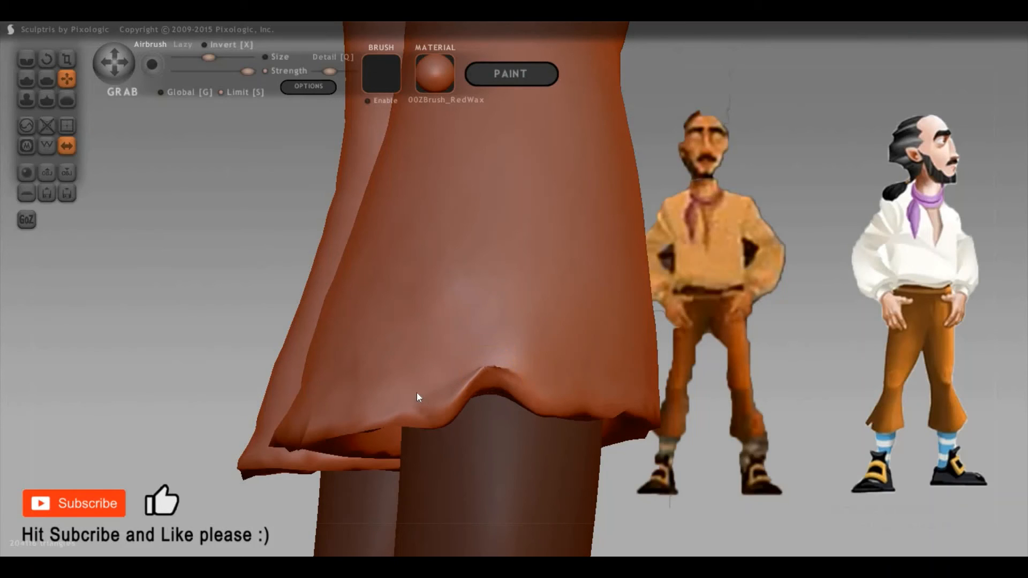
pyautogui.moveTo(454, 382); pyautogui.dragTo(459, 356)
# Sharpen the folds along the trouser hem with the Pinch brush, including the side of the leg
pyautogui.moveTo(839, 210)
pyautogui.mouseDown()
pyautogui.moveTo(439, 299)
pyautogui.moveTo(474, 300)
pyautogui.moveTo(460, 252)
pyautogui.moveTo(473, 255)
pyautogui.moveTo(460, 255)
pyautogui.mouseUp()
pyautogui.press('p')
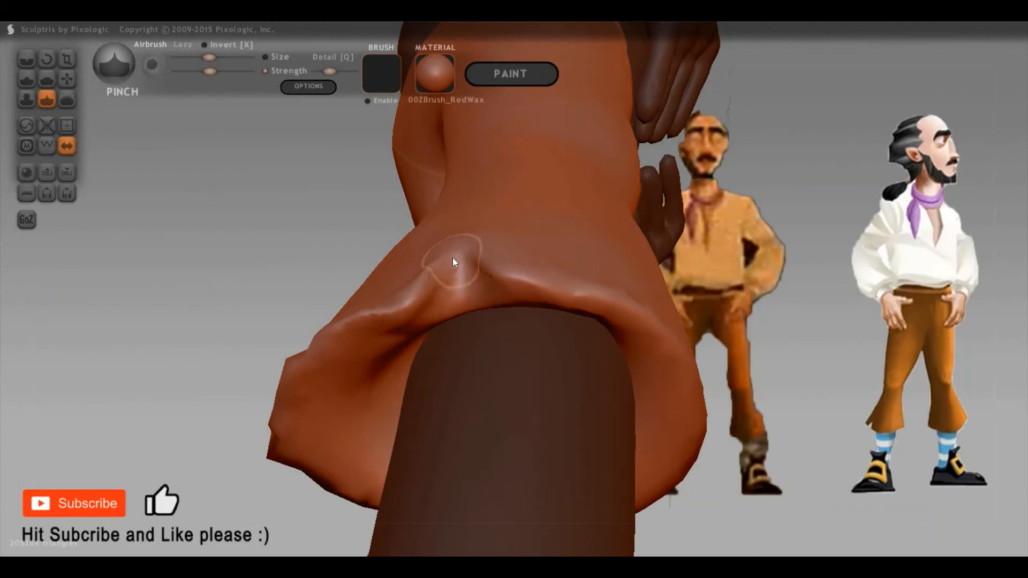
pyautogui.moveTo(719, 316); pyautogui.dragTo(210, 288)
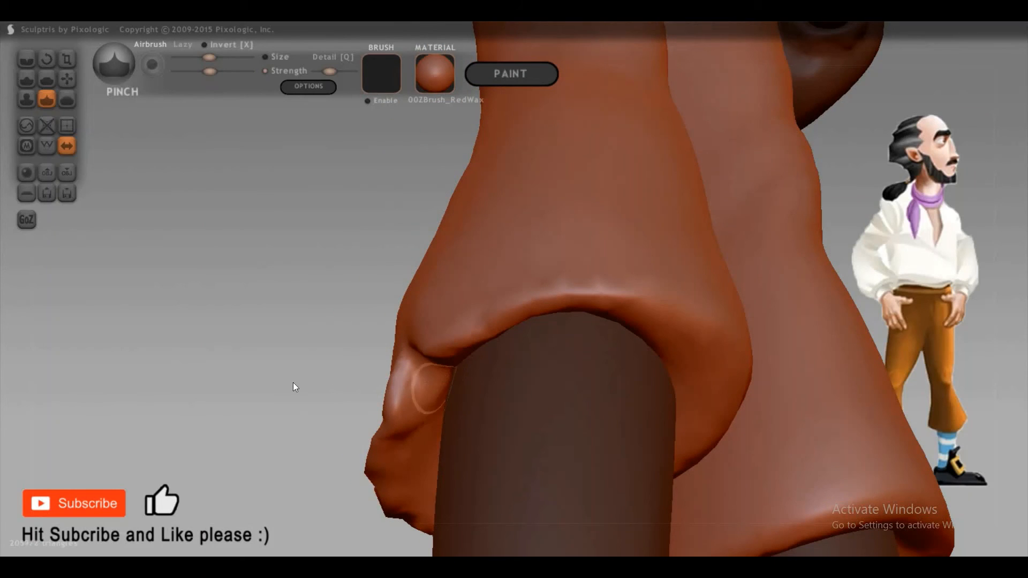
pyautogui.moveTo(310, 358); pyautogui.dragTo(464, 370)
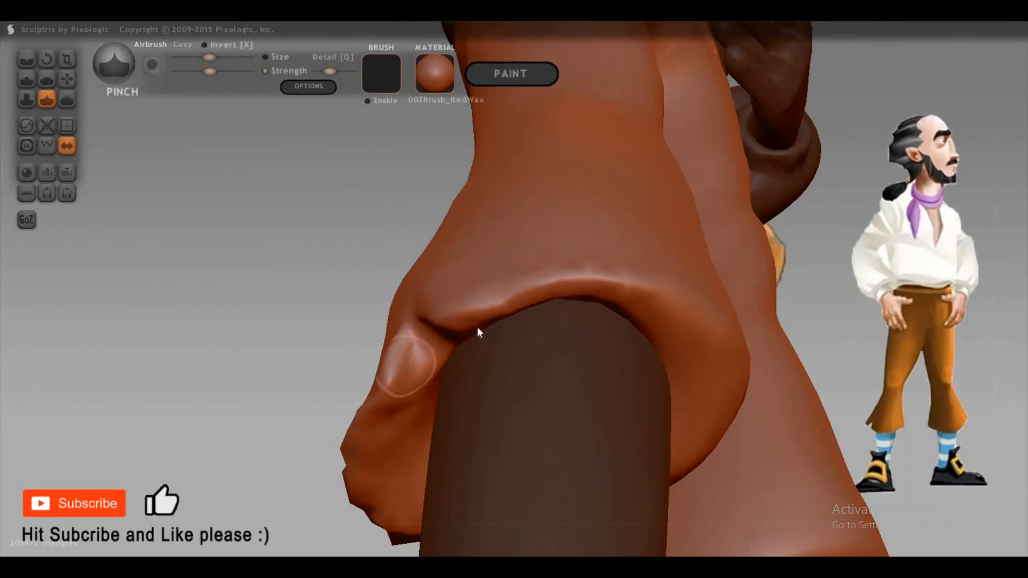
# Enlarge the Pinch brush and crease the folds and rim all the way around the trouser hem
pyautogui.press('space')
pyautogui.moveTo(491, 286); pyautogui.dragTo(564, 277)
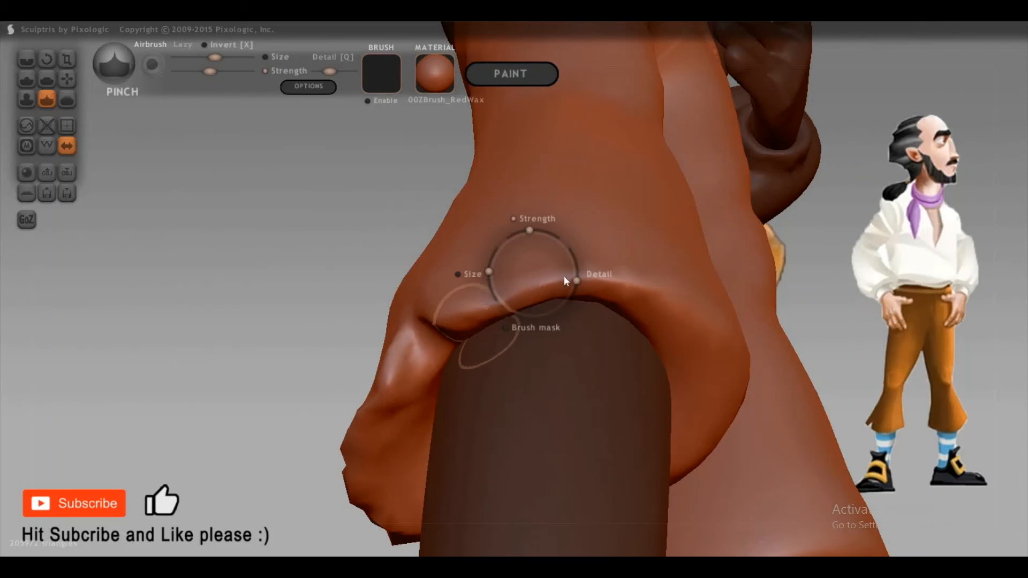
pyautogui.moveTo(825, 343)
pyautogui.mouseDown()
pyautogui.moveTo(585, 300)
pyautogui.moveTo(563, 330)
pyautogui.moveTo(650, 313)
pyautogui.mouseUp()
pyautogui.moveTo(758, 364); pyautogui.dragTo(227, 319)
pyautogui.moveTo(385, 352)
pyautogui.mouseDown()
pyautogui.moveTo(486, 275)
pyautogui.moveTo(450, 264)
pyautogui.mouseUp()
pyautogui.moveTo(327, 275)
pyautogui.mouseDown()
pyautogui.moveTo(277, 301)
pyautogui.moveTo(218, 289)
pyautogui.mouseUp()
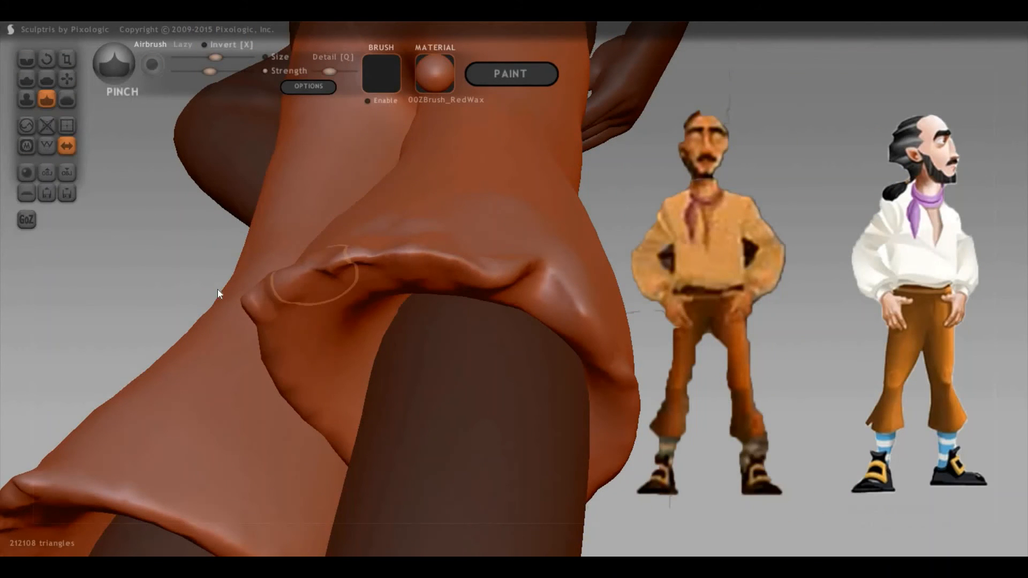
pyautogui.moveTo(670, 300); pyautogui.dragTo(742, 305)
pyautogui.moveTo(498, 253)
pyautogui.mouseDown()
pyautogui.moveTo(395, 243)
pyautogui.moveTo(459, 230)
pyautogui.moveTo(445, 238)
pyautogui.moveTo(476, 267)
pyautogui.moveTo(544, 275)
pyautogui.moveTo(574, 298)
pyautogui.moveTo(470, 255)
pyautogui.moveTo(381, 266)
pyautogui.moveTo(523, 214)
pyautogui.moveTo(432, 217)
pyautogui.mouseUp()
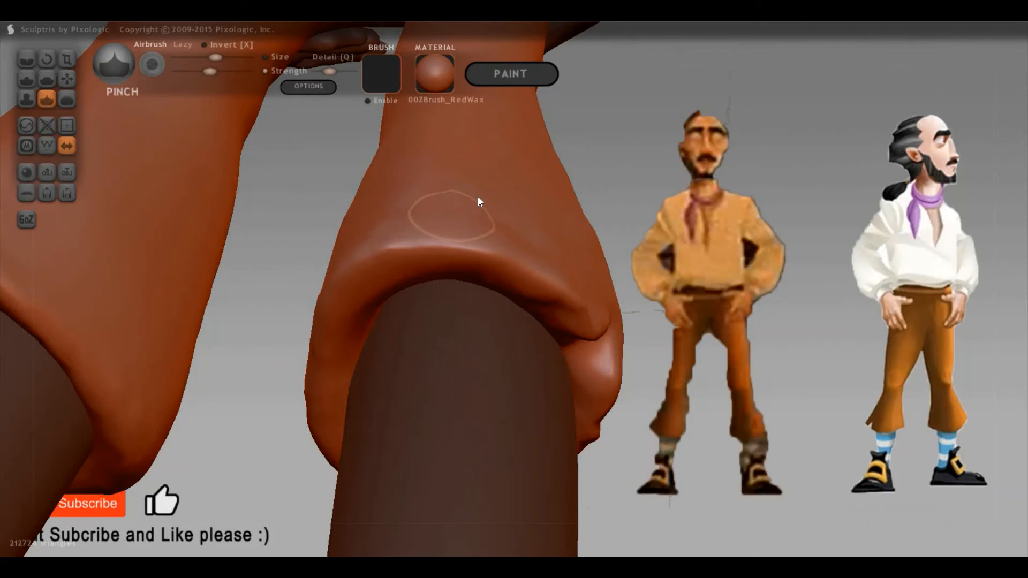
# Simplify the mesh around the trouser hem with the Reduce Brush
pyautogui.press('y')
pyautogui.moveTo(570, 285); pyautogui.dragTo(510, 276, button='right')
pyautogui.moveTo(577, 350); pyautogui.dragTo(484, 321, button='right')
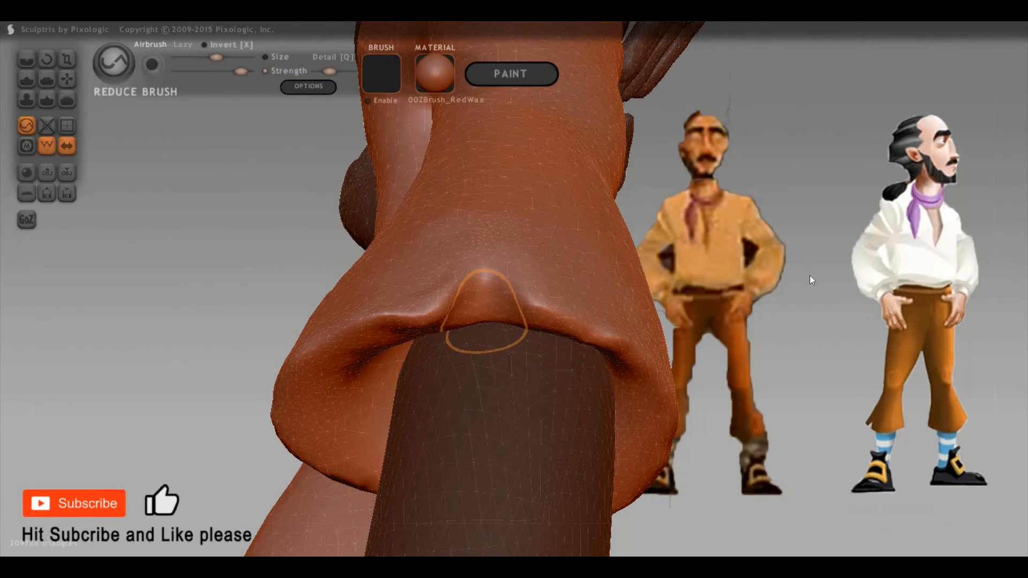
# Pull the peak of the front trouser hem fold higher up the leg with the Grab brush
pyautogui.moveTo(813, 298); pyautogui.dragTo(631, 337, button='right')
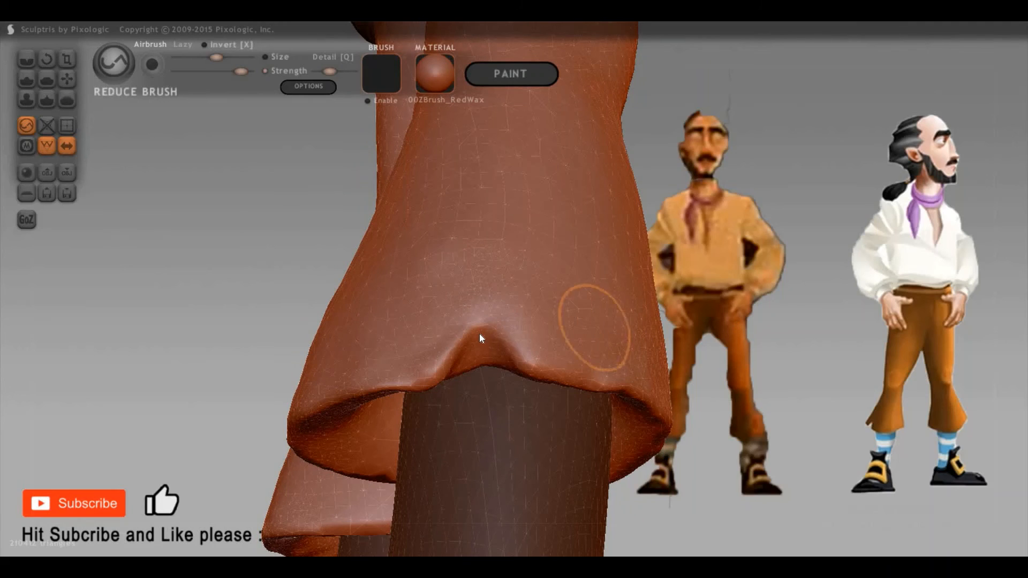
pyautogui.press('p')
pyautogui.press('g')
pyautogui.press('g')
pyautogui.press('g')
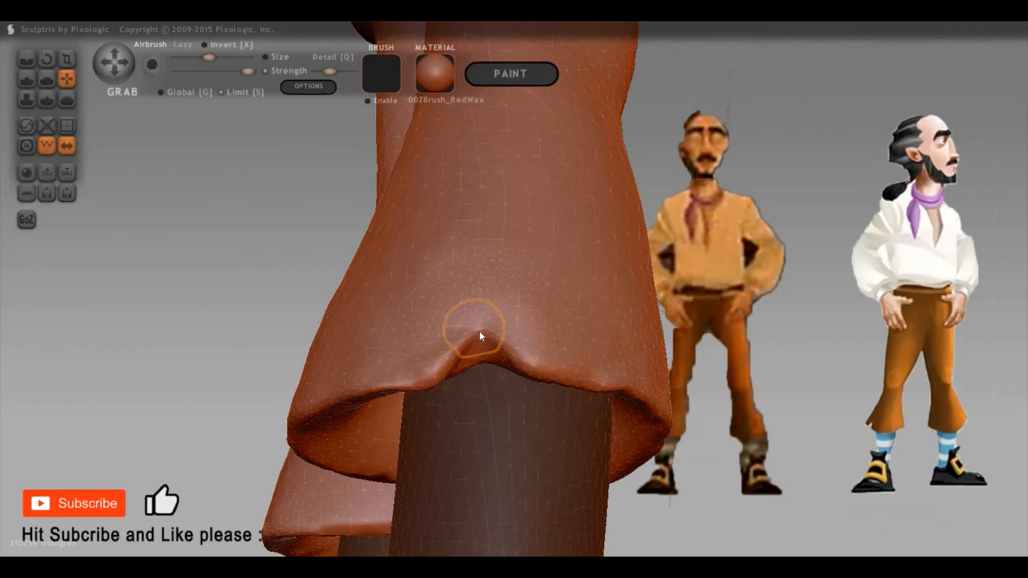
pyautogui.moveTo(477, 337); pyautogui.dragTo(478, 306)
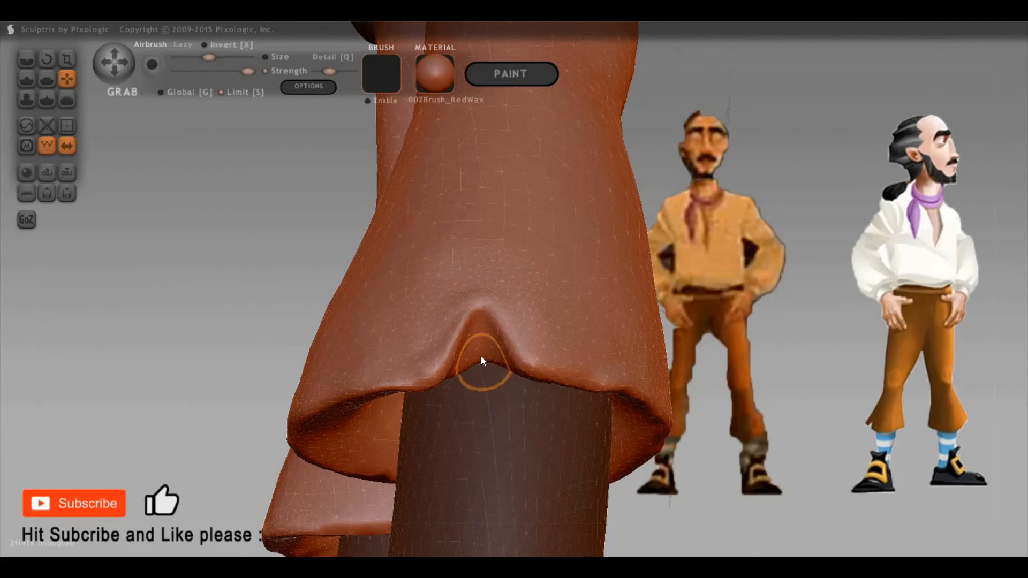
# Swell the raised hem fold and its rim with a resized Inflate brush
pyautogui.moveTo(381, 338); pyautogui.dragTo(433, 332, button='middle')
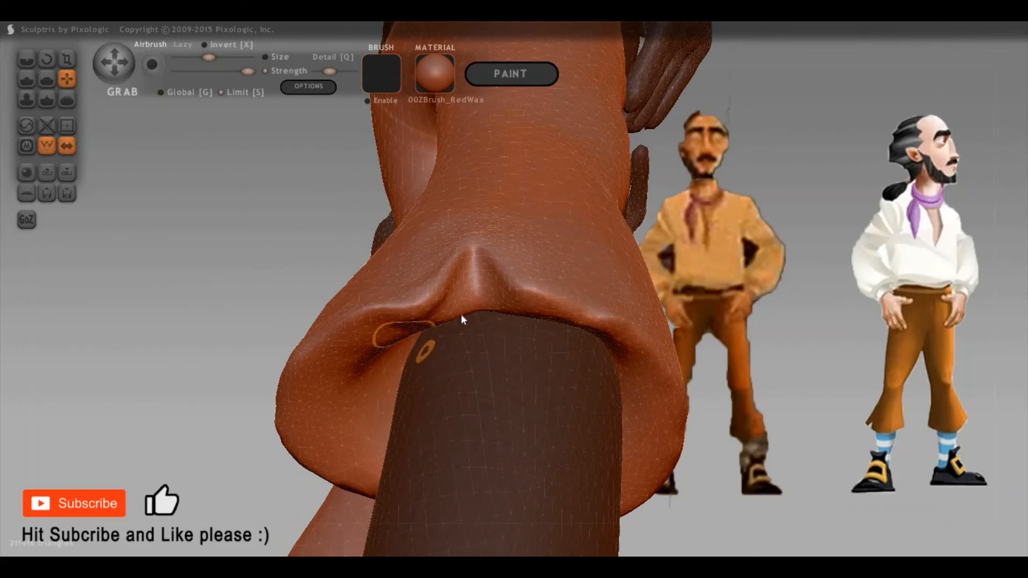
pyautogui.press('i')
pyautogui.press('space')
pyautogui.moveTo(483, 269); pyautogui.dragTo(484, 263)
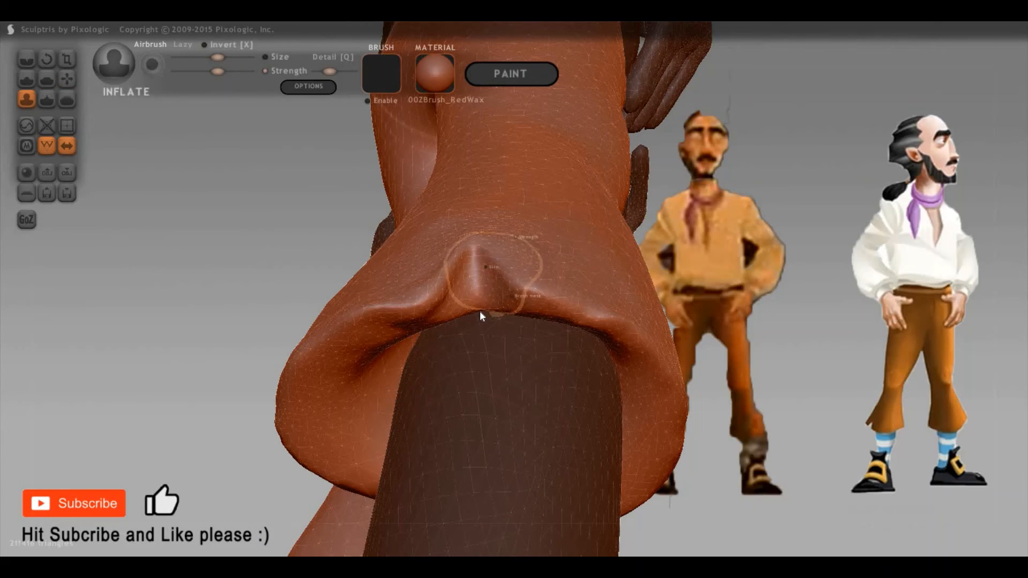
pyautogui.moveTo(480, 309); pyautogui.dragTo(480, 300)
# Examine the figure from the trouser legs up to the head, including the back of the head, against the references
pyautogui.moveTo(839, 403); pyautogui.dragTo(778, 366, button='middle')
pyautogui.moveTo(778, 365); pyautogui.dragTo(793, 443)
pyautogui.scroll(-4, 818, 305)
pyautogui.scroll(3, 837, 382)
pyautogui.keyDown('alt'); pyautogui.moveTo(857, 346); pyautogui.dragTo(863, 468); pyautogui.keyUp('alt')
pyautogui.scroll(-2, 839, 284)
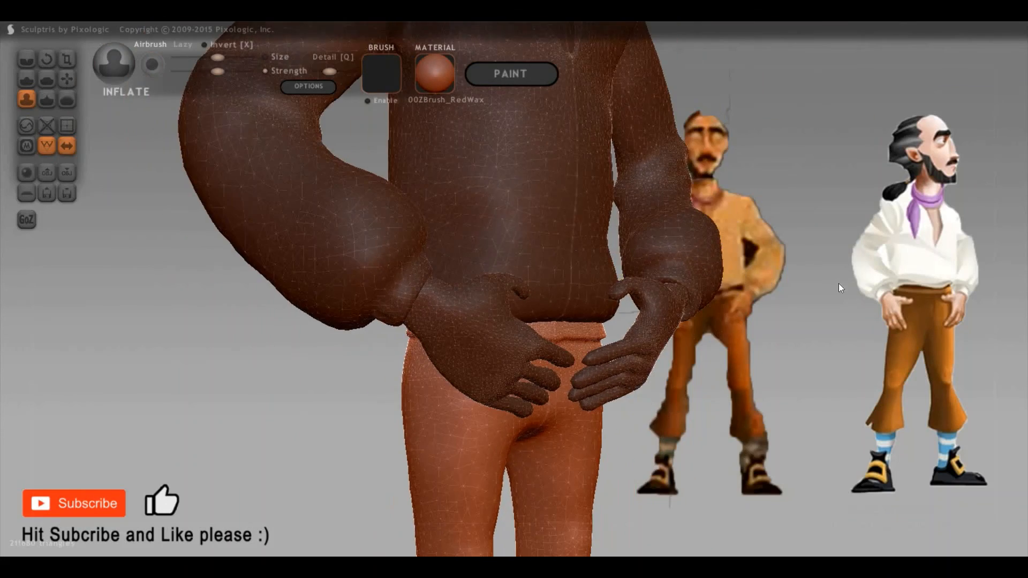
pyautogui.keyDown('alt'); pyautogui.moveTo(839, 284); pyautogui.dragTo(767, 313); pyautogui.keyUp('alt')
pyautogui.scroll(-4, 799, 239)
pyautogui.scroll(5, 799, 239)
pyautogui.moveTo(771, 97)
pyautogui.keyDown('alt'); pyautogui.mouseDown()
pyautogui.moveTo(782, 207)
pyautogui.moveTo(752, 285)
pyautogui.moveTo(767, 312)
pyautogui.mouseUp(); pyautogui.keyUp('alt')
pyautogui.scroll(-3, 782, 208)
pyautogui.moveTo(712, 245)
pyautogui.mouseDown()
pyautogui.moveTo(712, 256)
pyautogui.moveTo(727, 247)
pyautogui.mouseUp()
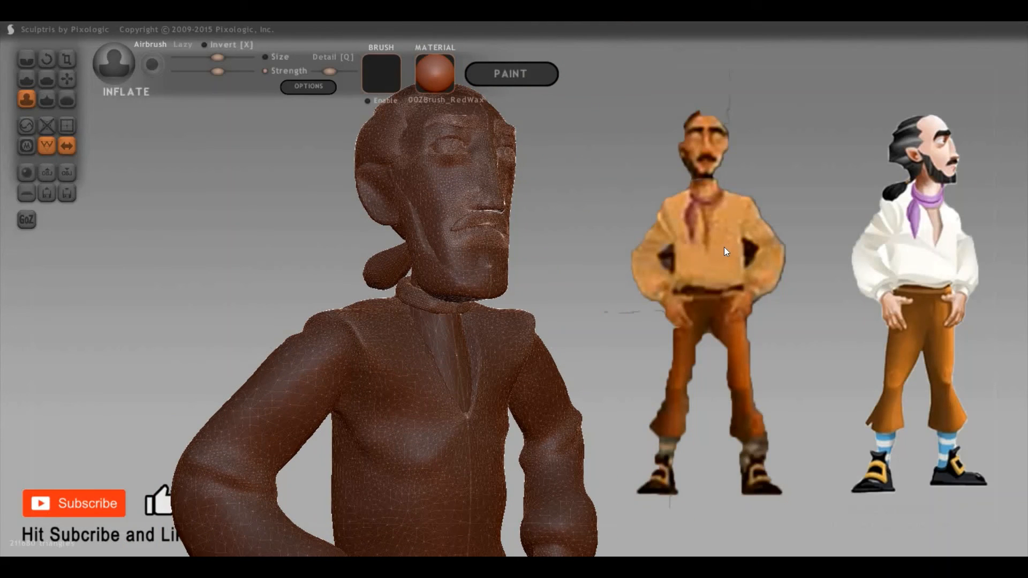
pyautogui.moveTo(668, 285)
pyautogui.mouseDown()
pyautogui.moveTo(881, 256)
pyautogui.moveTo(906, 267)
pyautogui.moveTo(882, 274)
pyautogui.mouseUp()
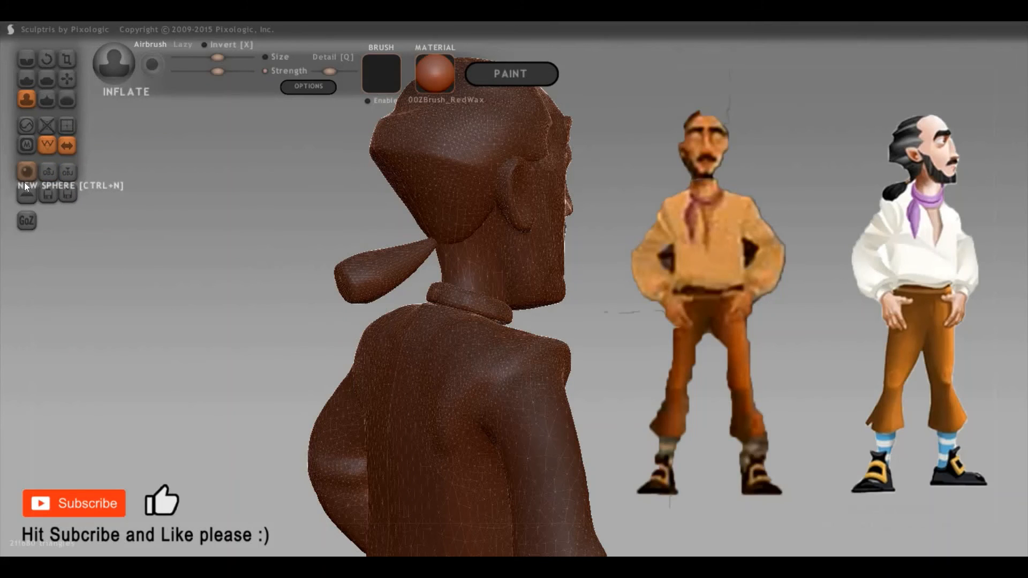
# Select the ponytail in side view and nudge it slightly backward with Grab
pyautogui.keyDown('shift'); pyautogui.moveTo(262, 217); pyautogui.dragTo(334, 266); pyautogui.keyUp('shift')
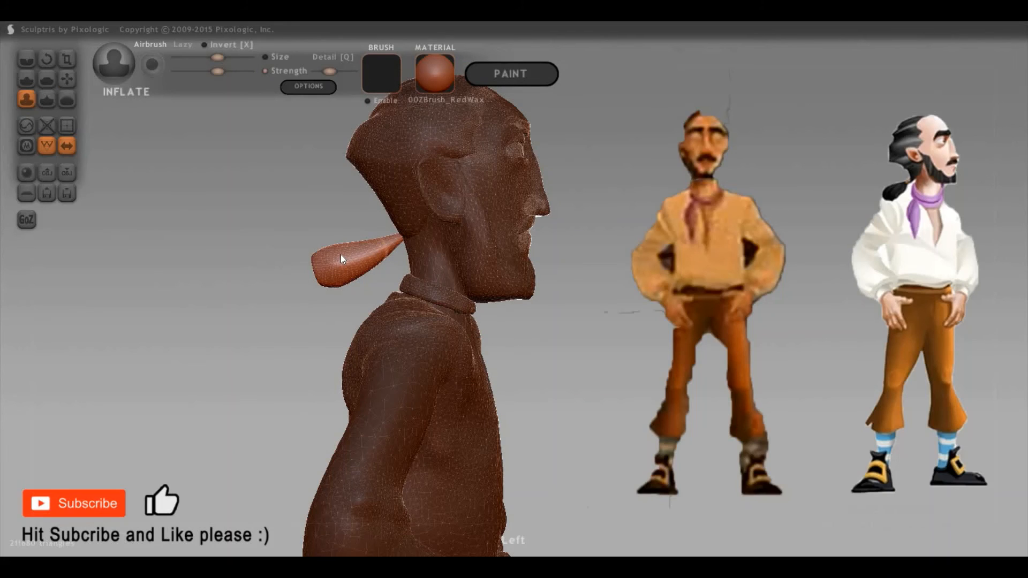
pyautogui.press('g')
pyautogui.moveTo(337, 260); pyautogui.dragTo(338, 257)
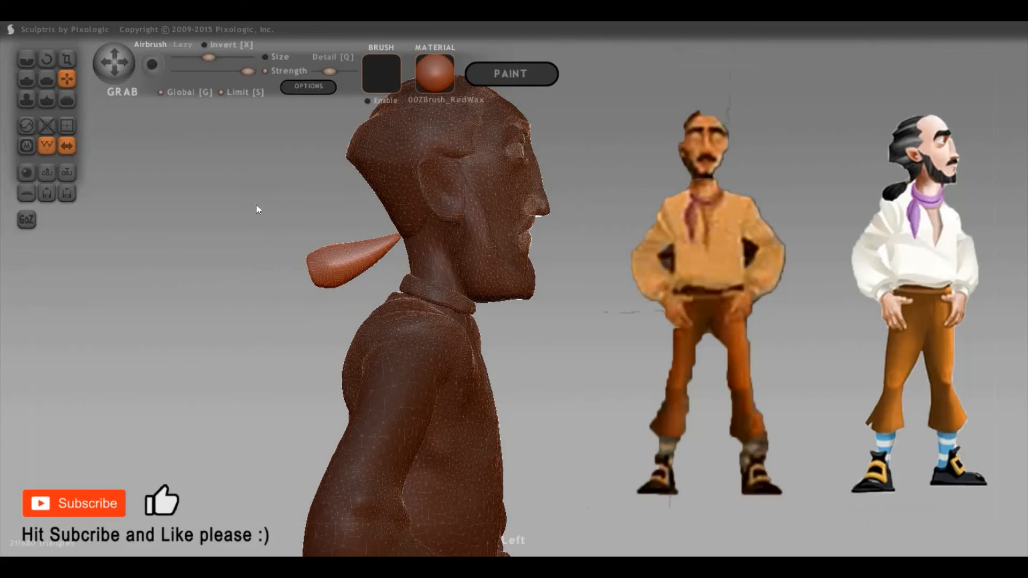
# Add a new sphere to the scene and move it into the empty space in front of the face
pyautogui.scroll(4, 214, 203)
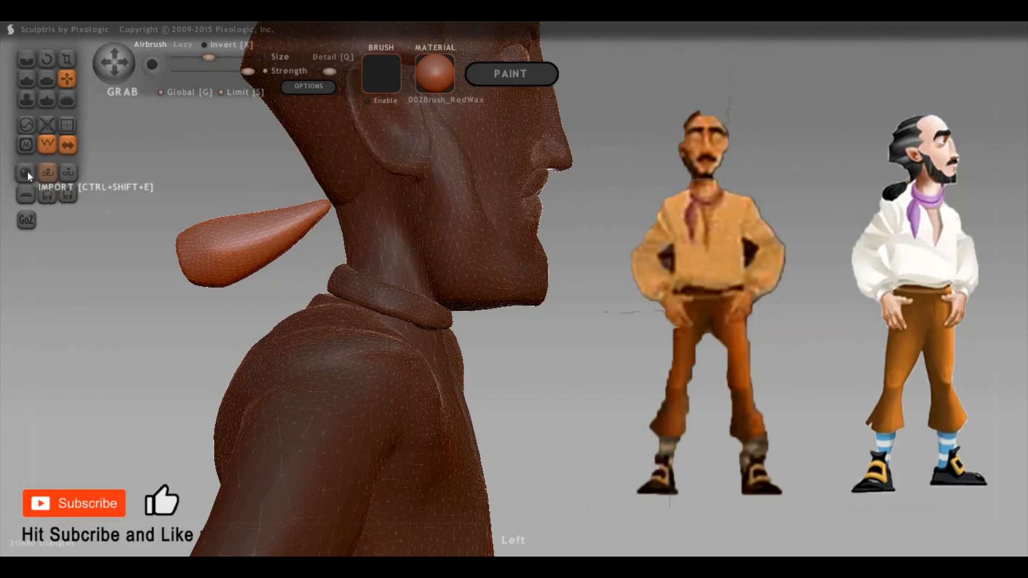
pyautogui.click(26, 172)
pyautogui.moveTo(297, 214); pyautogui.dragTo(180, 166)
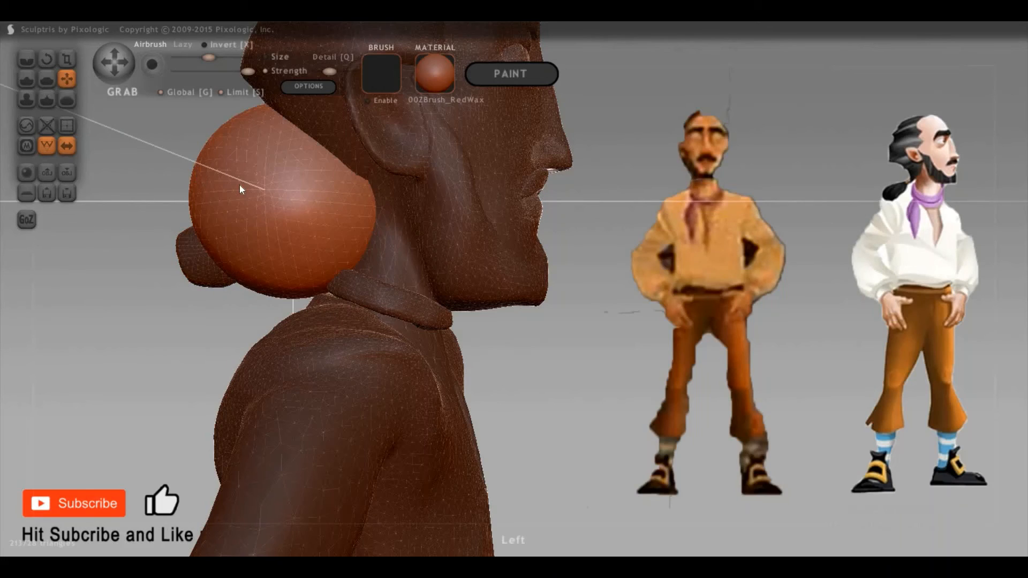
pyautogui.moveTo(239, 184); pyautogui.dragTo(288, 168, button='right')
pyautogui.moveTo(289, 187); pyautogui.dragTo(832, 285)
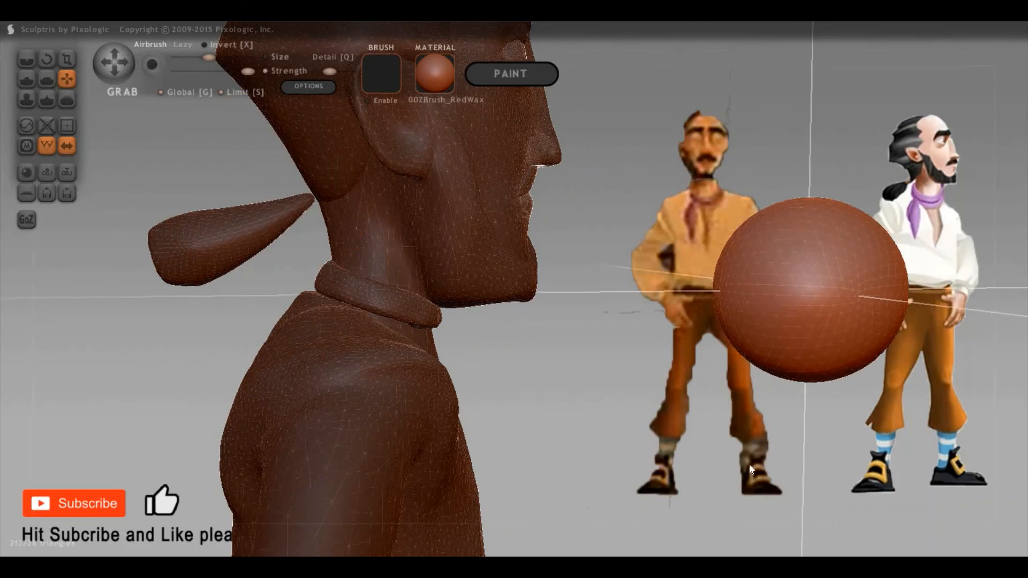
# Flatten opposite ends of the sphere with a resized Flatten brush to form a short cylinder
pyautogui.moveTo(687, 461); pyautogui.dragTo(708, 271, button='right')
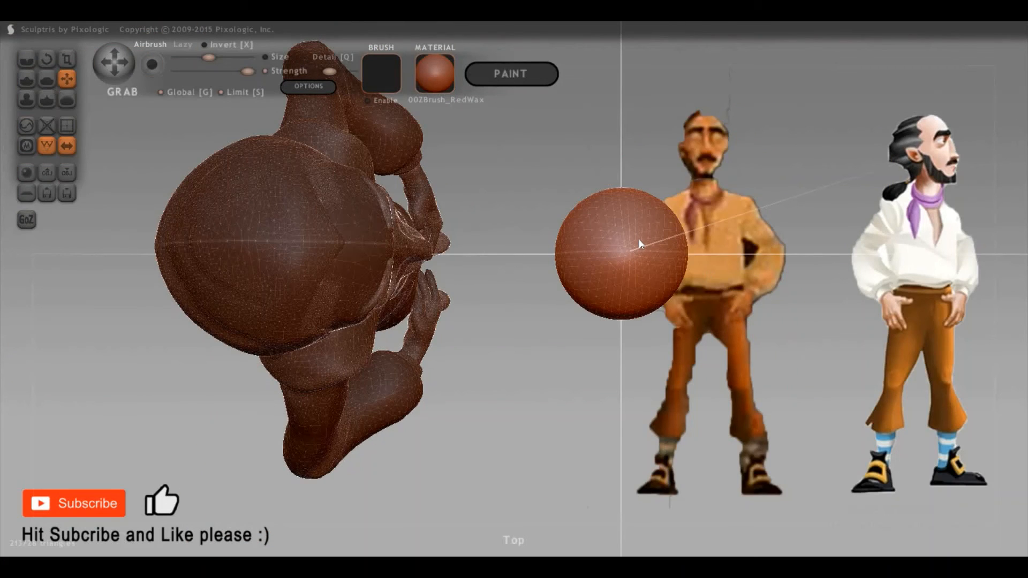
pyautogui.press('5')
pyautogui.press('space')
pyautogui.moveTo(632, 204); pyautogui.dragTo(634, 191)
pyautogui.moveTo(615, 263); pyautogui.dragTo(614, 270)
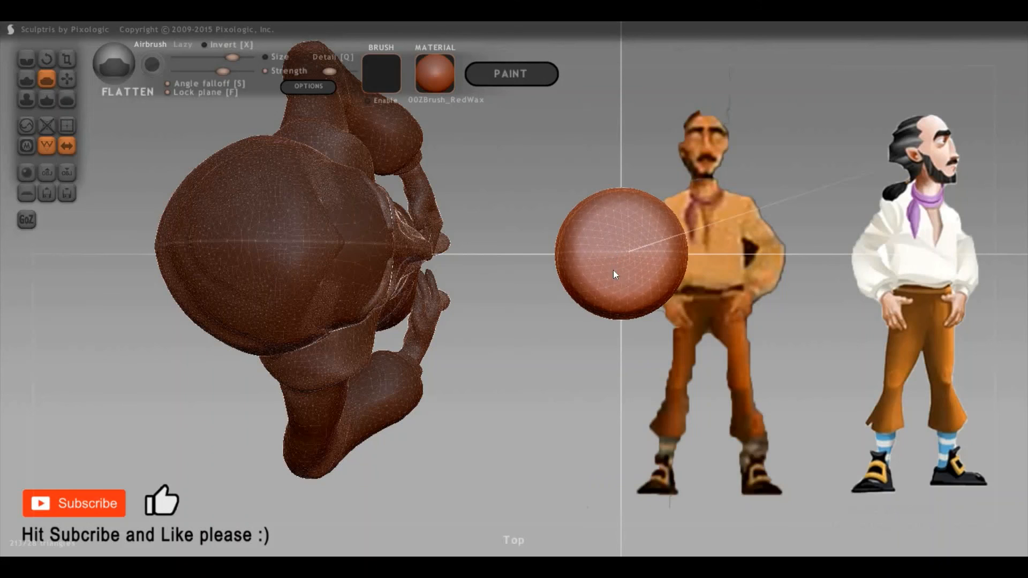
pyautogui.moveTo(699, 381); pyautogui.dragTo(740, 210, button='right')
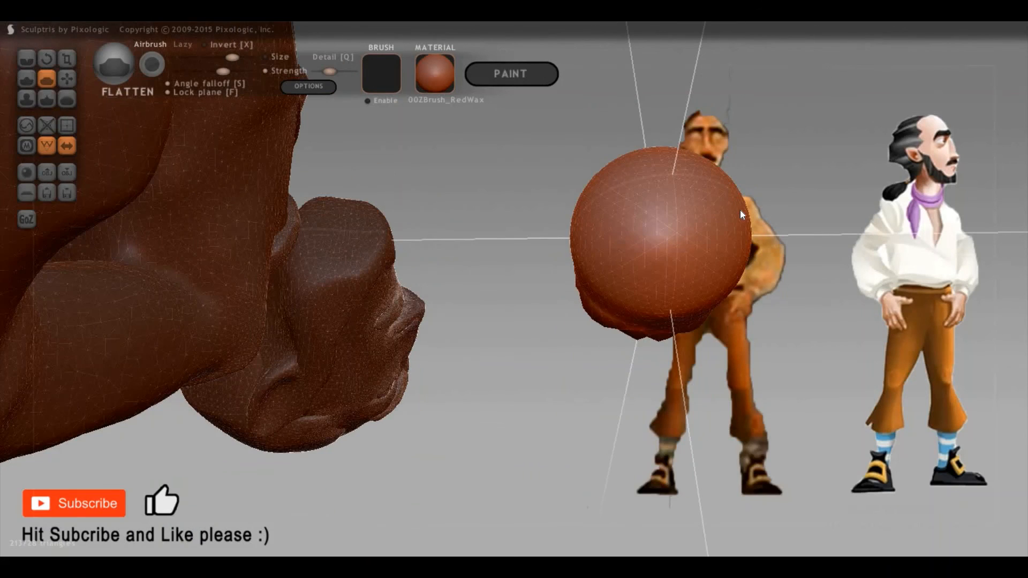
pyautogui.moveTo(676, 374); pyautogui.dragTo(660, 391, button='right')
pyautogui.moveTo(661, 391)
pyautogui.mouseDown()
pyautogui.moveTo(664, 421)
pyautogui.moveTo(631, 378)
pyautogui.moveTo(669, 373)
pyautogui.moveTo(654, 356)
pyautogui.moveTo(654, 395)
pyautogui.moveTo(840, 418)
pyautogui.mouseUp()
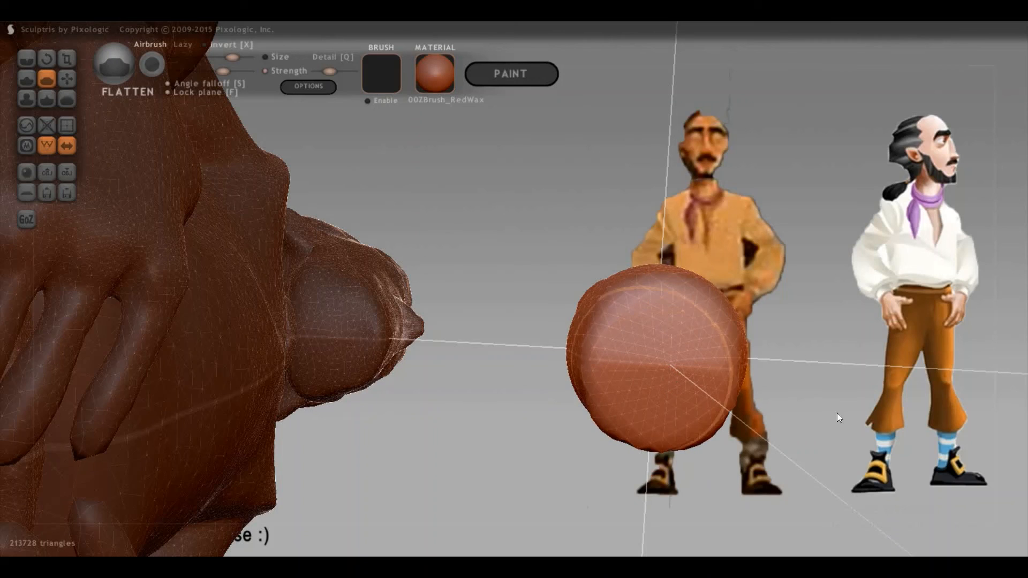
pyautogui.moveTo(823, 350); pyautogui.dragTo(673, 357, button='right')
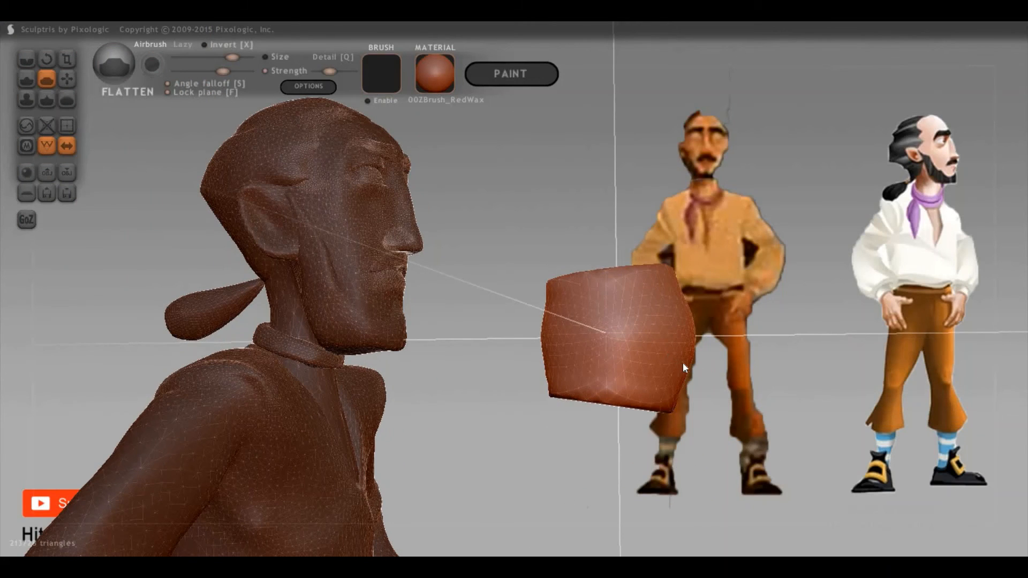
# Adjust the cylinder's bulging outer side with the Grab brush, trying a large and then a smaller brush size
pyautogui.press('g')
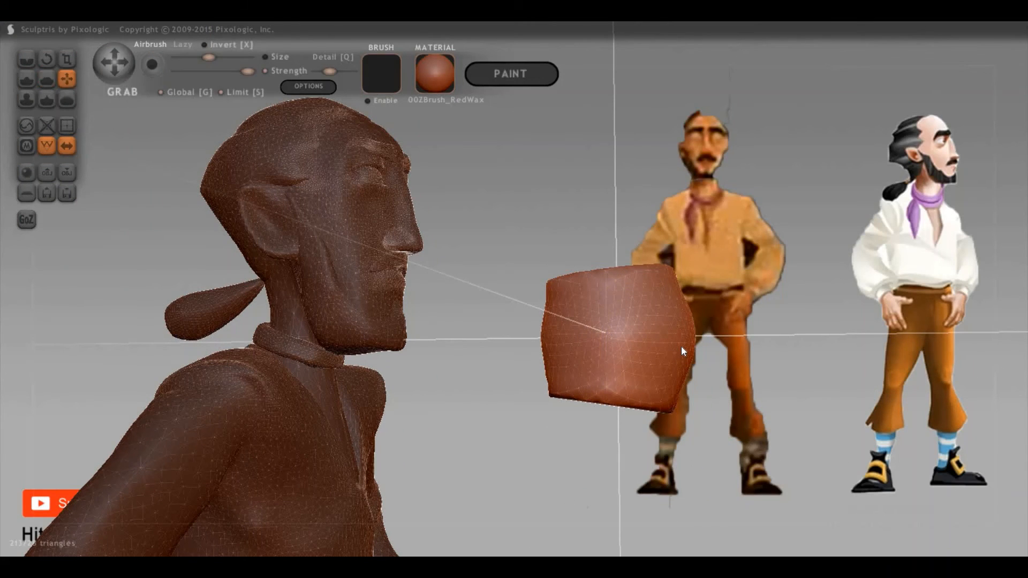
pyautogui.press('g')
pyautogui.press('g')
pyautogui.press('space')
pyautogui.keyDown('shift'); pyautogui.scroll(5, 676, 342); pyautogui.keyUp('shift')
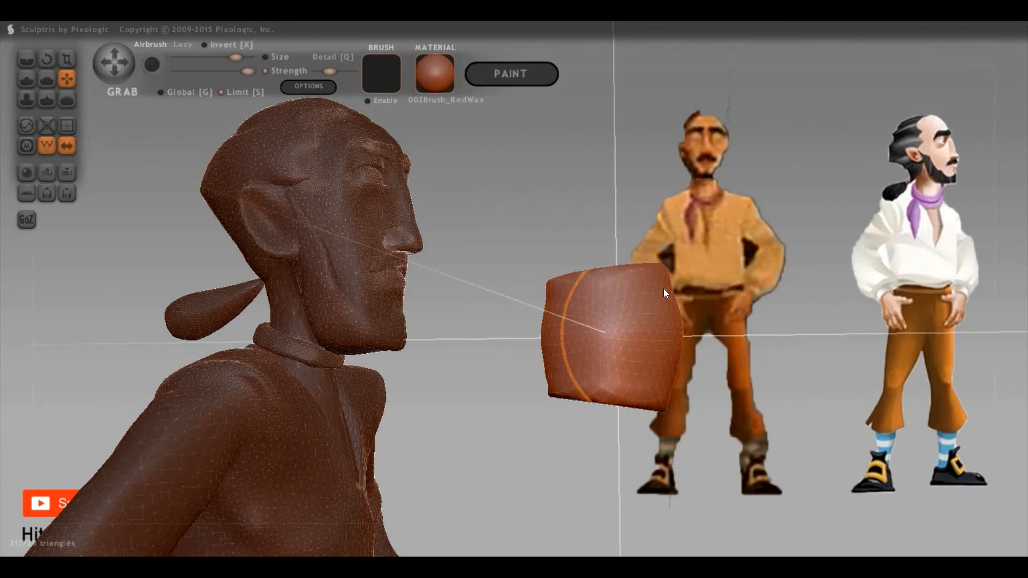
pyautogui.moveTo(673, 299)
pyautogui.mouseDown()
pyautogui.moveTo(680, 336)
pyautogui.moveTo(696, 281)
pyautogui.moveTo(690, 322)
pyautogui.moveTo(673, 335)
pyautogui.mouseUp()
pyautogui.press('space')
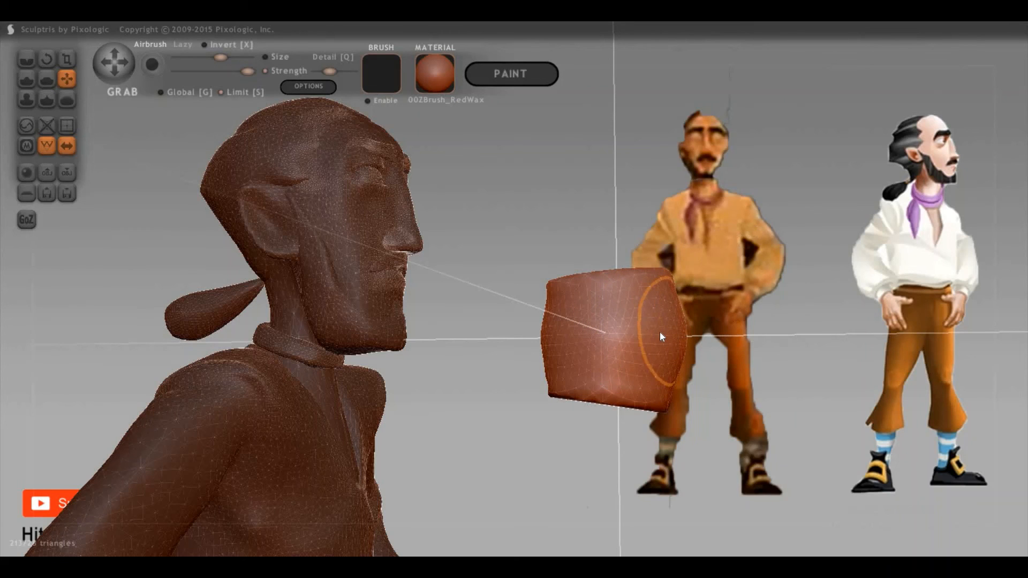
pyautogui.moveTo(732, 323); pyautogui.dragTo(651, 351)
# Tilt the whole cylinder to match the ponytail's angle and scale it down to hair-tie size
pyautogui.press('r')
pyautogui.press('t')
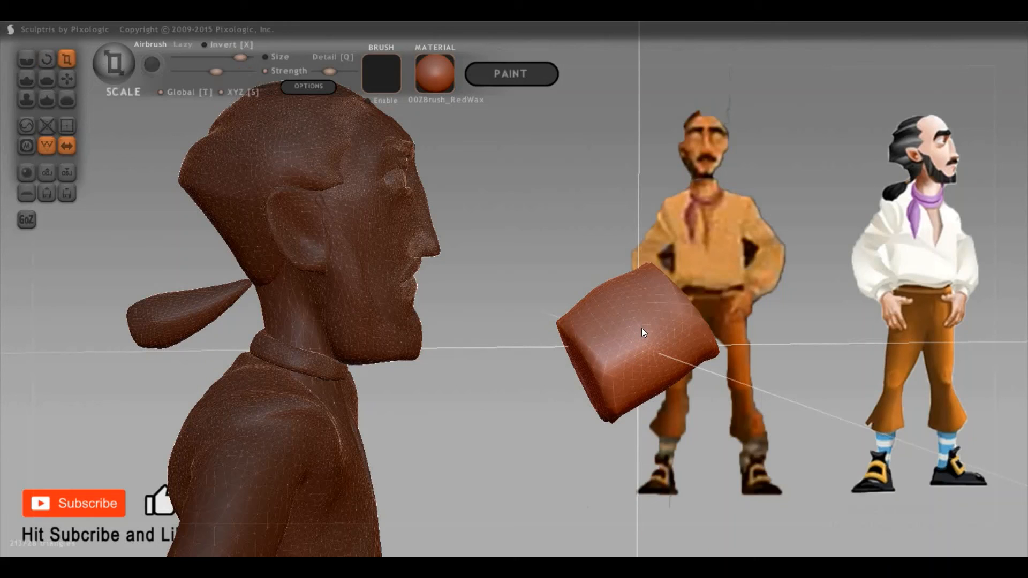
pyautogui.moveTo(512, 522); pyautogui.dragTo(558, 445)
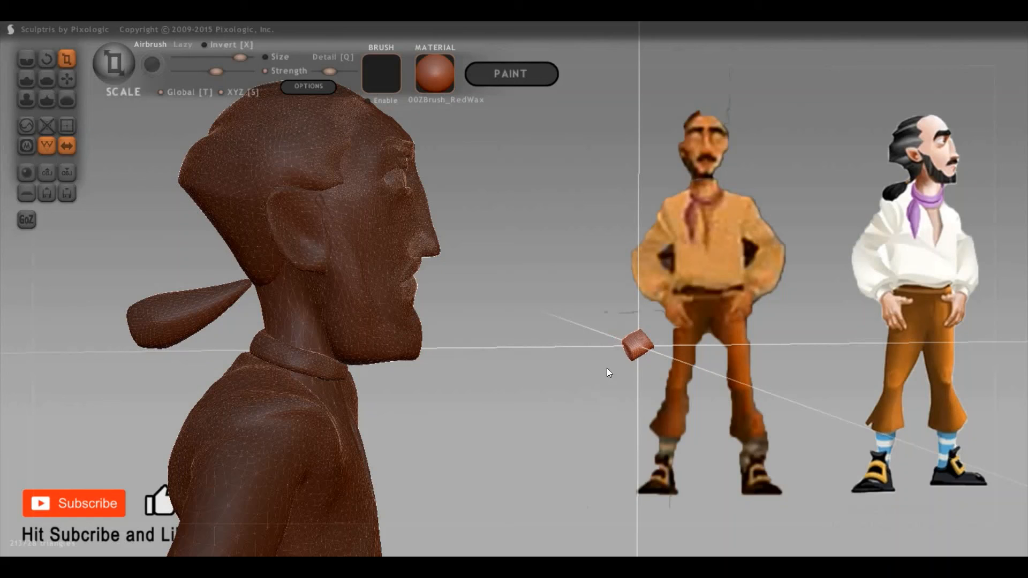
# Move the small cylinder onto the base of the ponytail and scale it down further to fit as a hair tie
pyautogui.press('g')
pyautogui.moveTo(253, 283)
pyautogui.mouseDown()
pyautogui.moveTo(217, 303)
pyautogui.moveTo(846, 349)
pyautogui.mouseUp()
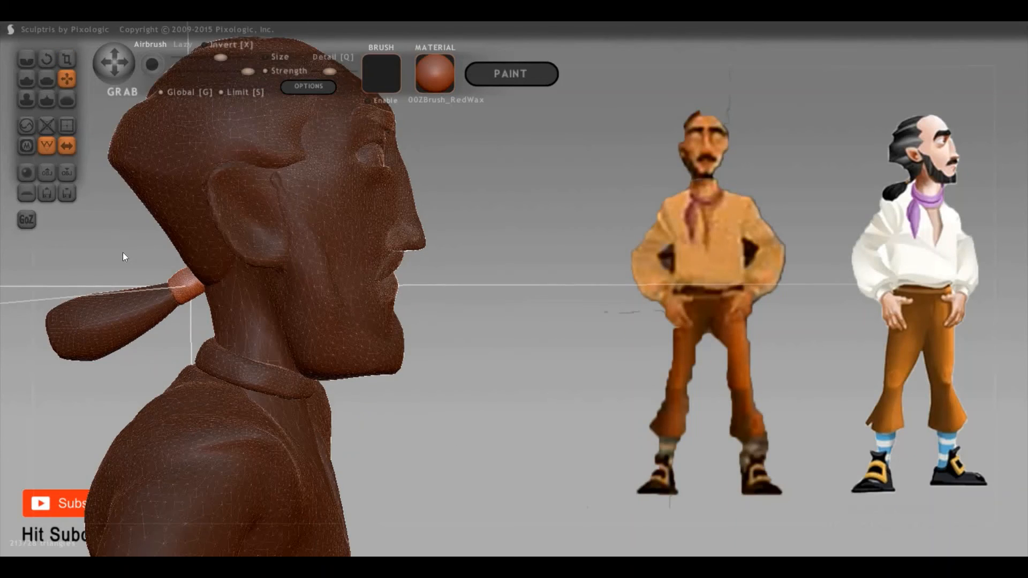
pyautogui.scroll(8, 282, 205)
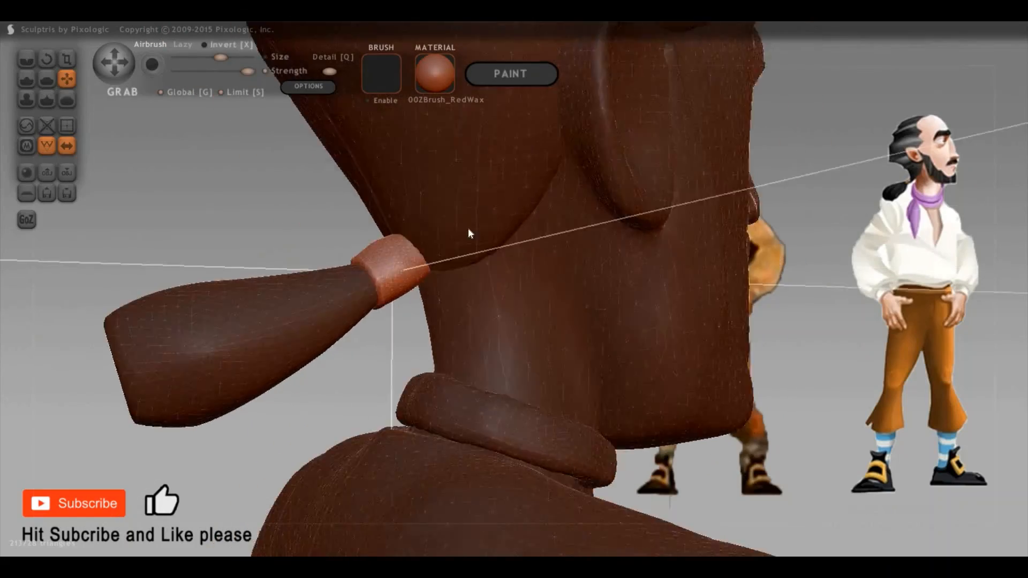
pyautogui.moveTo(468, 227); pyautogui.dragTo(390, 245, button='right')
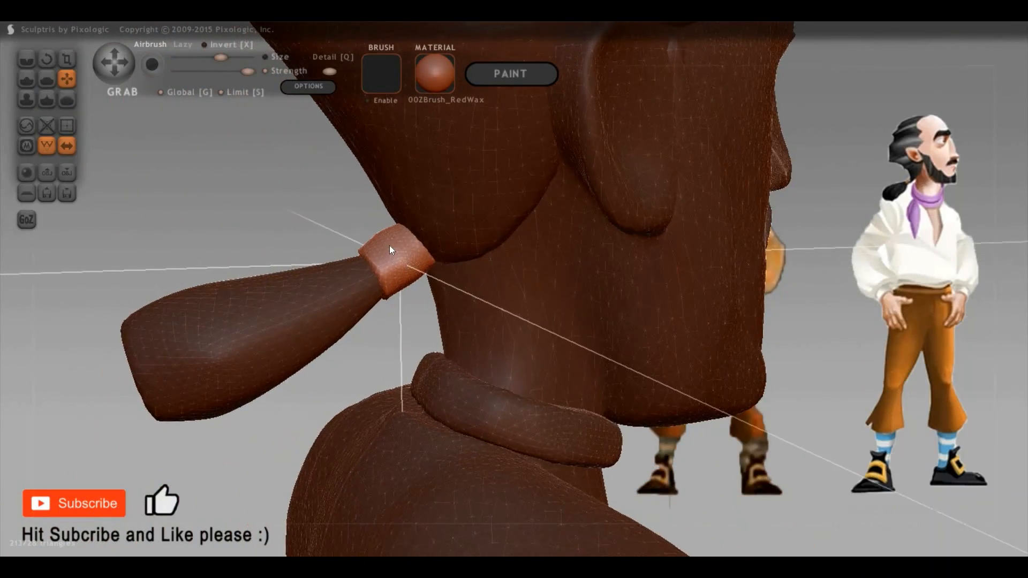
pyautogui.press('t')
pyautogui.moveTo(395, 255); pyautogui.dragTo(348, 307)
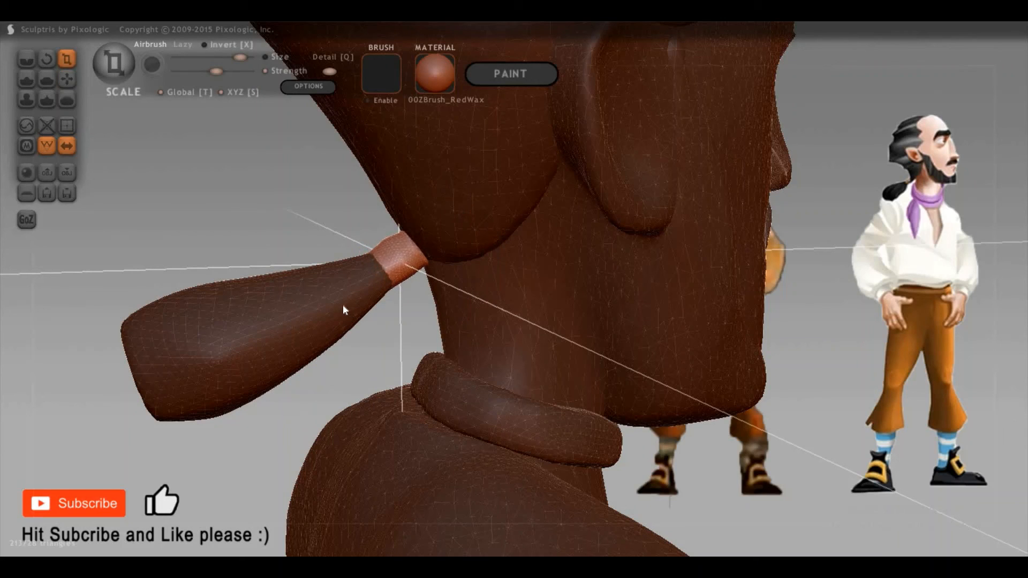
# Select the ponytail and shift it outward so its narrow end meets the hair tie
pyautogui.click(342, 306)
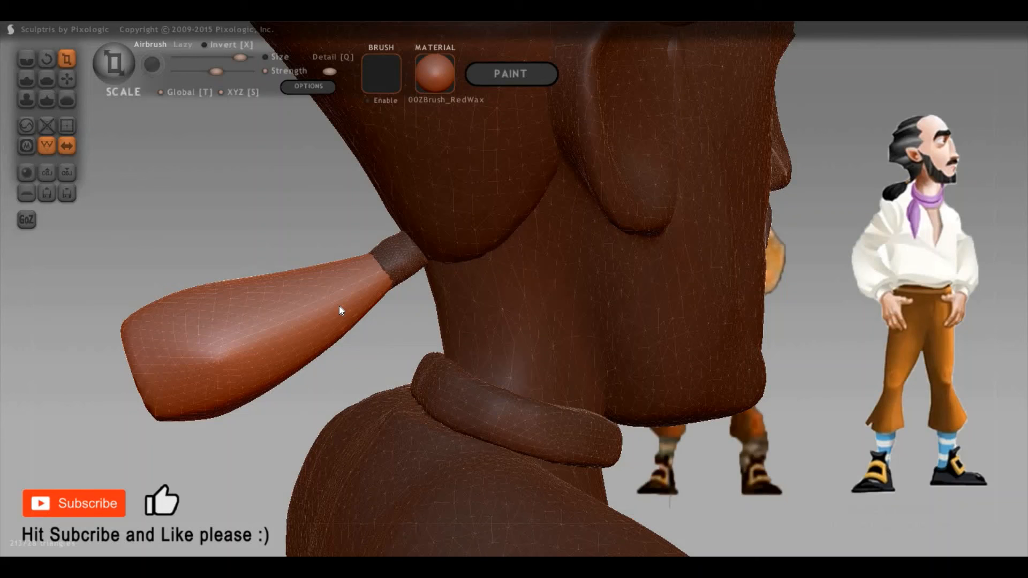
pyautogui.press('g')
pyautogui.moveTo(317, 312); pyautogui.dragTo(321, 312)
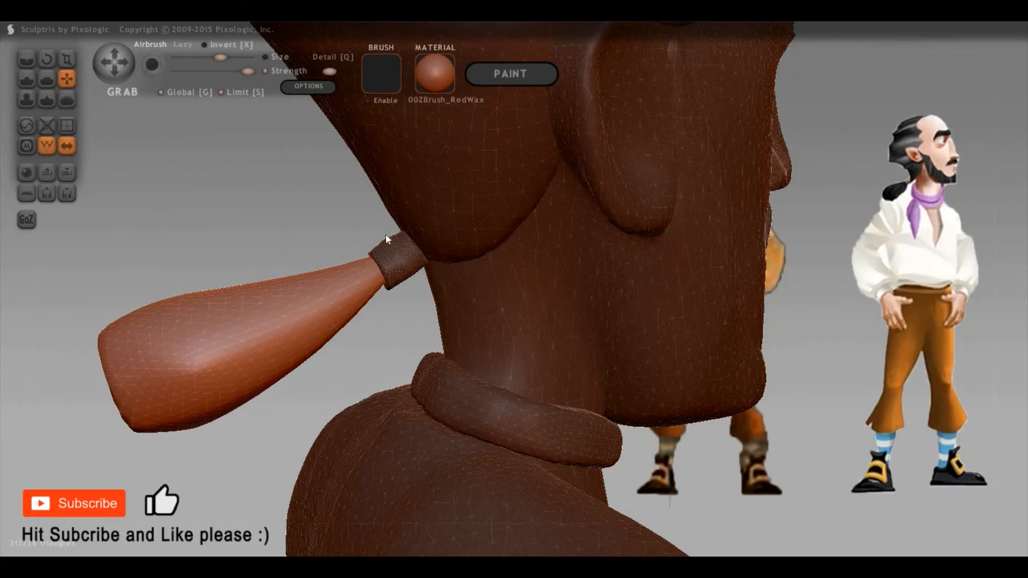
# Hide the wireframe, compare the whole figure with the references, and select the trousers for editing
pyautogui.moveTo(583, 247)
pyautogui.mouseDown(button='right')
pyautogui.moveTo(815, 260)
pyautogui.moveTo(509, 239)
pyautogui.moveTo(475, 251)
pyautogui.moveTo(249, 194)
pyautogui.mouseUp(button='right')
pyautogui.moveTo(679, 331)
pyautogui.mouseDown(button='right')
pyautogui.moveTo(660, 305)
pyautogui.moveTo(609, 300)
pyautogui.moveTo(699, 294)
pyautogui.moveTo(750, 360)
pyautogui.moveTo(764, 314)
pyautogui.moveTo(849, 333)
pyautogui.moveTo(880, 362)
pyautogui.moveTo(876, 323)
pyautogui.moveTo(838, 327)
pyautogui.moveTo(824, 362)
pyautogui.moveTo(783, 303)
pyautogui.moveTo(966, 287)
pyautogui.moveTo(760, 308)
pyautogui.moveTo(708, 300)
pyautogui.moveTo(709, 292)
pyautogui.mouseUp(button='right')
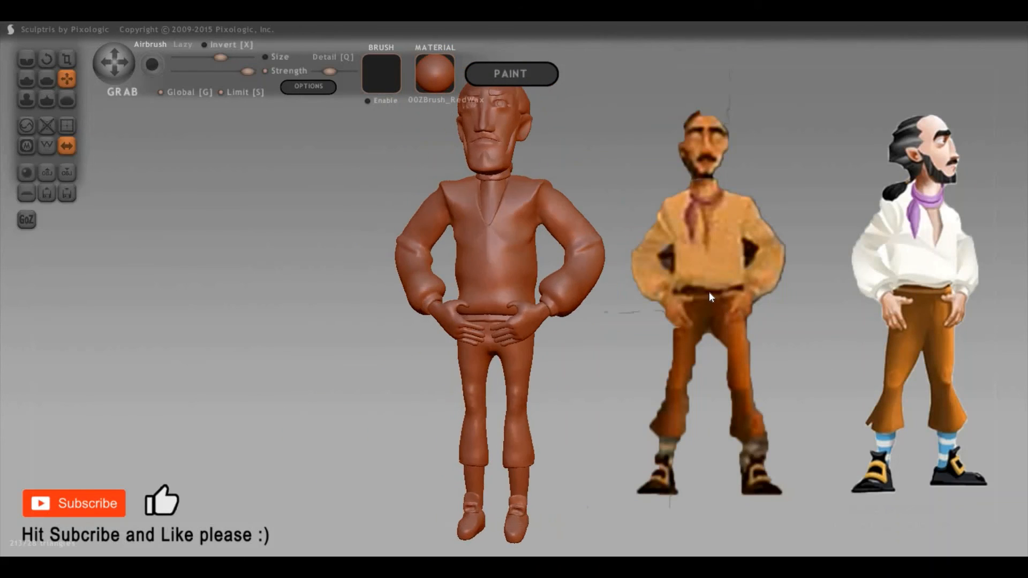
pyautogui.moveTo(807, 299)
pyautogui.mouseDown(button='right')
pyautogui.moveTo(831, 300)
pyautogui.moveTo(905, 224)
pyautogui.mouseUp(button='right')
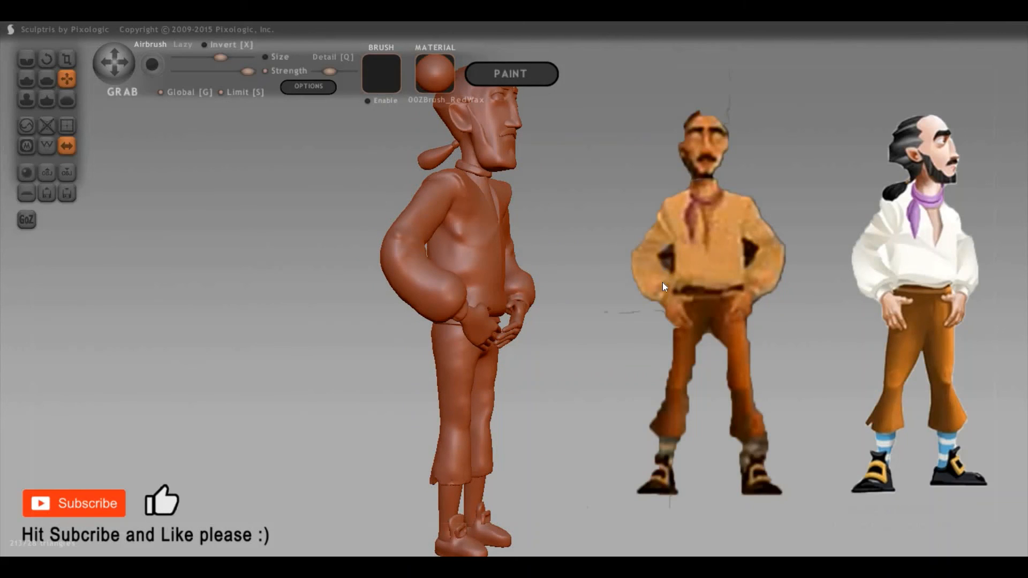
pyautogui.moveTo(567, 293)
pyautogui.mouseDown(button='right')
pyautogui.moveTo(667, 406)
pyautogui.moveTo(644, 439)
pyautogui.mouseUp(button='right')
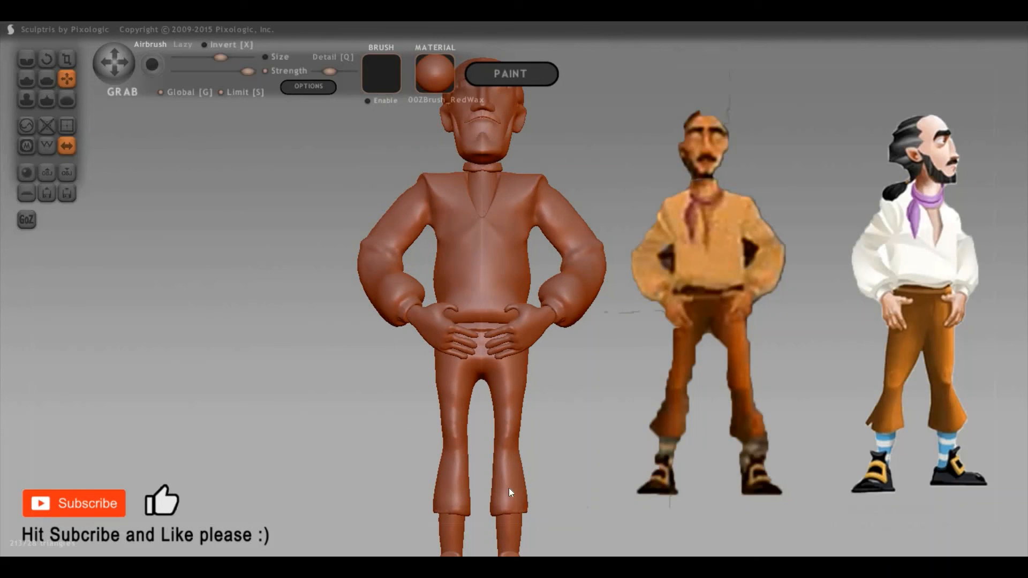
pyautogui.keyDown('ctrl'); pyautogui.click(535, 506); pyautogui.keyUp('ctrl')
pyautogui.keyDown('ctrl'); pyautogui.click(513, 394); pyautogui.keyUp('ctrl')
pyautogui.keyDown('alt'); pyautogui.moveTo(750, 338); pyautogui.dragTo(841, 162, button='right'); pyautogui.keyUp('alt')
pyautogui.scroll(5, 656, 330)
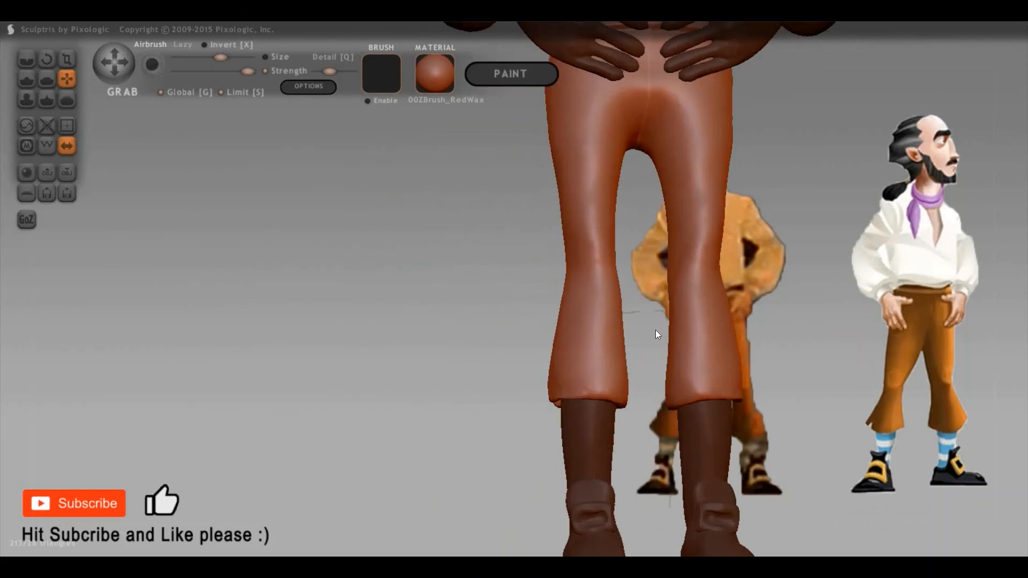
# Scale up the flared lower ends of both trouser legs to widen the hems around the calves
pyautogui.scroll(-3, 599, 342)
pyautogui.press('t')
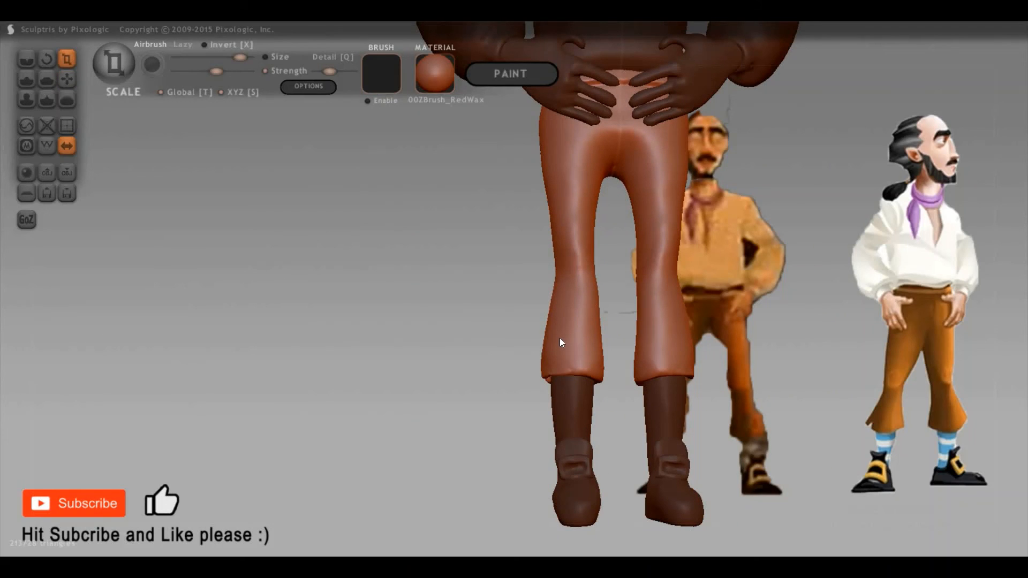
pyautogui.press('space')
pyautogui.moveTo(592, 243)
pyautogui.mouseDown()
pyautogui.moveTo(596, 268)
pyautogui.moveTo(616, 252)
pyautogui.mouseUp()
pyautogui.moveTo(1010, 306)
pyautogui.mouseDown()
pyautogui.moveTo(952, 319)
pyautogui.moveTo(918, 308)
pyautogui.moveTo(651, 374)
pyautogui.moveTo(598, 364)
pyautogui.moveTo(624, 312)
pyautogui.mouseUp()
pyautogui.hotkey('ctrl', 'z')
pyautogui.moveTo(721, 317)
pyautogui.mouseDown()
pyautogui.moveTo(748, 262)
pyautogui.moveTo(626, 298)
pyautogui.moveTo(569, 304)
pyautogui.moveTo(547, 293)
pyautogui.mouseUp()
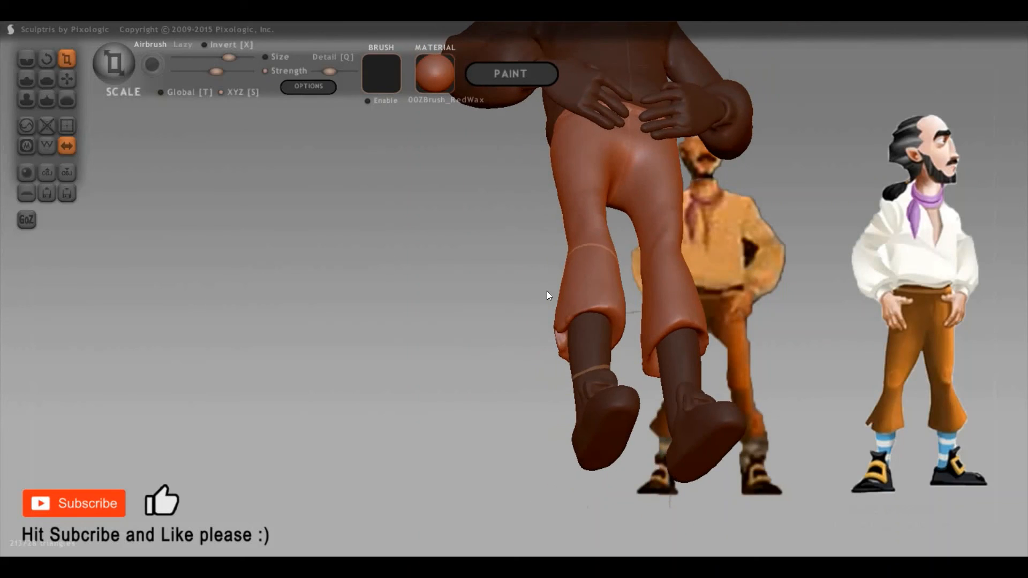
pyautogui.moveTo(590, 266)
pyautogui.mouseDown()
pyautogui.moveTo(602, 276)
pyautogui.moveTo(568, 295)
pyautogui.mouseUp()
# Reshape the trouser flares with the Grab brush, adjusting the inner calf outlines of both legs
pyautogui.press('g')
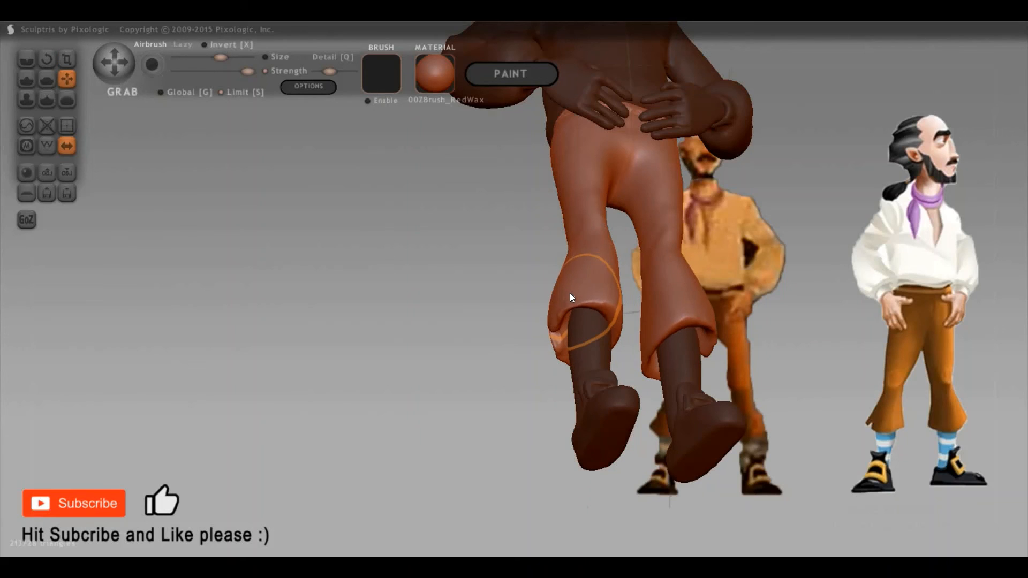
pyautogui.moveTo(596, 249); pyautogui.dragTo(578, 240)
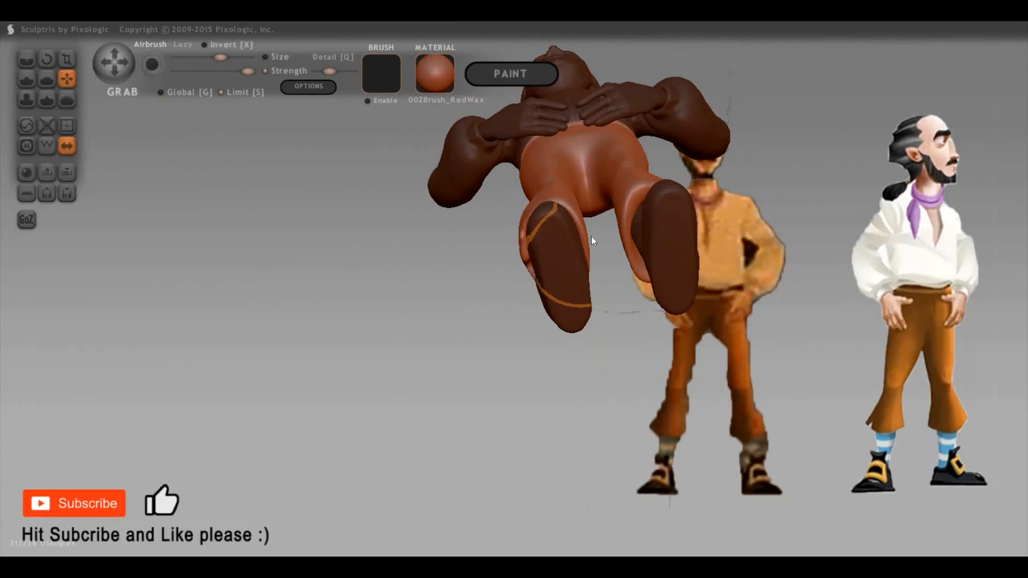
pyautogui.scroll(3, 722, 342)
pyautogui.moveTo(692, 384)
pyautogui.mouseDown()
pyautogui.moveTo(684, 477)
pyautogui.moveTo(627, 232)
pyautogui.moveTo(644, 207)
pyautogui.mouseUp()
pyautogui.press('space')
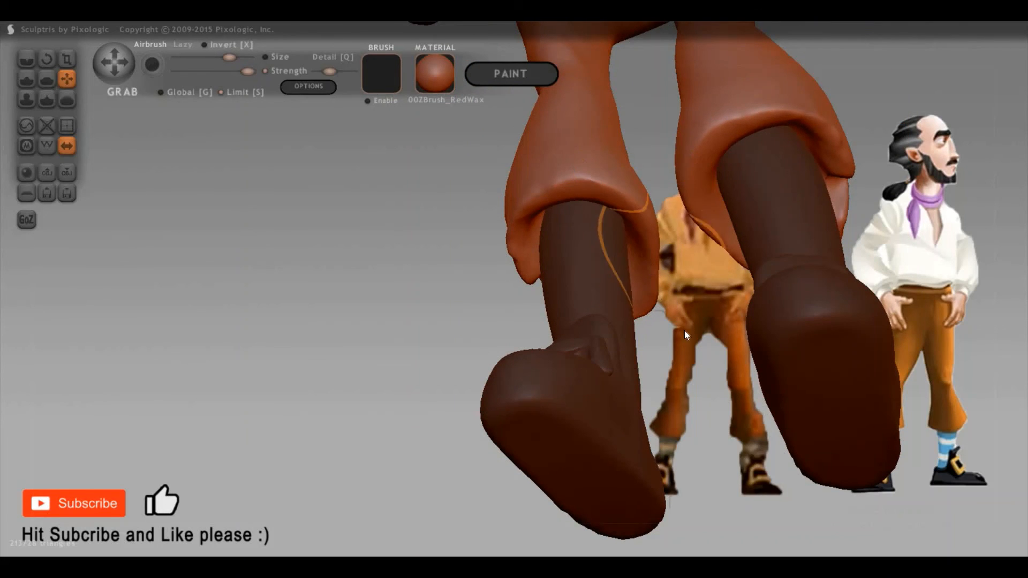
pyautogui.moveTo(685, 385); pyautogui.dragTo(807, 269)
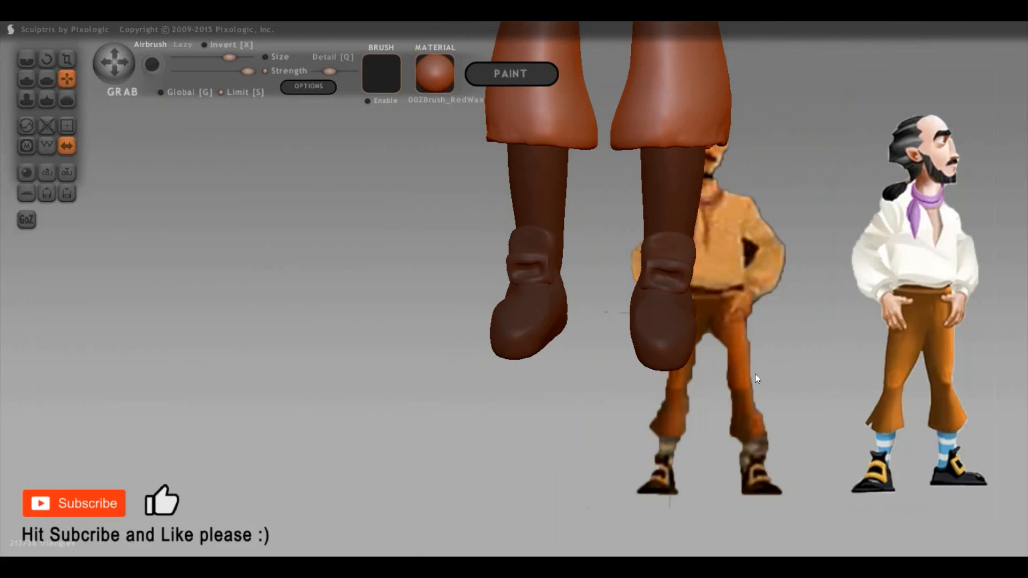
pyautogui.moveTo(755, 373); pyautogui.dragTo(613, 315)
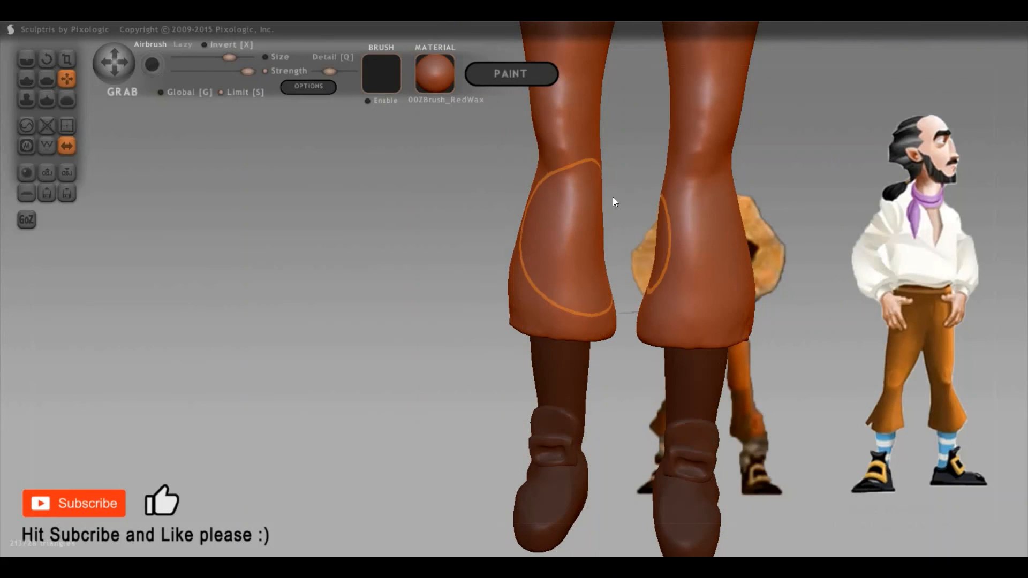
pyautogui.press('space')
pyautogui.moveTo(593, 246); pyautogui.dragTo(599, 247)
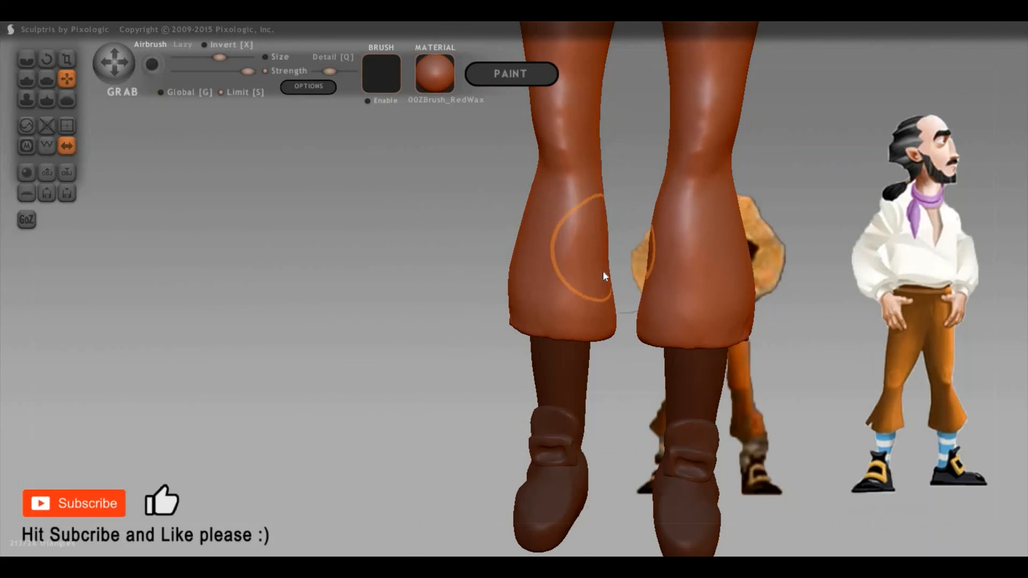
# Examine the head and face from the front, three-quarter and side views against the reference images
pyautogui.moveTo(880, 277)
pyautogui.mouseDown()
pyautogui.moveTo(825, 315)
pyautogui.moveTo(693, 224)
pyautogui.moveTo(805, 314)
pyautogui.moveTo(758, 229)
pyautogui.moveTo(808, 331)
pyautogui.moveTo(772, 398)
pyautogui.moveTo(753, 222)
pyautogui.moveTo(789, 290)
pyautogui.moveTo(780, 305)
pyautogui.moveTo(883, 296)
pyautogui.moveTo(758, 294)
pyautogui.moveTo(836, 250)
pyautogui.moveTo(847, 320)
pyautogui.mouseUp()
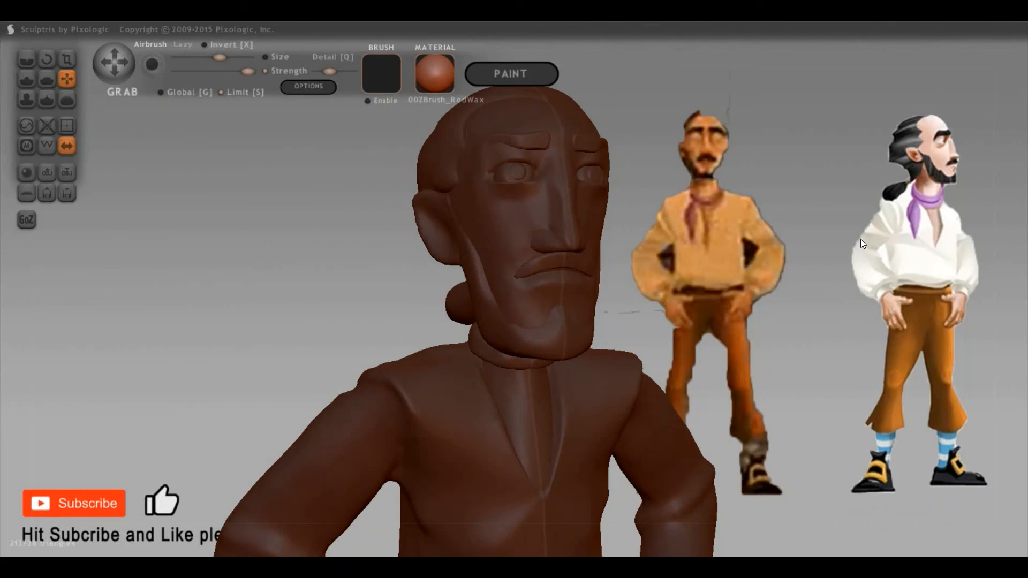
pyautogui.moveTo(860, 239); pyautogui.dragTo(853, 362)
pyautogui.moveTo(853, 304); pyautogui.dragTo(855, 341)
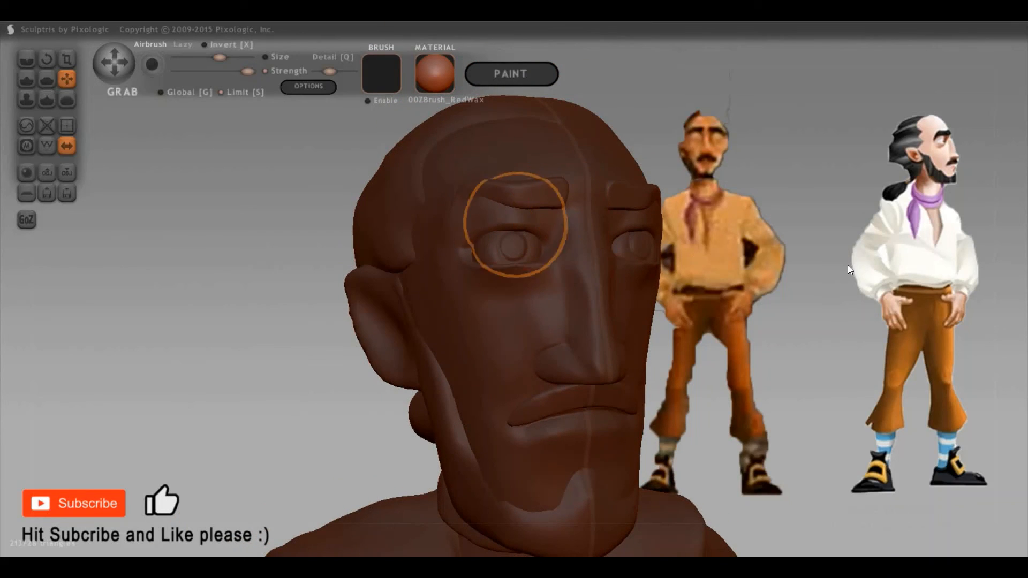
pyautogui.moveTo(928, 263)
pyautogui.mouseDown()
pyautogui.moveTo(1007, 256)
pyautogui.moveTo(987, 246)
pyautogui.mouseUp()
pyautogui.scroll(-2, 969, 247)
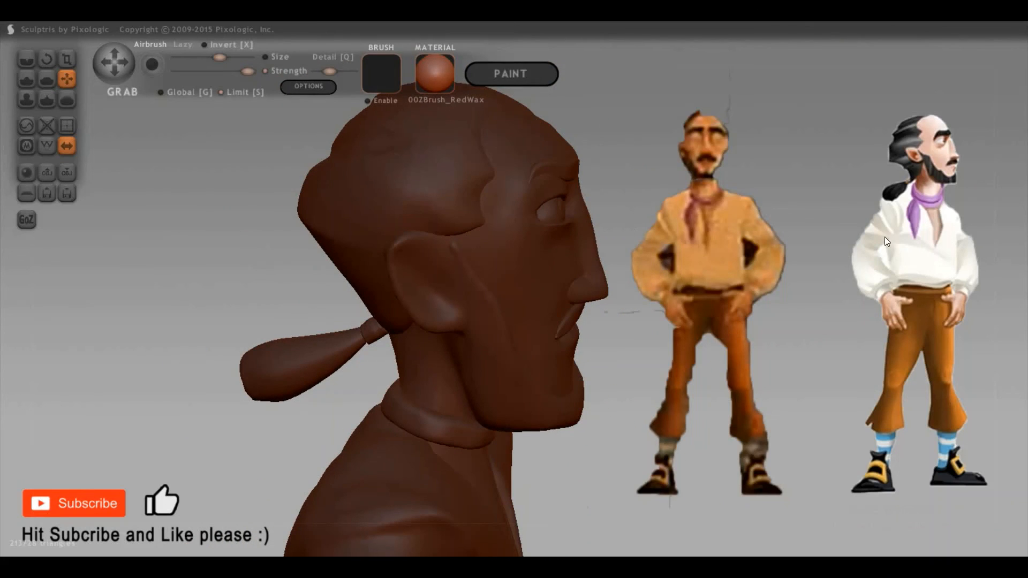
pyautogui.moveTo(758, 218); pyautogui.dragTo(478, 213)
pyautogui.scroll(3, 478, 213)
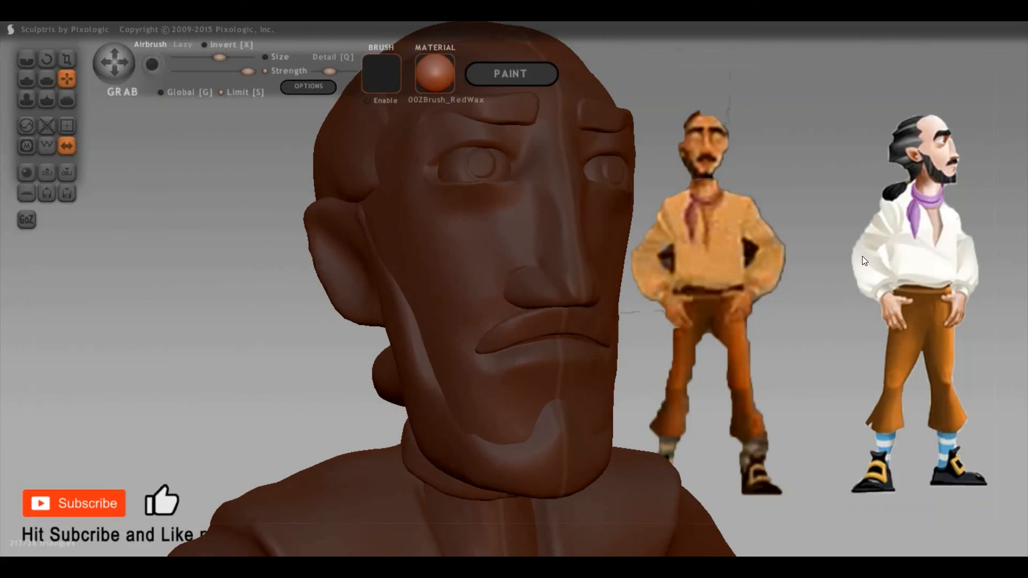
pyautogui.scroll(-1, 861, 255)
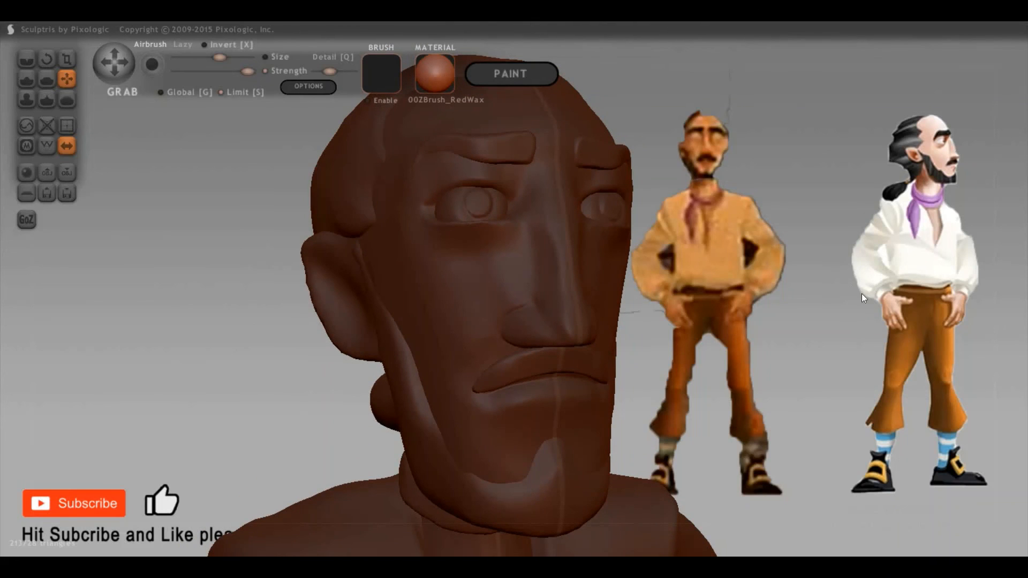
# Build up a raised tragus at the front of the ear with the Draw brush
pyautogui.moveTo(985, 214); pyautogui.dragTo(460, 217)
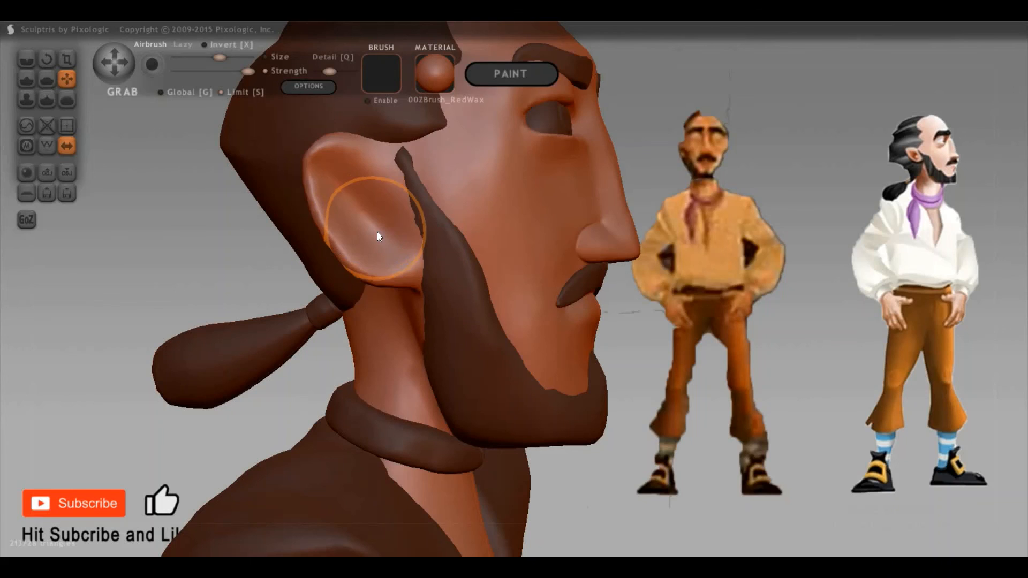
pyautogui.press('i')
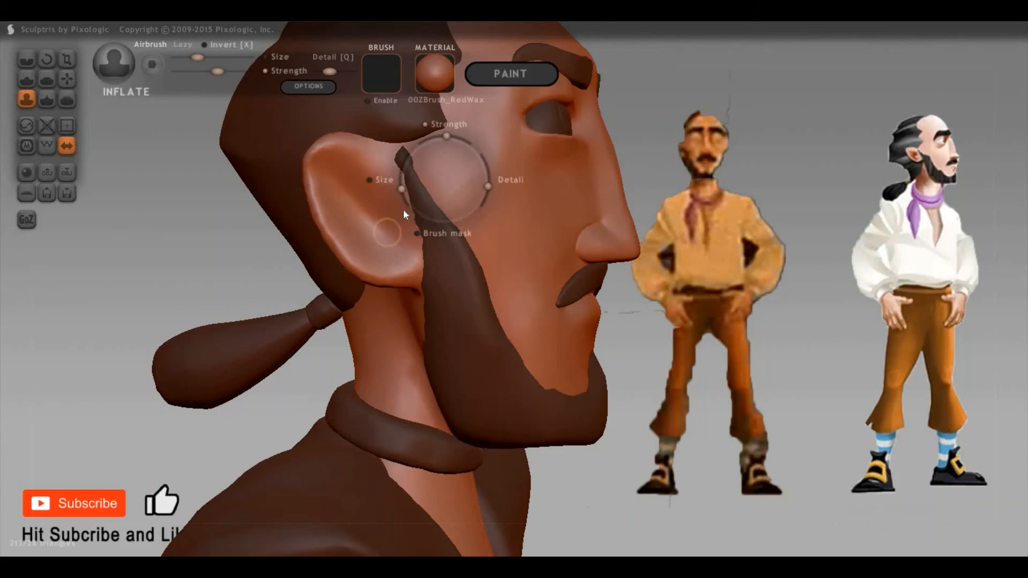
pyautogui.press('space')
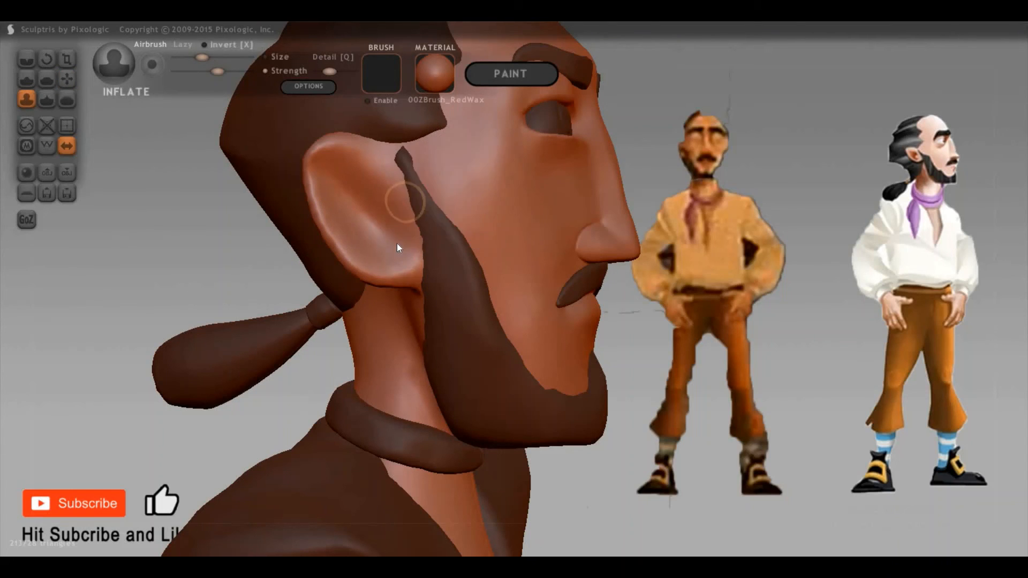
pyautogui.press('d')
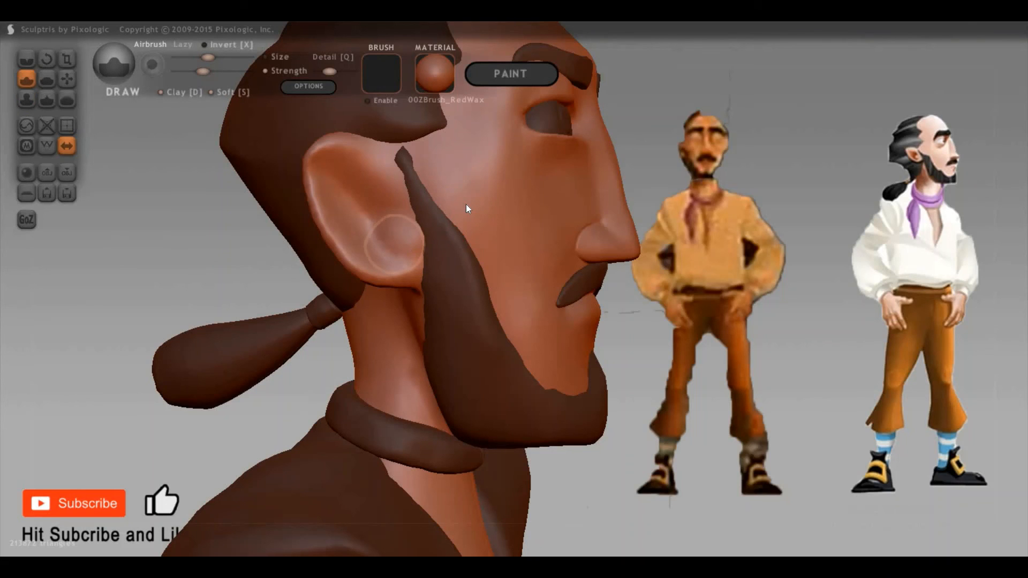
pyautogui.scroll(2, 469, 199)
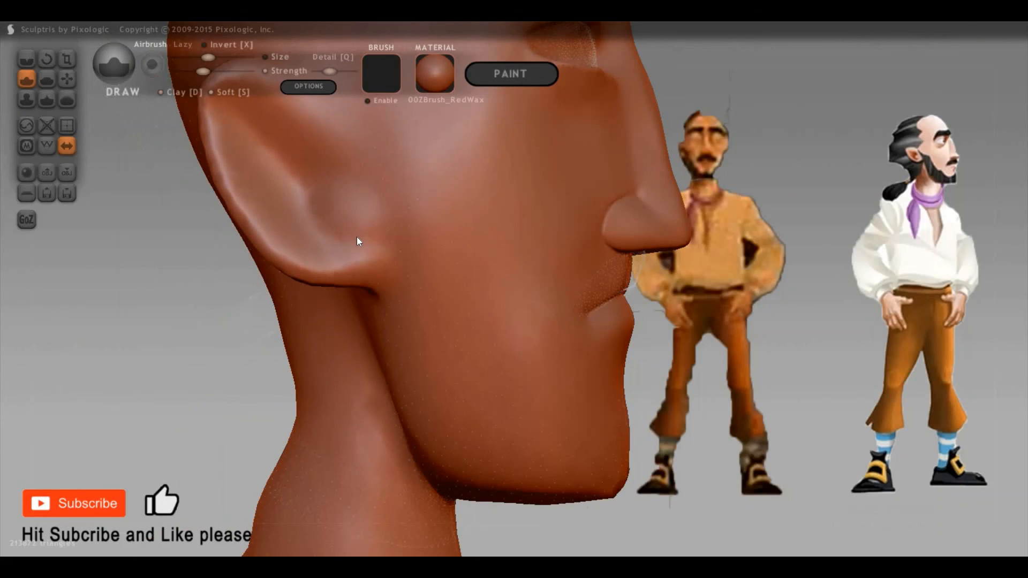
pyautogui.moveTo(352, 225); pyautogui.dragTo(357, 232)
# Flatten and refine the surface of the tragus where it meets the inner ear
pyautogui.press('5')
pyautogui.press('4')
pyautogui.press('5')
pyautogui.press('space')
pyautogui.moveTo(384, 182)
pyautogui.mouseDown()
pyautogui.moveTo(371, 224)
pyautogui.moveTo(332, 266)
pyautogui.moveTo(339, 222)
pyautogui.moveTo(314, 201)
pyautogui.moveTo(303, 156)
pyautogui.moveTo(285, 137)
pyautogui.moveTo(310, 148)
pyautogui.mouseUp()
pyautogui.scroll(-5, 368, 228)
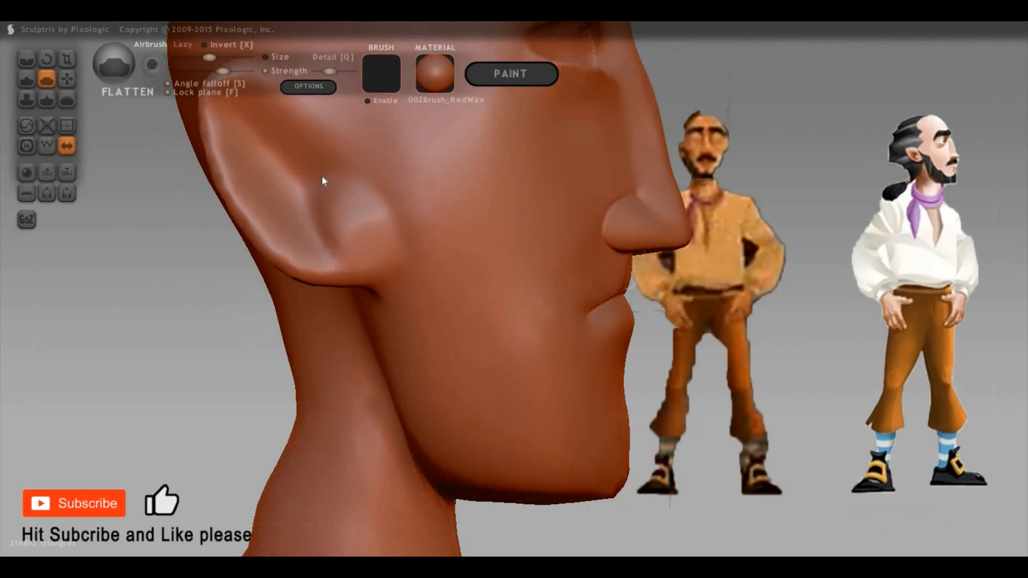
# Adjust the ear's inner hollow with the Grab brush and a larger Draw brush to define its rim
pyautogui.press('6')
pyautogui.moveTo(286, 162); pyautogui.dragTo(291, 161)
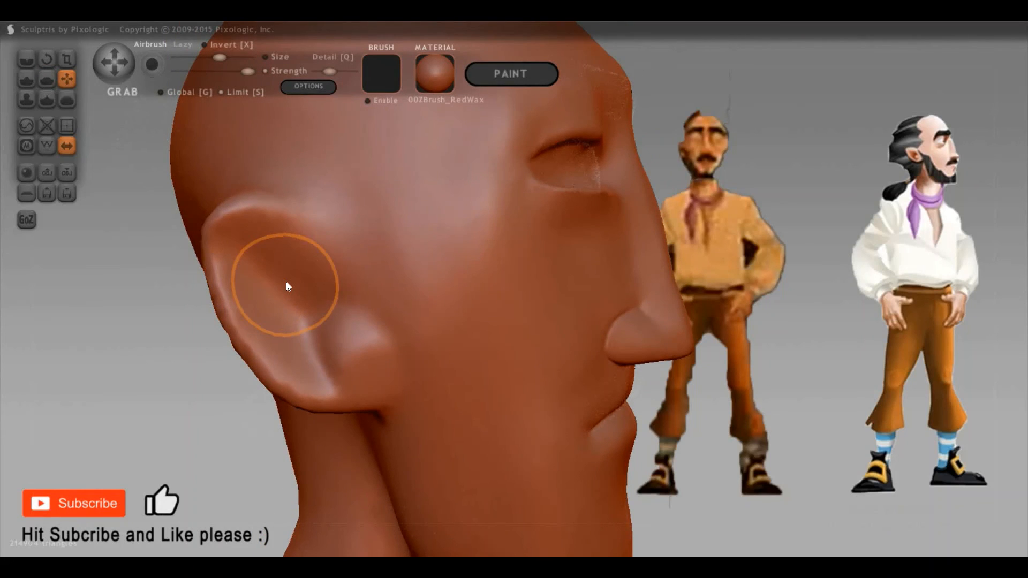
pyautogui.press('1')
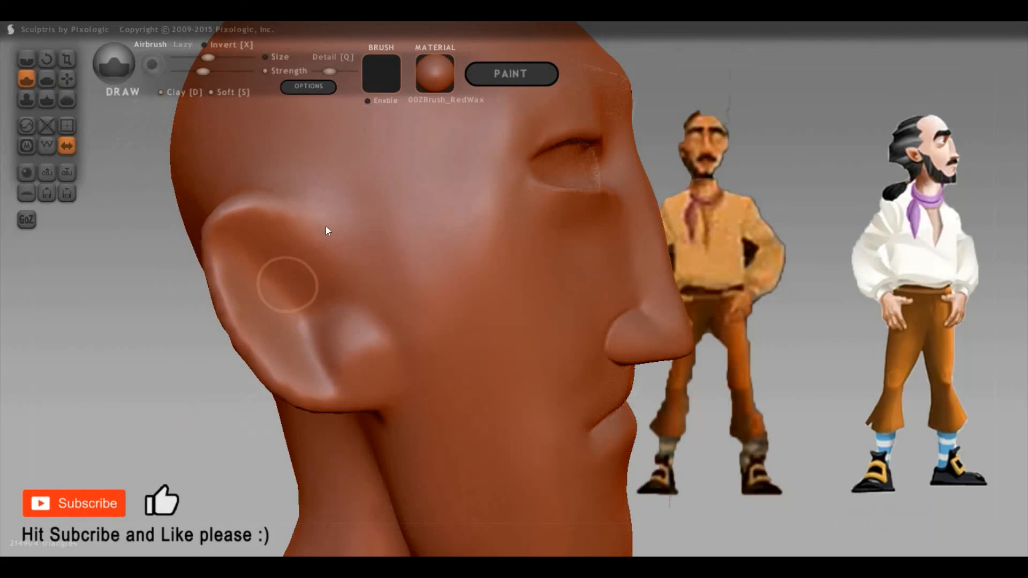
pyautogui.press('space')
pyautogui.moveTo(292, 262); pyautogui.dragTo(284, 285)
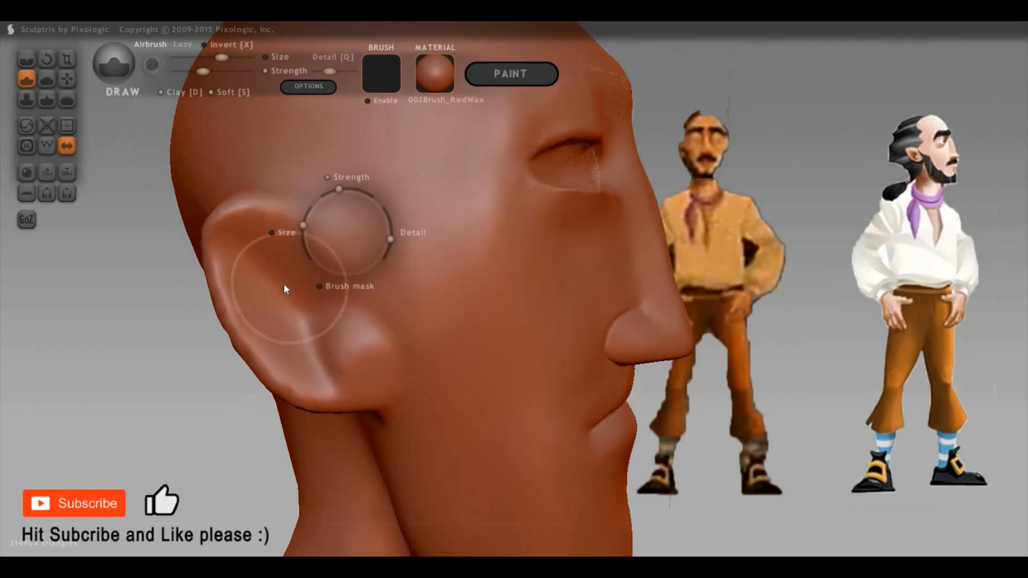
pyautogui.moveTo(888, 329)
pyautogui.mouseDown()
pyautogui.moveTo(649, 397)
pyautogui.moveTo(282, 398)
pyautogui.mouseUp()
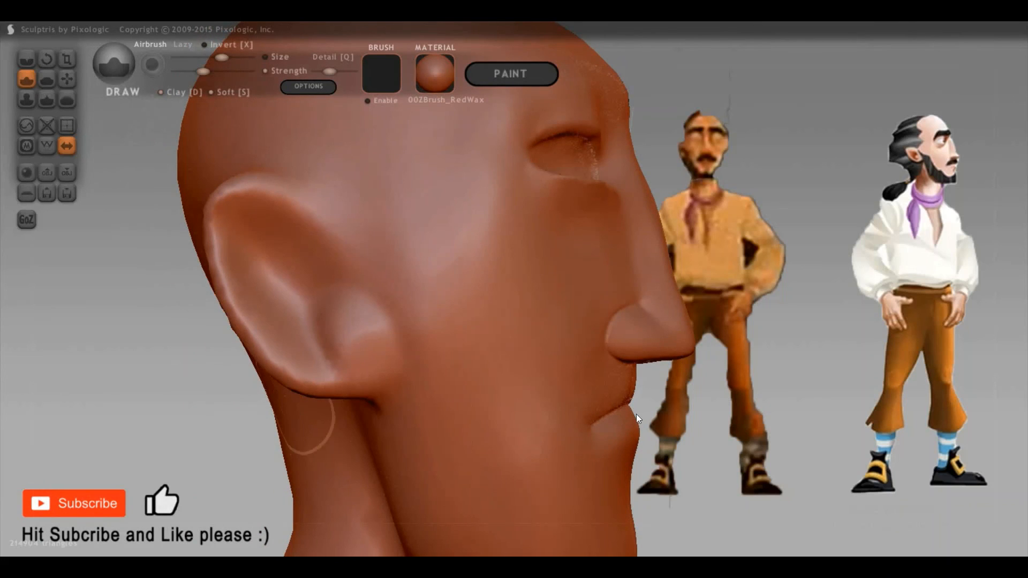
pyautogui.moveTo(824, 343); pyautogui.dragTo(793, 327)
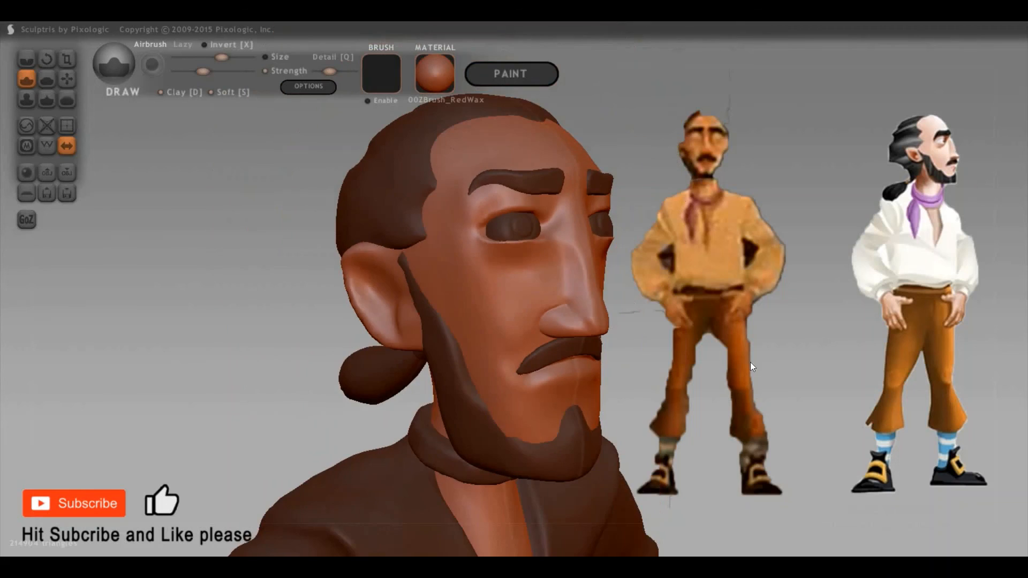
# Scale the whole head down slightly, including its hair, beard and ponytail, relative to the body
pyautogui.moveTo(751, 362)
pyautogui.mouseDown()
pyautogui.moveTo(891, 354)
pyautogui.moveTo(842, 360)
pyautogui.moveTo(824, 305)
pyautogui.moveTo(944, 294)
pyautogui.moveTo(776, 299)
pyautogui.moveTo(751, 311)
pyautogui.moveTo(763, 342)
pyautogui.moveTo(925, 310)
pyautogui.moveTo(903, 328)
pyautogui.moveTo(855, 323)
pyautogui.moveTo(879, 345)
pyautogui.moveTo(878, 272)
pyautogui.moveTo(767, 296)
pyautogui.moveTo(795, 315)
pyautogui.moveTo(785, 330)
pyautogui.mouseUp()
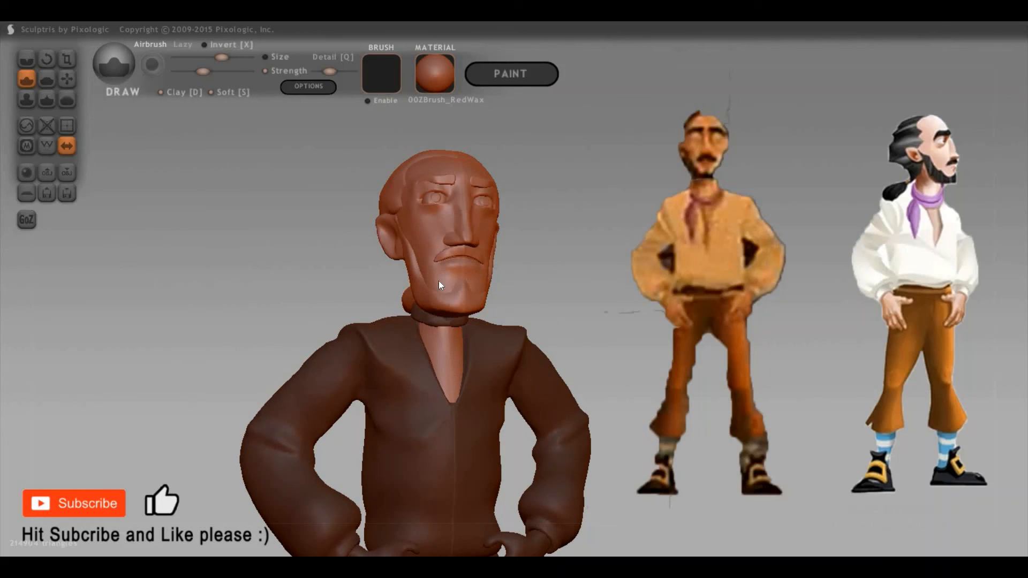
pyautogui.press('3')
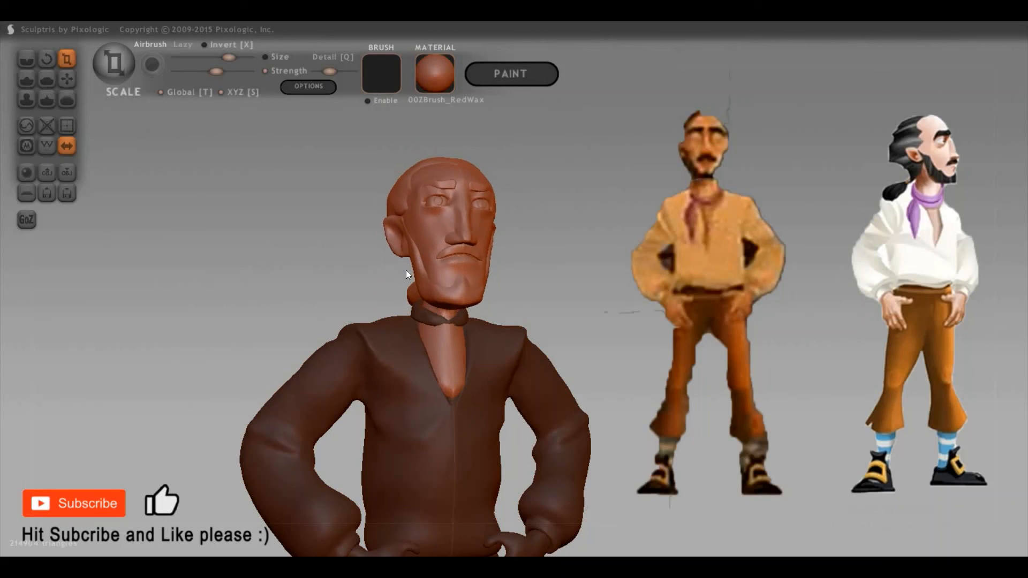
pyautogui.moveTo(808, 289); pyautogui.dragTo(497, 368)
# Tuck the exposed chest back into the shirt's V-neck with the Grab brush, undoing the extra pull at the jaw
pyautogui.press('6')
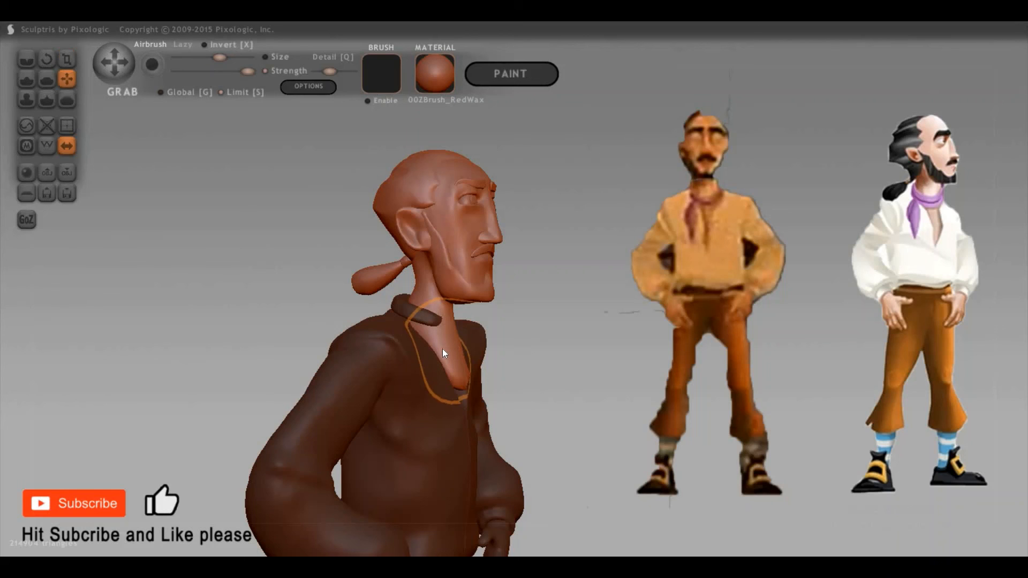
pyautogui.moveTo(673, 339)
pyautogui.mouseDown()
pyautogui.moveTo(762, 335)
pyautogui.moveTo(522, 362)
pyautogui.moveTo(484, 354)
pyautogui.mouseUp()
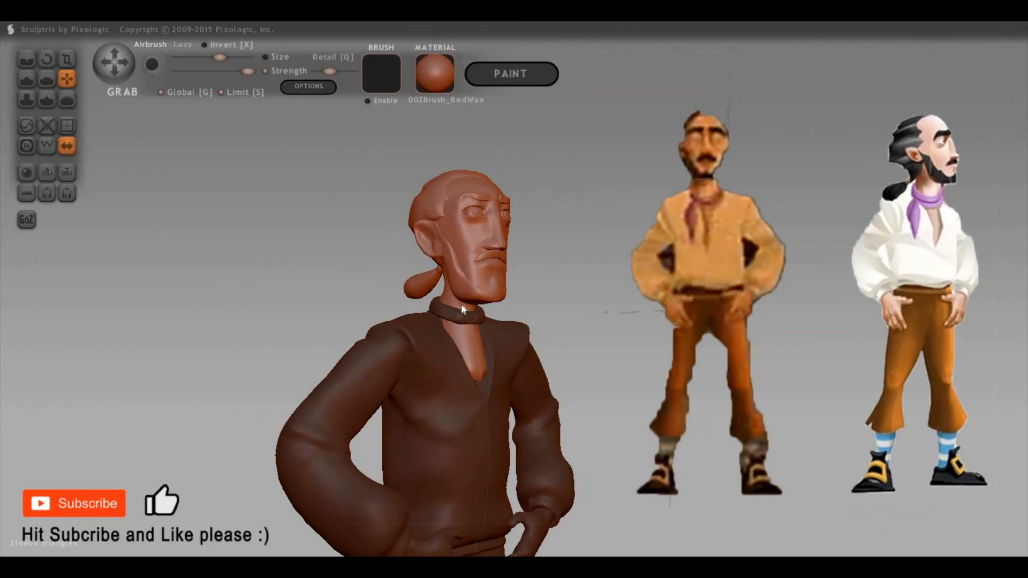
pyautogui.moveTo(461, 284); pyautogui.dragTo(458, 285)
pyautogui.hotkey('ctrl', 'z')
# Fine-tune the head's size with the Scale brush and compare the figure's proportions with the references
pyautogui.press('t')
pyautogui.click(474, 272)
pyautogui.moveTo(709, 288)
pyautogui.mouseDown()
pyautogui.moveTo(757, 286)
pyautogui.moveTo(716, 295)
pyautogui.mouseUp()
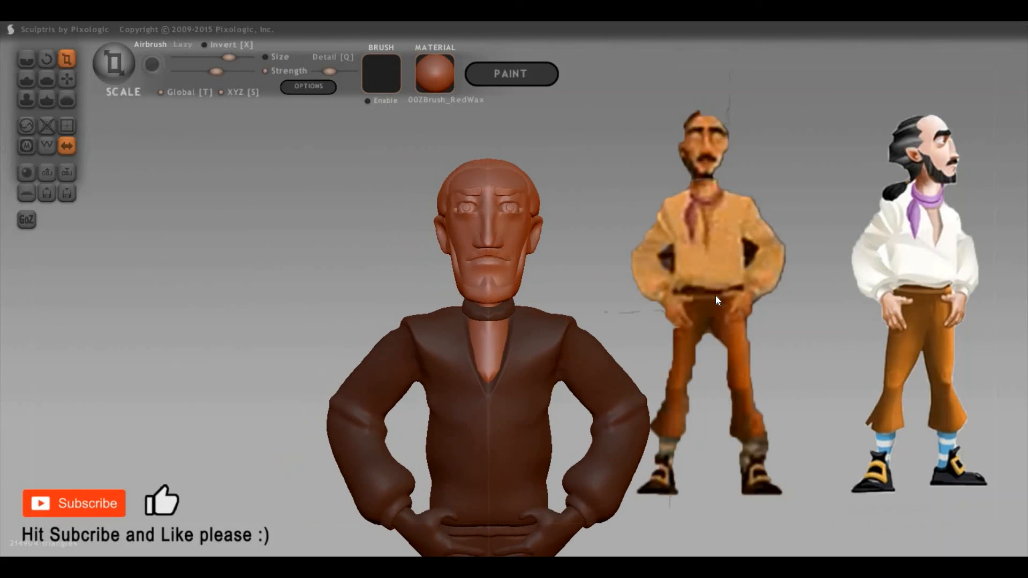
pyautogui.scroll(-4, 703, 325)
pyautogui.keyDown('alt'); pyautogui.moveTo(773, 342); pyautogui.dragTo(752, 309); pyautogui.keyUp('alt')
pyautogui.scroll(5, 866, 359)
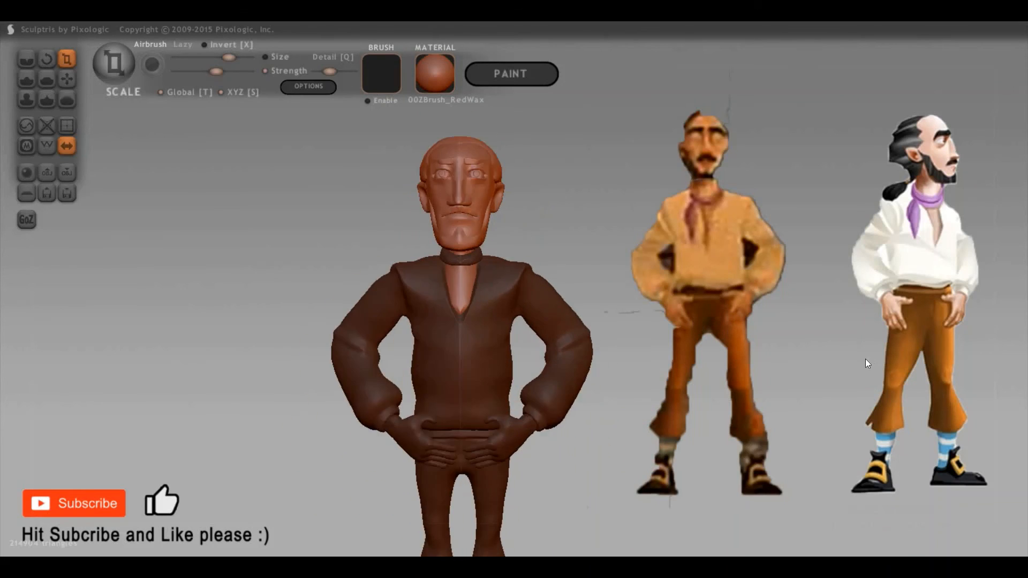
pyautogui.moveTo(866, 359); pyautogui.dragTo(931, 359)
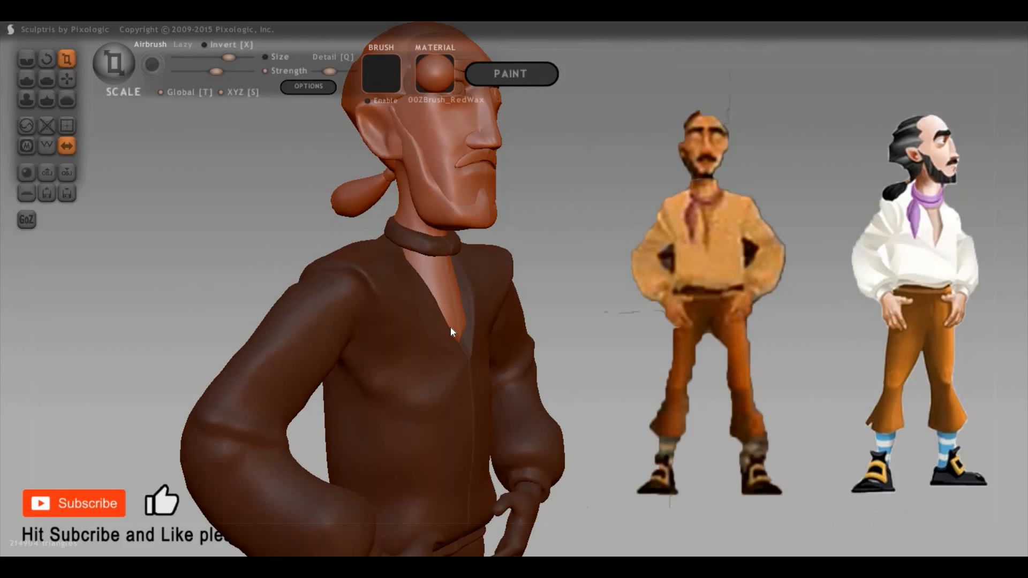
# Select the ring around the neck and shape its front with the Grab and Flatten brushes
pyautogui.press('g')
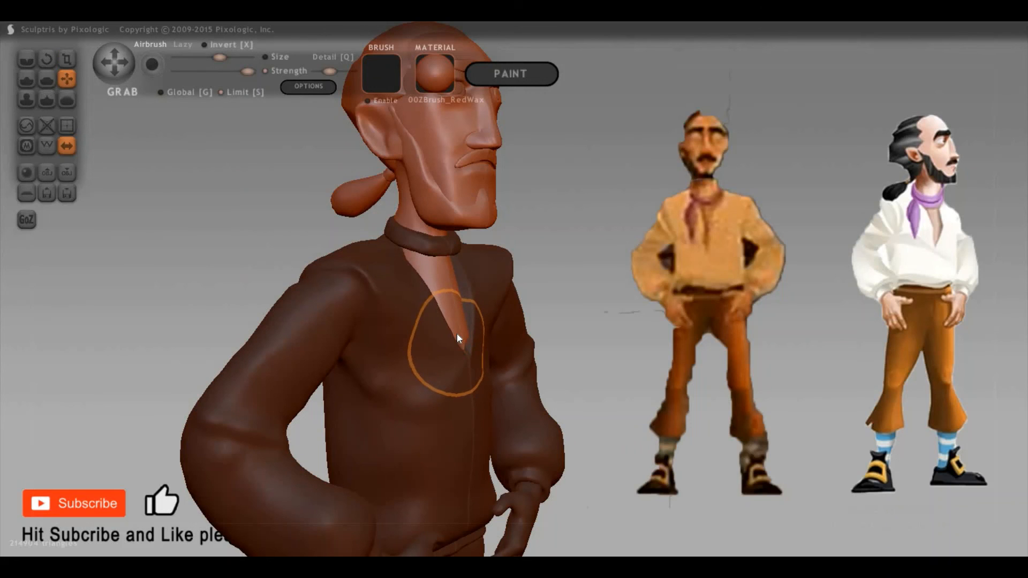
pyautogui.moveTo(674, 346)
pyautogui.mouseDown()
pyautogui.moveTo(380, 311)
pyautogui.moveTo(760, 313)
pyautogui.moveTo(788, 284)
pyautogui.moveTo(801, 343)
pyautogui.moveTo(780, 321)
pyautogui.mouseUp()
pyautogui.scroll(3, 403, 267)
pyautogui.click(406, 267)
pyautogui.moveTo(722, 289); pyautogui.dragTo(421, 288)
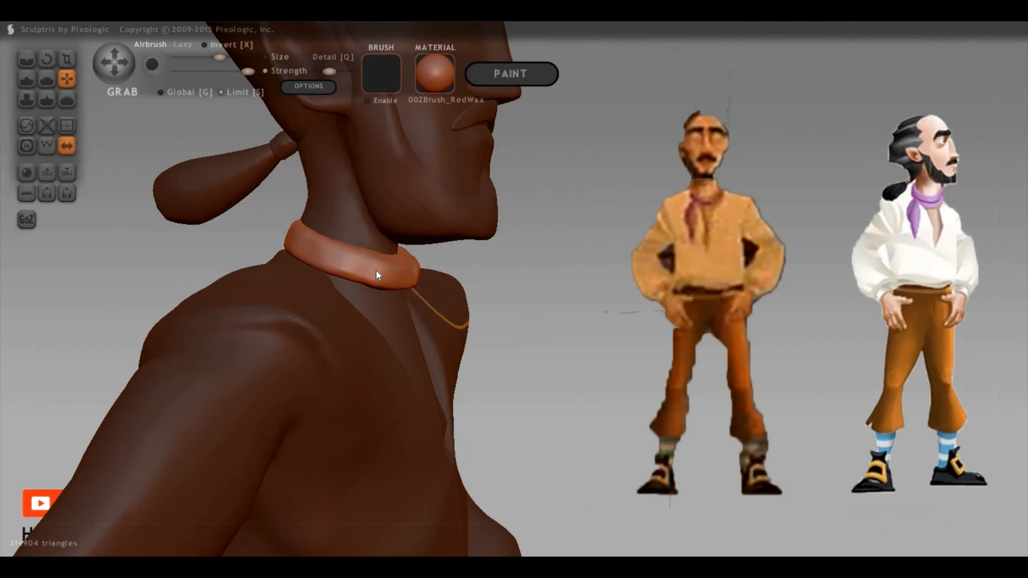
pyautogui.moveTo(705, 290)
pyautogui.mouseDown()
pyautogui.moveTo(440, 257)
pyautogui.moveTo(406, 267)
pyautogui.mouseUp()
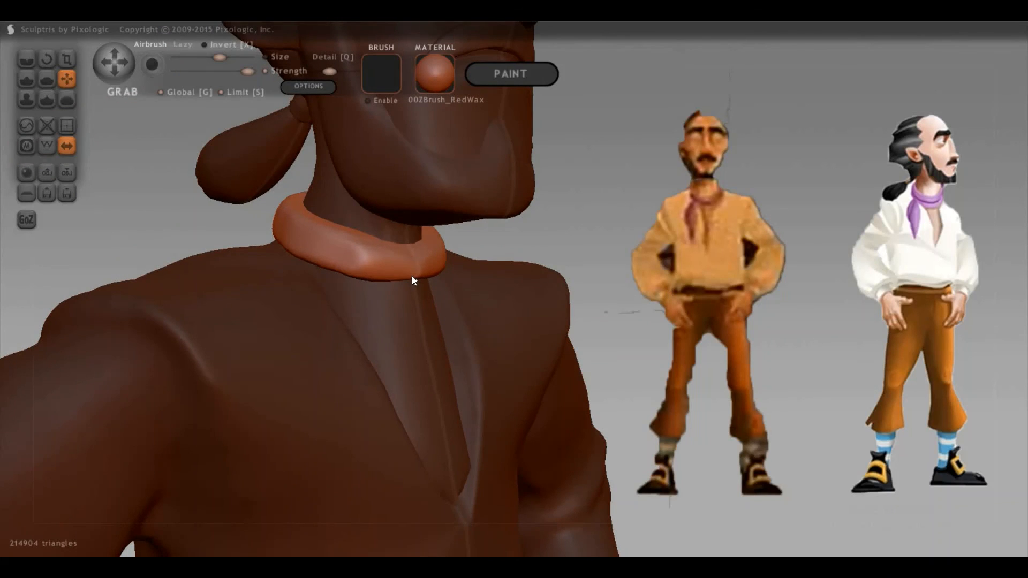
pyautogui.press('5')
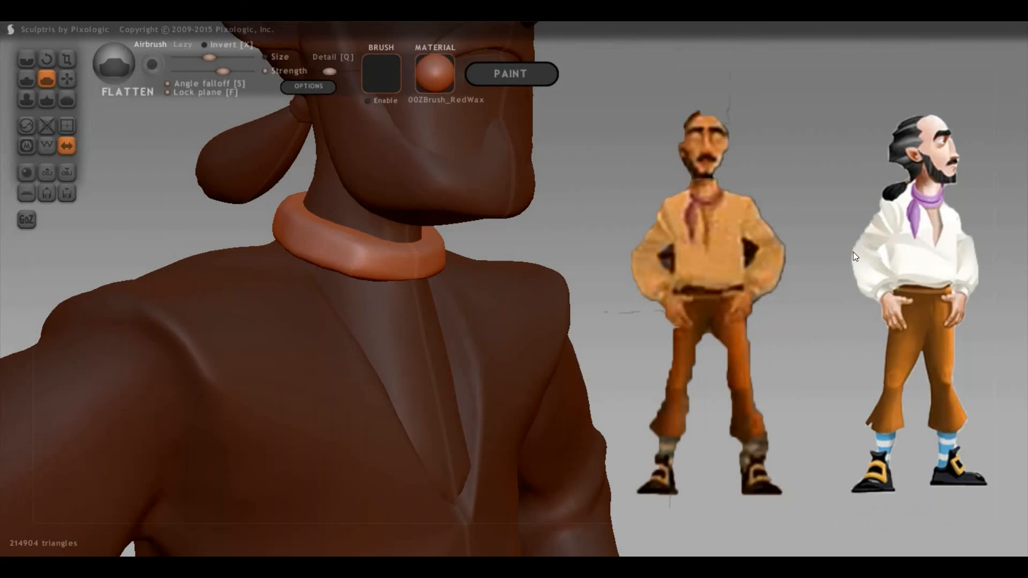
# Duplicate the ring around the neck and place the copy directly beneath the original as the neckerchief's second fold
pyautogui.moveTo(853, 252); pyautogui.dragTo(737, 292)
pyautogui.moveTo(676, 263); pyautogui.dragTo(725, 242)
pyautogui.moveTo(776, 347)
pyautogui.mouseDown()
pyautogui.moveTo(270, 236)
pyautogui.moveTo(208, 252)
pyautogui.moveTo(236, 256)
pyautogui.moveTo(235, 224)
pyautogui.moveTo(250, 220)
pyautogui.mouseUp()
pyautogui.press('3')
pyautogui.press('6')
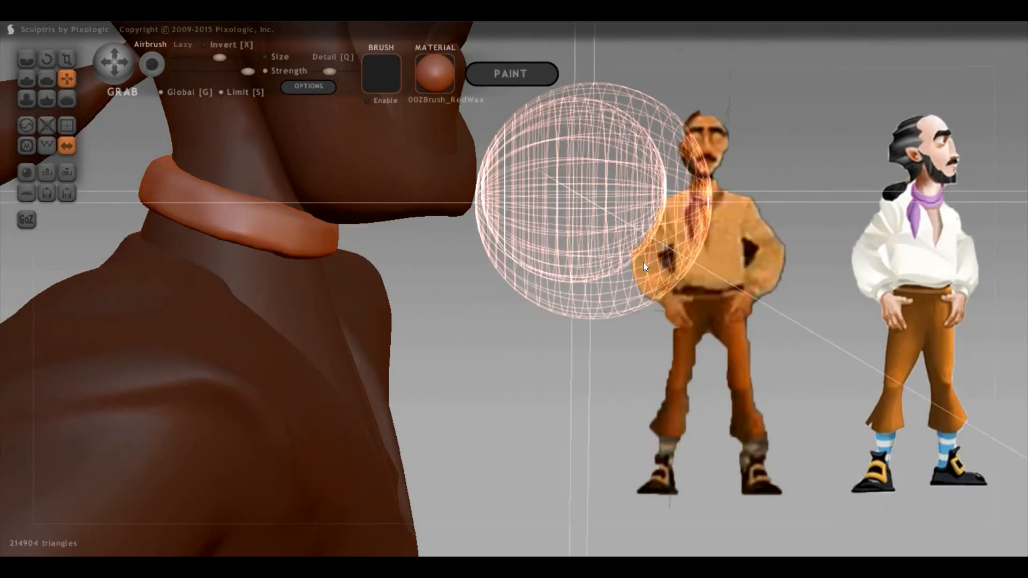
pyautogui.moveTo(545, 262)
pyautogui.mouseDown()
pyautogui.moveTo(534, 260)
pyautogui.moveTo(577, 253)
pyautogui.mouseUp()
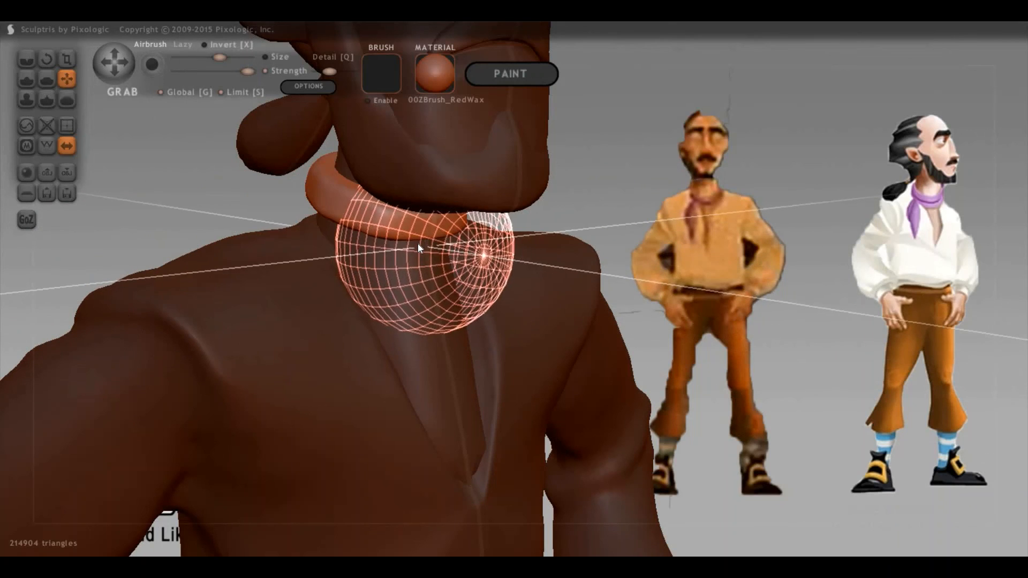
pyautogui.moveTo(438, 242); pyautogui.dragTo(450, 290)
pyautogui.moveTo(396, 266); pyautogui.dragTo(308, 267, button='right')
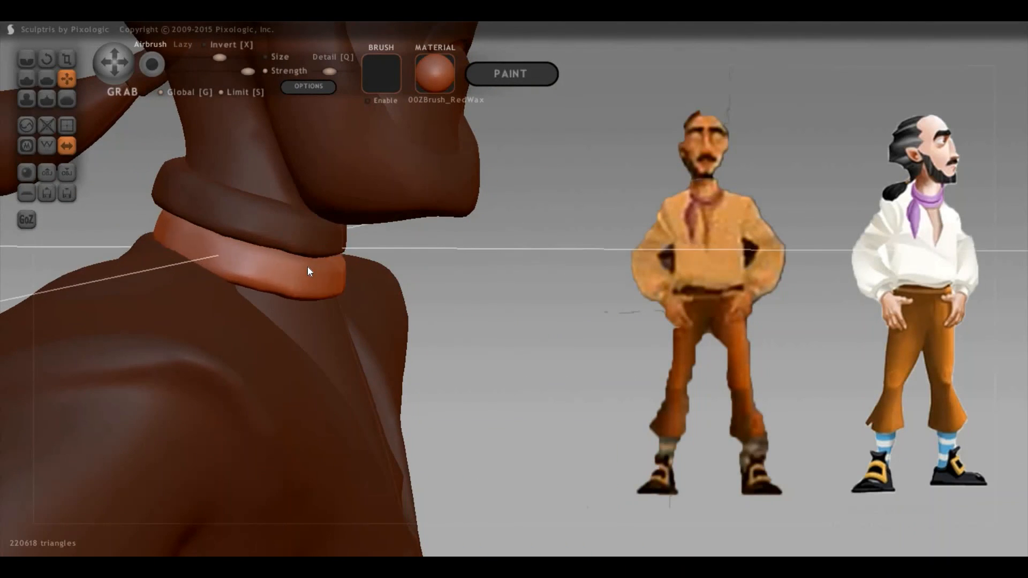
pyautogui.moveTo(728, 316); pyautogui.dragTo(493, 310, button='right')
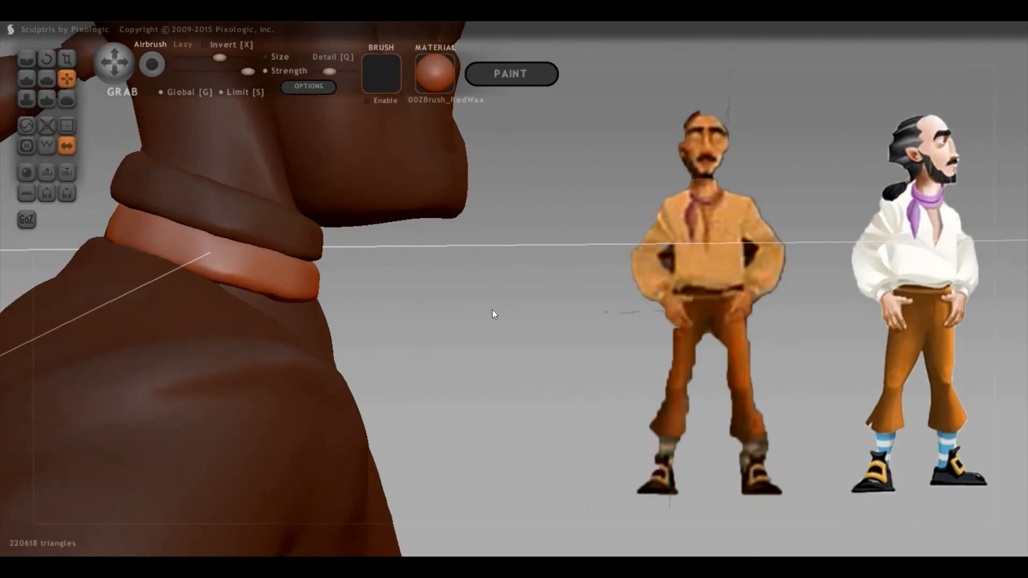
# Enlarge the lower neckerchief ring slightly as a whole with the Scale tool
pyautogui.press('3')
pyautogui.press('t')
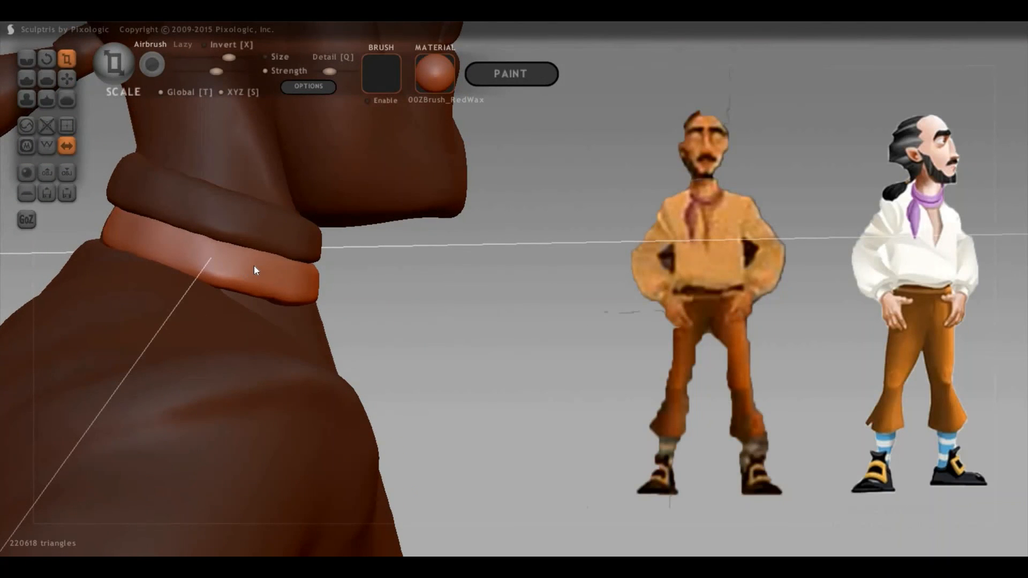
pyautogui.moveTo(253, 266); pyautogui.dragTo(253, 265)
pyautogui.scroll(-3, 727, 278)
pyautogui.moveTo(727, 278)
pyautogui.mouseDown()
pyautogui.moveTo(731, 265)
pyautogui.moveTo(713, 284)
pyautogui.mouseUp()
pyautogui.scroll(-3, 714, 284)
pyautogui.moveTo(695, 243); pyautogui.dragTo(748, 268)
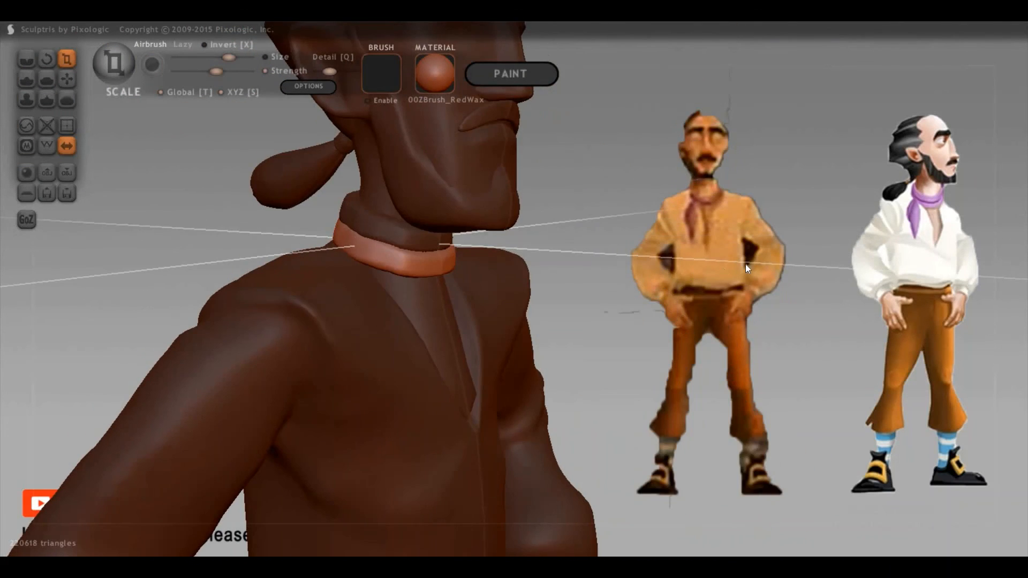
# Compare the neckerchief rings and the figure's profile with the reference images from several angles
pyautogui.moveTo(812, 308); pyautogui.dragTo(465, 233)
pyautogui.moveTo(793, 342); pyautogui.dragTo(757, 352)
pyautogui.scroll(-6, 750, 343)
pyautogui.keyDown('alt'); pyautogui.moveTo(779, 312); pyautogui.dragTo(750, 277); pyautogui.keyUp('alt')
pyautogui.moveTo(806, 322)
pyautogui.mouseDown()
pyautogui.moveTo(744, 310)
pyautogui.moveTo(786, 239)
pyautogui.mouseUp()
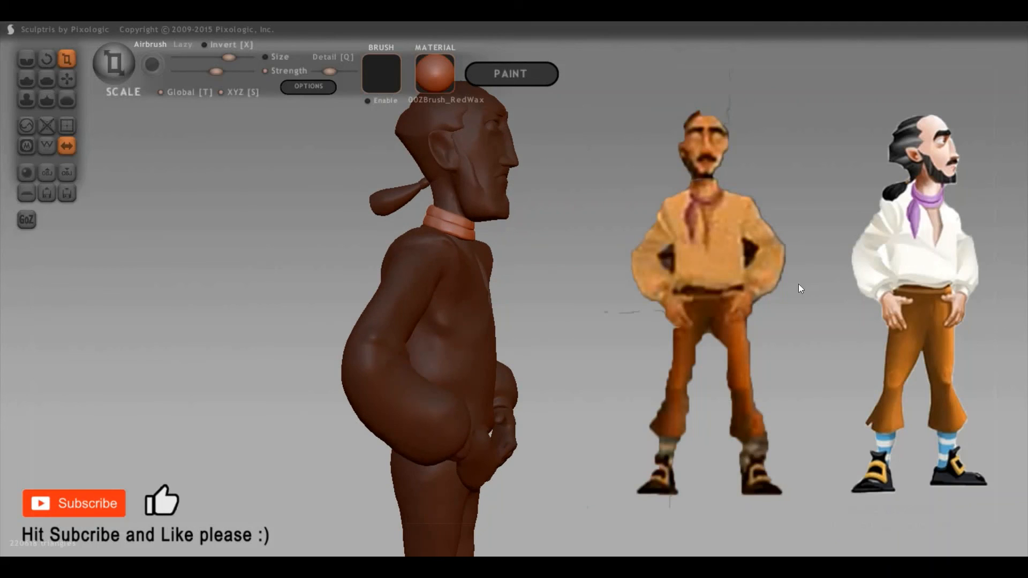
pyautogui.keyDown('alt'); pyautogui.moveTo(882, 111); pyautogui.dragTo(914, 151); pyautogui.keyUp('alt')
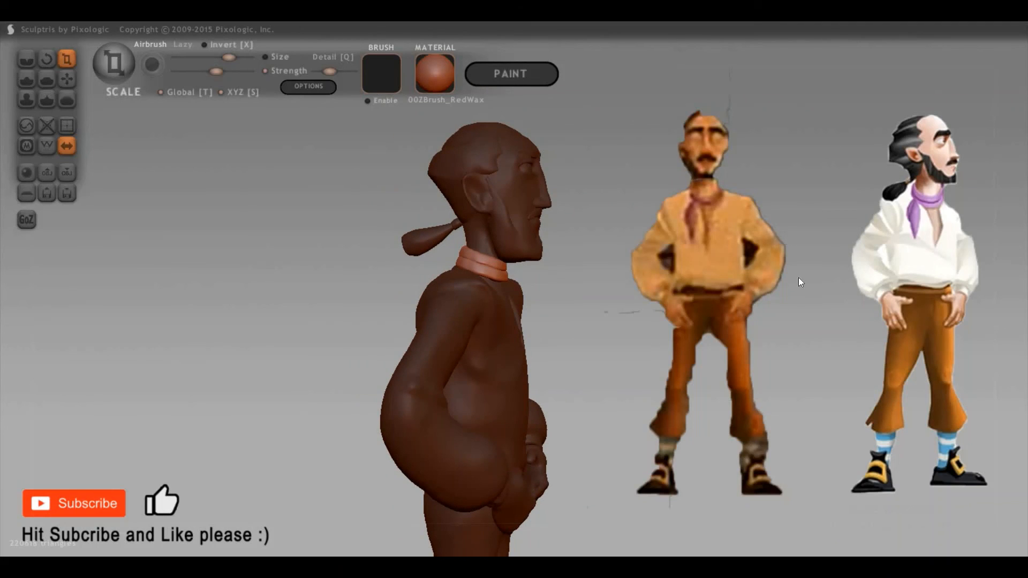
pyautogui.scroll(5, 806, 332)
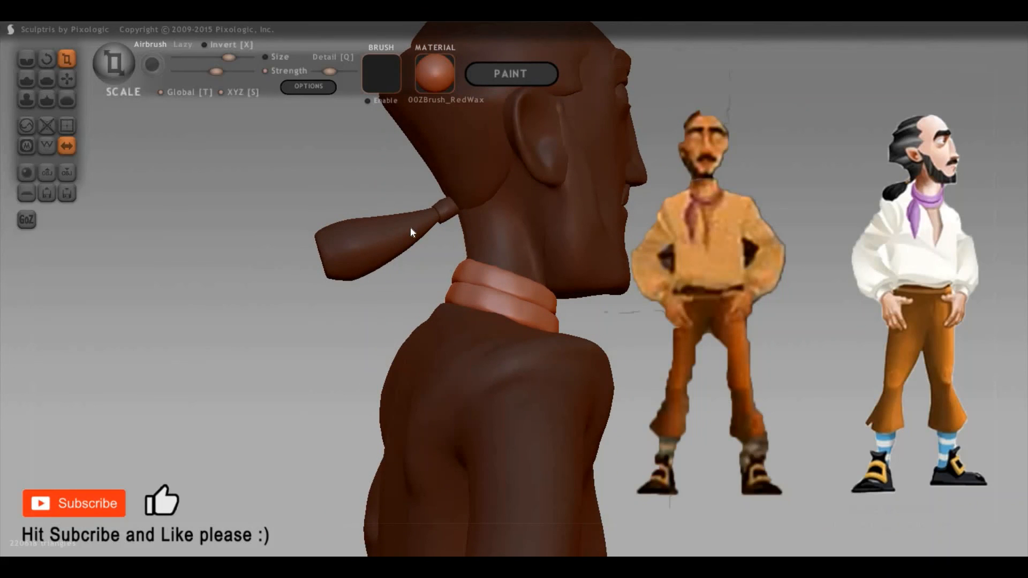
# Select the ponytail and move it as a whole away from the back of the head
pyautogui.click(444, 212)
pyautogui.press('g')
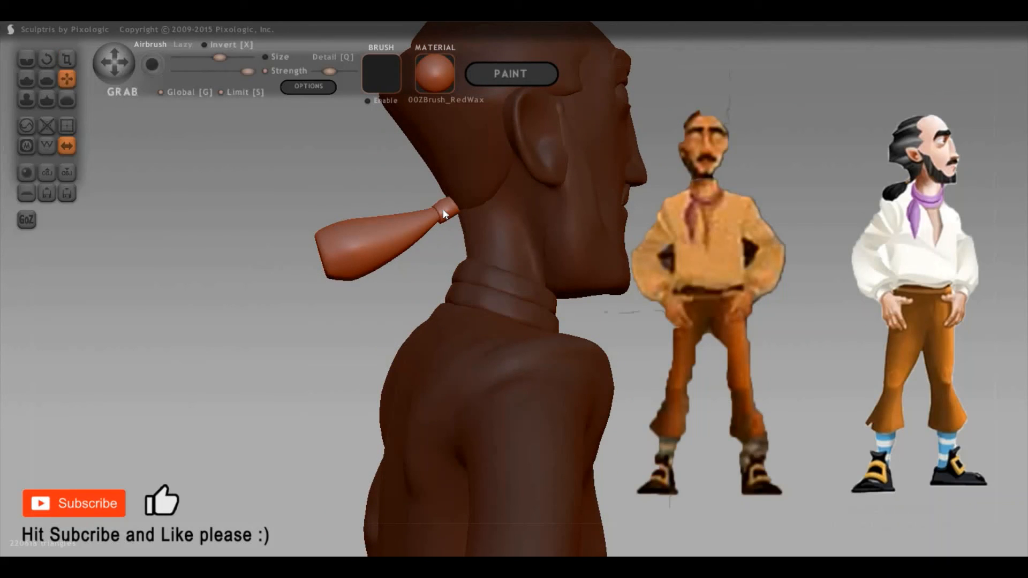
pyautogui.moveTo(443, 210); pyautogui.dragTo(413, 229)
# Pull the lower back point of the hair outward toward the ponytail with a smaller Grab brush
pyautogui.click(454, 197)
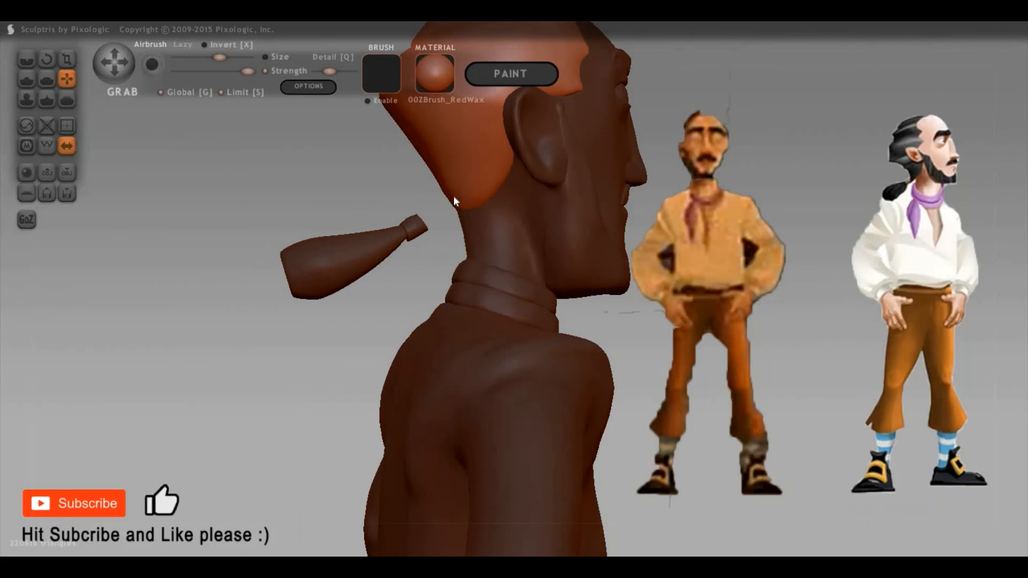
pyautogui.press('i')
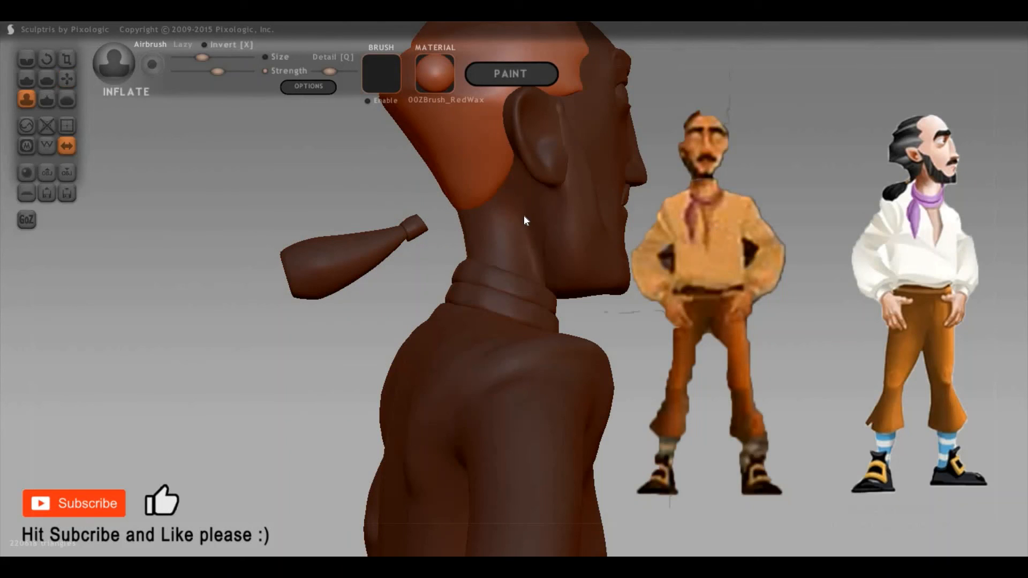
pyautogui.moveTo(524, 214); pyautogui.dragTo(428, 205, button='right')
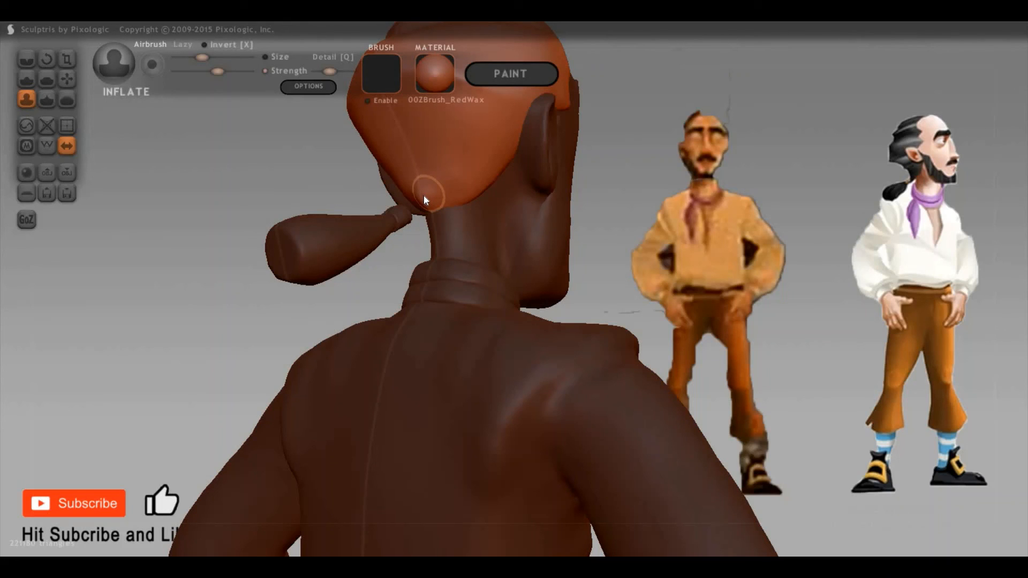
pyautogui.press('g')
pyautogui.press('space')
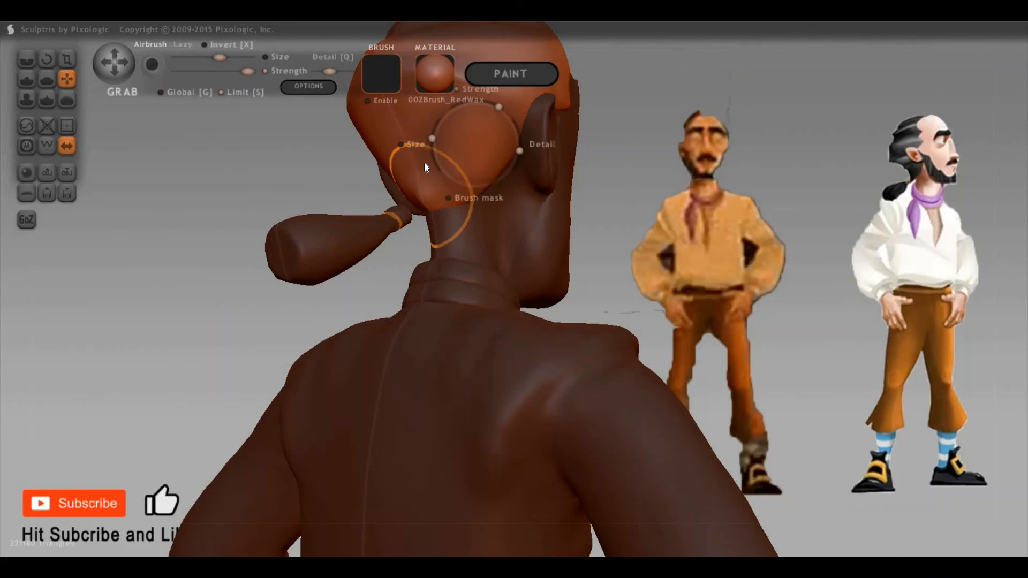
pyautogui.moveTo(557, 227); pyautogui.dragTo(455, 204, button='right')
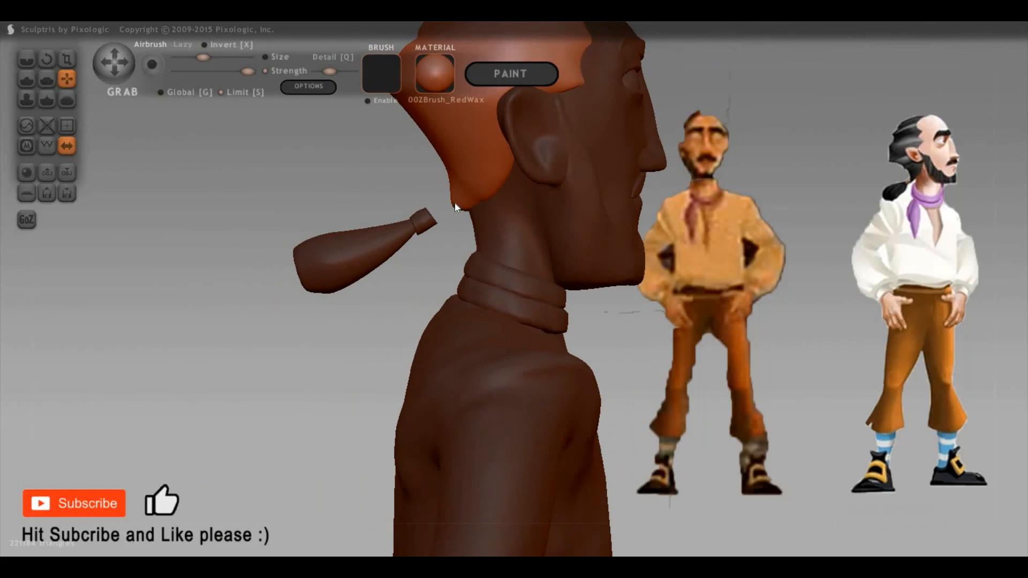
pyautogui.moveTo(465, 175); pyautogui.dragTo(467, 178)
# Move the whole ponytail back so its band meets the extended point of the hair
pyautogui.moveTo(956, 244); pyautogui.dragTo(284, 281, button='right')
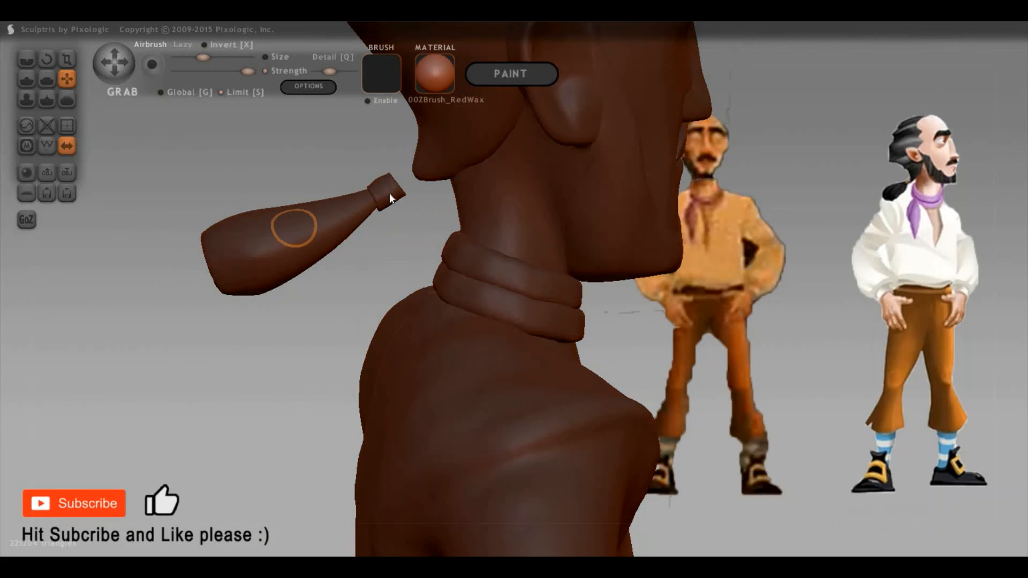
pyautogui.click(385, 191)
pyautogui.moveTo(902, 276); pyautogui.dragTo(432, 267, button='right')
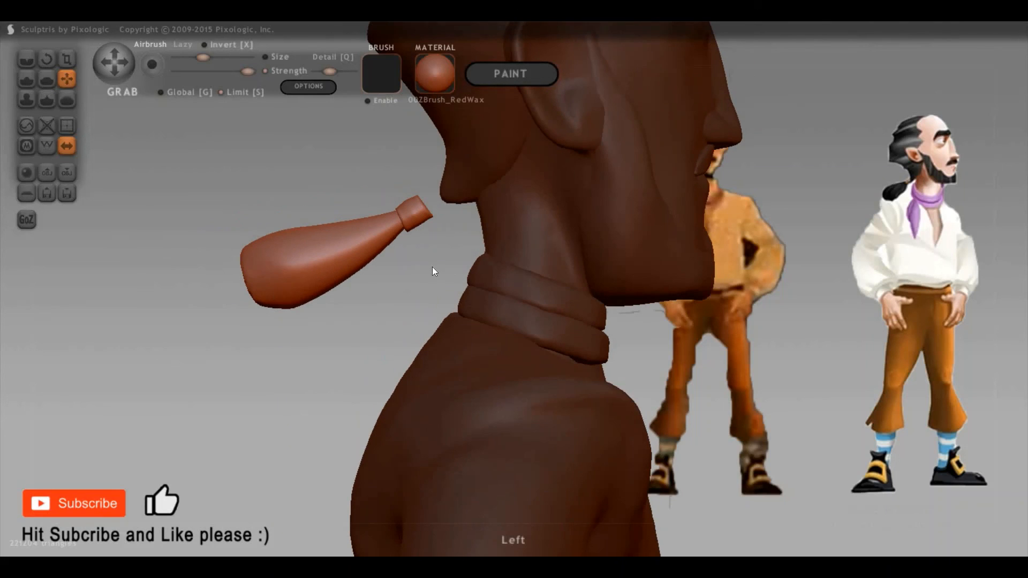
pyautogui.press('g')
pyautogui.moveTo(408, 216); pyautogui.dragTo(436, 203)
pyautogui.moveTo(824, 307); pyautogui.dragTo(891, 348, button='right')
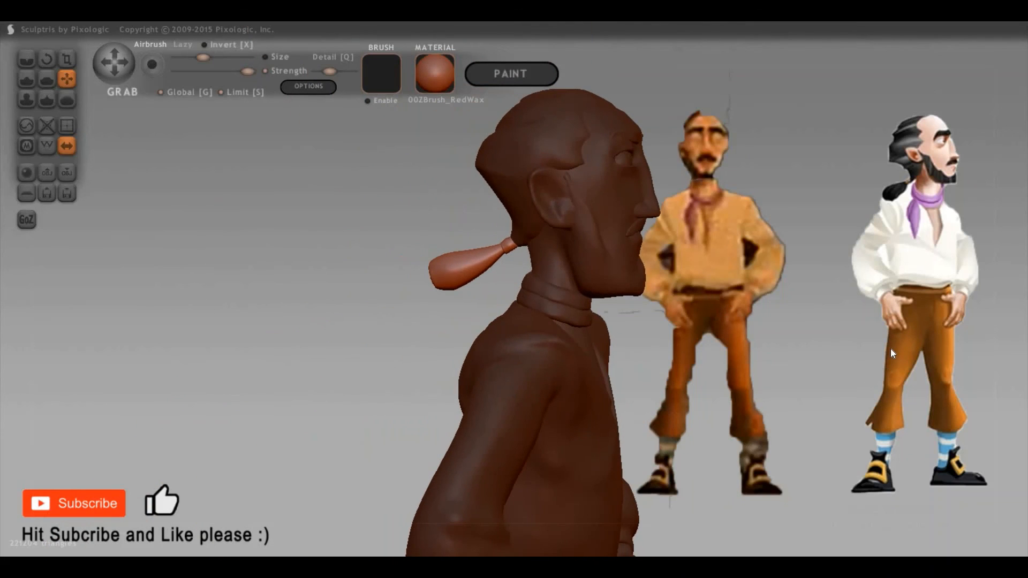
# Deepen the grooves across the back of the hair with the Crease brush
pyautogui.moveTo(1022, 353)
pyautogui.mouseDown(button='right')
pyautogui.moveTo(820, 316)
pyautogui.moveTo(956, 326)
pyautogui.moveTo(895, 233)
pyautogui.moveTo(950, 291)
pyautogui.moveTo(990, 314)
pyautogui.moveTo(980, 247)
pyautogui.mouseUp(button='right')
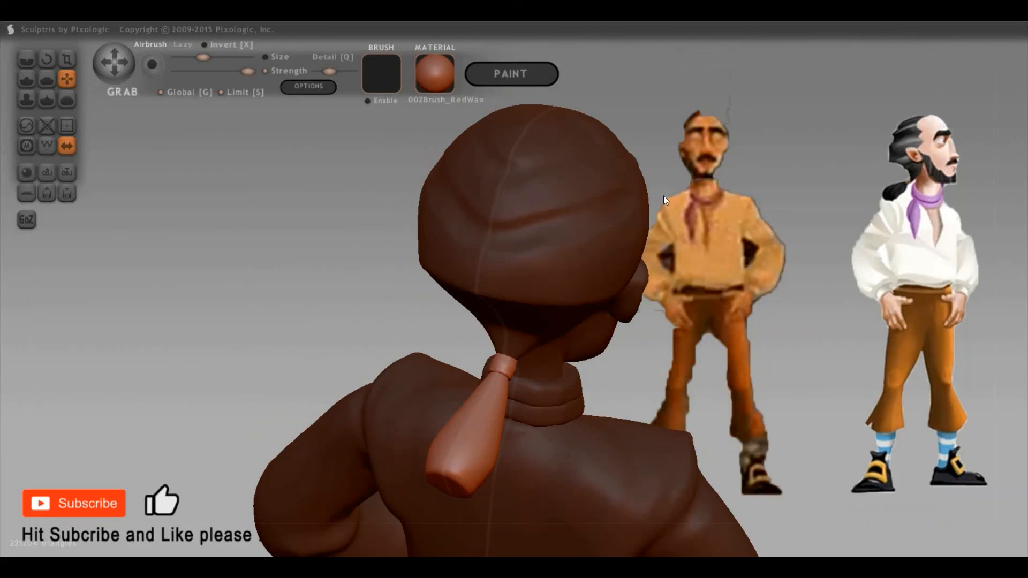
pyautogui.press('c')
pyautogui.moveTo(535, 230); pyautogui.dragTo(498, 234)
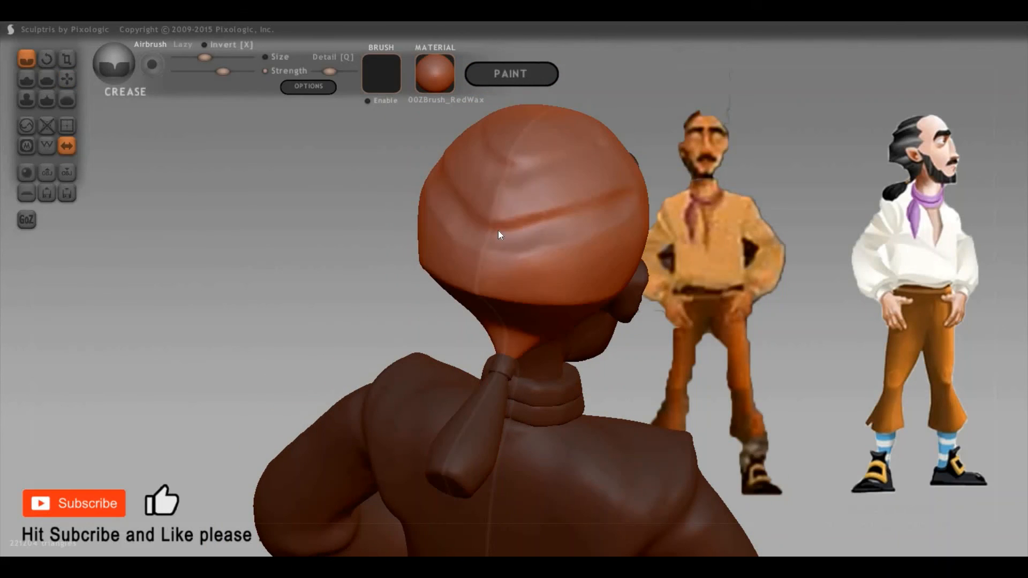
pyautogui.moveTo(643, 193)
pyautogui.mouseDown()
pyautogui.moveTo(479, 234)
pyautogui.moveTo(608, 202)
pyautogui.mouseUp()
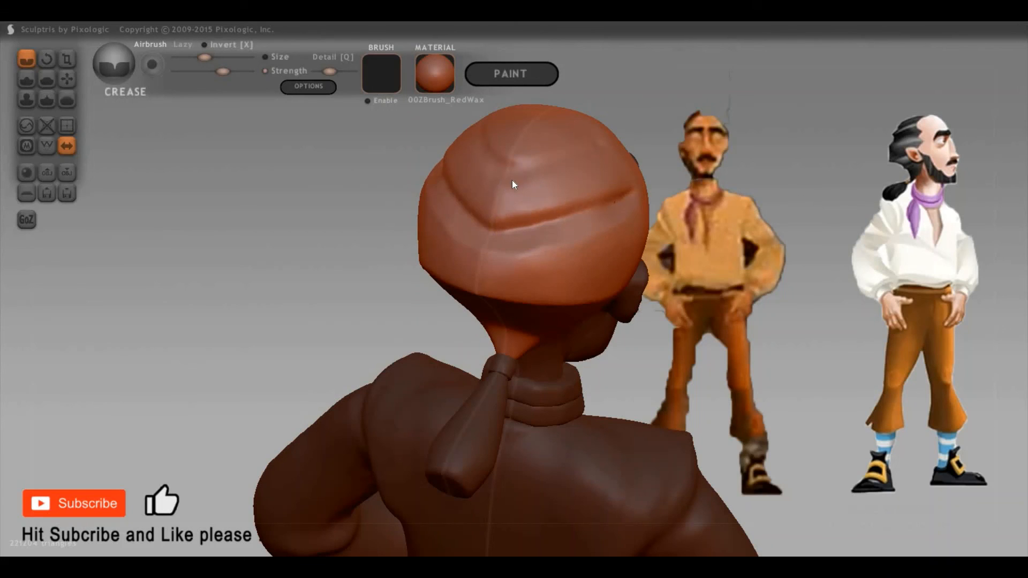
pyautogui.moveTo(512, 180); pyautogui.dragTo(542, 174, button='right')
pyautogui.moveTo(542, 174); pyautogui.dragTo(746, 154)
pyautogui.moveTo(774, 202); pyautogui.dragTo(452, 197, button='right')
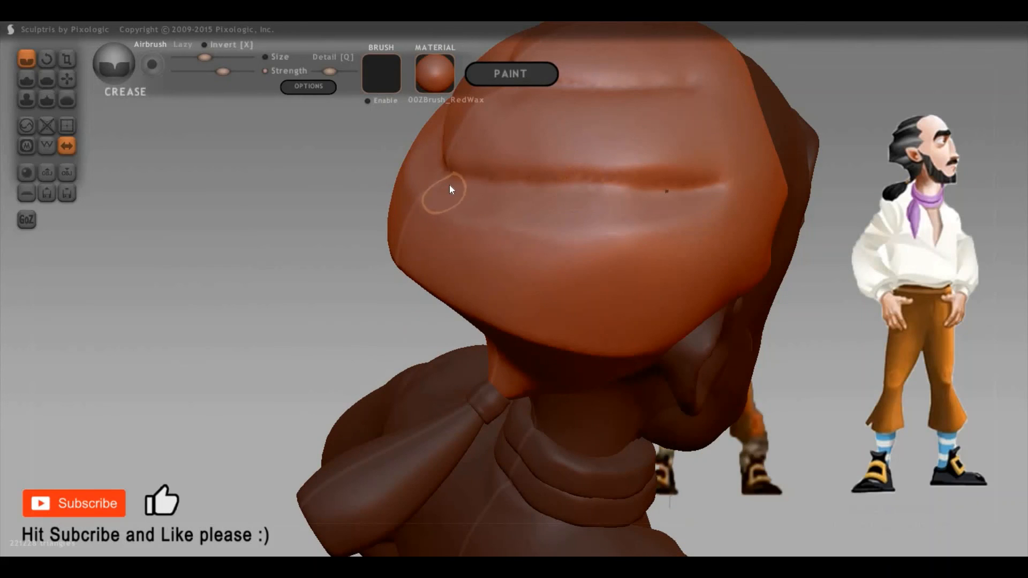
# Sharpen the grooves across the back of the hair with the Pinch brush, finishing with a smaller brush size
pyautogui.press('p')
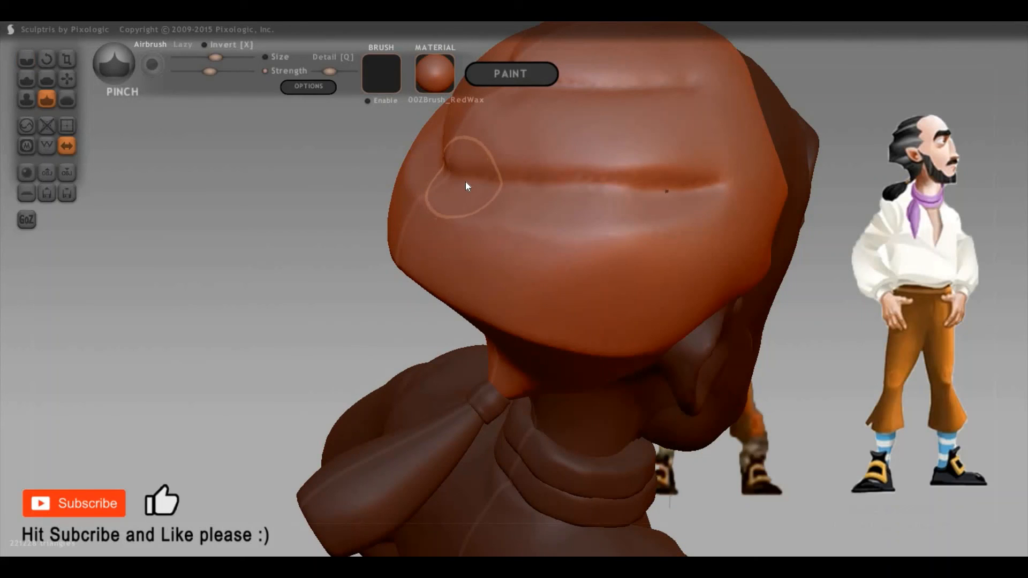
pyautogui.moveTo(561, 181)
pyautogui.mouseDown()
pyautogui.moveTo(686, 178)
pyautogui.moveTo(618, 179)
pyautogui.moveTo(794, 193)
pyautogui.moveTo(562, 140)
pyautogui.mouseUp()
pyautogui.moveTo(527, 149); pyautogui.dragTo(539, 191, button='right')
pyautogui.moveTo(663, 189); pyautogui.dragTo(536, 181)
pyautogui.moveTo(502, 236); pyautogui.dragTo(490, 167, button='right')
pyautogui.scroll(4, 489, 172)
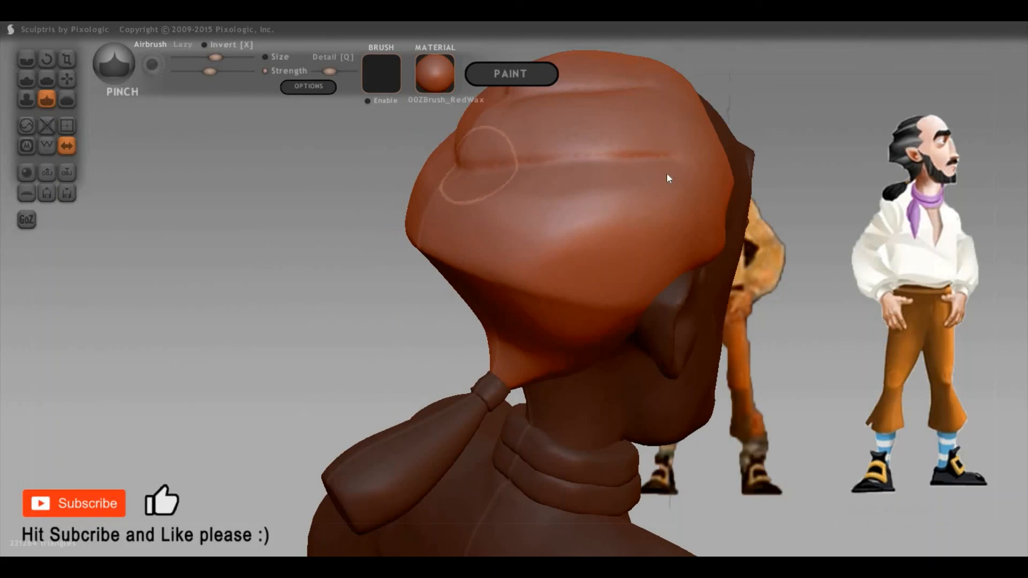
pyautogui.moveTo(723, 189)
pyautogui.mouseDown(button='right')
pyautogui.moveTo(932, 261)
pyautogui.moveTo(498, 206)
pyautogui.mouseUp(button='right')
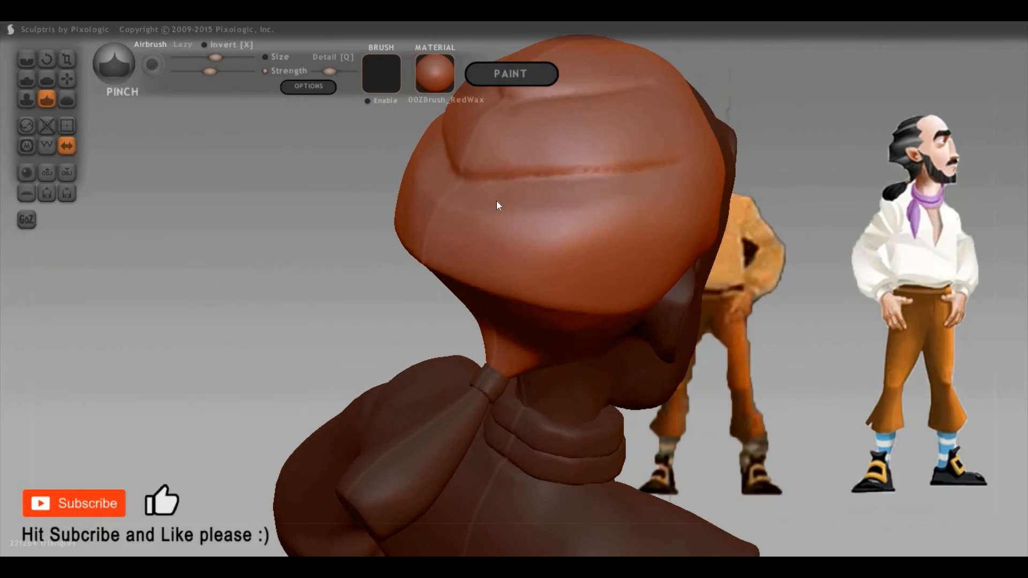
pyautogui.press('space')
pyautogui.moveTo(476, 178); pyautogui.dragTo(468, 215)
pyautogui.moveTo(442, 208); pyautogui.dragTo(663, 192)
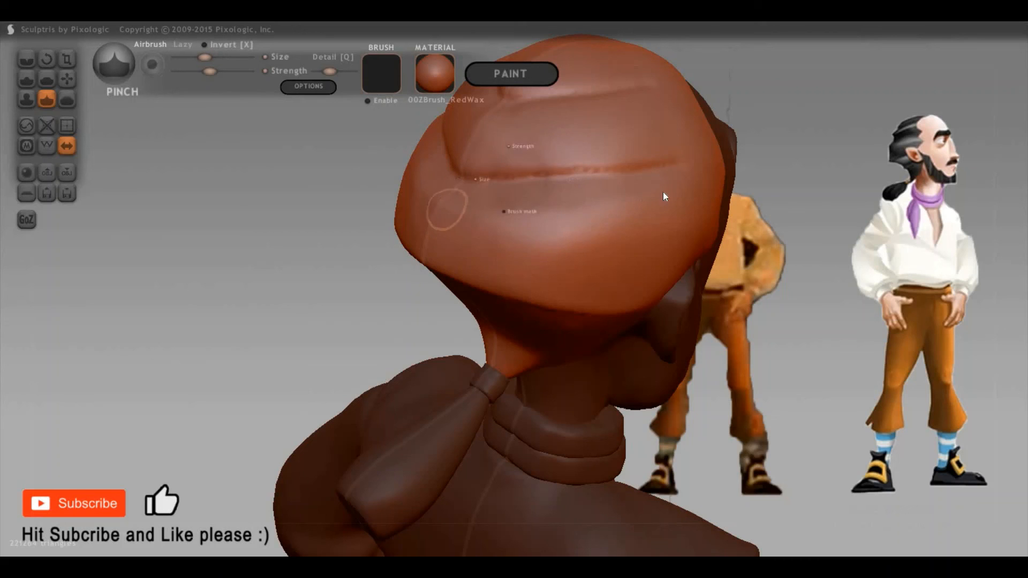
# Select the head's skin and touch up the area at the sideburn's tip beside the ear with the Pinch brush
pyautogui.moveTo(792, 229)
pyautogui.mouseDown(button='right')
pyautogui.moveTo(837, 229)
pyautogui.moveTo(785, 221)
pyautogui.mouseUp(button='right')
pyautogui.scroll(4, 878, 231)
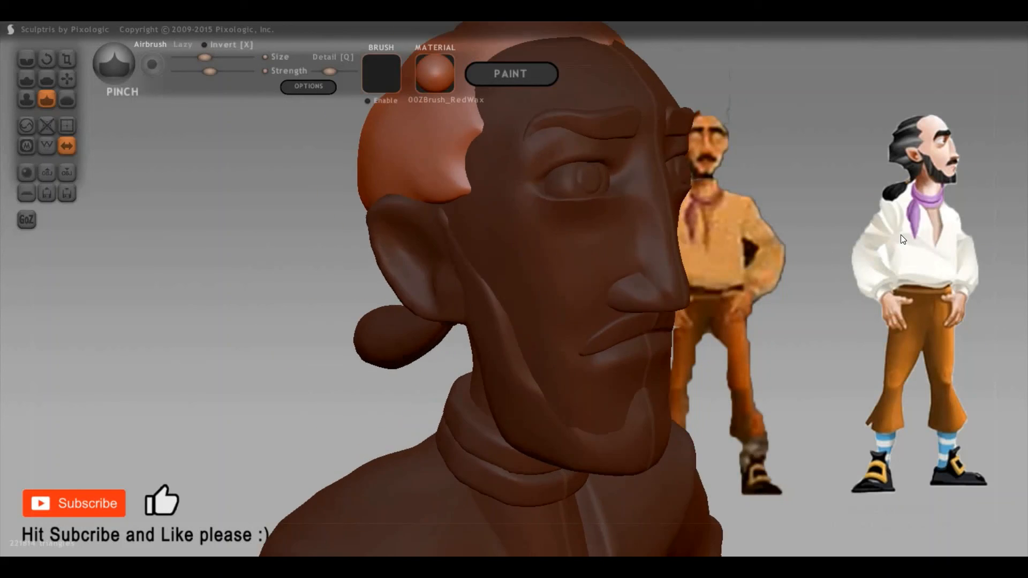
pyautogui.moveTo(874, 272); pyautogui.dragTo(889, 279, button='right')
pyautogui.moveTo(888, 278); pyautogui.dragTo(879, 256)
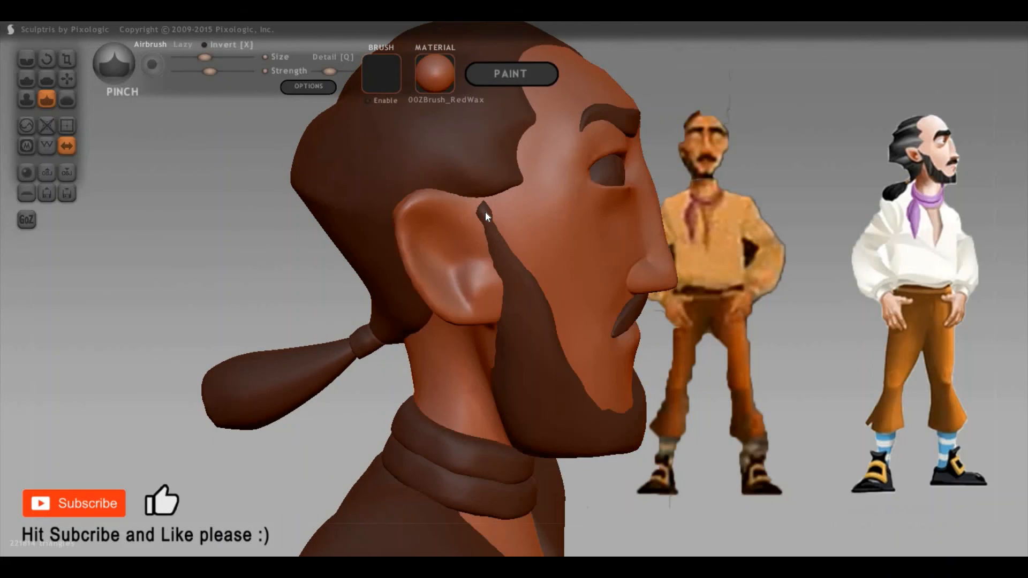
pyautogui.click(486, 212)
pyautogui.moveTo(936, 303); pyautogui.dragTo(787, 227)
pyautogui.scroll(-3, 787, 227)
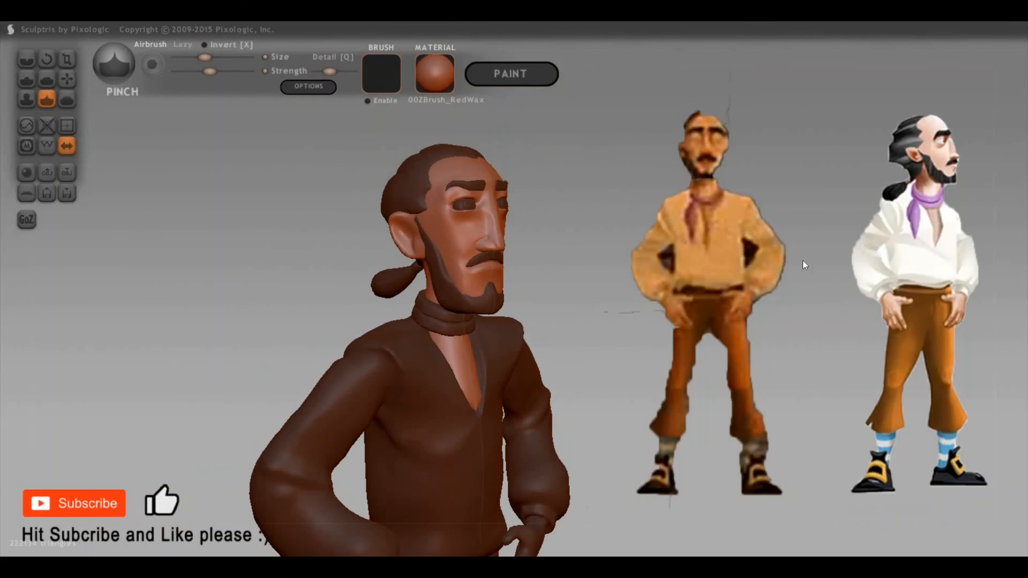
# Widen the exposed chest to fill the sides of the shirt's V-neck with an enlarged Grab brush
pyautogui.moveTo(775, 323); pyautogui.dragTo(775, 257, button='middle')
pyautogui.scroll(-4, 773, 254)
pyautogui.scroll(5, 818, 301)
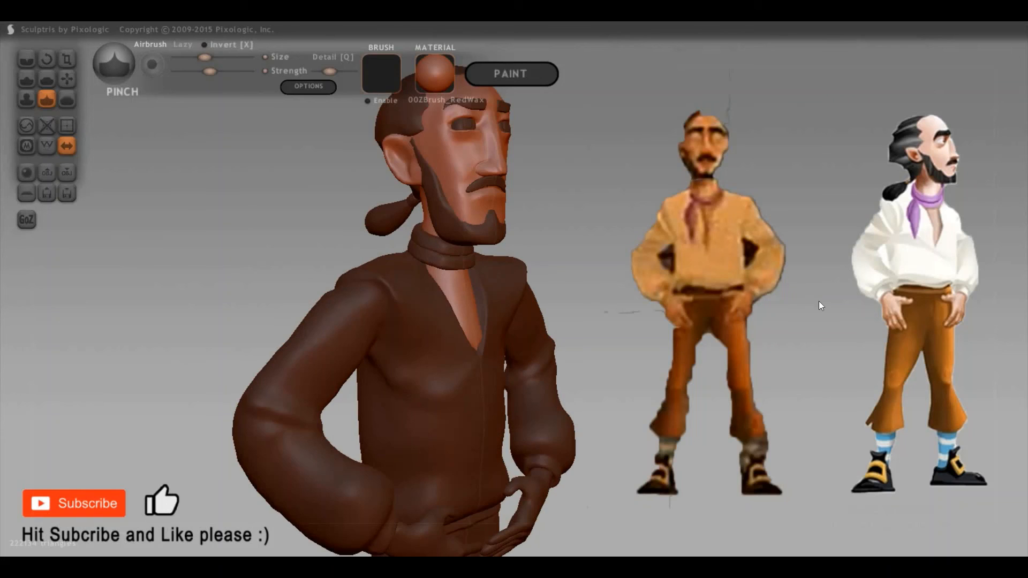
pyautogui.scroll(5, 401, 311)
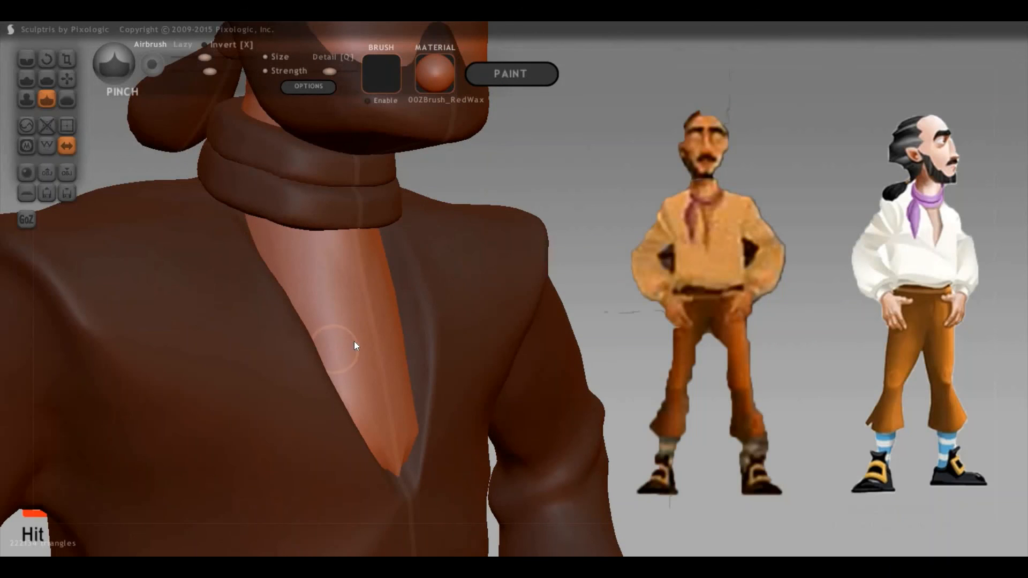
pyautogui.press('g')
pyautogui.press('space')
pyautogui.moveTo(380, 265)
pyautogui.mouseDown()
pyautogui.moveTo(371, 310)
pyautogui.moveTo(392, 309)
pyautogui.mouseUp()
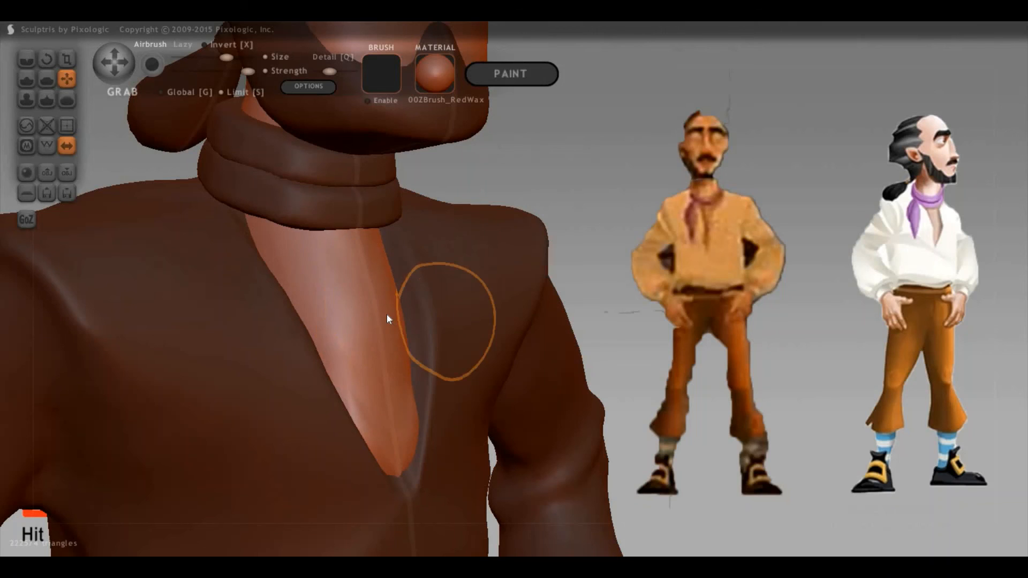
pyautogui.moveTo(753, 332); pyautogui.dragTo(707, 321)
pyautogui.moveTo(430, 291); pyautogui.dragTo(435, 294)
# Pull the chest's lower end down into the point of the V-neck and adjust its surface with the Grab brush
pyautogui.moveTo(901, 271); pyautogui.dragTo(851, 275)
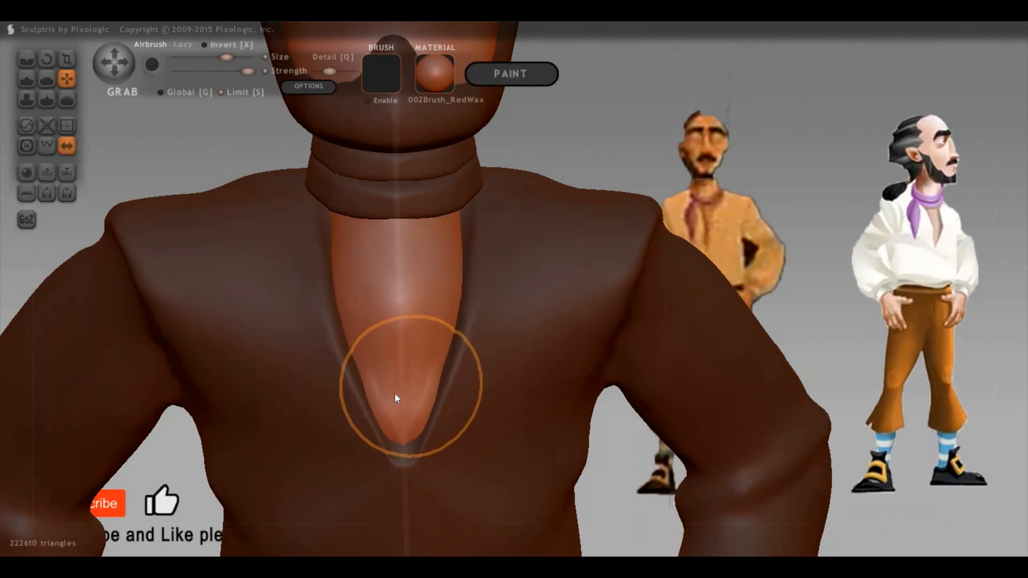
pyautogui.moveTo(408, 370)
pyautogui.mouseDown()
pyautogui.moveTo(392, 427)
pyautogui.moveTo(399, 444)
pyautogui.mouseUp()
pyautogui.moveTo(809, 335); pyautogui.dragTo(1023, 258)
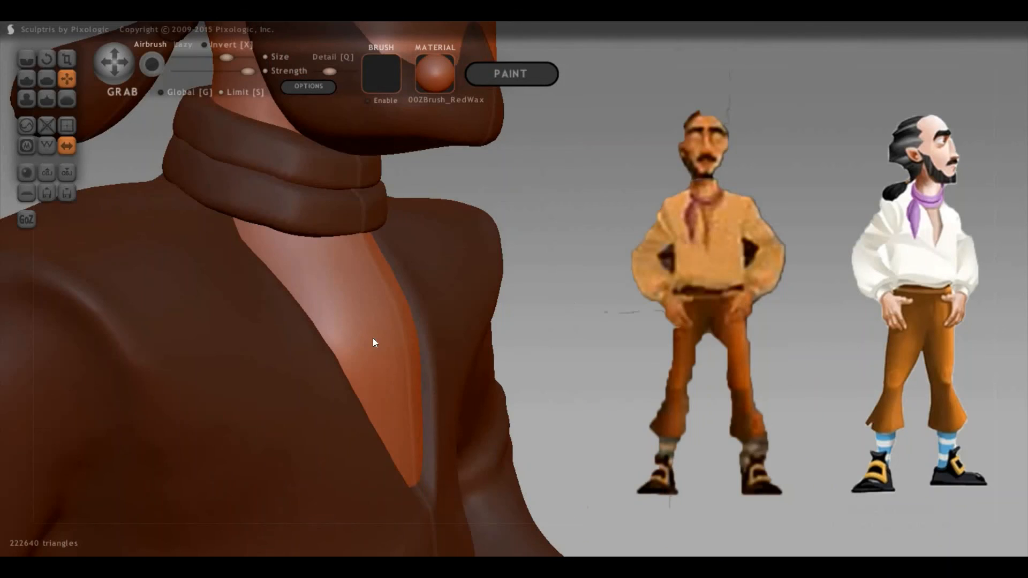
pyautogui.moveTo(387, 329); pyautogui.dragTo(371, 328)
pyautogui.scroll(-3, 802, 322)
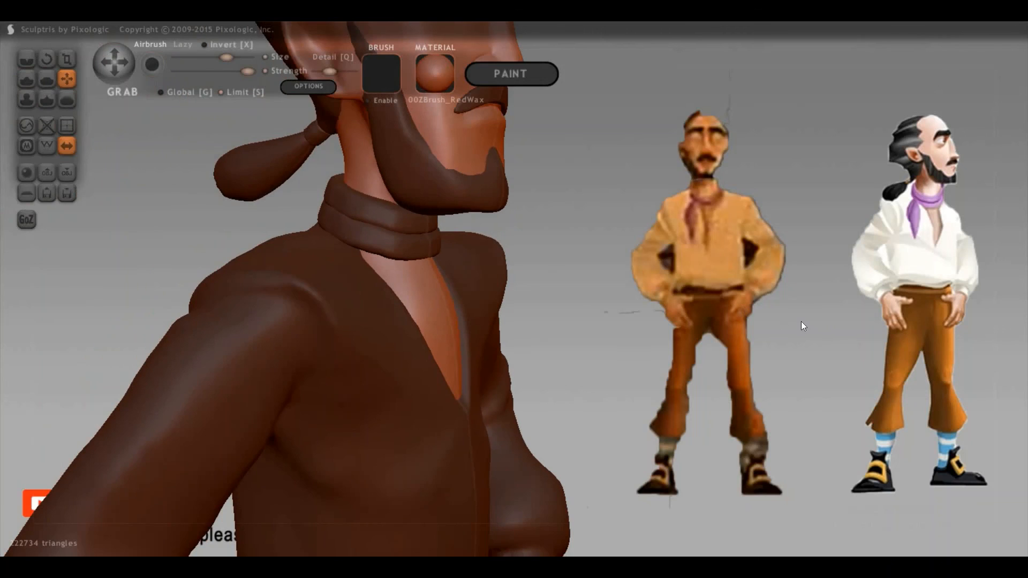
# Examine the character's overall proportions and silhouette from several angles against the reference images
pyautogui.scroll(-5, 772, 329)
pyautogui.moveTo(812, 346); pyautogui.dragTo(766, 313)
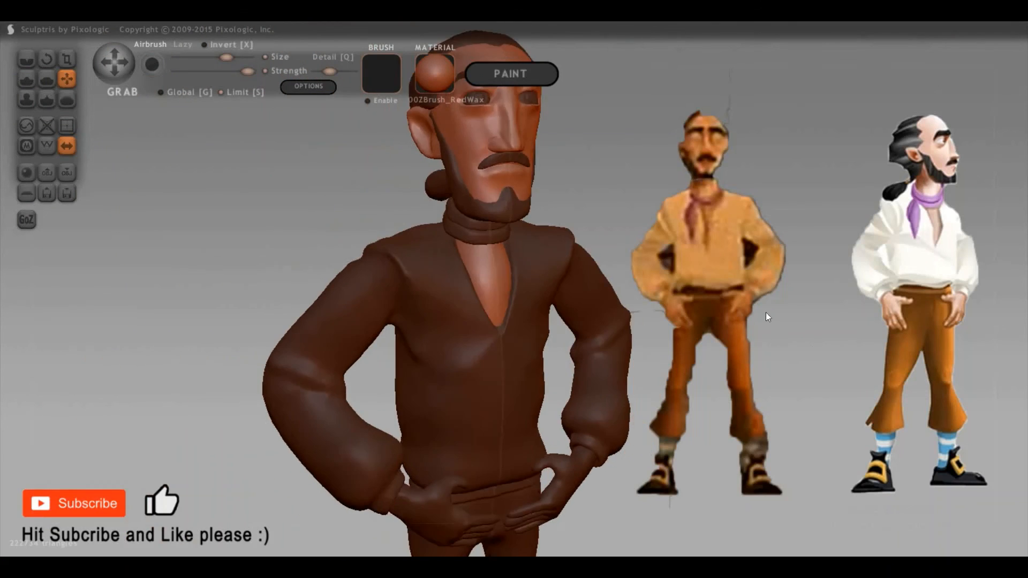
pyautogui.keyDown('alt'); pyautogui.moveTo(836, 455); pyautogui.dragTo(789, 399); pyautogui.keyUp('alt')
pyautogui.scroll(-5, 748, 265)
pyautogui.moveTo(748, 316)
pyautogui.keyDown('alt'); pyautogui.mouseDown()
pyautogui.moveTo(712, 253)
pyautogui.moveTo(733, 316)
pyautogui.moveTo(812, 308)
pyautogui.moveTo(834, 265)
pyautogui.mouseUp(); pyautogui.keyUp('alt')
pyautogui.moveTo(805, 369); pyautogui.dragTo(799, 252)
pyautogui.scroll(4, 855, 293)
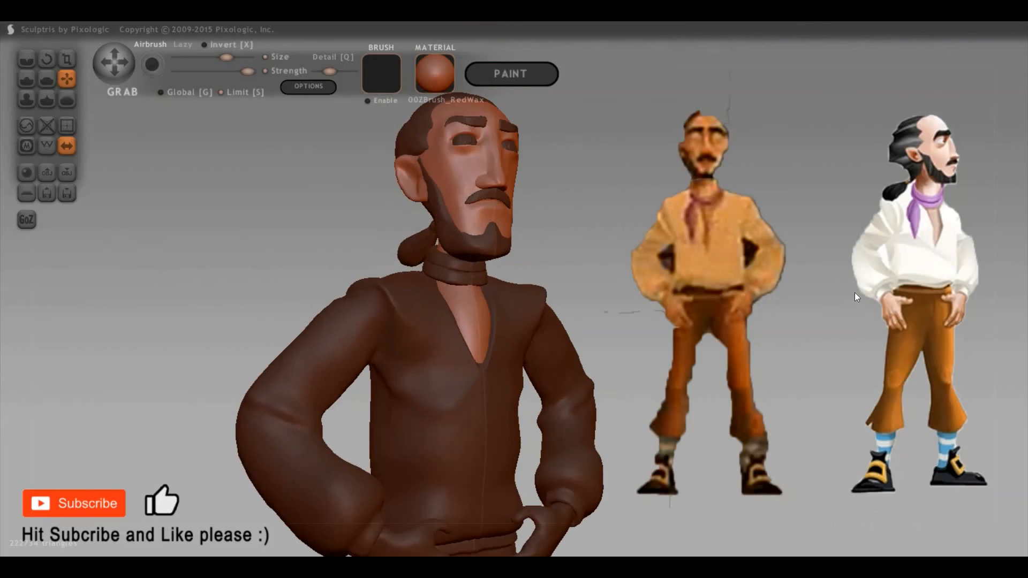
pyautogui.keyDown('alt'); pyautogui.moveTo(111, 224); pyautogui.dragTo(113, 184); pyautogui.keyUp('alt')
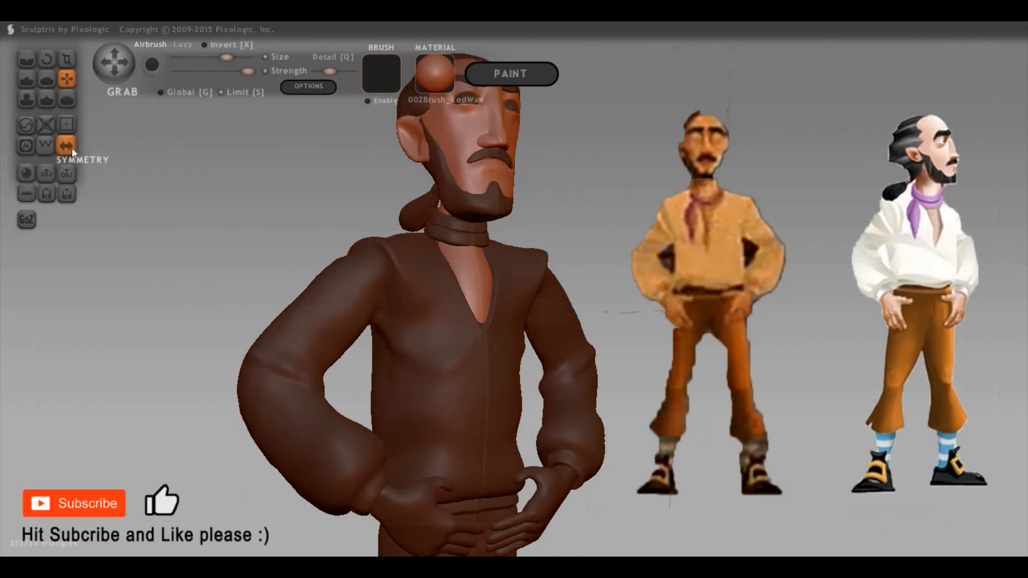
# Thin out the dense mesh with the Reduce brush, showing the wireframe on the head's skin while working and hiding it when finished
pyautogui.moveTo(879, 298)
pyautogui.mouseDown()
pyautogui.moveTo(932, 308)
pyautogui.moveTo(867, 320)
pyautogui.moveTo(874, 306)
pyautogui.moveTo(800, 297)
pyautogui.moveTo(673, 255)
pyautogui.moveTo(738, 288)
pyautogui.moveTo(554, 206)
pyautogui.mouseUp()
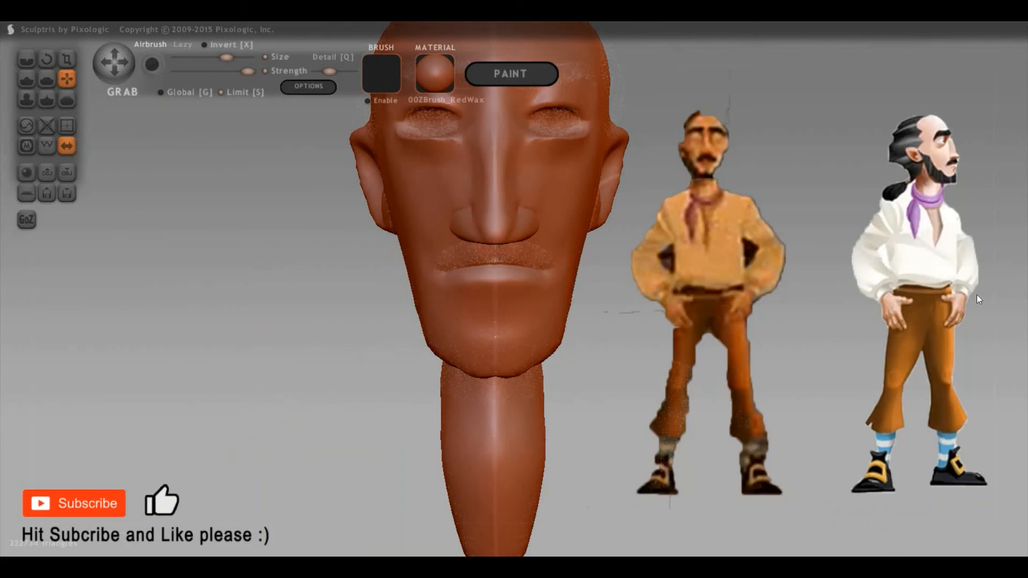
pyautogui.moveTo(976, 294); pyautogui.dragTo(904, 412)
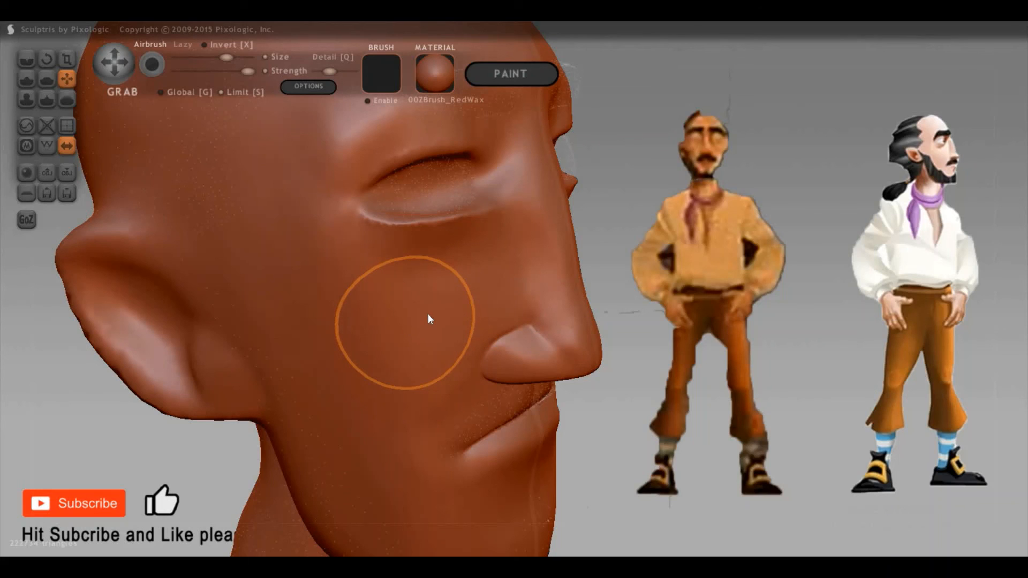
pyautogui.press('w')
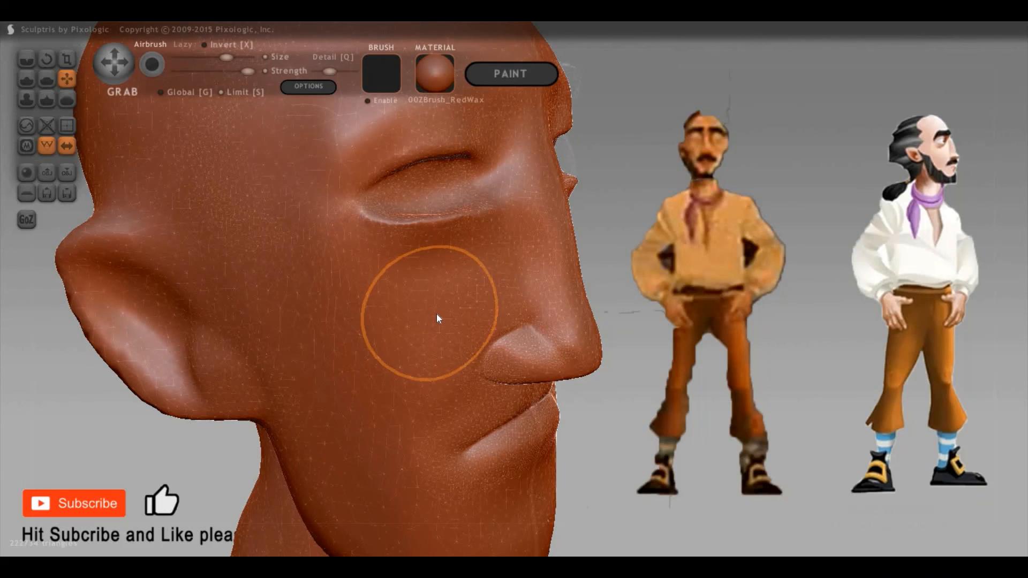
pyautogui.press('0')
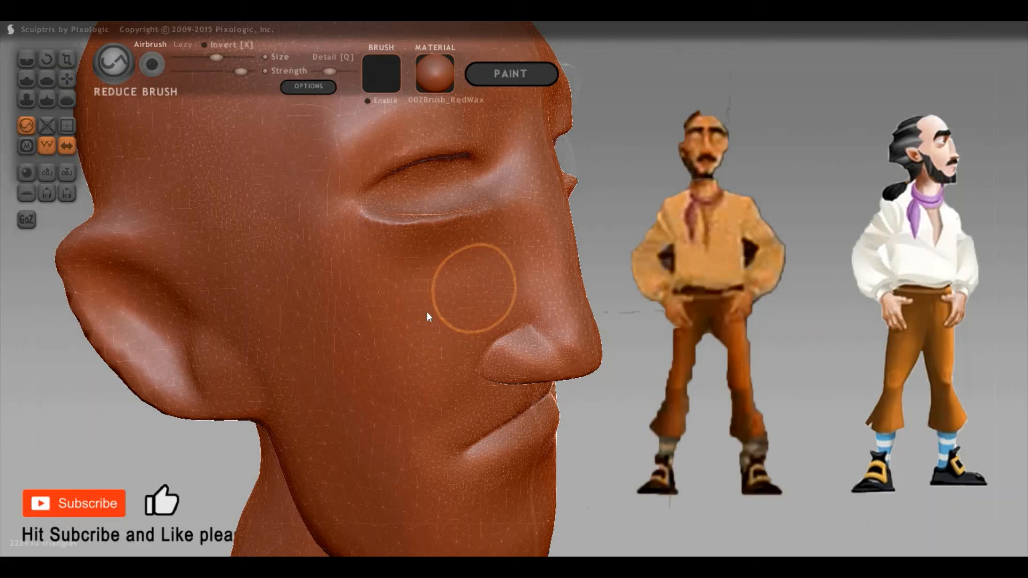
pyautogui.scroll(-5, 611, 338)
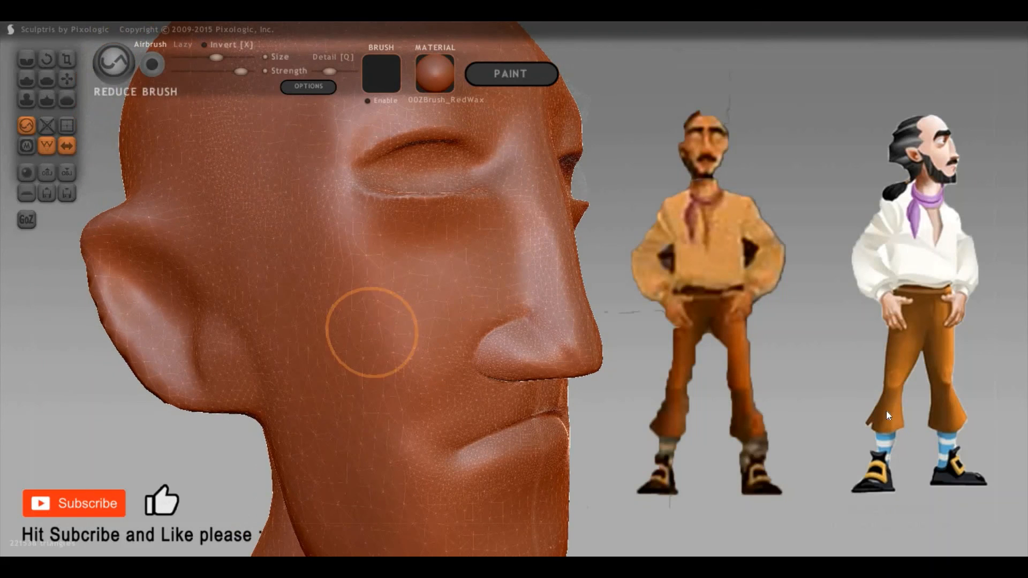
pyautogui.moveTo(425, 245); pyautogui.dragTo(384, 241, button='right')
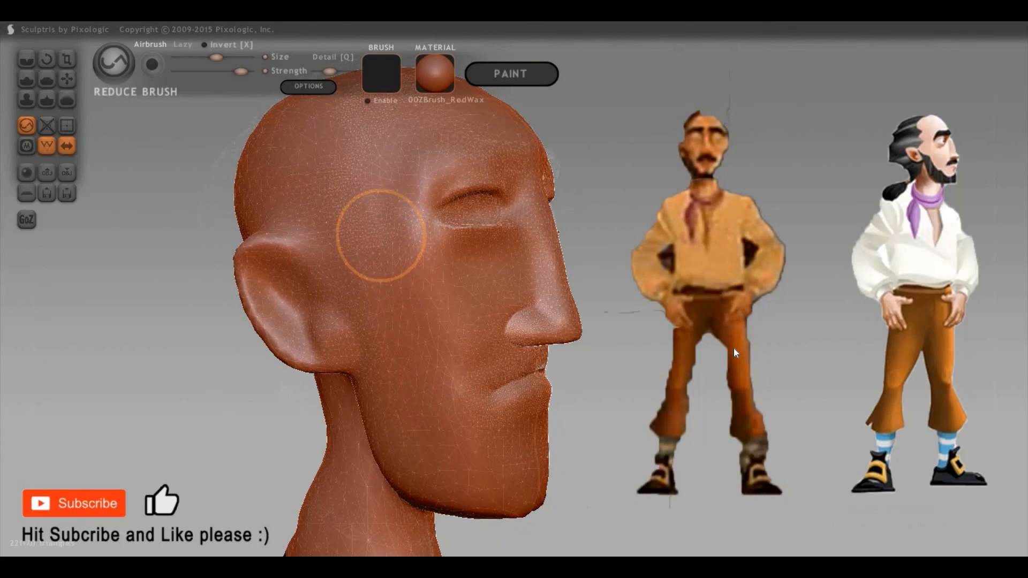
pyautogui.moveTo(511, 345)
pyautogui.mouseDown(button='right')
pyautogui.moveTo(859, 346)
pyautogui.moveTo(798, 352)
pyautogui.mouseUp(button='right')
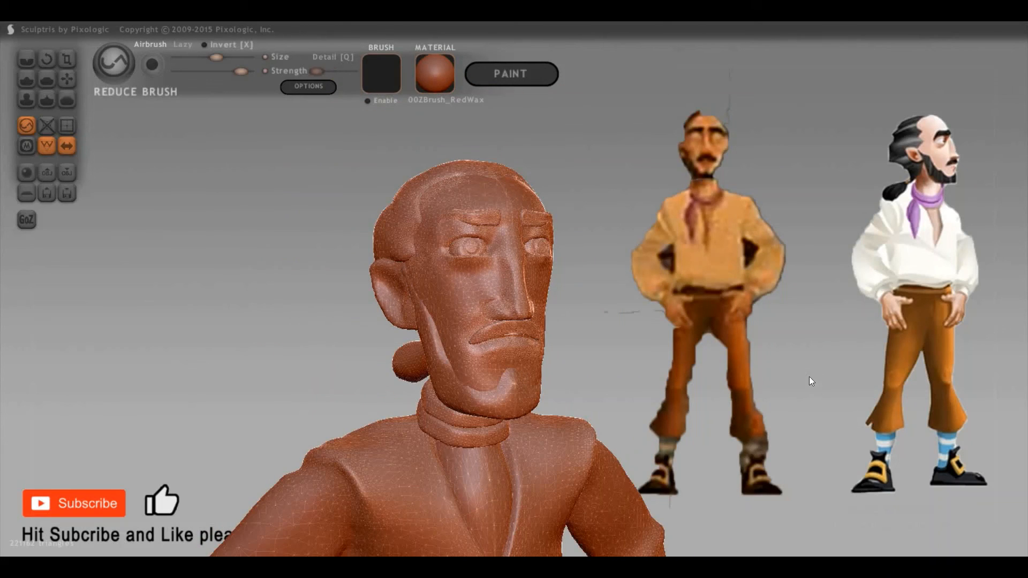
pyautogui.press('w')
# Reshape the protruding back of the hair in side view with a smaller Grab brush
pyautogui.moveTo(756, 297)
pyautogui.mouseDown(button='right')
pyautogui.moveTo(819, 324)
pyautogui.moveTo(796, 305)
pyautogui.moveTo(778, 368)
pyautogui.moveTo(783, 336)
pyautogui.moveTo(821, 365)
pyautogui.moveTo(770, 380)
pyautogui.moveTo(806, 377)
pyautogui.moveTo(901, 190)
pyautogui.mouseUp(button='right')
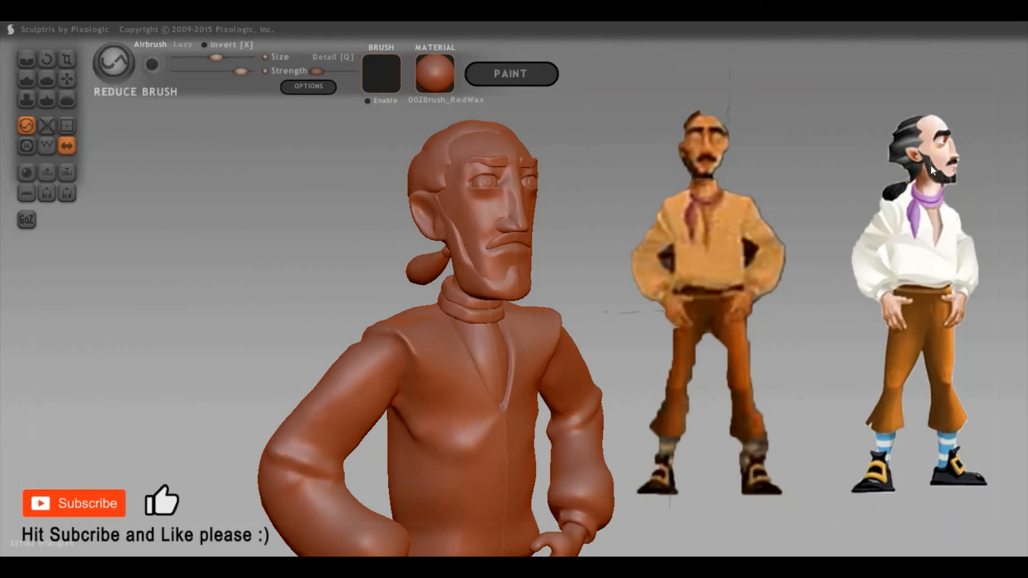
pyautogui.moveTo(801, 244)
pyautogui.mouseDown(button='right')
pyautogui.moveTo(832, 221)
pyautogui.moveTo(860, 221)
pyautogui.moveTo(673, 211)
pyautogui.mouseUp(button='right')
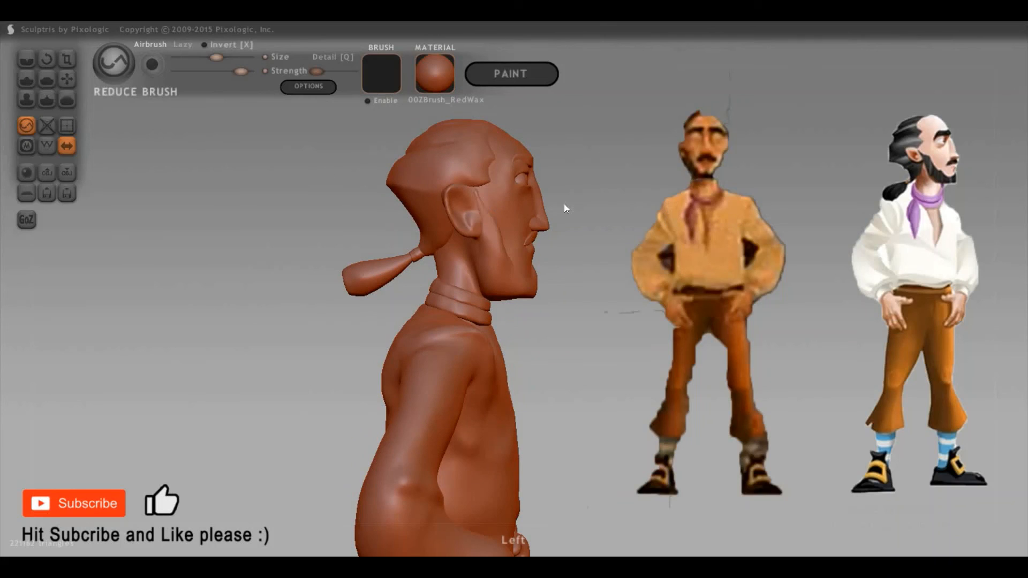
pyautogui.moveTo(391, 185); pyautogui.dragTo(393, 179)
pyautogui.hotkey('ctrl', 'z')
pyautogui.press('g')
pyautogui.press('space')
pyautogui.moveTo(393, 141); pyautogui.dragTo(394, 181)
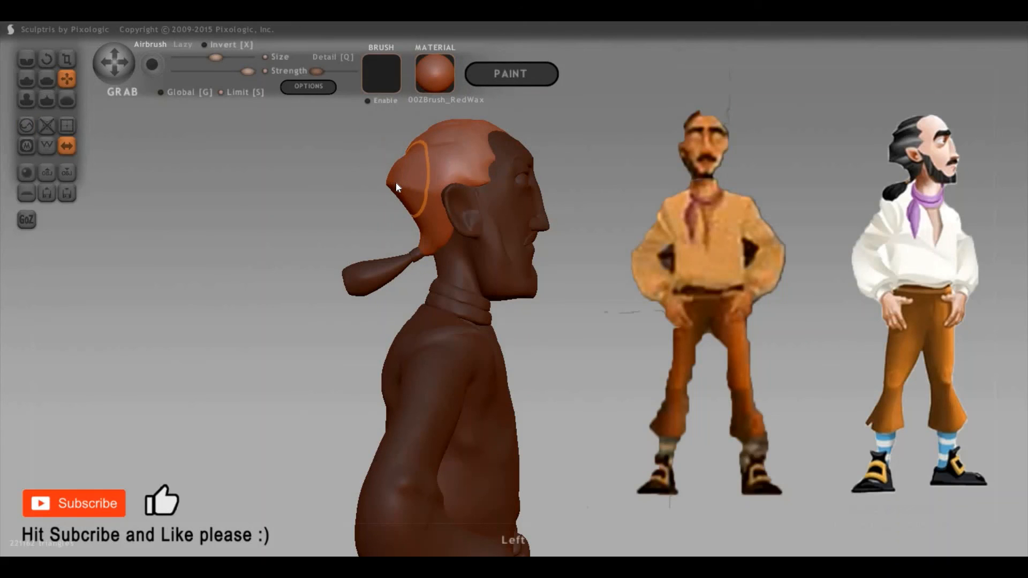
pyautogui.moveTo(388, 186); pyautogui.dragTo(393, 191)
pyautogui.moveTo(399, 140)
pyautogui.mouseDown()
pyautogui.moveTo(388, 191)
pyautogui.moveTo(400, 163)
pyautogui.mouseUp()
# Adjust the middle of the hair's rear ridge from behind with a further reduced Grab brush
pyautogui.moveTo(842, 216); pyautogui.dragTo(503, 201)
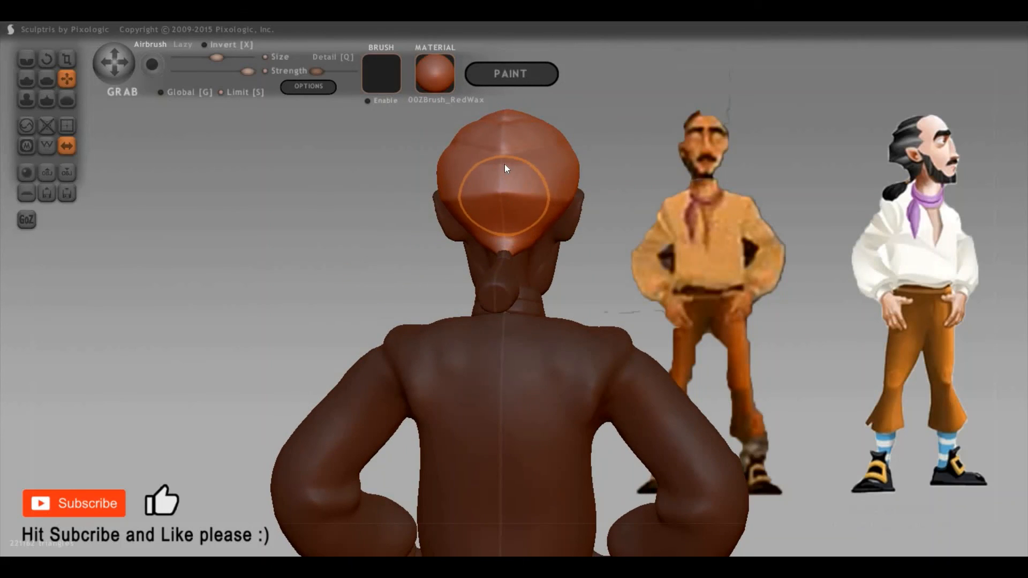
pyautogui.press('space')
pyautogui.moveTo(505, 163); pyautogui.dragTo(496, 195)
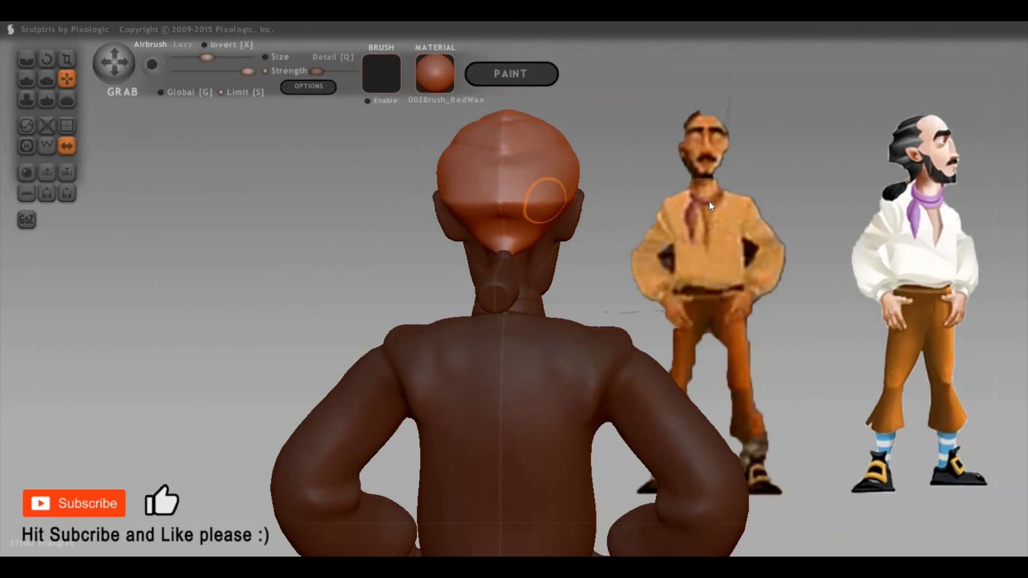
# Flatten the underside of the beard at the chin with an enlarged Flatten brush
pyautogui.moveTo(610, 201)
pyautogui.mouseDown()
pyautogui.moveTo(558, 201)
pyautogui.moveTo(672, 185)
pyautogui.moveTo(702, 220)
pyautogui.moveTo(656, 216)
pyautogui.moveTo(750, 240)
pyautogui.moveTo(664, 262)
pyautogui.moveTo(828, 256)
pyautogui.moveTo(642, 268)
pyautogui.moveTo(820, 258)
pyautogui.moveTo(772, 275)
pyautogui.moveTo(702, 224)
pyautogui.moveTo(610, 324)
pyautogui.moveTo(519, 401)
pyautogui.mouseUp()
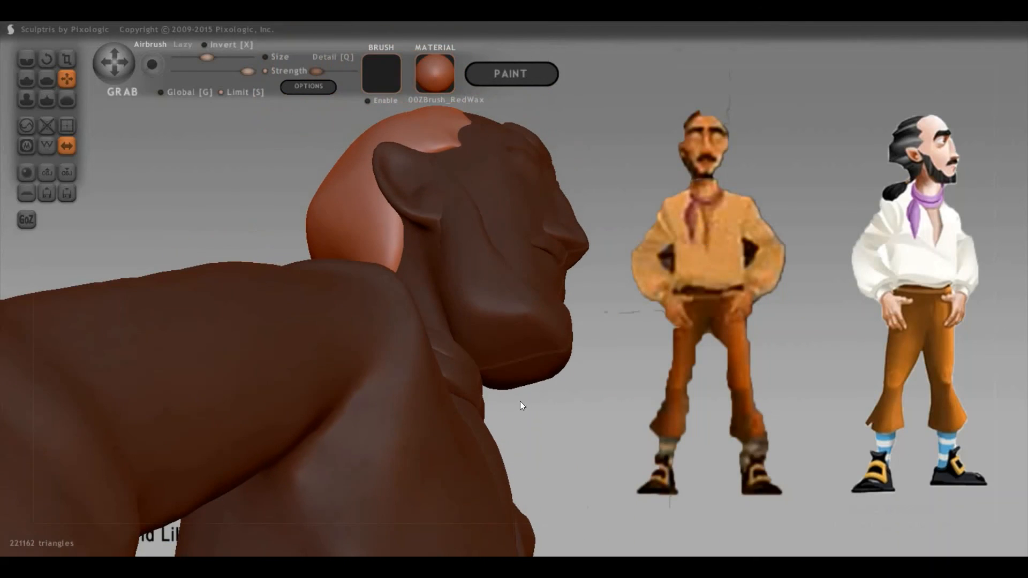
pyautogui.click(518, 354)
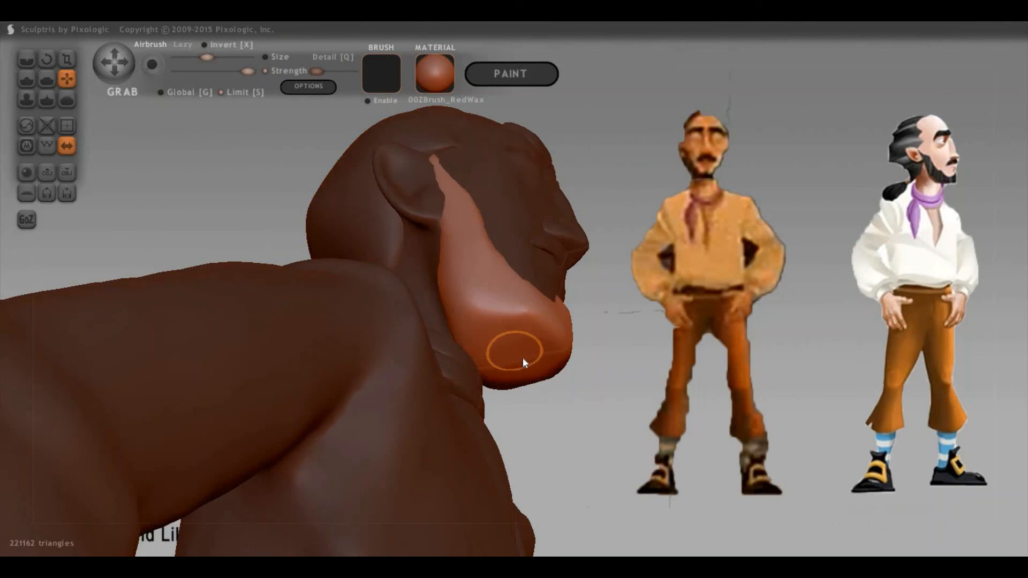
pyautogui.press('f')
pyautogui.press('space')
pyautogui.moveTo(533, 312); pyautogui.dragTo(532, 296)
pyautogui.press('space')
pyautogui.moveTo(515, 352); pyautogui.dragTo(537, 361)
pyautogui.click(531, 356)
pyautogui.click(521, 355)
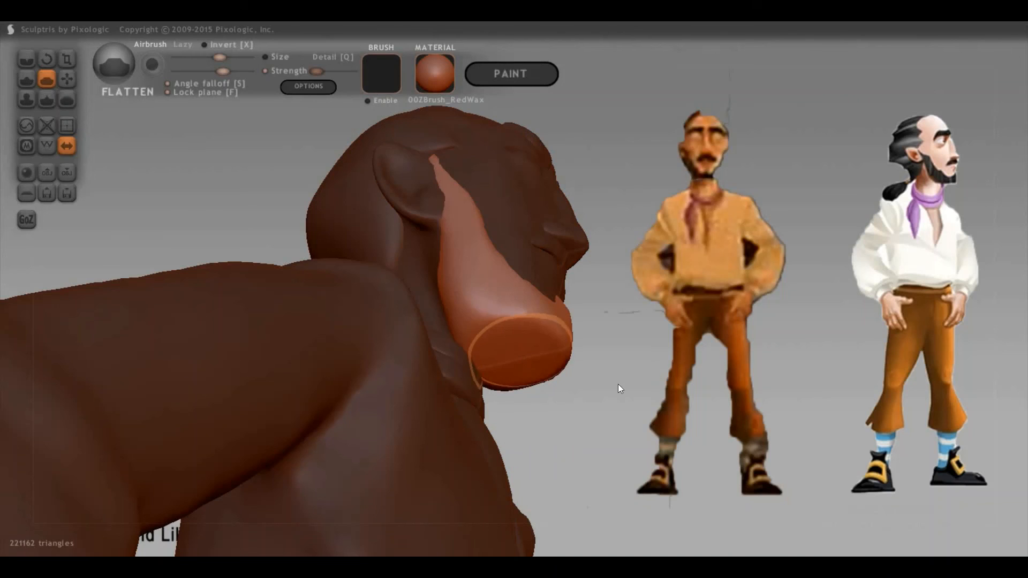
# Sharpen the beard's lower edge along the jaw and chin with the Pinch brush
pyautogui.moveTo(695, 361); pyautogui.dragTo(708, 339)
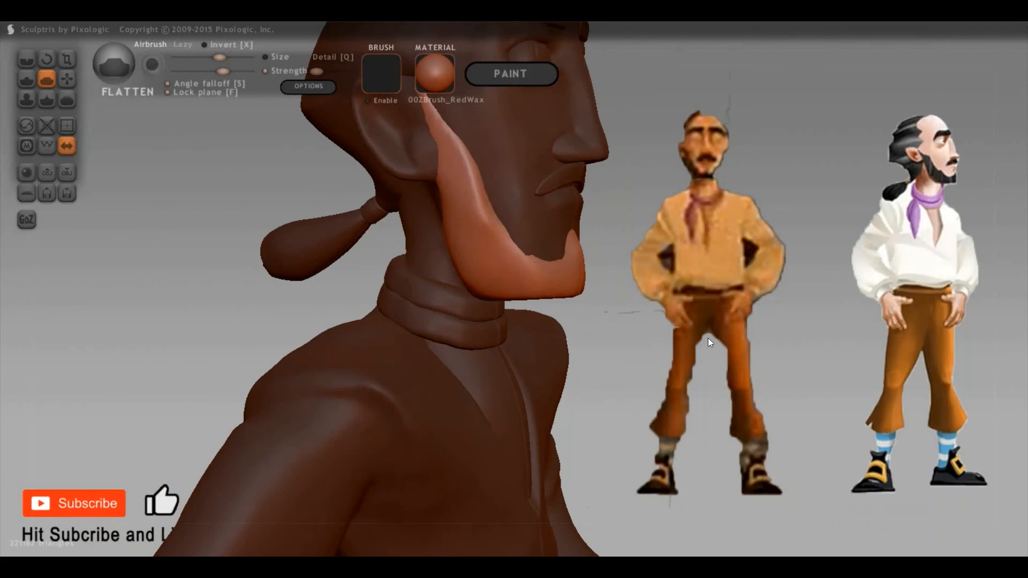
pyautogui.press('8')
pyautogui.moveTo(474, 289); pyautogui.dragTo(584, 292)
pyautogui.moveTo(578, 342)
pyautogui.mouseDown()
pyautogui.moveTo(534, 306)
pyautogui.moveTo(568, 326)
pyautogui.moveTo(455, 321)
pyautogui.mouseUp()
pyautogui.moveTo(646, 370)
pyautogui.mouseDown()
pyautogui.moveTo(741, 243)
pyautogui.moveTo(698, 318)
pyautogui.moveTo(696, 298)
pyautogui.moveTo(782, 300)
pyautogui.moveTo(721, 294)
pyautogui.moveTo(713, 249)
pyautogui.moveTo(723, 265)
pyautogui.mouseUp()
pyautogui.scroll(-3, 890, 227)
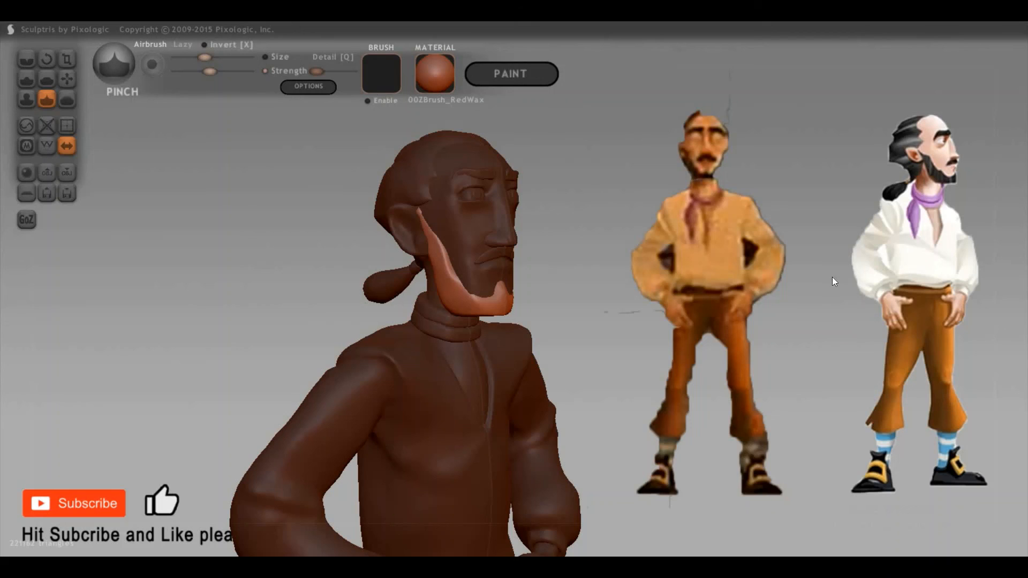
# Turn off symmetry for the sculpt and accept the one-way operation
pyautogui.click(72, 141)
pyautogui.click(527, 332)
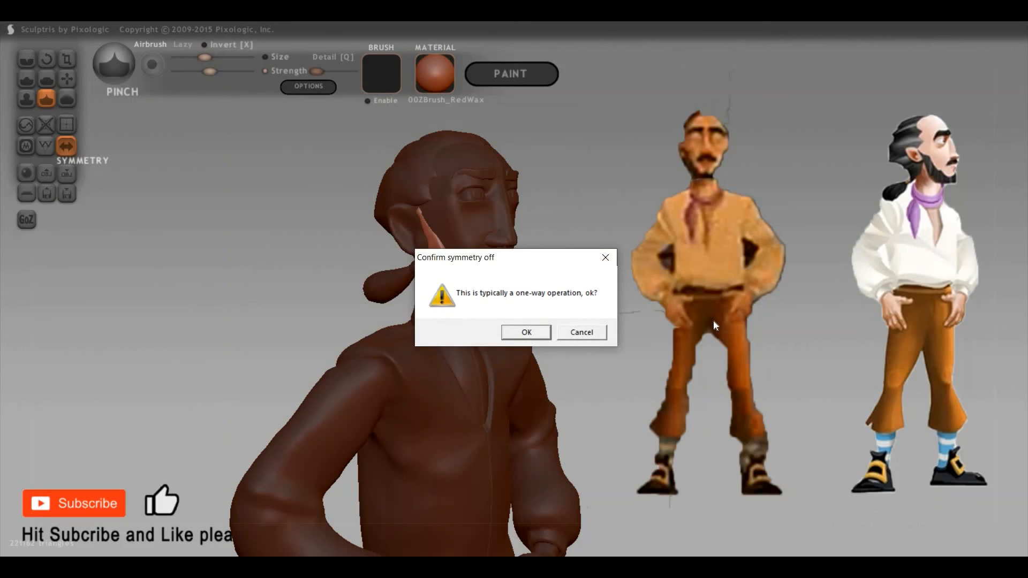
pyautogui.moveTo(733, 304); pyautogui.dragTo(647, 279)
pyautogui.moveTo(731, 273)
pyautogui.mouseDown()
pyautogui.moveTo(700, 271)
pyautogui.moveTo(727, 229)
pyautogui.mouseUp()
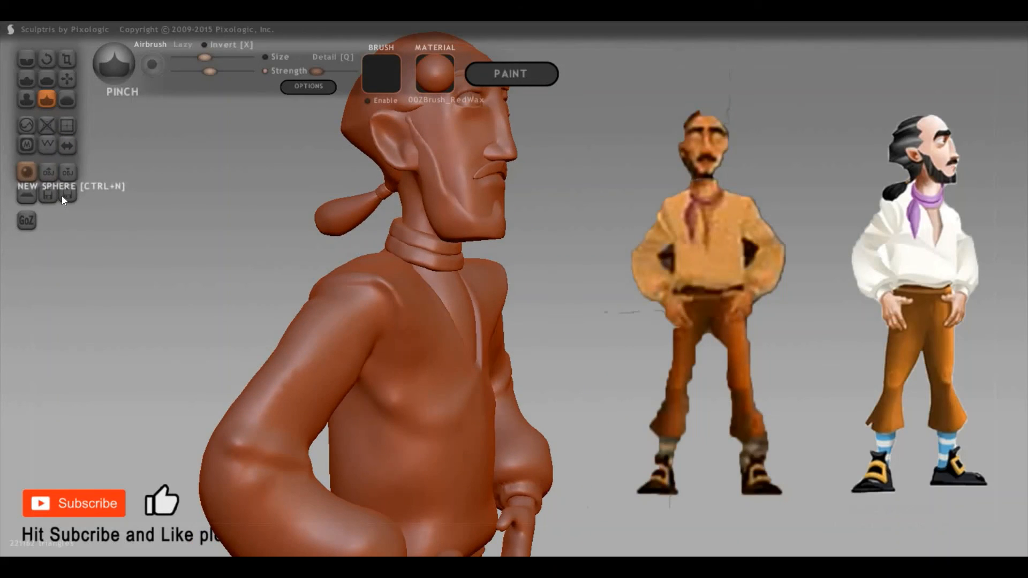
# Save the sculpt over its existing file
pyautogui.click(63, 195)
pyautogui.click(135, 276)
pyautogui.click(391, 321)
pyautogui.click(553, 294)
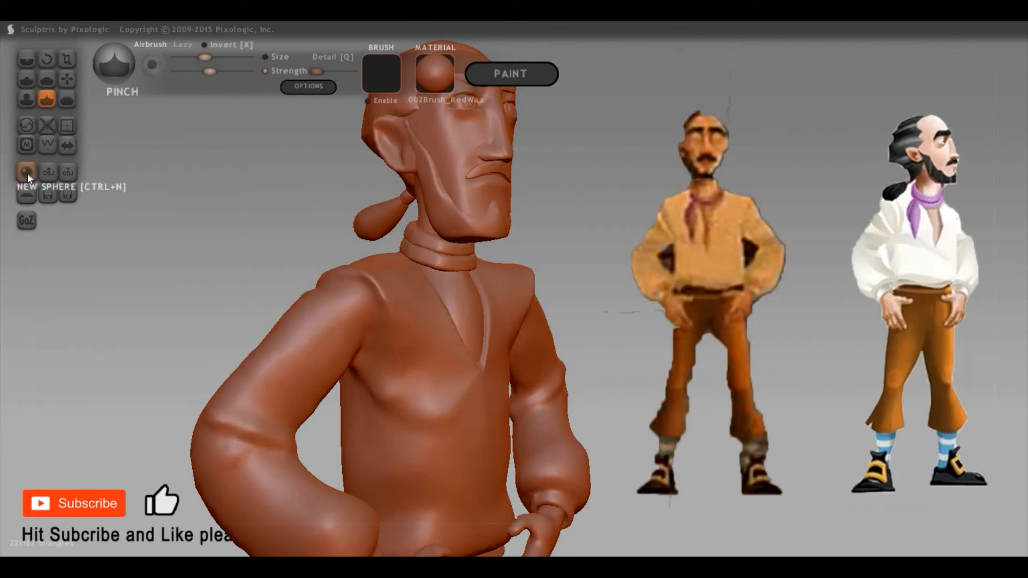
# Add a new sphere to the scene as a separate object and place it beside the character's chest
pyautogui.click(28, 173)
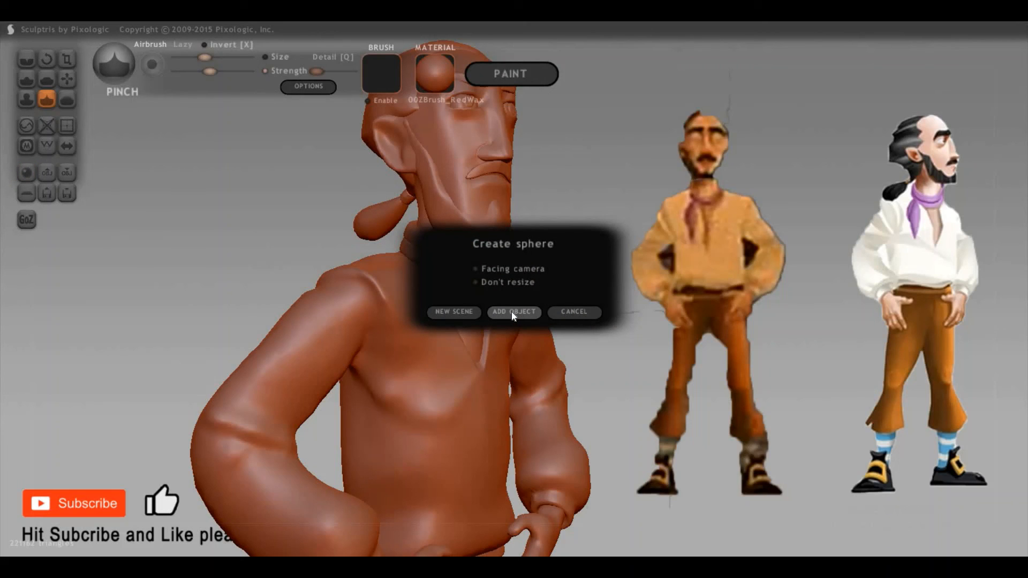
pyautogui.click(512, 312)
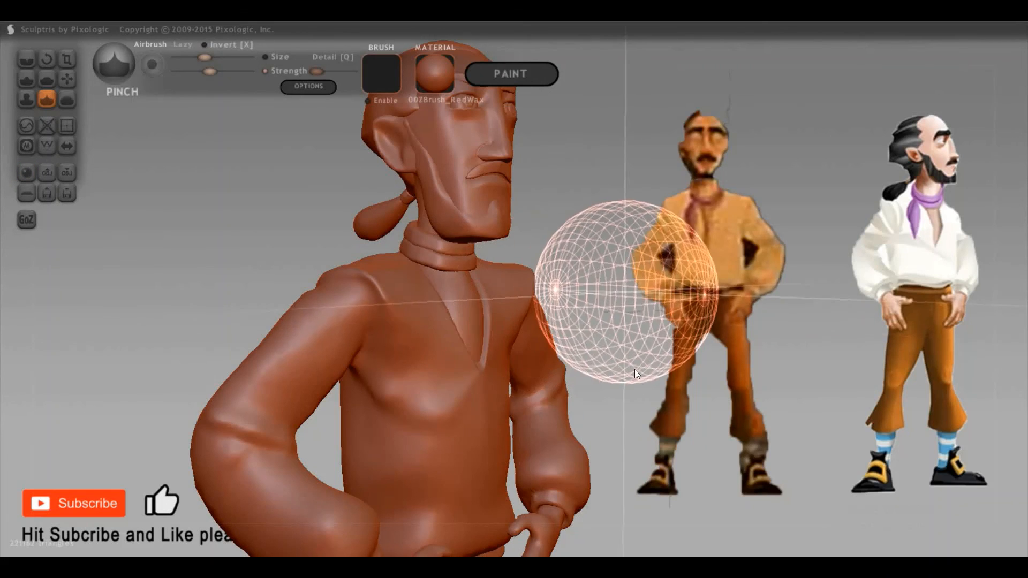
pyautogui.click(699, 402)
pyautogui.moveTo(686, 405); pyautogui.dragTo(657, 401)
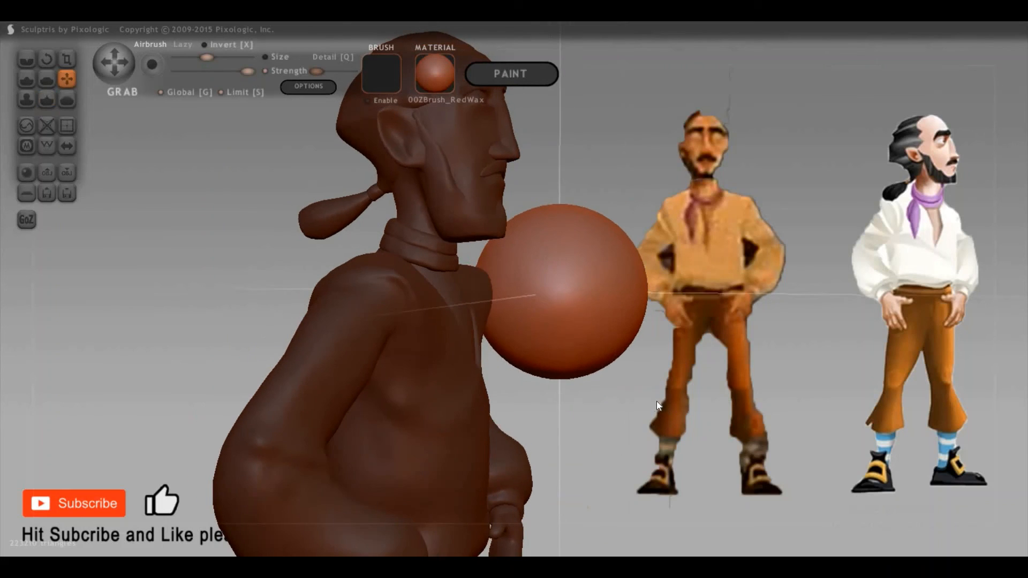
# Scale the new sphere down to about half its size and stretch it vertically into an egg shape
pyautogui.press('space')
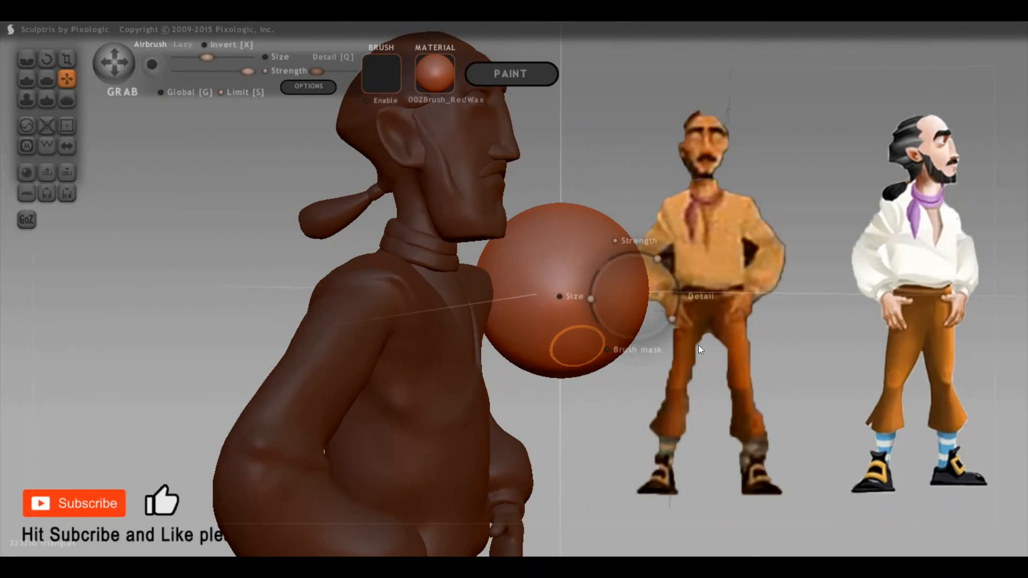
pyautogui.moveTo(677, 281)
pyautogui.mouseDown()
pyautogui.moveTo(642, 277)
pyautogui.moveTo(661, 264)
pyautogui.mouseUp()
pyautogui.press('s')
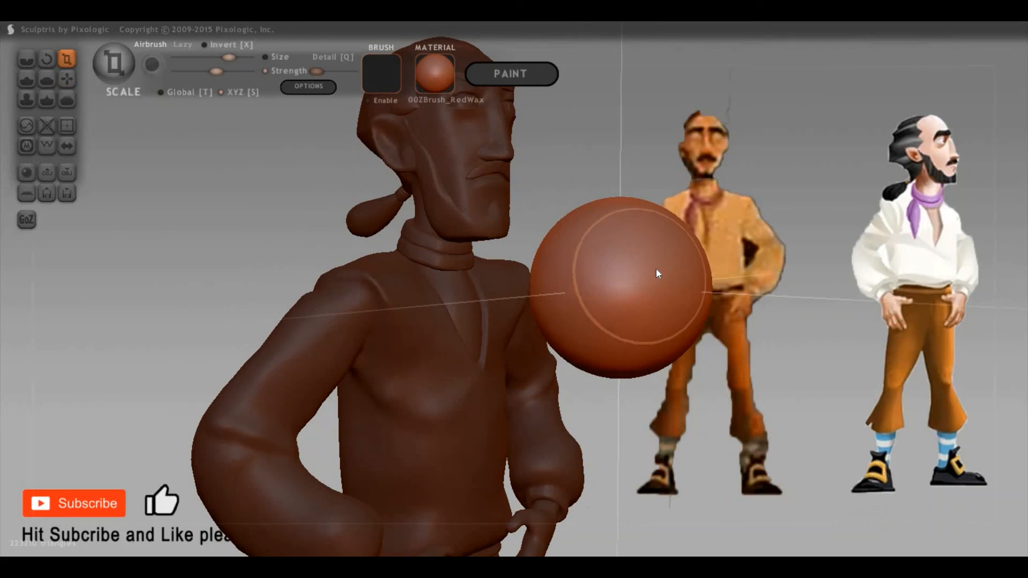
pyautogui.moveTo(656, 269)
pyautogui.mouseDown()
pyautogui.moveTo(523, 358)
pyautogui.moveTo(616, 294)
pyautogui.moveTo(648, 289)
pyautogui.mouseUp()
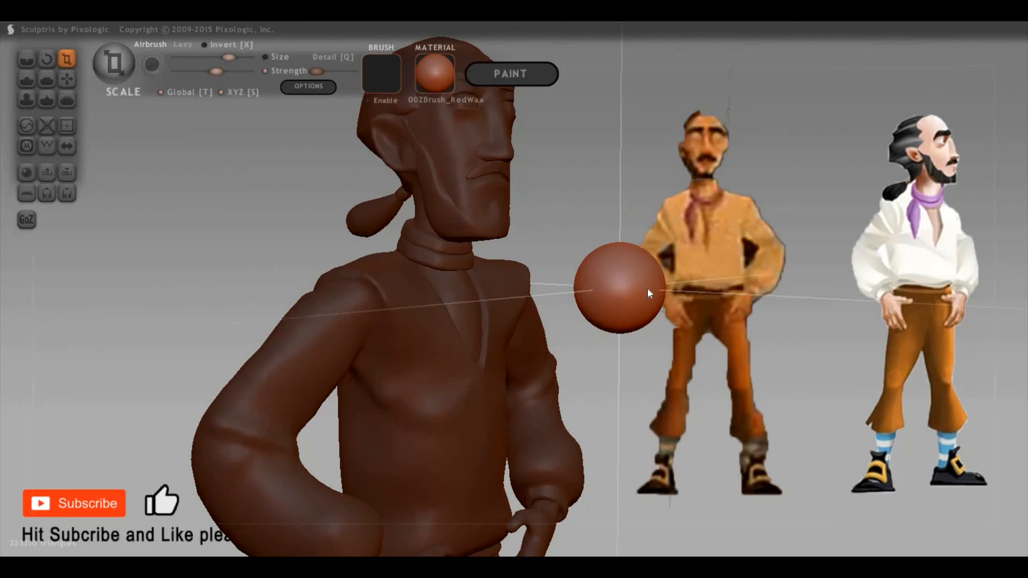
pyautogui.moveTo(807, 319); pyautogui.dragTo(629, 282)
pyautogui.moveTo(615, 195); pyautogui.dragTo(641, 202)
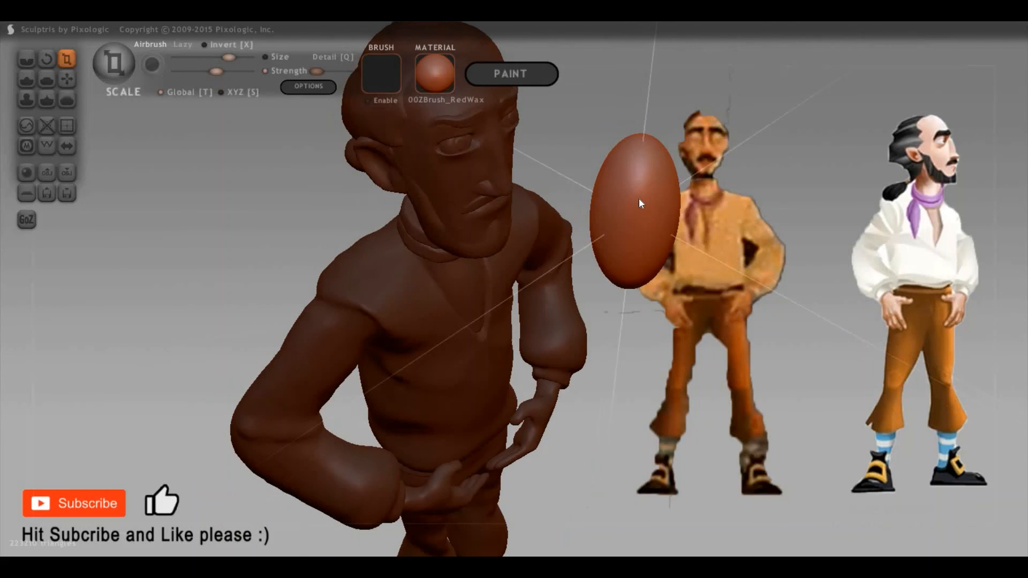
# Pinch the egg shape into a spindle with pointed ends using an enlarged Pinch brush
pyautogui.press('p')
pyautogui.press('space')
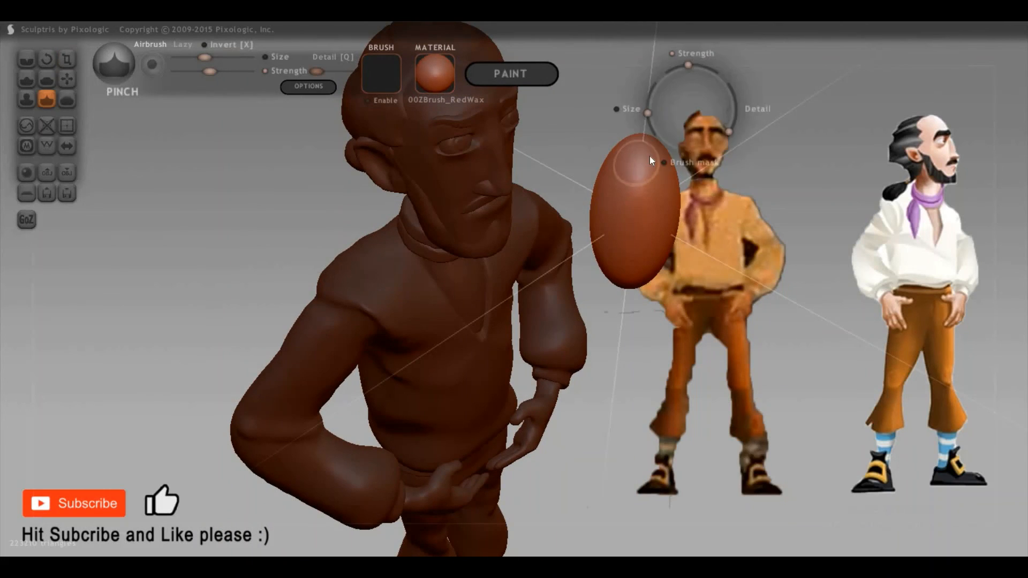
pyautogui.moveTo(677, 400)
pyautogui.mouseDown()
pyautogui.moveTo(660, 417)
pyautogui.moveTo(661, 398)
pyautogui.mouseUp()
pyautogui.moveTo(828, 435); pyautogui.dragTo(620, 349)
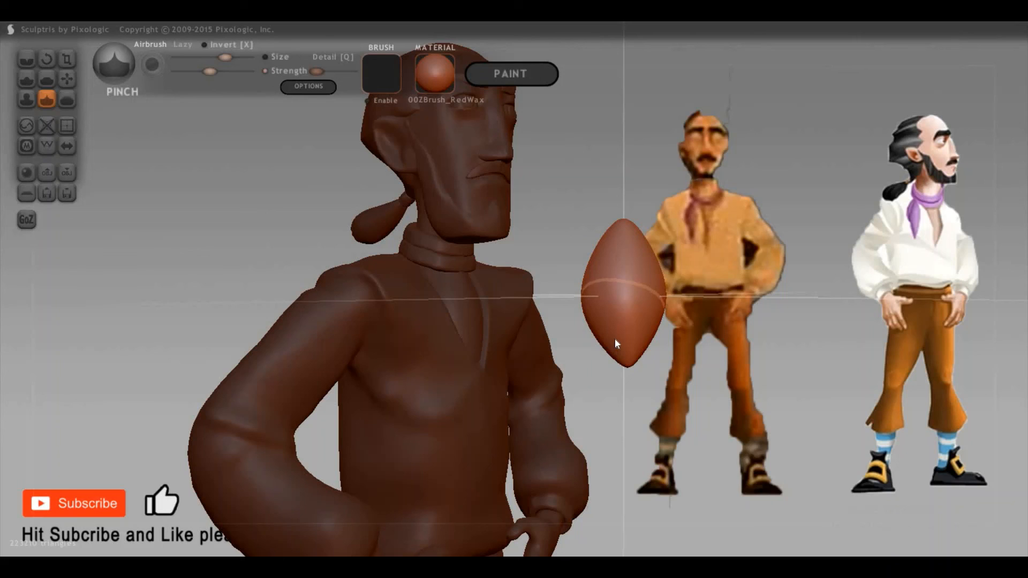
# Pull the spindle's lower end down into a long tapering tail with a resized Grab brush
pyautogui.press('g')
pyautogui.press('space')
pyautogui.keyDown('shift'); pyautogui.scroll(3, 638, 332); pyautogui.keyUp('shift')
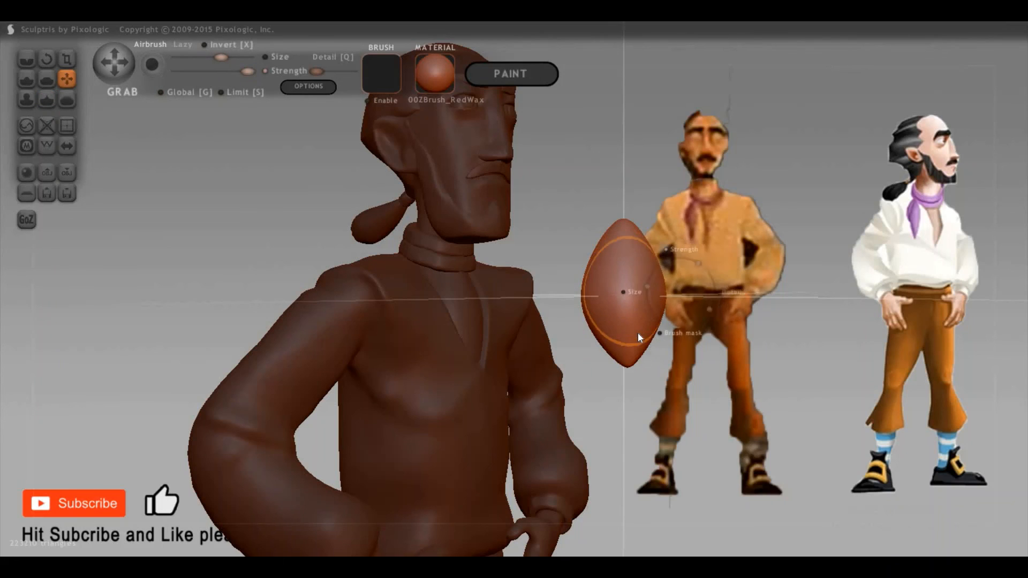
pyautogui.moveTo(627, 367)
pyautogui.mouseDown()
pyautogui.moveTo(643, 411)
pyautogui.moveTo(612, 298)
pyautogui.moveTo(695, 306)
pyautogui.moveTo(702, 285)
pyautogui.moveTo(767, 314)
pyautogui.mouseUp()
# Narrow the body and lower tip of the neckerchief tail with the Pinch brush
pyautogui.press('8')
pyautogui.moveTo(596, 286); pyautogui.dragTo(581, 244)
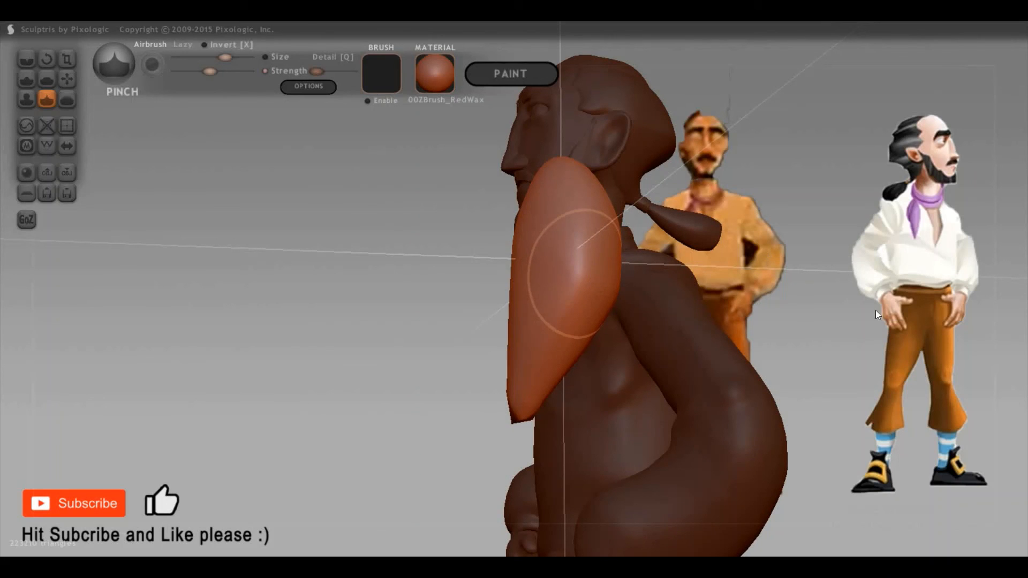
pyautogui.moveTo(589, 270); pyautogui.dragTo(628, 404)
pyautogui.moveTo(637, 408)
pyautogui.mouseDown(button='right')
pyautogui.moveTo(841, 328)
pyautogui.moveTo(605, 335)
pyautogui.moveTo(593, 364)
pyautogui.mouseUp(button='right')
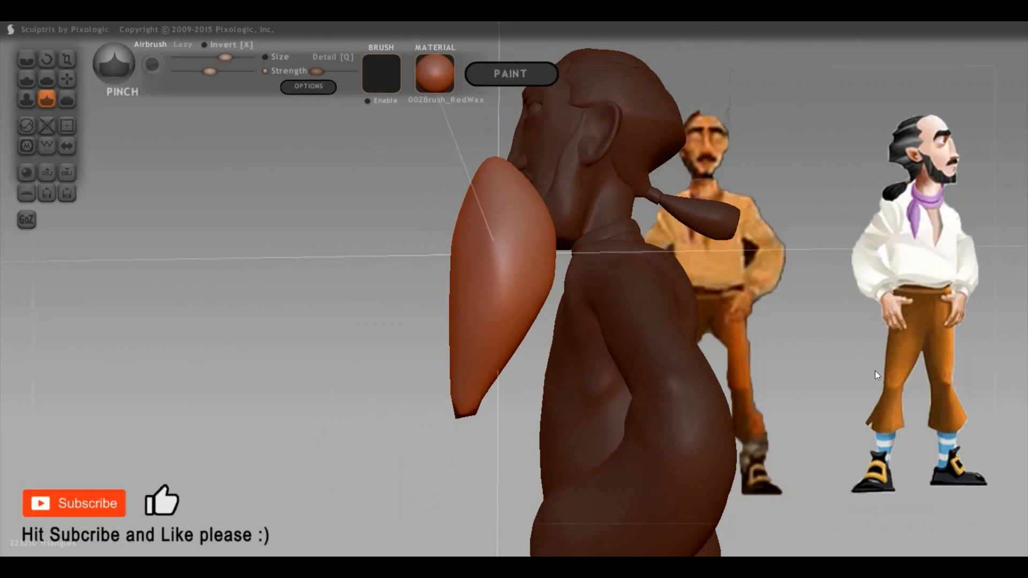
# Slim the neckerchief tail further into a narrow spindle using the Scale and Pinch brushes
pyautogui.moveTo(793, 348)
pyautogui.mouseDown(button='right')
pyautogui.moveTo(1000, 365)
pyautogui.moveTo(660, 372)
pyautogui.moveTo(741, 361)
pyautogui.moveTo(523, 361)
pyautogui.mouseUp(button='right')
pyautogui.press('r')
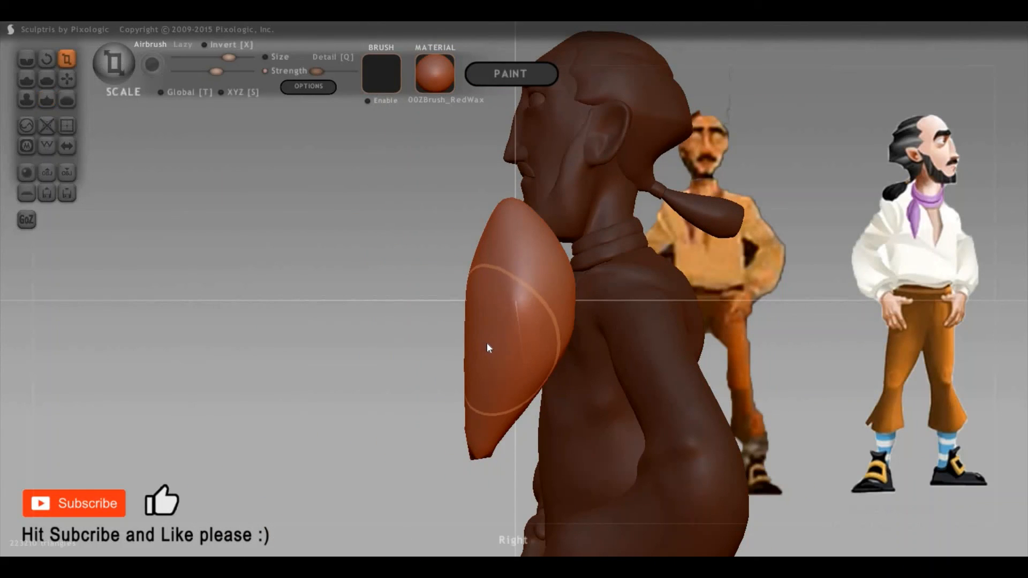
pyautogui.moveTo(414, 329); pyautogui.dragTo(370, 336)
pyautogui.moveTo(553, 320)
pyautogui.mouseDown(button='right')
pyautogui.moveTo(751, 326)
pyautogui.moveTo(686, 281)
pyautogui.mouseUp(button='right')
pyautogui.moveTo(657, 278)
pyautogui.mouseDown()
pyautogui.moveTo(731, 393)
pyautogui.moveTo(722, 411)
pyautogui.moveTo(695, 275)
pyautogui.moveTo(718, 319)
pyautogui.mouseUp()
pyautogui.press('p')
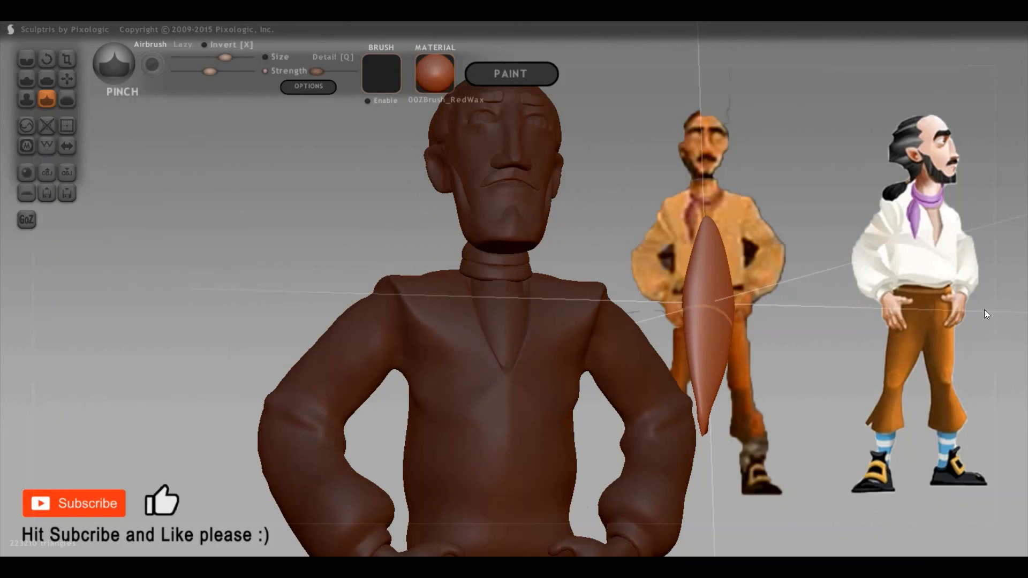
pyautogui.moveTo(733, 324)
pyautogui.mouseDown(button='right')
pyautogui.moveTo(739, 346)
pyautogui.moveTo(807, 346)
pyautogui.moveTo(727, 331)
pyautogui.mouseUp(button='right')
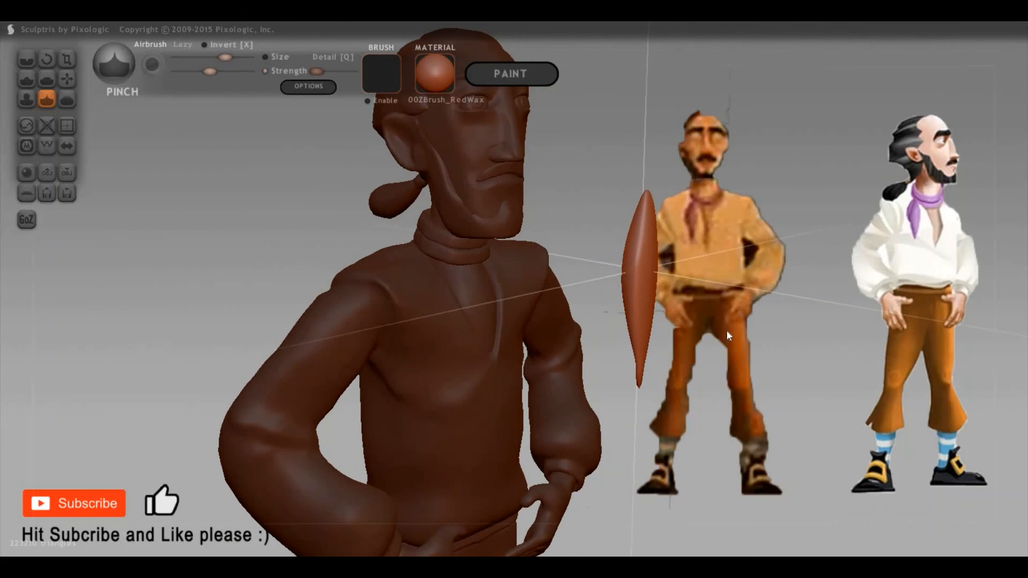
# Duplicate the neckerchief tail and place the copy beside the original
pyautogui.click(596, 287)
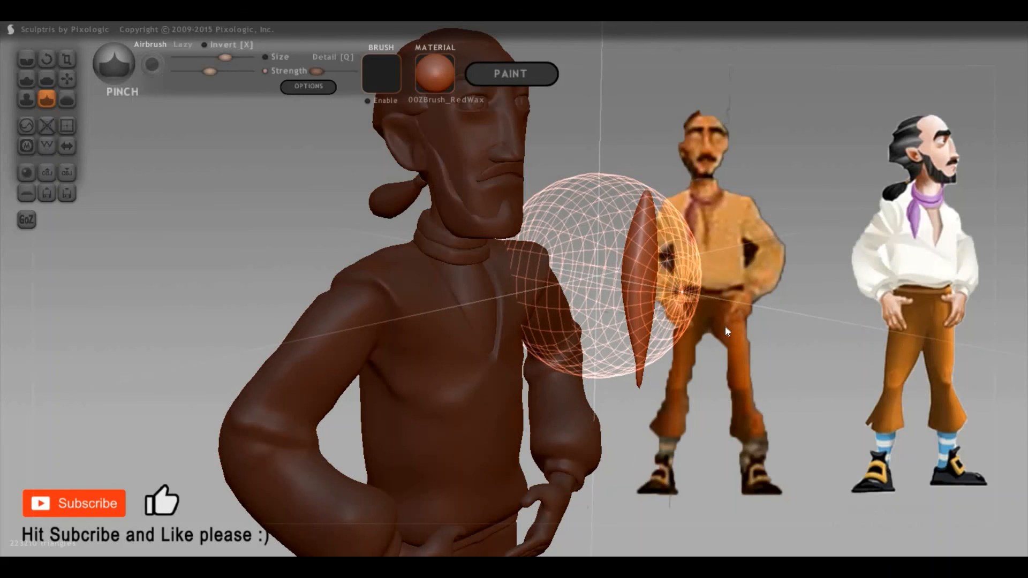
pyautogui.press('g')
pyautogui.moveTo(671, 253); pyautogui.dragTo(657, 249, button='right')
pyautogui.moveTo(656, 235); pyautogui.dragTo(690, 253)
pyautogui.moveTo(858, 251); pyautogui.dragTo(852, 230)
# Scale and rotate the duplicated tail so it fans out at an angle behind the original
pyautogui.press('t')
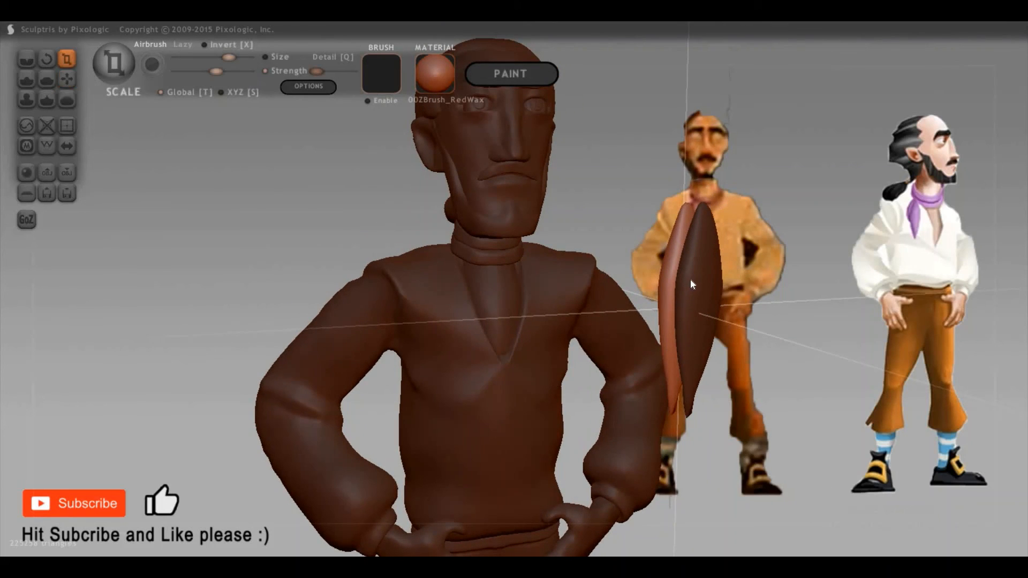
pyautogui.moveTo(676, 282)
pyautogui.mouseDown()
pyautogui.moveTo(676, 240)
pyautogui.moveTo(693, 243)
pyautogui.moveTo(670, 237)
pyautogui.moveTo(676, 248)
pyautogui.moveTo(709, 246)
pyautogui.mouseUp()
pyautogui.press('g')
pyautogui.press('r')
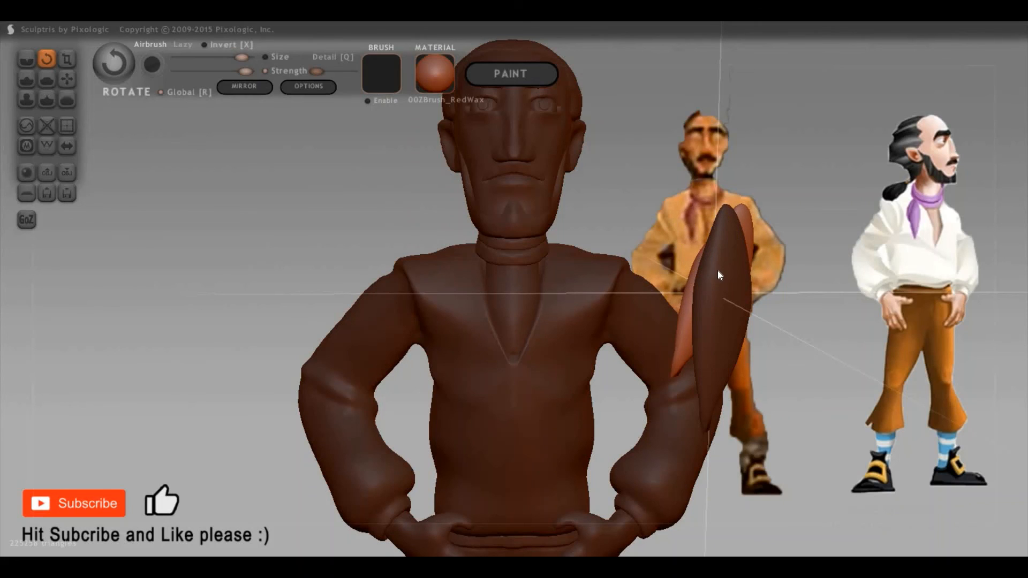
pyautogui.press('g')
pyautogui.click(715, 316)
# Reshape the outer side of the duplicated tail with a resized Grab brush and undo the last pull
pyautogui.moveTo(889, 360)
pyautogui.mouseDown()
pyautogui.moveTo(641, 351)
pyautogui.moveTo(323, 316)
pyautogui.moveTo(339, 284)
pyautogui.mouseUp()
pyautogui.press('space')
pyautogui.moveTo(342, 343); pyautogui.dragTo(352, 346)
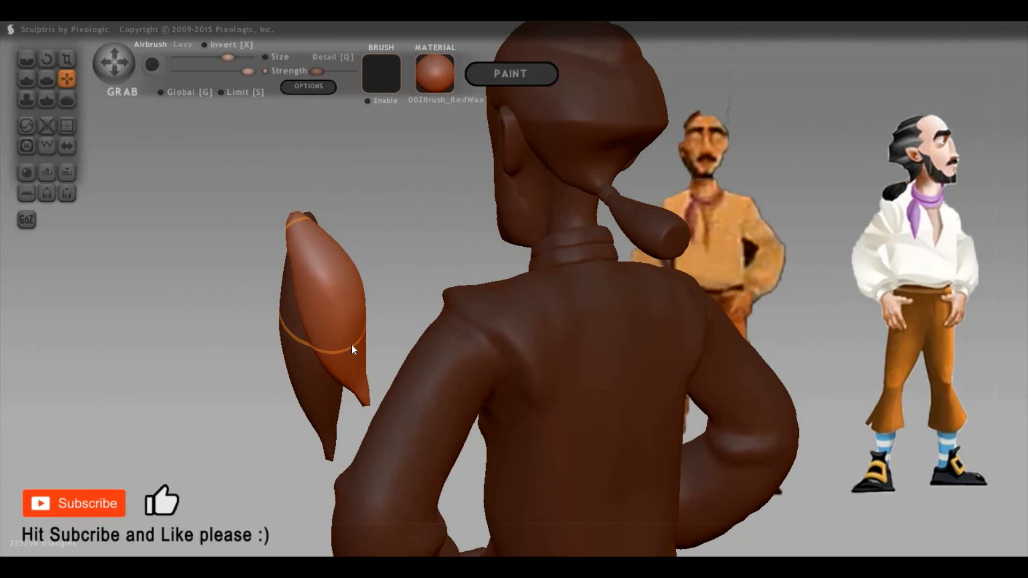
pyautogui.moveTo(315, 269); pyautogui.dragTo(324, 263)
pyautogui.moveTo(362, 360); pyautogui.dragTo(368, 361)
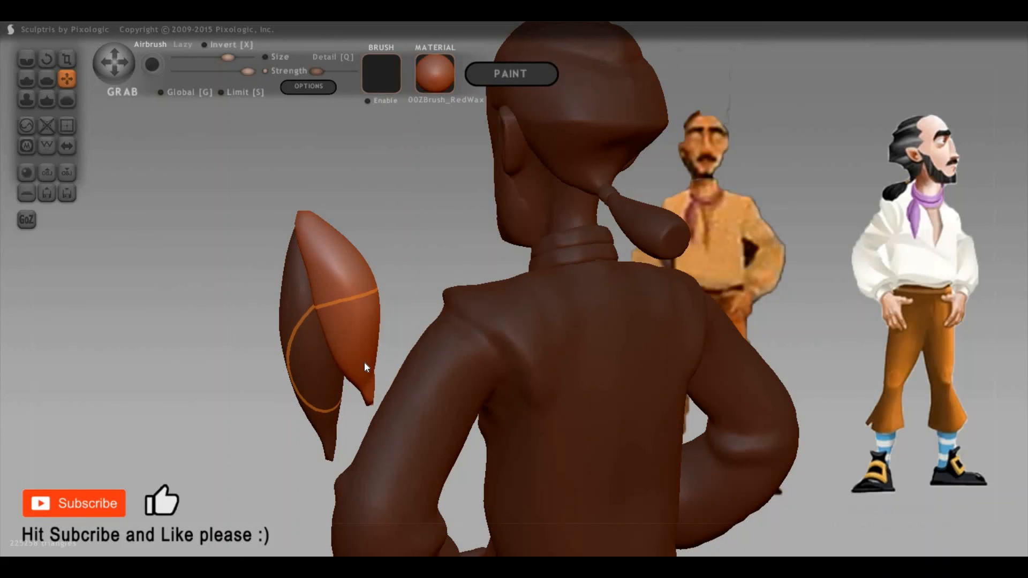
pyautogui.hotkey('ctrl', 'z')
pyautogui.moveTo(516, 317); pyautogui.dragTo(612, 351, button='right')
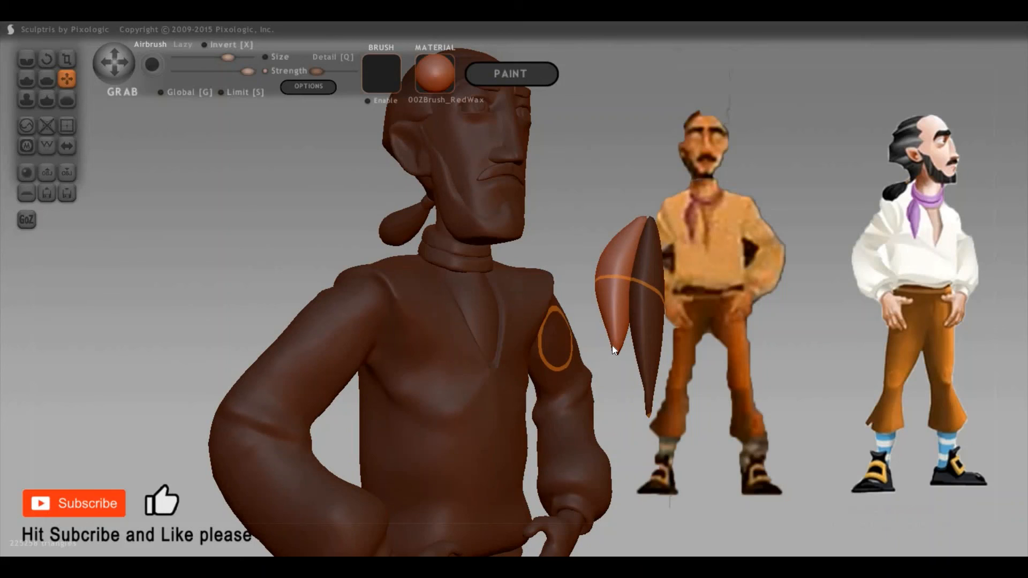
# Lengthen the duplicated tail by pulling its lower tip down with a smaller Grab brush
pyautogui.press('p')
pyautogui.press('g')
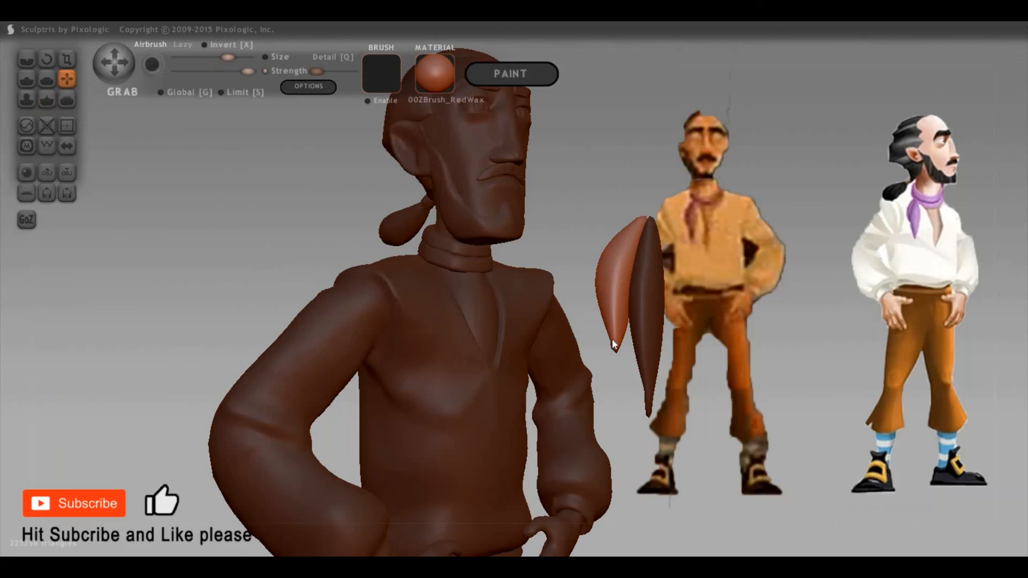
pyautogui.press('space')
pyautogui.moveTo(608, 342); pyautogui.dragTo(618, 365)
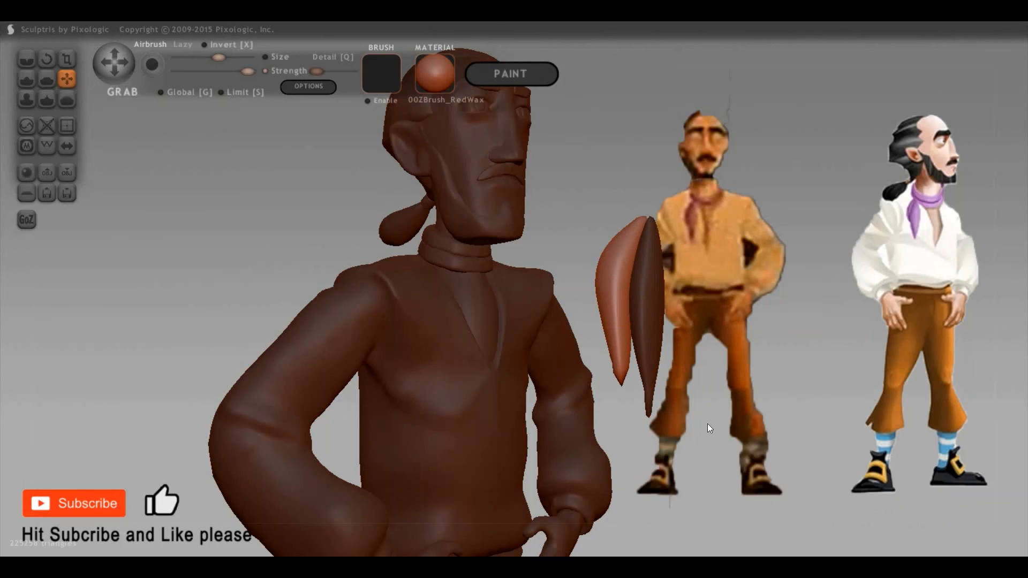
# Refine the lower tip of the original tail with the Grab and Pinch brushes
pyautogui.moveTo(685, 414); pyautogui.dragTo(690, 415)
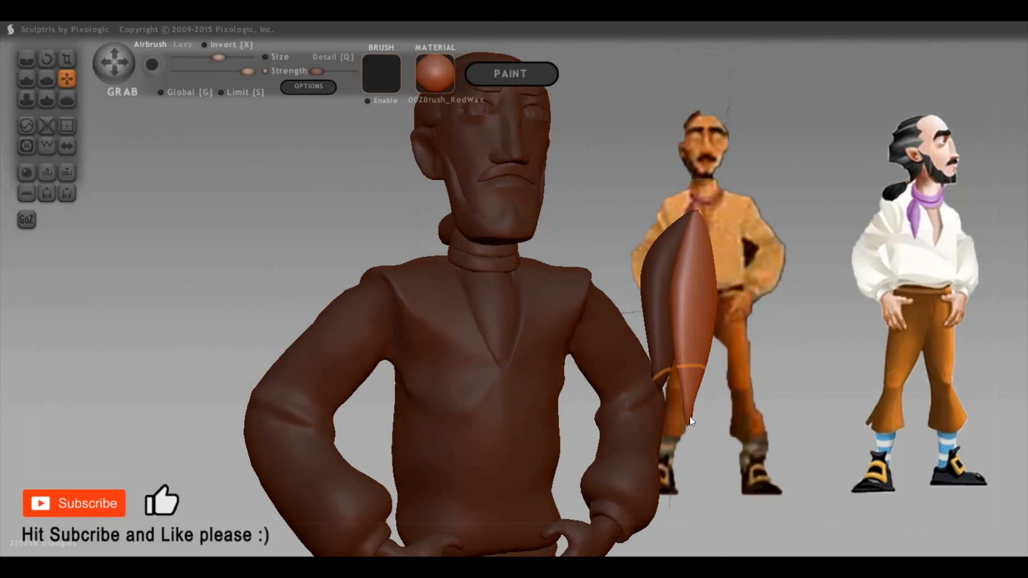
pyautogui.press('p')
pyautogui.moveTo(689, 413); pyautogui.dragTo(689, 411)
pyautogui.moveTo(802, 383)
pyautogui.mouseDown()
pyautogui.moveTo(839, 335)
pyautogui.moveTo(695, 347)
pyautogui.mouseUp()
pyautogui.moveTo(695, 347)
pyautogui.mouseDown(button='right')
pyautogui.moveTo(723, 349)
pyautogui.moveTo(670, 354)
pyautogui.mouseUp(button='right')
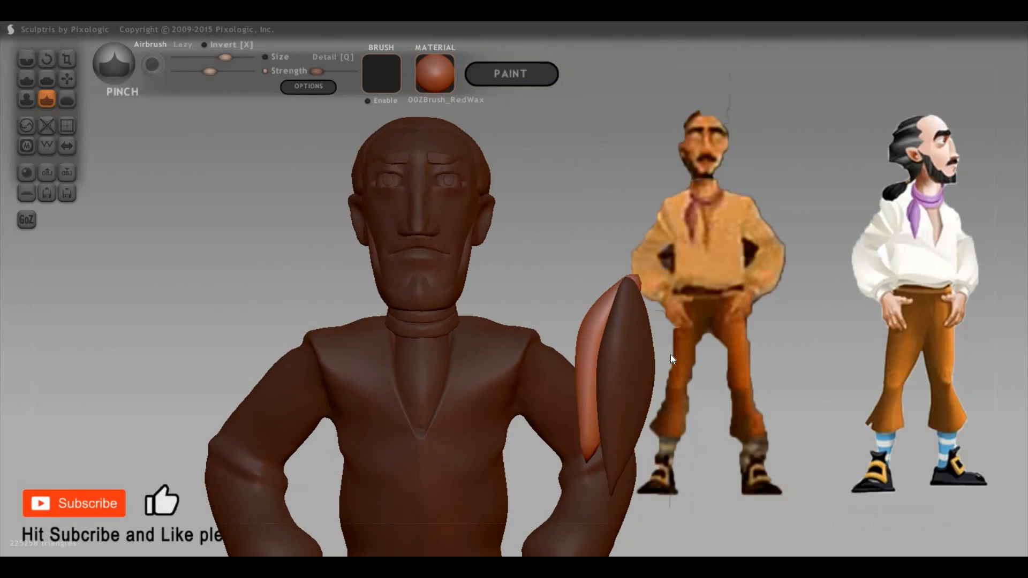
# Make both tails editable together and scale them down to about two thirds of their size, undoing the trial move toward the chest
pyautogui.click(647, 343)
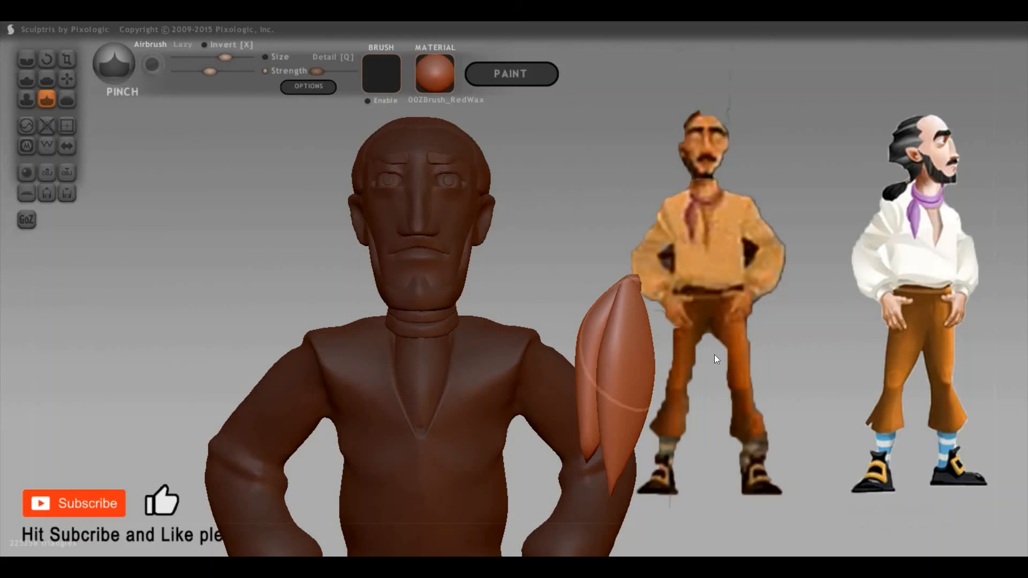
pyautogui.press('g')
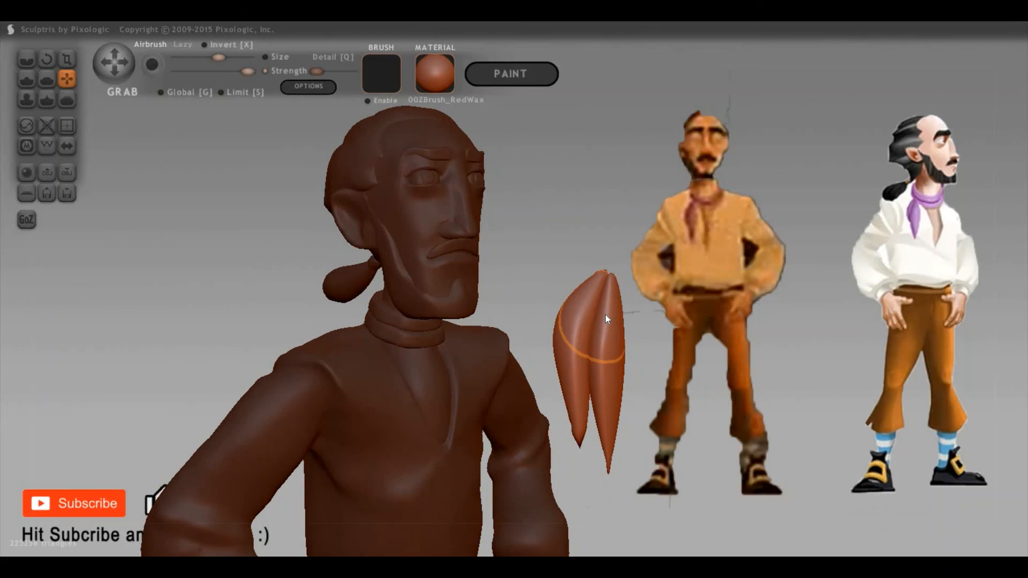
pyautogui.press('t')
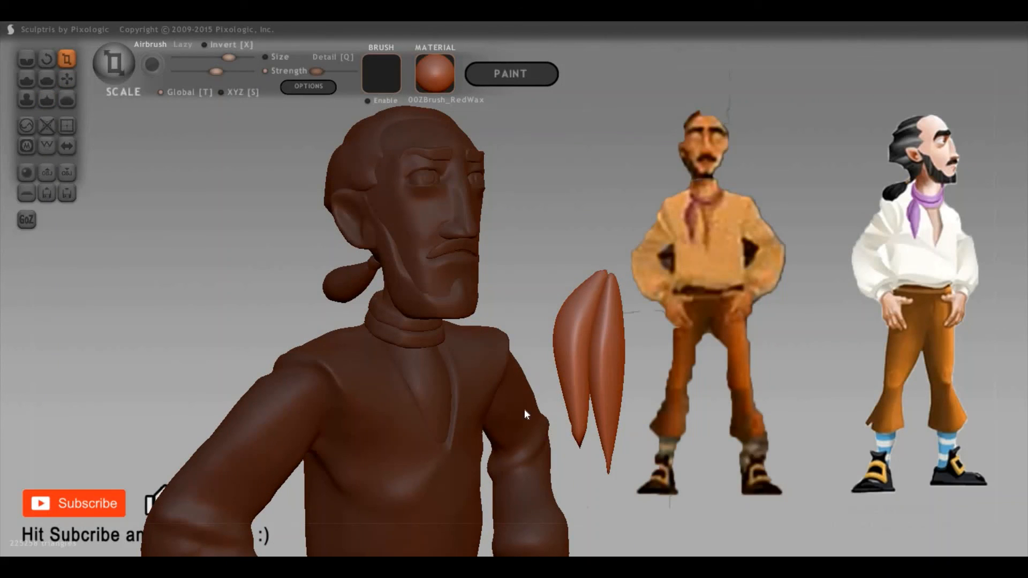
pyautogui.moveTo(733, 363); pyautogui.dragTo(648, 334)
pyautogui.moveTo(560, 340); pyautogui.dragTo(613, 347)
pyautogui.press('g')
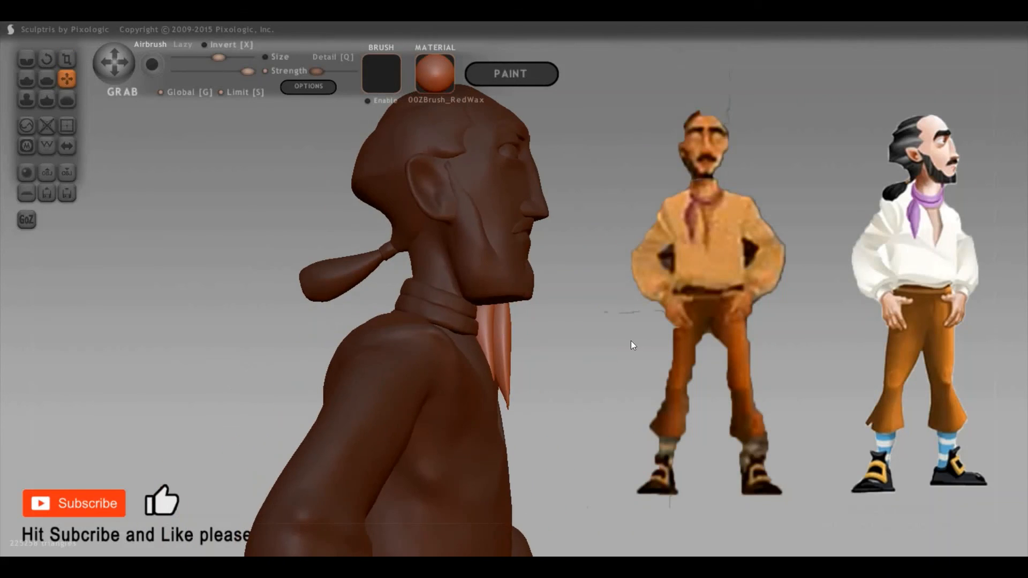
pyautogui.hotkey('ctrl', 'z')
# Flatten both tails front to back into thin strips with non-uniform global scaling
pyautogui.press('t')
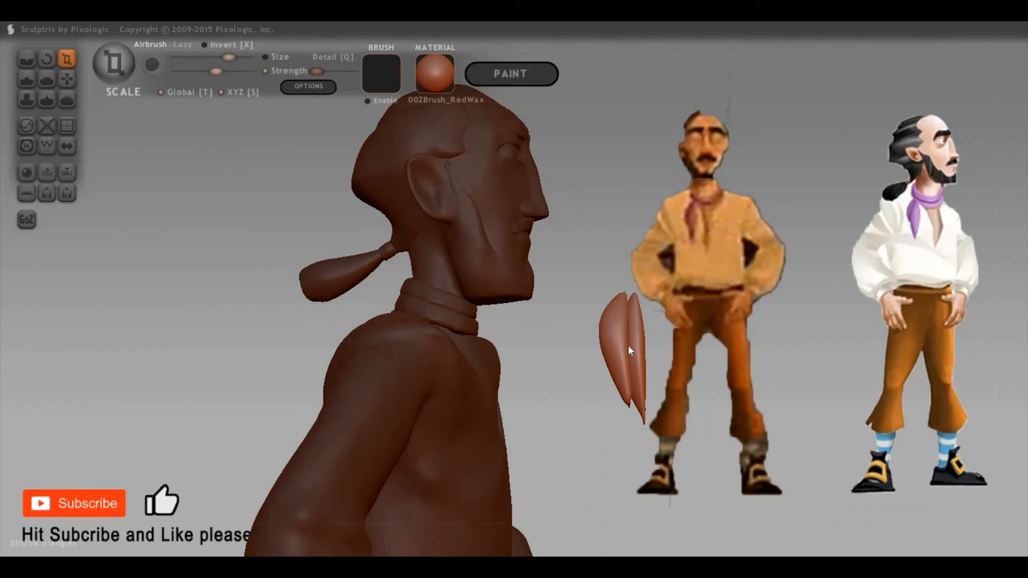
pyautogui.moveTo(520, 364); pyautogui.dragTo(840, 363)
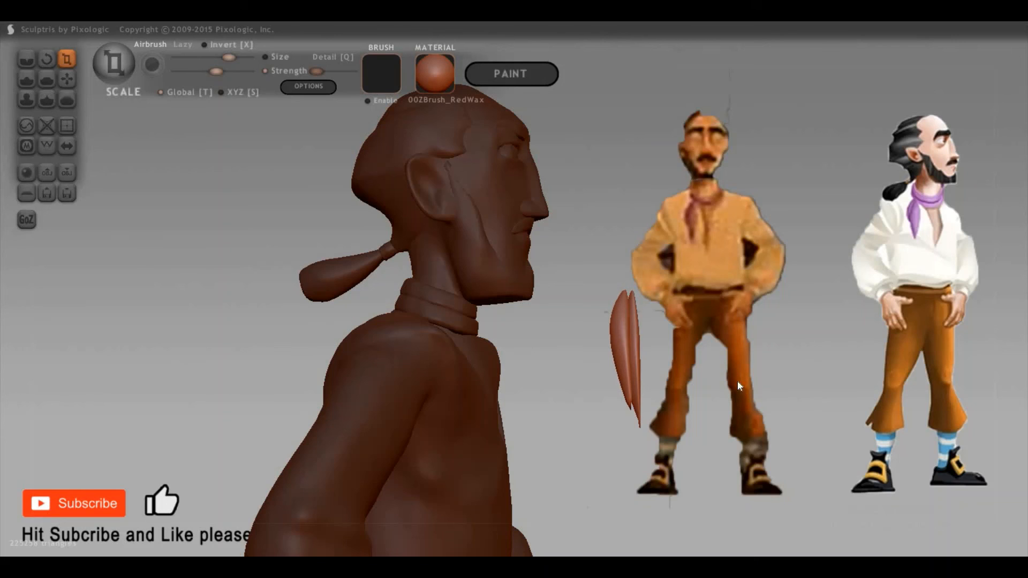
pyautogui.moveTo(738, 381); pyautogui.dragTo(566, 359)
pyautogui.moveTo(752, 373); pyautogui.dragTo(614, 357)
# Move and rotate both tails together onto the chest just below the neckerchief band
pyautogui.press('g')
pyautogui.moveTo(484, 368)
pyautogui.mouseDown()
pyautogui.moveTo(485, 352)
pyautogui.moveTo(517, 374)
pyautogui.moveTo(708, 357)
pyautogui.moveTo(683, 379)
pyautogui.moveTo(557, 365)
pyautogui.moveTo(567, 356)
pyautogui.mouseUp()
pyautogui.press('r')
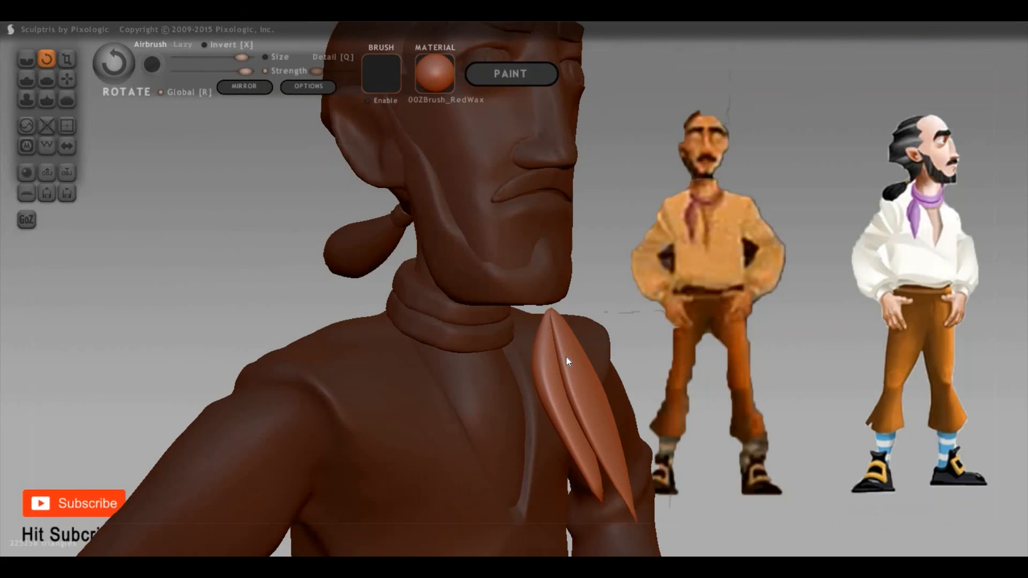
pyautogui.press('g')
pyautogui.moveTo(502, 365); pyautogui.dragTo(466, 375)
pyautogui.moveTo(635, 416); pyautogui.dragTo(482, 423)
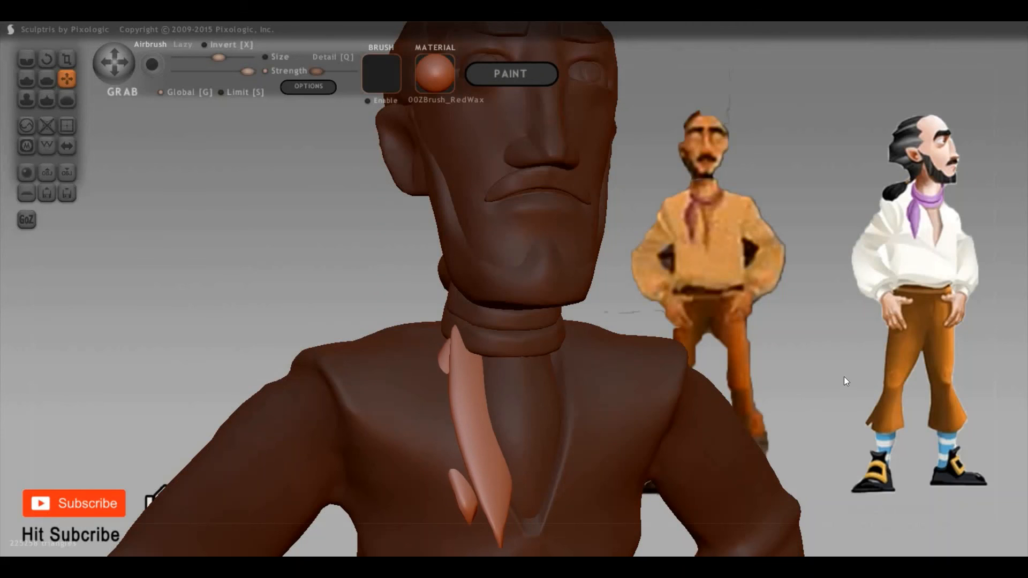
# Align both tails in front of the chest and pull their upper ends in under the neckerchief band with the Grab brush
pyautogui.moveTo(577, 388)
pyautogui.mouseDown(button='right')
pyautogui.moveTo(410, 381)
pyautogui.moveTo(657, 379)
pyautogui.moveTo(459, 454)
pyautogui.moveTo(473, 464)
pyautogui.mouseUp(button='right')
pyautogui.moveTo(508, 462); pyautogui.dragTo(648, 479)
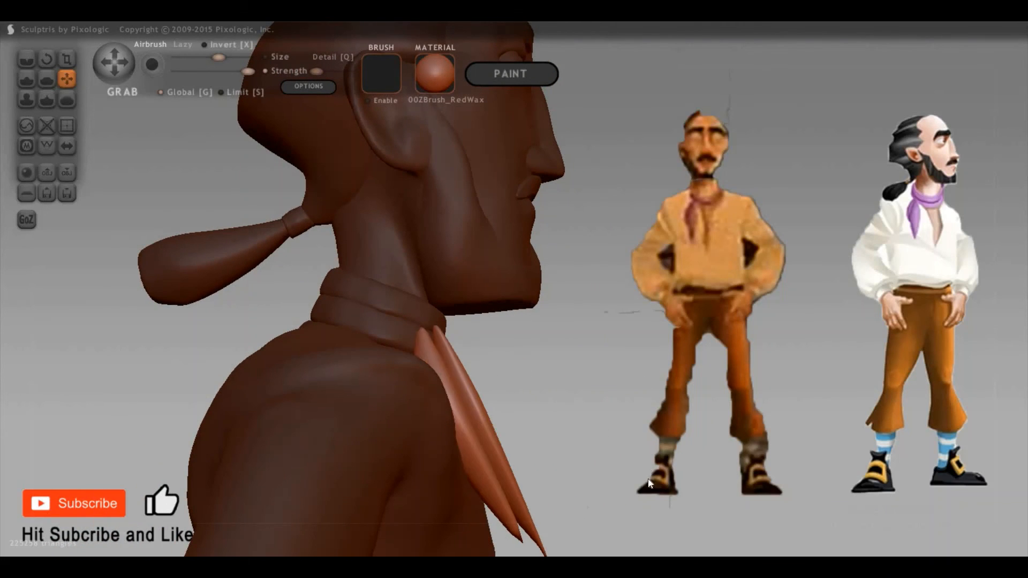
pyautogui.moveTo(654, 513)
pyautogui.mouseDown(button='right')
pyautogui.moveTo(550, 471)
pyautogui.moveTo(422, 390)
pyautogui.mouseUp(button='right')
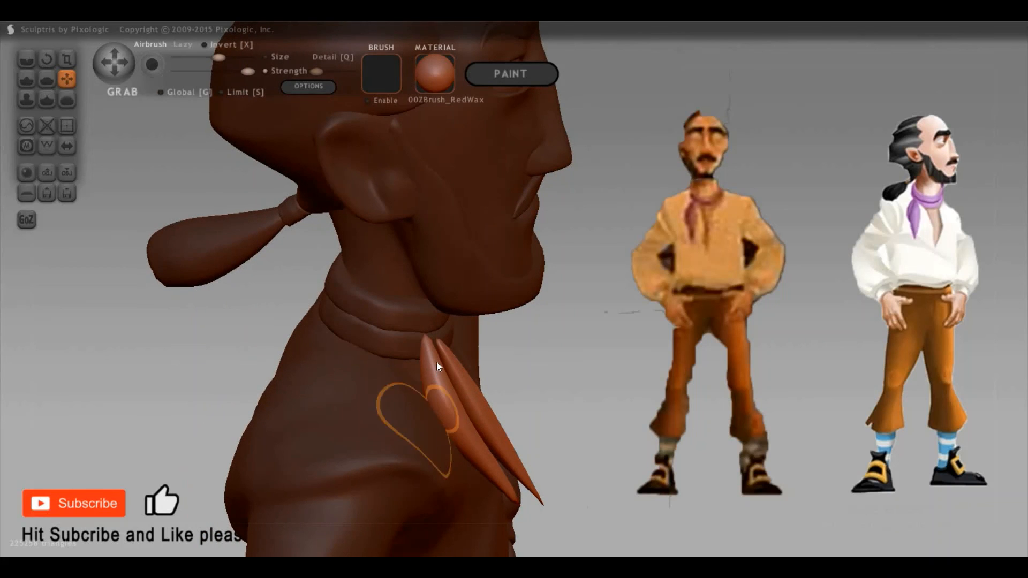
pyautogui.moveTo(394, 360); pyautogui.dragTo(473, 317)
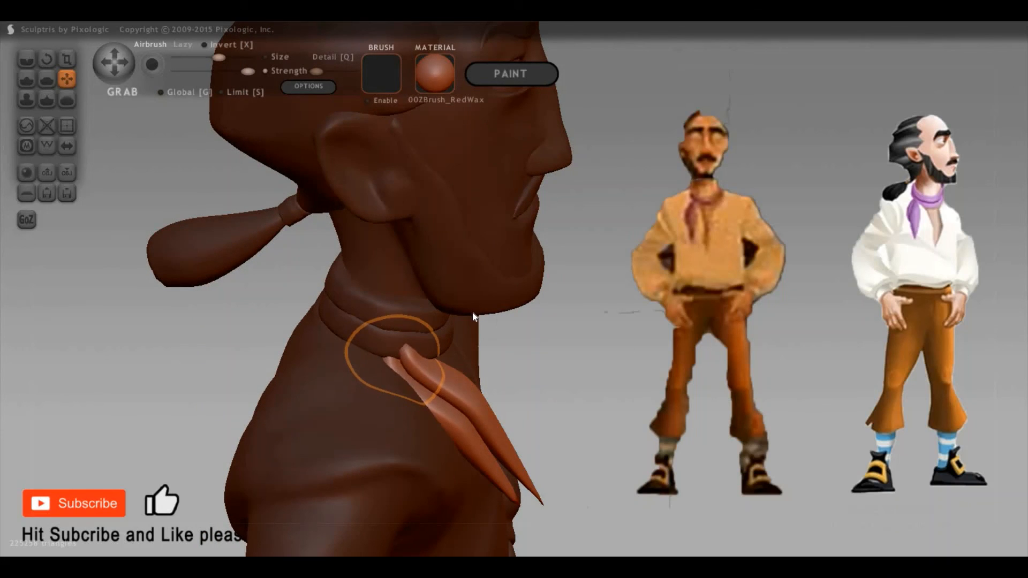
pyautogui.moveTo(473, 316); pyautogui.dragTo(484, 313, button='right')
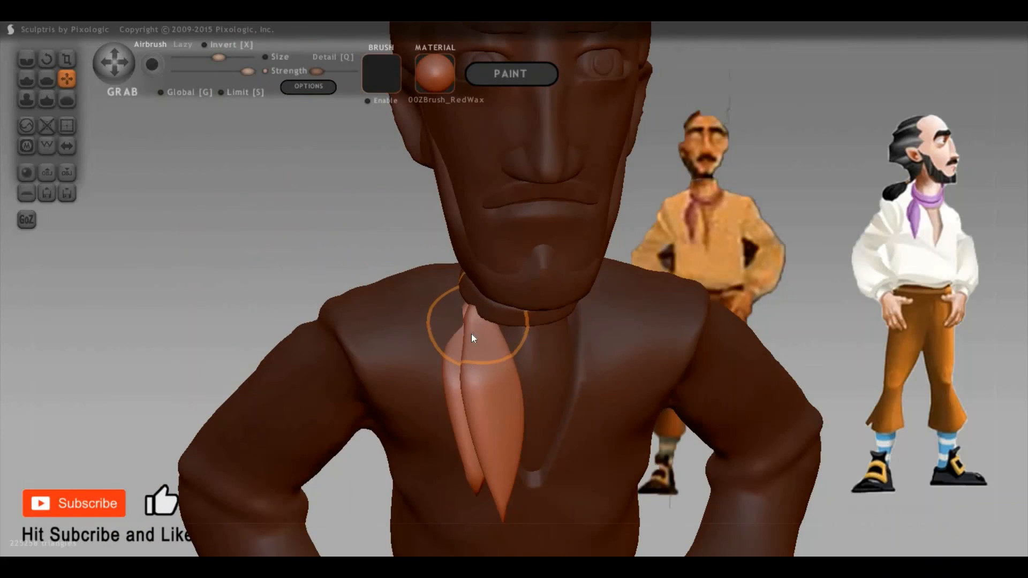
# Bend the lower ends of both tails in toward the chest with the local Rotate and Grab brushes
pyautogui.moveTo(551, 493); pyautogui.dragTo(931, 428, button='right')
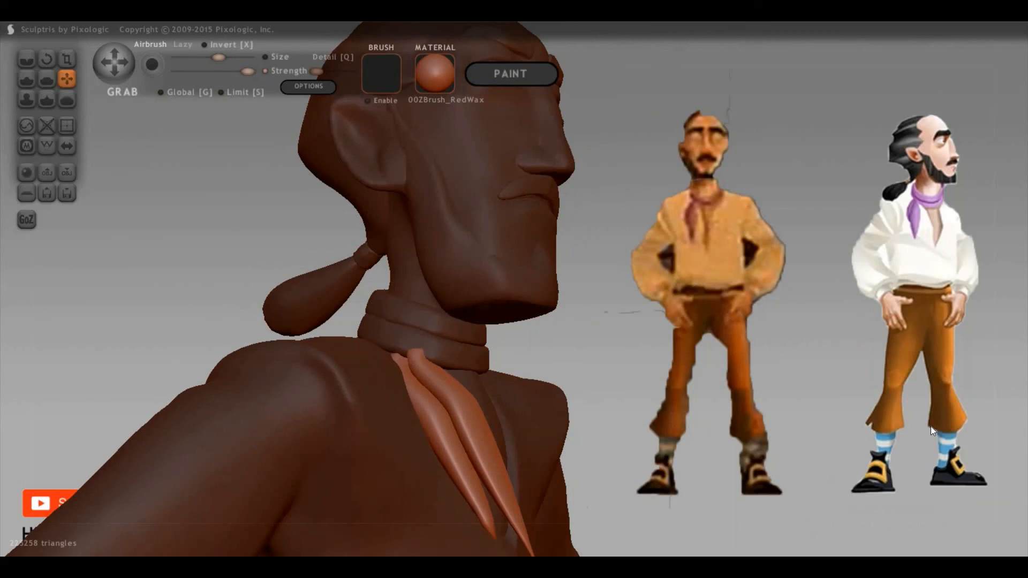
pyautogui.moveTo(831, 444)
pyautogui.mouseDown(button='right')
pyautogui.moveTo(805, 419)
pyautogui.moveTo(584, 338)
pyautogui.moveTo(580, 314)
pyautogui.mouseUp(button='right')
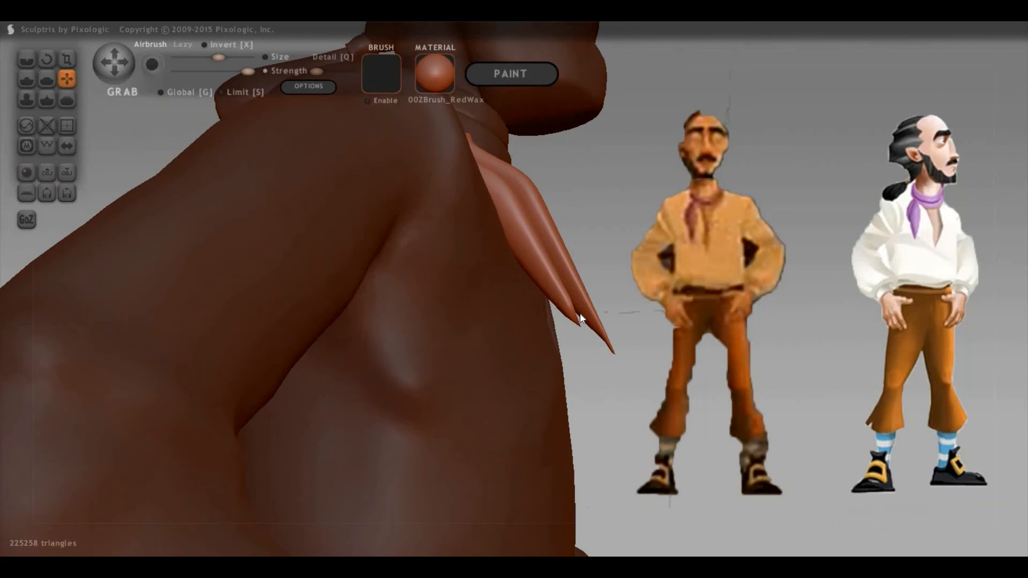
pyautogui.press('2')
pyautogui.moveTo(583, 358)
pyautogui.mouseDown()
pyautogui.moveTo(605, 346)
pyautogui.moveTo(586, 331)
pyautogui.mouseUp()
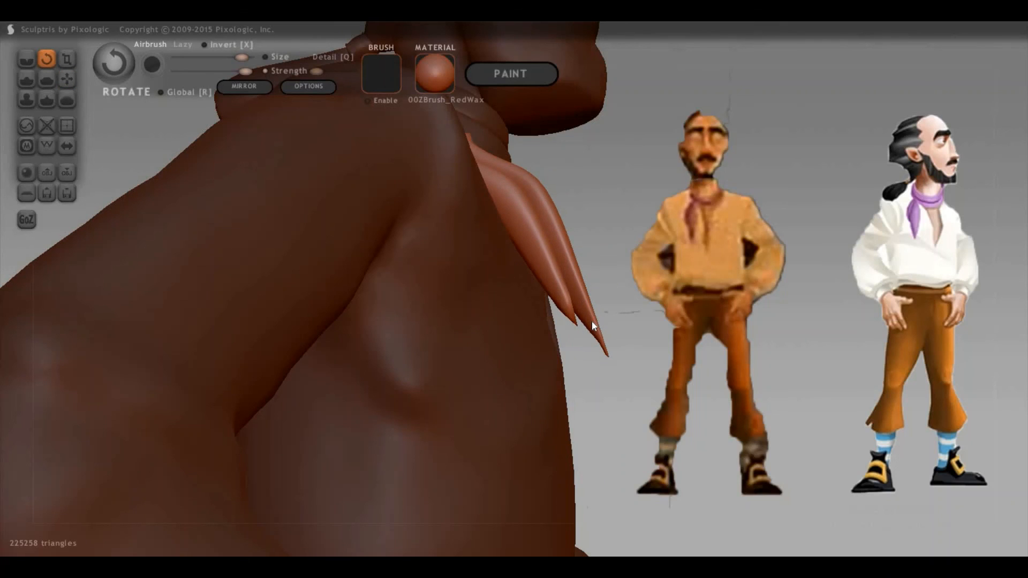
pyautogui.press('6')
pyautogui.moveTo(565, 327)
pyautogui.mouseDown()
pyautogui.moveTo(585, 343)
pyautogui.moveTo(578, 355)
pyautogui.mouseUp()
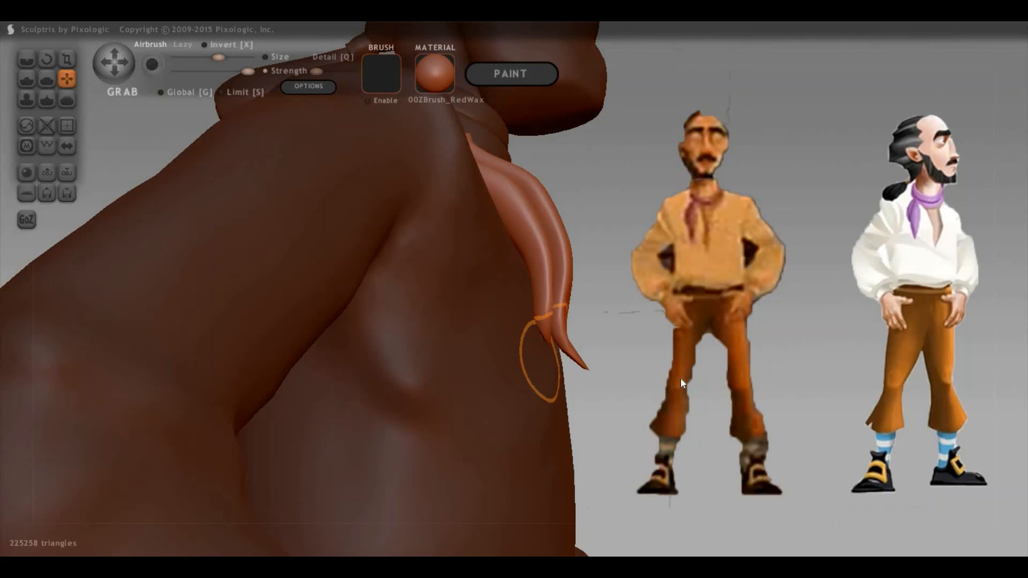
# Isolate the front tail and tuck its upper end under the neckerchief band with the Grab brush
pyautogui.moveTo(680, 378); pyautogui.dragTo(988, 269)
pyautogui.moveTo(911, 369)
pyautogui.mouseDown()
pyautogui.moveTo(587, 188)
pyautogui.moveTo(547, 181)
pyautogui.moveTo(519, 218)
pyautogui.mouseUp()
pyautogui.moveTo(857, 230); pyautogui.dragTo(905, 230)
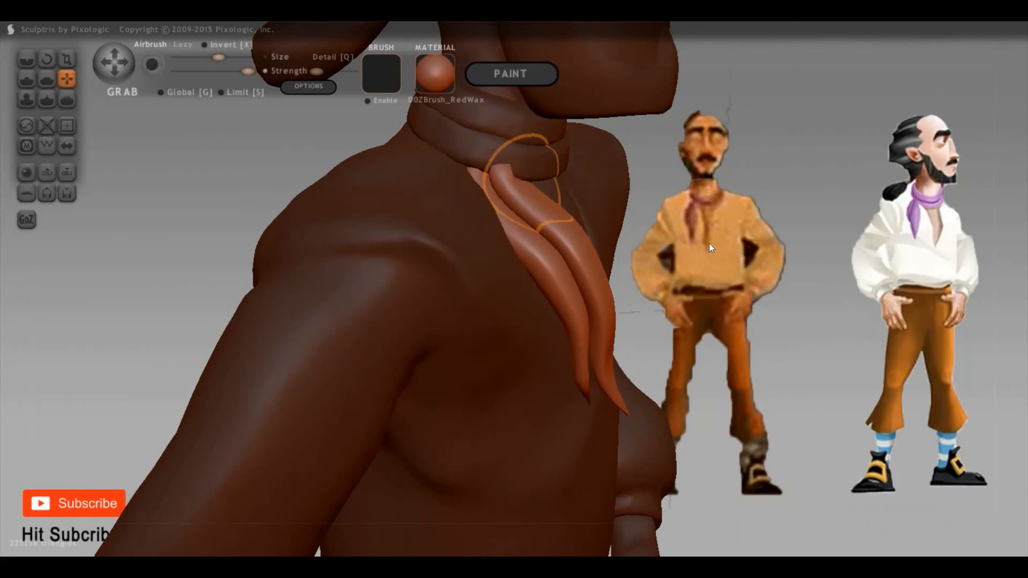
pyautogui.keyDown('ctrl'); pyautogui.click(983, 325); pyautogui.keyUp('ctrl')
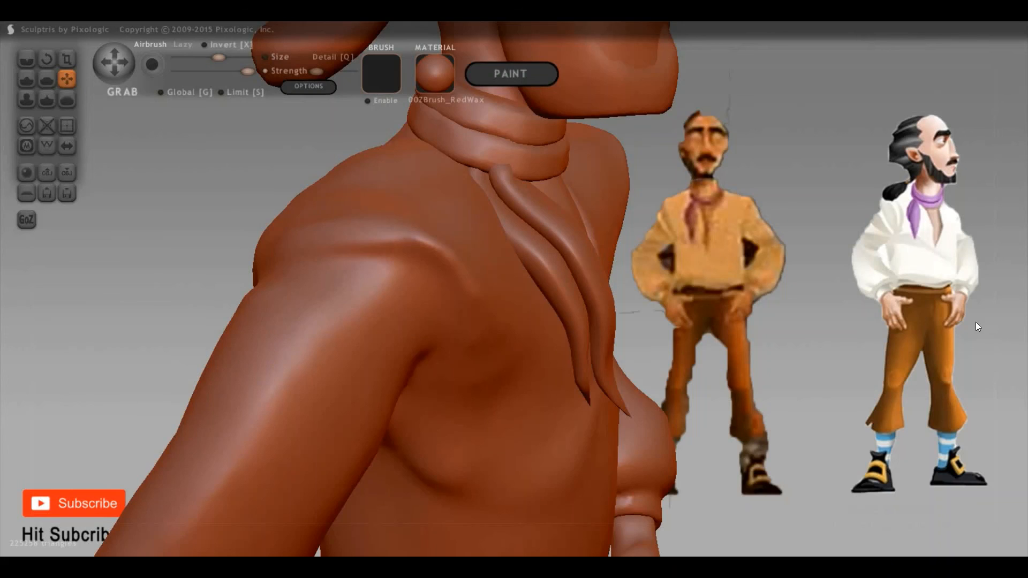
pyautogui.hotkey('ctrl', 'a')
pyautogui.keyDown('ctrl'); pyautogui.click(510, 184); pyautogui.keyUp('ctrl')
pyautogui.moveTo(515, 179); pyautogui.dragTo(497, 177)
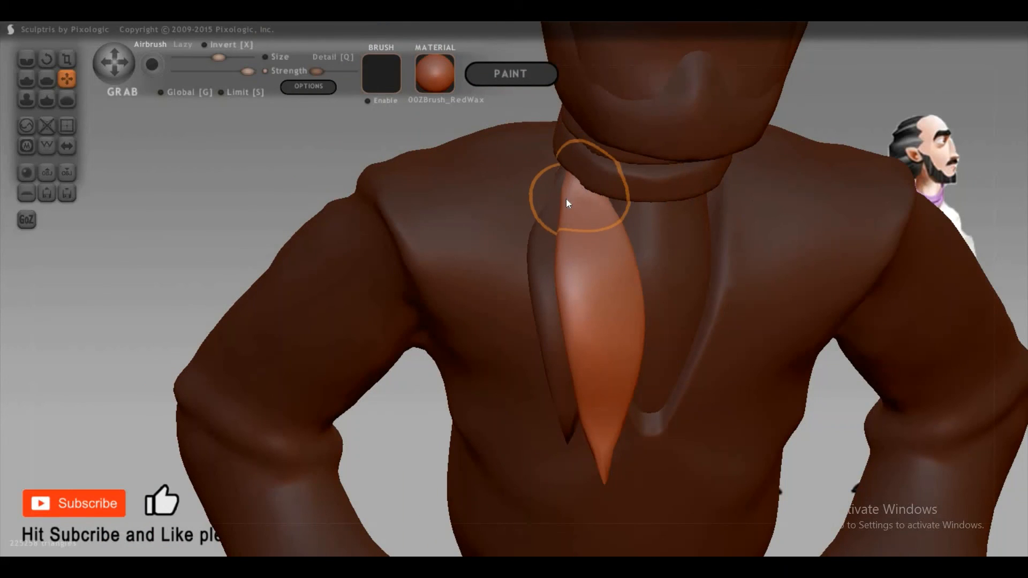
# Isolate the rear tail, adjust its upper end beneath the neckerchief band, and clear the mask from the whole model
pyautogui.click(550, 222)
pyautogui.moveTo(924, 160); pyautogui.dragTo(969, 110)
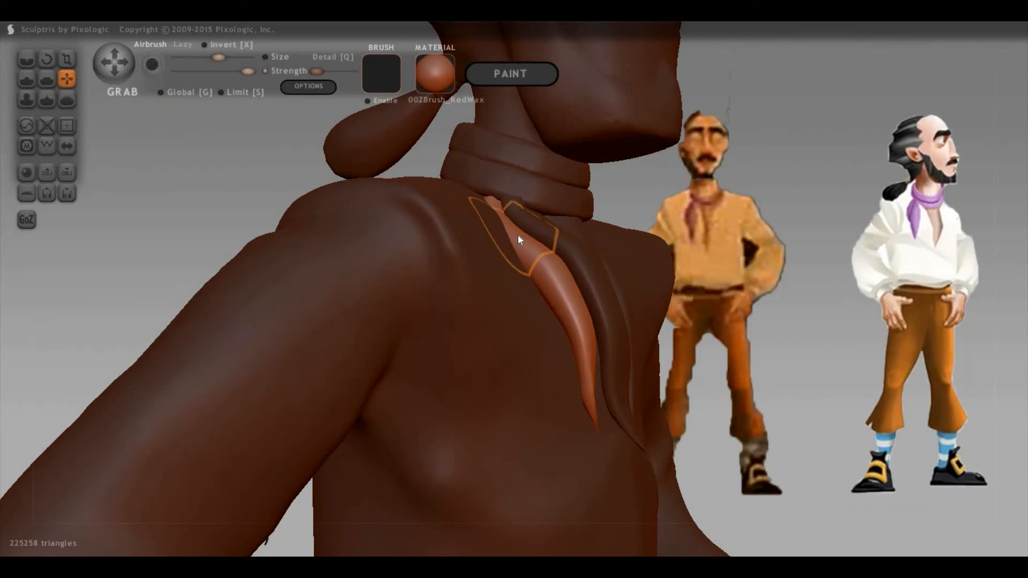
pyautogui.keyDown('ctrl'); pyautogui.click(517, 239); pyautogui.keyUp('ctrl')
pyautogui.click(509, 224)
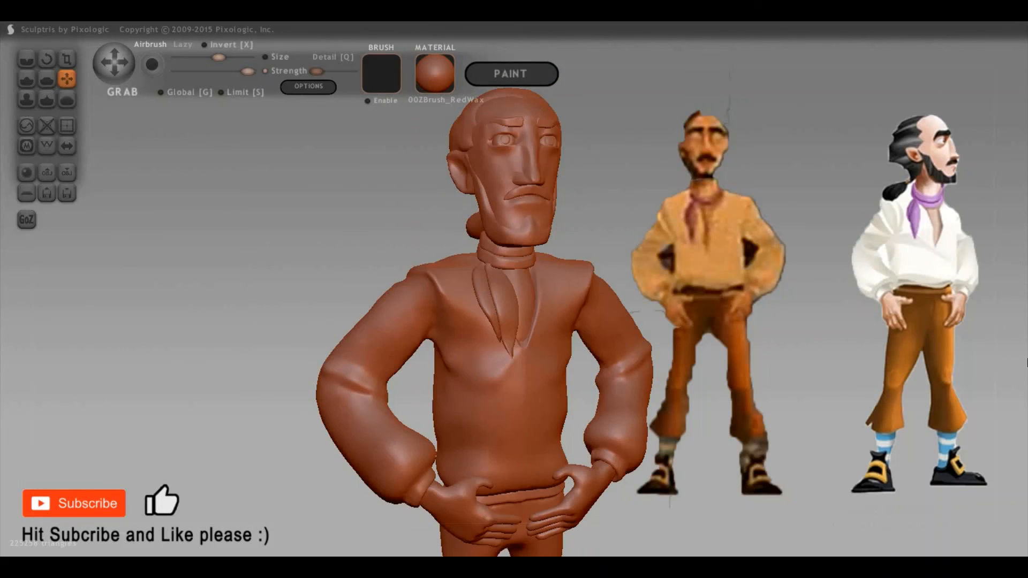
pyautogui.keyDown('shift'); pyautogui.moveTo(899, 368); pyautogui.dragTo(839, 348); pyautogui.keyUp('shift')
pyautogui.moveTo(901, 358)
pyautogui.mouseDown()
pyautogui.moveTo(844, 390)
pyautogui.moveTo(859, 349)
pyautogui.moveTo(913, 337)
pyautogui.moveTo(753, 361)
pyautogui.moveTo(982, 359)
pyautogui.moveTo(962, 375)
pyautogui.moveTo(891, 293)
pyautogui.moveTo(882, 346)
pyautogui.moveTo(725, 358)
pyautogui.moveTo(667, 346)
pyautogui.moveTo(874, 339)
pyautogui.moveTo(919, 350)
pyautogui.moveTo(827, 348)
pyautogui.moveTo(771, 403)
pyautogui.mouseUp()
pyautogui.scroll(5, 812, 319)
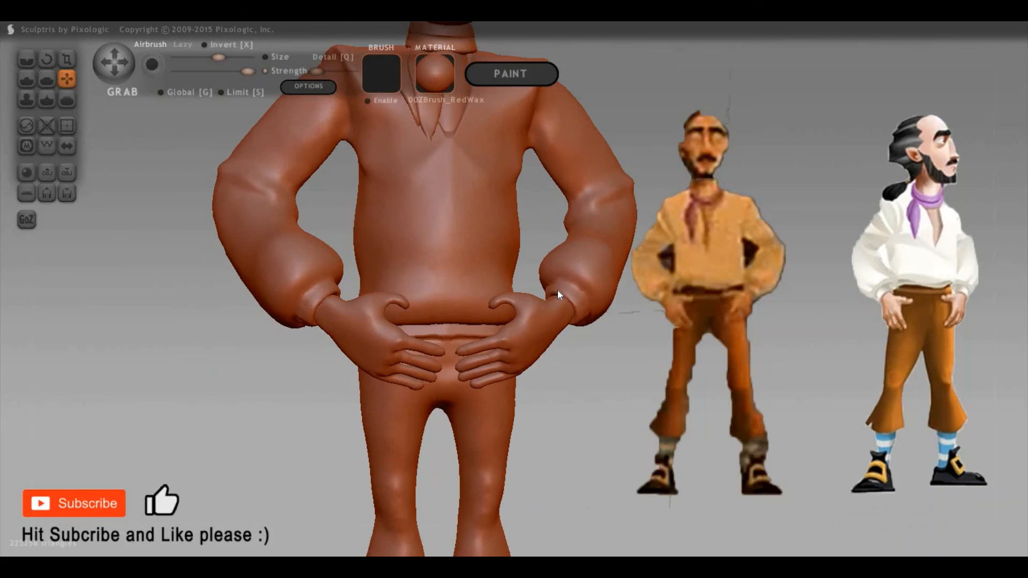
# Examine the hands, sleeve cuffs and waistband up close from the front and from an angle
pyautogui.scroll(3, 422, 307)
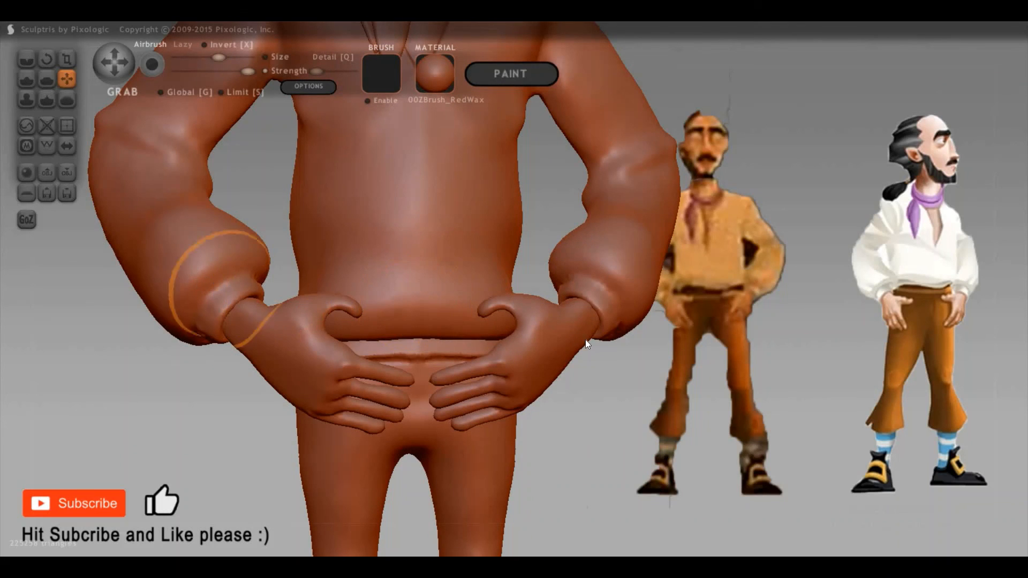
pyautogui.scroll(3, 688, 402)
pyautogui.scroll(-4, 697, 420)
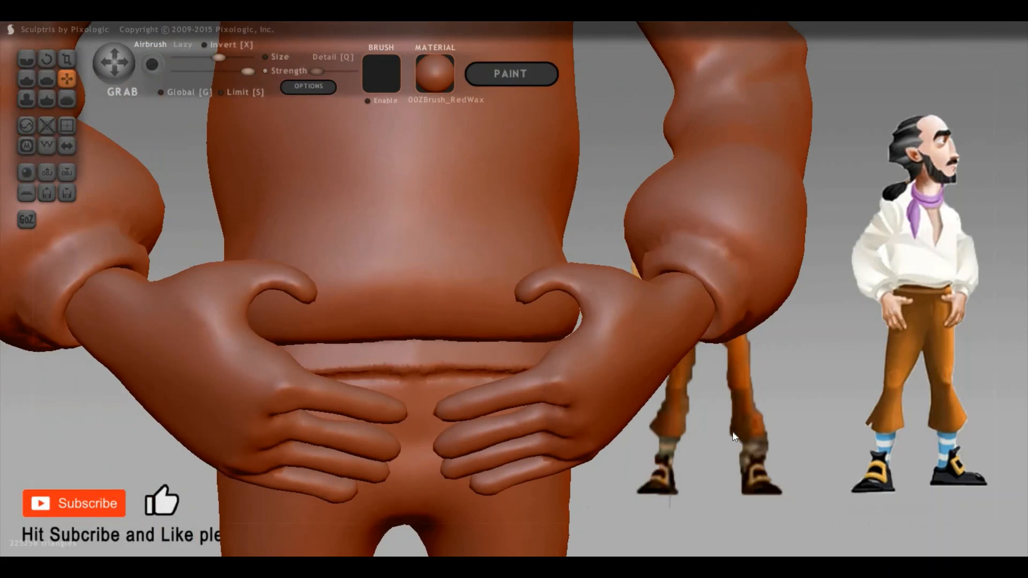
pyautogui.scroll(-2, 676, 436)
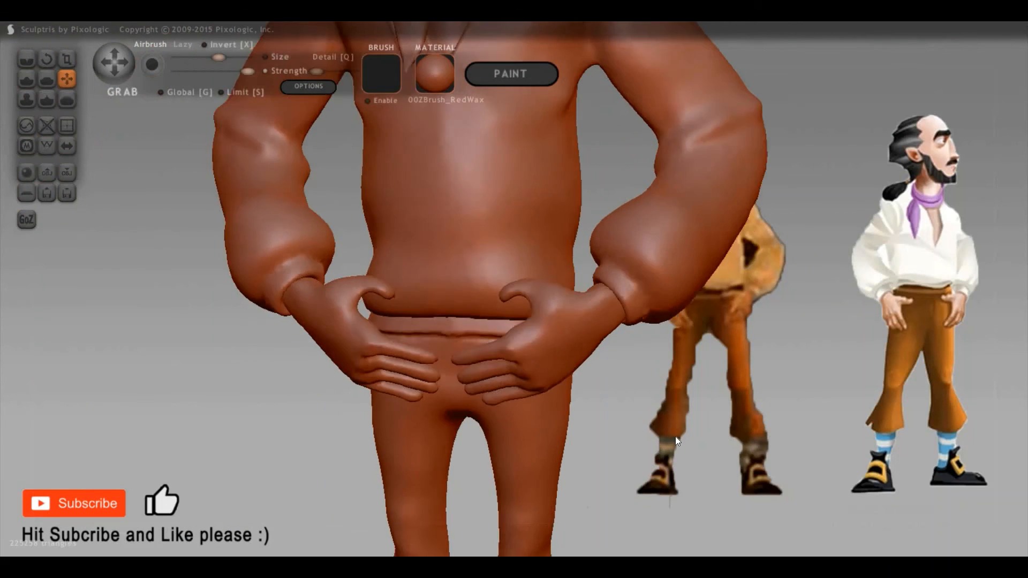
pyautogui.scroll(-5, 711, 418)
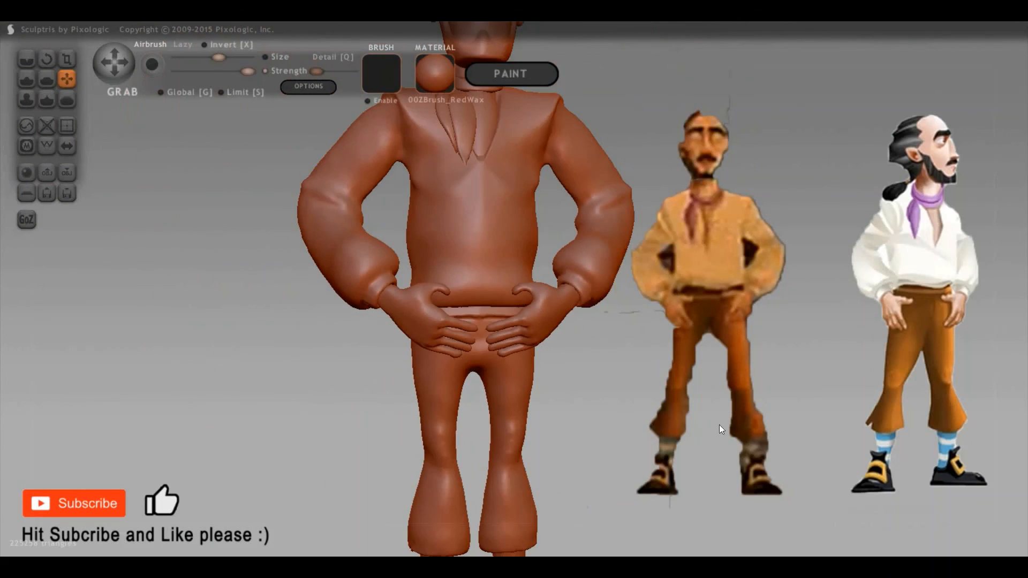
pyautogui.scroll(8, 646, 470)
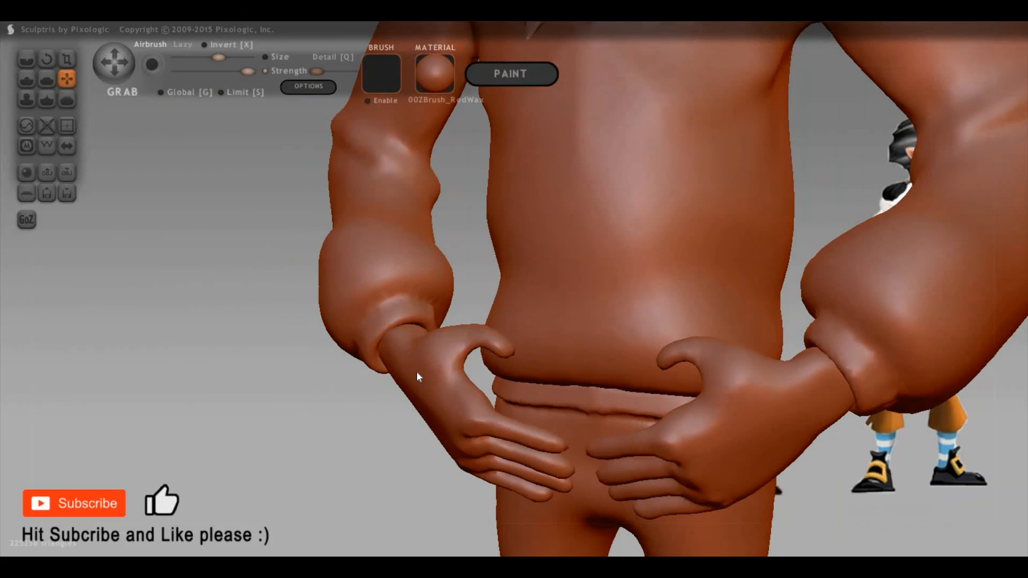
pyautogui.moveTo(417, 372); pyautogui.dragTo(873, 312)
pyautogui.moveTo(792, 456)
pyautogui.mouseDown()
pyautogui.moveTo(834, 403)
pyautogui.moveTo(770, 422)
pyautogui.moveTo(811, 333)
pyautogui.moveTo(783, 395)
pyautogui.mouseUp()
# Review the whole pirate figure from the front and at an angle against the two reference images
pyautogui.scroll(-5, 834, 402)
pyautogui.scroll(-3, 850, 415)
pyautogui.moveTo(851, 414)
pyautogui.mouseDown()
pyautogui.moveTo(779, 413)
pyautogui.moveTo(807, 336)
pyautogui.mouseUp()
pyautogui.keyDown('alt'); pyautogui.moveTo(851, 374); pyautogui.dragTo(858, 329); pyautogui.keyUp('alt')
pyautogui.moveTo(826, 417)
pyautogui.mouseDown()
pyautogui.moveTo(843, 321)
pyautogui.moveTo(808, 409)
pyautogui.moveTo(748, 403)
pyautogui.moveTo(899, 333)
pyautogui.mouseUp()
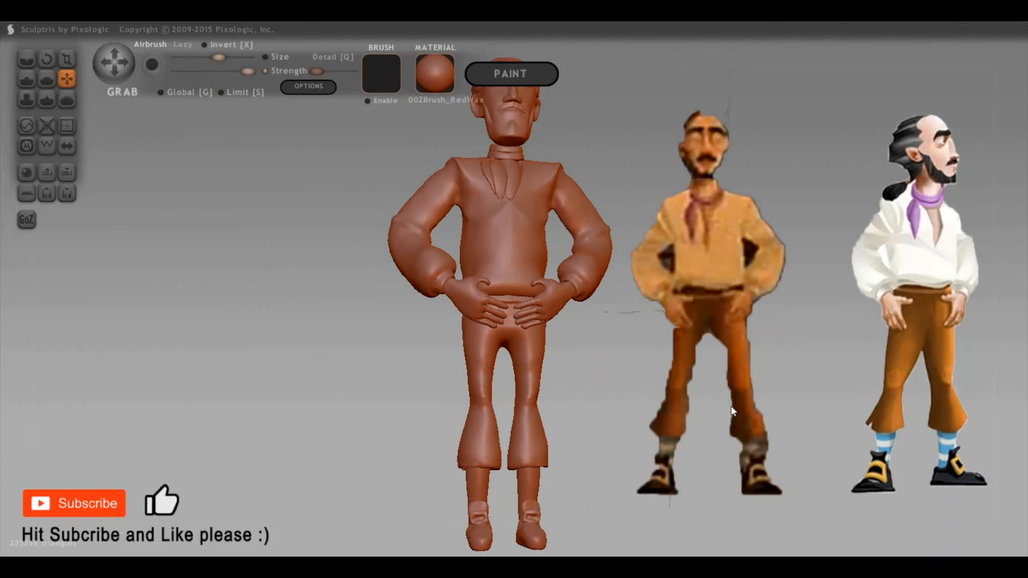
pyautogui.moveTo(707, 403)
pyautogui.mouseDown()
pyautogui.moveTo(703, 336)
pyautogui.moveTo(727, 350)
pyautogui.moveTo(693, 390)
pyautogui.moveTo(749, 395)
pyautogui.moveTo(664, 391)
pyautogui.moveTo(744, 391)
pyautogui.moveTo(729, 350)
pyautogui.mouseUp()
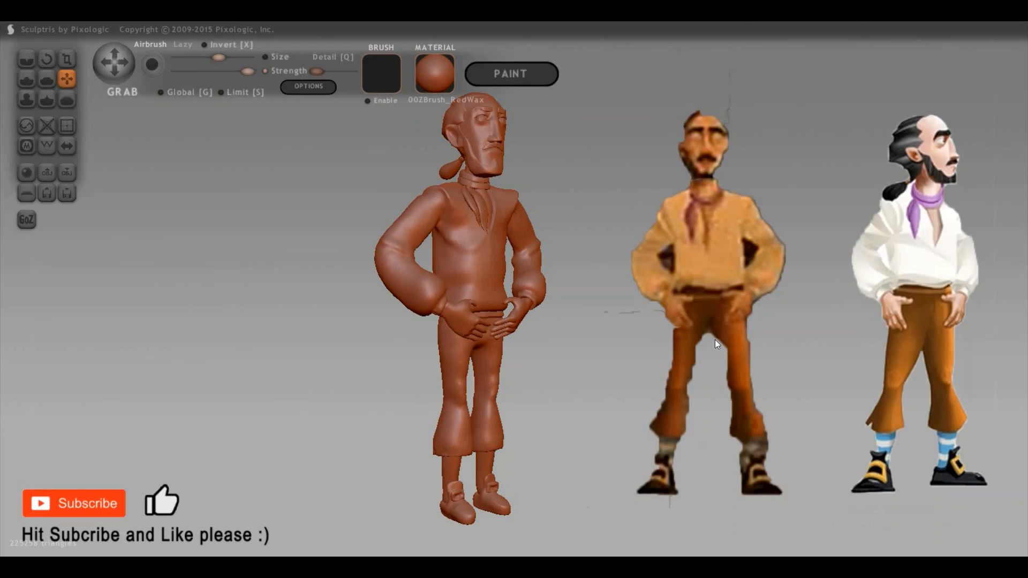